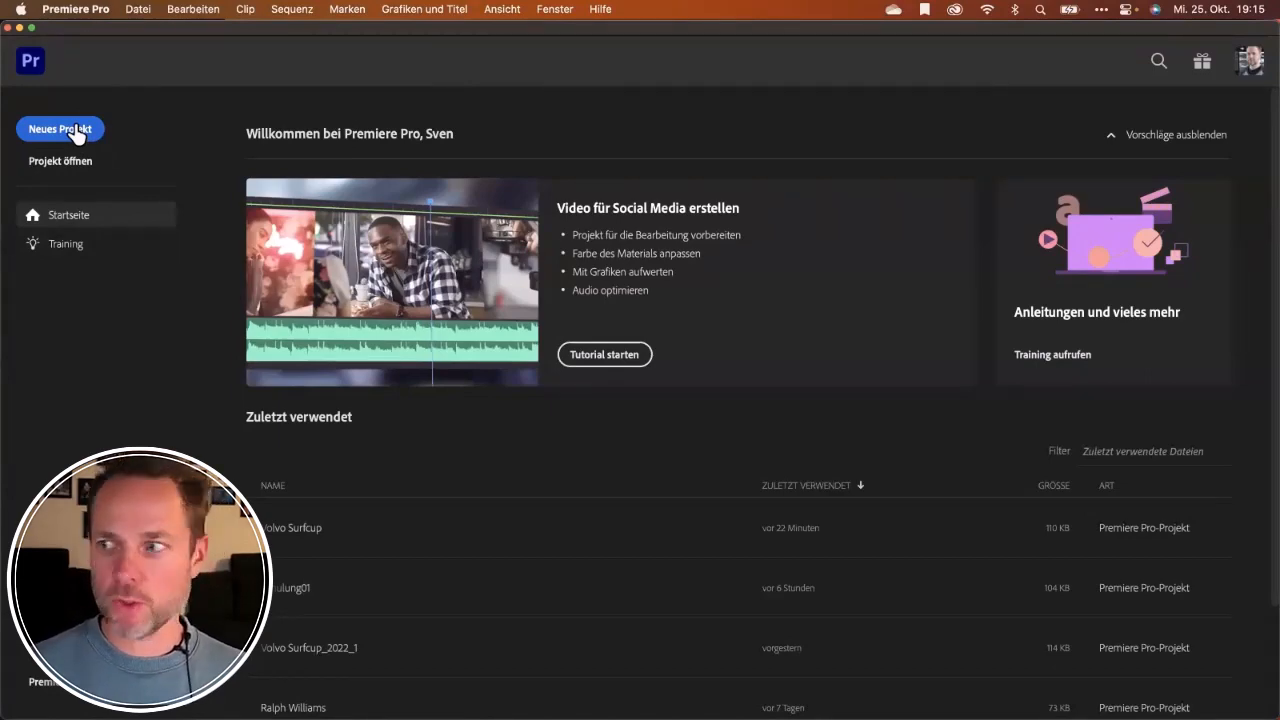
Start a new project and name it IDUG2023.
click(75, 134)
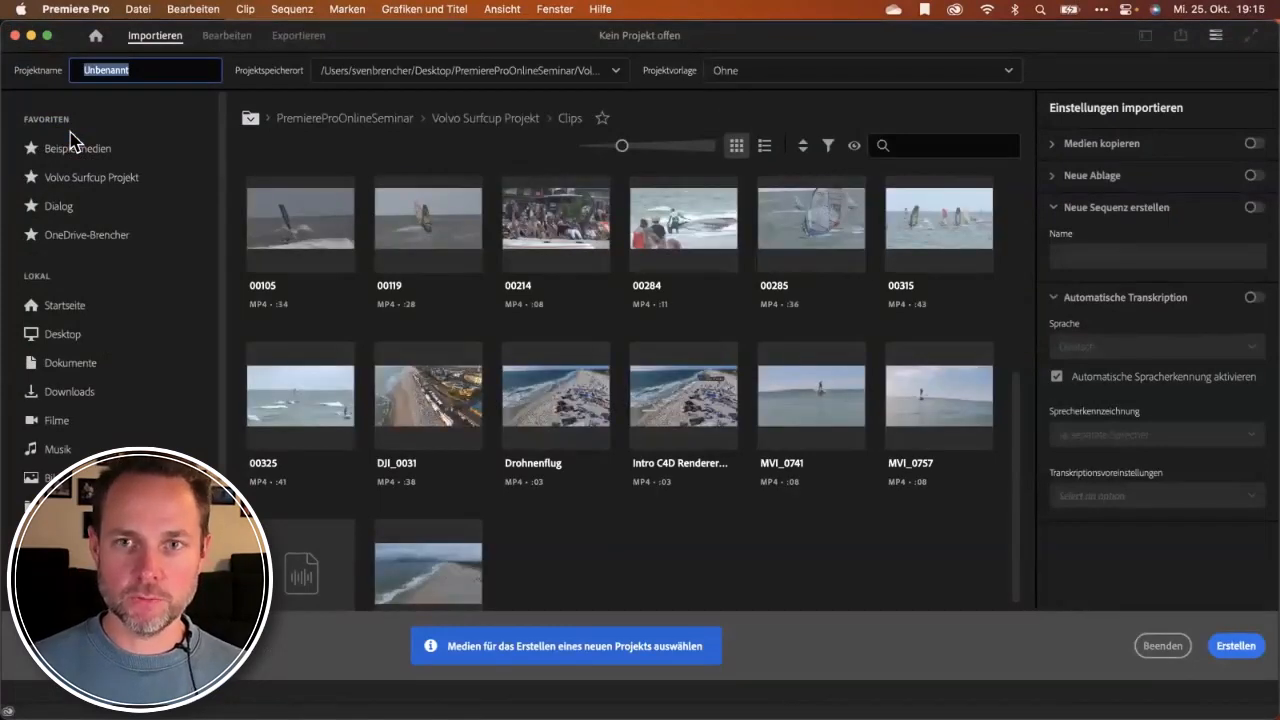
key(ctrl+a)
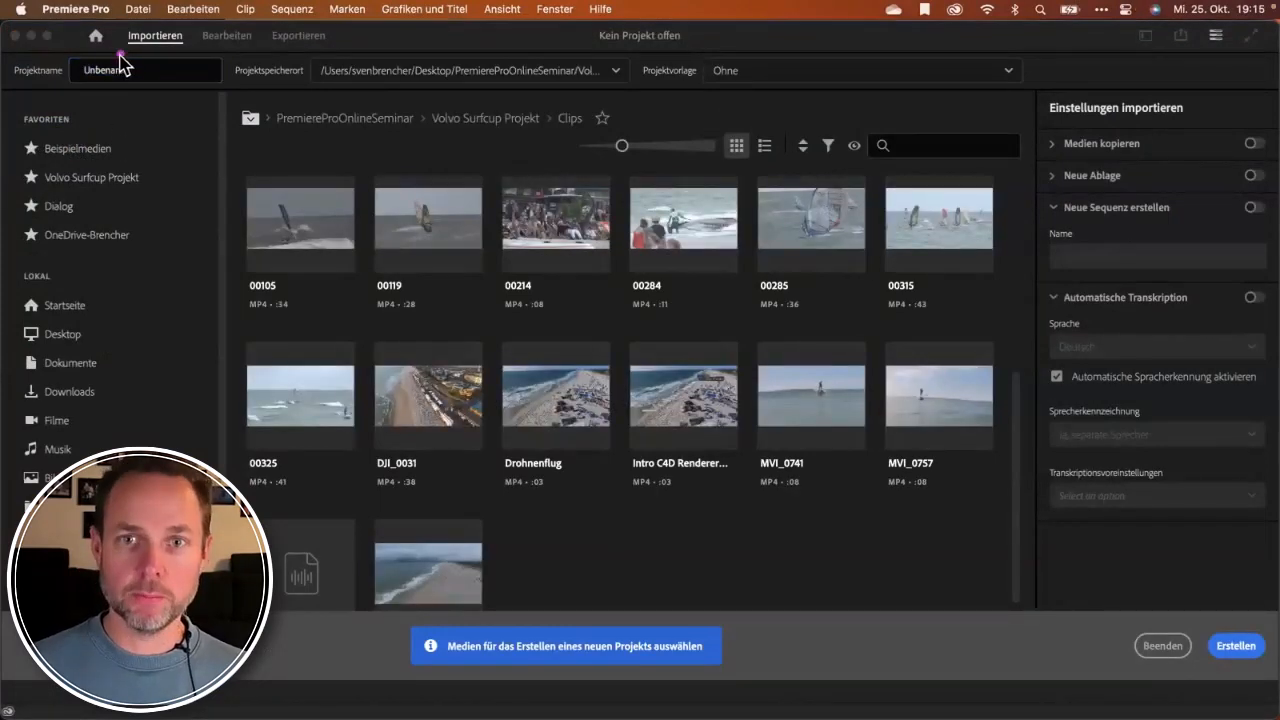
drag(114, 52, 166, 112)
double_click(148, 72)
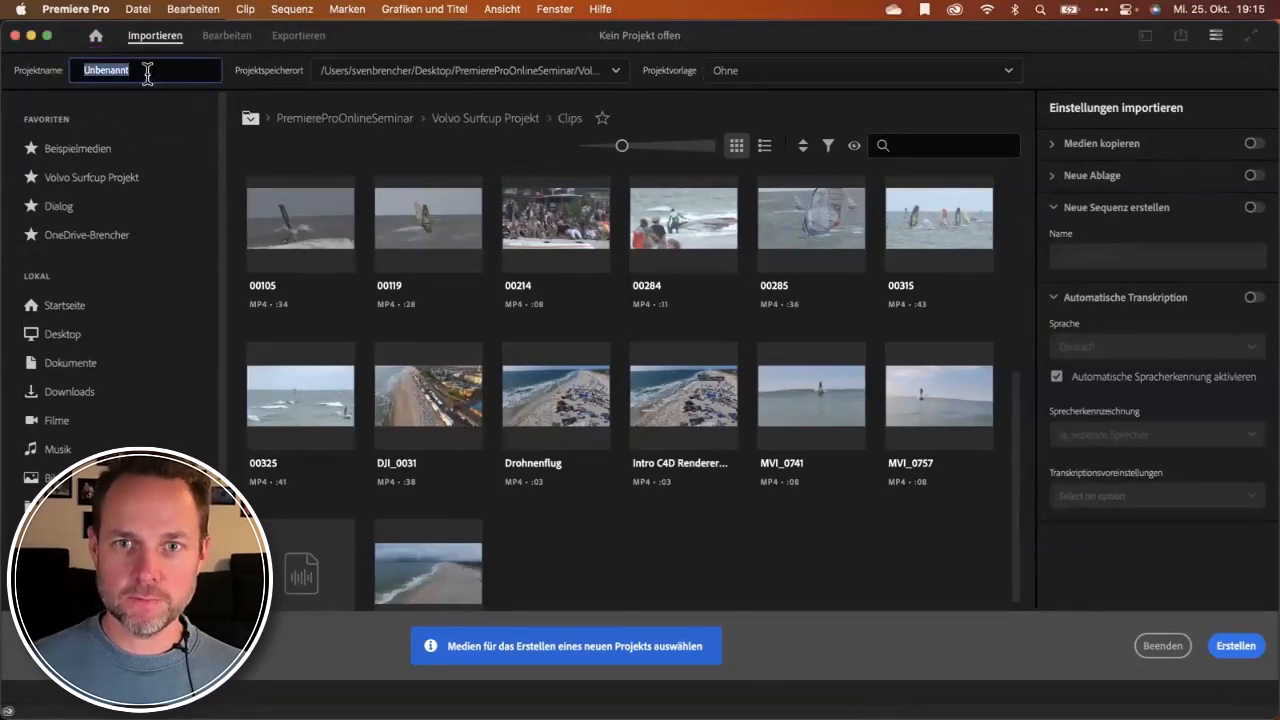
key(BackSpace)
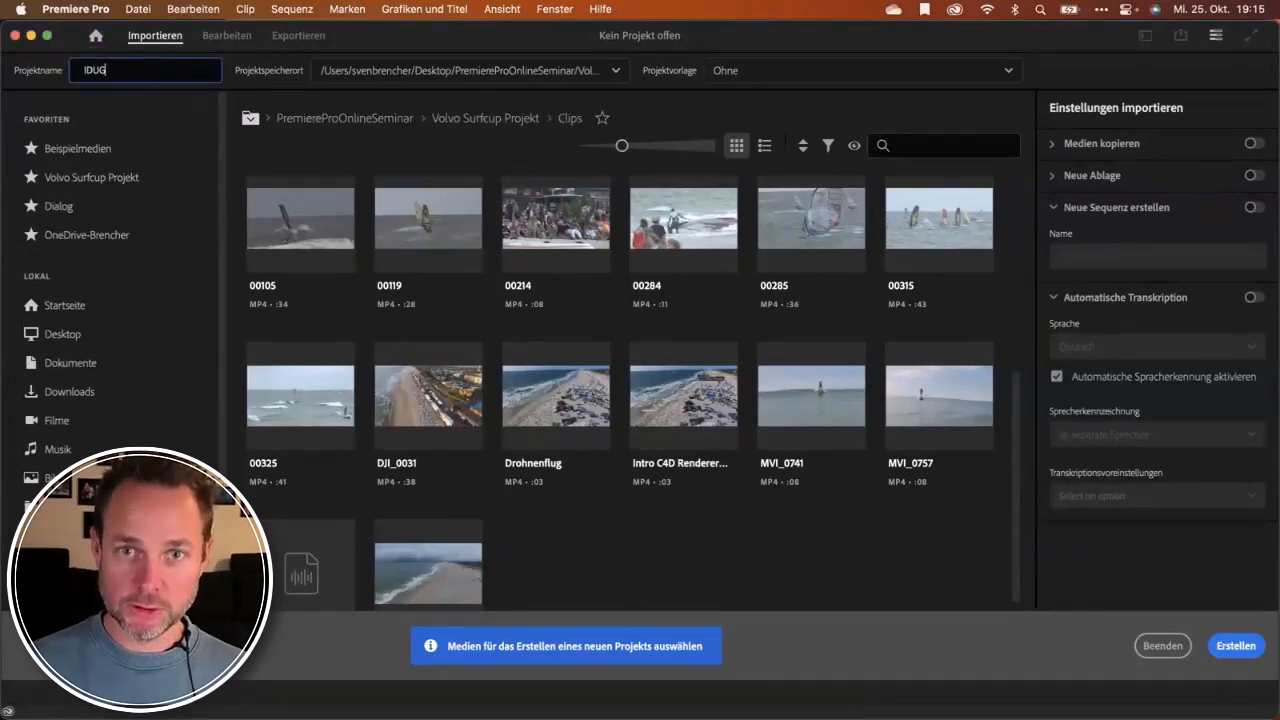
text(IDUG20)
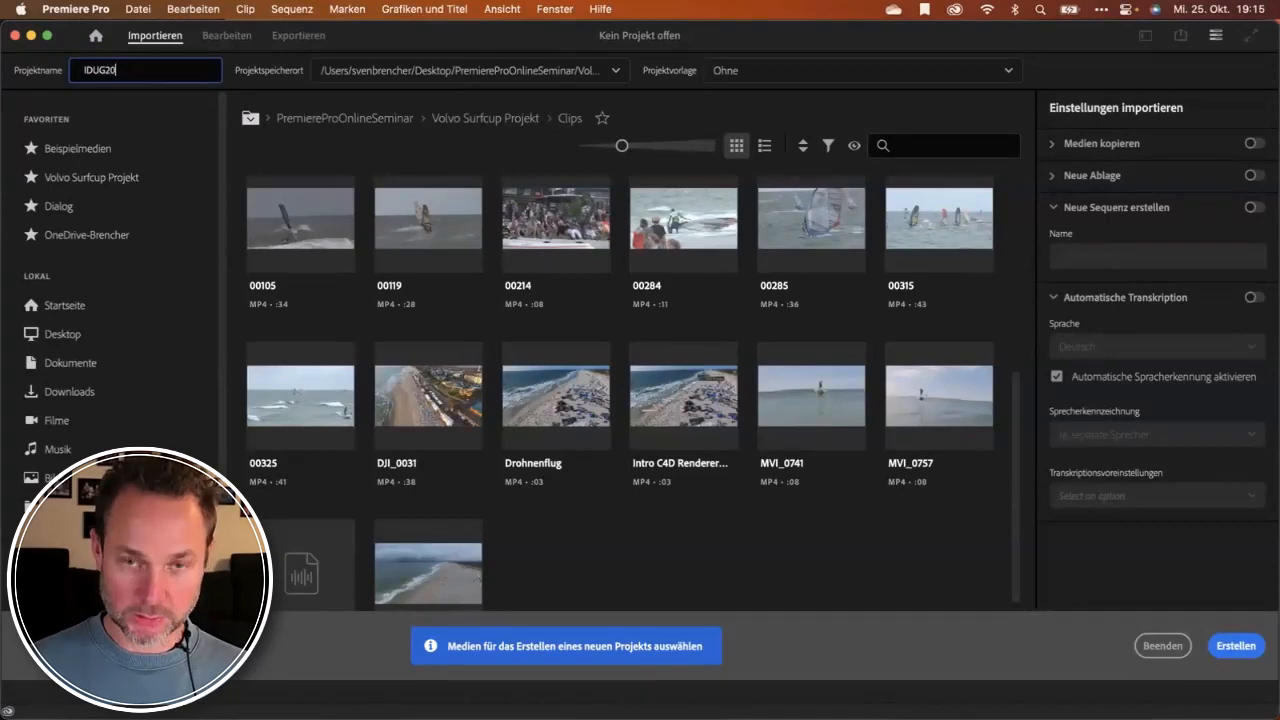
text(23)
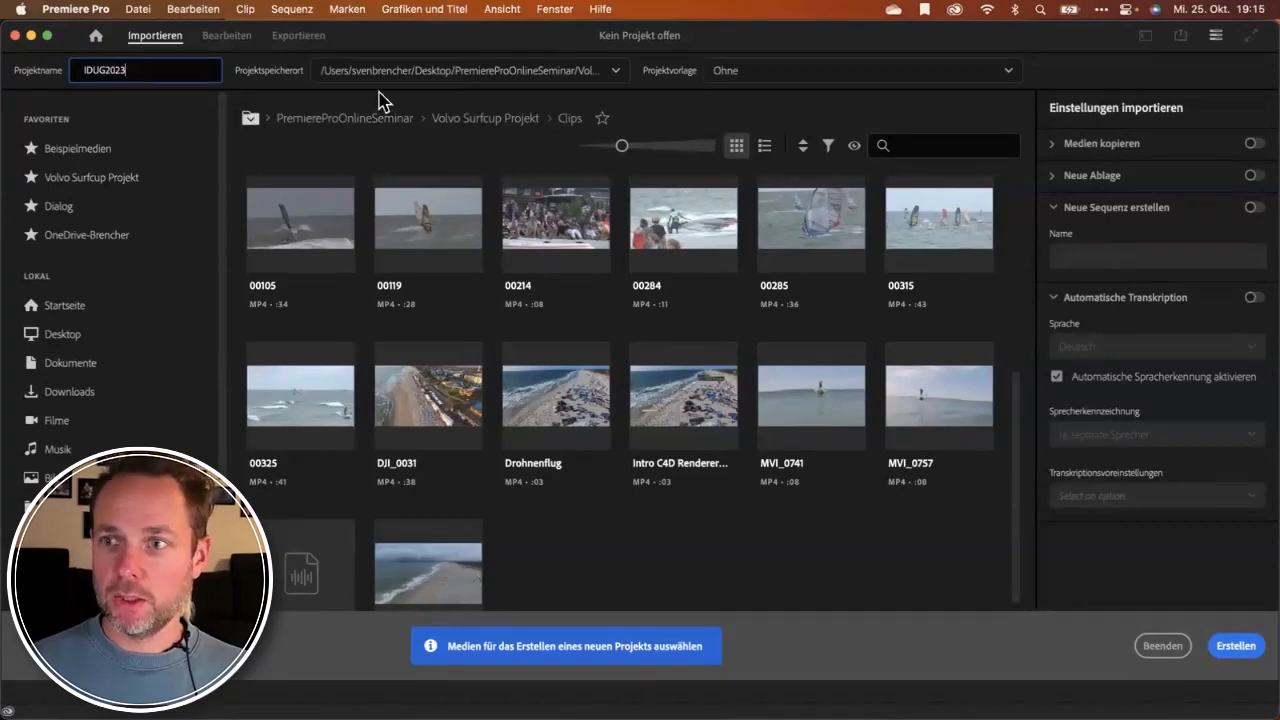
Choose the Volvo Surfcup Projekt folder as the project's save location through a custom path.
click(408, 74)
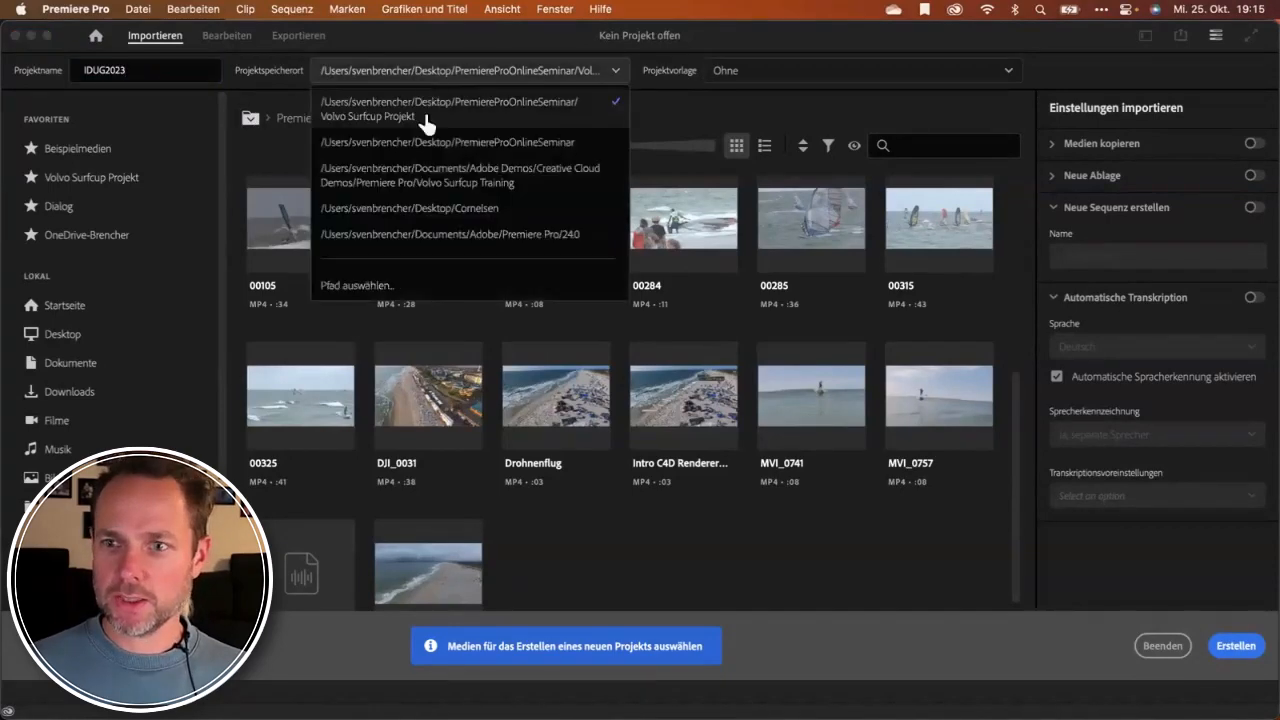
click(398, 288)
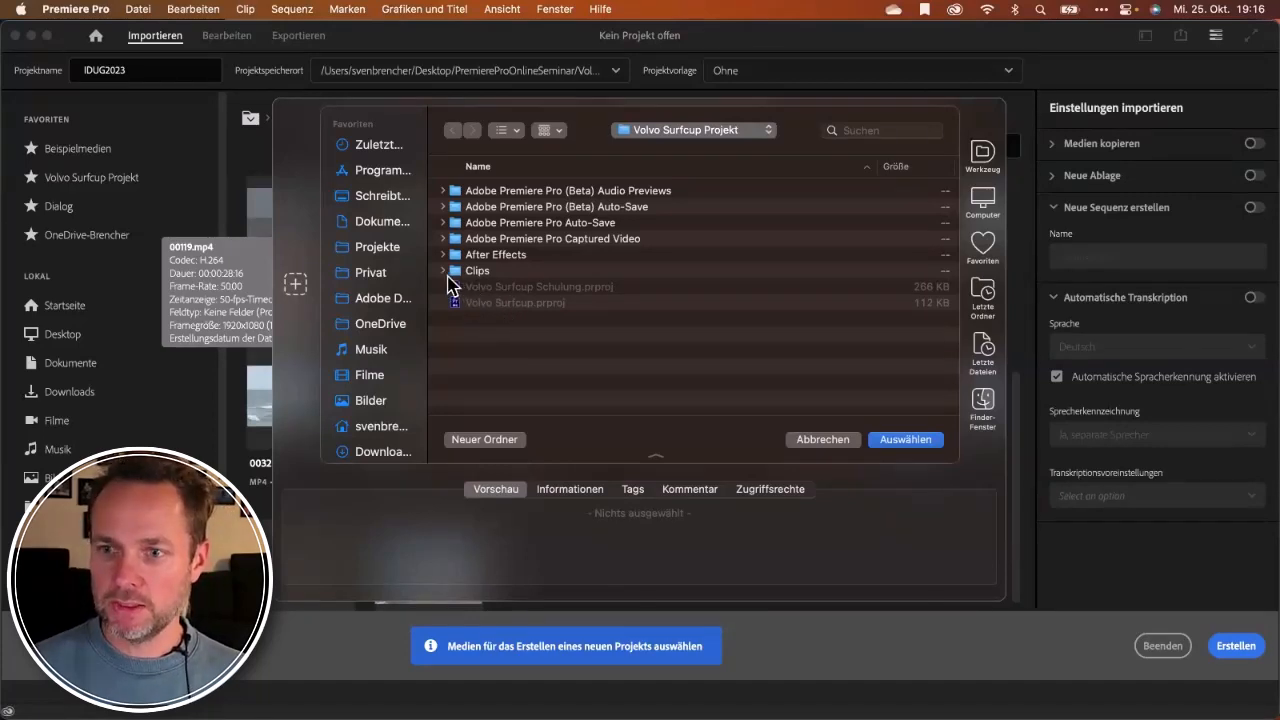
click(443, 271)
click(443, 271)
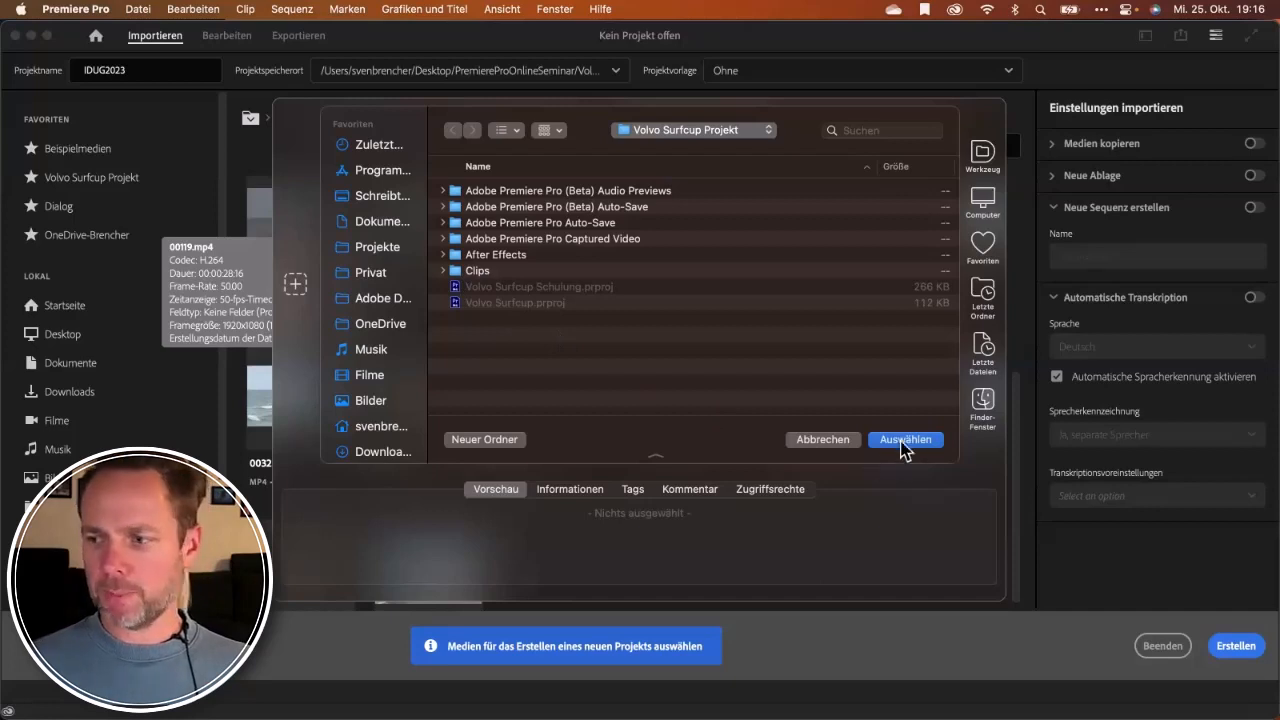
click(902, 442)
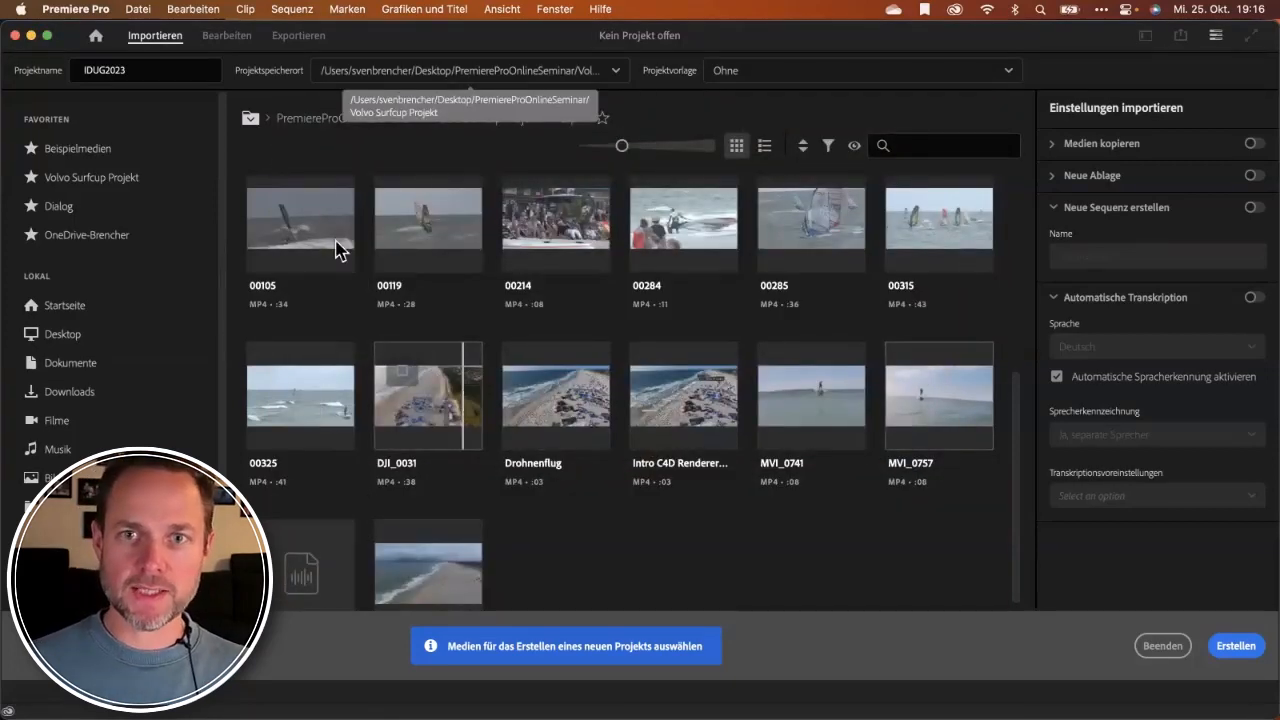
click(138, 10)
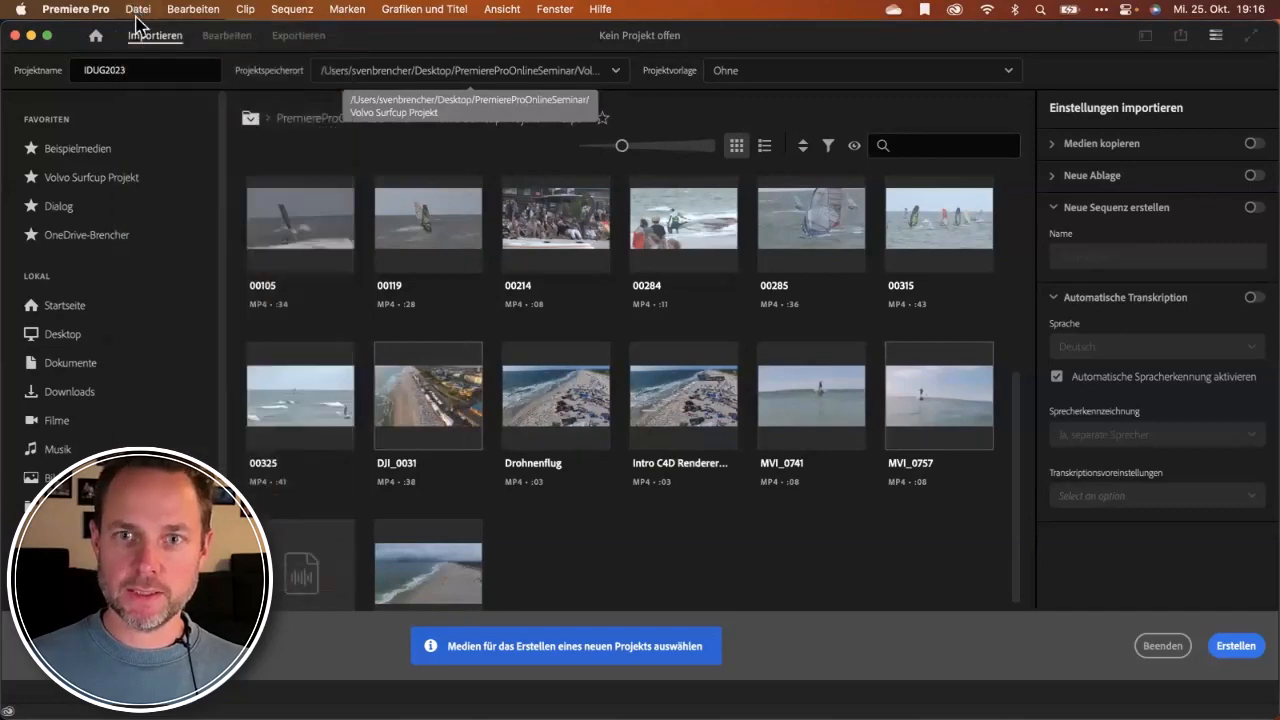
click(138, 12)
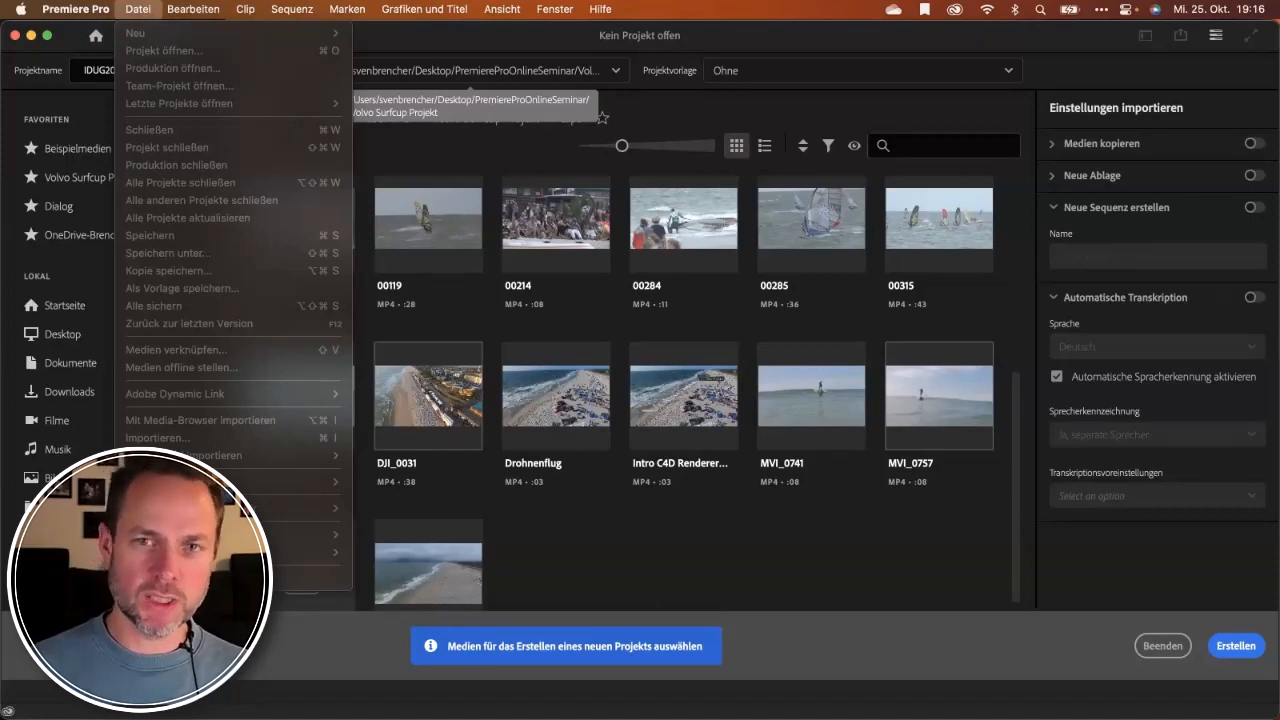
click(141, 15)
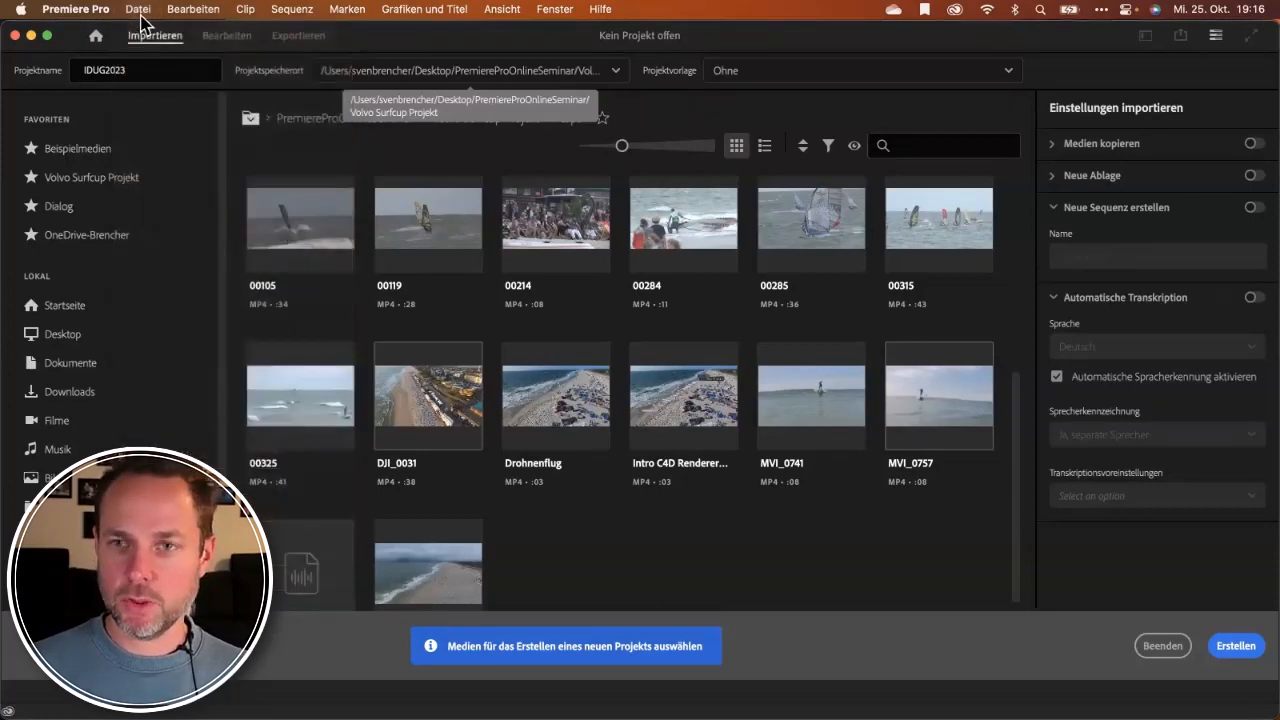
Collapse the new sequence and automatic transcription import settings and expand the media copy settings.
click(1060, 207)
click(1053, 240)
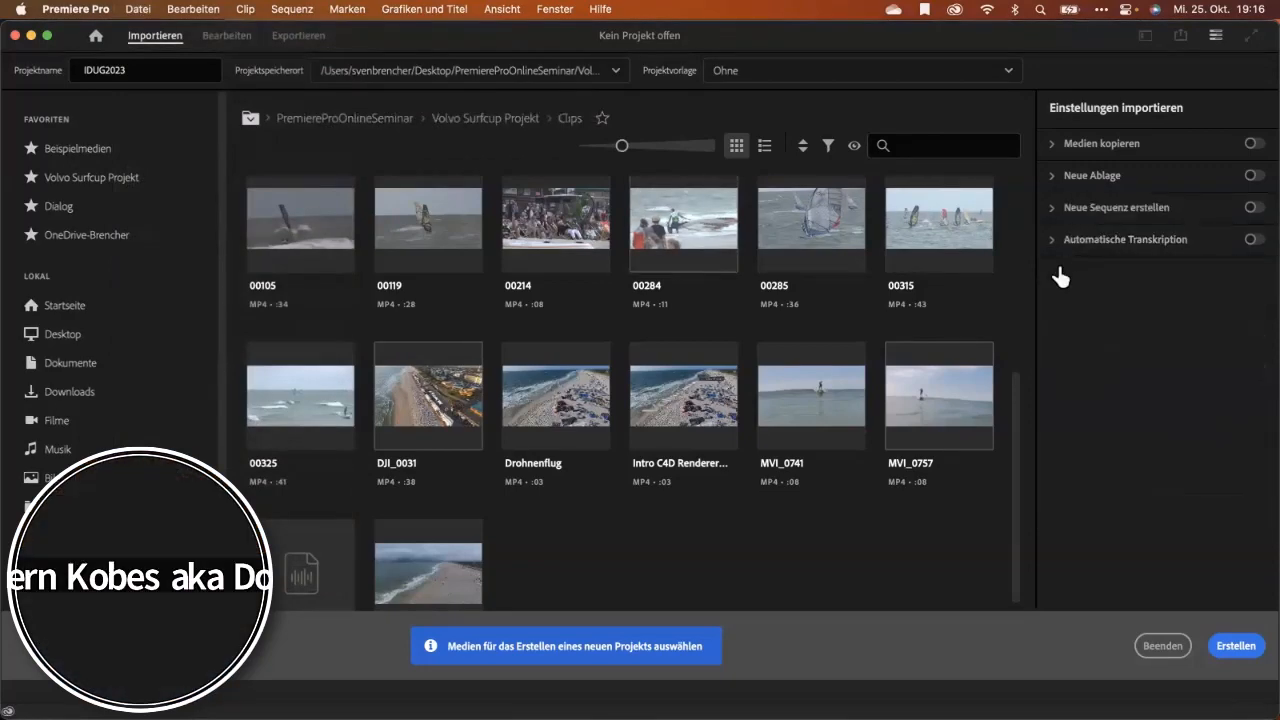
click(1055, 146)
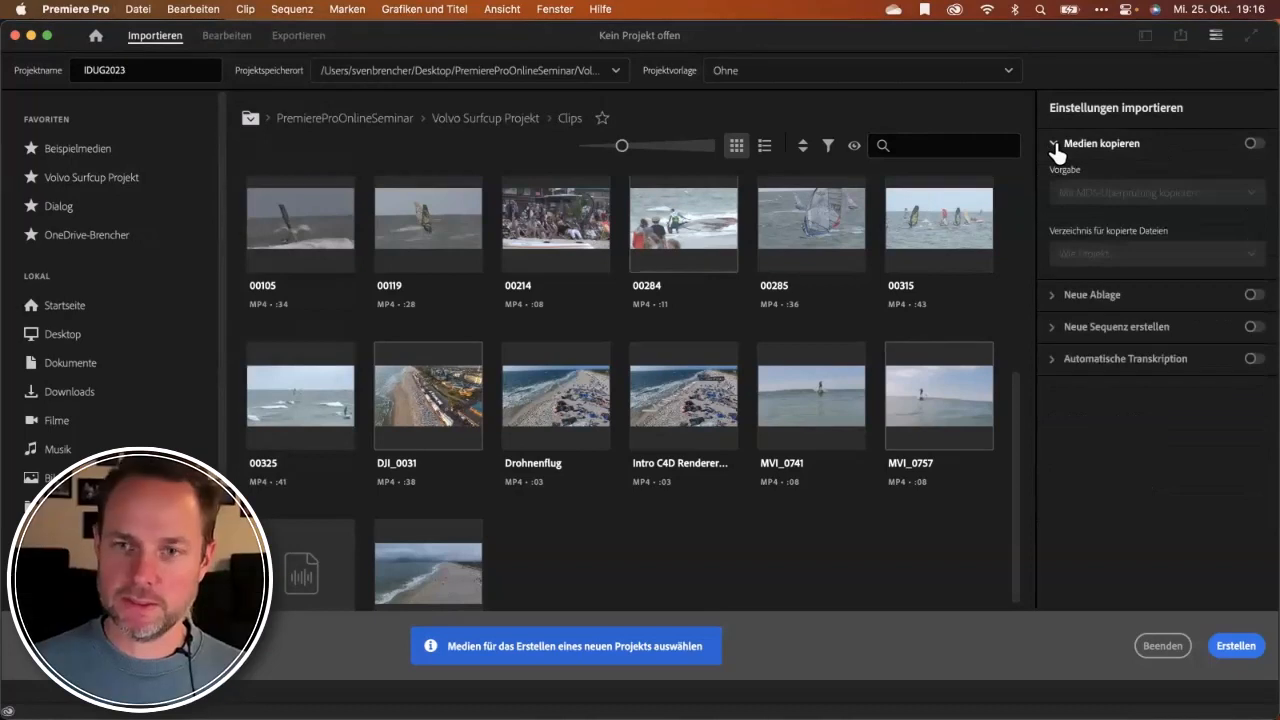
Enable media copying for the selected clips 00105 and 00119 and show the destination options for copied files.
click(300, 212)
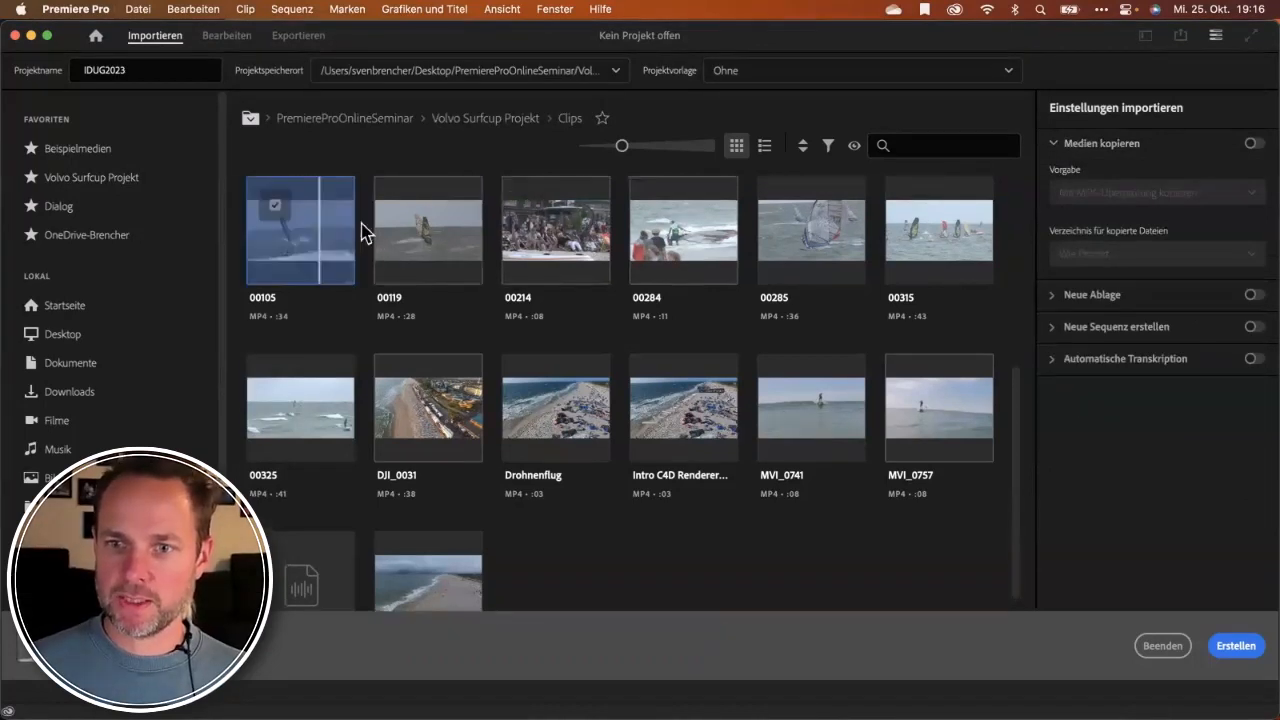
click(414, 232)
click(1252, 145)
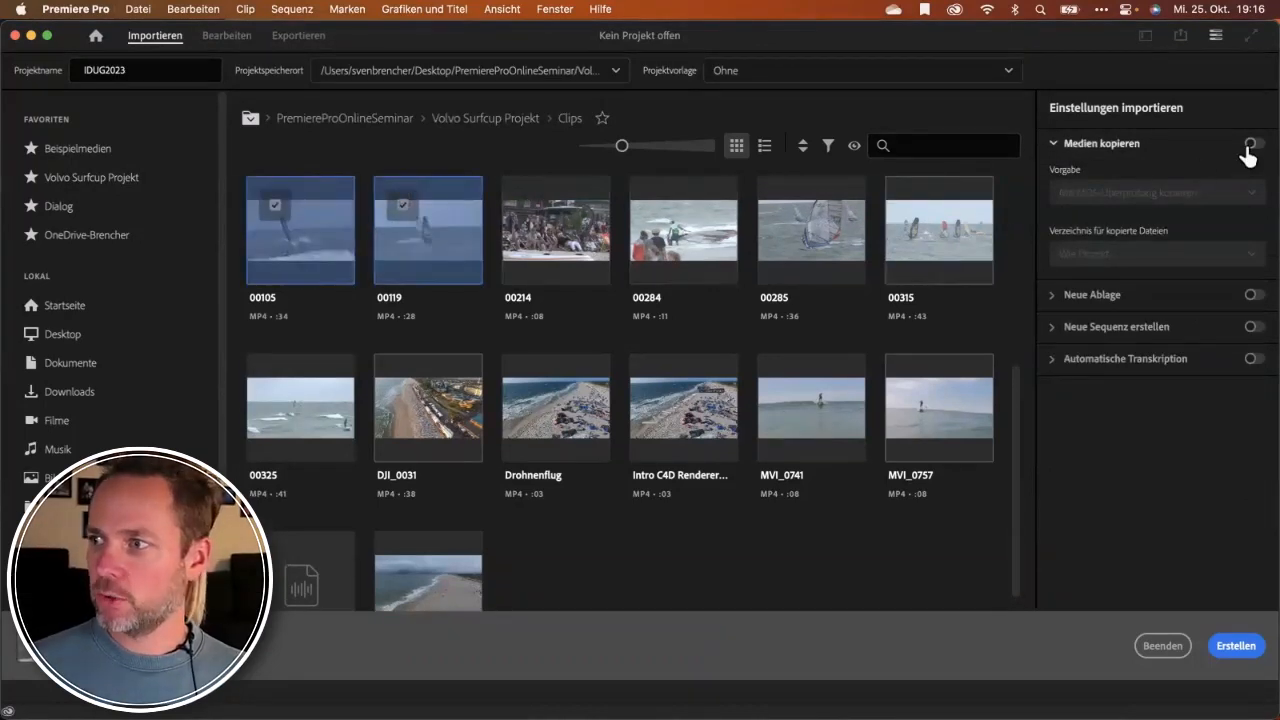
click(1225, 256)
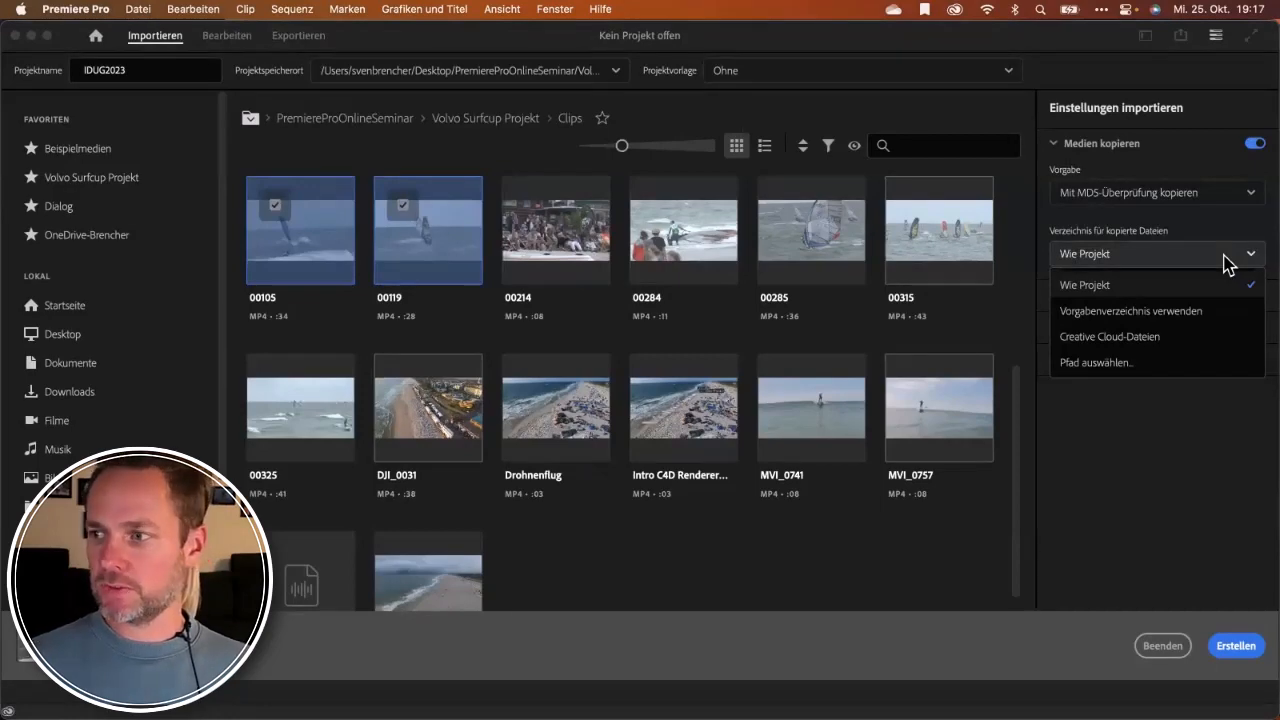
Disable media copying with its settings collapsed, and deselect clips 00119 and 00105.
click(1250, 147)
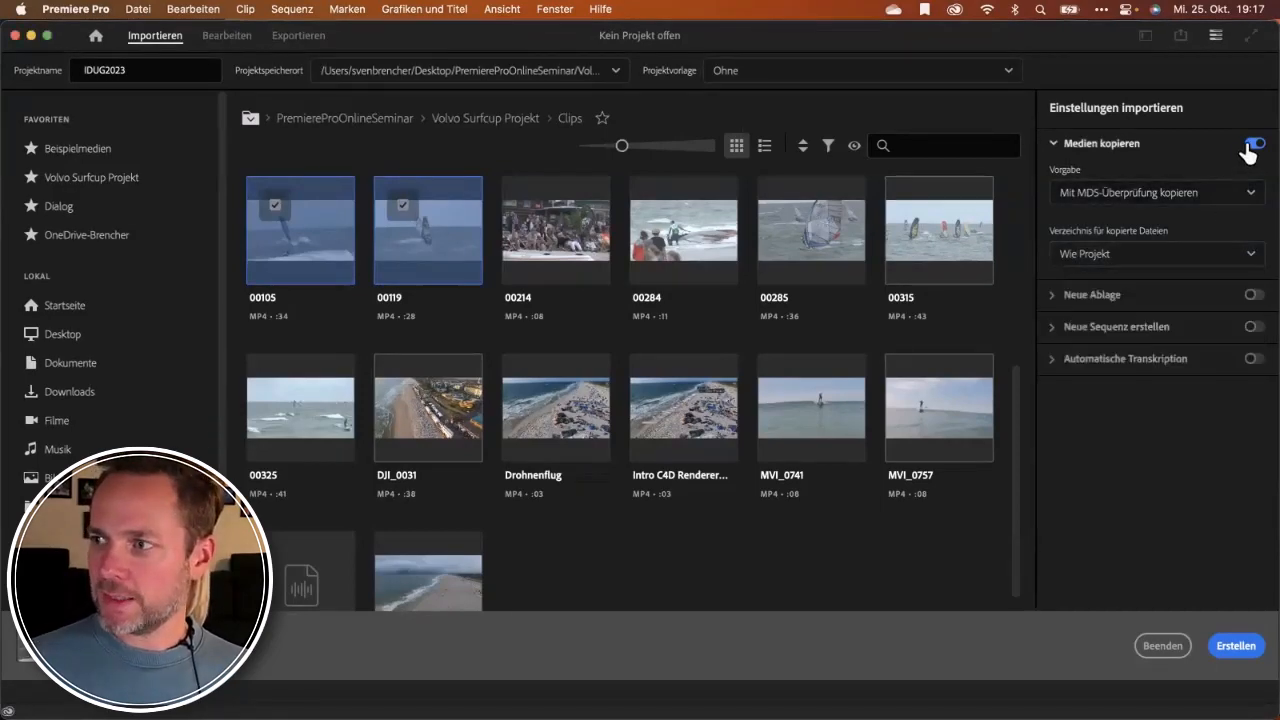
click(1250, 147)
click(403, 206)
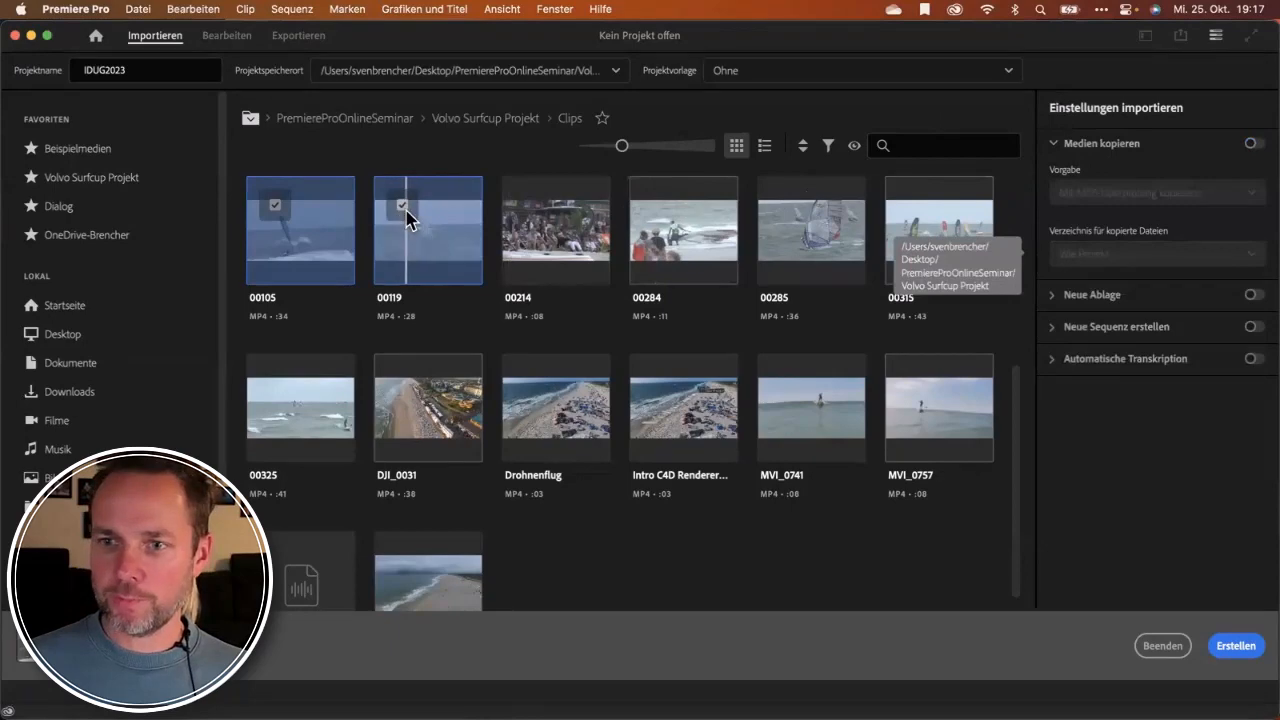
click(280, 205)
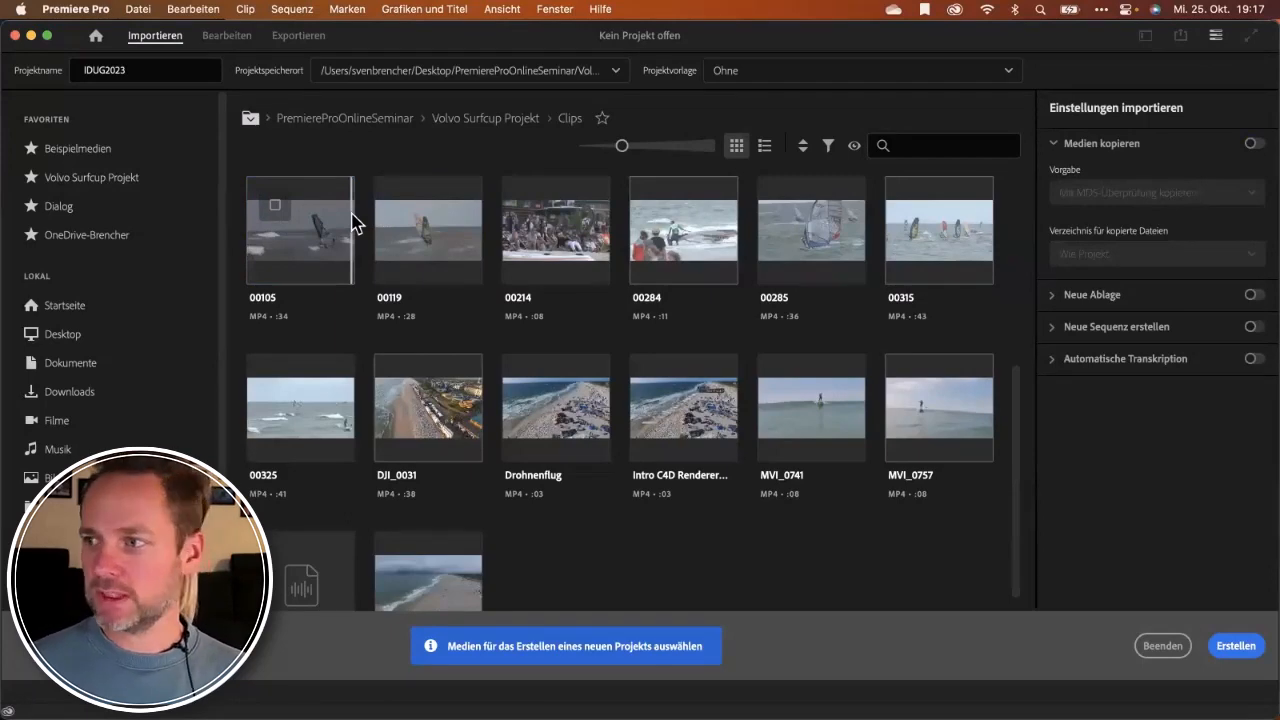
click(1054, 145)
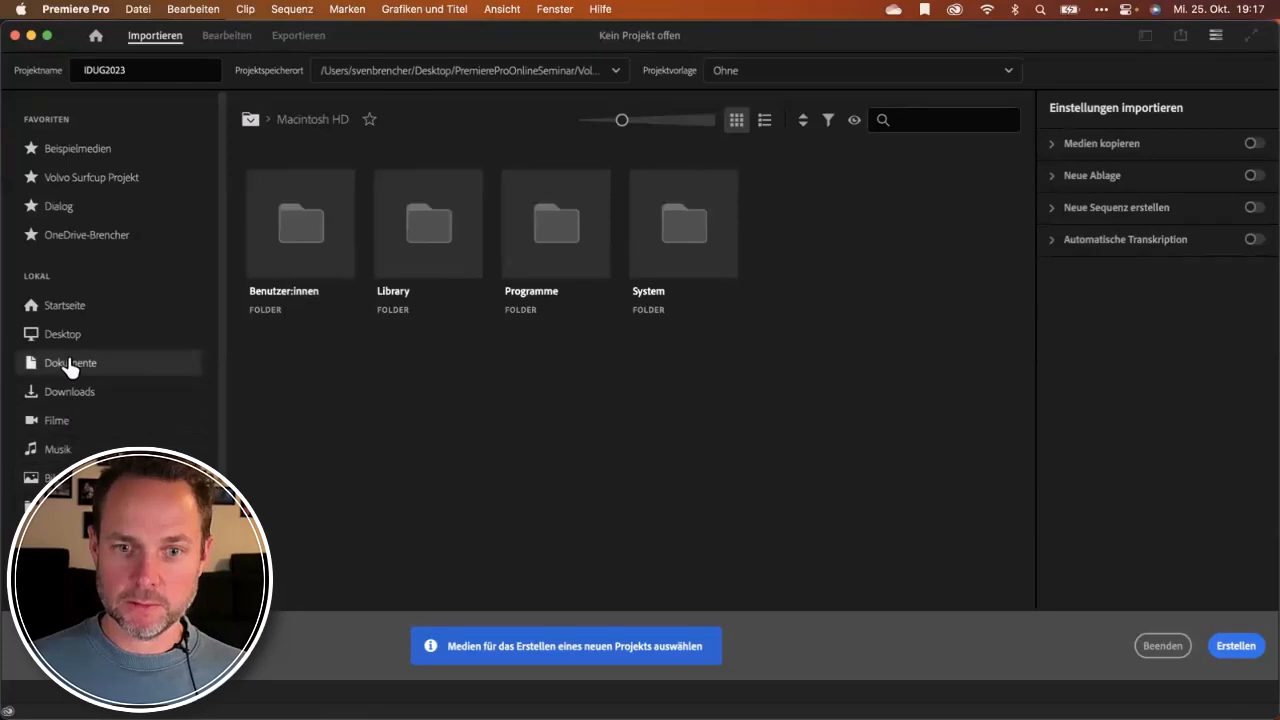
Browse the Documents and Desktop locations and open the favourite folder Volvo Surfcup Projekt.
click(70, 365)
click(63, 335)
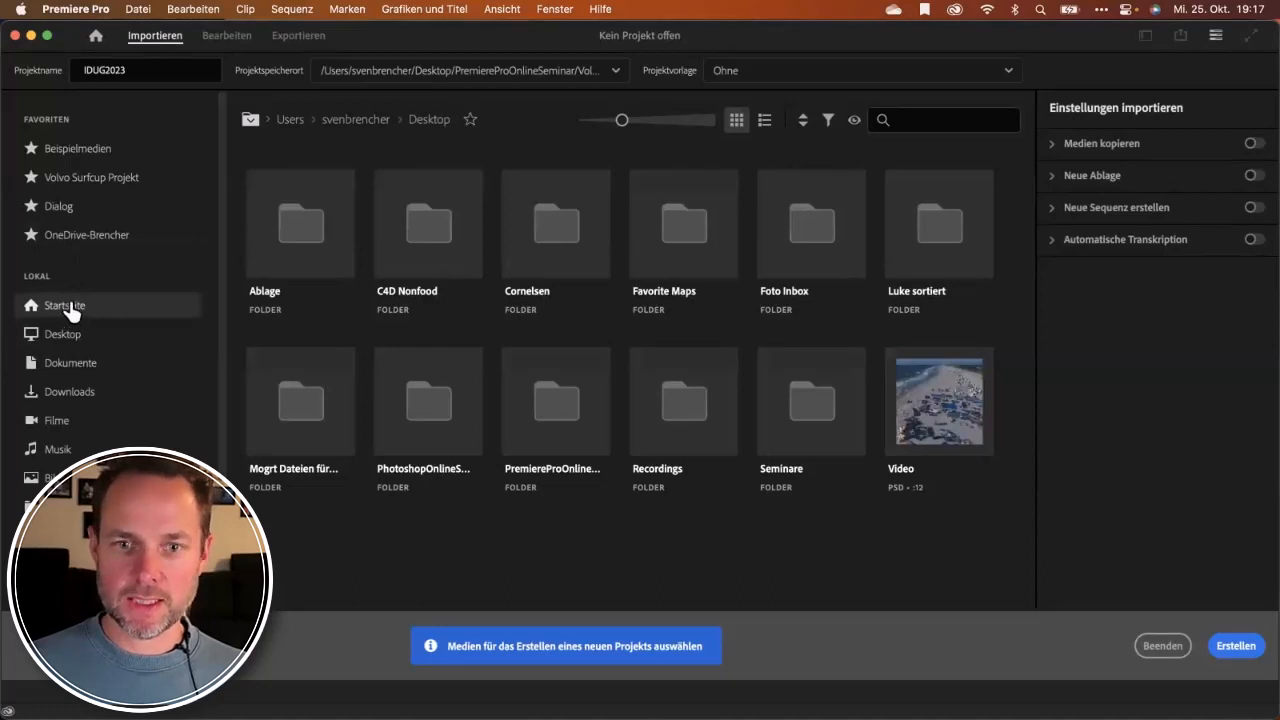
click(80, 177)
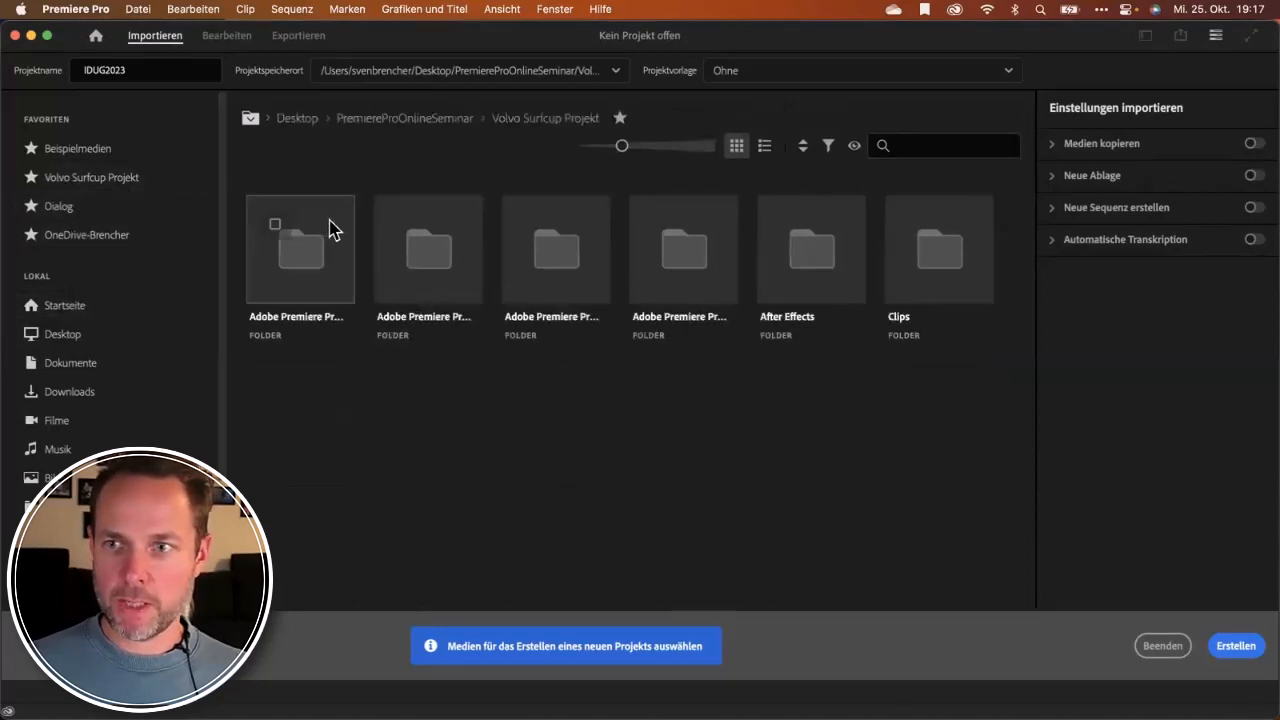
Add the parent folder PremiereProOnlineSeminar to the favourites and remove it again.
click(400, 122)
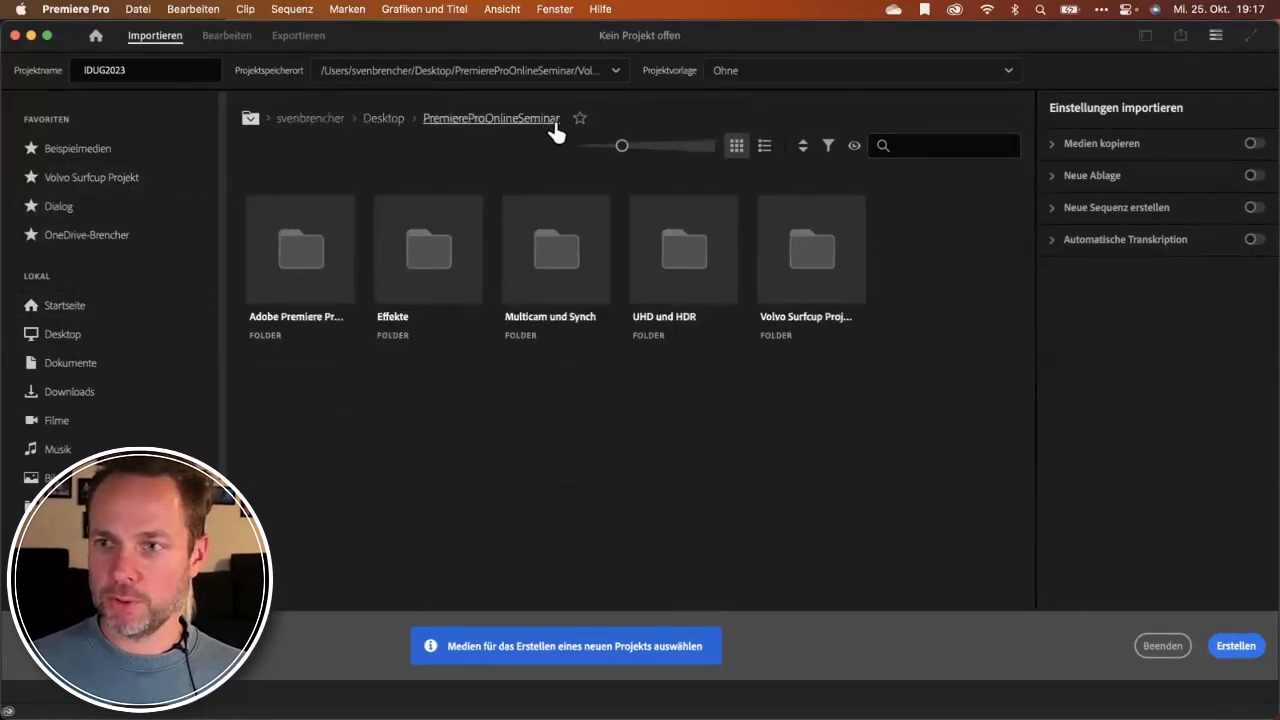
mouse_move(597, 106)
mouse_down()
mouse_move(560, 128)
mouse_move(599, 147)
mouse_move(594, 96)
mouse_up()
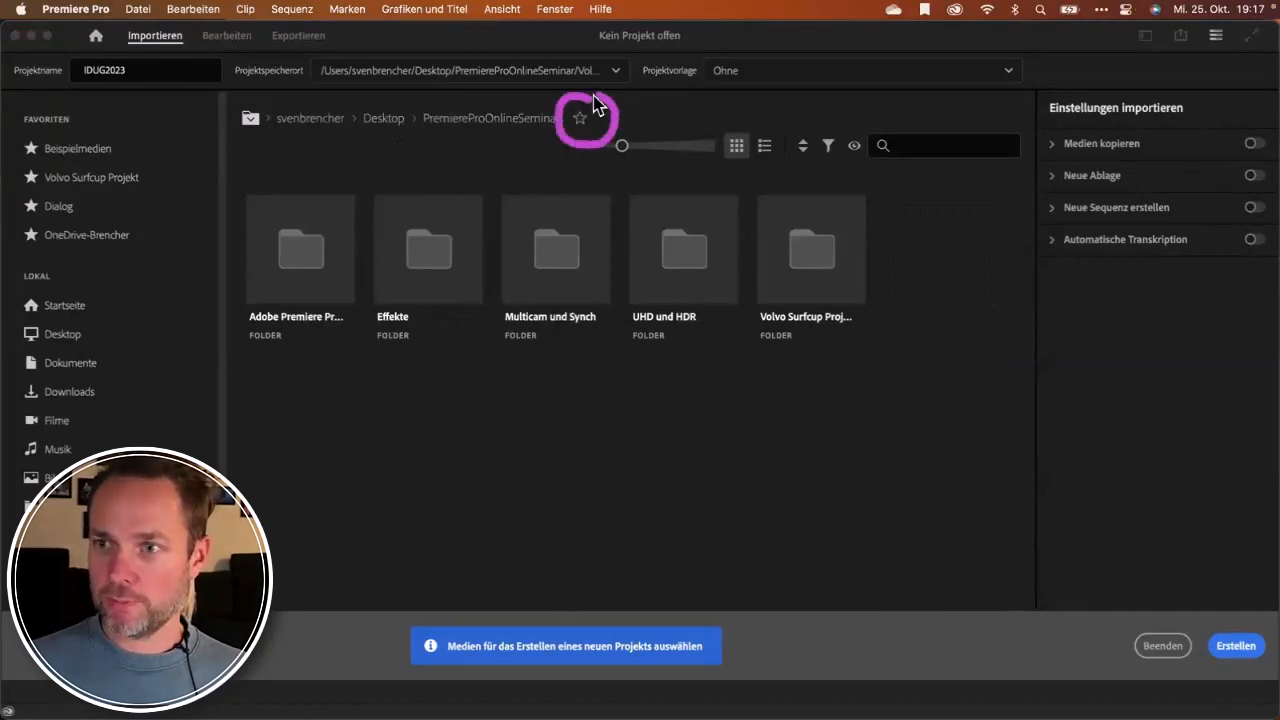
click(580, 119)
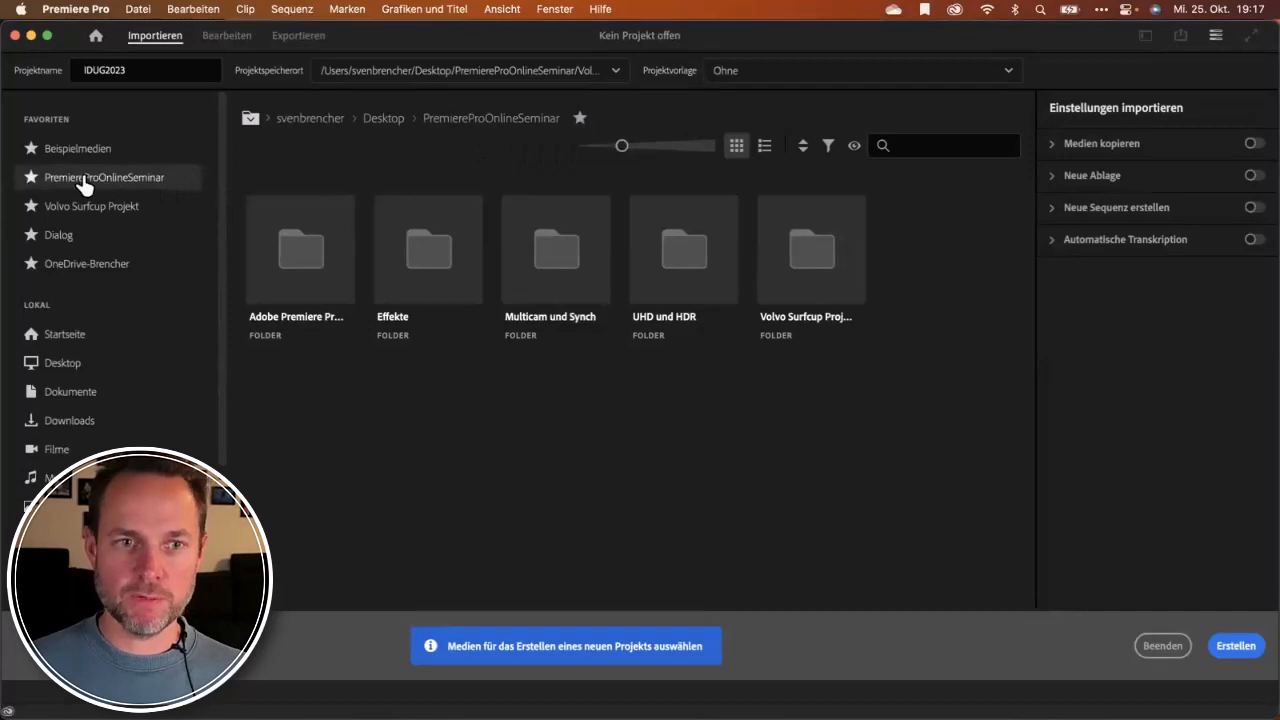
click(580, 120)
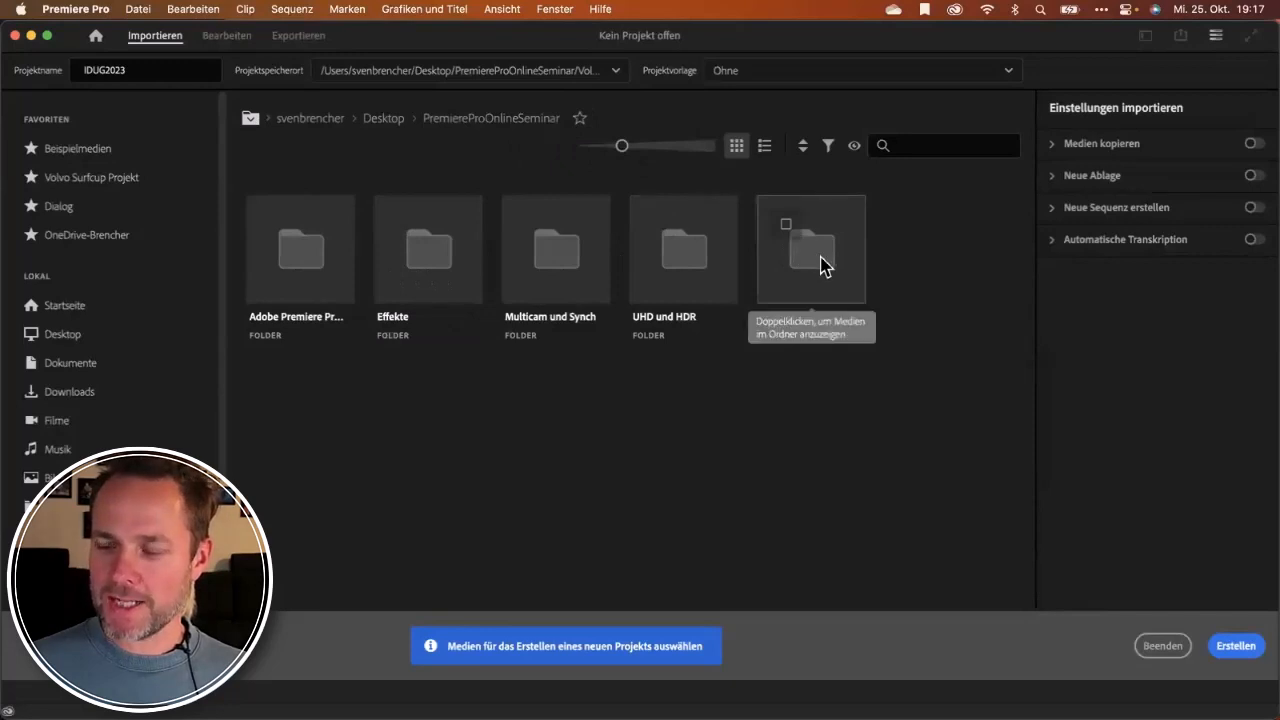
Open the Volvo Surfcup Projekt folder and return to its parent folder PremiereProOnlineSeminar, twice.
double_click(820, 264)
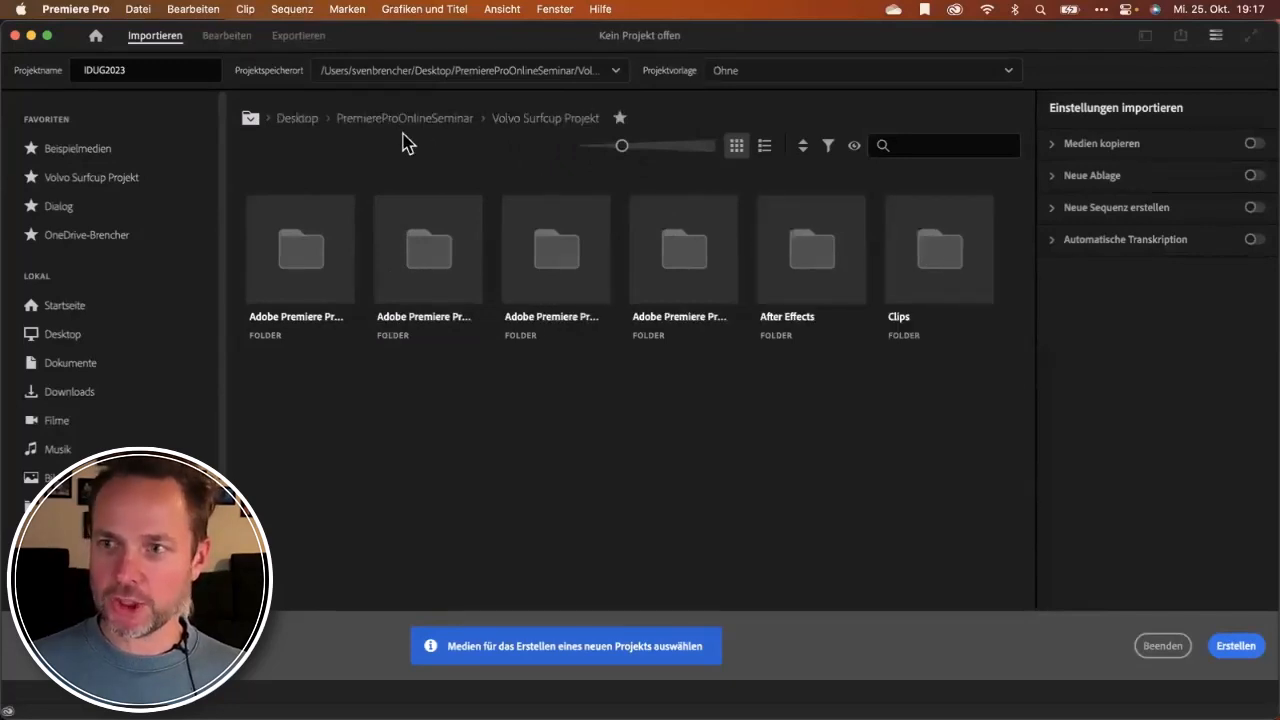
click(432, 122)
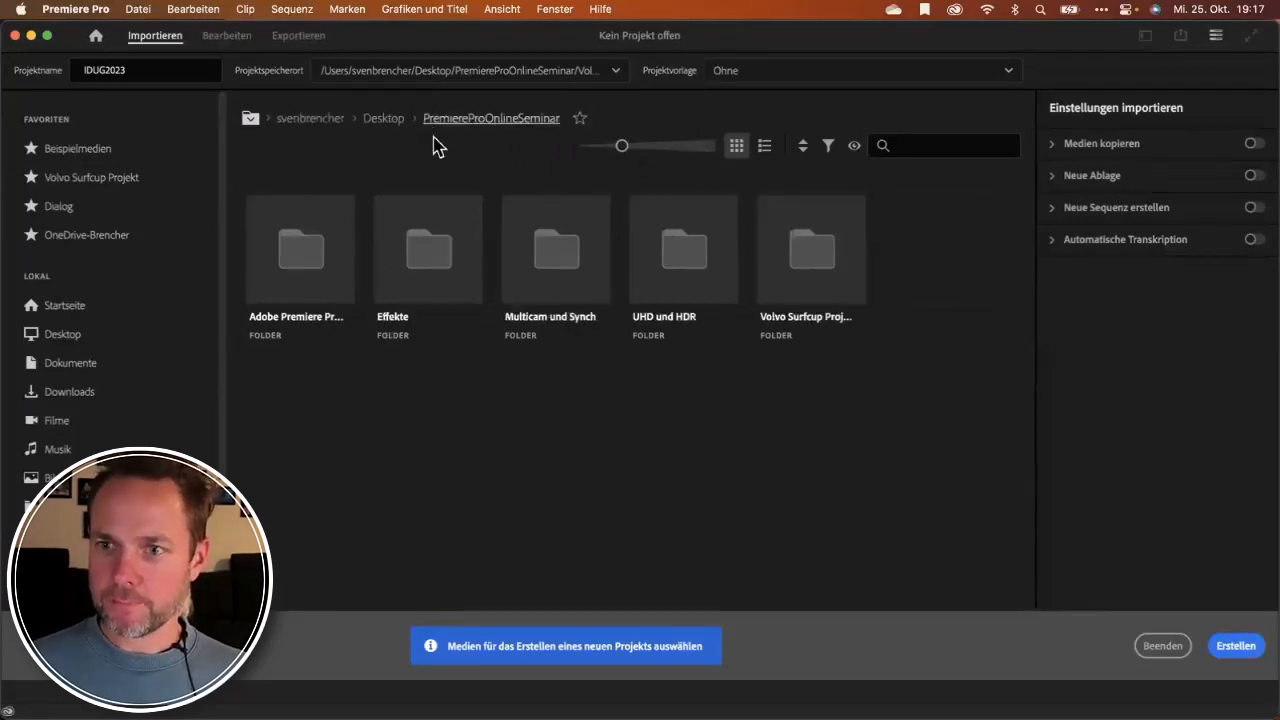
double_click(814, 262)
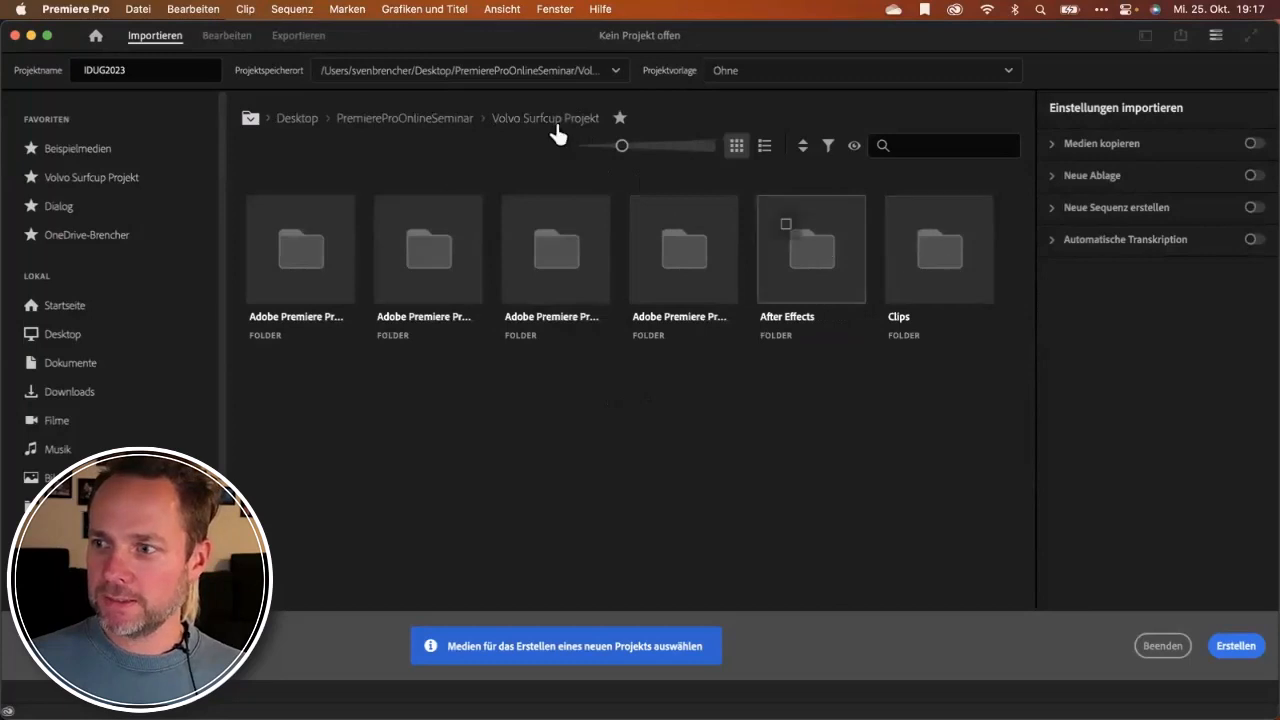
click(465, 122)
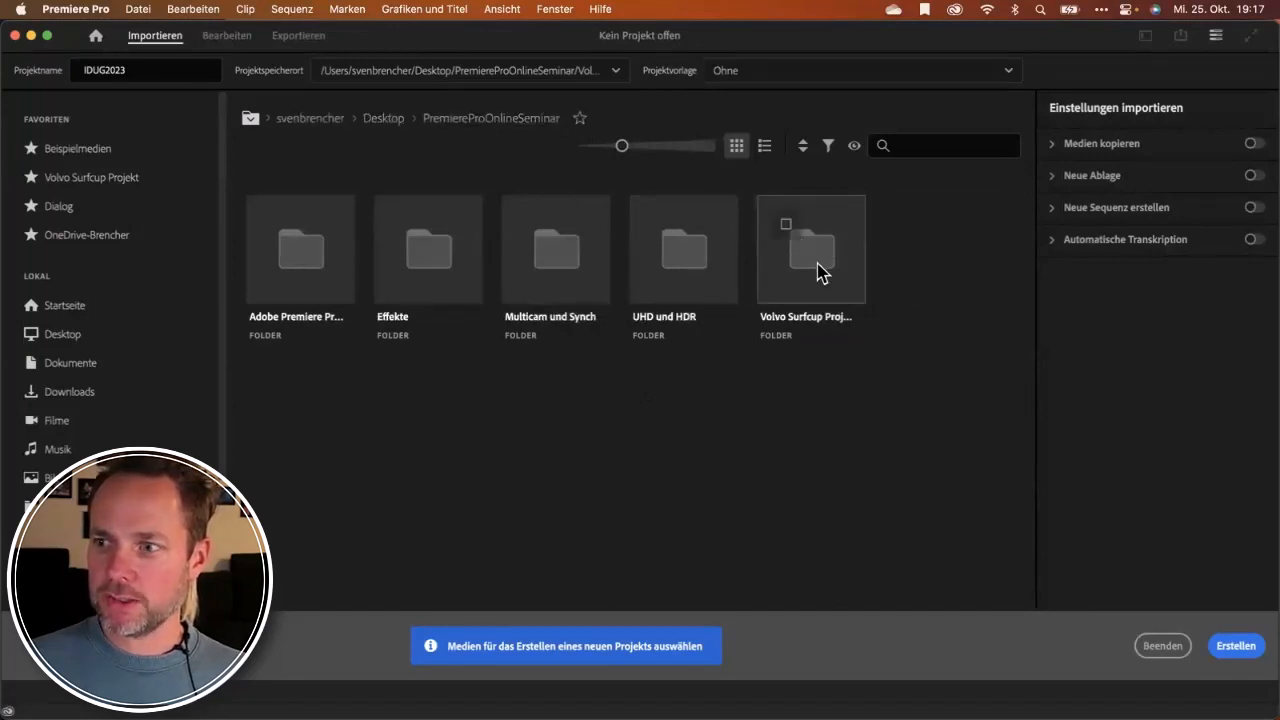
Select the whole Volvo Surfcup Projekt folder for import and deselect it again.
click(818, 272)
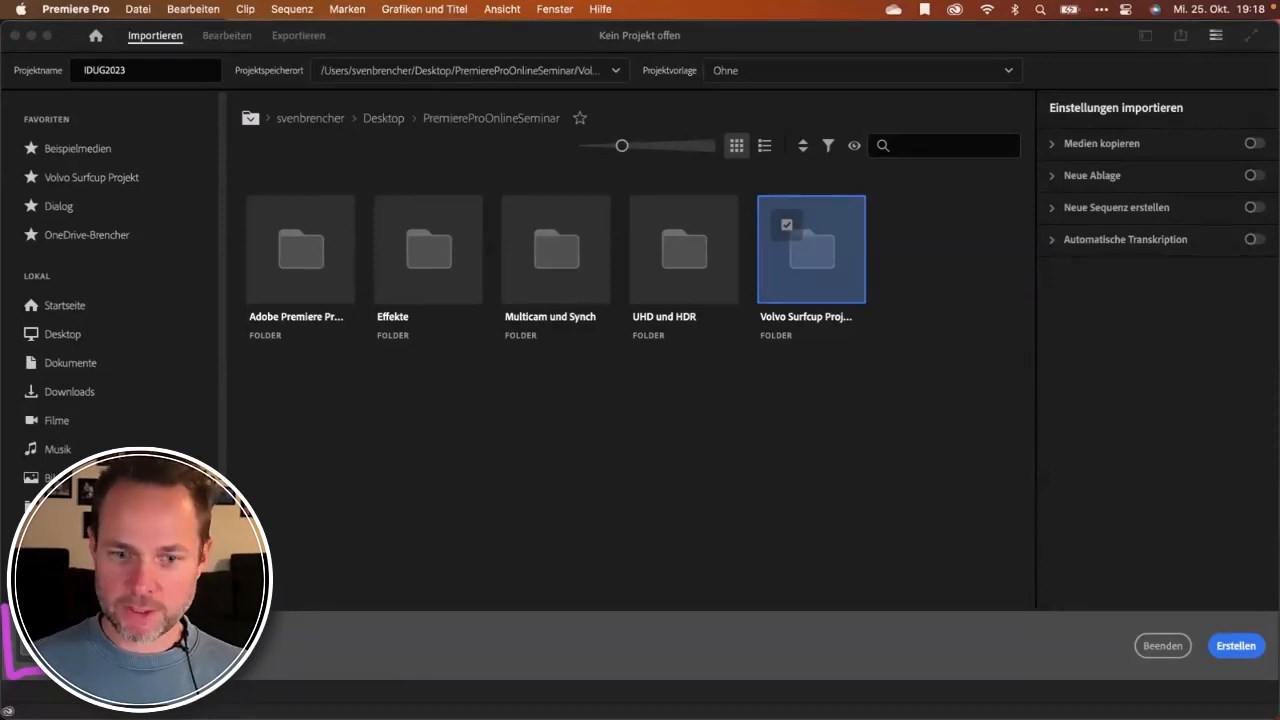
key(Escape)
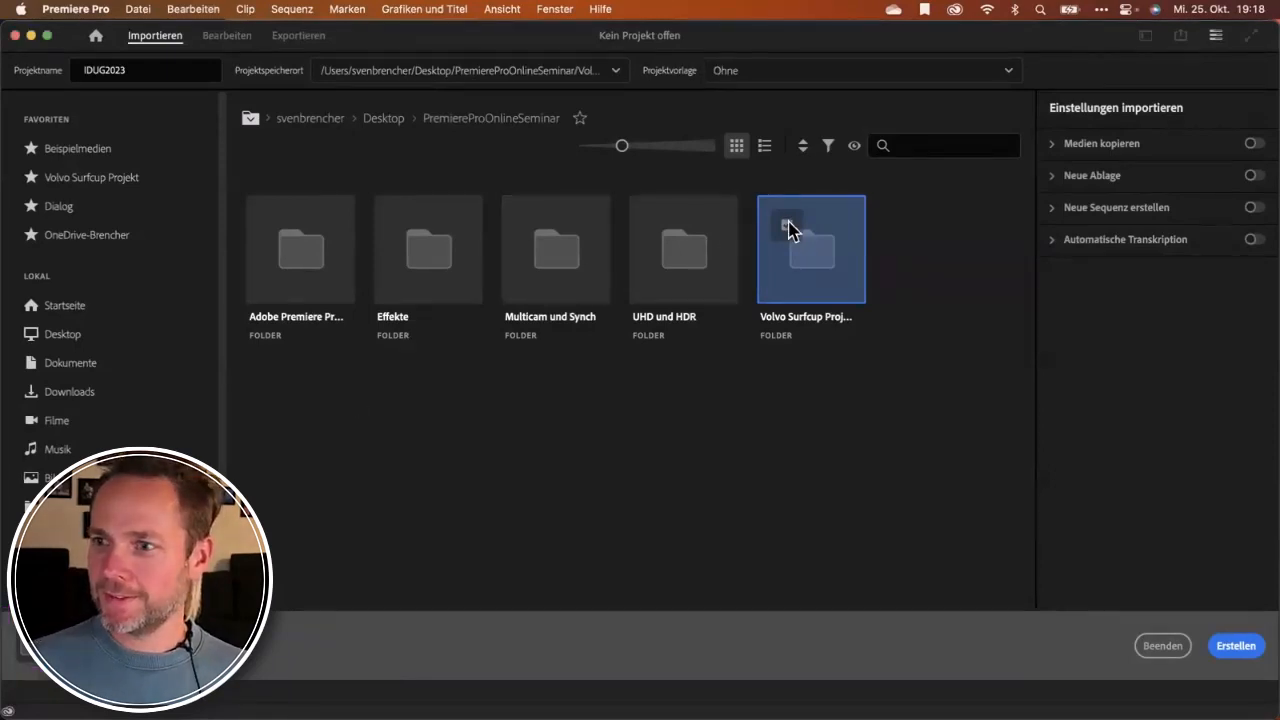
click(786, 225)
Browse the user's home folder, select and deselect the Schreibtisch folder for import, and open the OneDrive favourite.
click(330, 120)
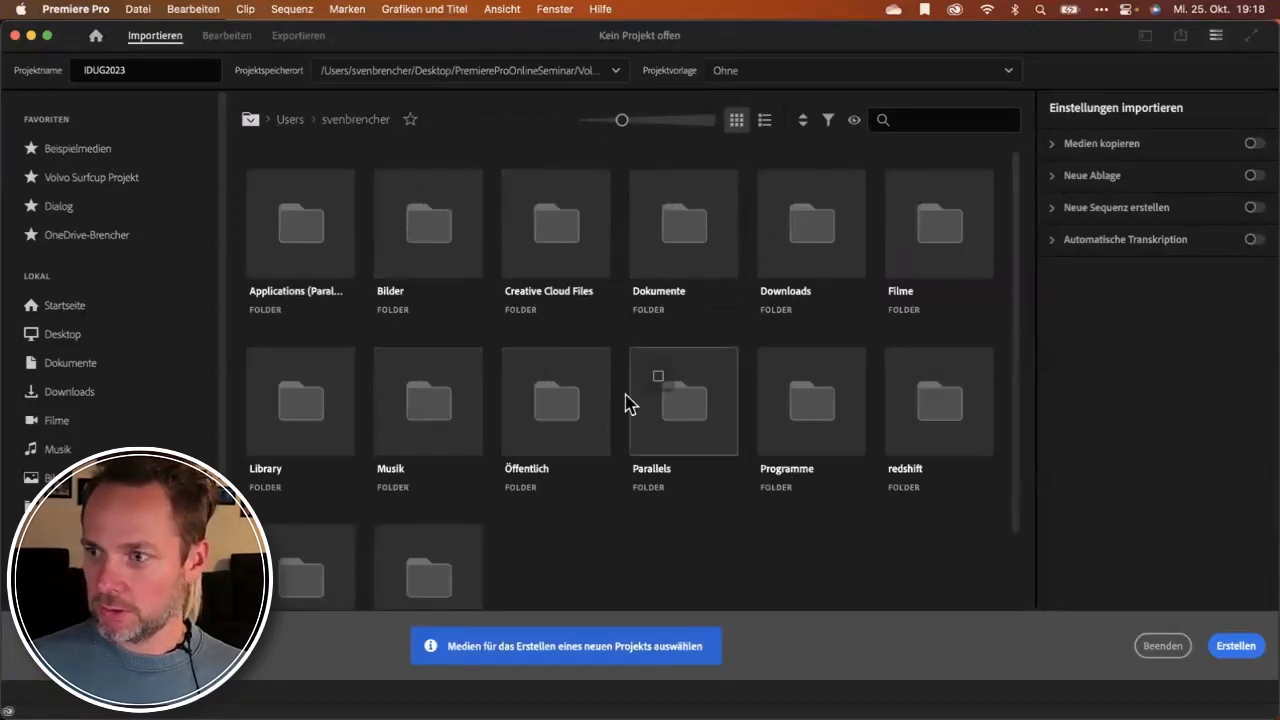
scroll(610, 403, down, 3)
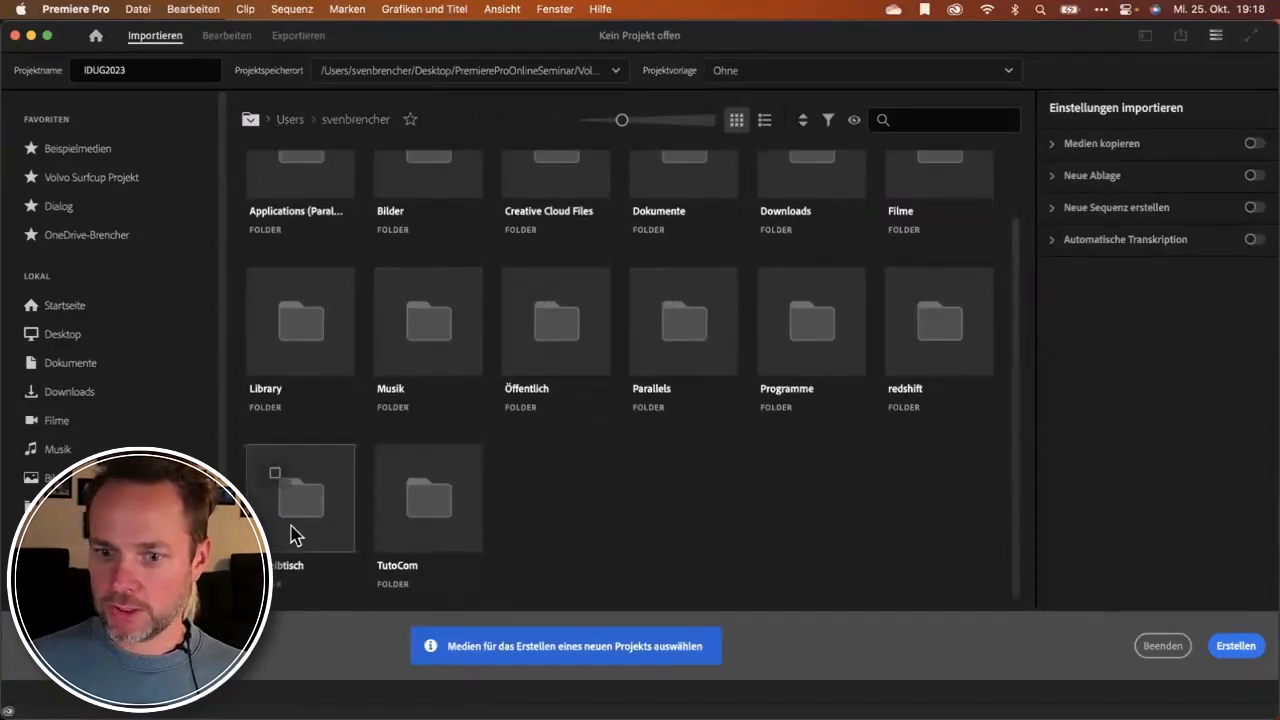
click(275, 473)
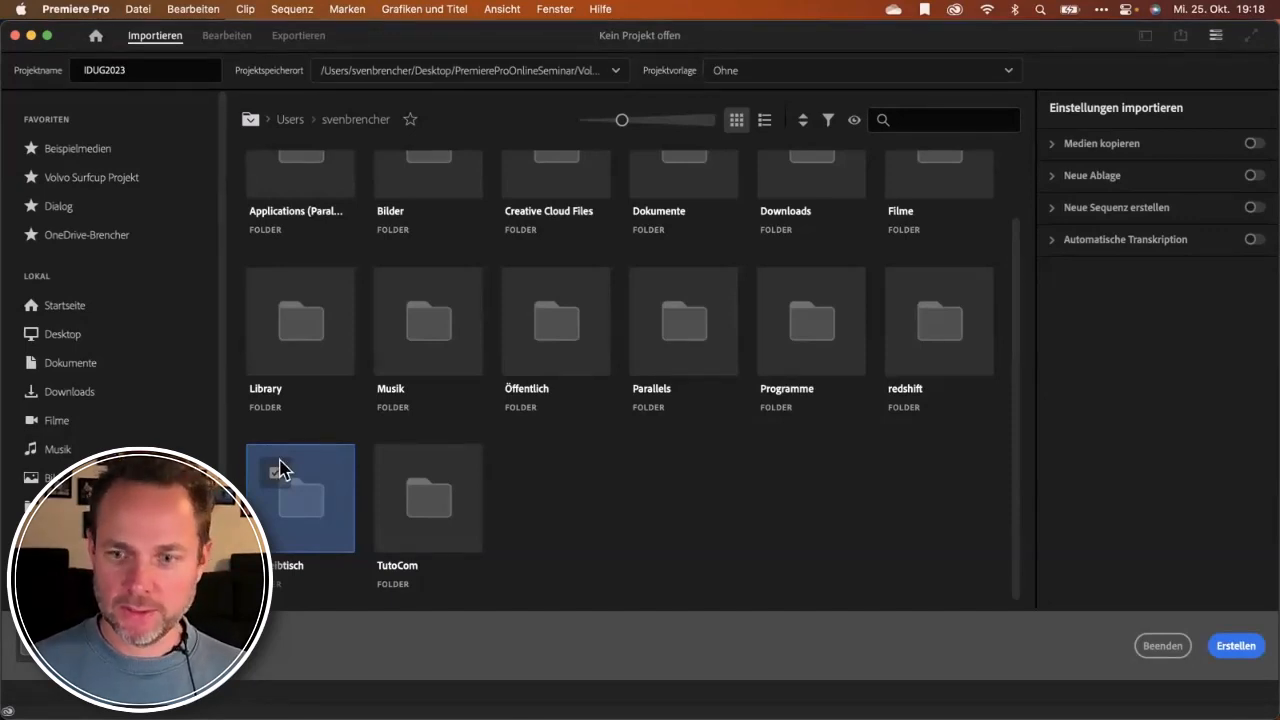
click(305, 485)
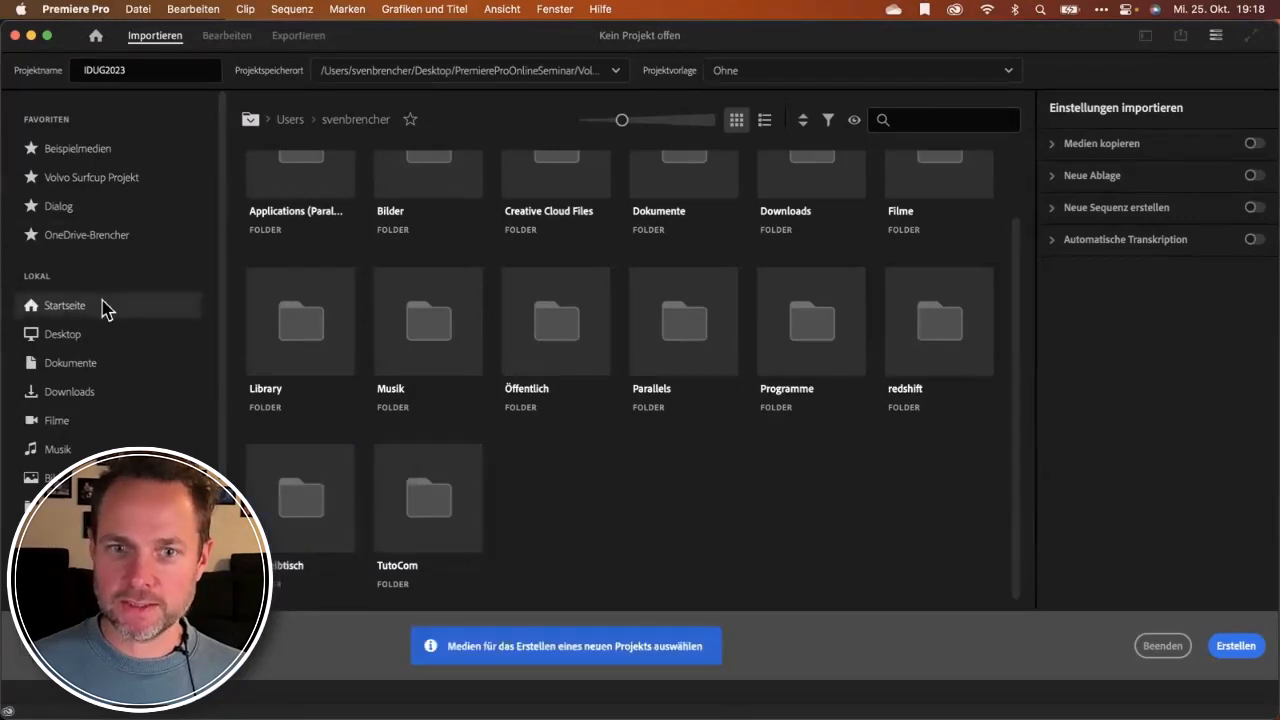
click(95, 240)
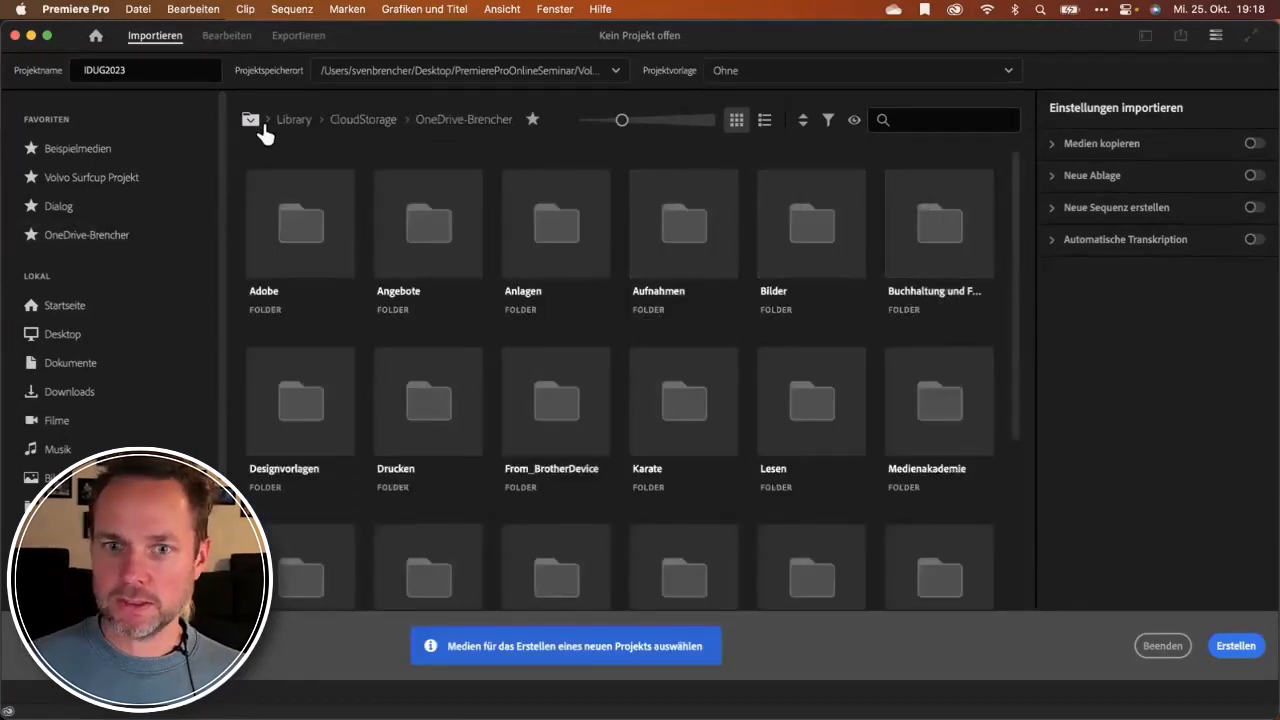
Open the Clips folder of the favourite Volvo Surfcup Projekt and review the media type view options, keeping Dateien.
click(77, 177)
double_click(945, 272)
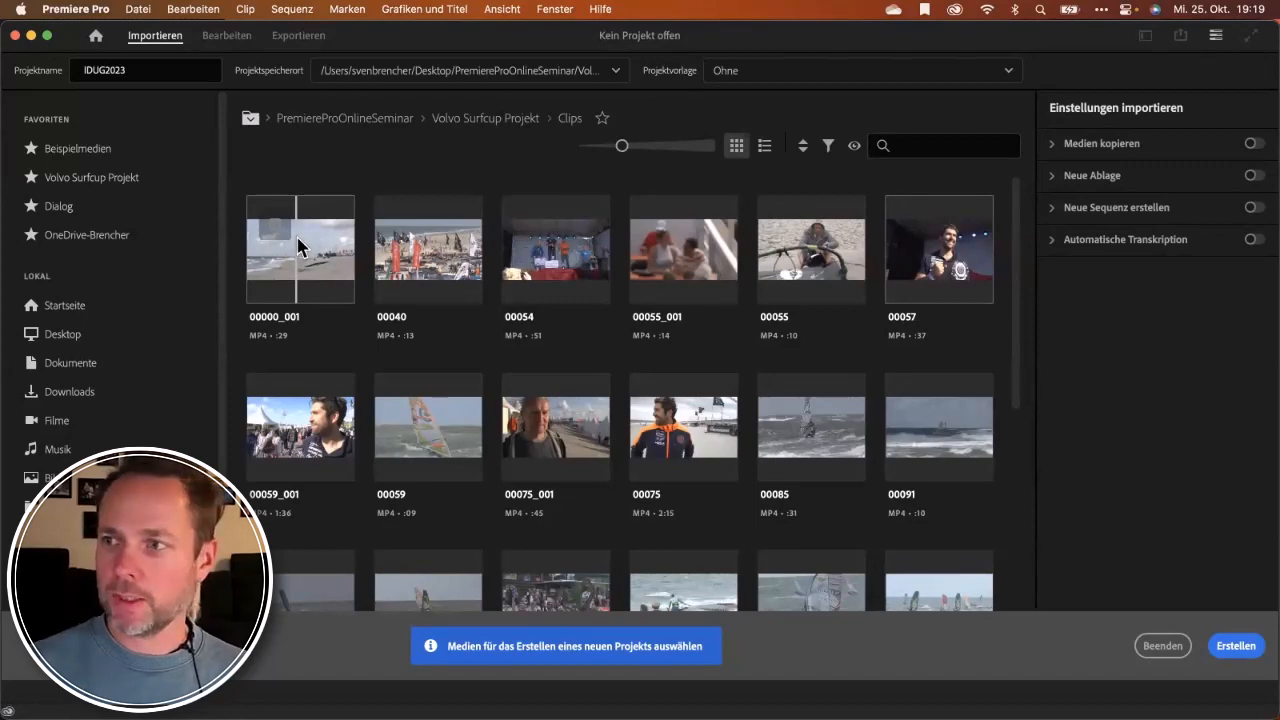
click(854, 146)
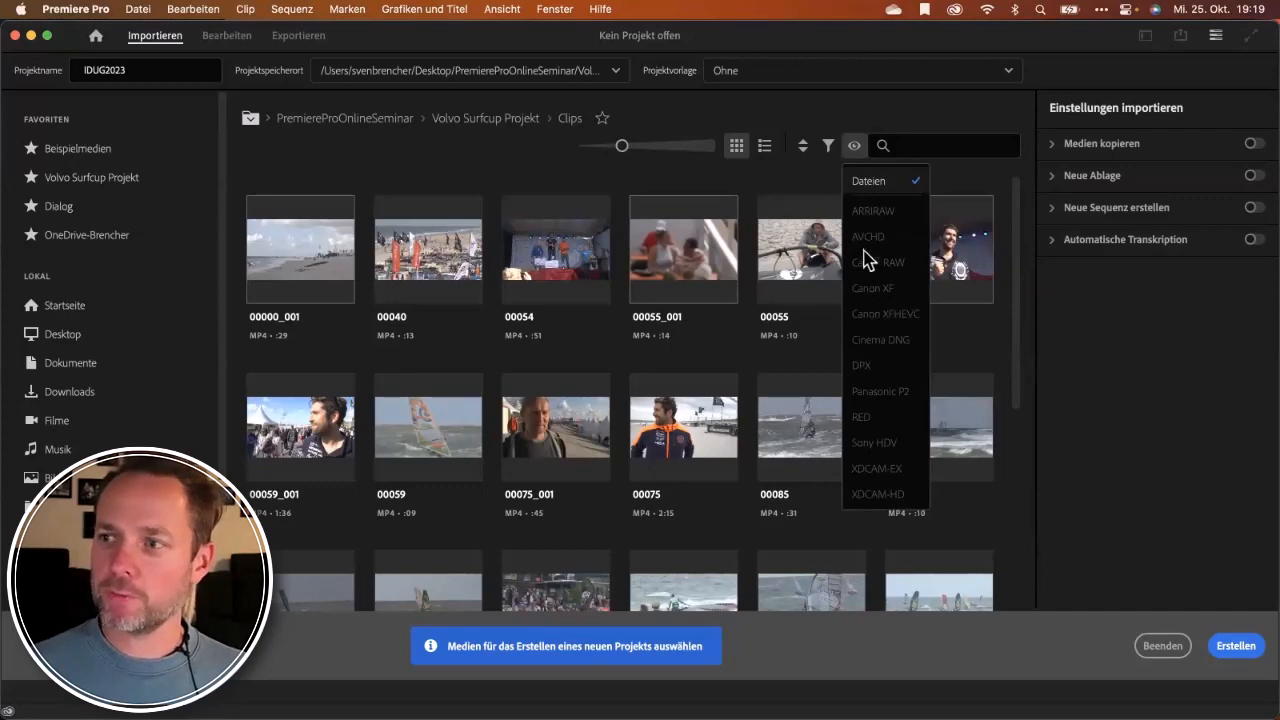
click(852, 145)
click(854, 150)
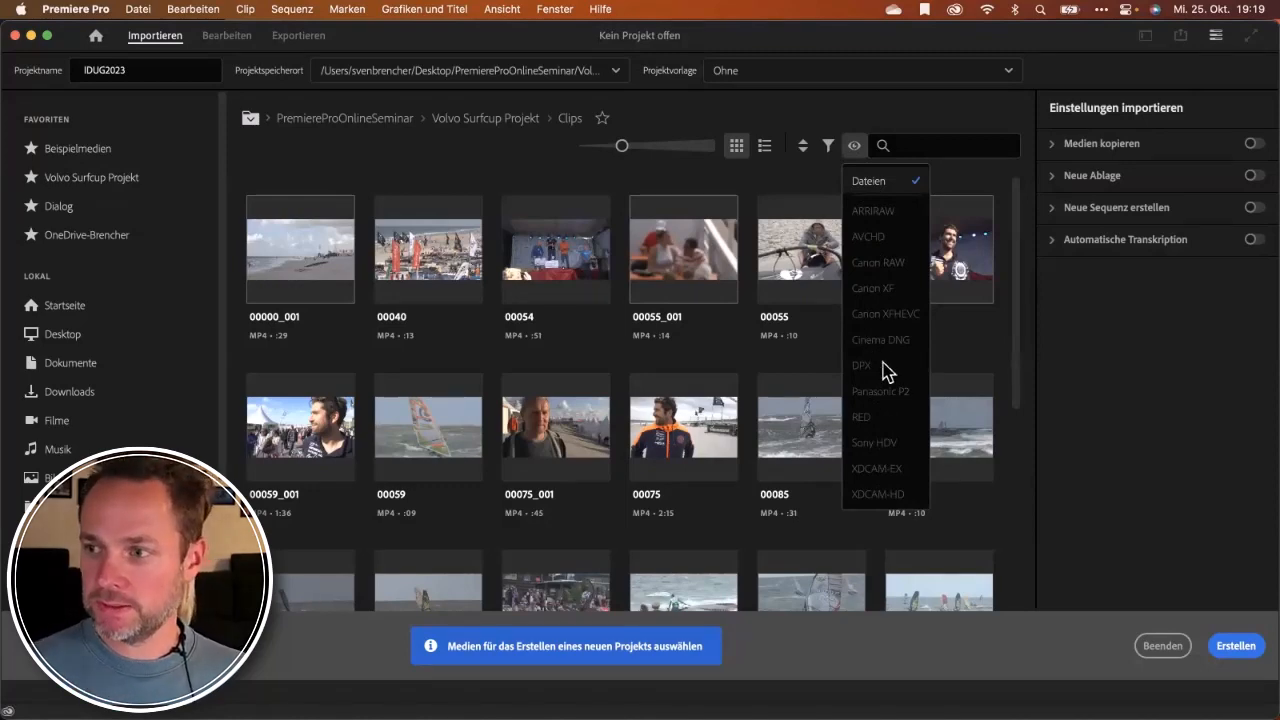
click(870, 184)
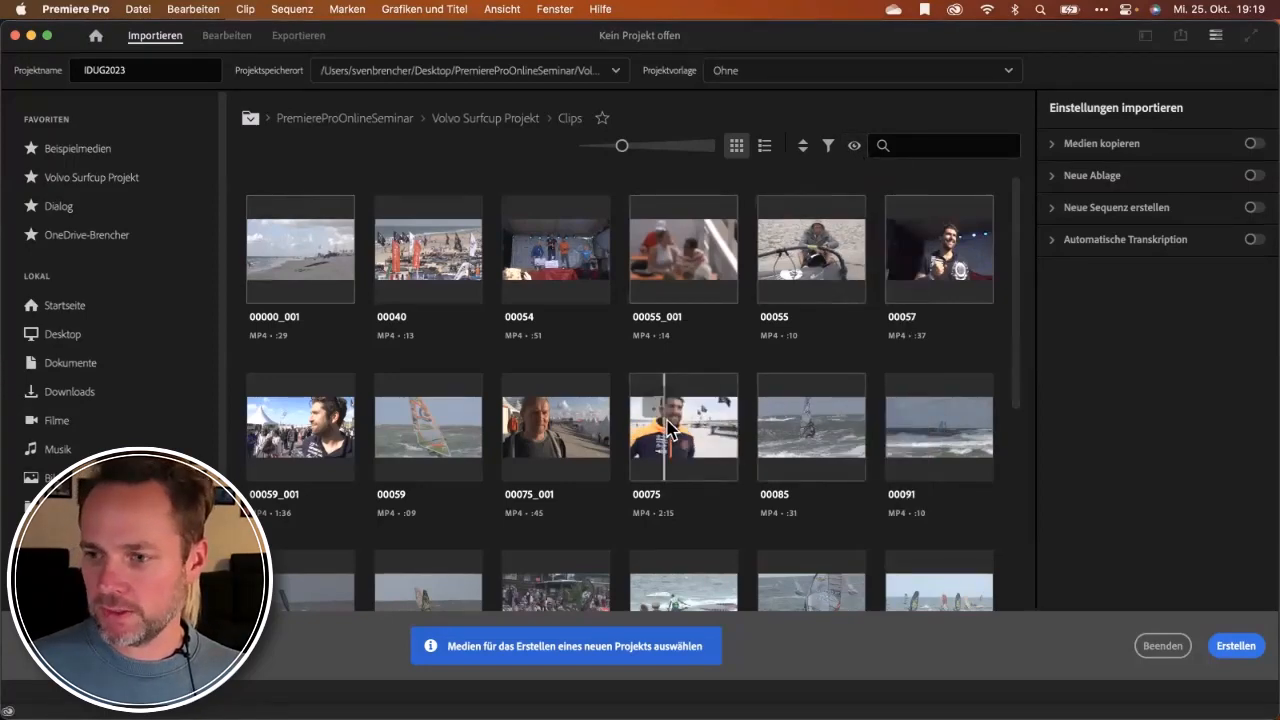
Select the clips 00075, 00075_001 and 00059_001 for import, in this order.
click(660, 404)
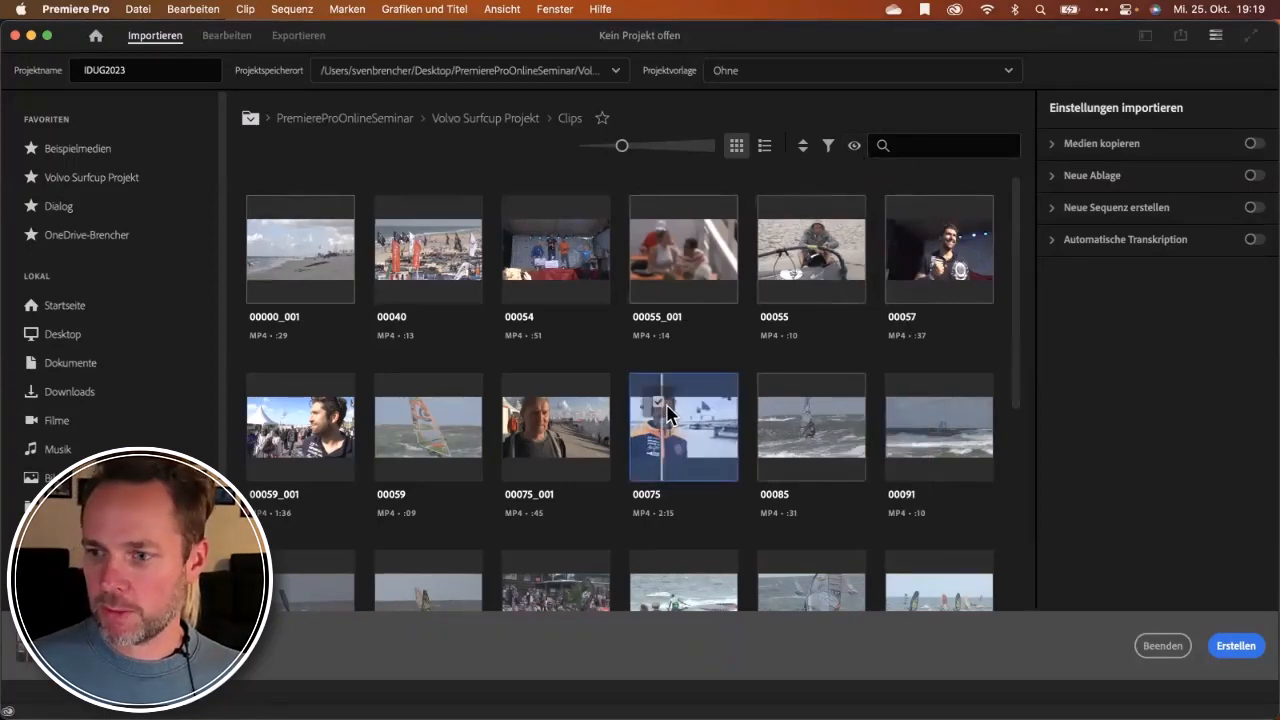
click(529, 404)
click(276, 405)
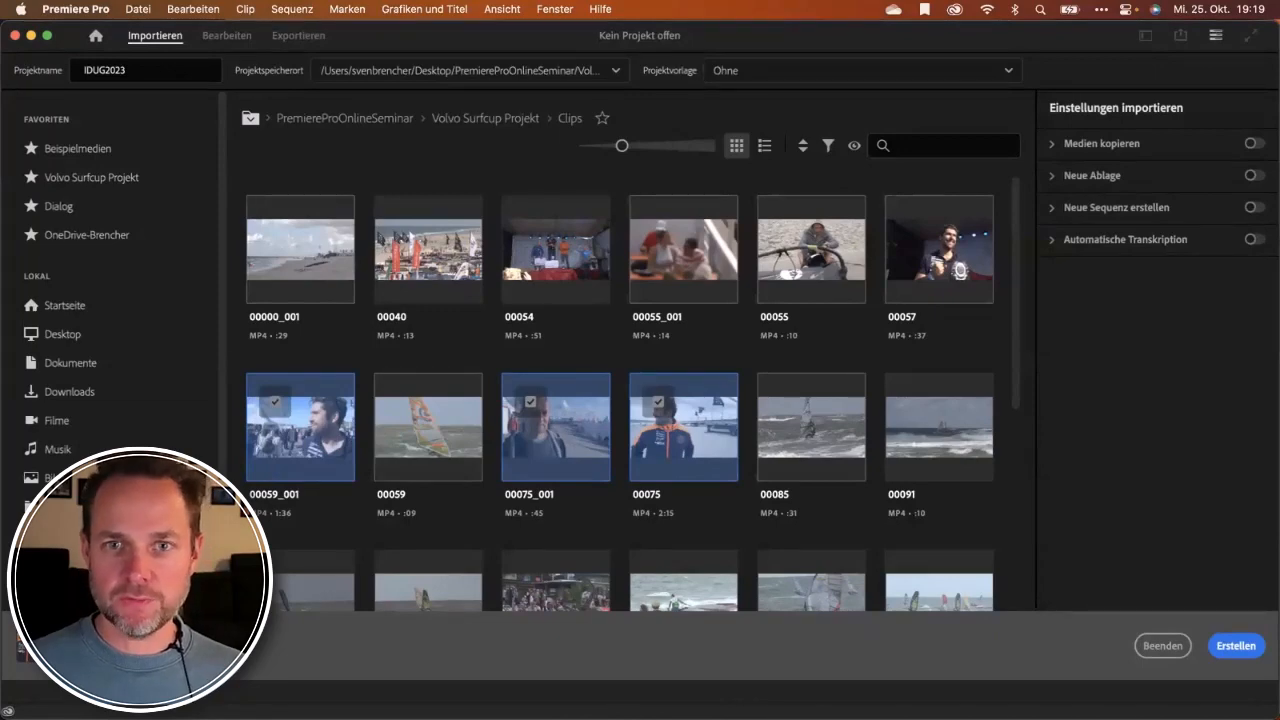
drag(68, 87, 162, 90)
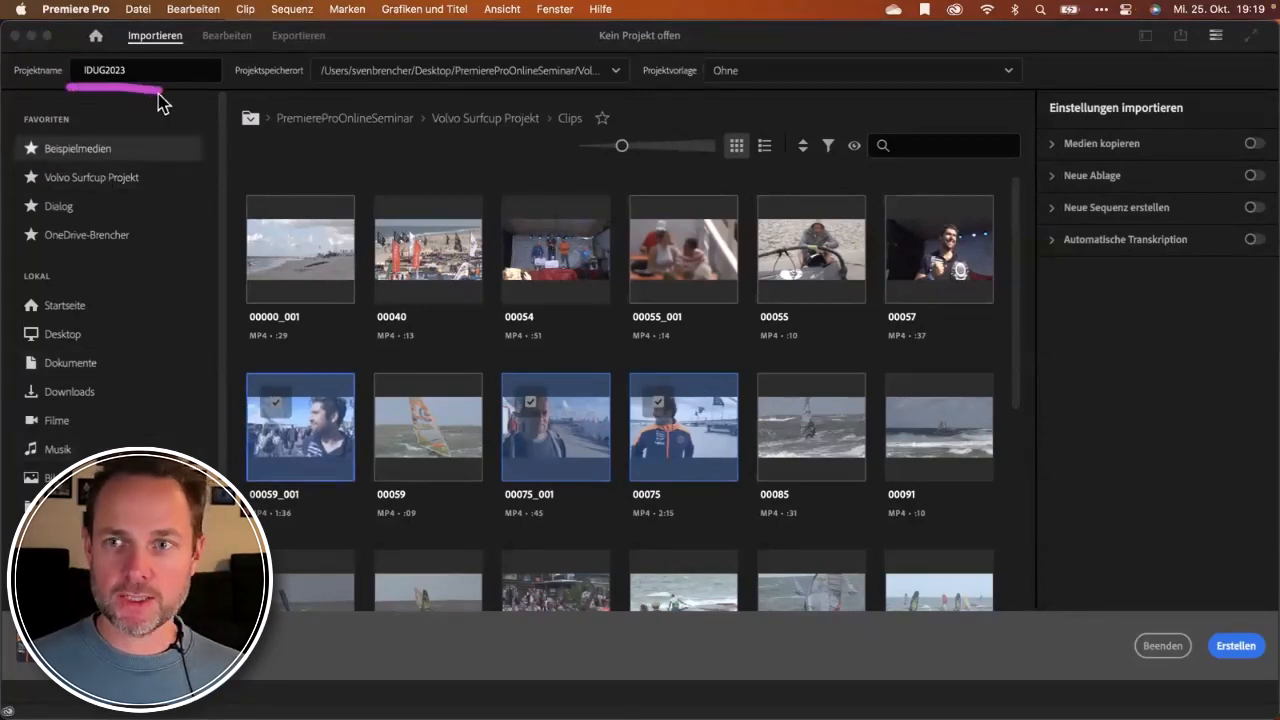
drag(300, 87, 693, 88)
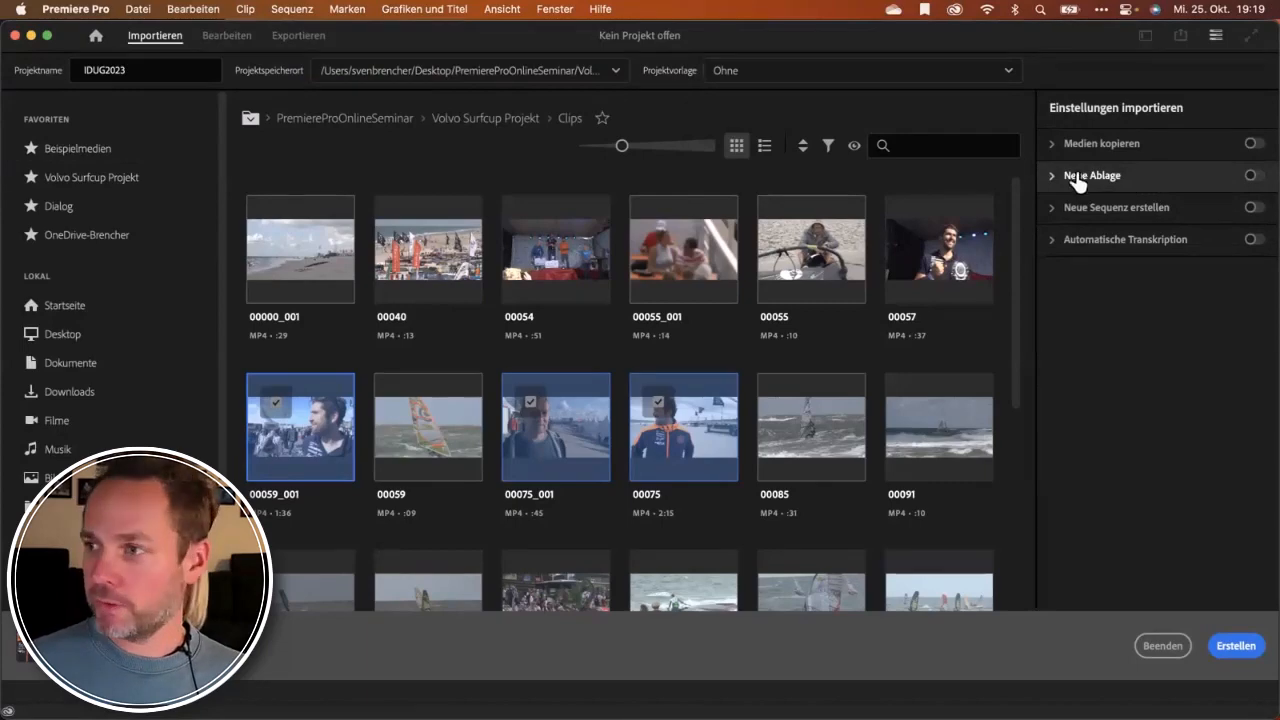
Enable Neue Ablage in the import settings and name the new bin Interviews.
click(1052, 178)
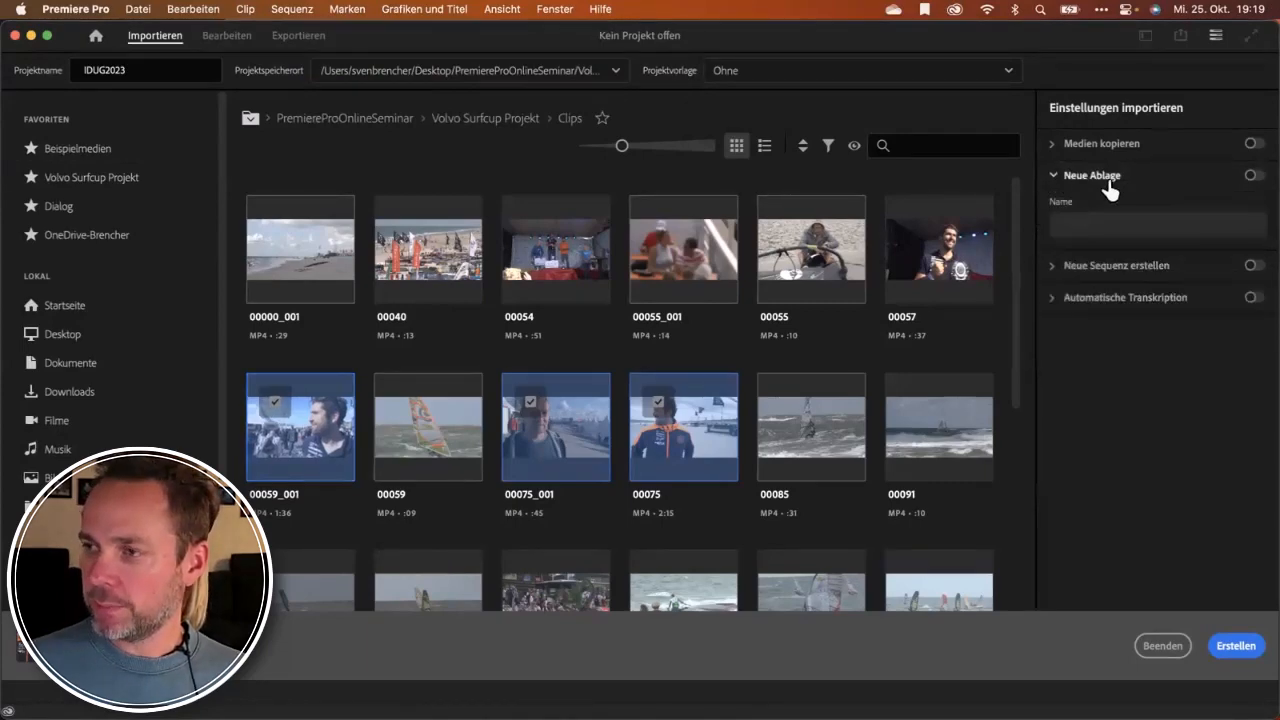
click(1250, 176)
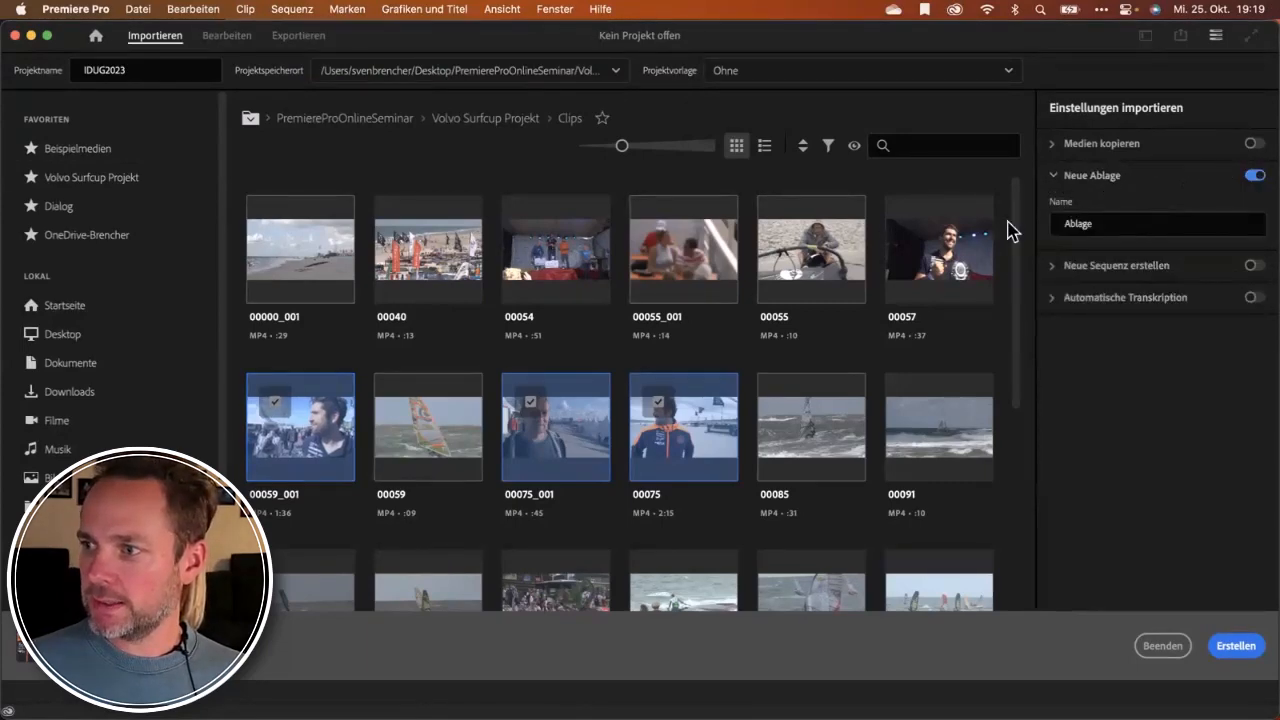
double_click(1073, 223)
text(Interviews)
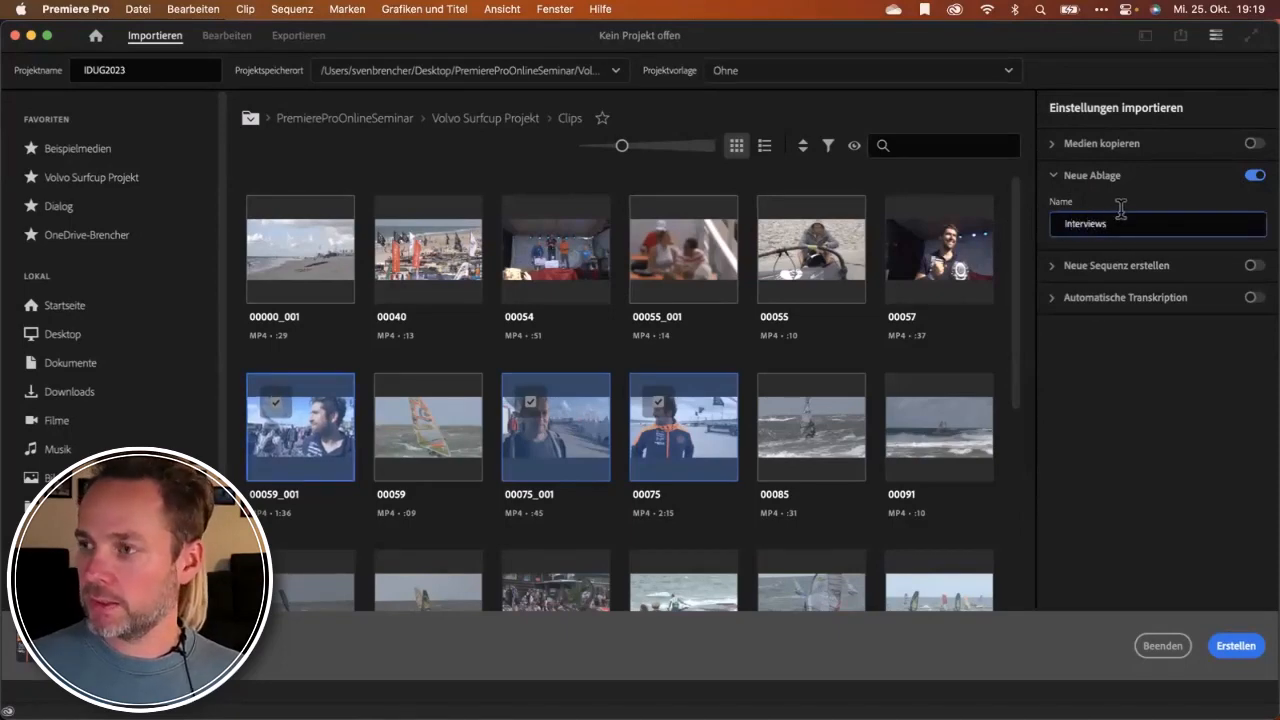
double_click(1121, 221)
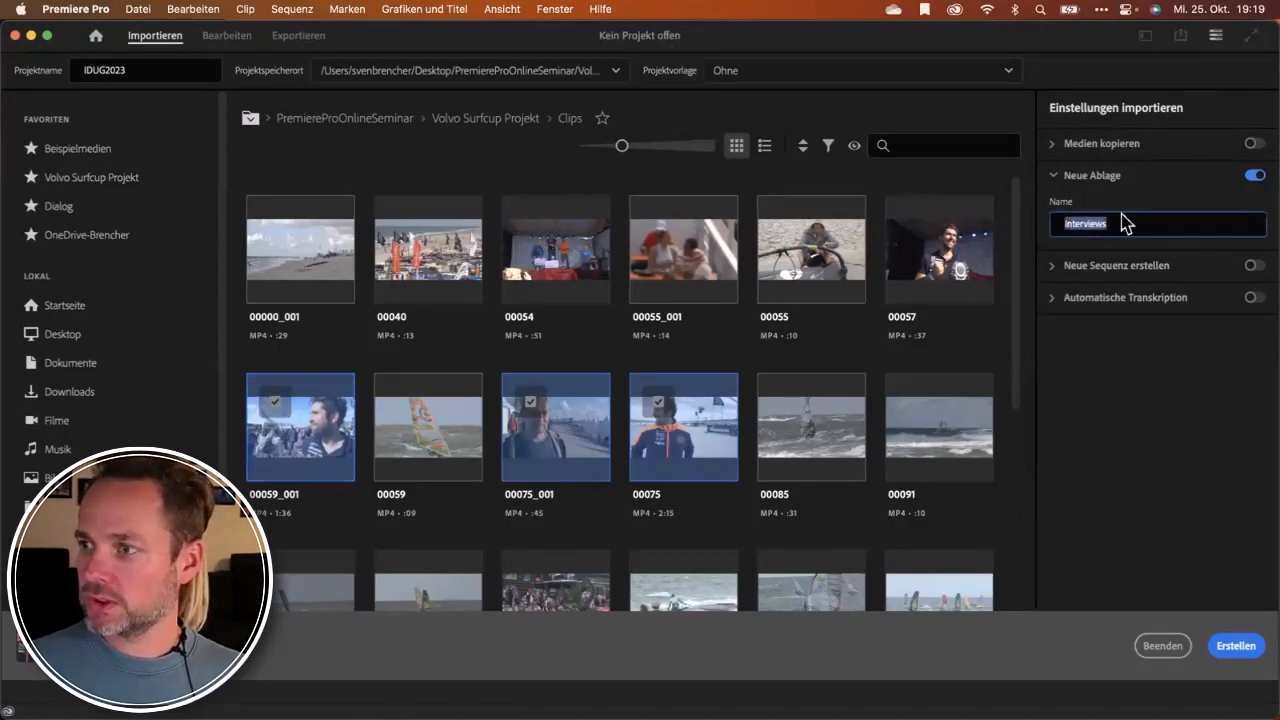
Enable Automatische Transkription and keep the preference that transcribes only clips in the sequence.
click(1050, 302)
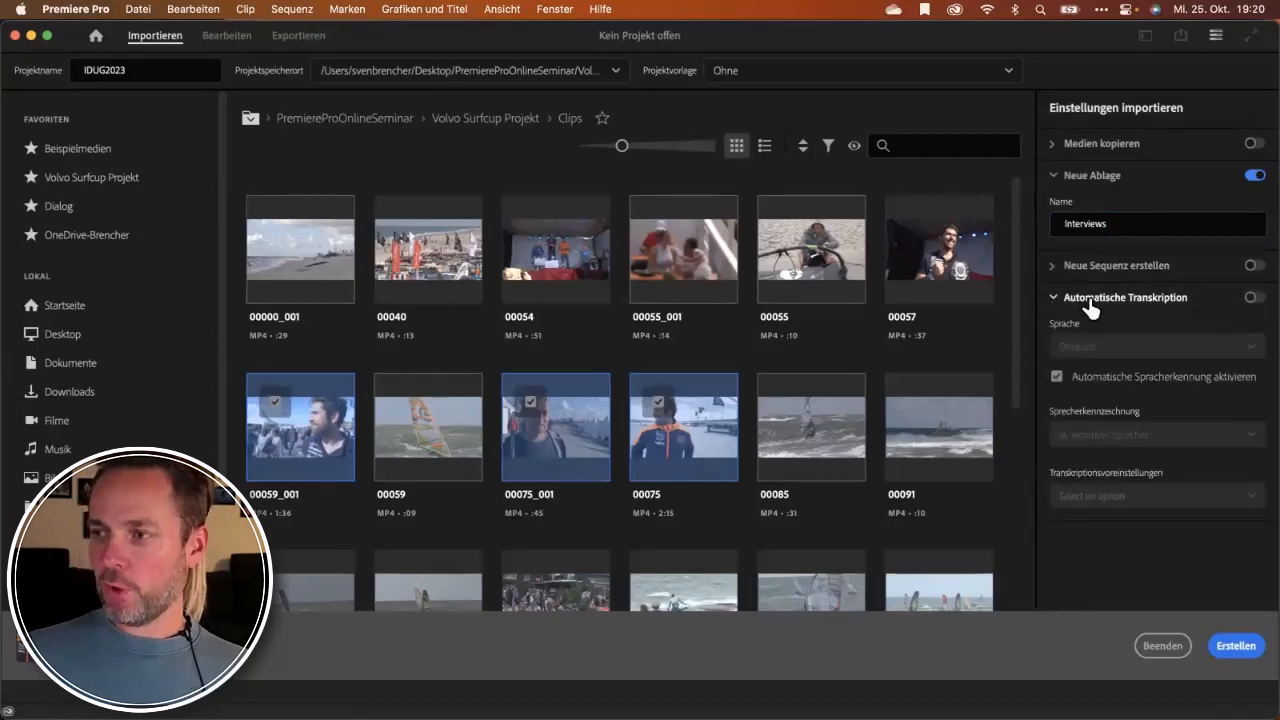
click(1250, 300)
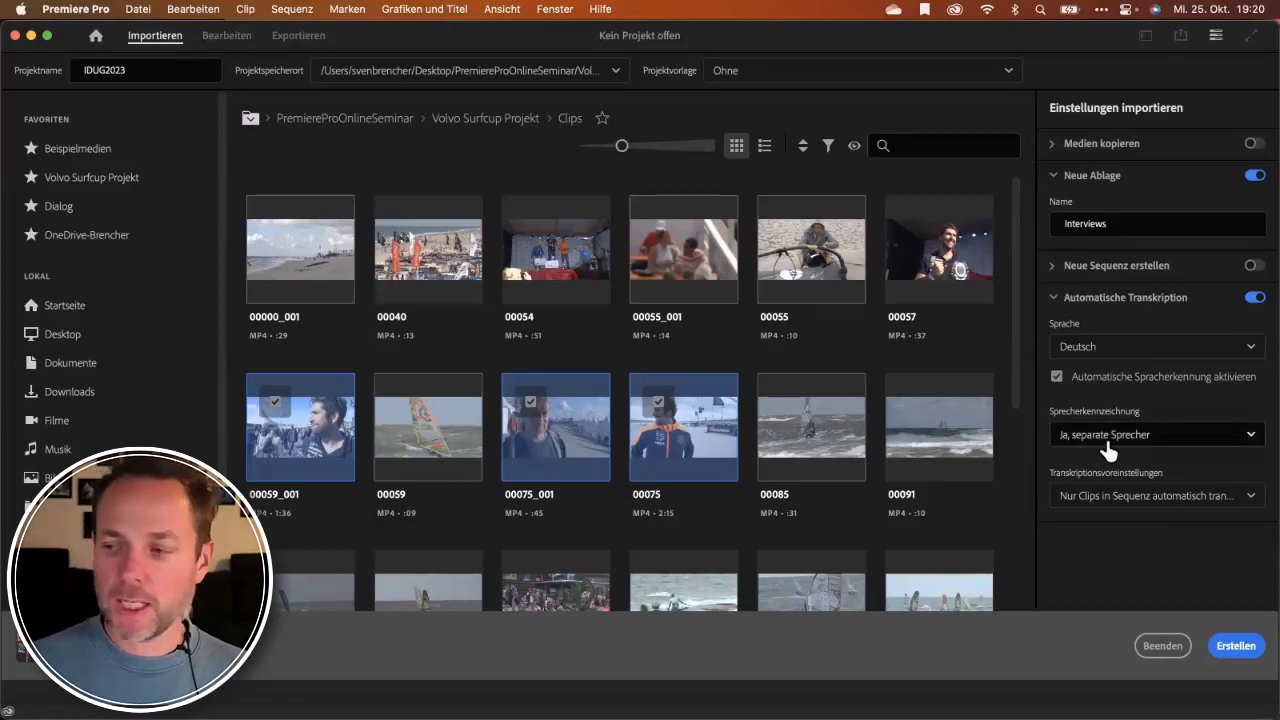
click(1120, 497)
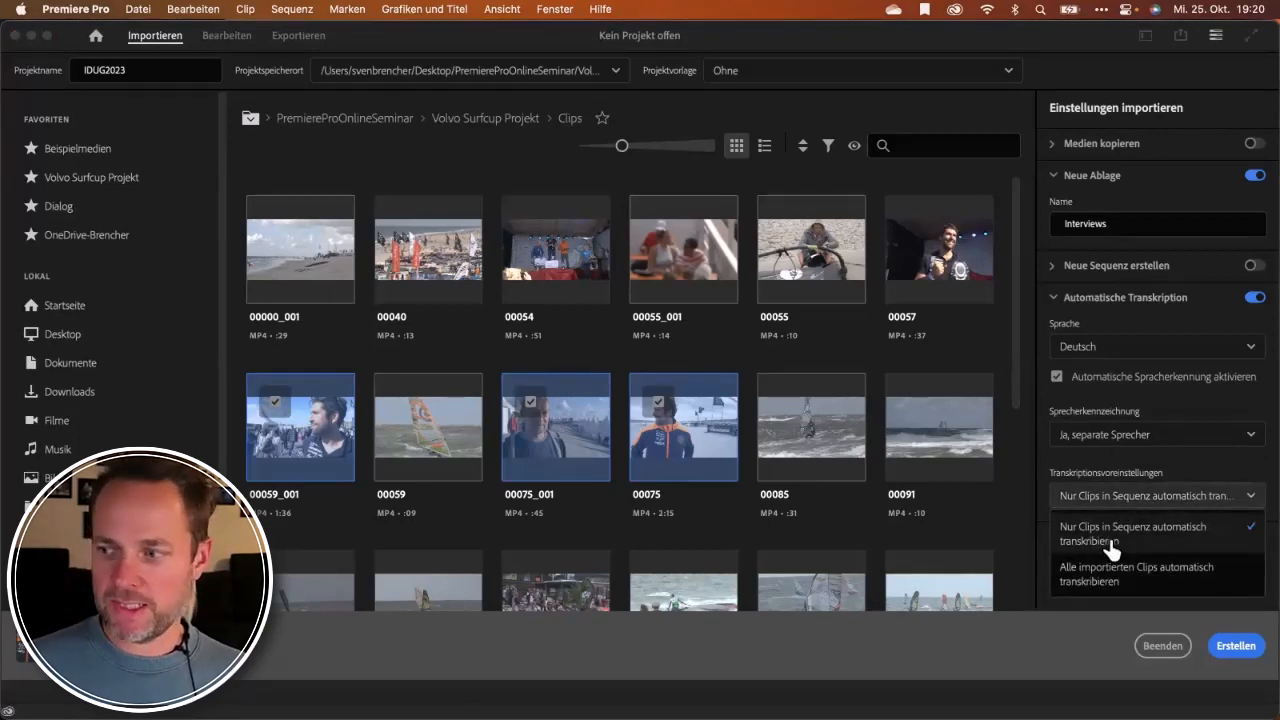
click(1107, 473)
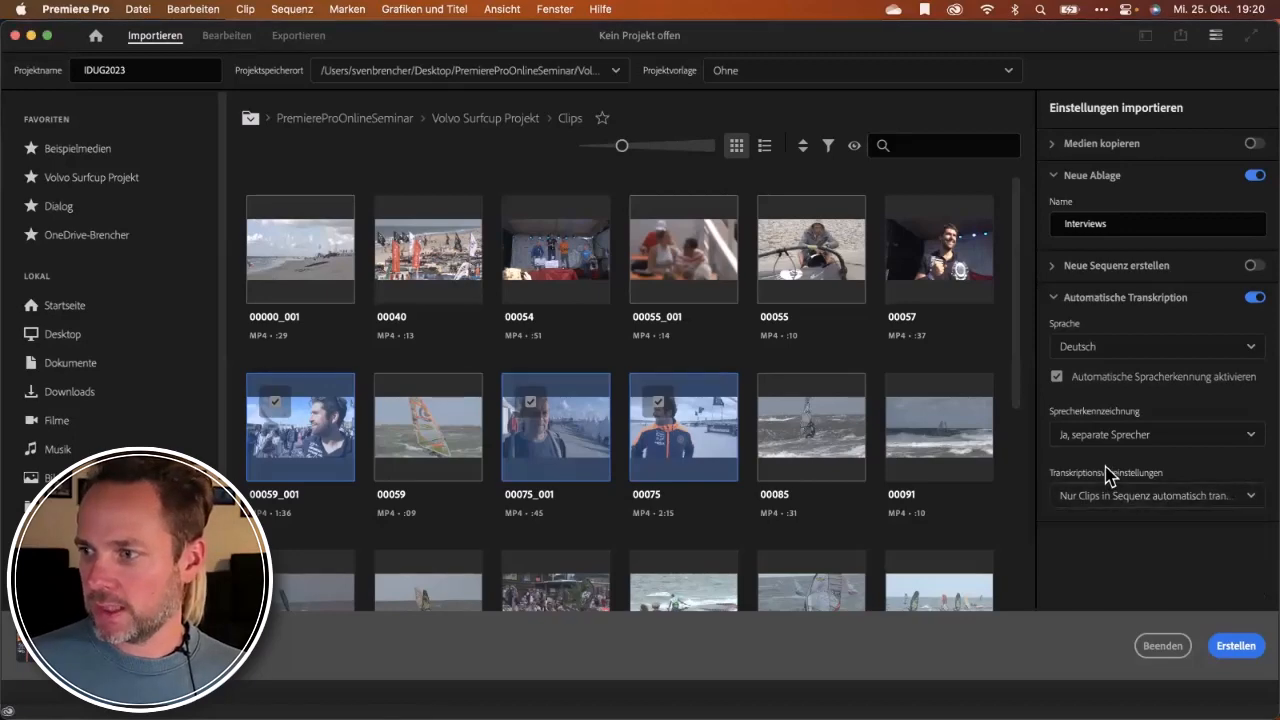
Enable Neue Sequenz erstellen in the import settings and name the sequence Interviews.
click(1252, 267)
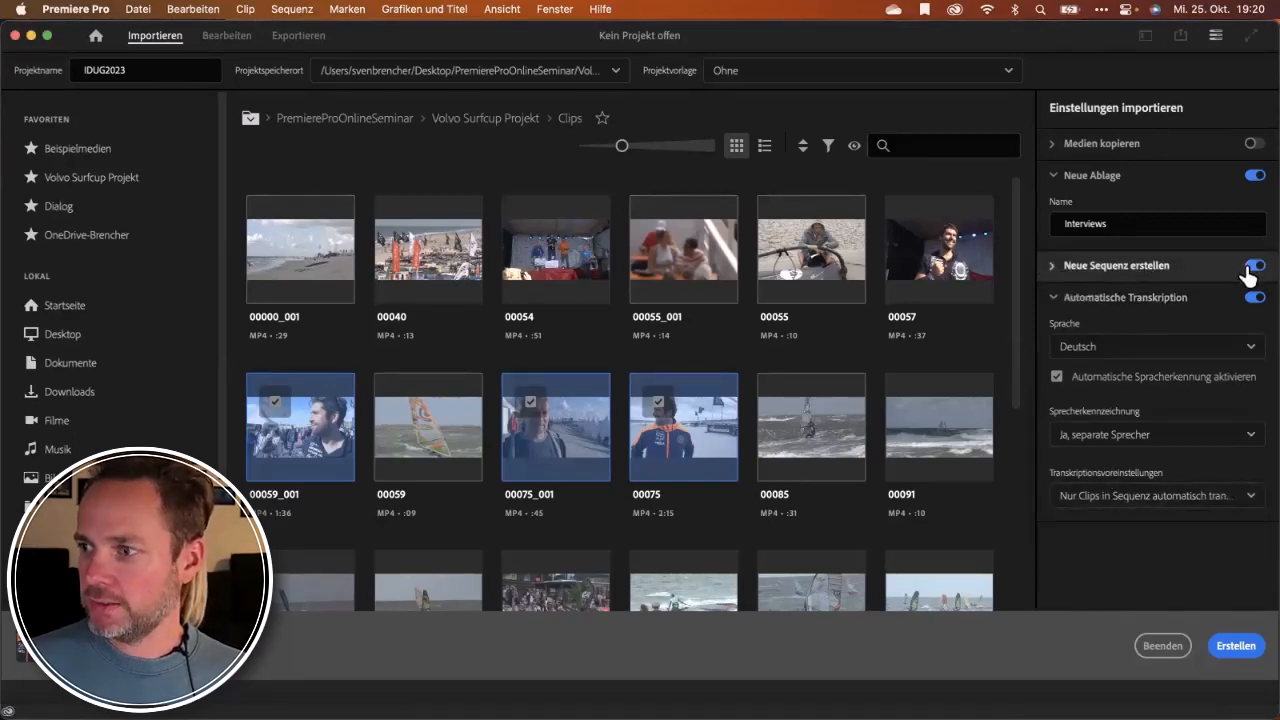
click(1053, 268)
click(1126, 312)
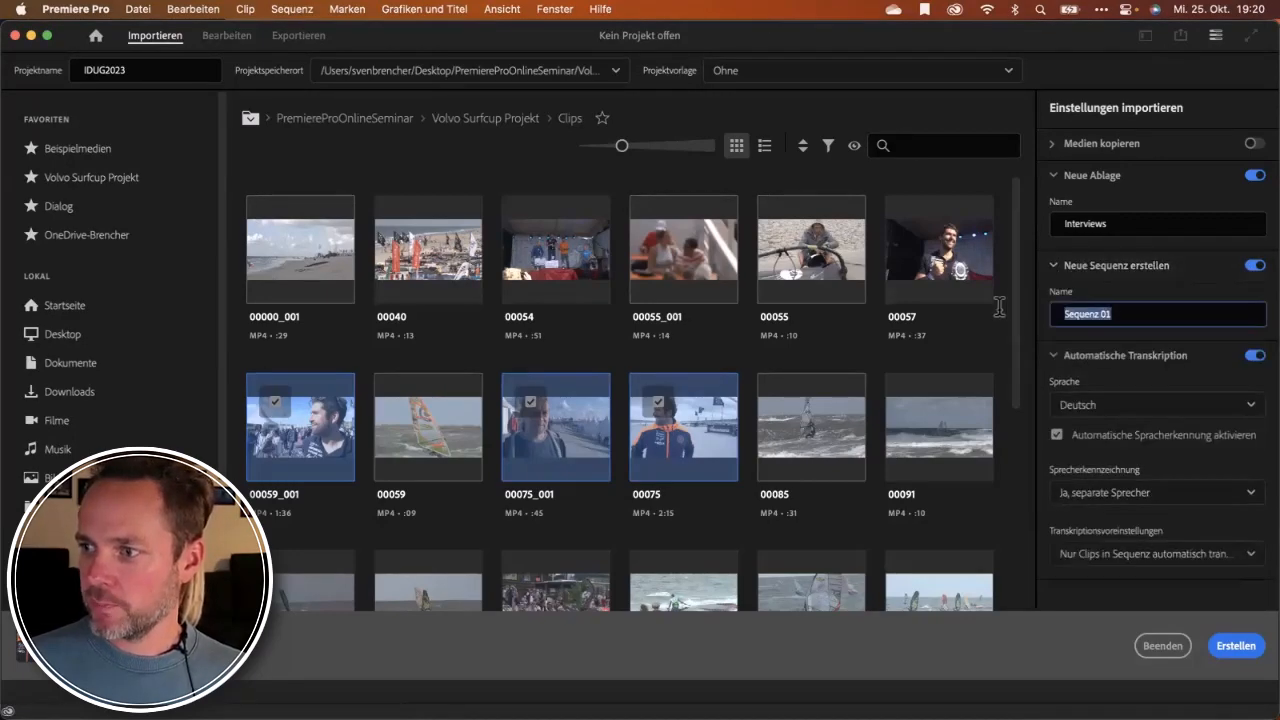
text(Interview)
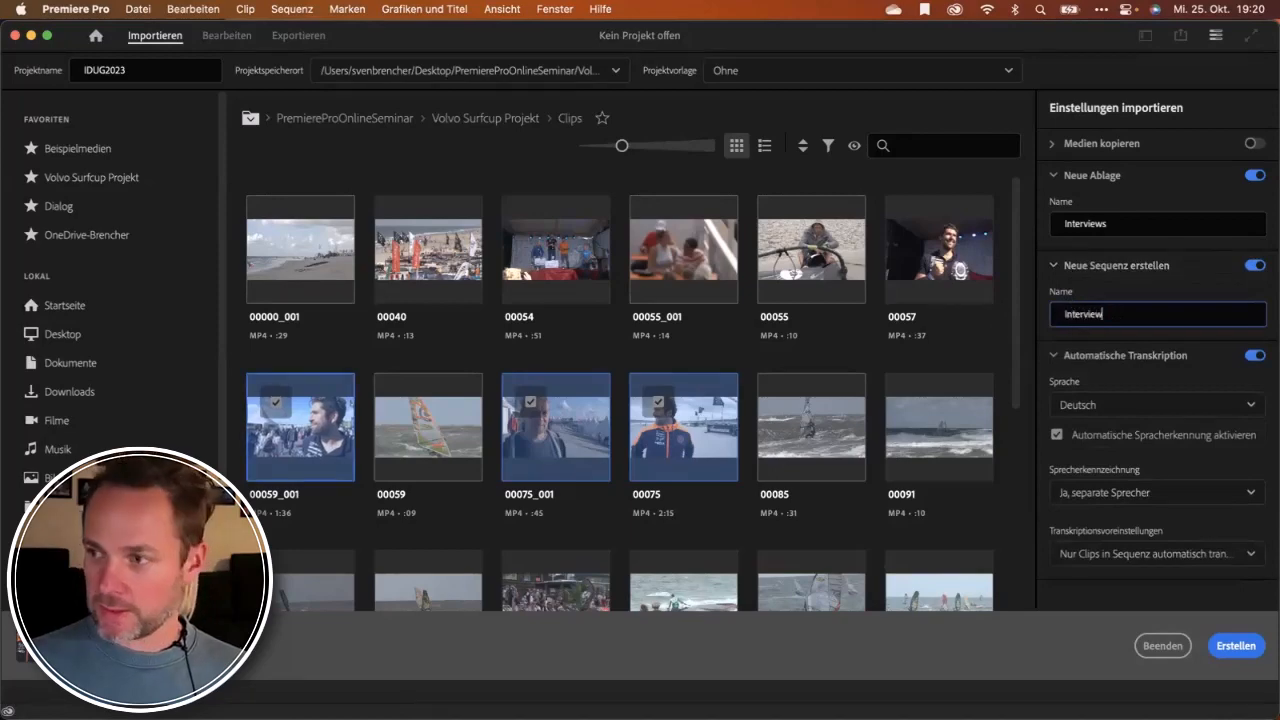
text(s)
click(1072, 296)
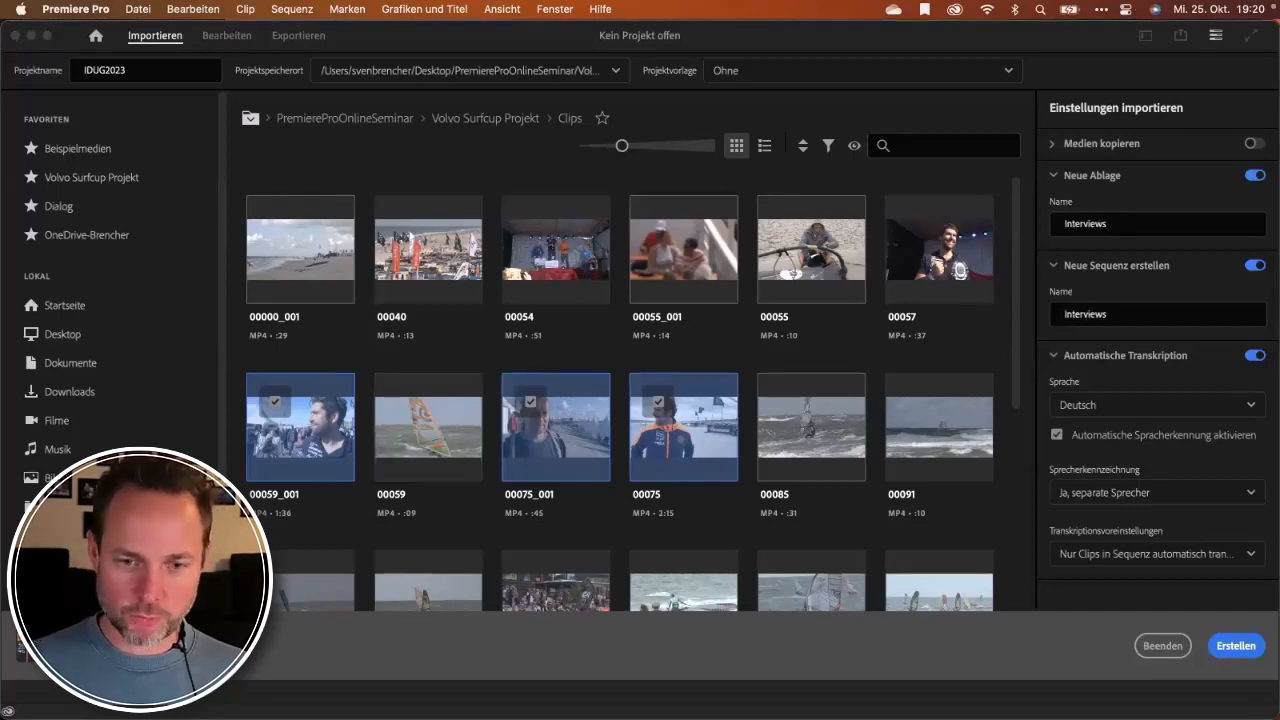
mouse_move(14, 612)
mouse_down()
mouse_move(11, 678)
mouse_move(64, 686)
mouse_up()
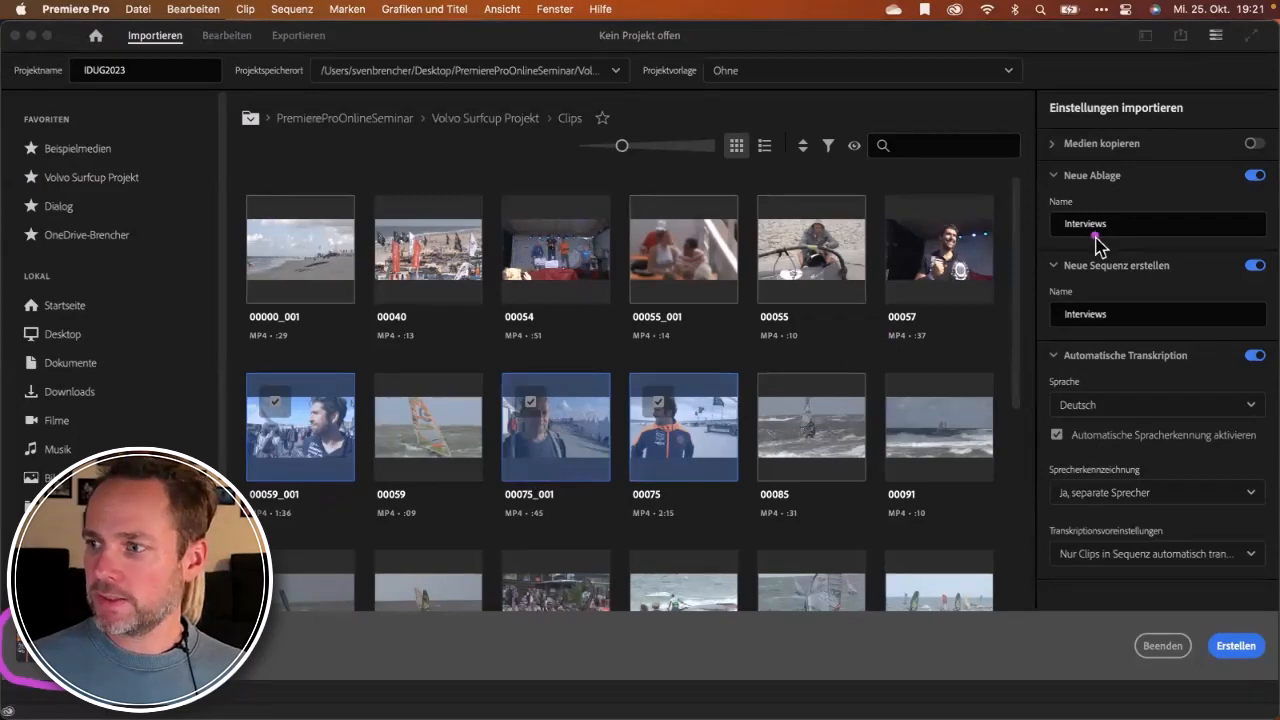
drag(1052, 284, 1264, 293)
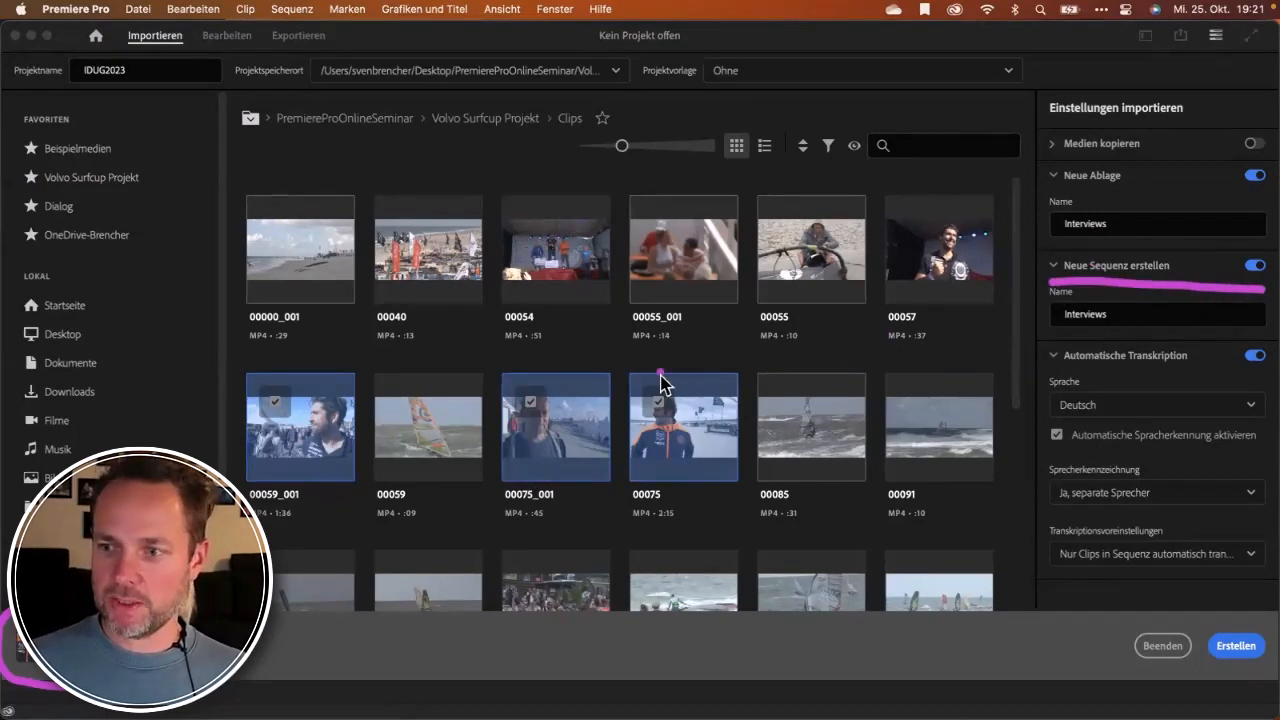
mouse_move(663, 380)
mouse_down()
mouse_move(664, 430)
mouse_move(674, 383)
mouse_move(648, 398)
mouse_up()
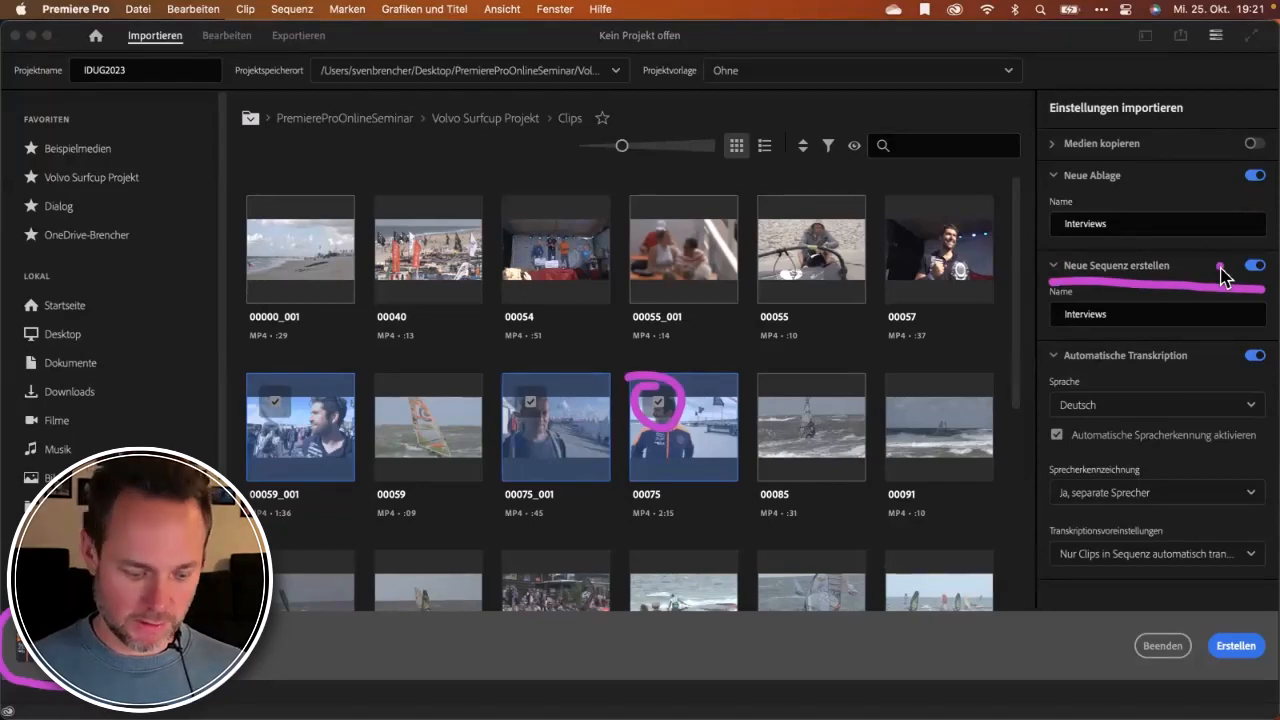
key(Escape)
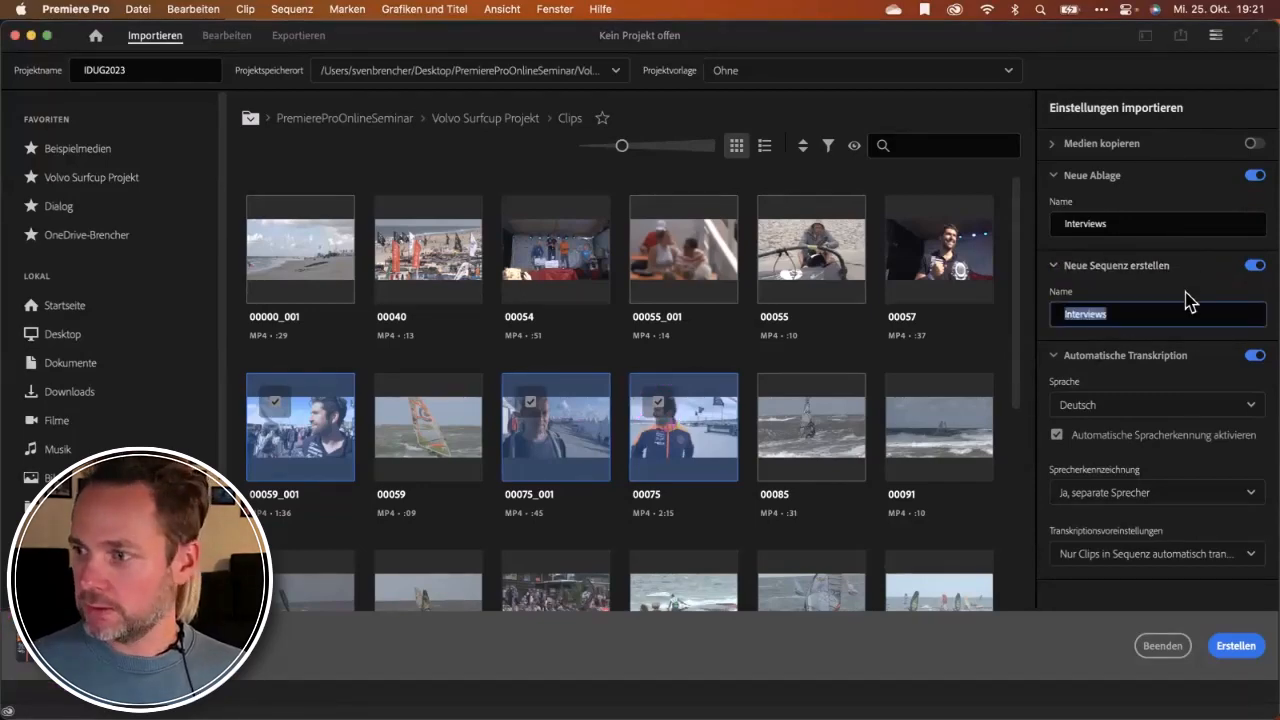
Create the project IDUG2023 with the selected clips and the chosen import settings.
click(1235, 648)
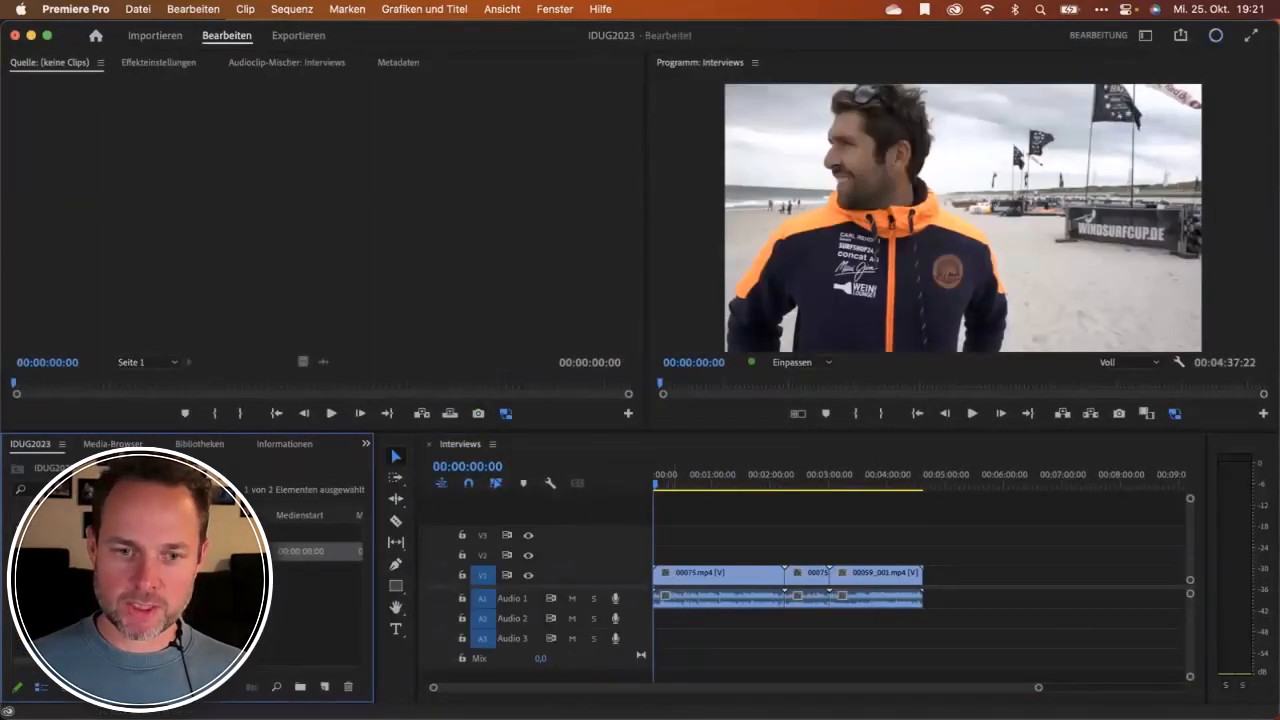
key(ctrl+a)
drag(8, 461, 72, 462)
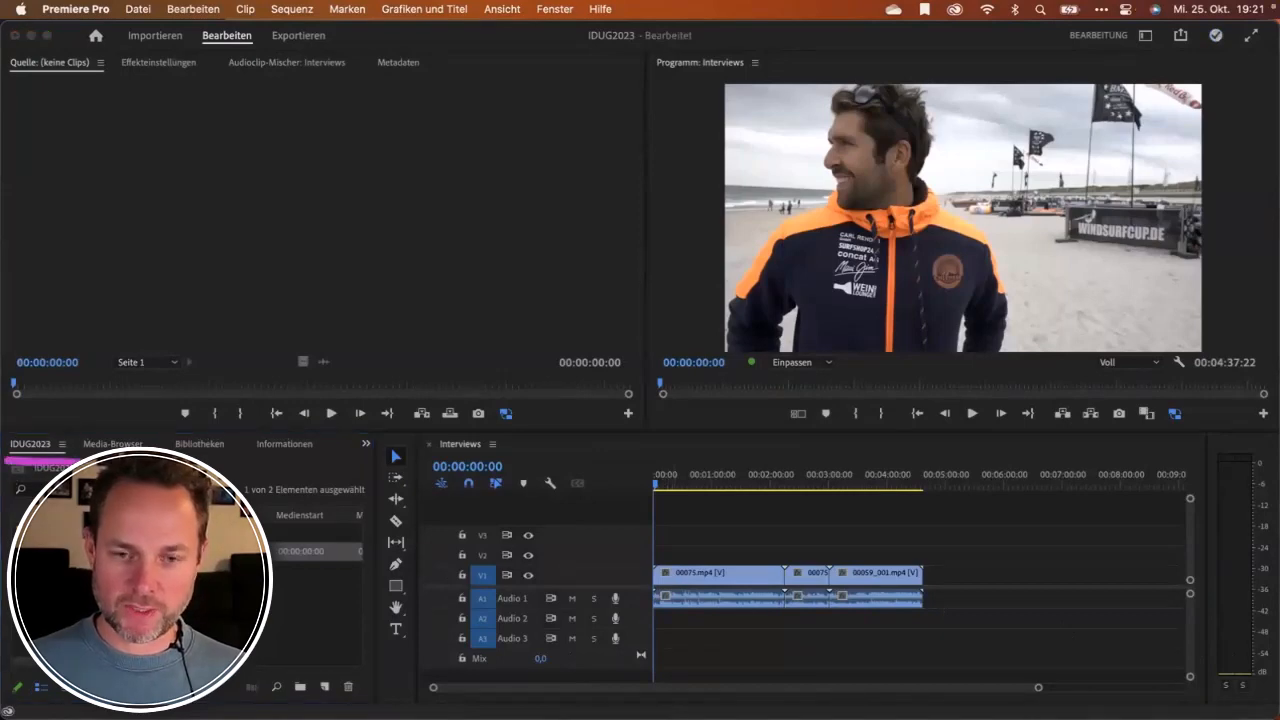
key(Escape)
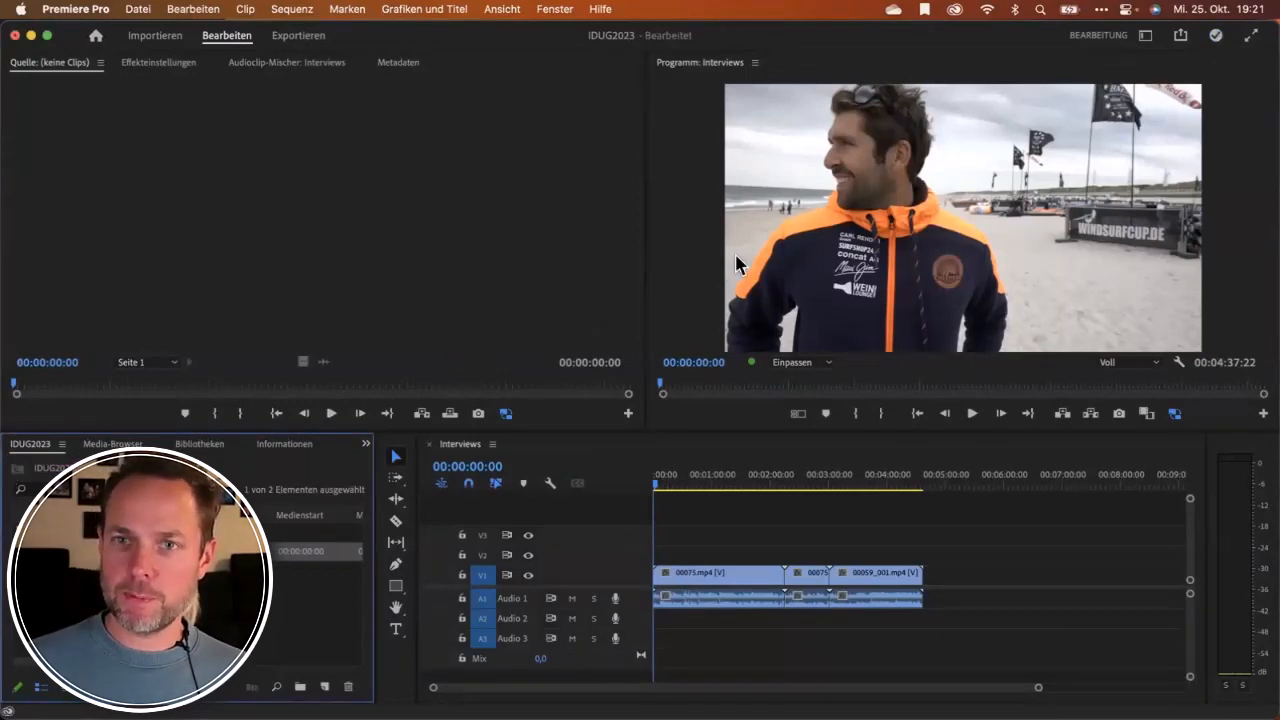
key(ctrl+a)
drag(1066, 53, 1160, 53)
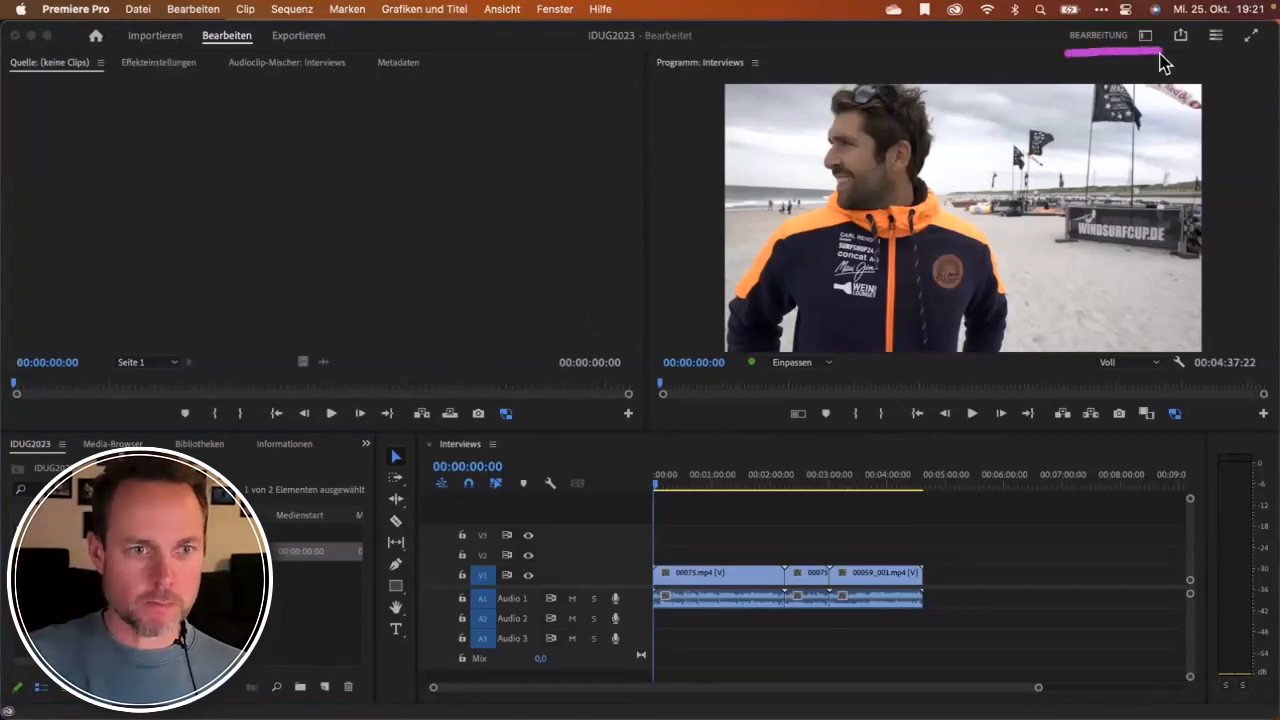
key(Escape)
Examine the list of available workspaces and workspace display options without switching from Bearbeitung.
click(1149, 40)
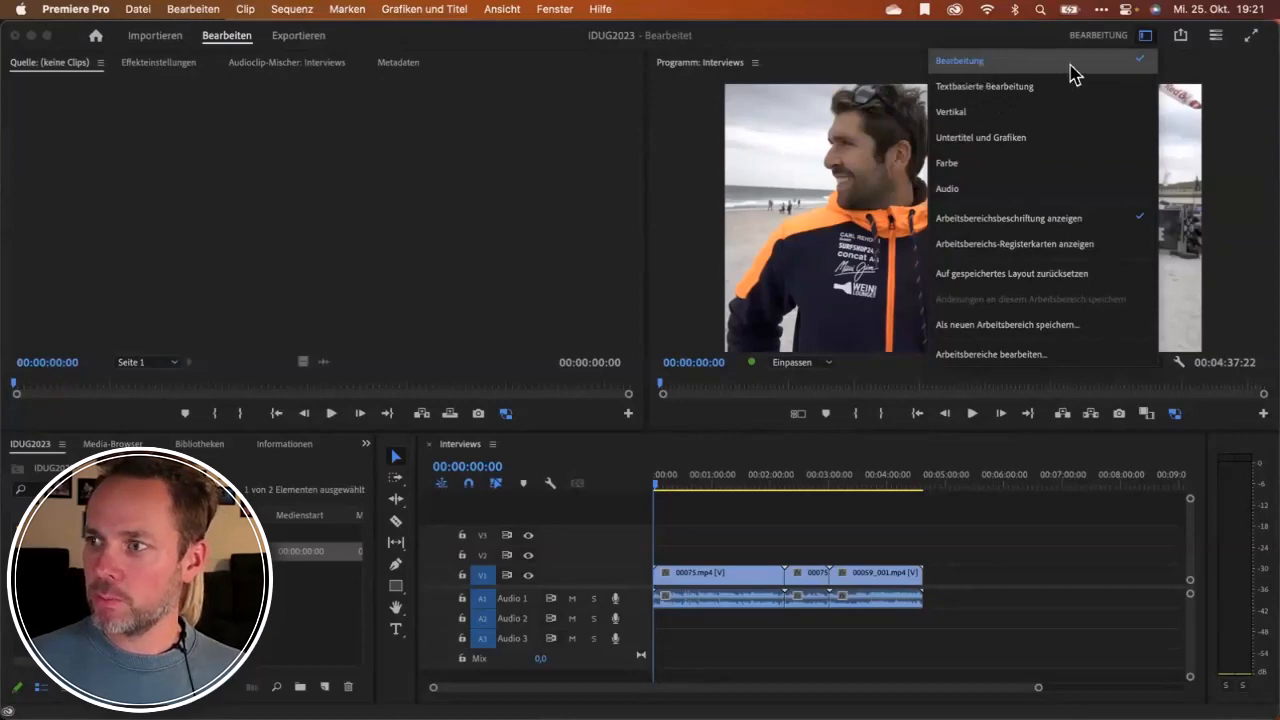
click(1146, 38)
click(1147, 38)
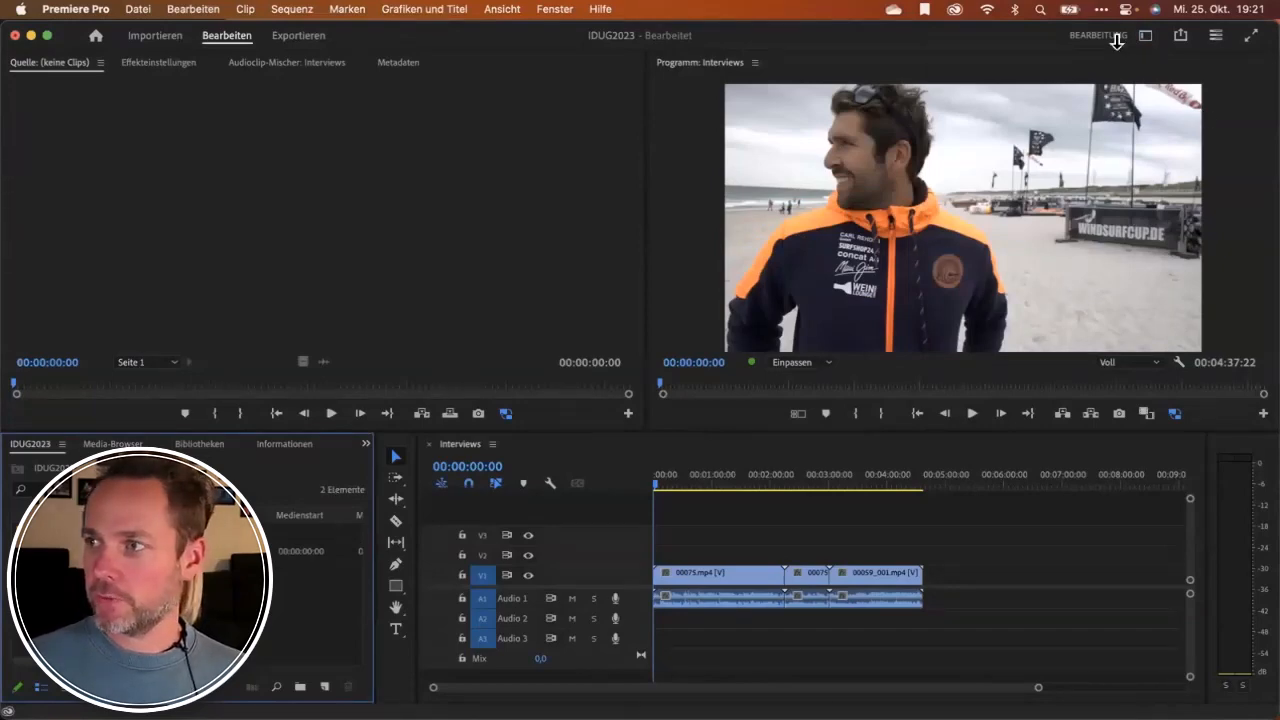
Display the workspace choices once more and close them, keeping Bearbeitung active.
click(1155, 11)
mouse_move(1162, 25)
mouse_down()
mouse_move(1125, 63)
mouse_move(1160, 14)
mouse_up()
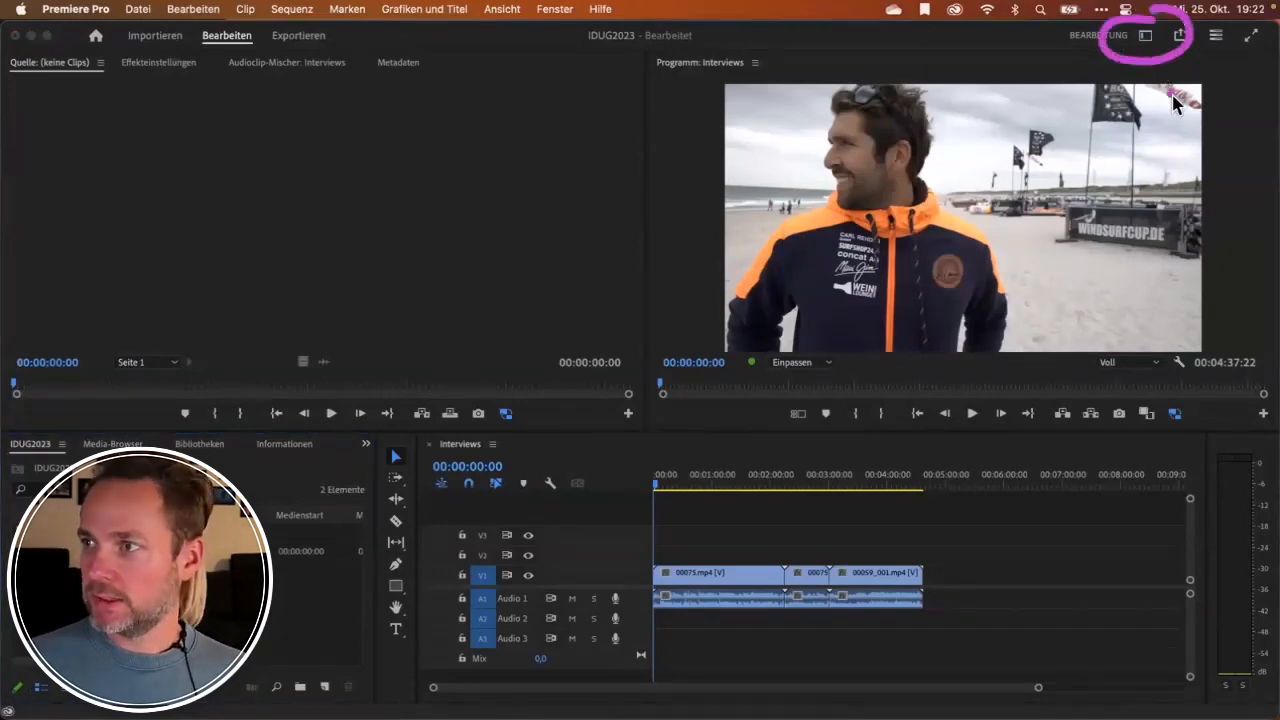
click(1147, 40)
click(1147, 41)
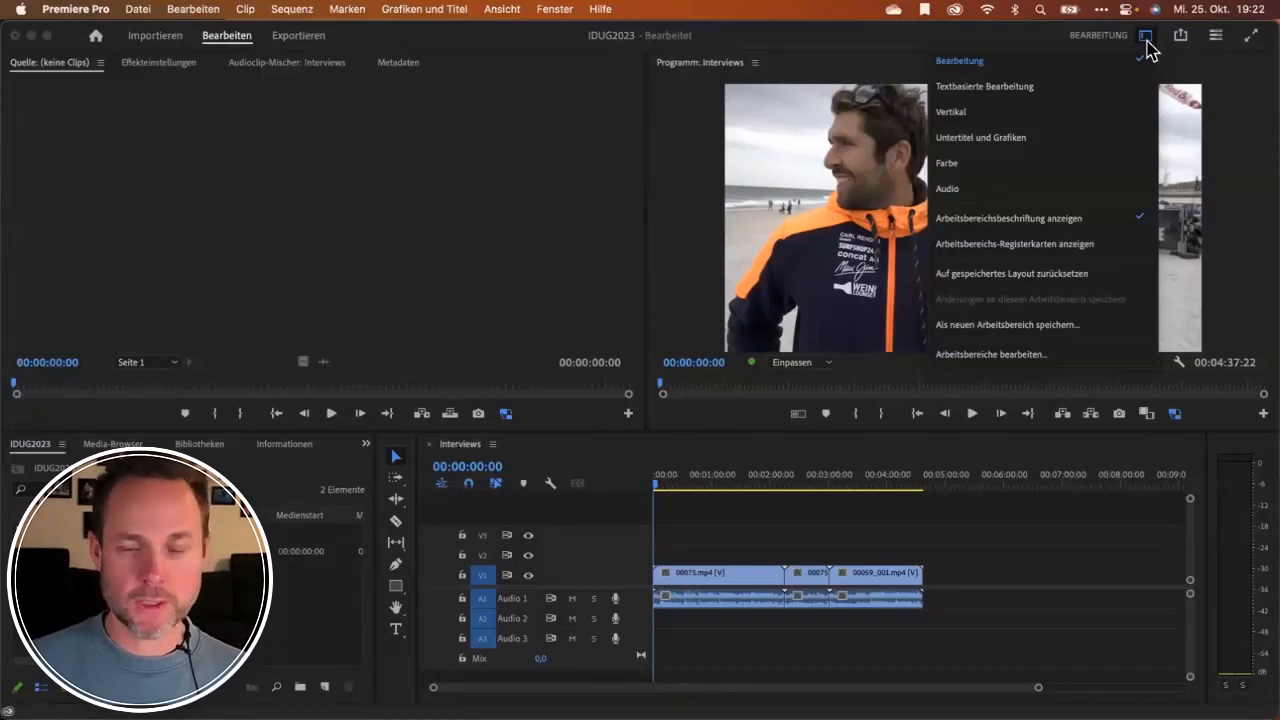
click(1147, 50)
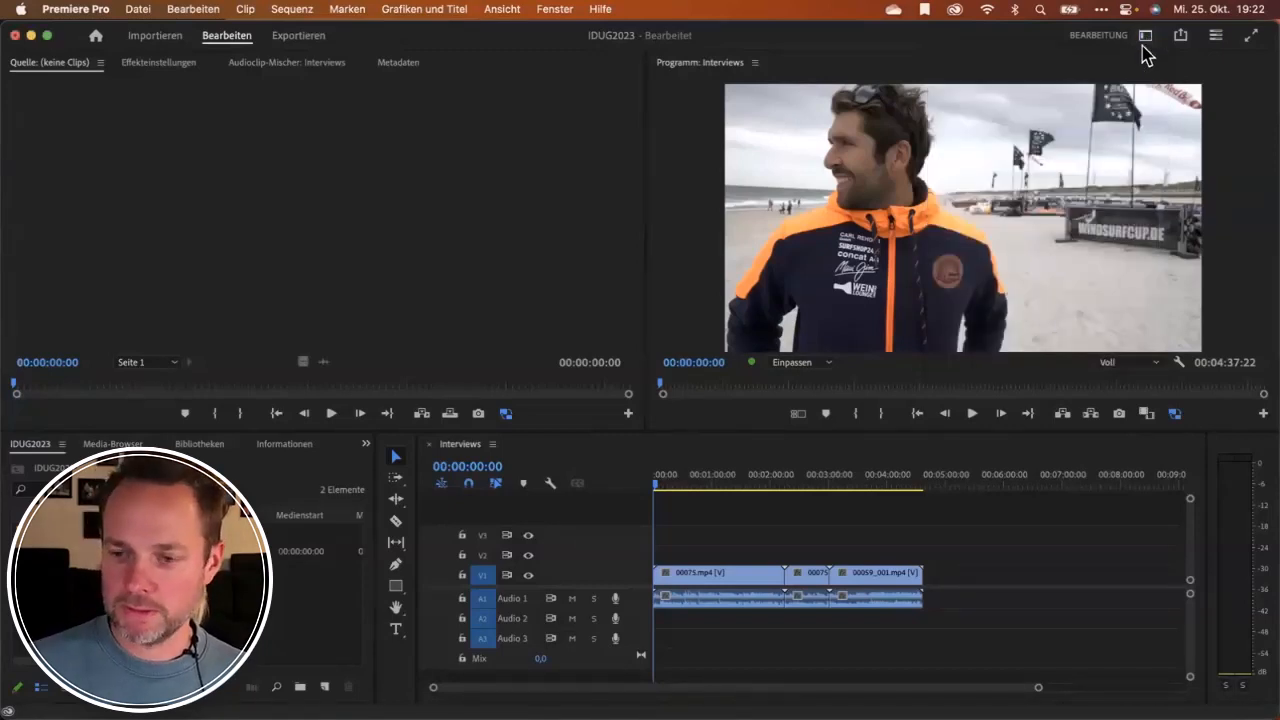
Enable showing "Projekt:" and "Ablage:" in the project window in the general preferences.
click(45, 453)
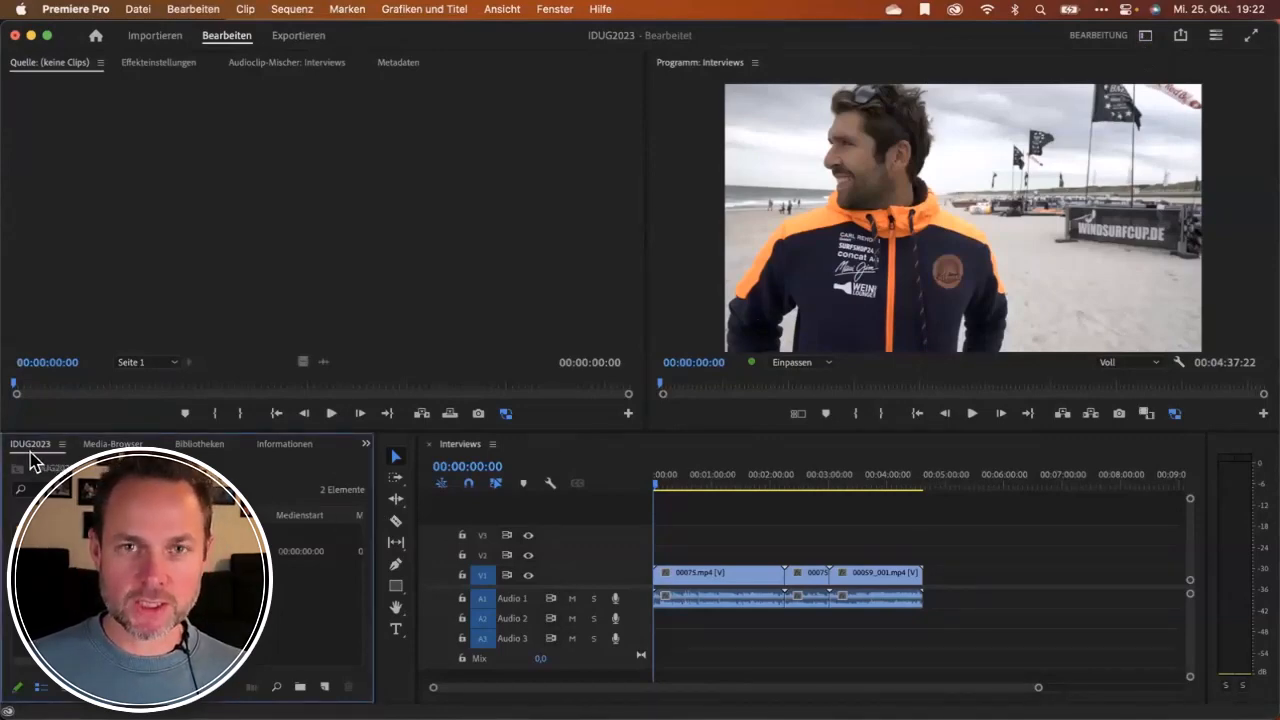
click(92, 12)
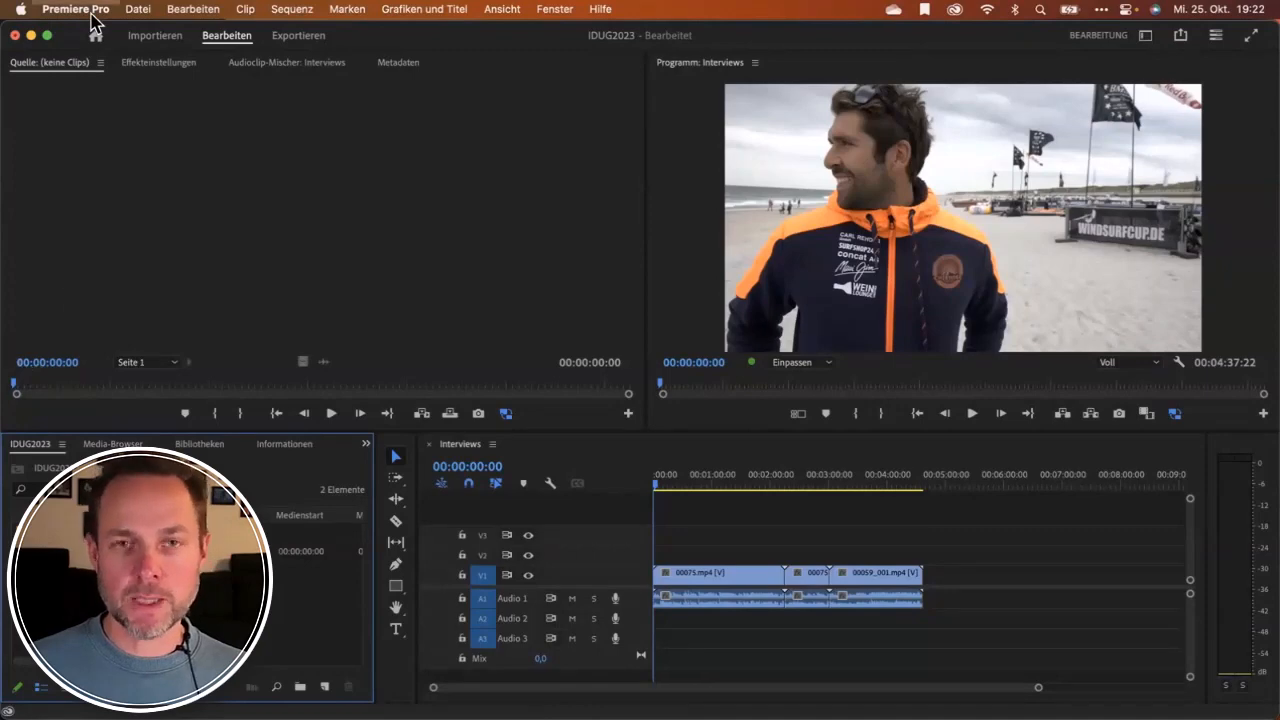
mouse_move(96, 58)
click(300, 57)
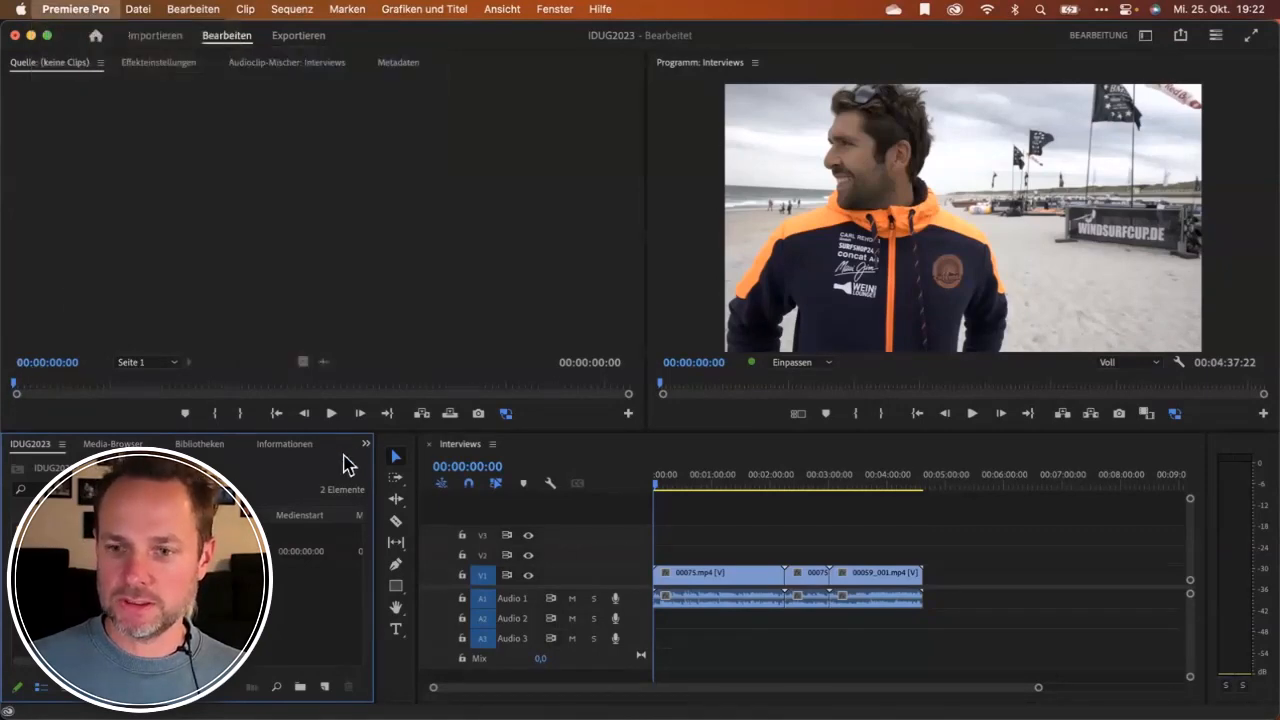
click(497, 485)
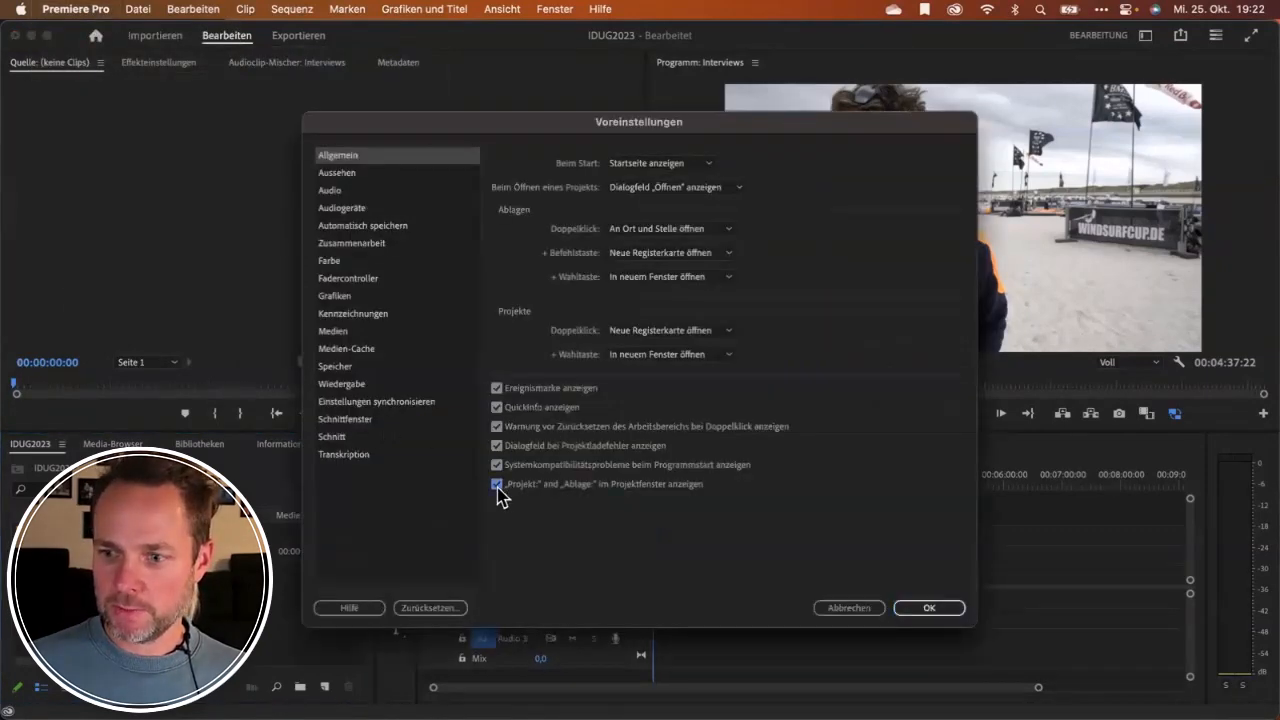
click(929, 607)
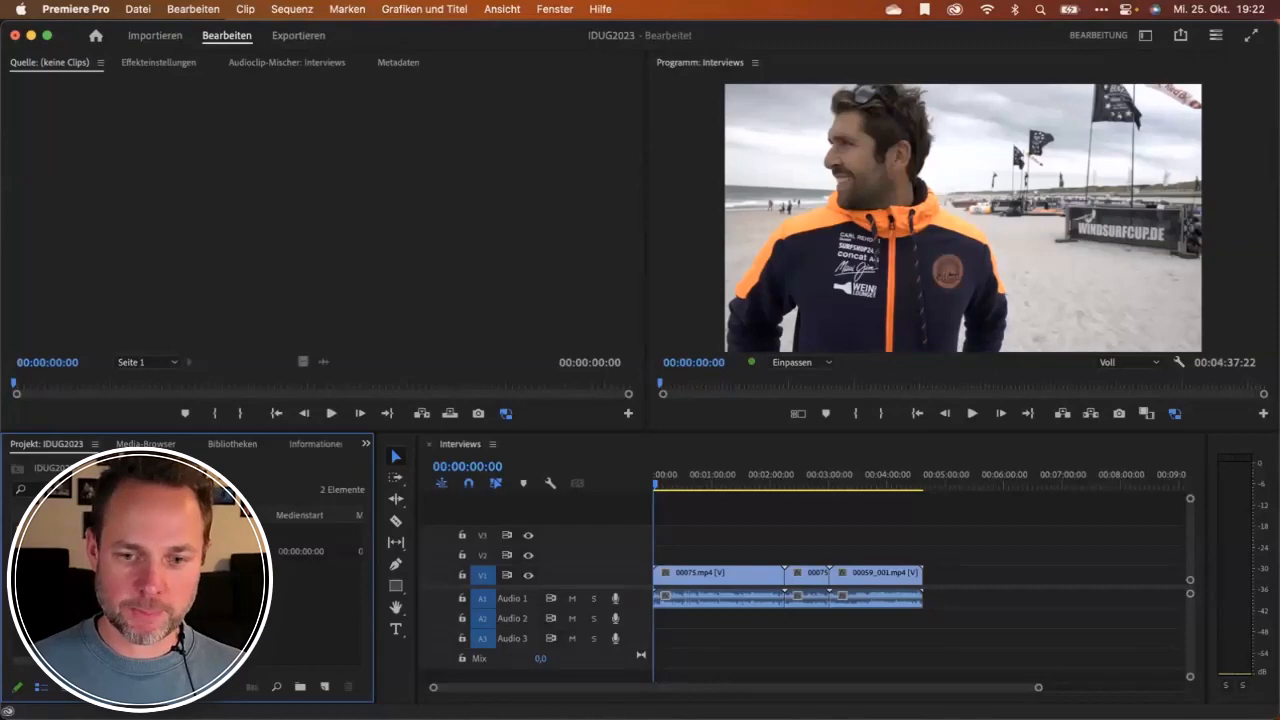
Open the Interviews sequence, expand the clip bin and load 00059_001.mp4 into the source monitor.
click(60, 532)
double_click(60, 551)
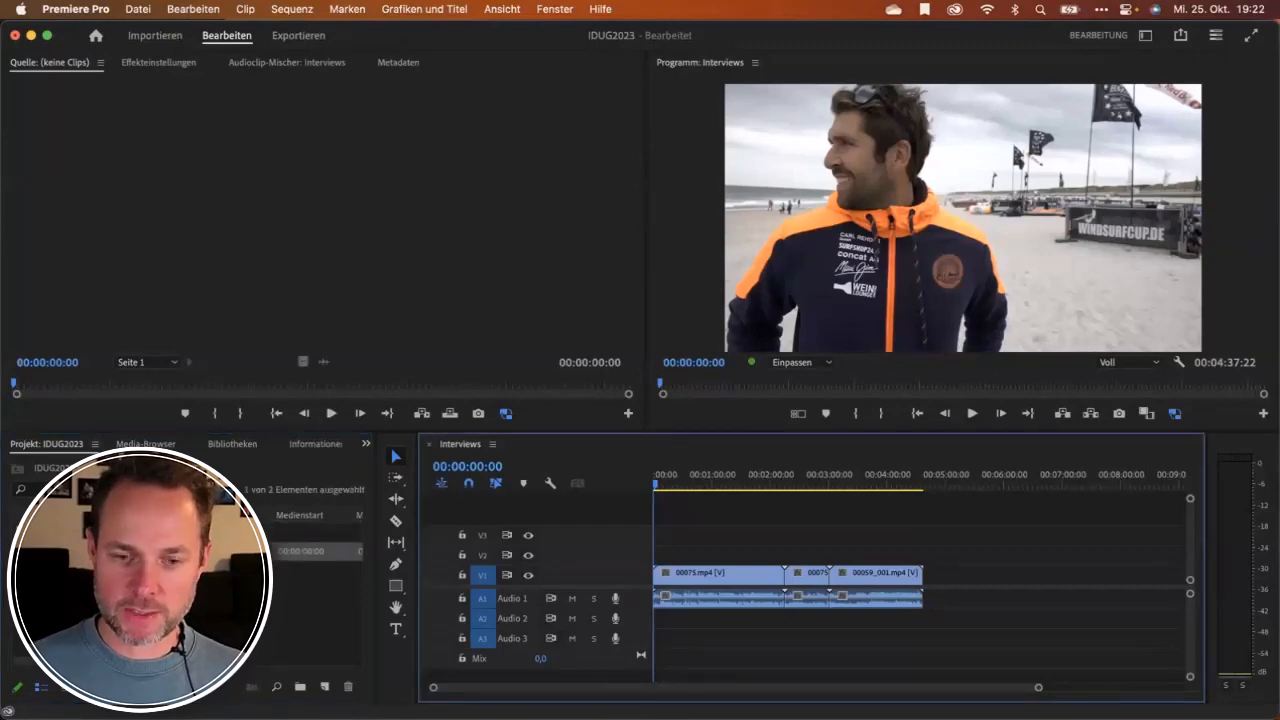
click(40, 532)
double_click(60, 551)
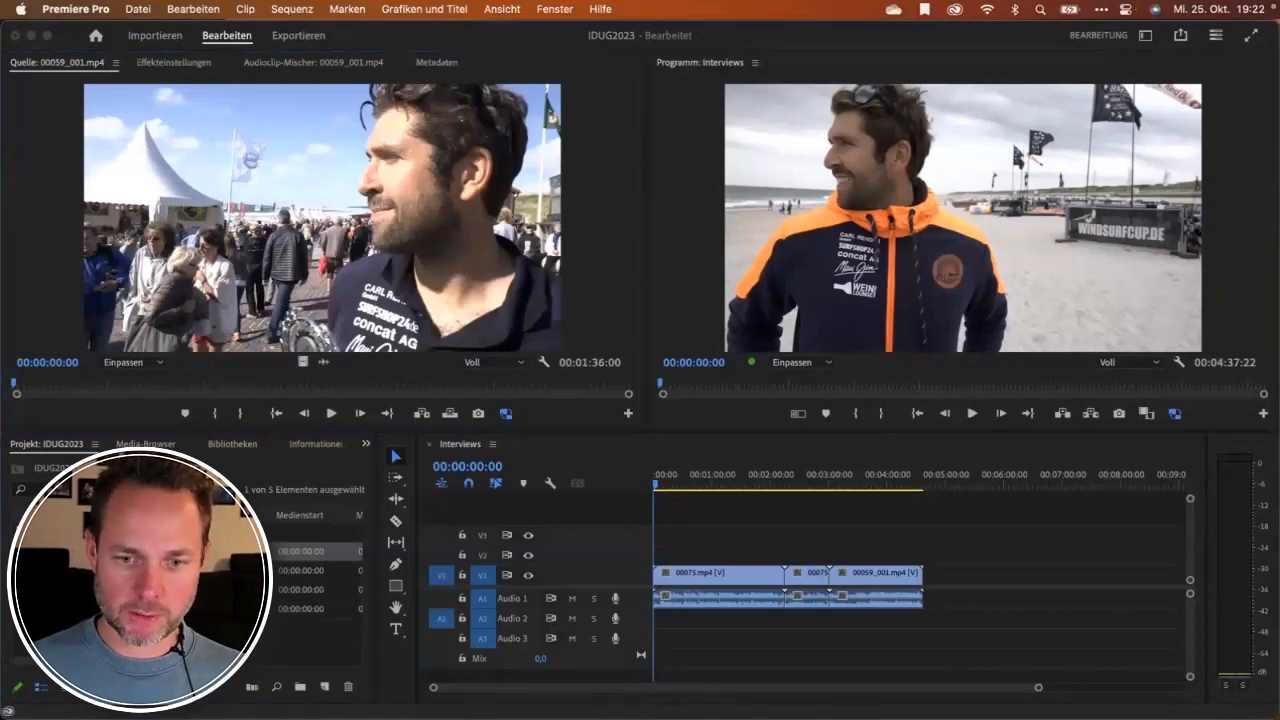
Show the project items in icon view and freeform view, and return to list view.
click(44, 458)
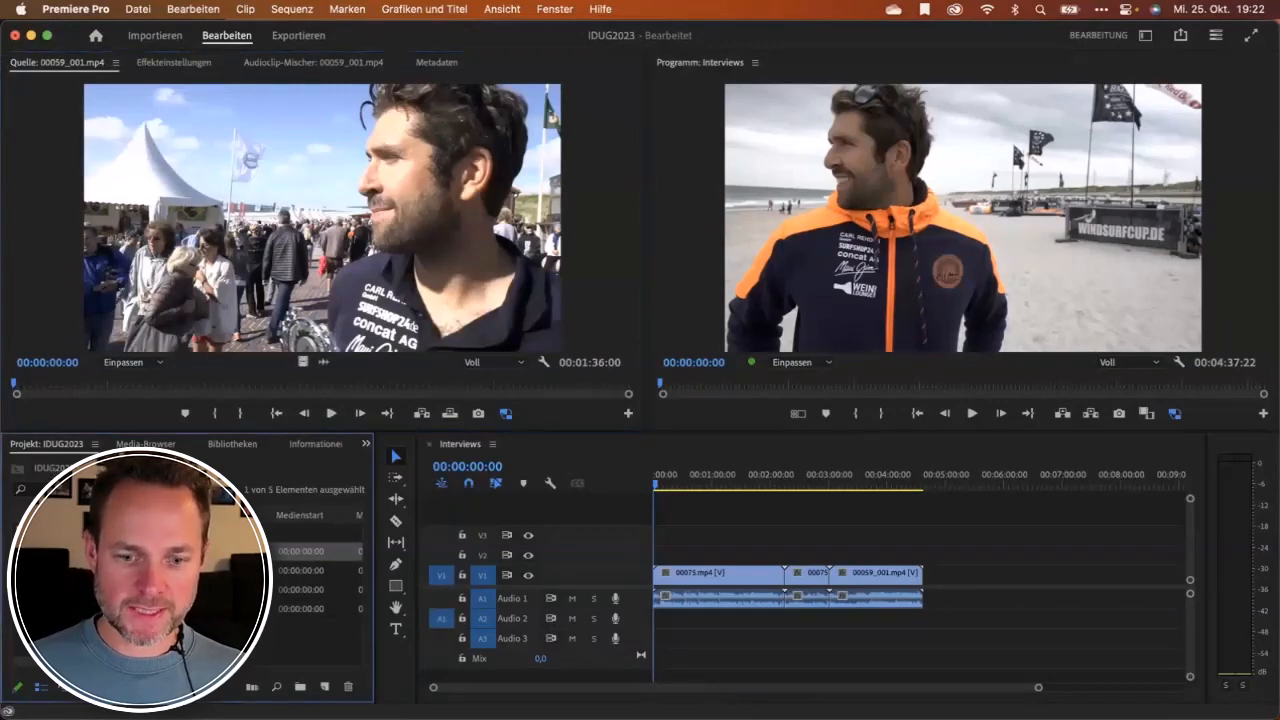
click(38, 674)
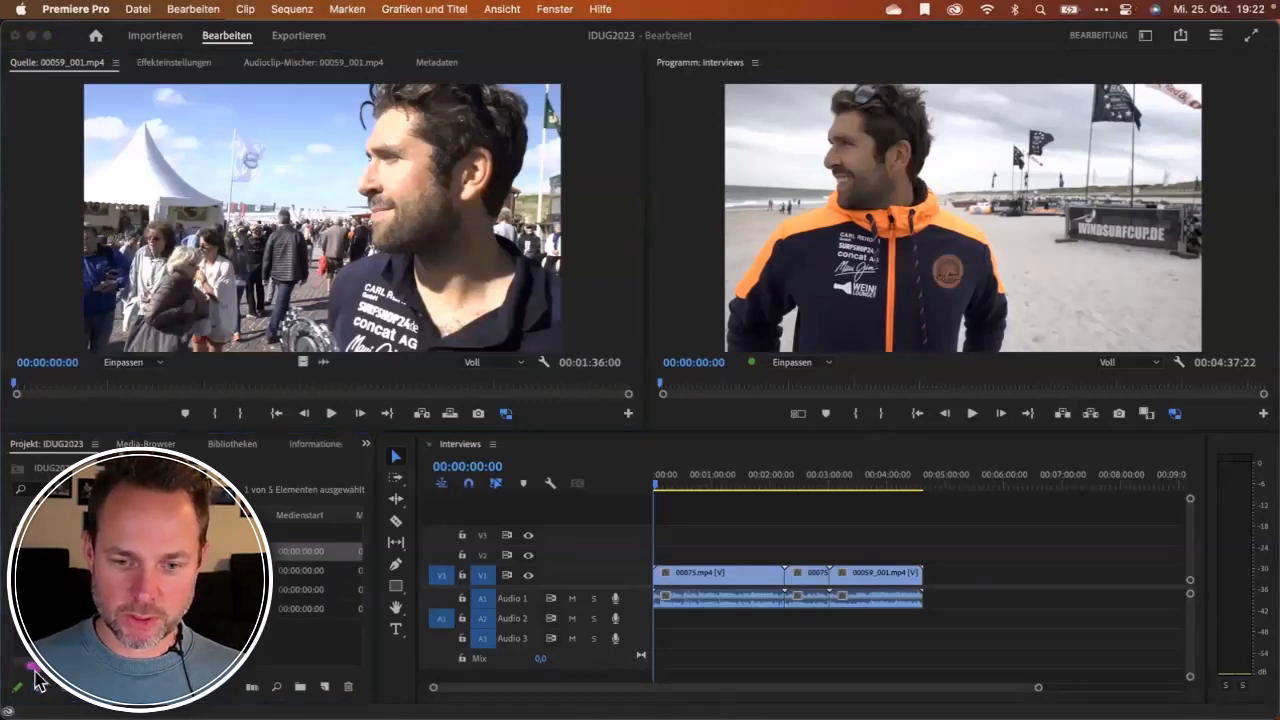
mouse_move(36, 672)
mouse_down()
mouse_move(18, 712)
mouse_move(104, 712)
mouse_up()
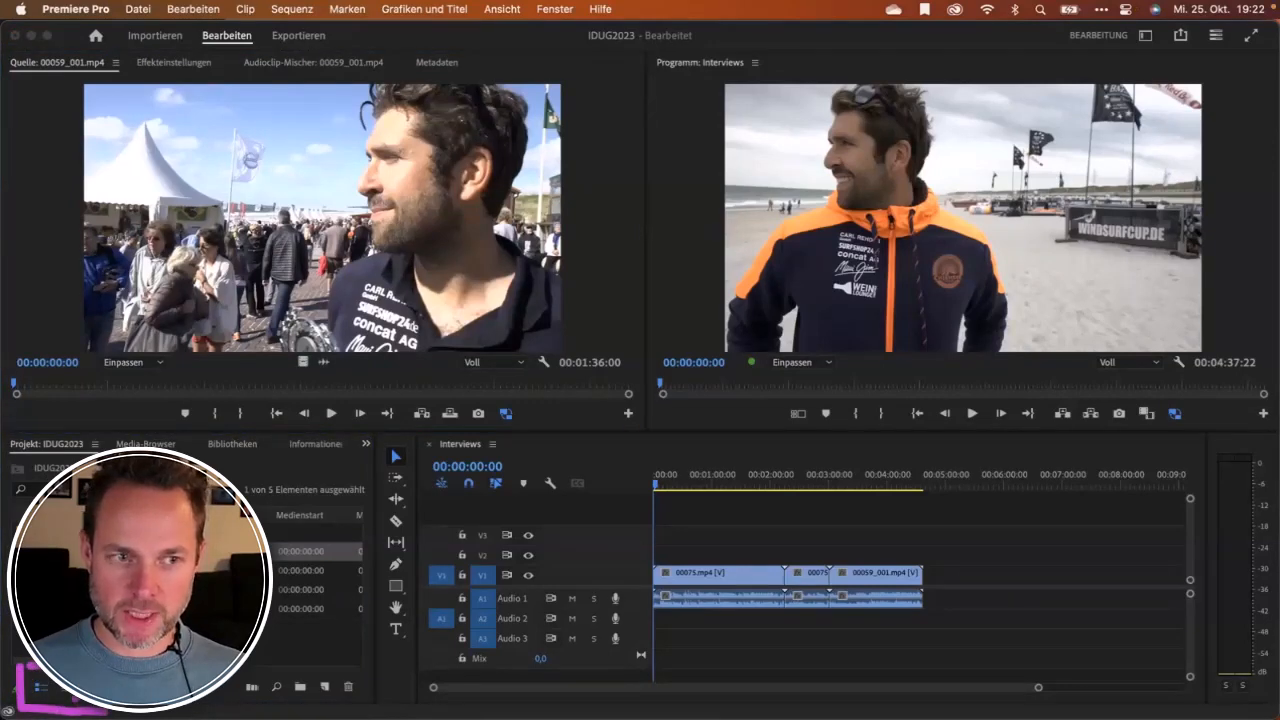
key(Escape)
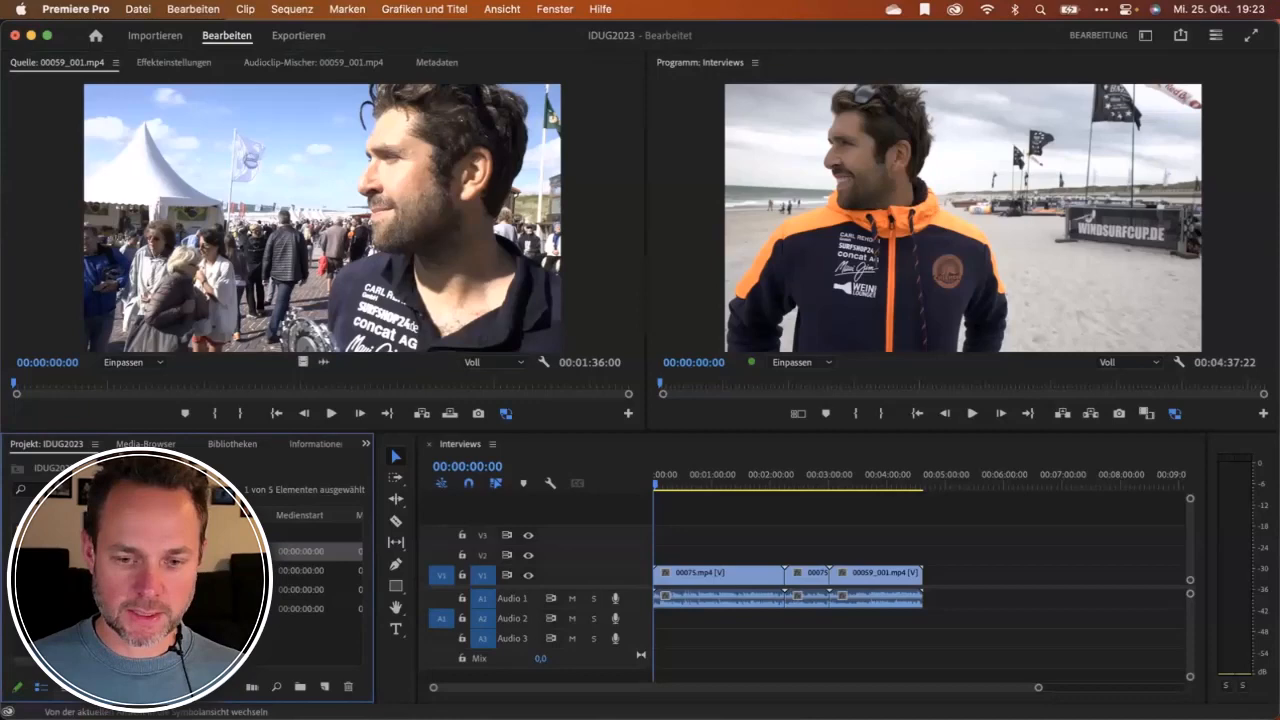
click(64, 690)
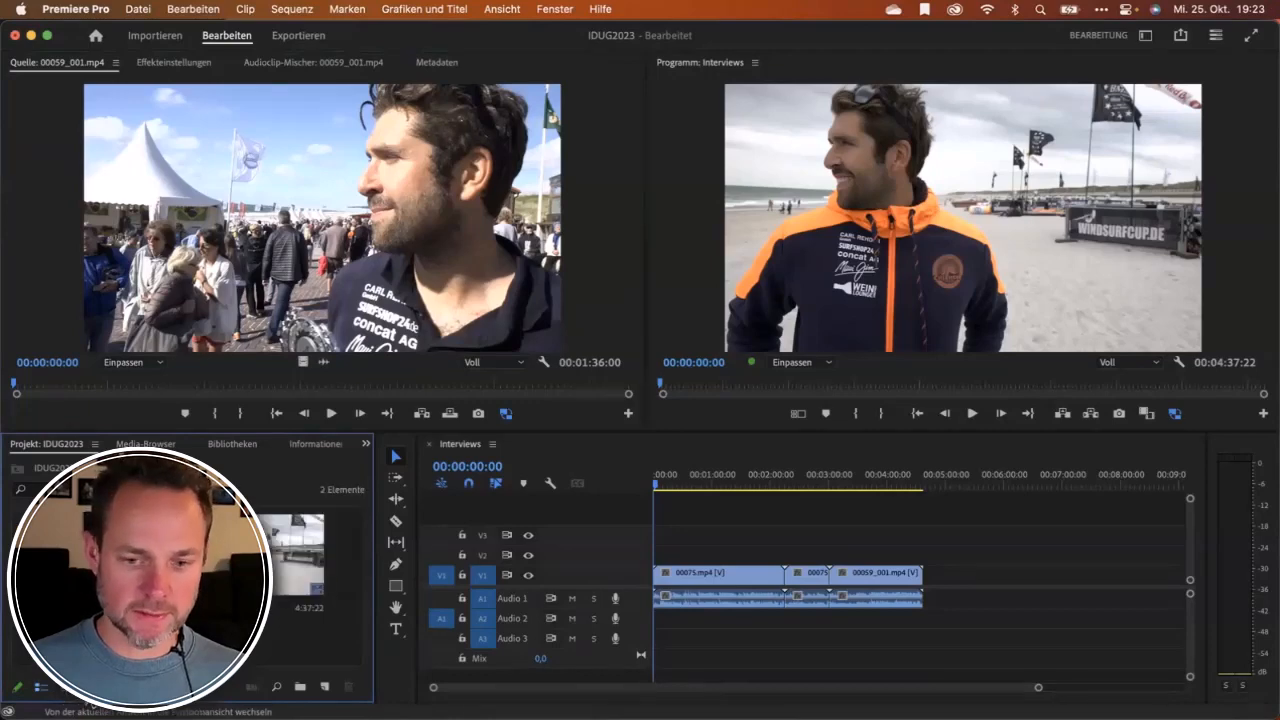
click(86, 688)
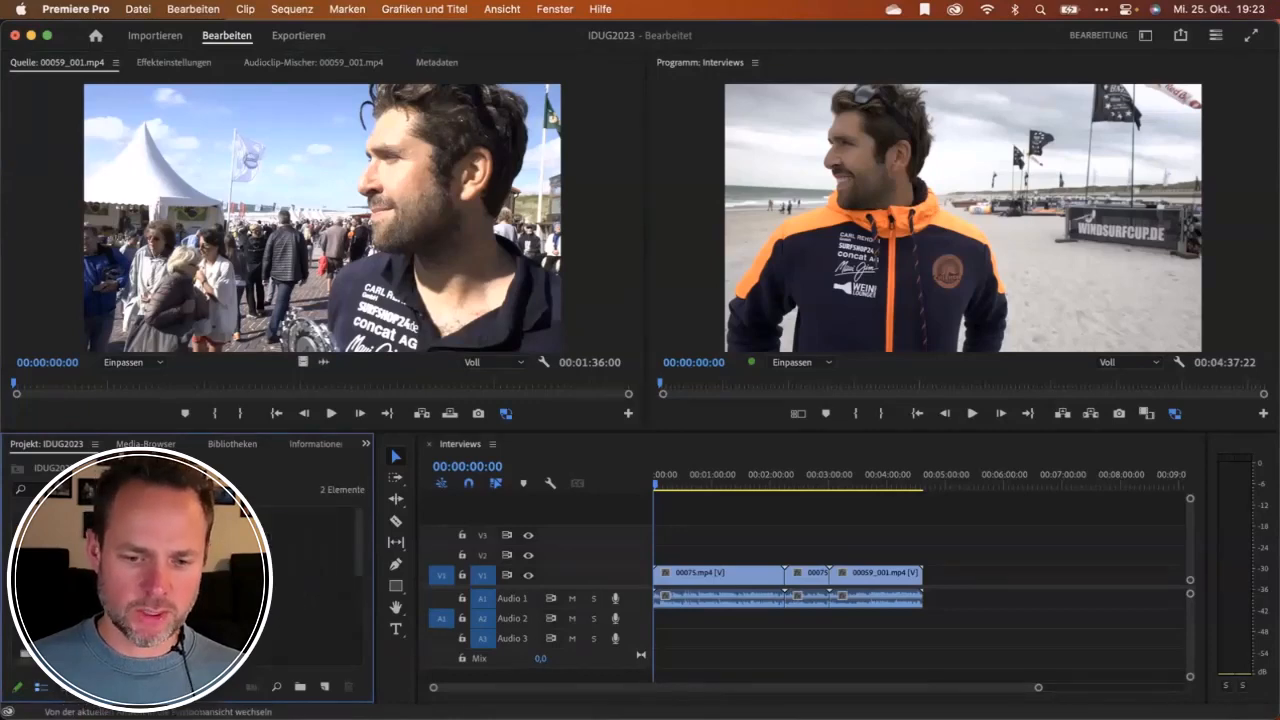
click(64, 688)
click(40, 688)
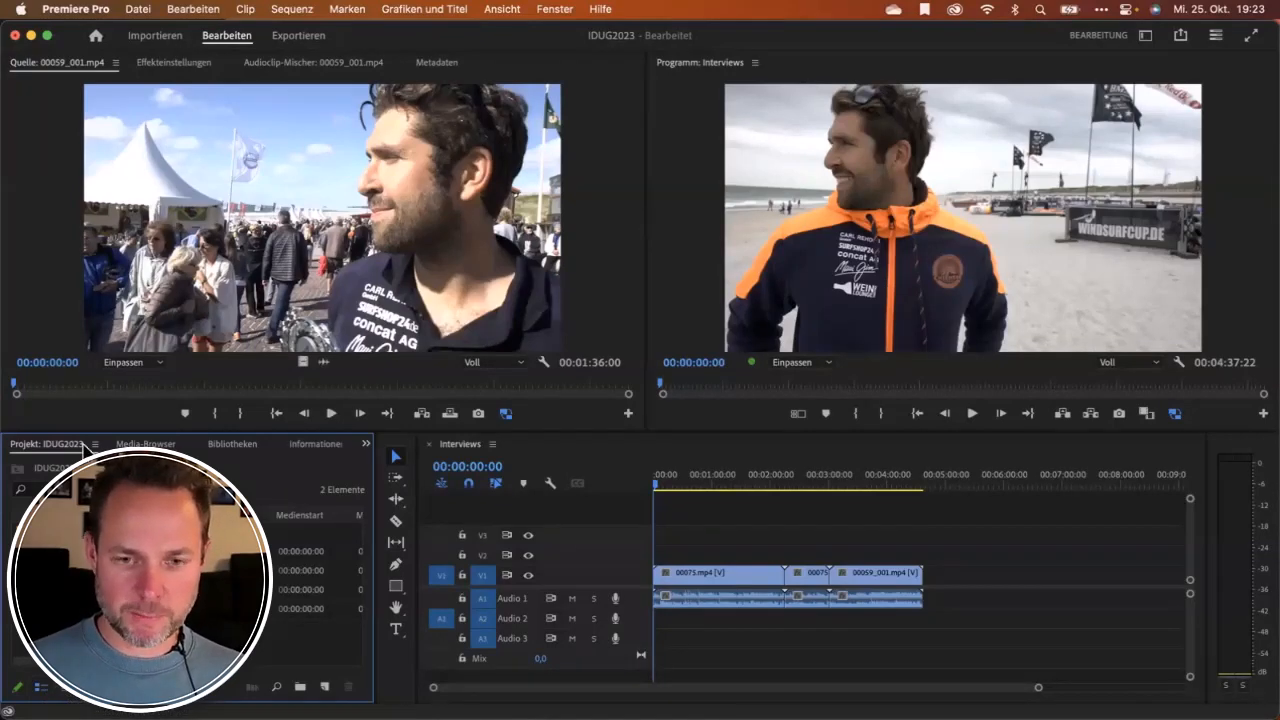
Enlarge the project panel slightly and turn on thumbnails for its list view.
drag(83, 428, 83, 419)
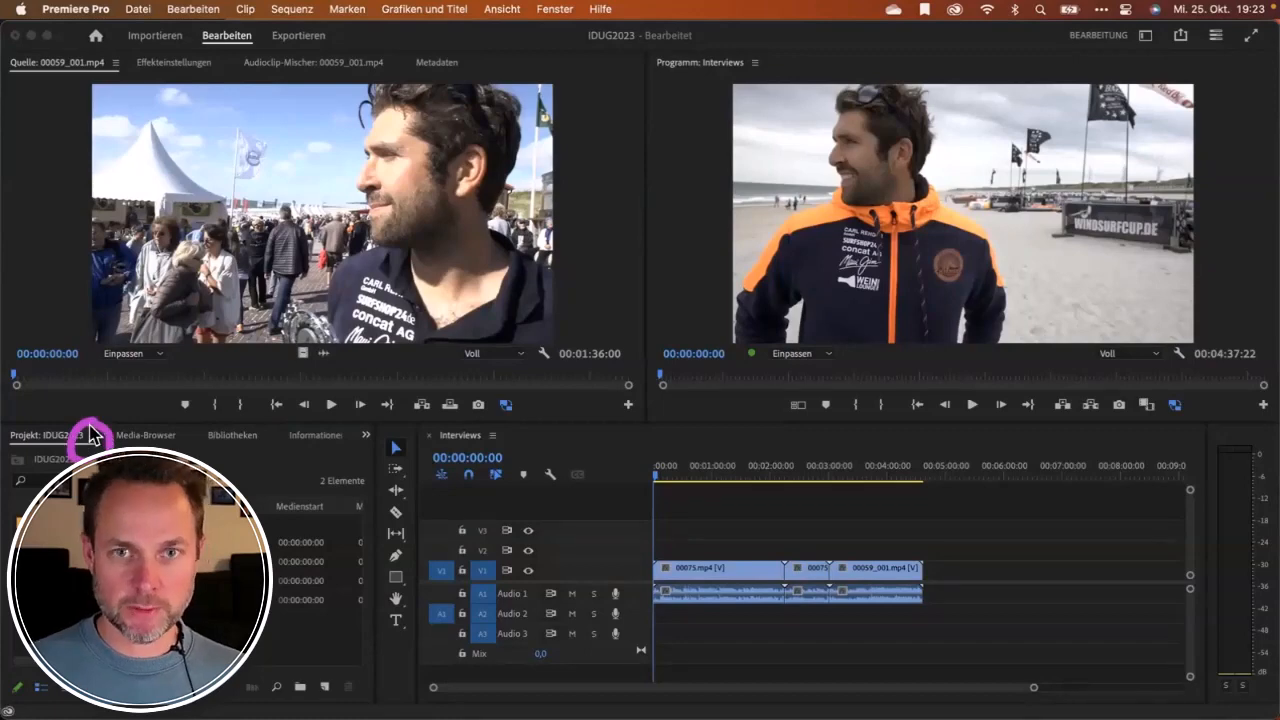
click(95, 435)
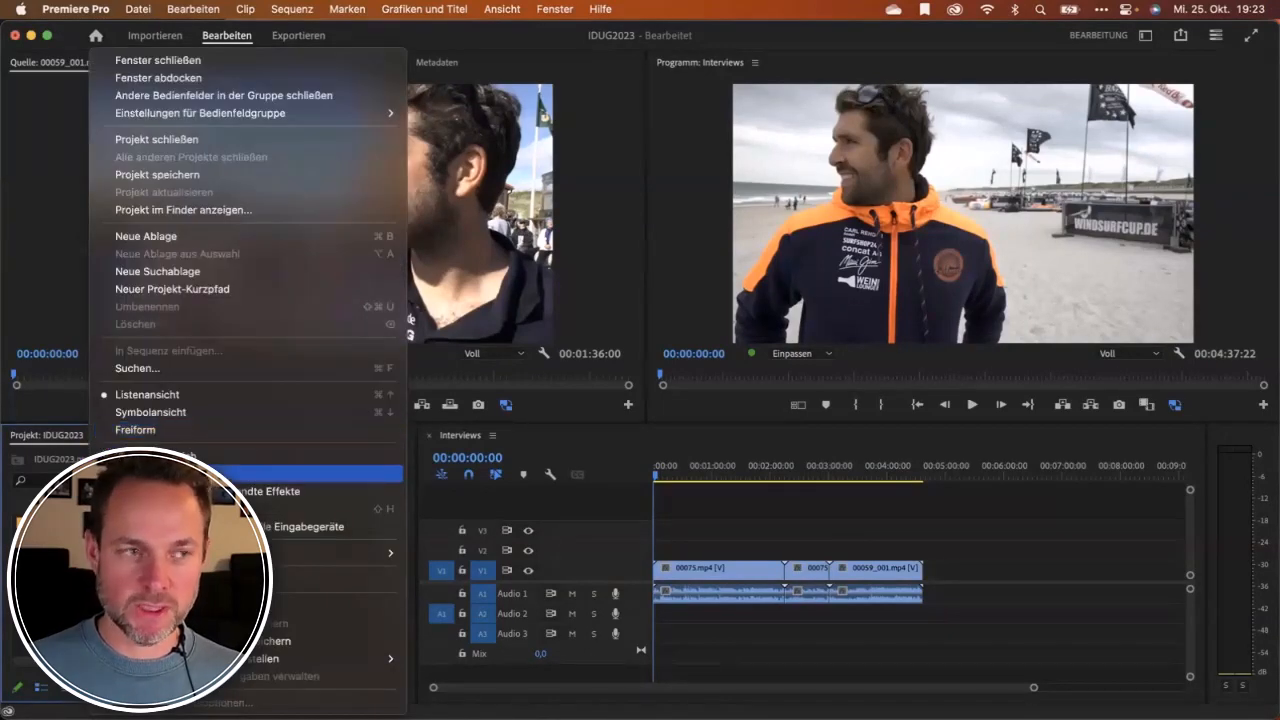
click(200, 473)
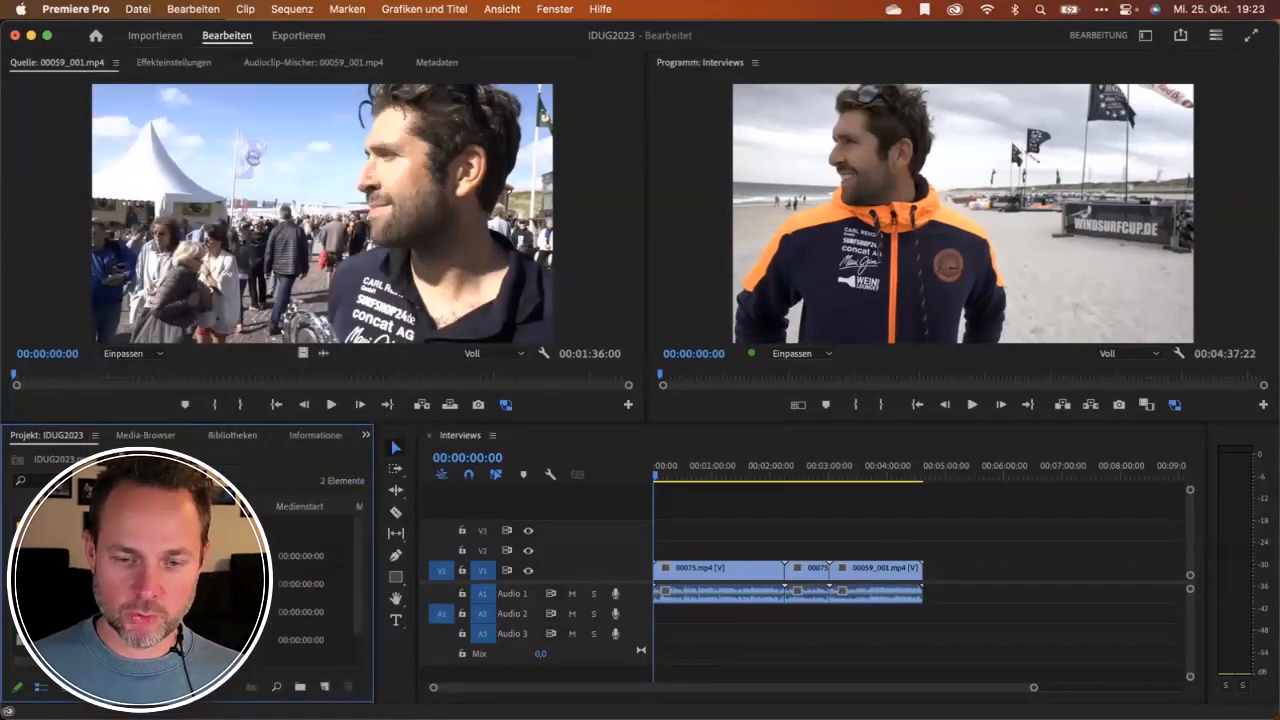
Load the clips 00075.mp4 and 00075_001.mp4 in turn into the source monitor and collapse their bin.
double_click(200, 584)
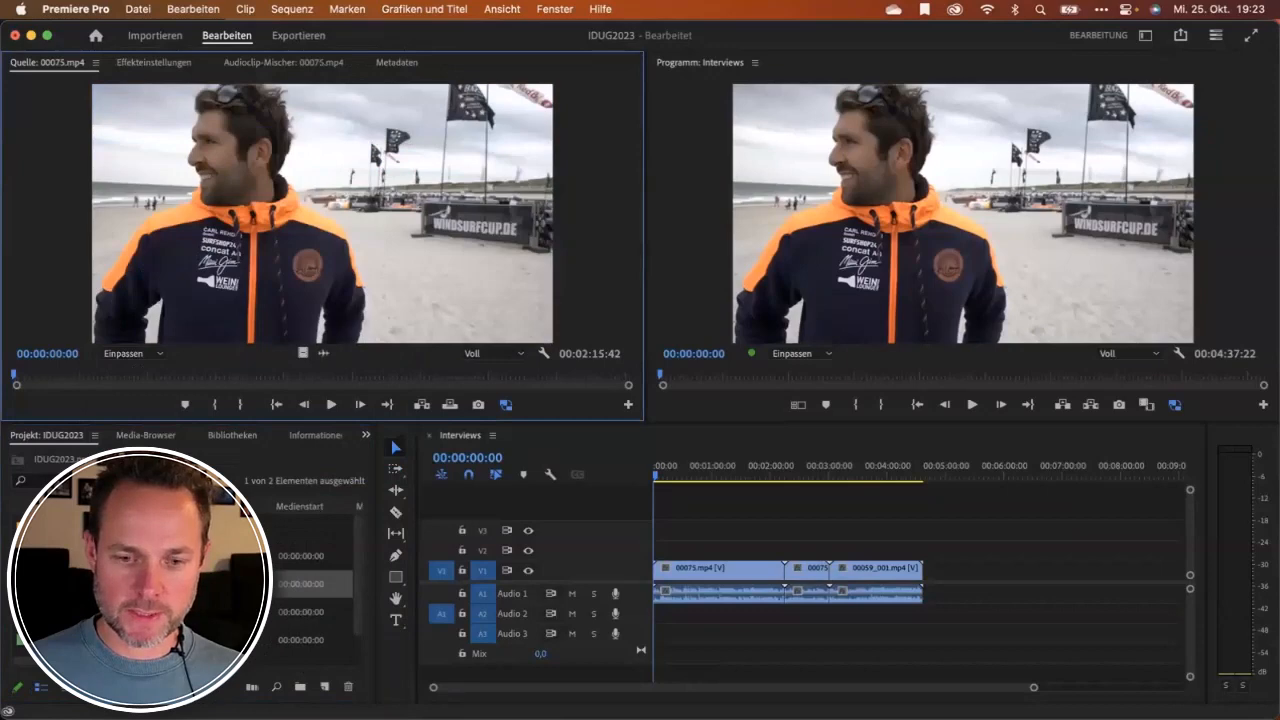
double_click(200, 612)
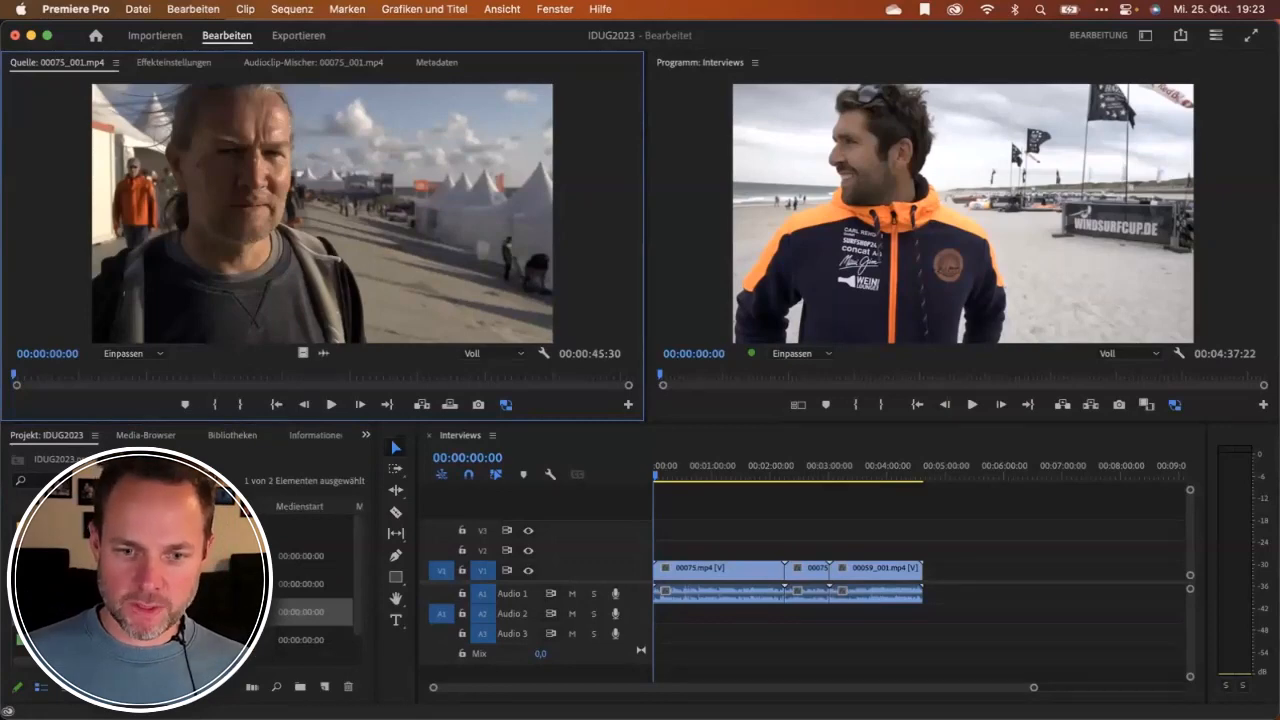
click(42, 528)
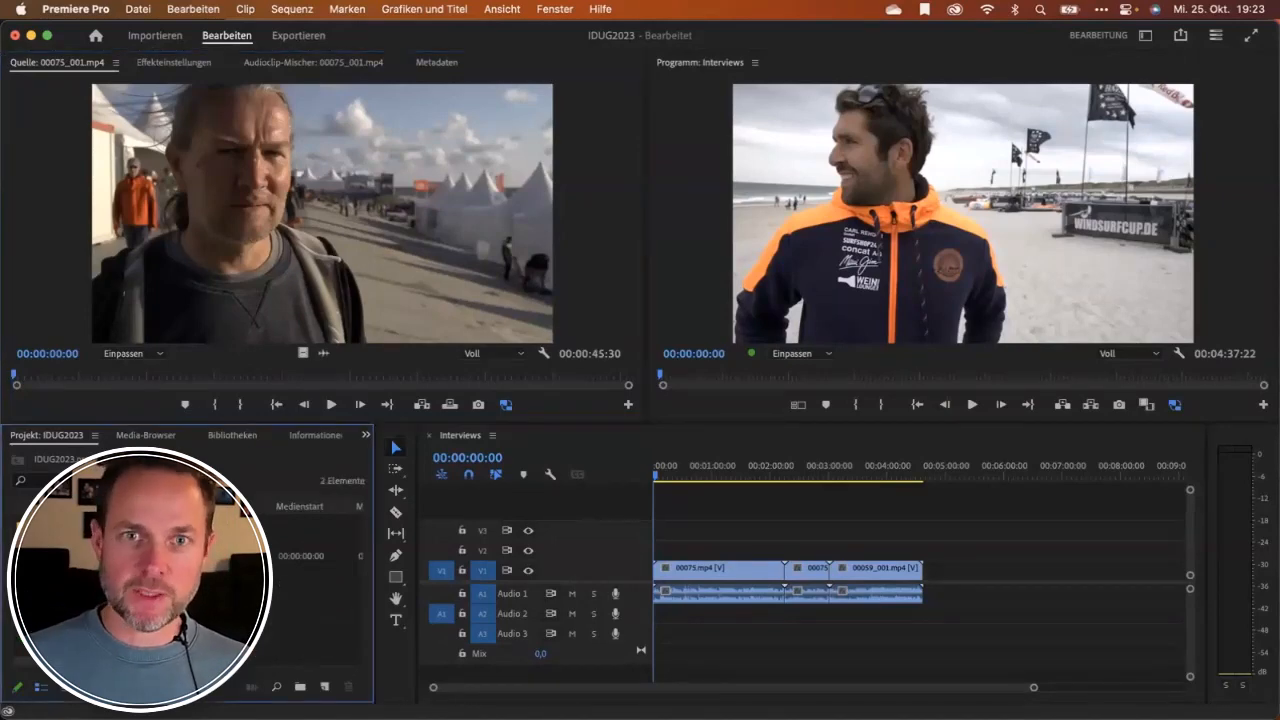
Set the Ablagen Doppelklick option in the general preferences to Neue Registerkarte öffnen and change it back to An Ort und Stelle öffnen.
click(88, 12)
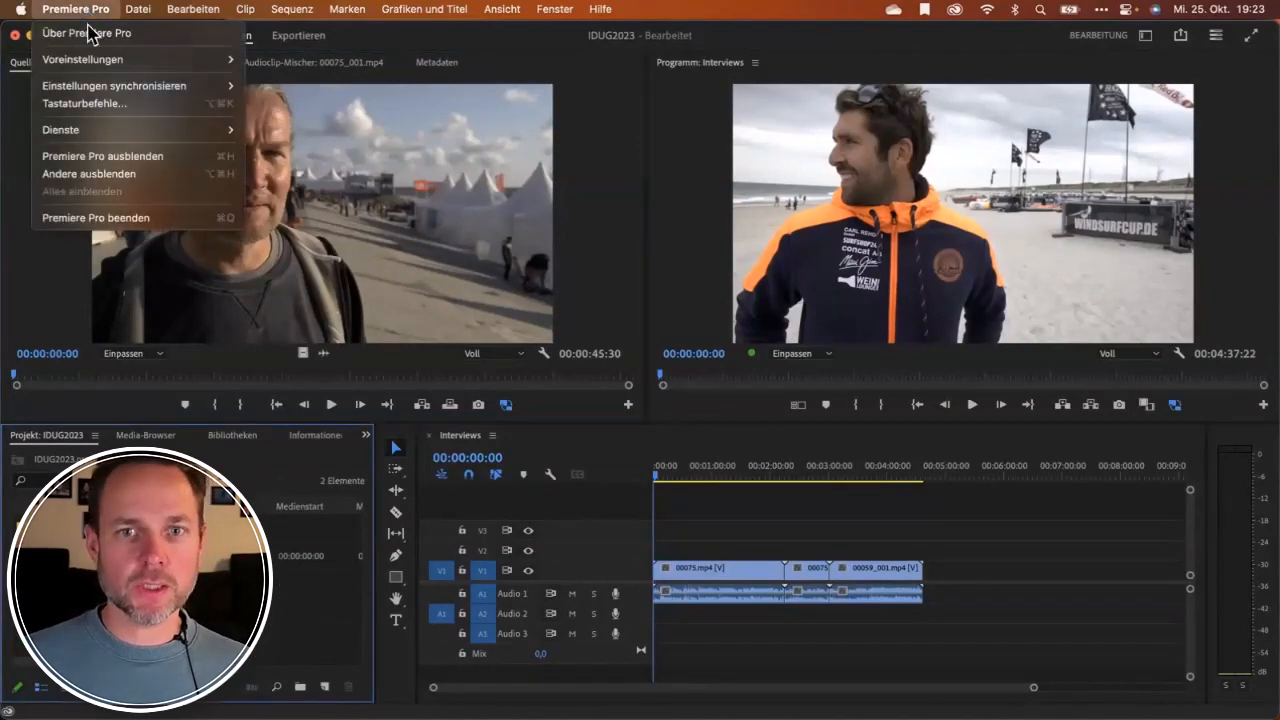
mouse_move(100, 64)
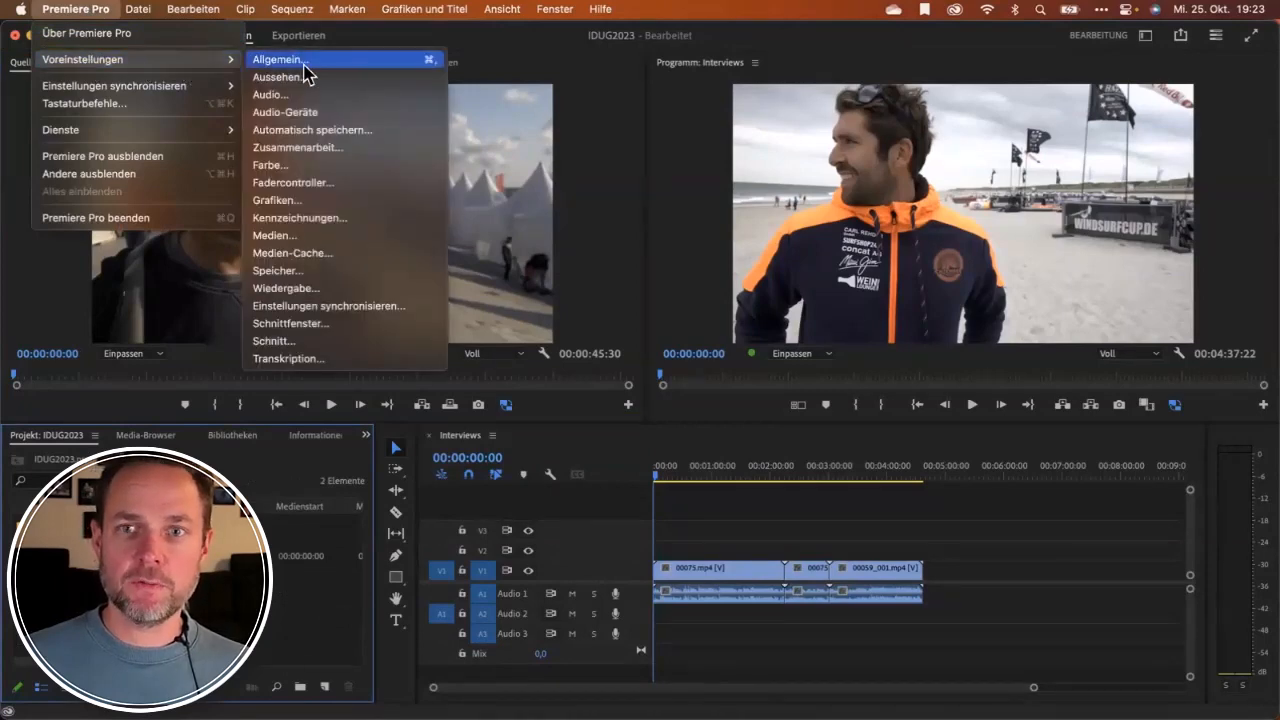
click(313, 62)
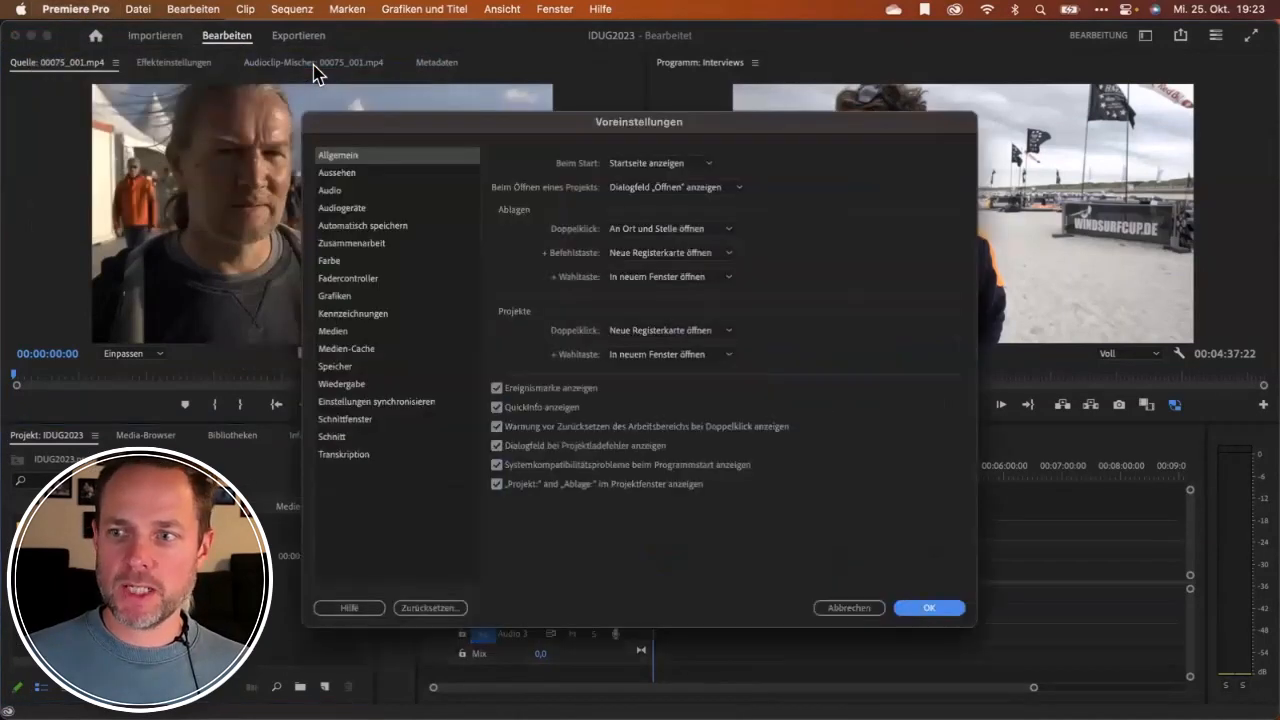
key(ctrl+a)
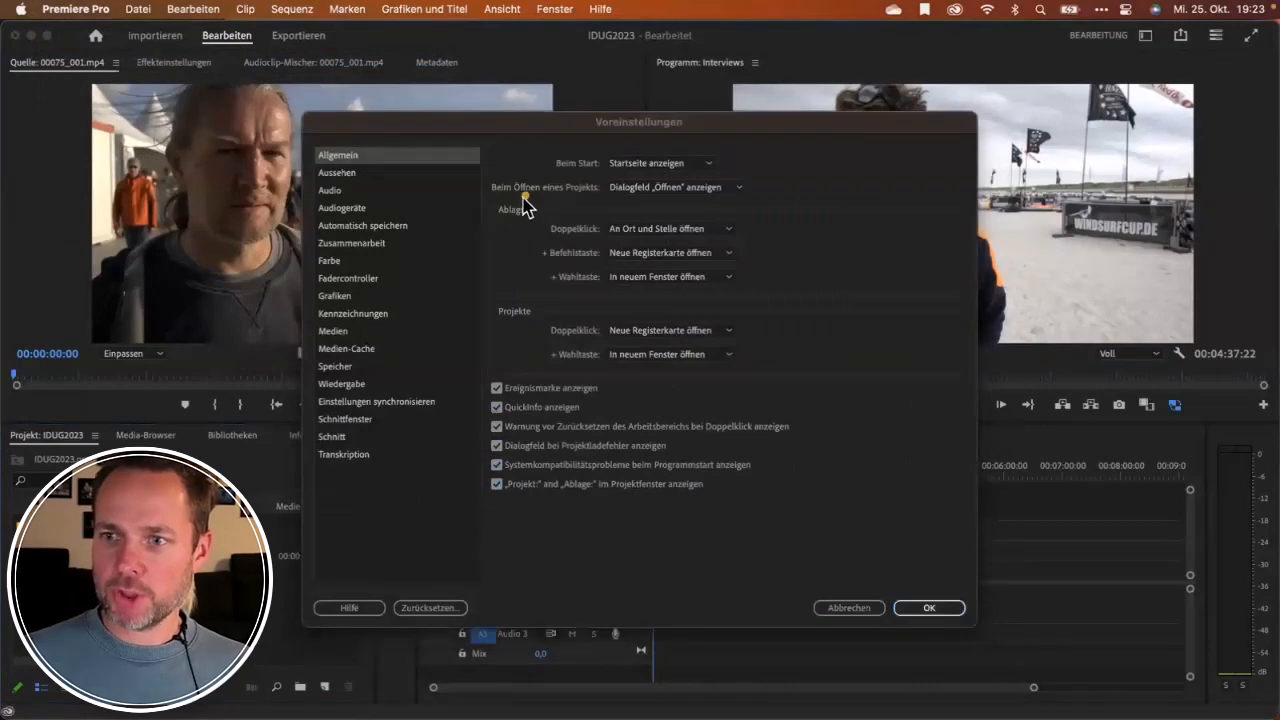
mouse_move(527, 195)
mouse_down()
mouse_move(508, 243)
mouse_move(548, 212)
mouse_up()
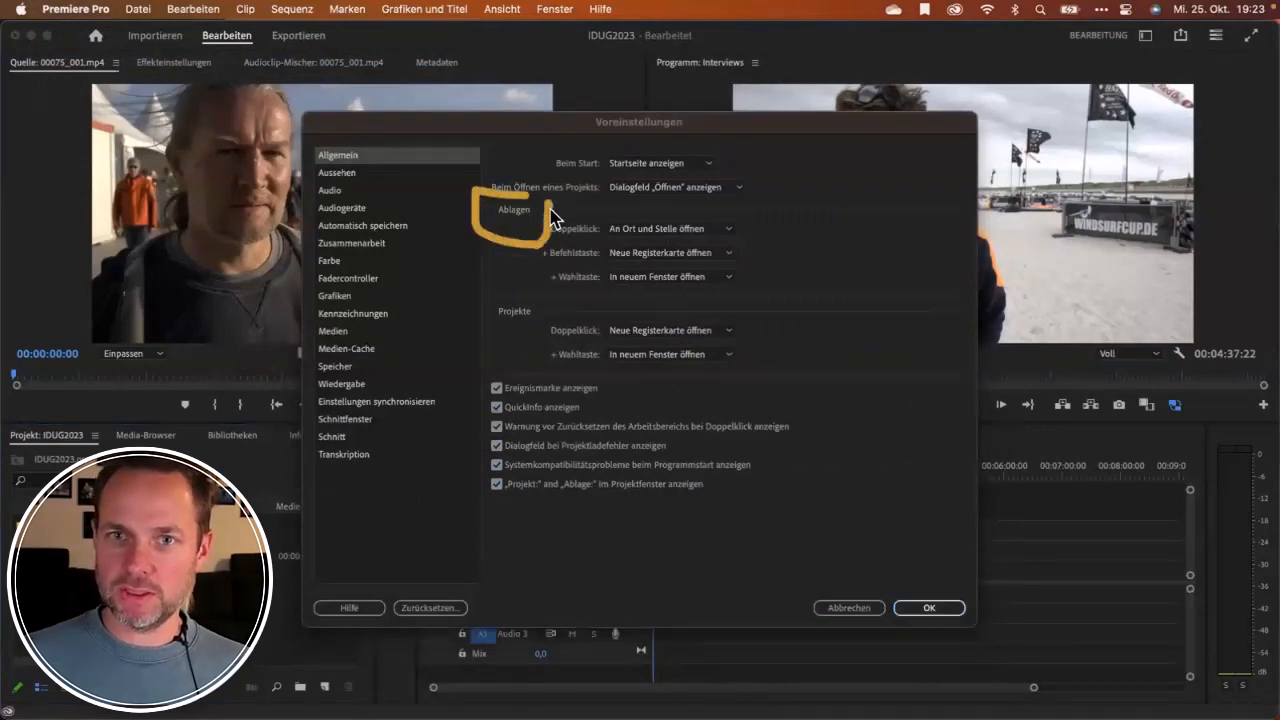
key(Escape)
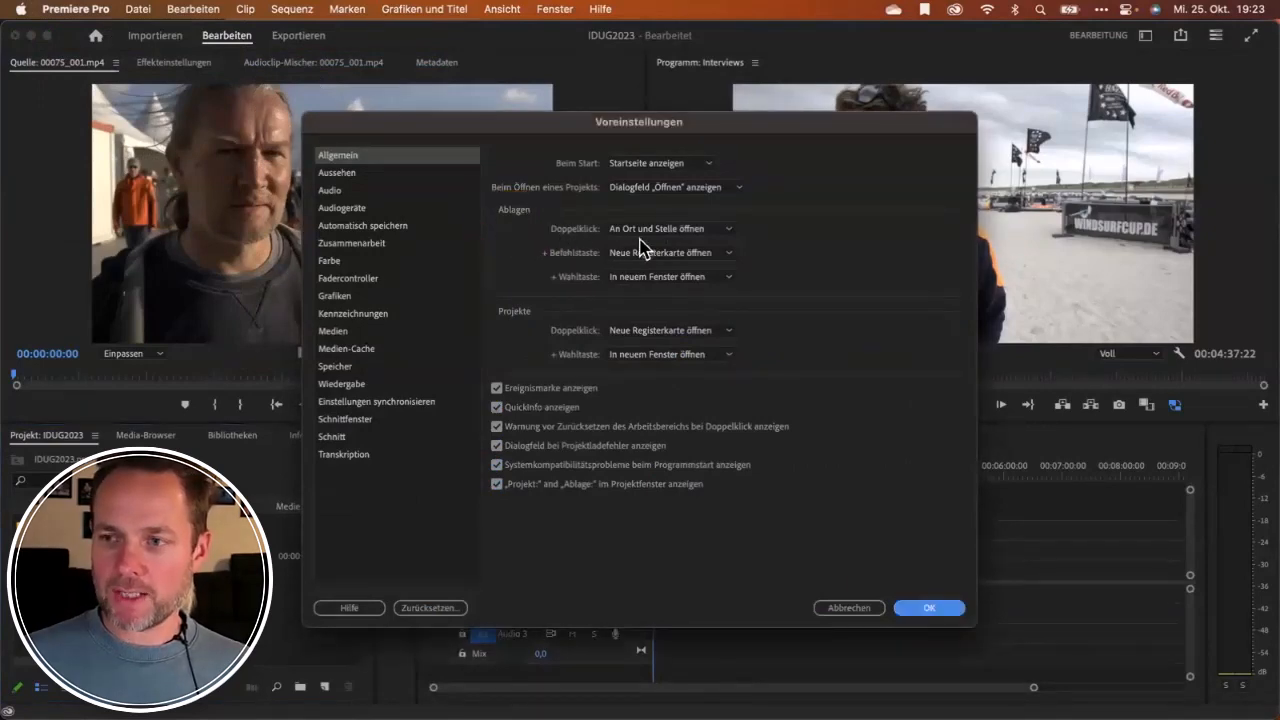
click(645, 230)
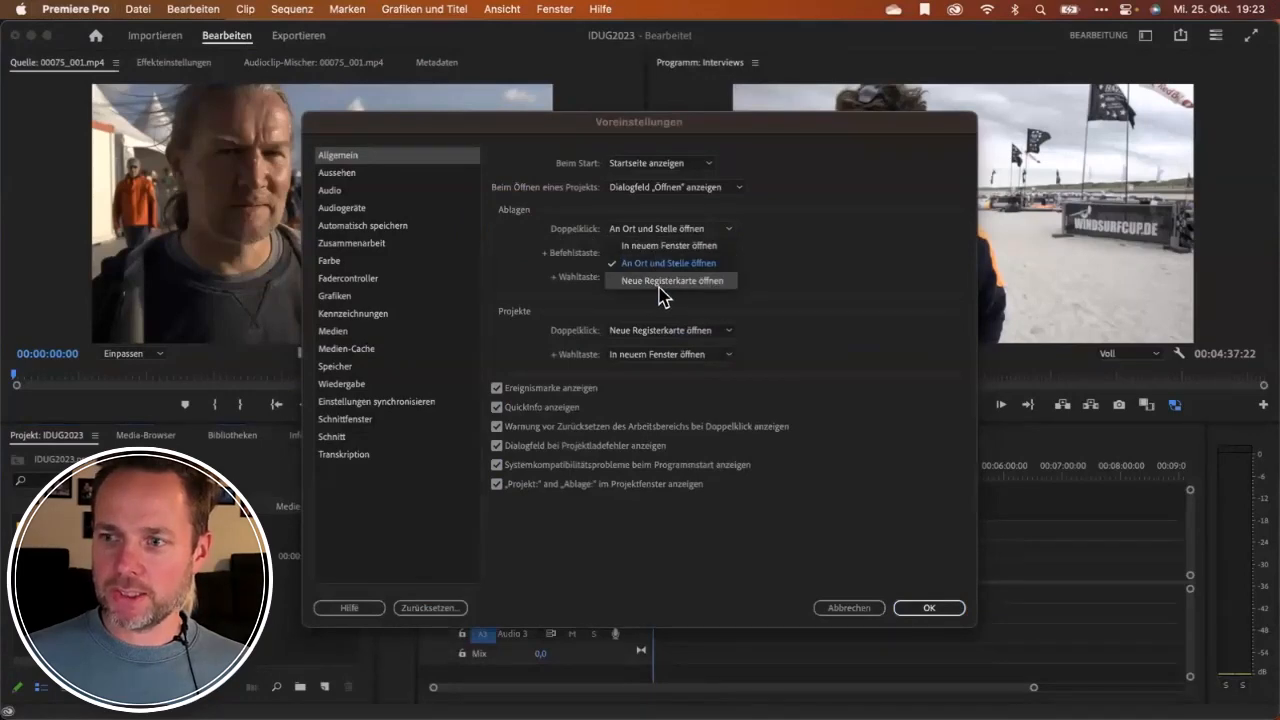
click(660, 284)
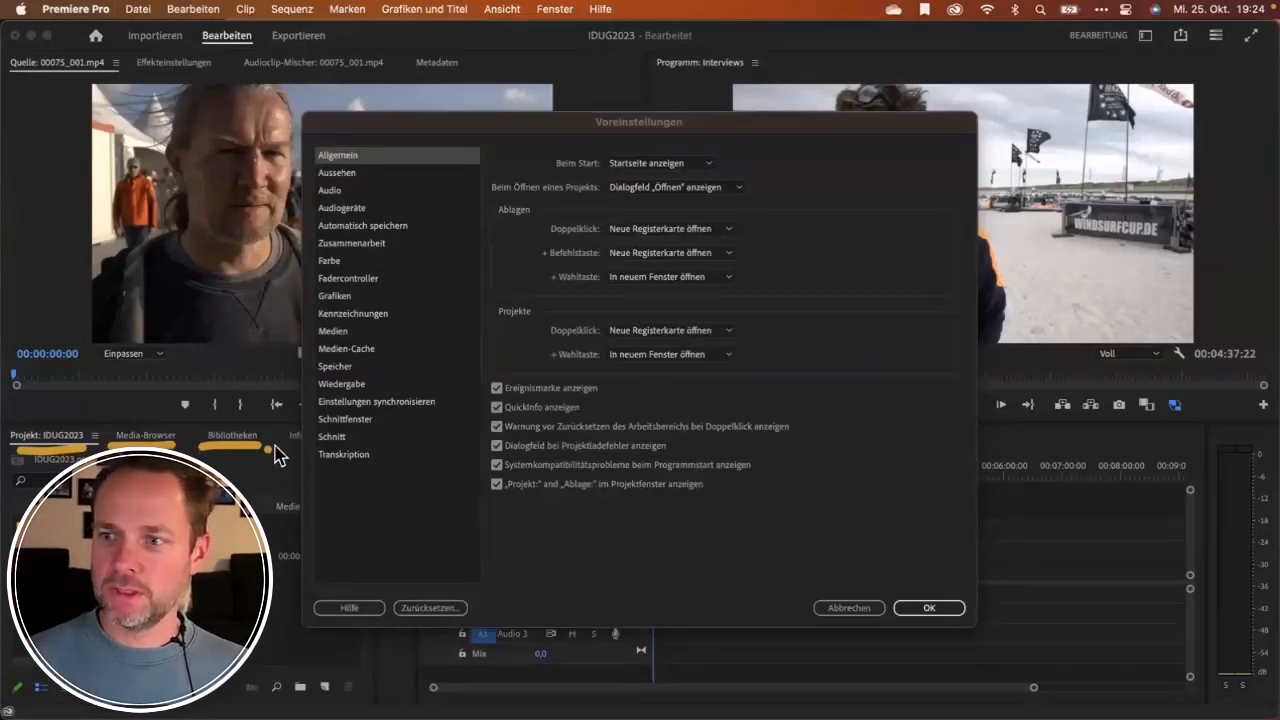
key(Escape)
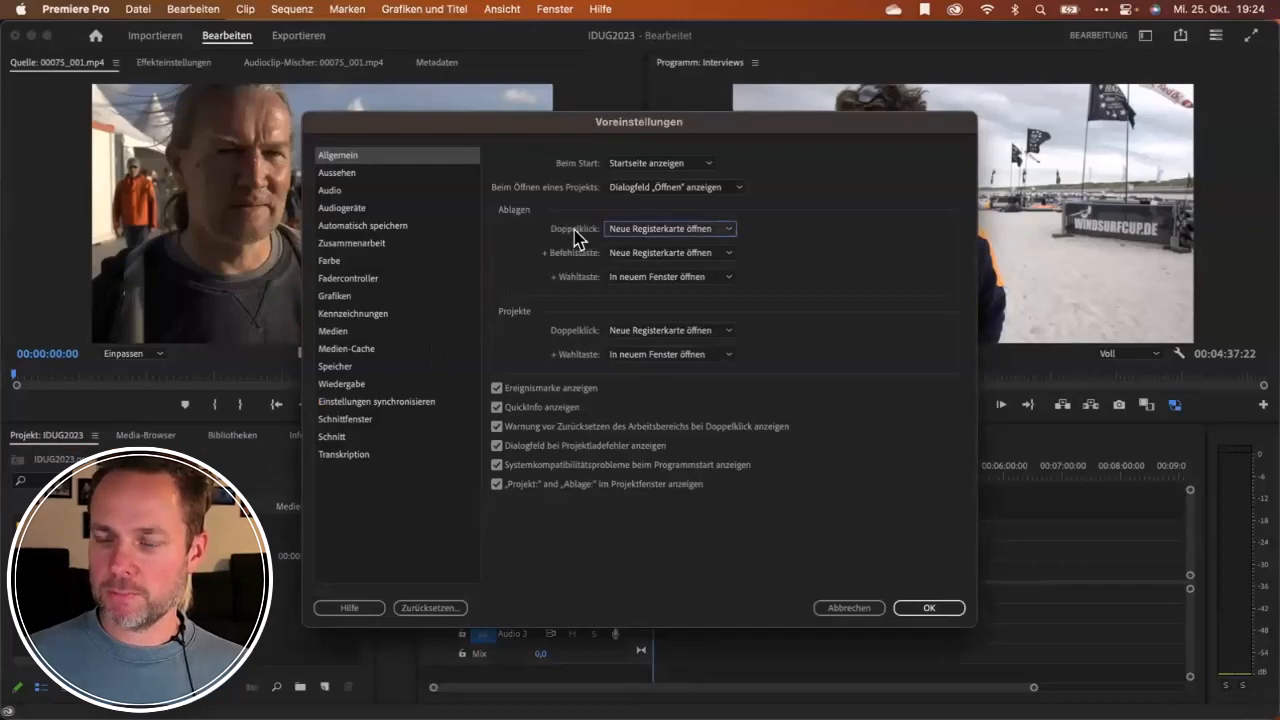
click(664, 230)
click(655, 270)
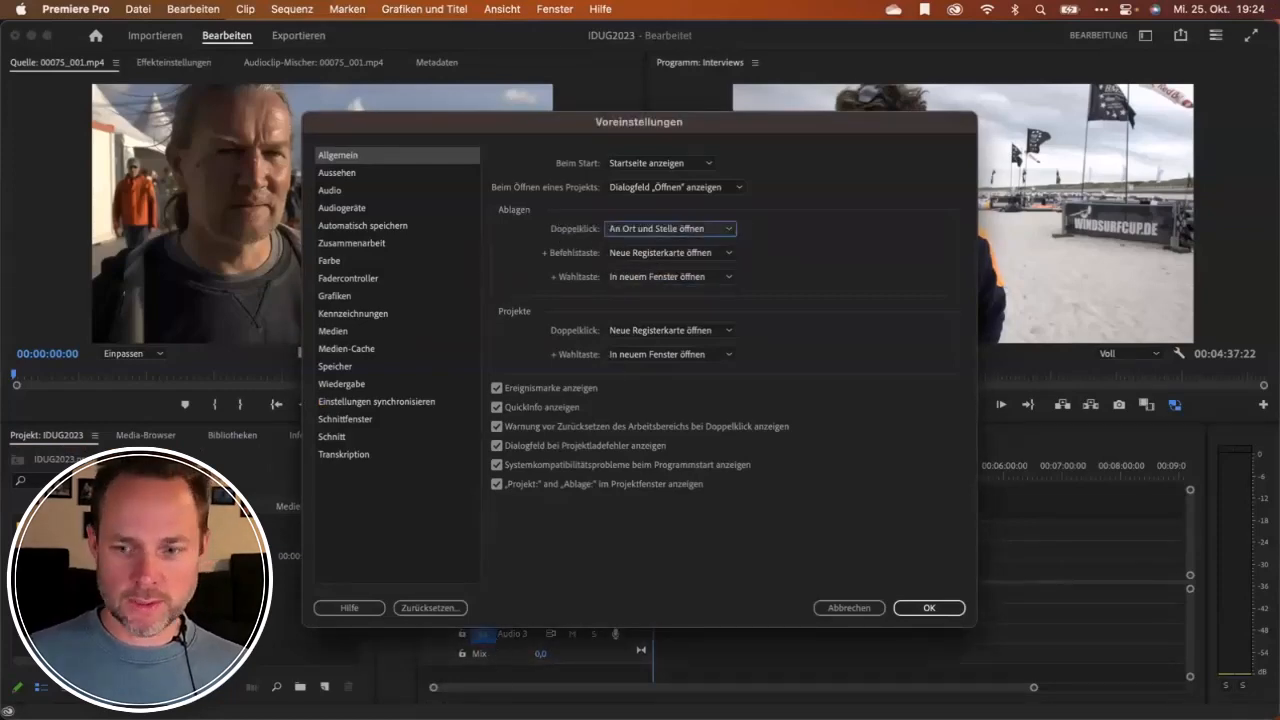
Switch to Finder and open the Clips folder inside Volvo Surfcup Projekt.
mouse_move(391, 703)
click(22, 702)
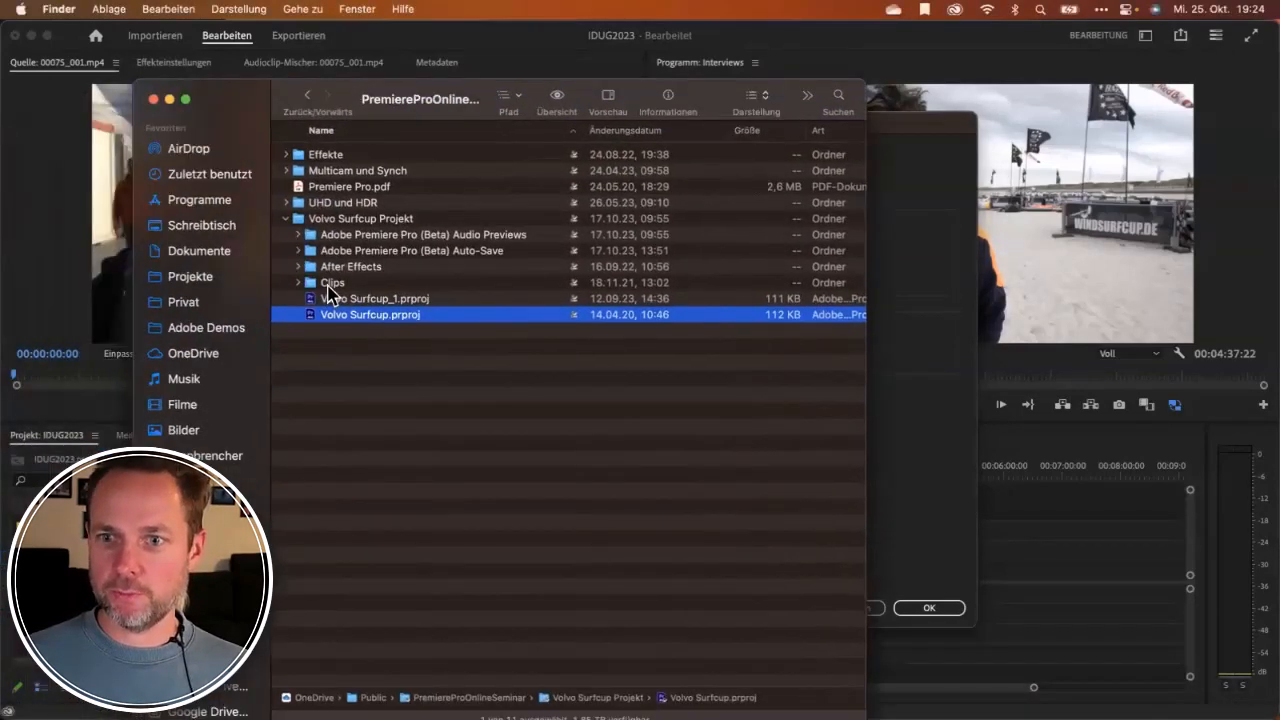
double_click(329, 285)
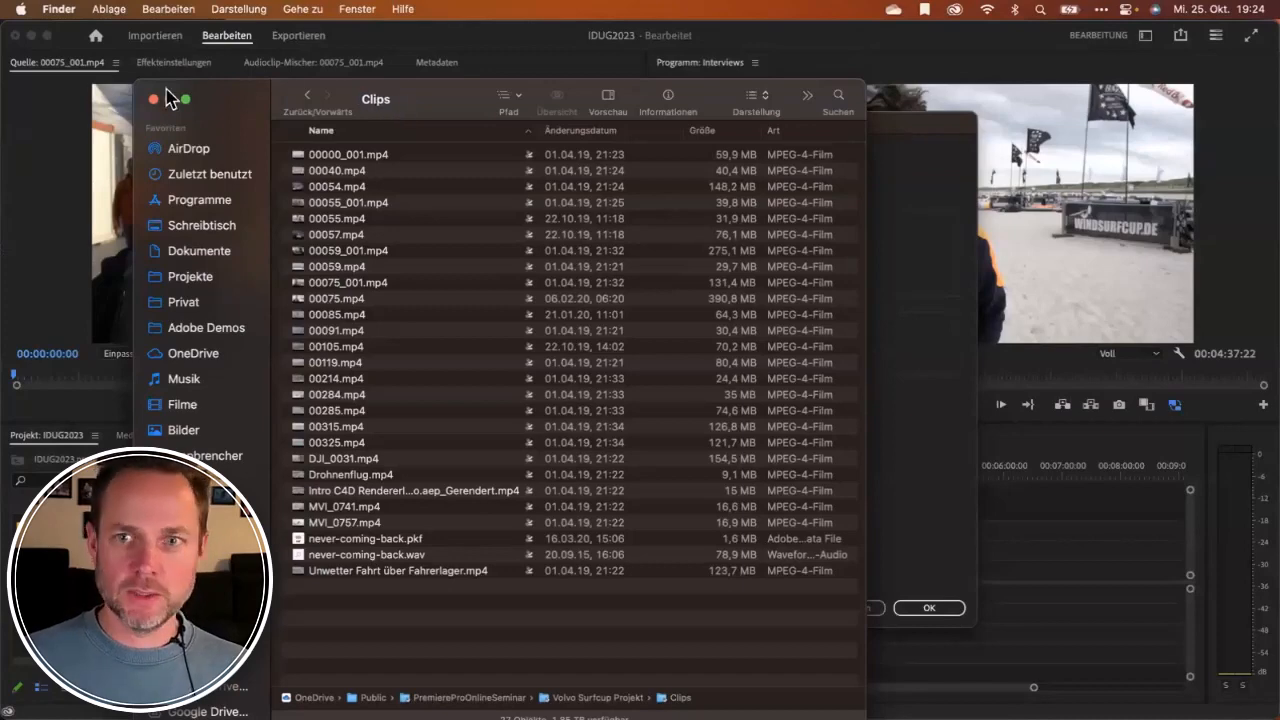
Close the Finder window, return to Premiere Pro and turn off showing „Projekt:“ and „Ablage:“ in the project window in the general preferences.
click(153, 100)
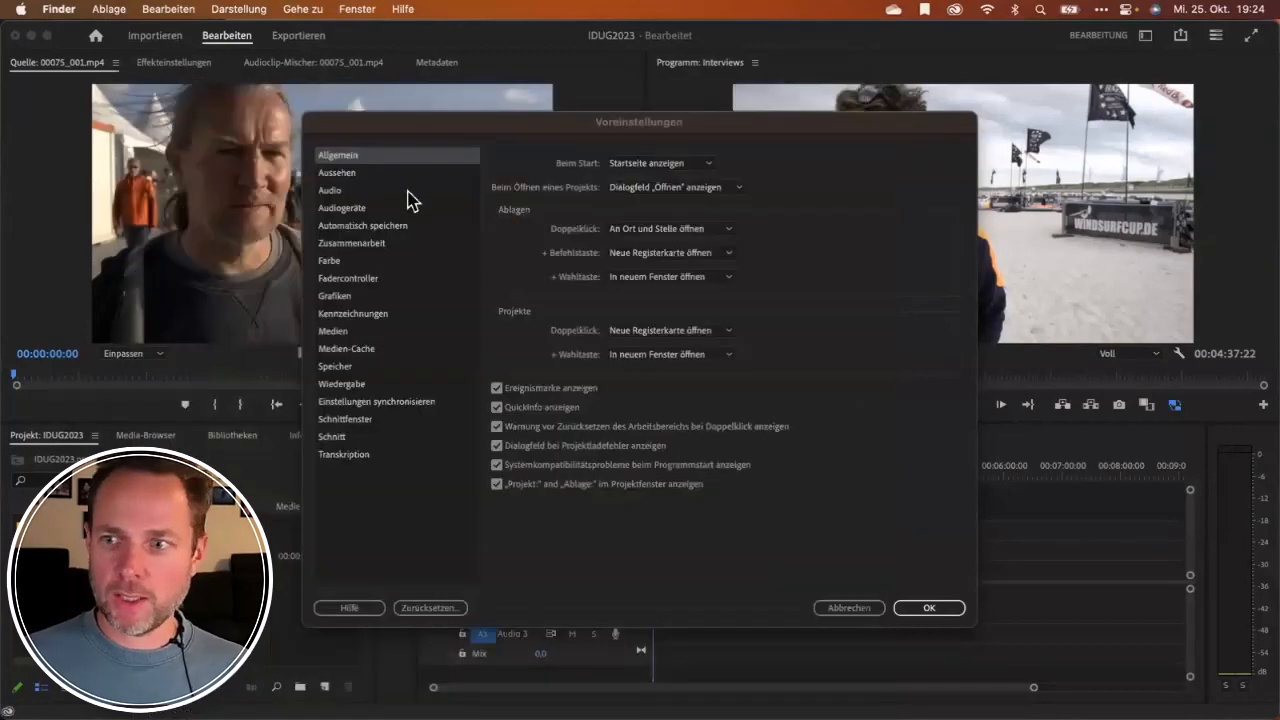
mouse_move(489, 197)
mouse_down()
mouse_move(765, 214)
mouse_move(769, 312)
mouse_move(491, 303)
mouse_move(487, 186)
mouse_up()
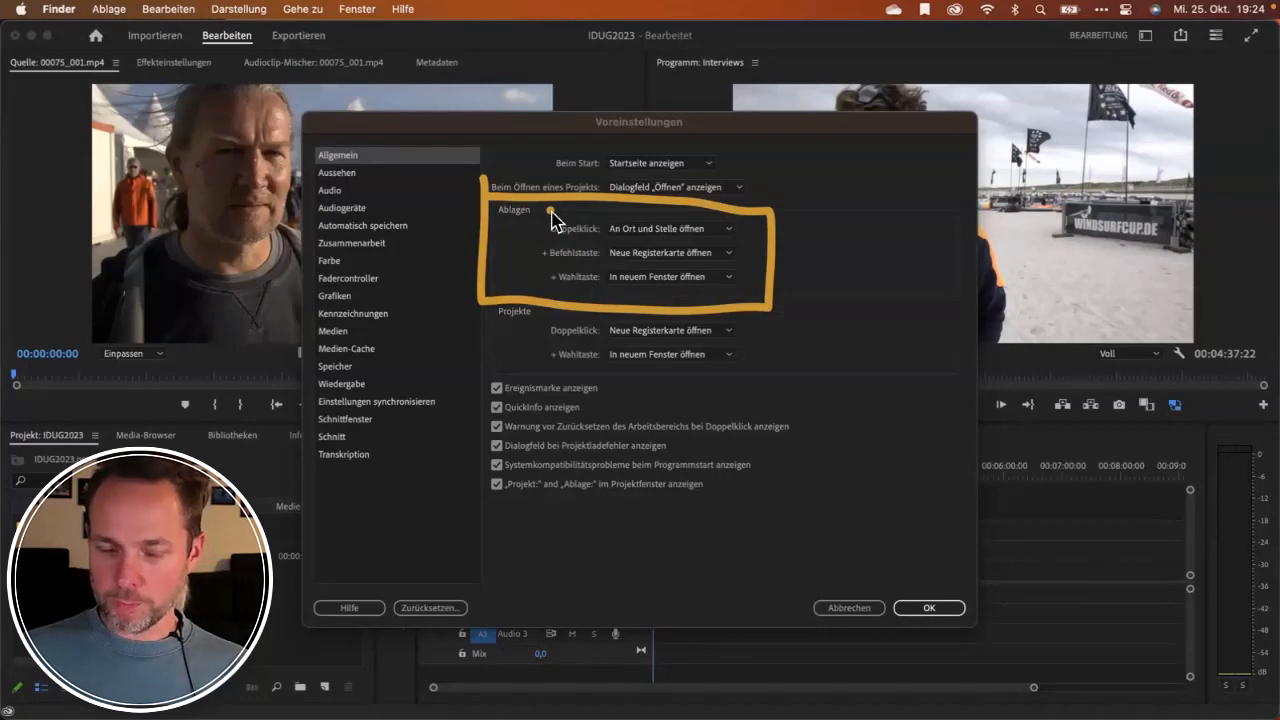
drag(8, 447, 90, 448)
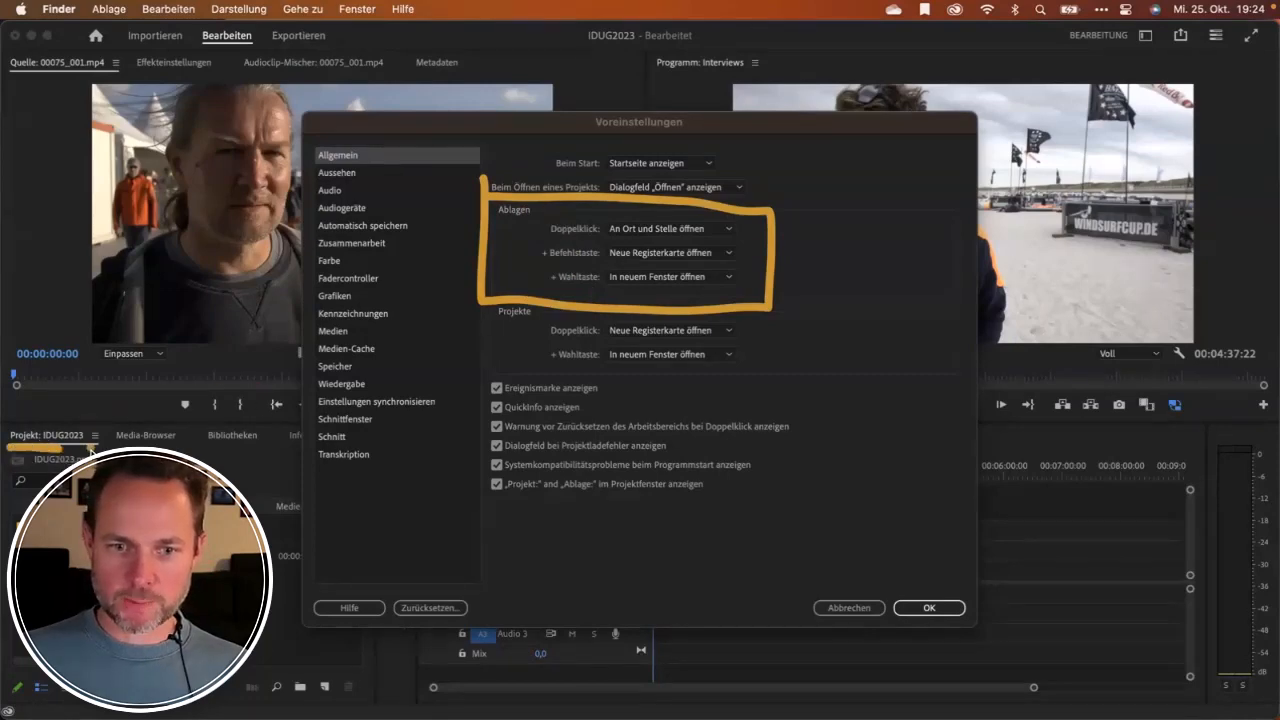
key(Escape)
click(497, 487)
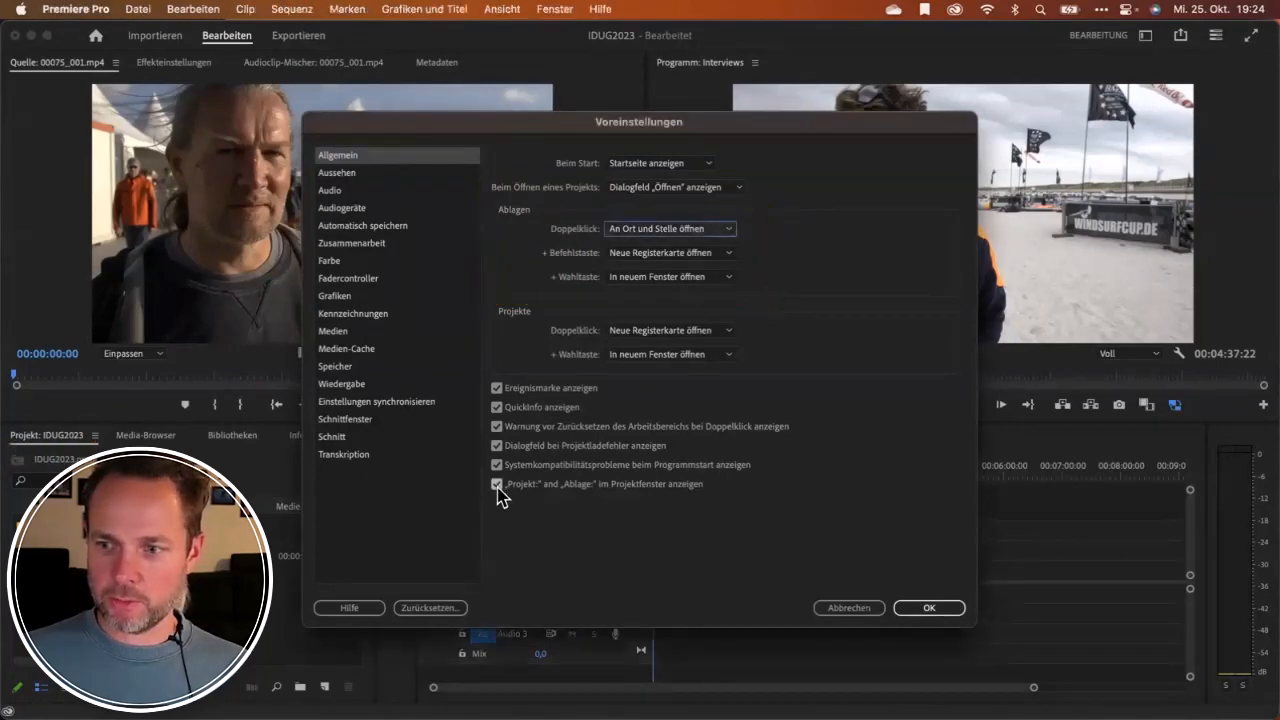
click(497, 486)
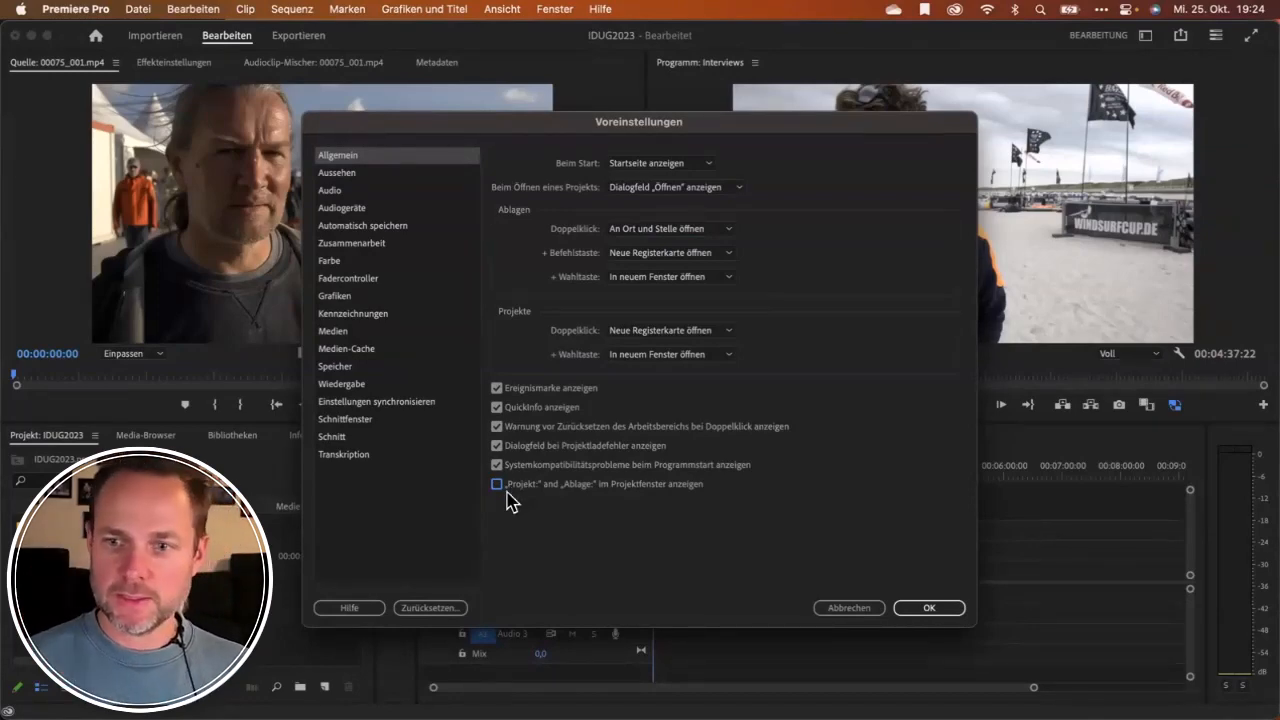
Examine the display color management and extended dynamic range options in the Farbe preferences.
click(334, 261)
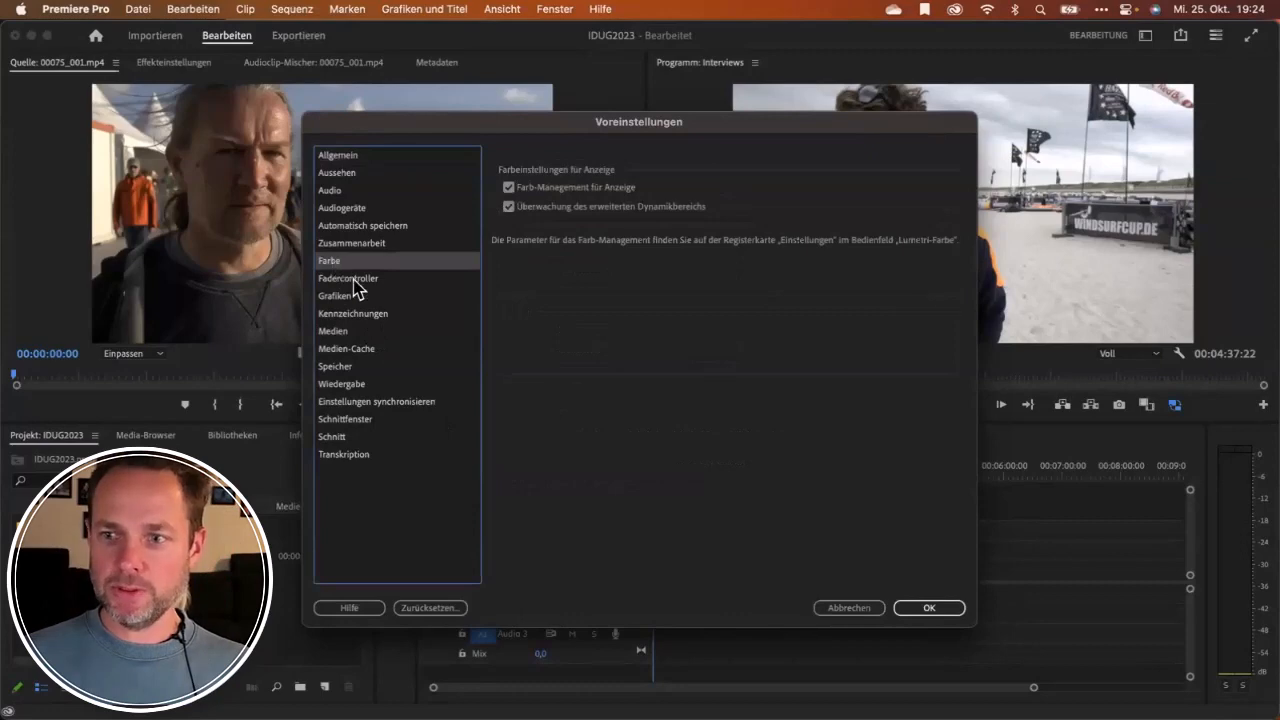
mouse_move(488, 152)
mouse_down()
mouse_move(717, 166)
mouse_move(726, 237)
mouse_move(514, 226)
mouse_move(477, 180)
mouse_move(489, 157)
mouse_up()
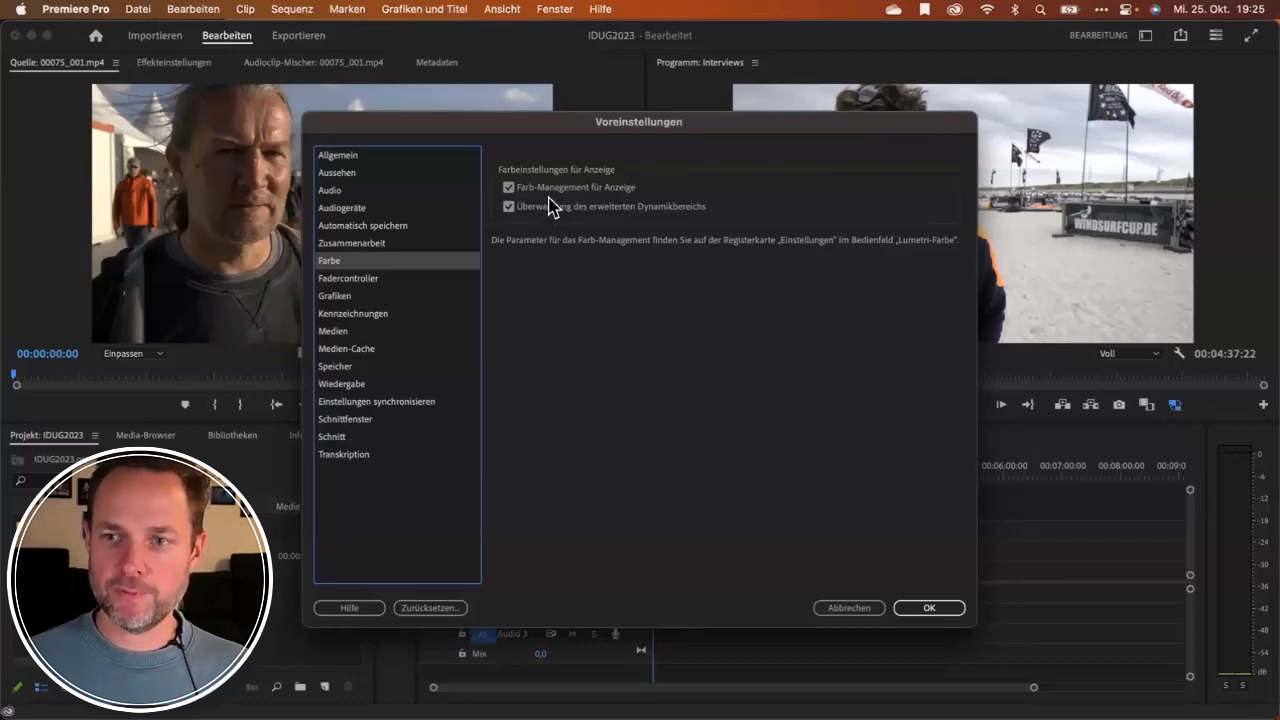
drag(314, 274, 354, 278)
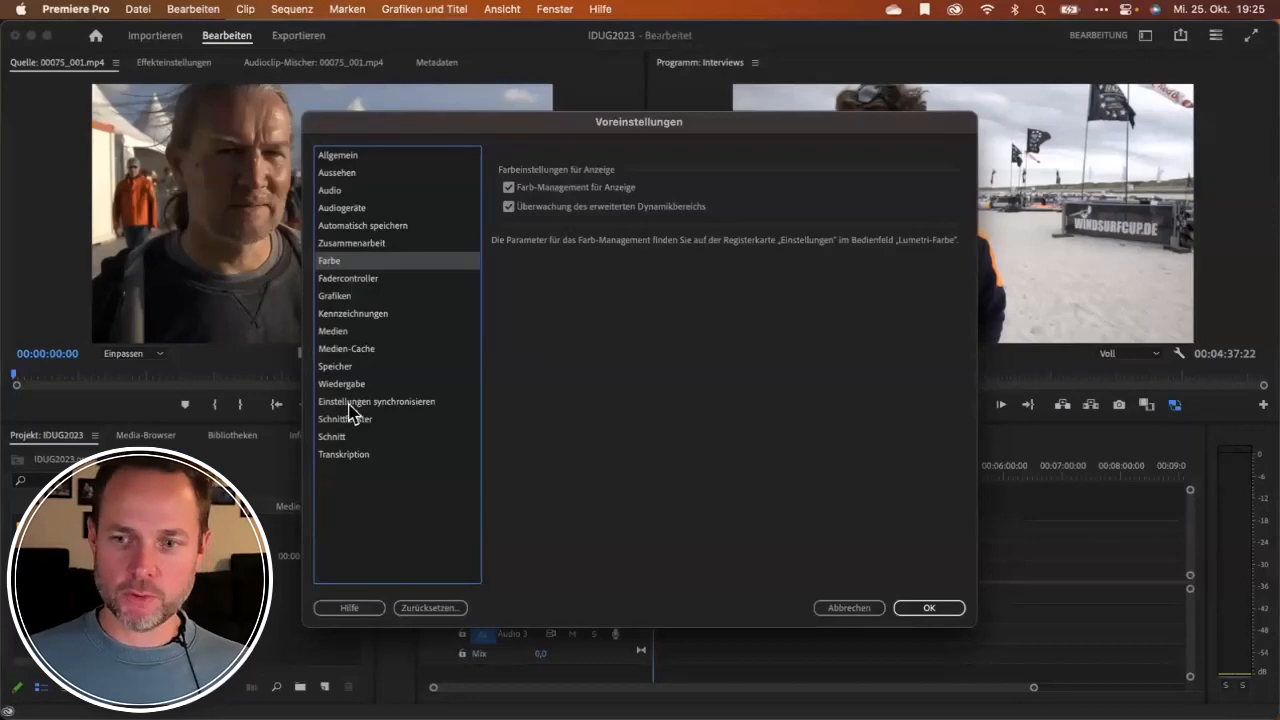
Review the default video and audio transition durations in the Schnittfenster preferences and apply the preferences.
click(354, 422)
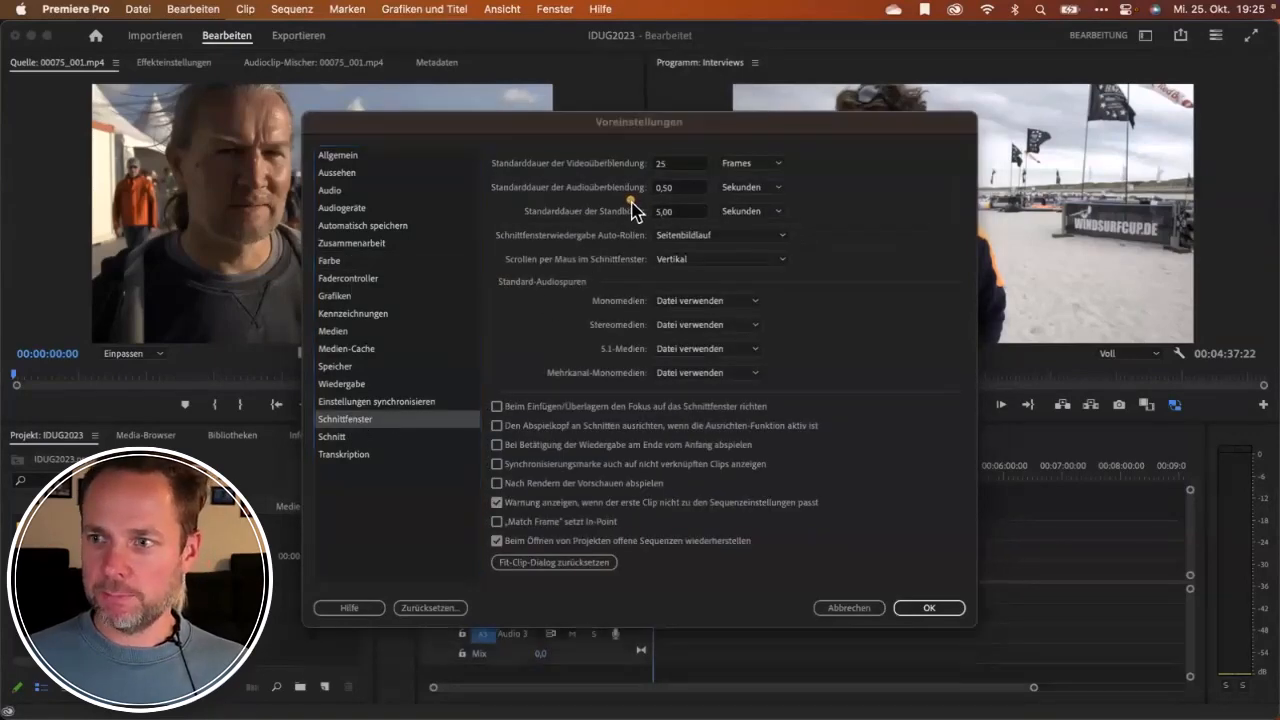
drag(629, 203, 721, 204)
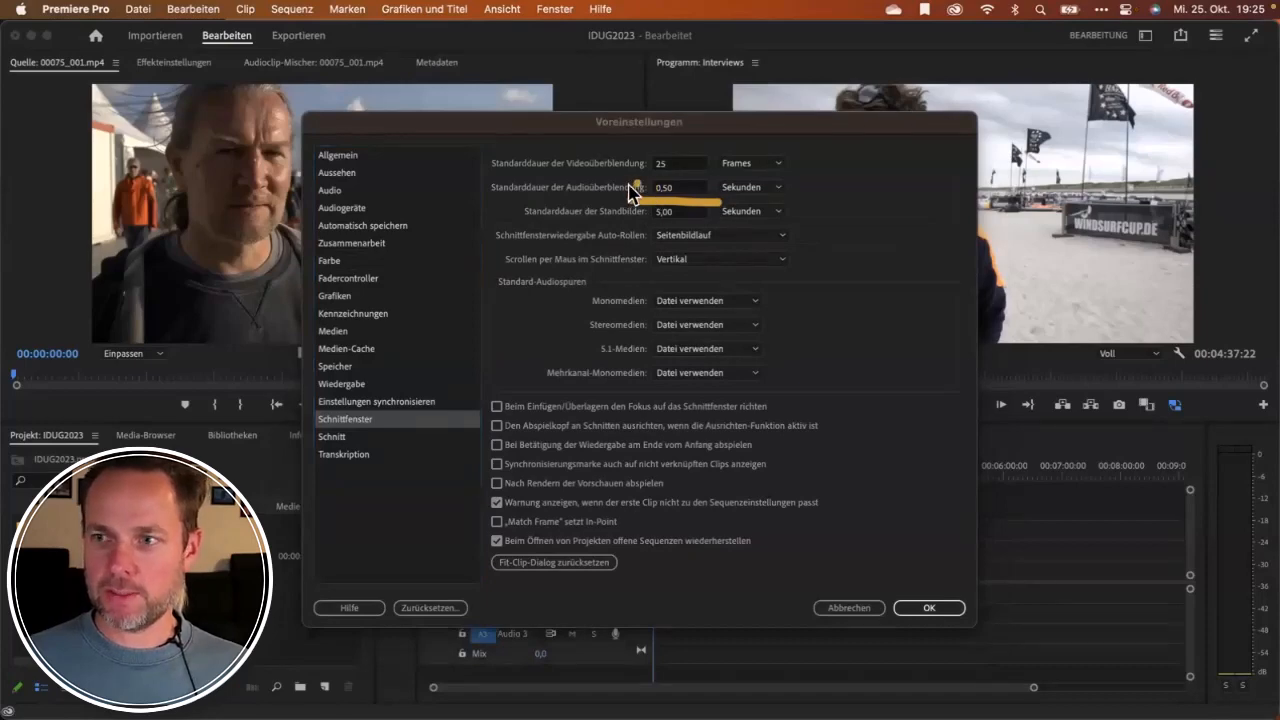
click(693, 212)
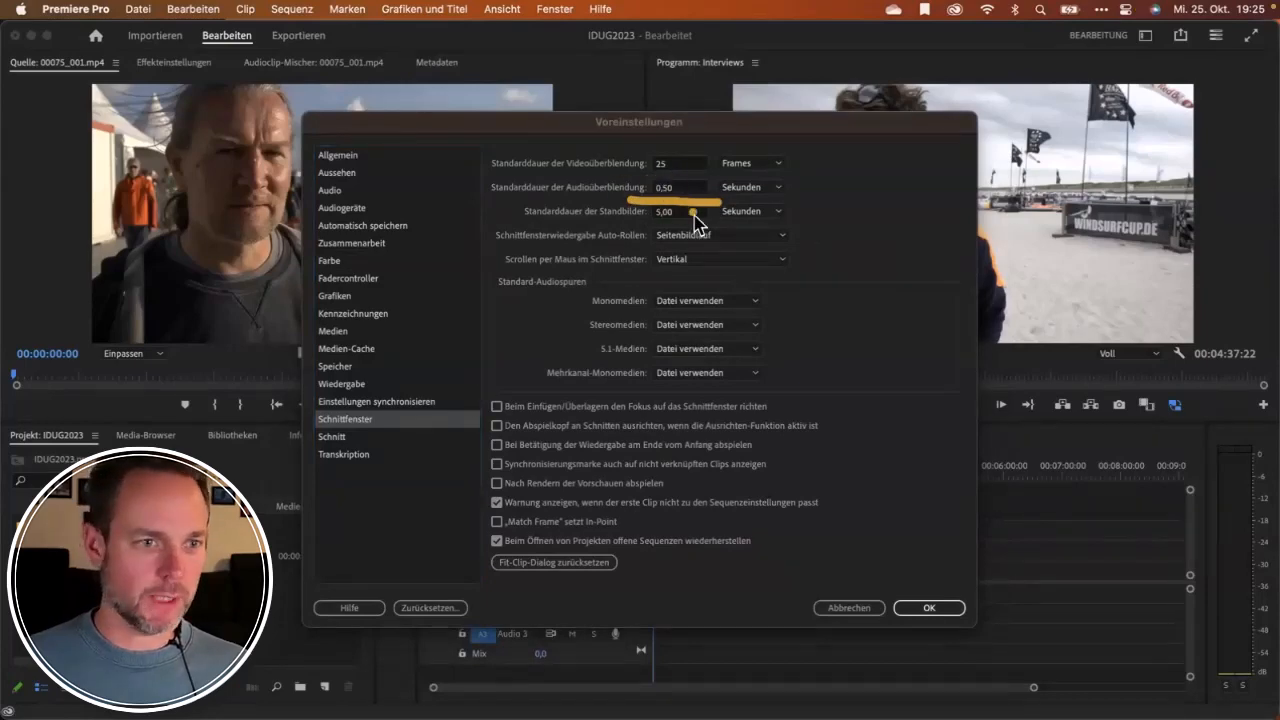
key(Escape)
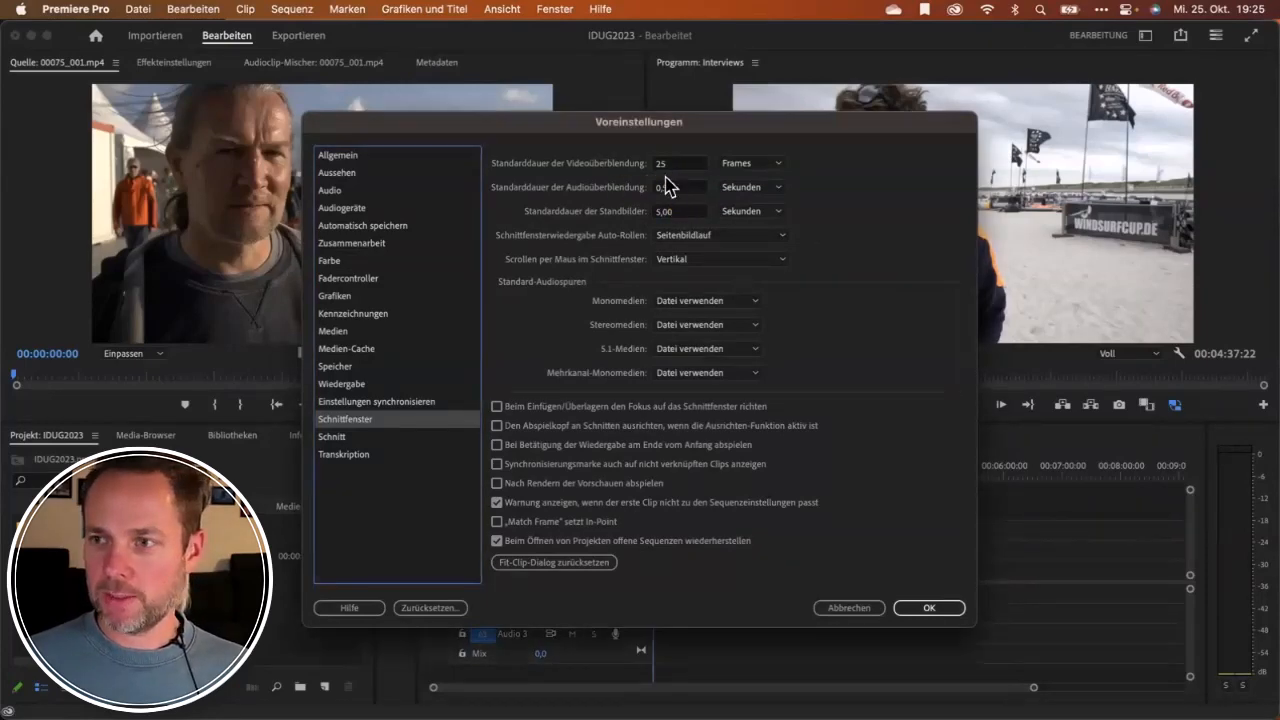
drag(684, 166, 648, 165)
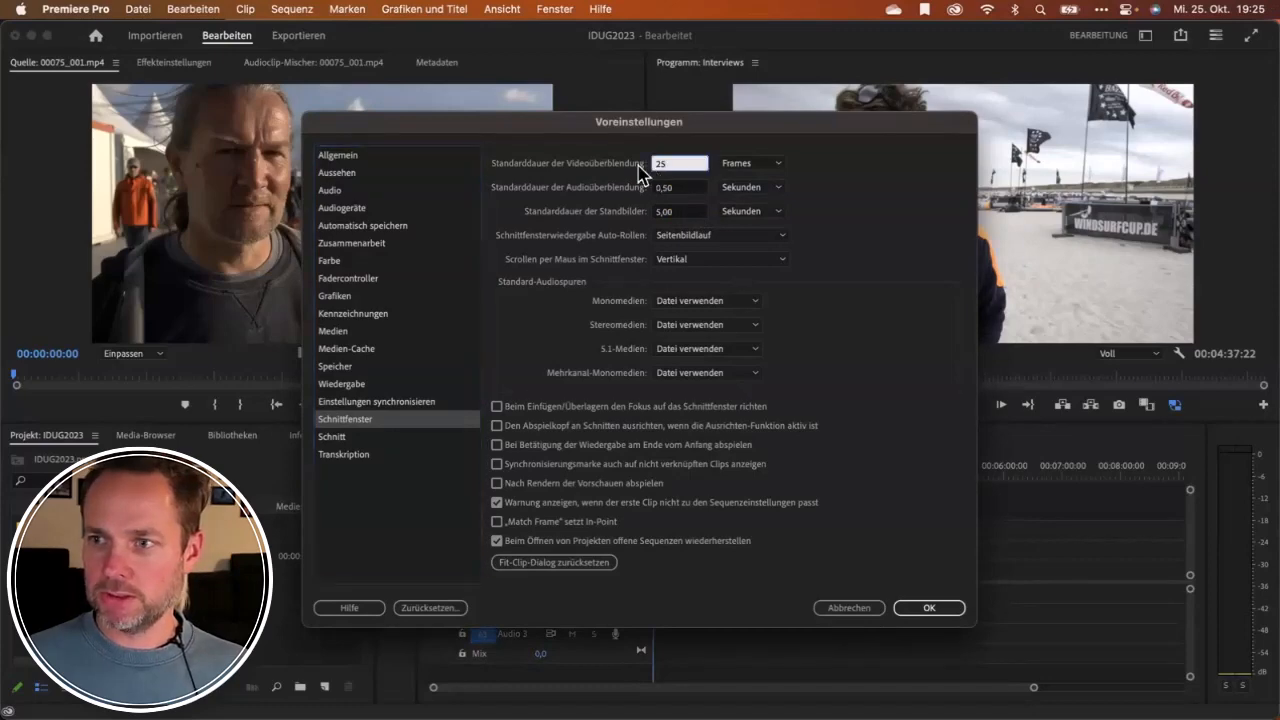
key(Tab)
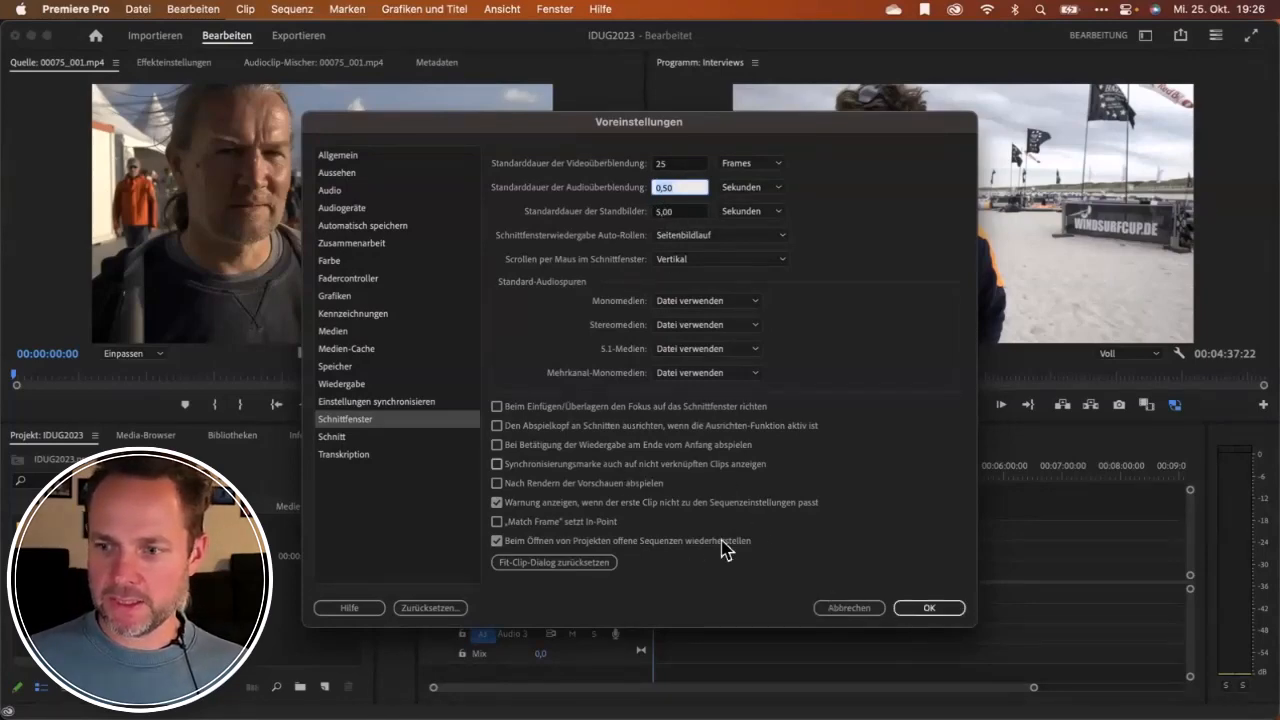
click(938, 612)
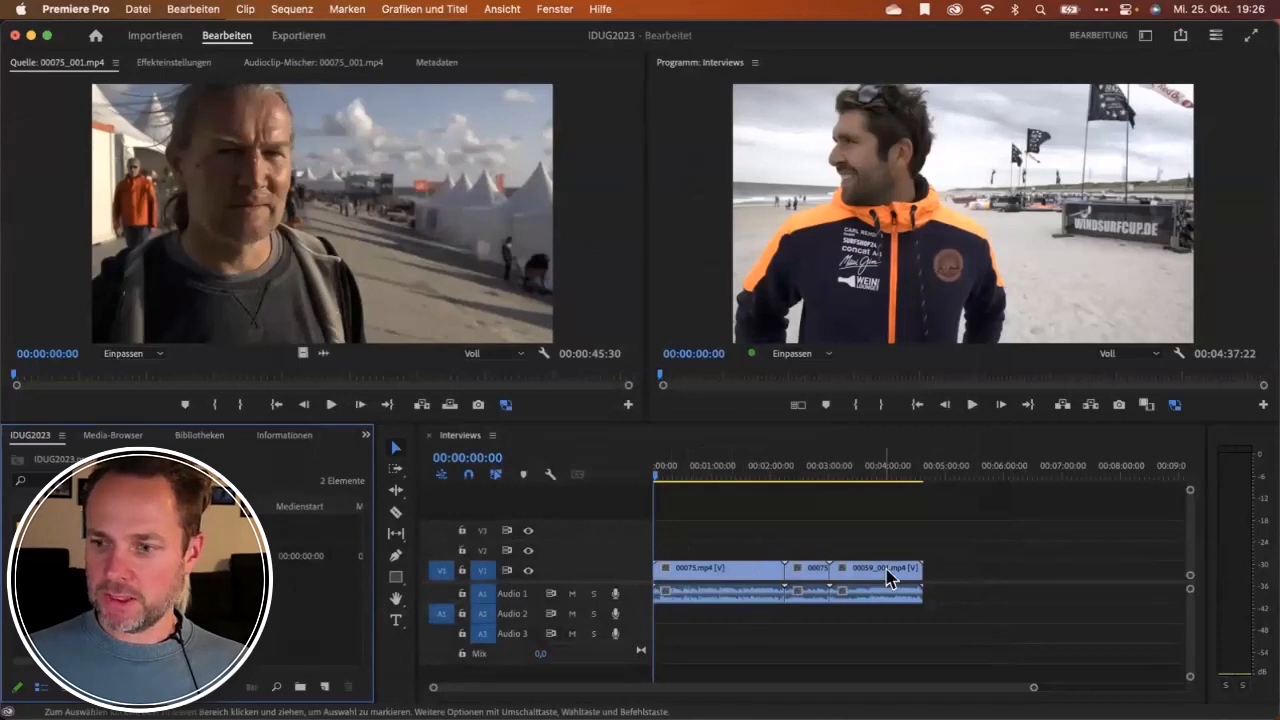
Turn off proxies and switch to the Textbasierte Bearbeitung workspace with the transcript of the Interviews sequence shown.
click(508, 408)
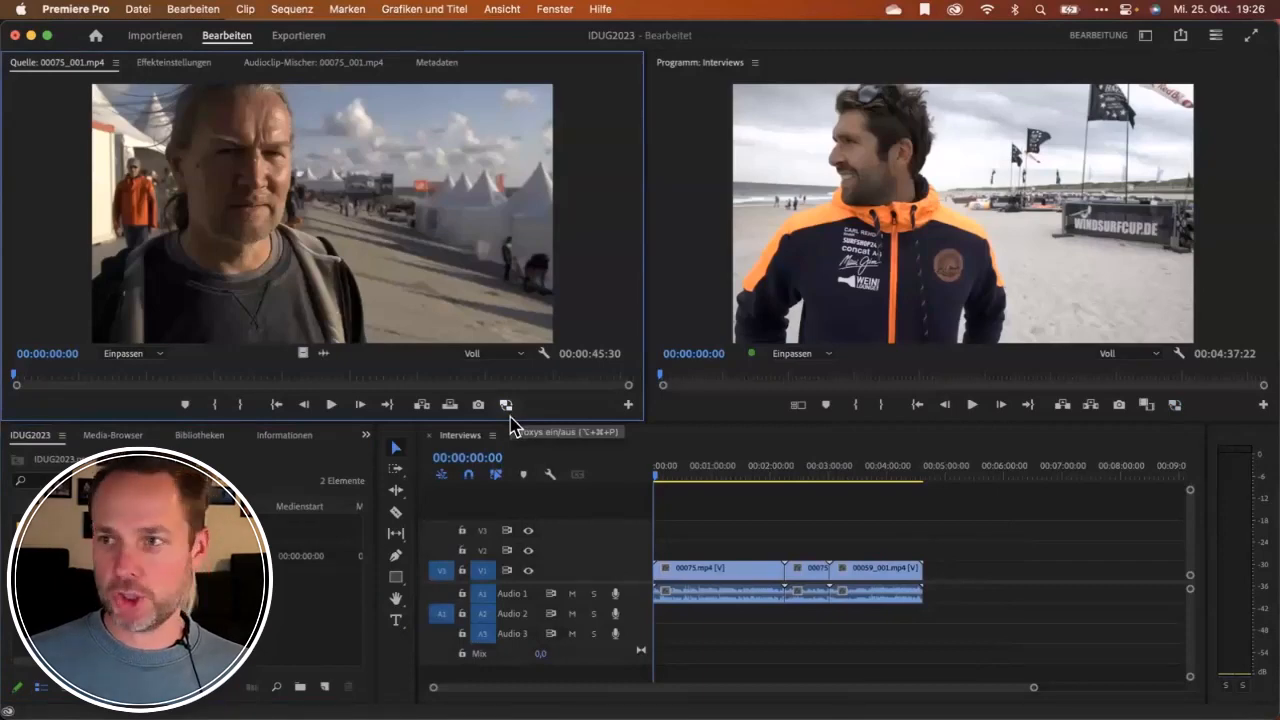
click(1148, 38)
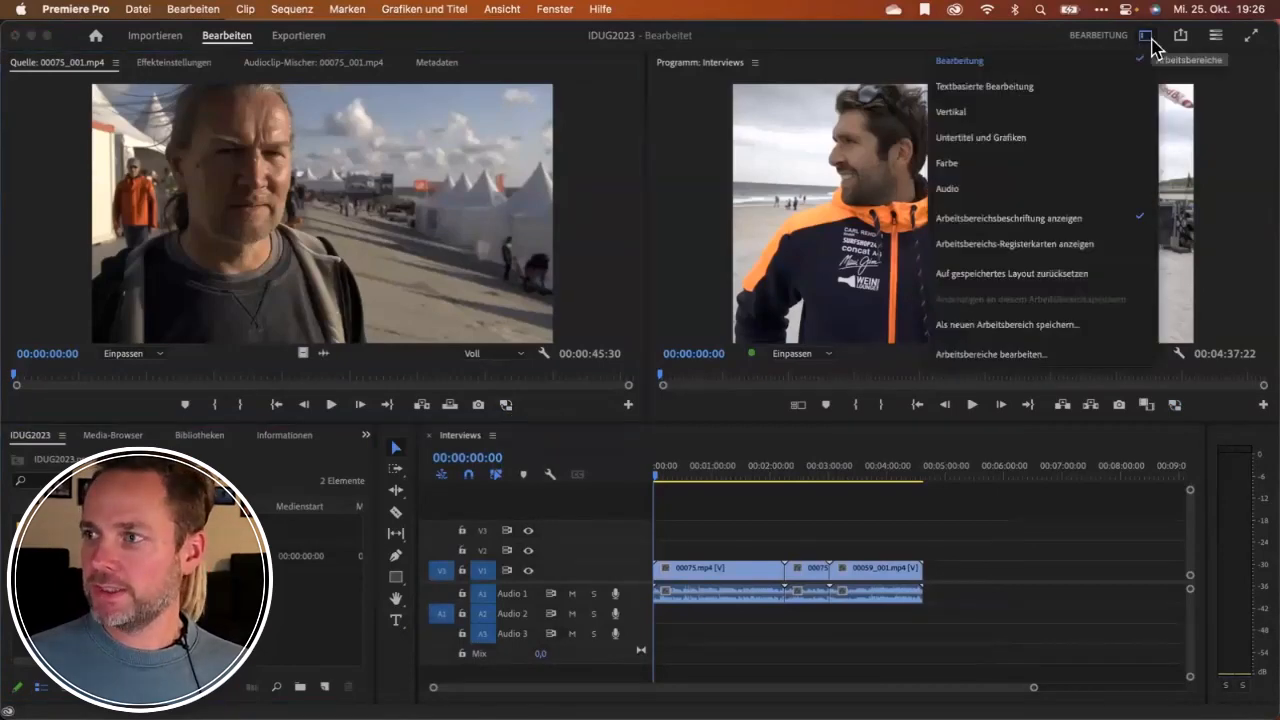
click(1116, 93)
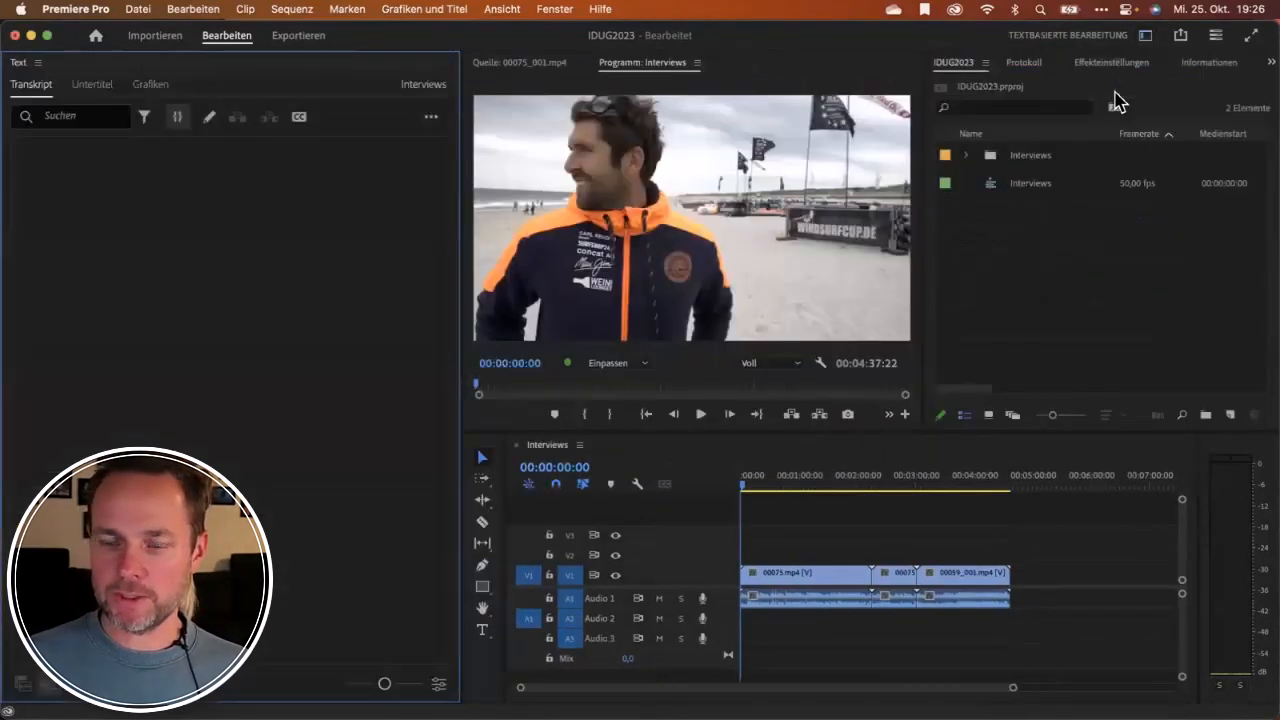
click(547, 446)
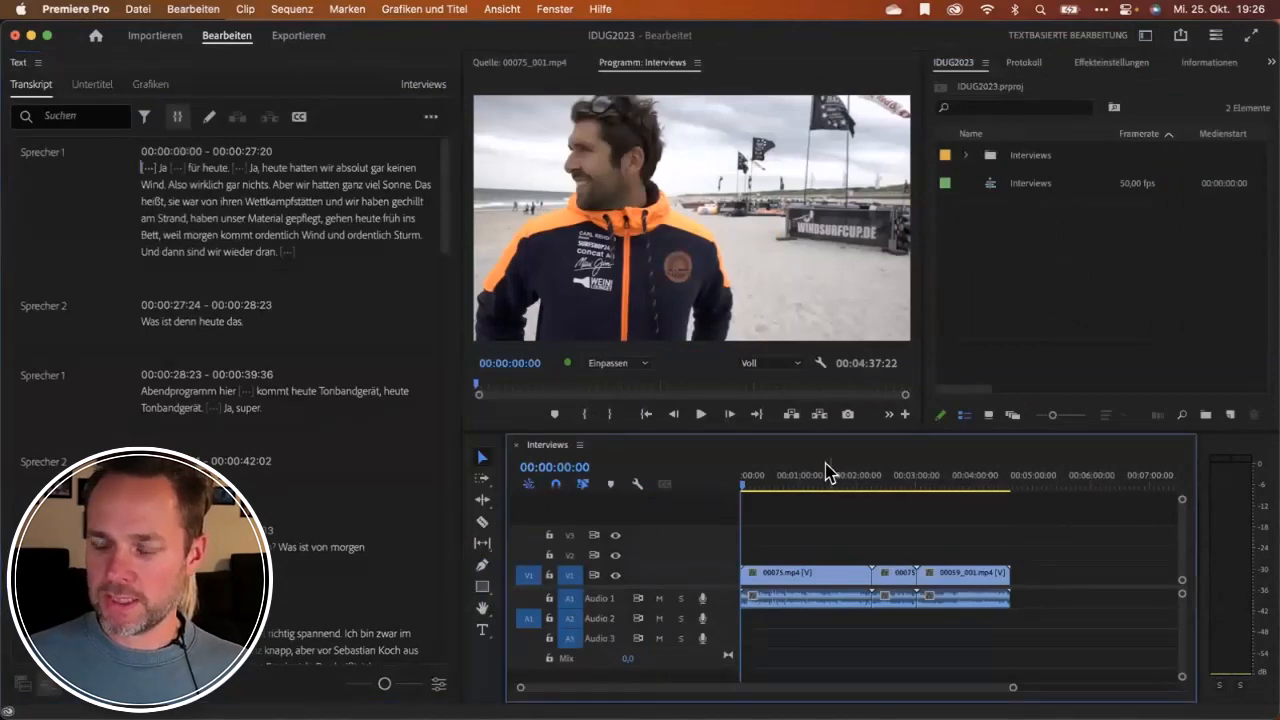
Jump through the transcript to the Sprecher 1 passage starting „Wir müssen mal gucken“ and play a few seconds of it.
click(766, 487)
click(827, 487)
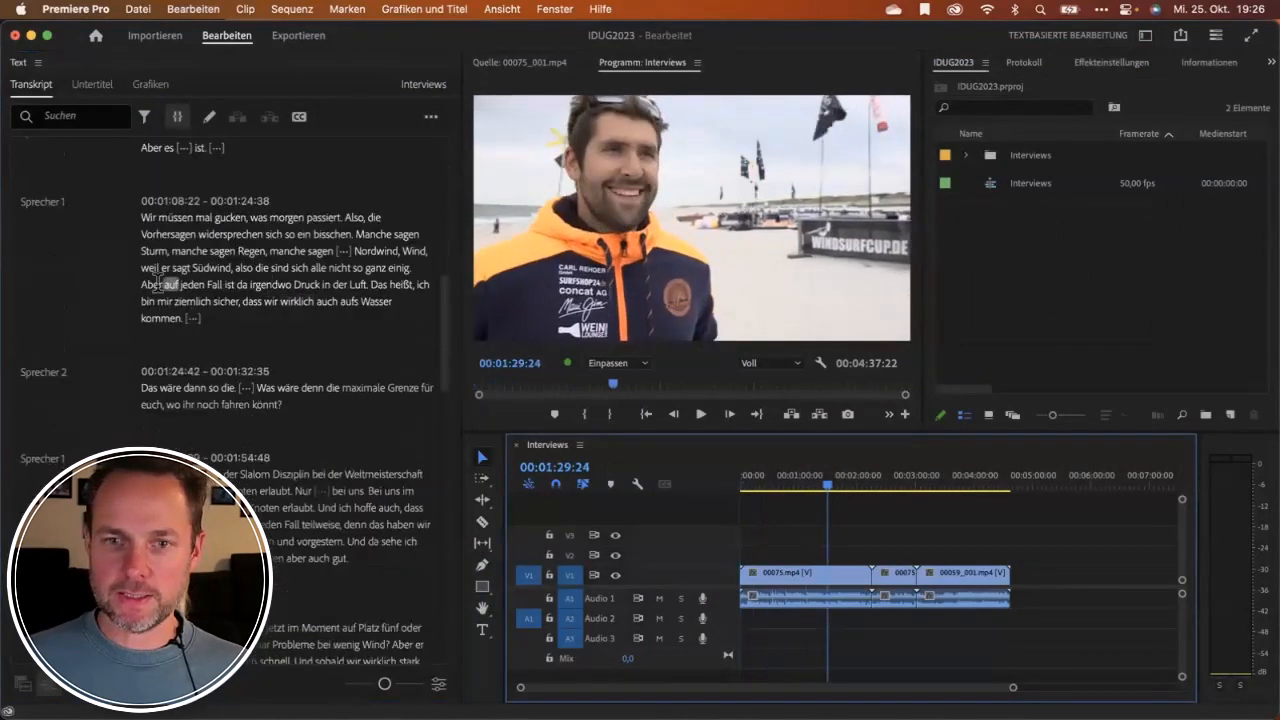
click(177, 232)
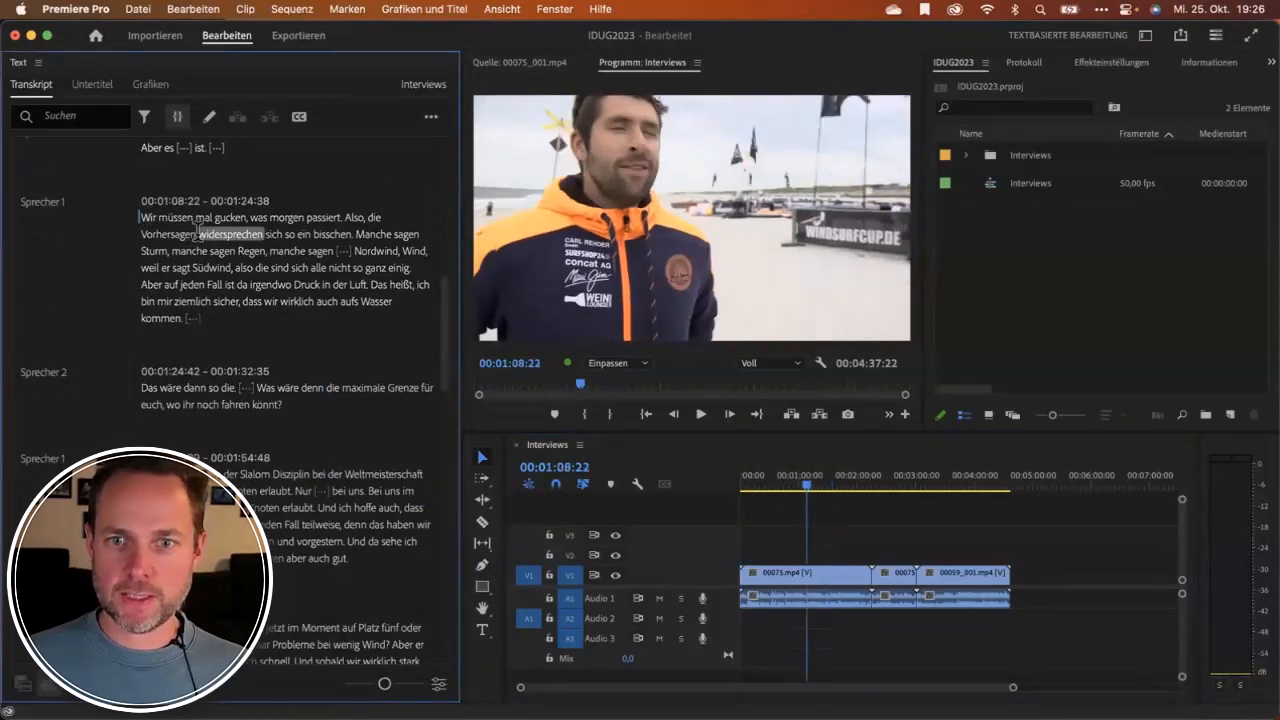
key(space)
scroll(222, 258, up, 5)
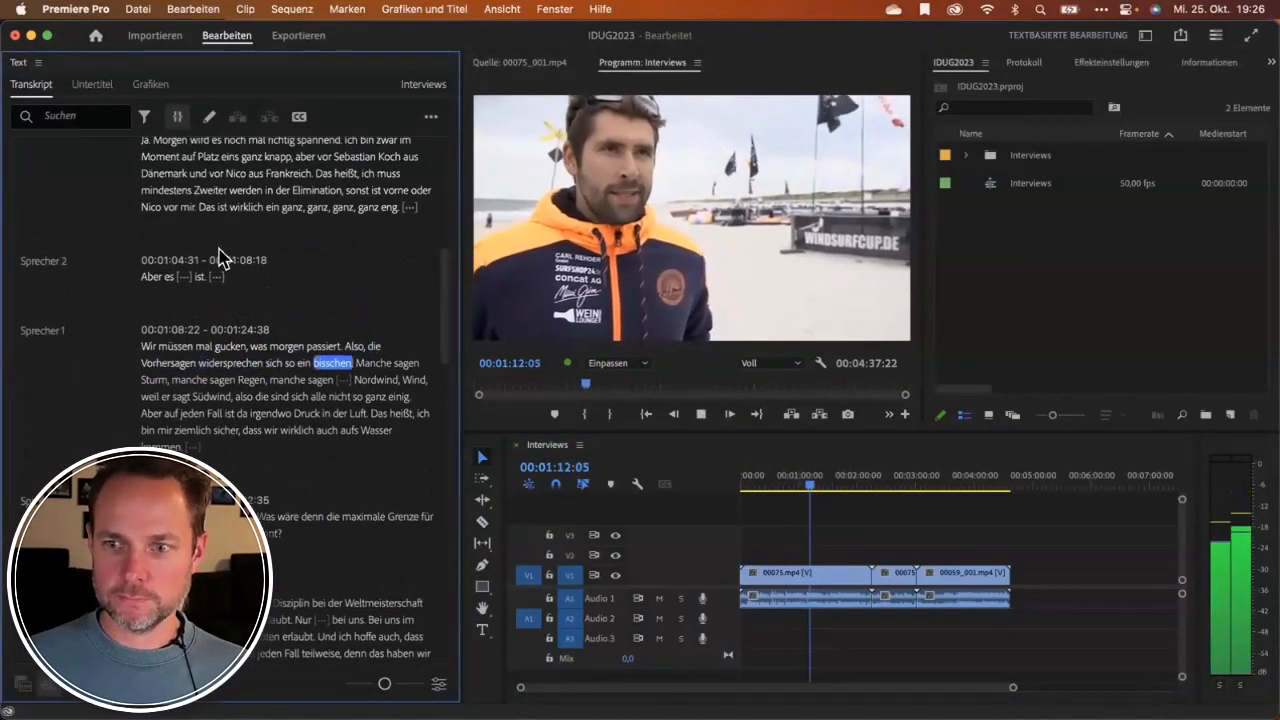
key(space)
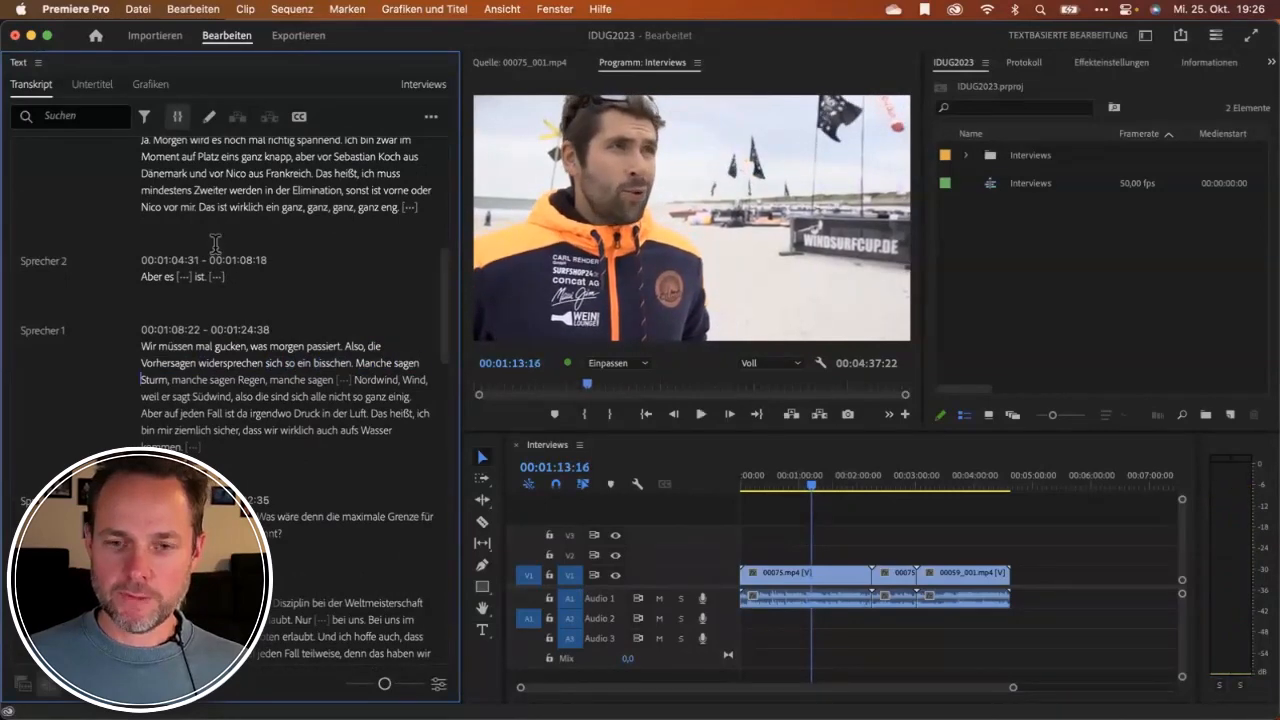
Play the sentence starting „Das heißt, ich bin mir ziemlich sicher“, delete it from the Interviews sequence using the transcript and play the cut.
scroll(168, 330, down, 3)
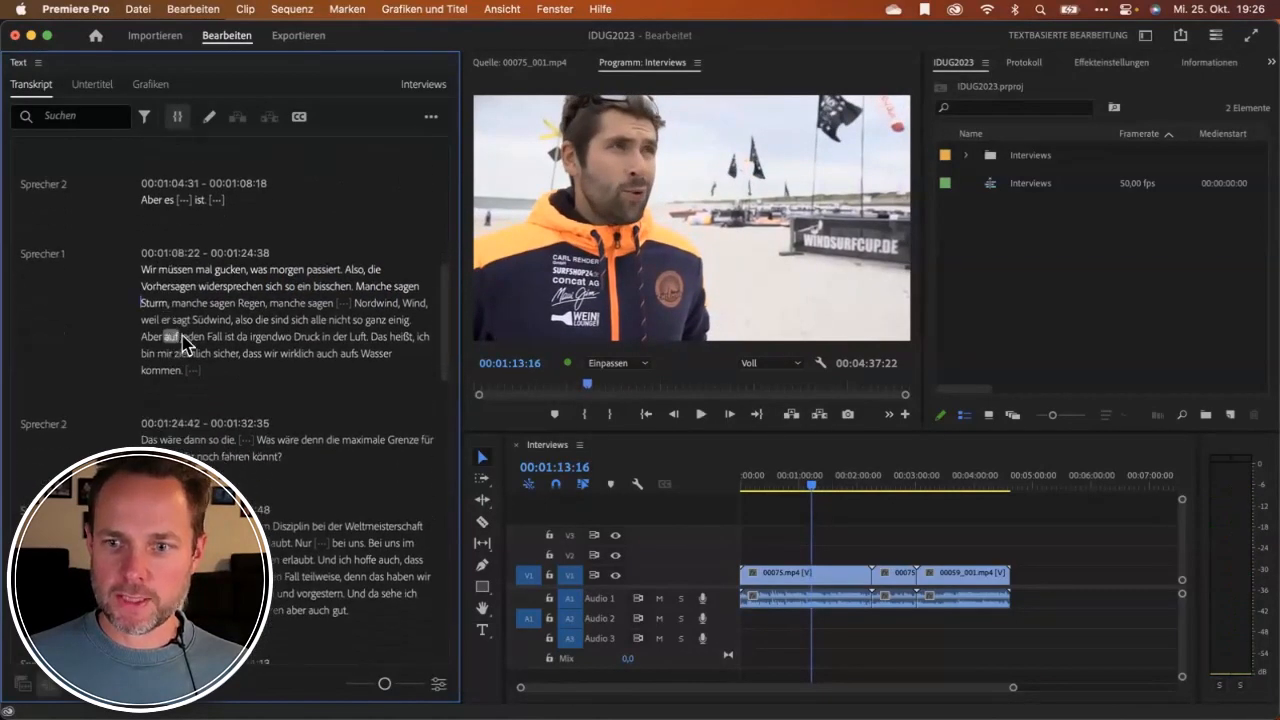
click(376, 338)
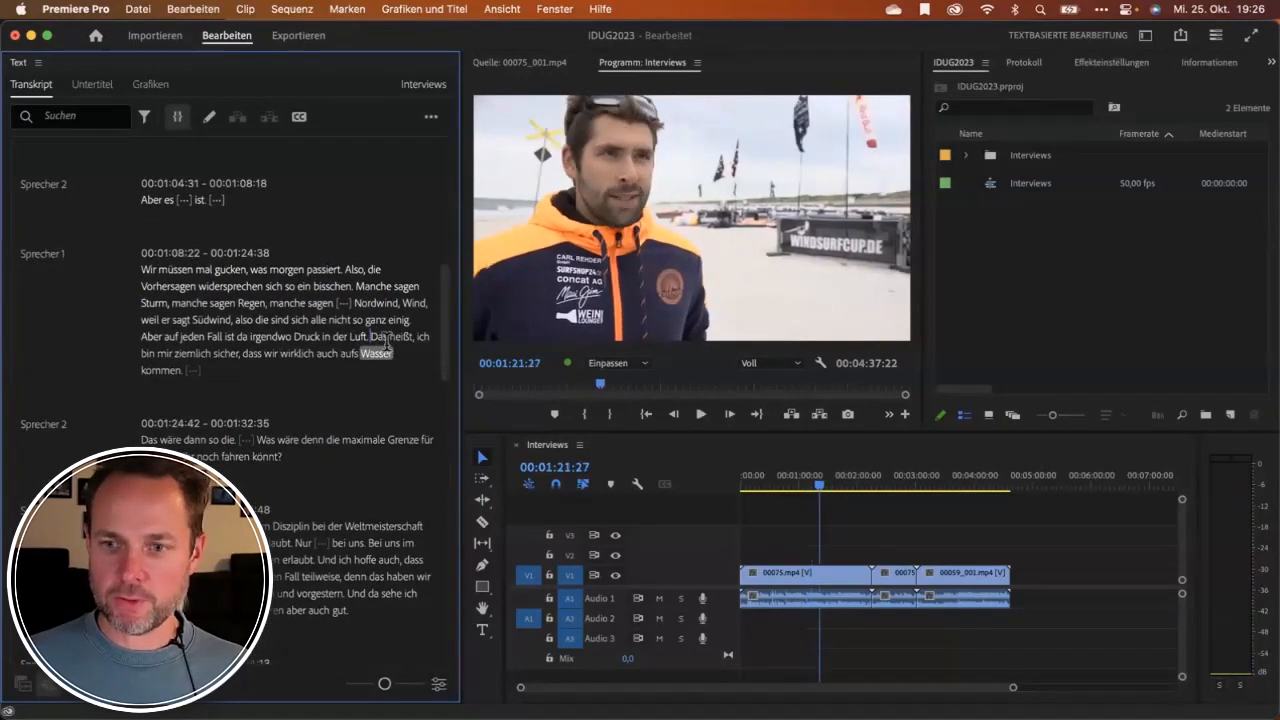
key(space)
scroll(386, 342, up, 3)
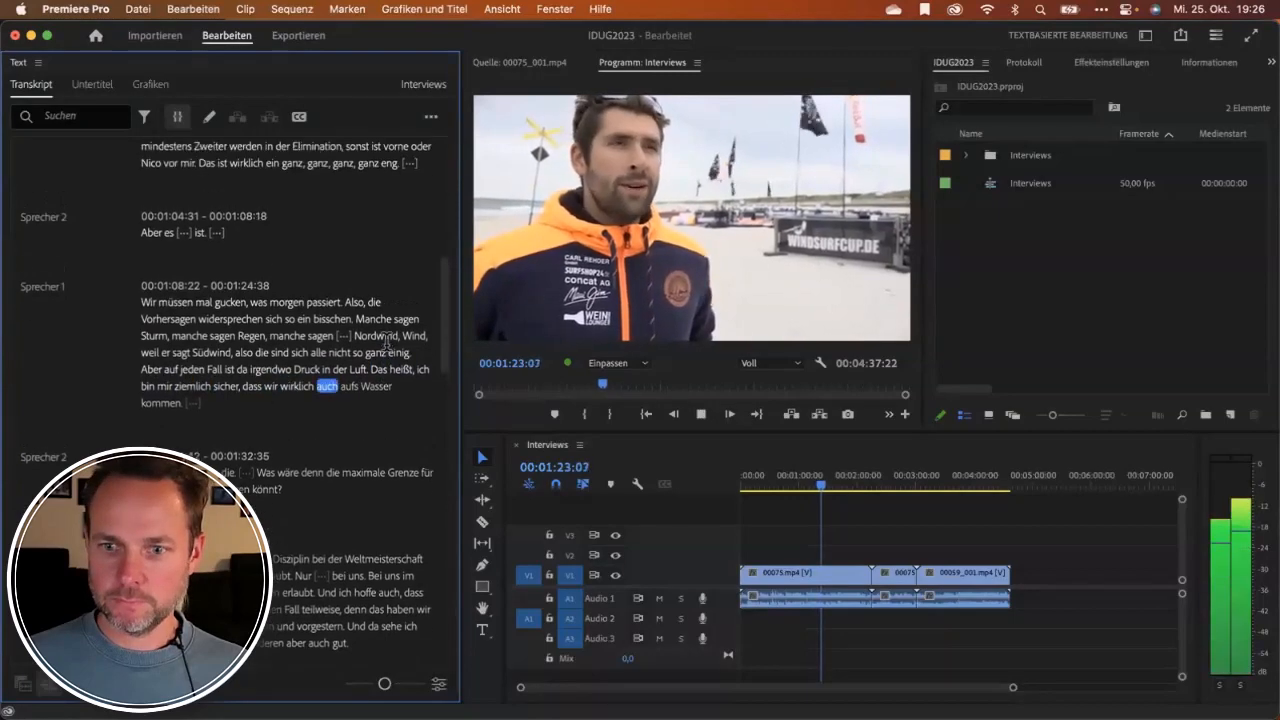
key(space)
drag(376, 413, 378, 433)
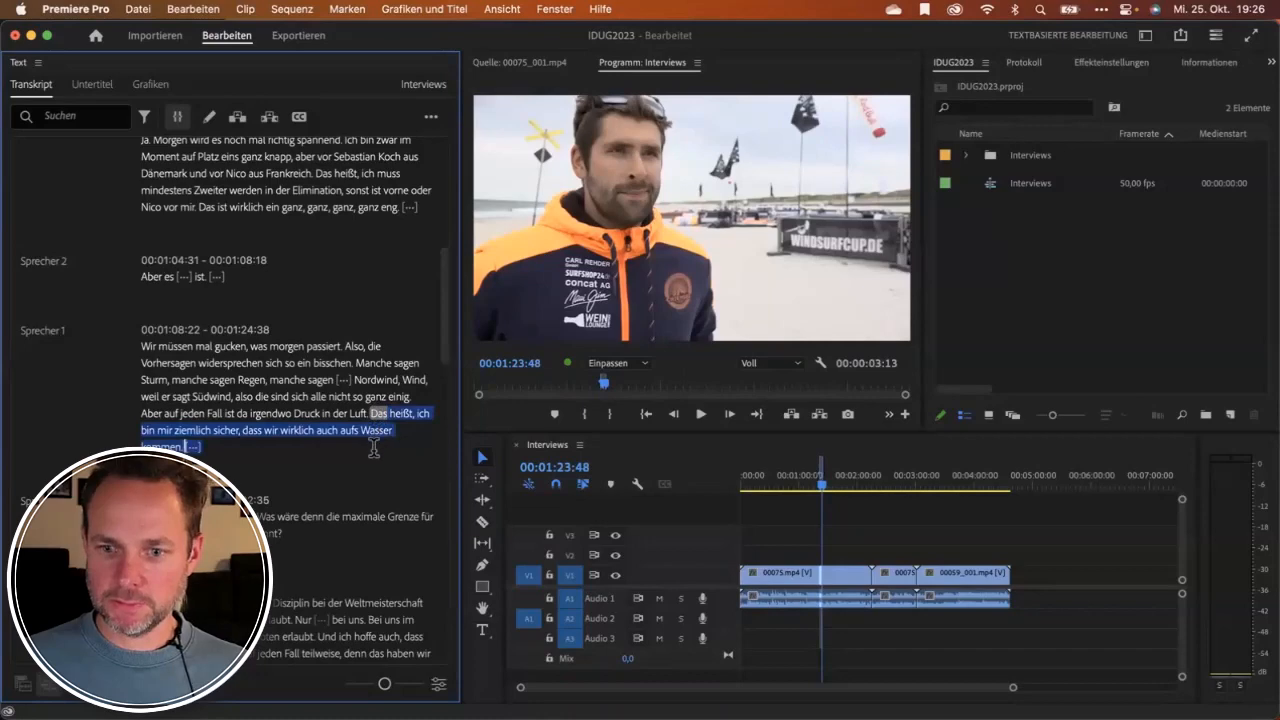
key(BackSpace)
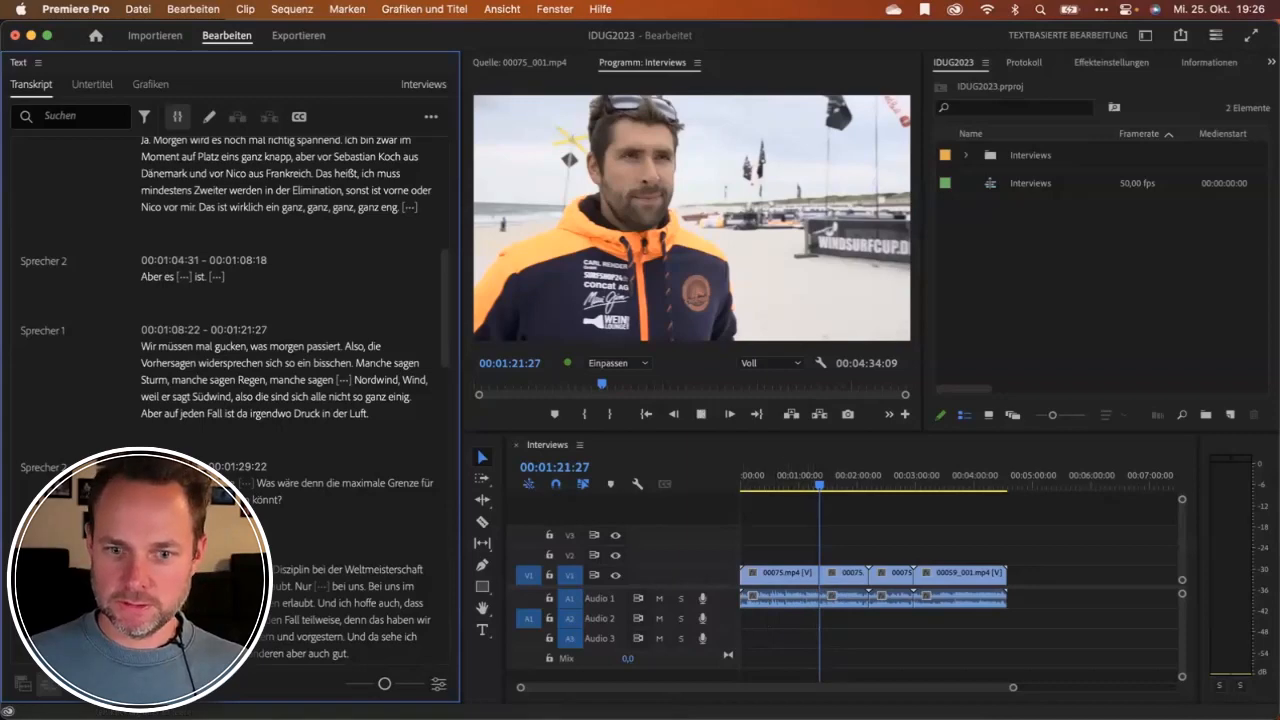
key(space)
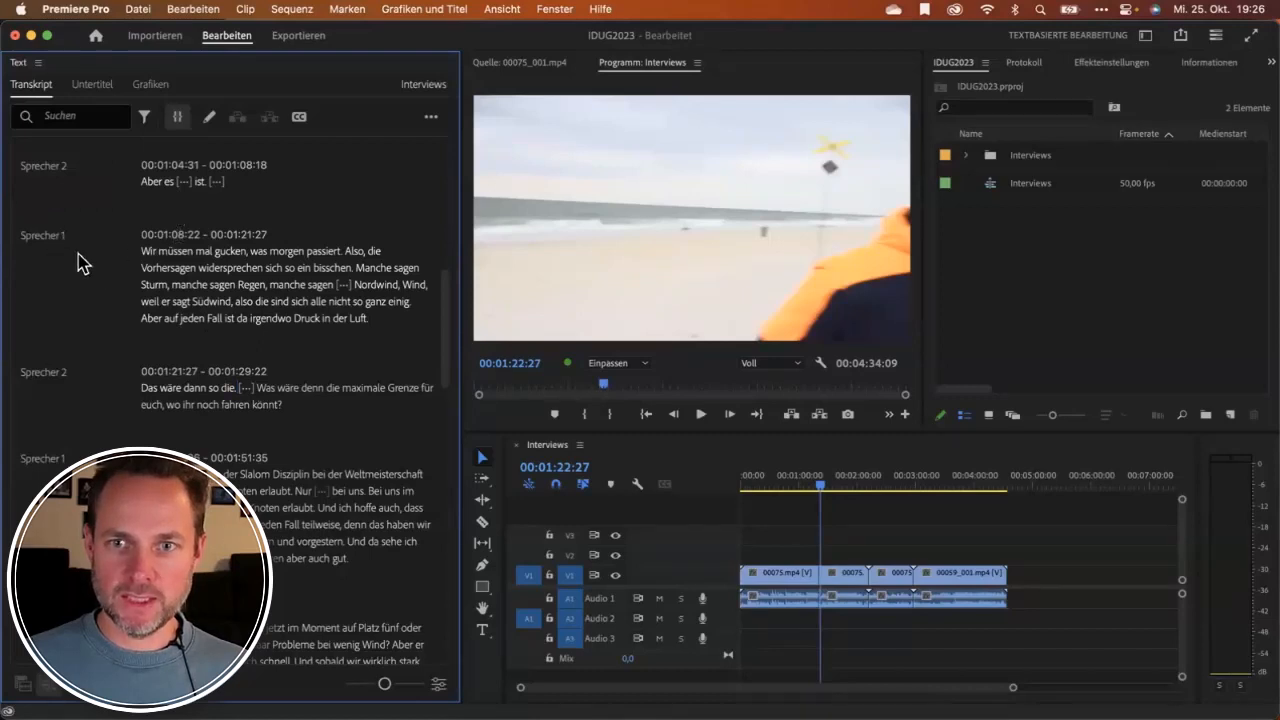
click(430, 117)
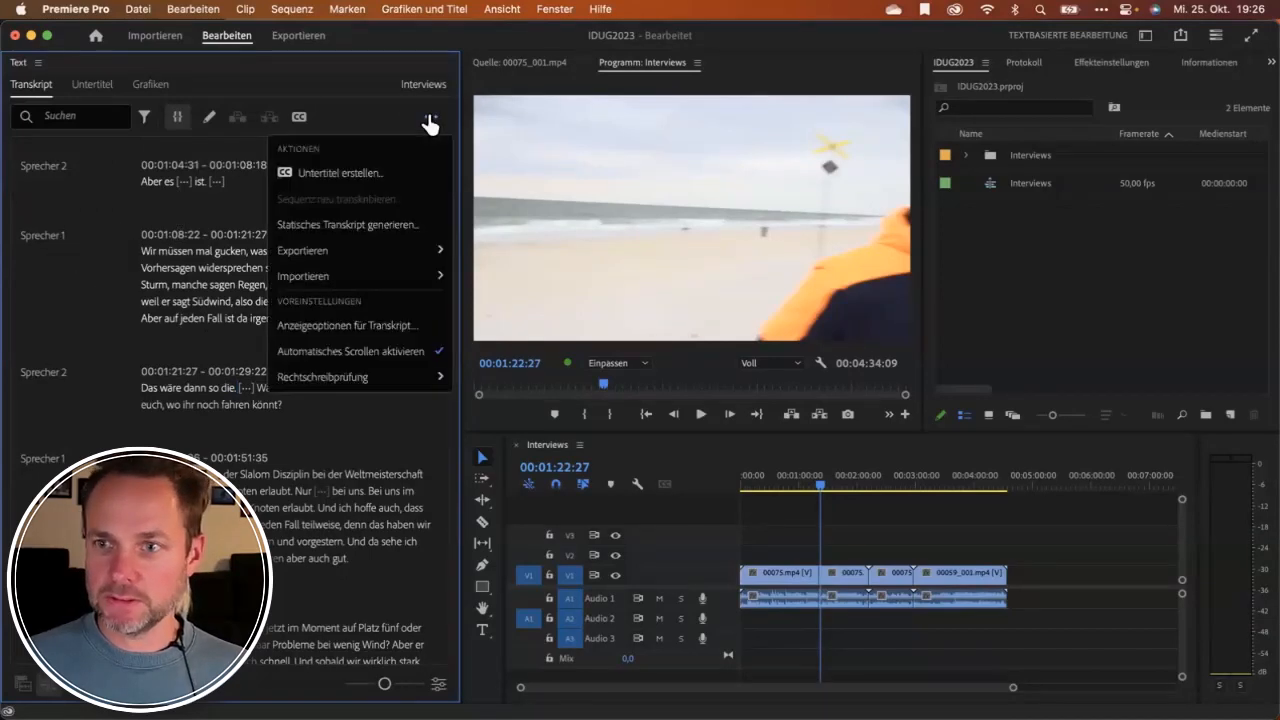
click(431, 117)
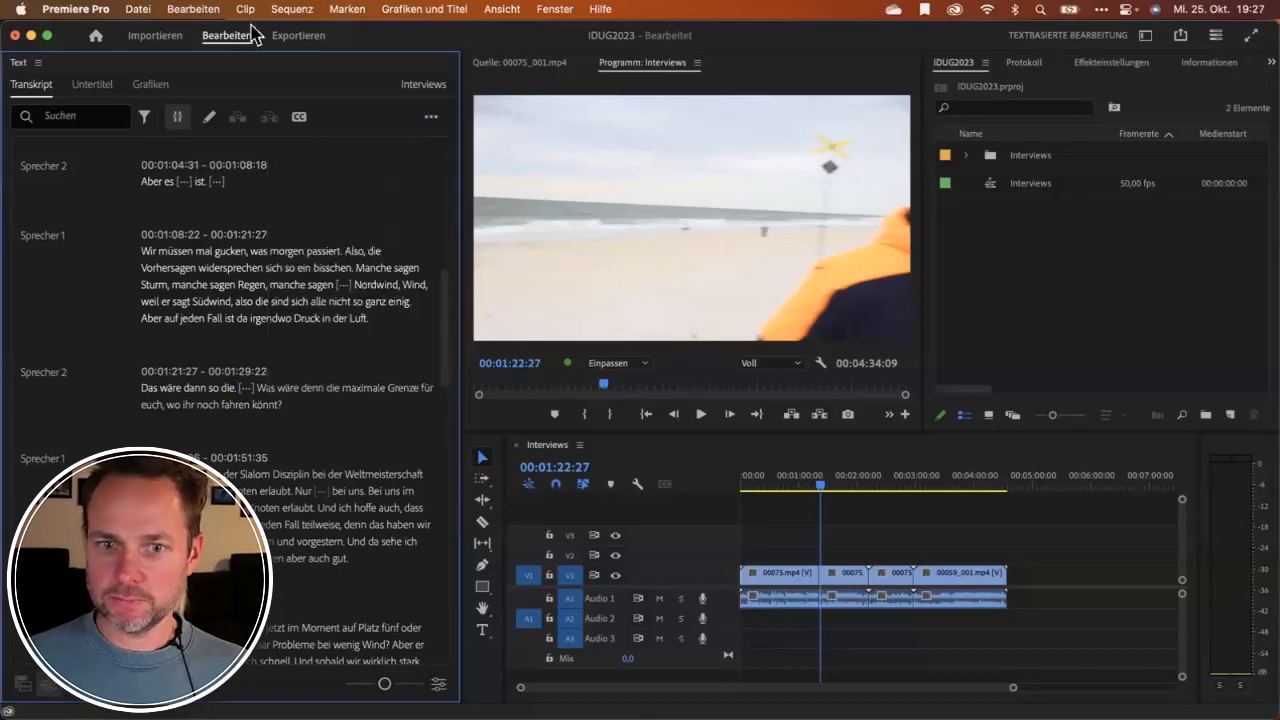
scroll(126, 311, up, 10)
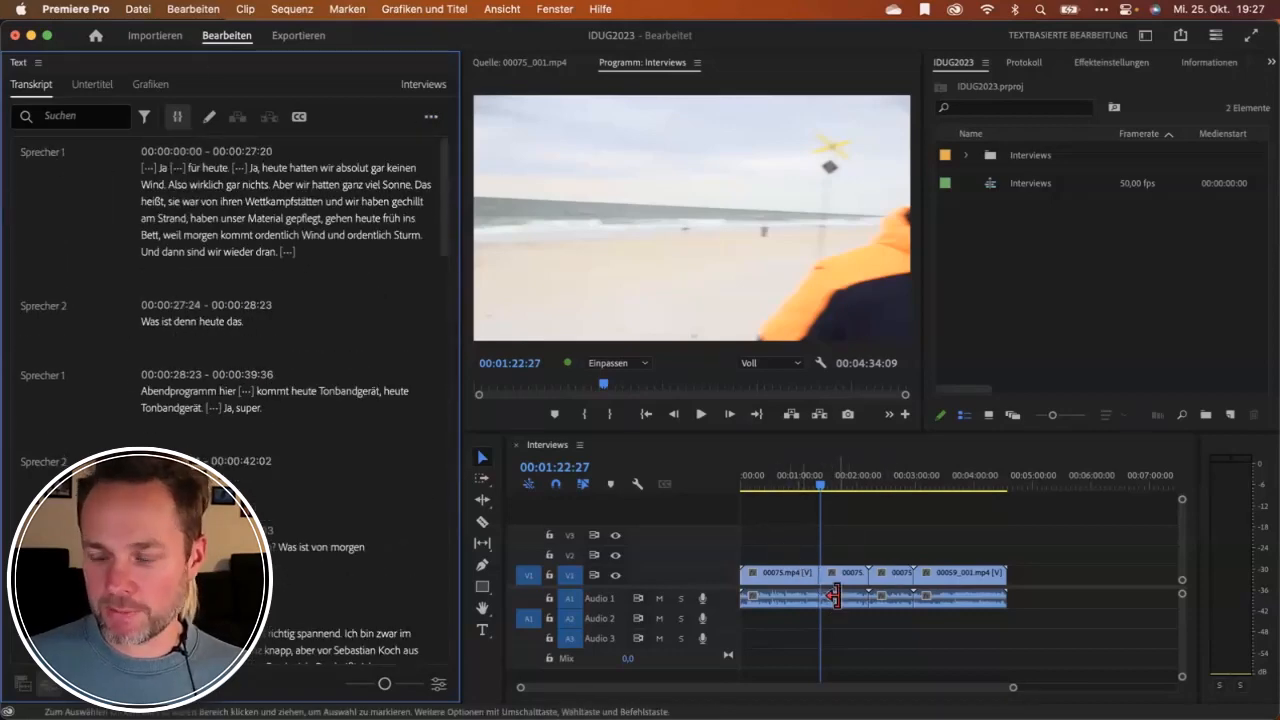
Expand the Interviews bin, load 00075.mp4 into the source monitor and move to the word „für“ in its transcript.
click(966, 156)
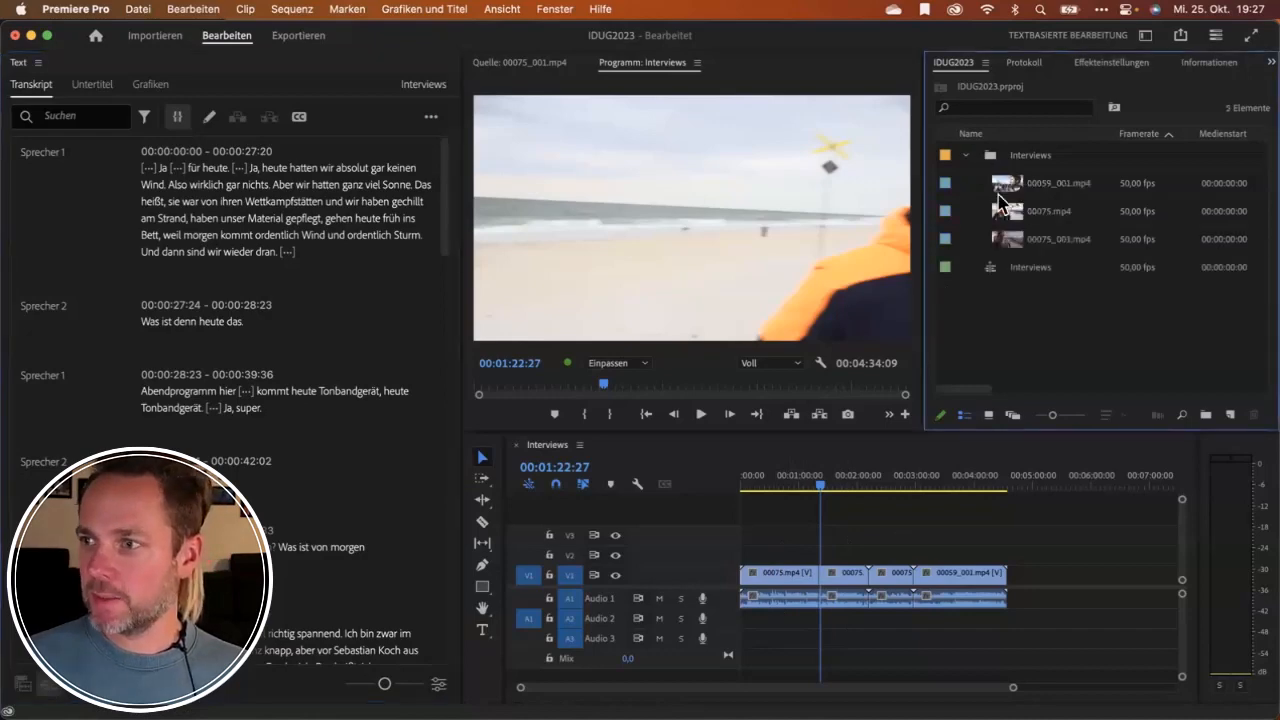
double_click(1006, 214)
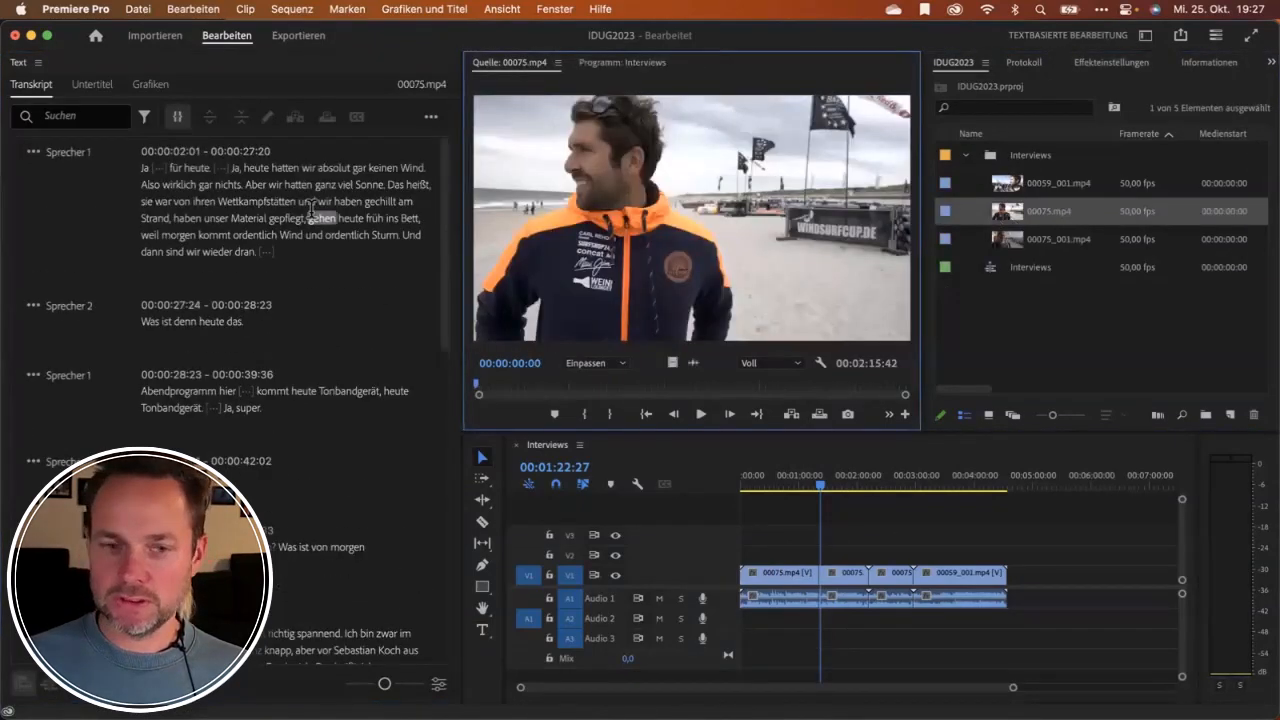
click(172, 167)
key(space)
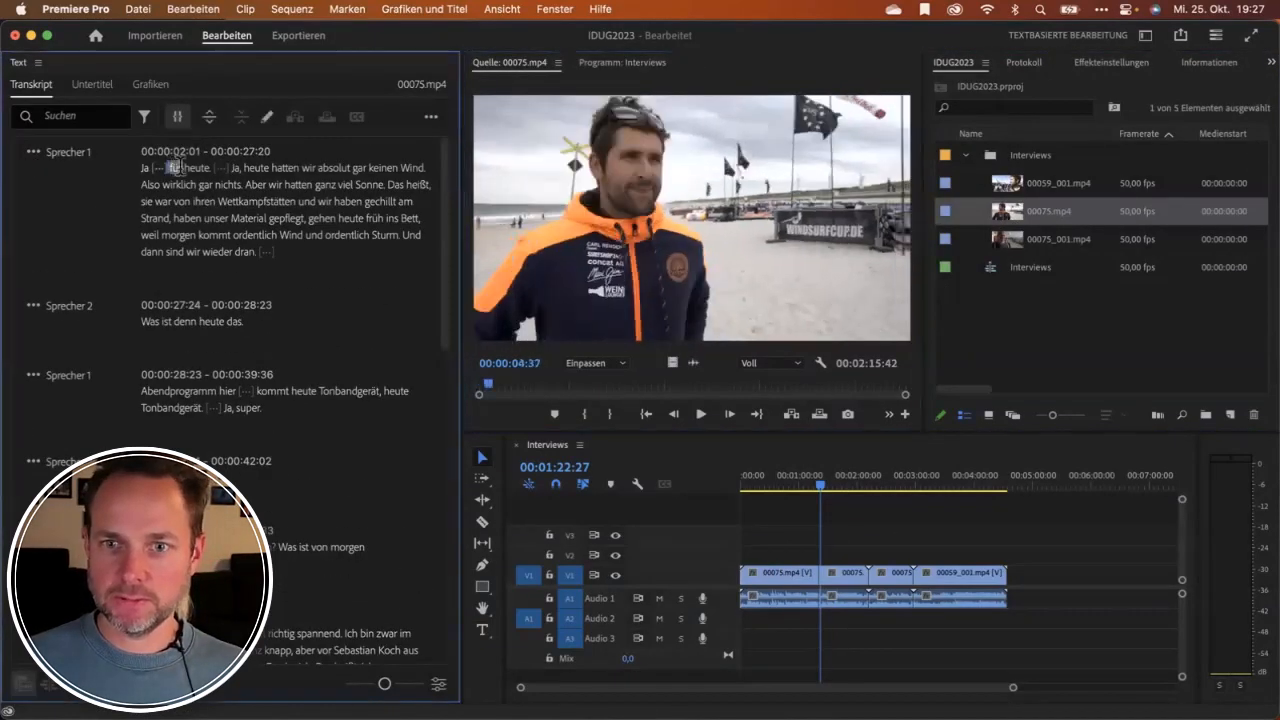
Play short parts of 00075.mp4 in the source monitor, including the Sprecher 1 passage starting „Ja. Morgen wird es noch mal richtig spannend“.
double_click(1011, 211)
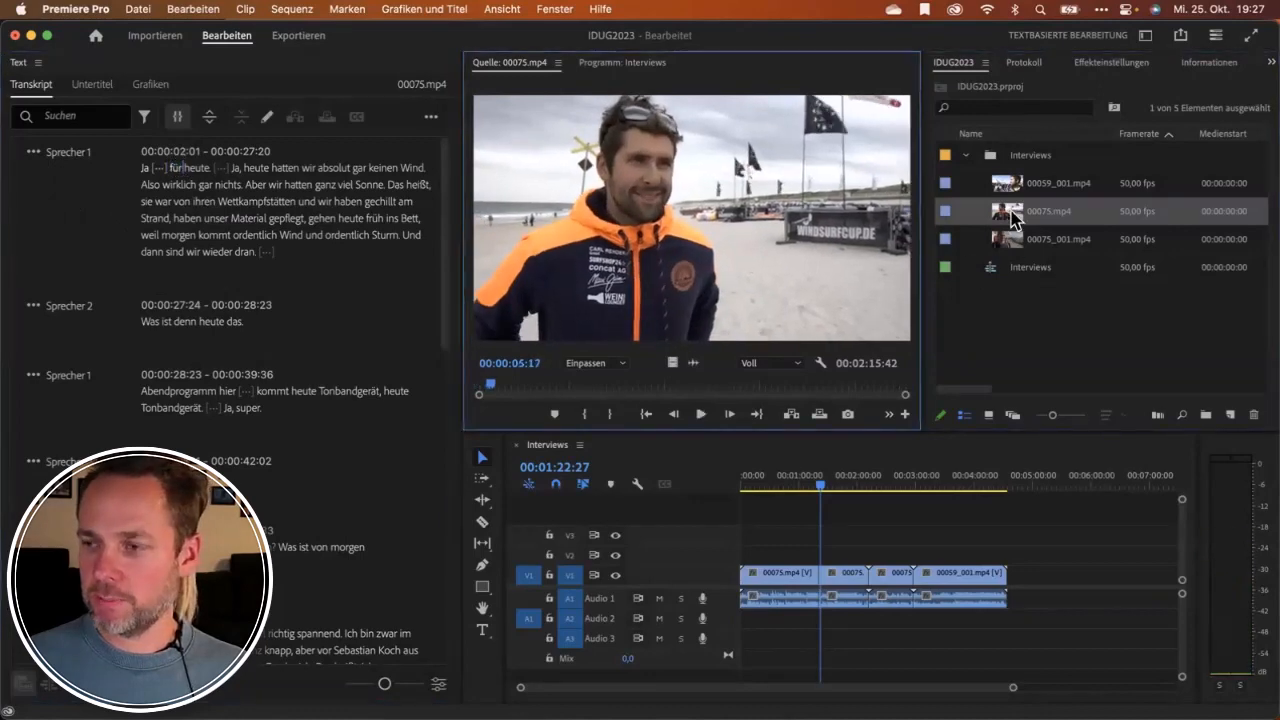
key(space)
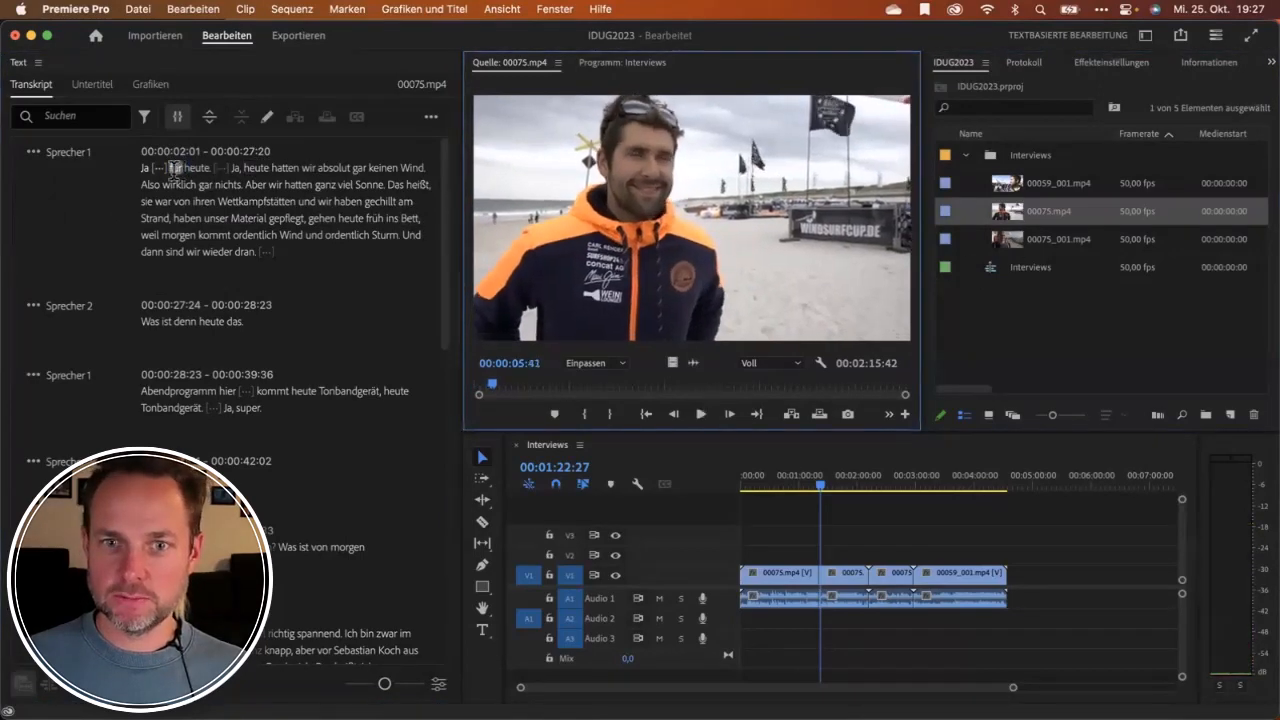
key(space)
scroll(170, 420, down, 3)
scroll(170, 425, down, 3)
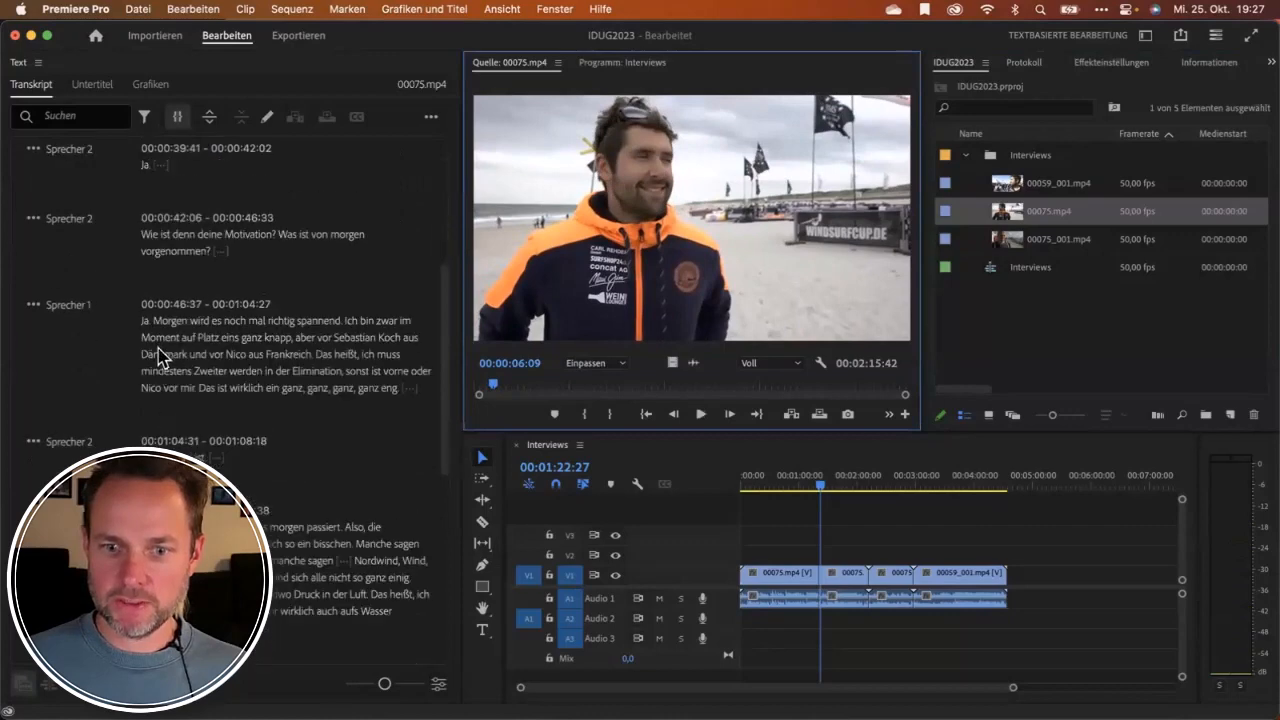
click(160, 337)
key(space)
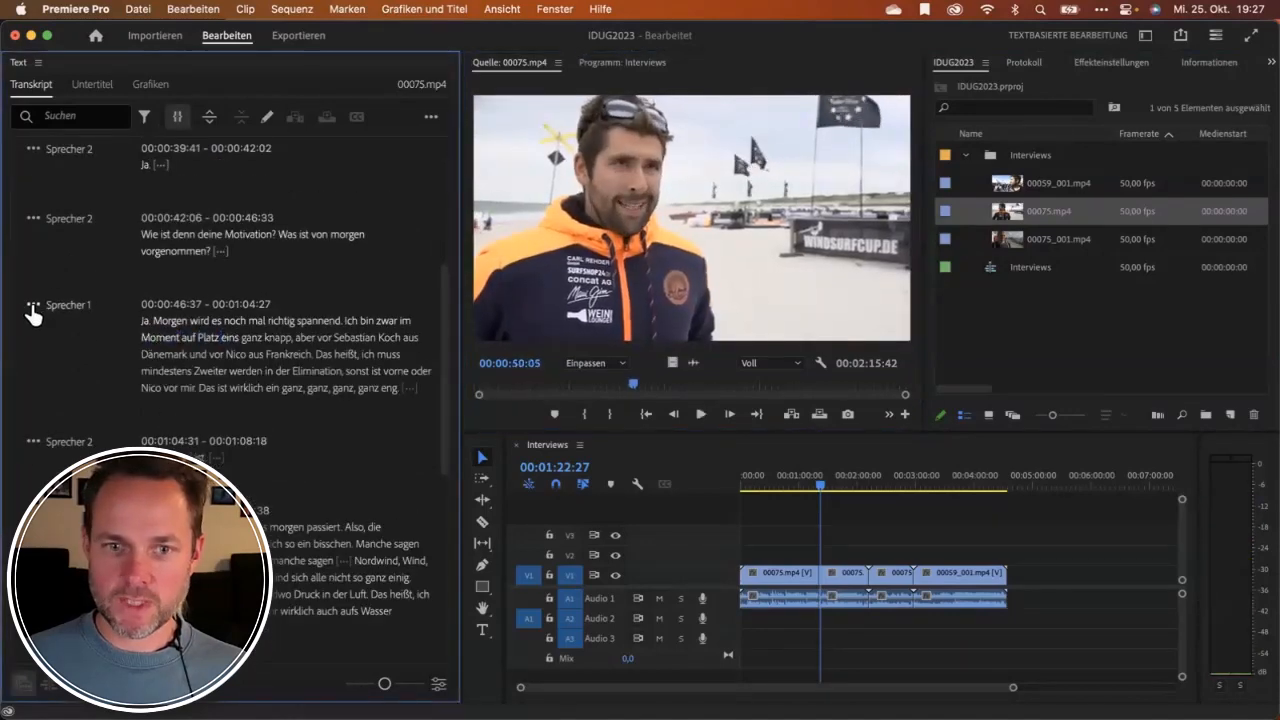
scroll(45, 358, up, 1)
key(space)
Rename Sprecher 1 to the interviewee's first name and Sprecher 2 to Moderator in the transcript of 00075.mp4.
click(41, 351)
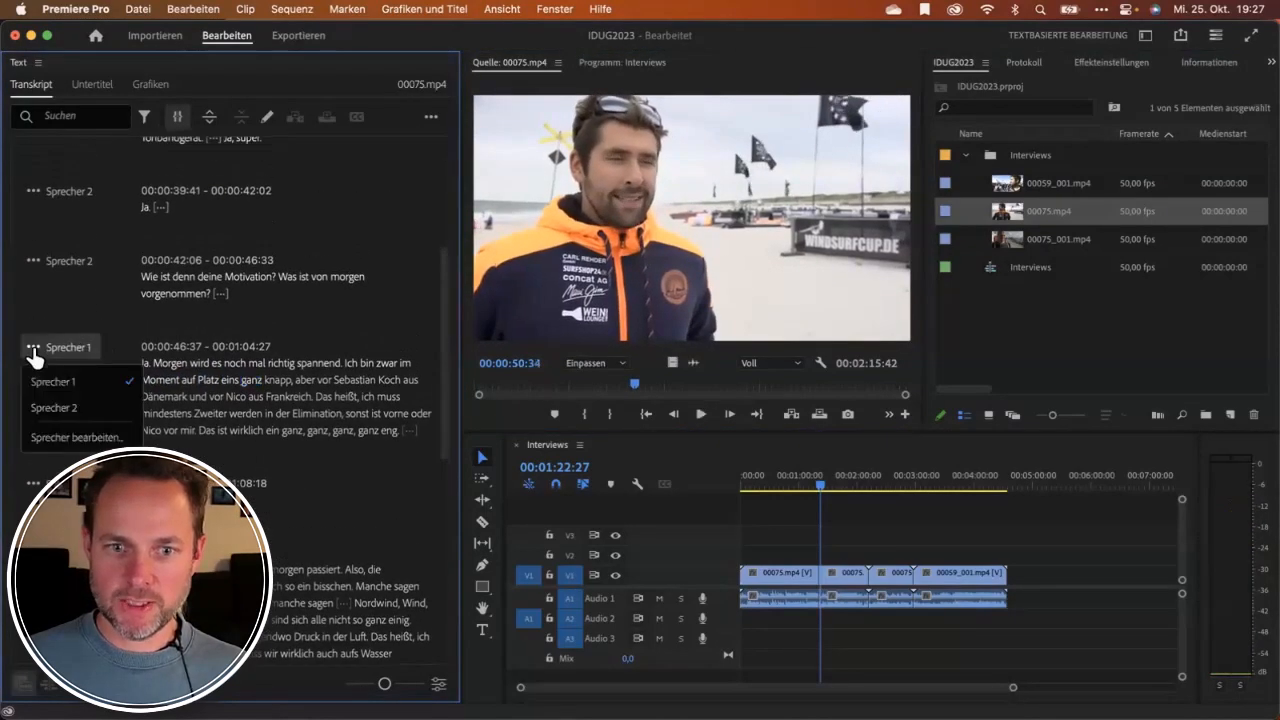
click(82, 438)
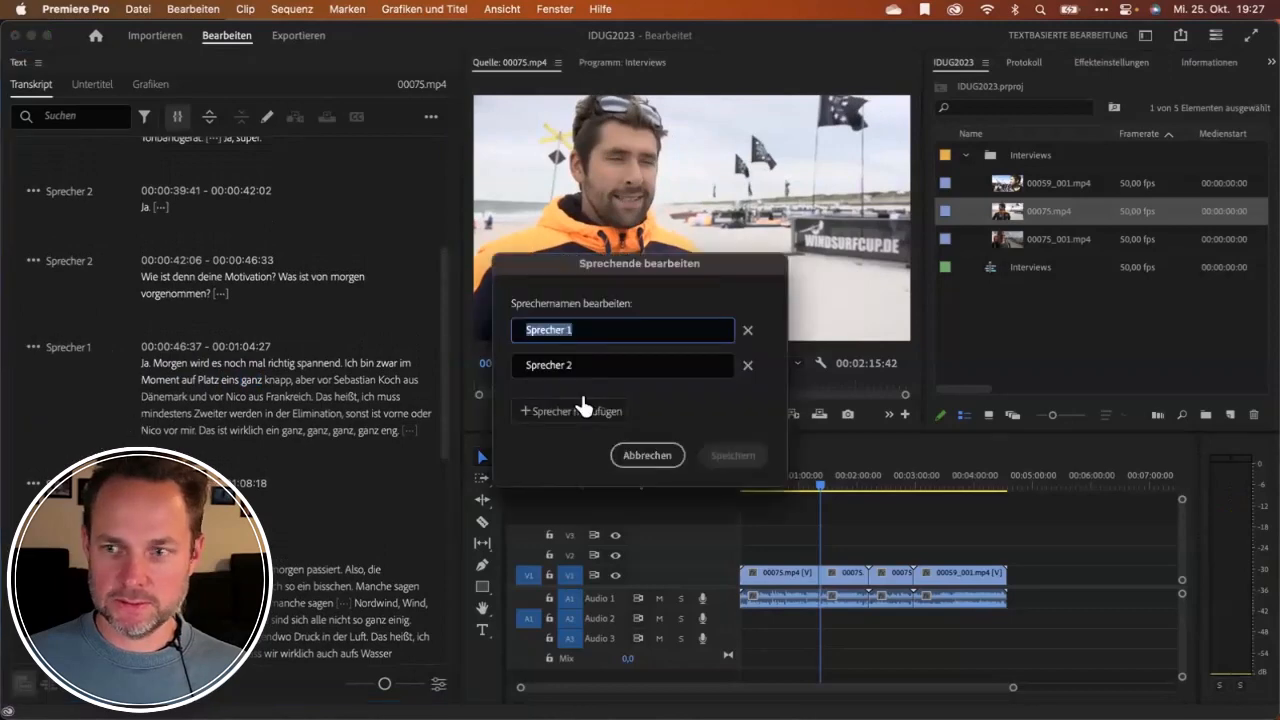
text(Vincent)
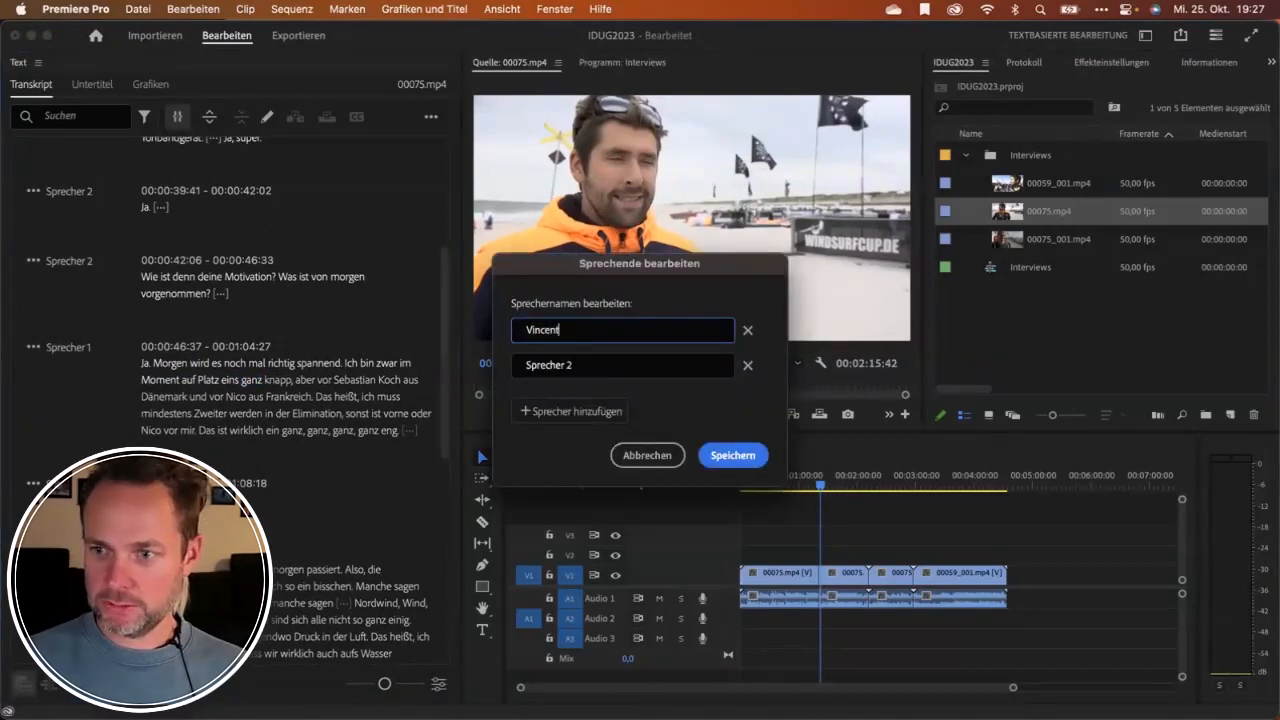
key(Tab)
text(Mode)
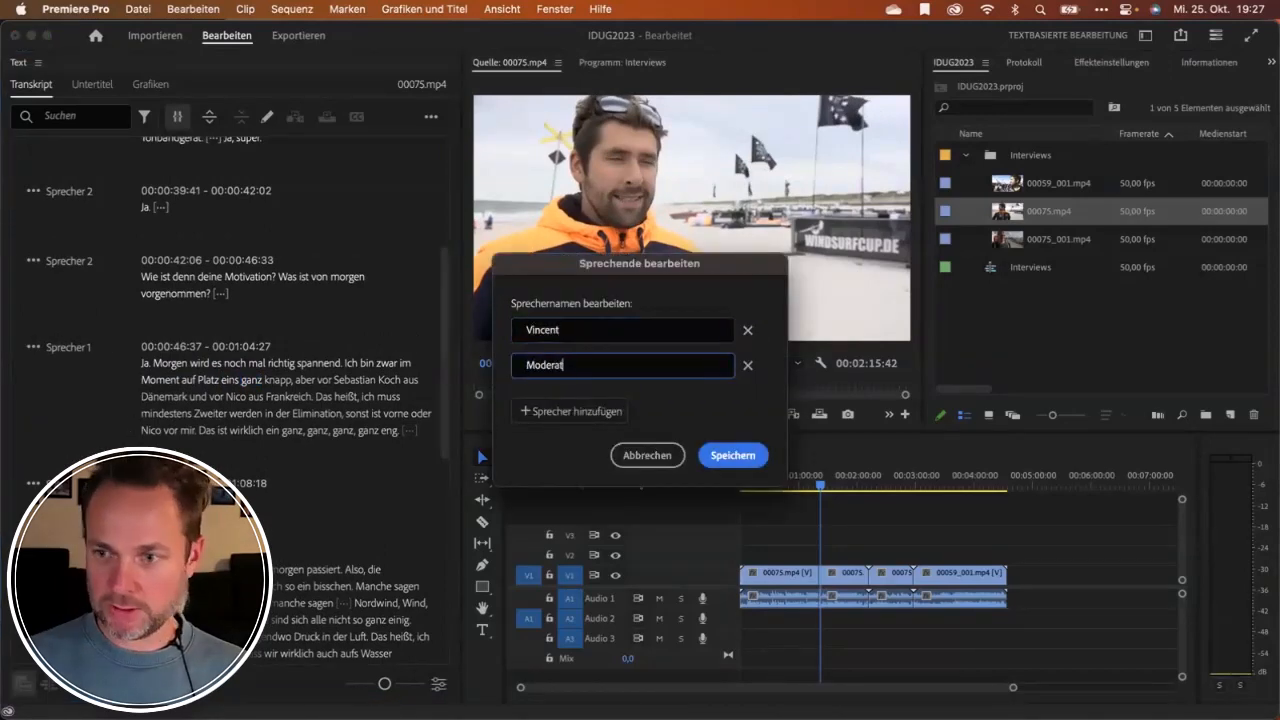
text(rator)
click(735, 457)
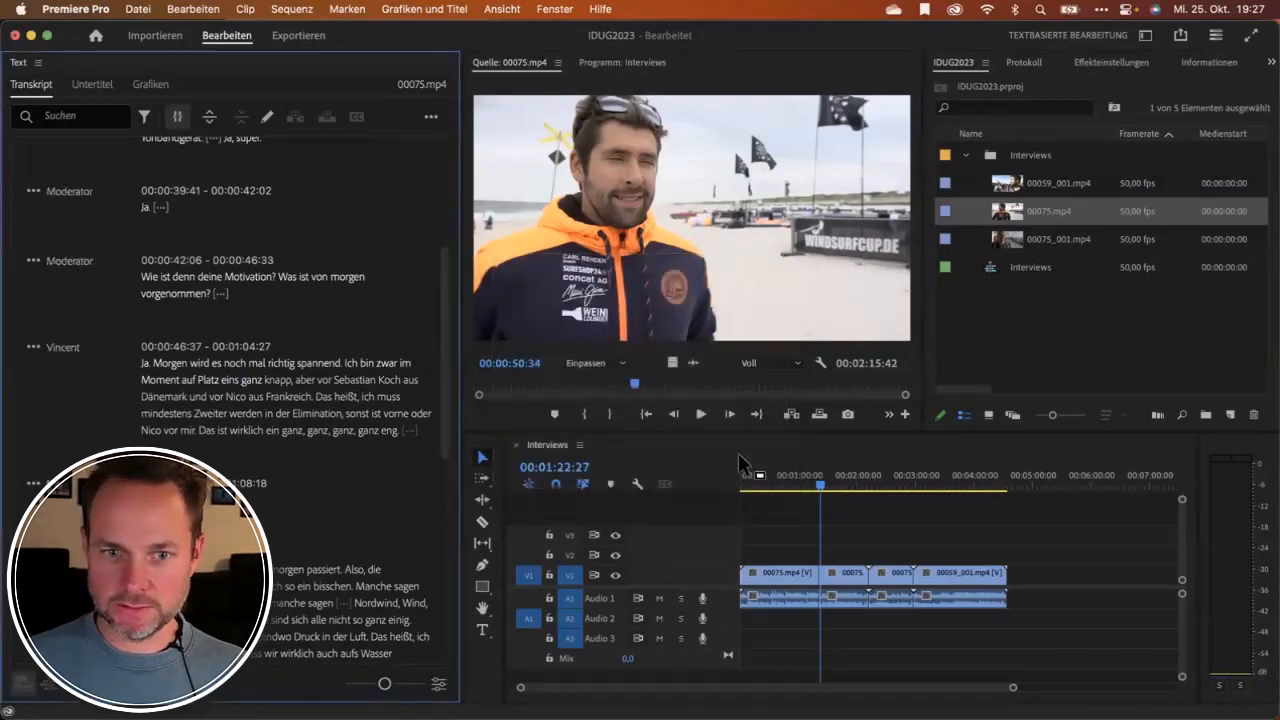
Bring up the transcript of the Interviews sequence and search it for the French competitor's first name, spelled with „c“.
click(814, 500)
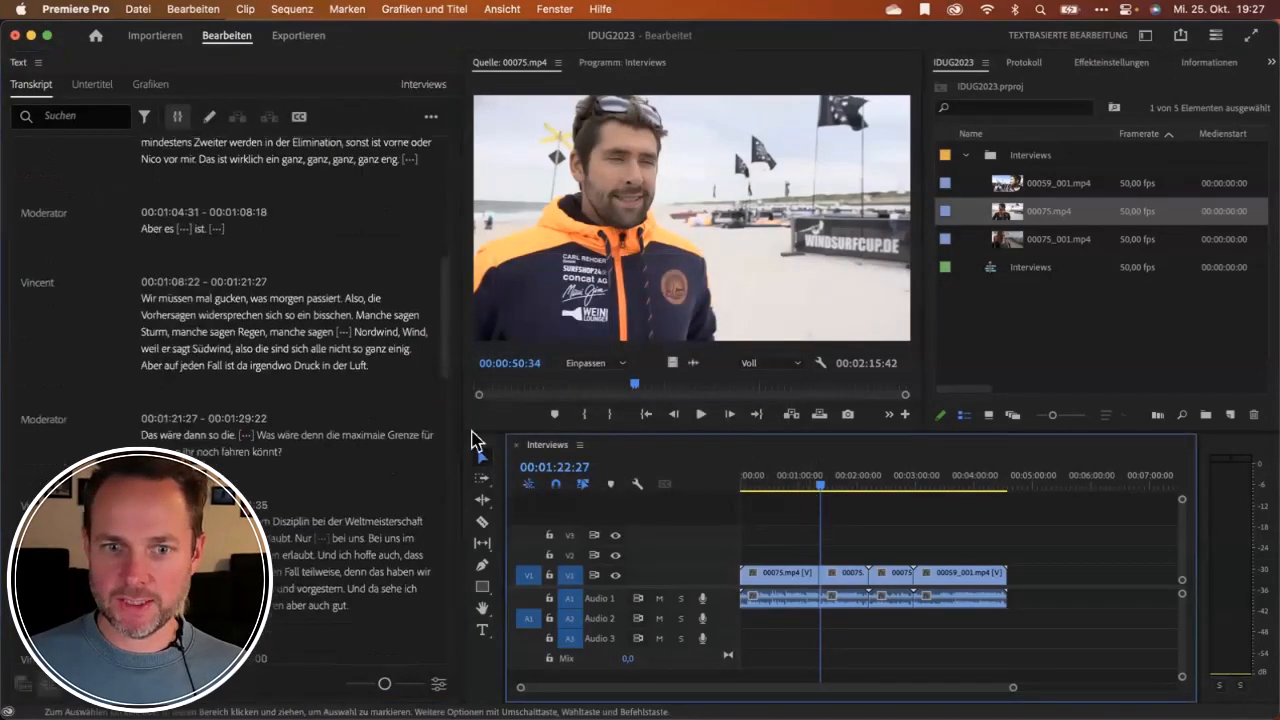
scroll(160, 400, down, 5)
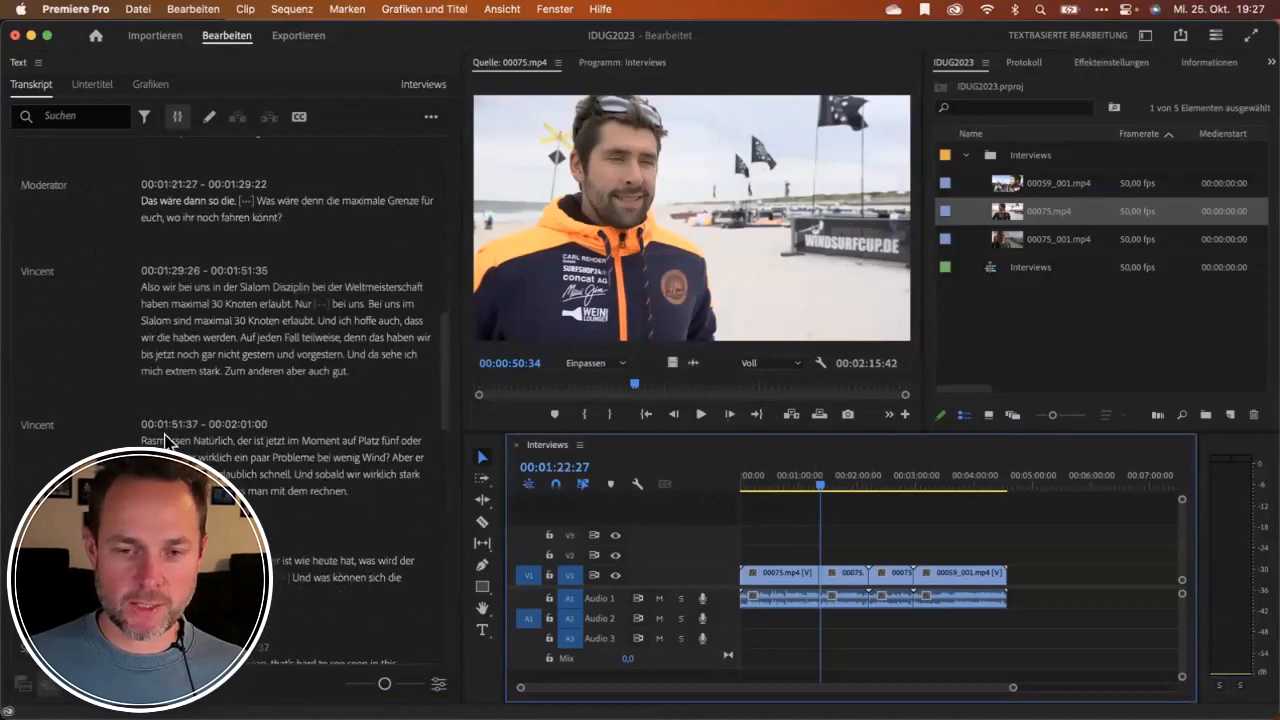
scroll(165, 440, down, 2)
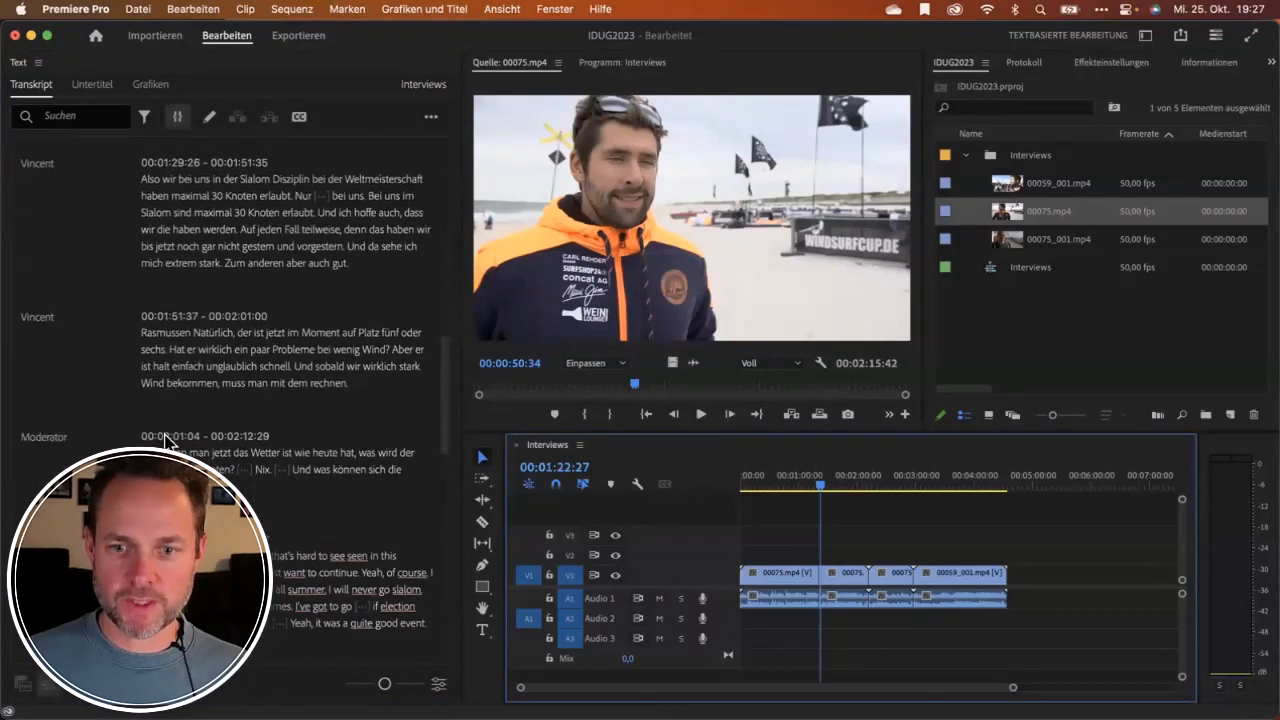
click(86, 116)
text(Niko)
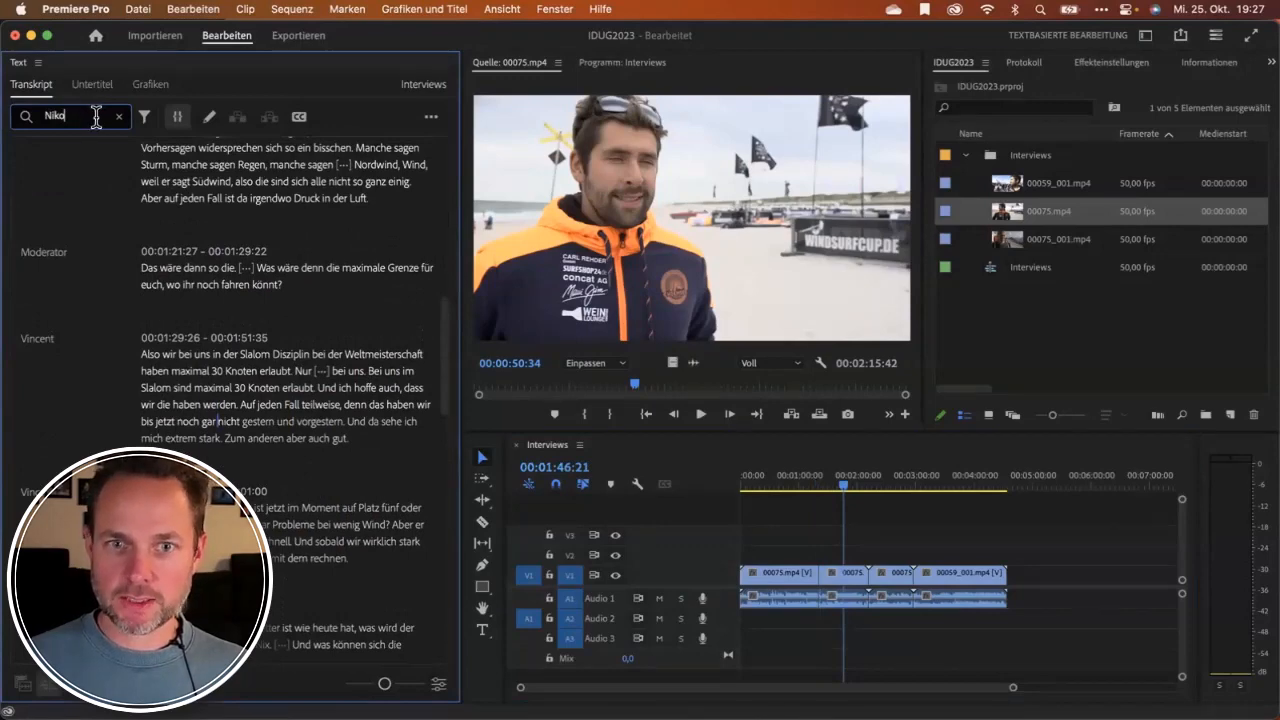
key(BackSpace)
key(BackSpace)
text(co)
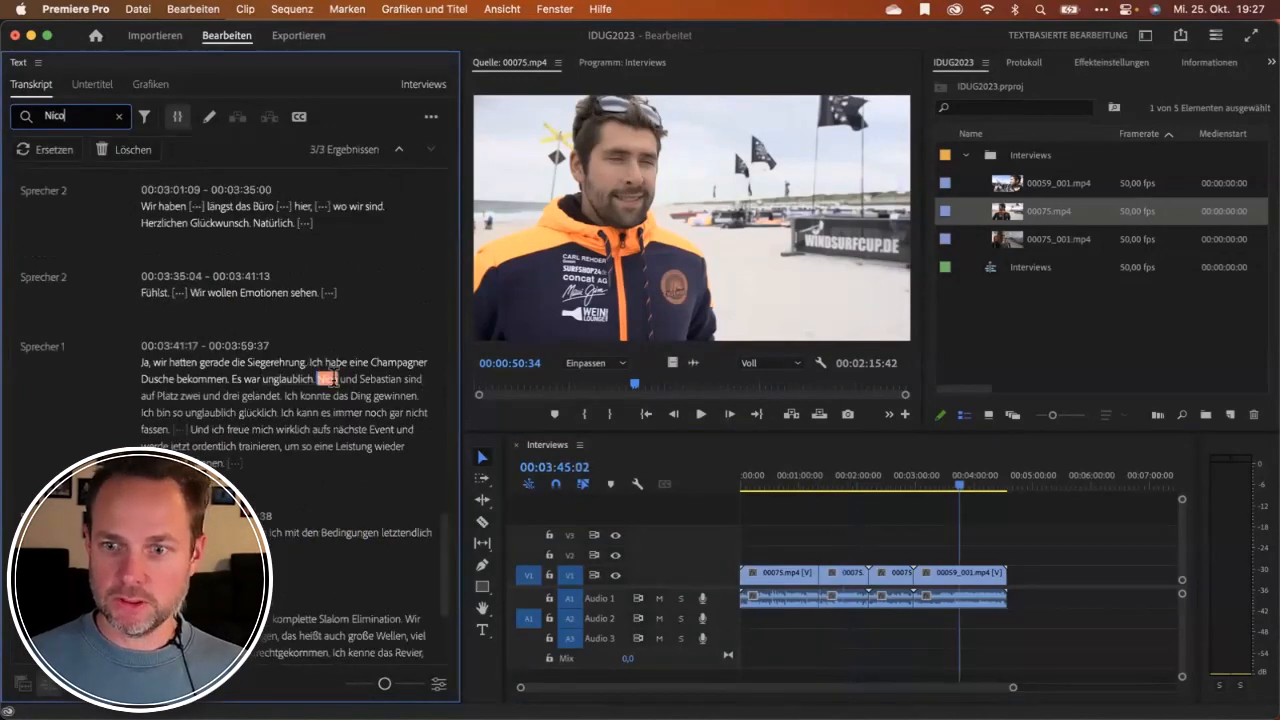
Play the Interviews sequence briefly from the found name in the Sprecher 1 passage about the Siegerehrung.
click(327, 376)
key(space)
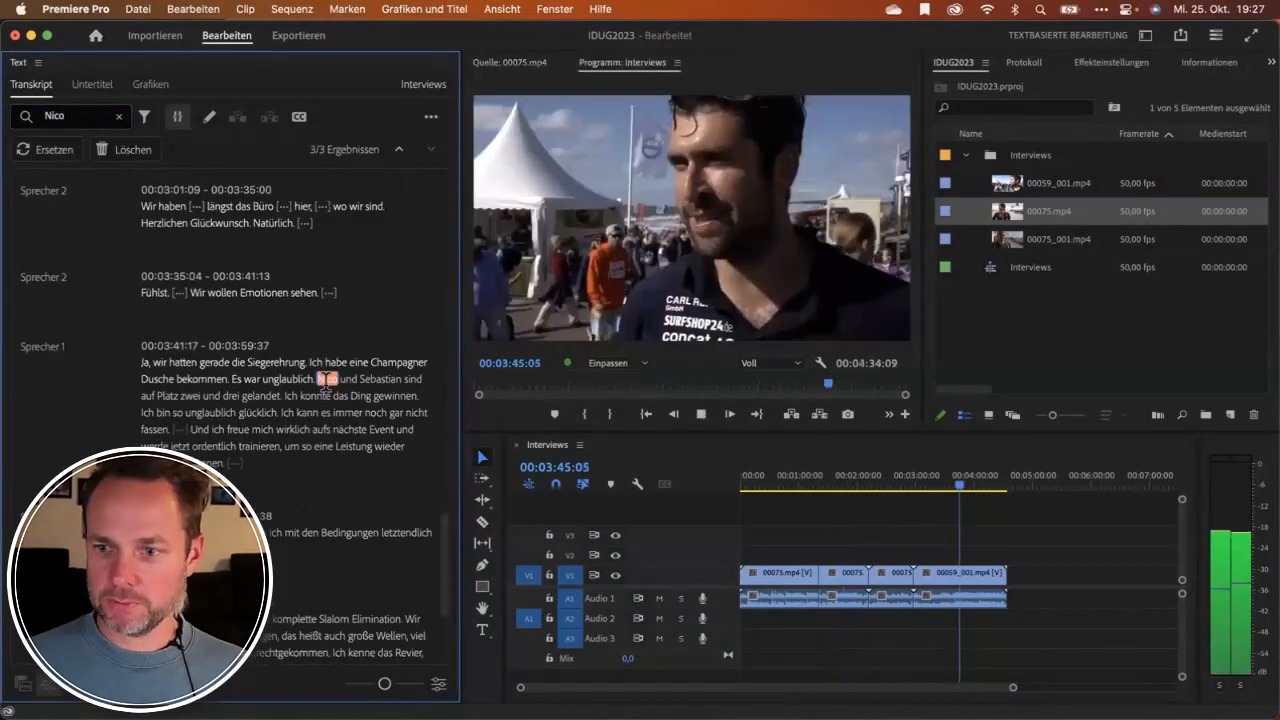
key(space)
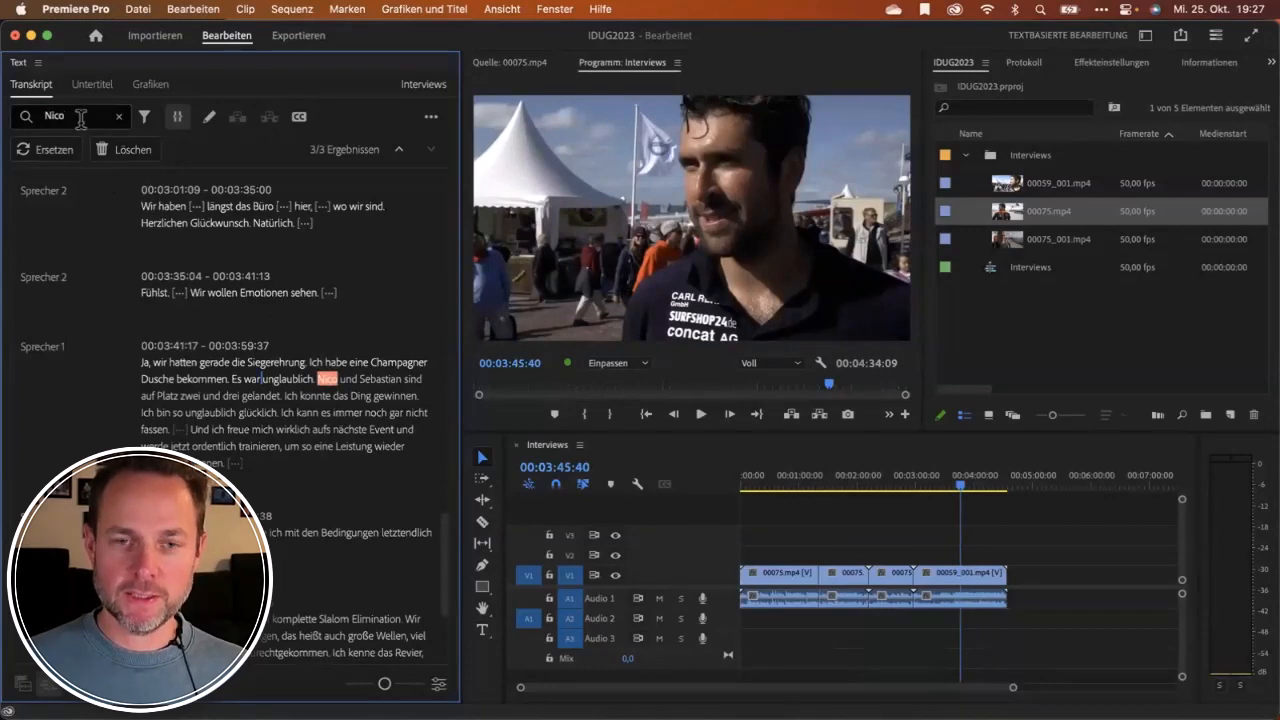
Replace all occurrences of the searched first name in the Interviews transcript with its spelling using „k“.
click(60, 152)
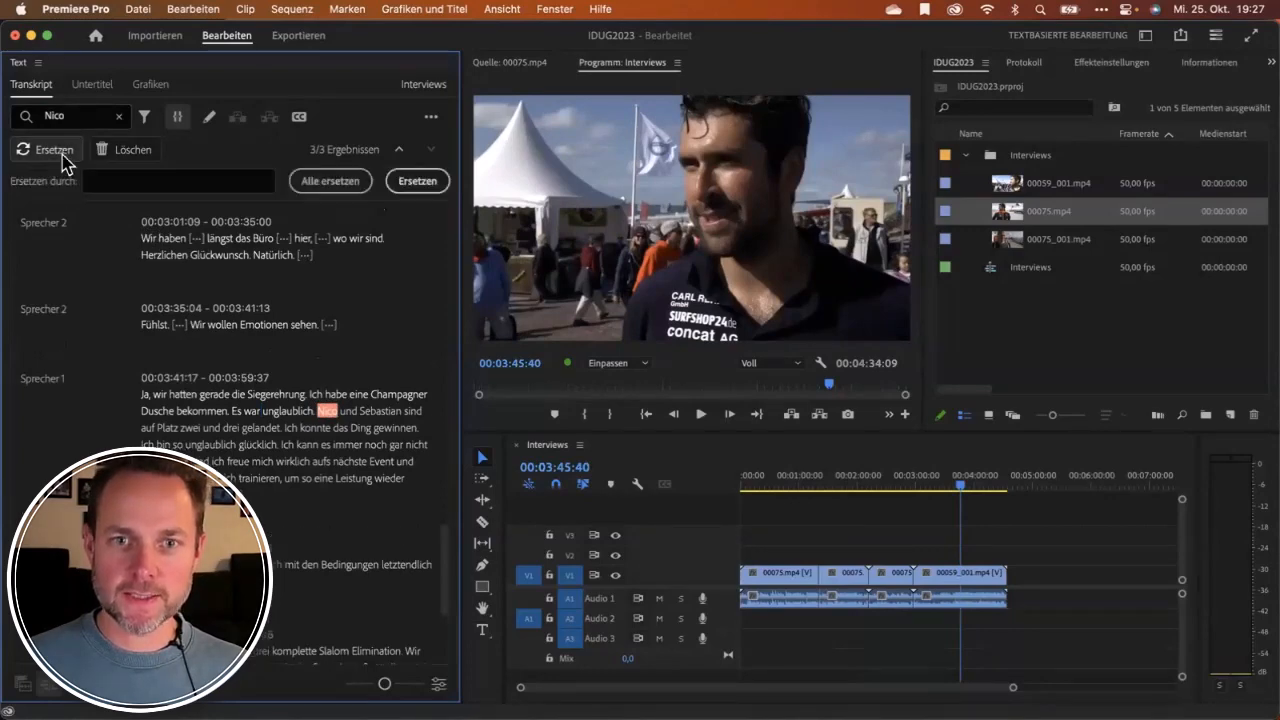
click(108, 177)
text(Niko)
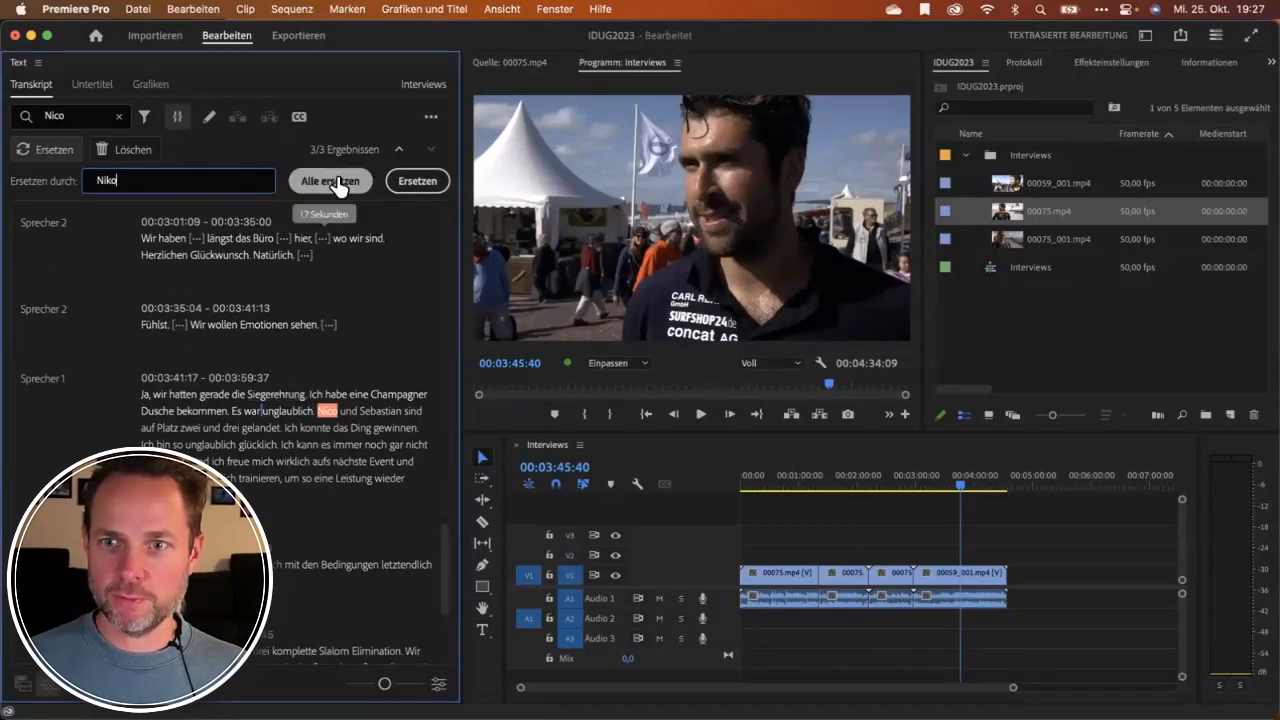
click(399, 150)
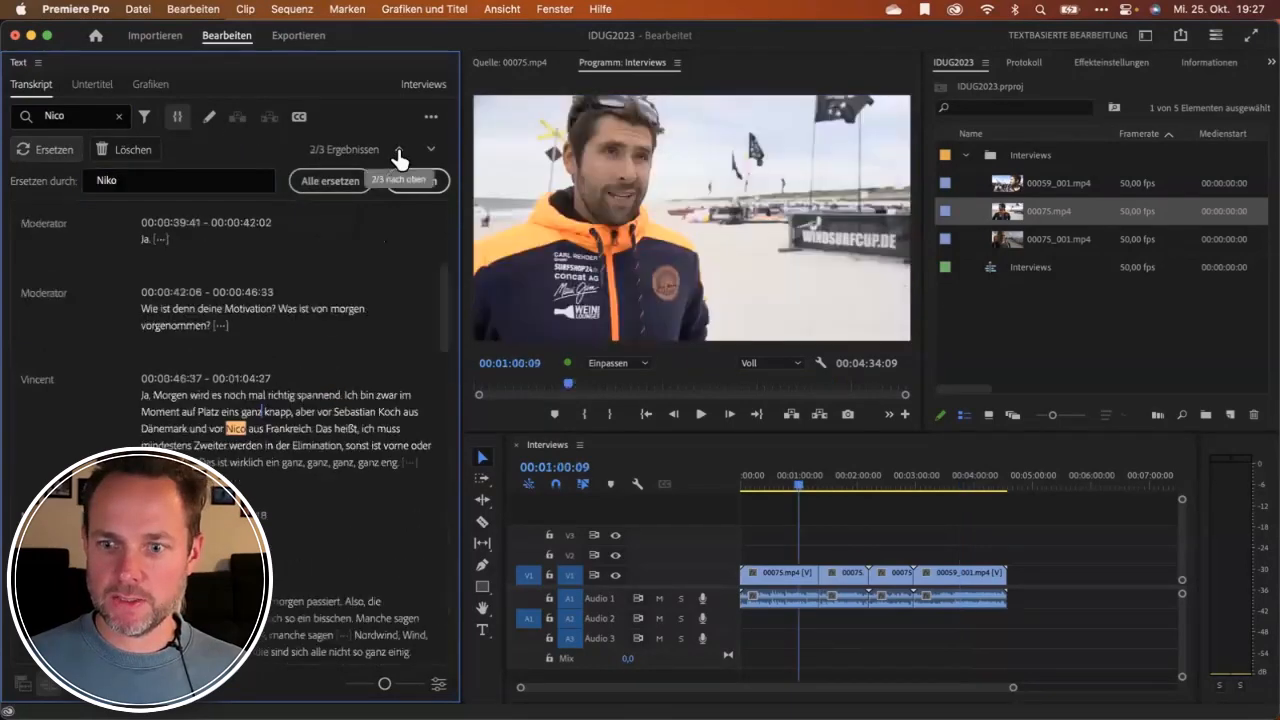
click(337, 188)
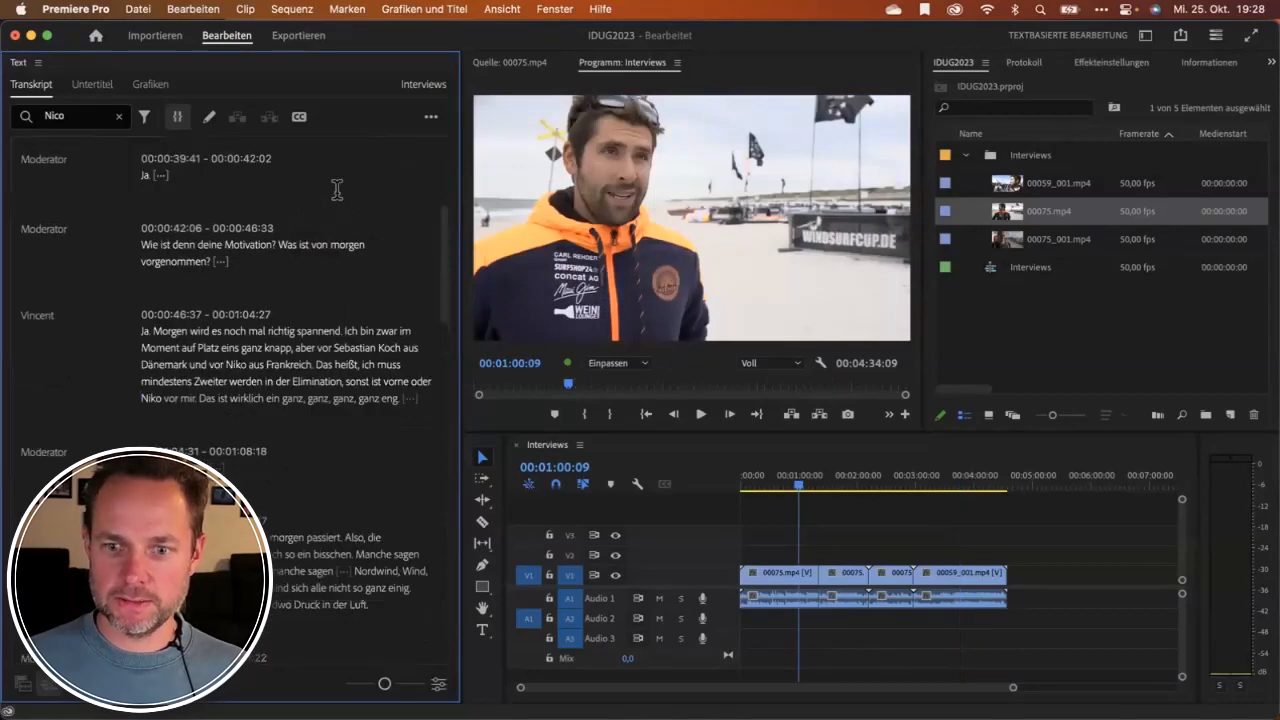
Search the transcript for the corrected spelling of the name, then clear the search.
click(119, 116)
text(Niko)
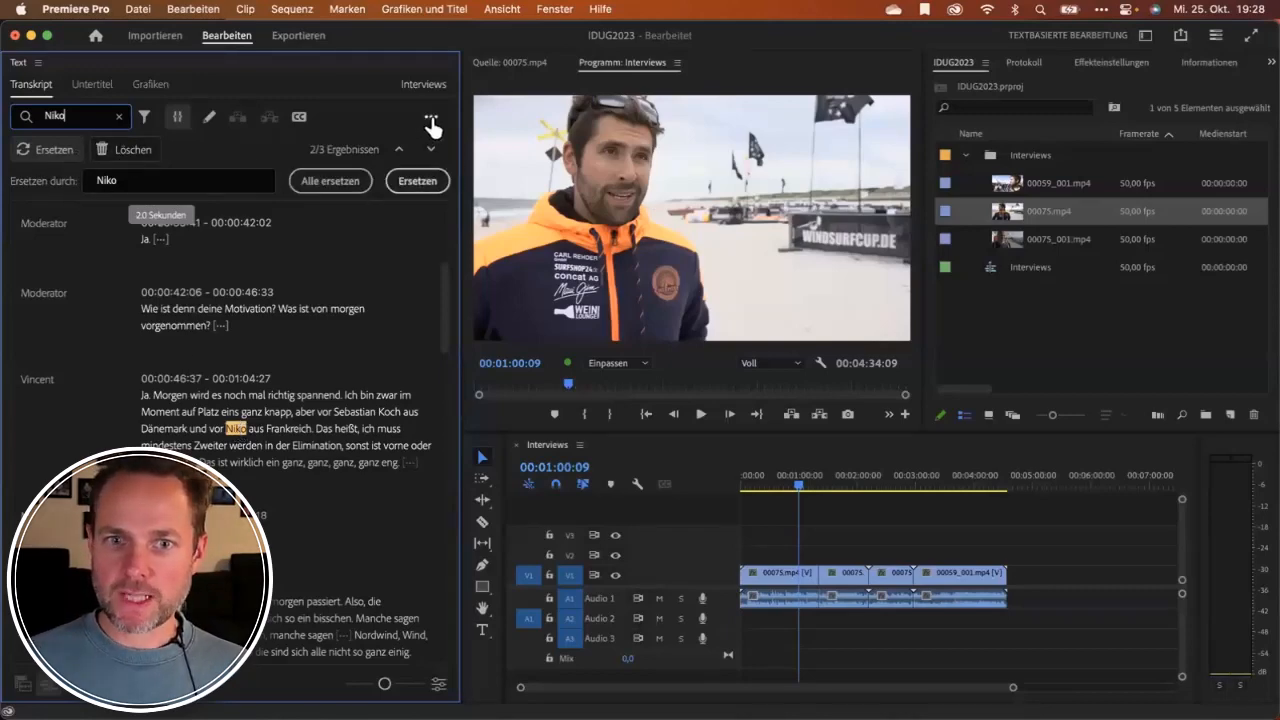
click(119, 116)
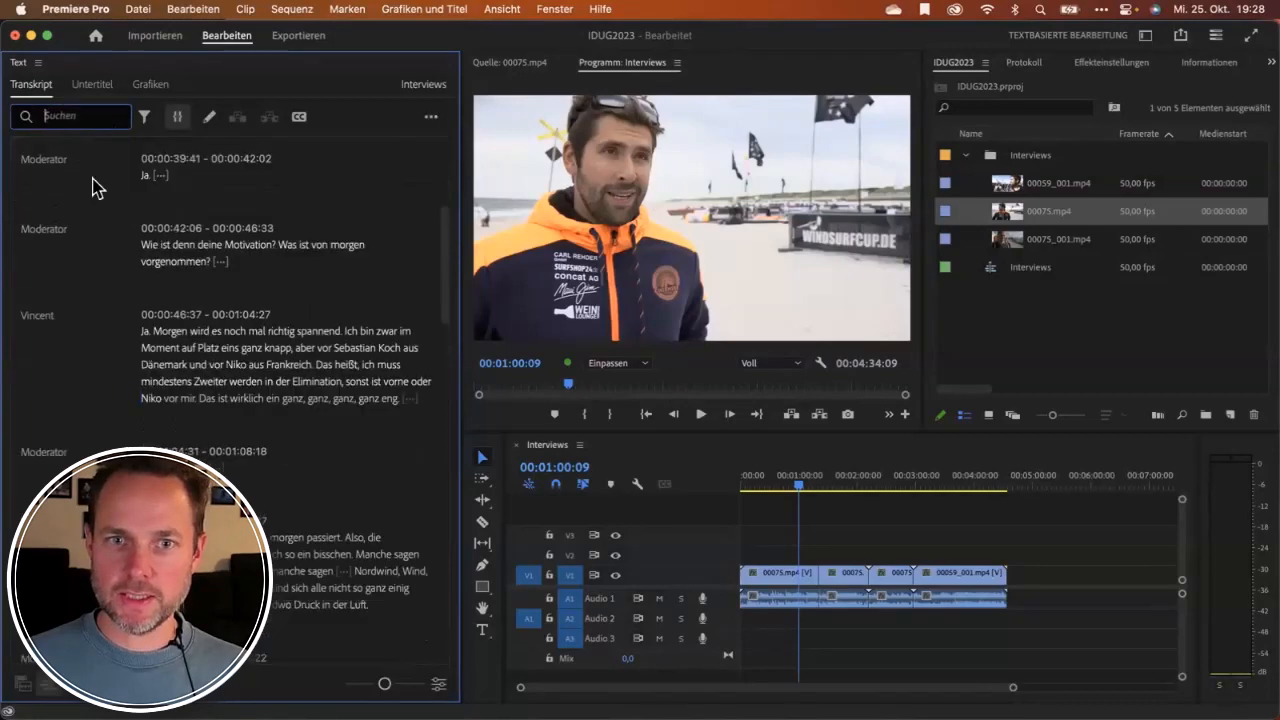
Move to the Moderator's question „Wie ist denn deine Motivation?“ and filter the transcript search by Pause.
click(197, 246)
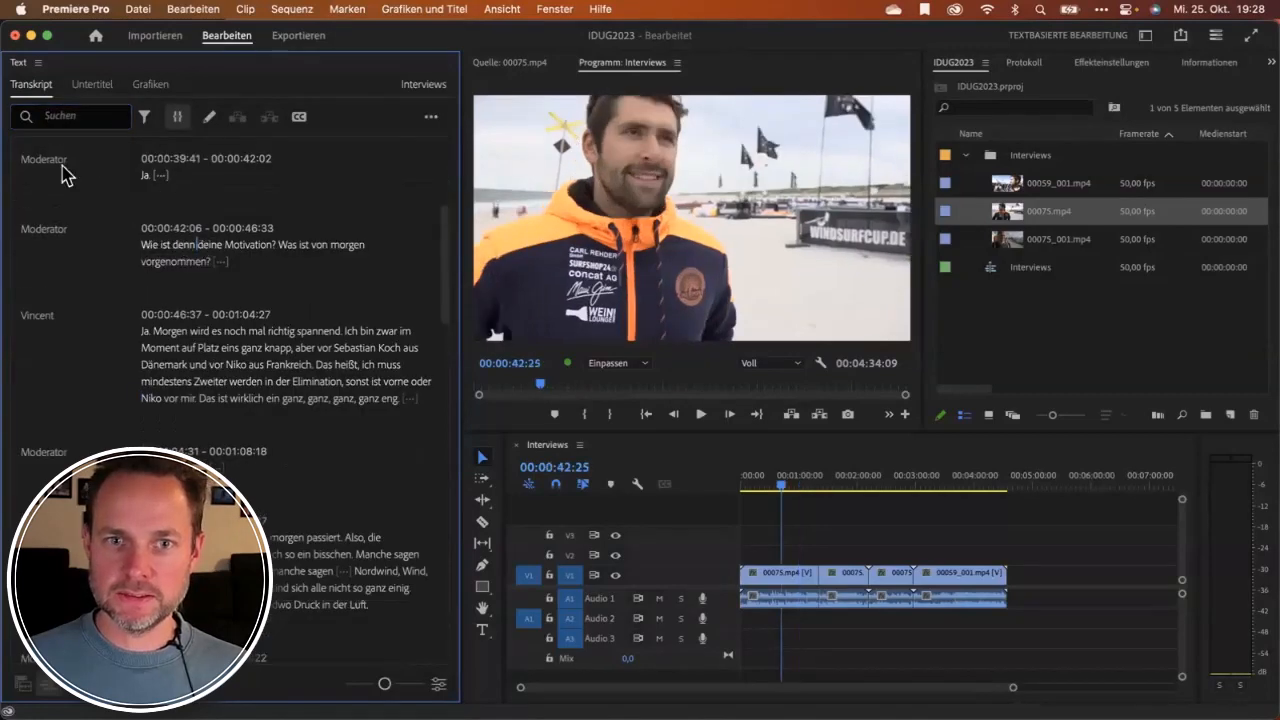
click(145, 117)
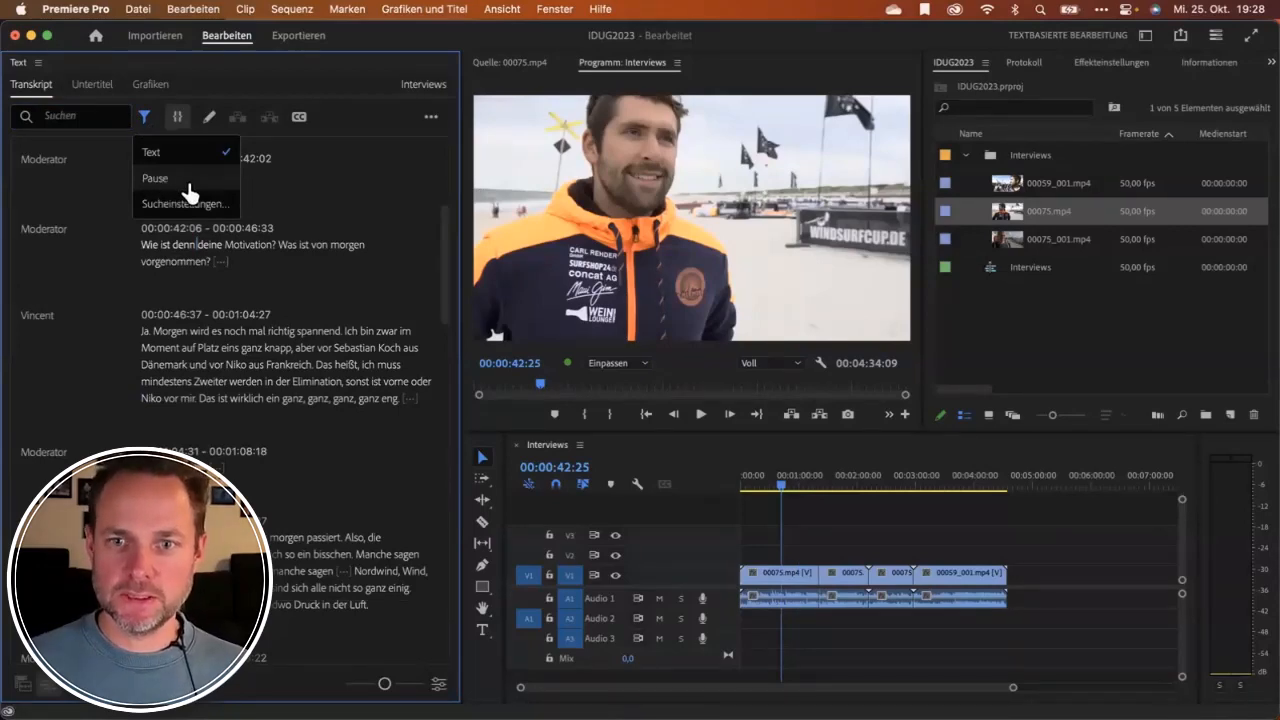
click(162, 180)
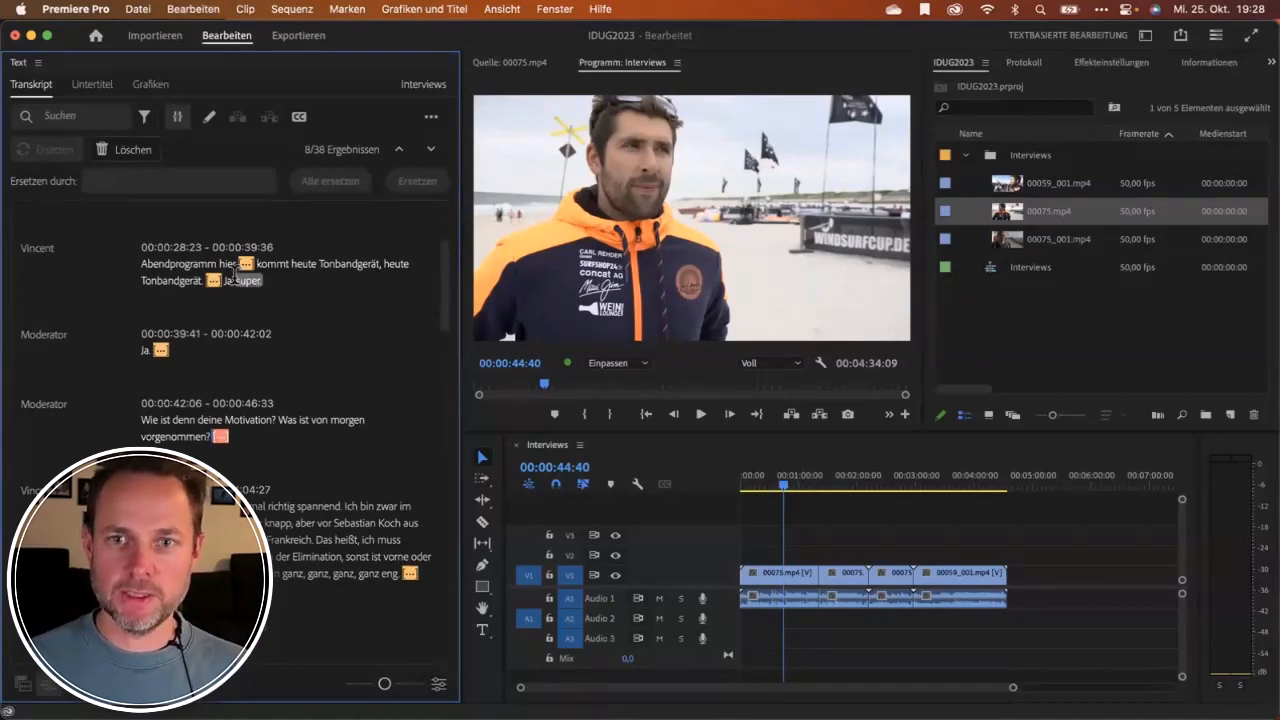
Review the minimum pause length in the transcript display options, save them, and delete all found pauses from the sequence with Extrahieren.
click(144, 116)
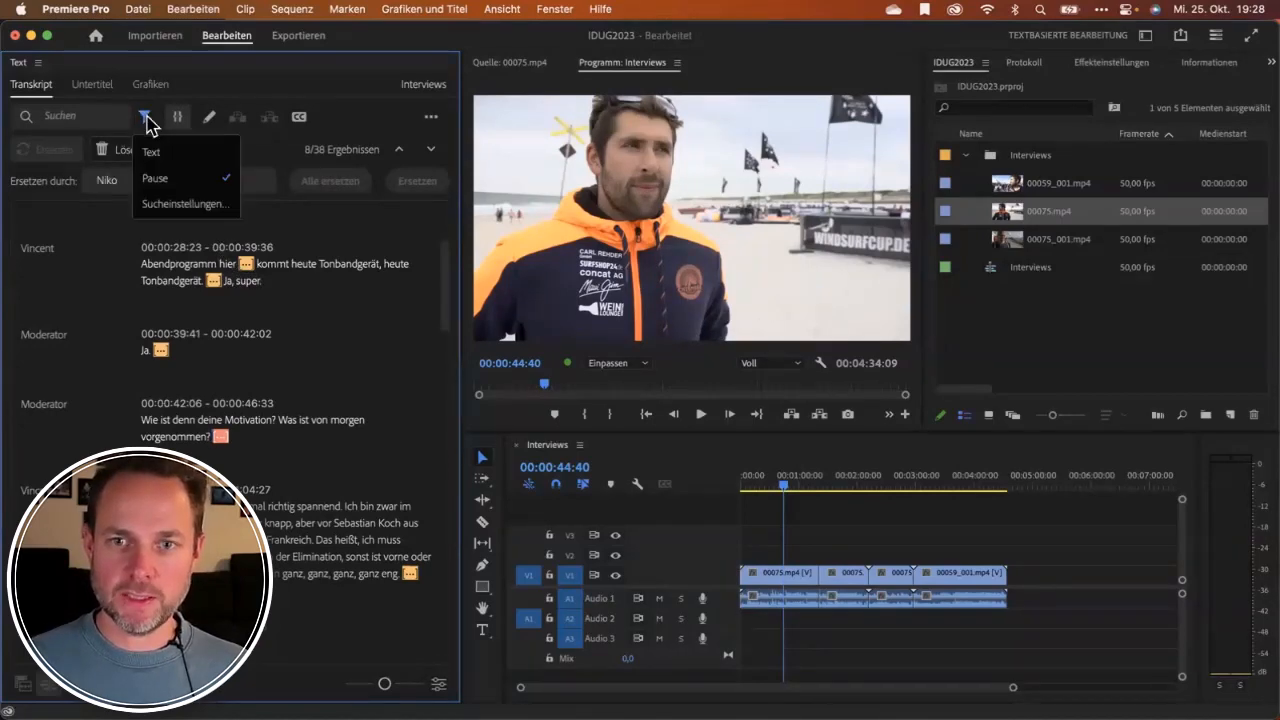
click(165, 204)
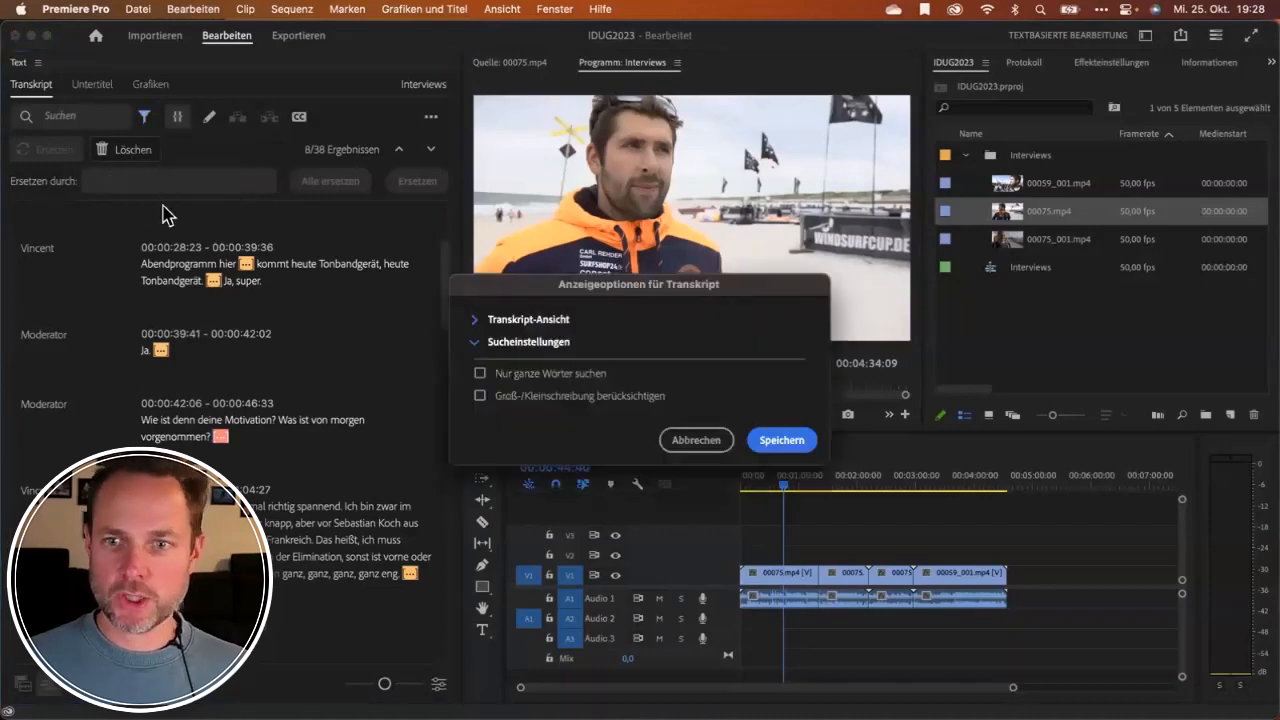
click(476, 321)
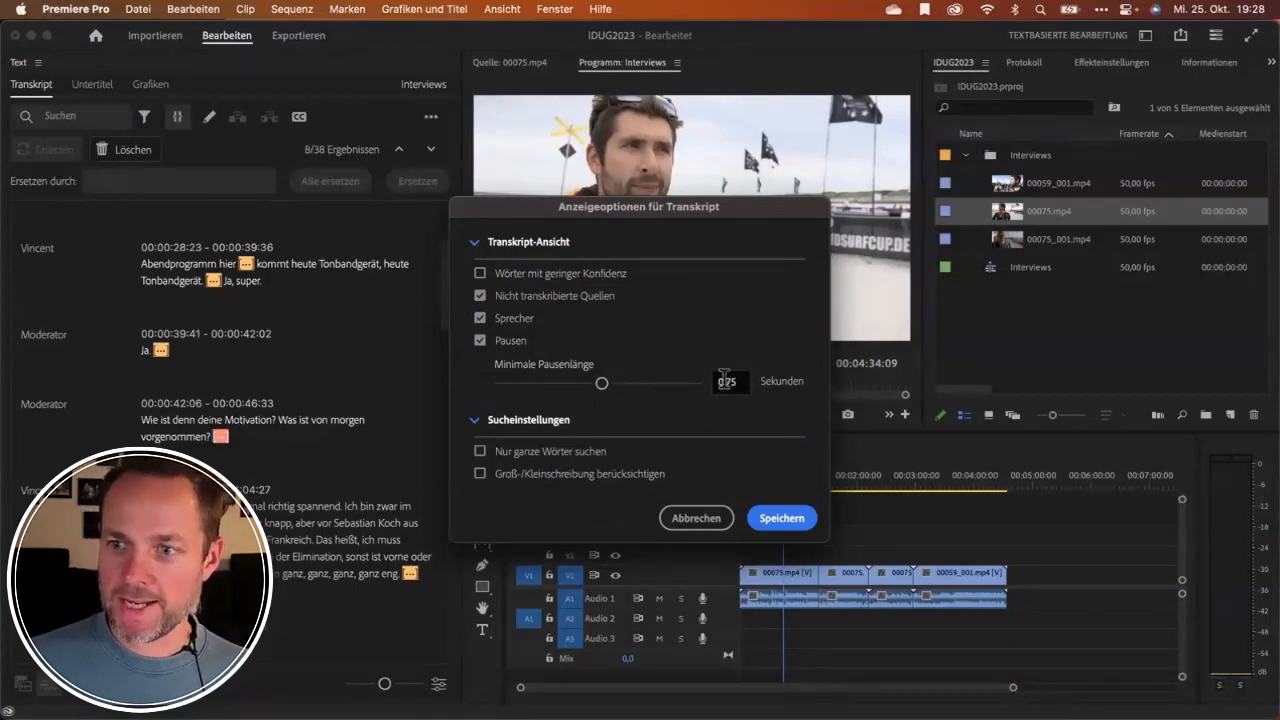
click(779, 521)
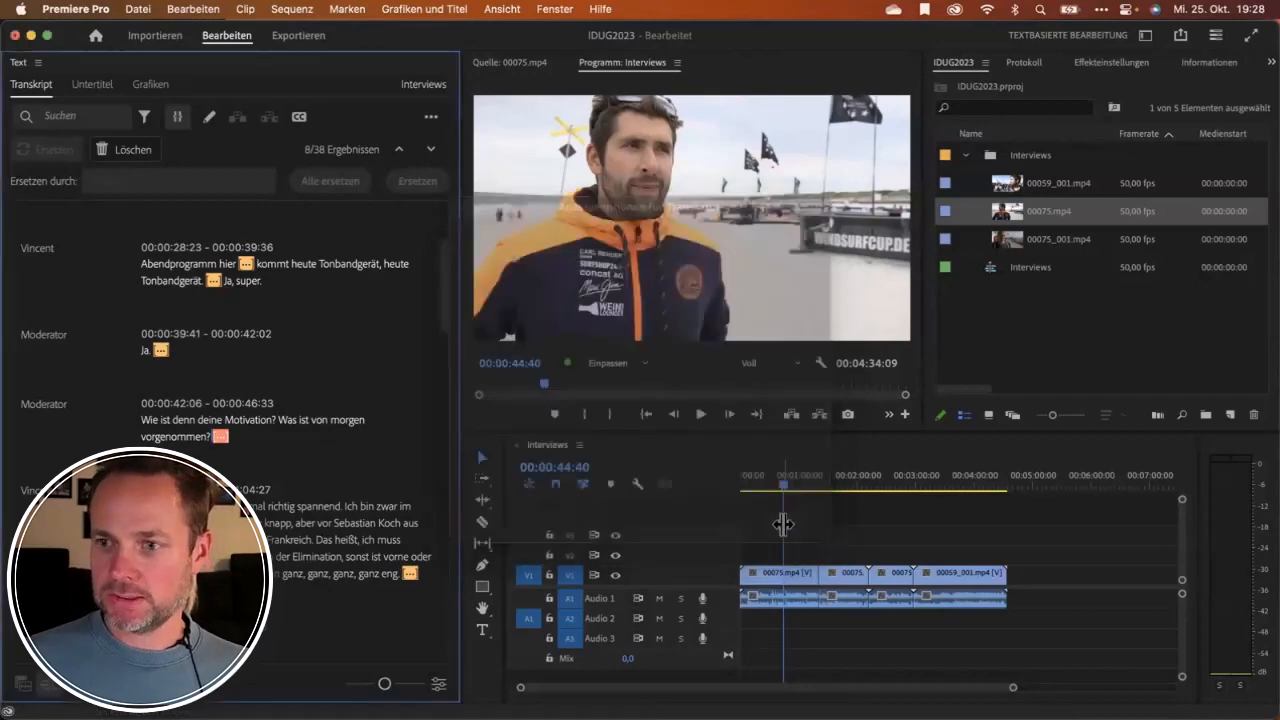
click(128, 150)
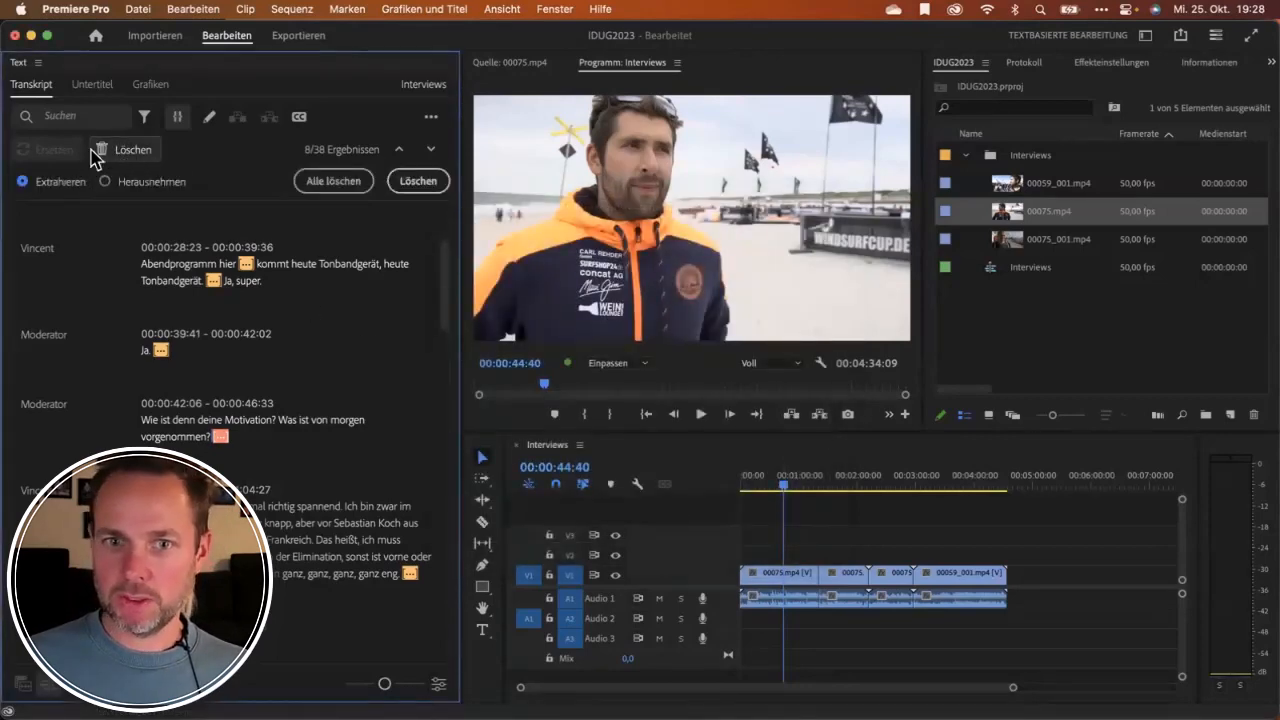
click(325, 183)
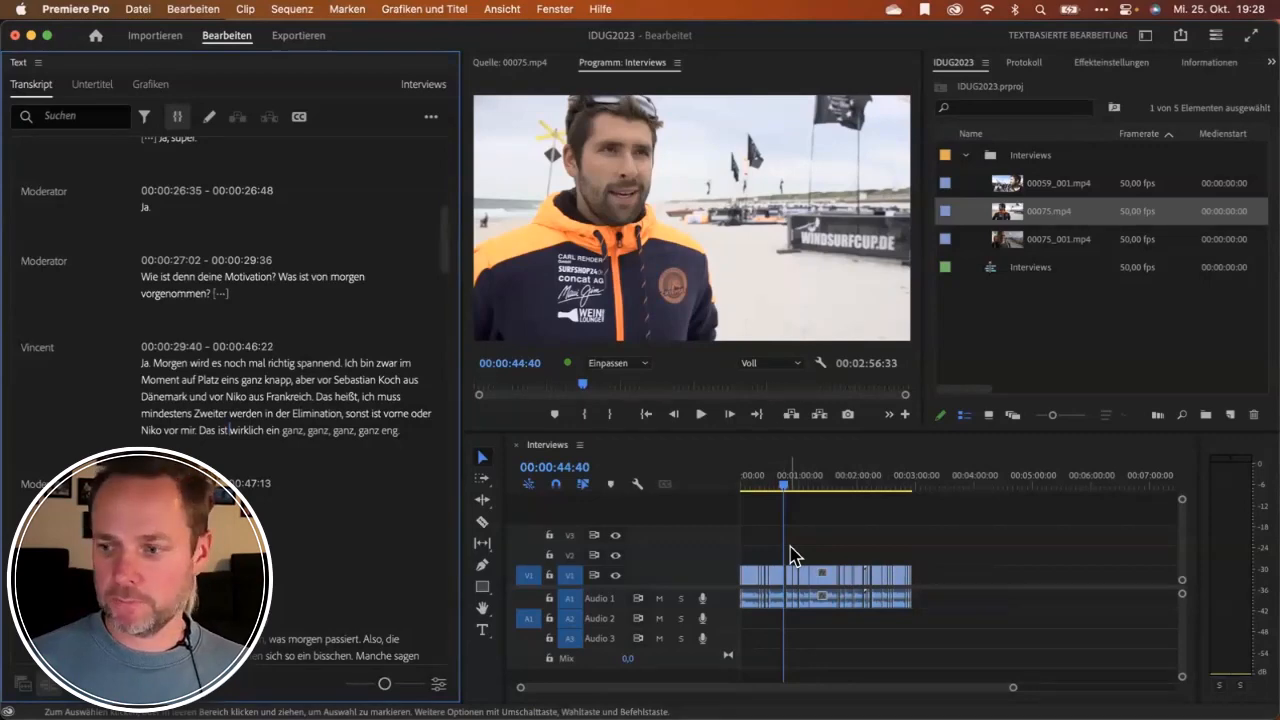
Delete the Moderator's passages „Das wäre dann so die“ and the question about the „maximale Grenze“ from the sequence using the transcript.
scroll(152, 336, down, 5)
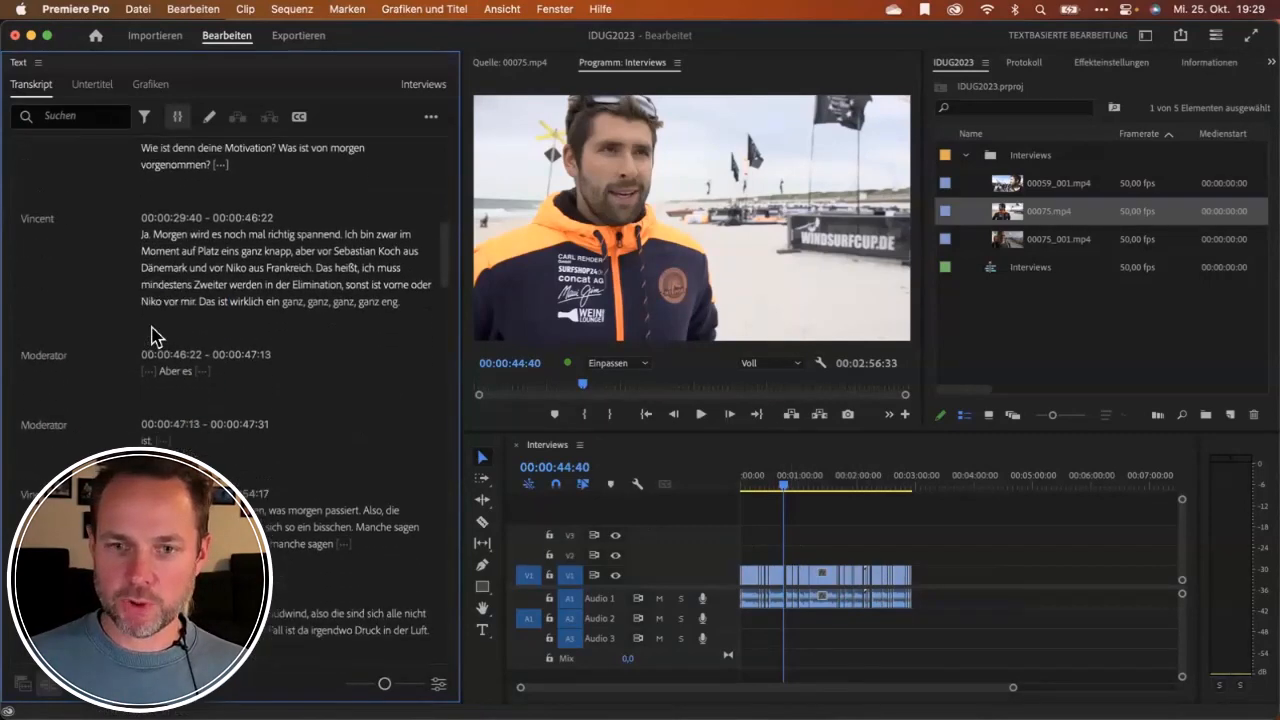
scroll(155, 337, down, 2)
scroll(162, 378, down, 2)
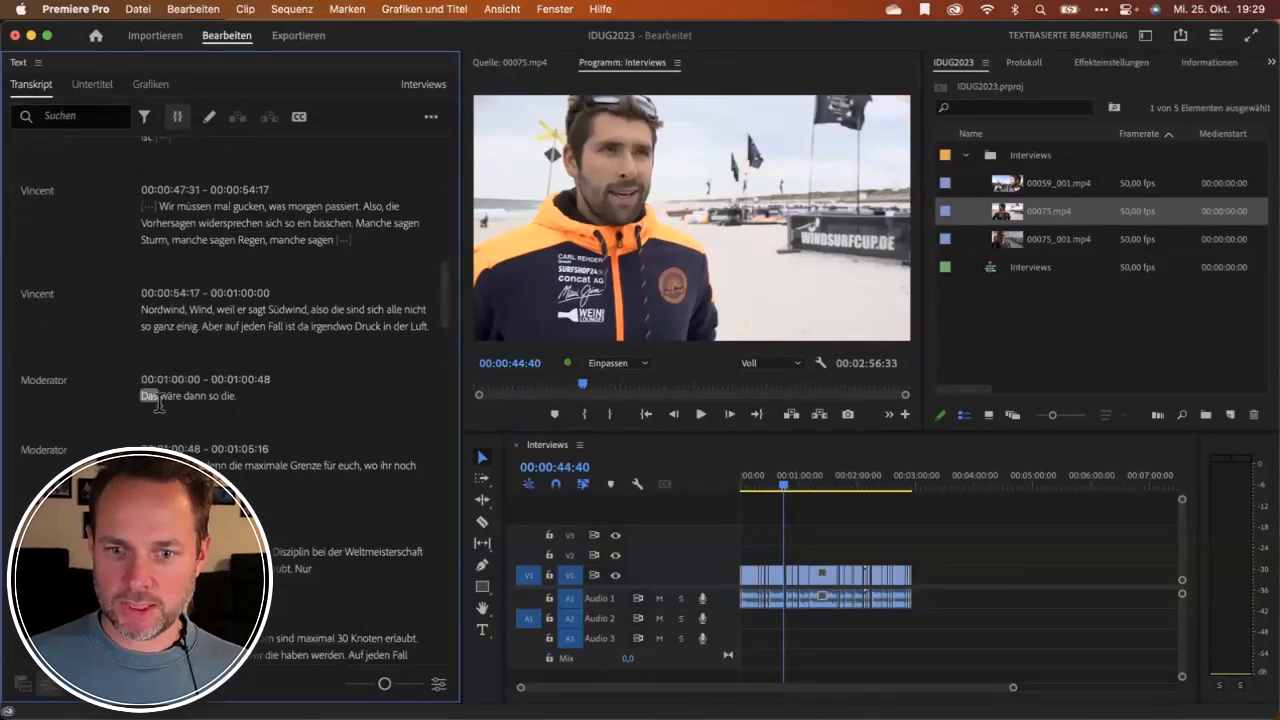
click(147, 395)
key(BackSpace)
Move the passage about „Slalom Disziplin“ and „maximal 30 Knoten erlaubt“ ahead of the „Nordwind“ passage in the Interviews sequence by cutting and pasting transcript text.
scroll(260, 492, up, 2)
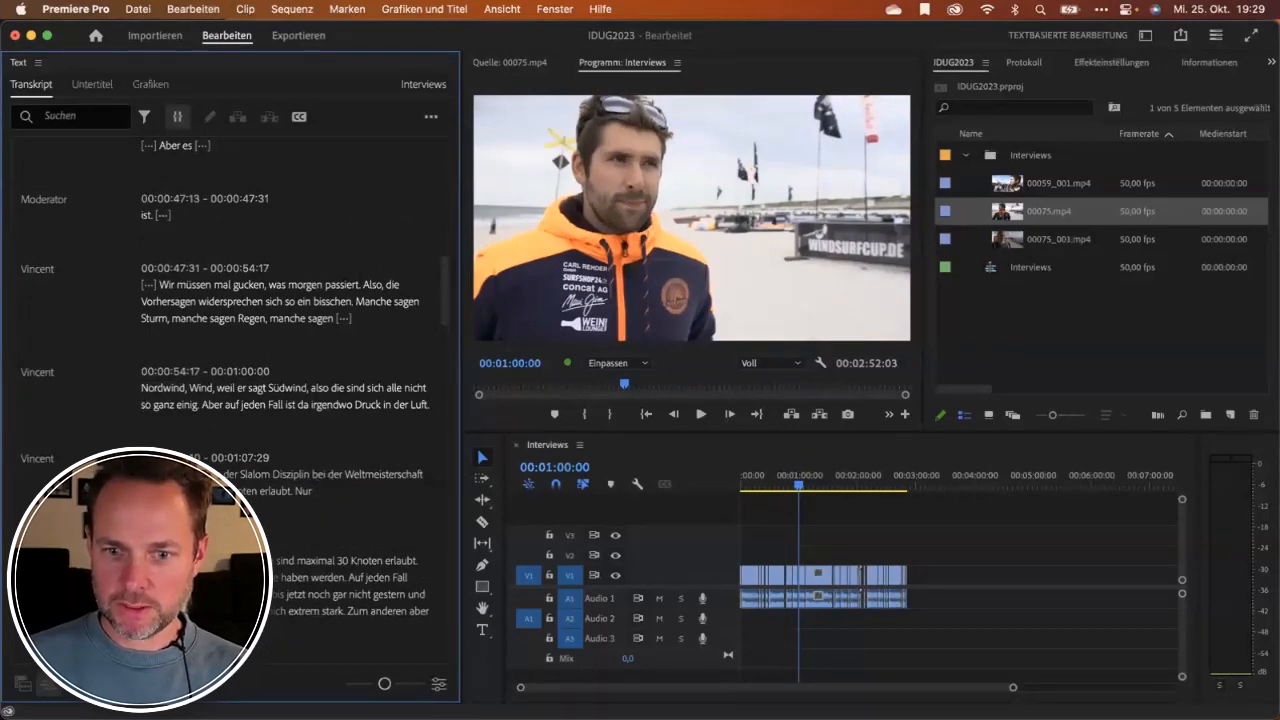
drag(141, 474, 289, 491)
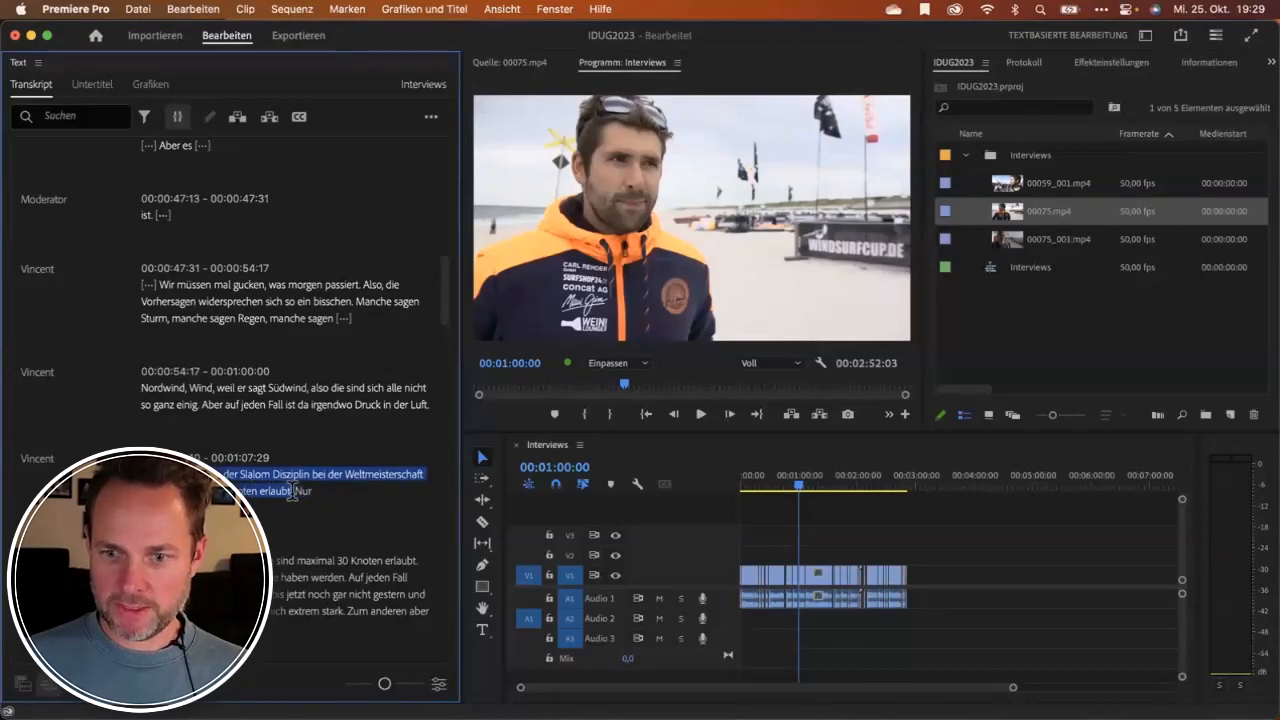
key(BackSpace)
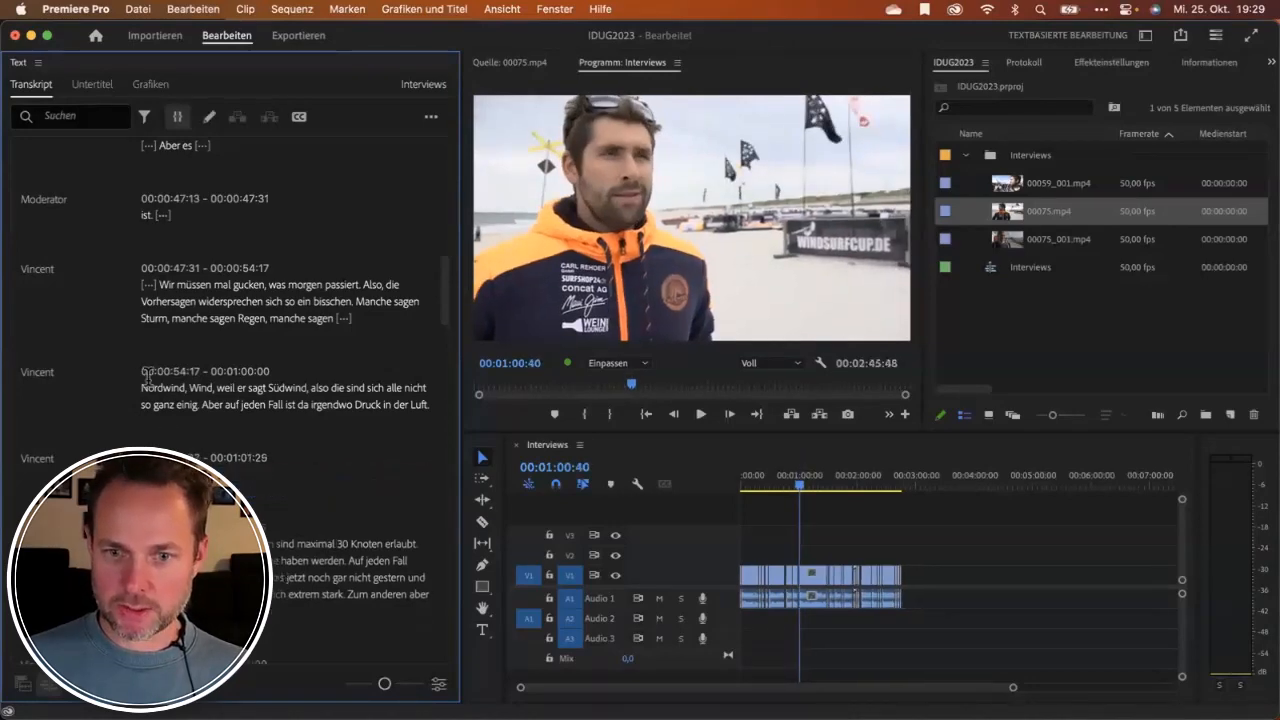
click(143, 387)
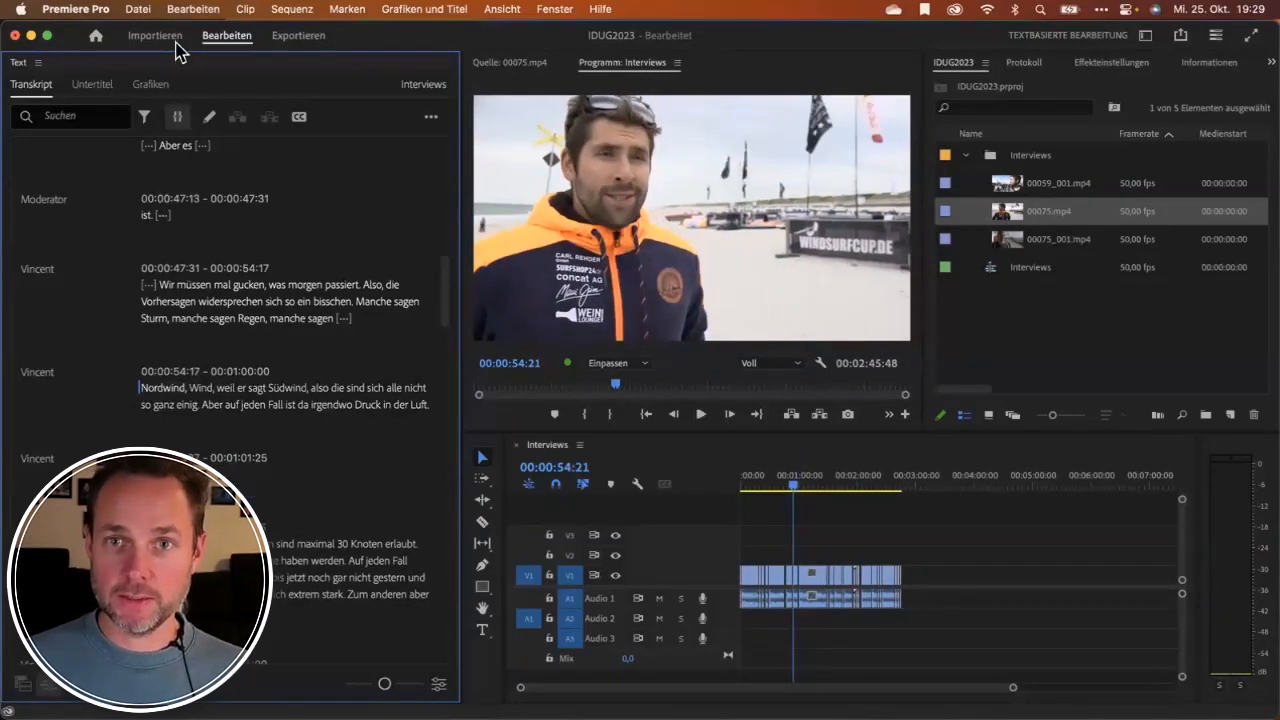
click(191, 10)
click(191, 12)
double_click(160, 388)
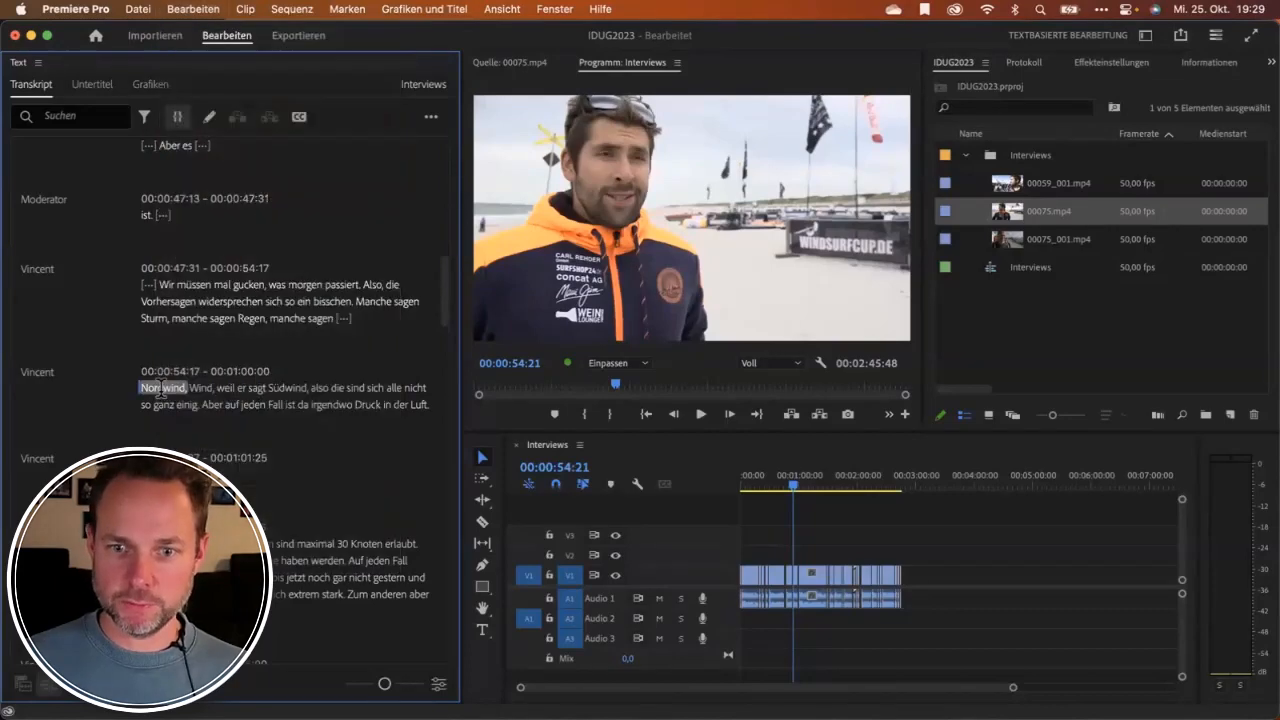
key(super+z)
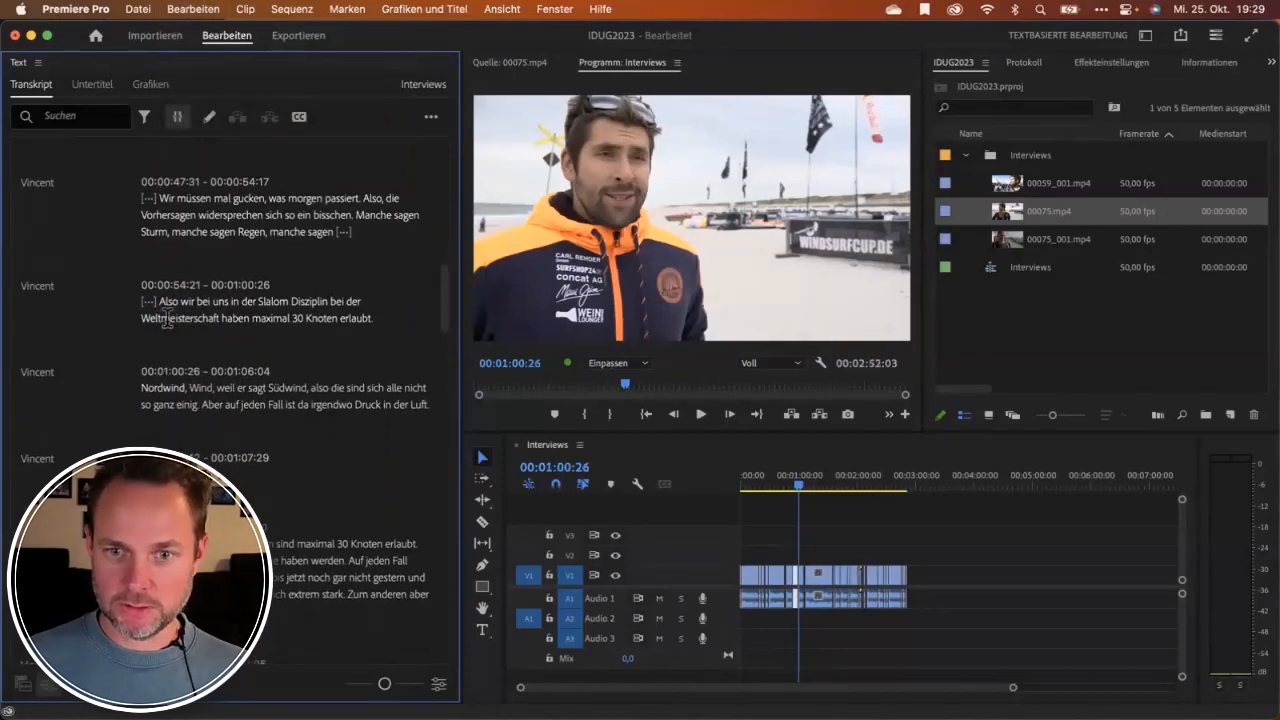
double_click(167, 318)
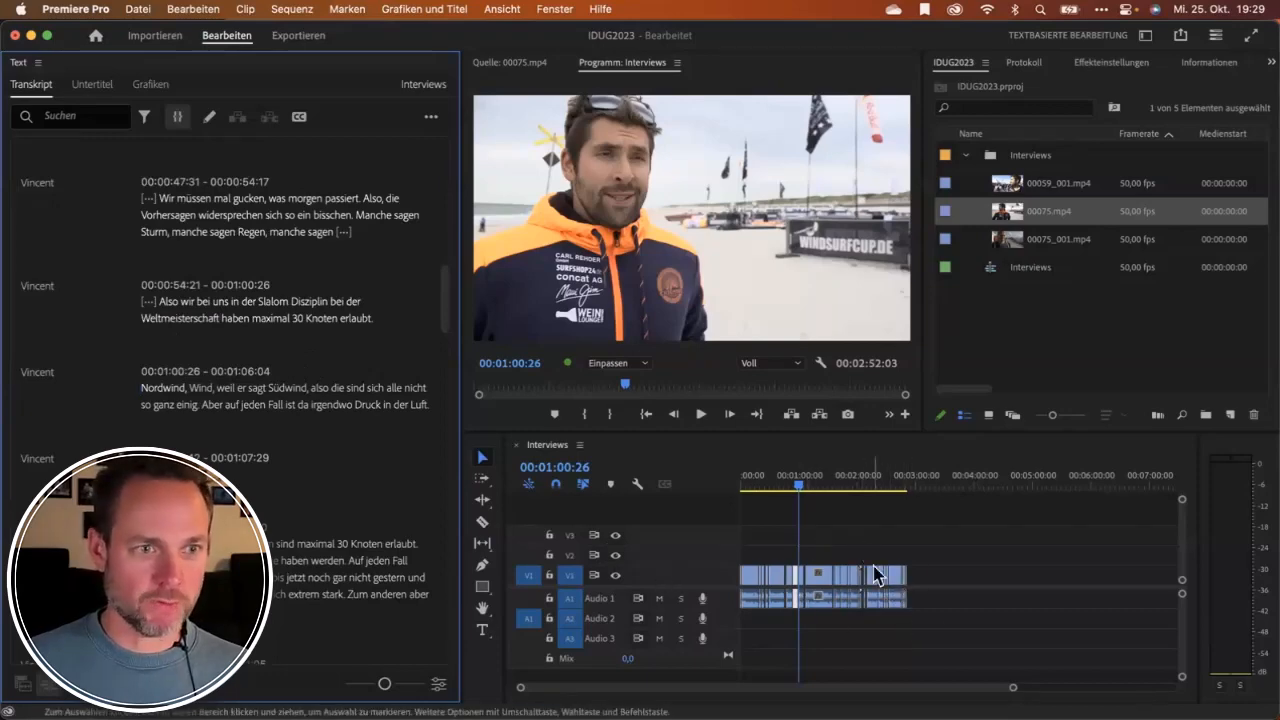
Delete the Moderator's passages from „Und wenn man jetzt das Wetter“ through „Und was können sich die Veranstalter?“ from the sequence using the transcript.
scroll(280, 443, down, 10)
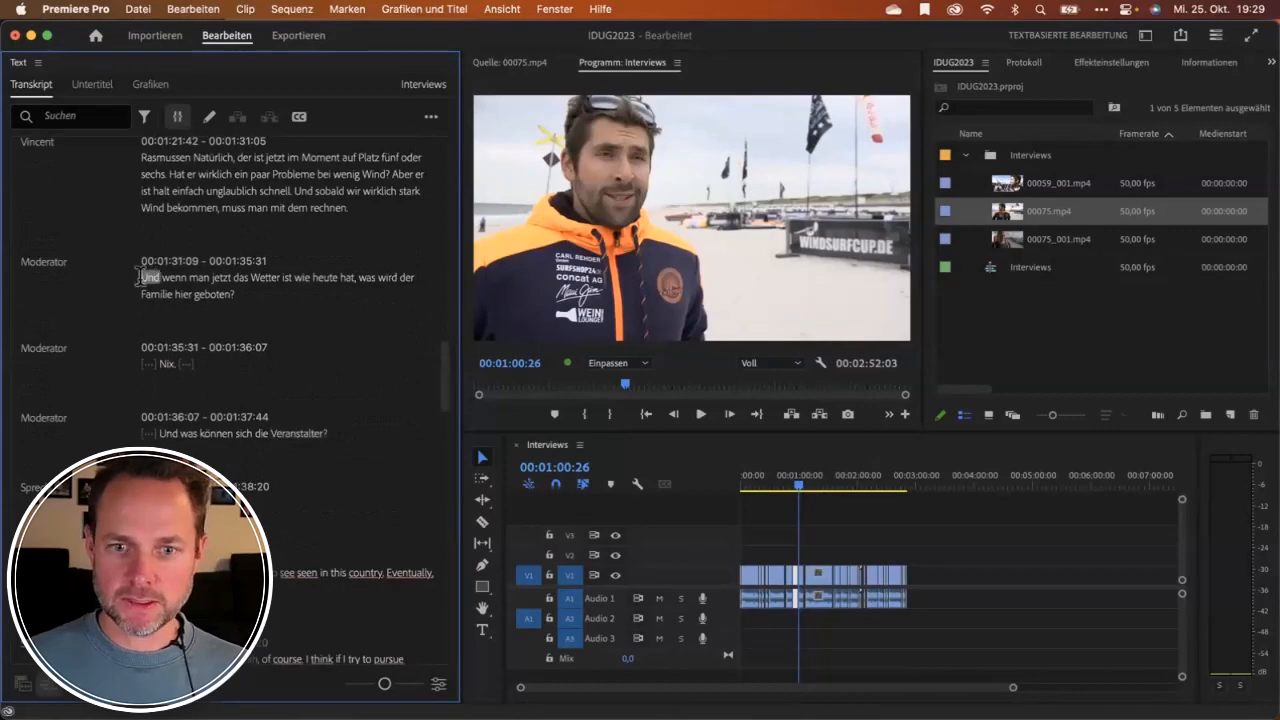
drag(145, 276, 287, 472)
key(BackSpace)
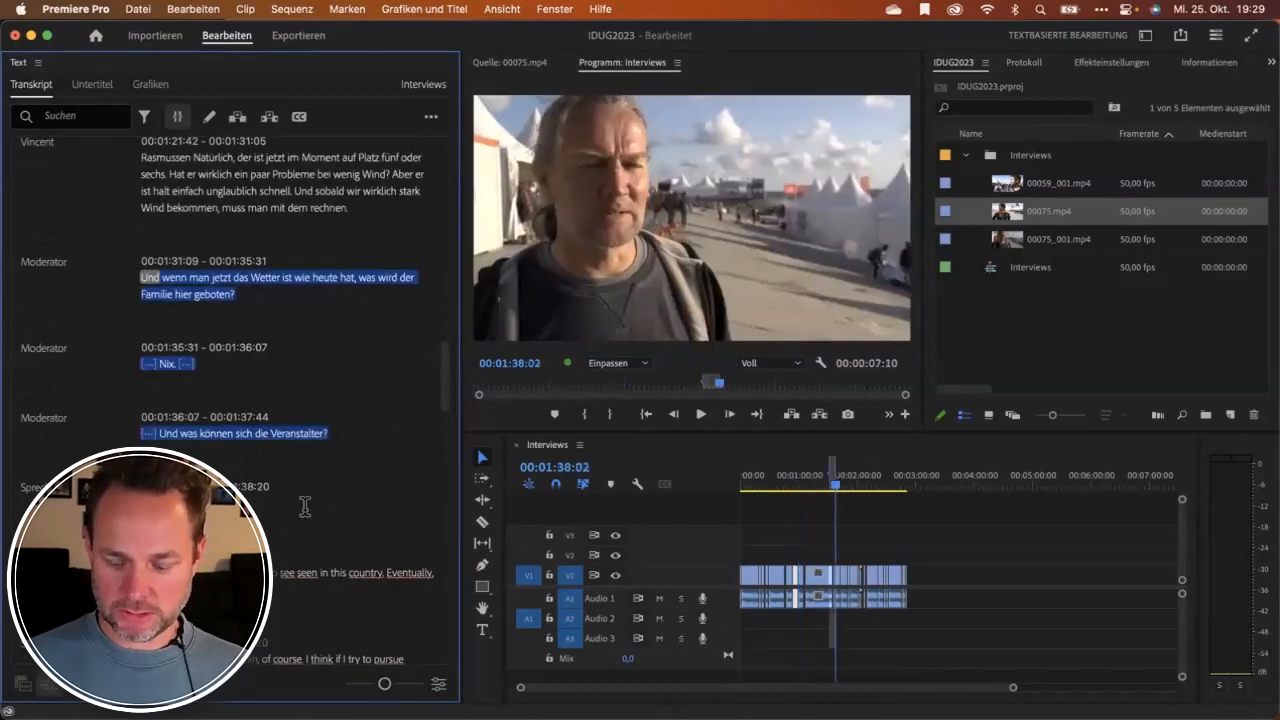
scroll(305, 507, up, 2)
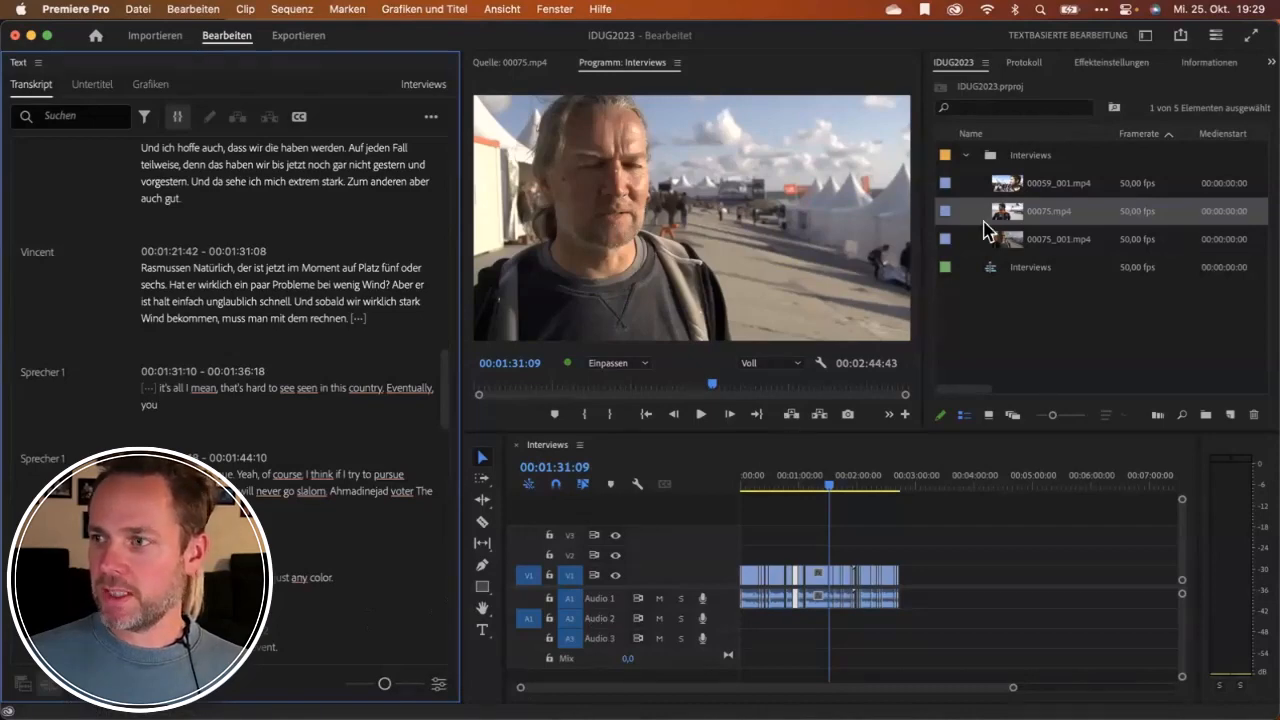
Overwrite the passage from „Ja, wir hatten gerade die Siegerehrung“ to „abrufen zu können“ from clip 00059_001.mp4 onto the end of the Interviews sequence.
double_click(1016, 246)
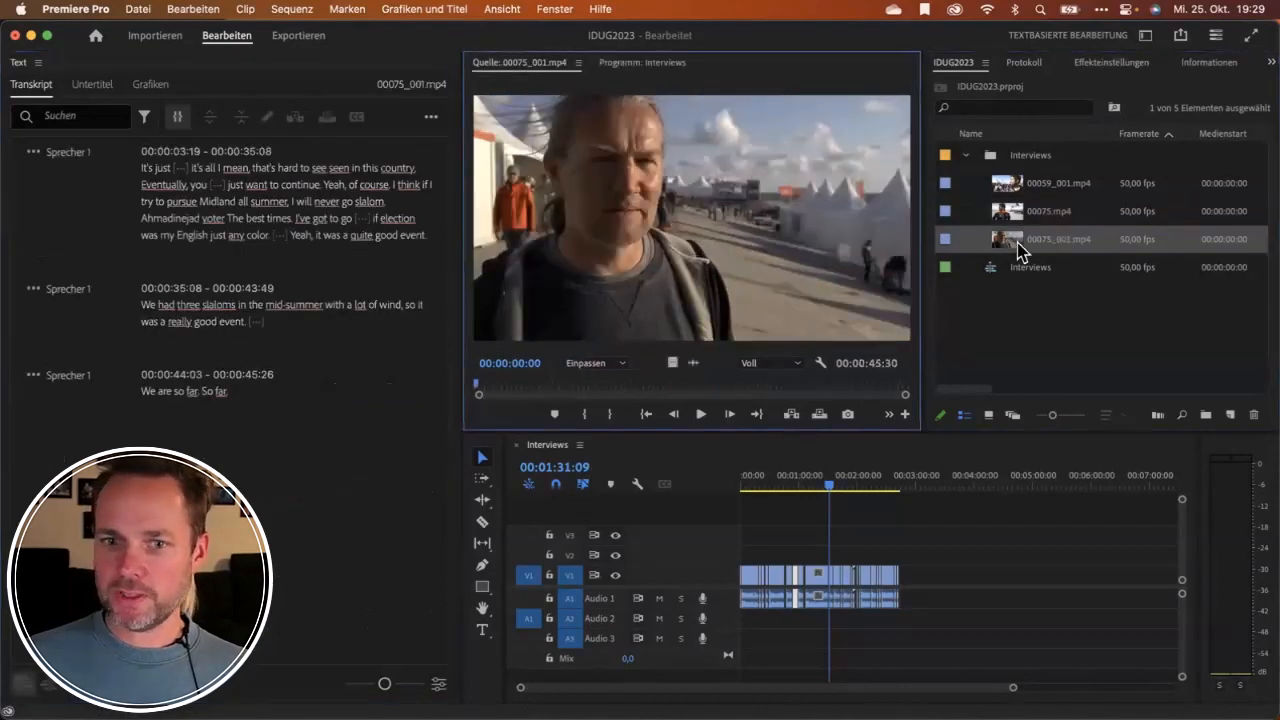
double_click(1003, 185)
click(146, 394)
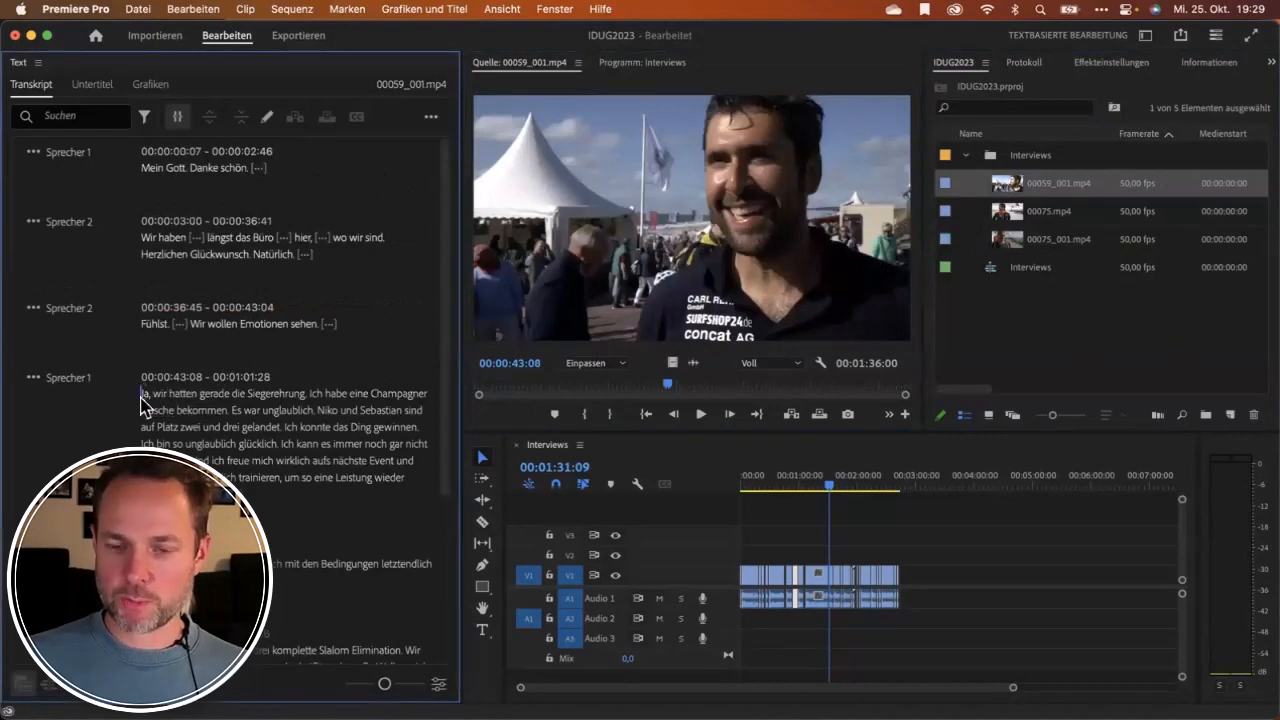
drag(143, 395, 229, 410)
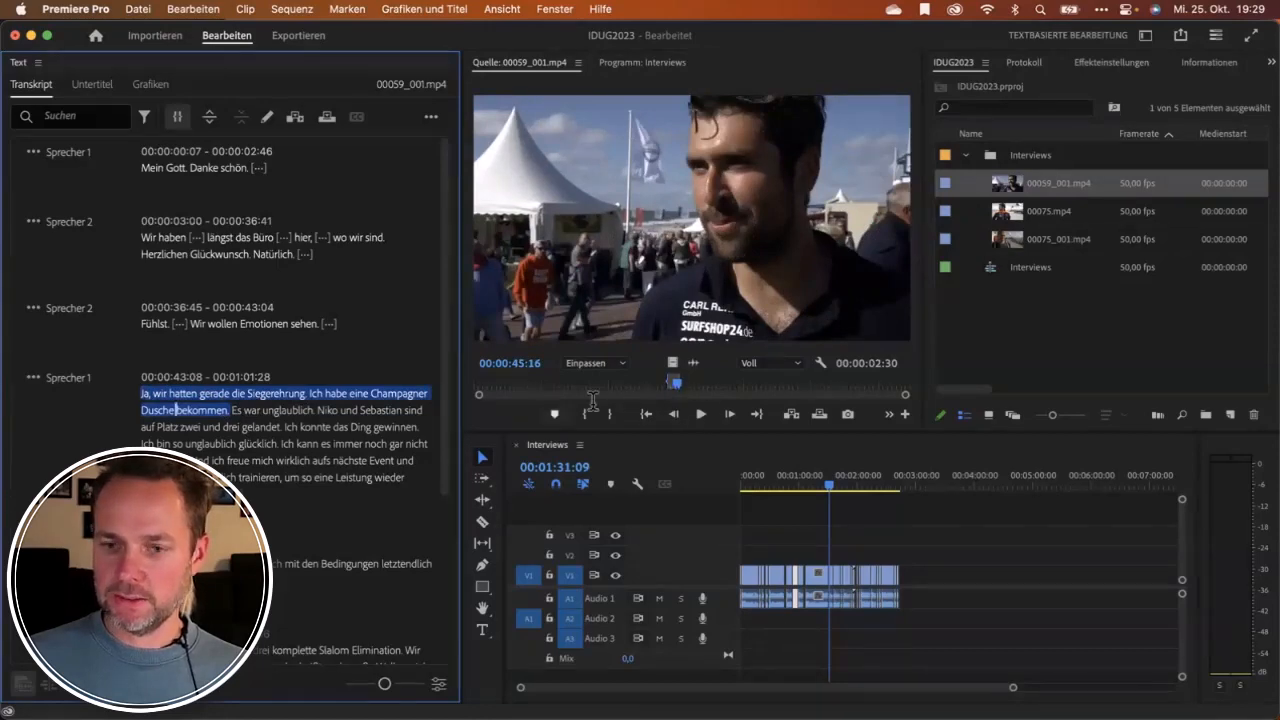
drag(236, 492, 134, 392)
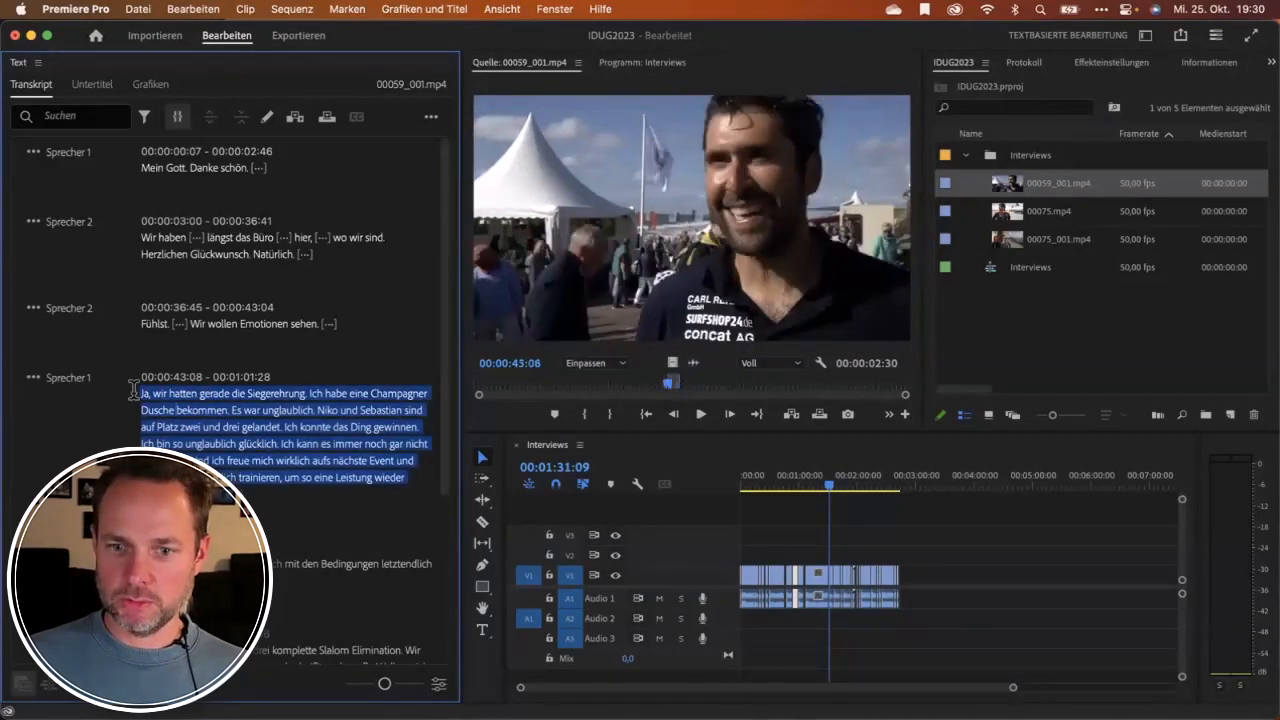
click(857, 487)
click(903, 488)
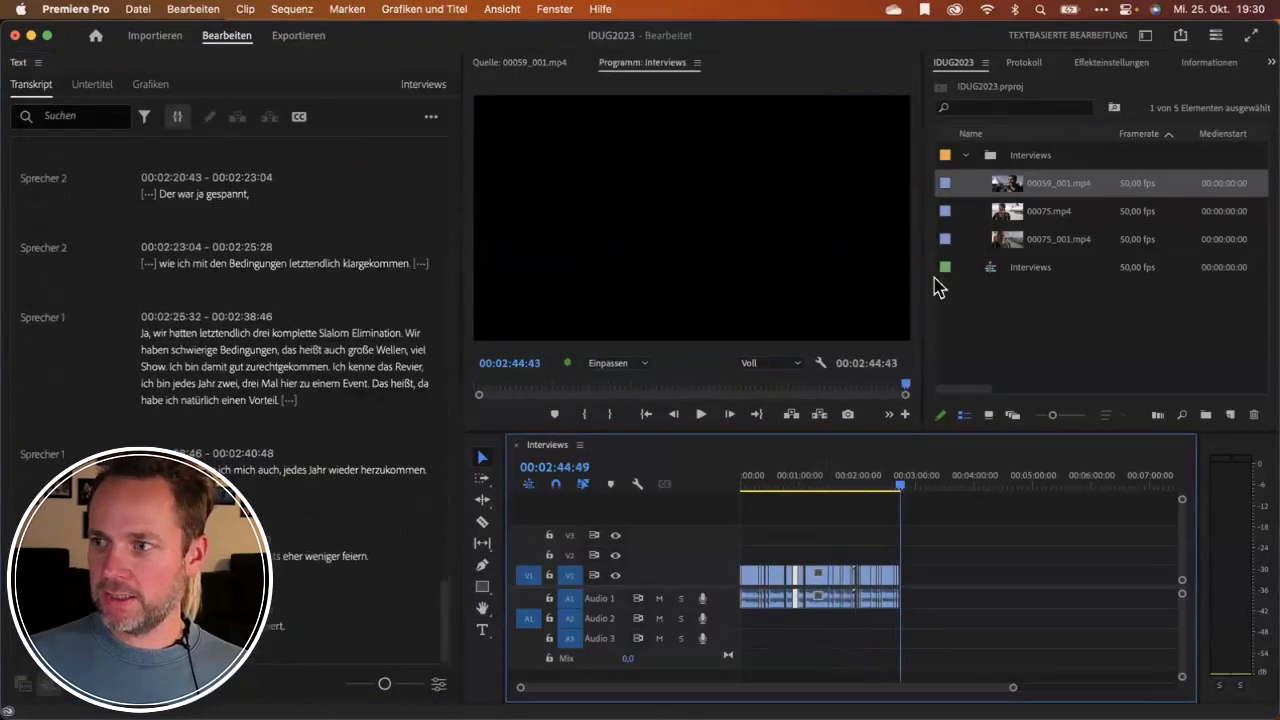
double_click(1015, 190)
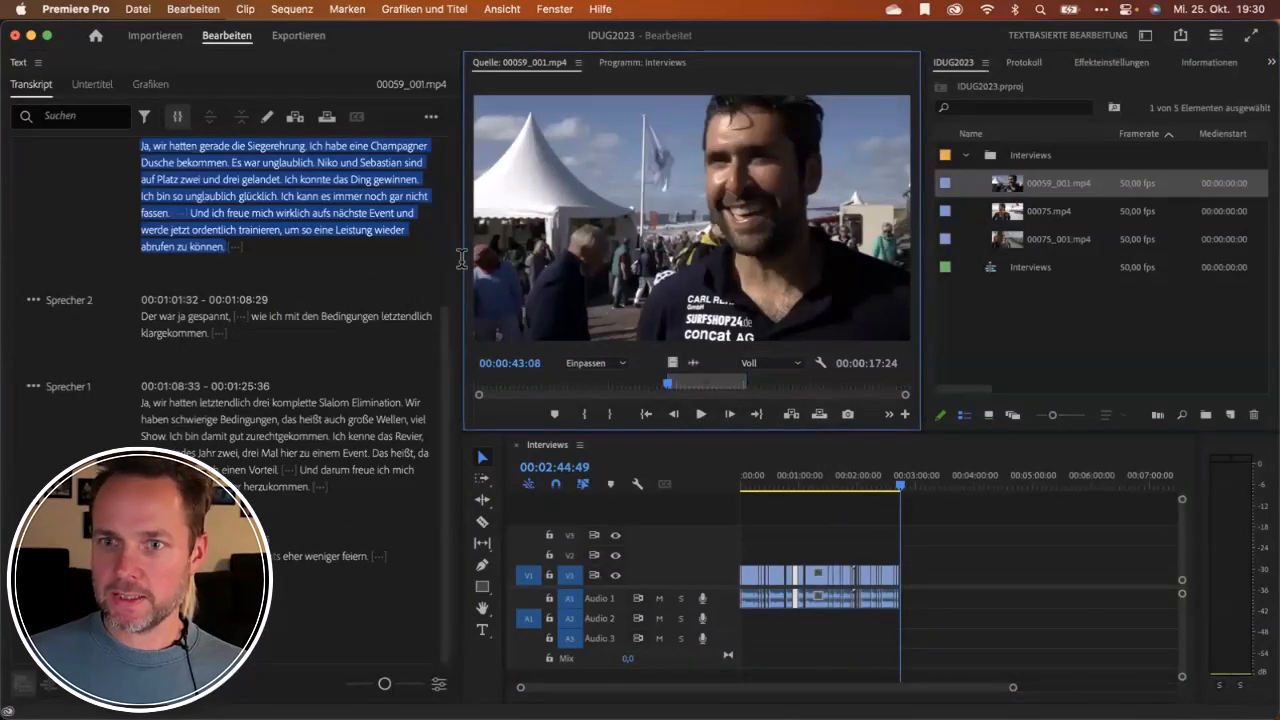
click(327, 121)
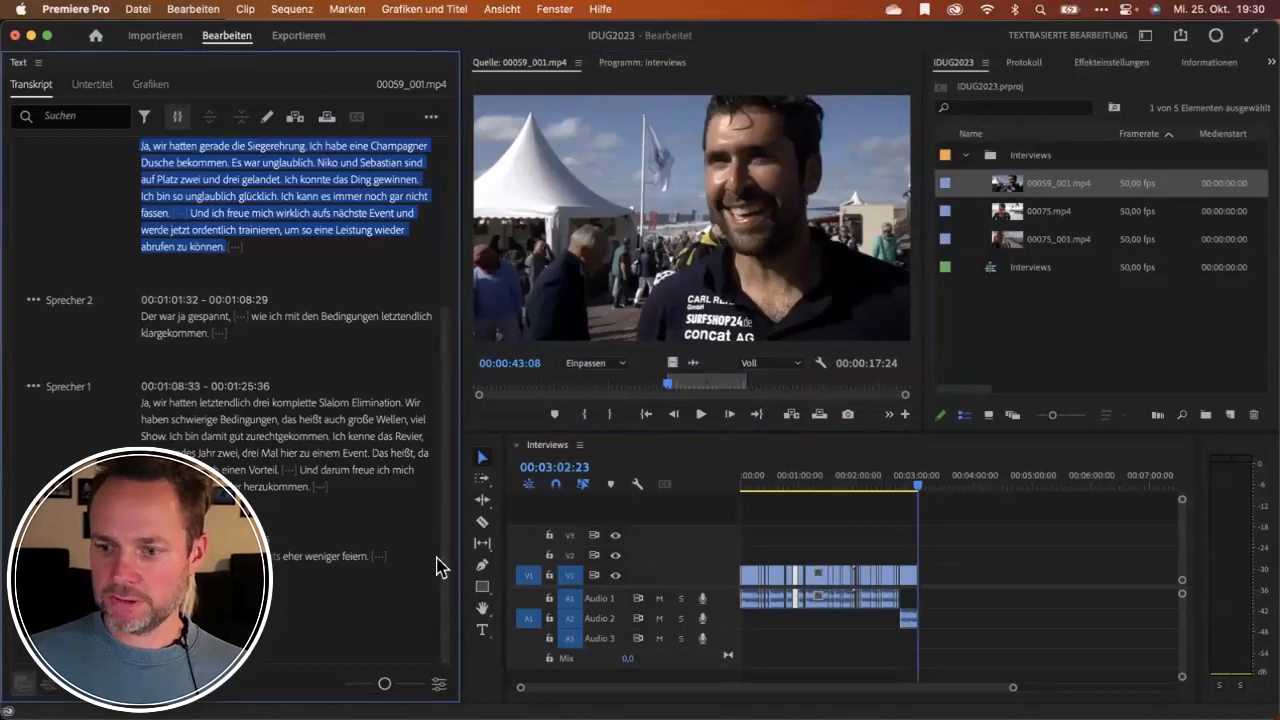
Route the source audio to track A1 and append the passage „Ja, wir hatten letztendlich drei komplette Slalom Elimination“ from 00059_001.mp4 to the sequence.
click(529, 598)
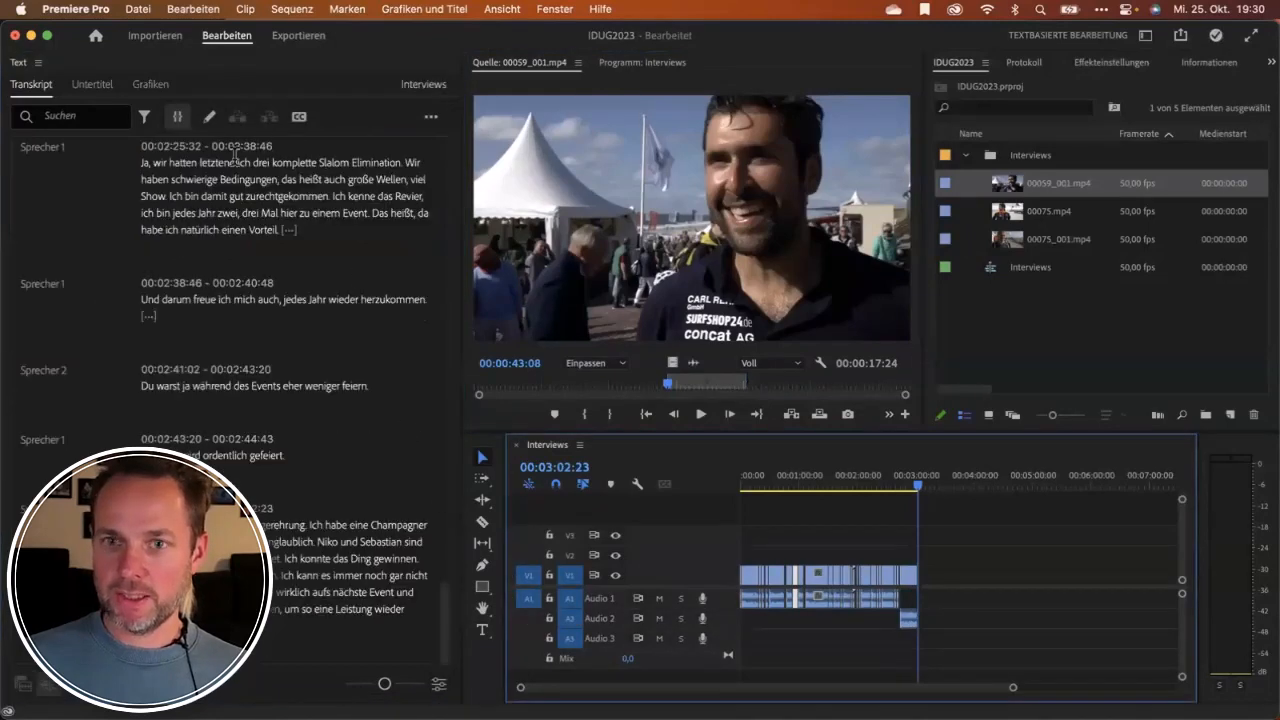
click(596, 250)
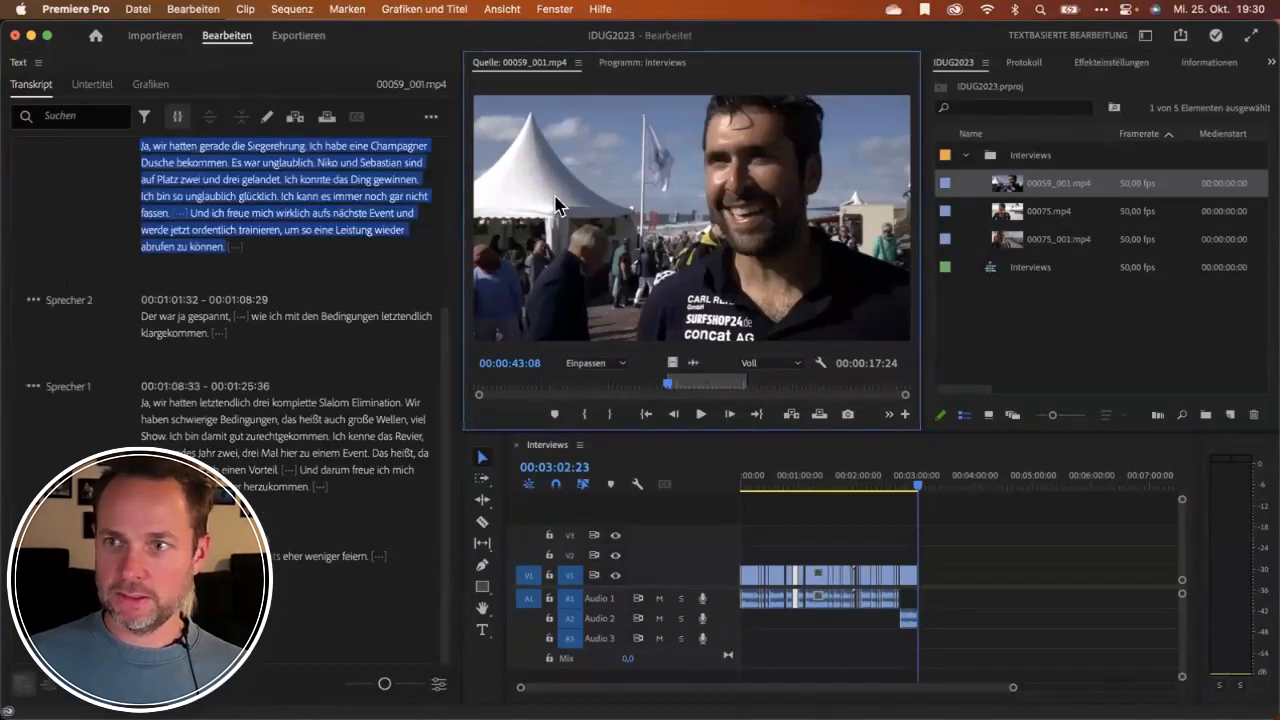
drag(138, 399, 309, 486)
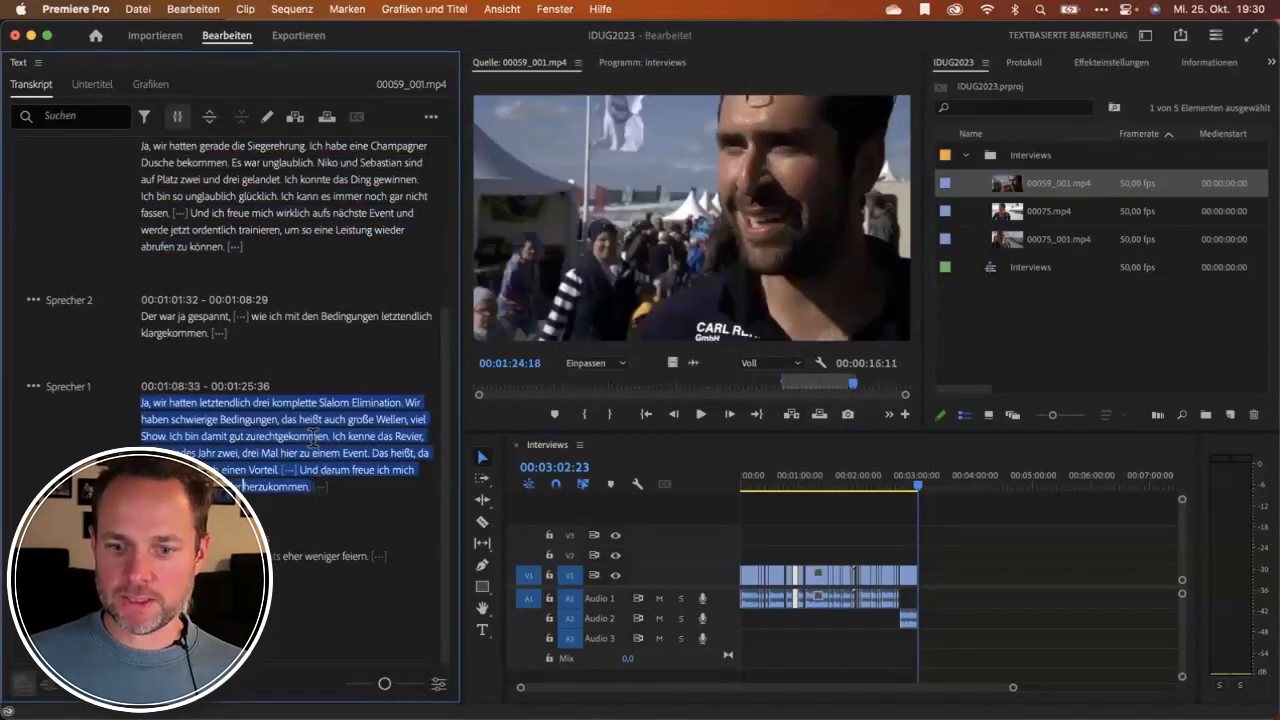
click(327, 118)
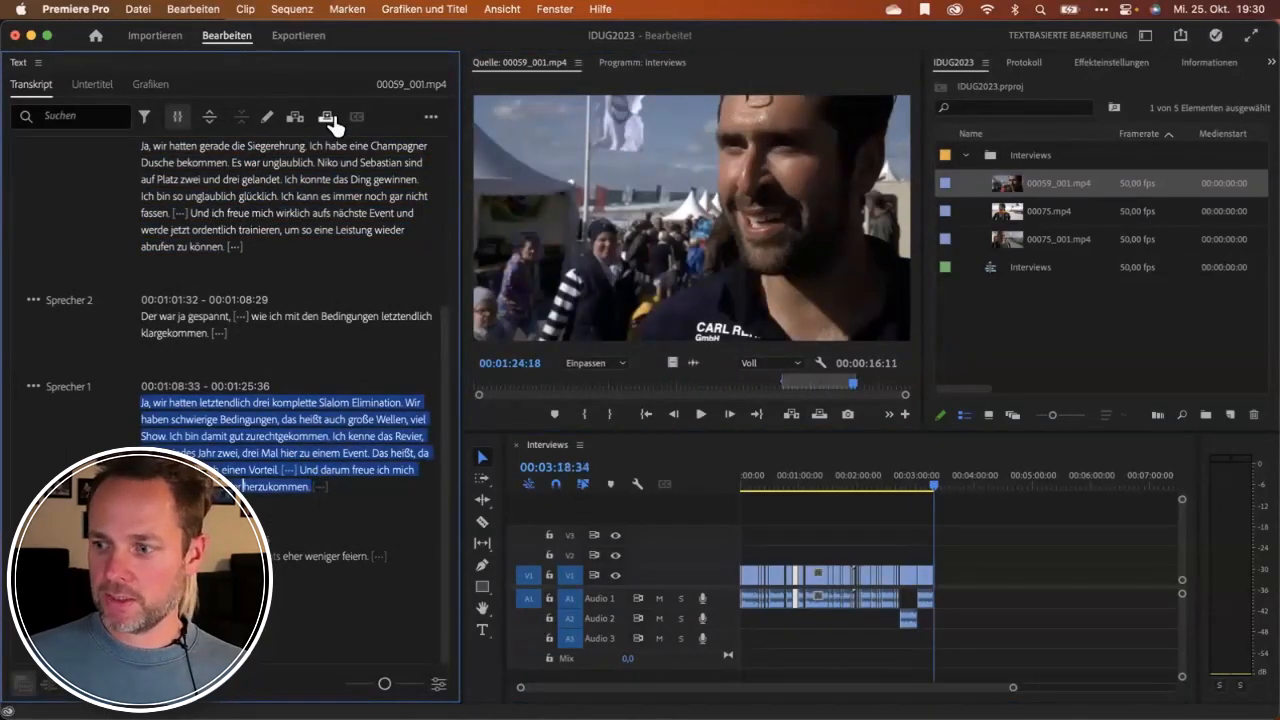
Append Sprecher 2's passage from „Wir haben“ to „Herzlichen Glückwunsch. Natürlich.“ from 00059_001.mp4 to the end of the sequence.
scroll(279, 324, up, 5)
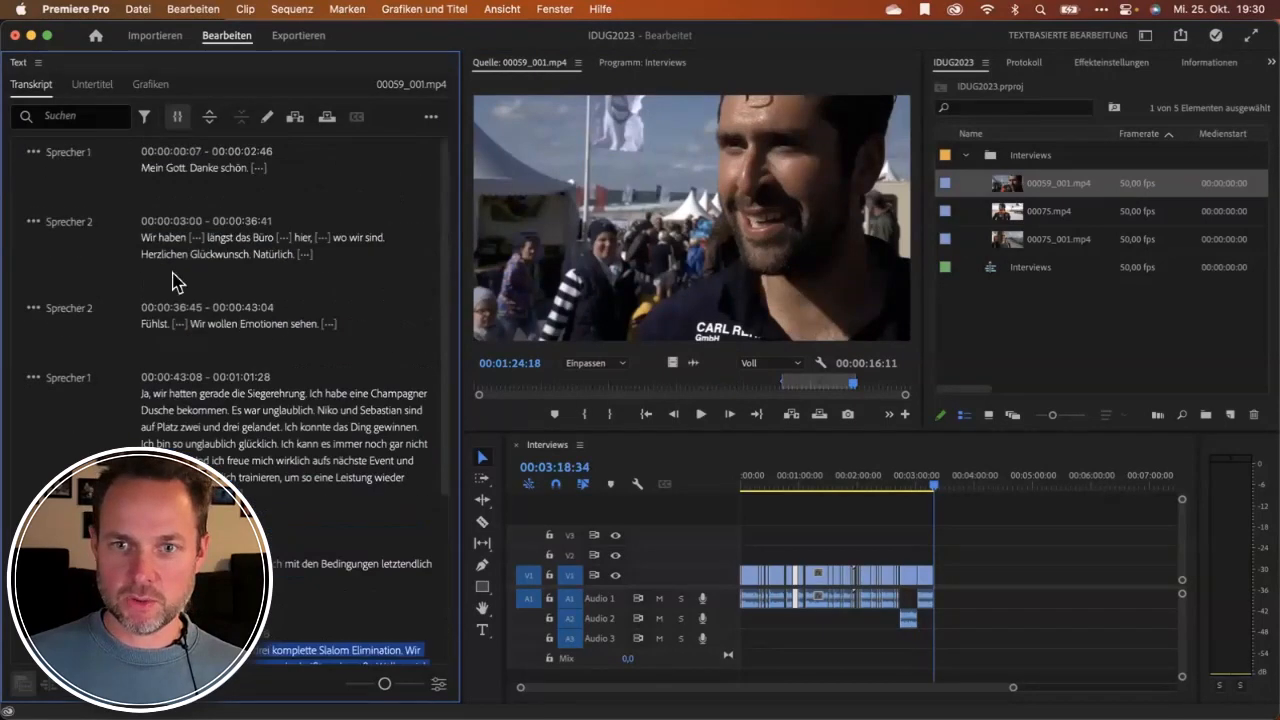
drag(143, 238, 336, 254)
click(325, 118)
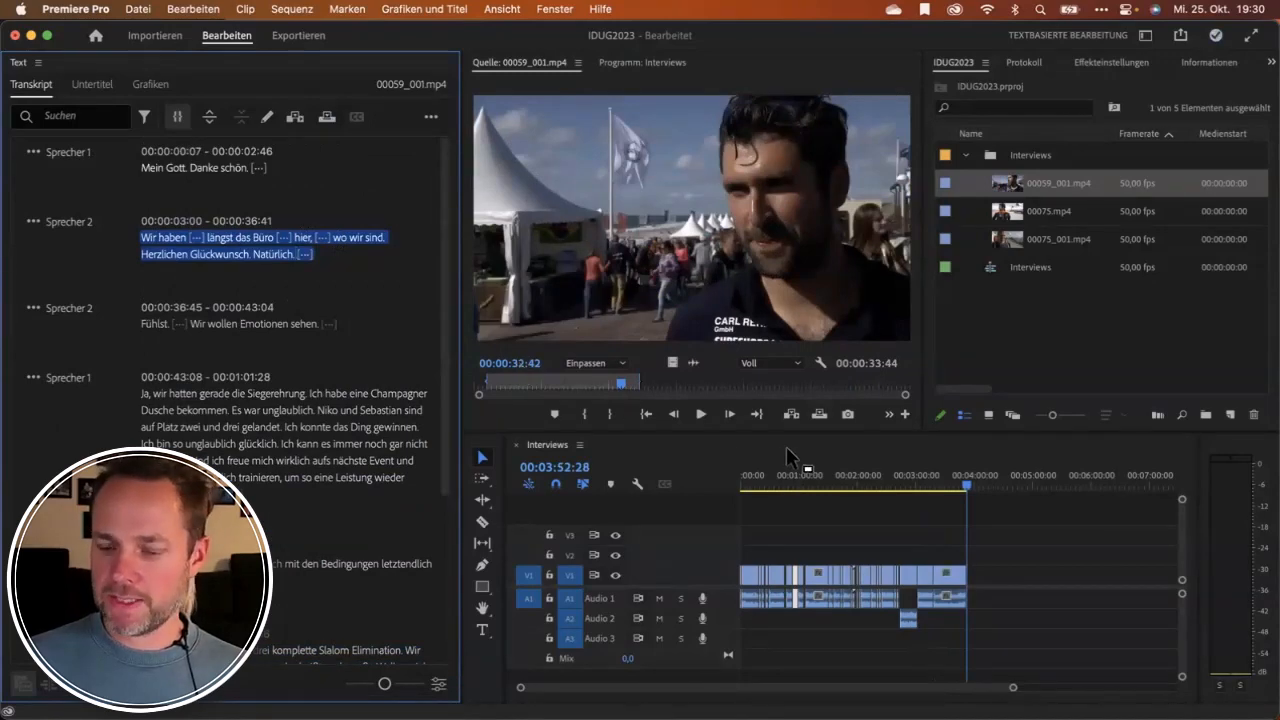
Delete the last appended passage of Sprecher 2 from the Interviews sequence using its transcript.
click(540, 451)
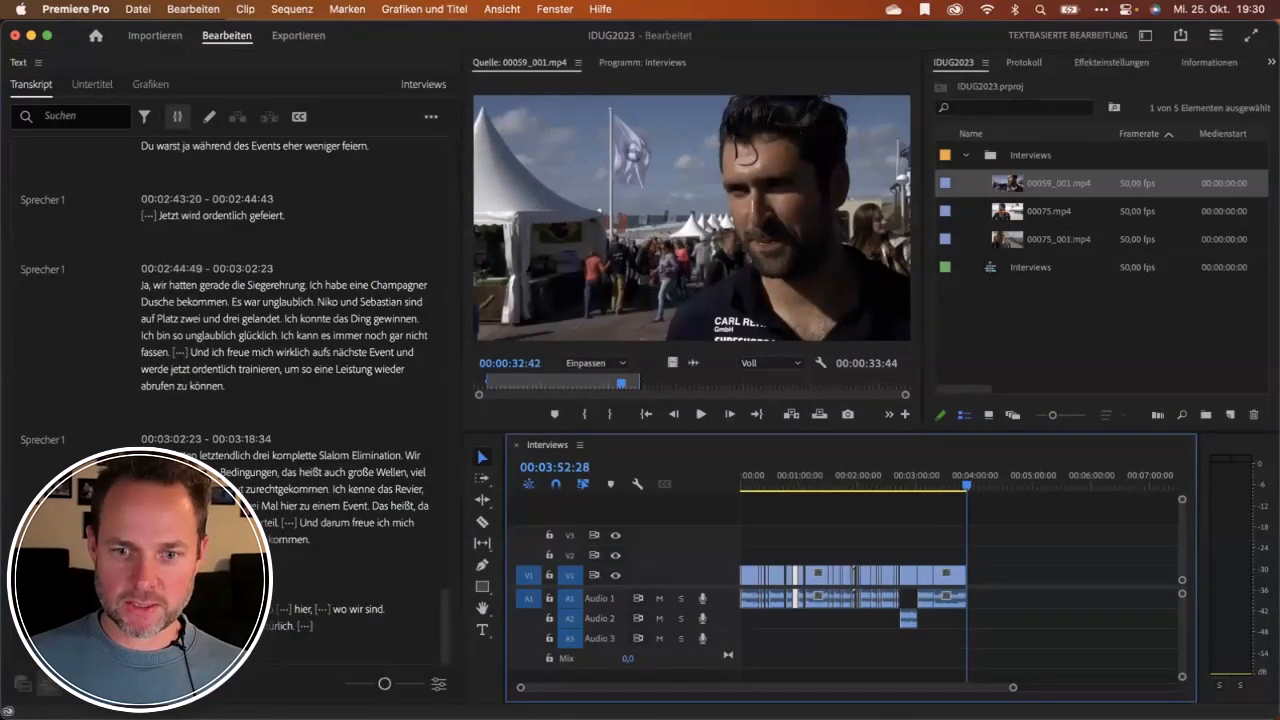
click(328, 614)
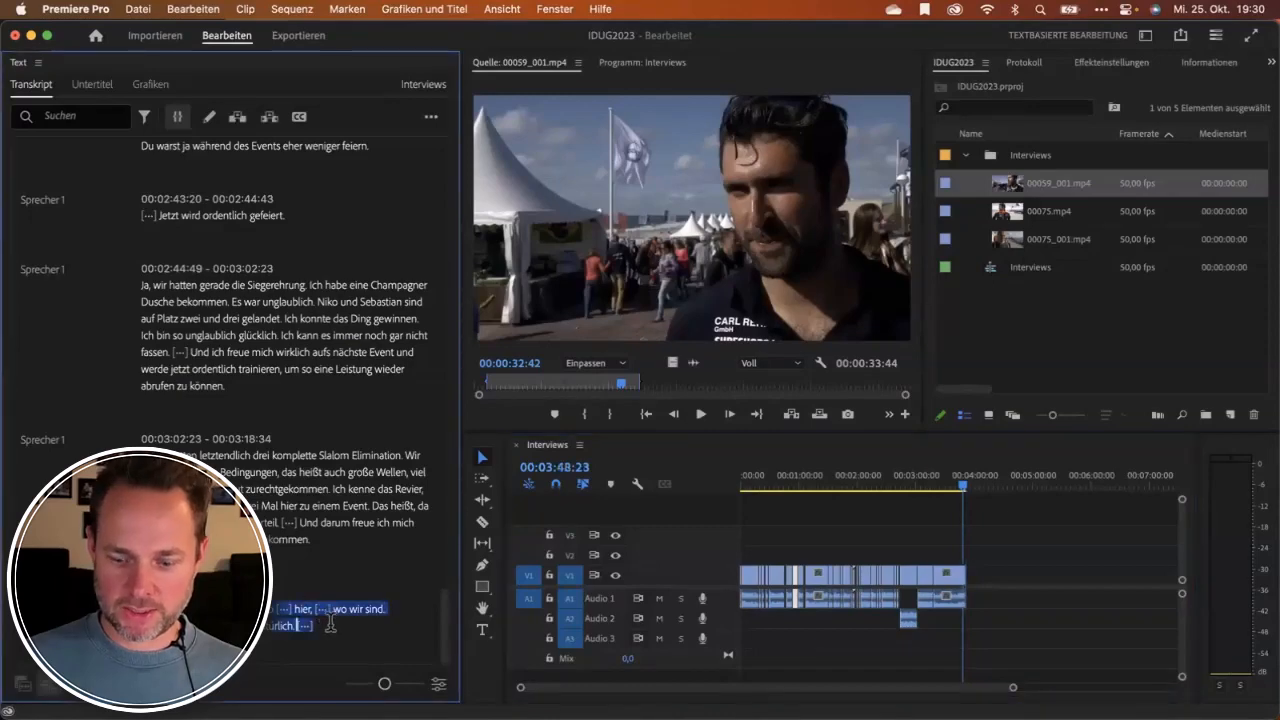
scroll(330, 622, up, 2)
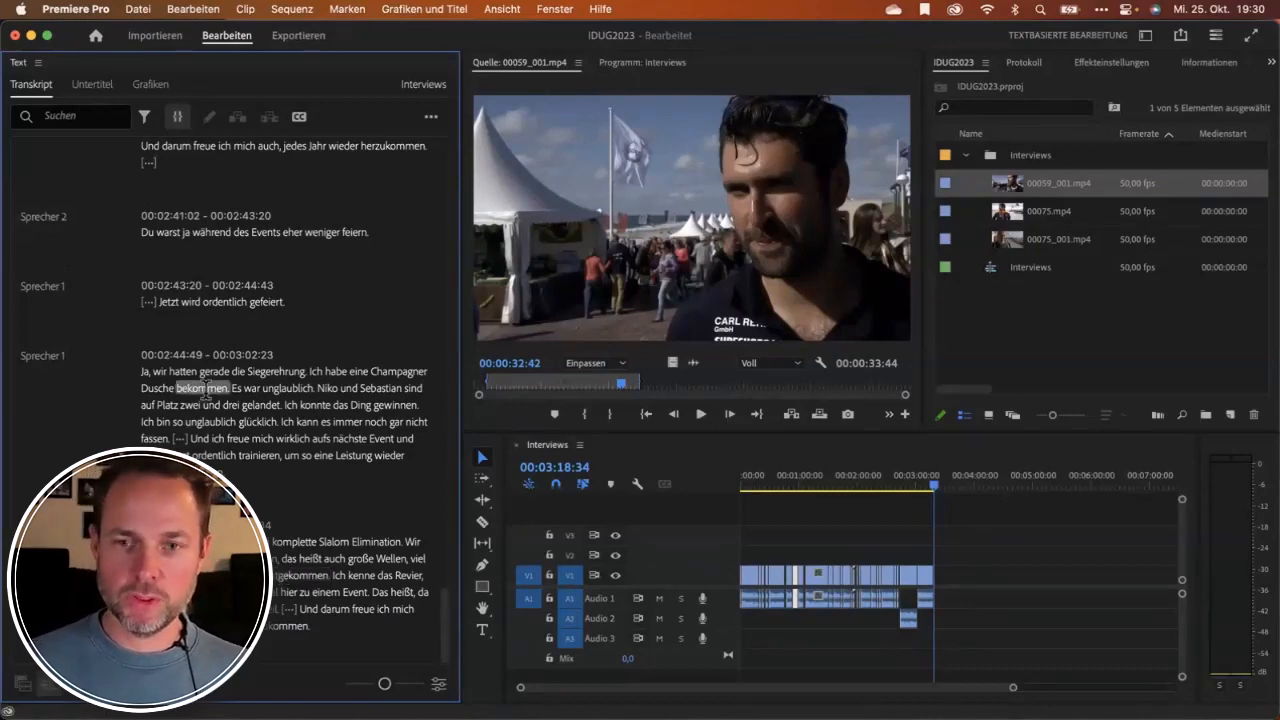
Zoom into the beginning of the Interviews timeline and play the edit up to the „Tonbandgerät“ passage to check its cuts.
scroll(207, 405, up, 5)
scroll(209, 405, up, 15)
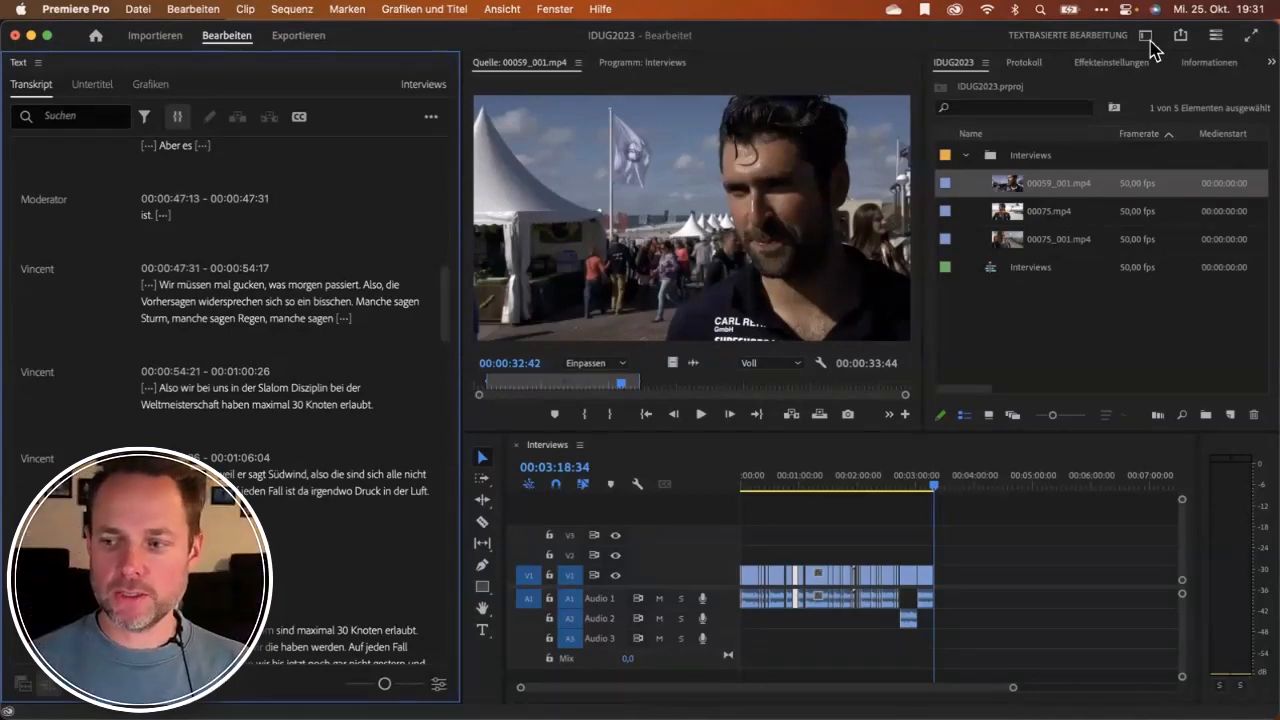
click(760, 484)
key(=)
key(=)
key(=)
mouse_move(873, 486)
mouse_down()
mouse_move(899, 490)
mouse_move(886, 491)
mouse_up()
key(space)
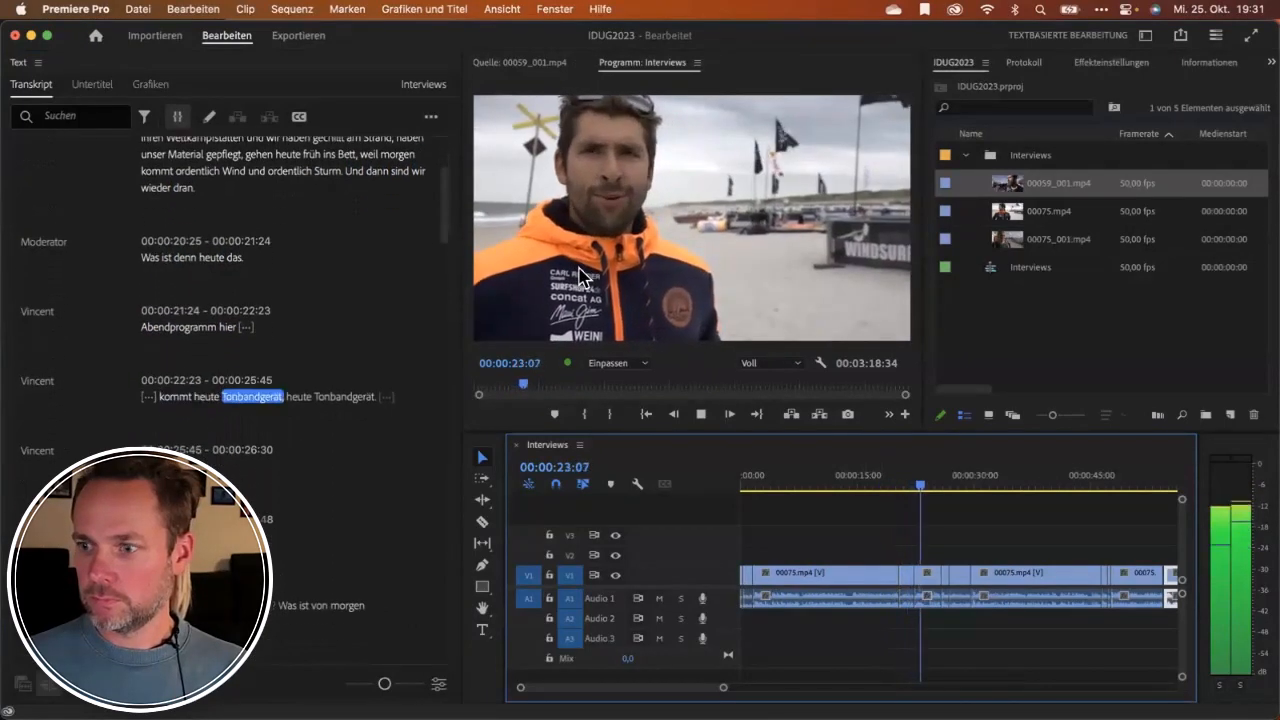
key(space)
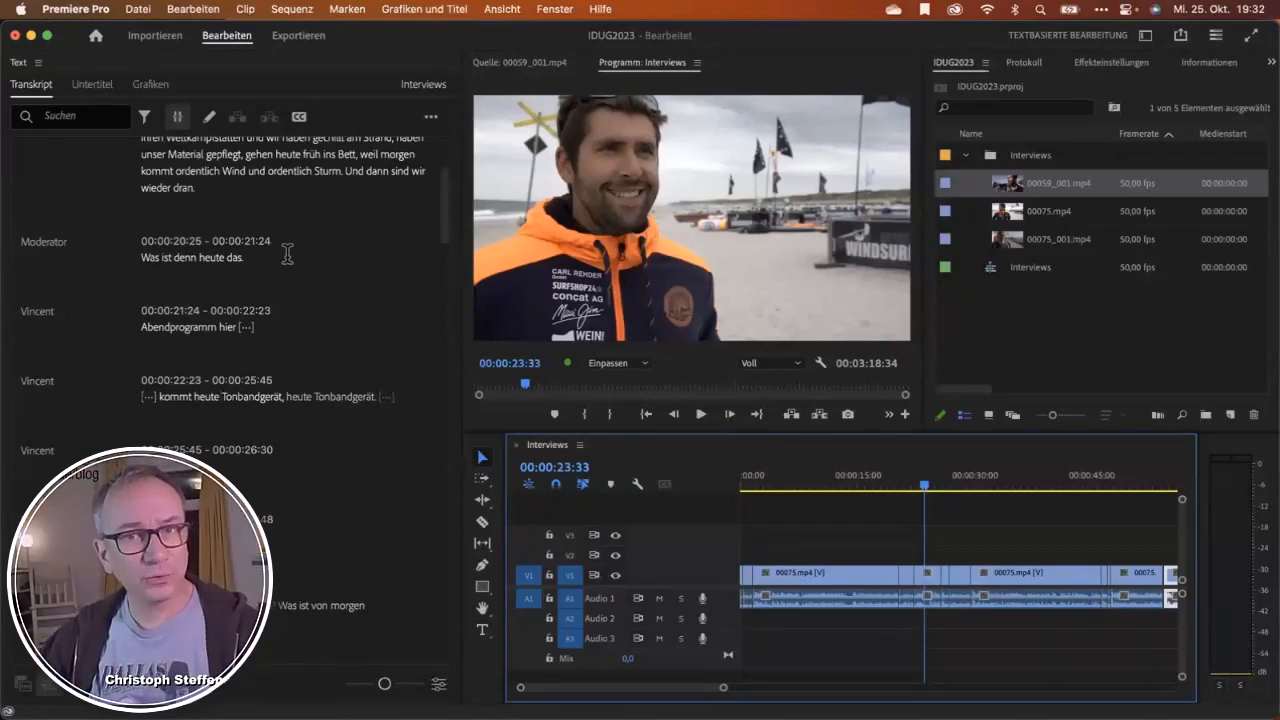
Try the transcript display option Wörter mit geringer Konfidenz in the Transkript-Ansicht settings, then switch it off again.
click(143, 119)
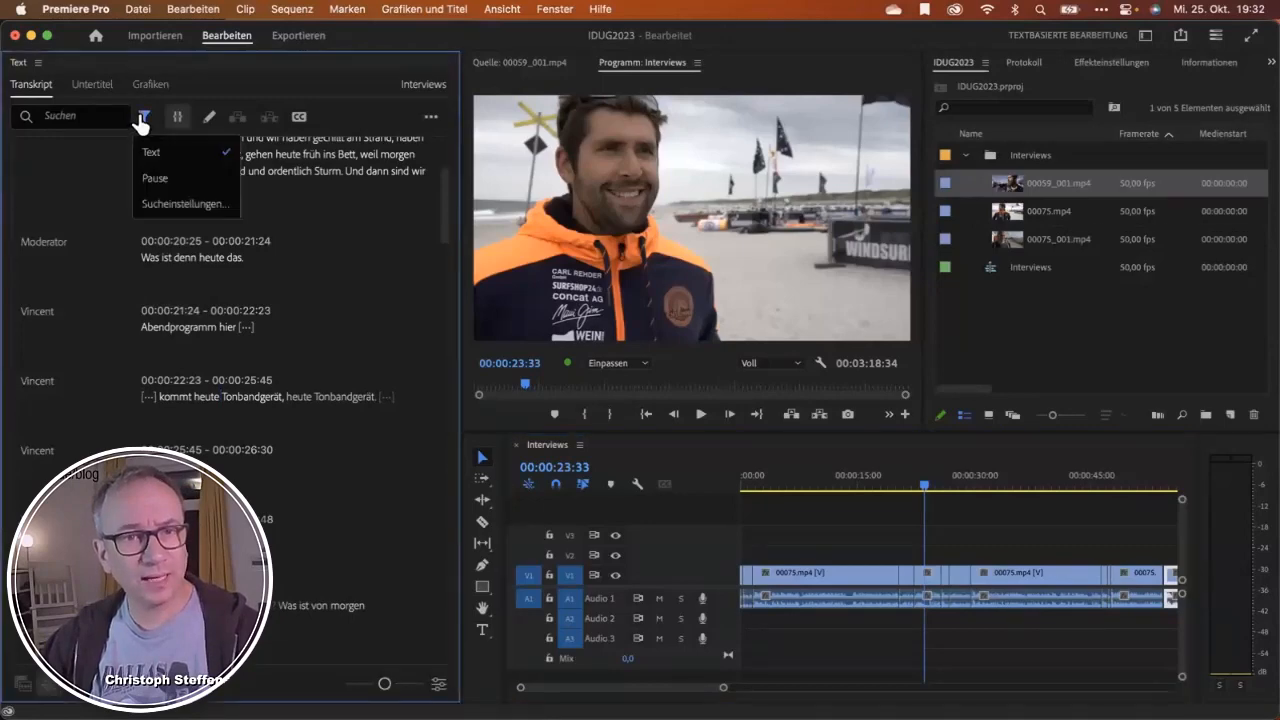
click(172, 205)
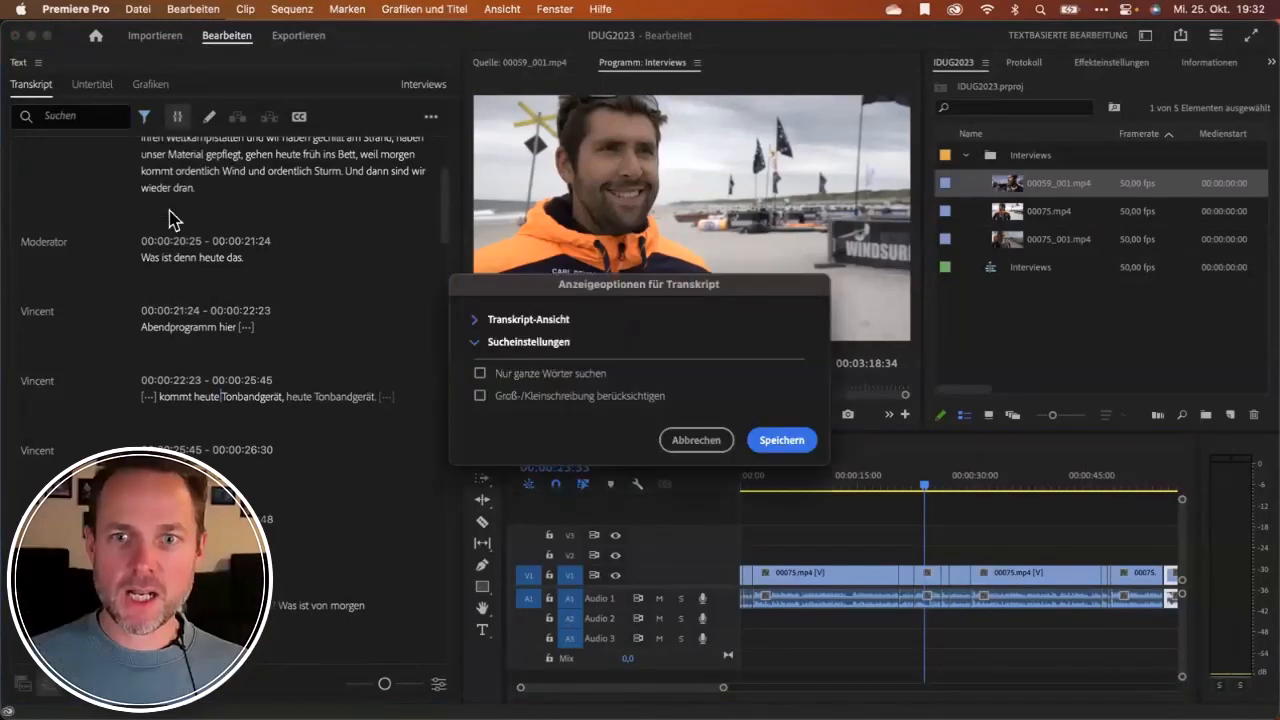
click(474, 320)
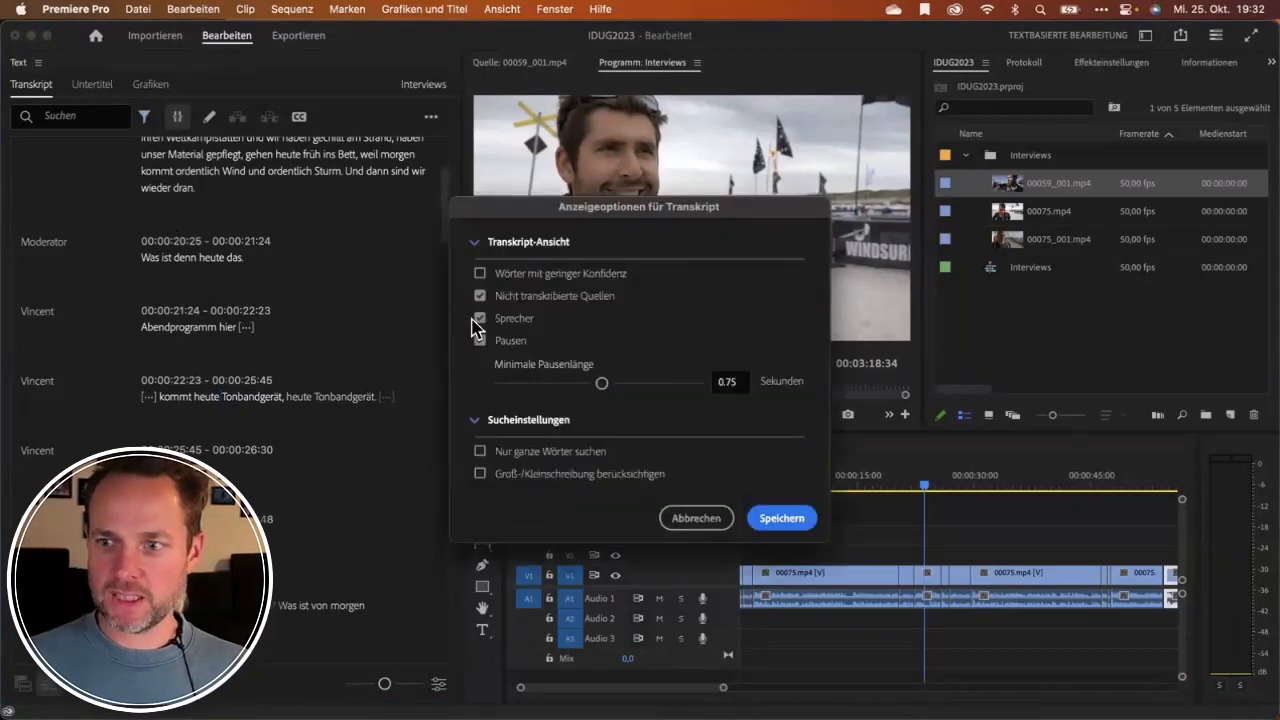
click(481, 274)
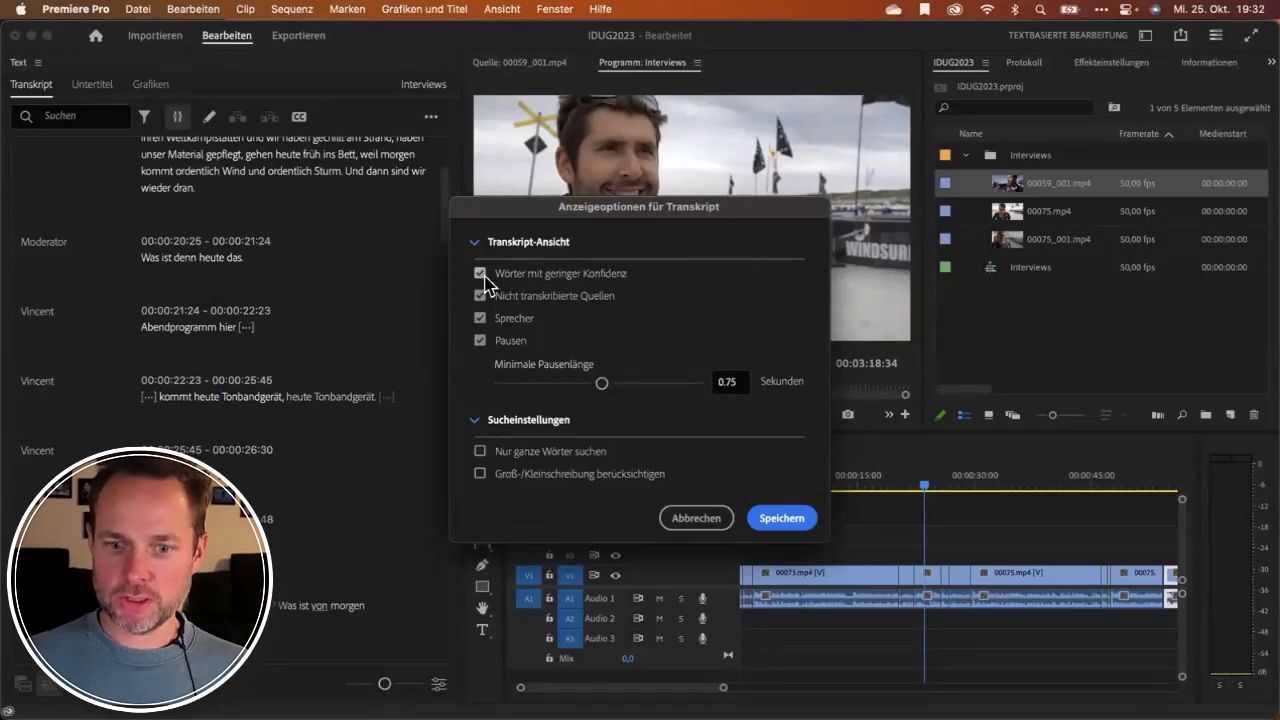
click(482, 274)
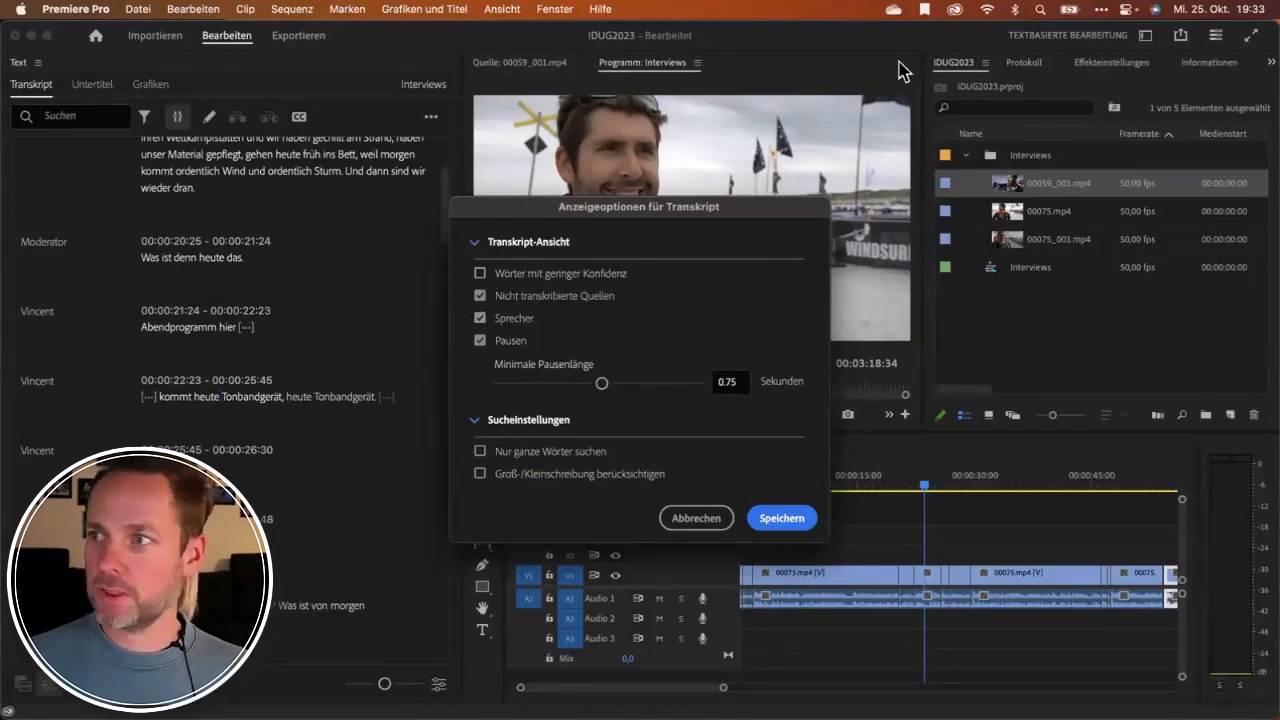
Switch to Creative Cloud, view the list of installed applications, and return to Premiere Pro.
click(955, 9)
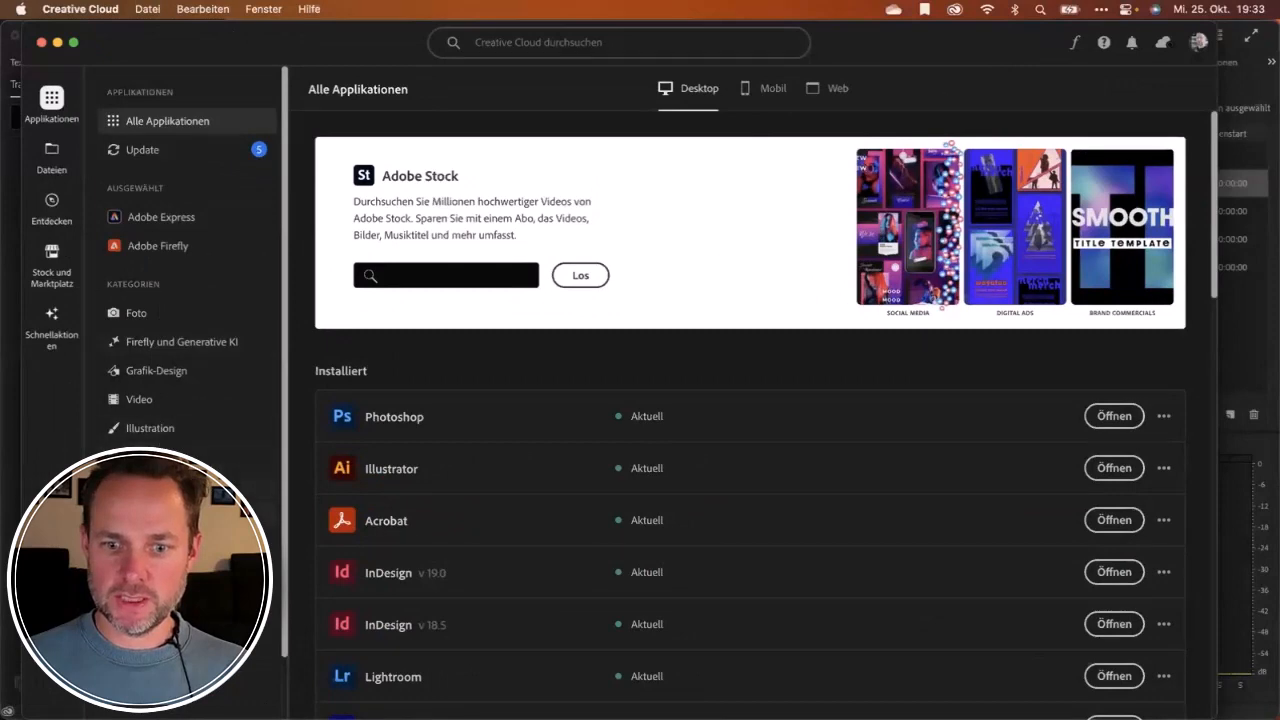
click(186, 514)
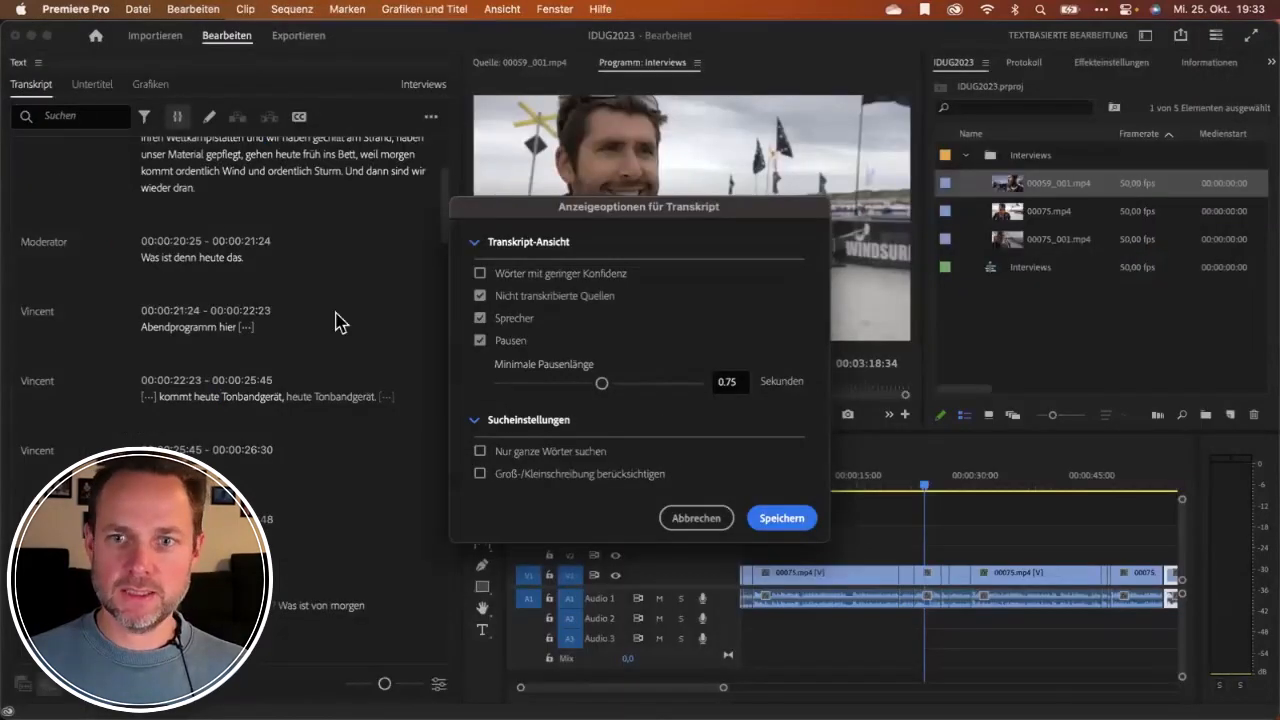
Cancel the transcript display options and look at the transcript filter choices Text and Pause.
click(688, 518)
click(145, 117)
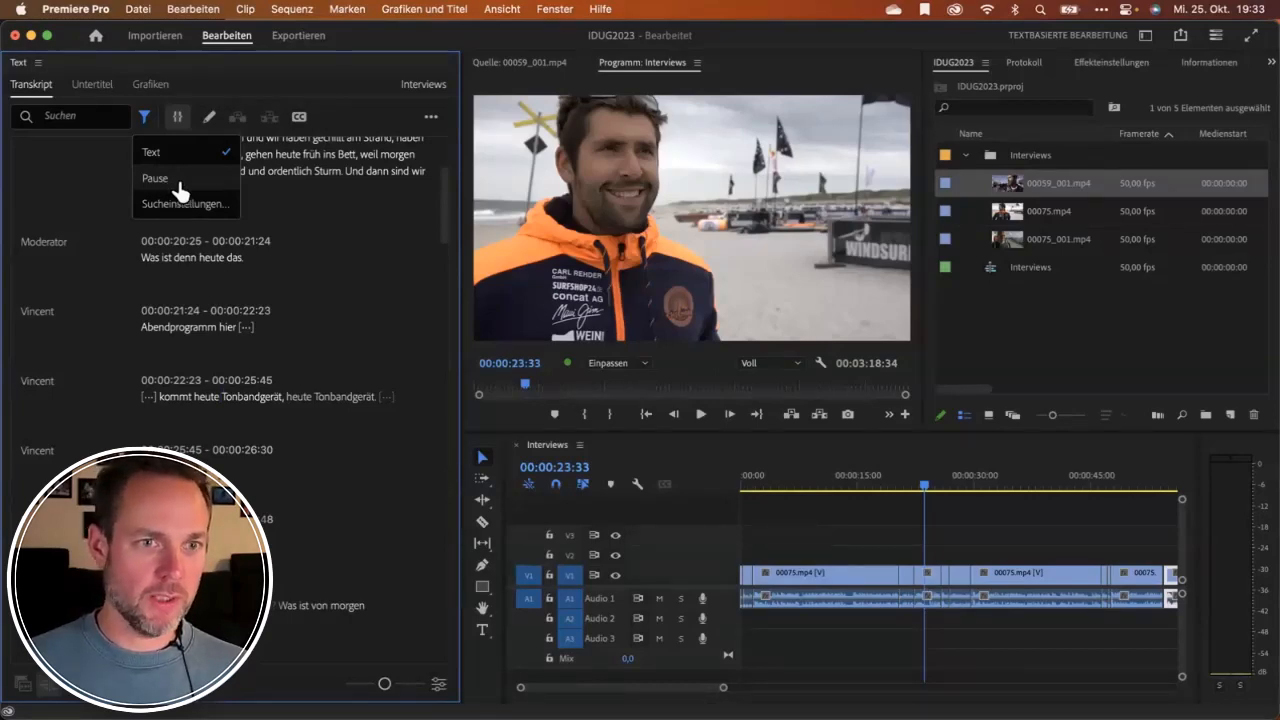
click(175, 118)
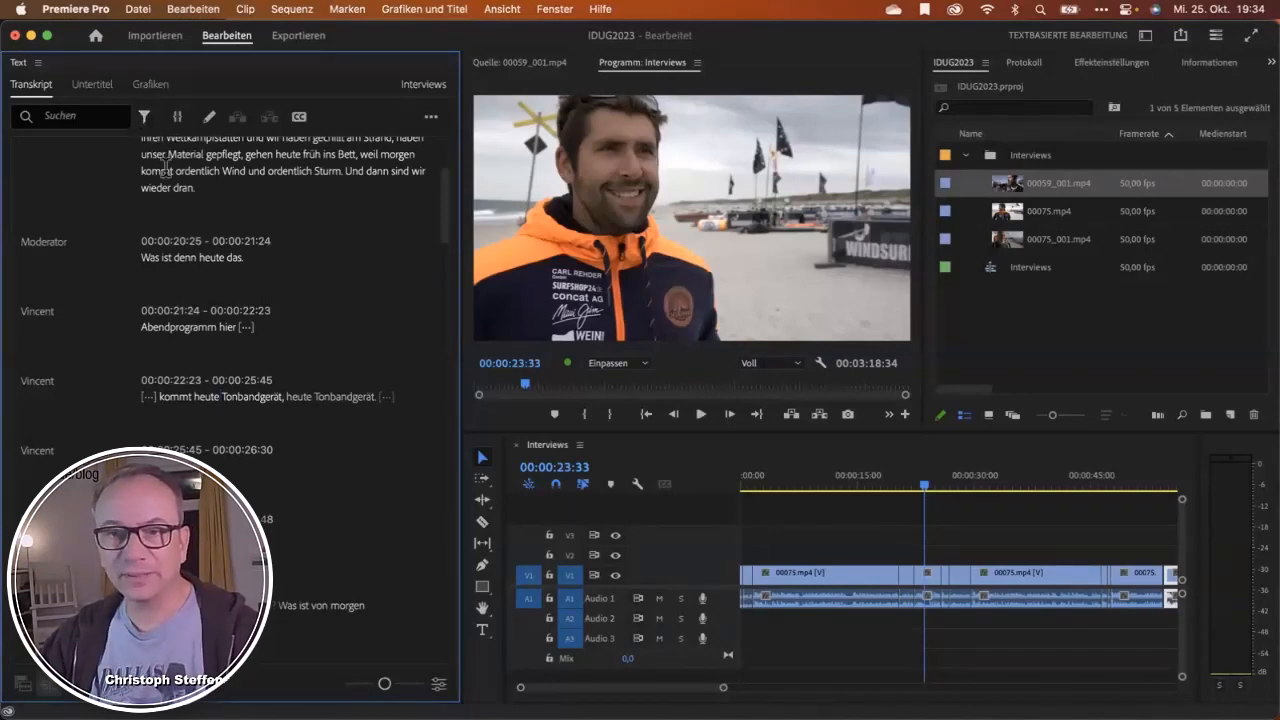
Select the Moderator's passage „Was ist denn heute das.“ in the Interviews transcript.
scroll(171, 200, up, 5)
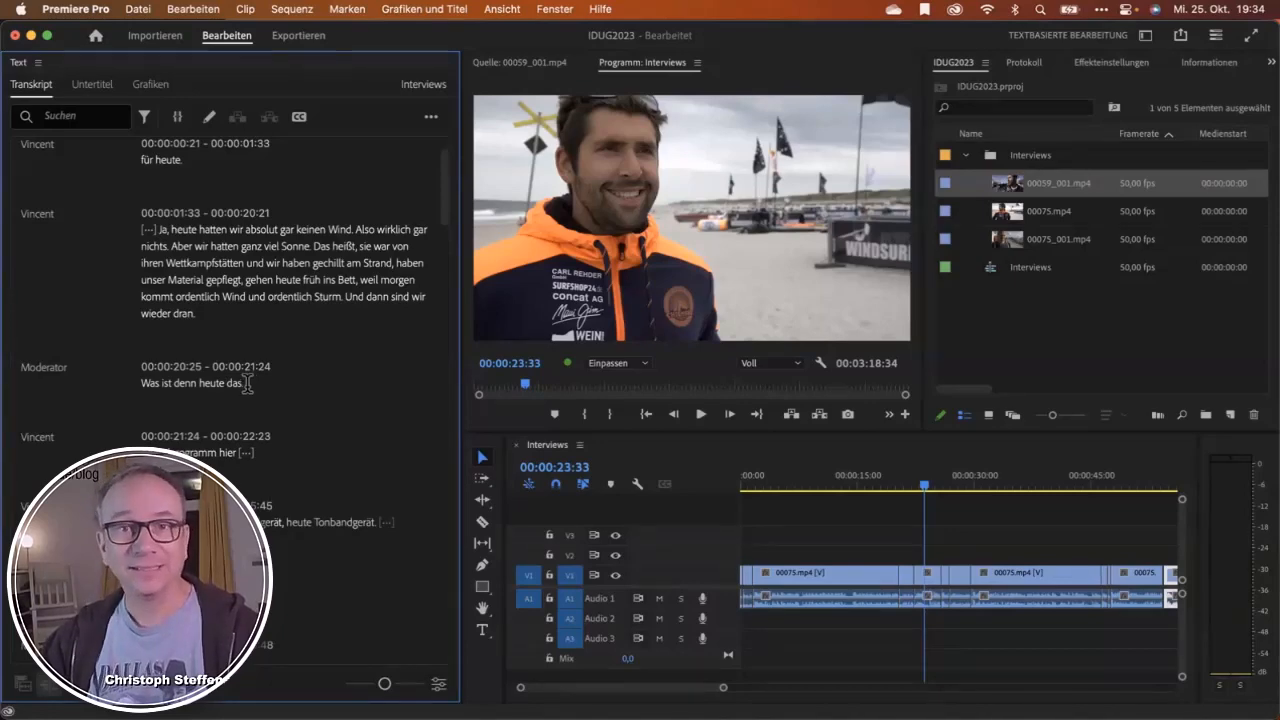
drag(247, 383, 139, 383)
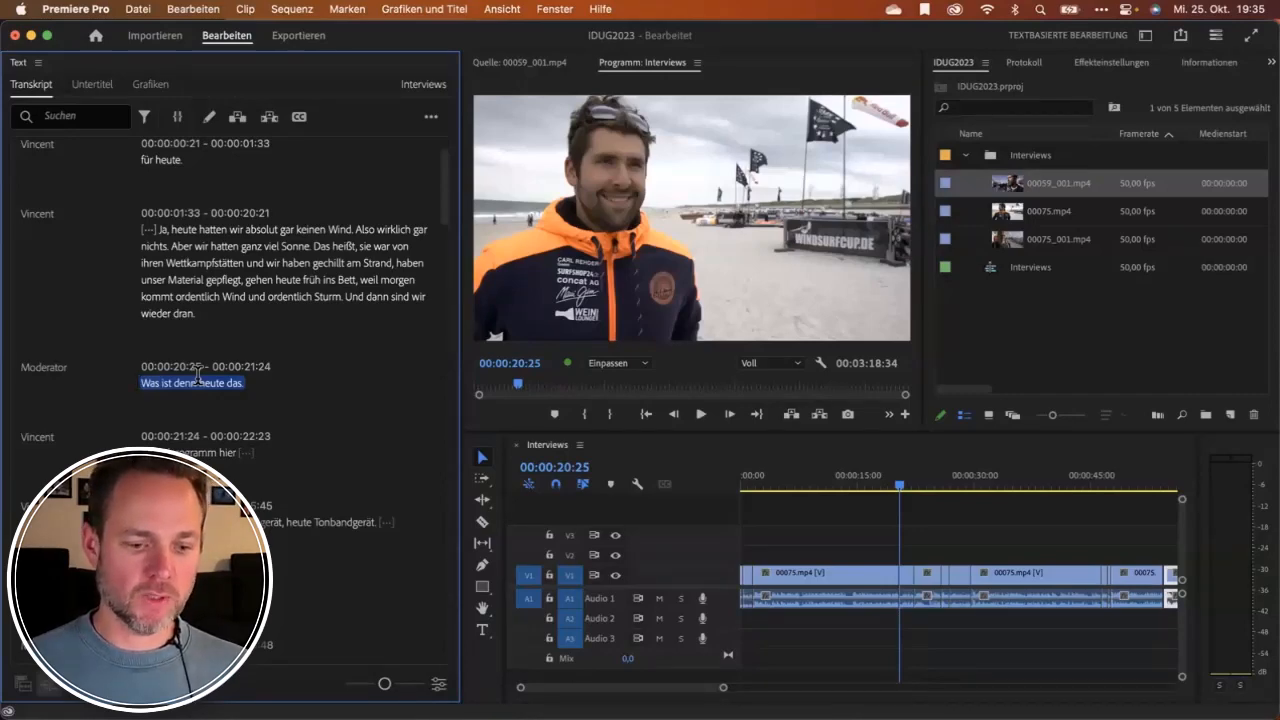
double_click(144, 382)
drag(140, 380, 277, 380)
mouse_move(150, 229)
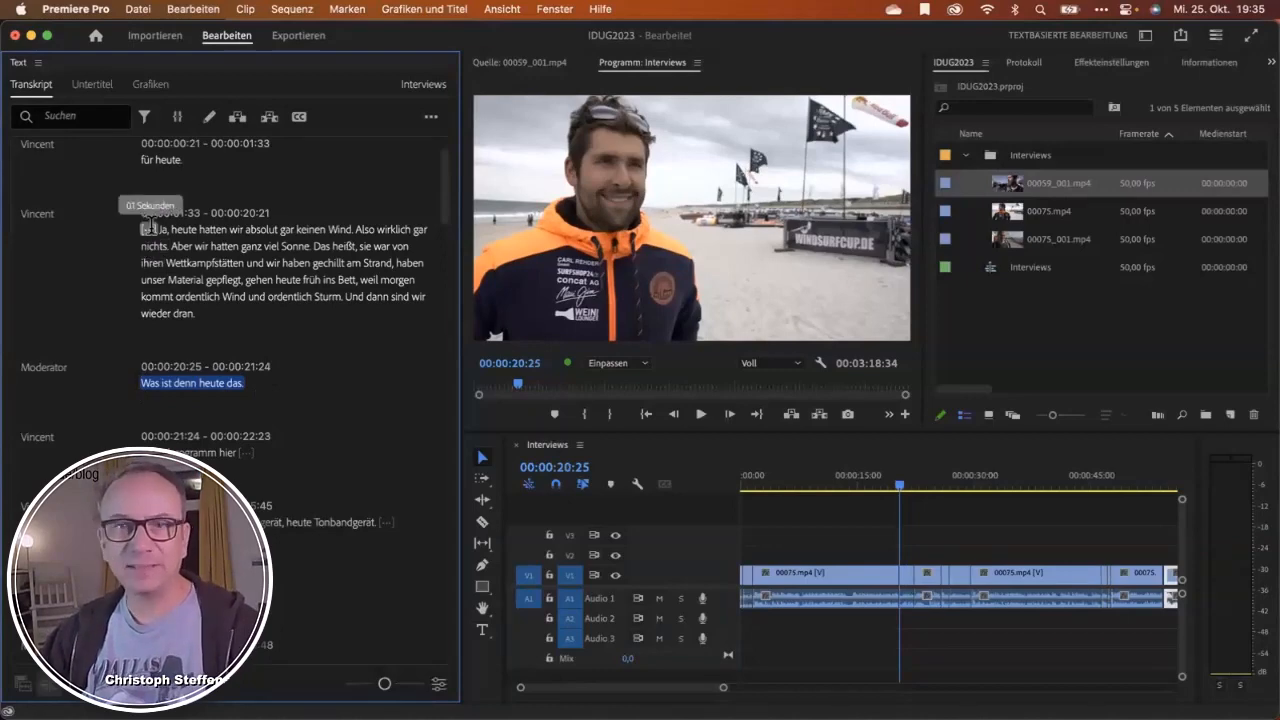
Paste the copied passage „Also wie bei uns in der Slalom Disziplin bei der Weltmeisterschaft haben maximal 30 Knoten erlaubt.“ before „für heute.“ in the transcript.
scroll(150, 229, up, 2)
click(150, 229)
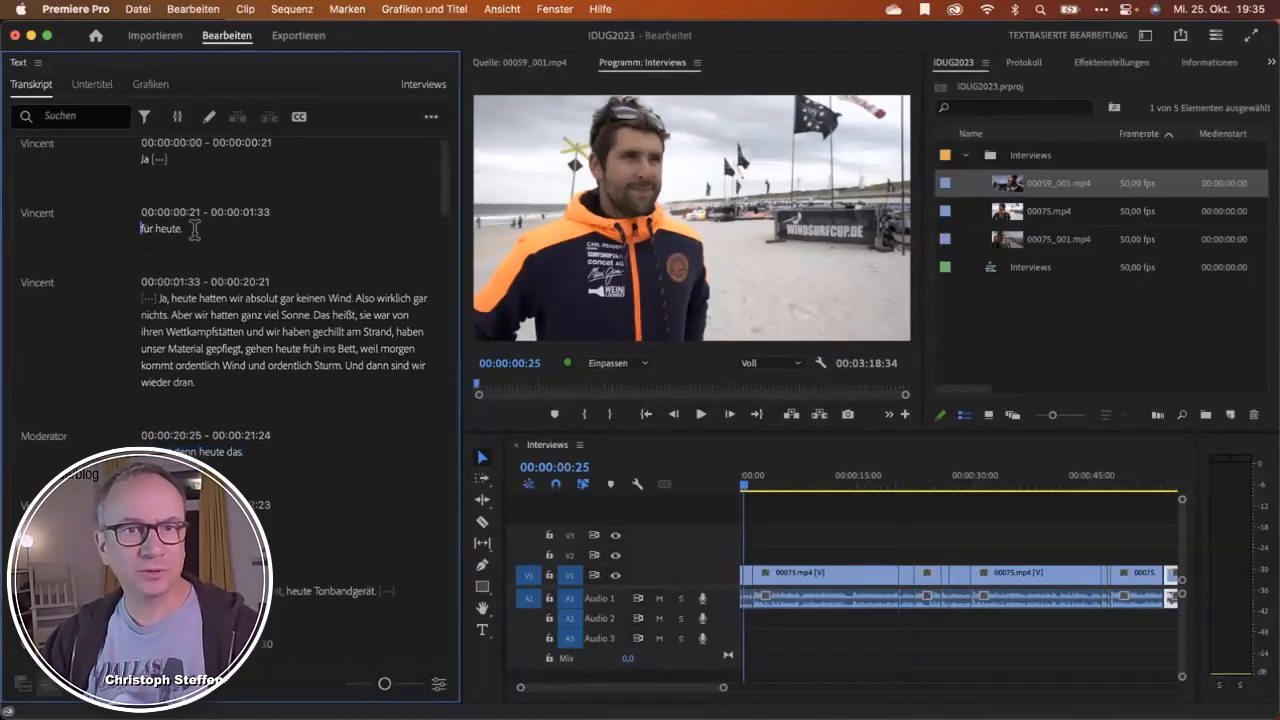
text([...] Also wie bei uns in der Slalom Disziplin bei der Weltmeisterschaft haben maximal 30 Knoten erlaubt.)
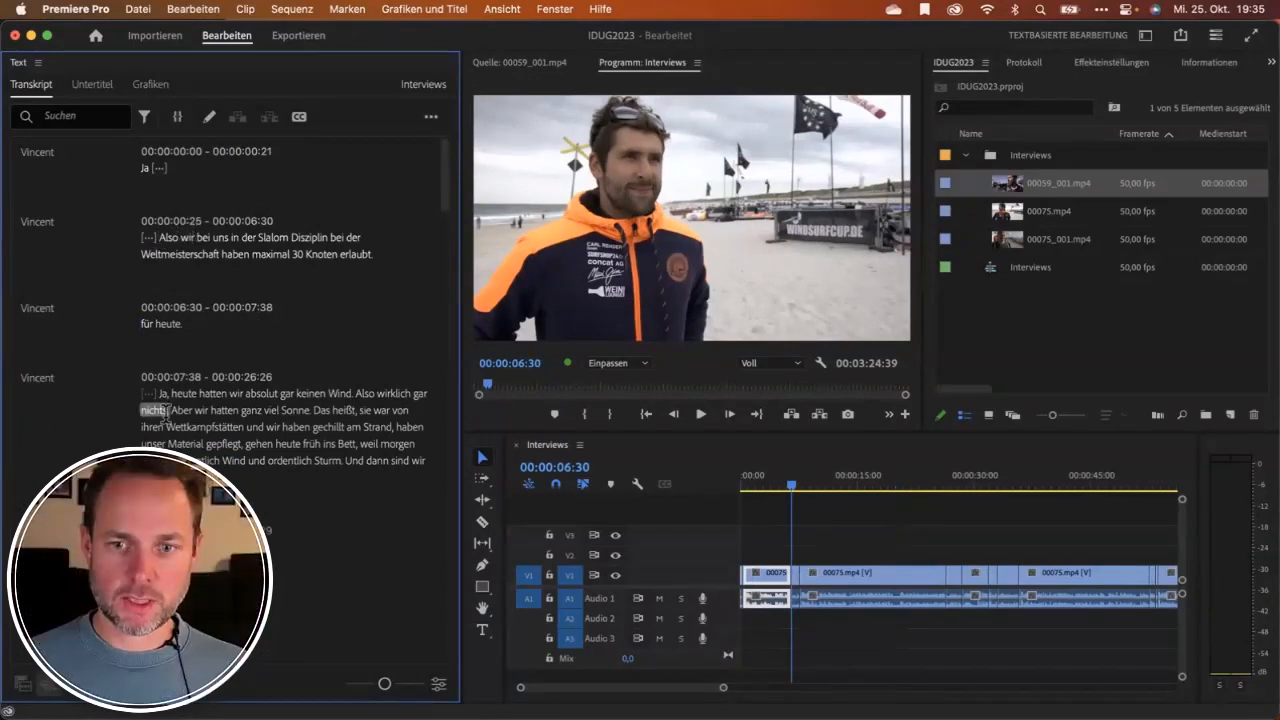
Paste the copied „Slalom Disziplin“ passage again before „Ja“ at the very start of the Interviews transcript.
drag(152, 392, 430, 462)
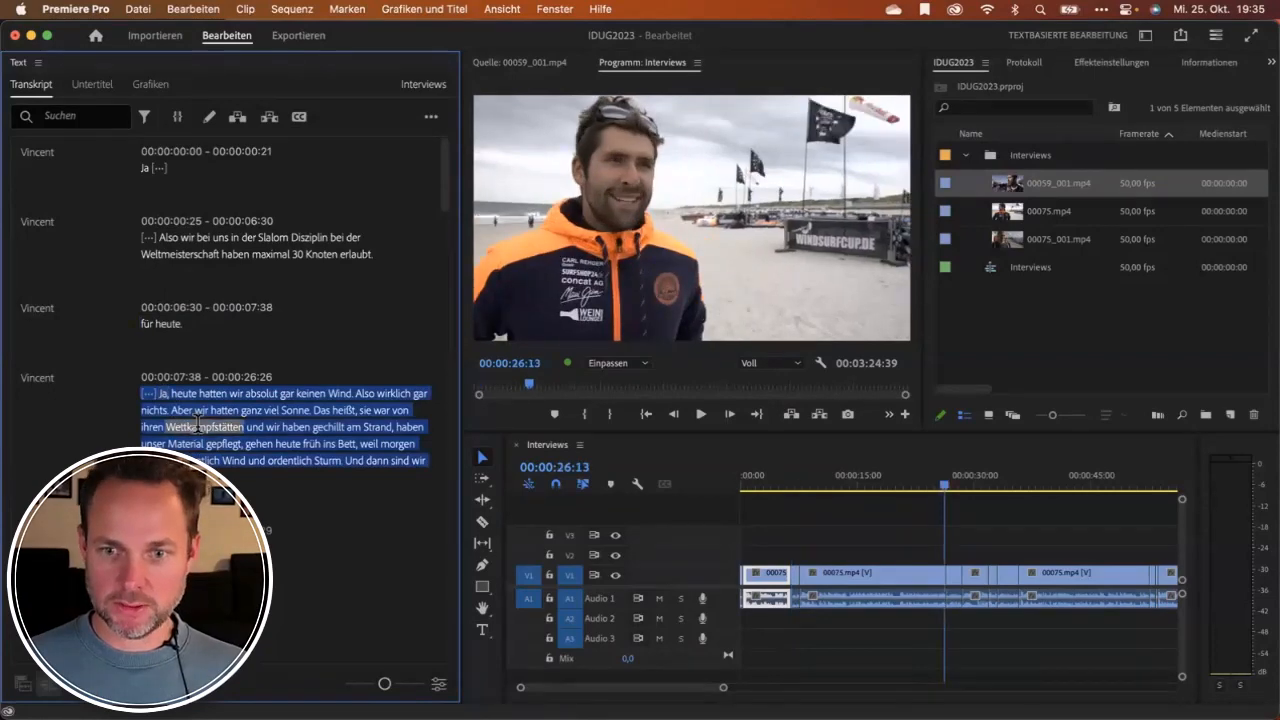
click(143, 168)
key(super+v)
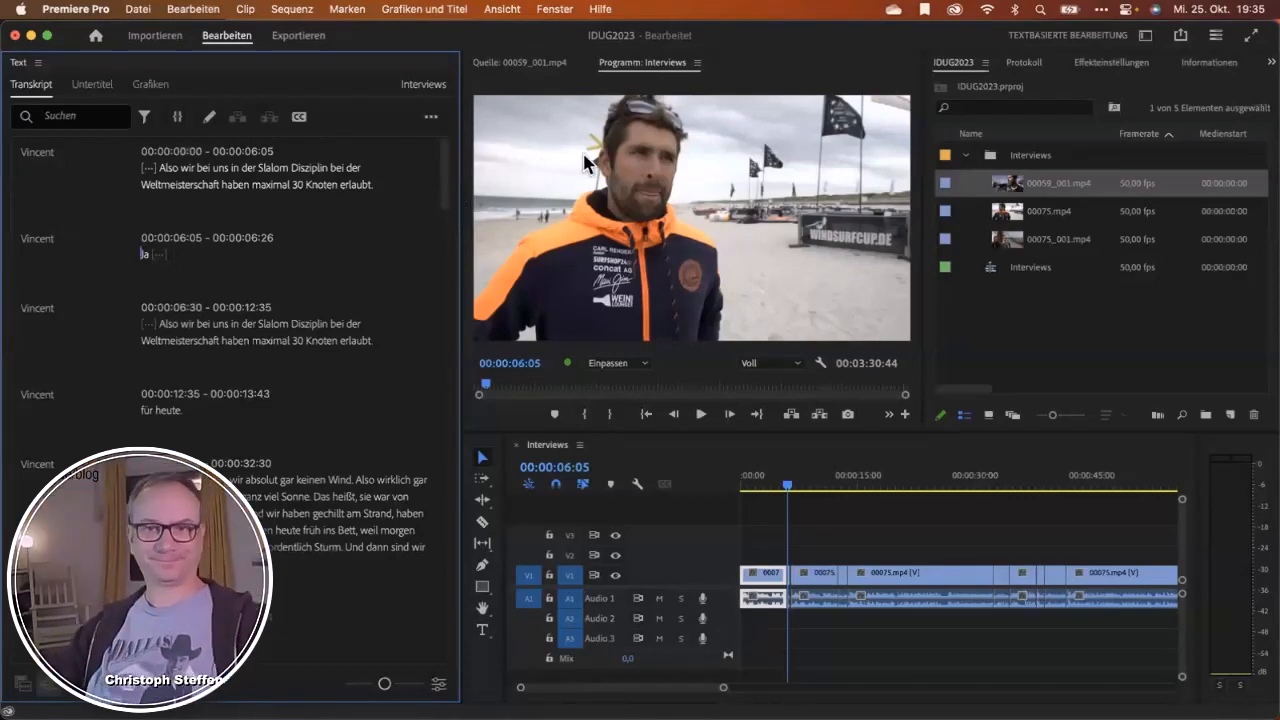
Switch to the Bearbeitung workspace, fit the whole Interviews sequence in the timeline, and collapse the Interviews bin.
click(1145, 36)
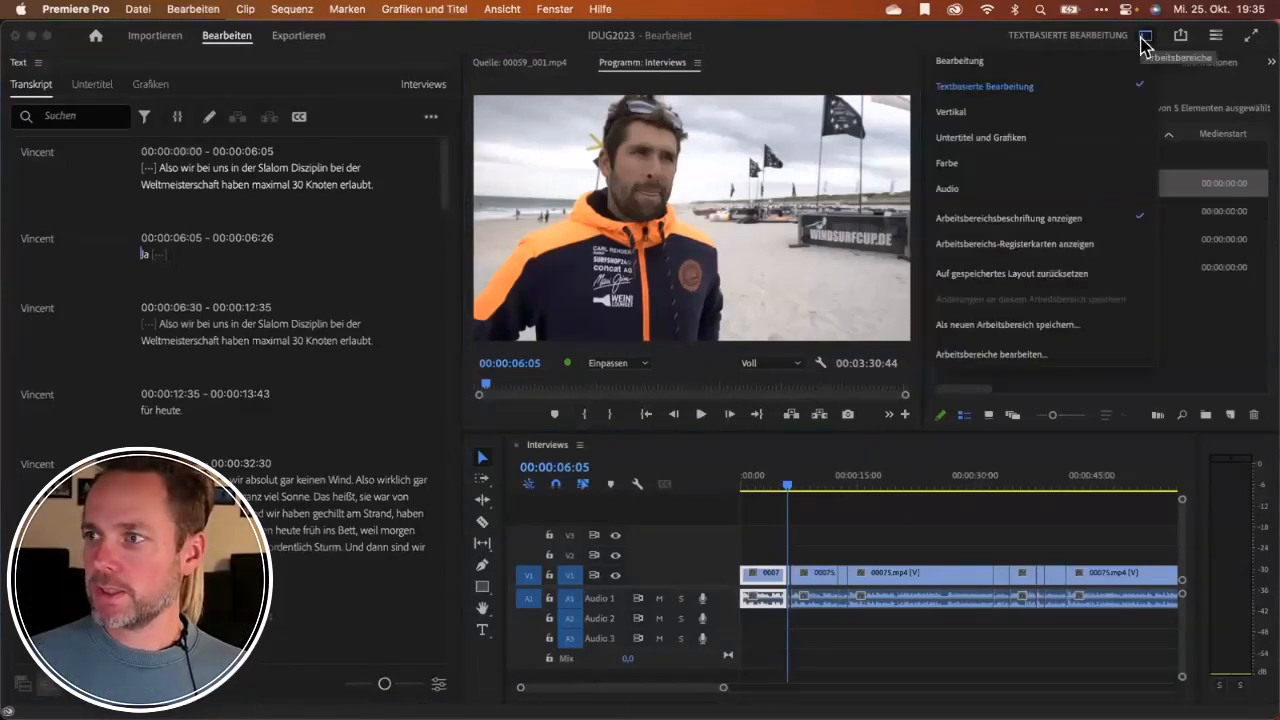
click(981, 68)
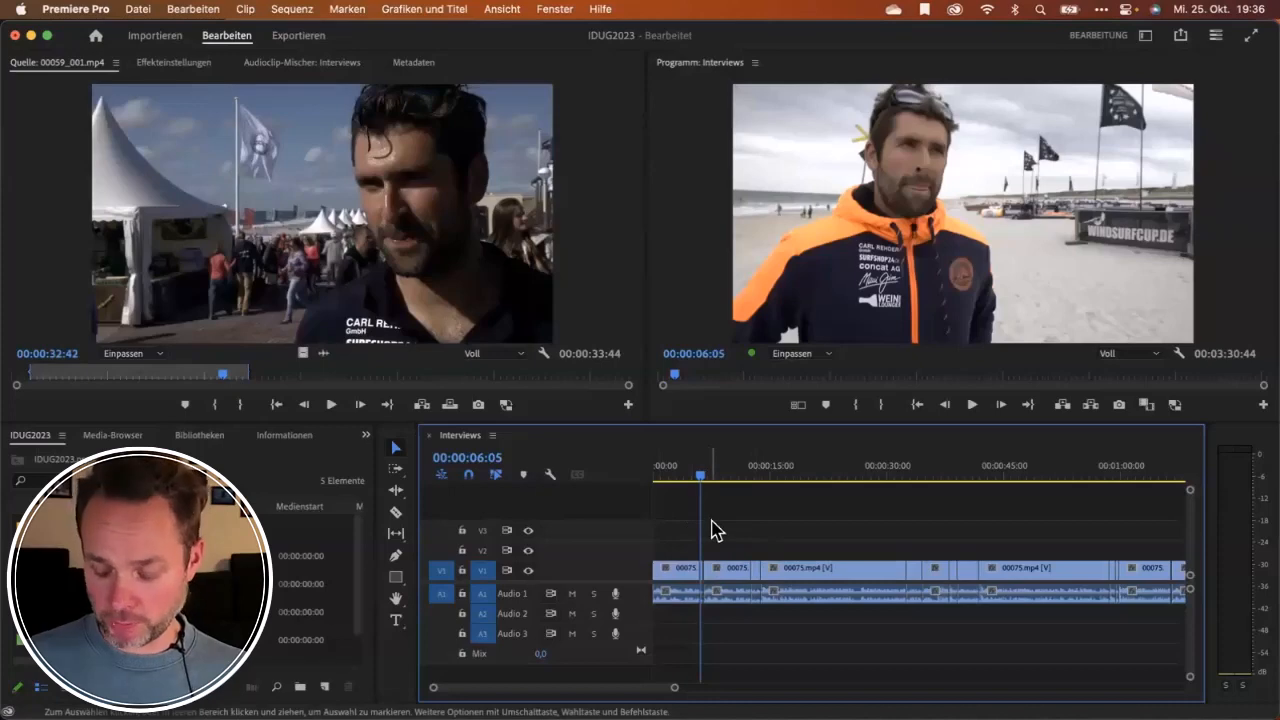
key(backslash)
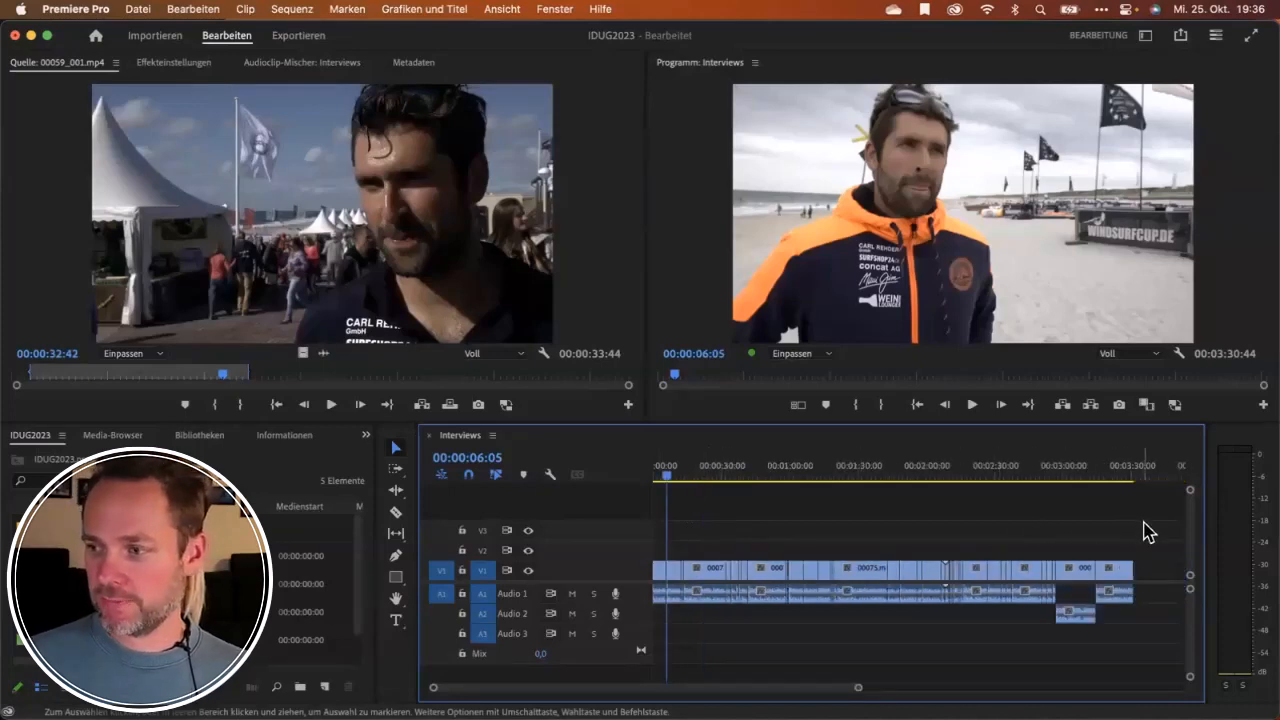
double_click(80, 527)
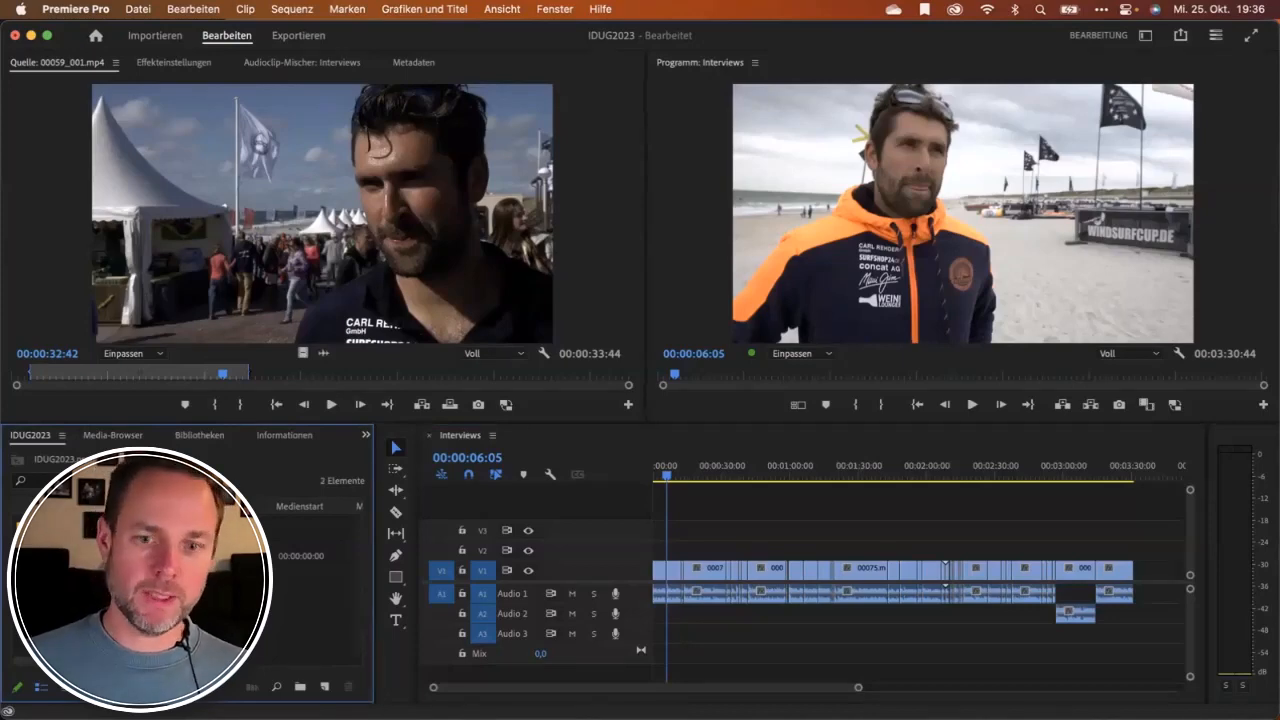
View the start screen and return to the IDUG2023 project to review its Importieren, Bearbeiten and Exportieren areas.
click(96, 40)
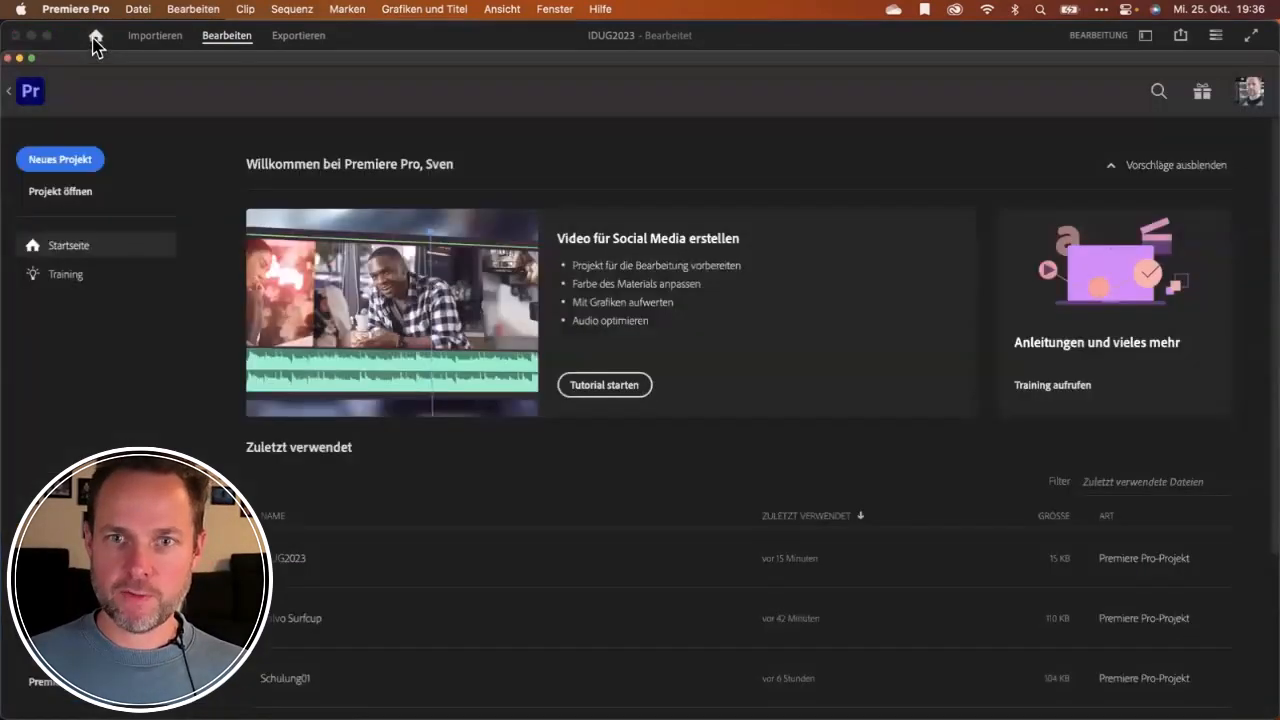
click(18, 91)
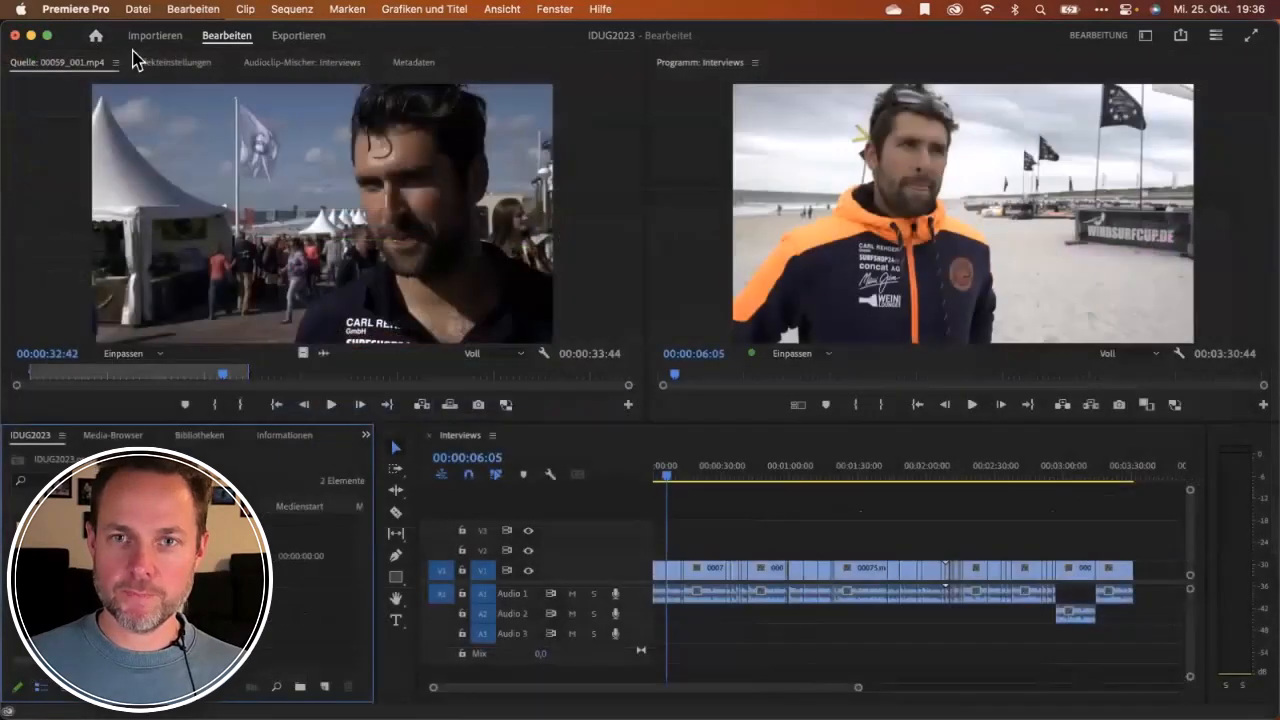
key(ctrl+a)
drag(117, 49, 322, 56)
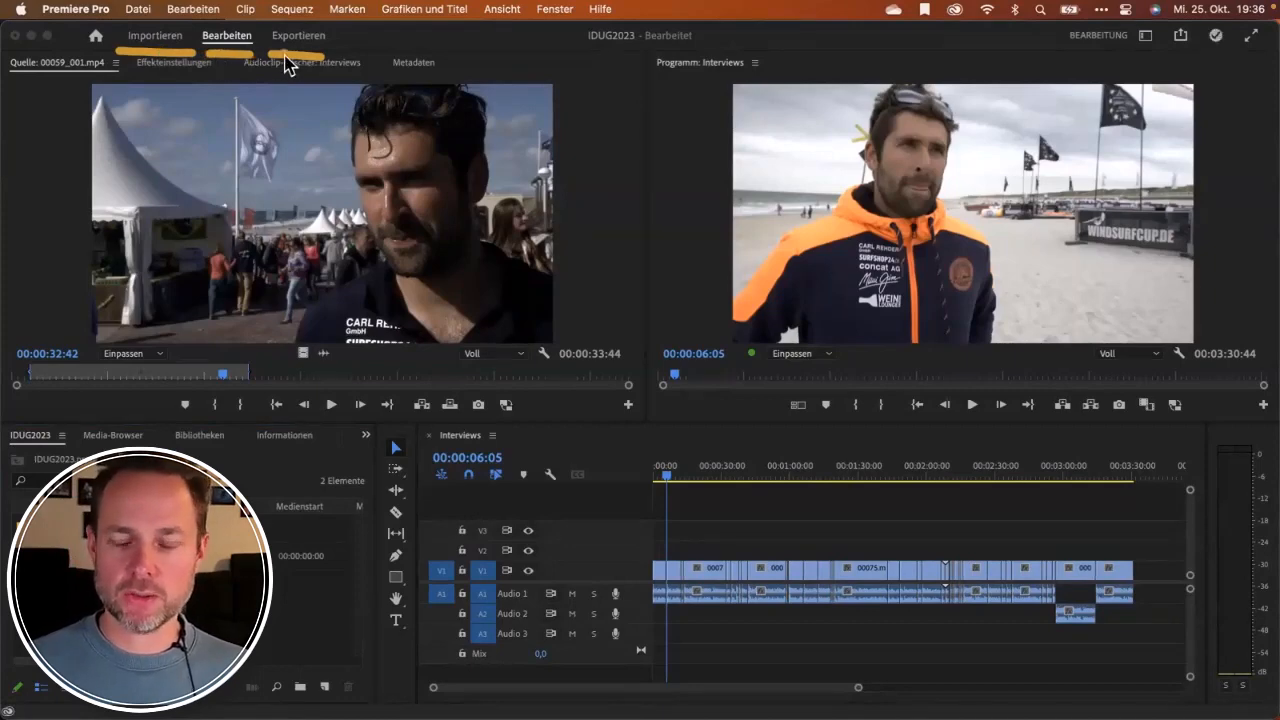
Start a media import and turn off Neue Sequenz erstellen and Automatische Transkription, collapsing both sections.
click(170, 40)
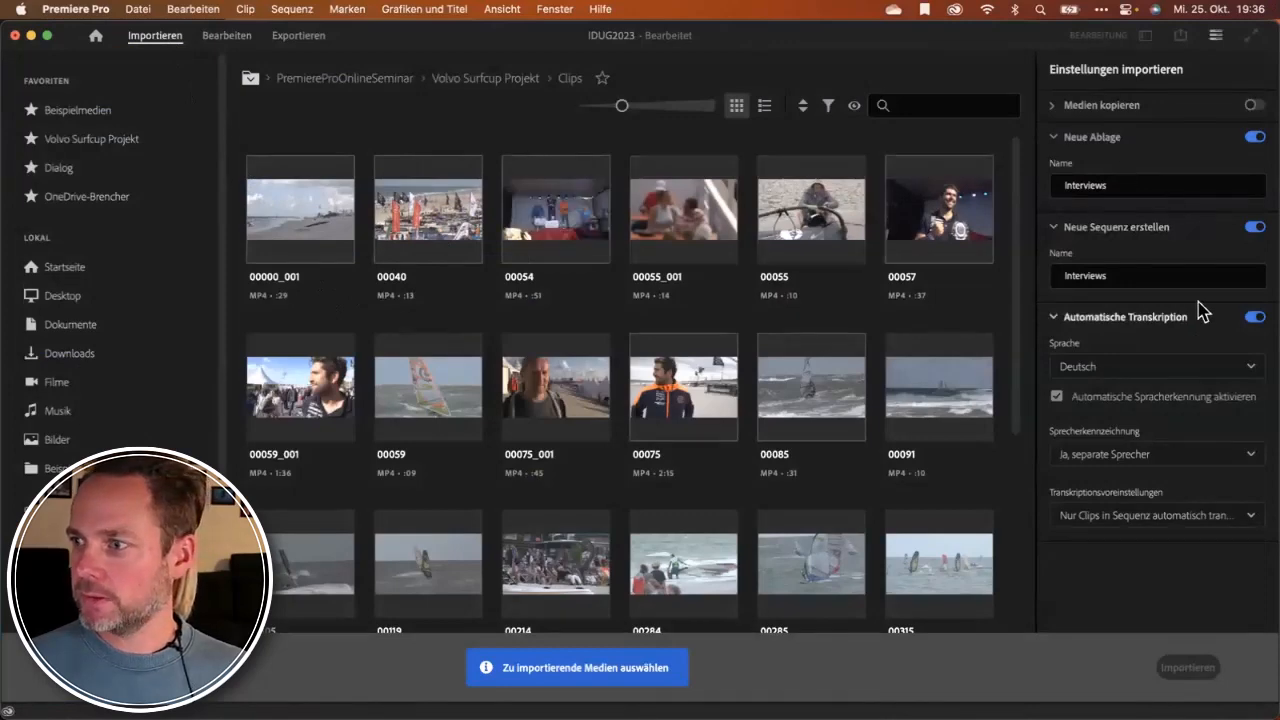
click(1253, 226)
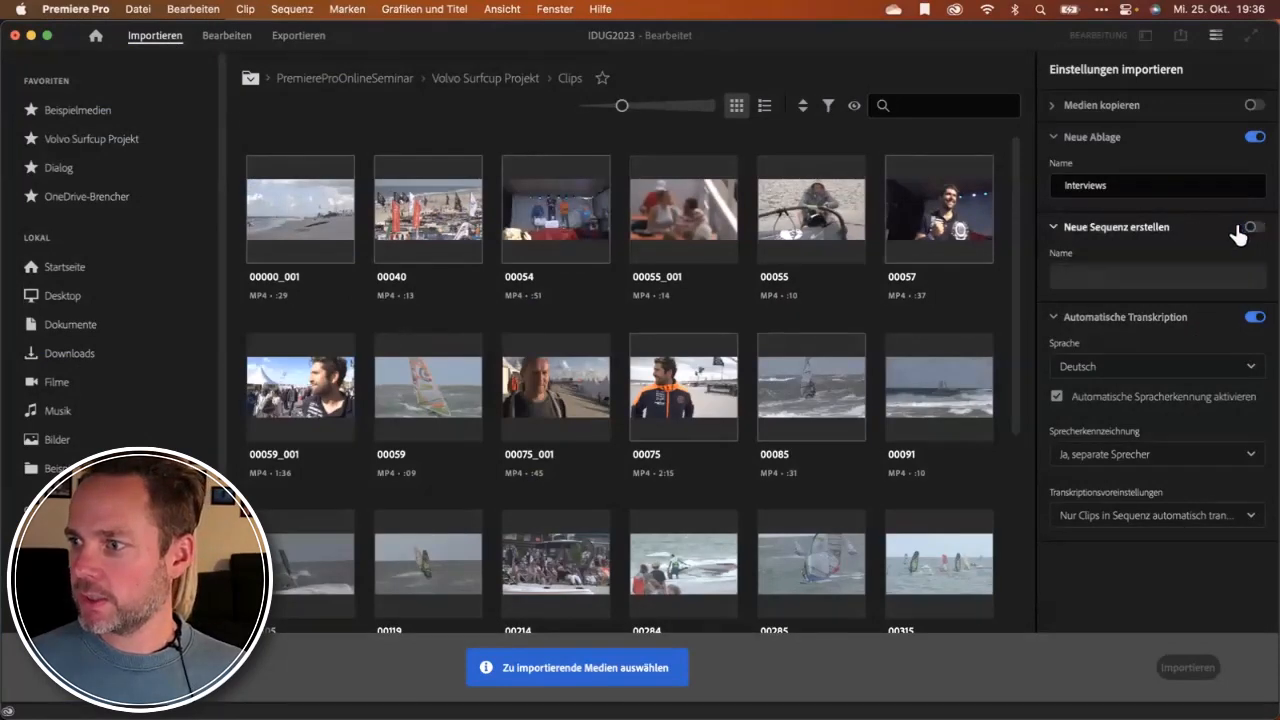
click(1250, 317)
click(1056, 318)
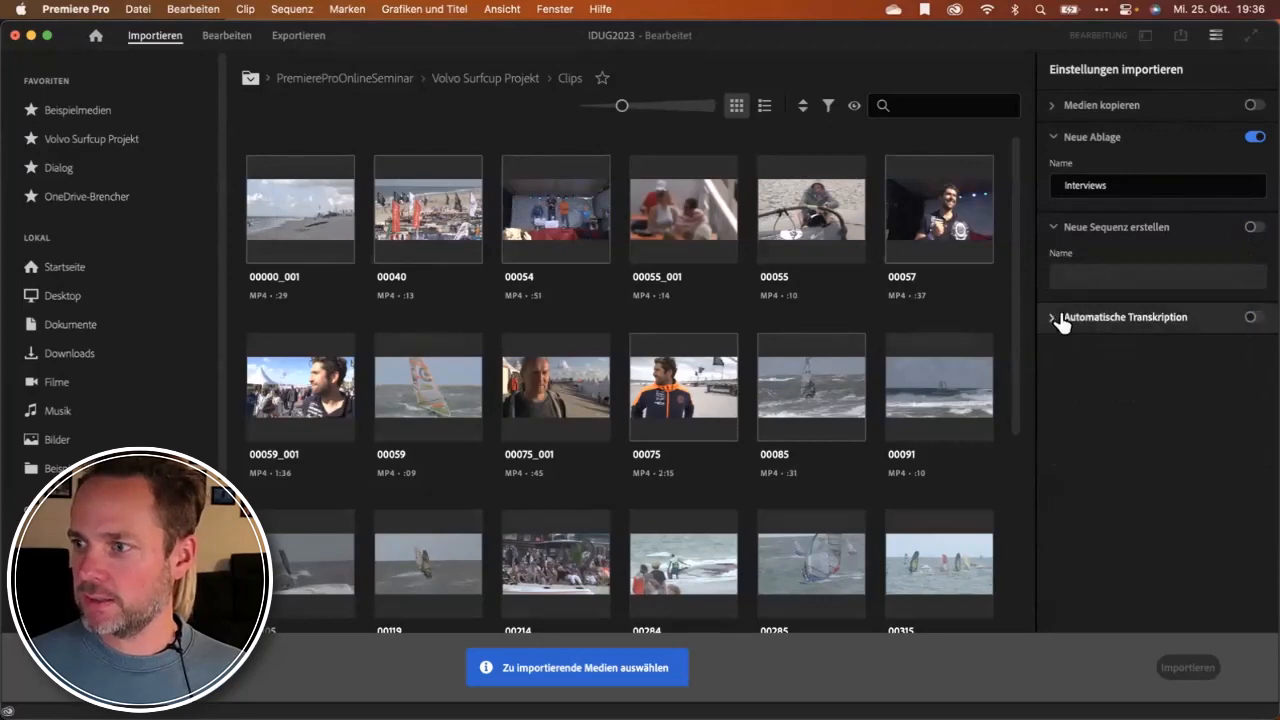
click(1052, 227)
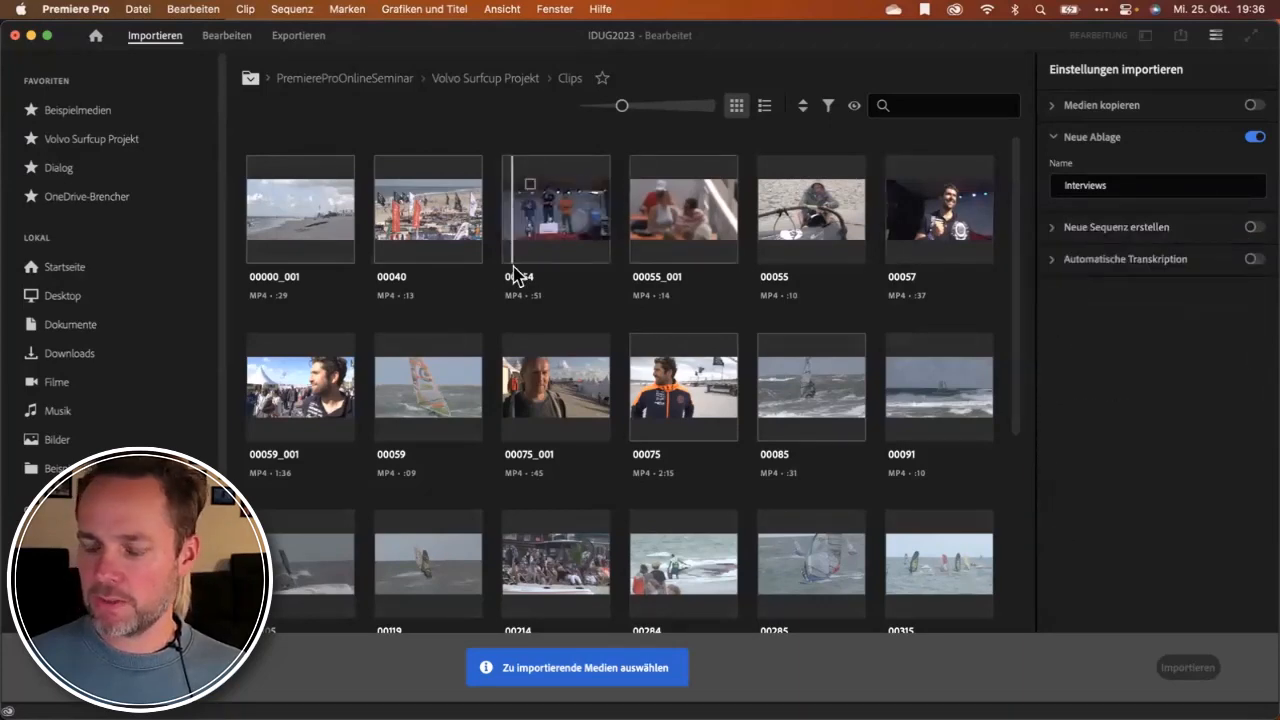
Select all media in the Clips folder of the Volvo Surfcup Projekt for import.
click(280, 192)
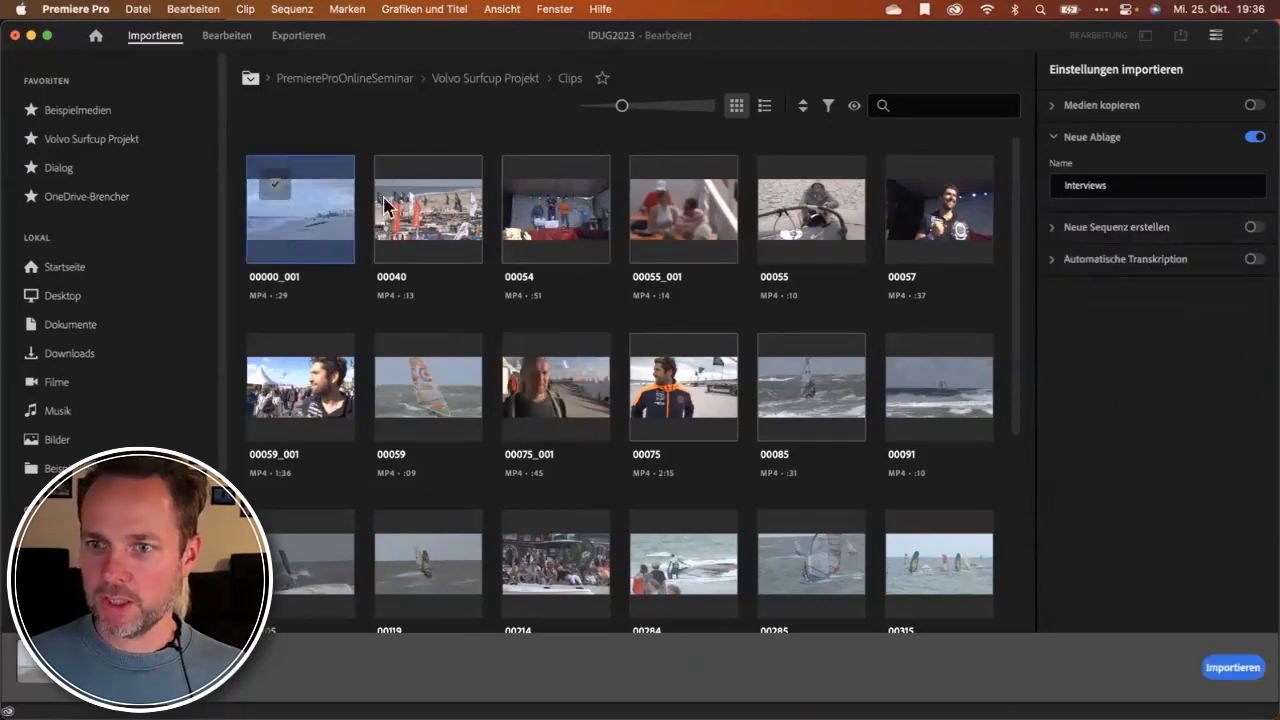
click(446, 205)
click(525, 208)
click(700, 205)
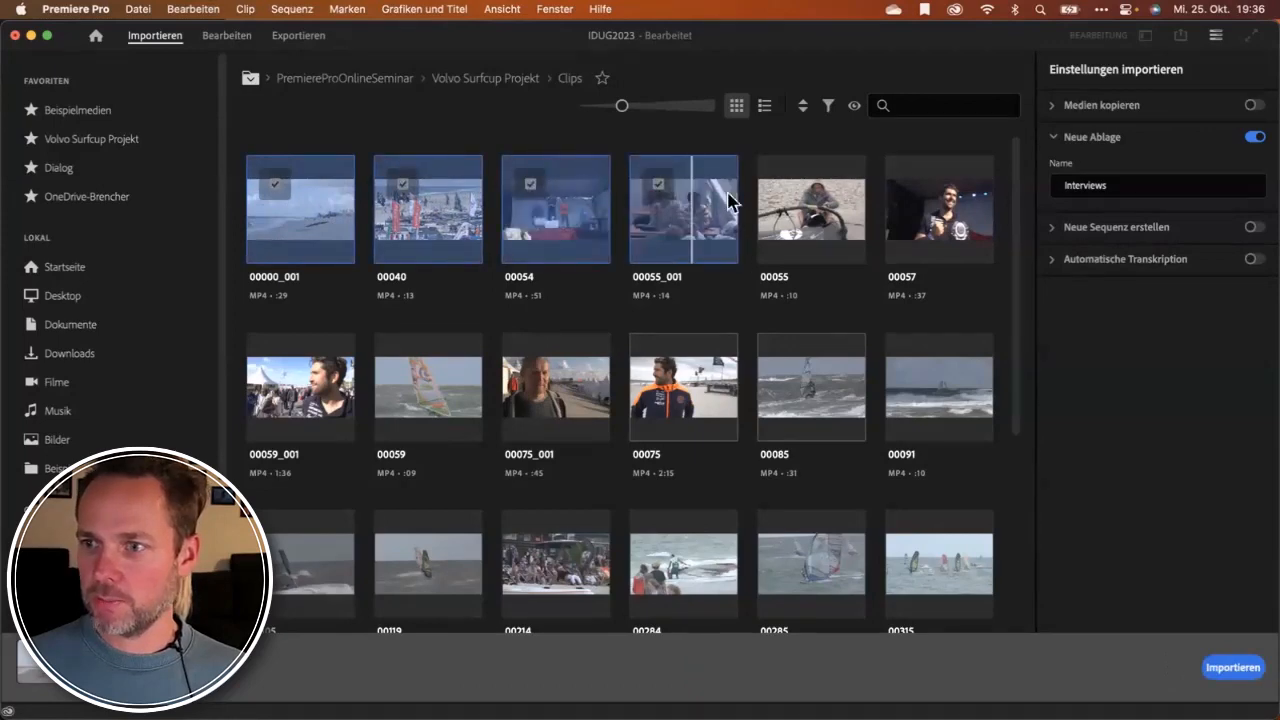
scroll(788, 467, down, 5)
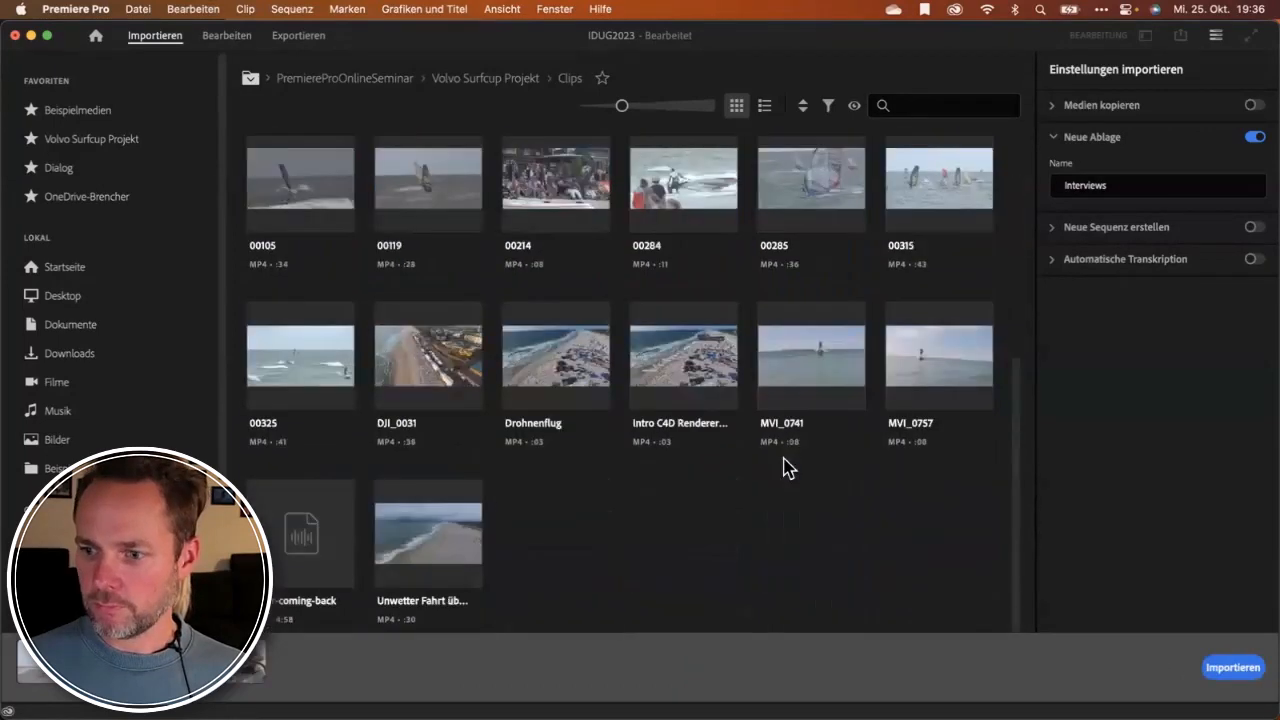
key(super+a)
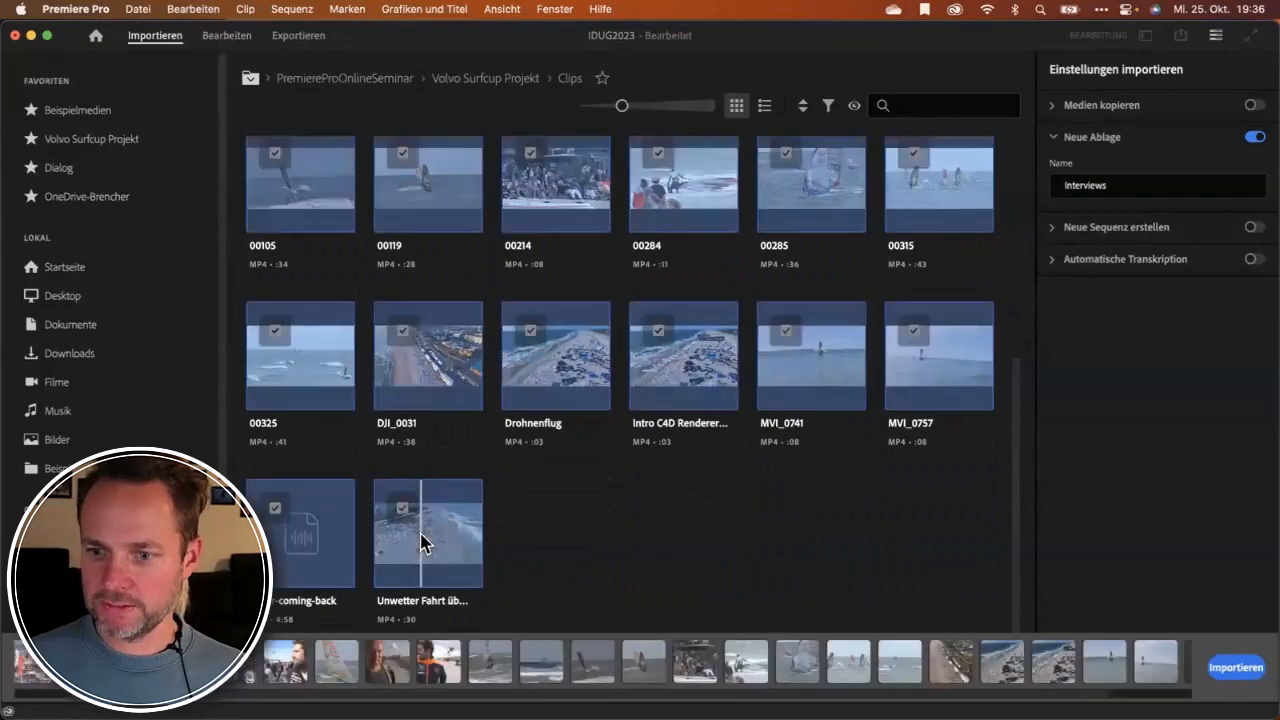
scroll(530, 297, up, 5)
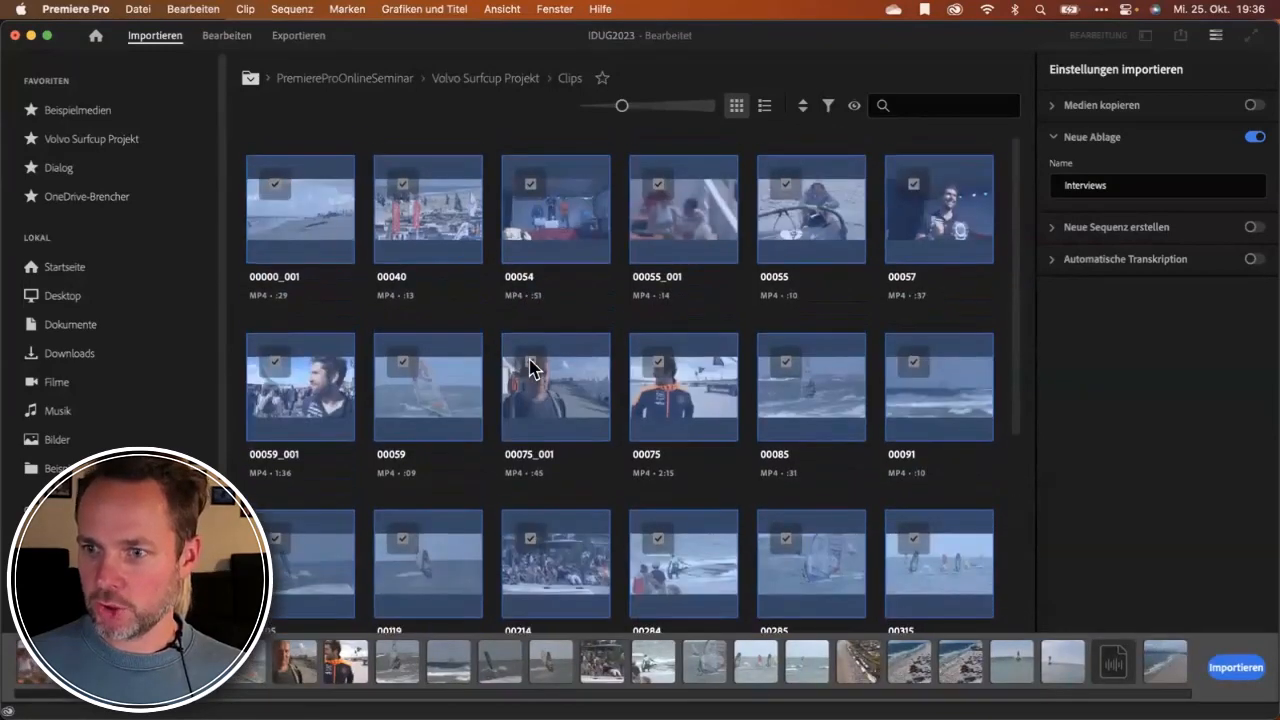
Exclude the interview clips 00075, 00075_001 and 00059_001 from the import selection and check the remaining clips.
click(659, 363)
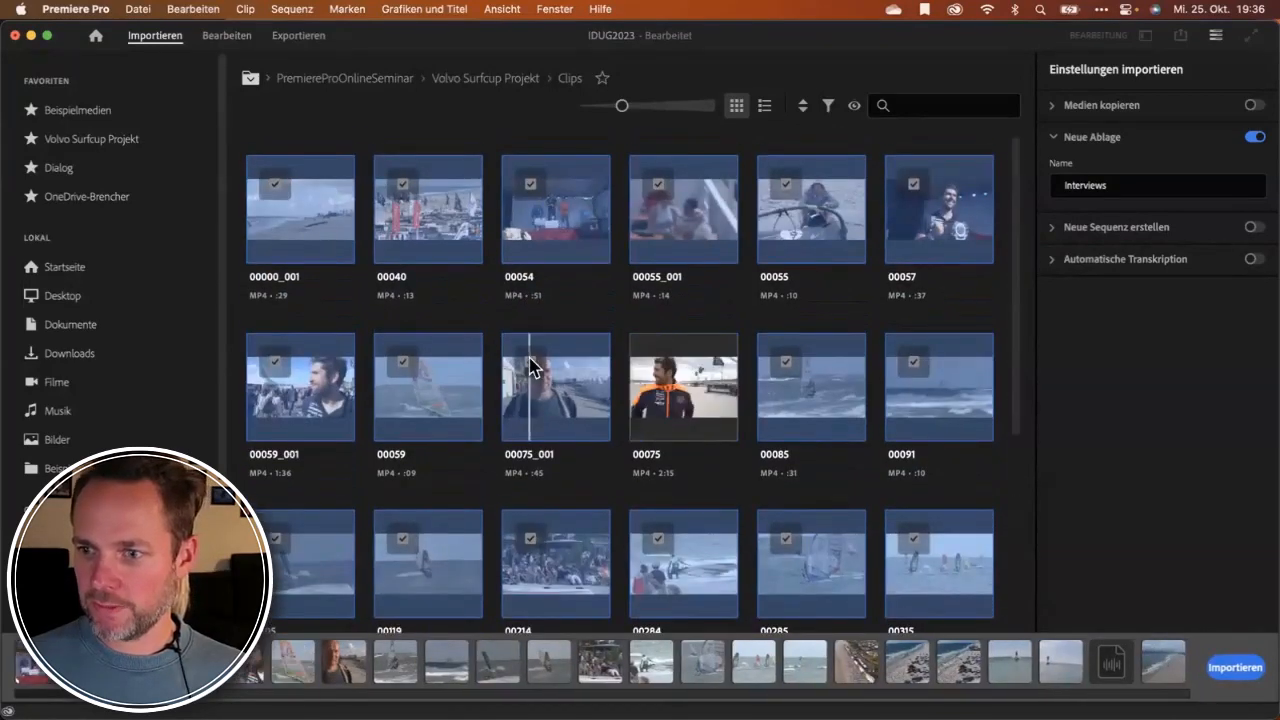
click(531, 363)
click(276, 362)
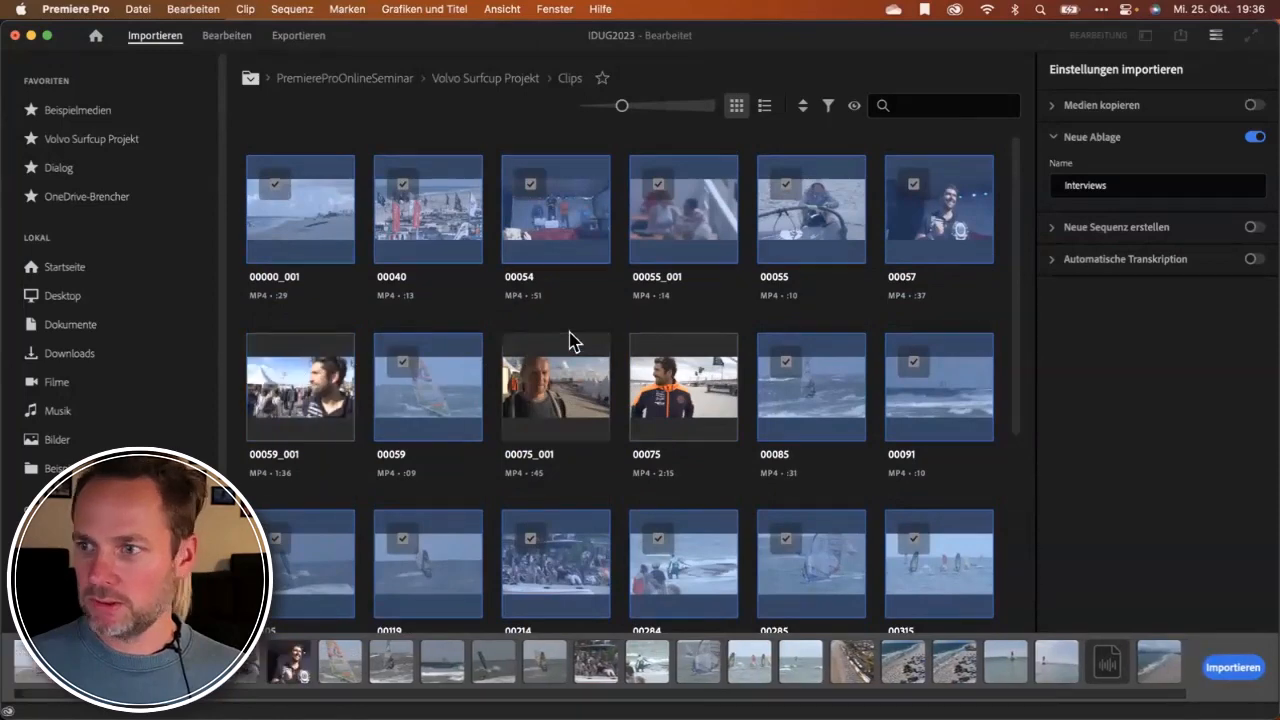
scroll(571, 337, down, 6)
scroll(580, 337, down, 2)
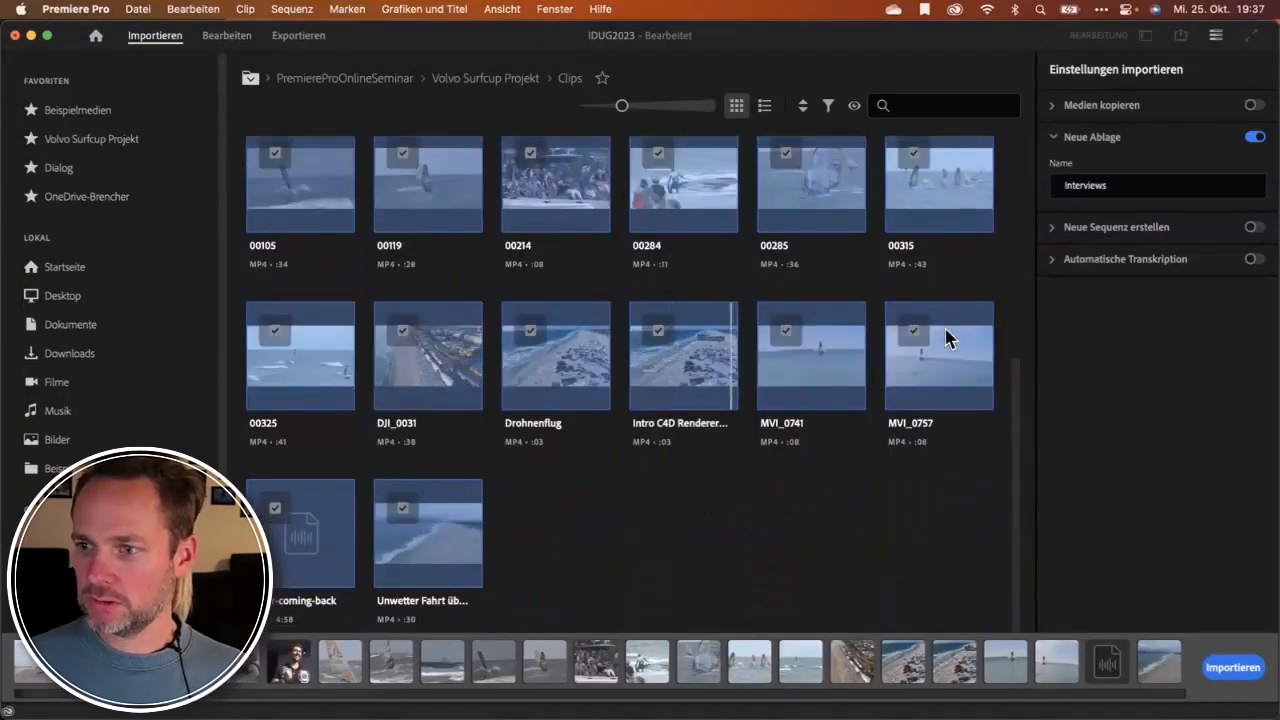
scroll(960, 335, up, 8)
Name the new bin B-Roll and import the selected clips into the project.
click(1097, 186)
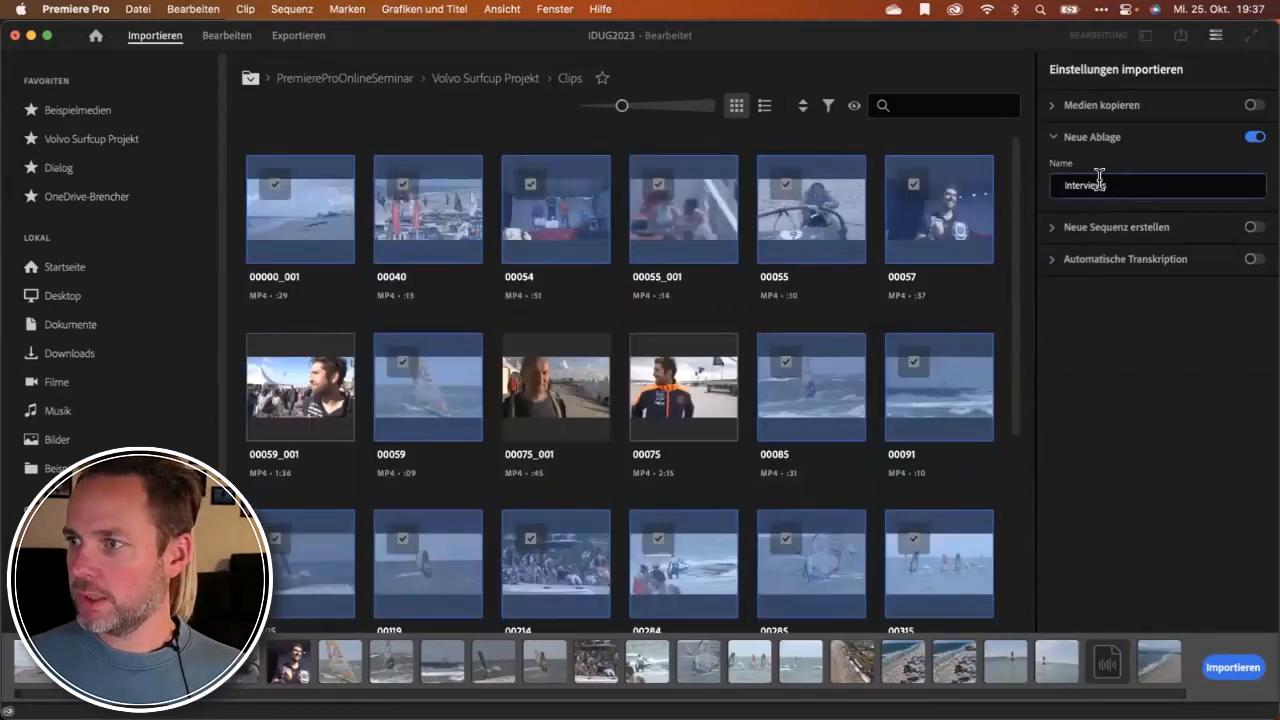
double_click(1097, 186)
text(B-Roll)
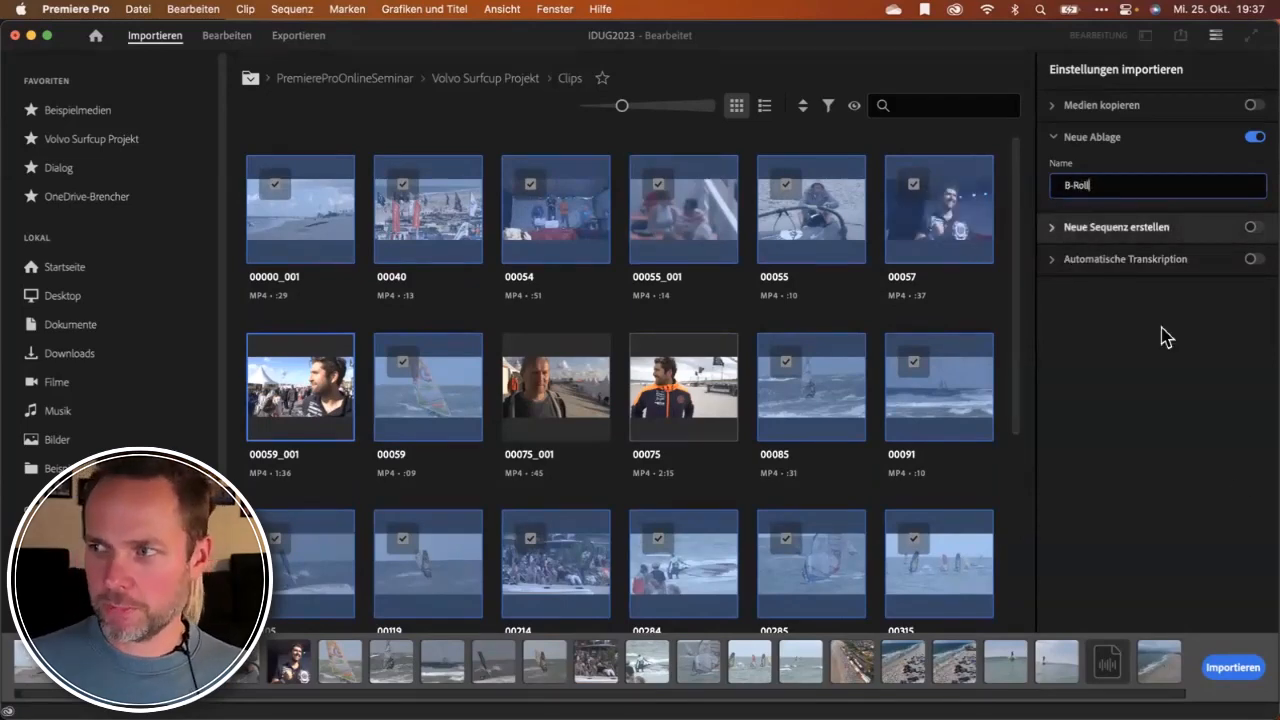
click(1234, 676)
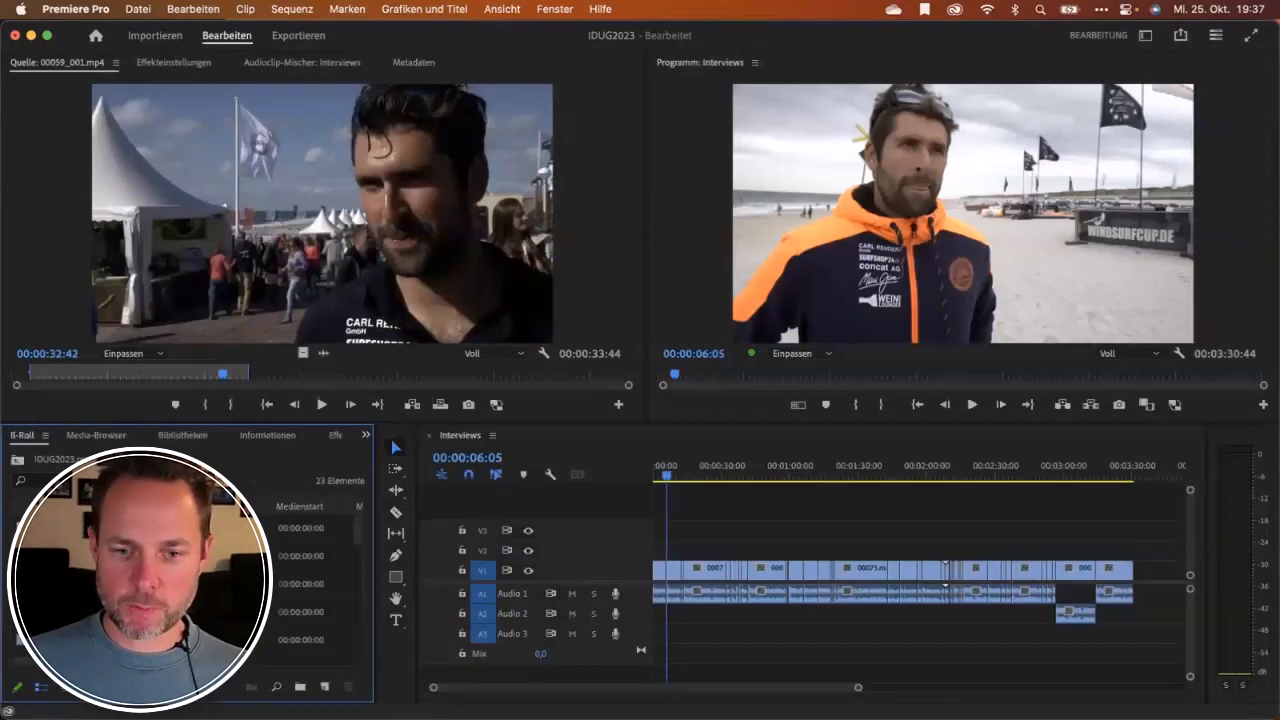
Display the B-Roll bin's clips as thumbnails and browse through them.
click(63, 688)
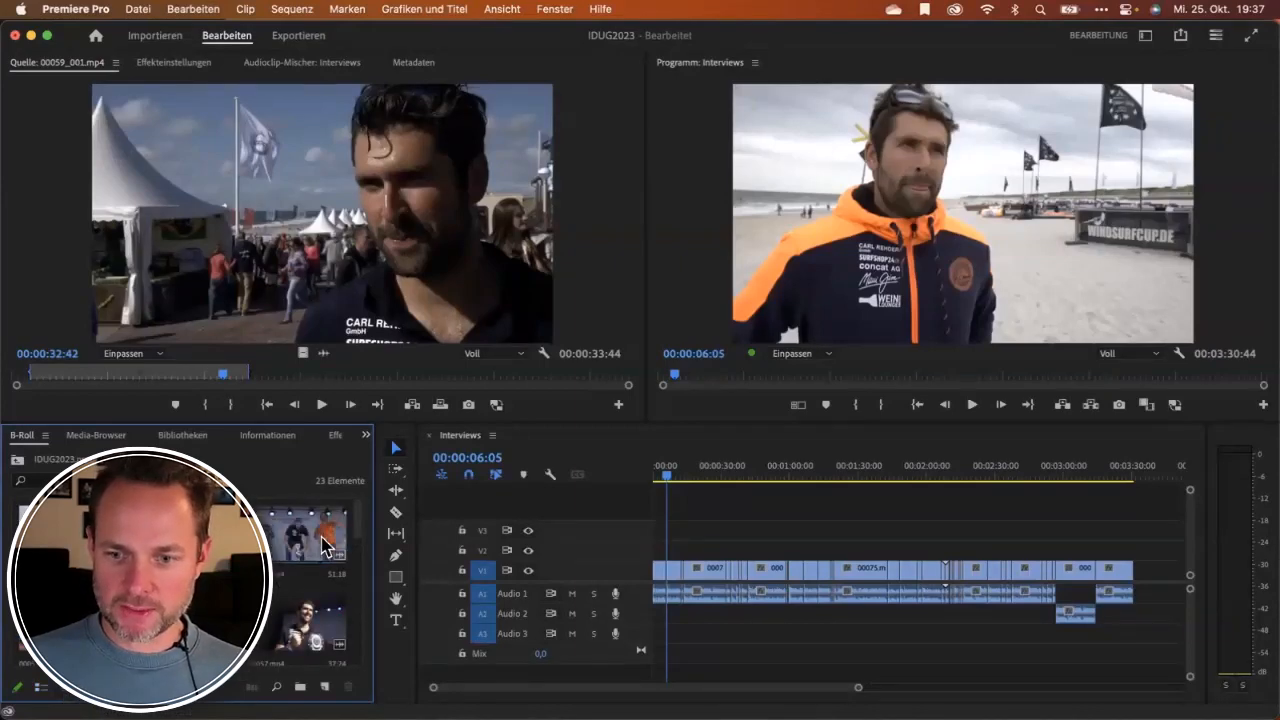
scroll(185, 580, down, 3)
scroll(185, 580, down, 3)
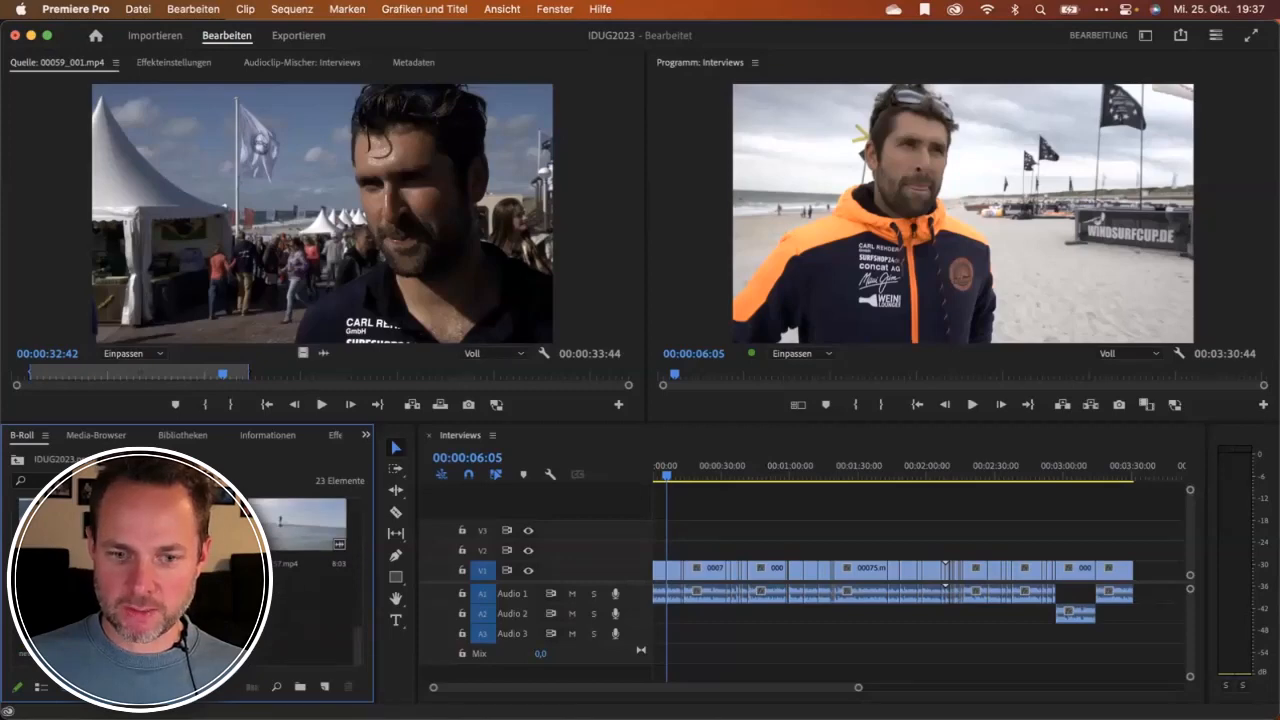
Open the B-Roll clip MVI_0757.mp4 in the source monitor.
double_click(310, 515)
mouse_move(284, 380)
mouse_down()
mouse_move(68, 376)
mouse_move(283, 390)
mouse_up()
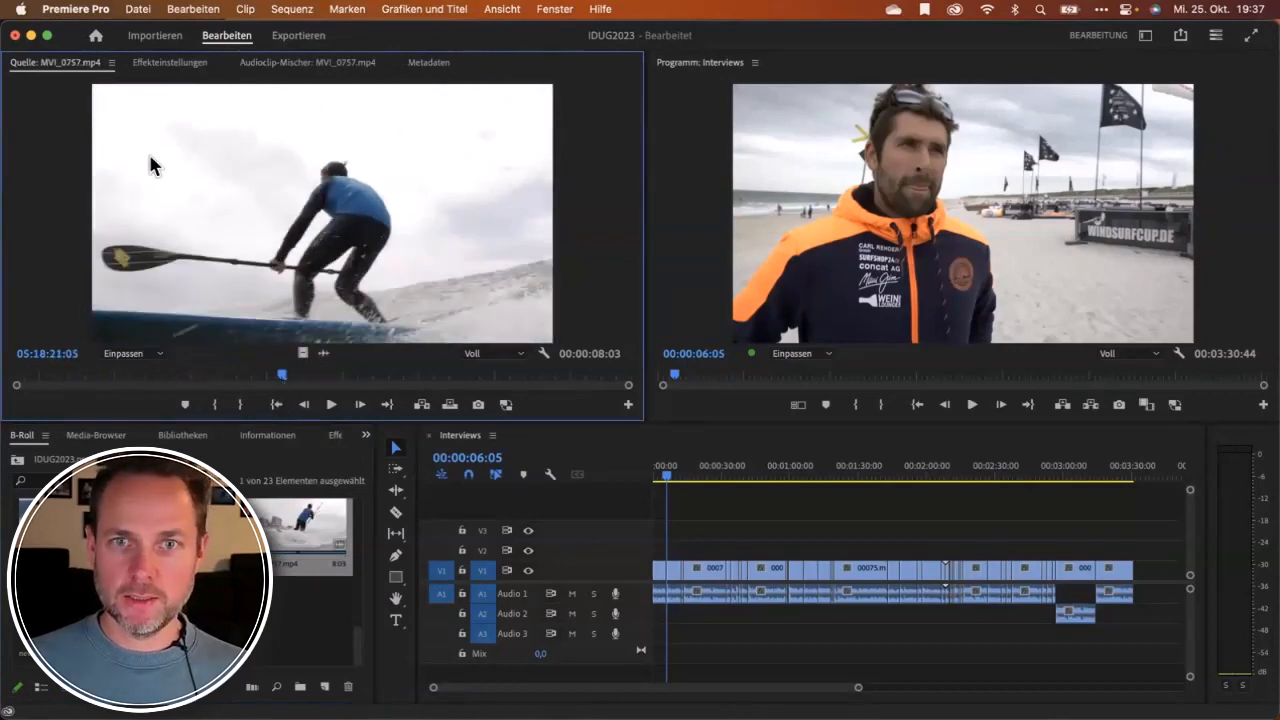
drag(10, 83, 115, 84)
mouse_move(293, 545)
mouse_down()
mouse_move(266, 295)
mouse_move(243, 262)
mouse_move(226, 290)
mouse_move(278, 264)
mouse_up()
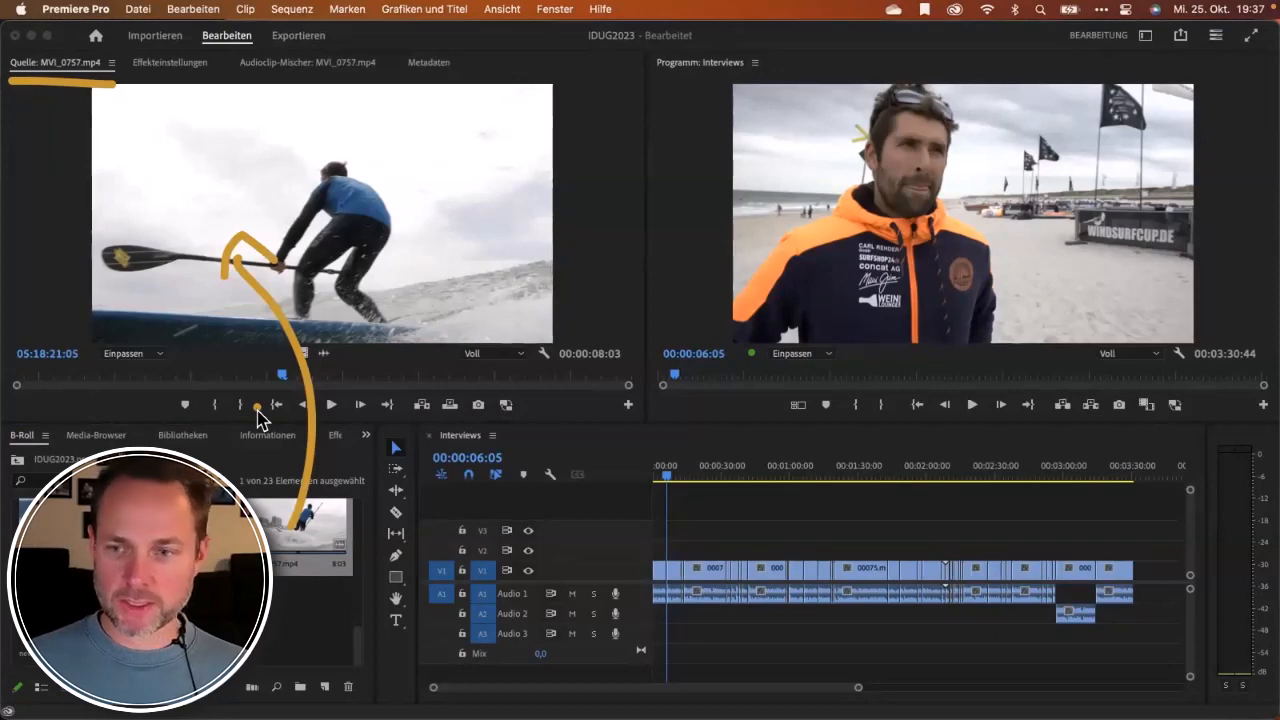
mouse_move(705, 33)
mouse_down()
mouse_move(667, 33)
mouse_move(722, 62)
mouse_up()
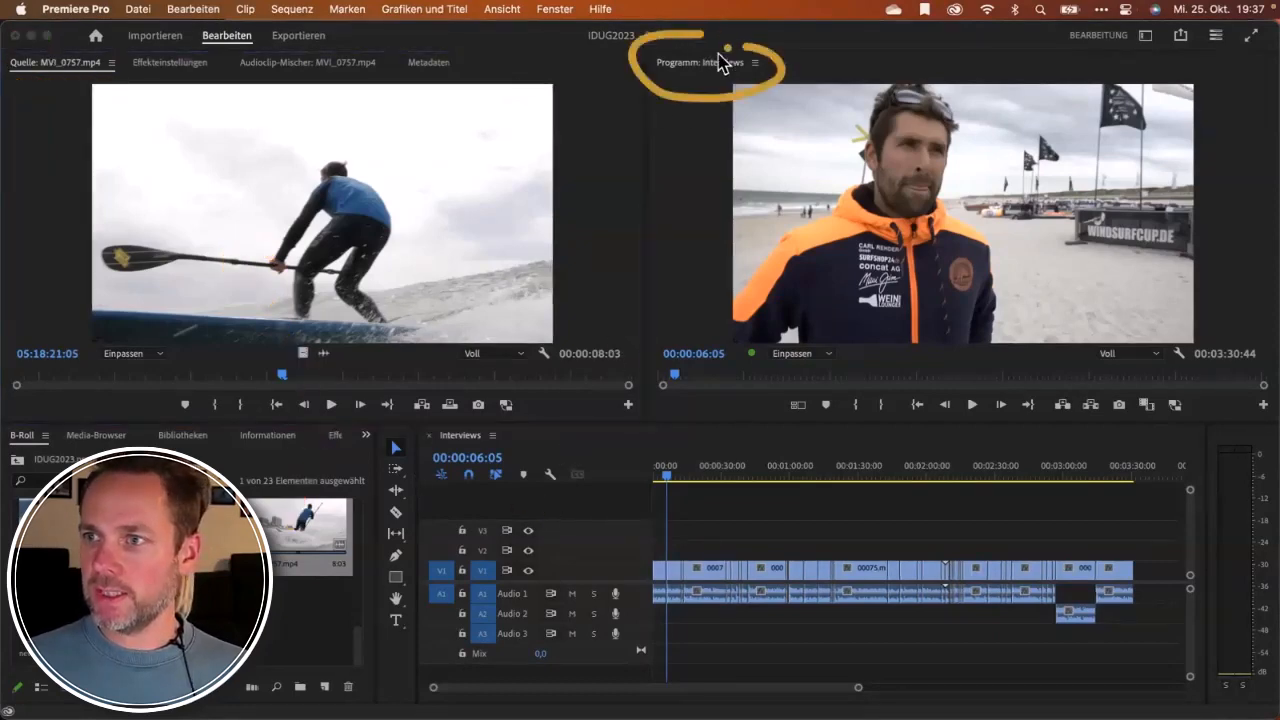
mouse_move(640, 540)
mouse_down()
mouse_move(1134, 533)
mouse_move(1157, 611)
mouse_move(1144, 631)
mouse_move(632, 635)
mouse_move(630, 562)
mouse_move(666, 556)
mouse_up()
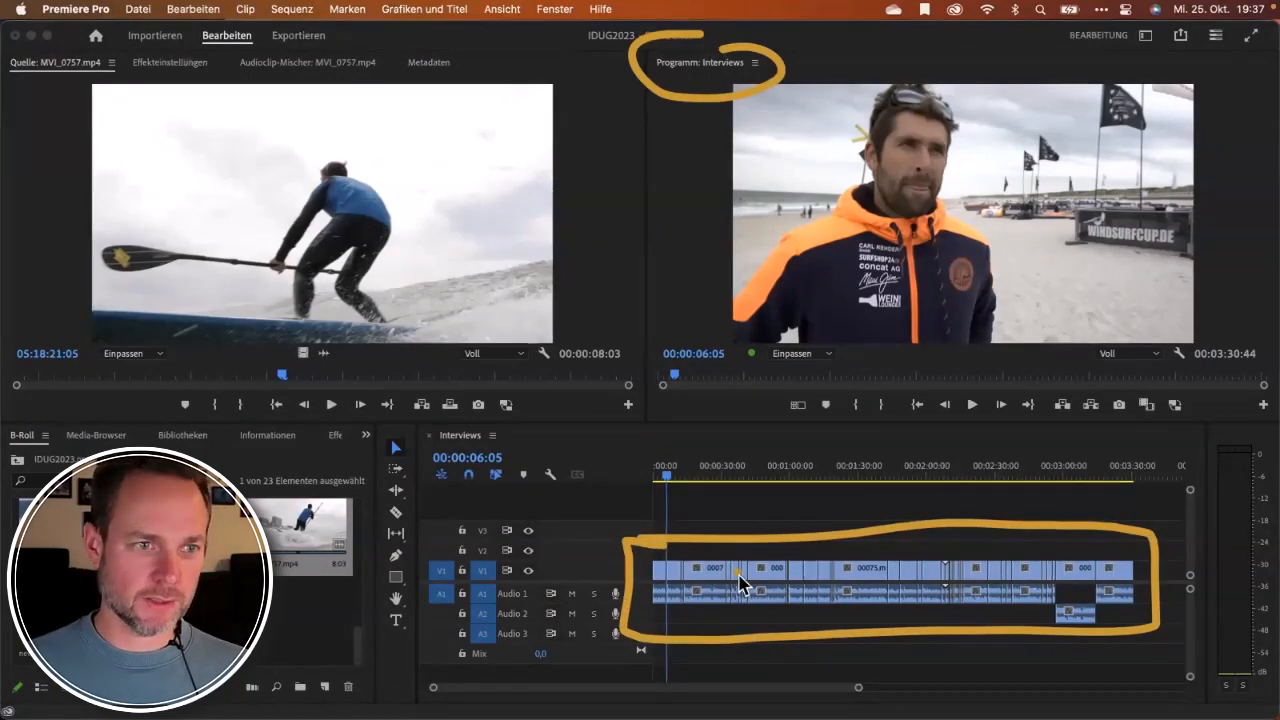
key(Escape)
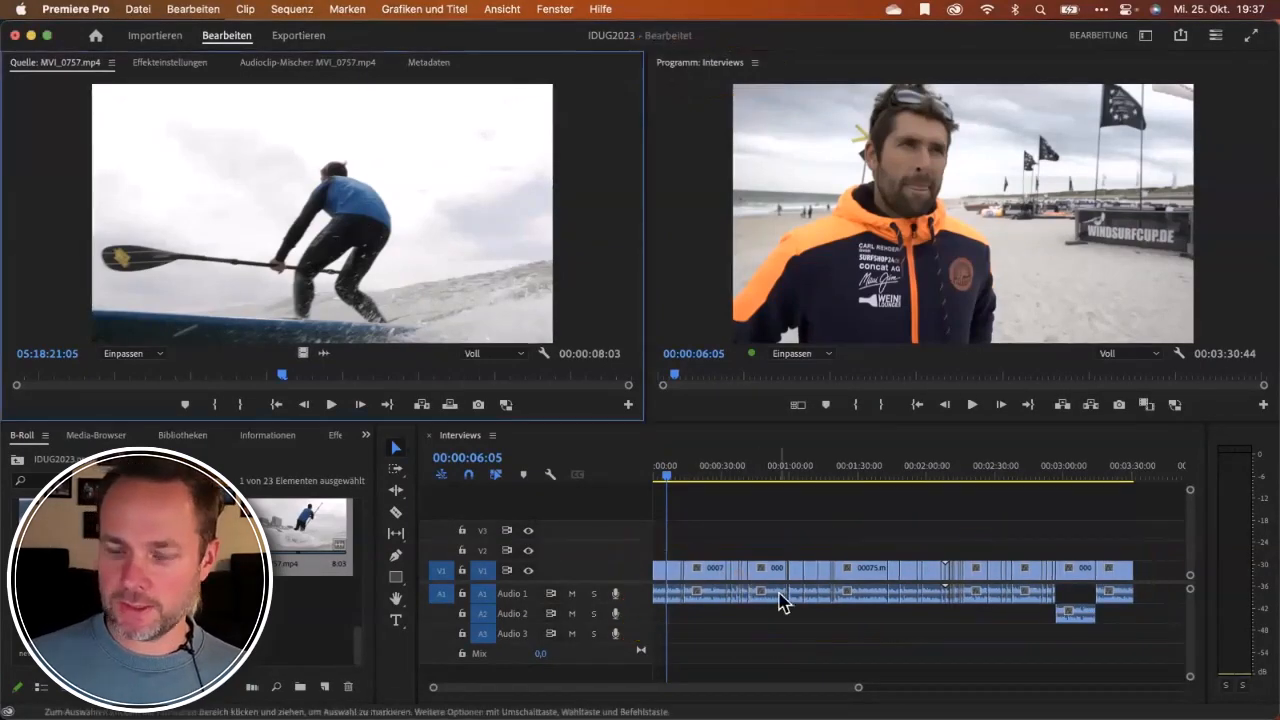
Return to the project's top level and start a new sequence named Rohschnitt.
click(16, 461)
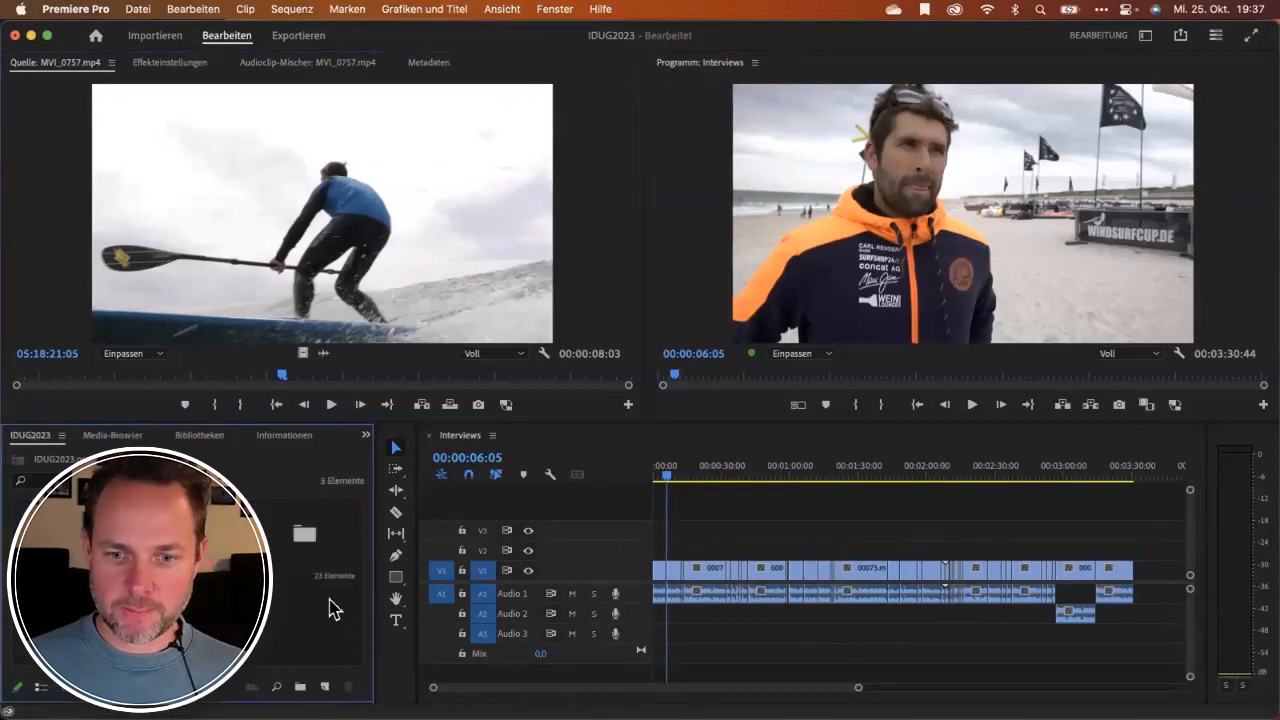
drag(1151, 531, 677, 652)
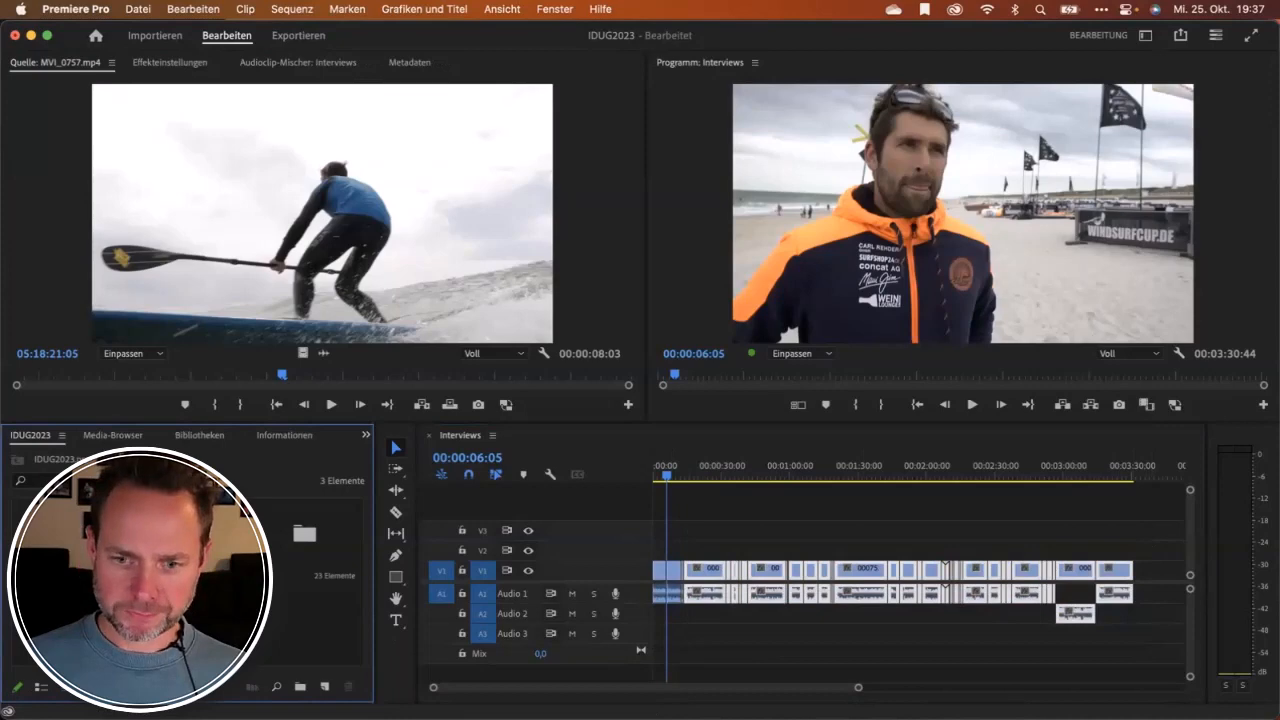
click(140, 10)
mouse_move(150, 35)
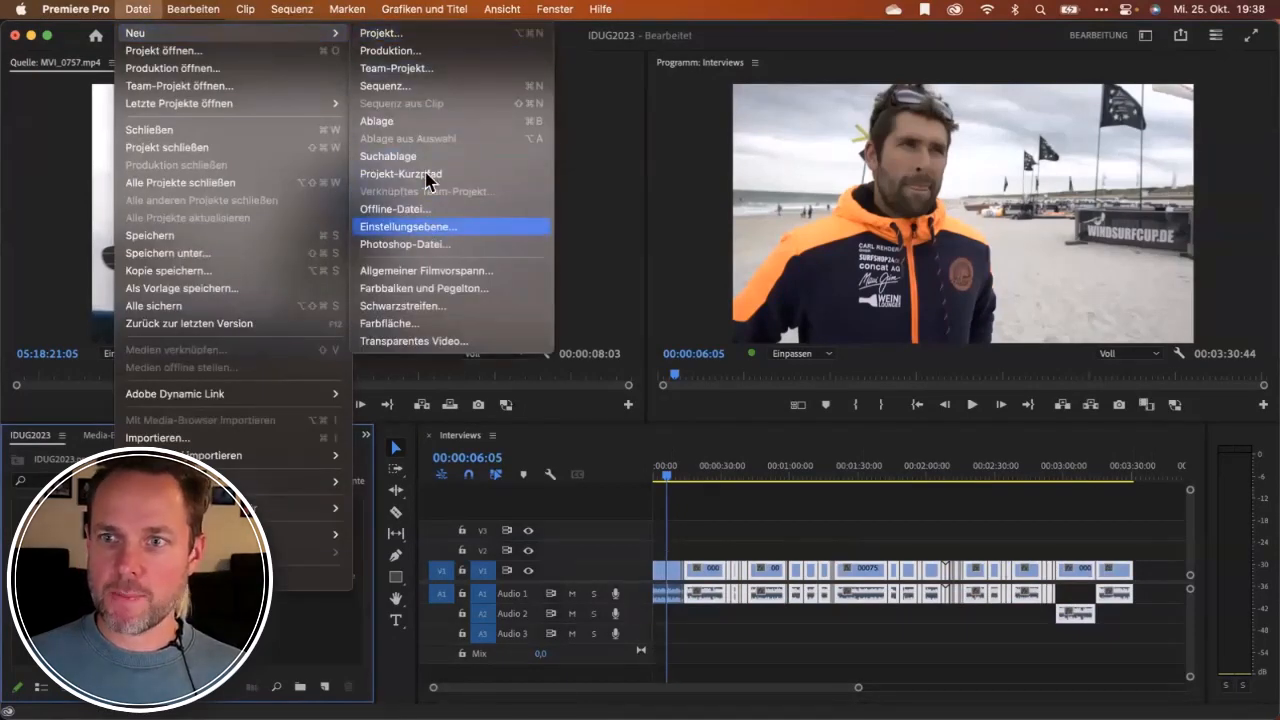
click(411, 88)
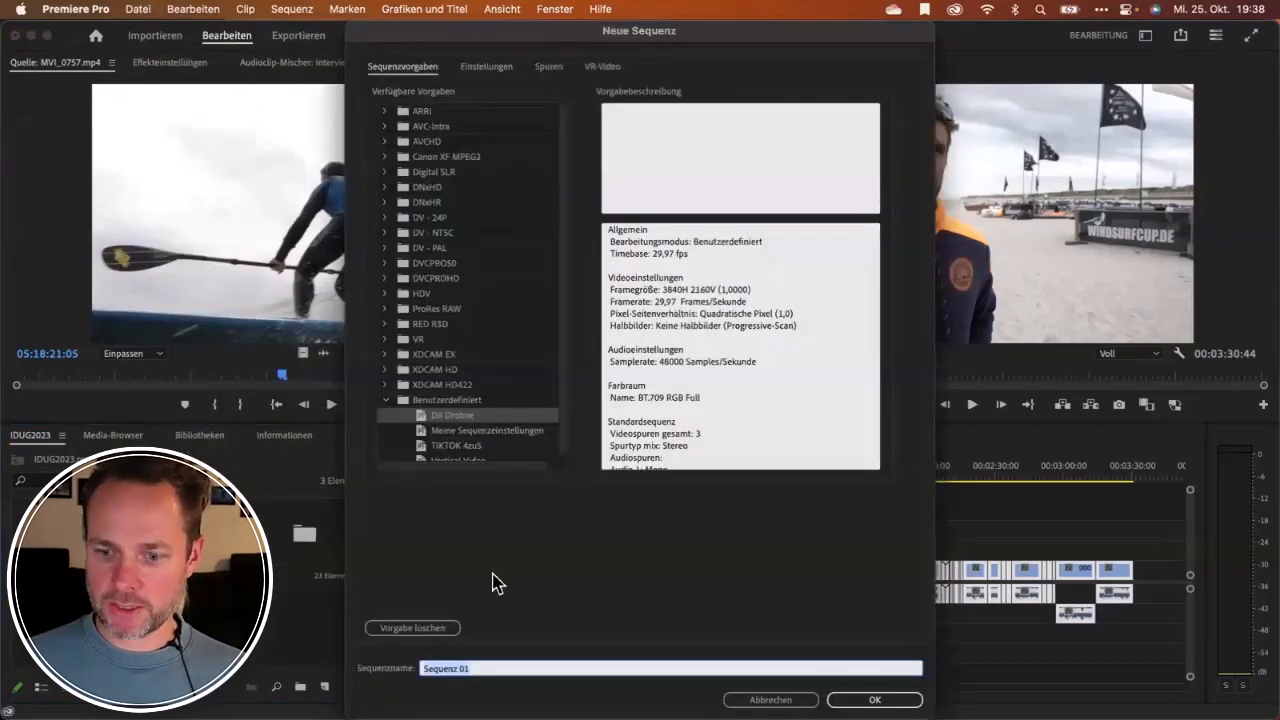
text(Rohschnitt)
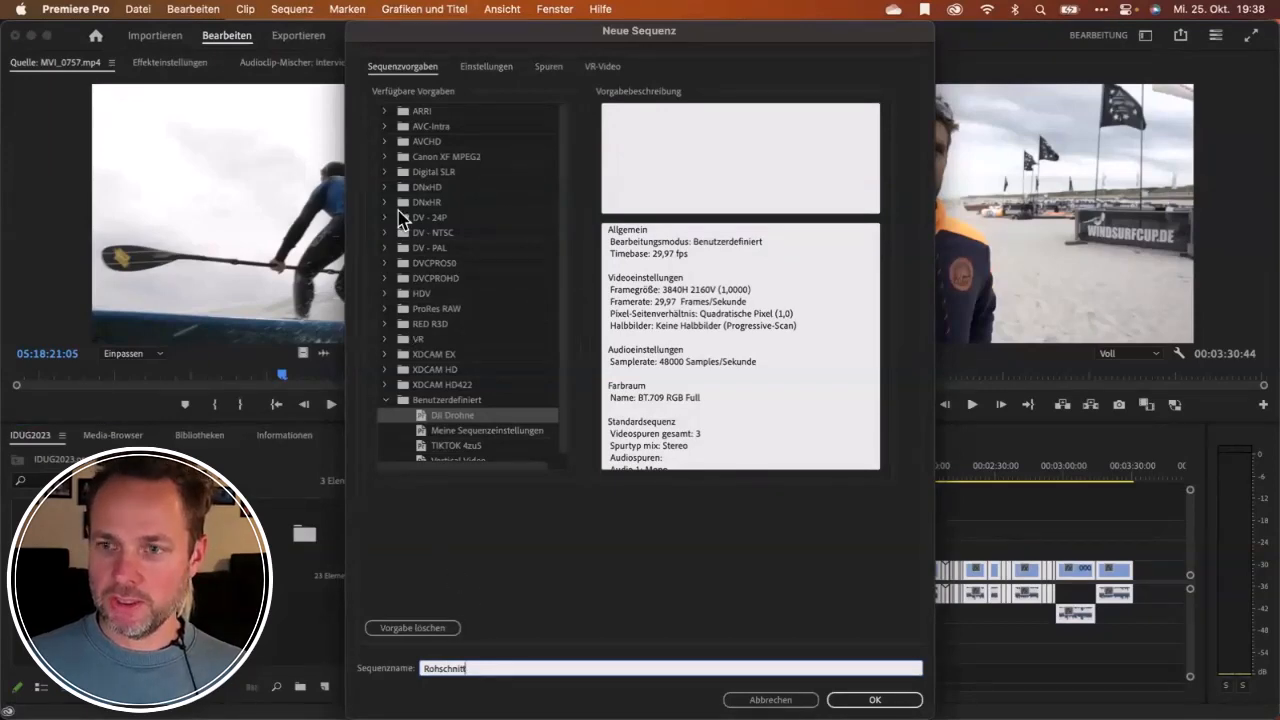
Choose the XDCAM HD422 1080p25 preset for the new sequence.
click(387, 401)
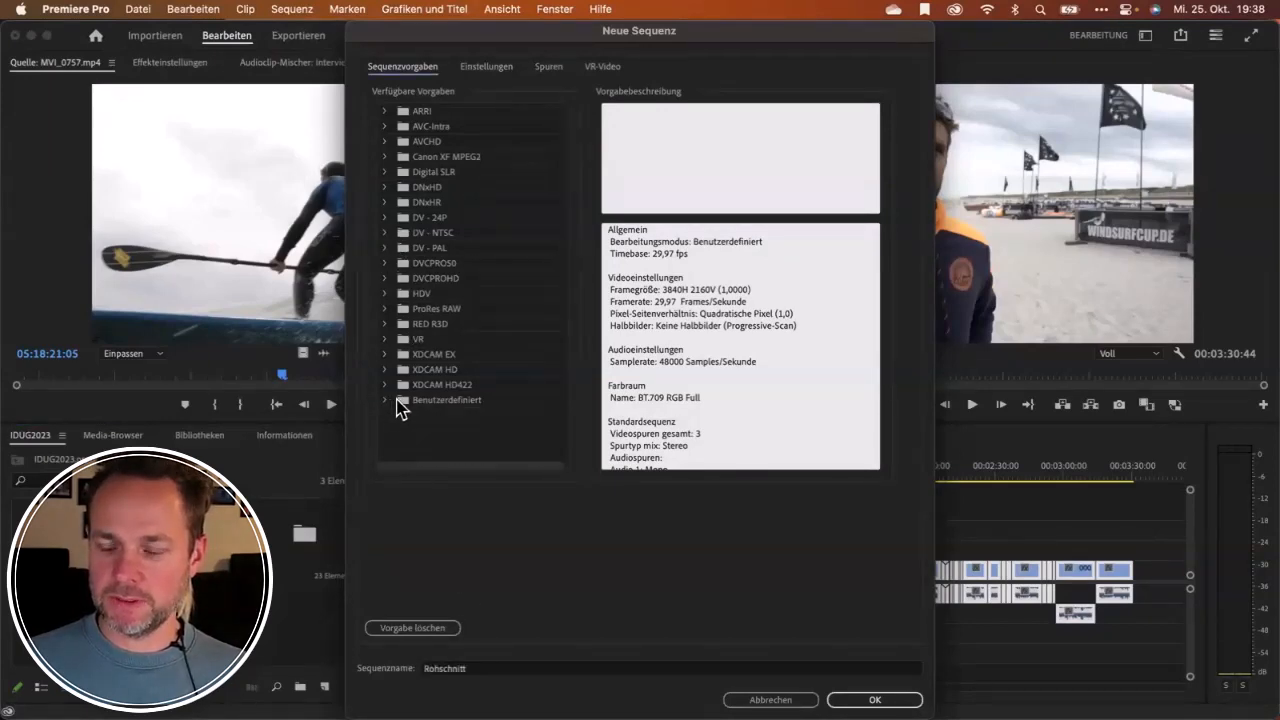
click(386, 384)
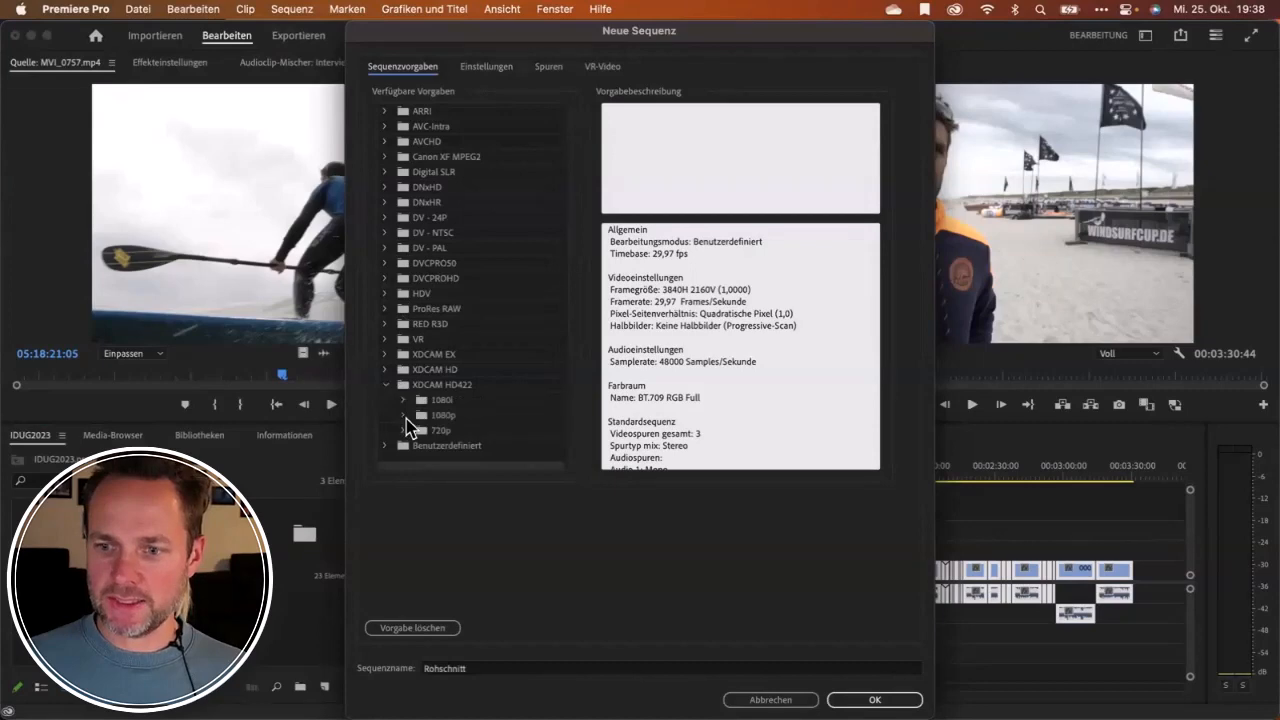
click(404, 415)
scroll(450, 420, down, 2)
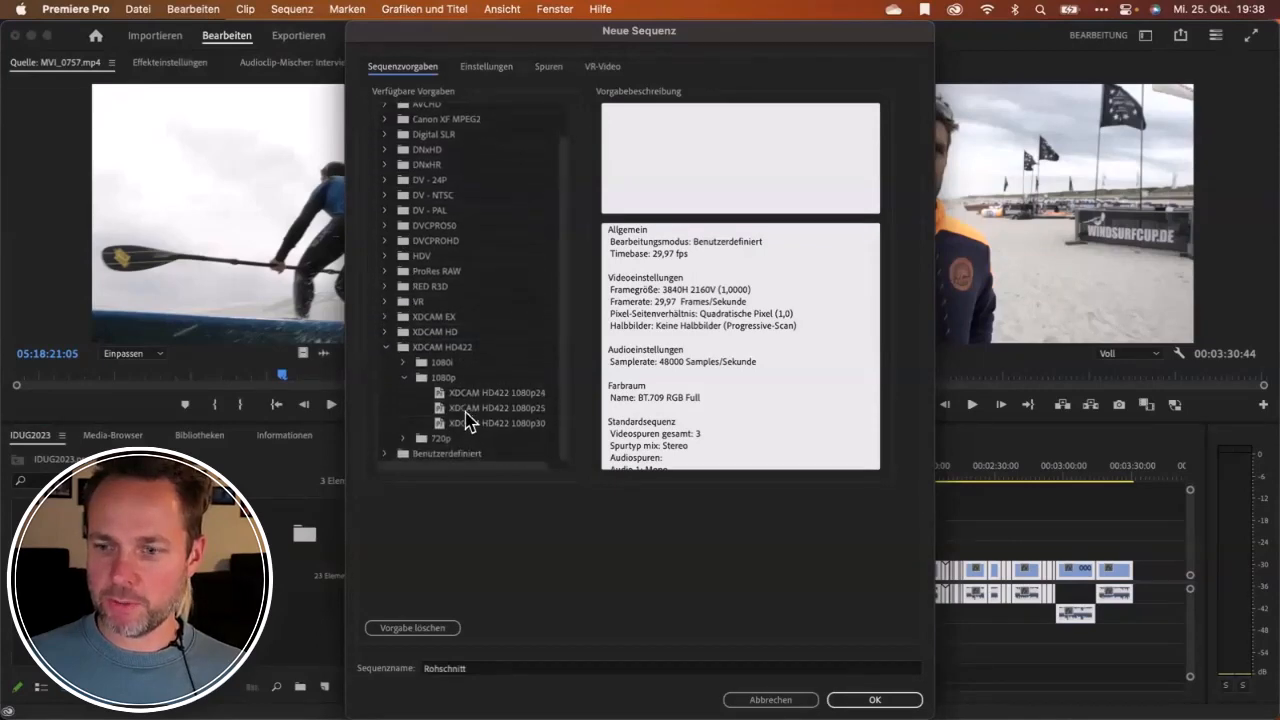
click(470, 410)
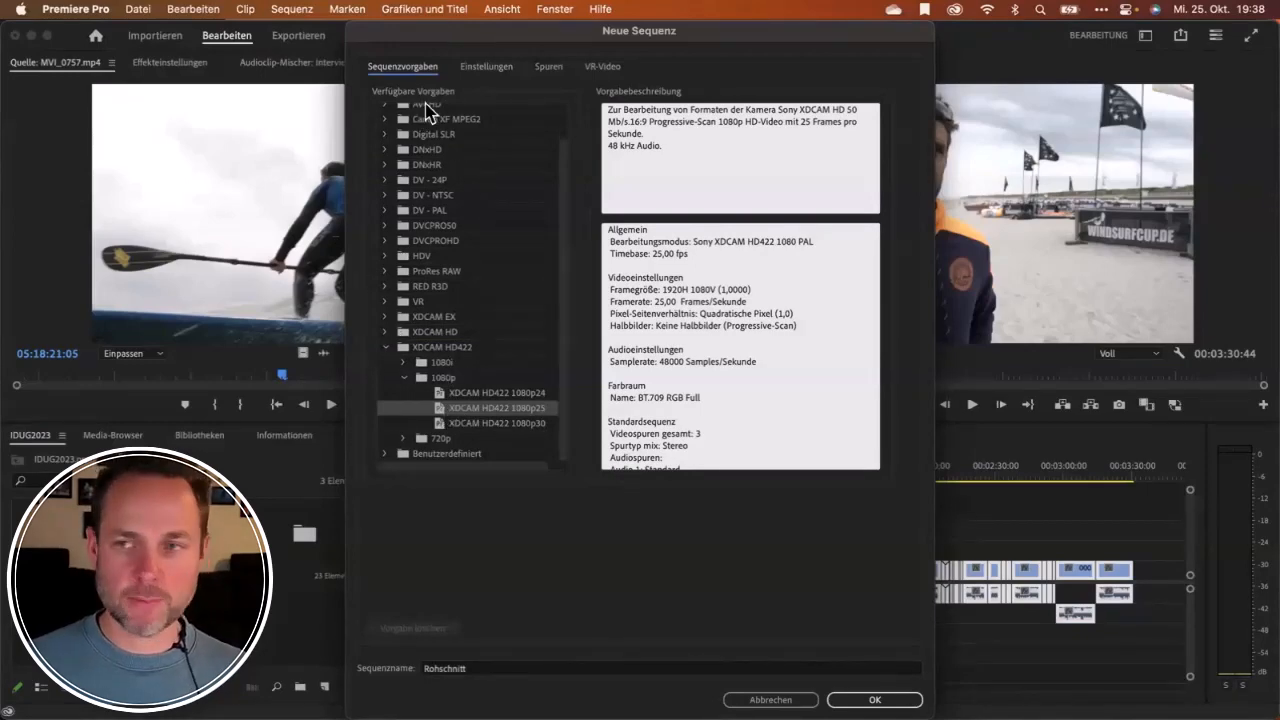
Choose the Digital SLR preset DSLR 1080p25 and check the 1920x1080 frame size in its description.
scroll(440, 145, up, 2)
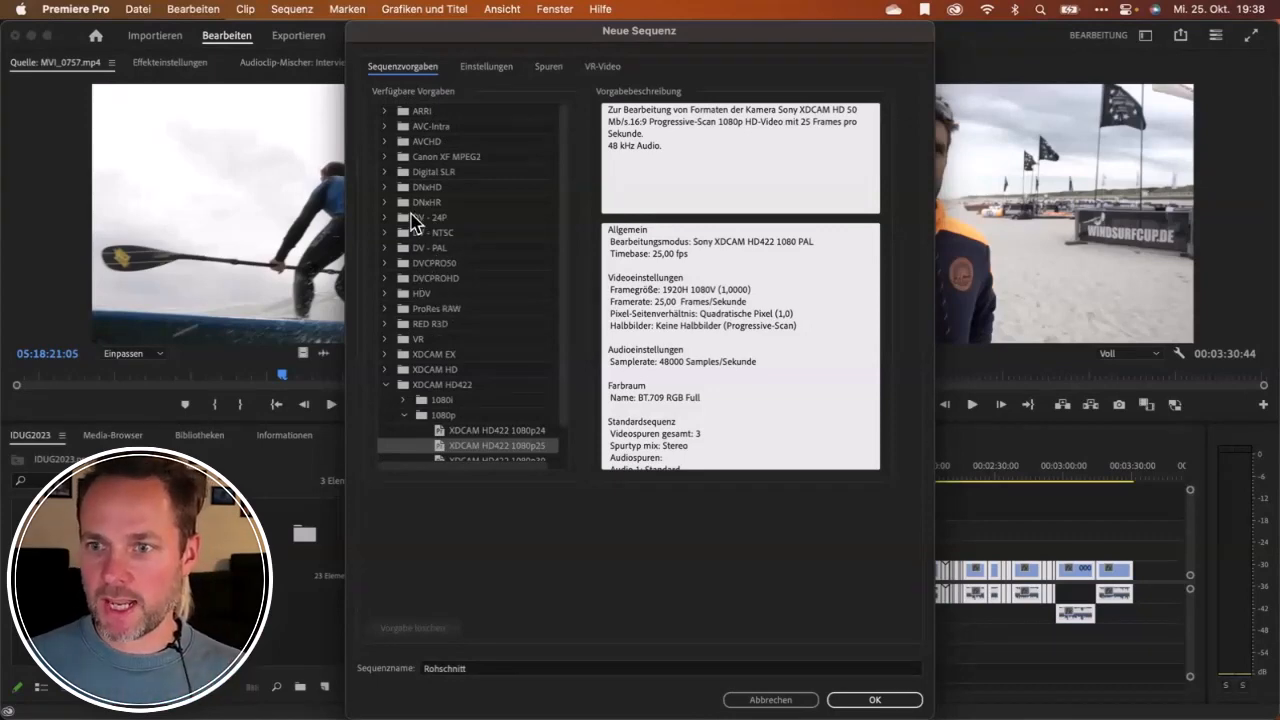
click(385, 172)
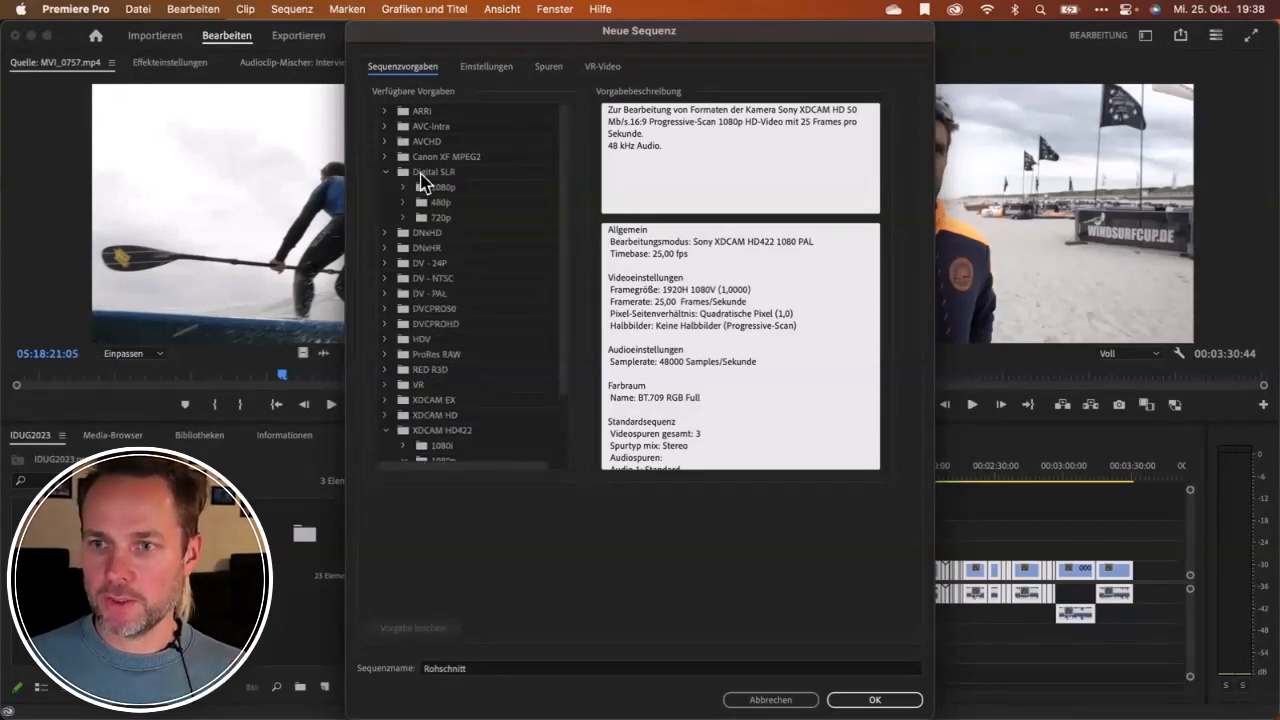
click(403, 187)
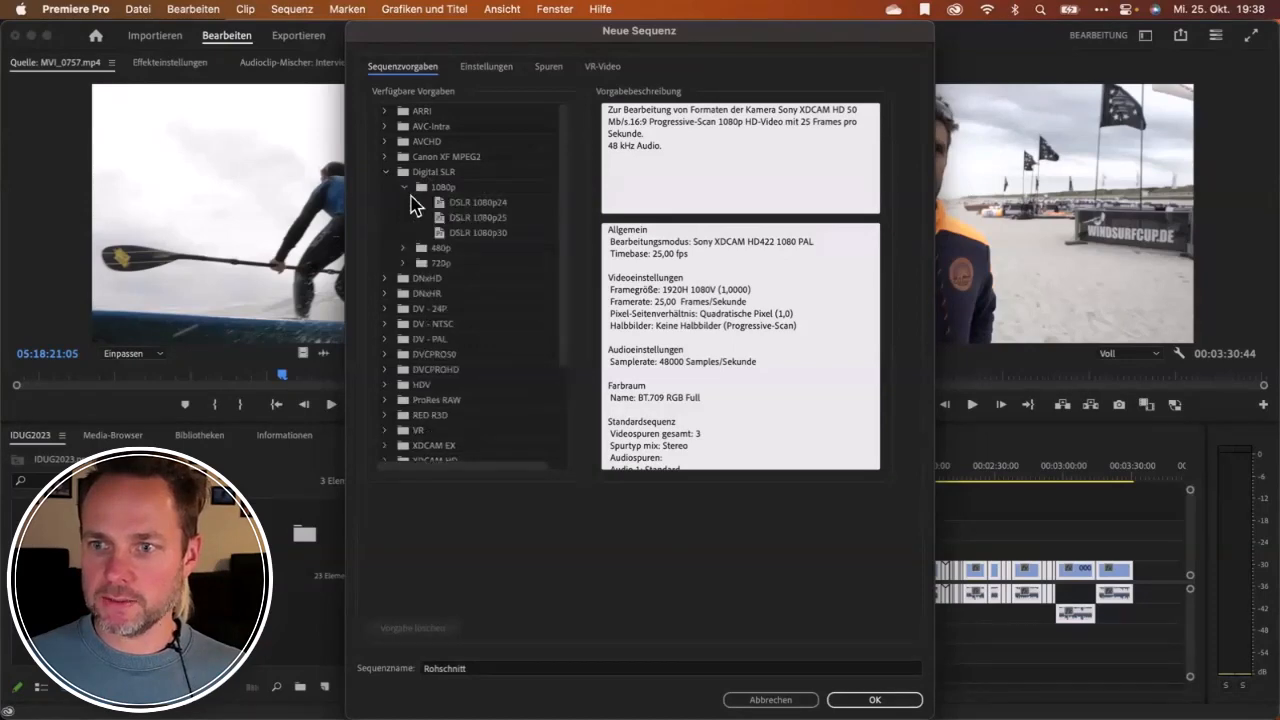
click(487, 219)
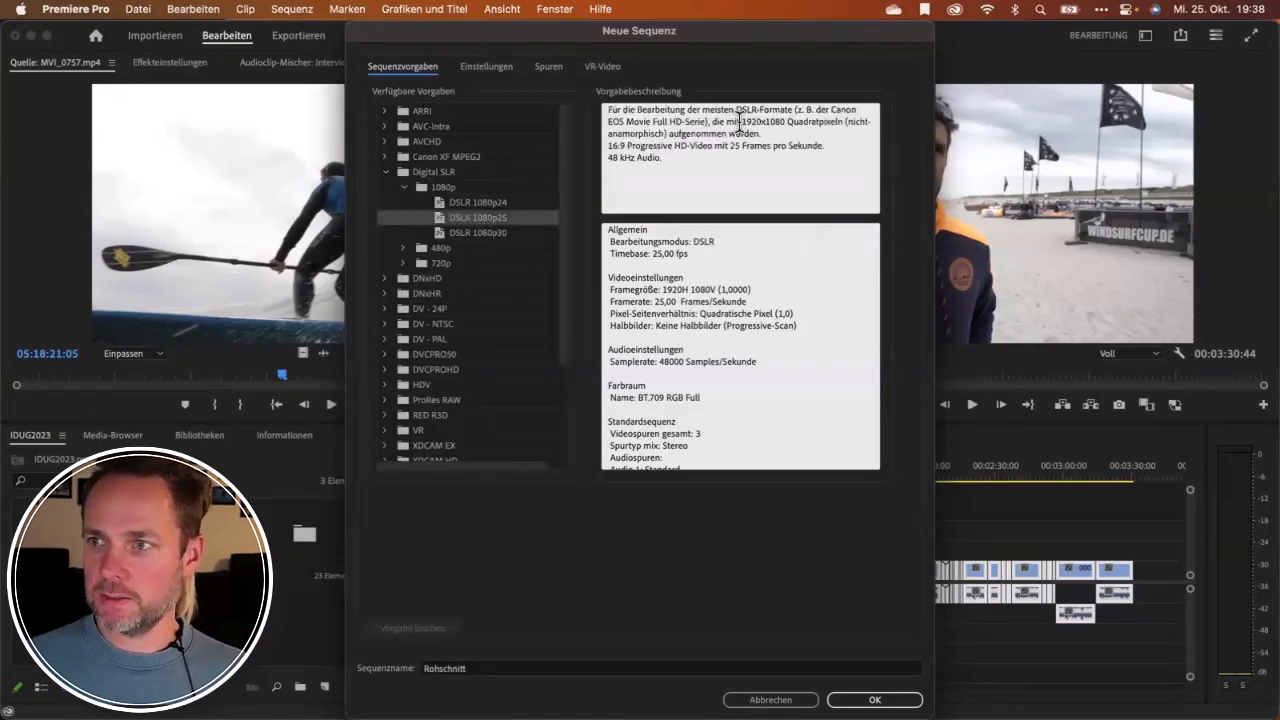
drag(737, 121, 798, 121)
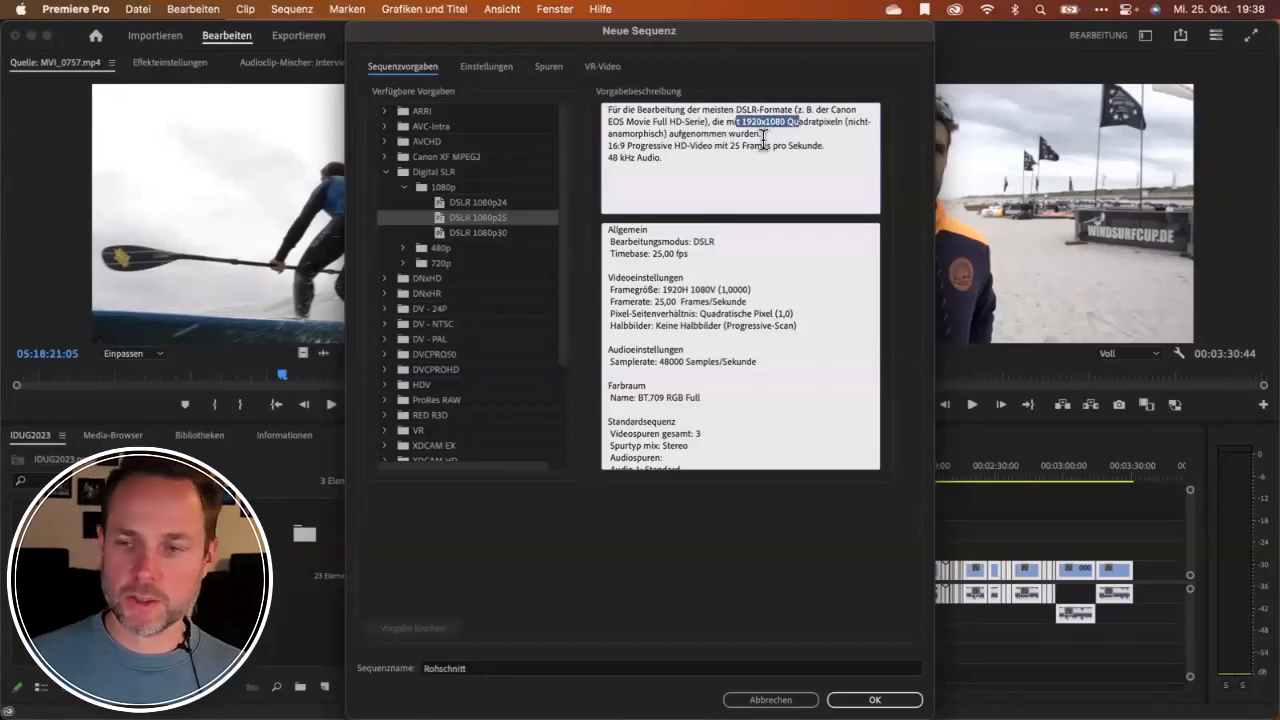
Set the new sequence's editing mode to Benutzerdefiniert.
click(484, 78)
click(607, 95)
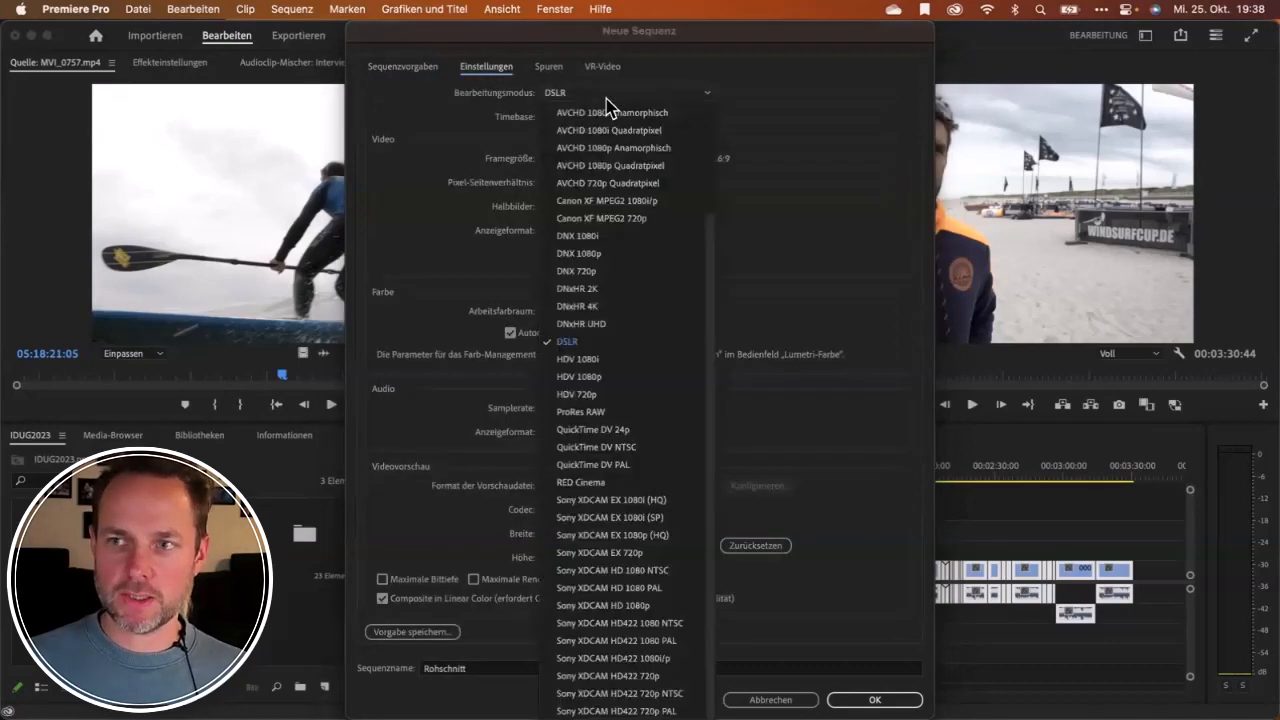
drag(711, 237, 708, 120)
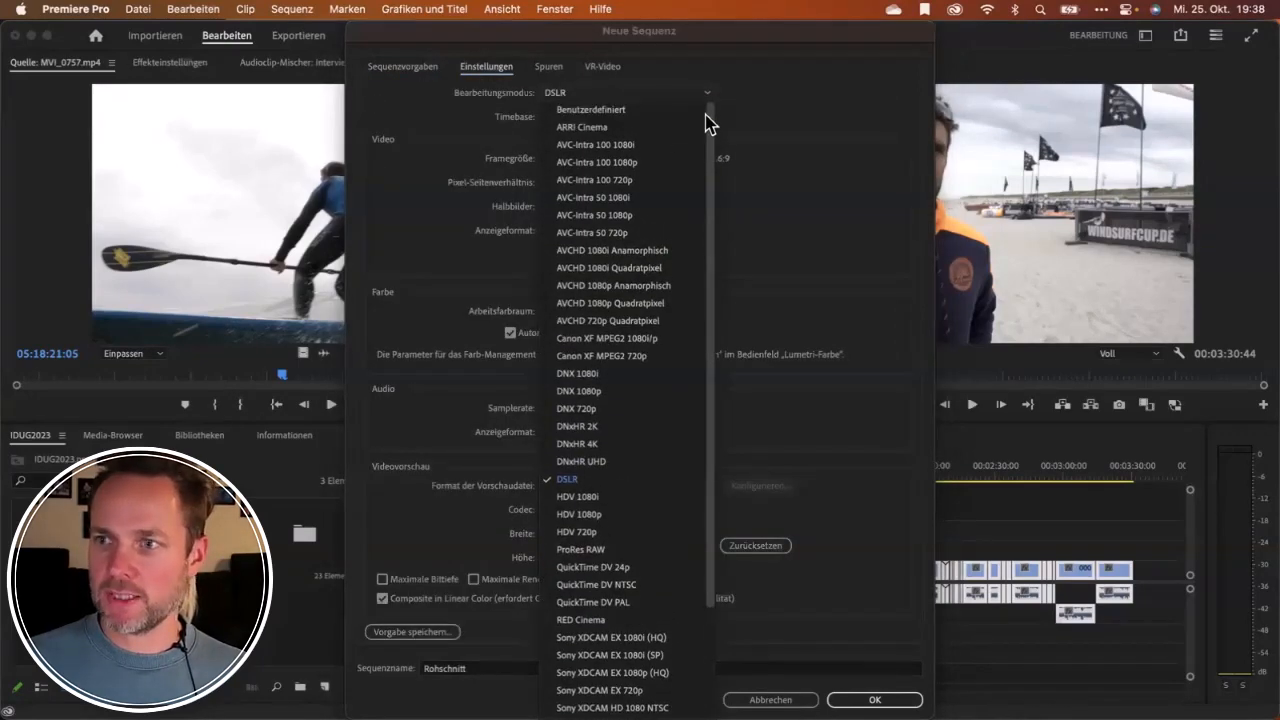
click(584, 112)
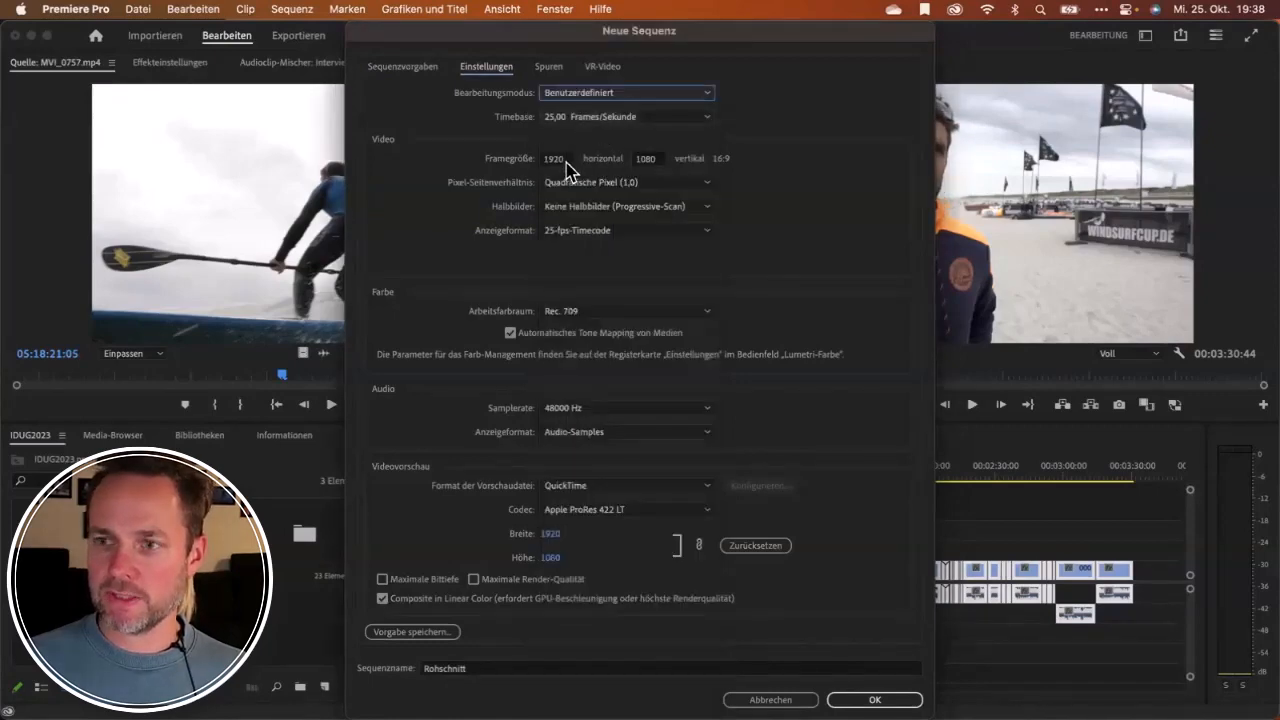
Set the sequence's frame size to 1080 horizontal by 1350 vertical.
click(565, 160)
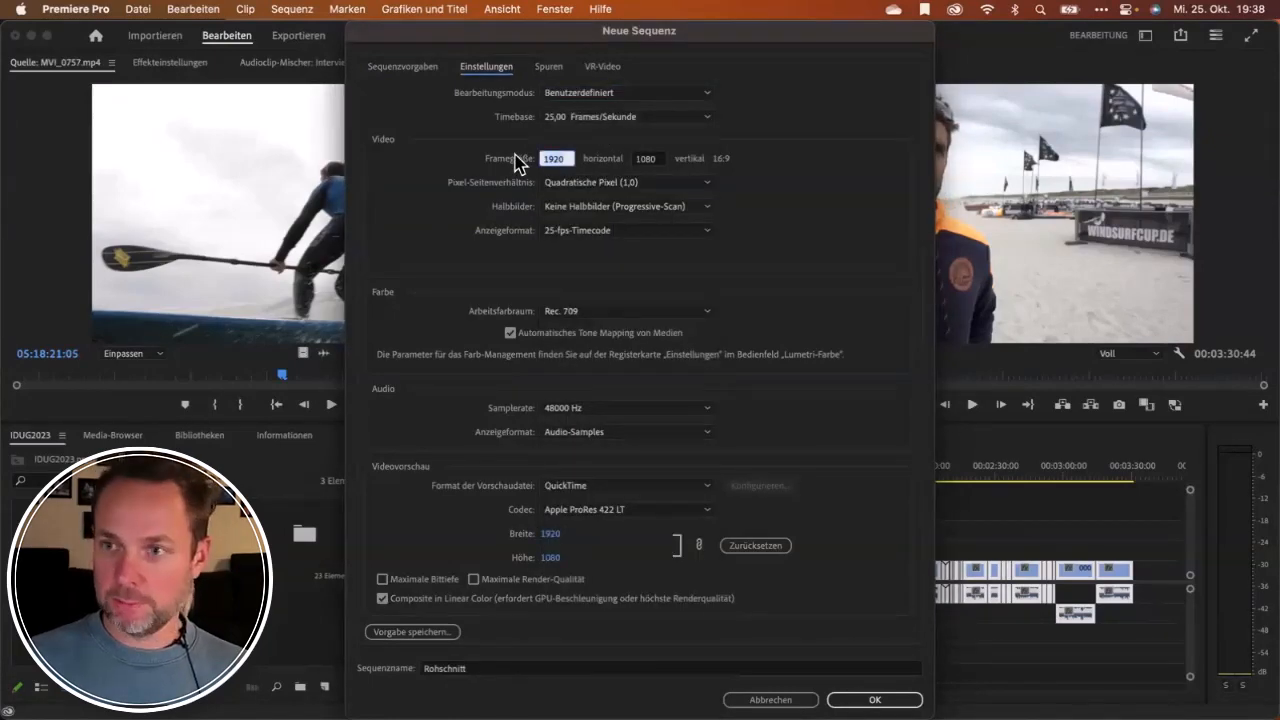
text(1080)
key(Tab)
text(1)
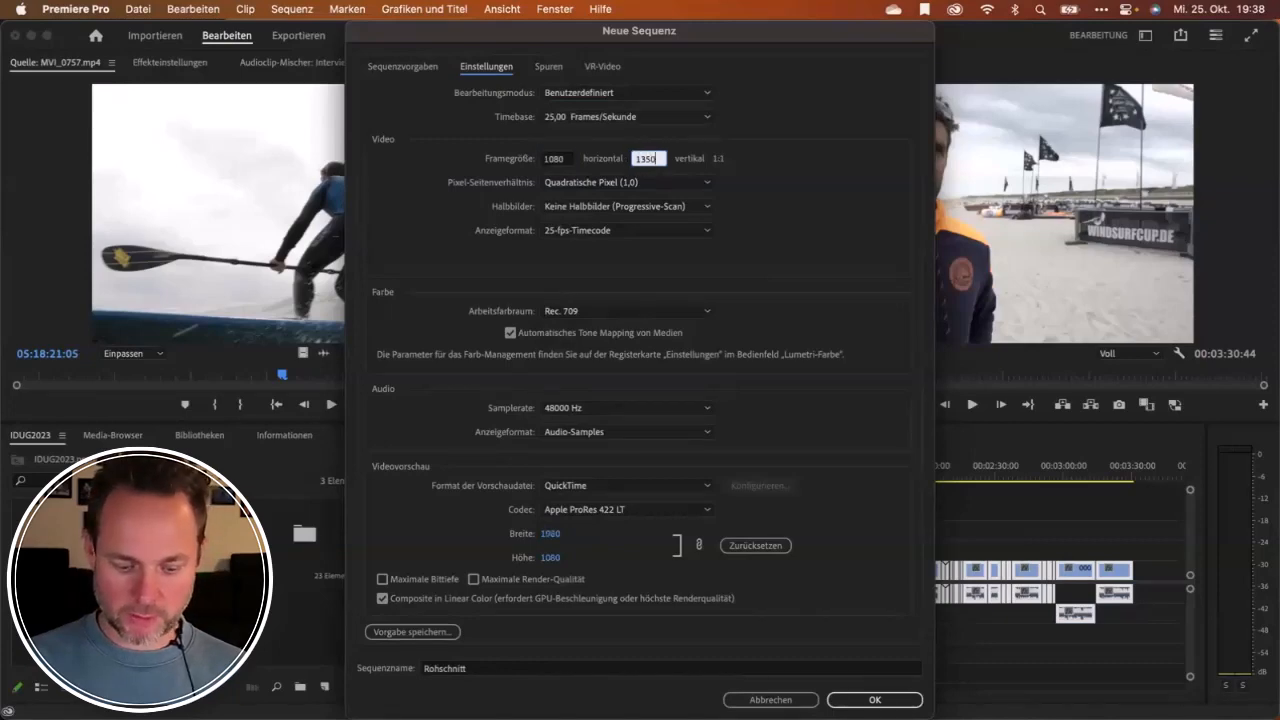
text(350)
key(Tab)
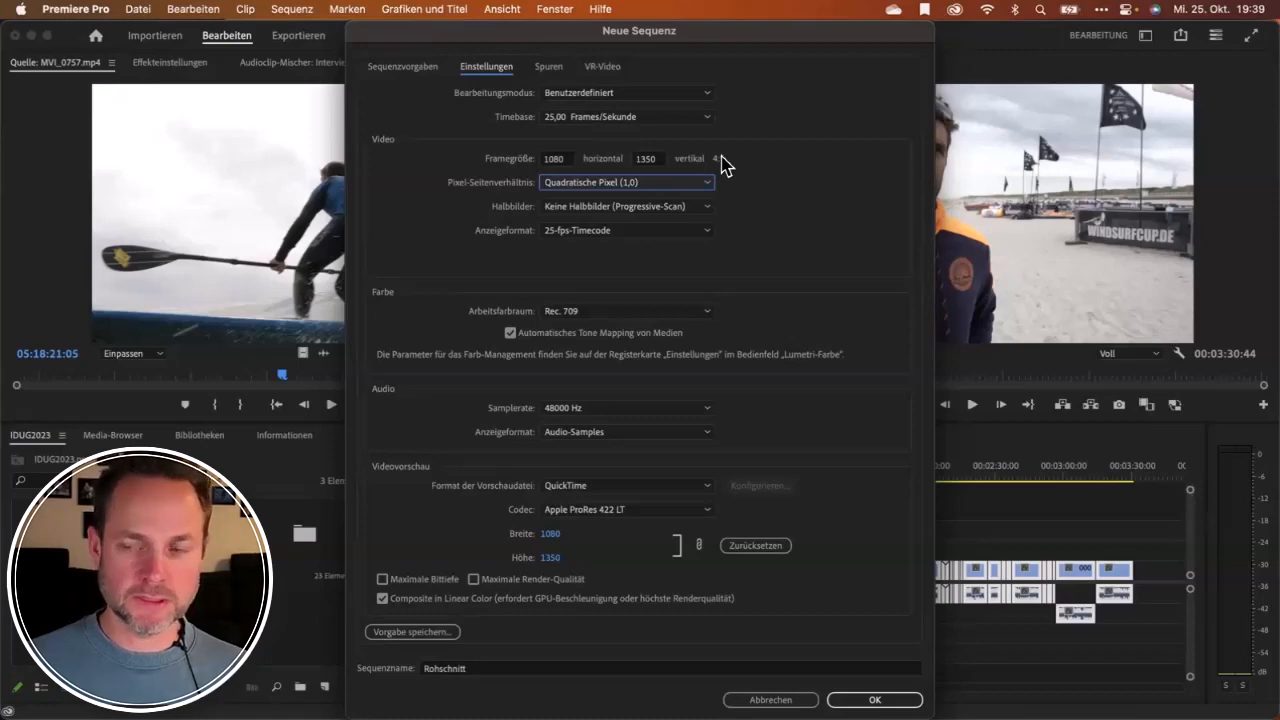
Set the vertical frame size to 1080 for a square format, and change the horizontal frame size to 1920.
click(648, 159)
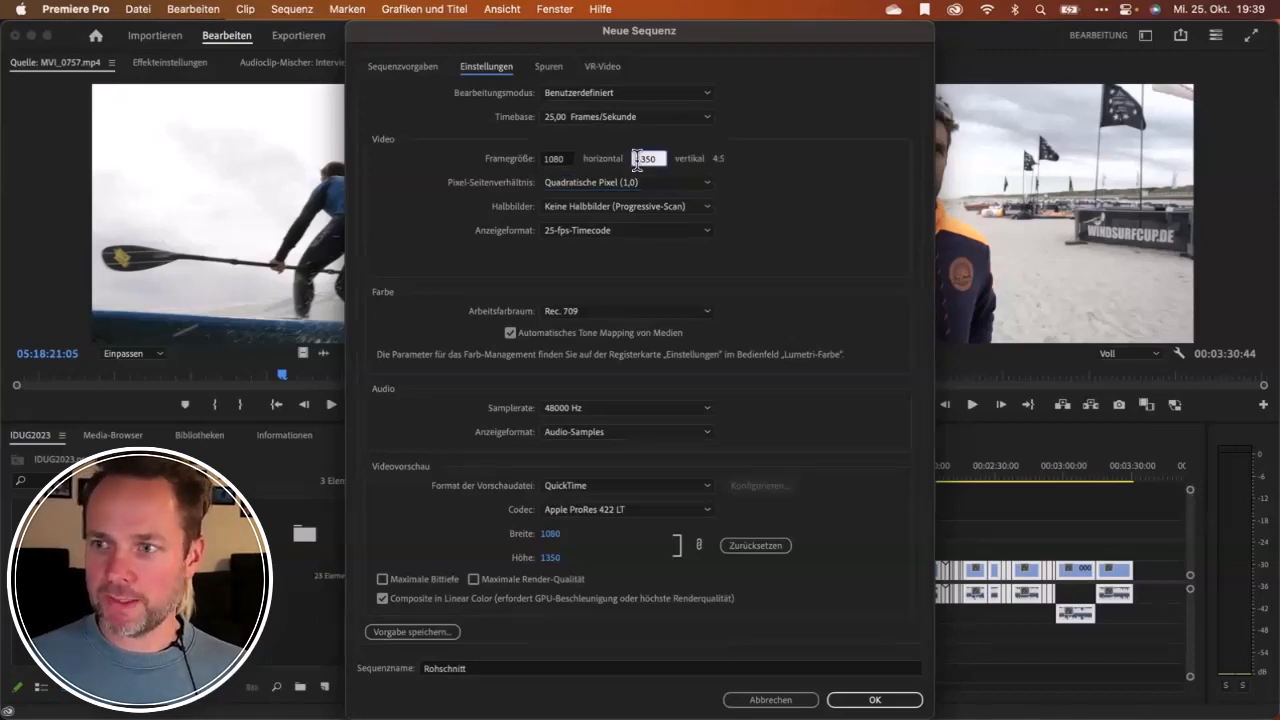
text(1080)
key(Tab)
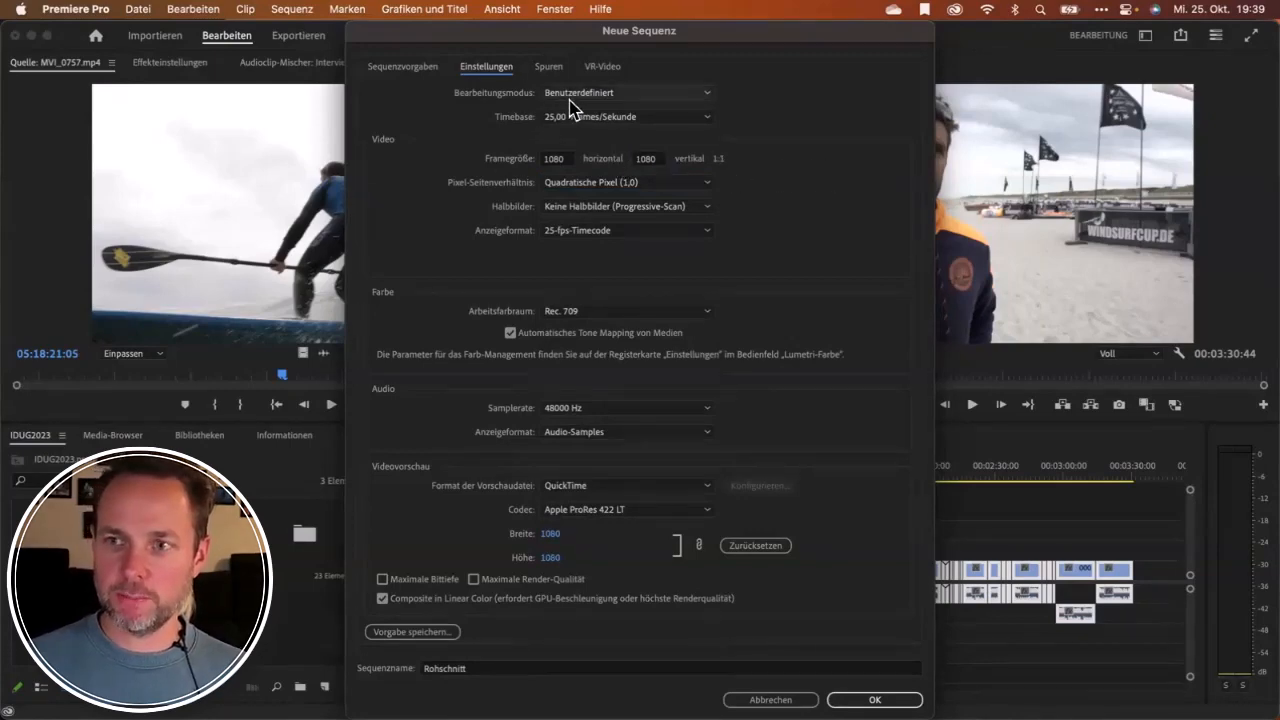
click(556, 160)
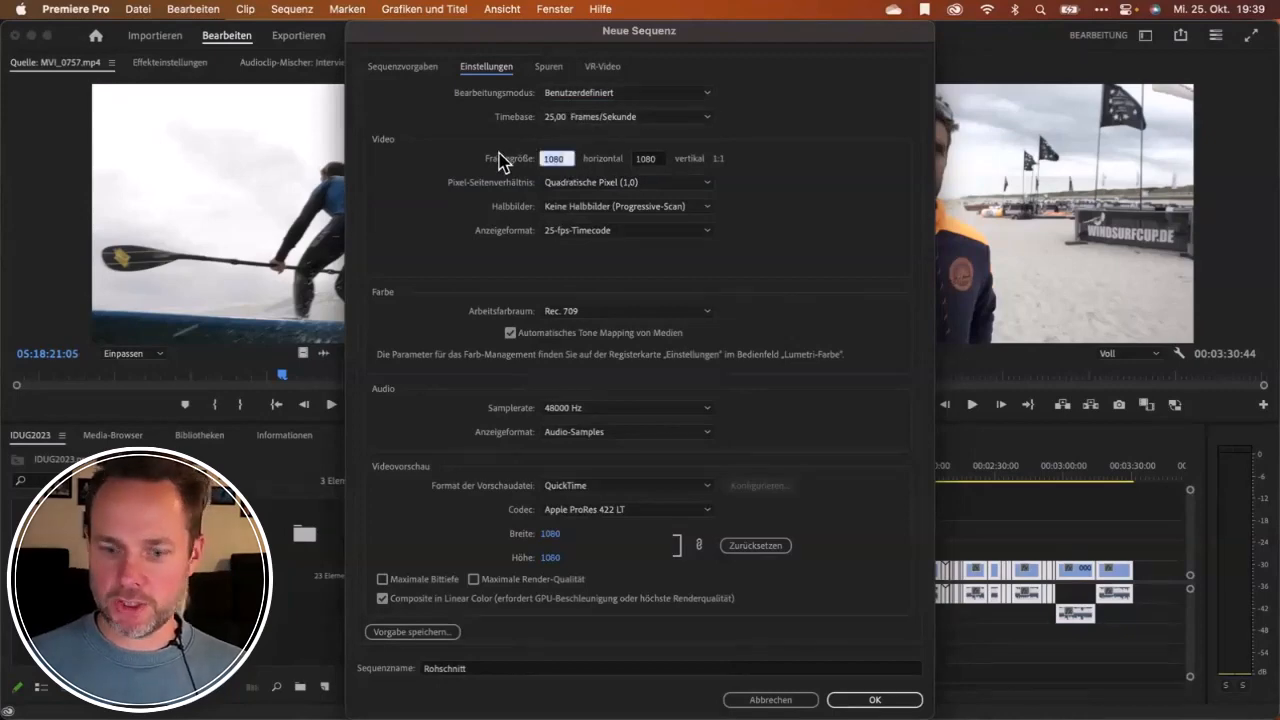
text(192)
key(Tab)
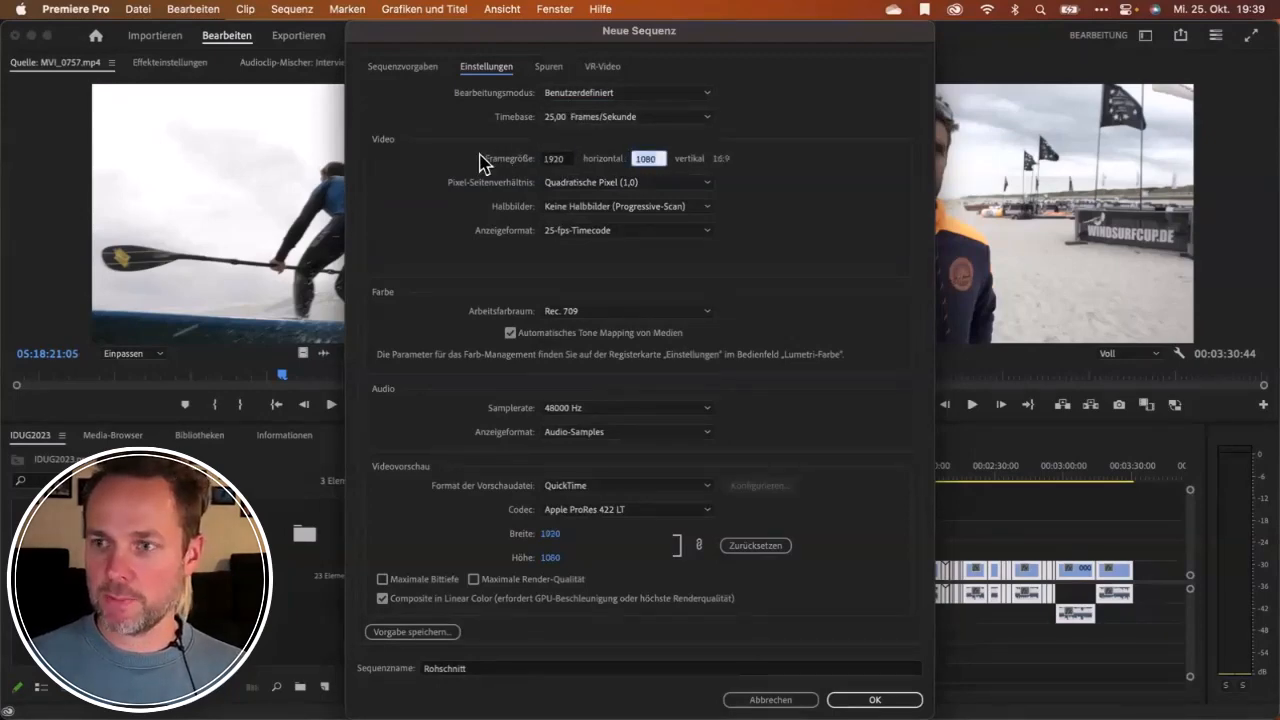
Set the sequence's timebase to 50,00 frames per second and choose Rec. 709 as the working color space.
click(590, 118)
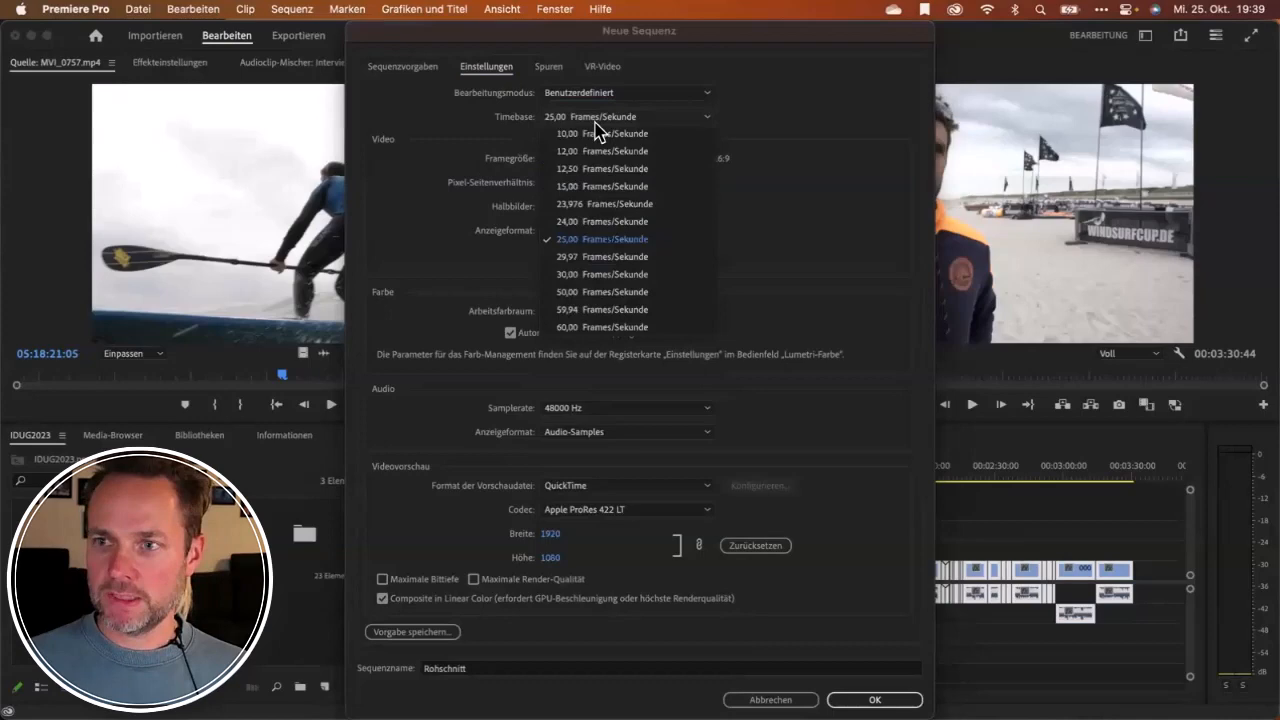
click(594, 292)
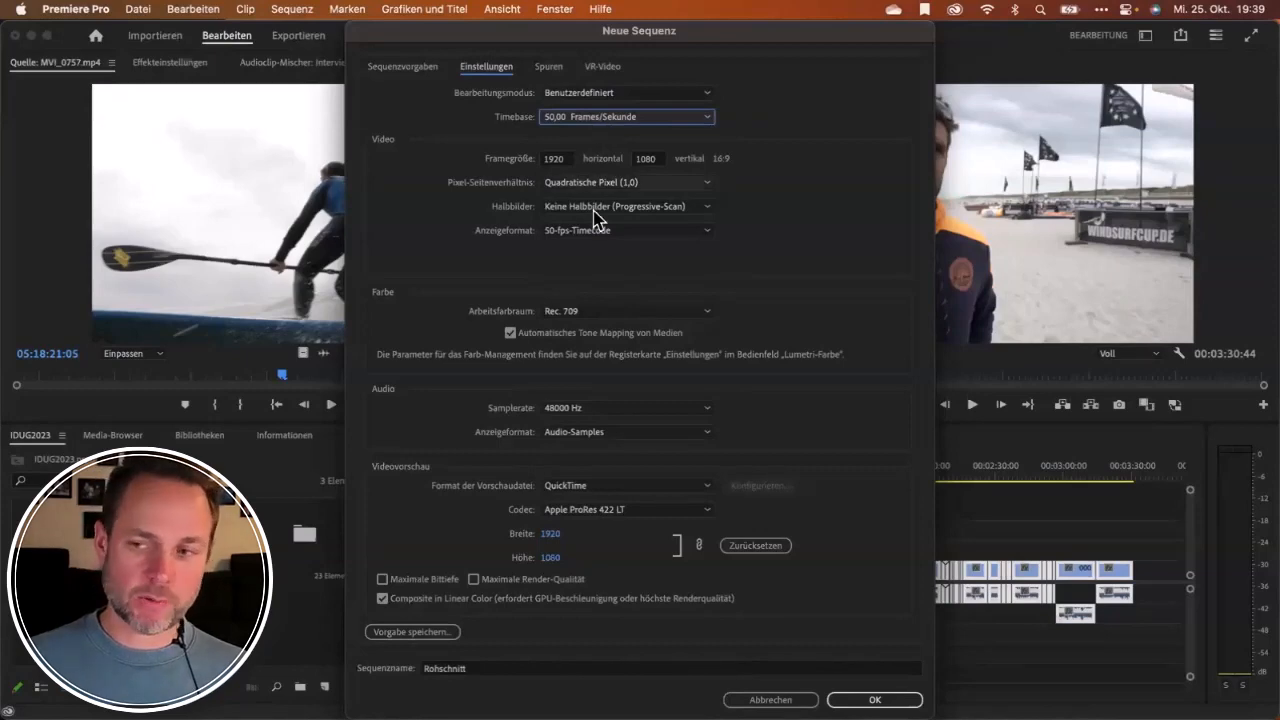
click(591, 313)
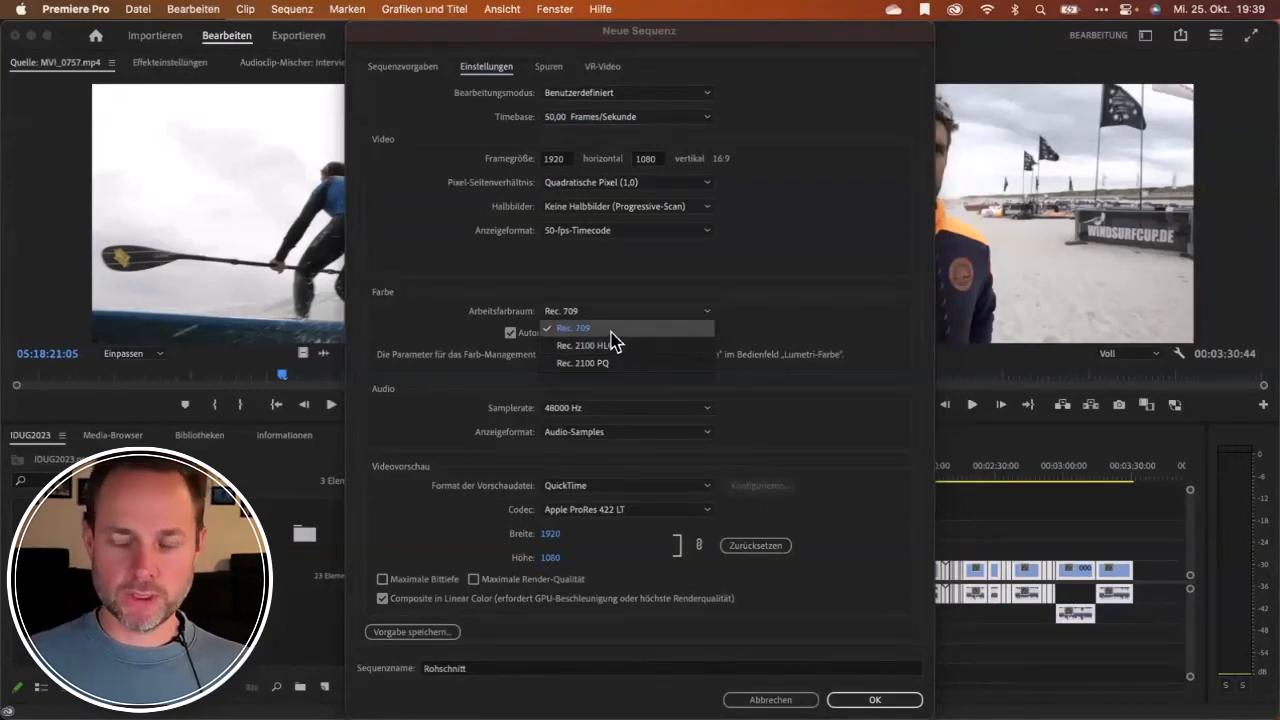
click(612, 330)
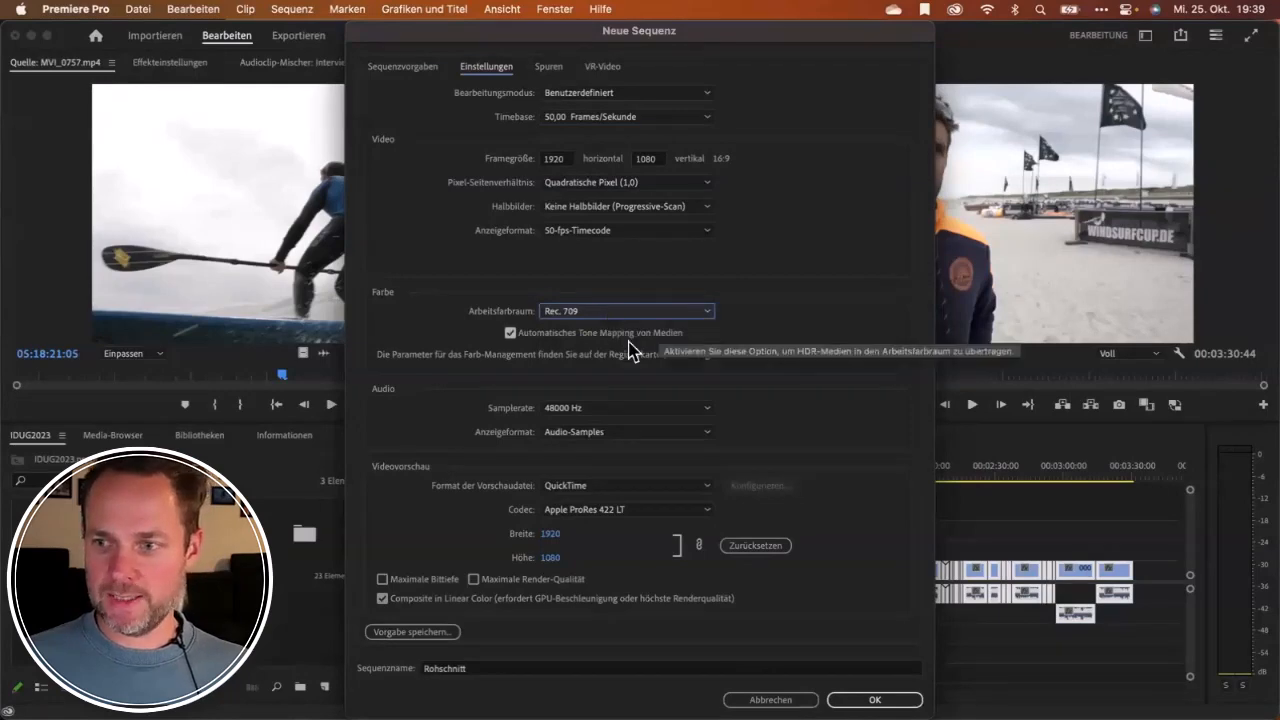
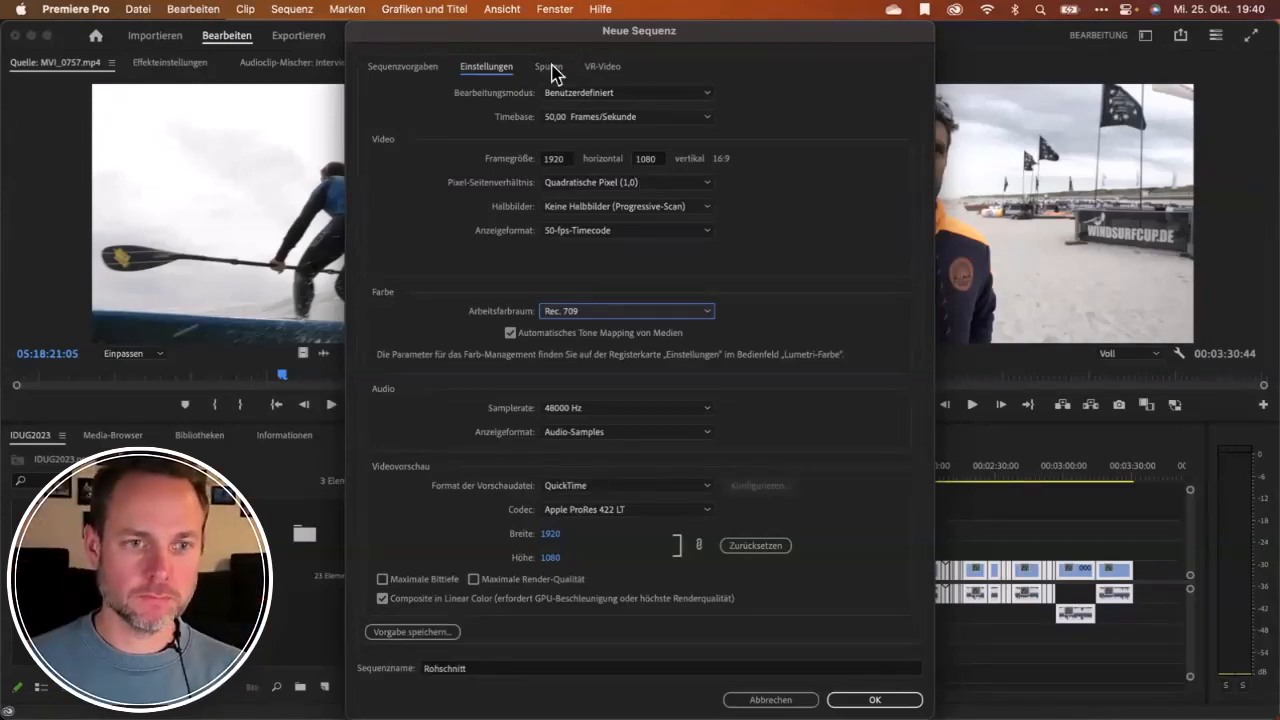
Review the new sequence's track options against its general settings, switching the Audio 1 default-expand option on and off again.
click(551, 67)
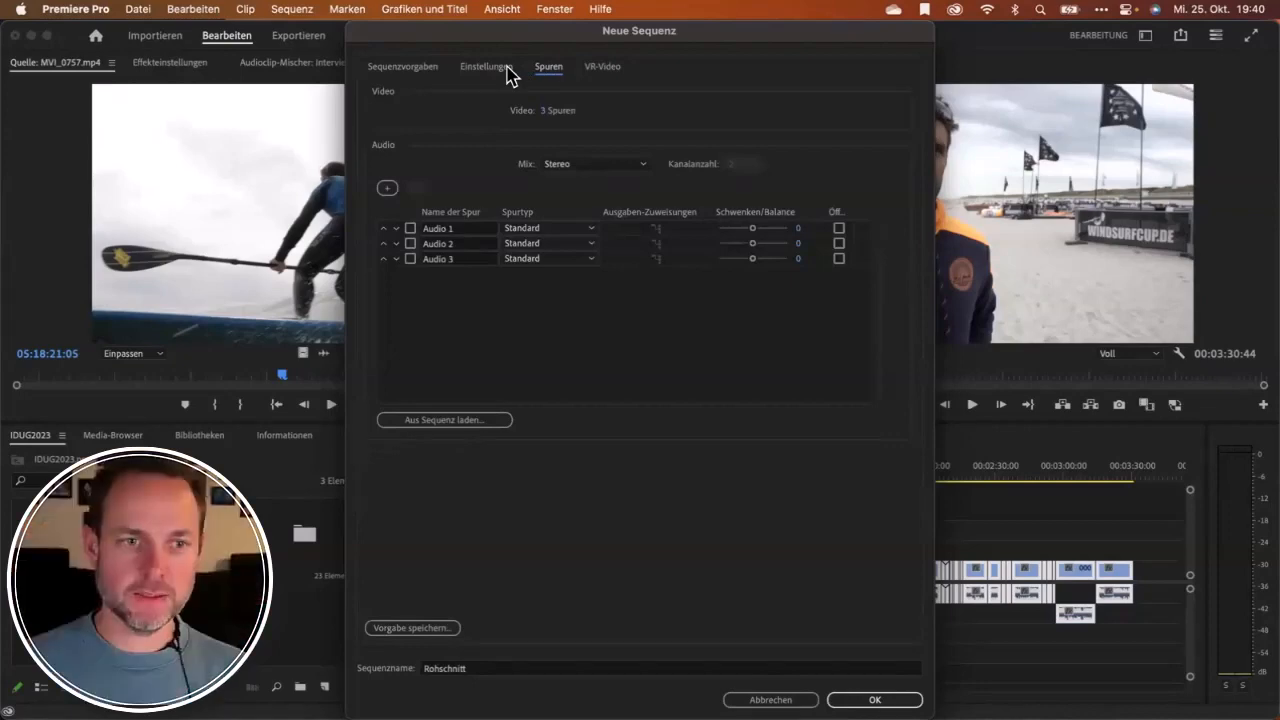
click(507, 67)
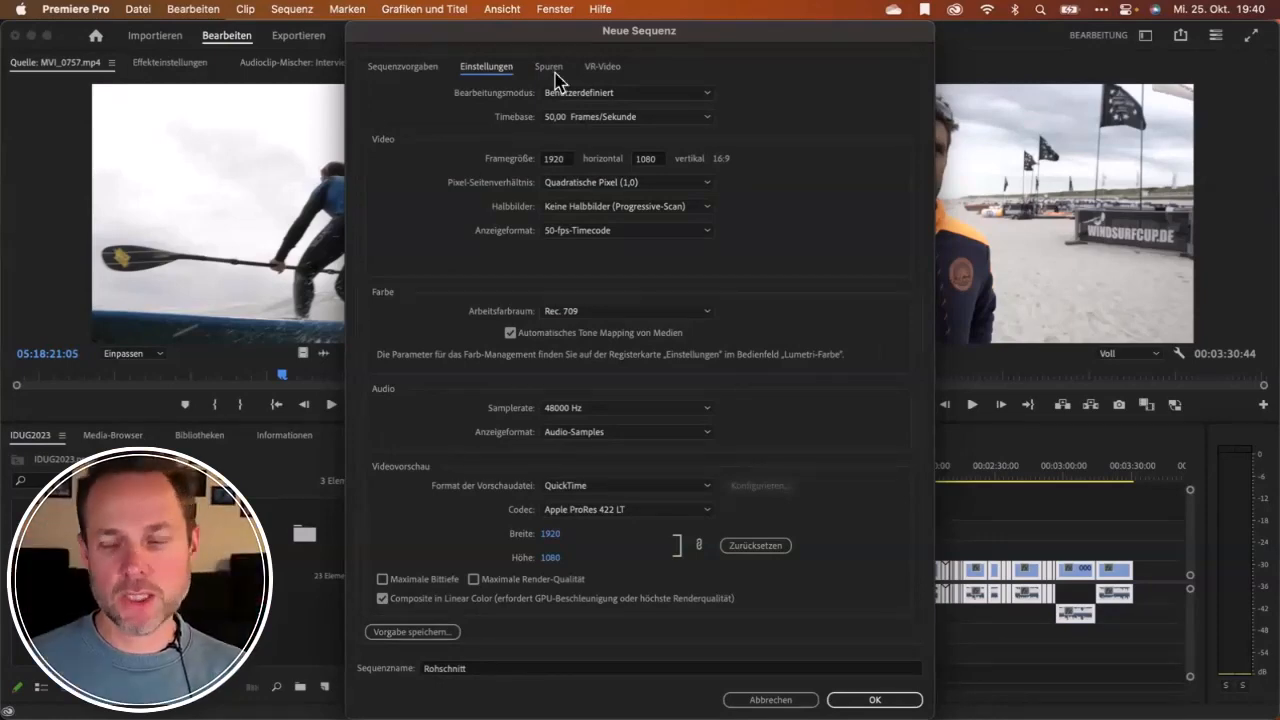
click(550, 70)
click(839, 229)
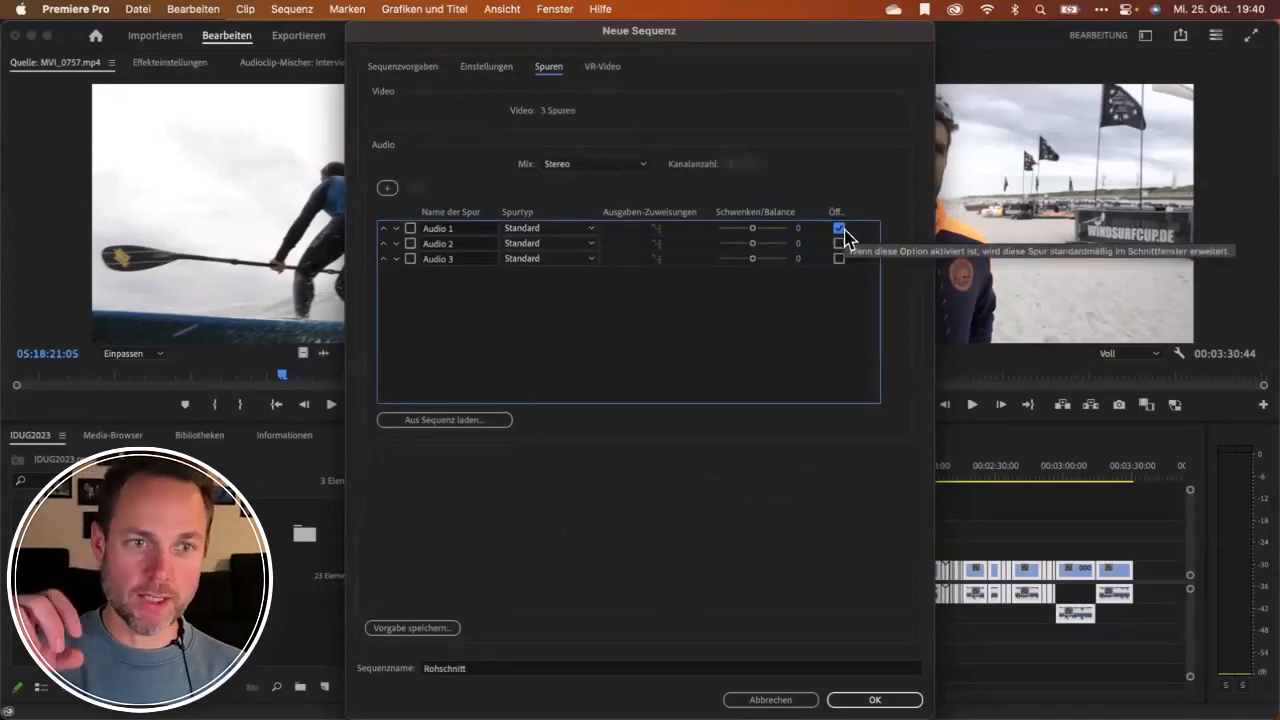
click(839, 229)
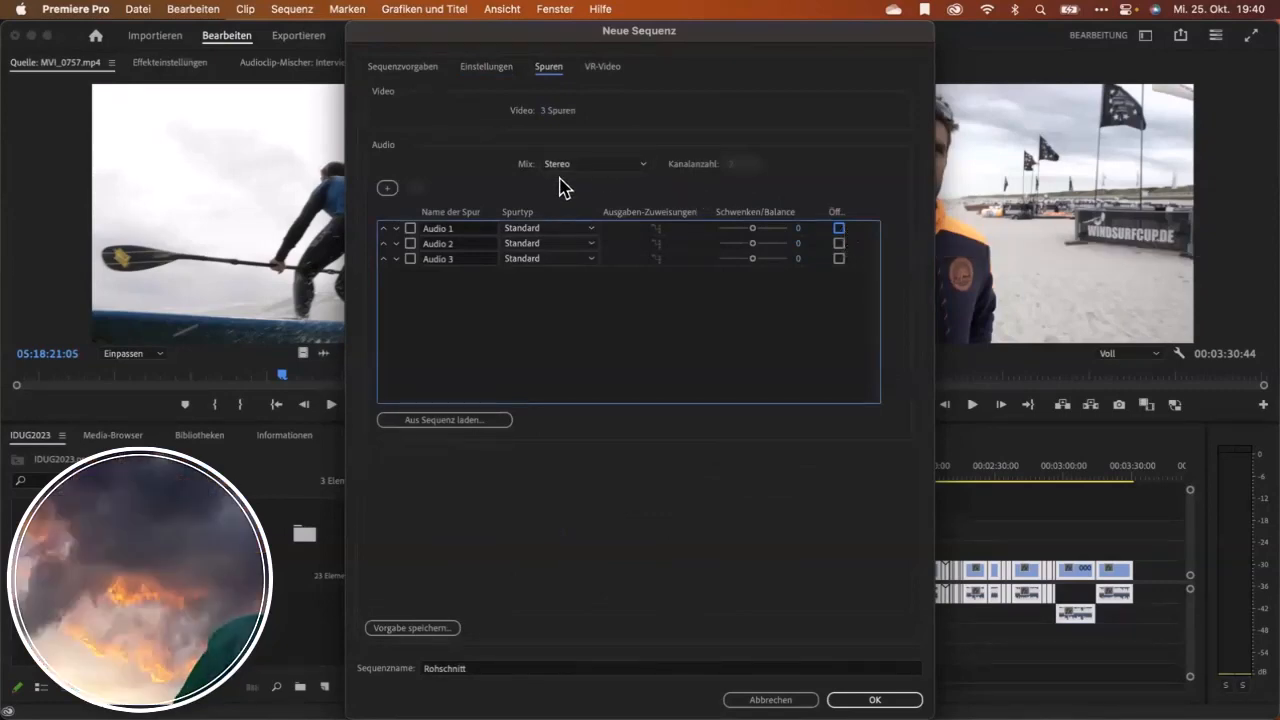
click(487, 68)
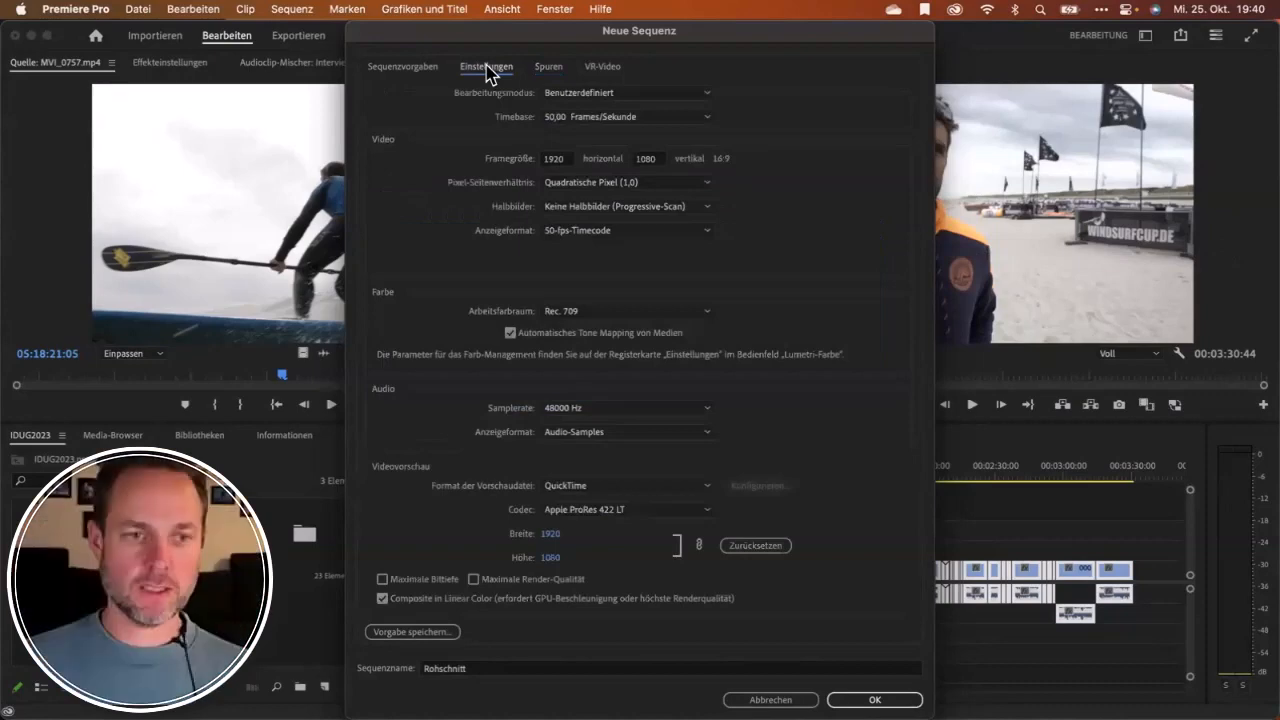
Examine the new sequence's video settings, automatic tone mapping option and track setup alongside the Interviews timeline.
drag(466, 32, 157, 18)
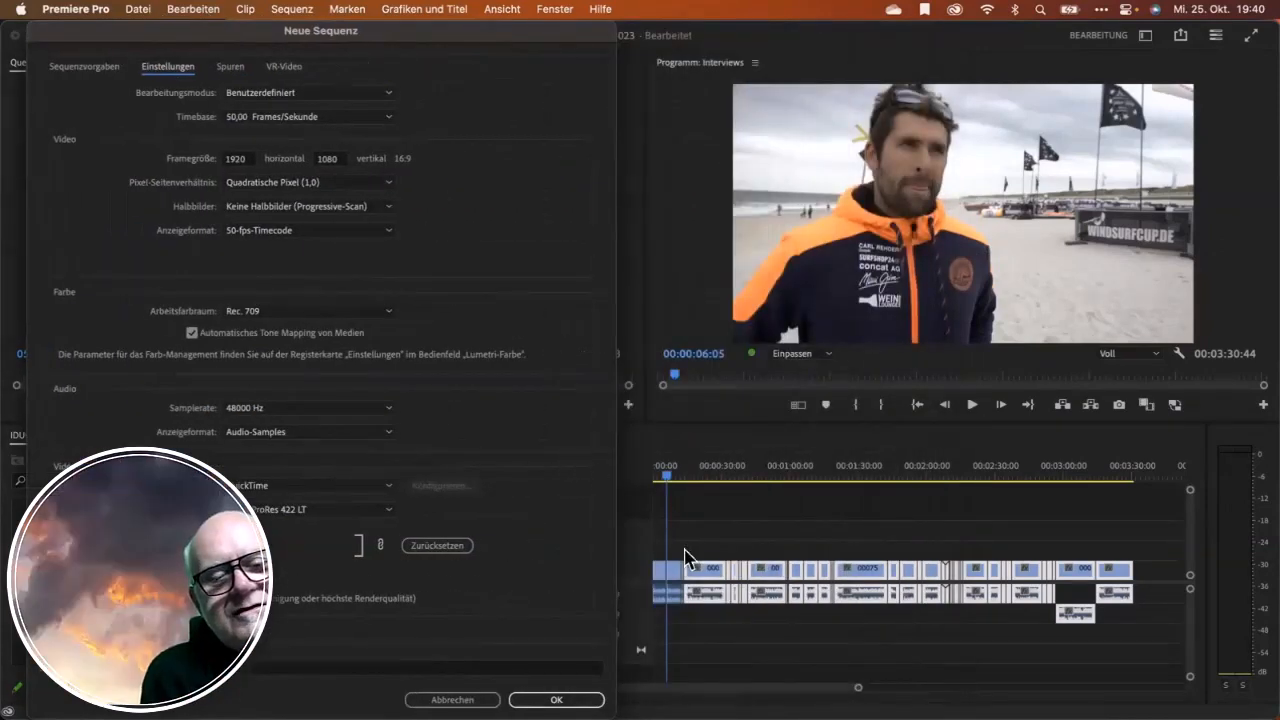
mouse_move(676, 557)
mouse_down()
mouse_move(646, 562)
mouse_move(642, 578)
mouse_move(674, 583)
mouse_up()
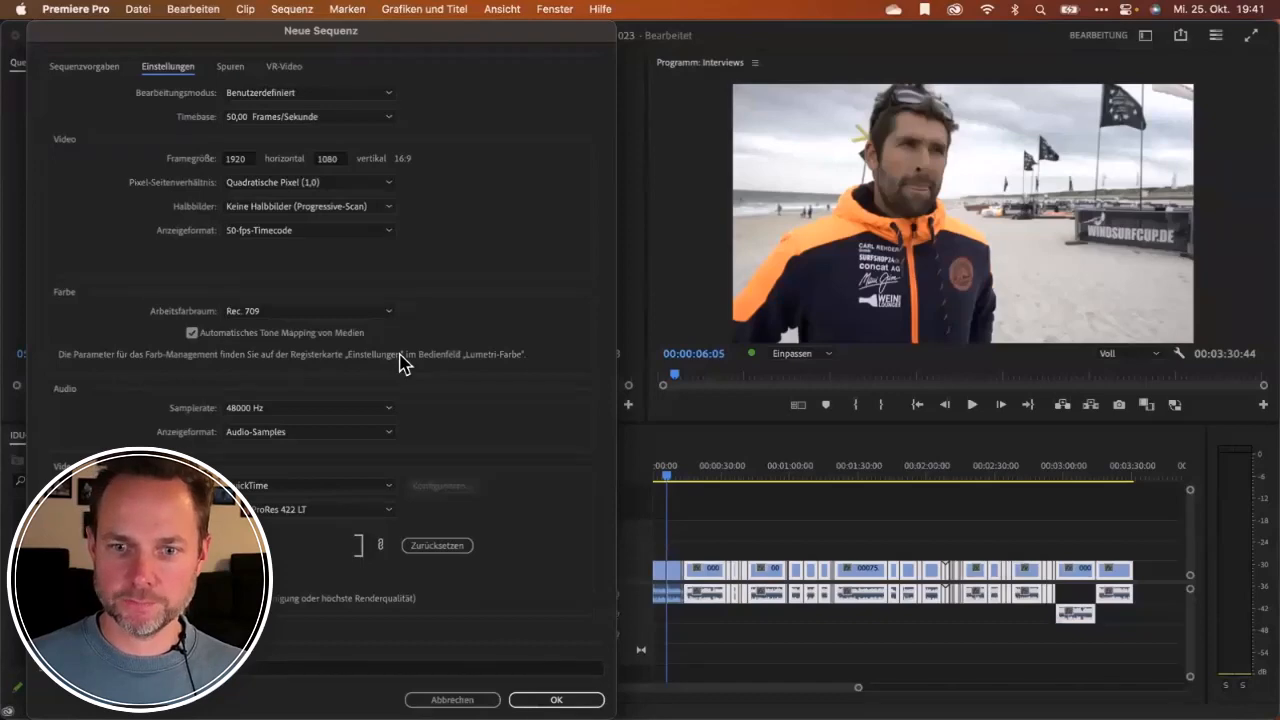
click(184, 353)
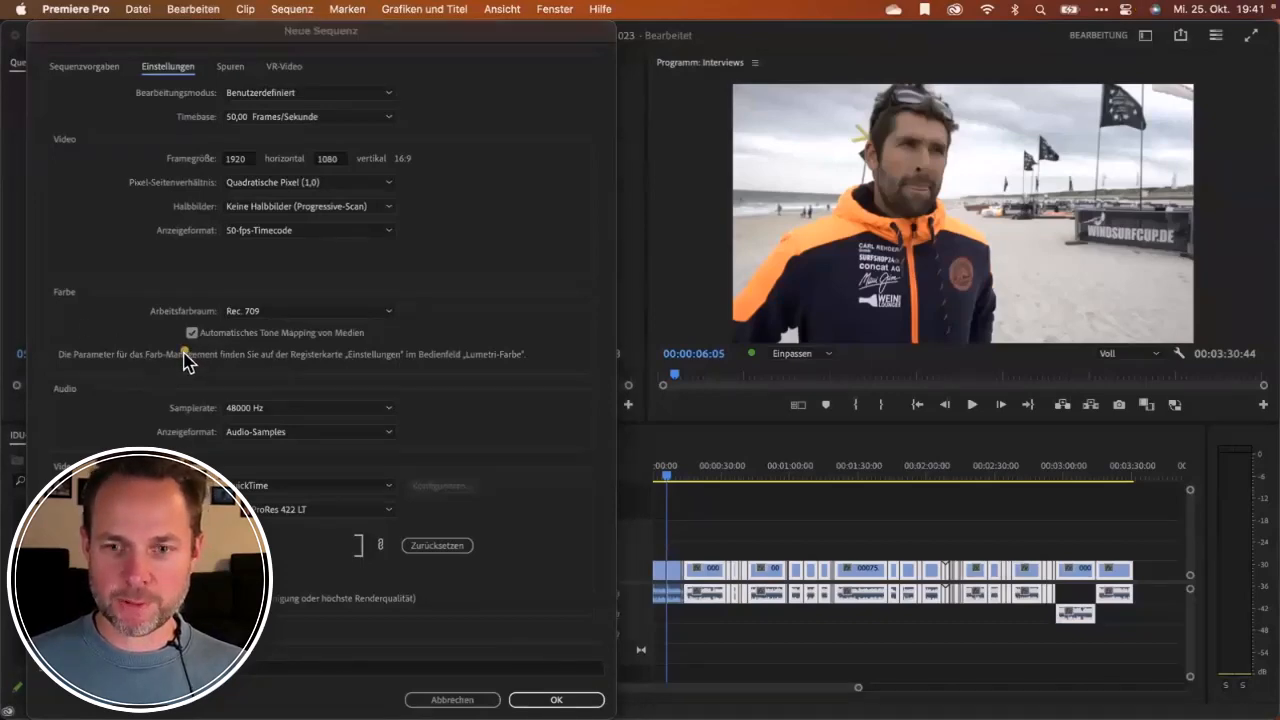
drag(184, 353, 385, 358)
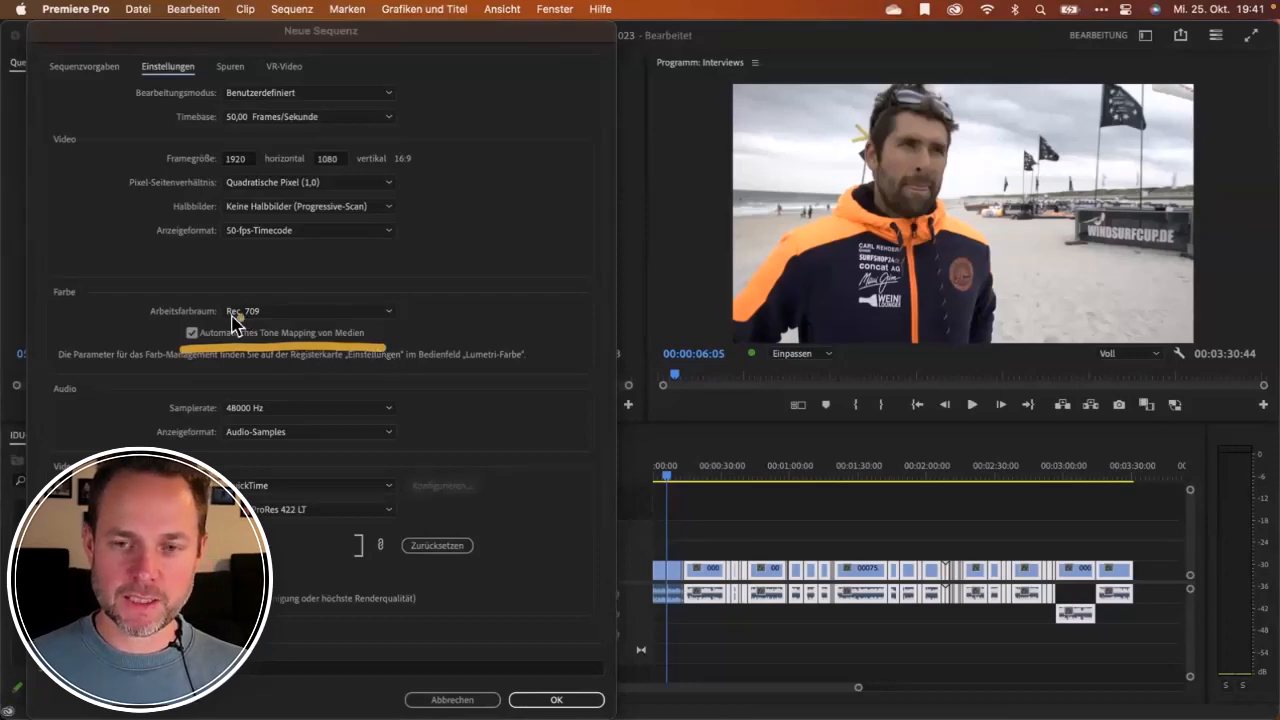
drag(251, 315, 261, 318)
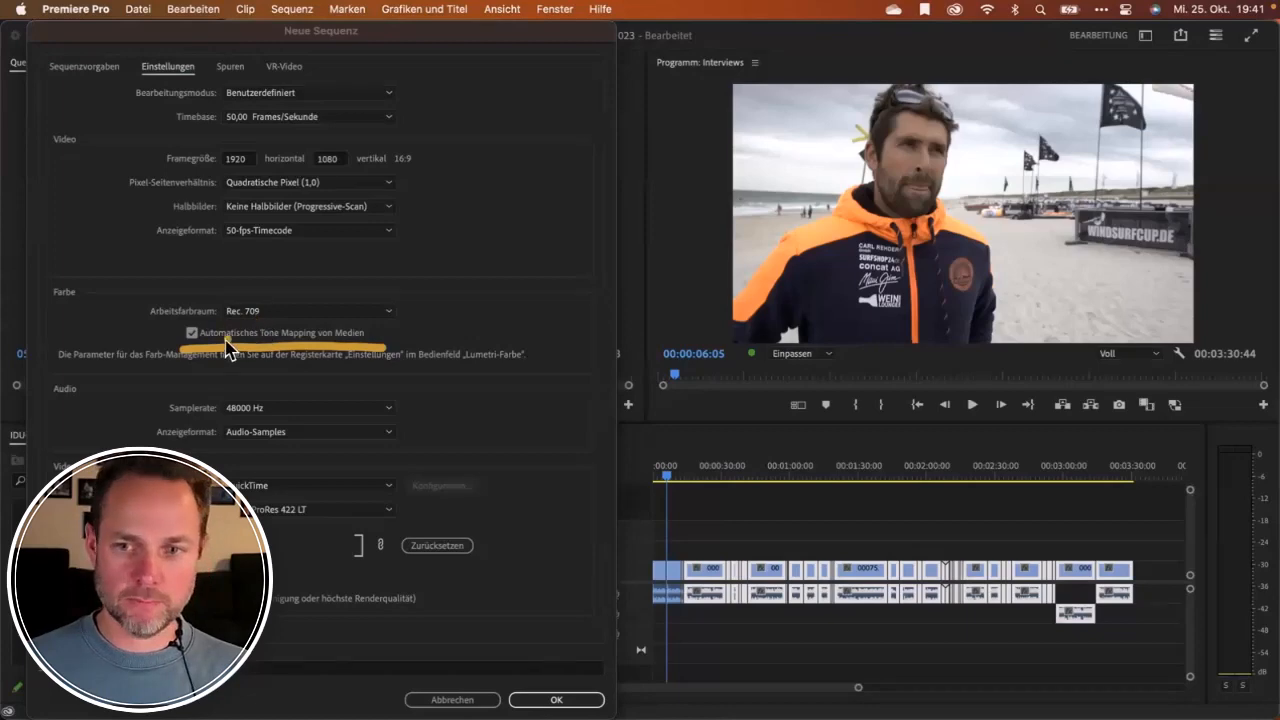
key(Escape)
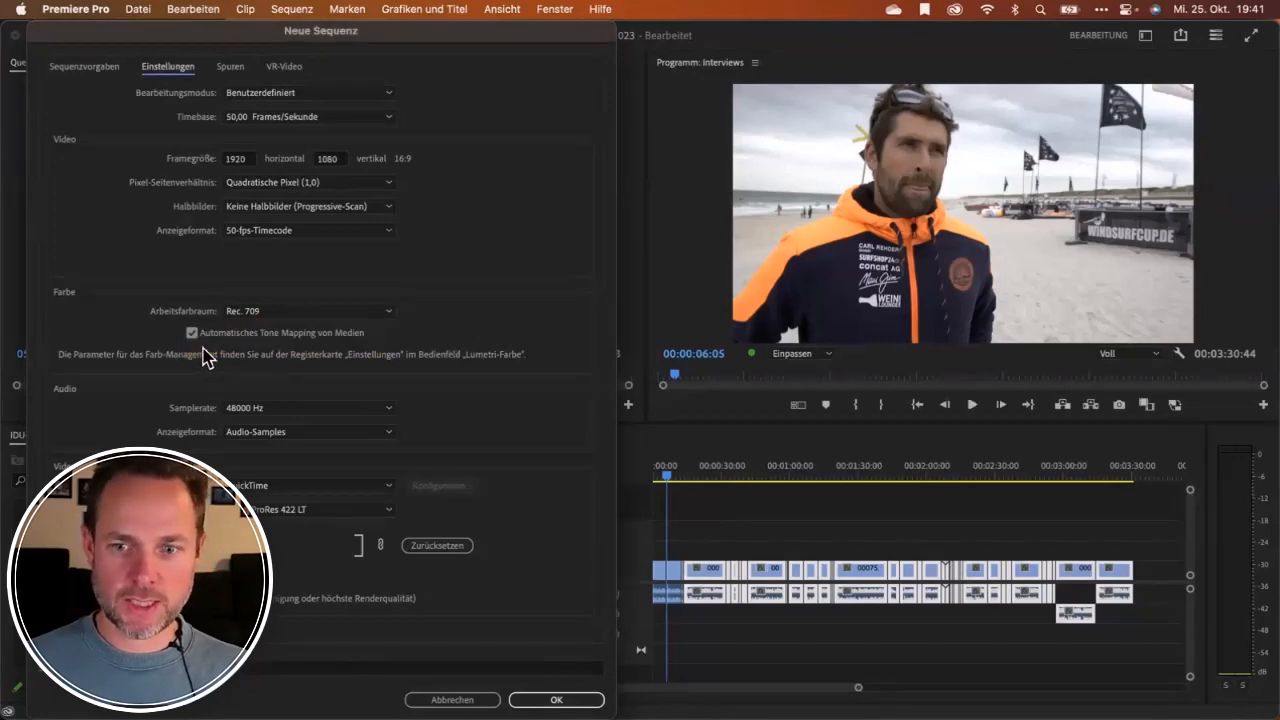
click(236, 67)
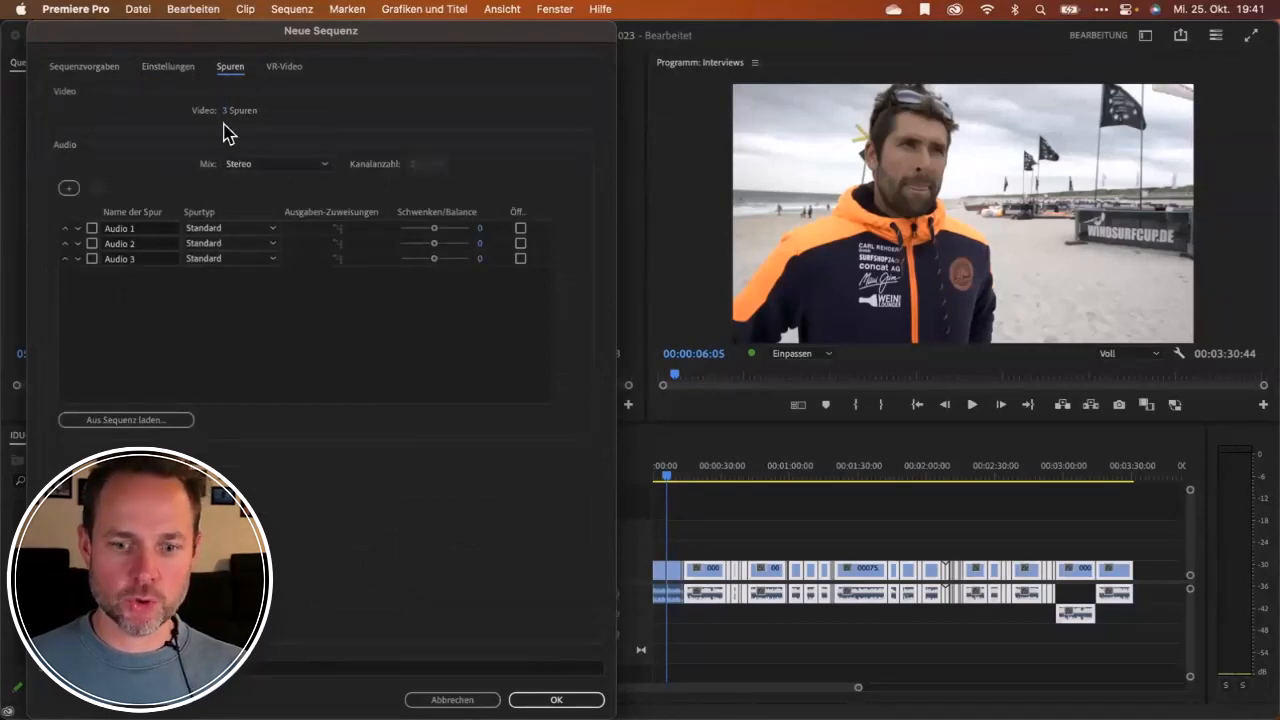
click(168, 68)
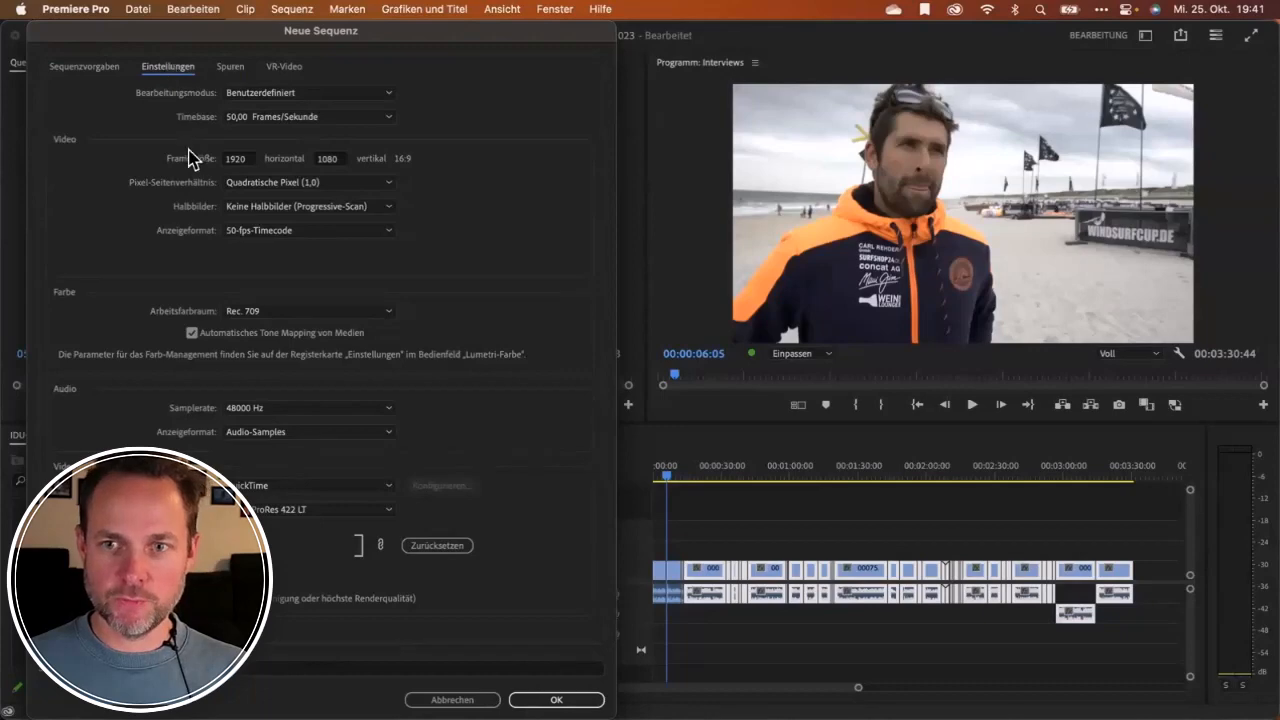
mouse_move(226, 147)
mouse_down()
mouse_move(172, 150)
mouse_move(108, 184)
mouse_move(249, 251)
mouse_move(417, 243)
mouse_move(331, 143)
mouse_move(290, 137)
mouse_up()
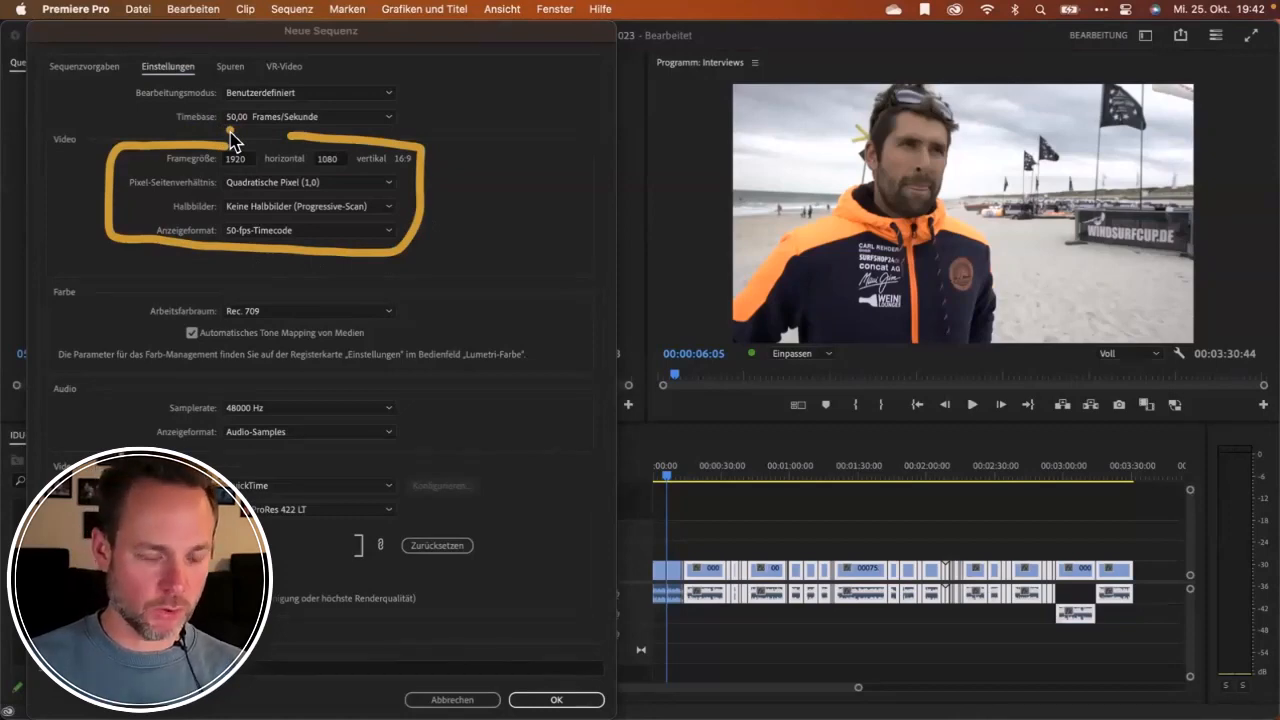
key(Escape)
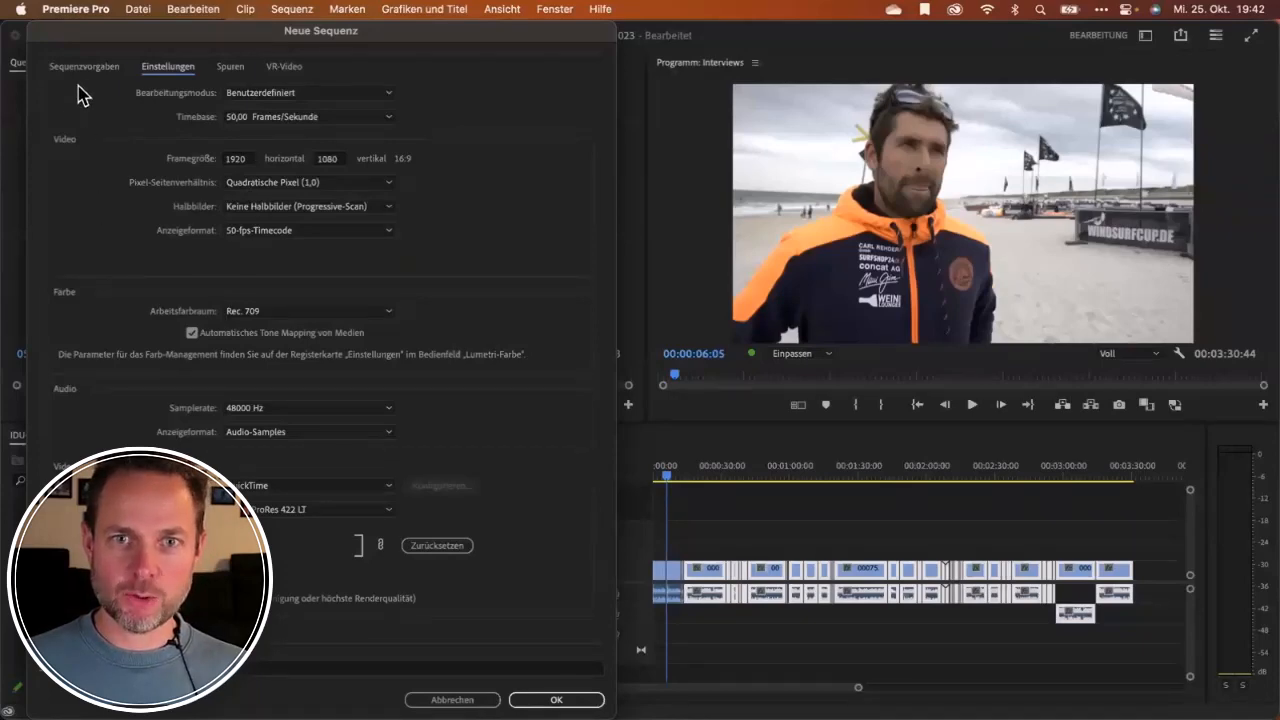
drag(47, 81, 119, 84)
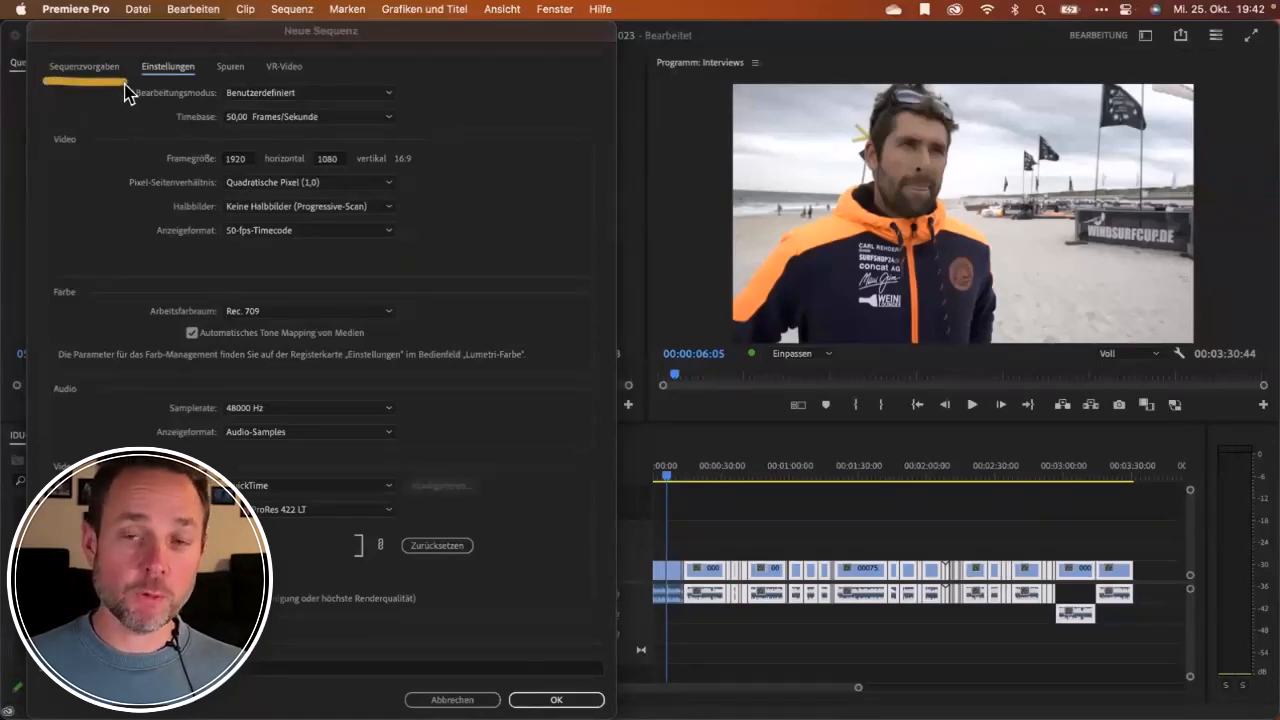
mouse_move(144, 80)
mouse_down()
mouse_move(268, 86)
mouse_move(315, 72)
mouse_up()
mouse_move(100, 54)
mouse_down()
mouse_move(28, 68)
mouse_move(119, 86)
mouse_move(121, 58)
mouse_move(34, 61)
mouse_up()
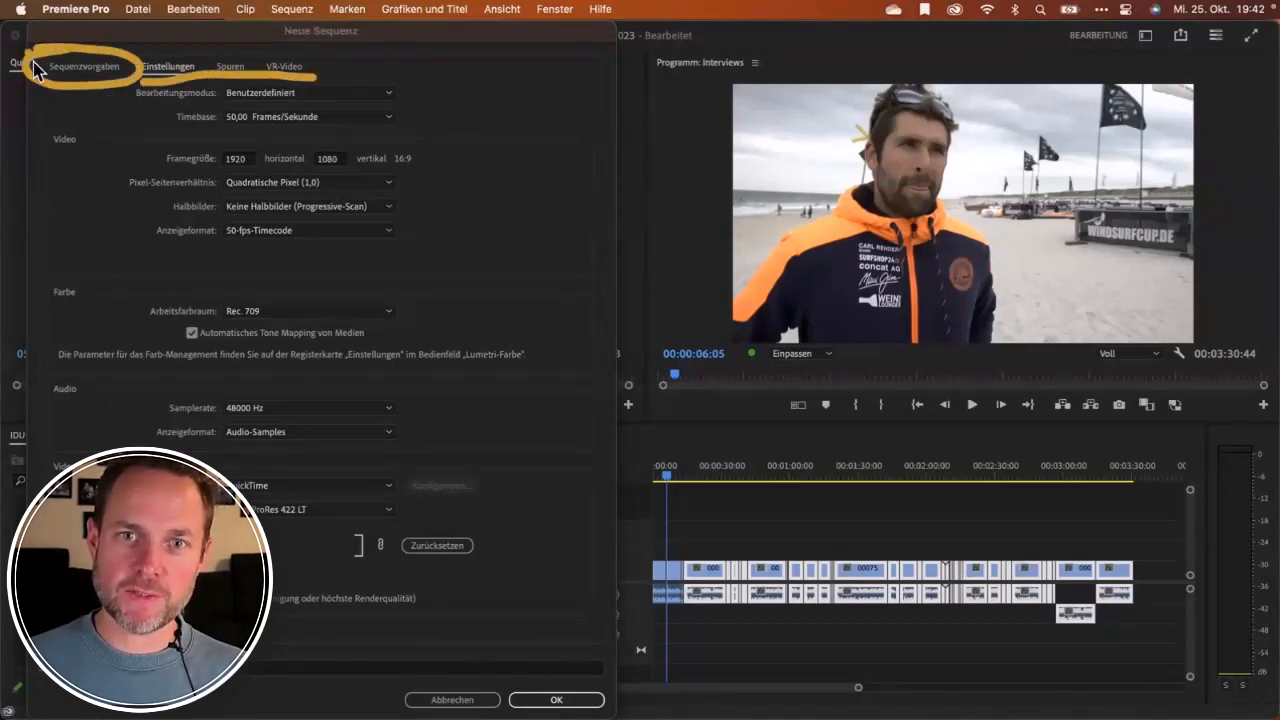
drag(172, 86, 310, 378)
drag(190, 392, 318, 200)
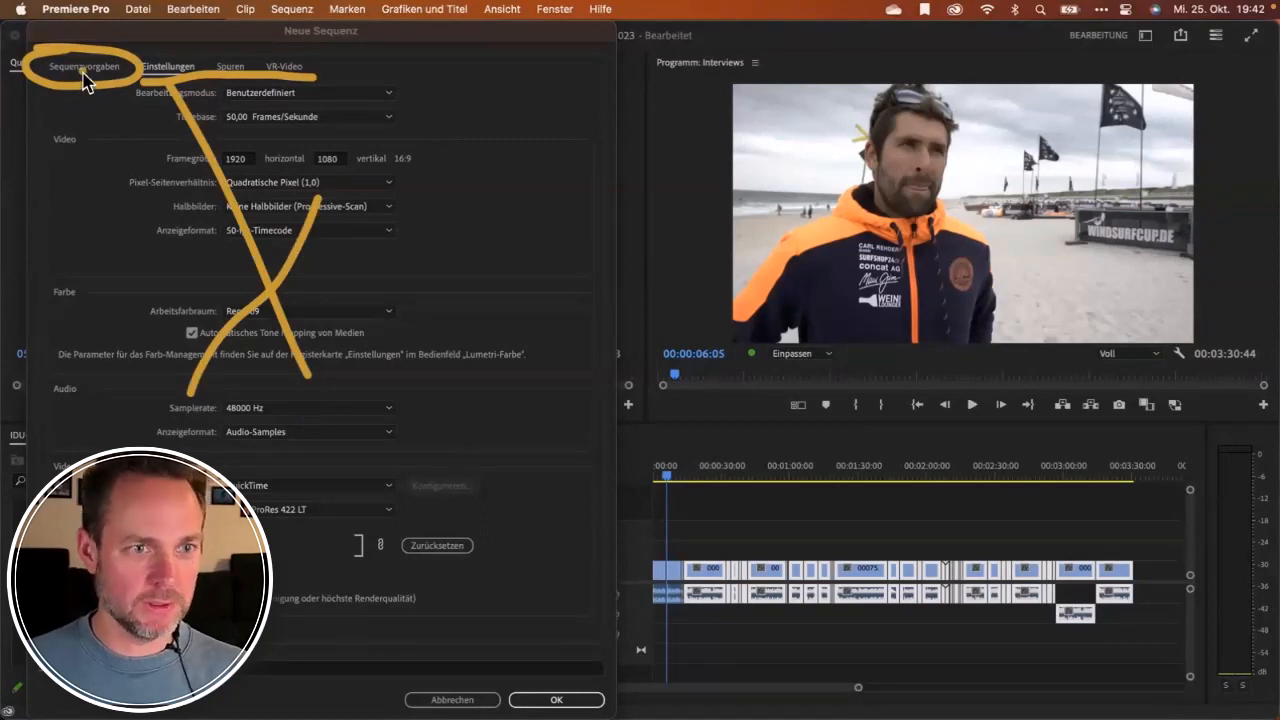
Check the track setup once more and create the Rohschnitt sequence with the configured settings.
click(230, 68)
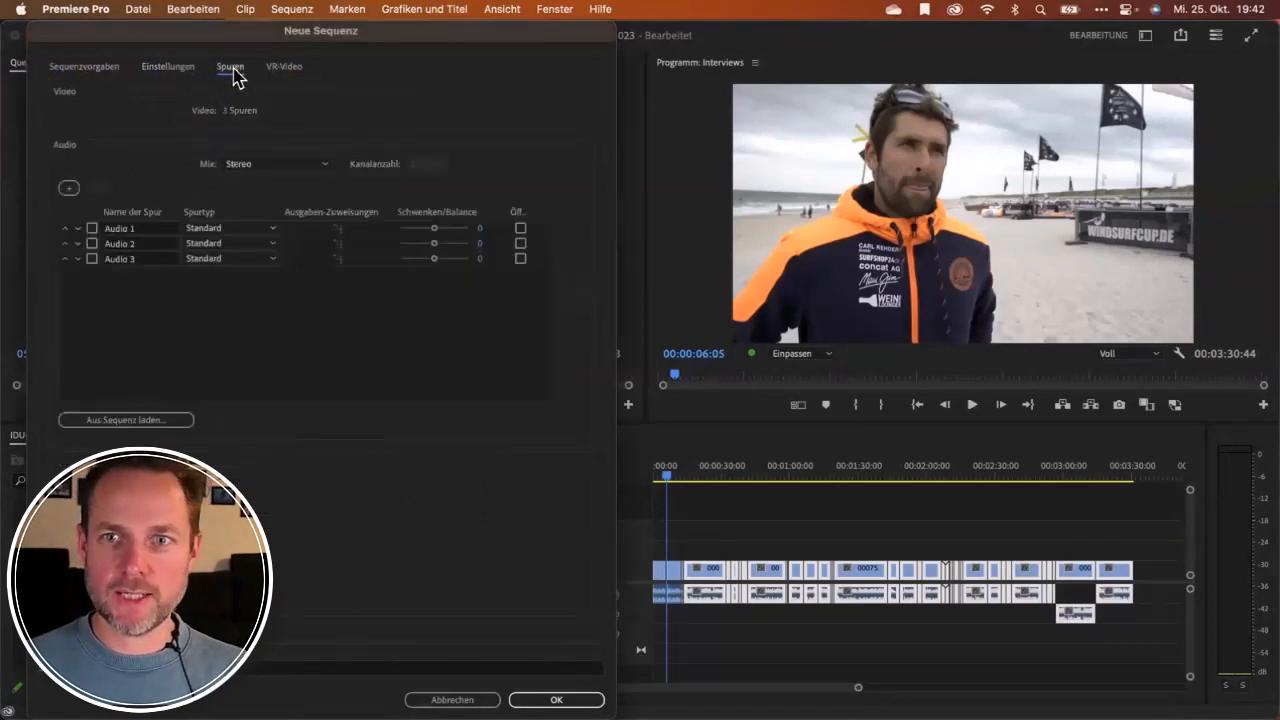
click(170, 67)
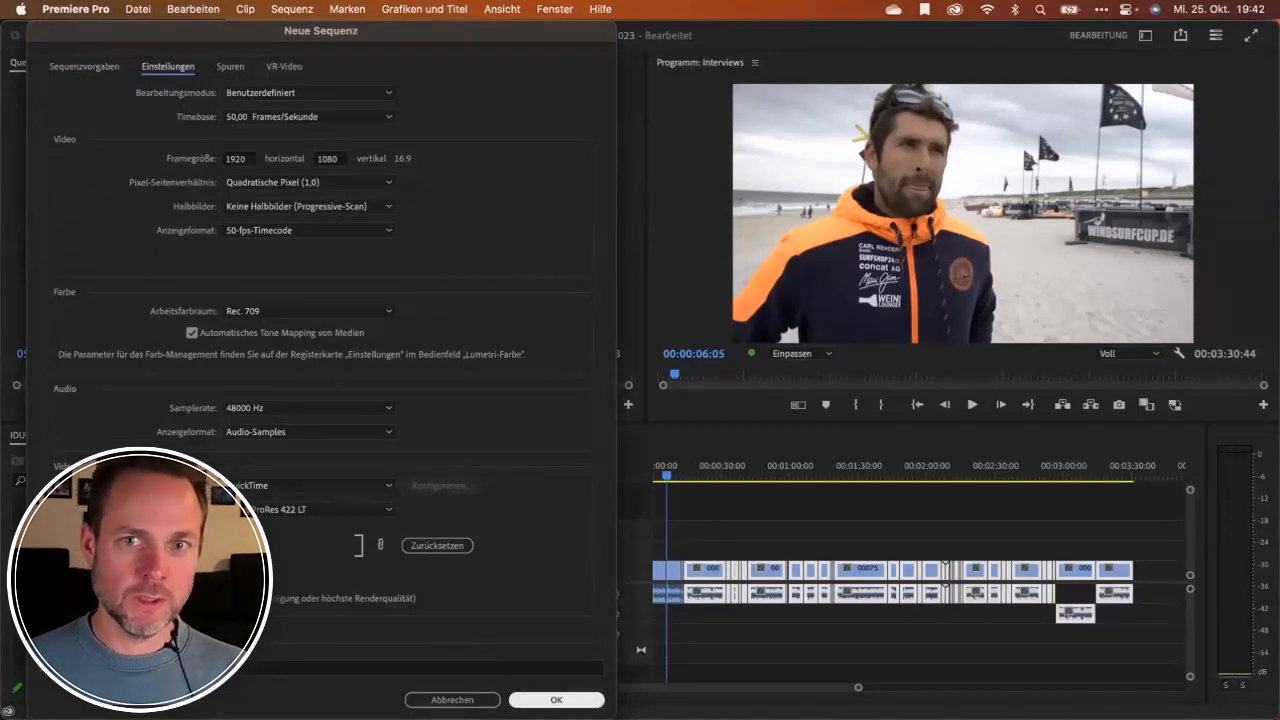
click(556, 699)
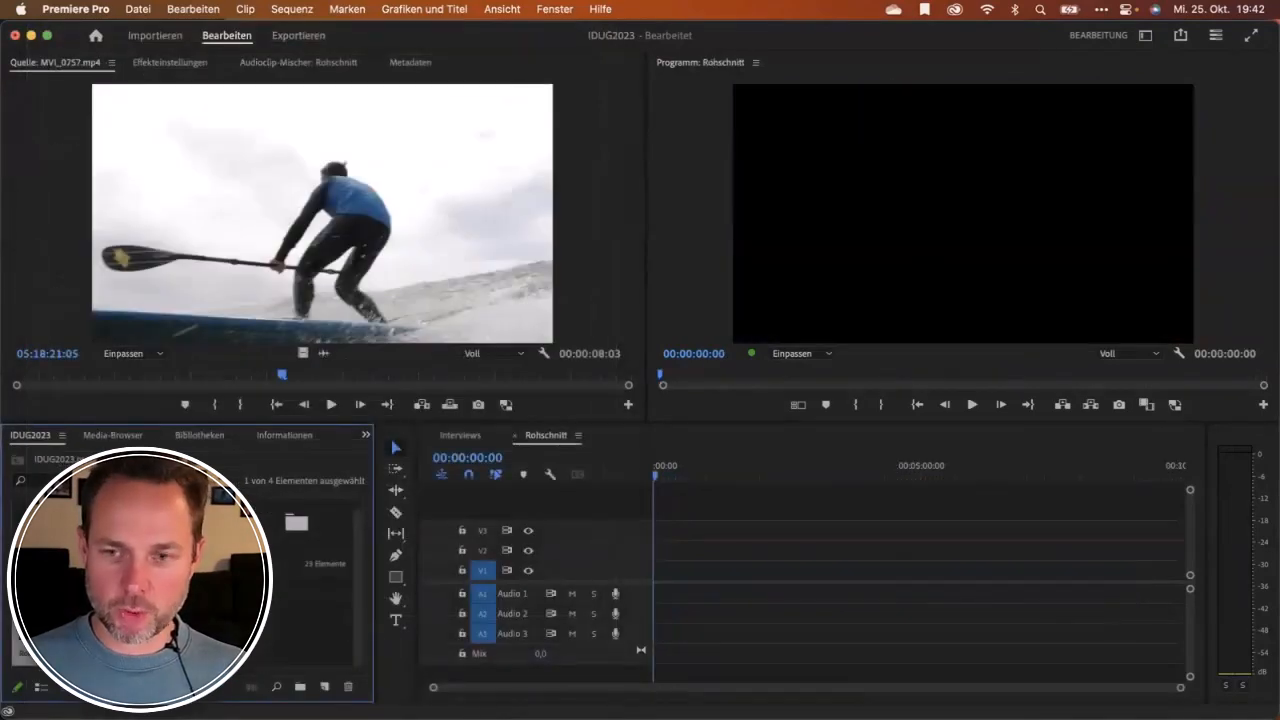
Load the interview clip 00075.mp4 from the Interviews bin into the source monitor and show its audio waveform.
double_click(296, 522)
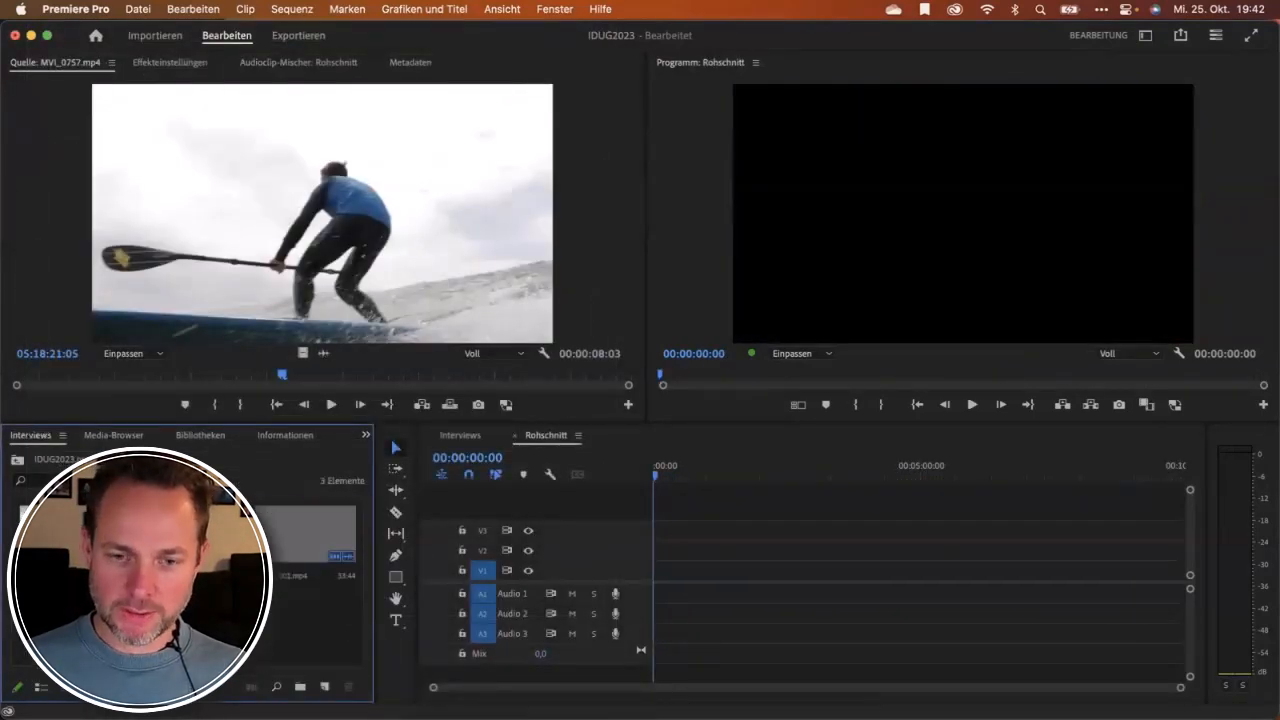
double_click(305, 530)
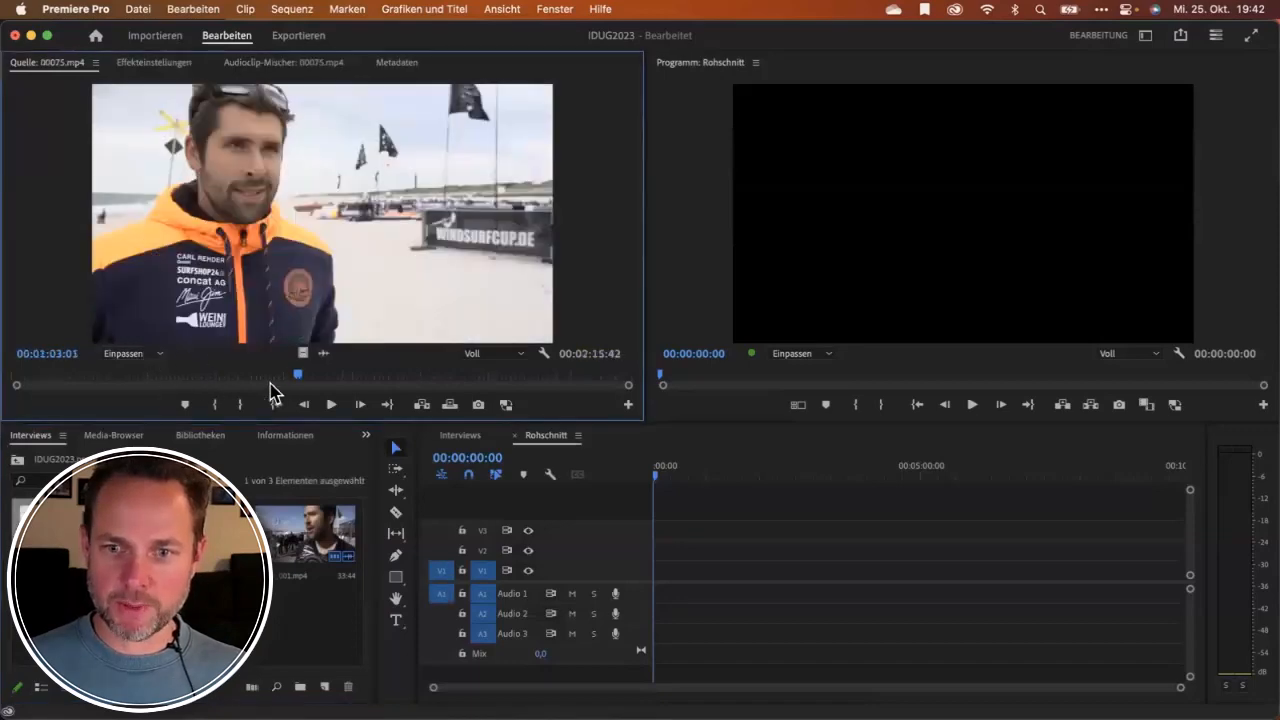
click(150, 377)
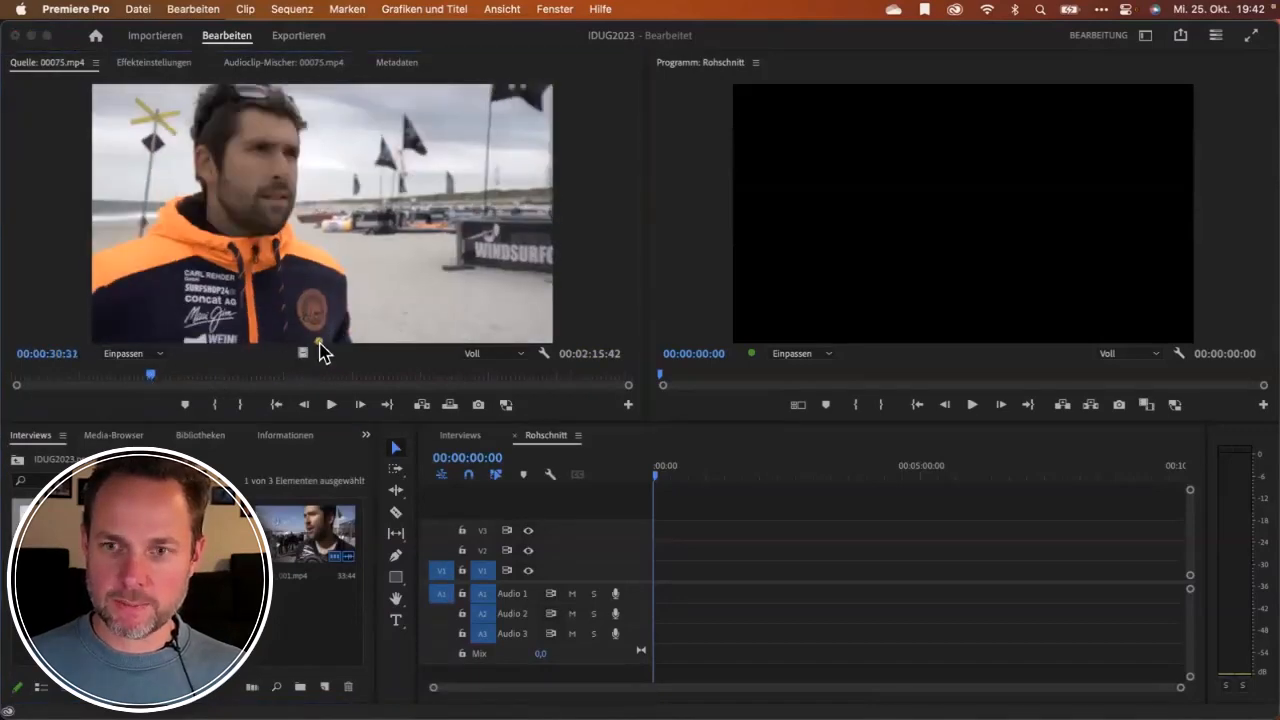
mouse_move(314, 340)
mouse_down()
mouse_move(290, 370)
mouse_move(344, 361)
mouse_move(309, 339)
mouse_up()
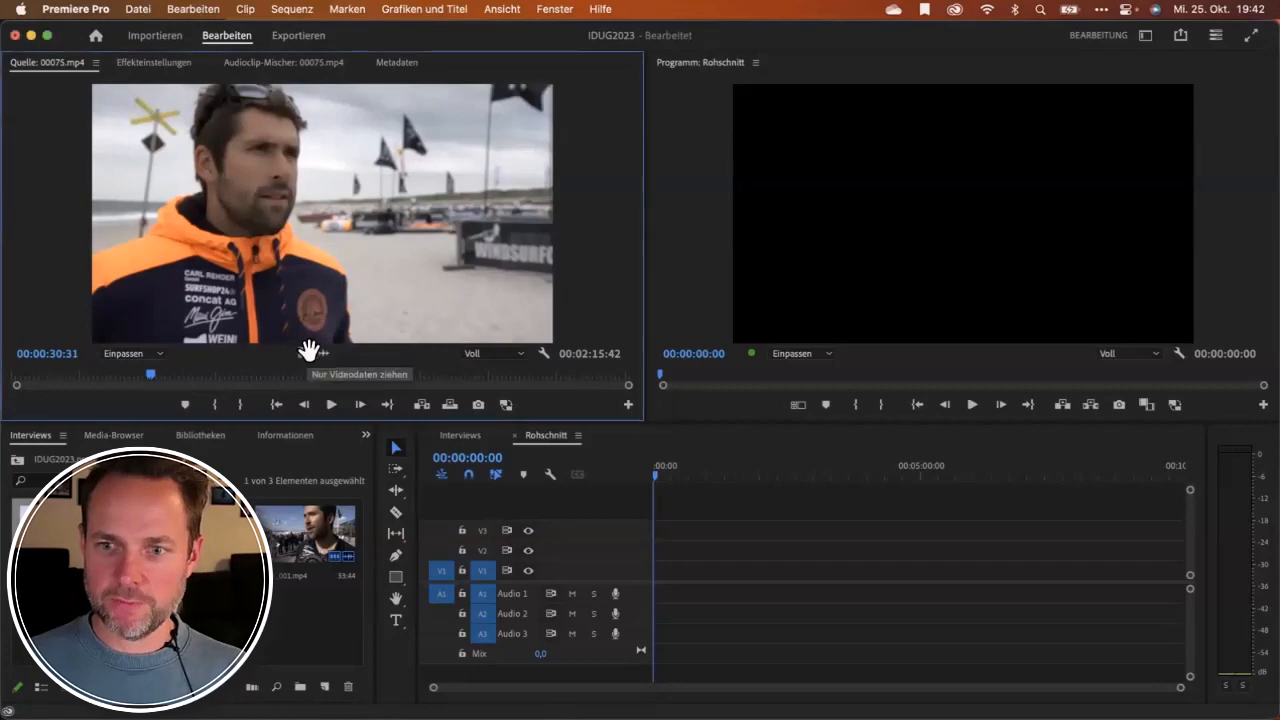
click(323, 352)
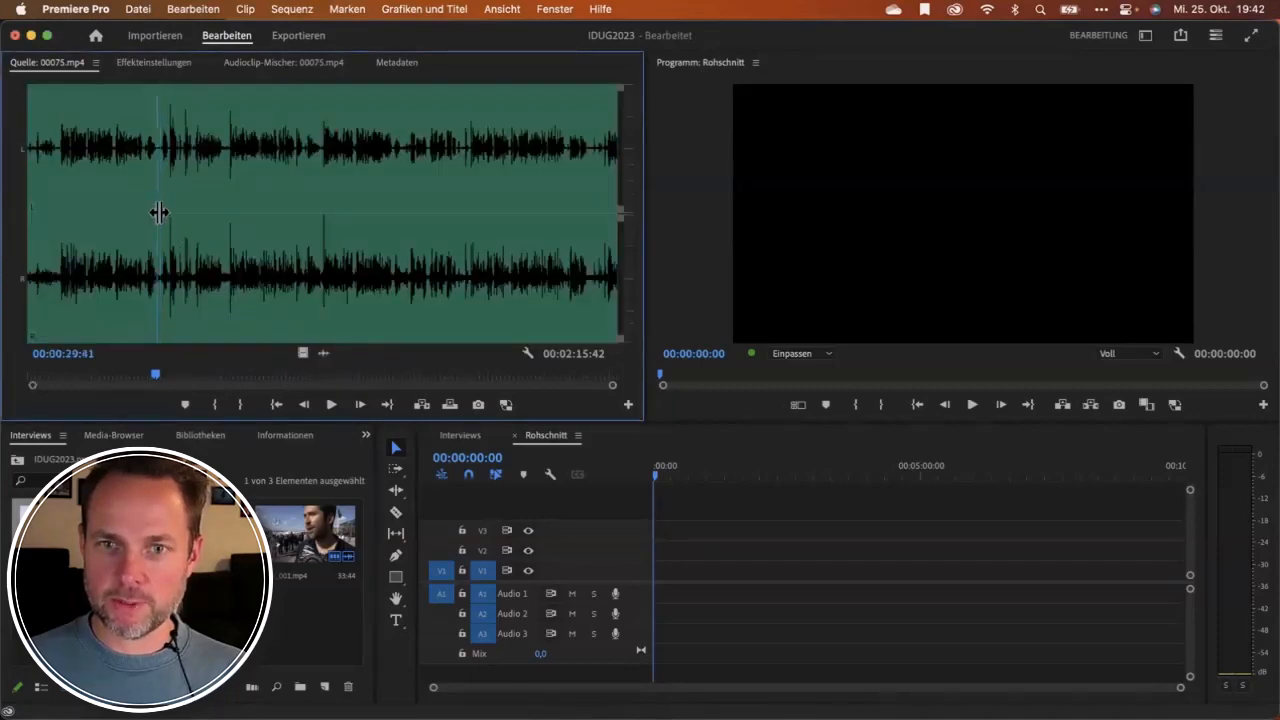
Mark source clip 00075.mp4 with an In point at 00:00:46:19 and an Out point at about 00:01:04.
drag(158, 214, 231, 210)
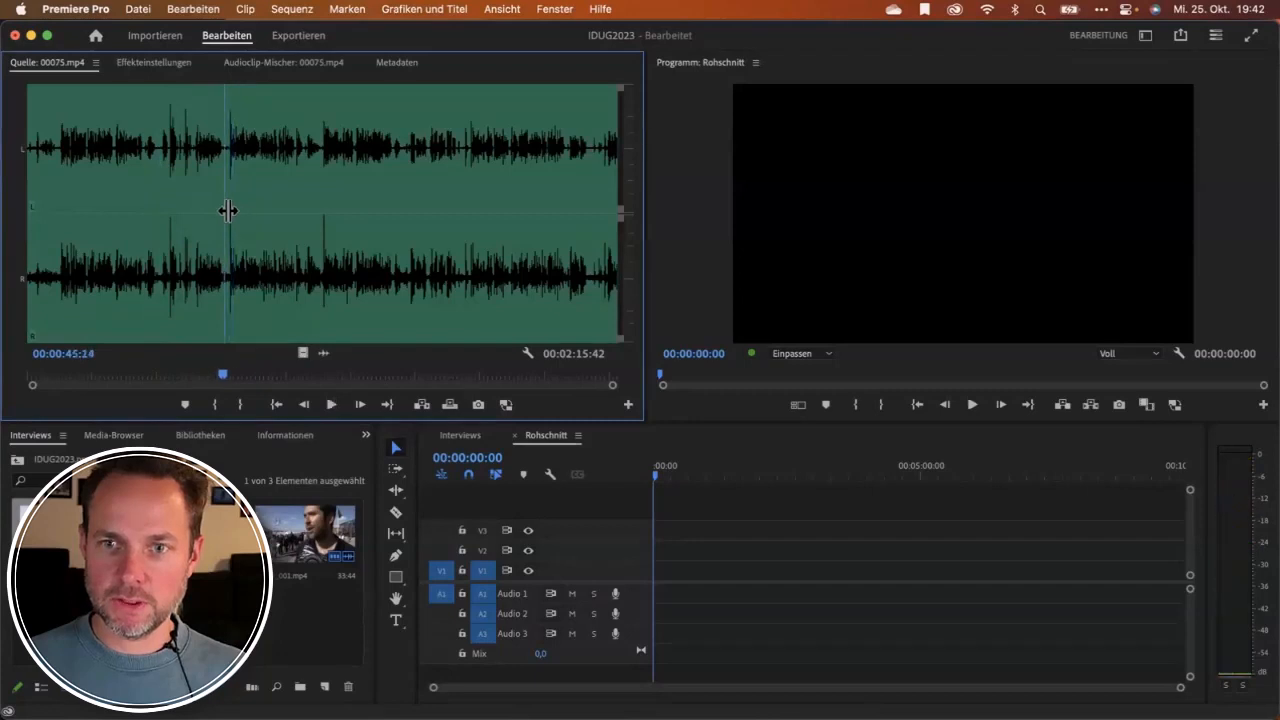
click(213, 404)
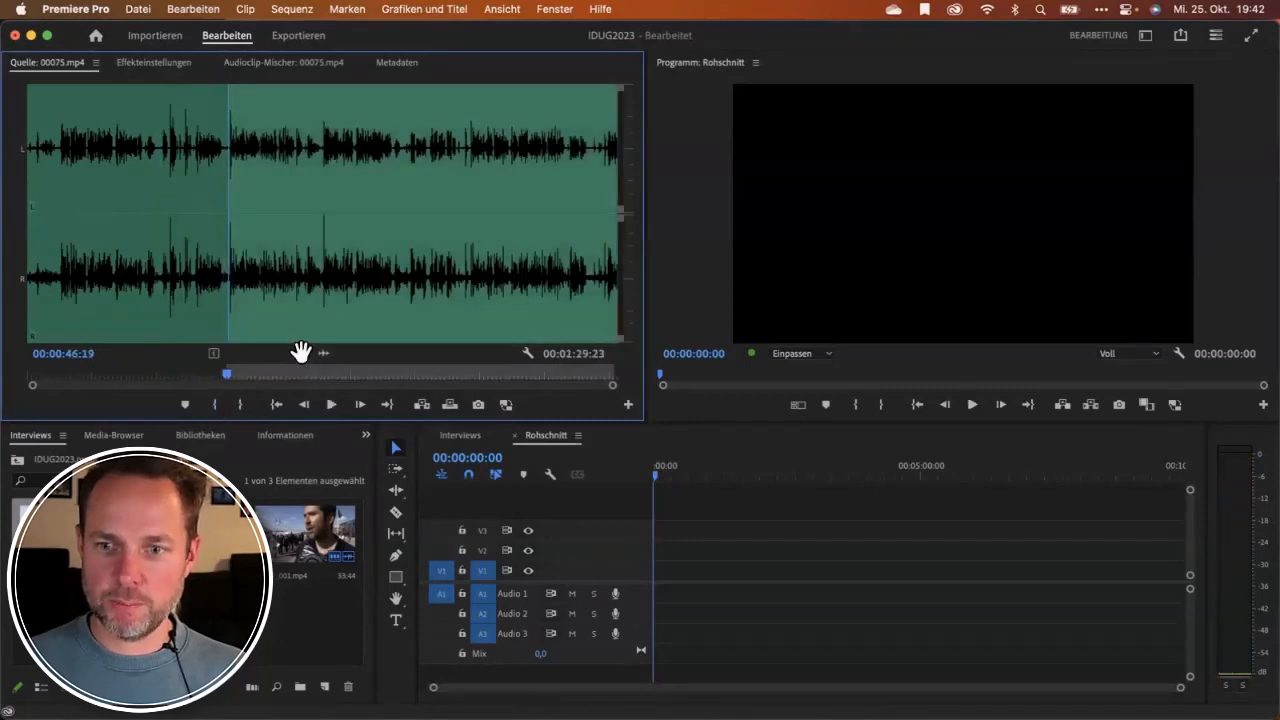
click(303, 352)
key(space)
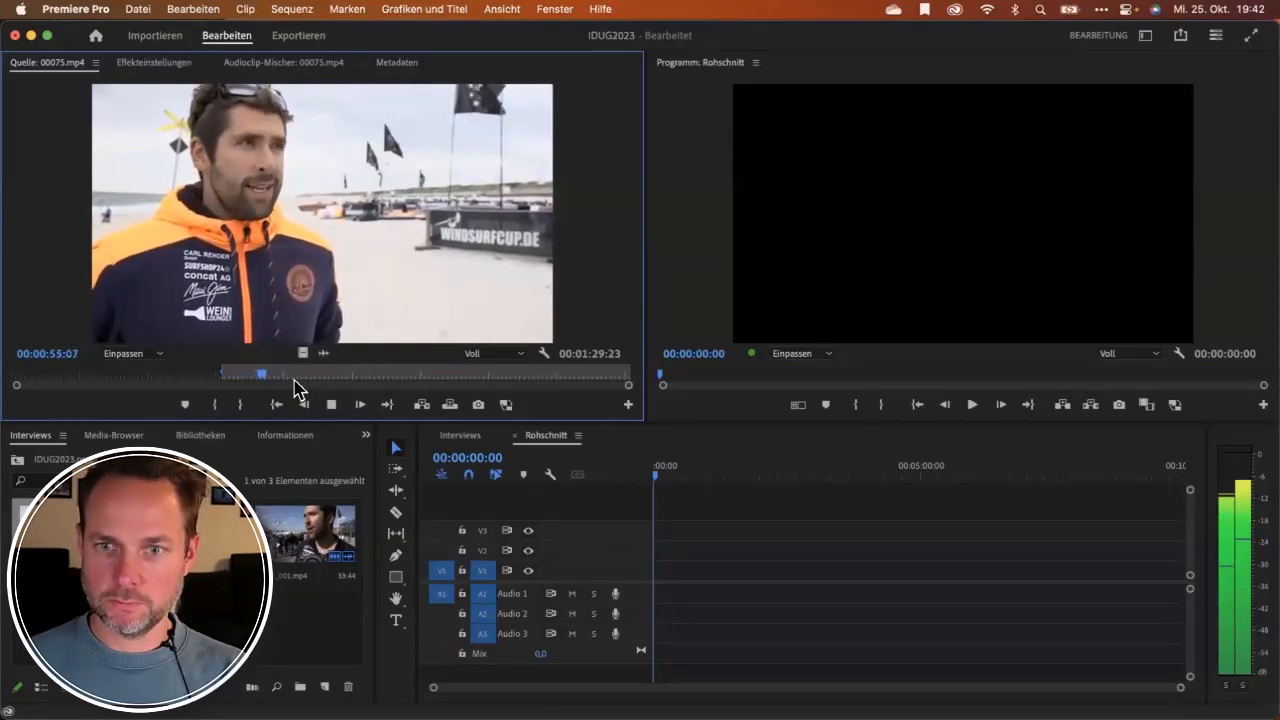
click(241, 410)
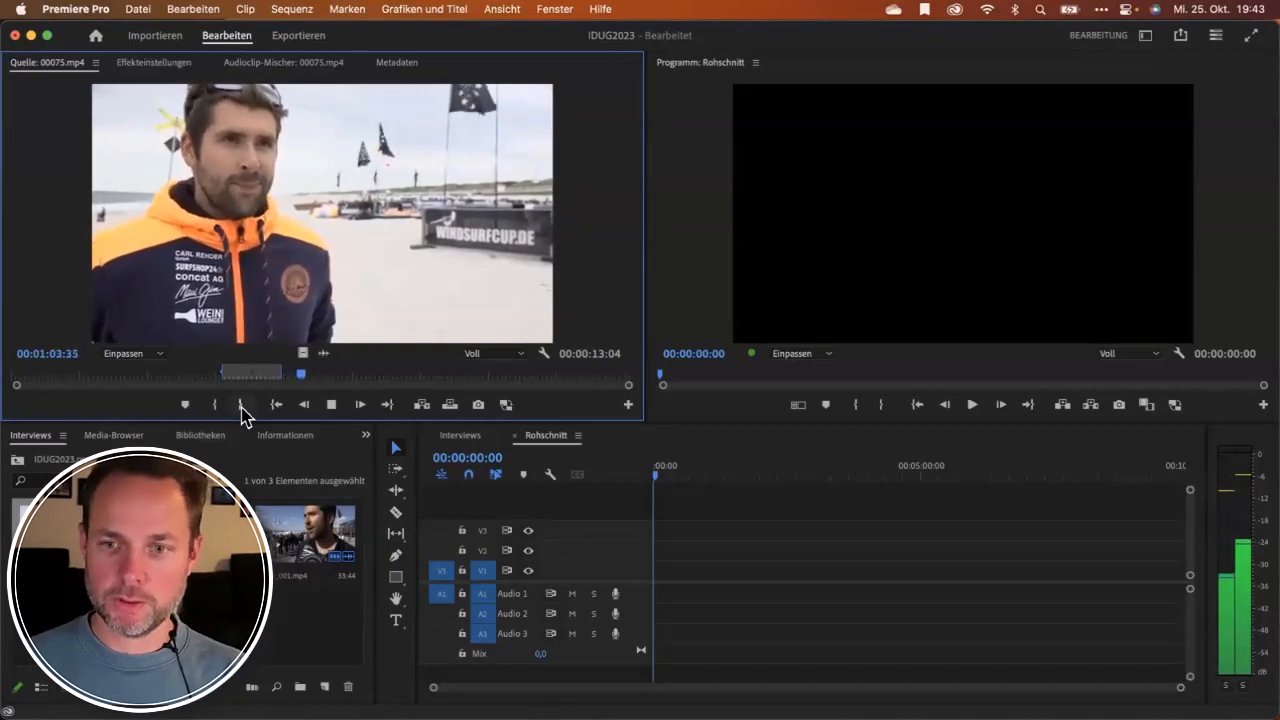
click(241, 410)
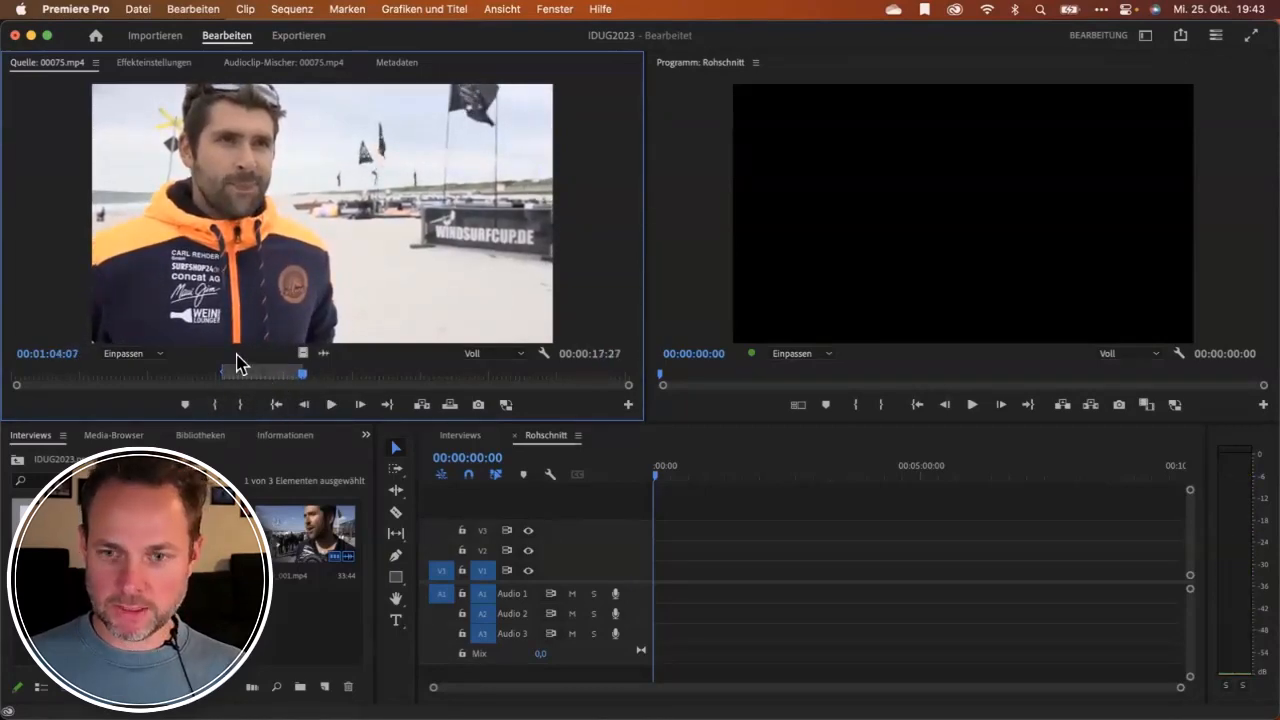
Scrub source clip 00075.mp4 back to 00:00:55:30 within the marked range.
key(ctrl+a)
mouse_move(240, 356)
mouse_down()
mouse_move(266, 395)
mouse_move(300, 399)
mouse_move(306, 368)
mouse_move(212, 355)
mouse_move(284, 376)
mouse_move(27, 374)
mouse_move(303, 385)
mouse_up()
key(Escape)
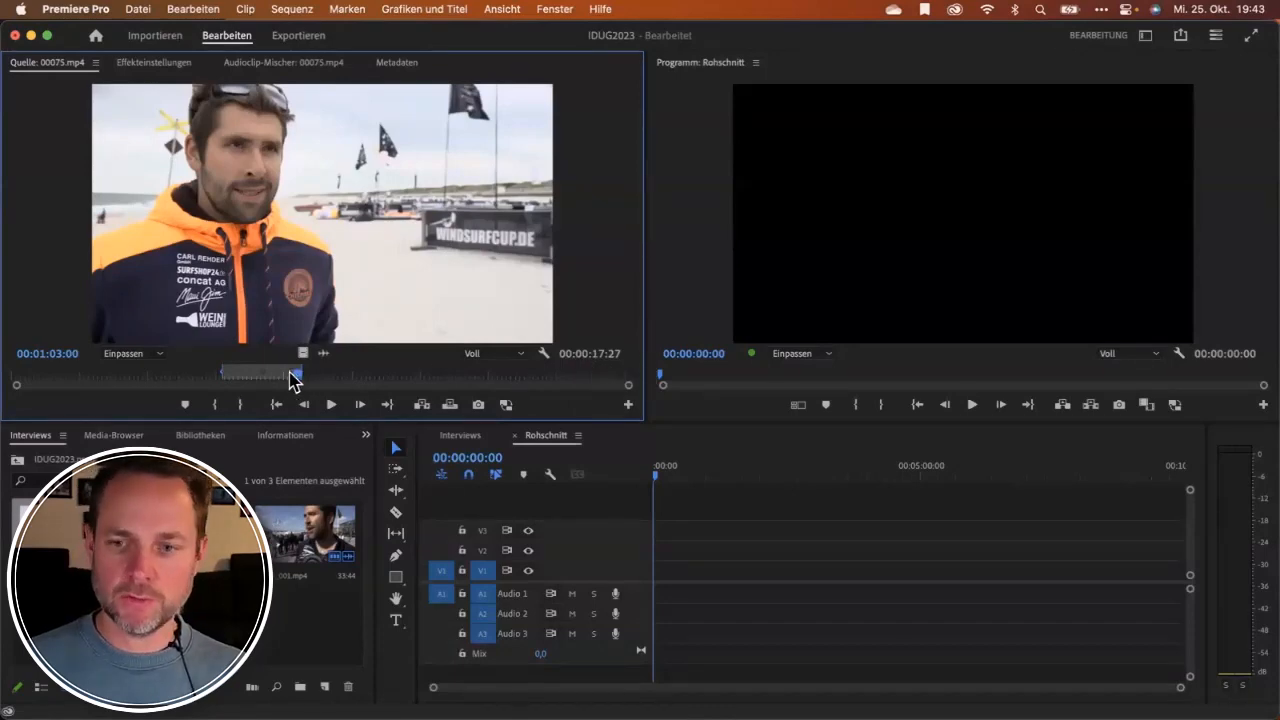
drag(293, 380, 262, 380)
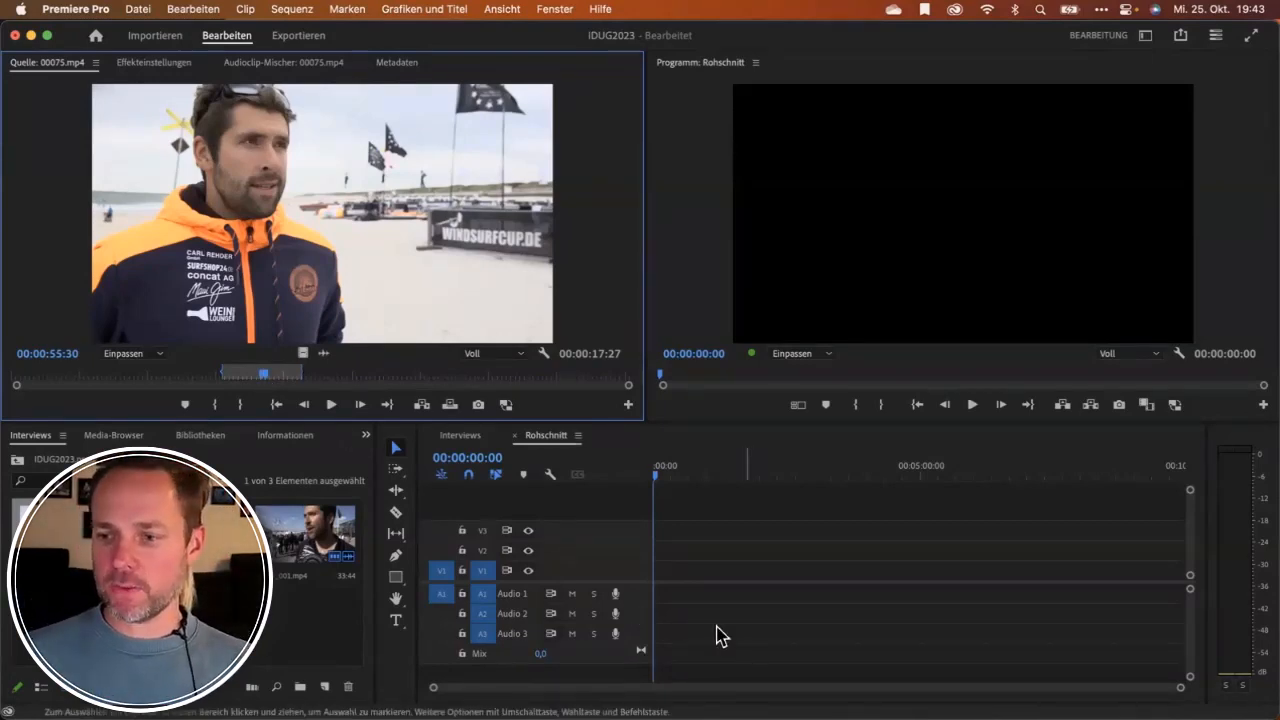
Place interview clips 00075_001.mp4 and 00059_001.mp4 end to end on V1 and Audio 1 from the start of the Rohschnitt sequence.
drag(280, 555, 662, 575)
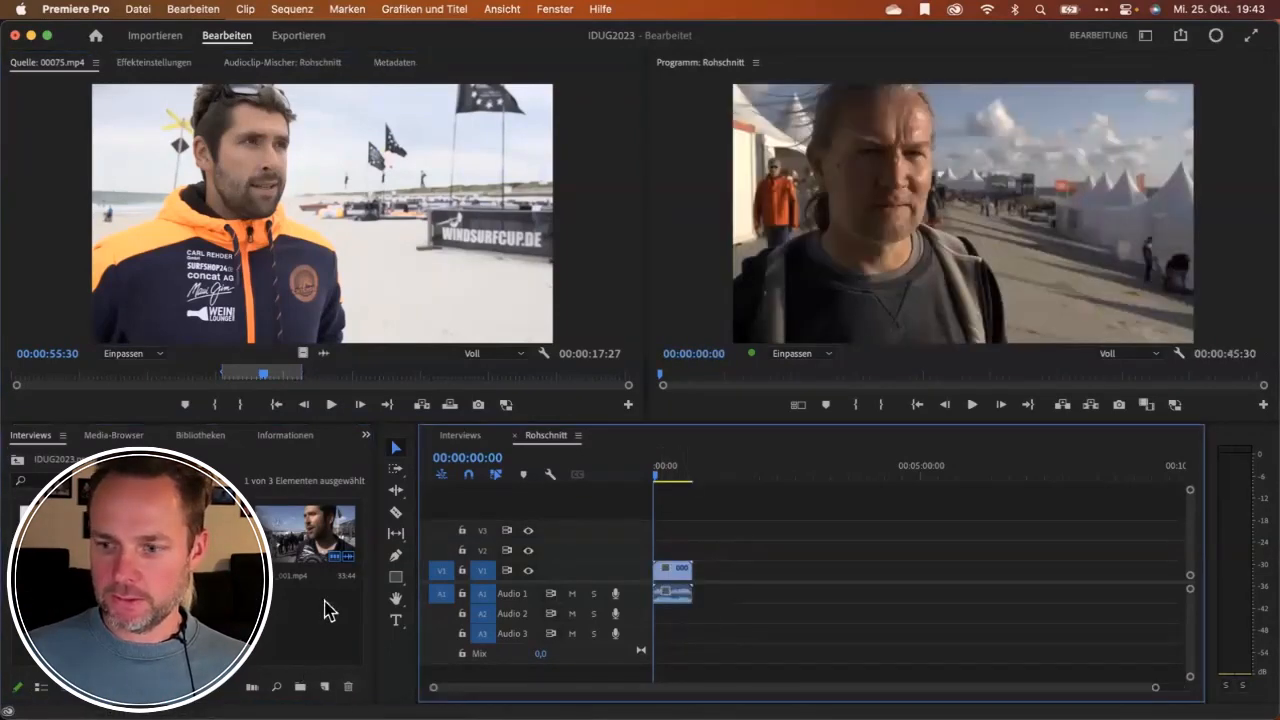
drag(315, 512, 697, 577)
key(backslash)
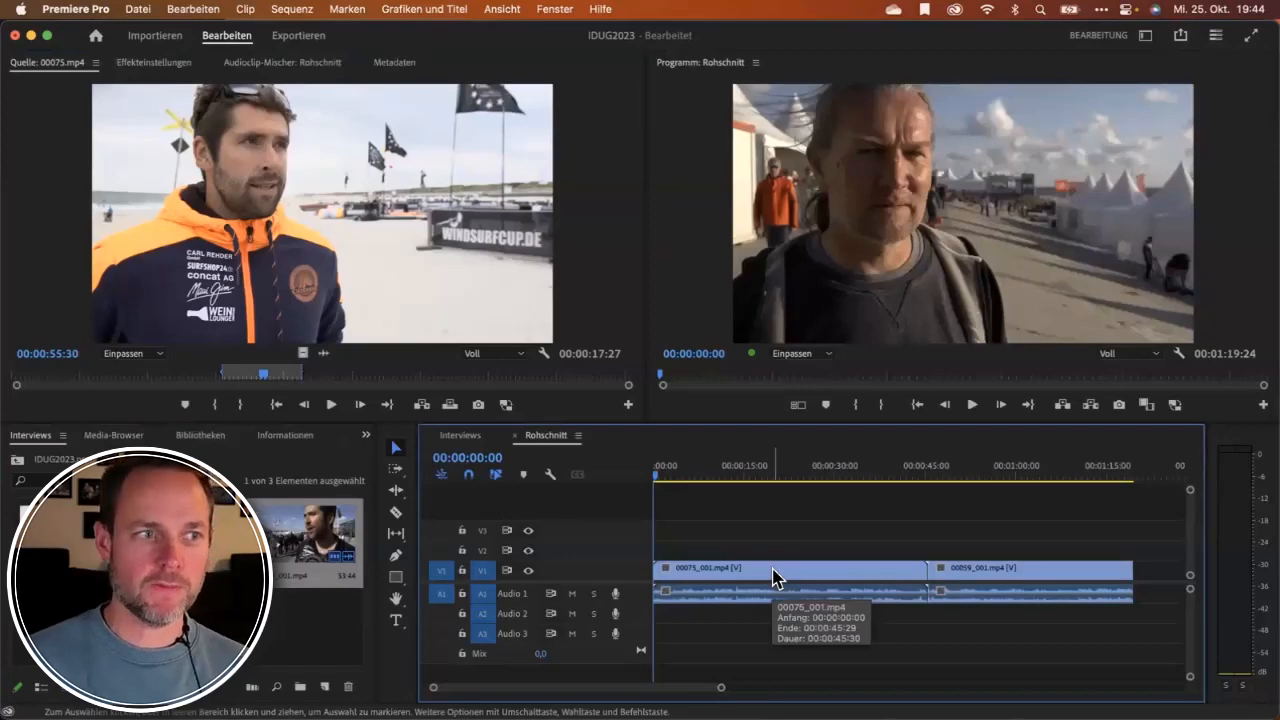
Remove both clips from the Rohschnitt sequence and place the marked range of source clip 00075.mp4 at its start.
drag(797, 528, 949, 608)
key(Delete)
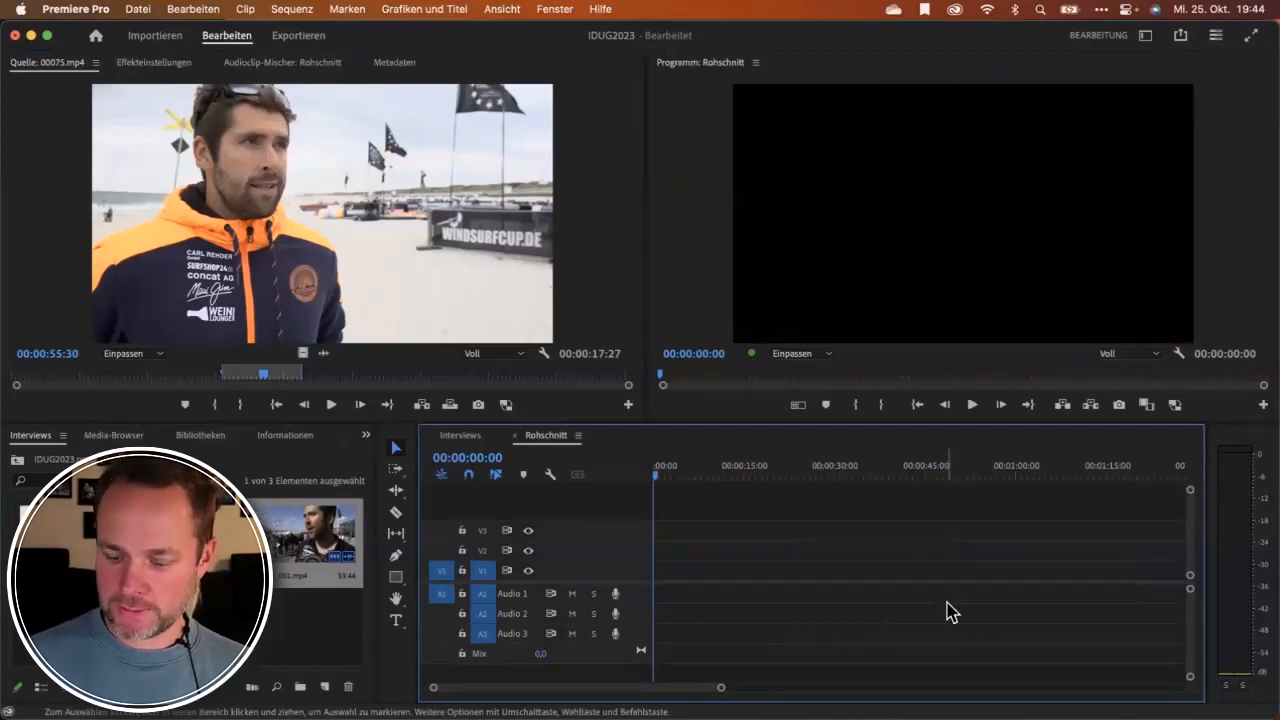
click(143, 310)
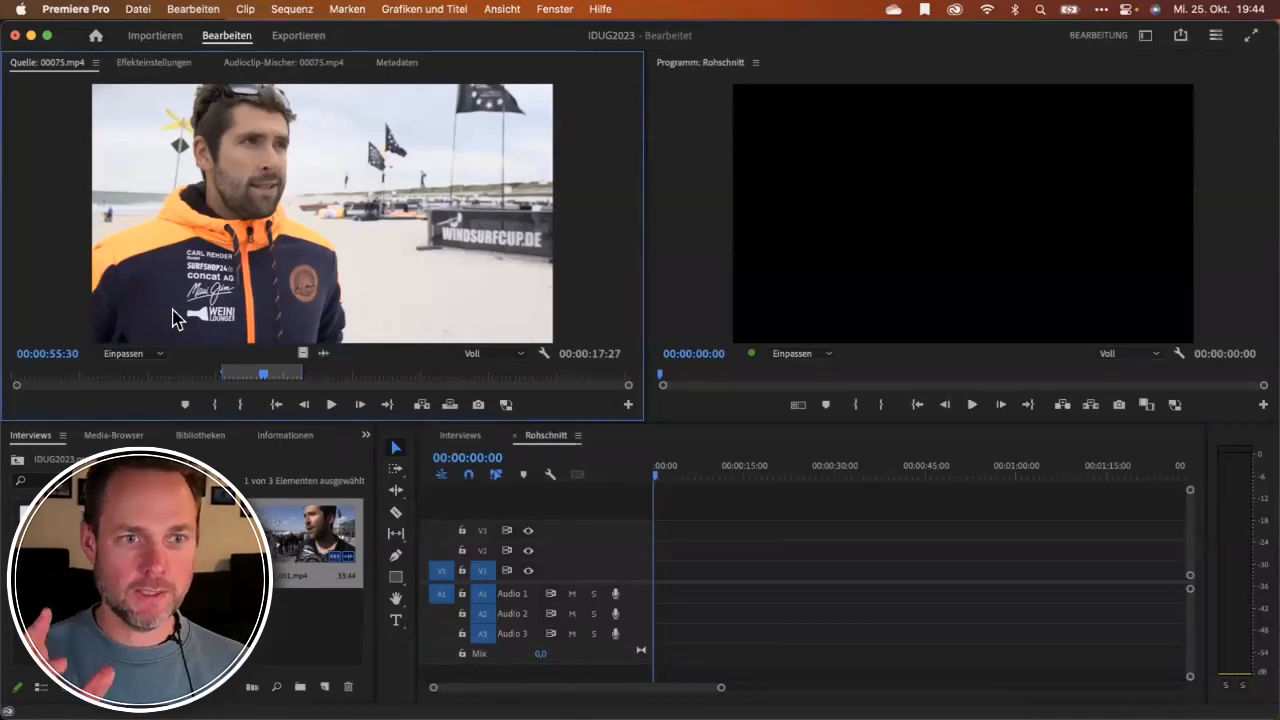
click(450, 405)
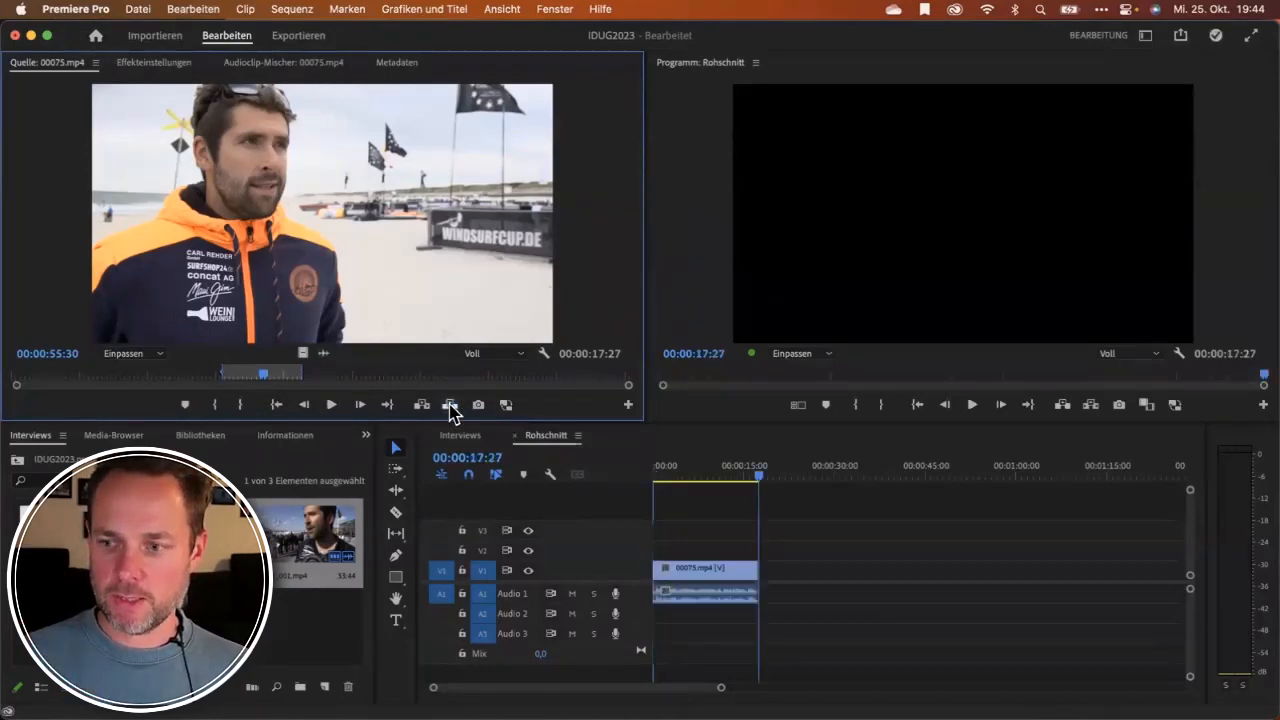
Mark a new range in source clip 00075.mp4 from about 00:01:41 to 00:01:48 and append it to the Rohschnitt sequence at 00:00:17:27.
drag(348, 379, 429, 379)
key(space)
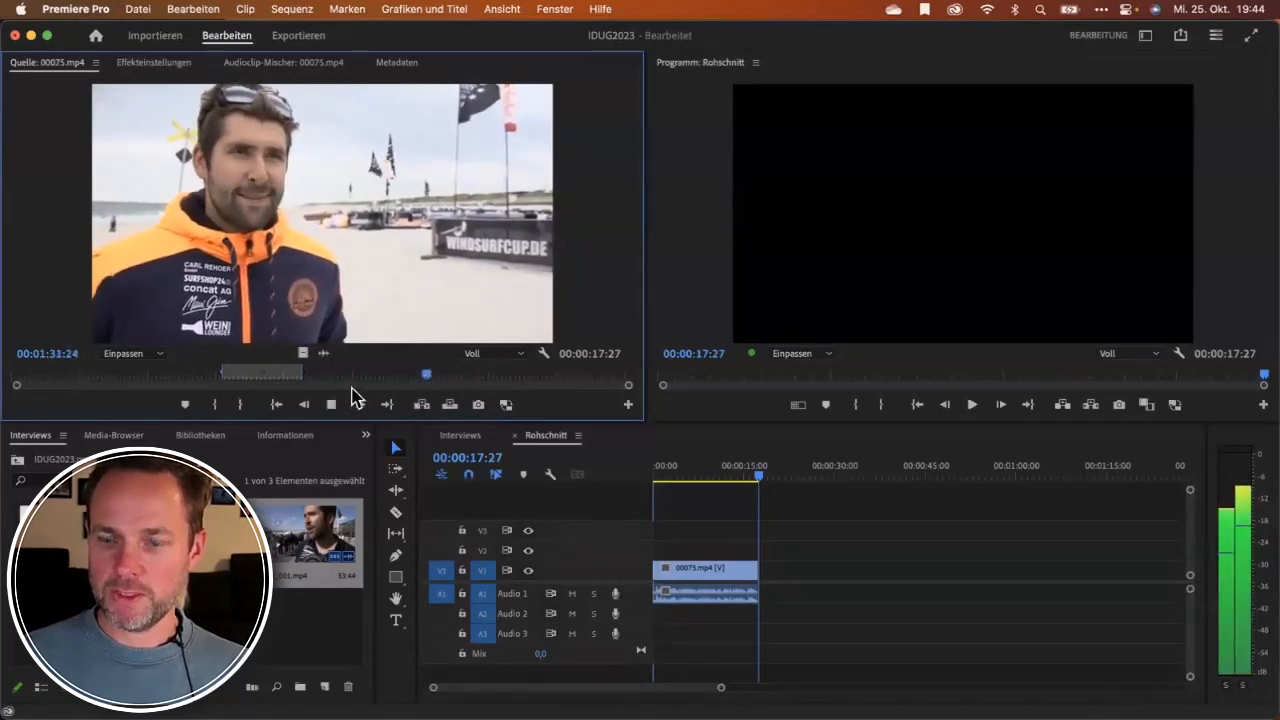
click(215, 407)
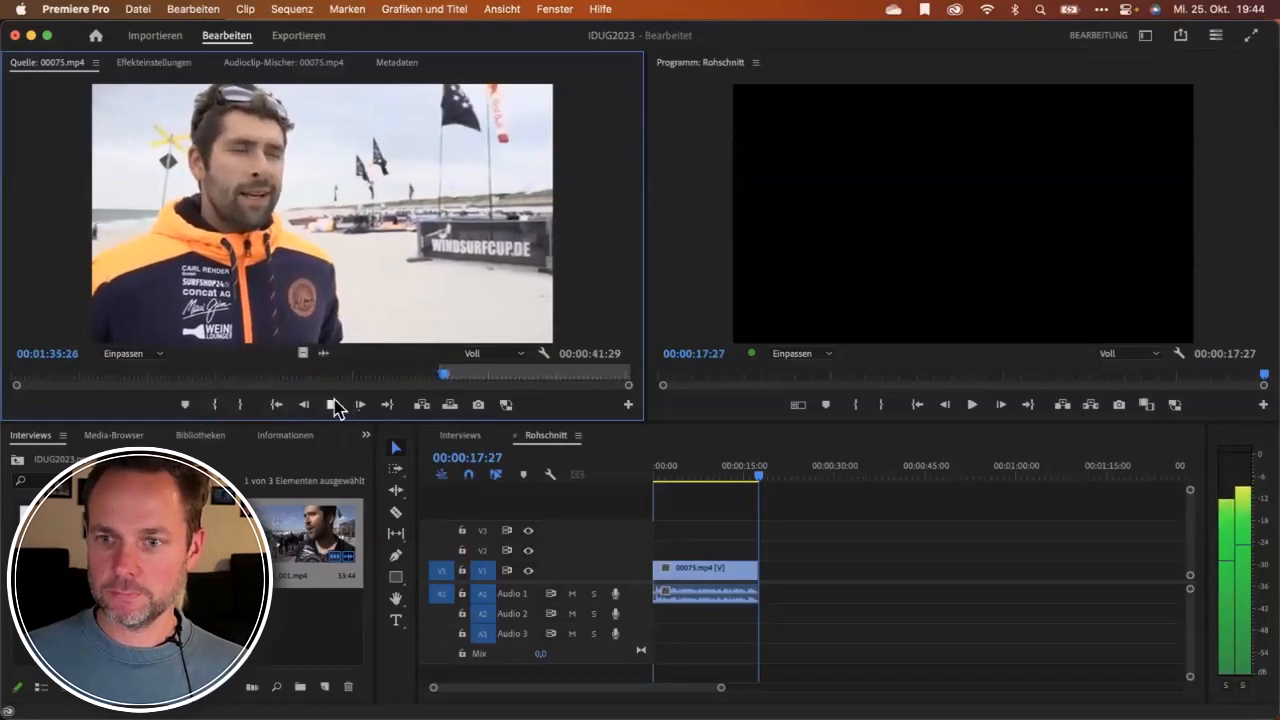
click(218, 407)
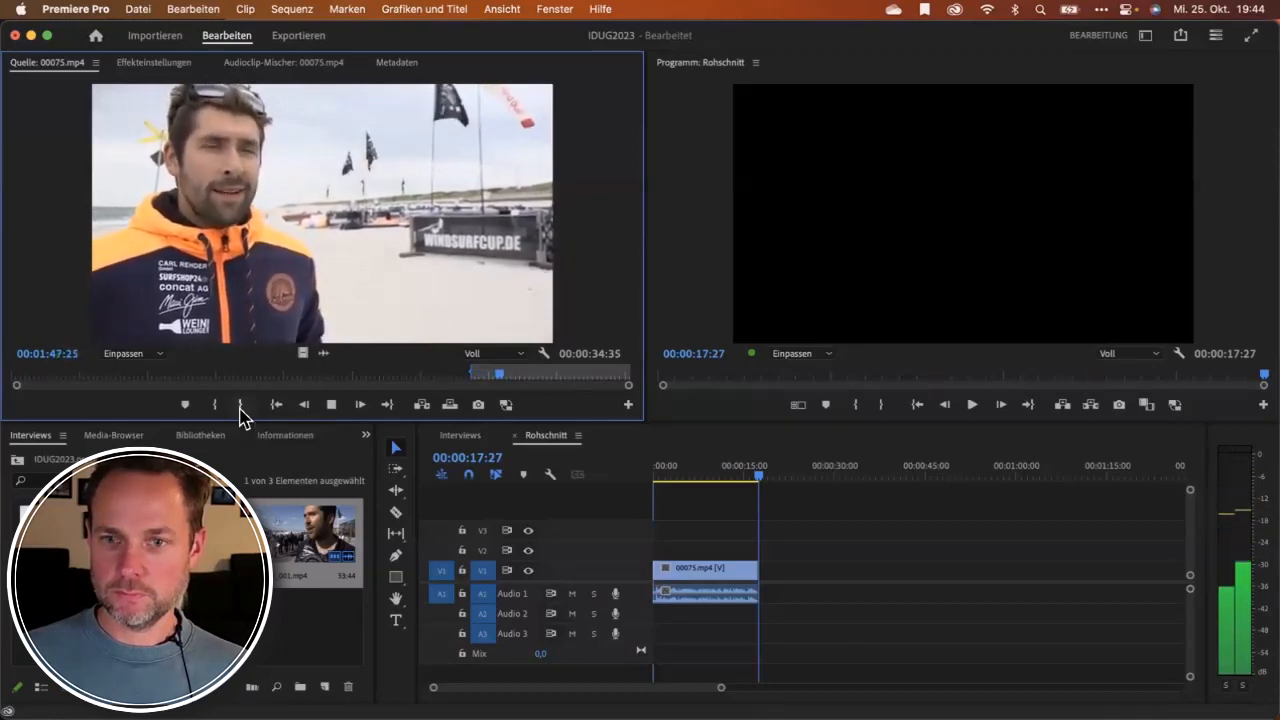
click(240, 405)
click(331, 404)
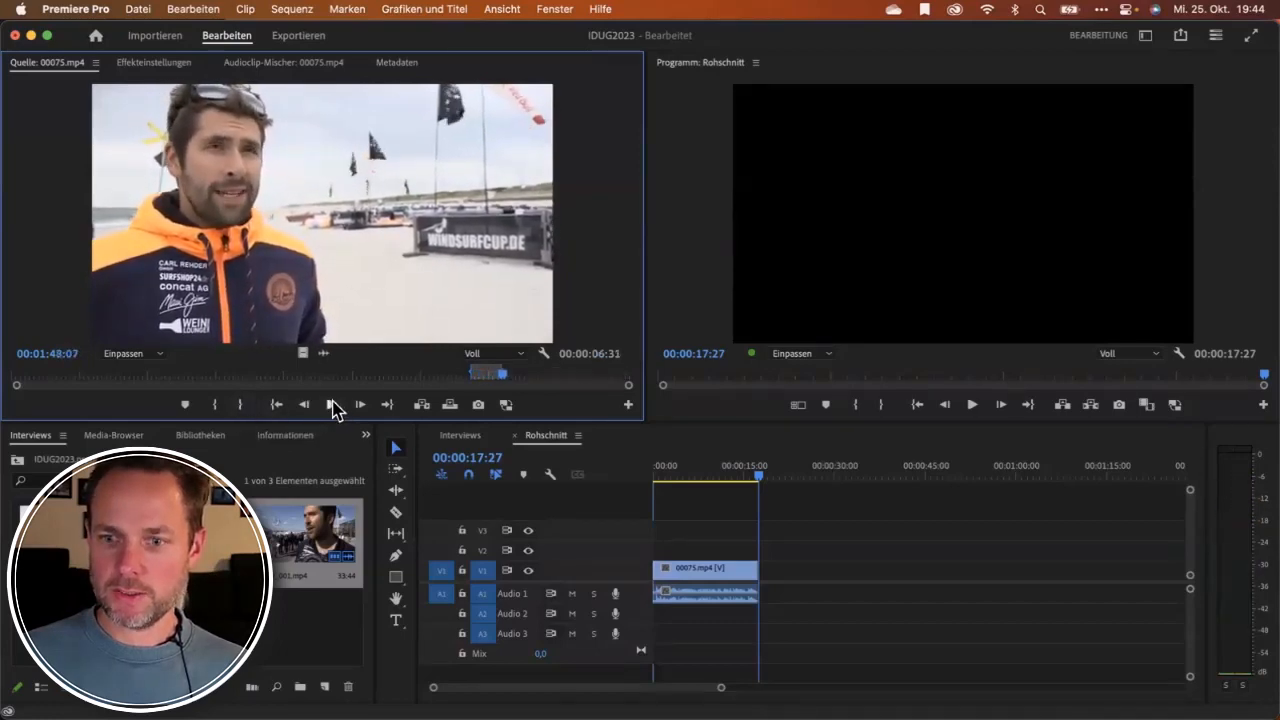
click(452, 408)
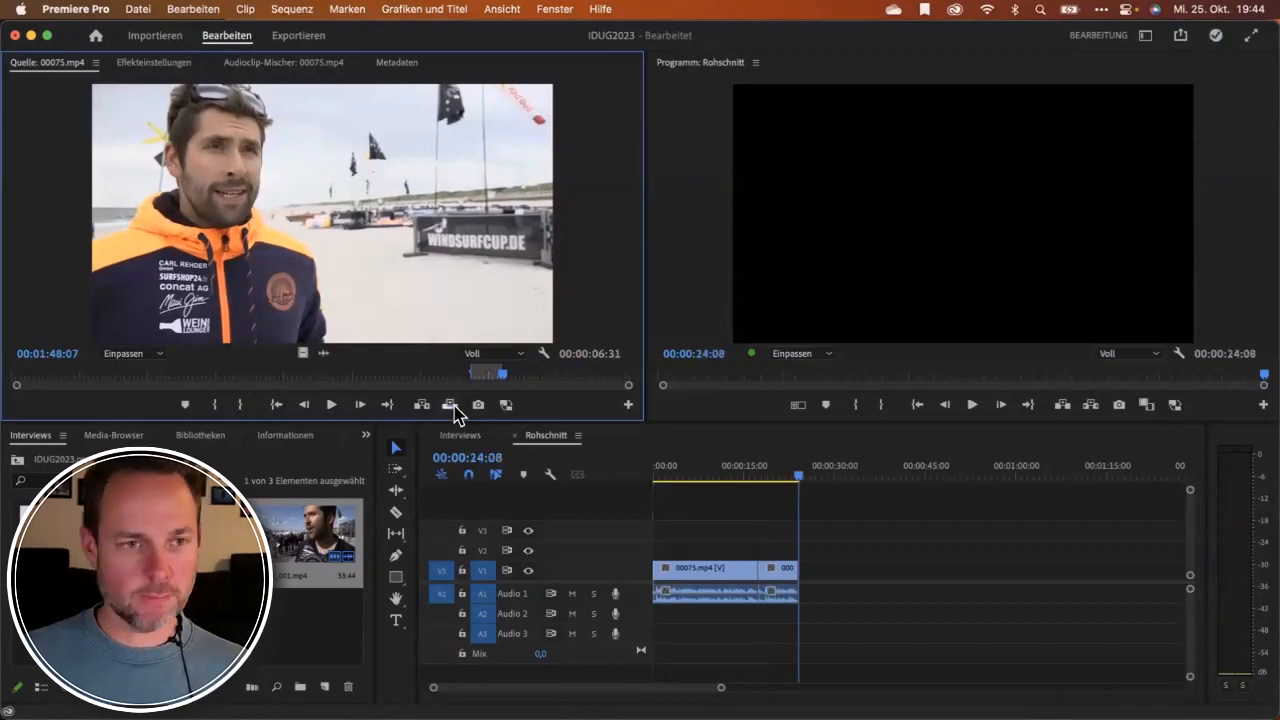
Load interview clip 00059_001.mp4 into the source monitor, scrub it to 00:00:35:16, and open its transcript.
double_click(283, 543)
drag(195, 385, 240, 370)
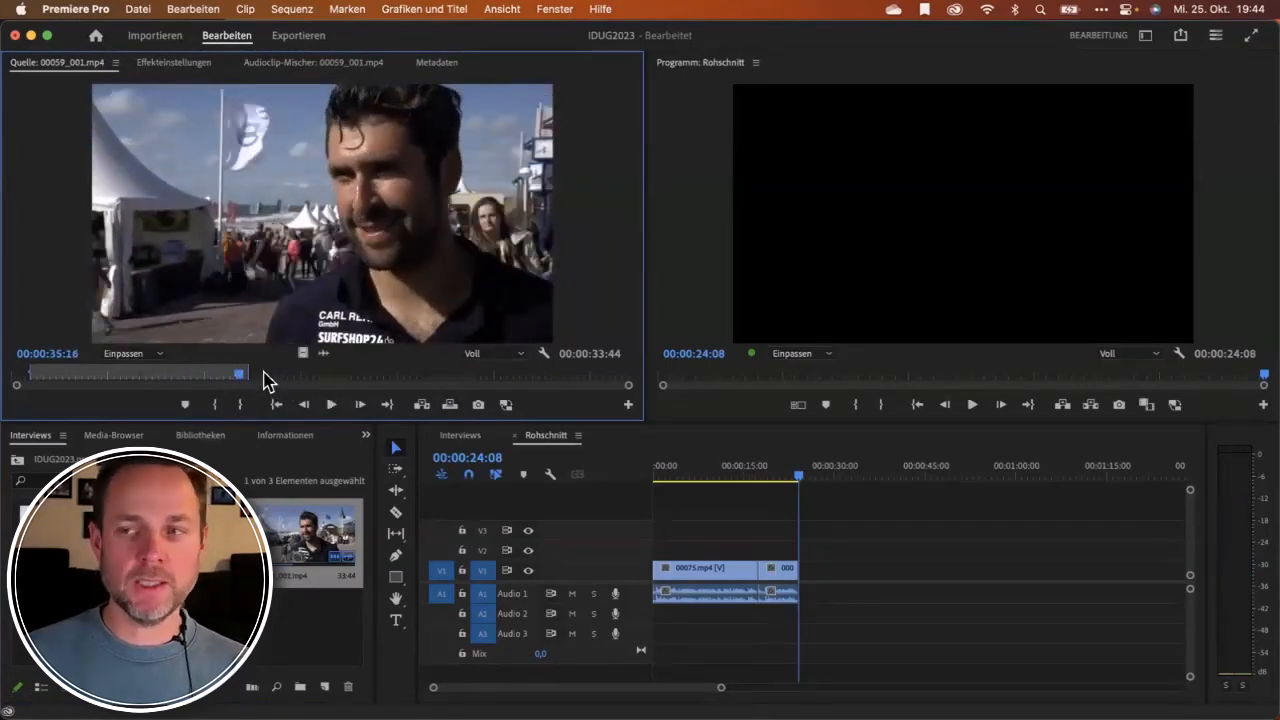
click(550, 12)
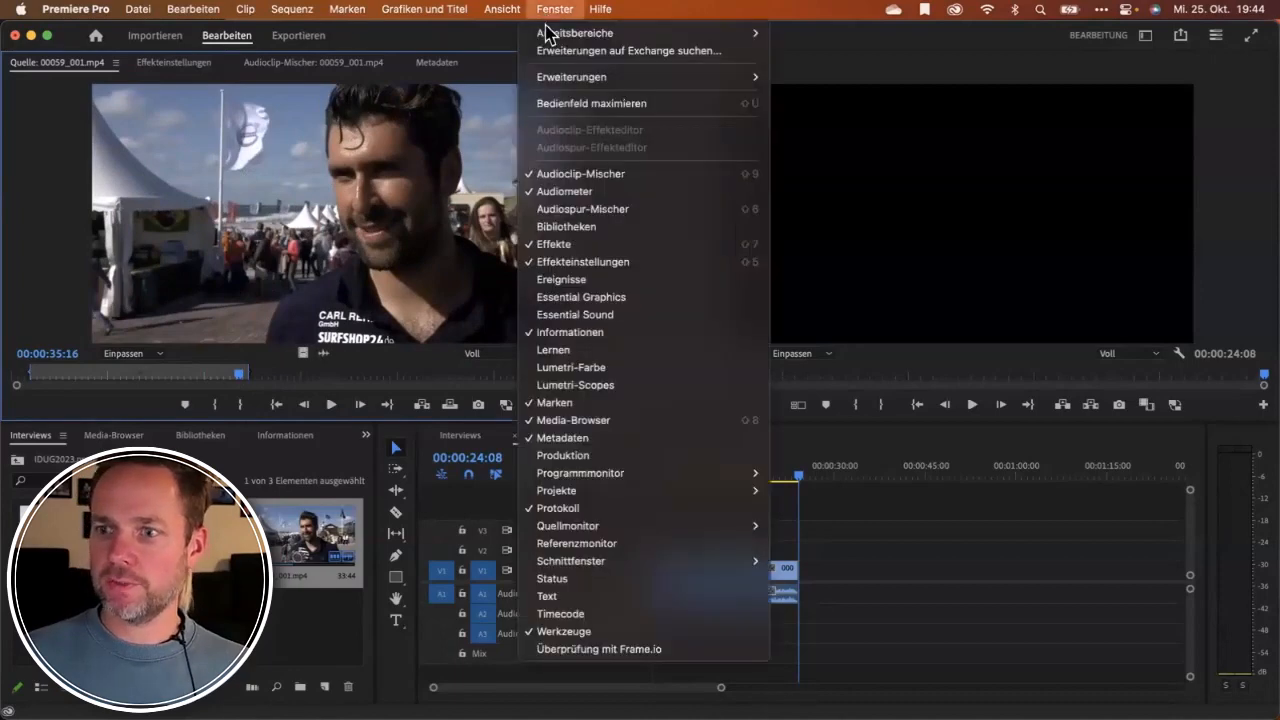
click(569, 598)
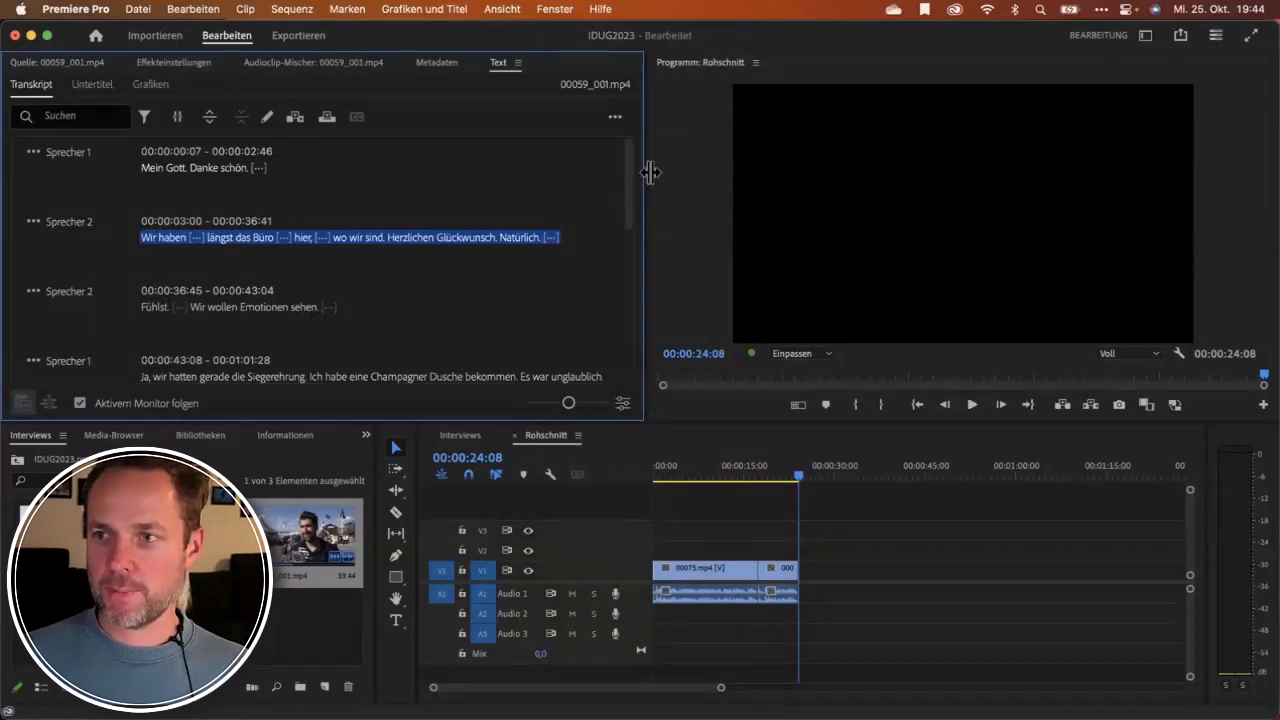
click(60, 62)
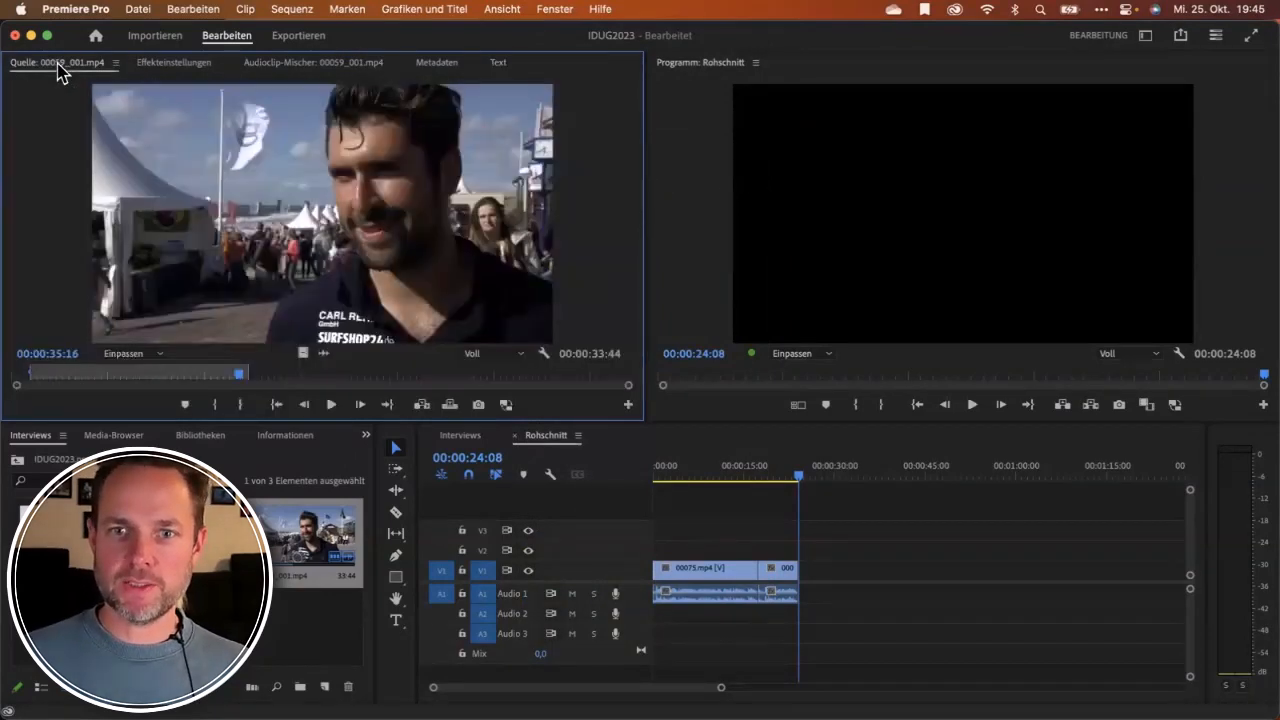
click(499, 64)
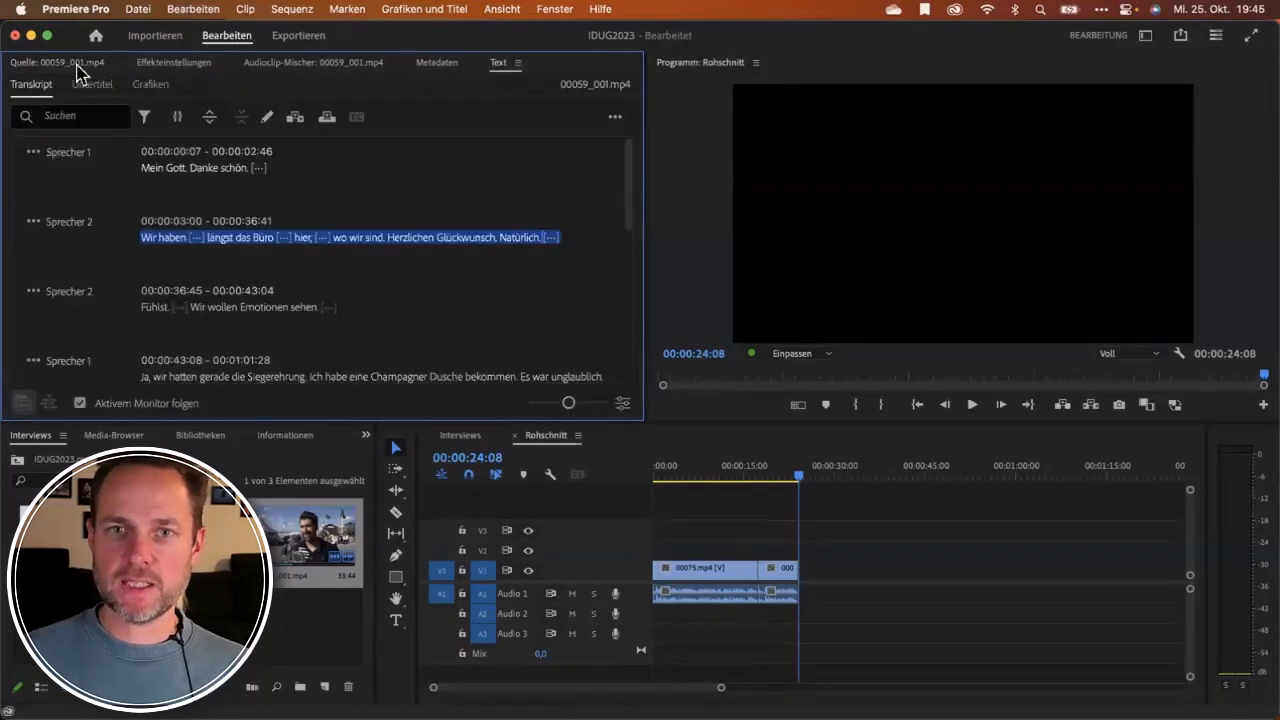
click(457, 72)
click(503, 74)
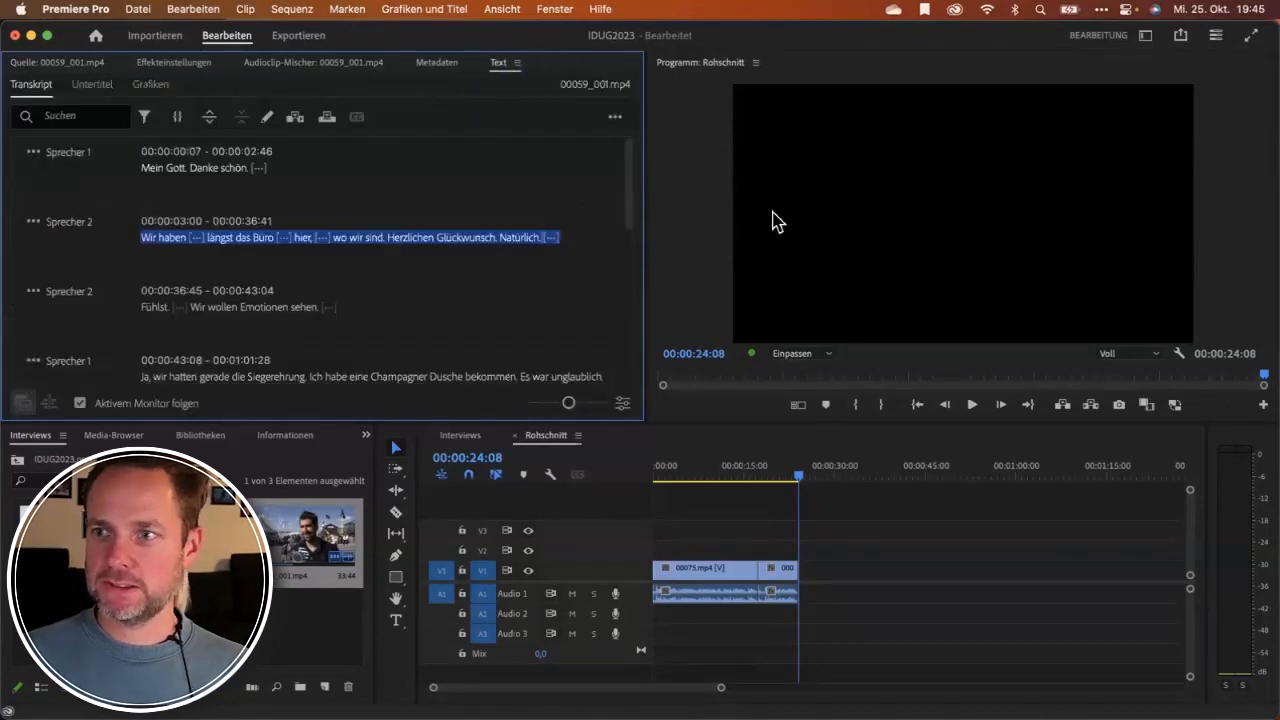
click(60, 70)
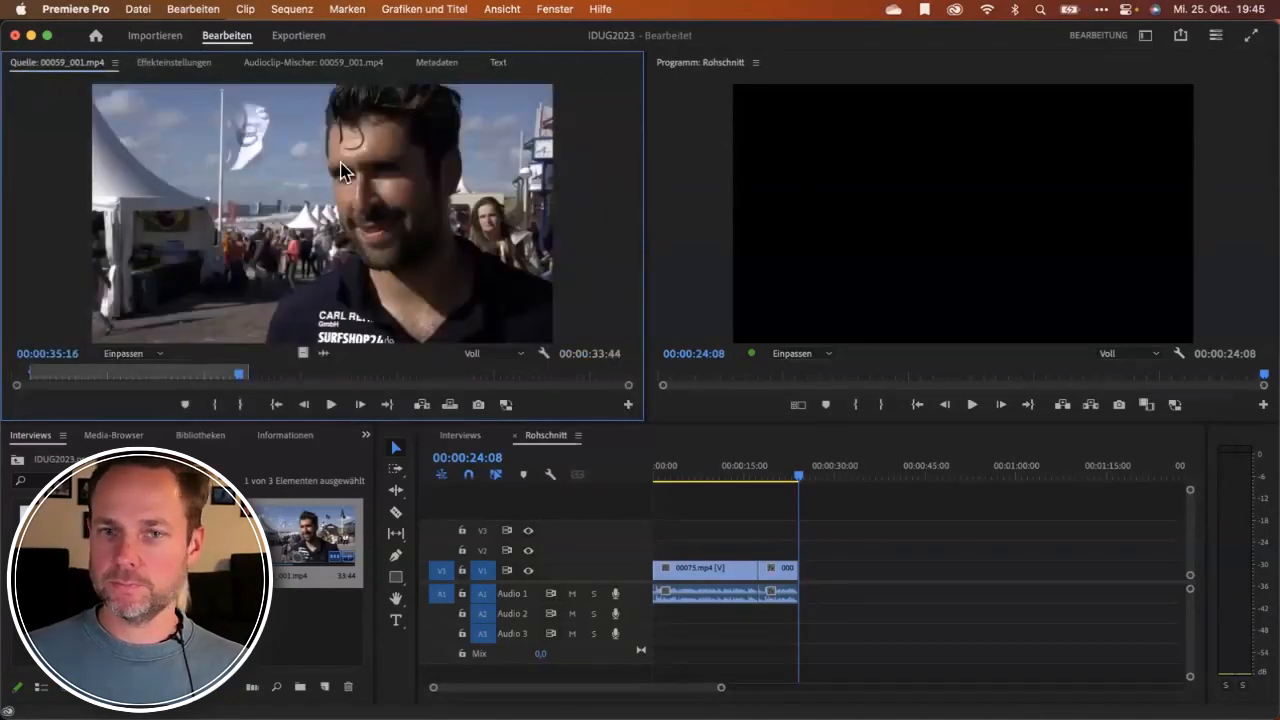
click(500, 72)
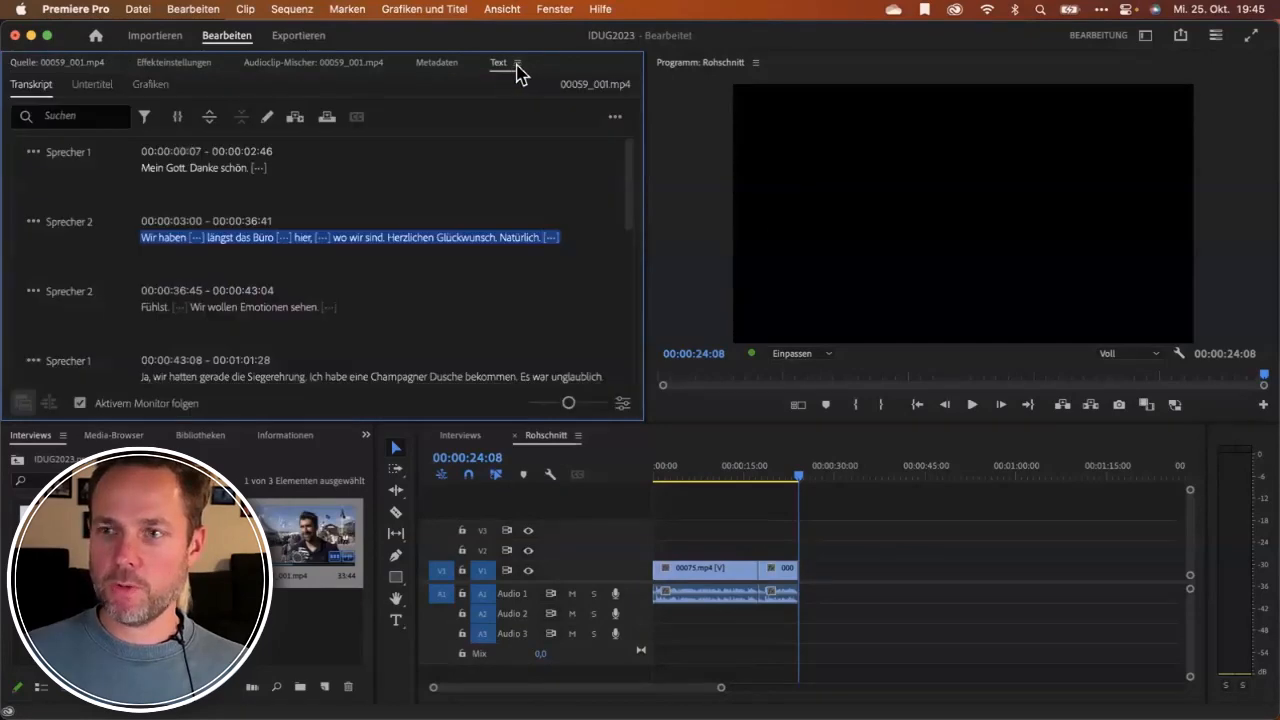
Undock the Text panel and dock it as a separate narrow column beside the source monitor, with source clip 00059_001.mp4 showing.
click(517, 65)
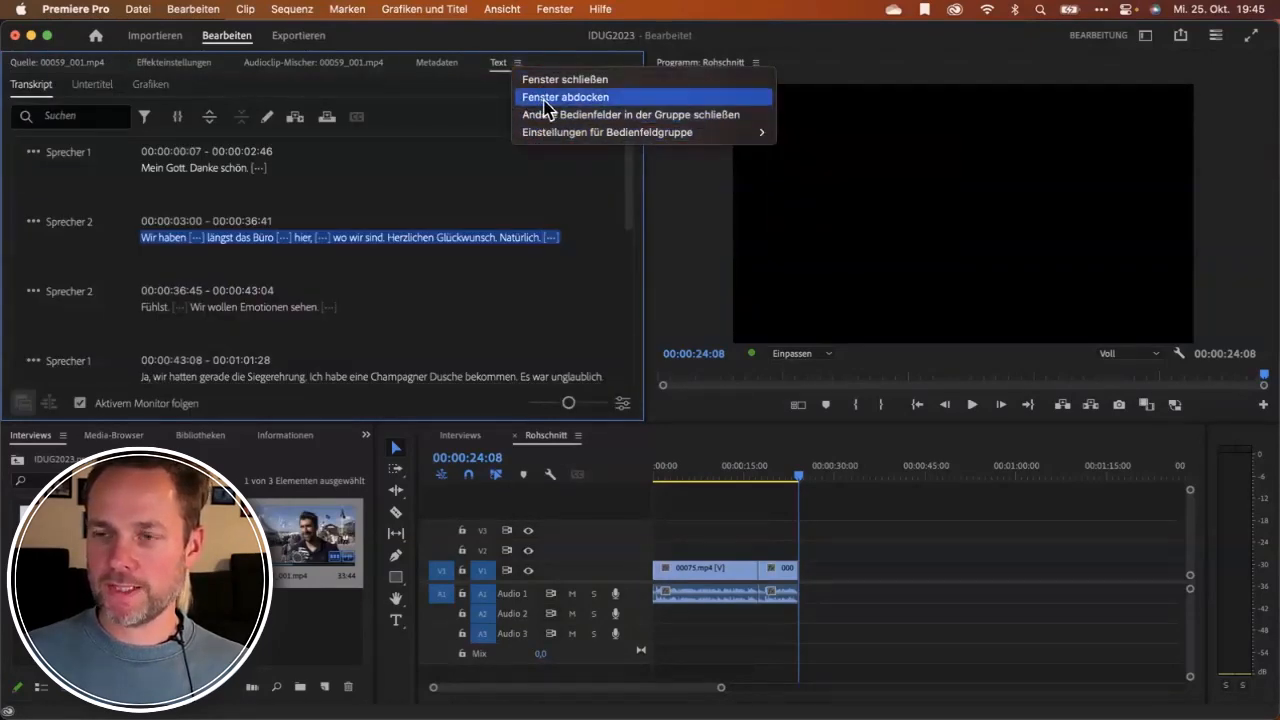
click(545, 100)
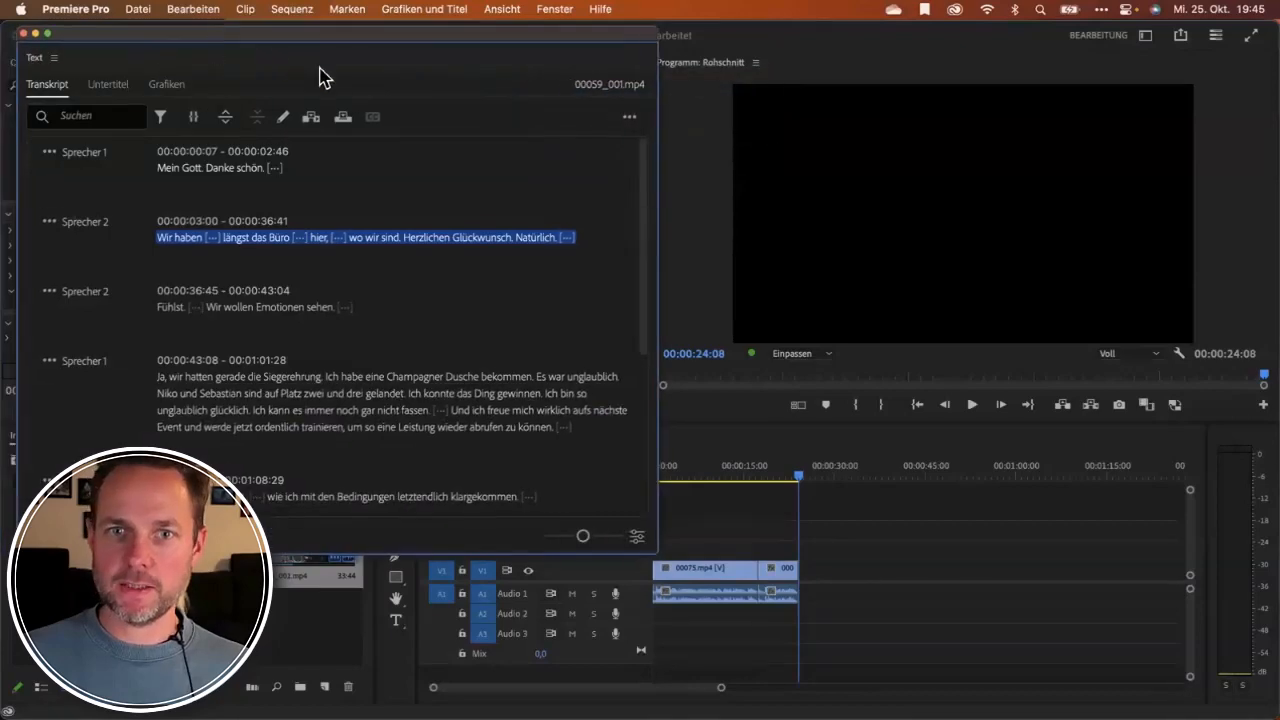
drag(320, 77, 40, 200)
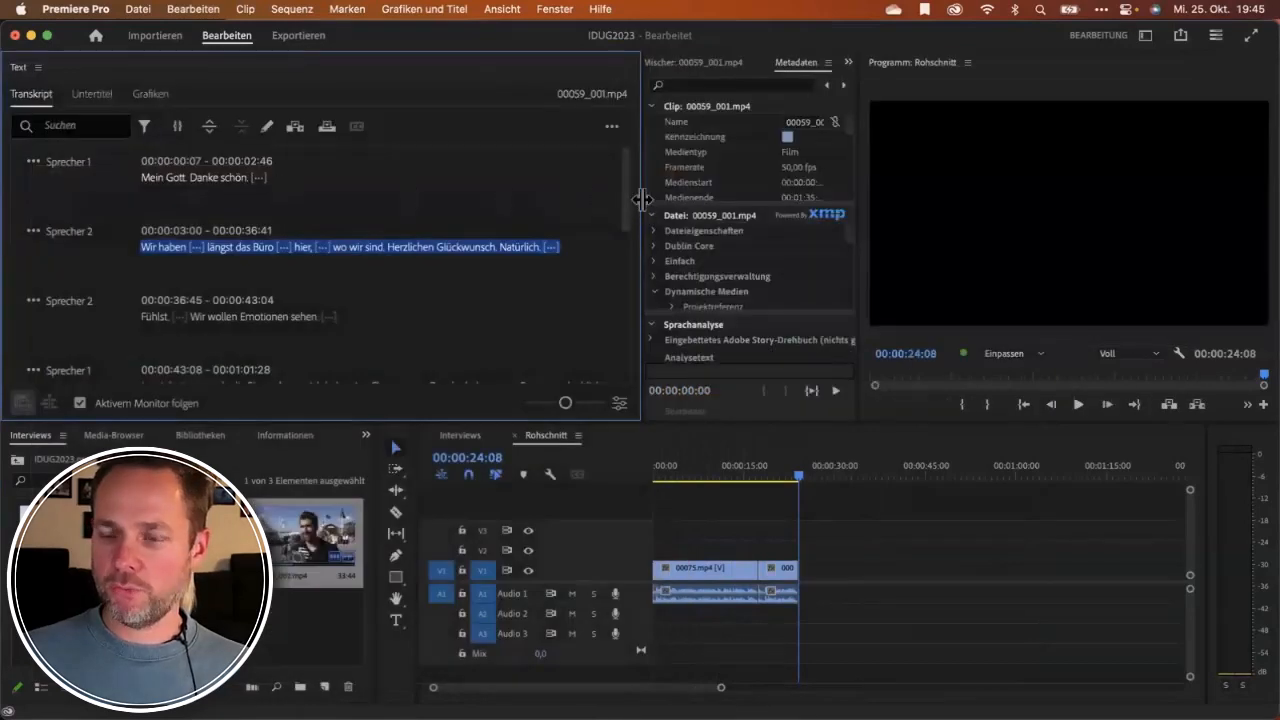
drag(641, 200, 395, 190)
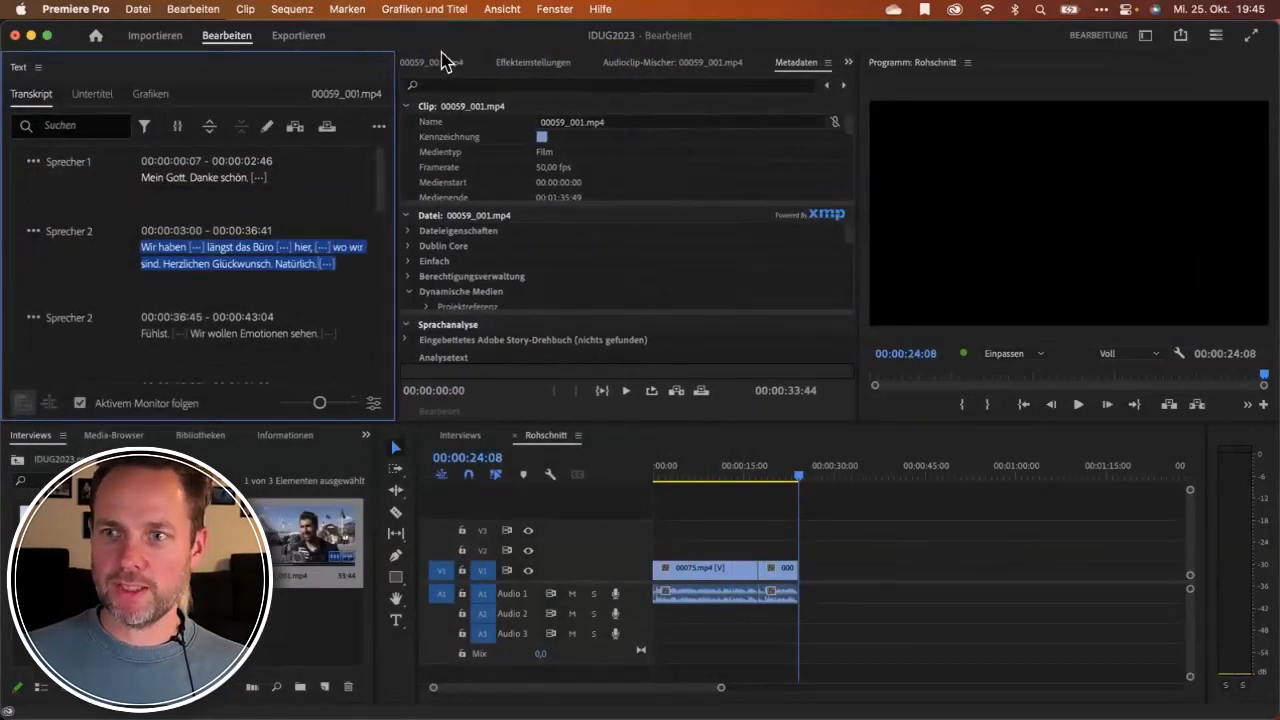
click(445, 62)
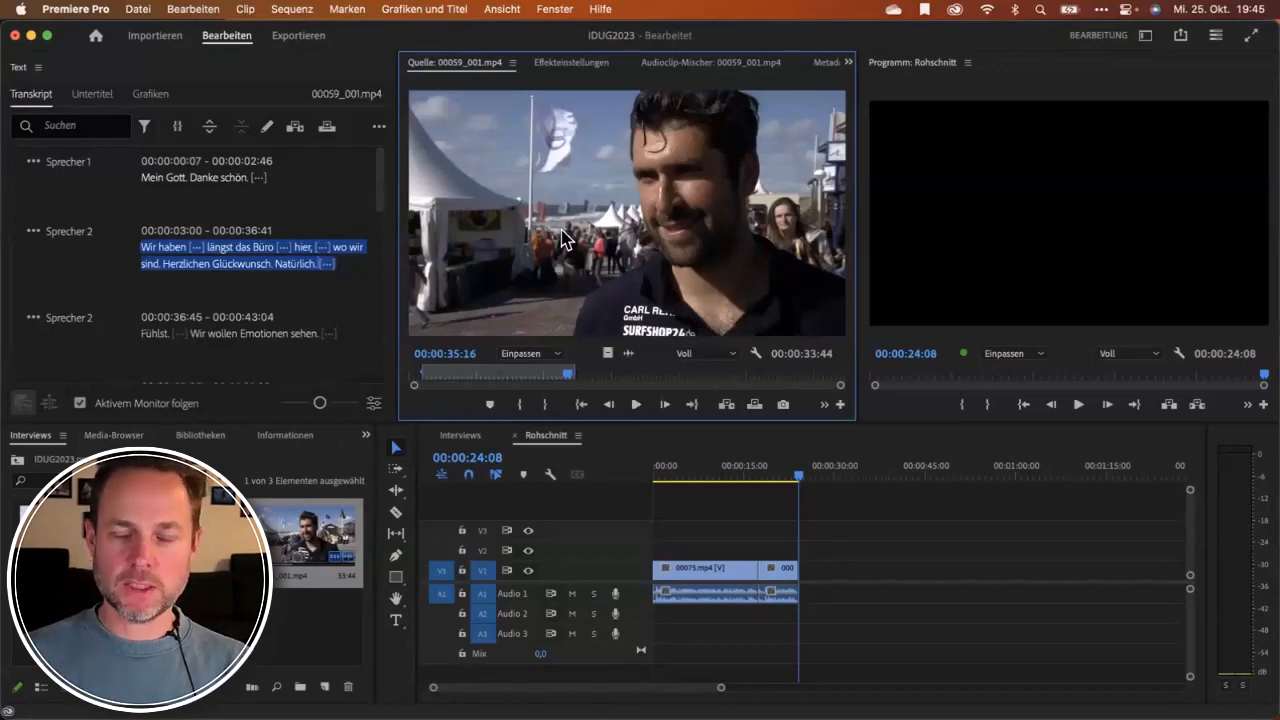
Select the Sprecher 1 transcript passage starting at 00:00:43:08 and append the marked range of 00059_001.mp4 to the sequence at 00:00:24:08.
scroll(227, 222, down, 5)
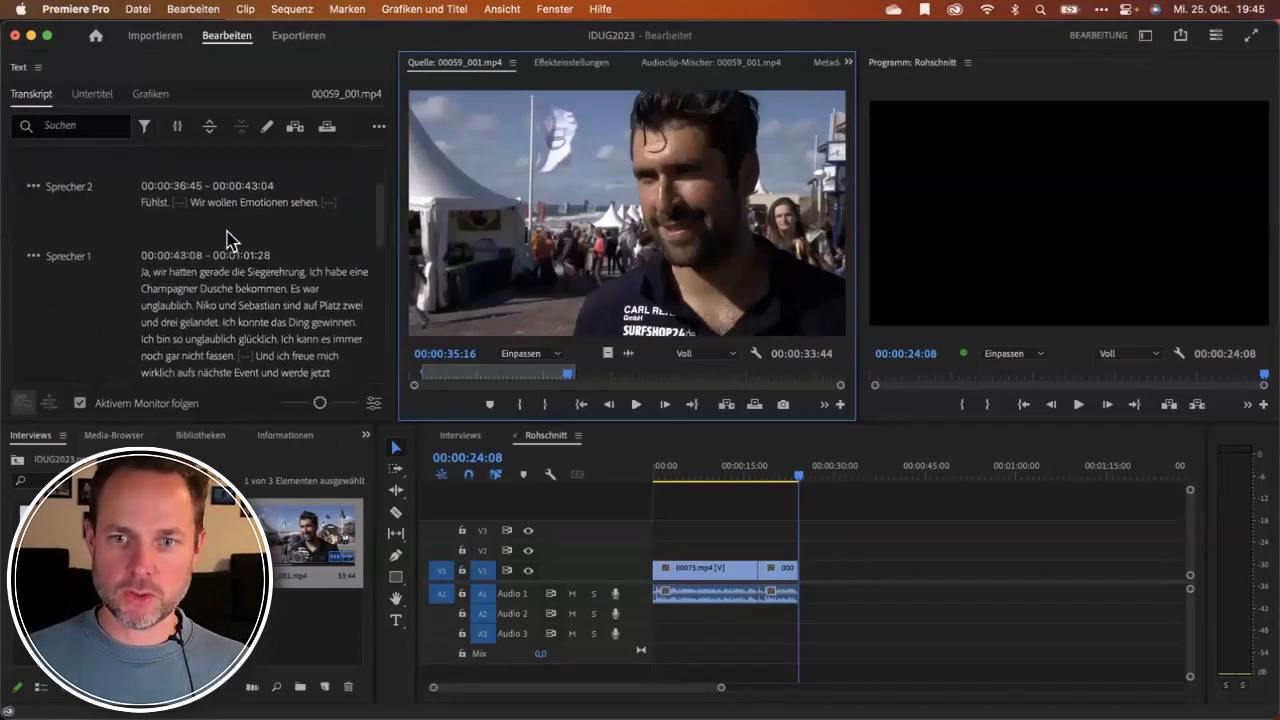
click(144, 208)
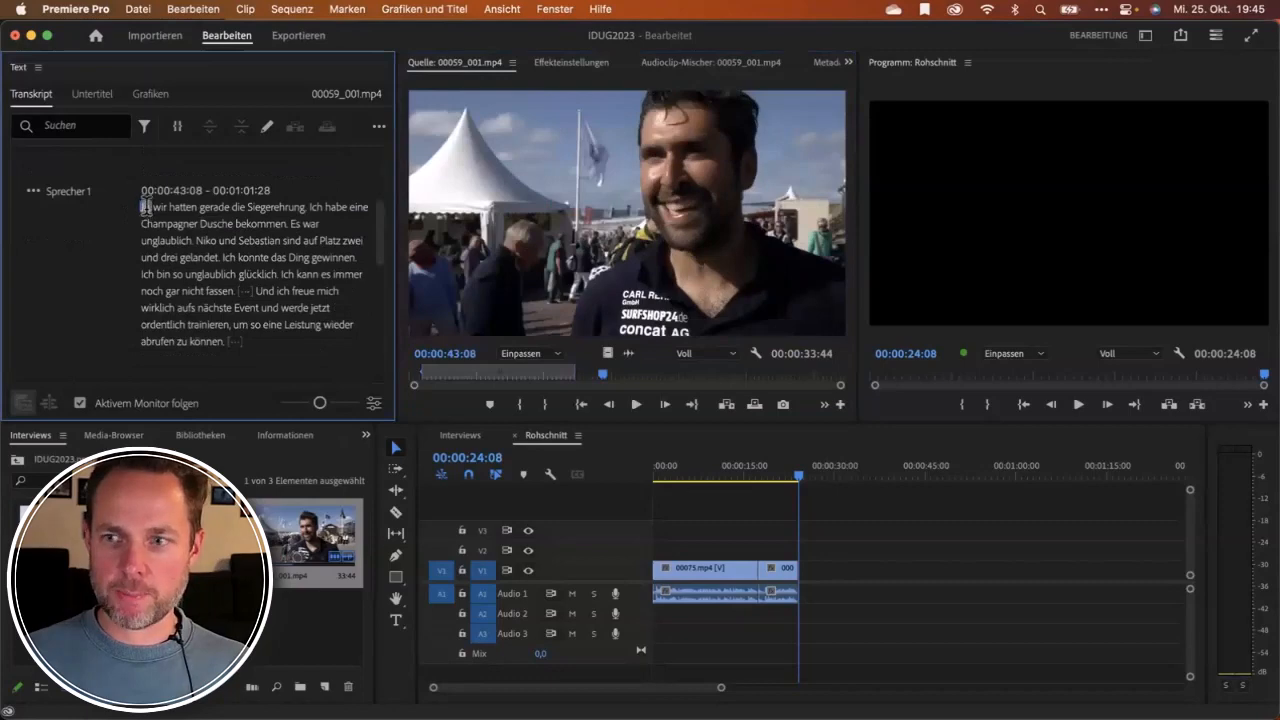
drag(144, 208, 227, 331)
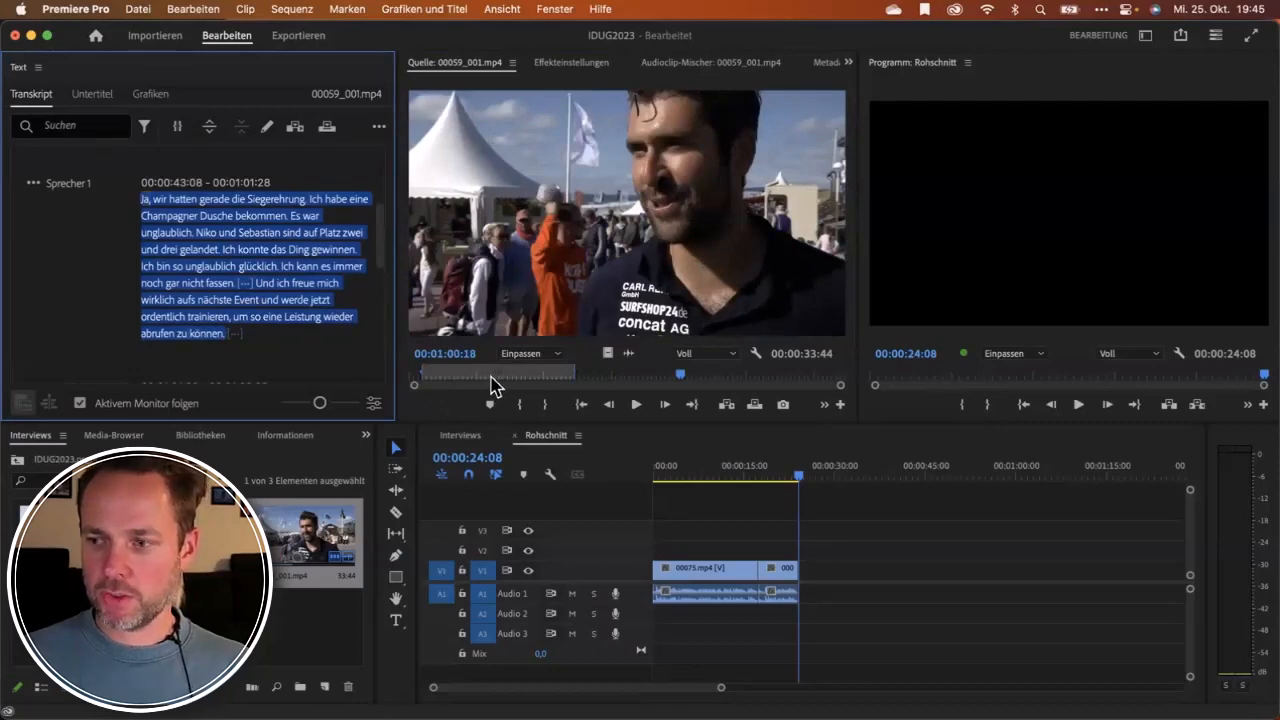
click(755, 404)
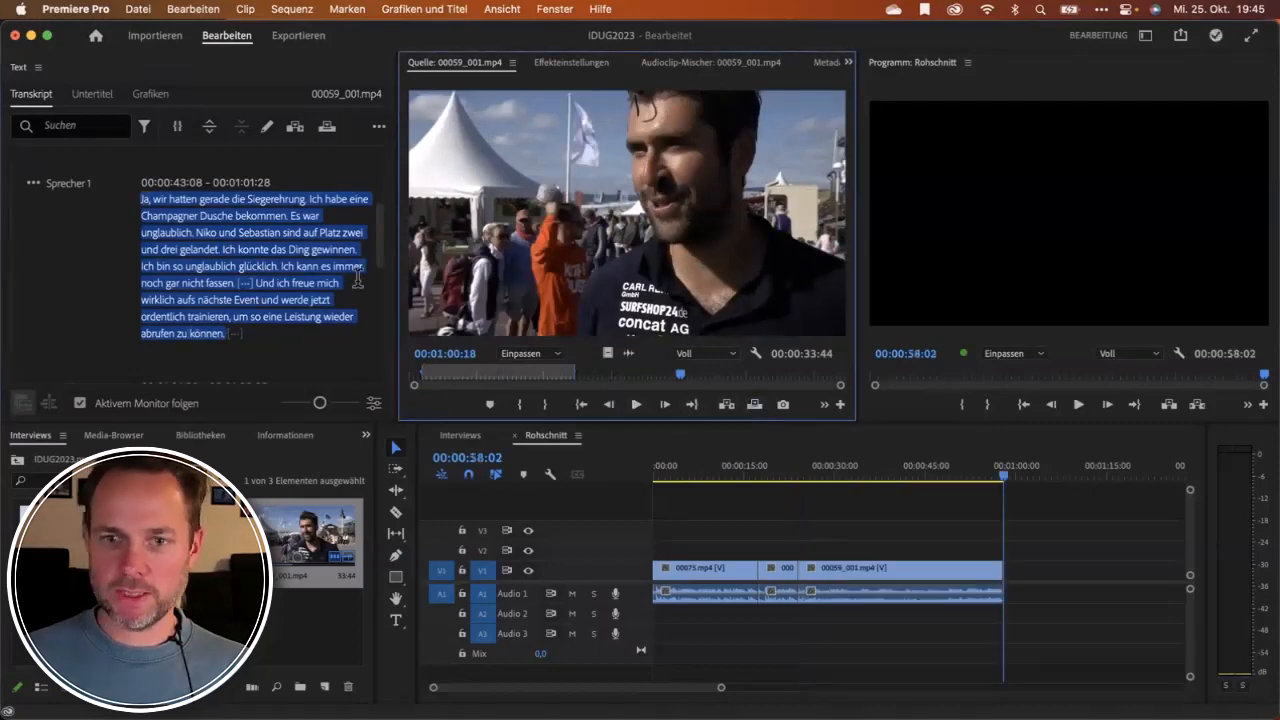
Load clip 00075.mp4, select its transcript passage from 00:01:08:22 to 00:01:24:38, and append the clip's marked range at 00:00:58:02.
scroll(305, 290, down, 10)
scroll(305, 297, down, 2)
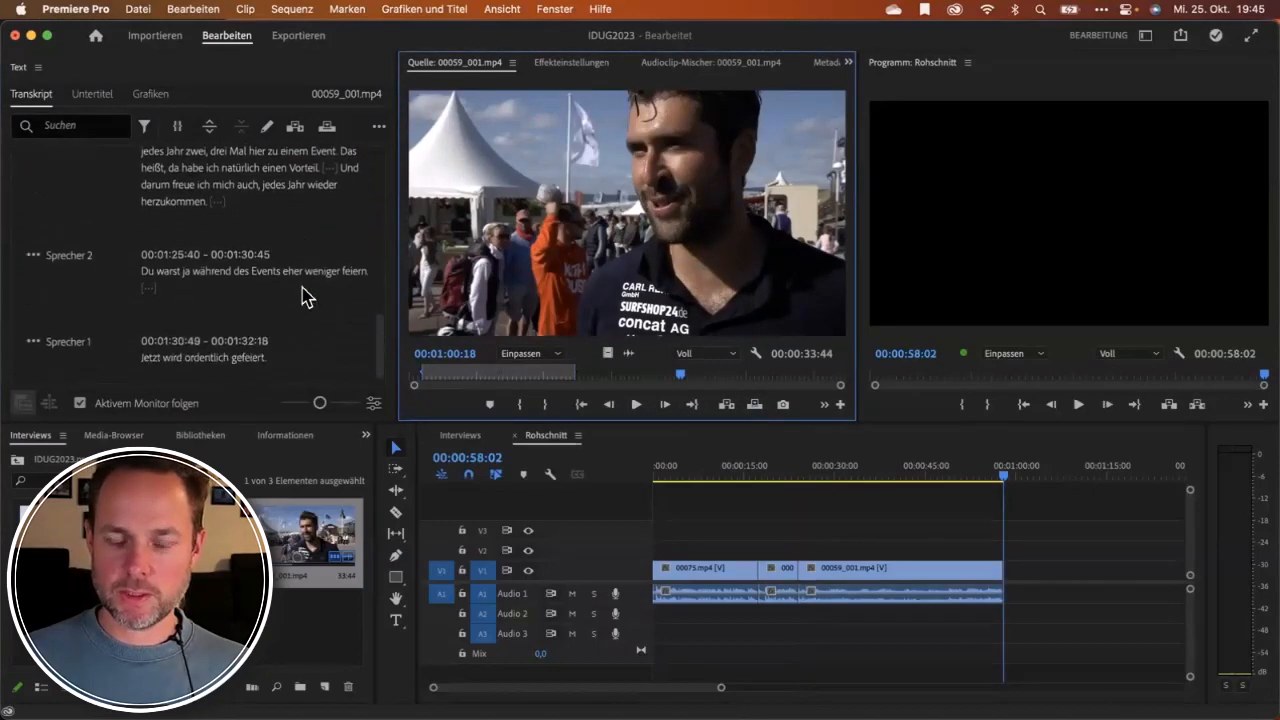
double_click(190, 532)
scroll(180, 266, up, 2)
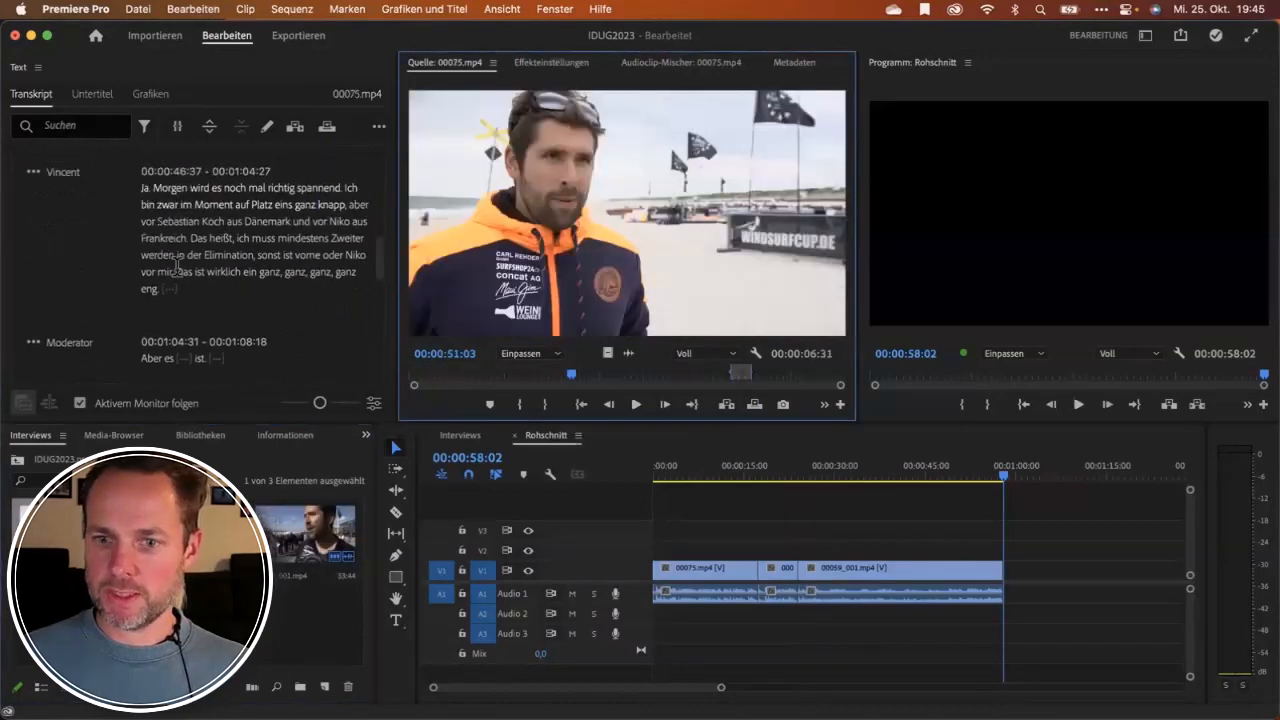
scroll(188, 256, down, 4)
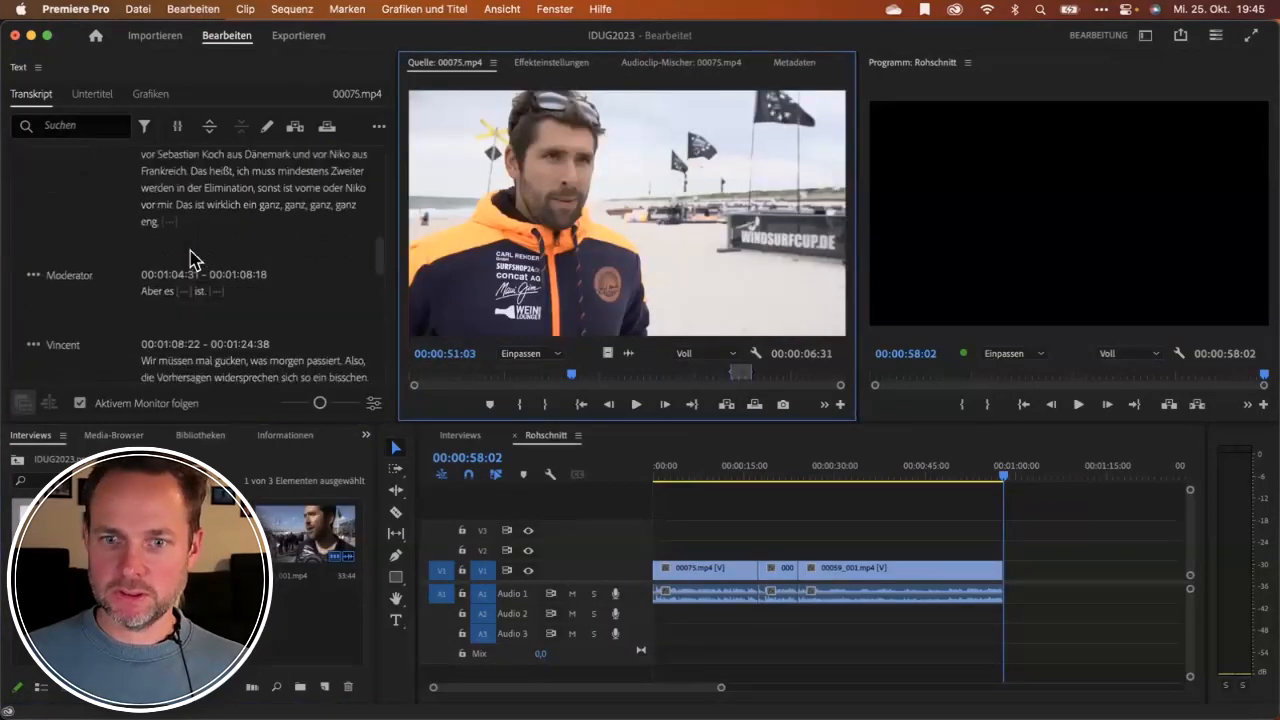
scroll(188, 250, down, 5)
scroll(178, 235, up, 2)
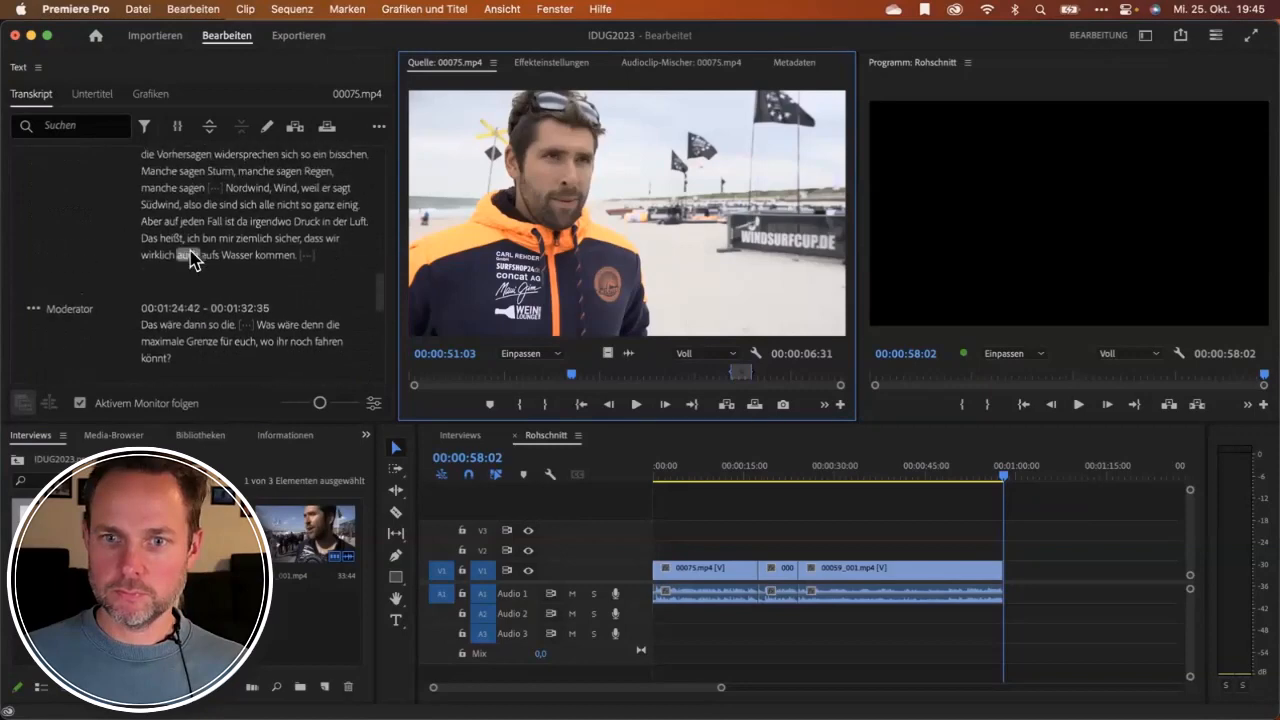
drag(142, 157, 296, 341)
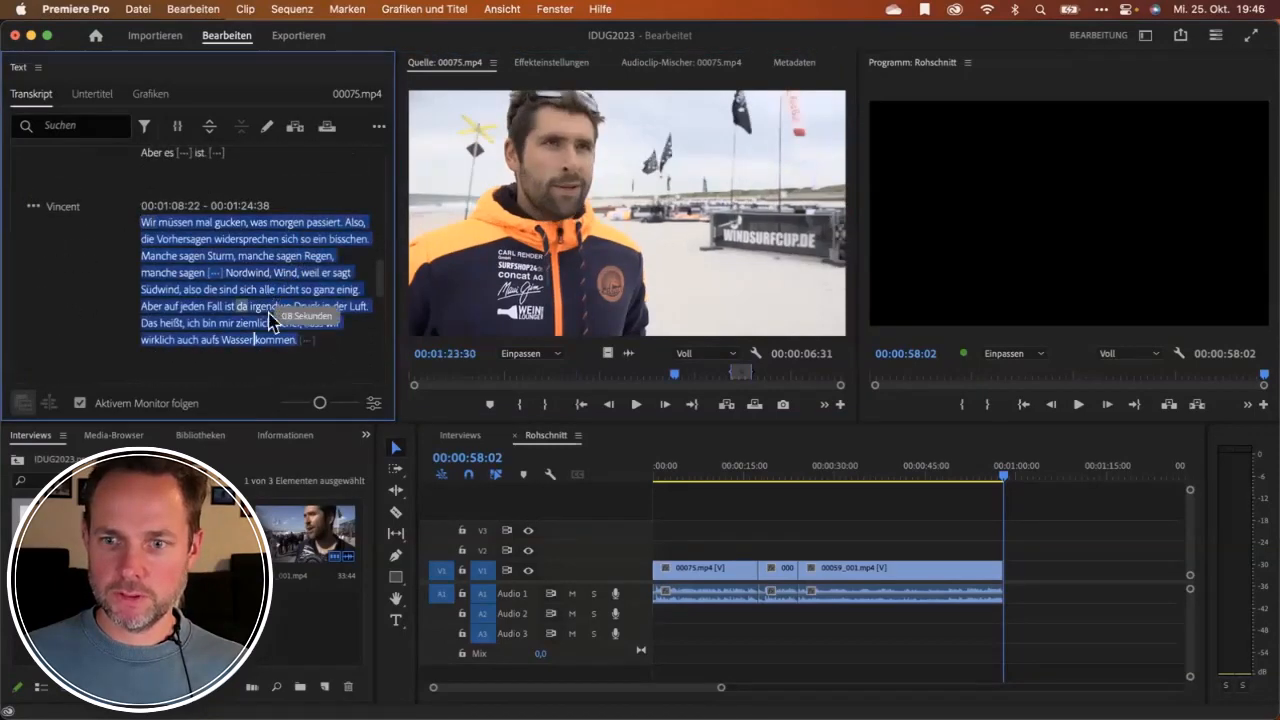
click(754, 406)
Close the Text panel and return the playhead to the start of the Rohschnitt sequence.
drag(1020, 476, 895, 478)
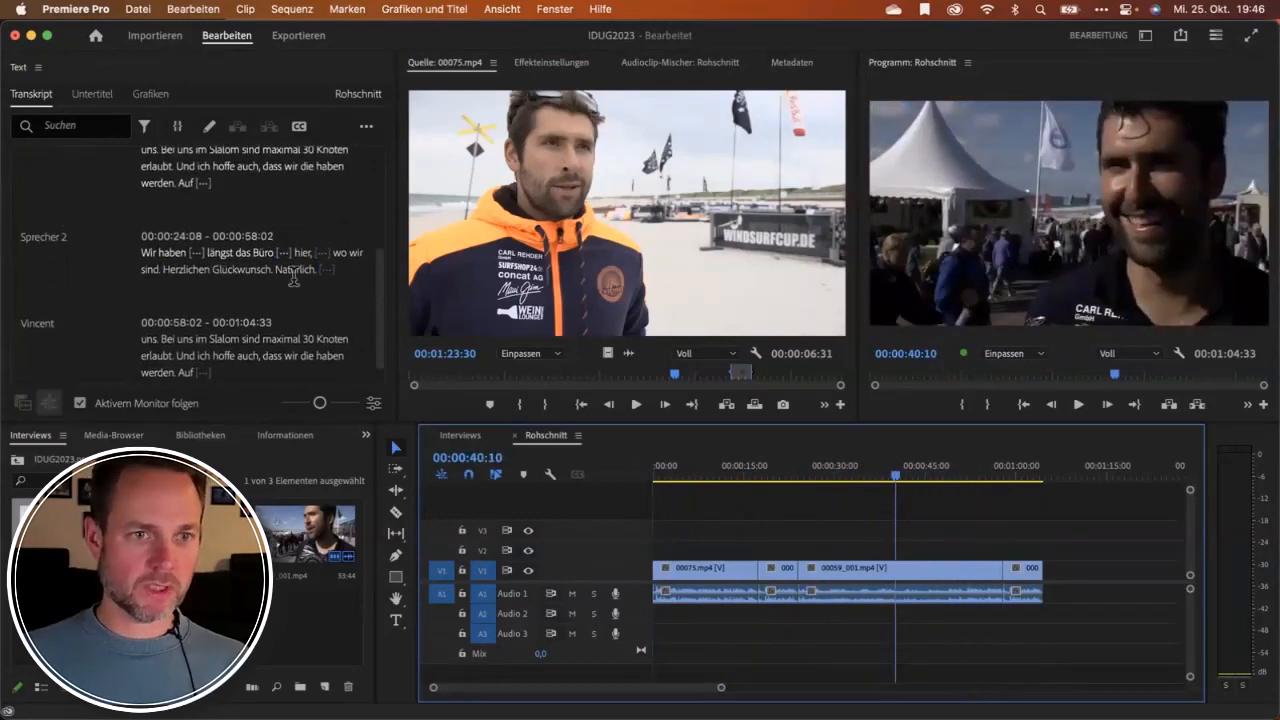
click(38, 67)
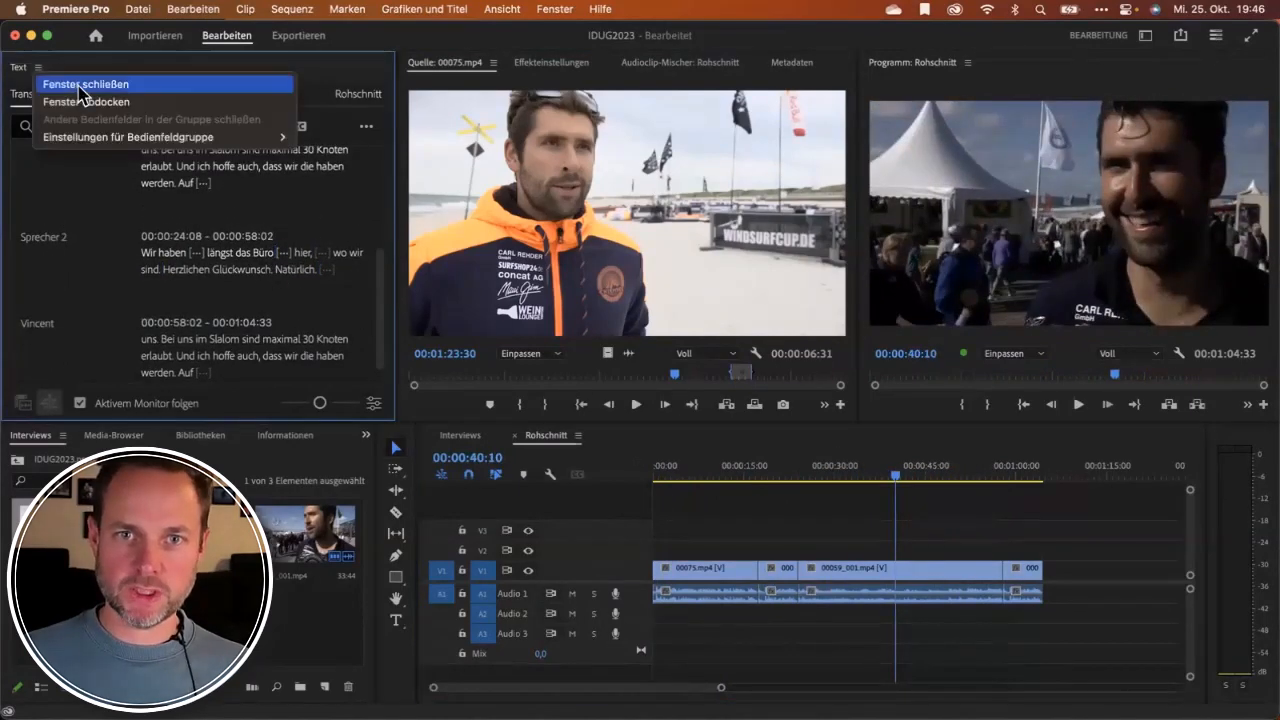
click(81, 86)
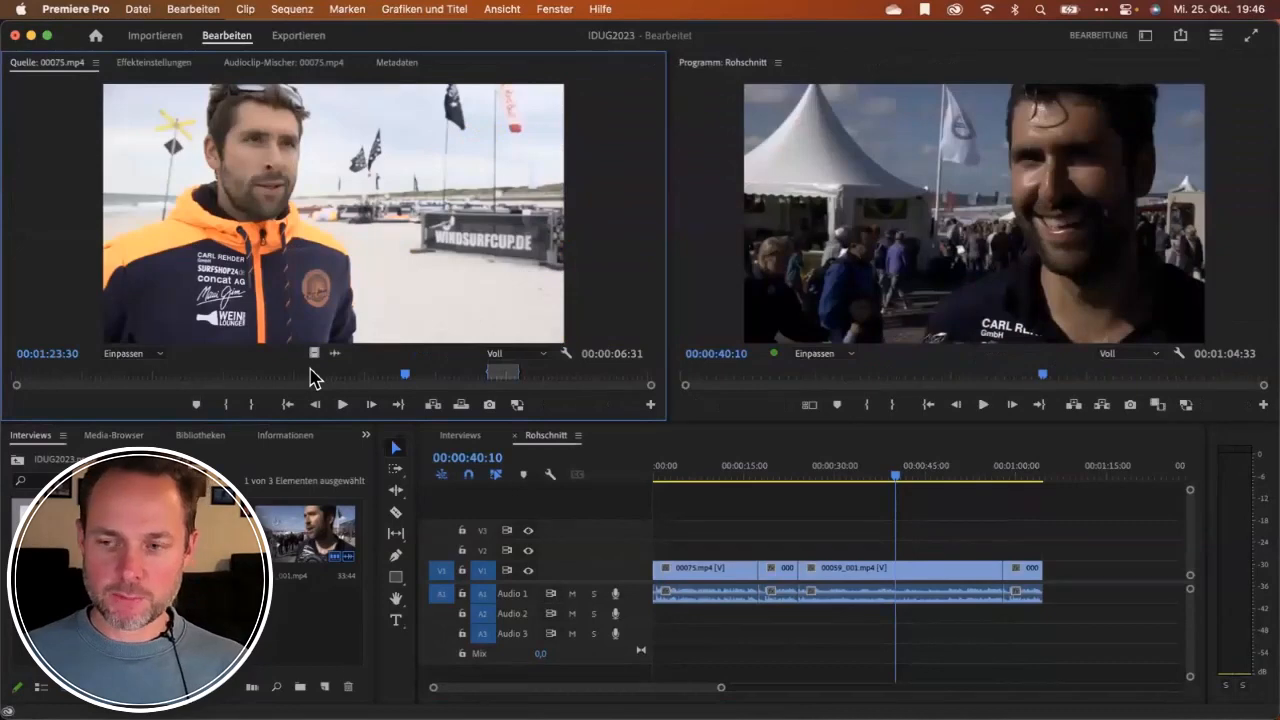
drag(742, 474, 555, 467)
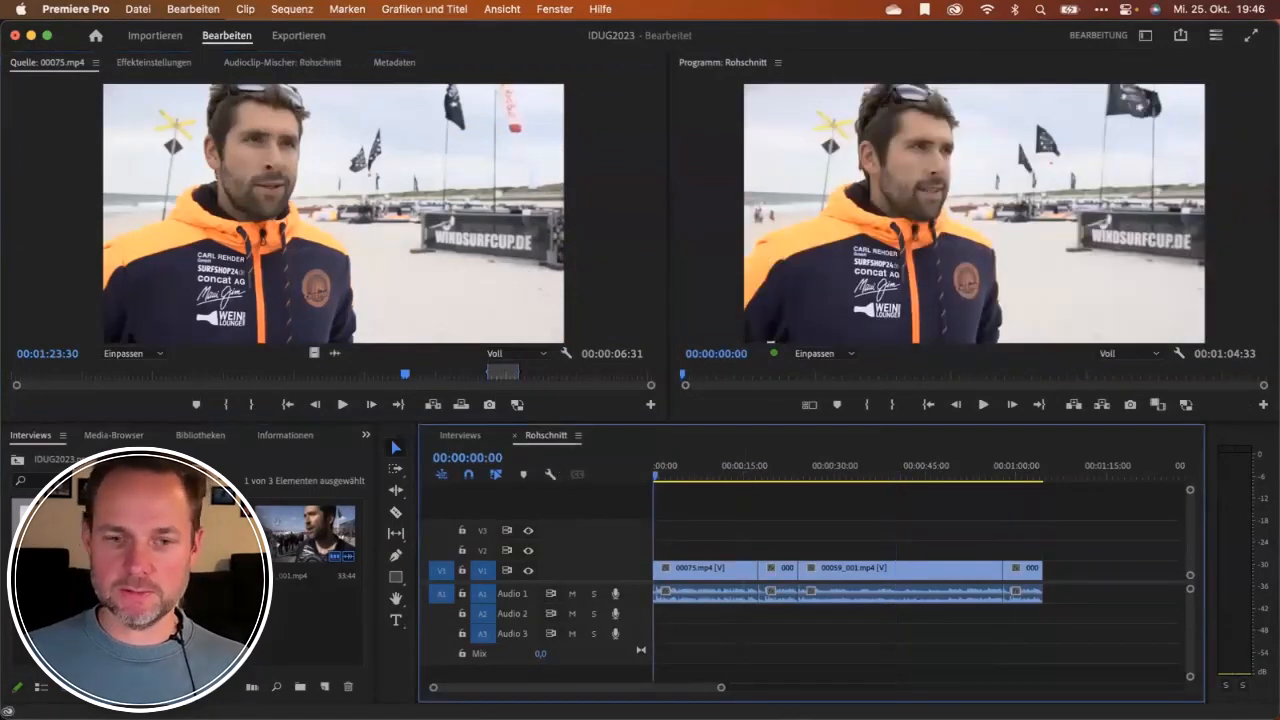
Load 00040.mp4 from the B-Roll bin and mark a range about 00:00:02:10 long starting at 00:00:01:13.
click(17, 460)
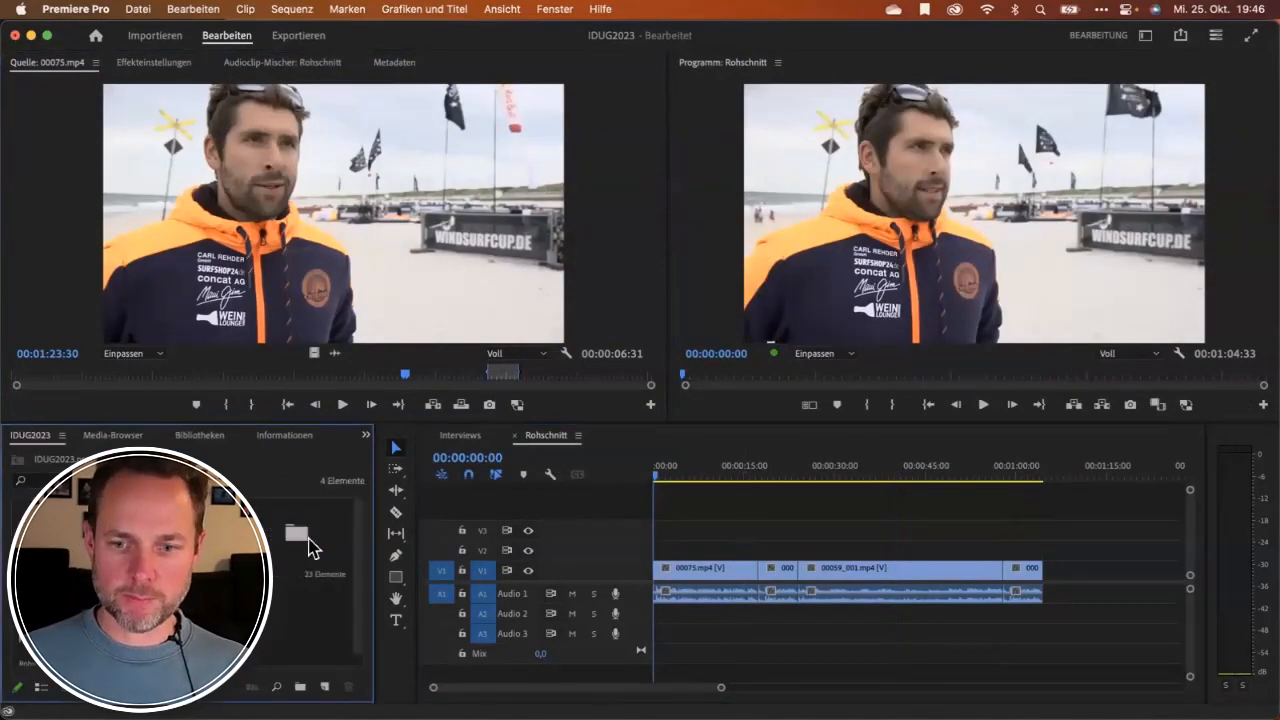
double_click(305, 538)
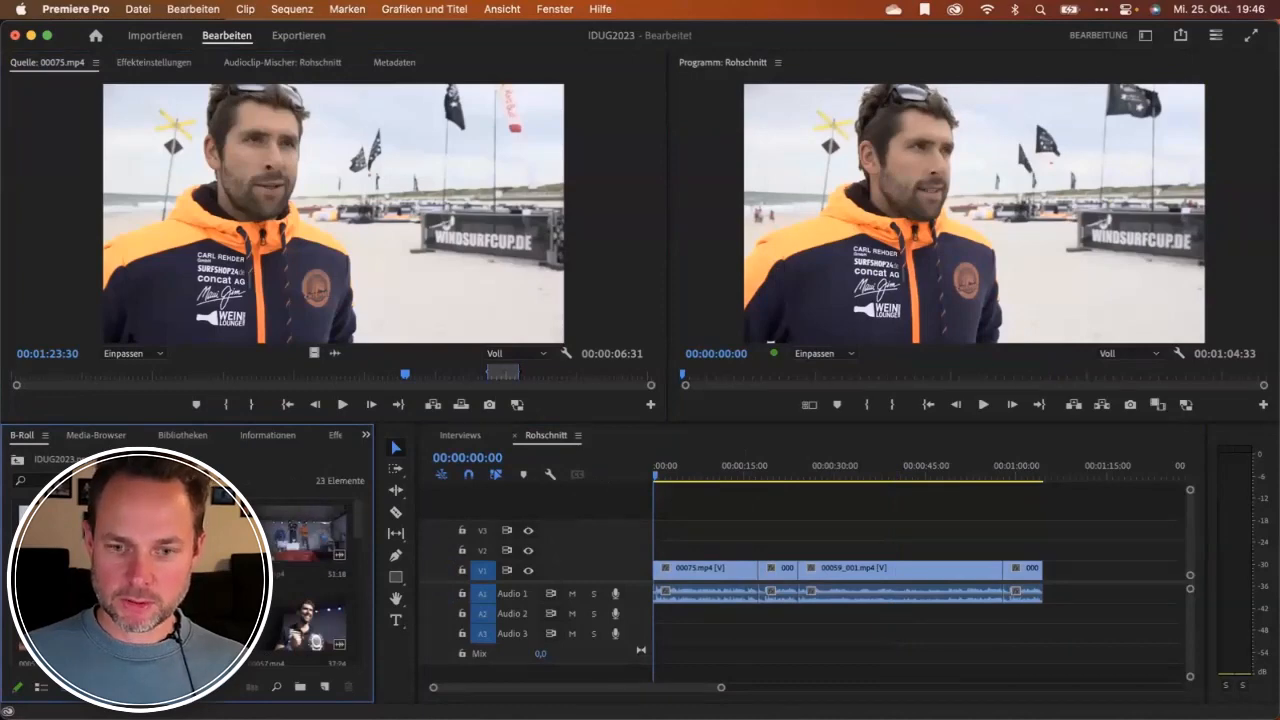
double_click(62, 532)
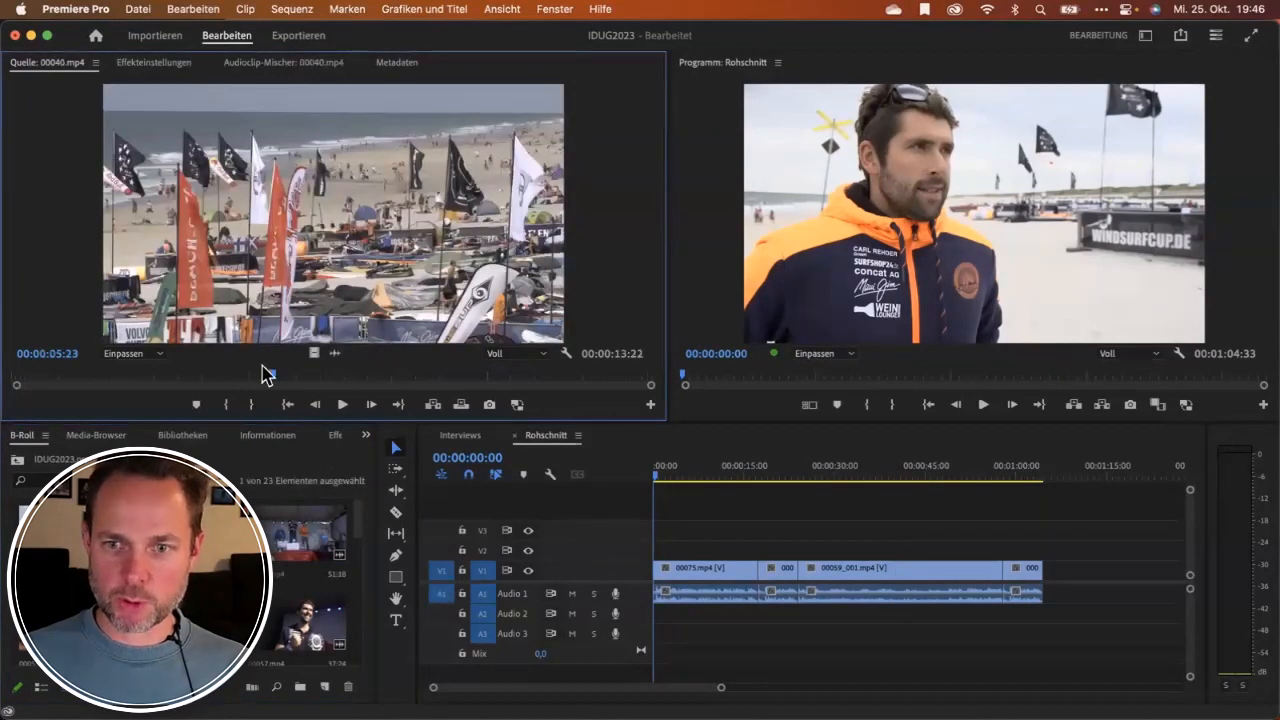
drag(268, 374, 155, 372)
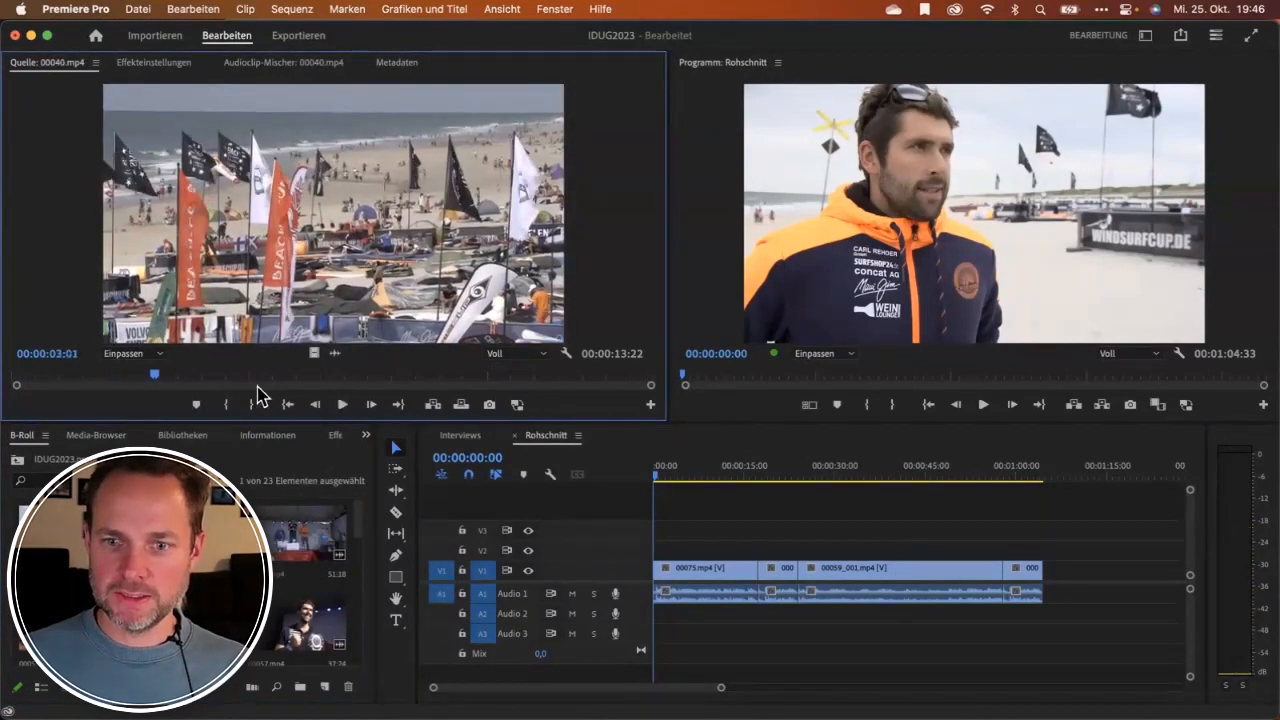
drag(154, 374, 71, 374)
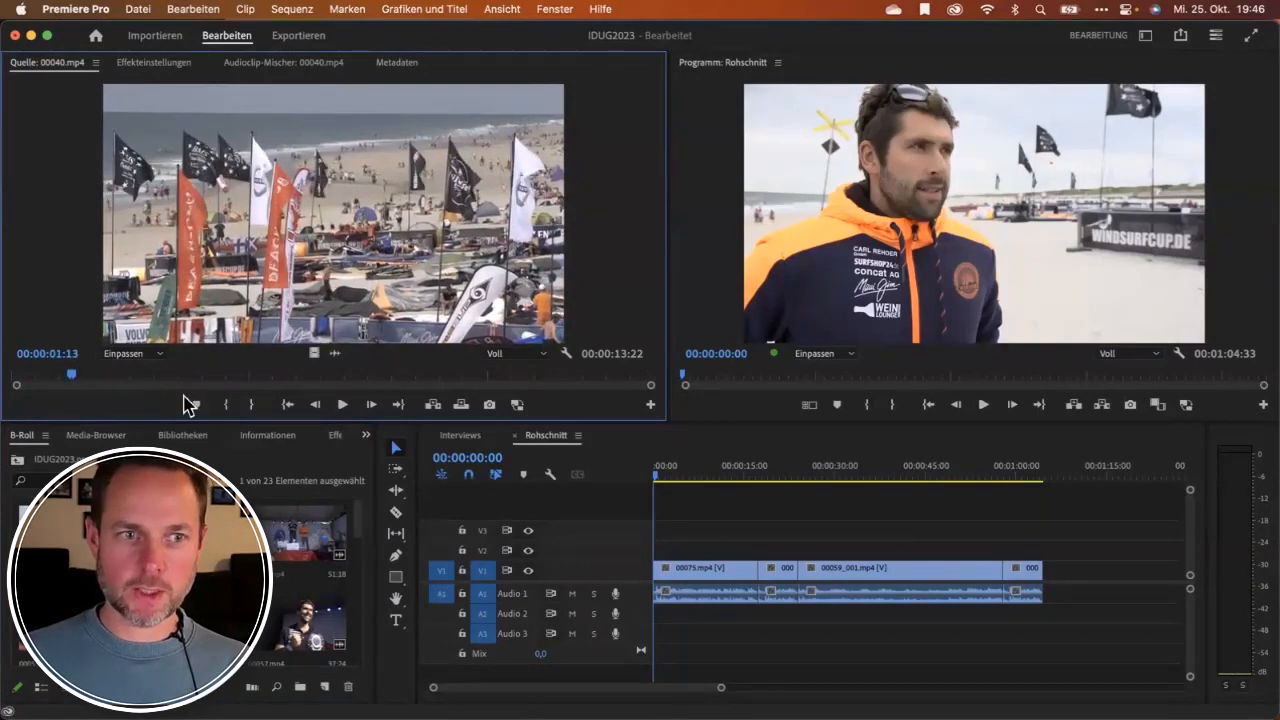
click(344, 406)
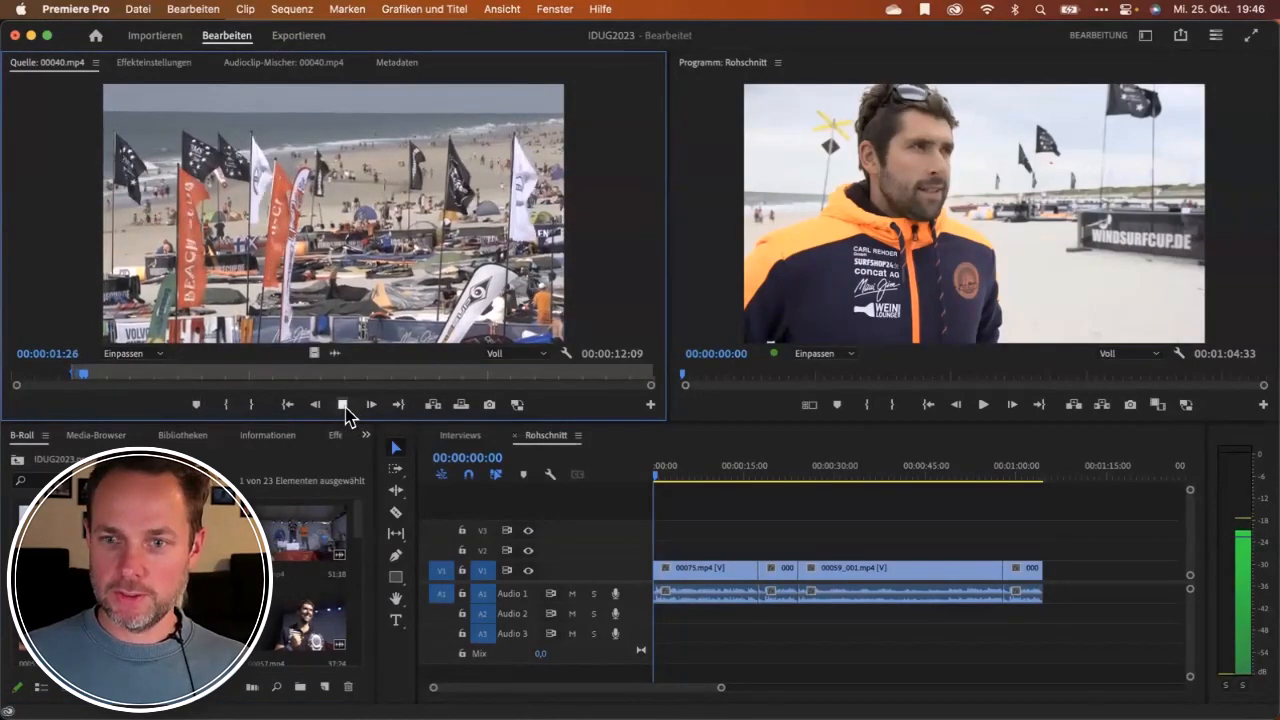
click(253, 406)
key(space)
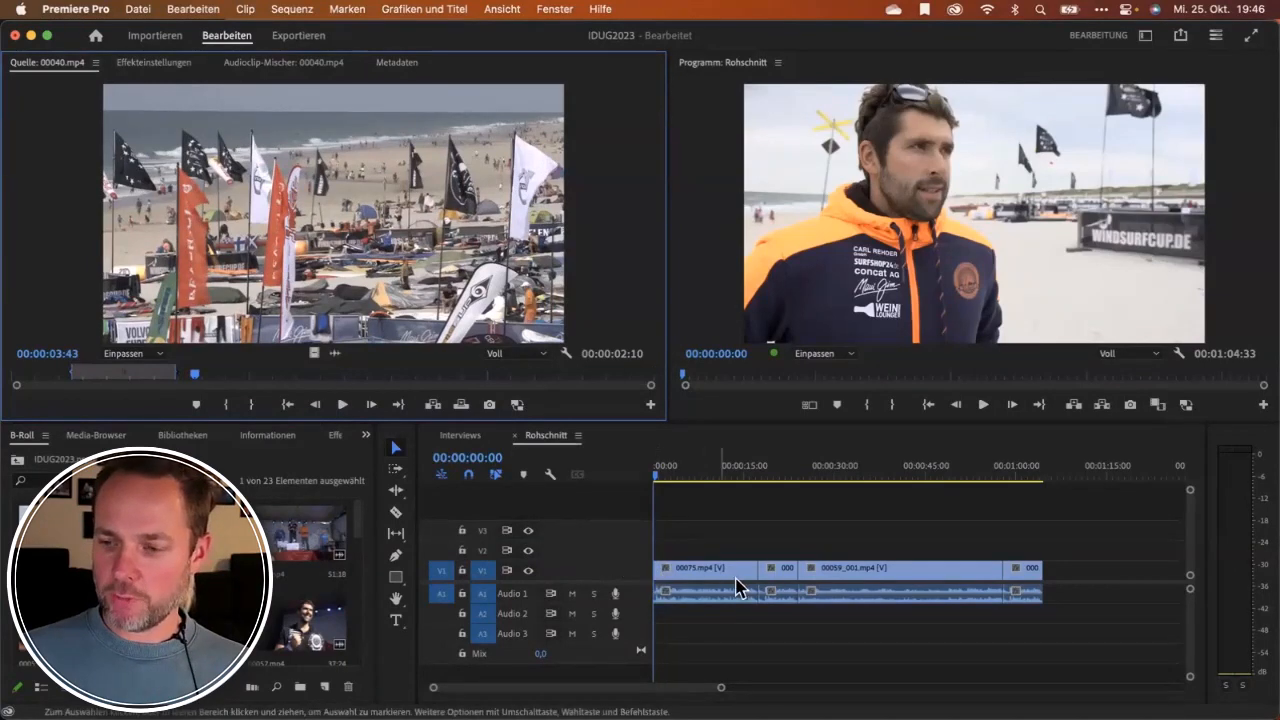
Patch the source to tracks V2 and A2 and insert the marked 00040.mp4 range at the start of the Rohschnitt sequence.
click(462, 570)
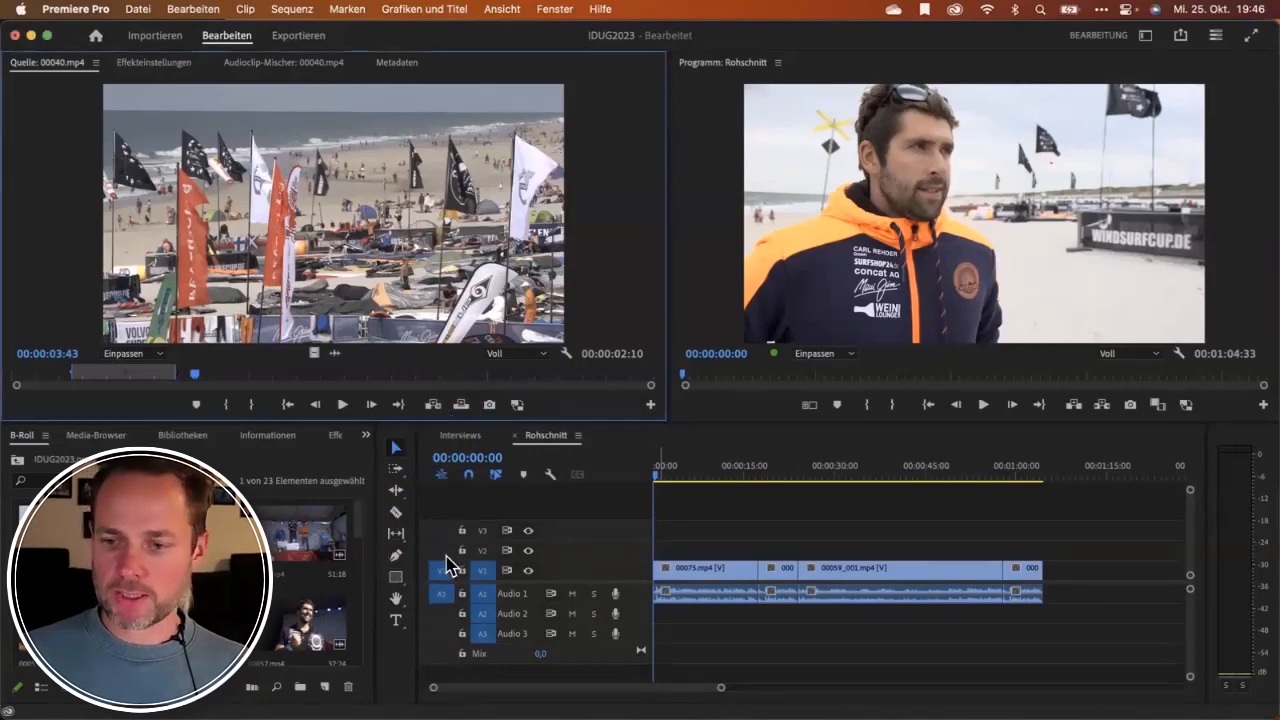
click(441, 550)
click(445, 613)
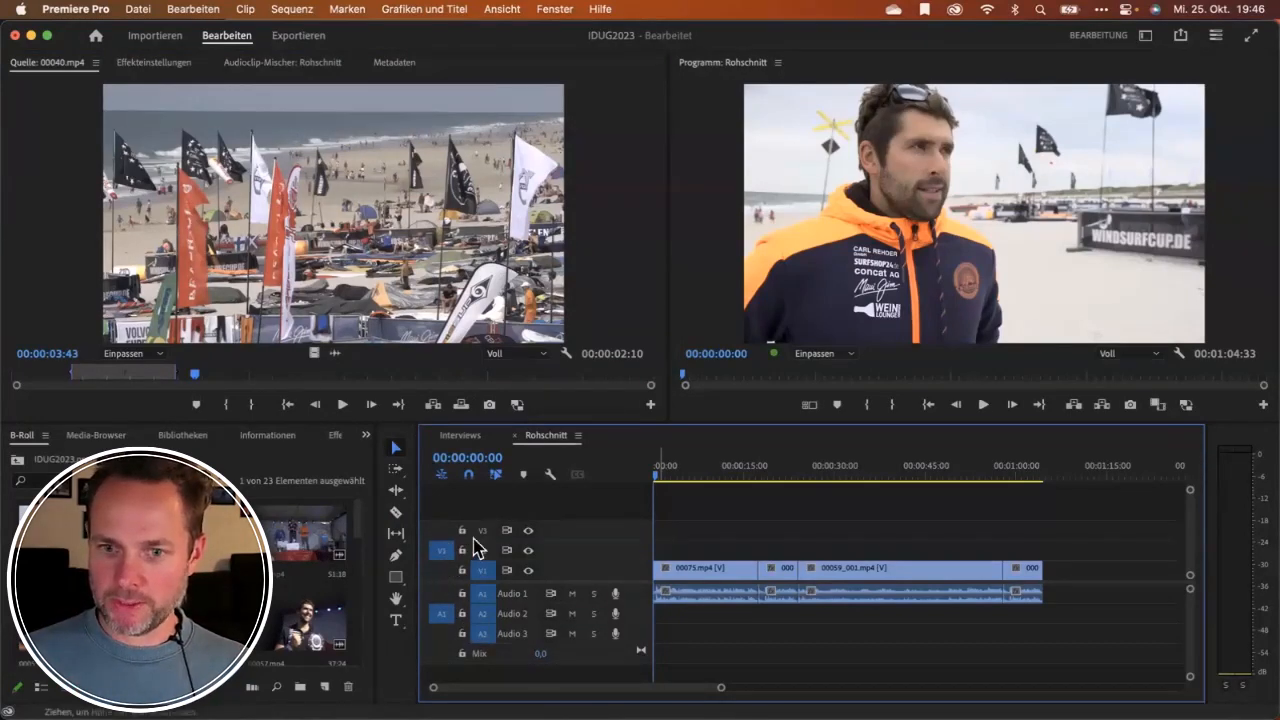
click(434, 406)
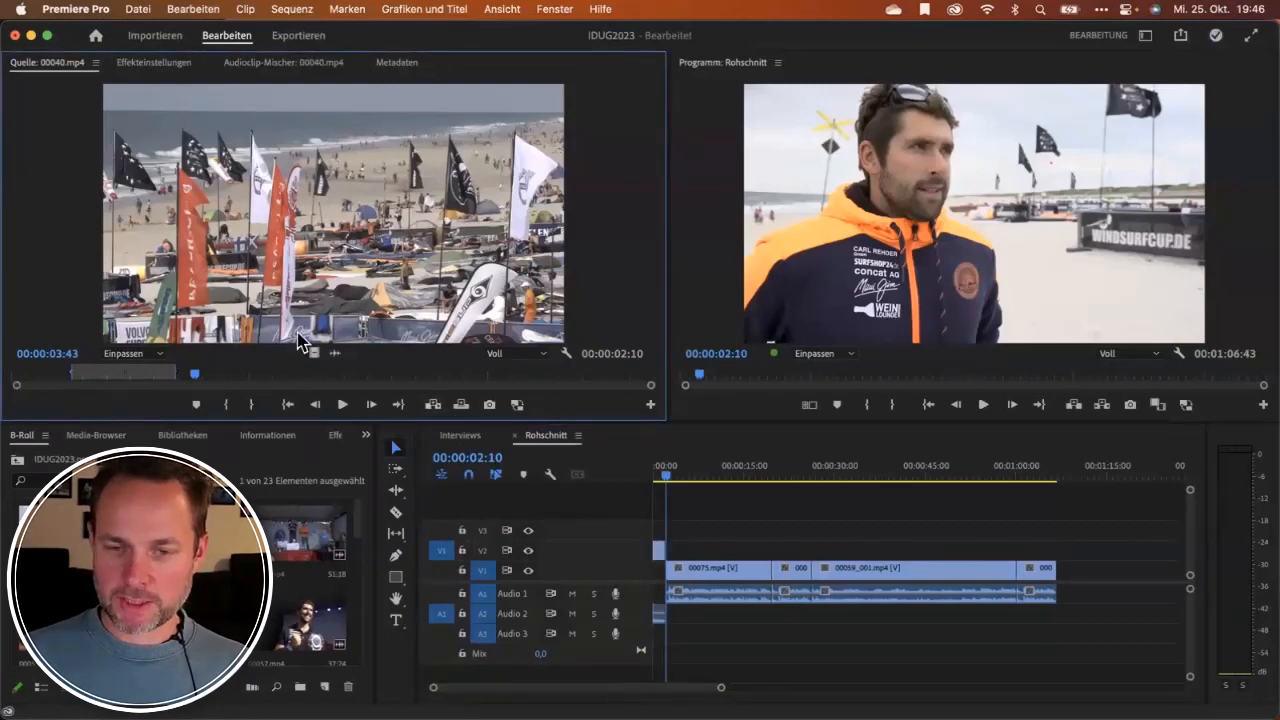
Load Drohnenflug.mp4 from the B-Roll bin and mark a range about 00:00:01:10 long ending at 00:00:02:01.
drag(354, 533, 350, 612)
double_click(301, 556)
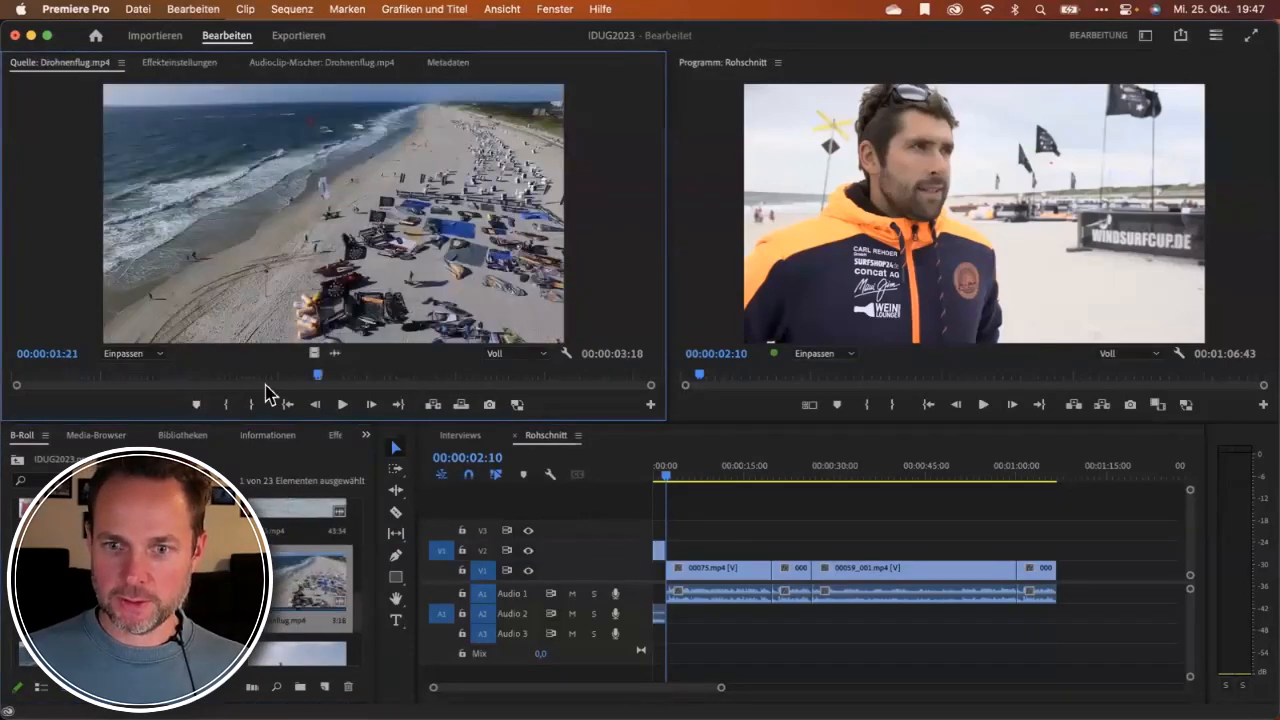
drag(266, 377, 377, 380)
click(226, 405)
key(o)
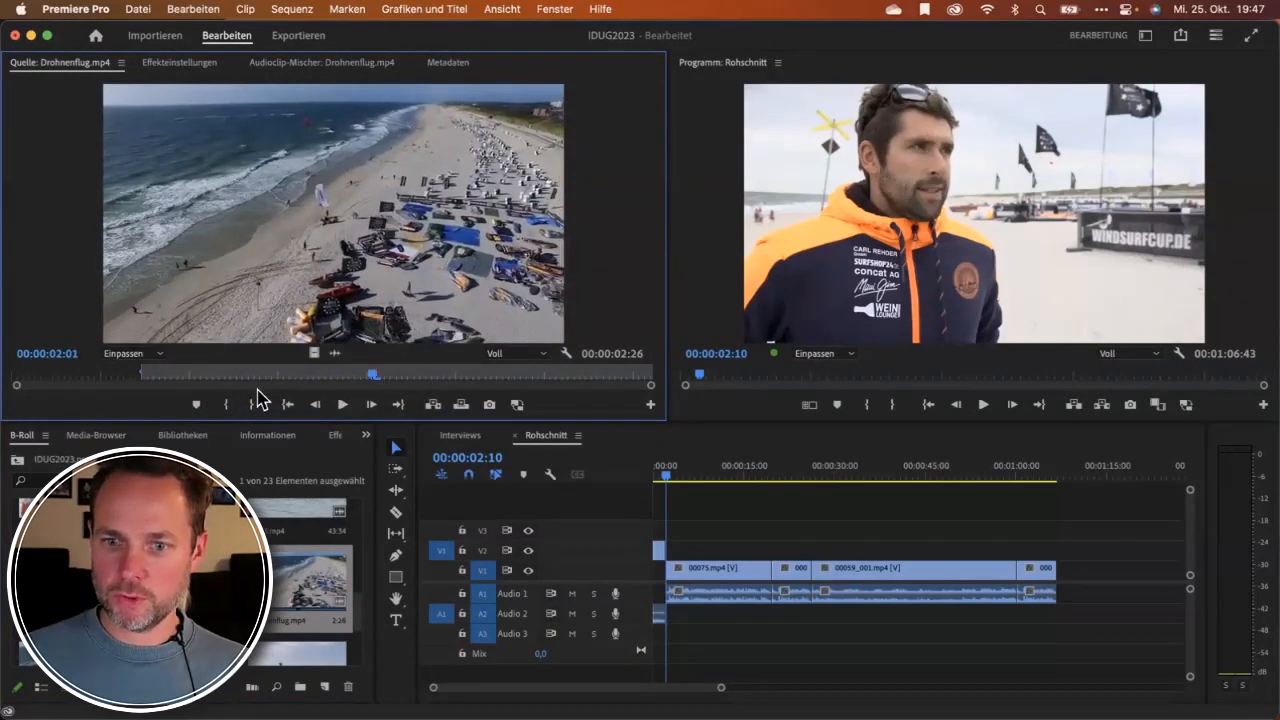
click(251, 405)
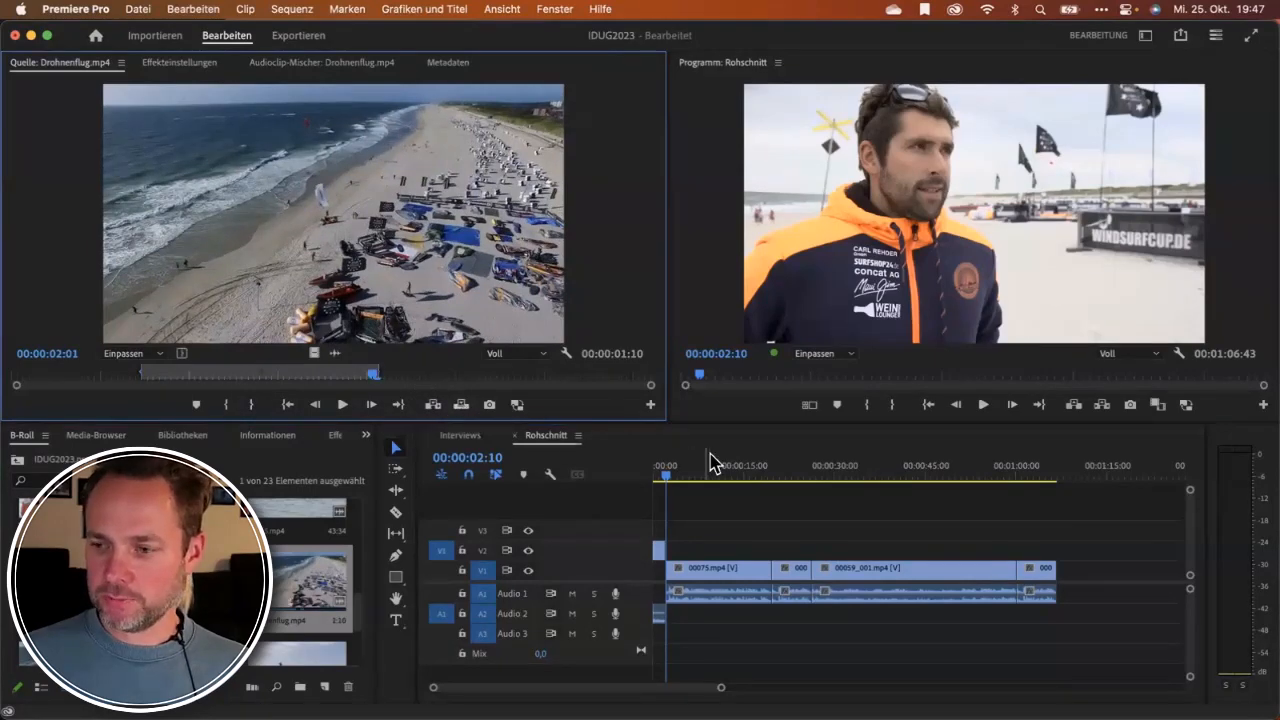
Try an overwrite and an insert of the marked Drohnenflug.mp4 range on V1 and A1 at 00:00:15:43, undoing each edit.
click(748, 467)
drag(441, 550, 440, 575)
drag(441, 613, 441, 593)
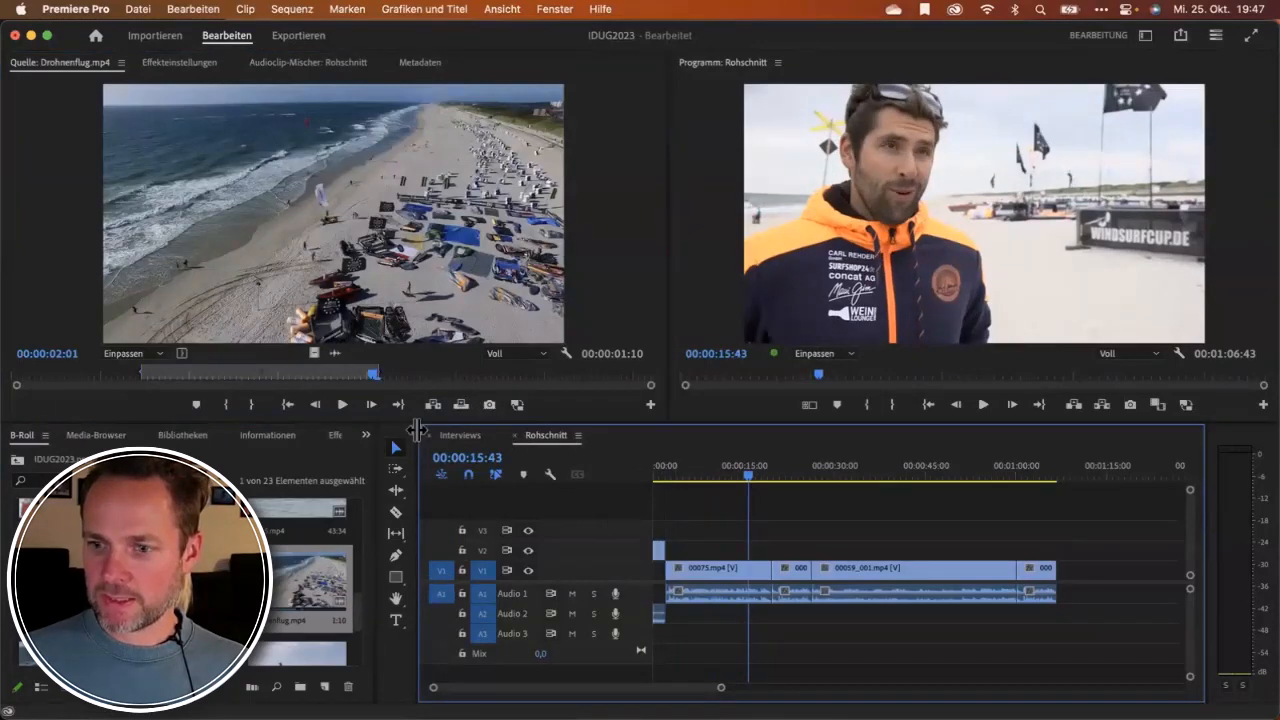
click(461, 405)
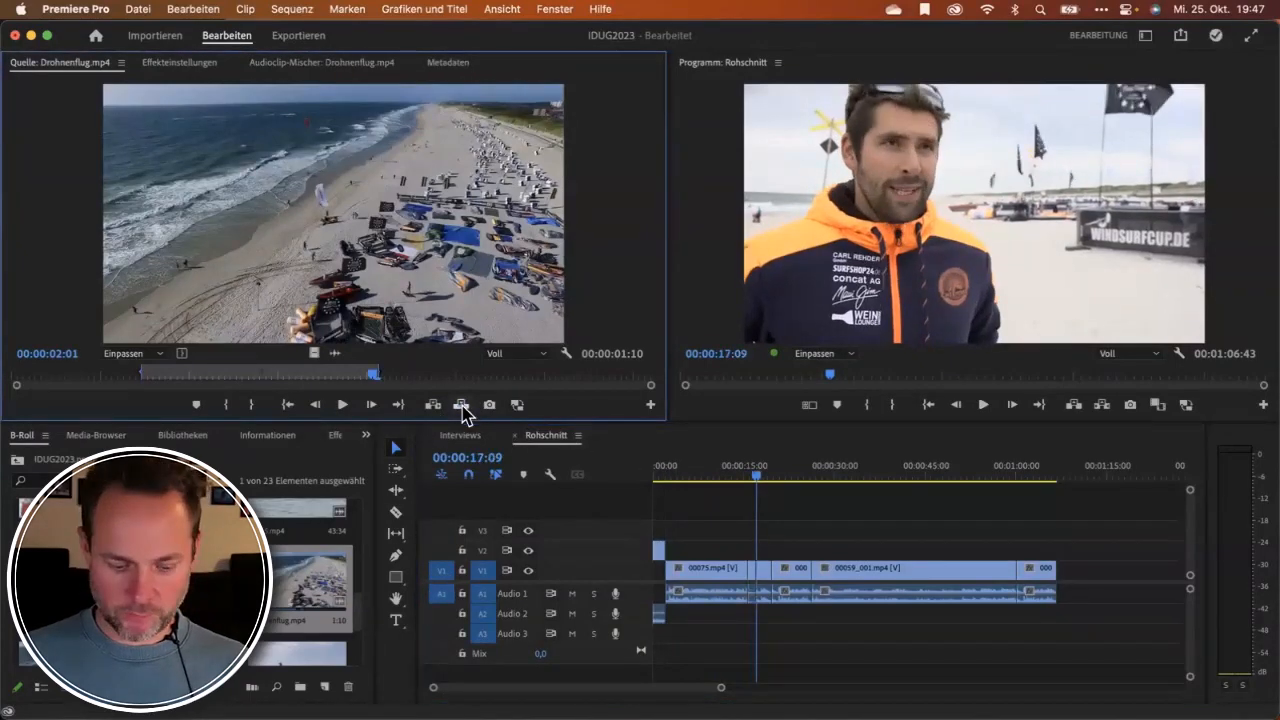
key(super+z)
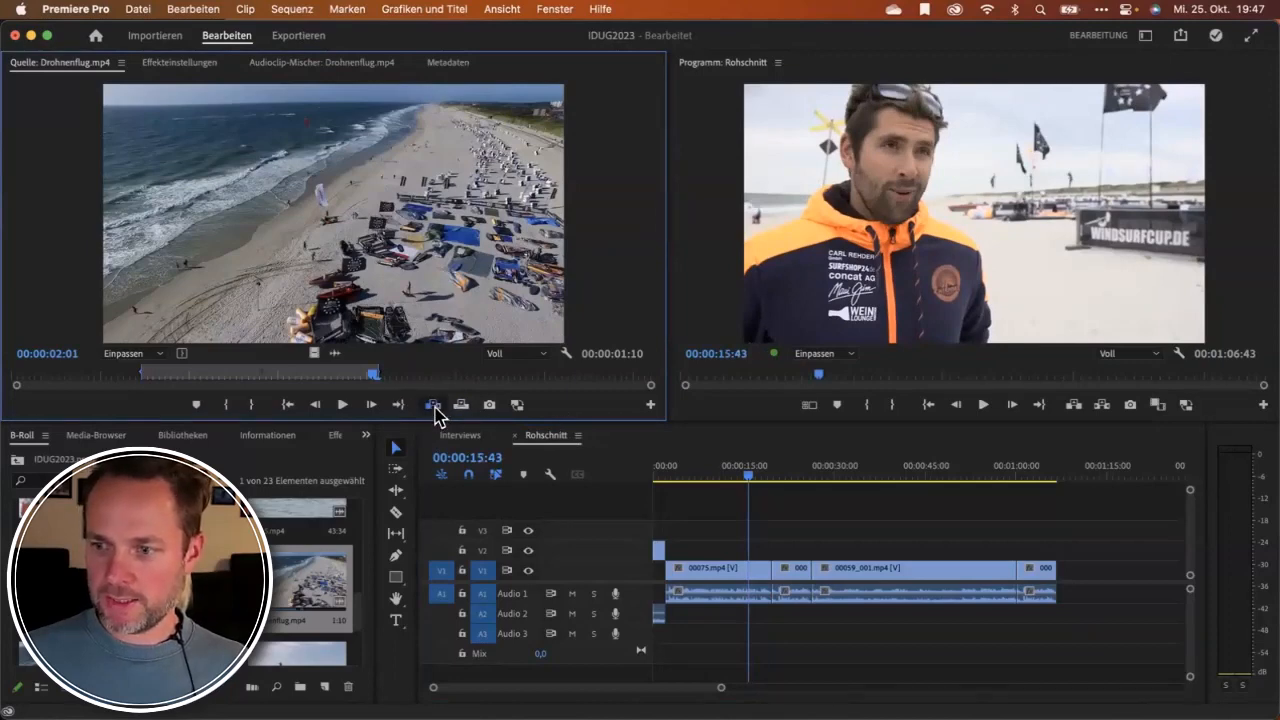
click(433, 405)
key(super+z)
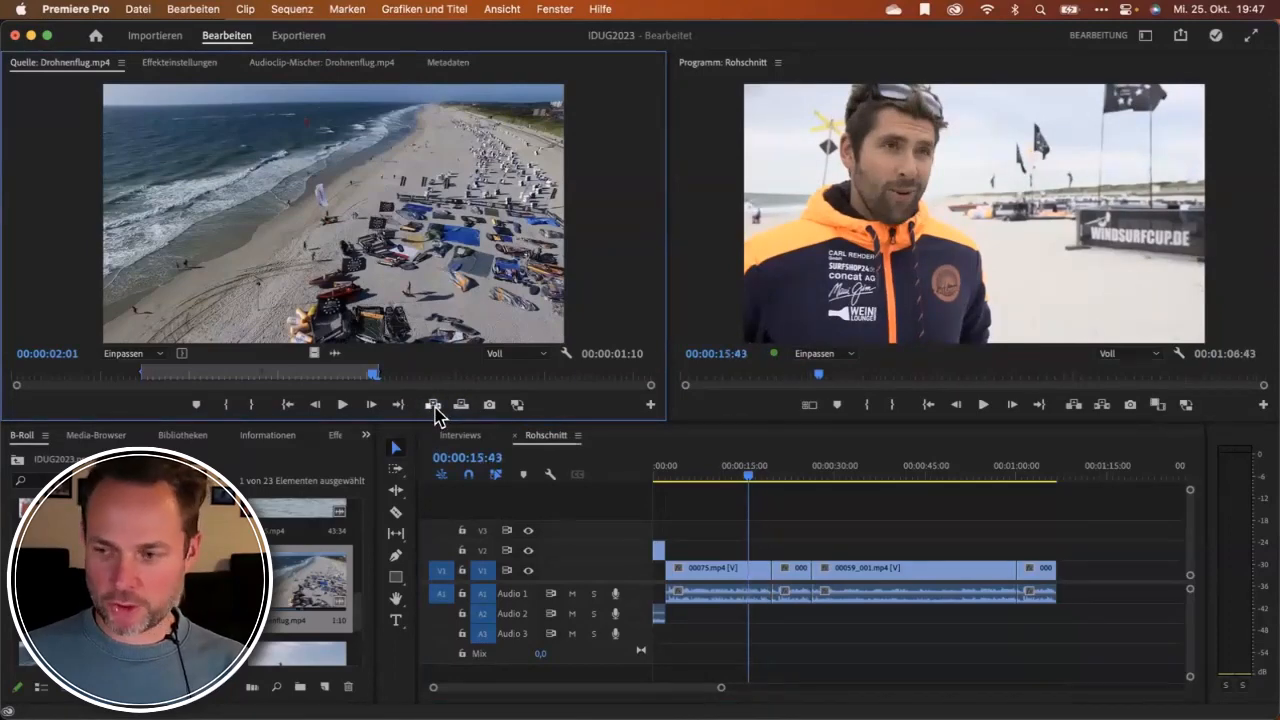
Patch the source to V2 and A2 and insert the marked Drohnenflug.mp4 range at 00:00:02:10, directly after 00040.mp4.
click(667, 472)
click(441, 550)
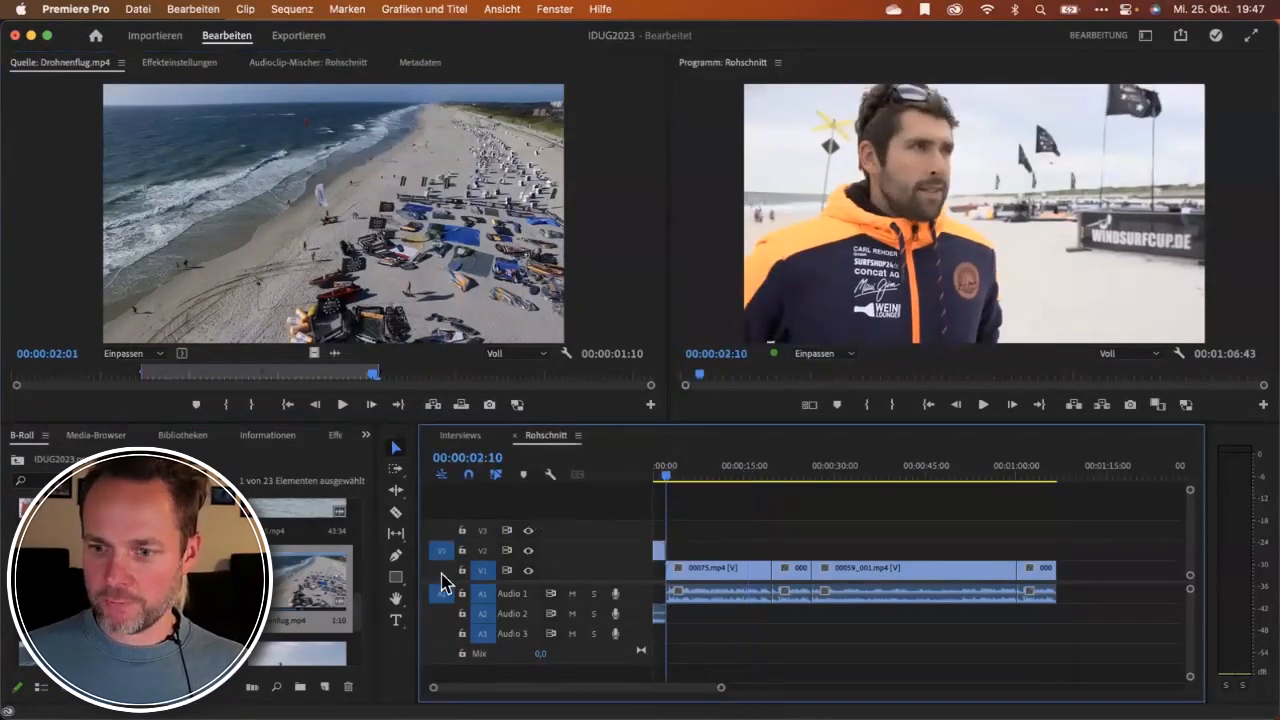
click(441, 593)
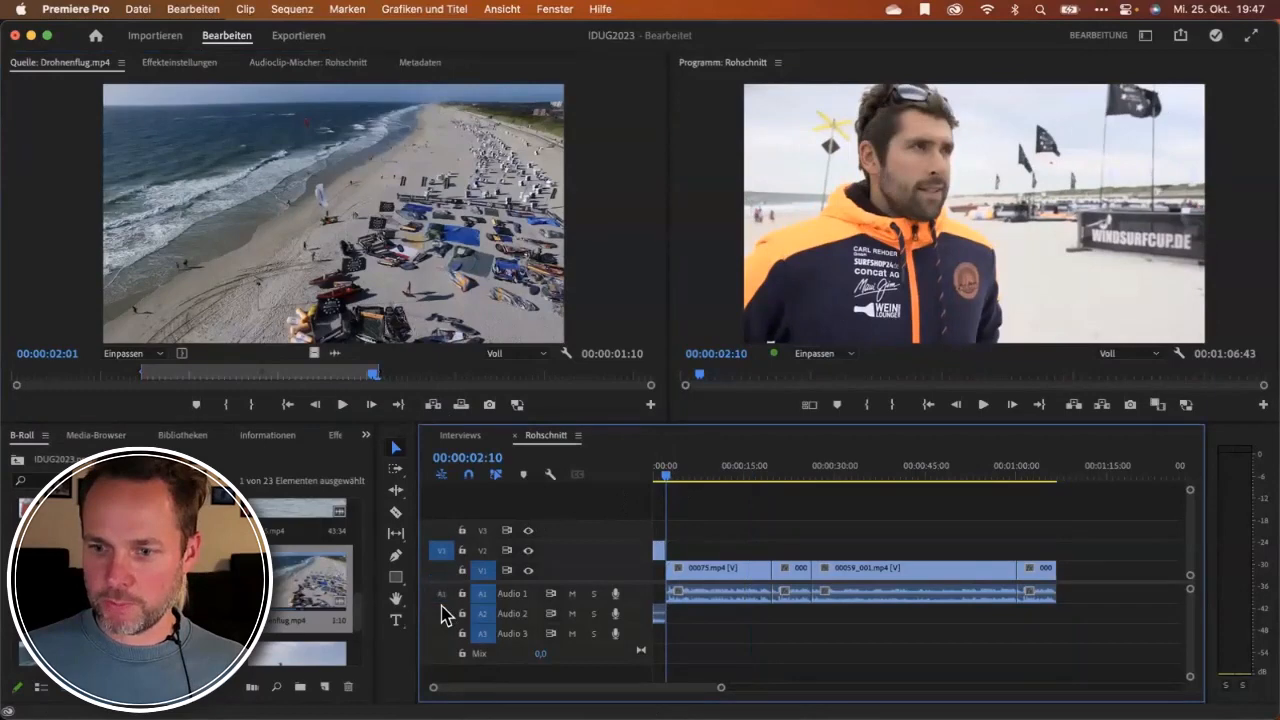
click(433, 406)
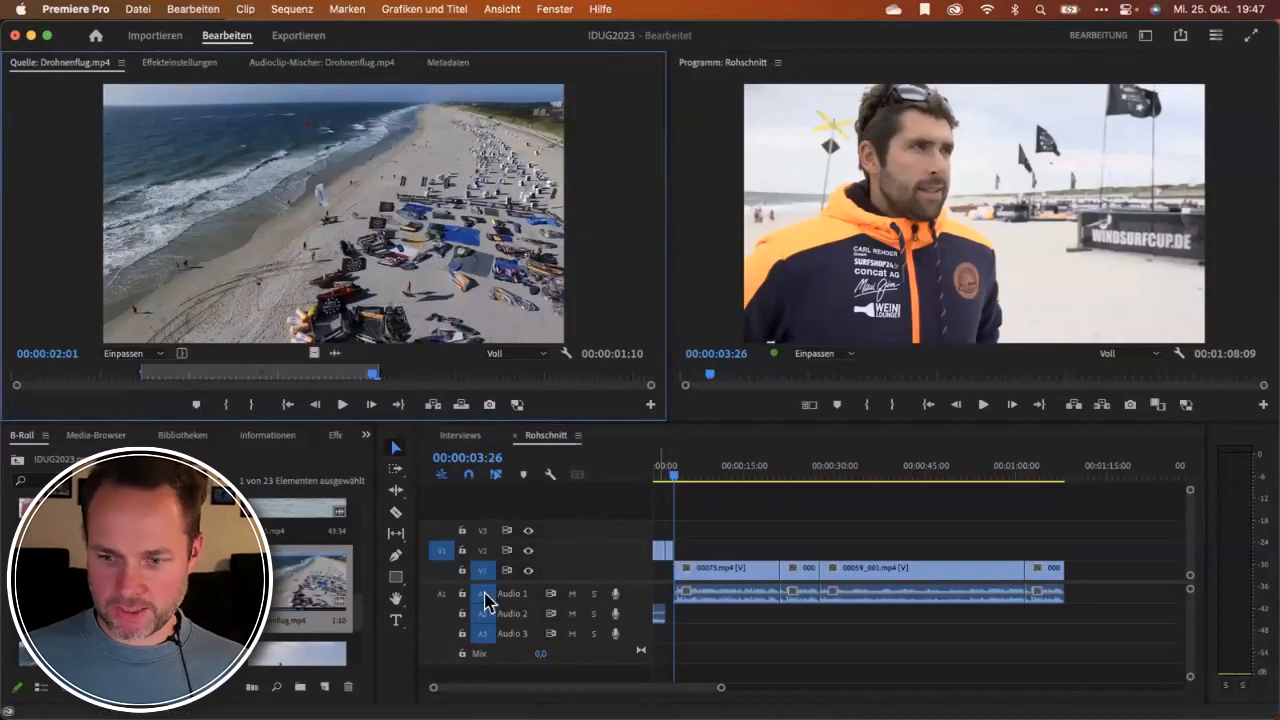
key(super+z)
click(443, 611)
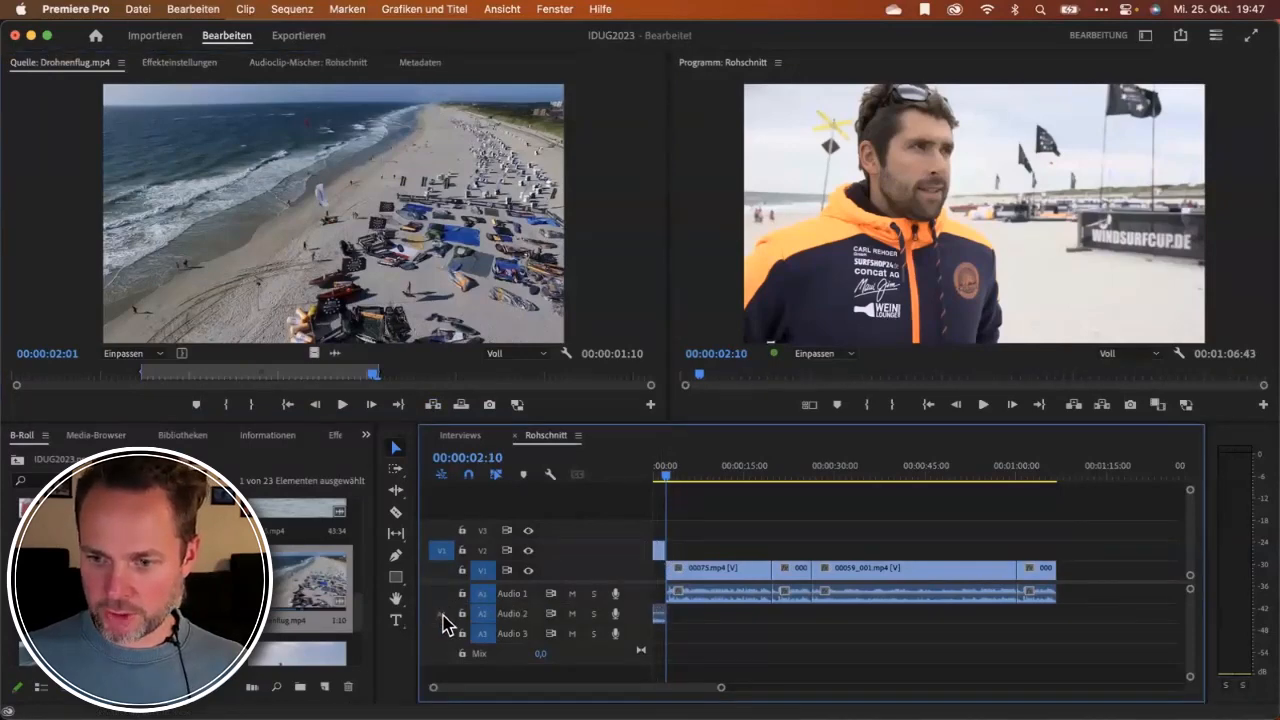
click(433, 406)
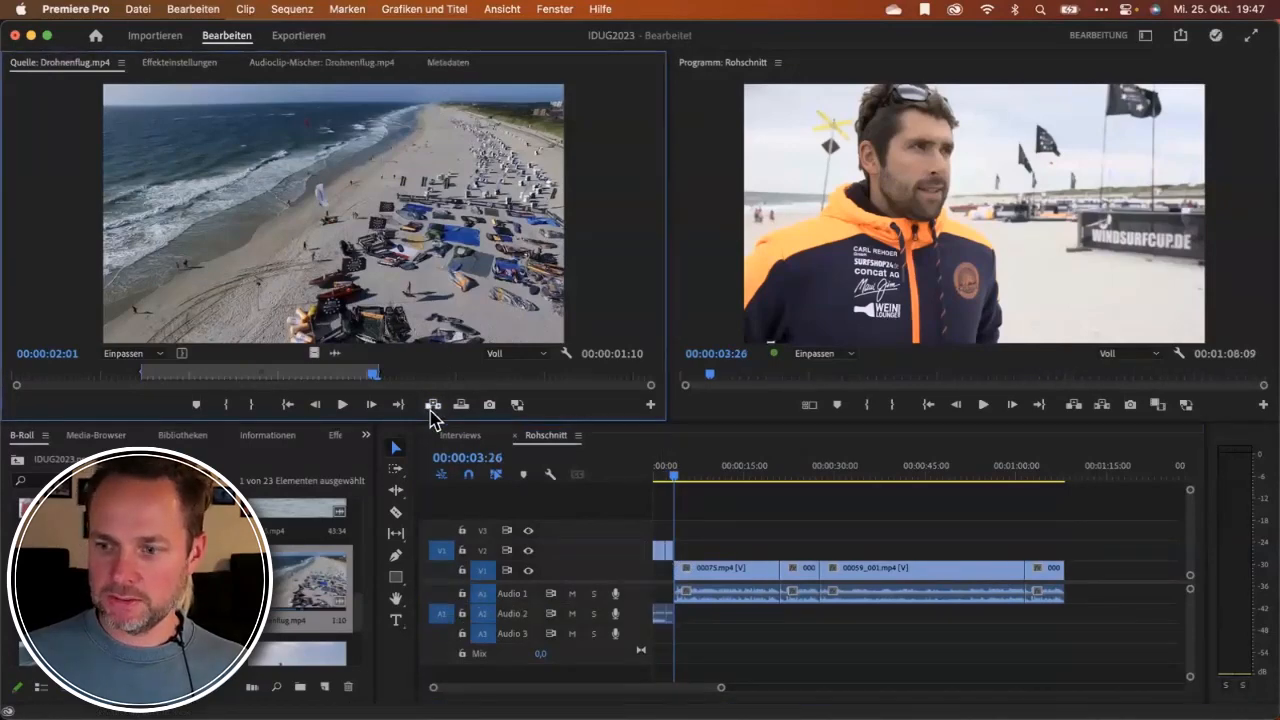
Review the sequence opening, checking the two B-roll clips and the cuts between them and the first interview clip.
drag(666, 468, 640, 480)
key(space)
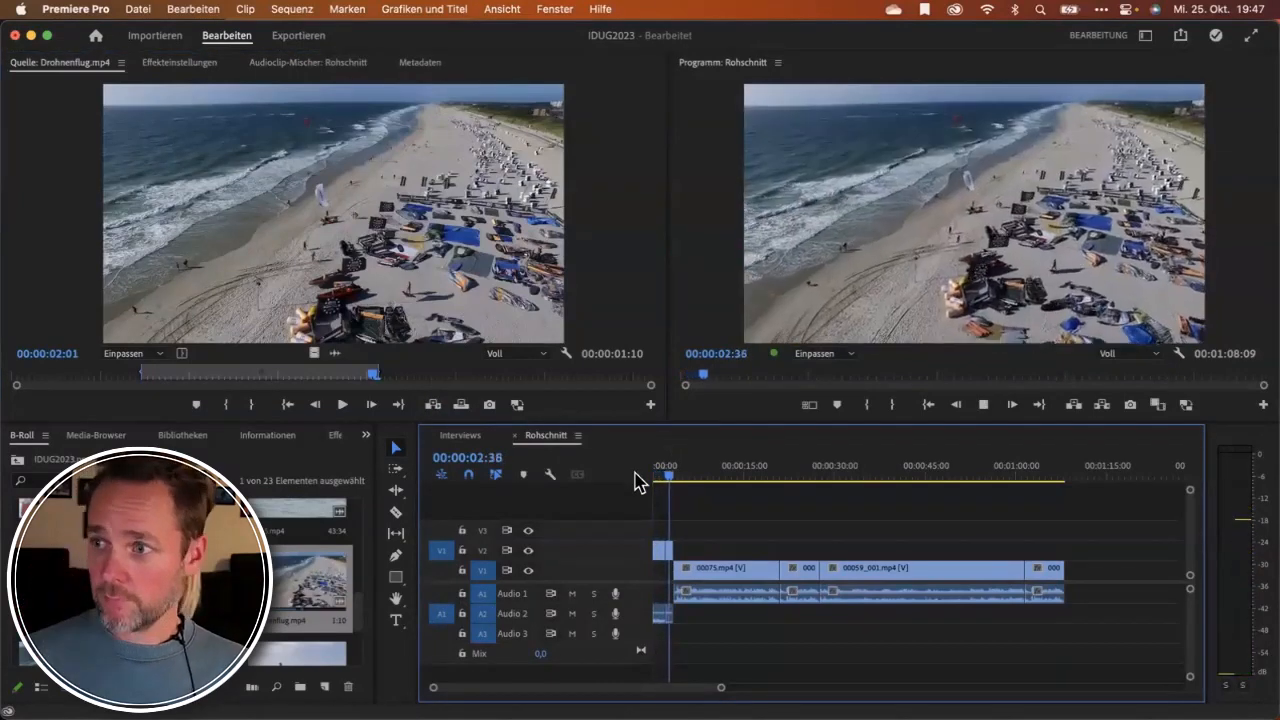
key(space)
key(equal)
key(equal)
key(equal)
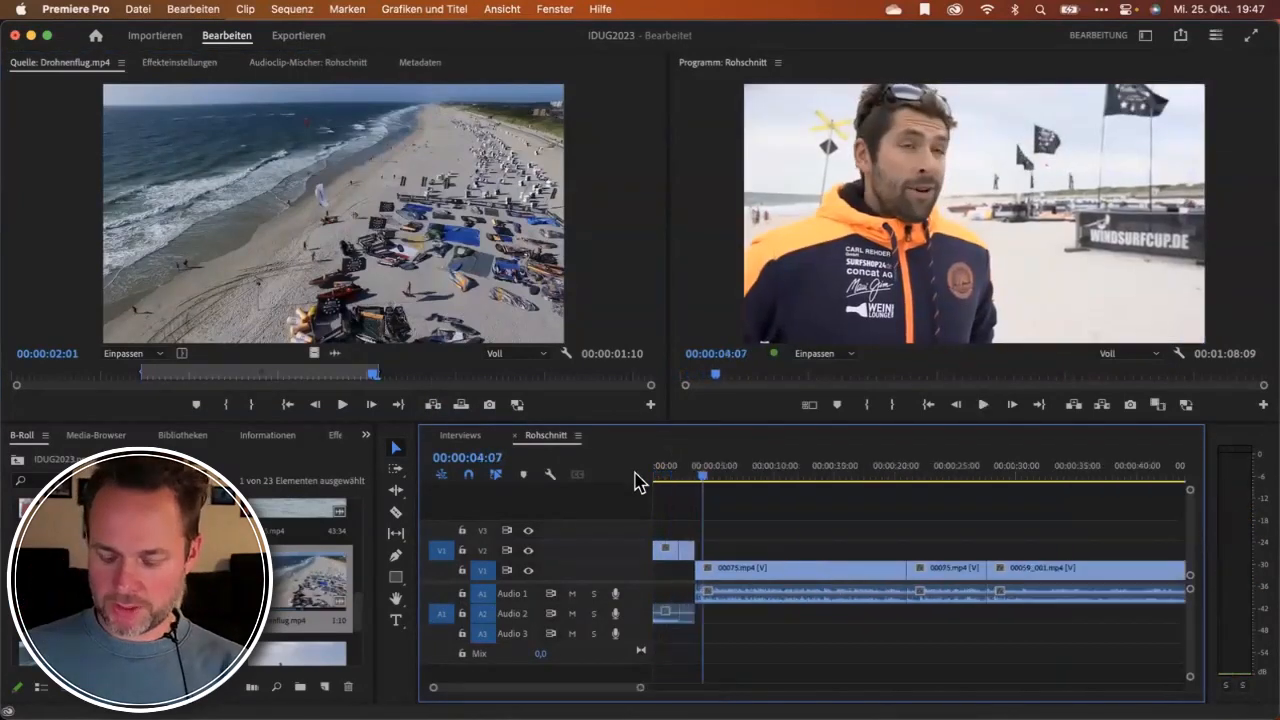
mouse_move(853, 476)
mouse_down()
mouse_move(813, 480)
mouse_move(838, 477)
mouse_up()
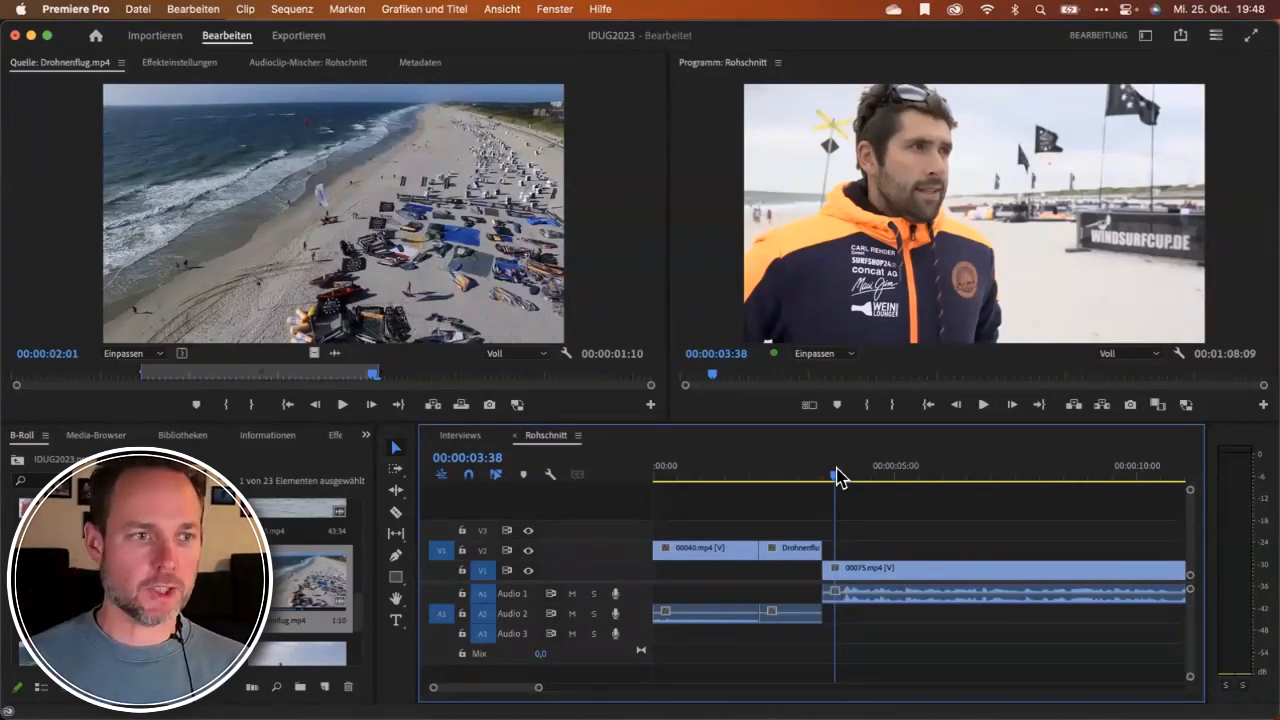
click(750, 472)
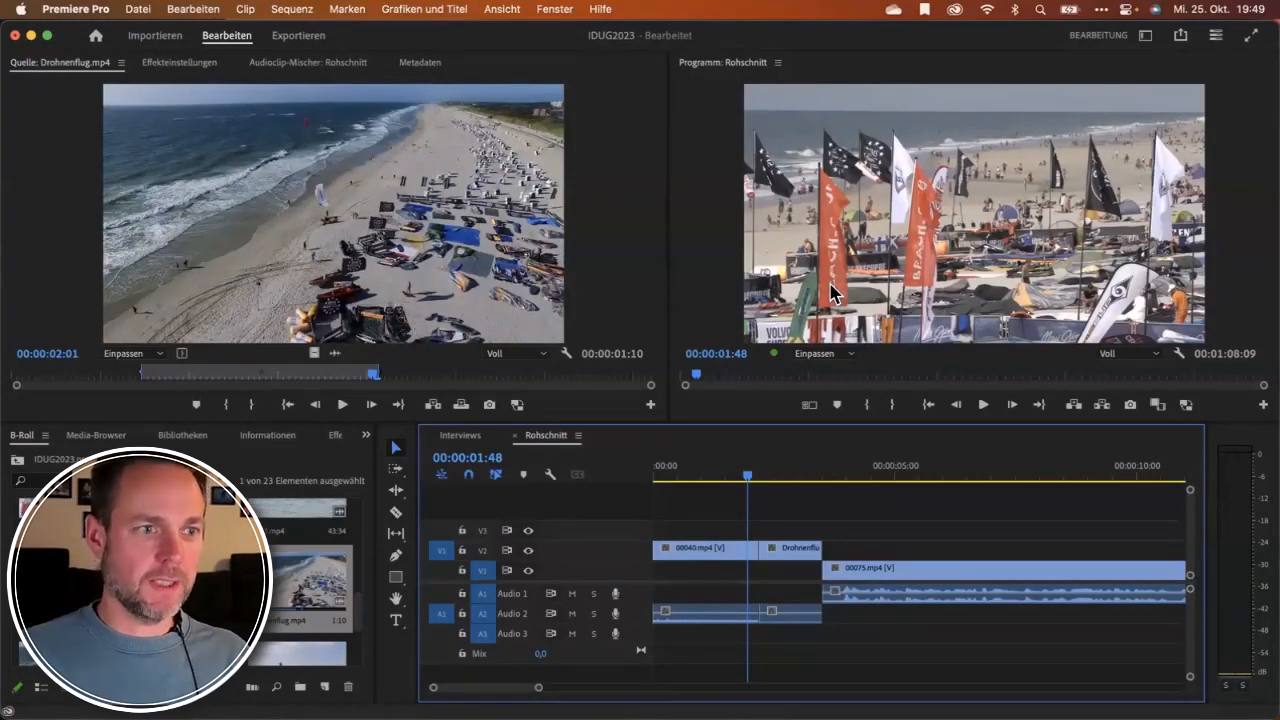
click(766, 480)
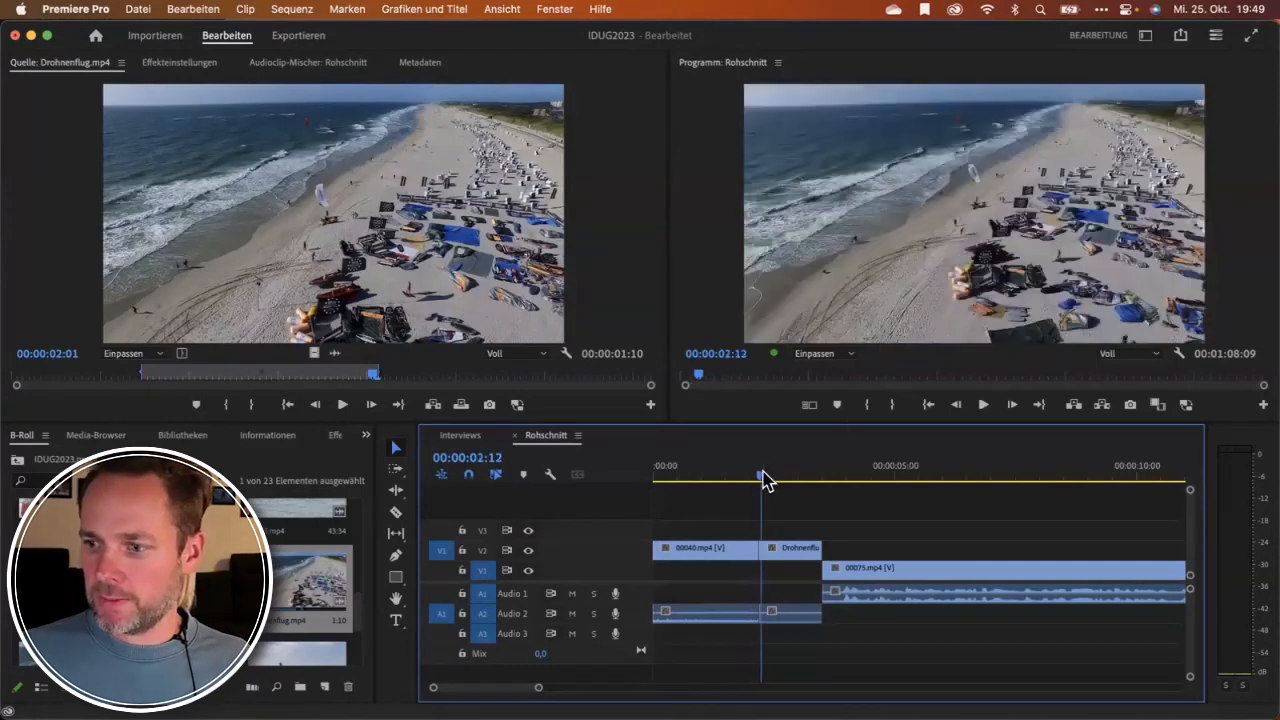
key(space)
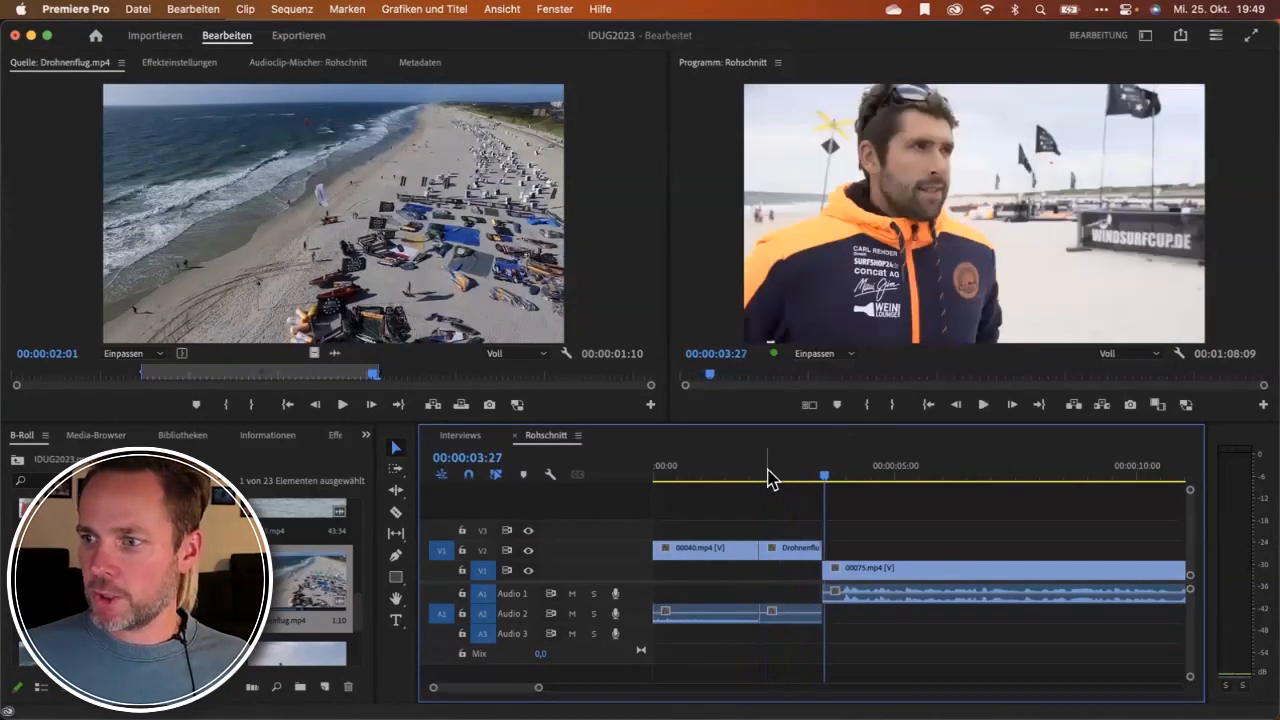
click(787, 477)
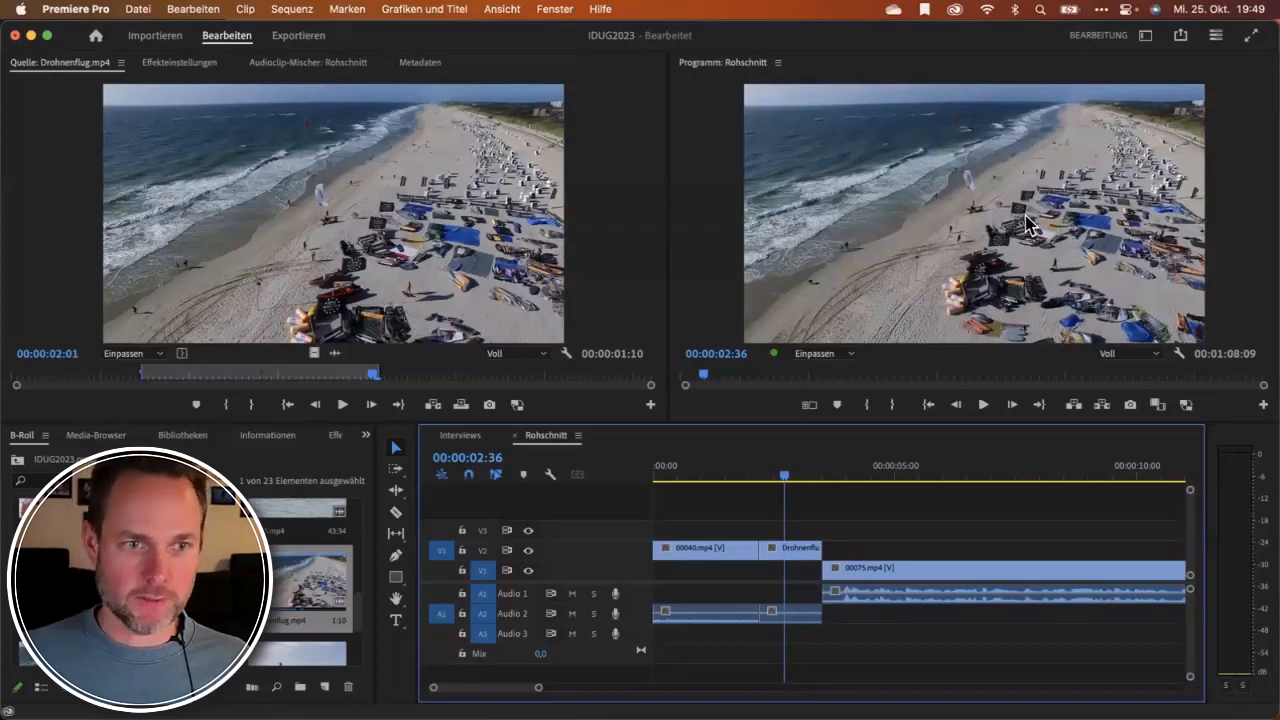
click(690, 474)
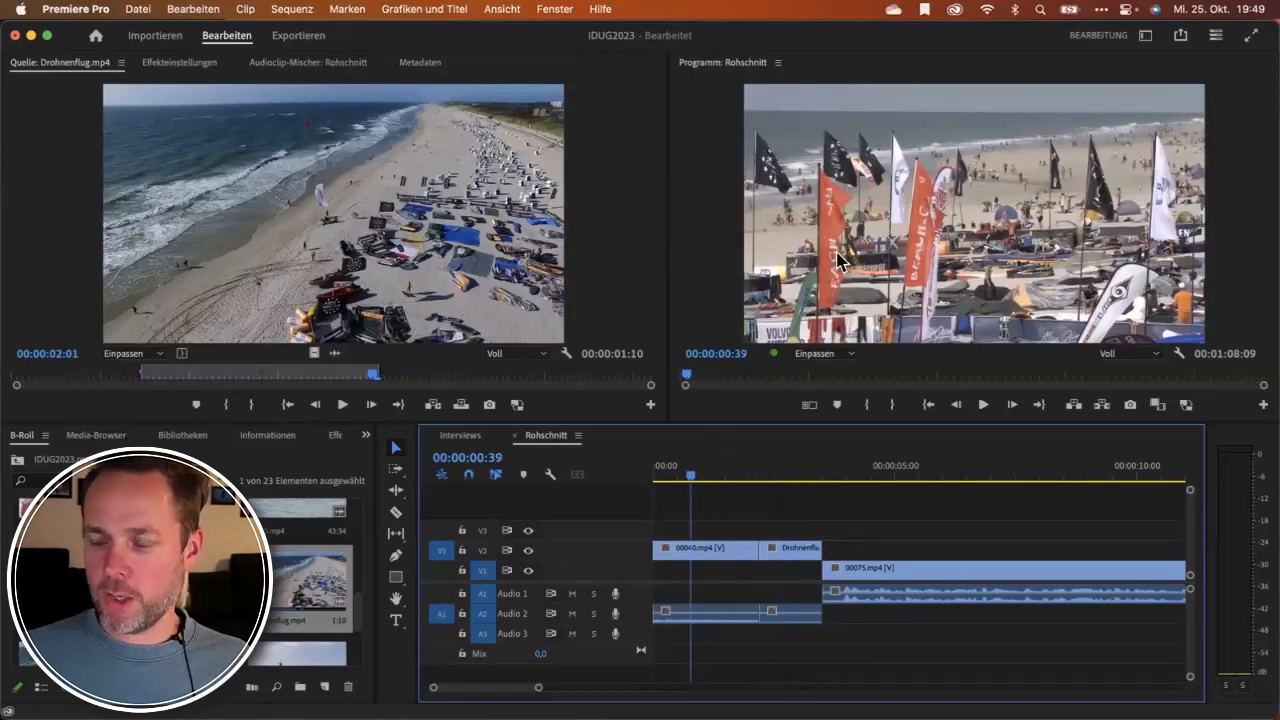
click(790, 476)
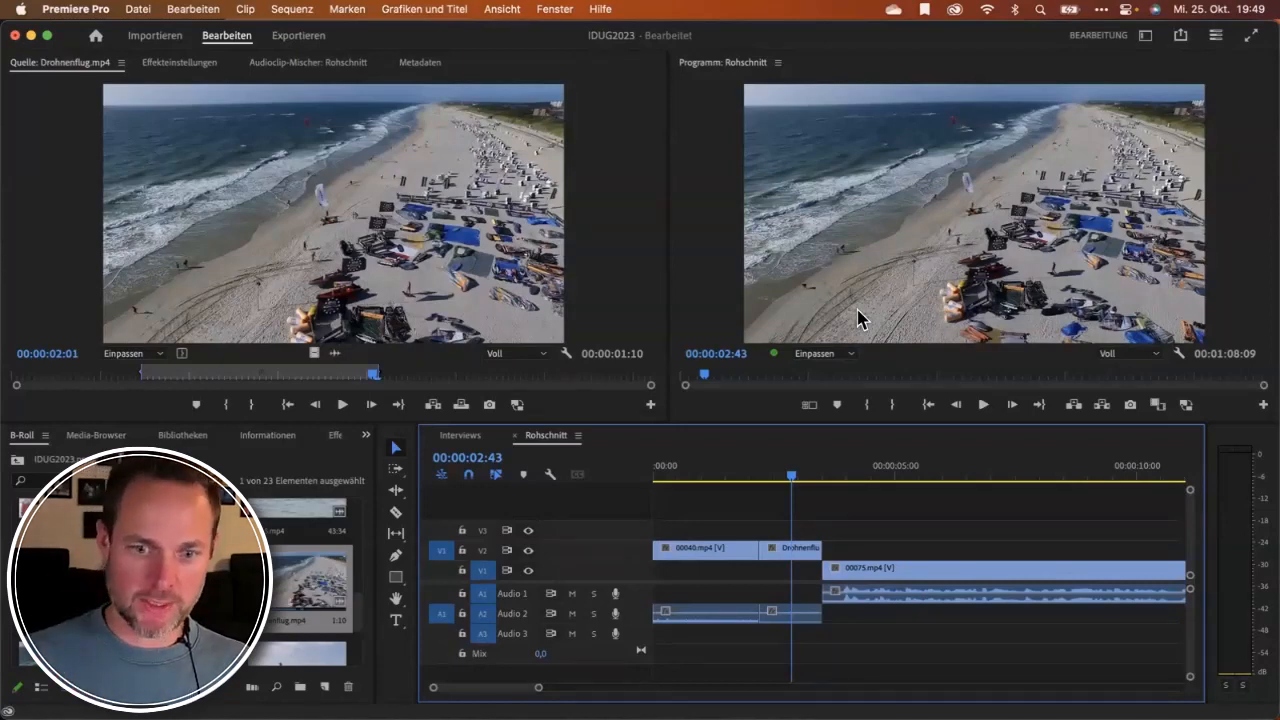
Load 00055.mp4 from the B-Roll bin and preview it in the source monitor.
scroll(298, 575, up, 5)
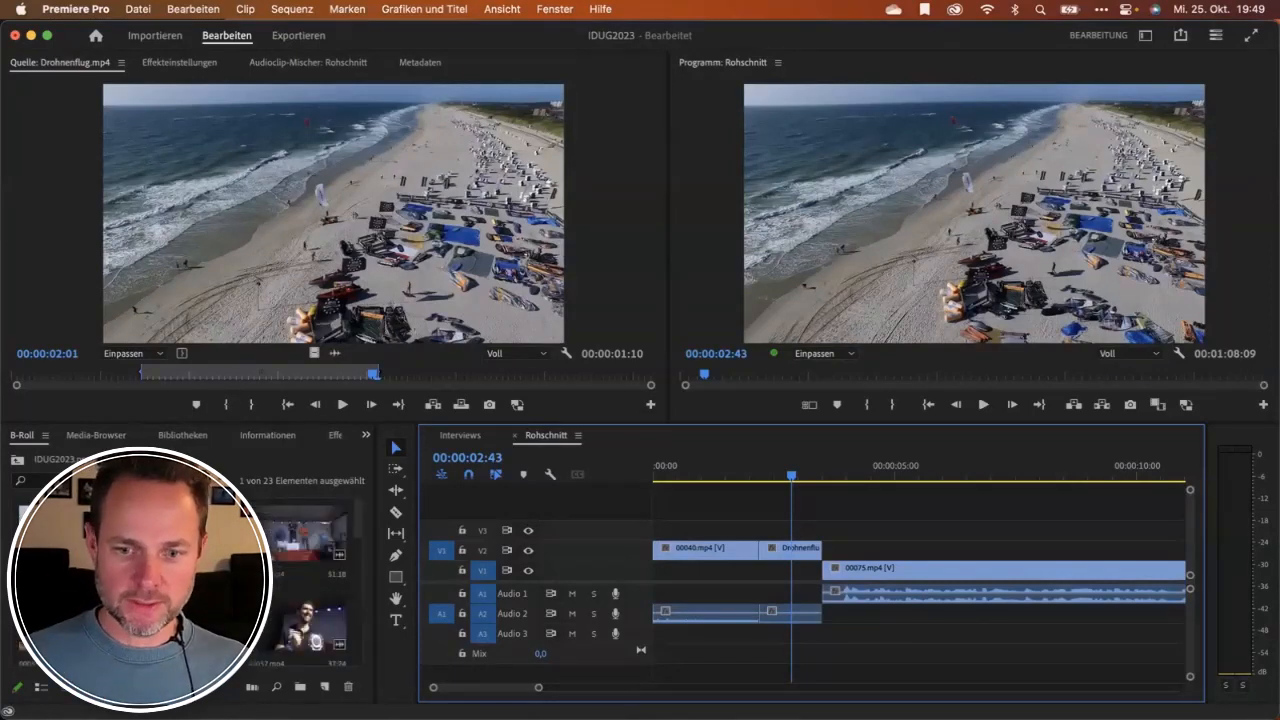
double_click(70, 625)
key(space)
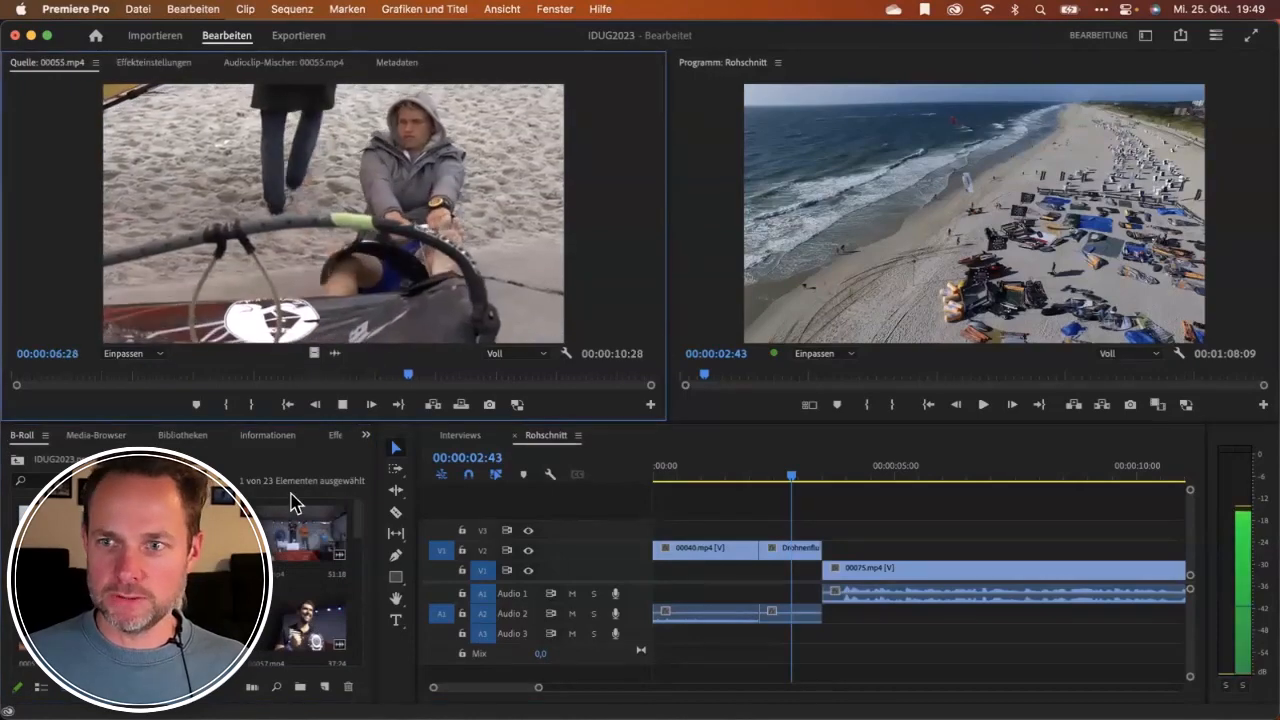
key(space)
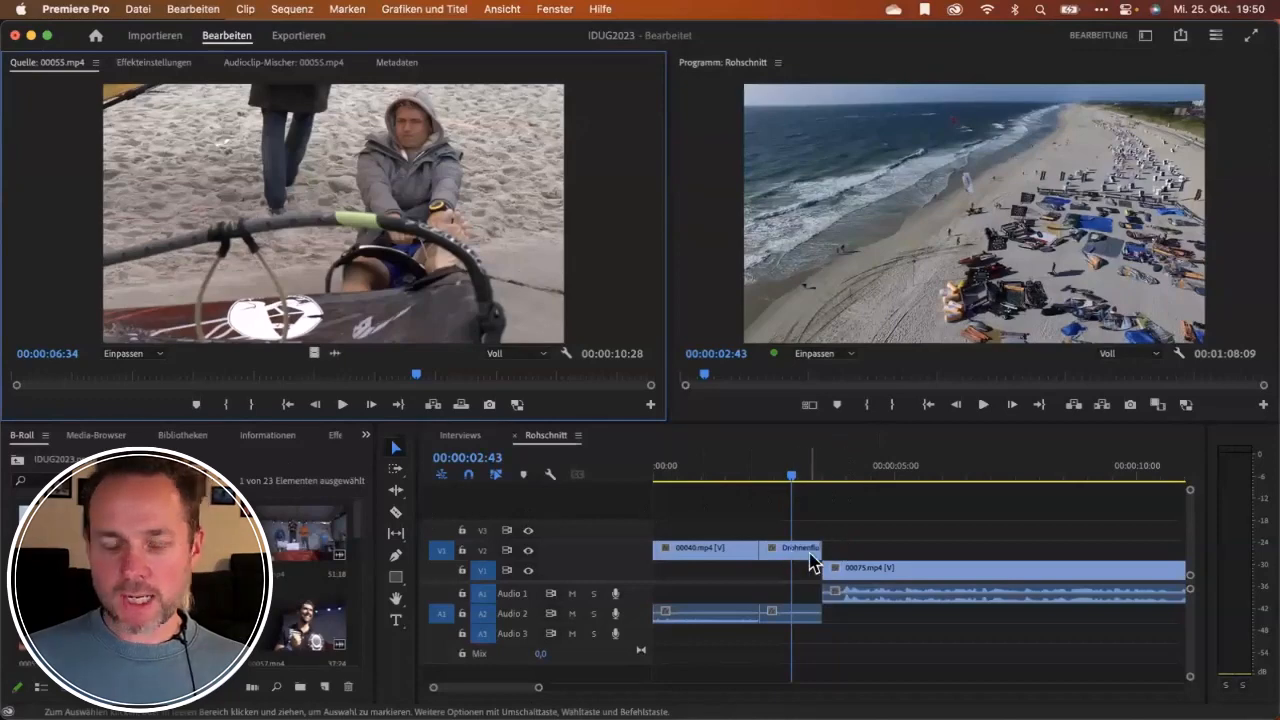
Play the cut from the drone shot to the interview and extend the end of Drohnenflug.mp4 to 00:00:04:20, overlapping 00075.mp4.
click(983, 410)
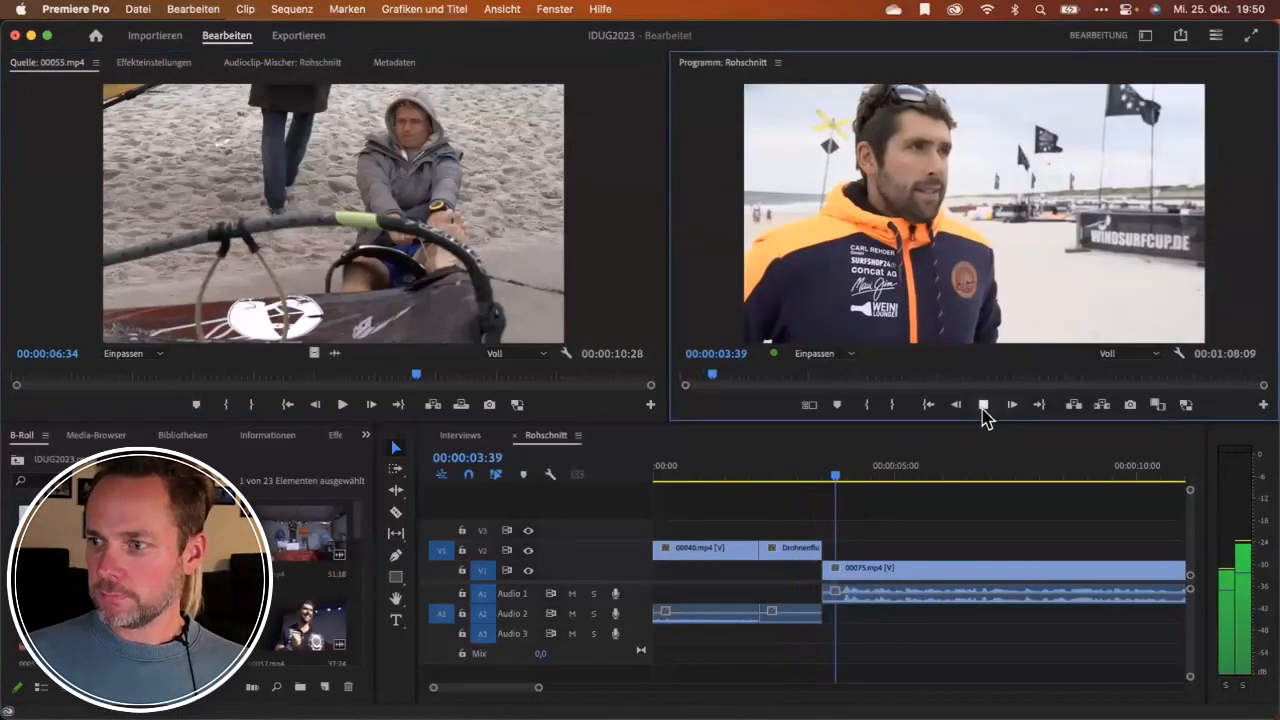
click(983, 410)
click(711, 476)
click(984, 405)
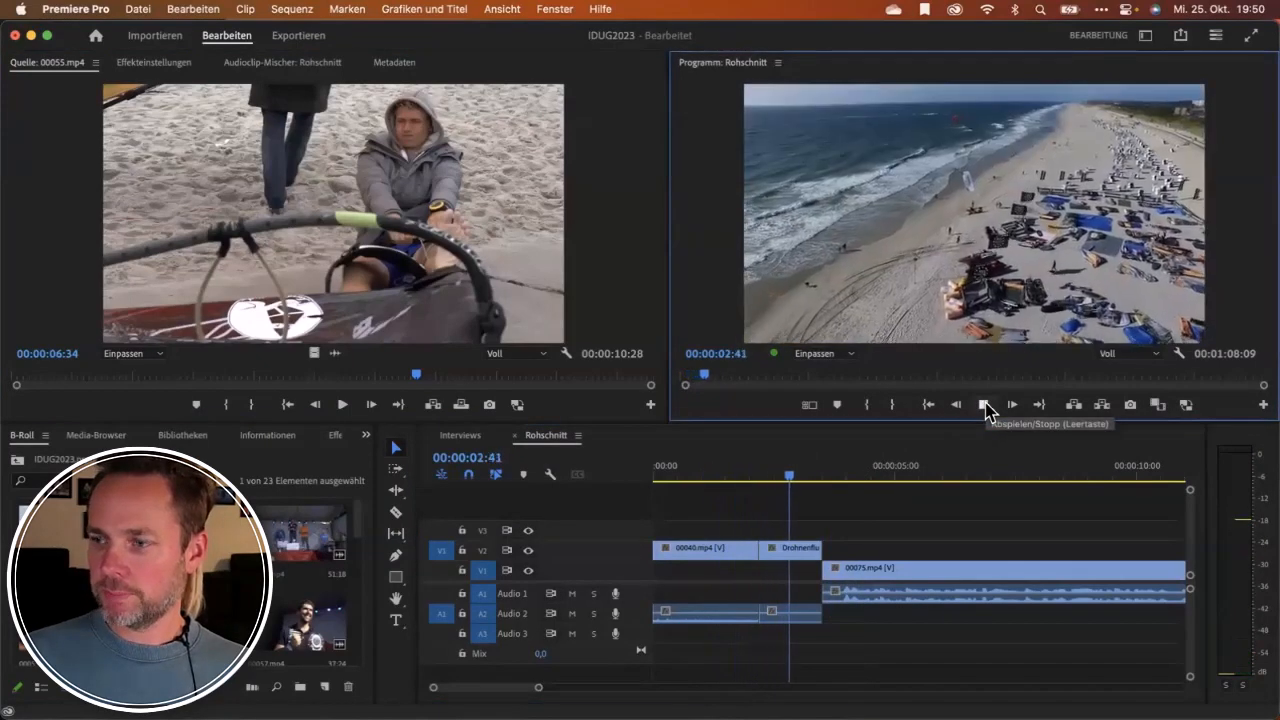
click(985, 407)
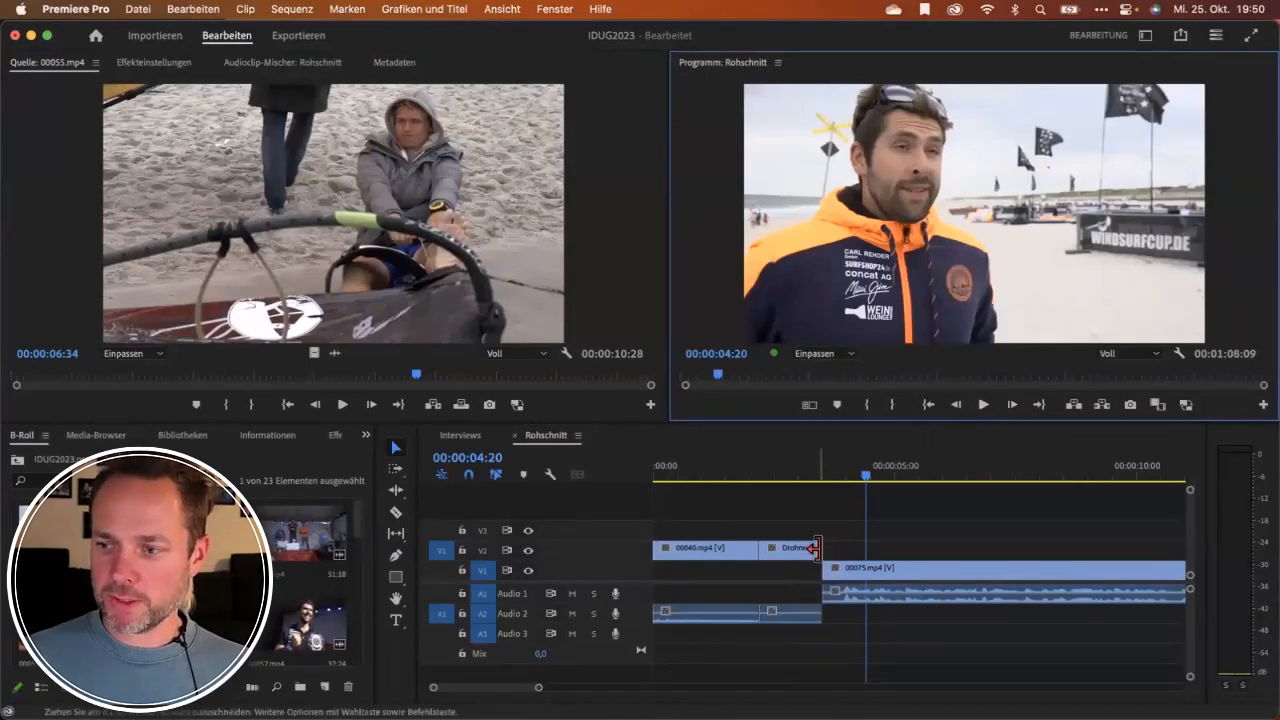
click(820, 548)
drag(820, 548, 857, 547)
Replay the drone-to-interview transition and extend the end of Drohnenflug.mp4 slightly further over the interview clip.
drag(857, 471, 786, 476)
click(983, 405)
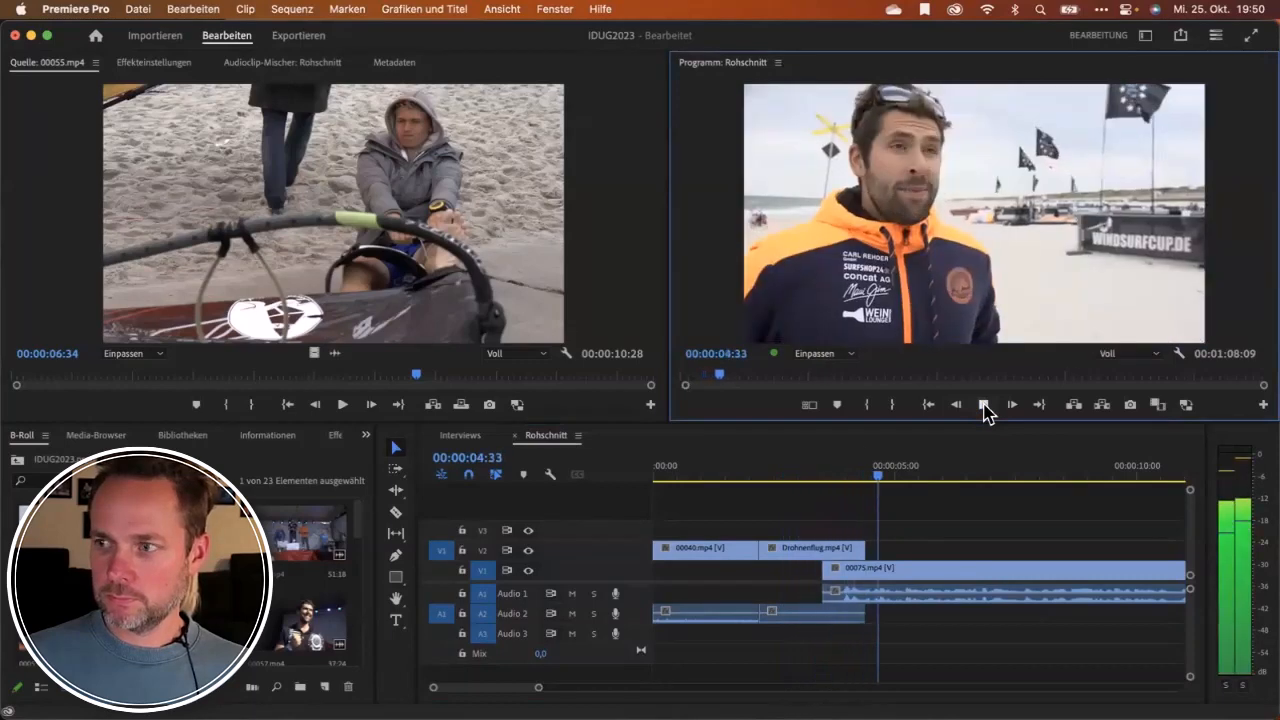
click(984, 406)
drag(864, 549, 871, 553)
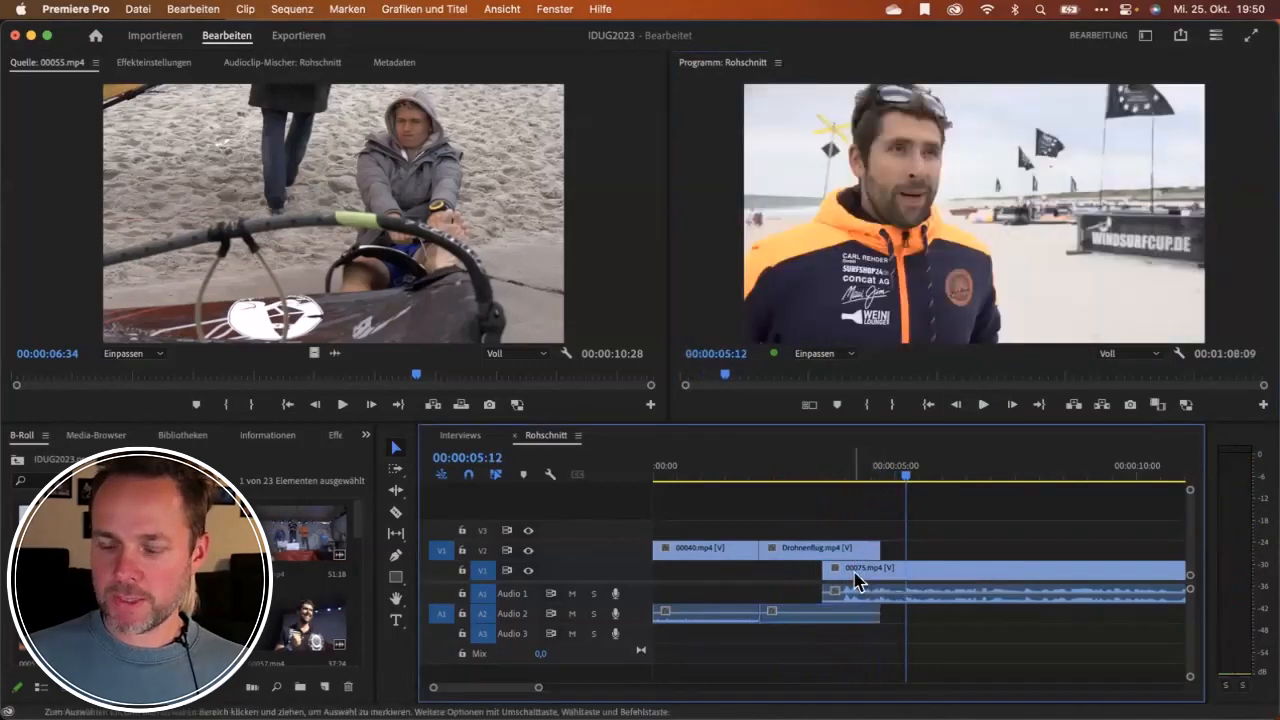
Play the overlap where the drone shot Drohnenflug.mp4 leads into the interview clip 00075.mp4.
click(863, 476)
drag(852, 475, 840, 476)
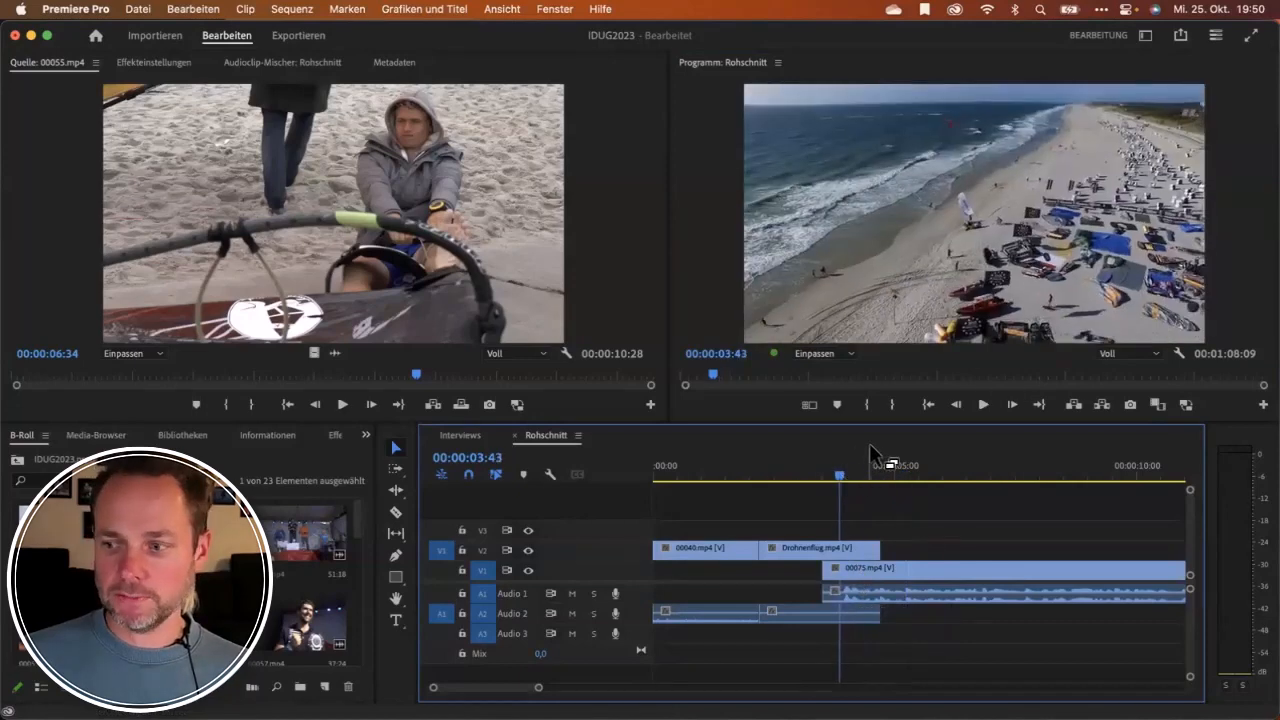
click(982, 405)
click(981, 410)
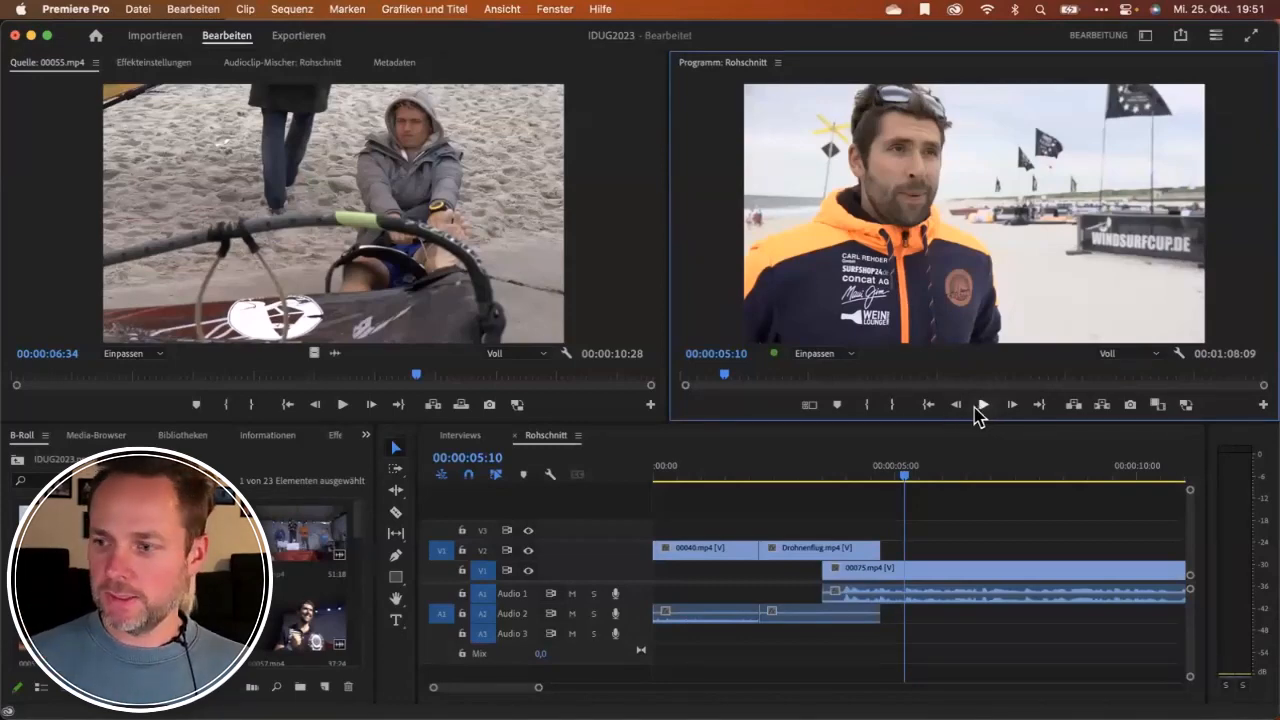
Widen the program monitor against the source monitor and continue playing the interview clip 00075.mp4.
drag(667, 376, 632, 378)
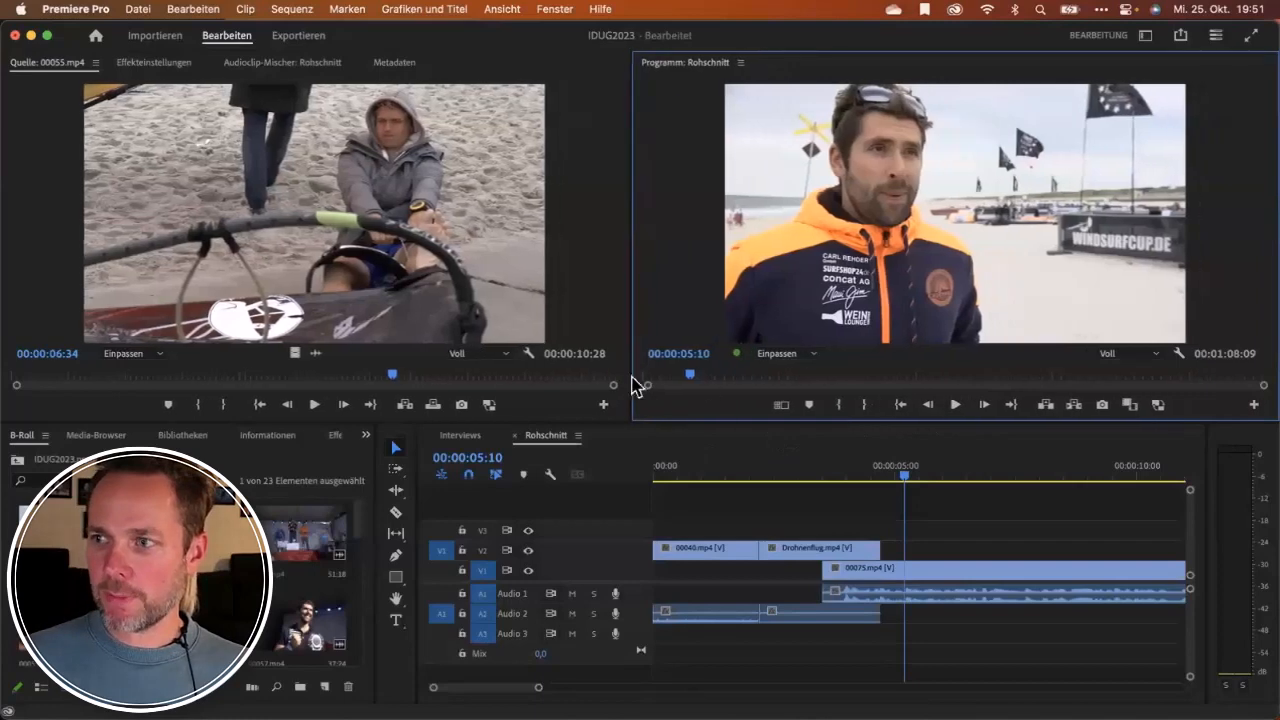
click(953, 406)
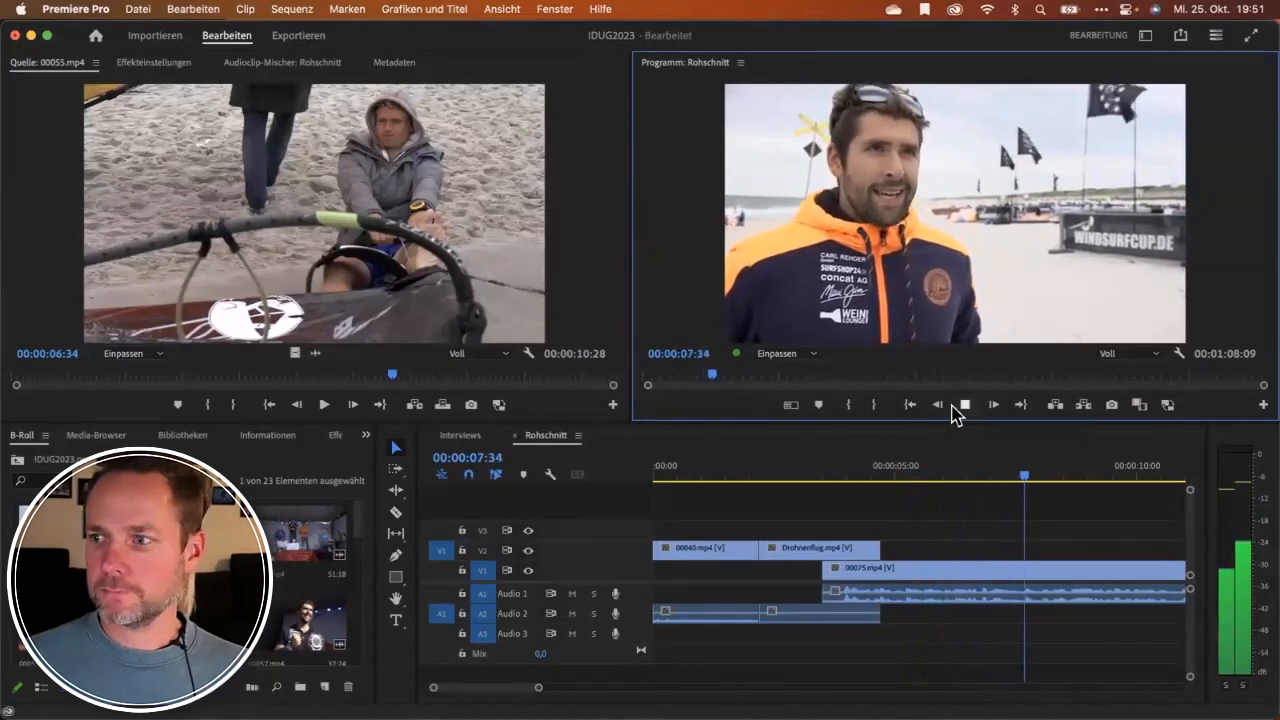
click(958, 408)
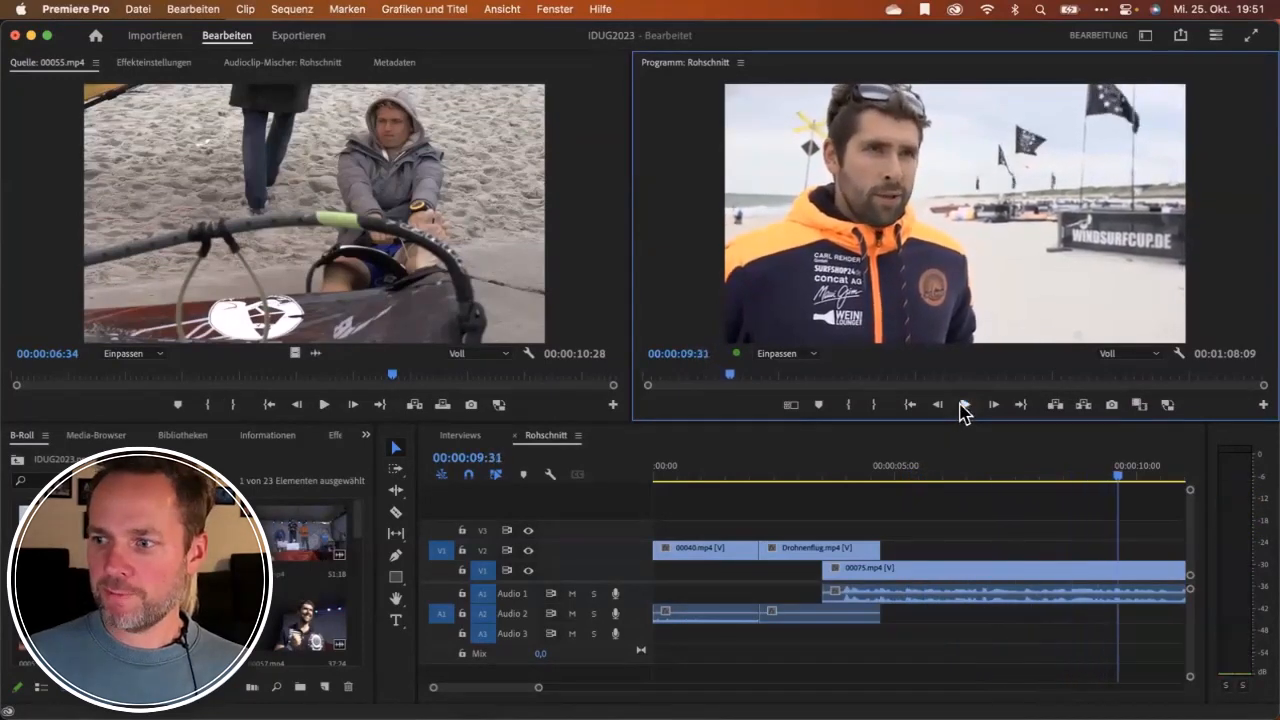
Replay the sequence from about 00:00:03:32 and park the playhead at 00:00:08:42 in the interview.
click(820, 476)
drag(816, 470, 830, 468)
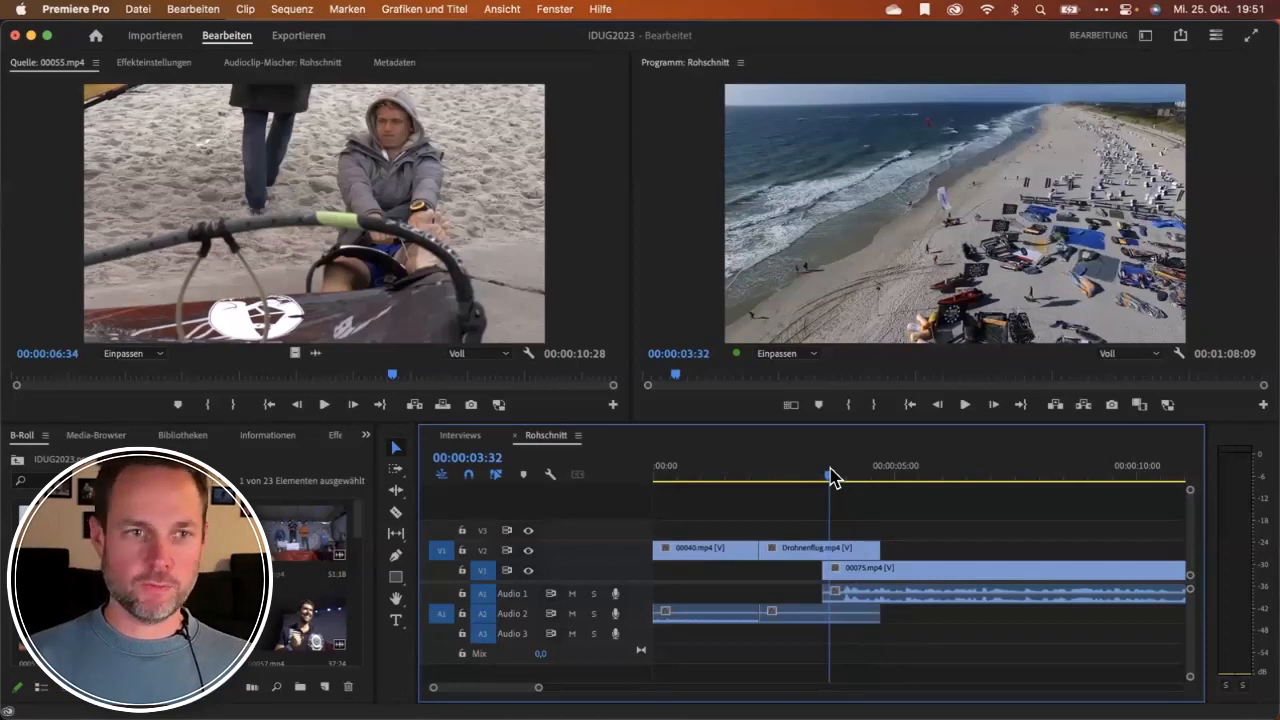
key(space)
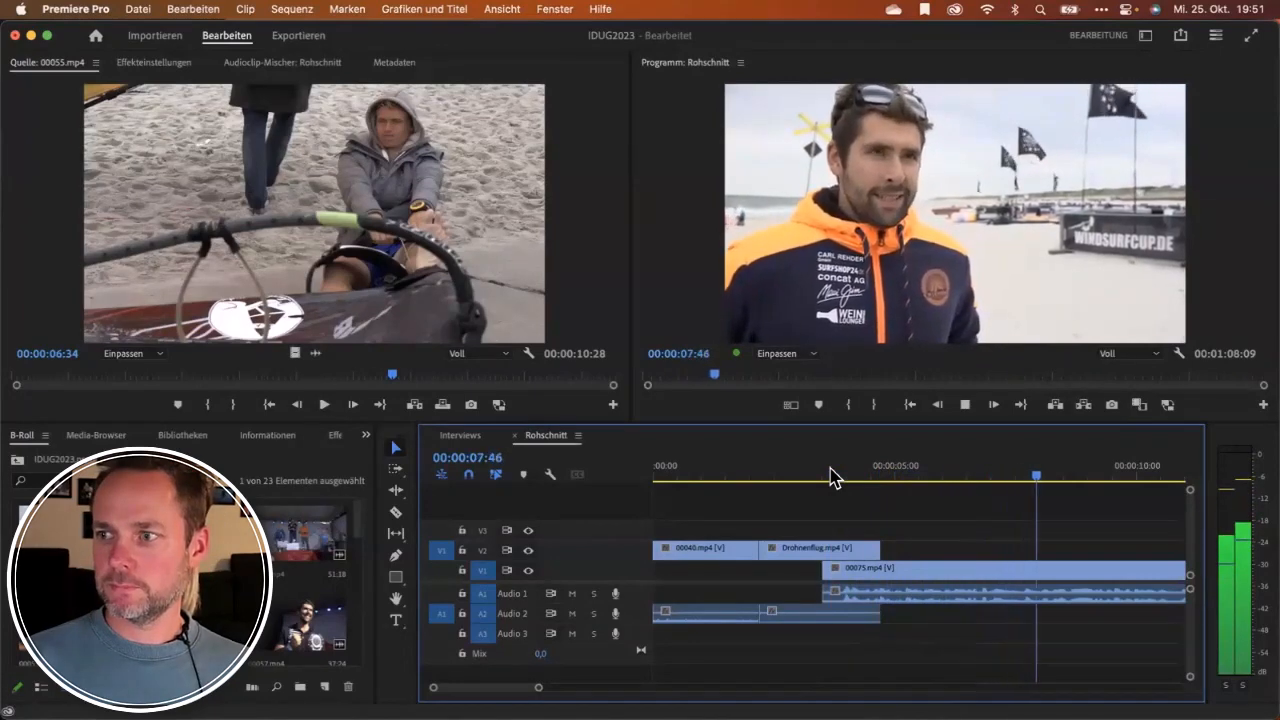
key(space)
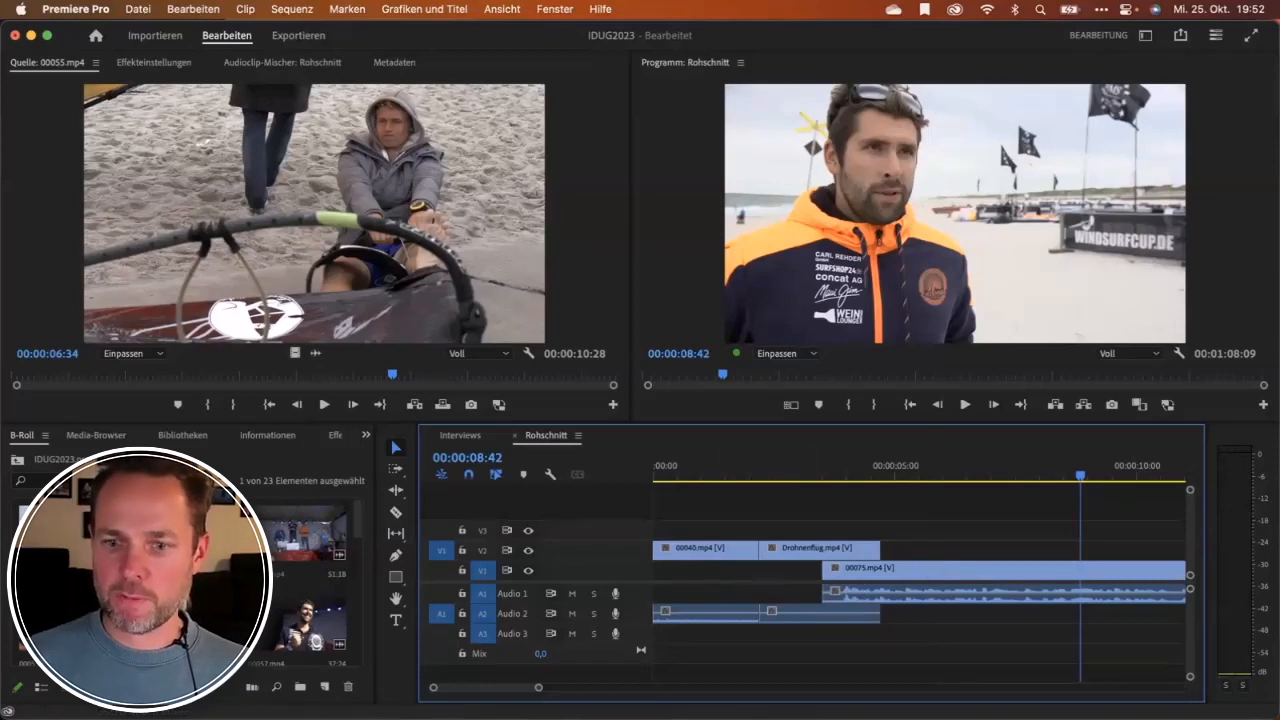
Browse the B-roll footage for windsurfing shots and scrub through 00119.mp4 in the source monitor.
scroll(300, 580, down, 2)
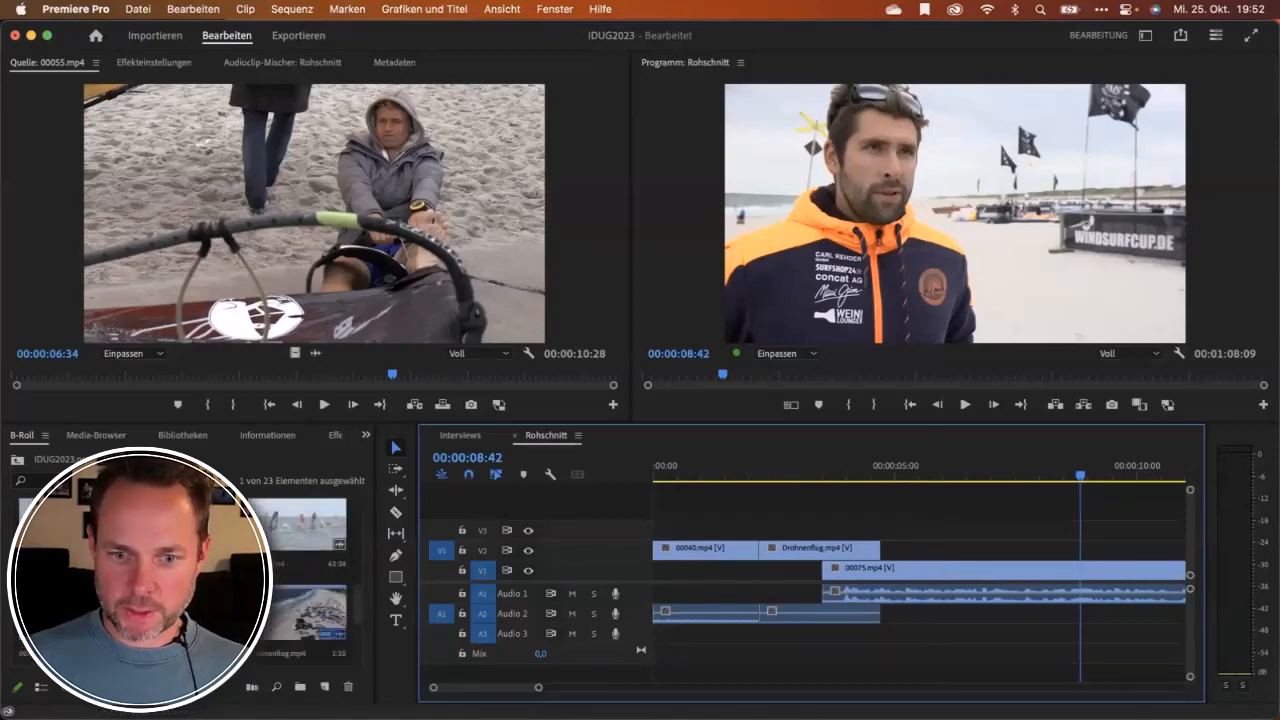
drag(363, 537, 362, 580)
double_click(305, 630)
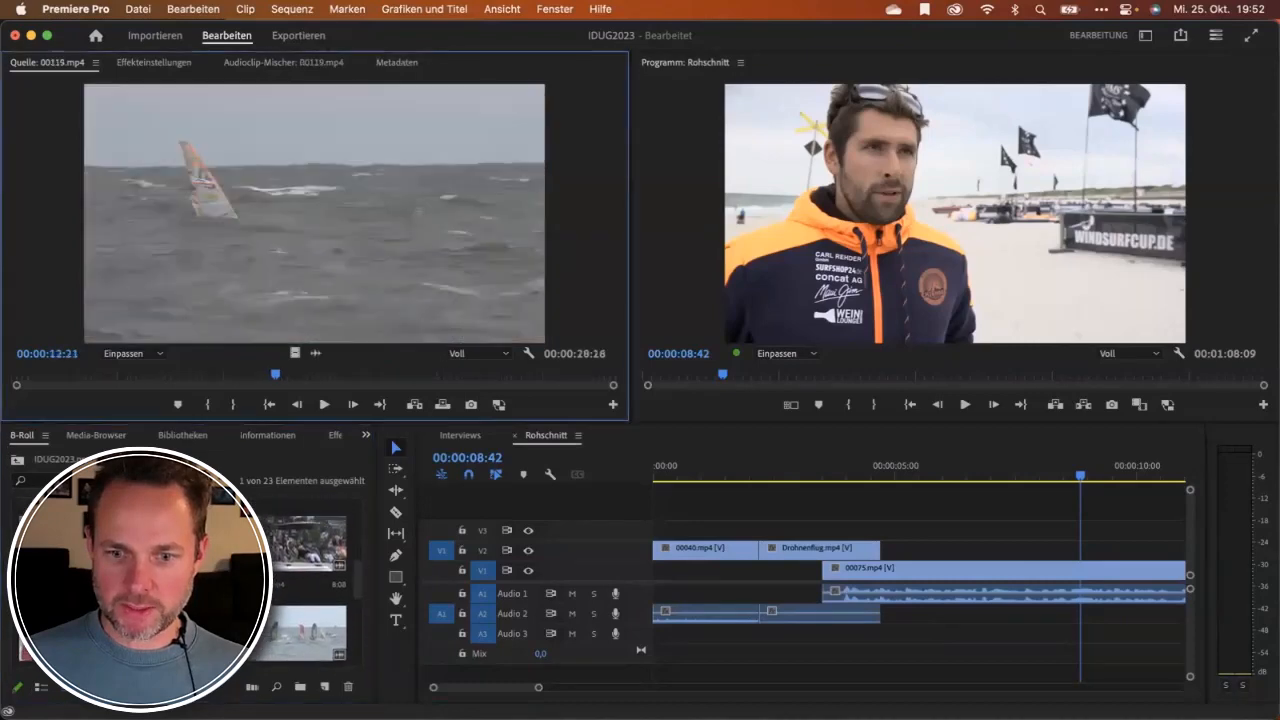
drag(278, 373, 127, 378)
Open 00315.mp4 in the source monitor and mark its range from 00:00:03:04 to 00:00:06:39.
double_click(297, 650)
click(207, 405)
key(space)
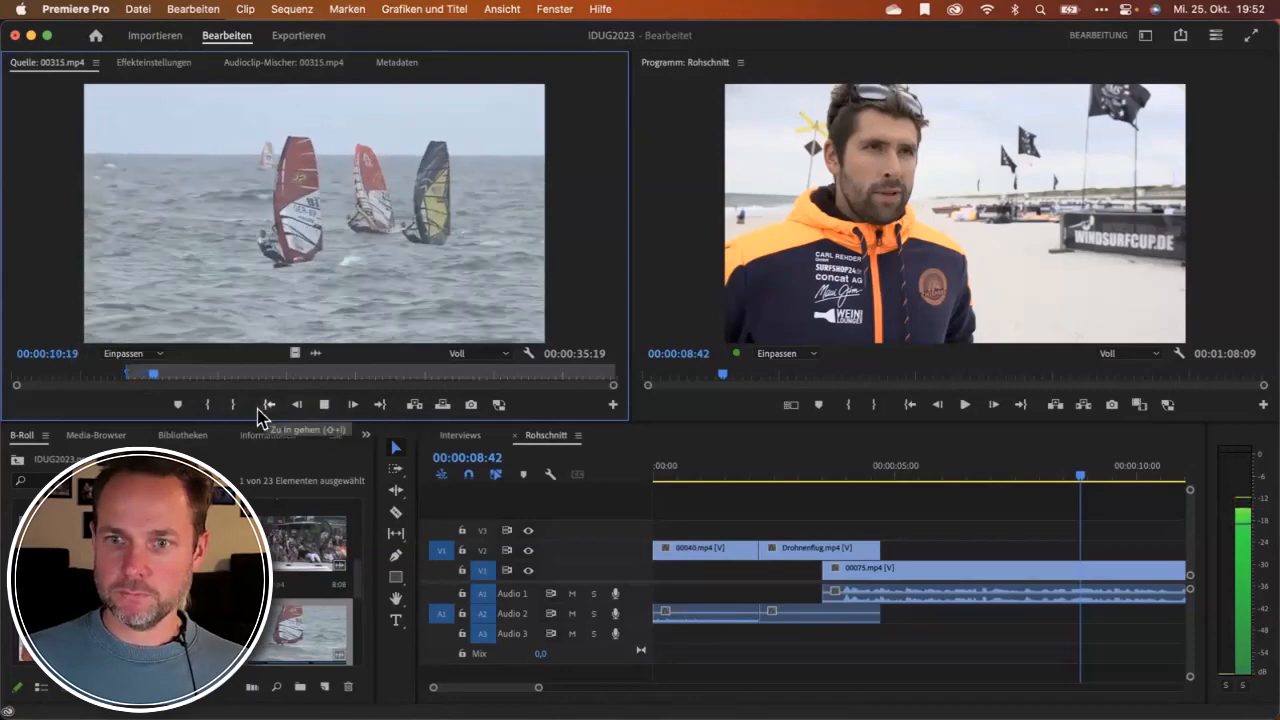
key(space)
drag(172, 376, 62, 378)
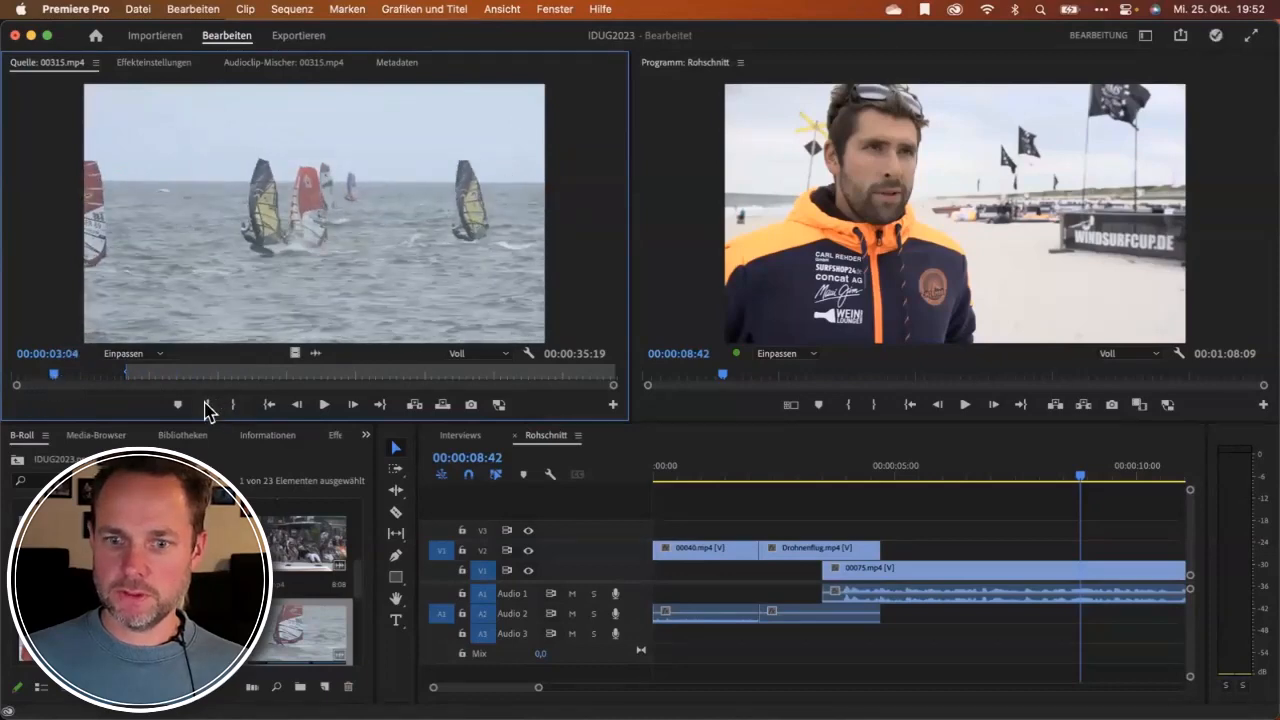
key(space)
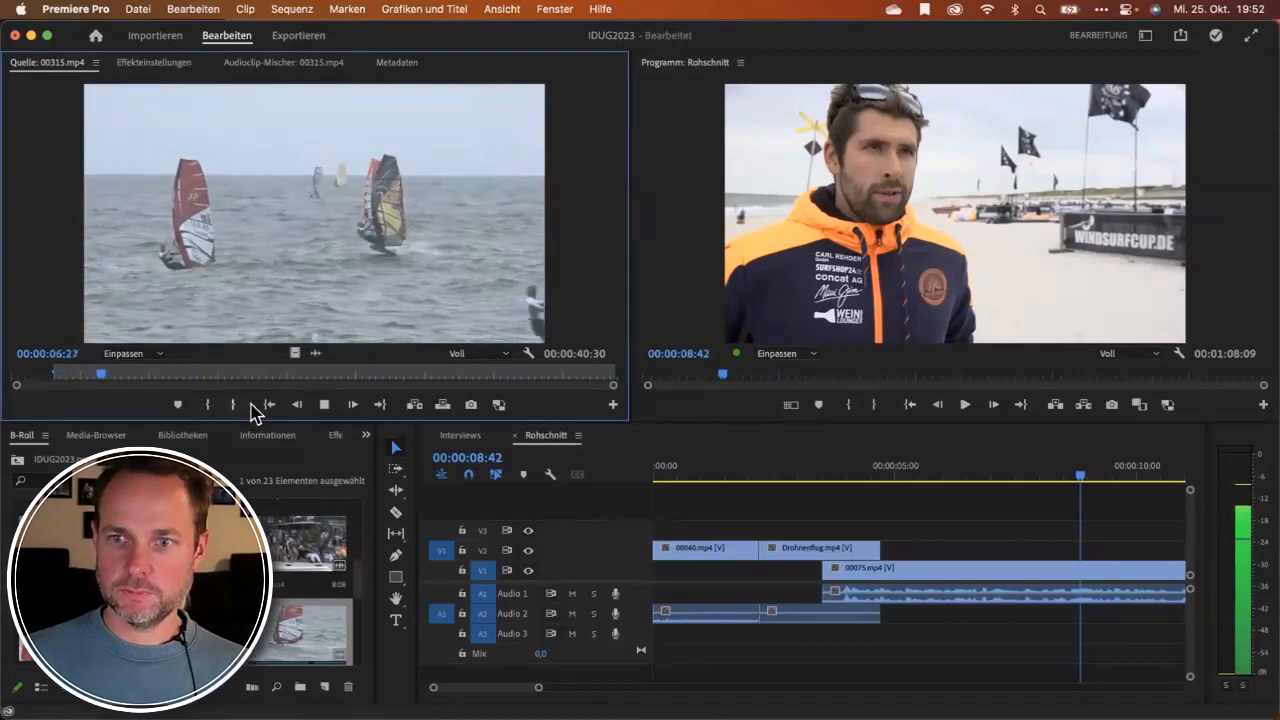
click(233, 405)
click(233, 405)
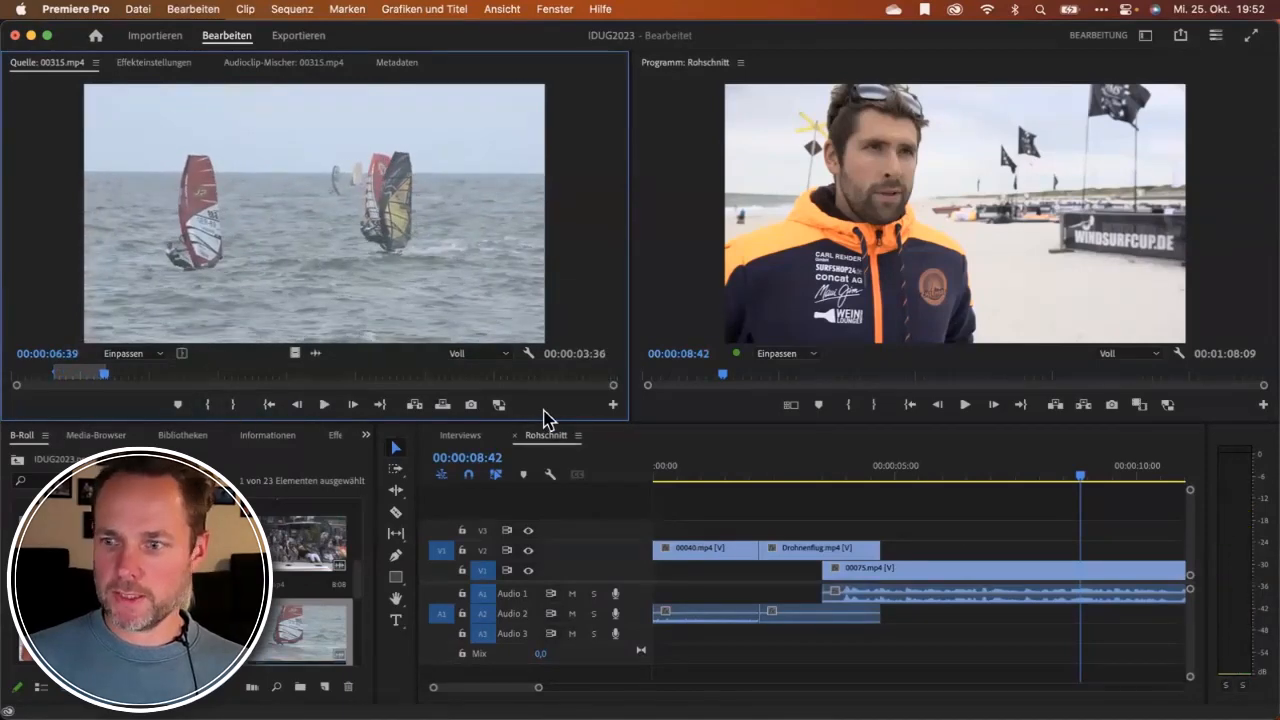
Overwrite the marked range of 00315.mp4 onto the V2 track at the playhead, above the interview.
click(445, 408)
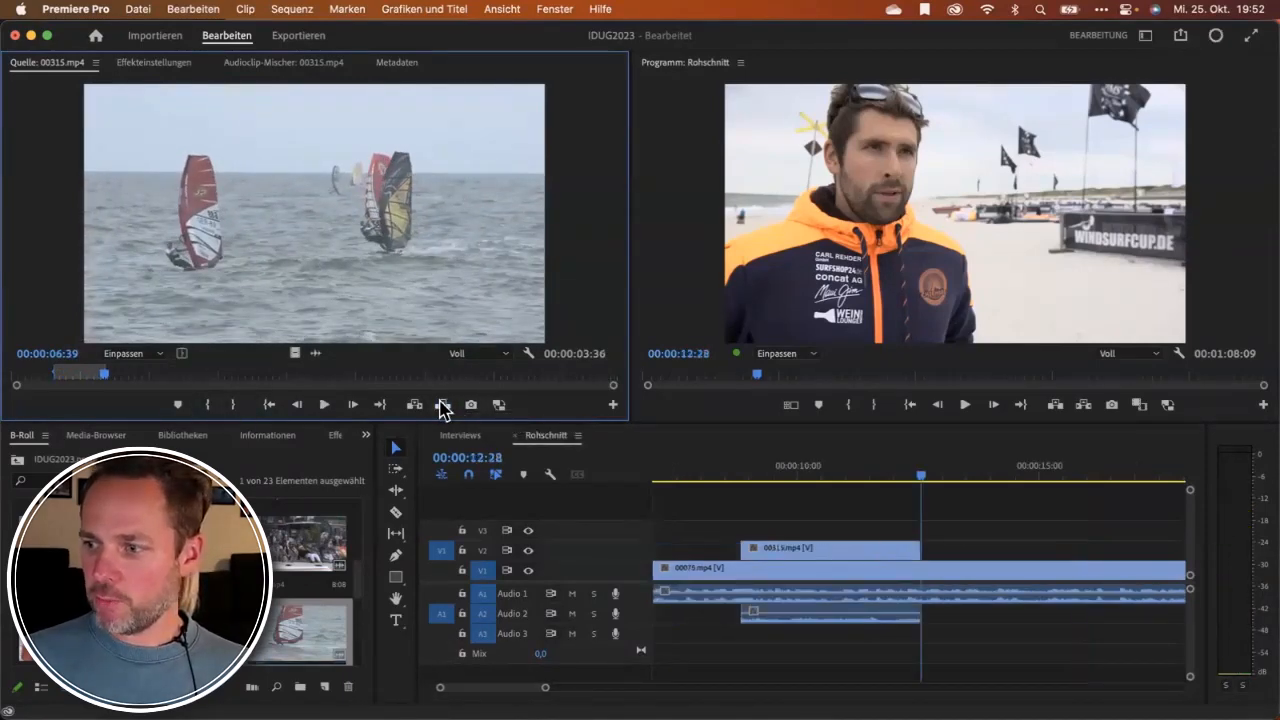
click(548, 440)
key(minus)
key(minus)
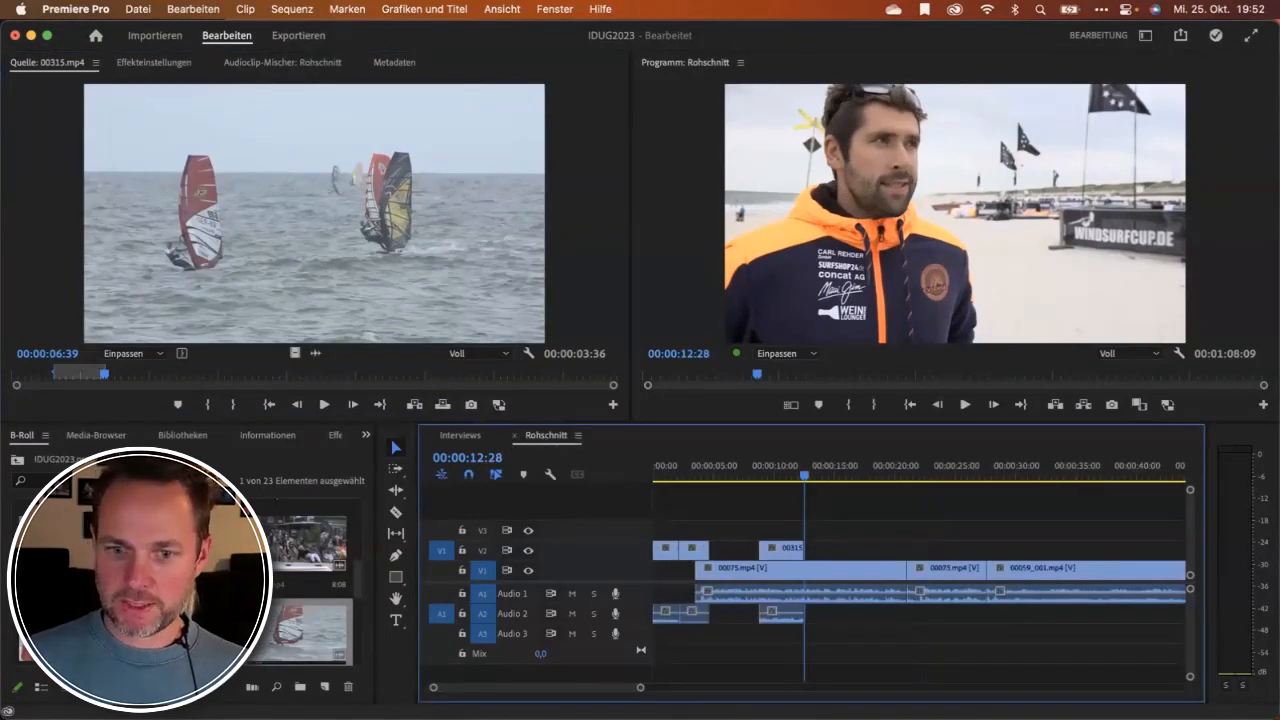
Open 00119.mp4 in the source monitor and play it from 00:00:07:02.
double_click(130, 630)
drag(247, 374, 161, 375)
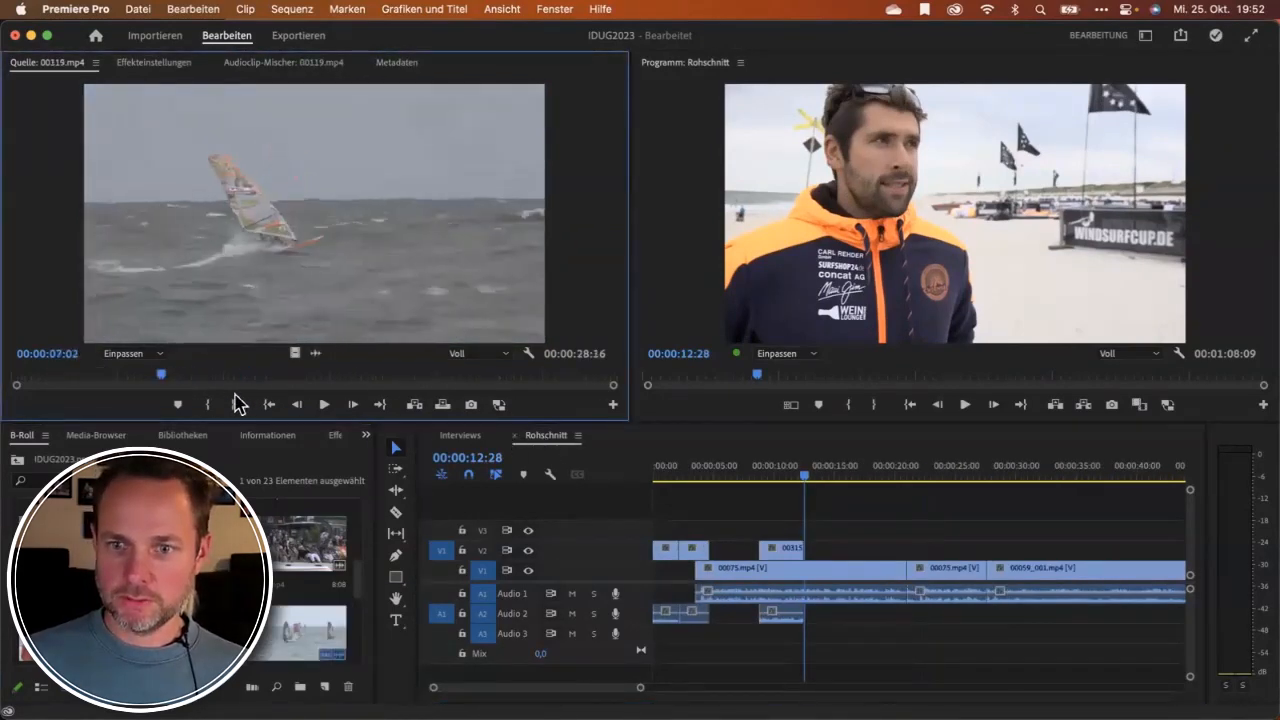
click(324, 404)
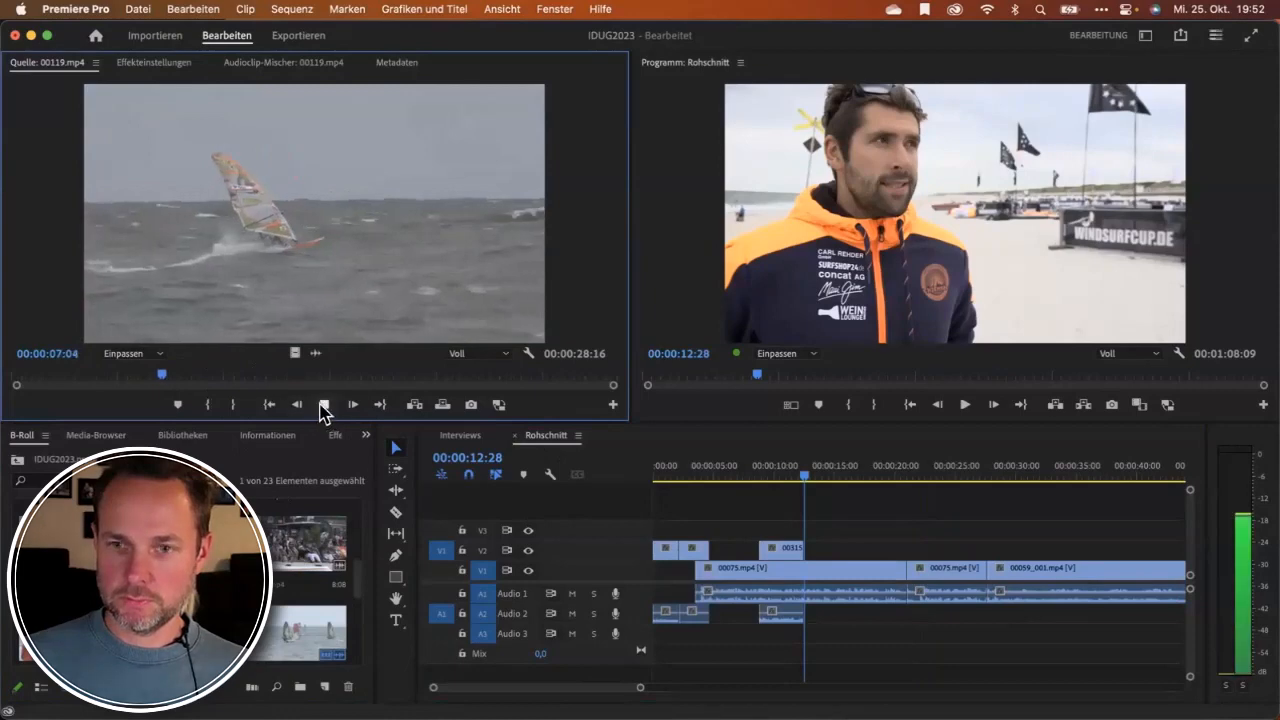
Try successive in points in 00119.mp4 while it plays.
click(209, 406)
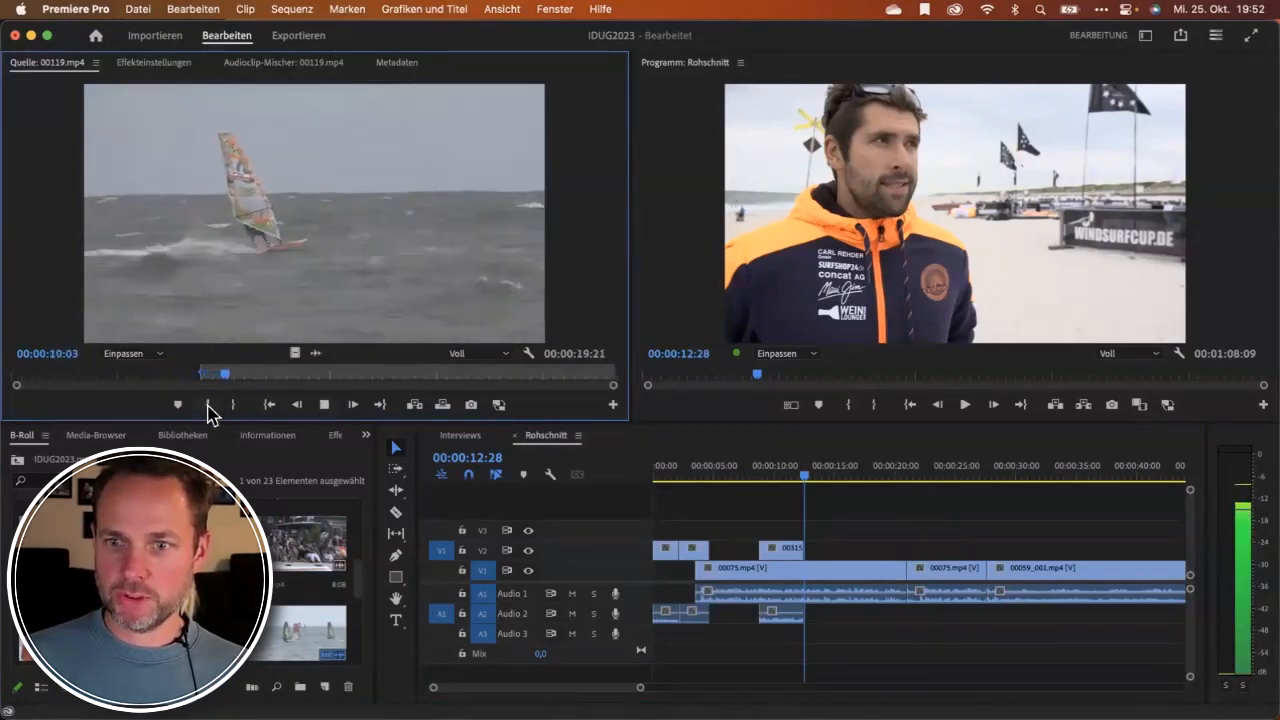
click(209, 406)
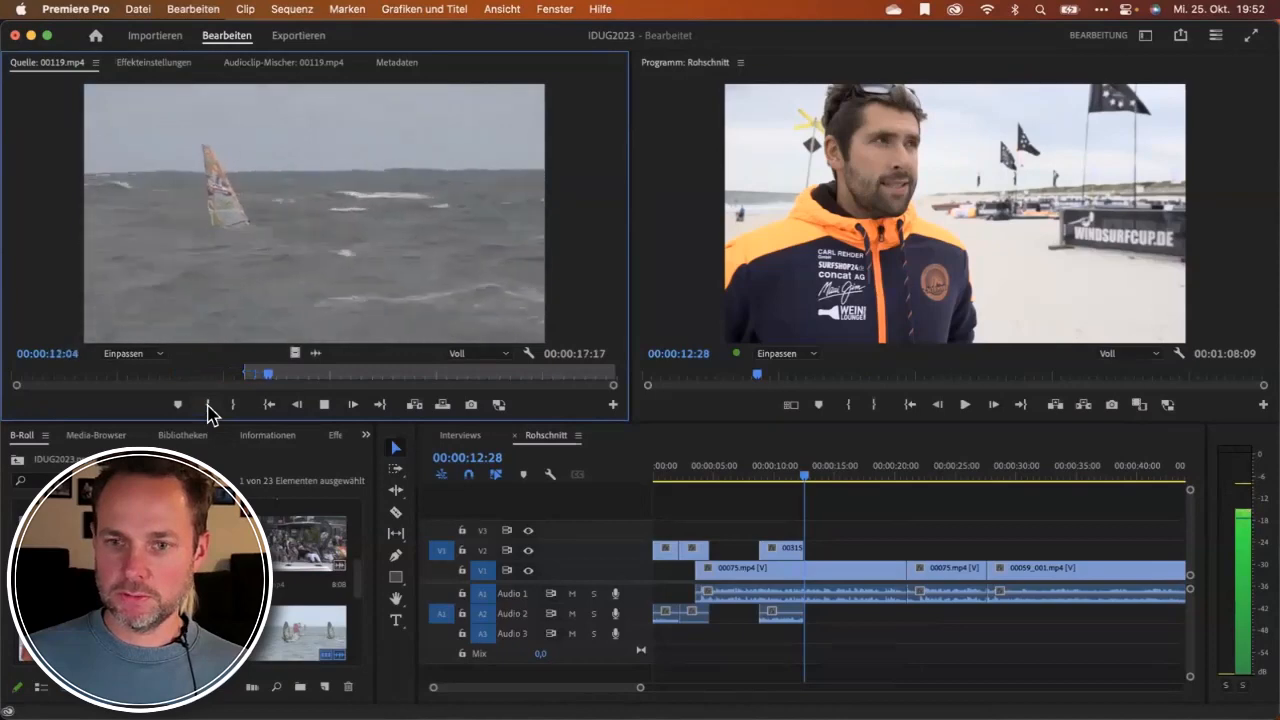
click(209, 406)
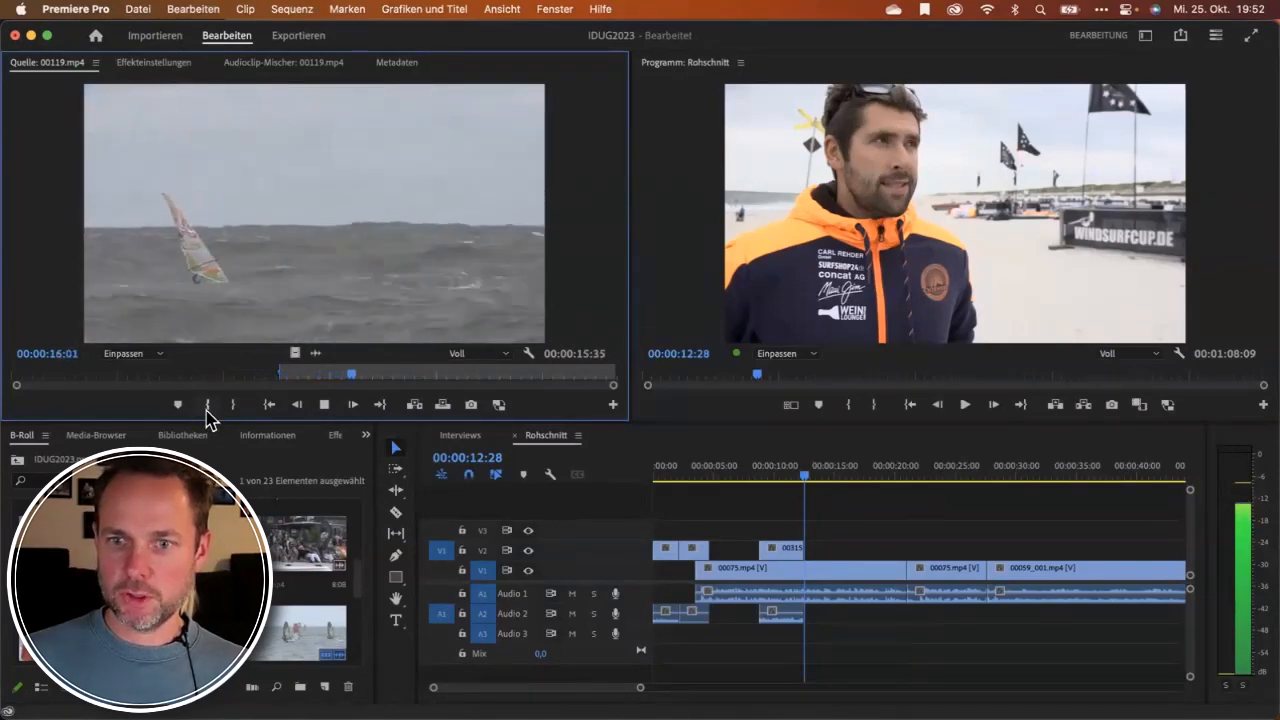
click(209, 406)
click(209, 406)
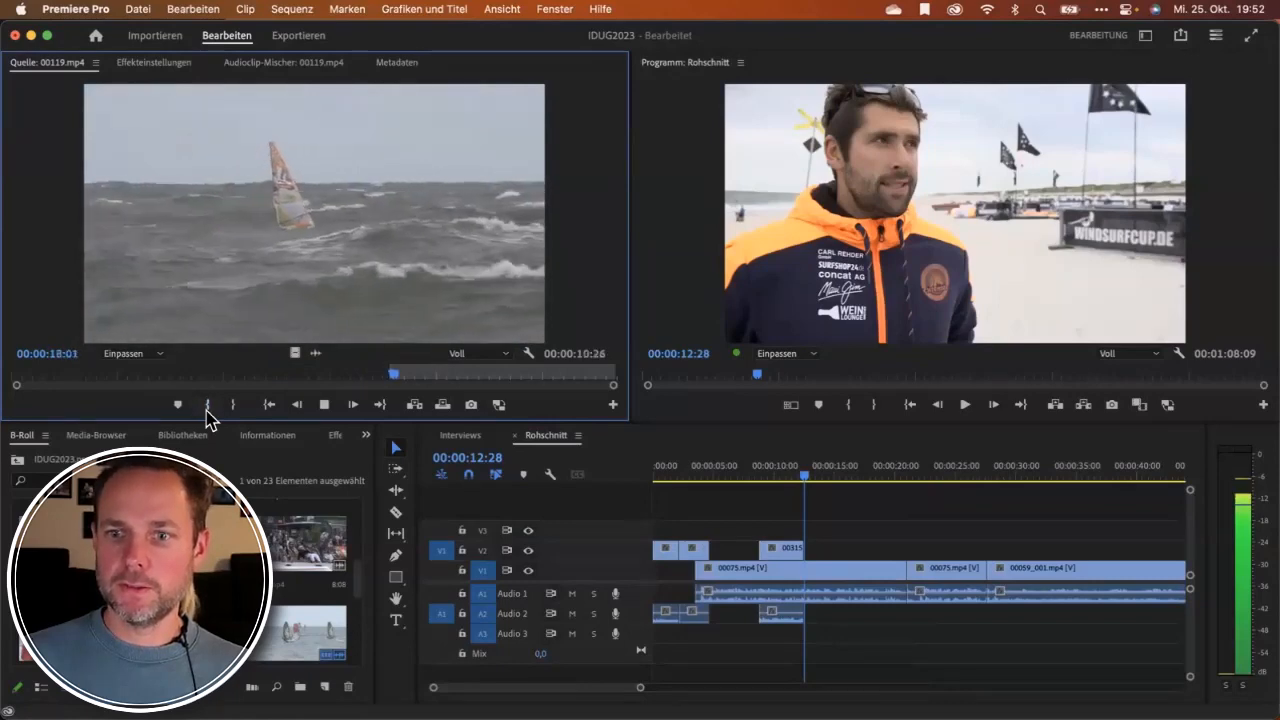
click(209, 406)
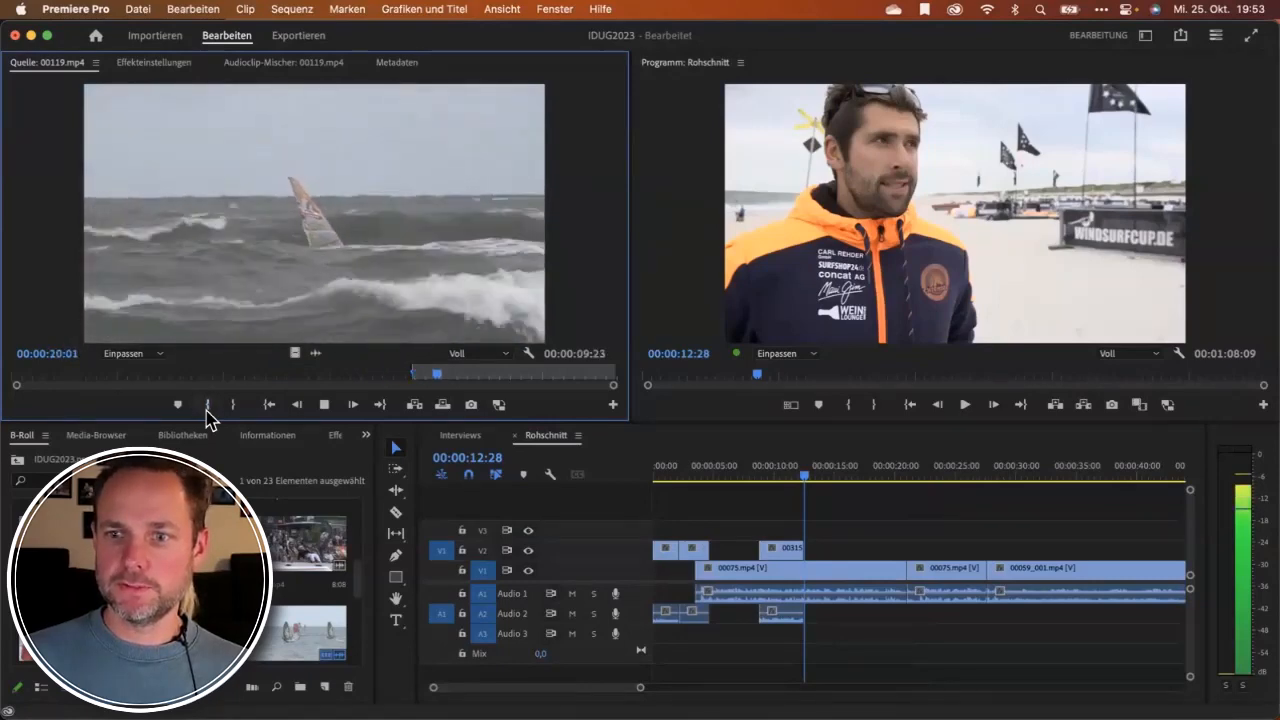
click(209, 406)
click(209, 406)
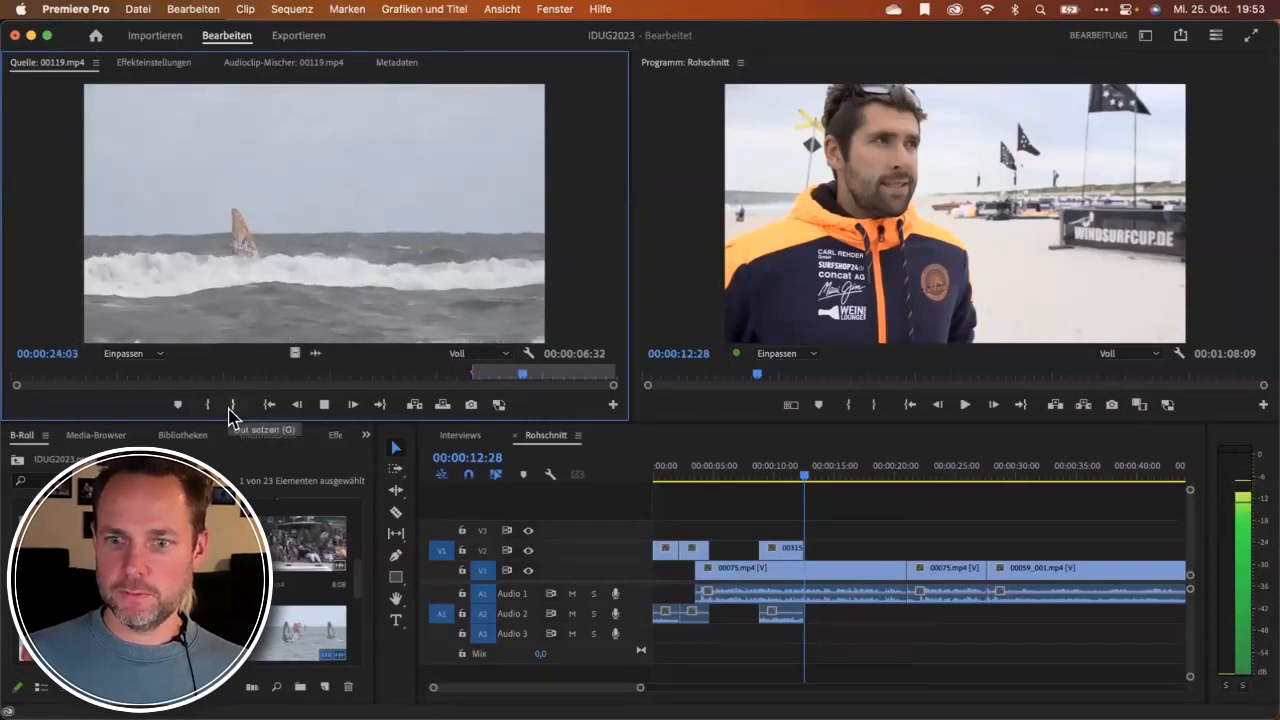
Mark a 3:44 range of 00119.mp4 starting at 00:00:20:27 and overwrite it onto V2 directly after 00315.mp4.
click(233, 405)
click(478, 378)
drag(478, 380, 451, 380)
click(209, 405)
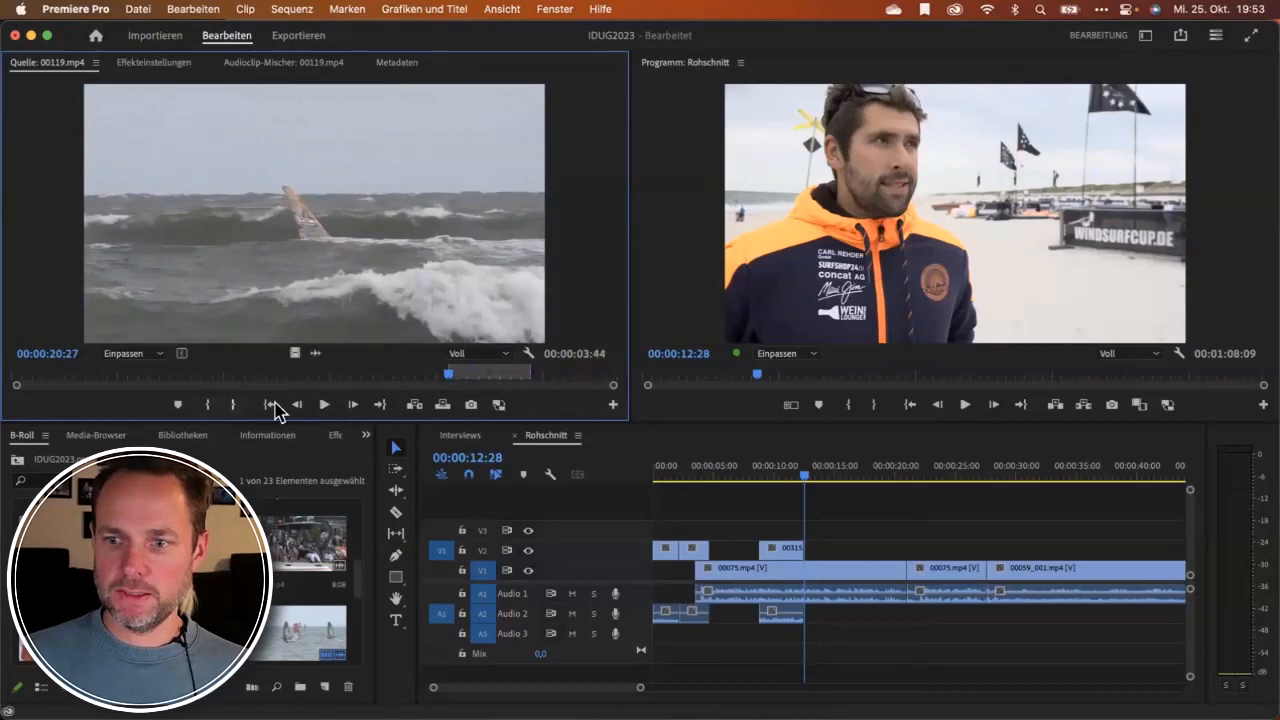
click(442, 406)
Play the opening of the sequence and ripple-trim the start of 00040.mp4 up to 00:00:00:29.
drag(744, 477, 655, 478)
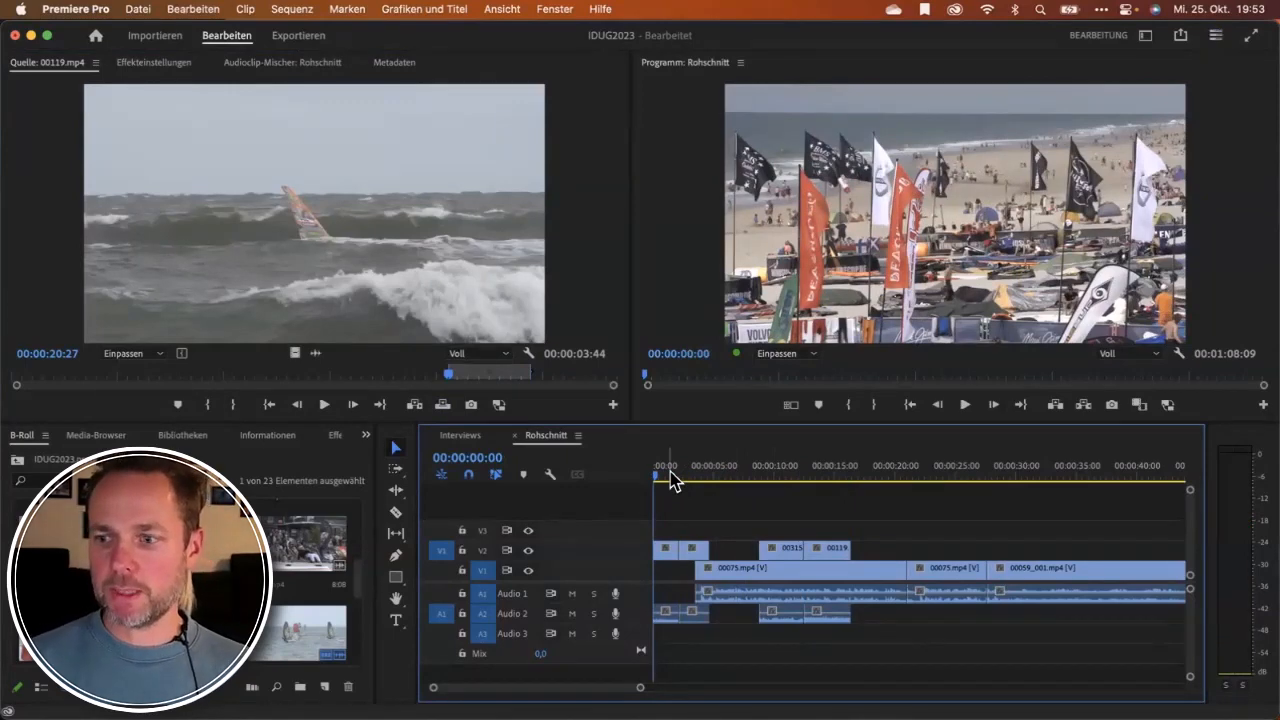
key(space)
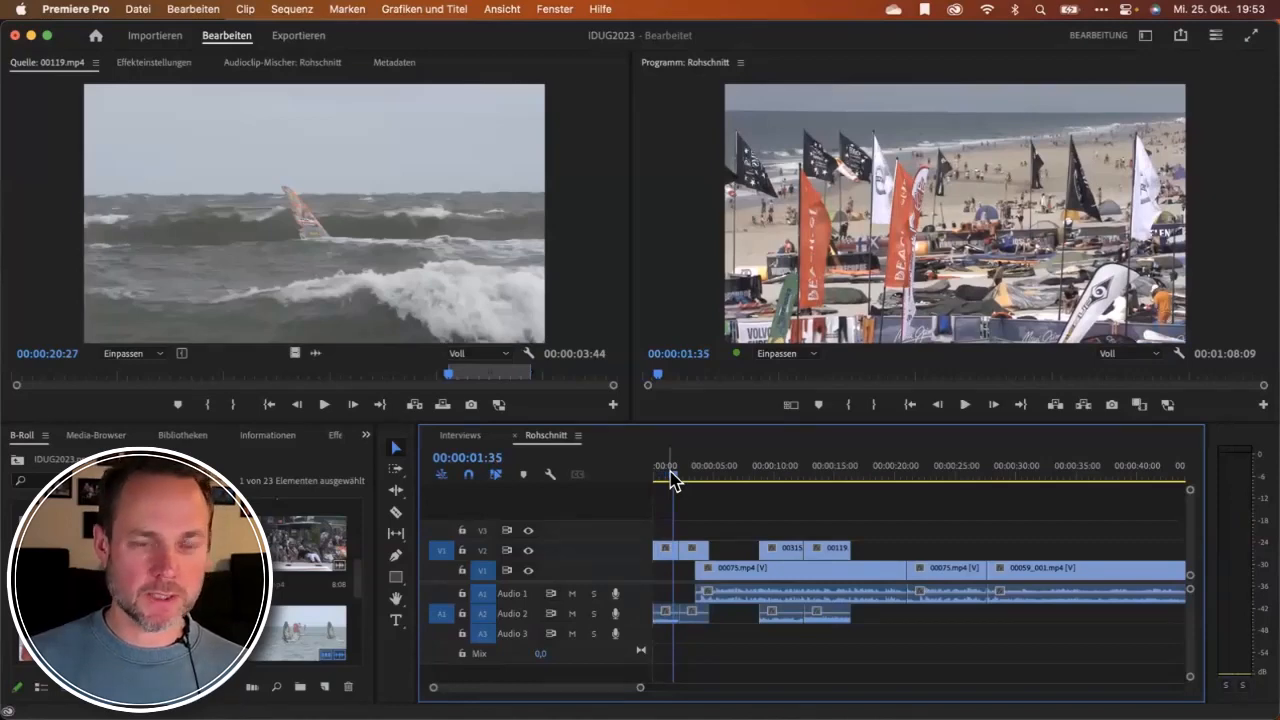
key(=)
key(=)
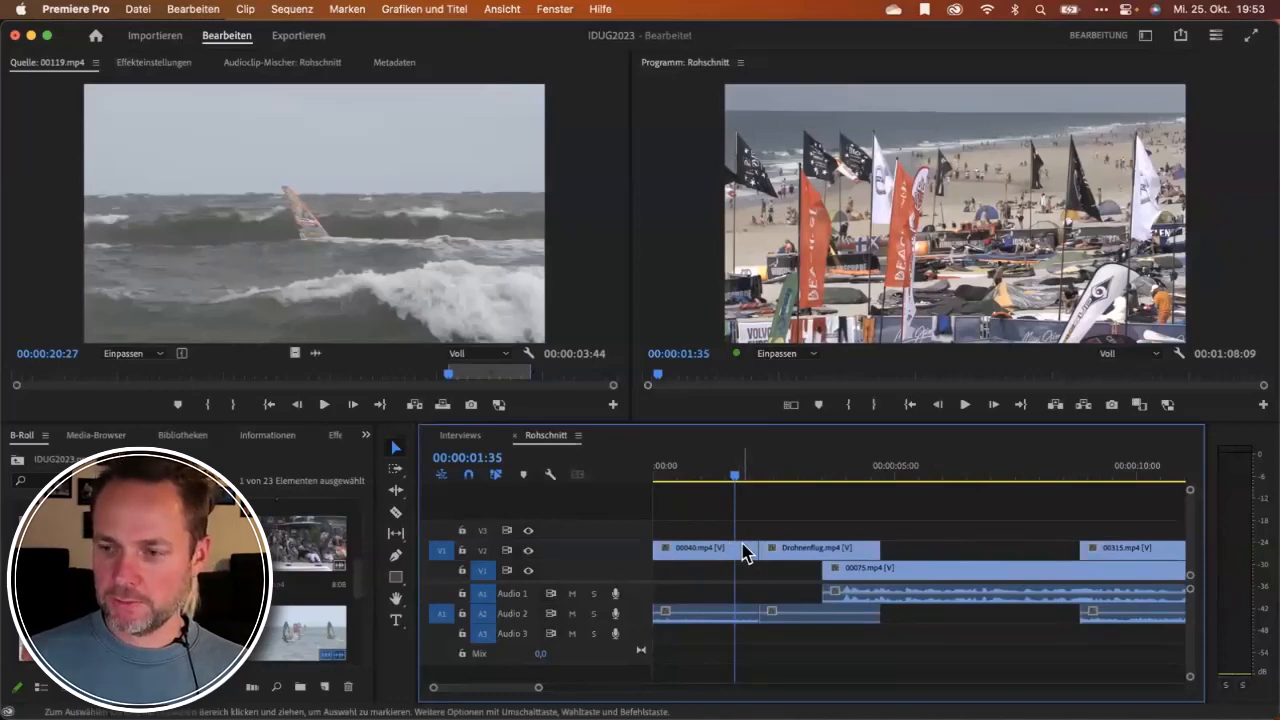
drag(712, 469, 681, 476)
click(686, 594)
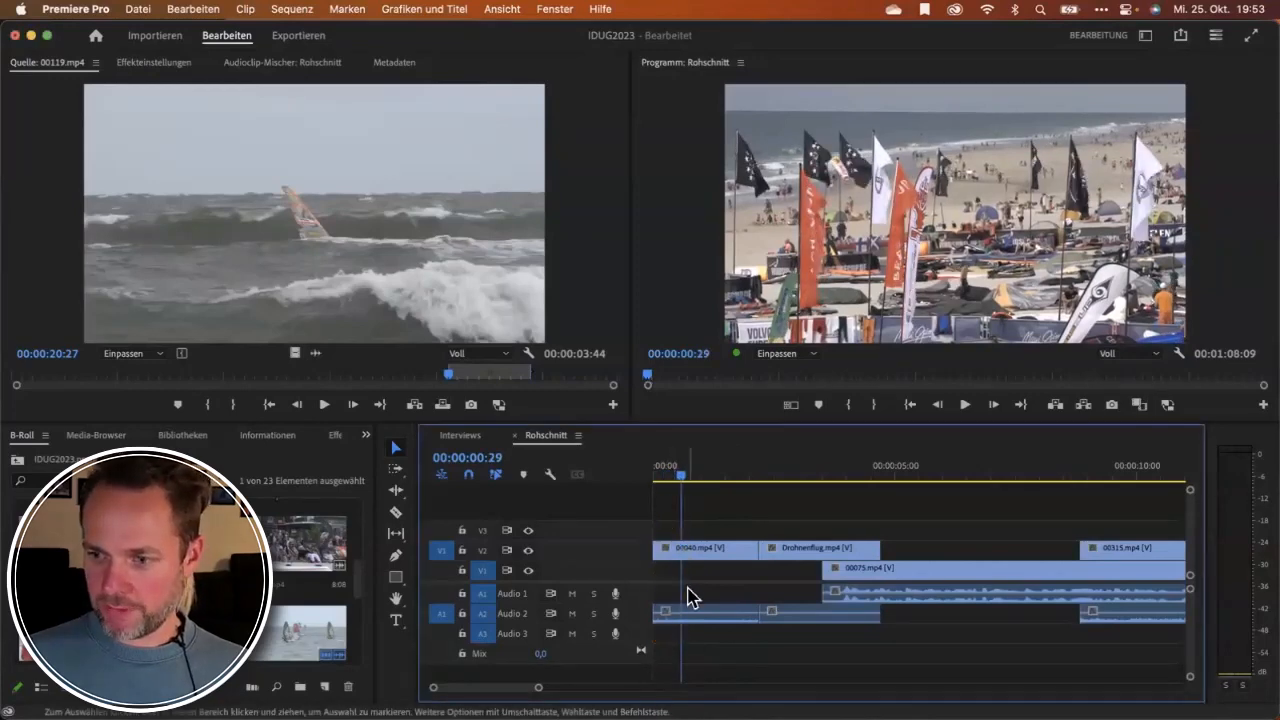
key(q)
Ripple-trim the end of 00040.mp4 back to 00:00:01:16 and play the shortened opening from the start.
drag(676, 480, 716, 480)
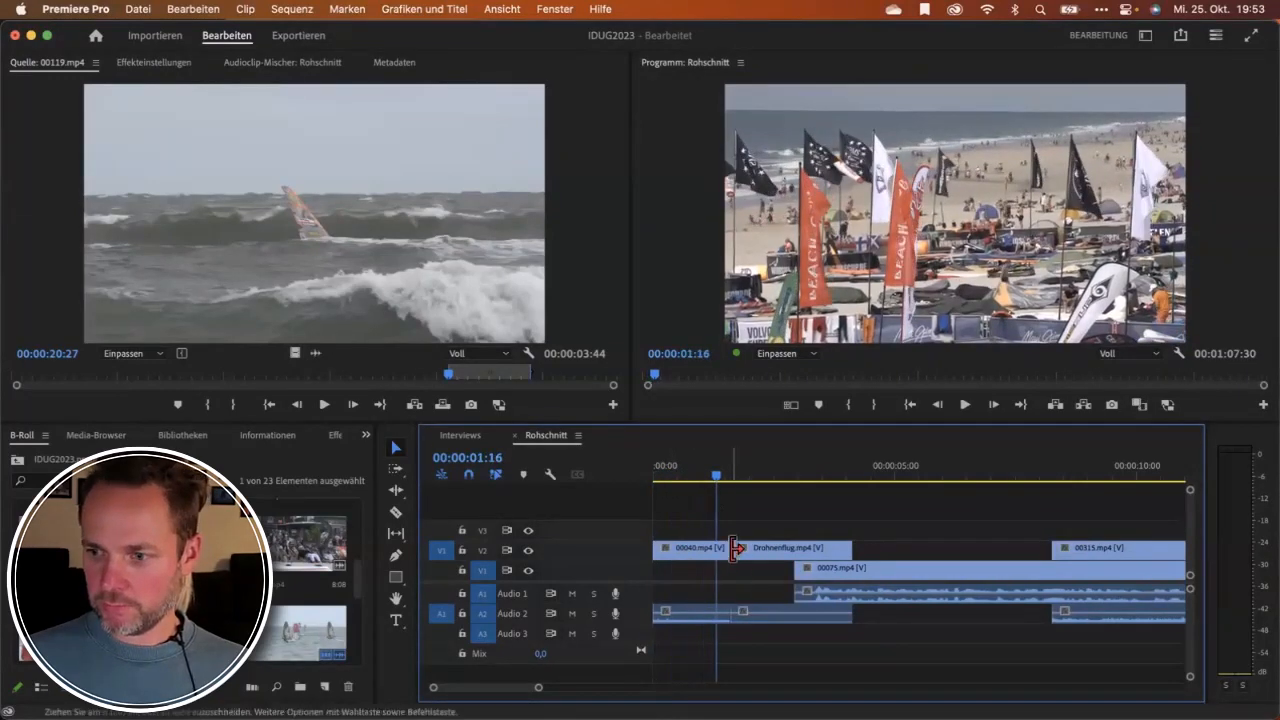
drag(722, 543, 708, 543)
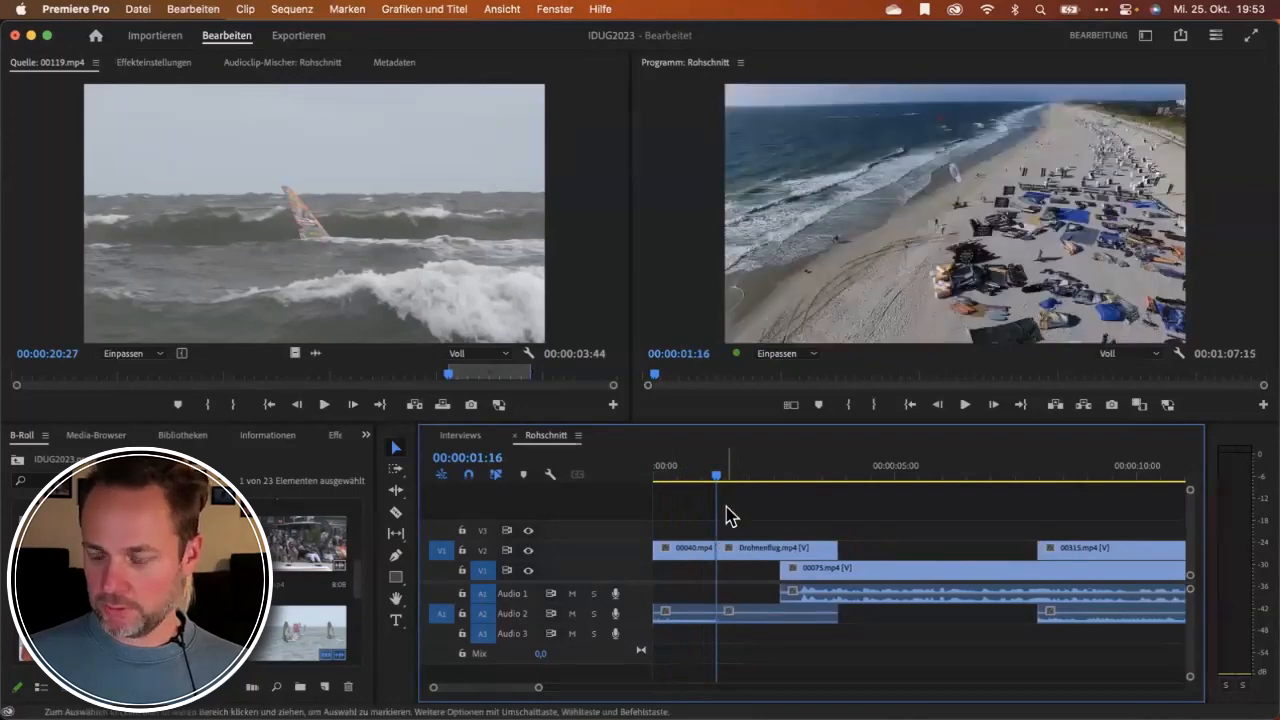
drag(720, 478, 617, 482)
key(space)
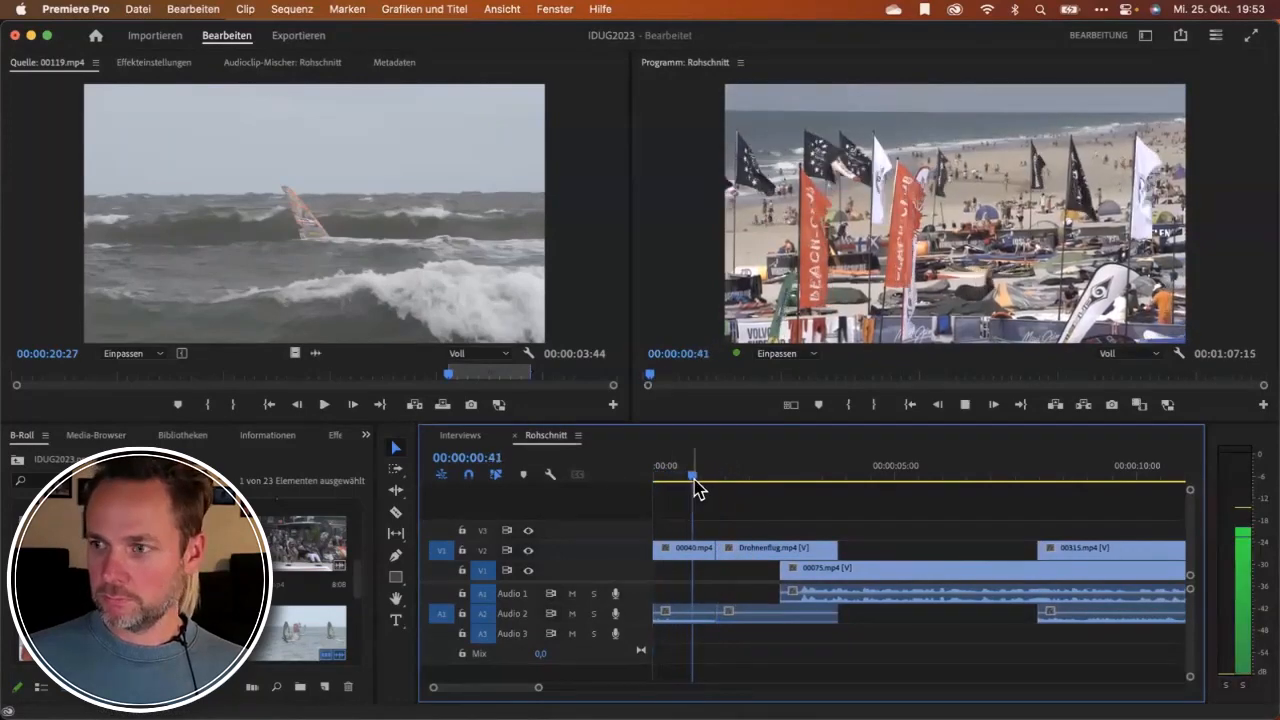
key(space)
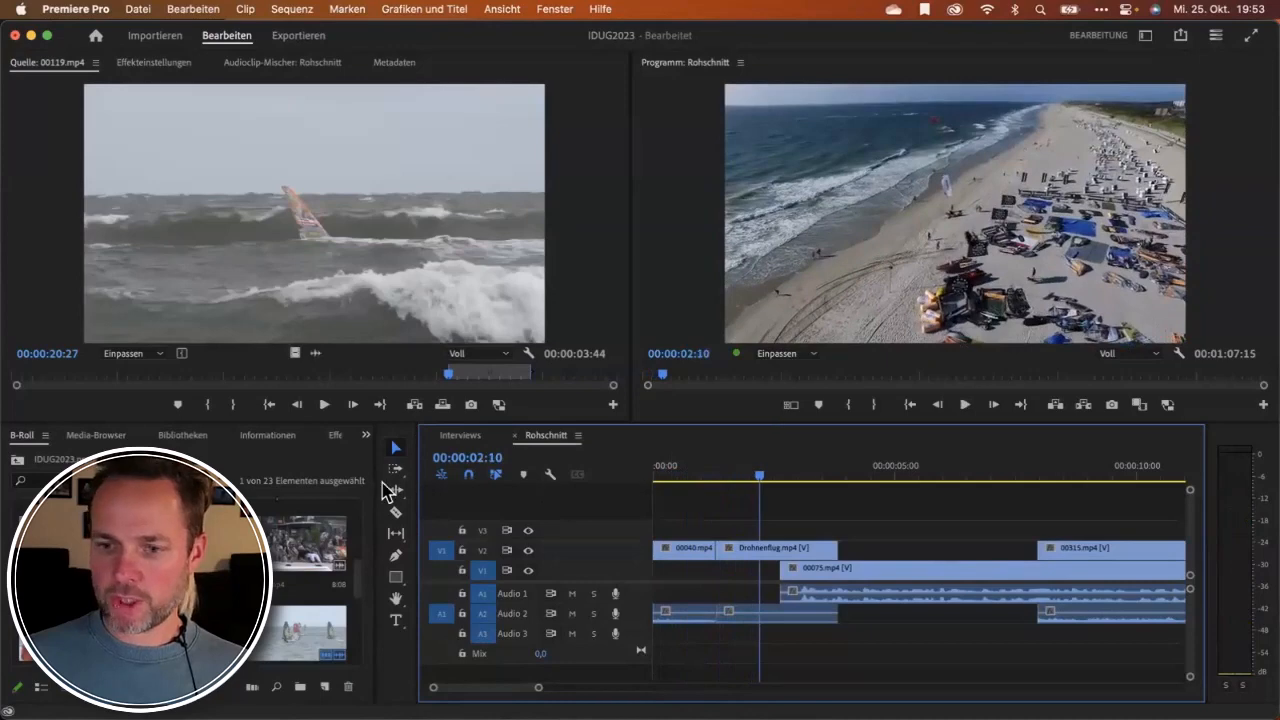
Extend the end of 00040.mp4 by about 8 frames with the Ripple Edit tool, shifting the following clips.
drag(388, 490, 440, 490)
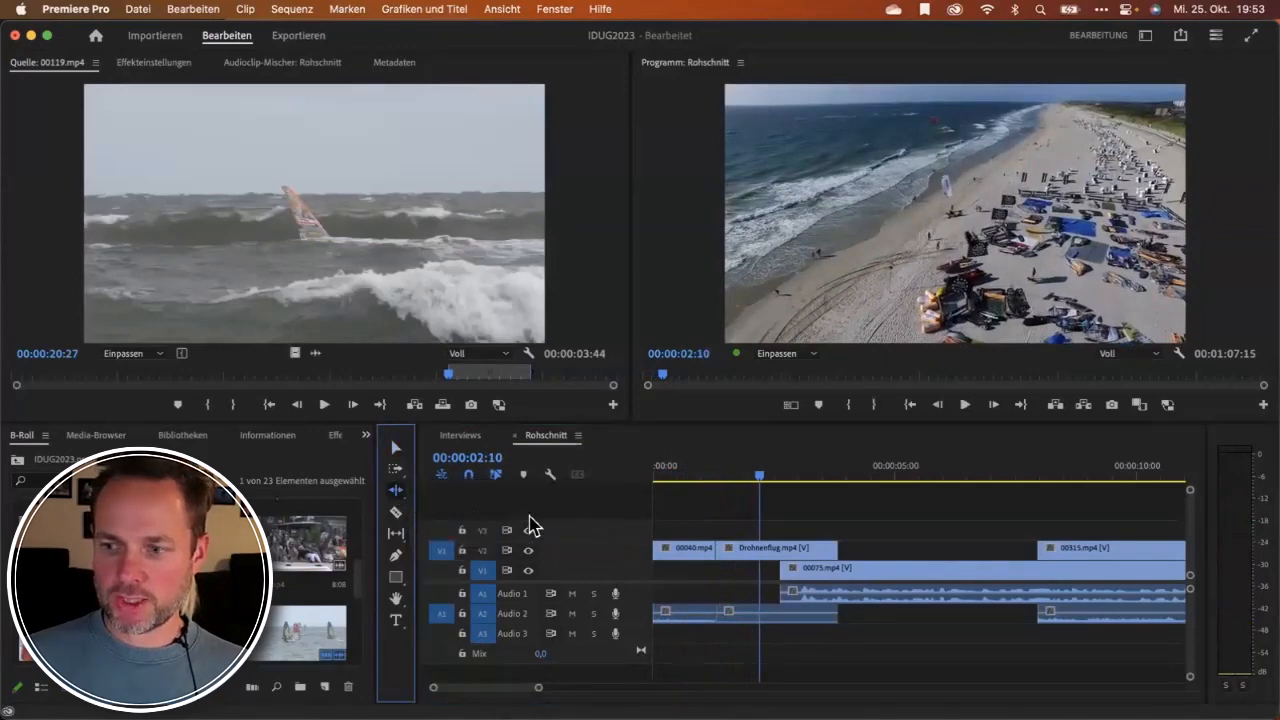
mouse_move(715, 547)
mouse_down()
mouse_move(742, 547)
mouse_move(722, 547)
mouse_up()
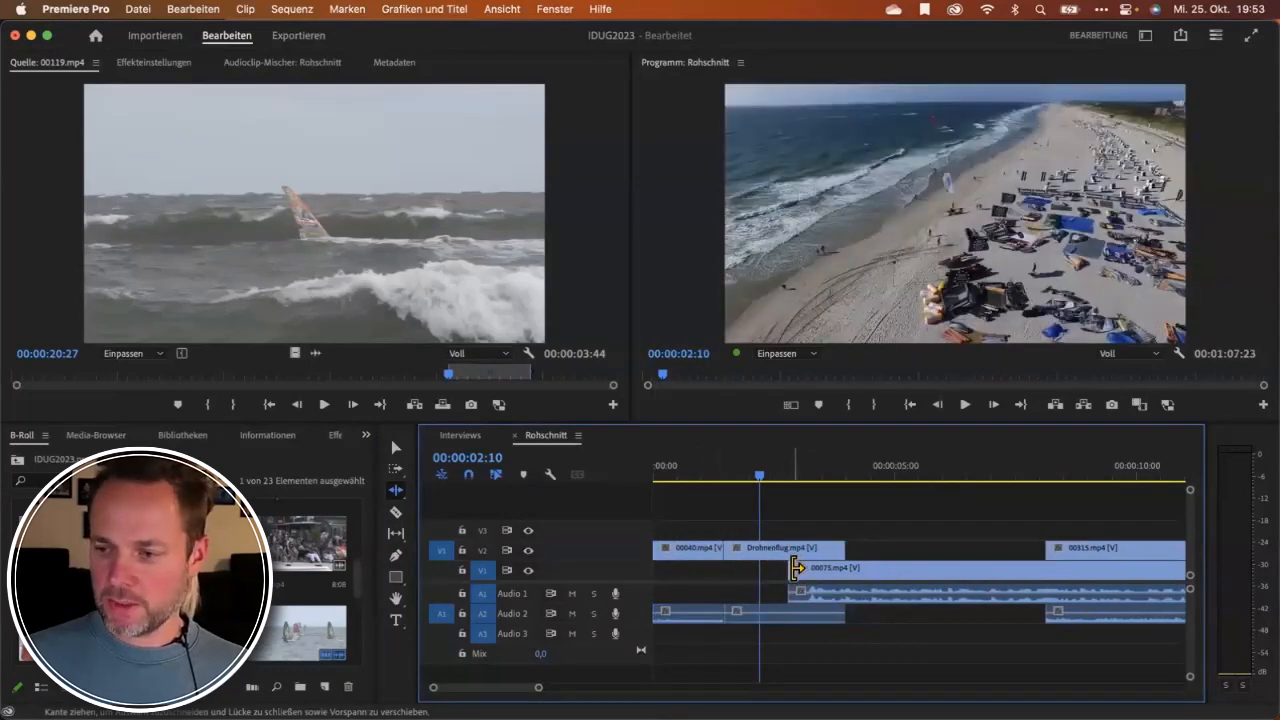
Ripple-trim the start of the first 00075.mp4 clip by about 15 frames and shorten the end of Drohnenflug.mp4 on V2.
drag(790, 571, 804, 568)
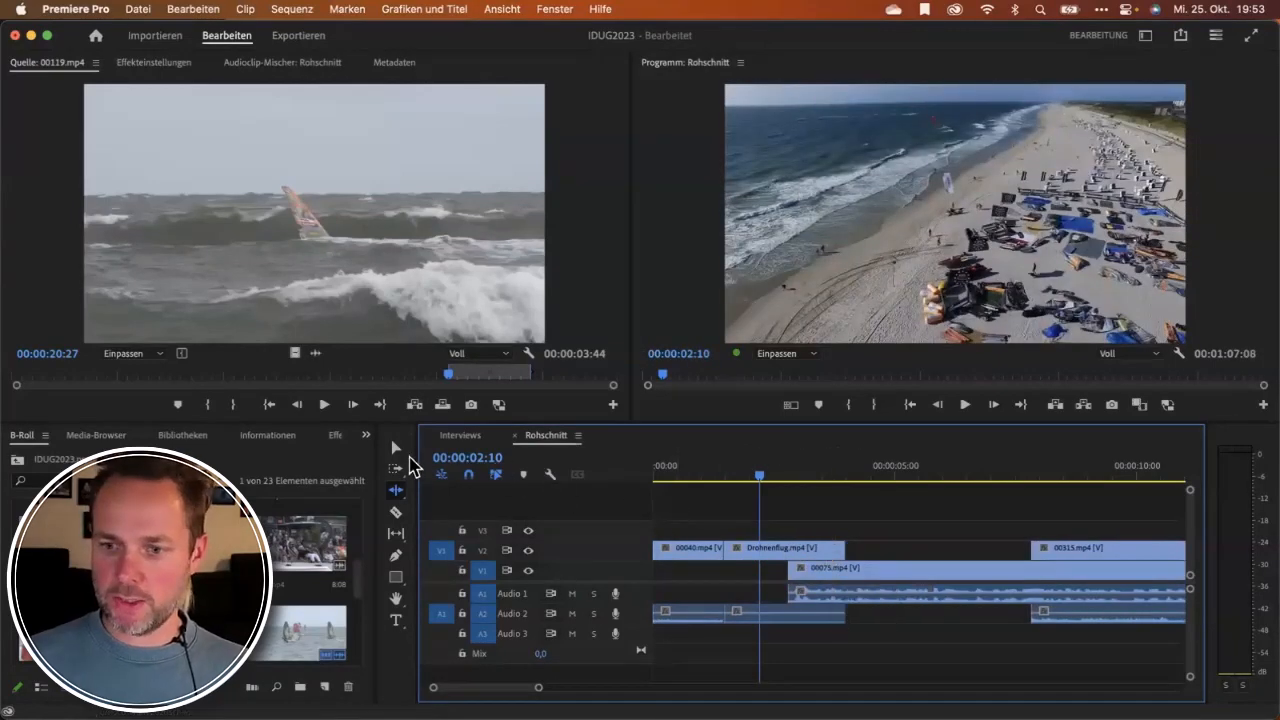
click(396, 448)
drag(852, 548, 823, 548)
Play and scrub the opening of the sequence to check the transition from the drone shot into the interview.
click(727, 474)
click(660, 468)
key(space)
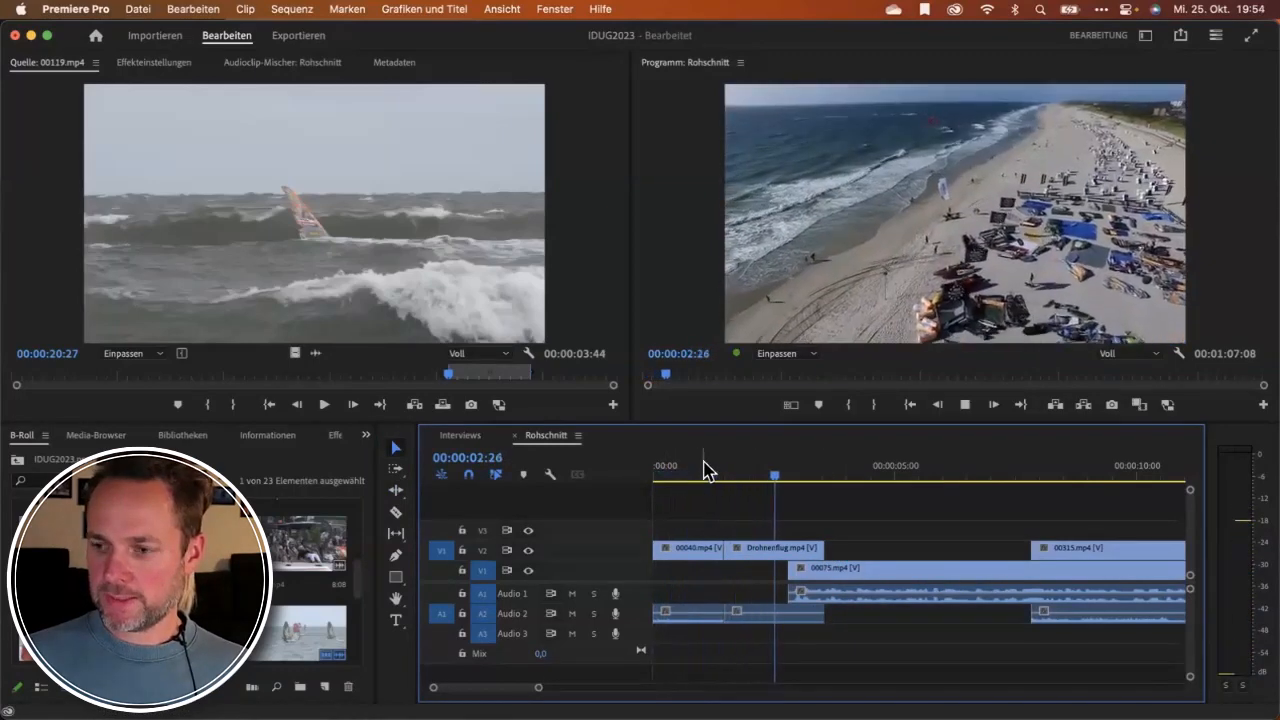
key(space)
click(748, 474)
key(space)
key(space)
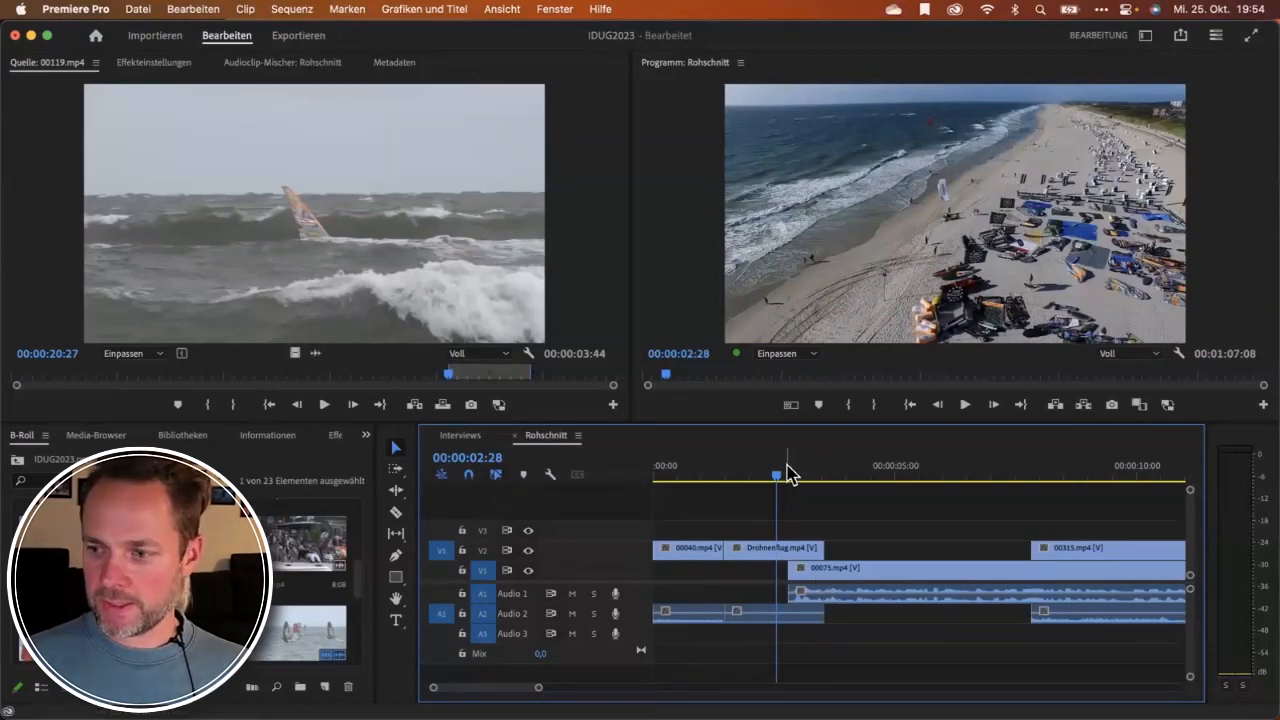
click(753, 474)
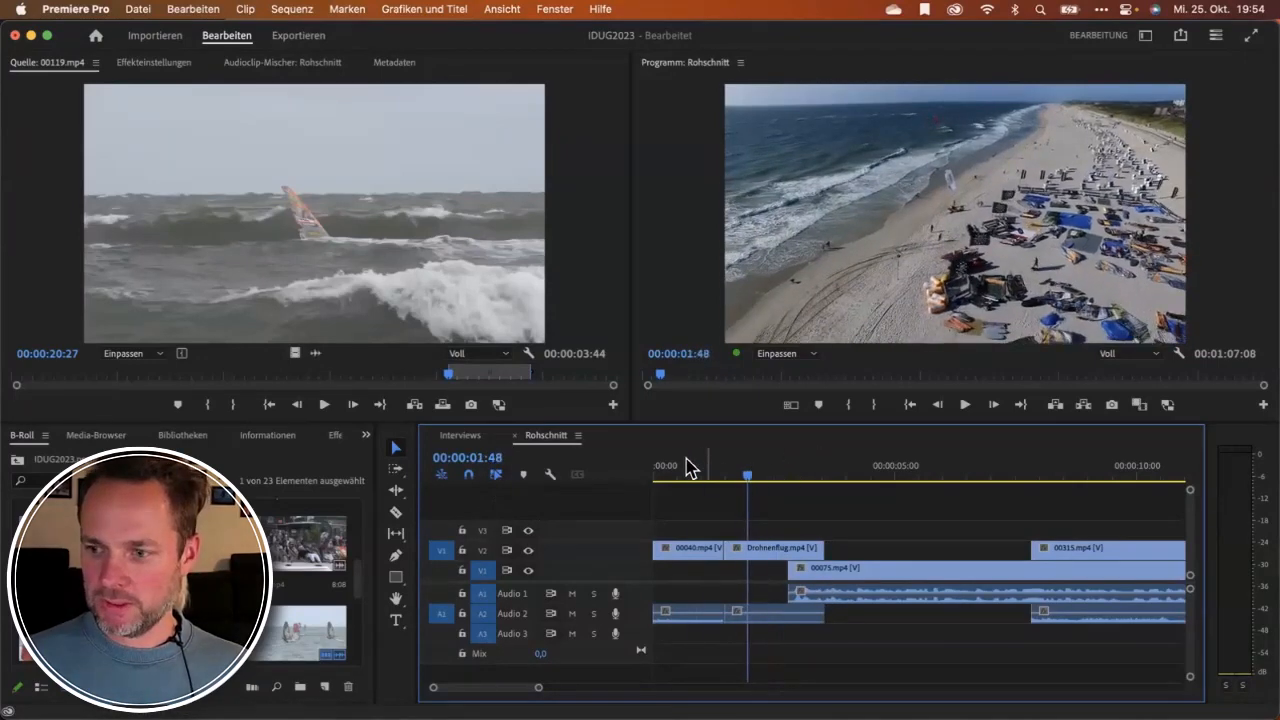
click(682, 472)
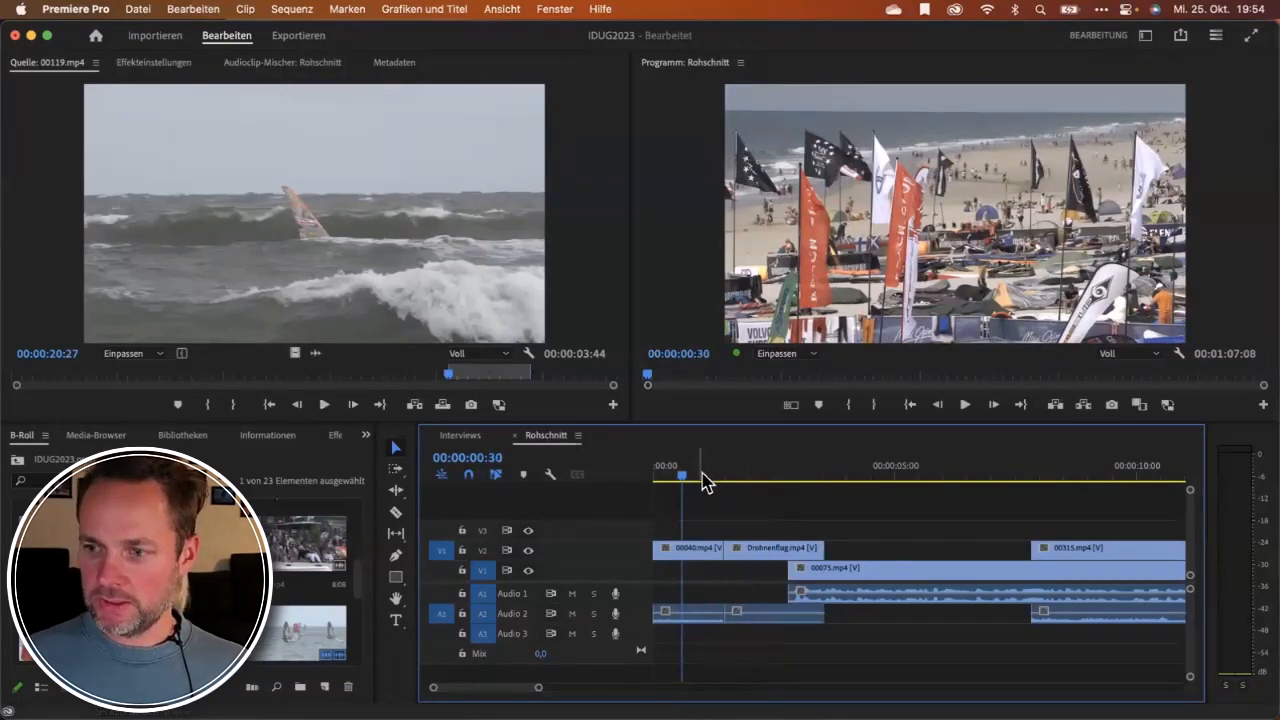
click(751, 474)
Trim a few more frames off the end of the linked Drohnenflug.mp4 clip with the Selection tool.
click(757, 613)
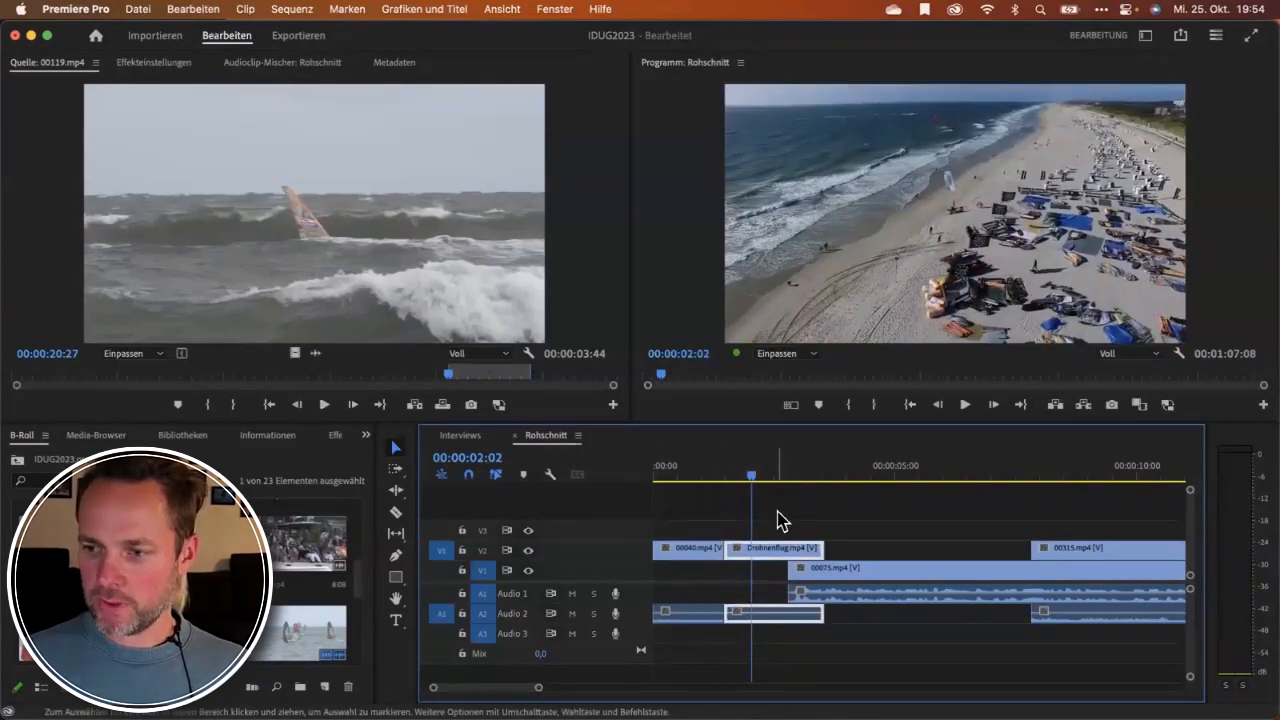
mouse_move(767, 560)
mouse_down()
mouse_move(815, 557)
mouse_move(794, 578)
mouse_move(831, 556)
mouse_move(783, 556)
mouse_up()
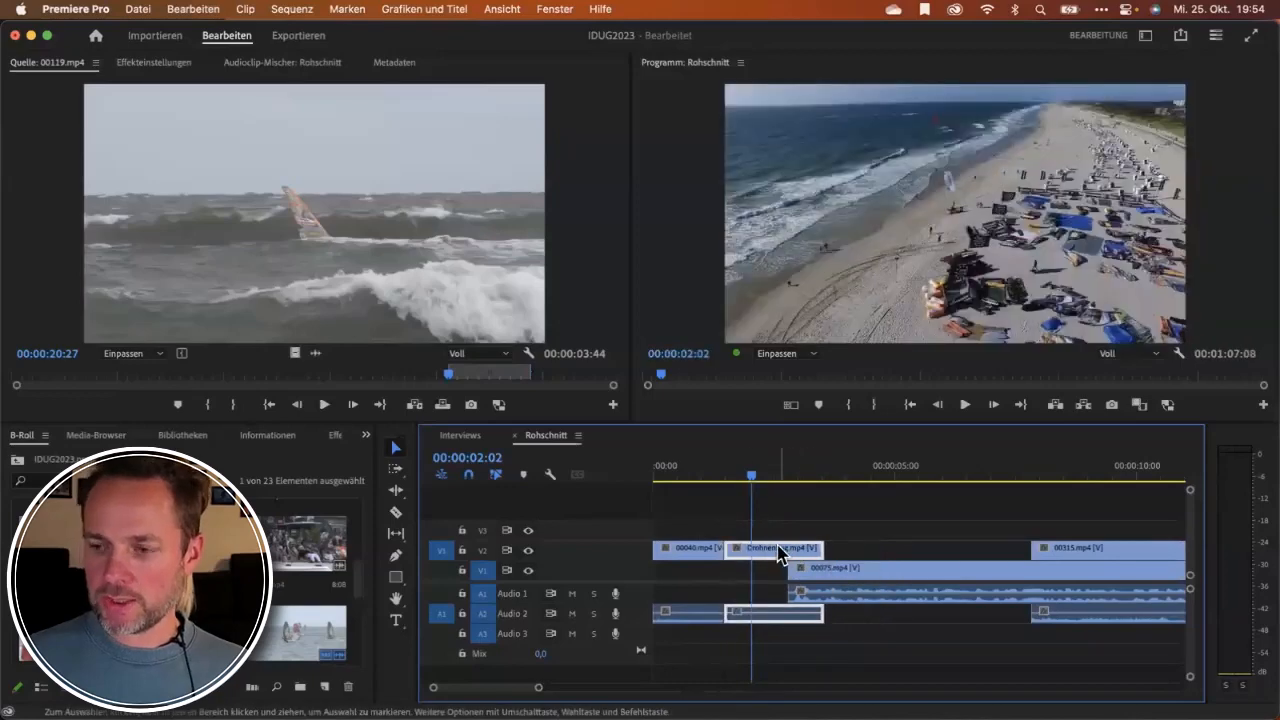
click(398, 451)
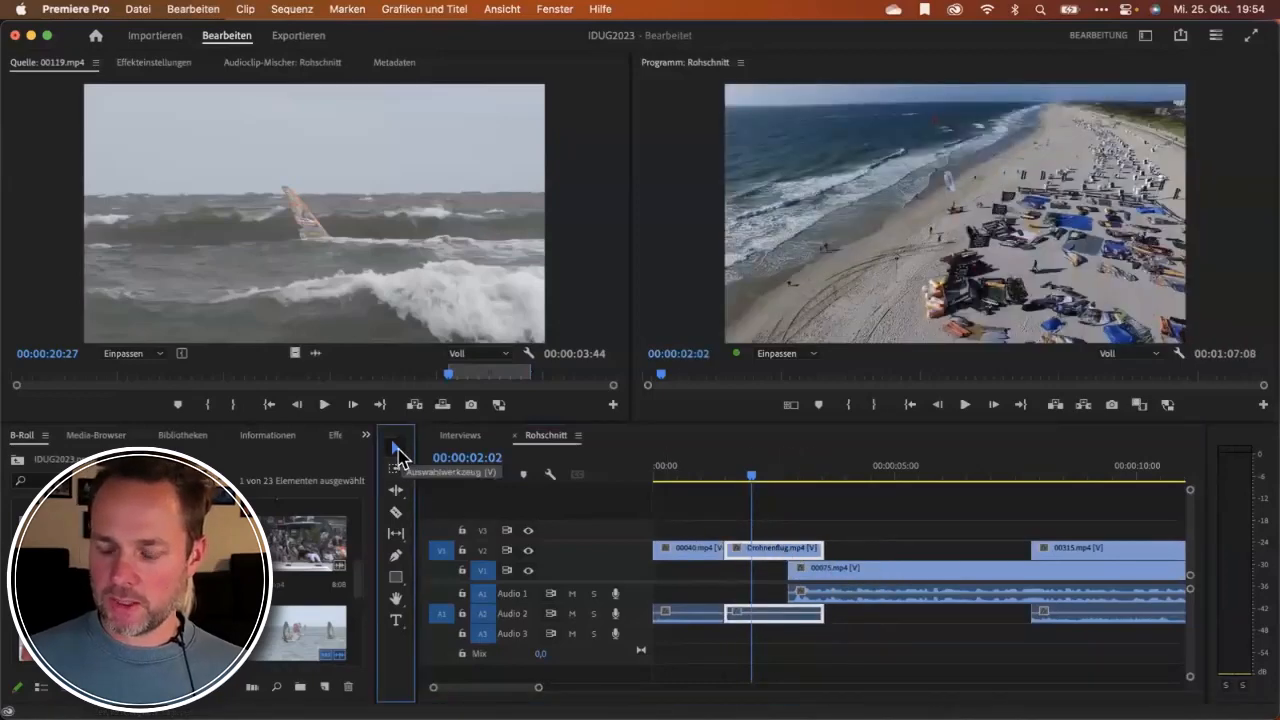
drag(771, 554, 818, 549)
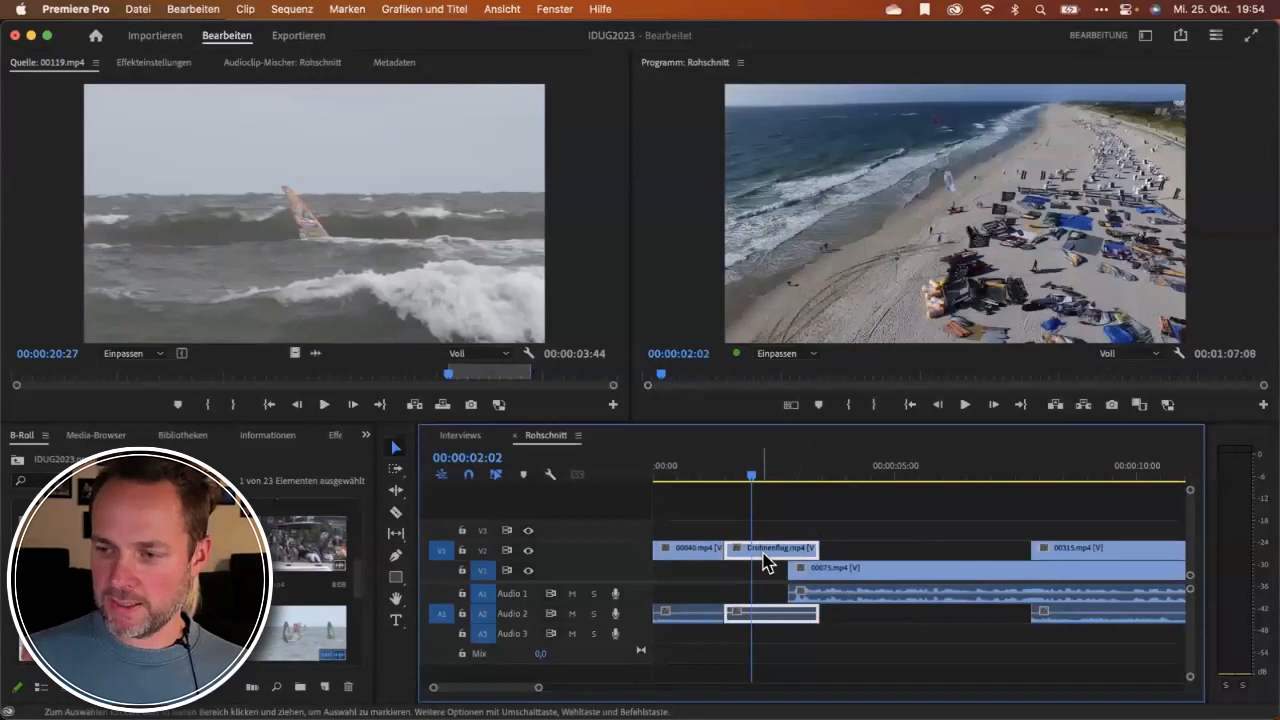
With linked selection turned off, delete the audio of Drohnenflug.mp4 on A2 and extend the audio of 00040.mp4 across the drone shot.
click(496, 476)
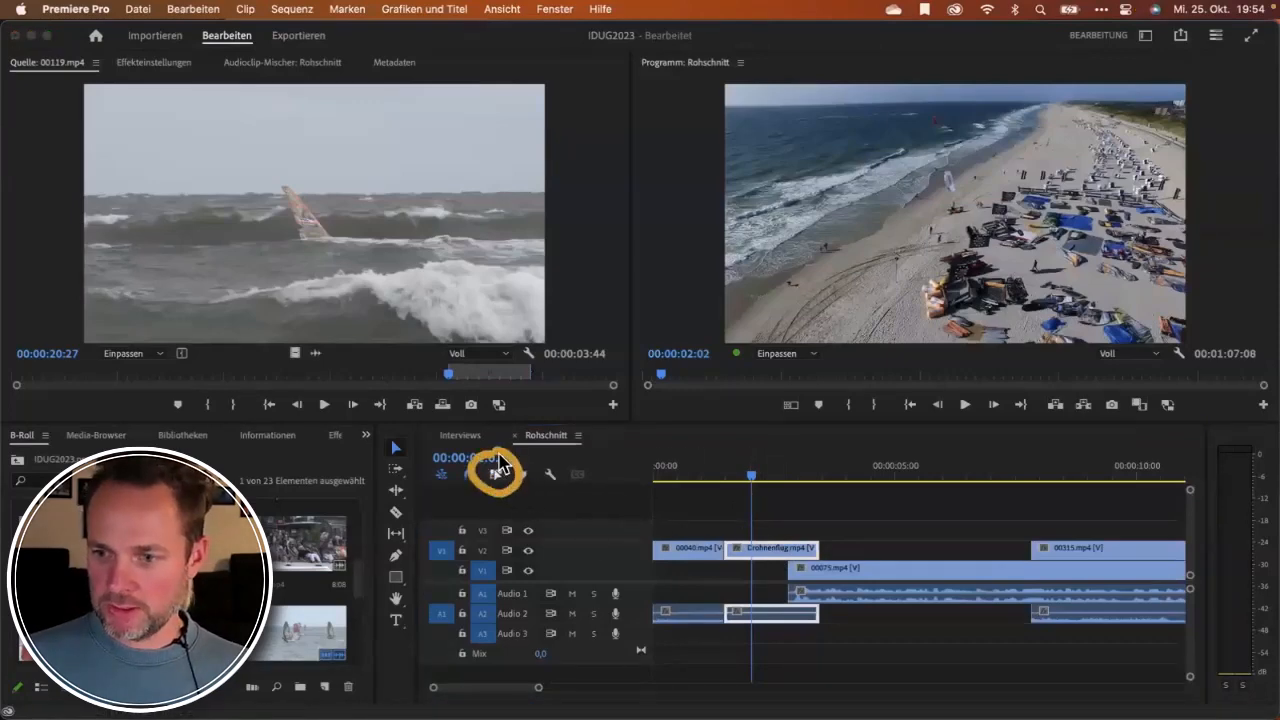
click(836, 638)
click(775, 617)
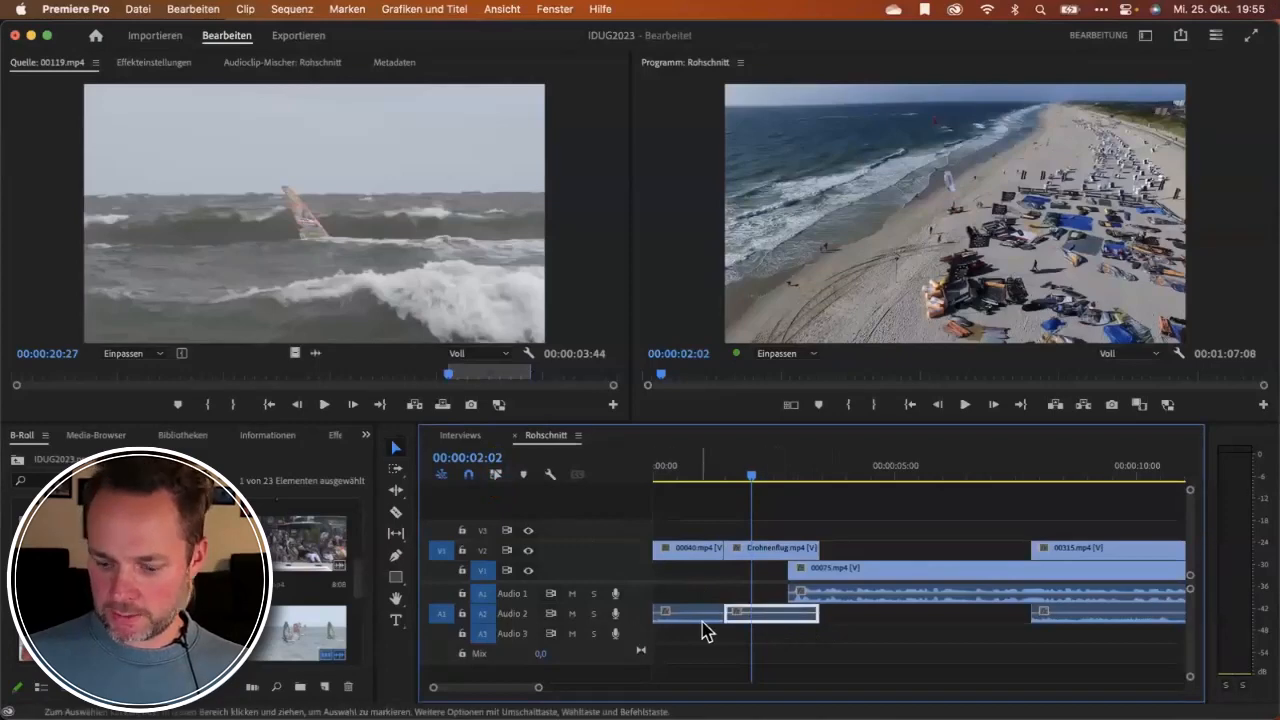
key(Delete)
drag(730, 610, 826, 612)
Play the opening to check the sound running from 00040.mp4 under the drone shot.
drag(760, 480, 694, 480)
key(space)
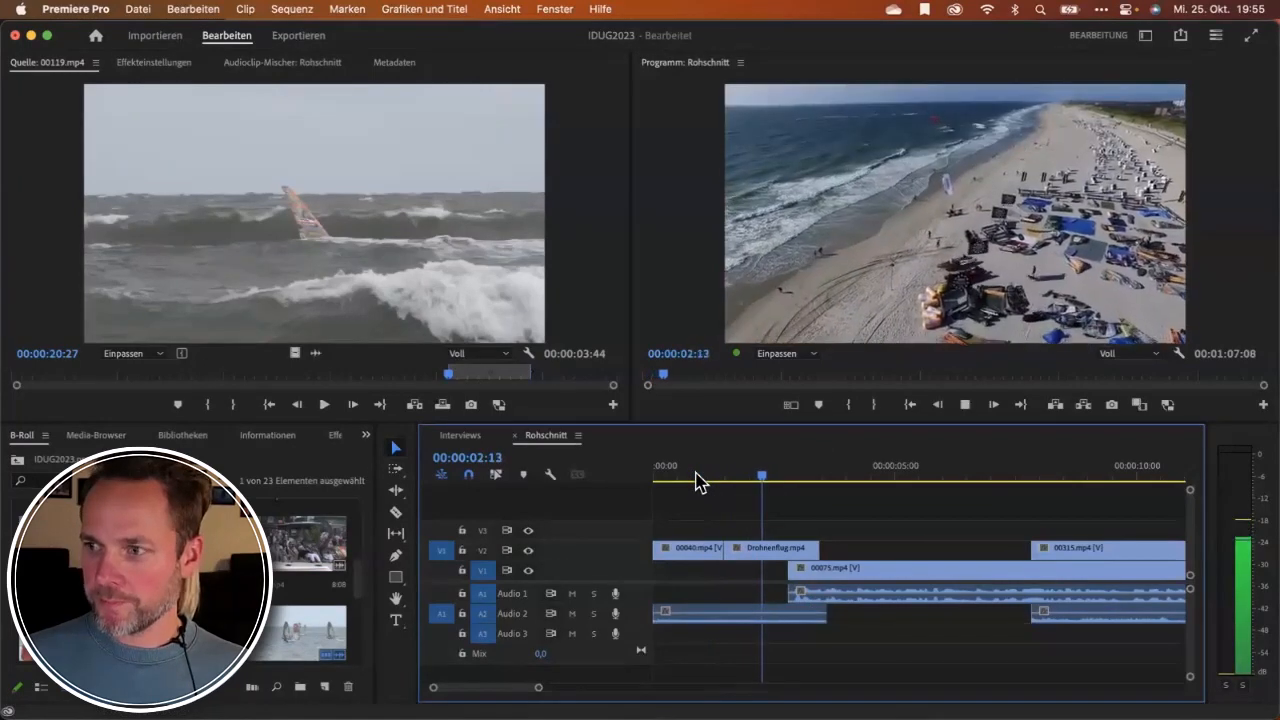
key(space)
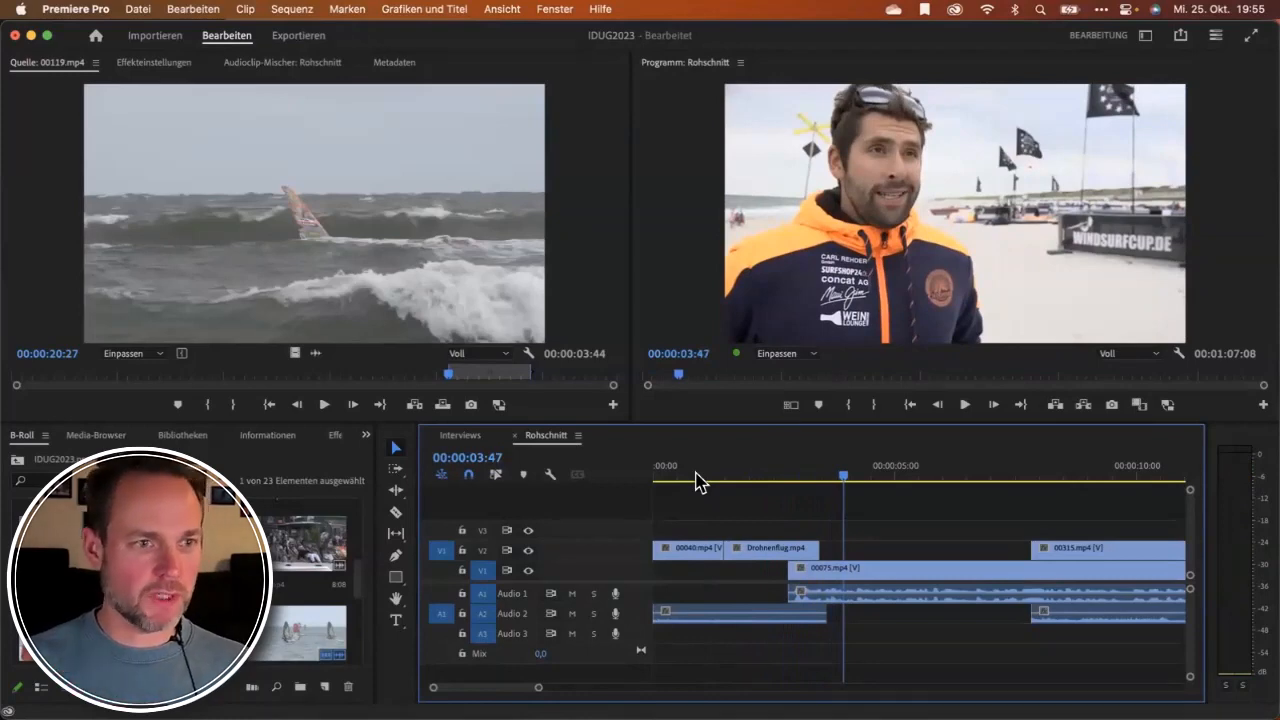
Set the playhead back to 00:00:01:07 and turn linked selection back on.
drag(763, 478, 718, 484)
key(shift+Left)
key(shift+Left)
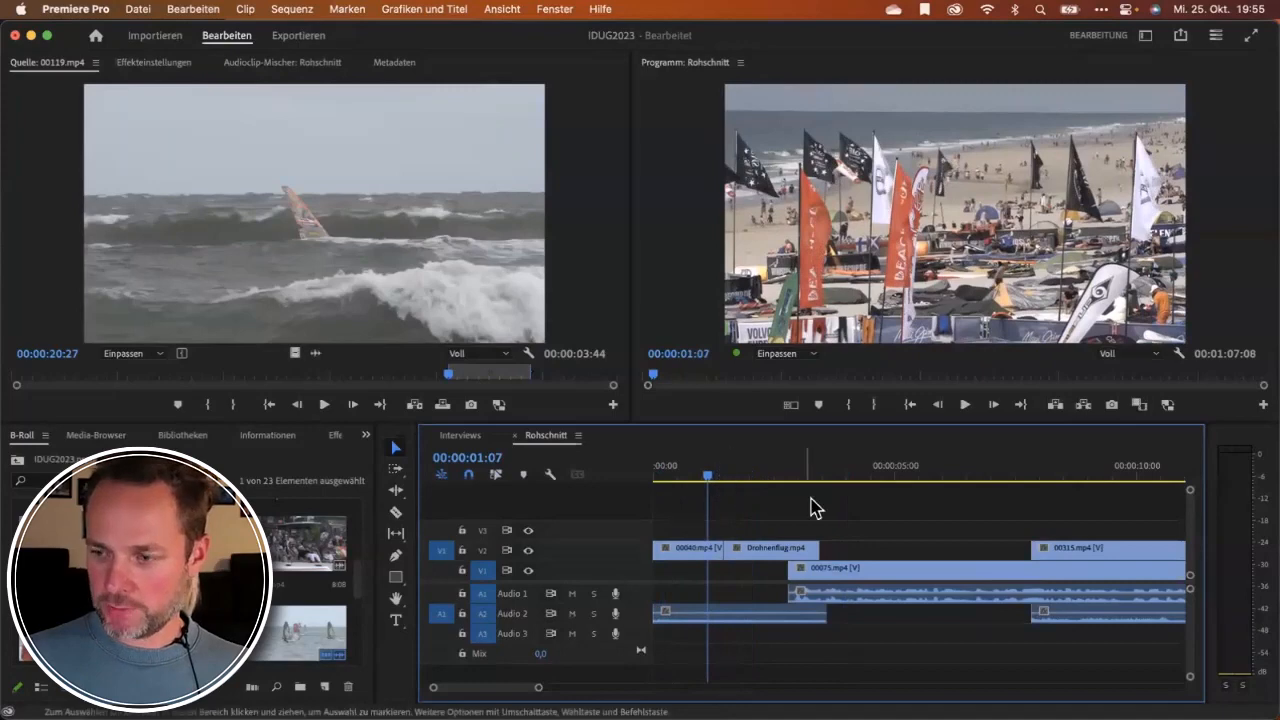
key(backslash)
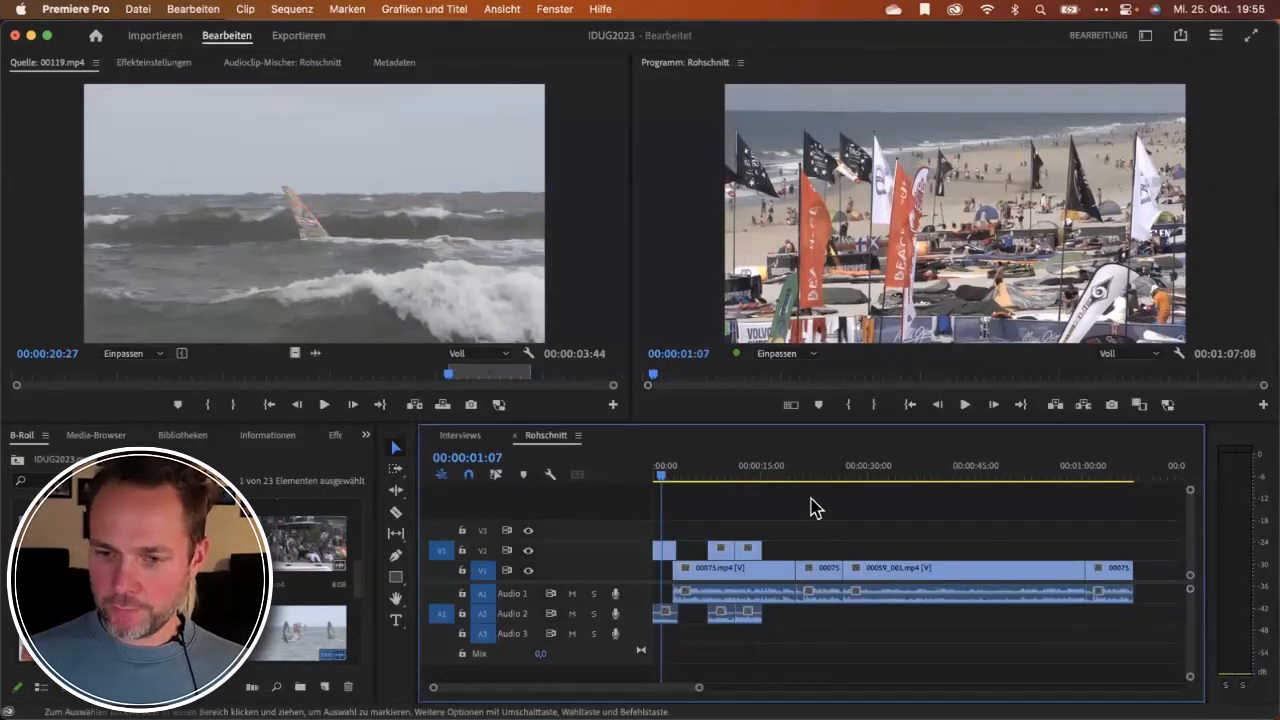
click(495, 474)
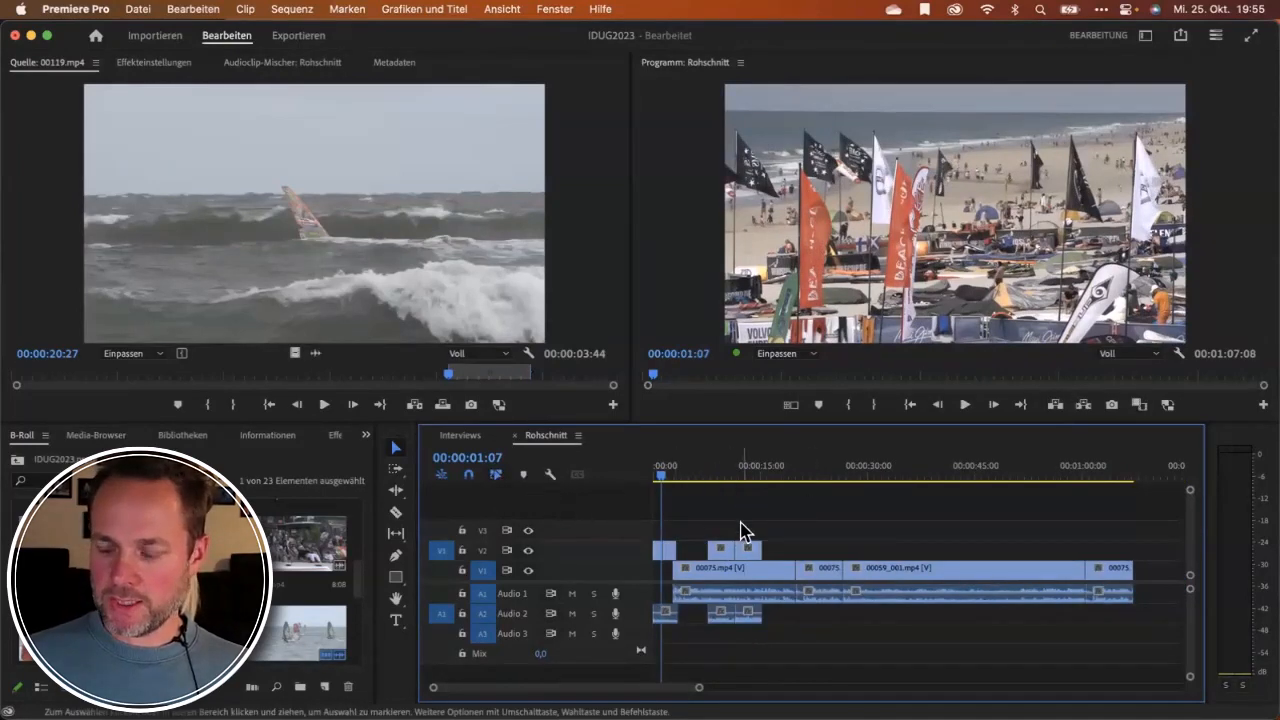
Rearrange the interview clips on V1 so 00059_001.mp4 directly follows the first 00075.mp4 clip, overwriting the two short 00075.mp4 pieces.
drag(770, 482, 815, 480)
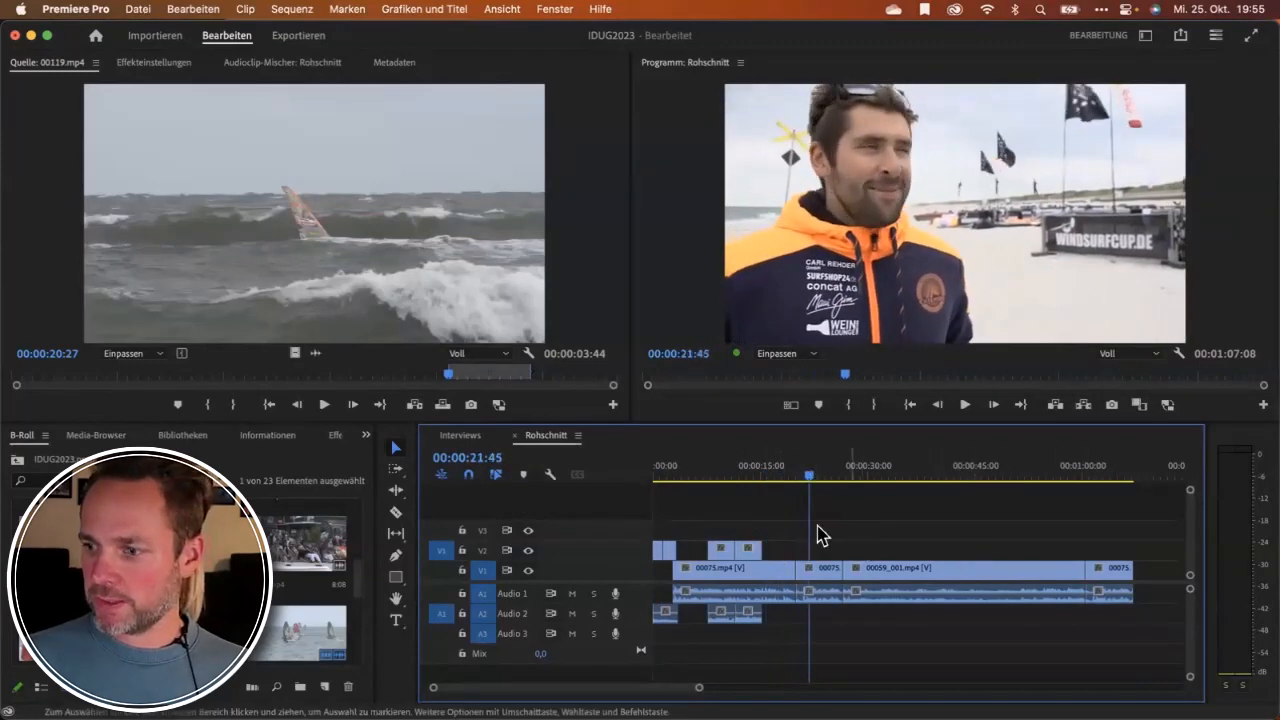
drag(810, 533, 1091, 630)
drag(927, 578, 994, 575)
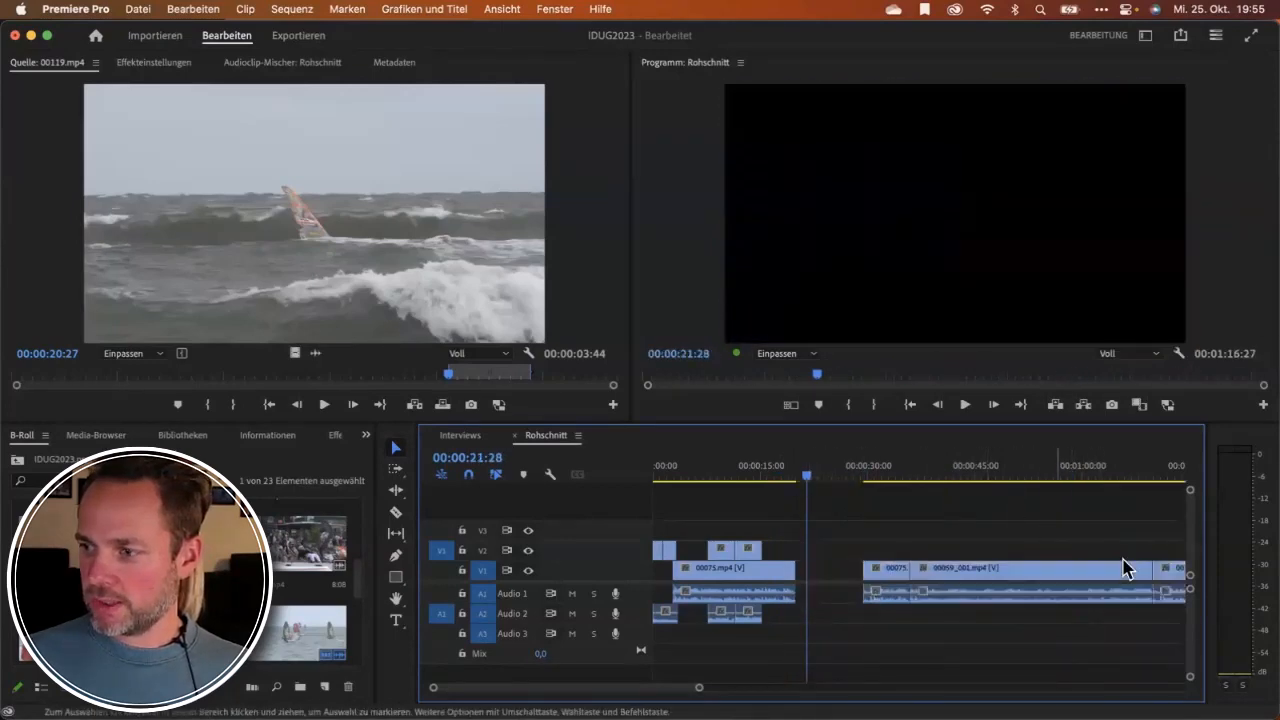
drag(1181, 580, 822, 578)
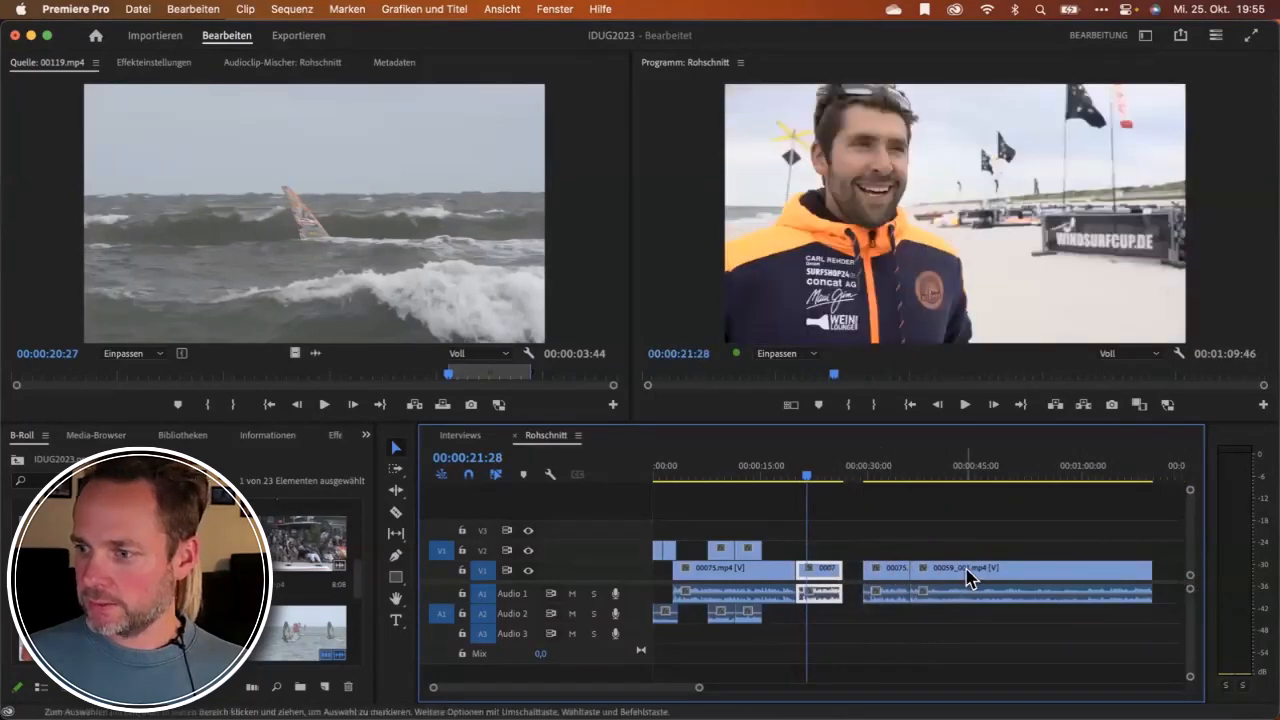
click(972, 574)
drag(983, 580, 870, 580)
click(843, 533)
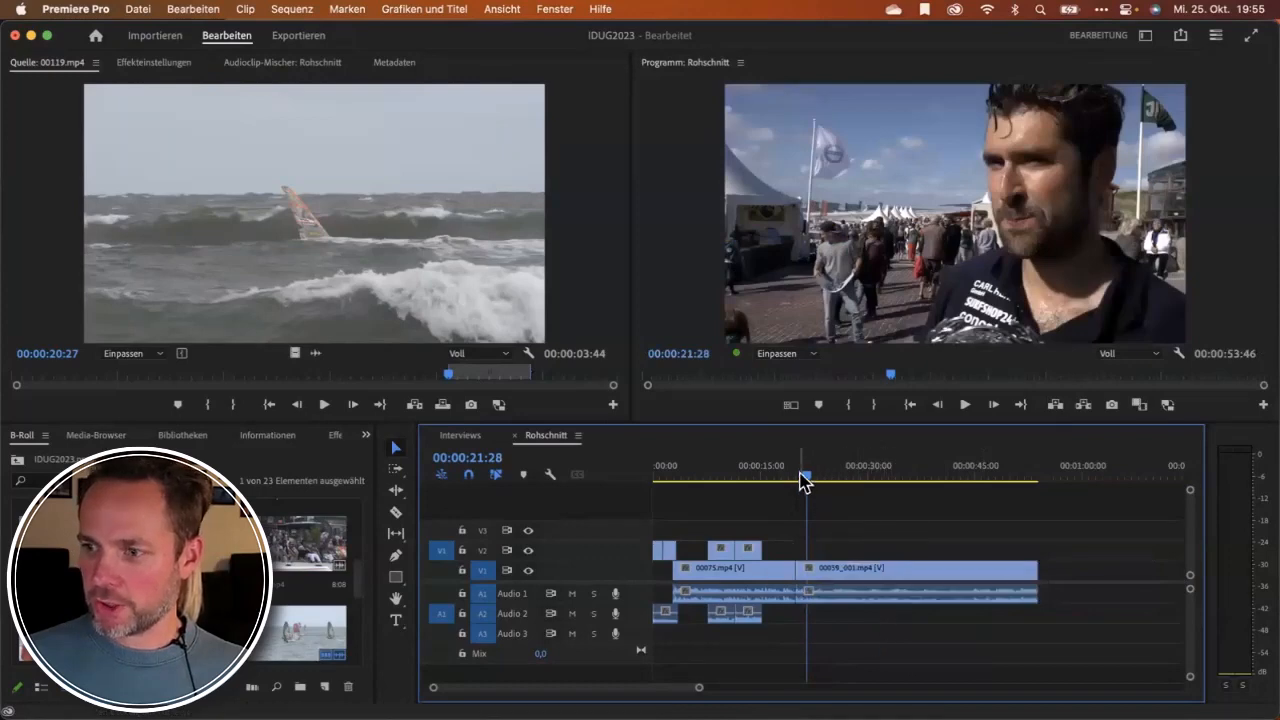
Play up to the interview cut and place the beach spectators clip on V2 over it, starting at 00:00:18:13.
click(780, 475)
key(space)
key(space)
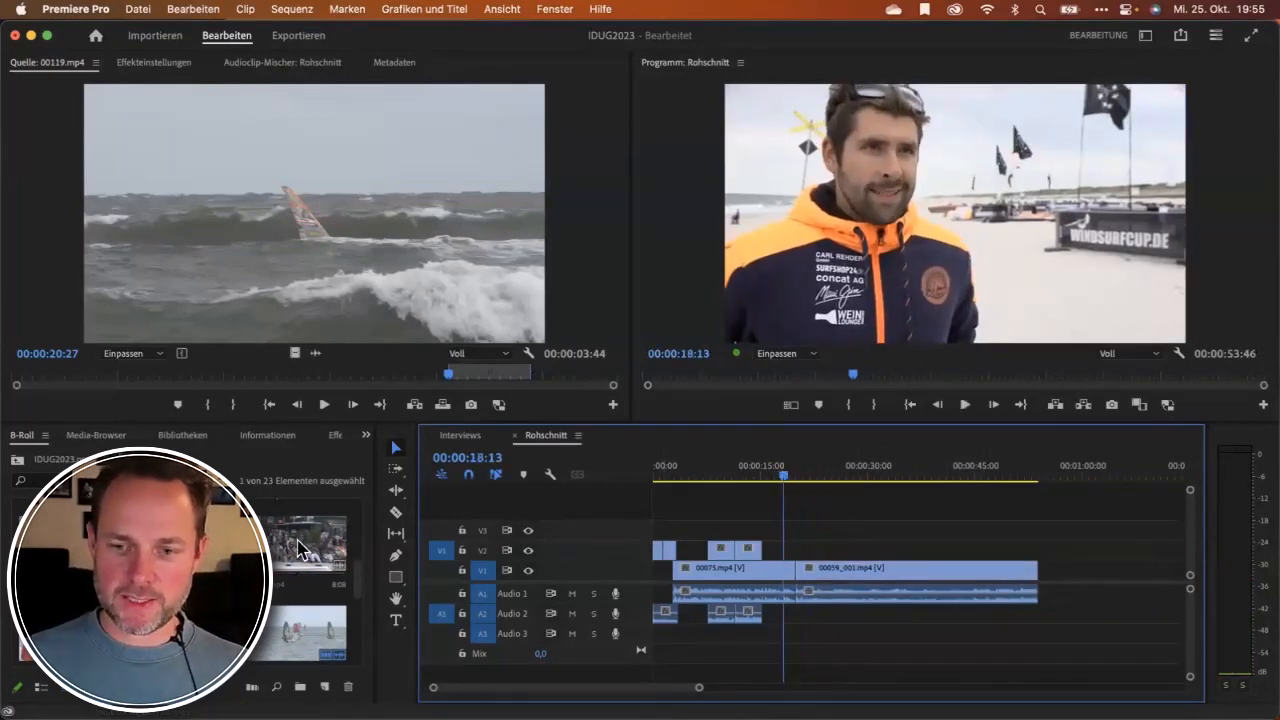
drag(305, 545, 803, 558)
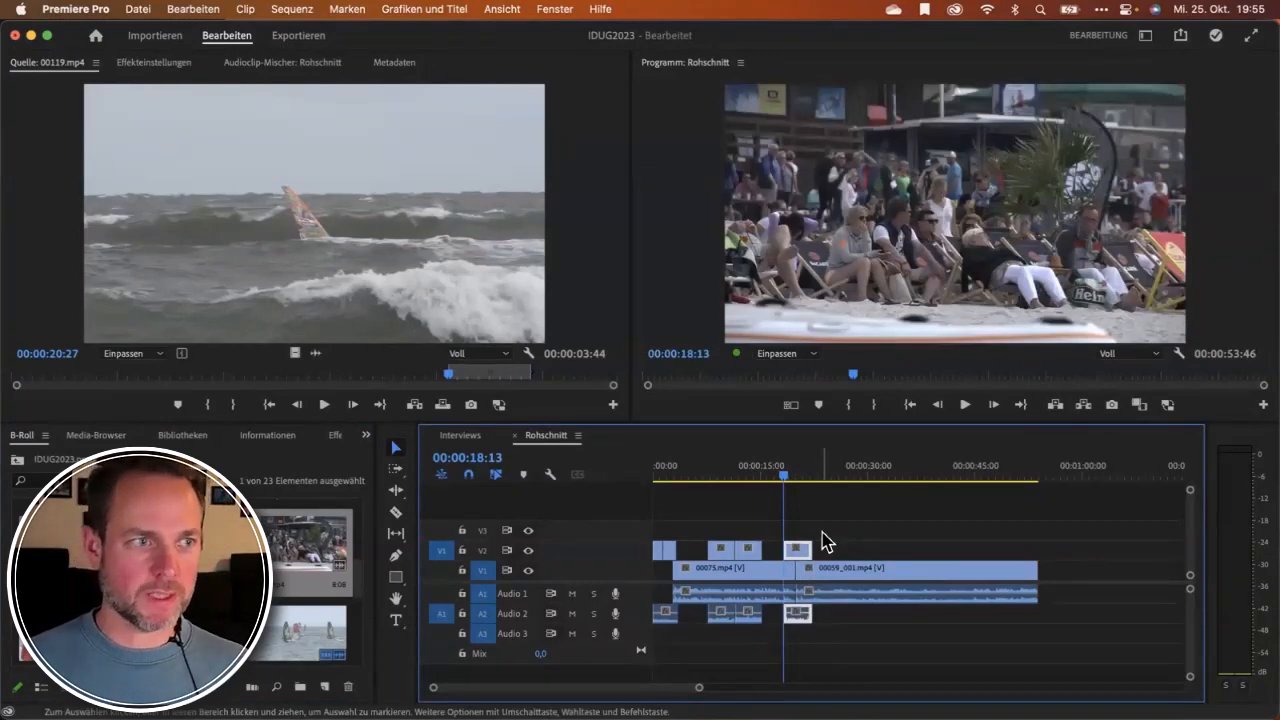
Add the music file from the B-Roll bin to track A3 at the start of the sequence.
click(17, 461)
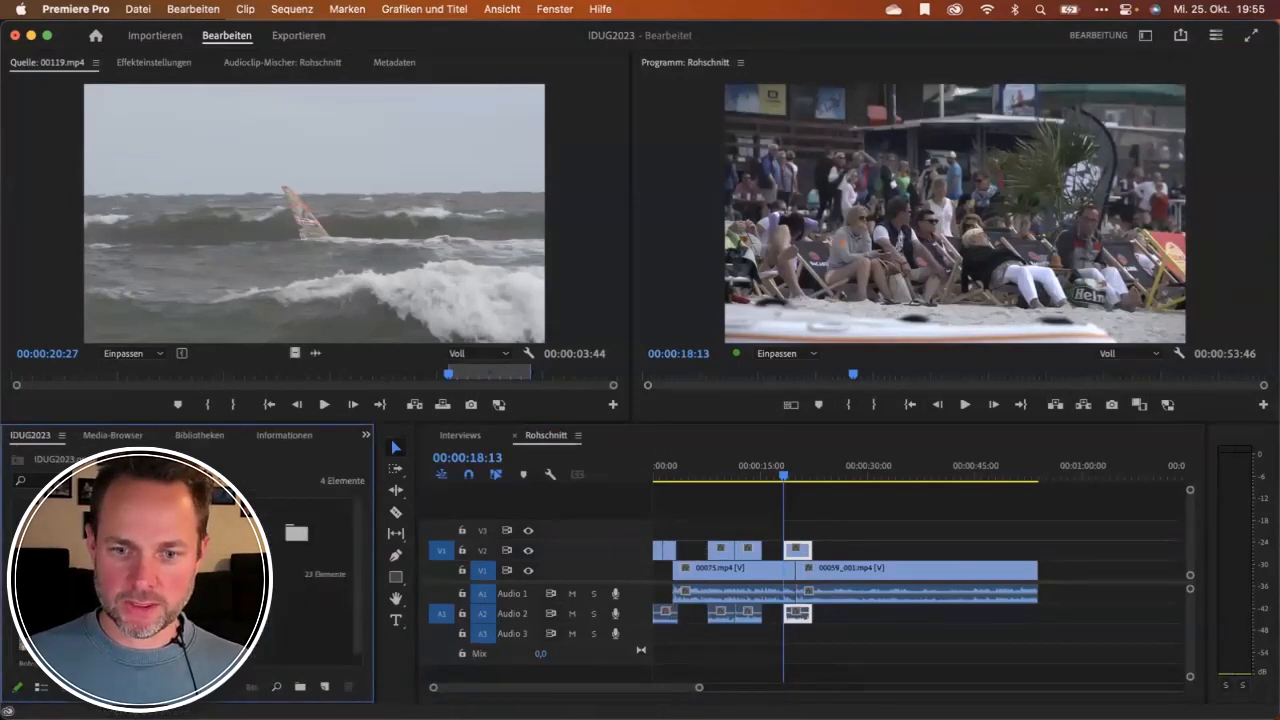
click(303, 543)
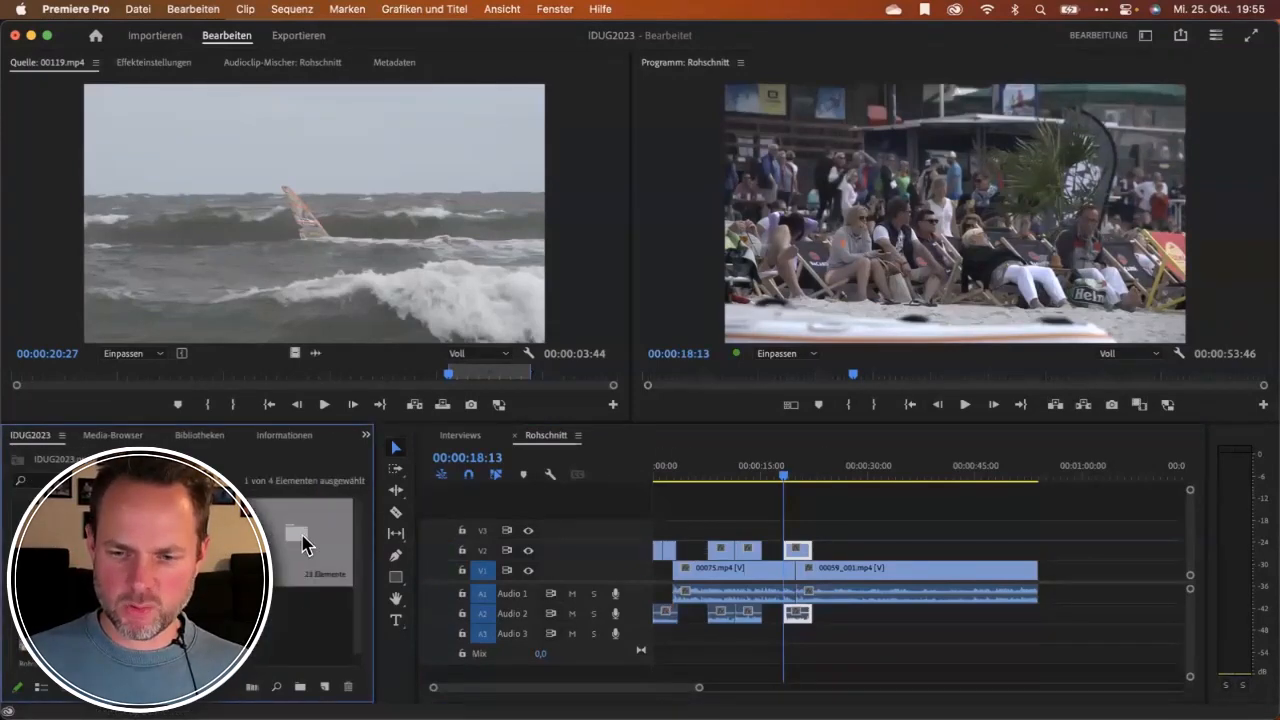
double_click(303, 543)
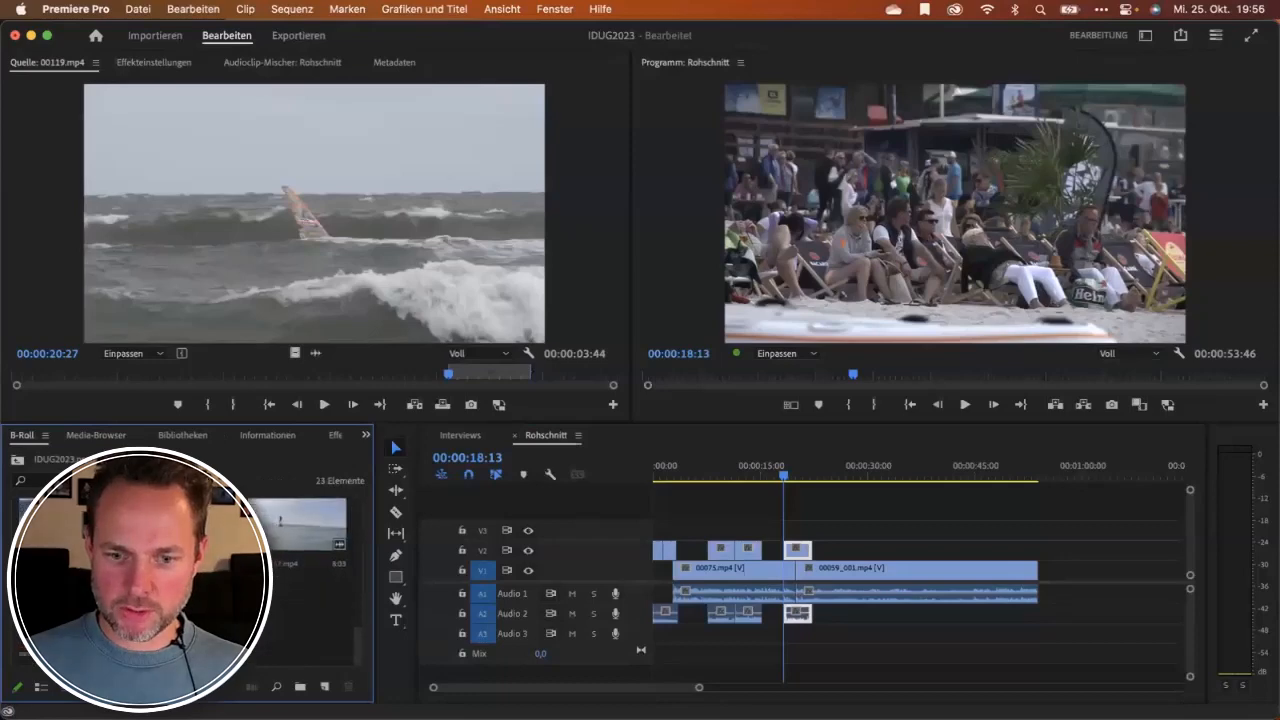
drag(30, 640, 674, 648)
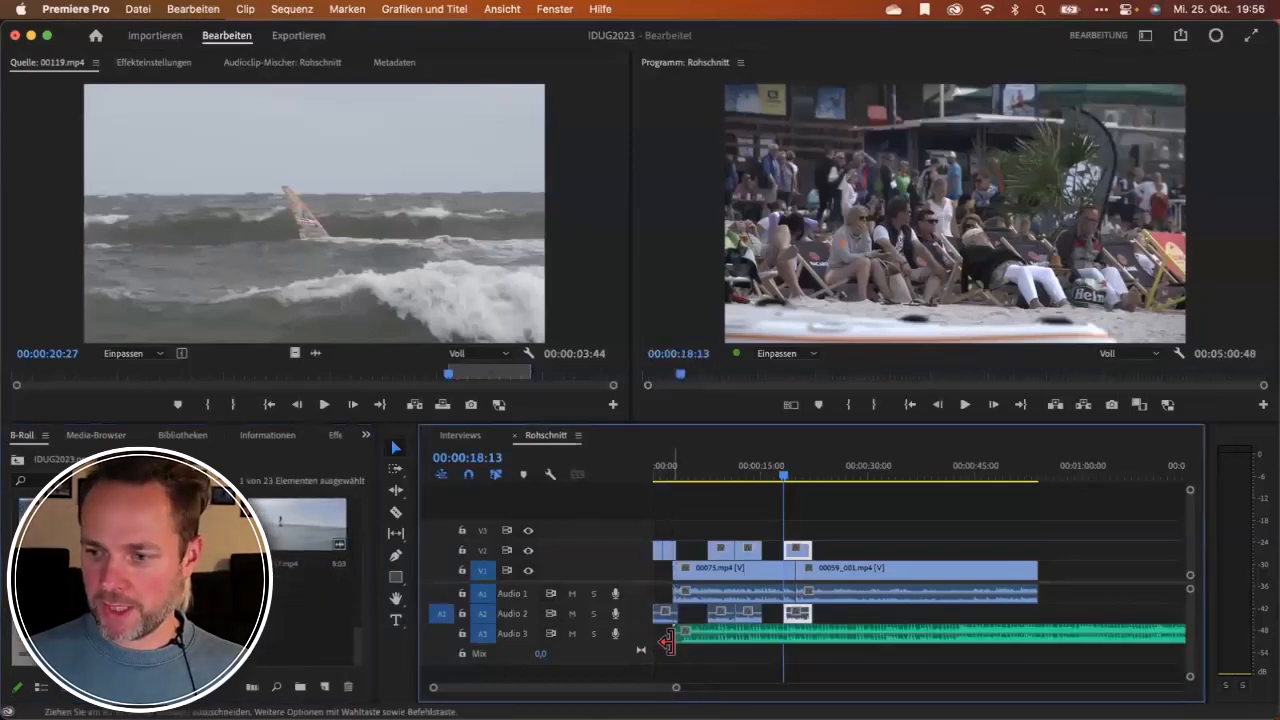
Cut 00059_001.mp4 on V1 at about 33 seconds with the Razor tool and delete the part after the cut.
click(396, 512)
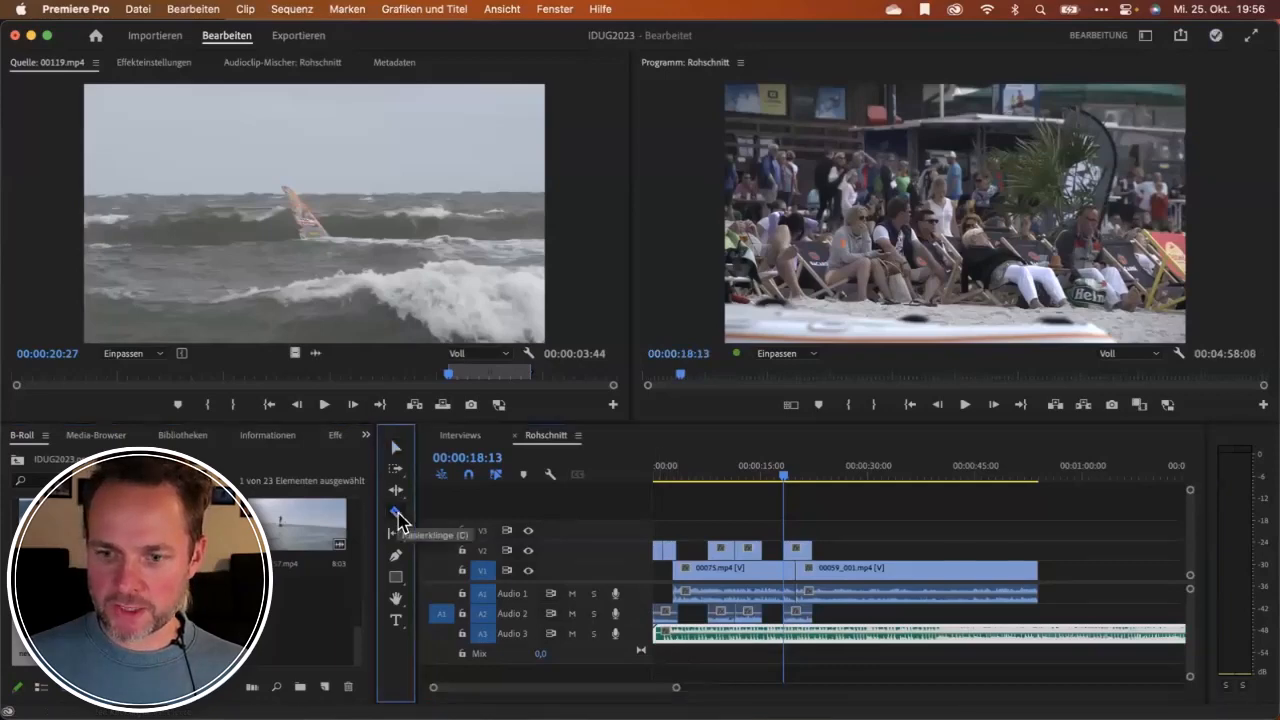
click(887, 568)
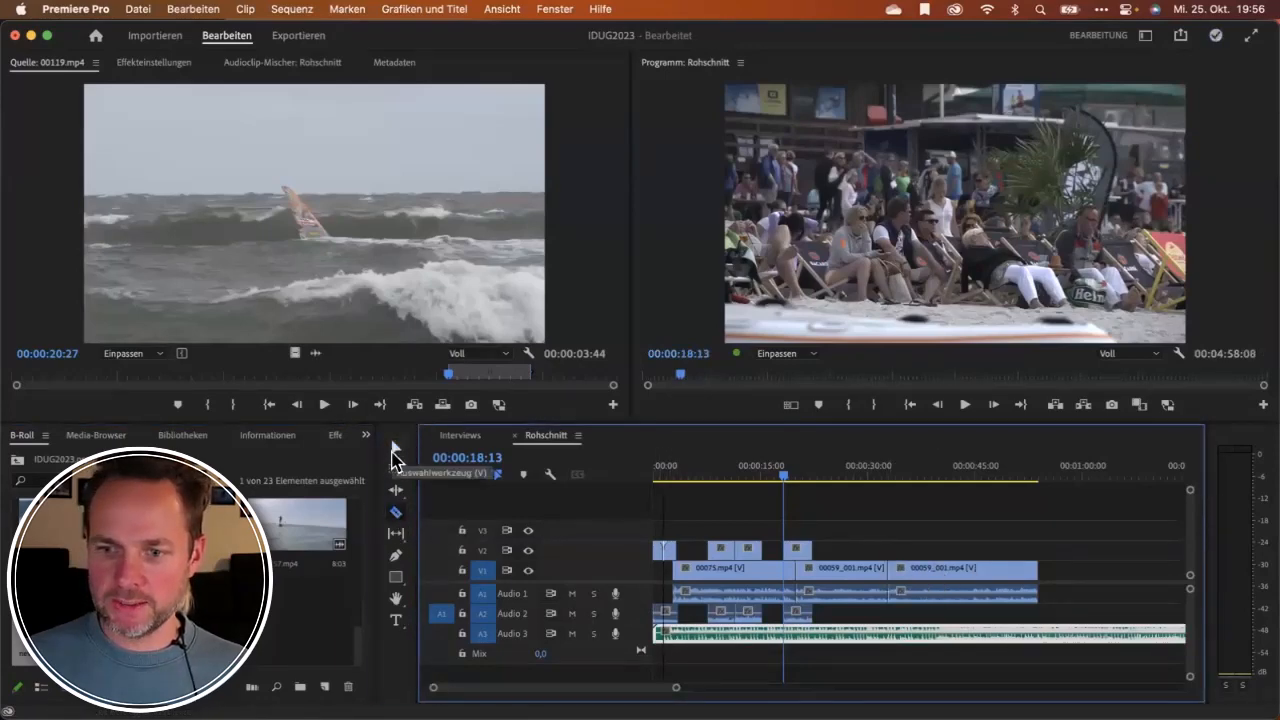
click(394, 449)
click(920, 576)
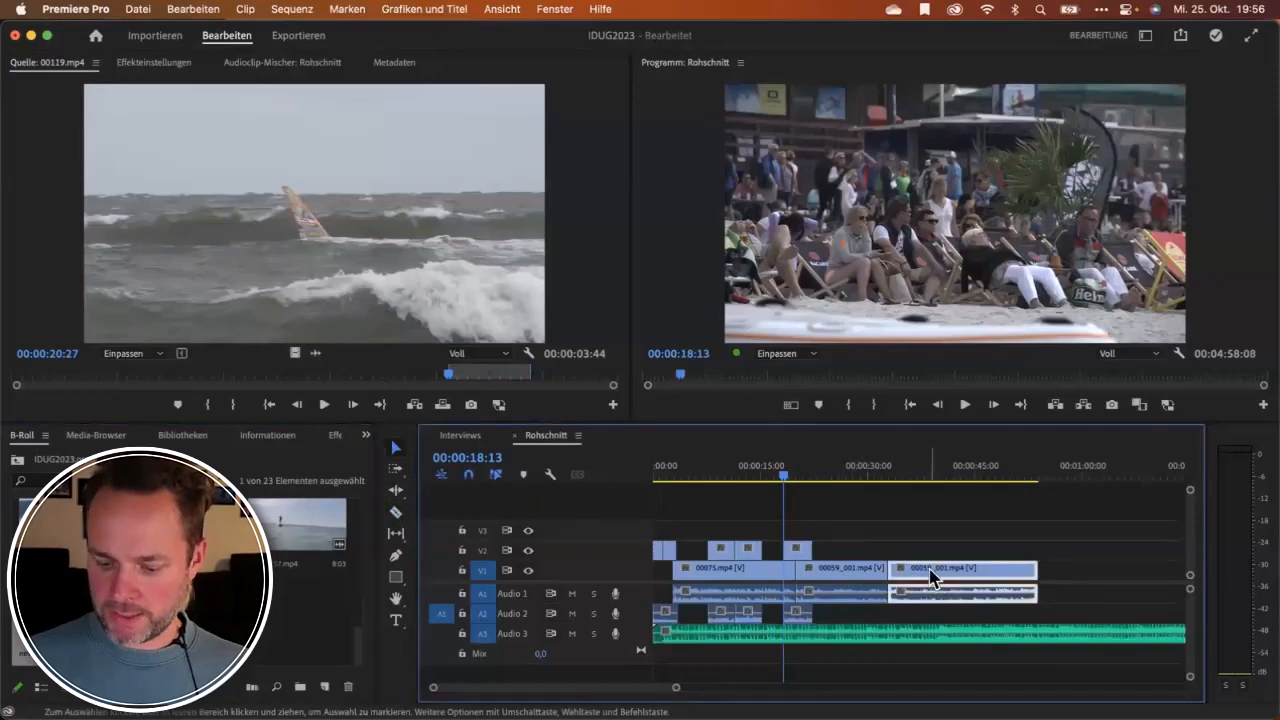
key(Delete)
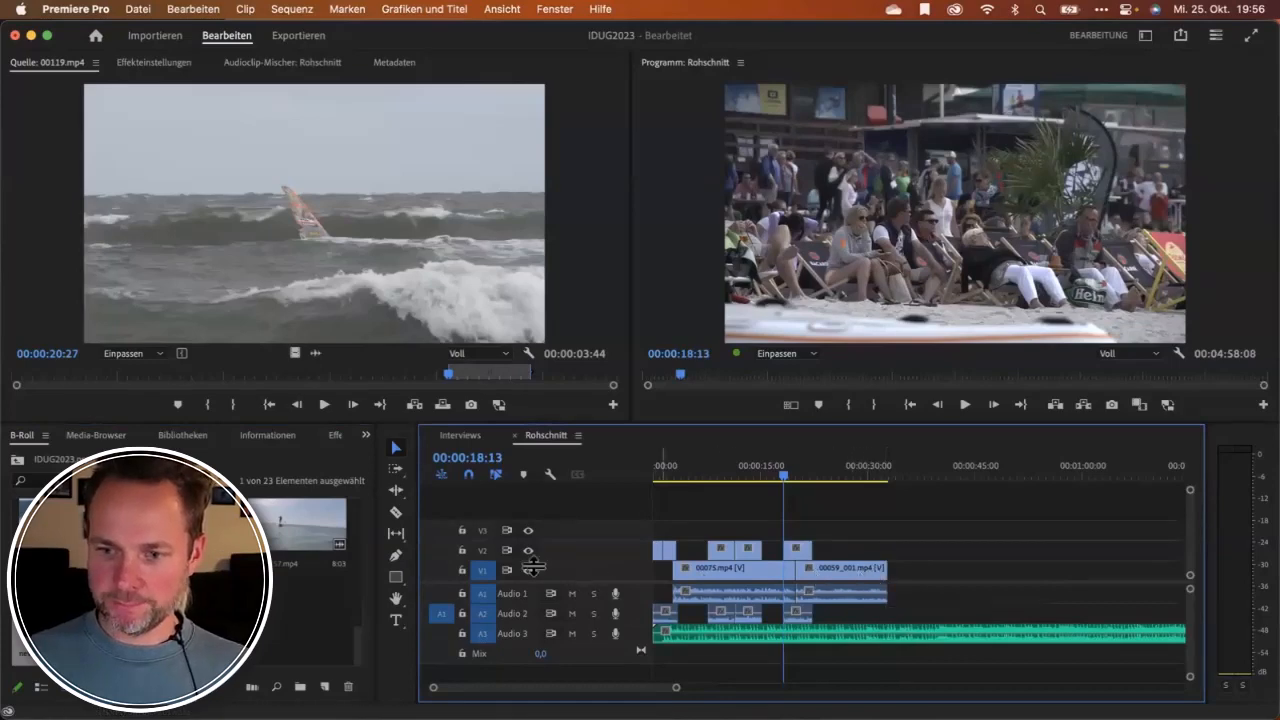
Increase the height of track V1 and move the playhead to 00:00:07:08.
scroll(530, 585, down, 1)
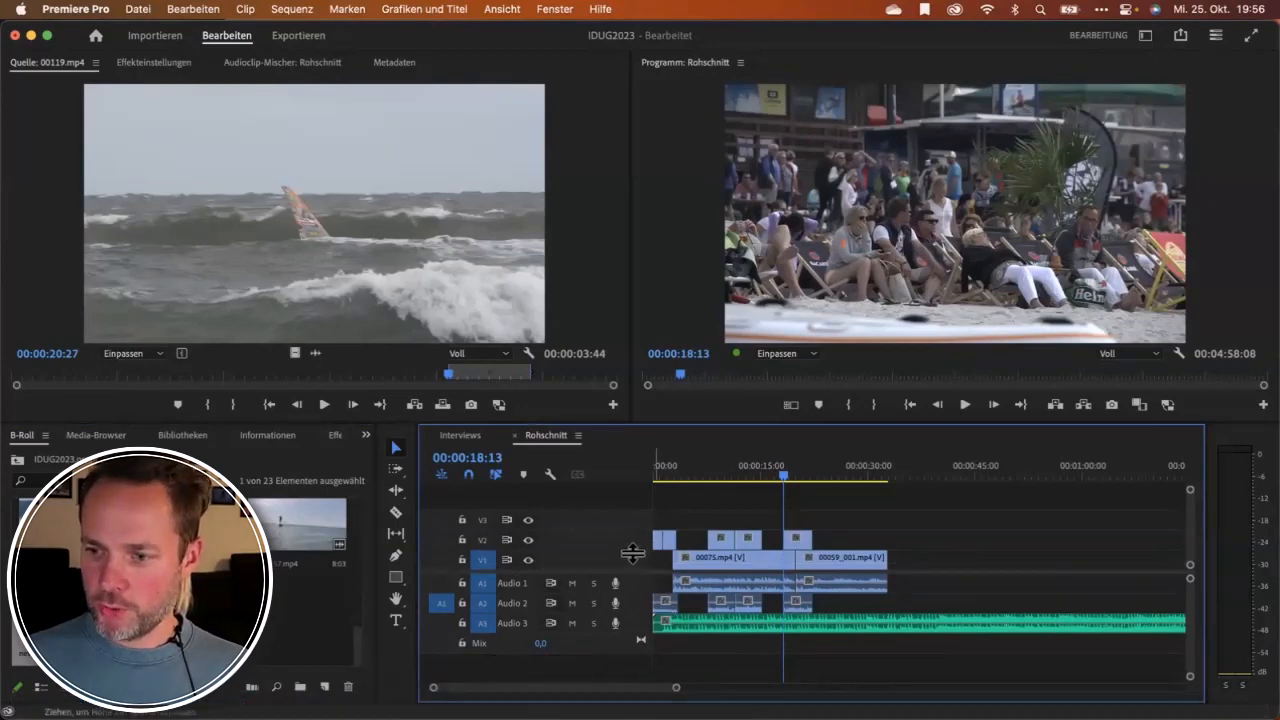
drag(634, 554, 630, 522)
click(708, 472)
drag(708, 472, 704, 472)
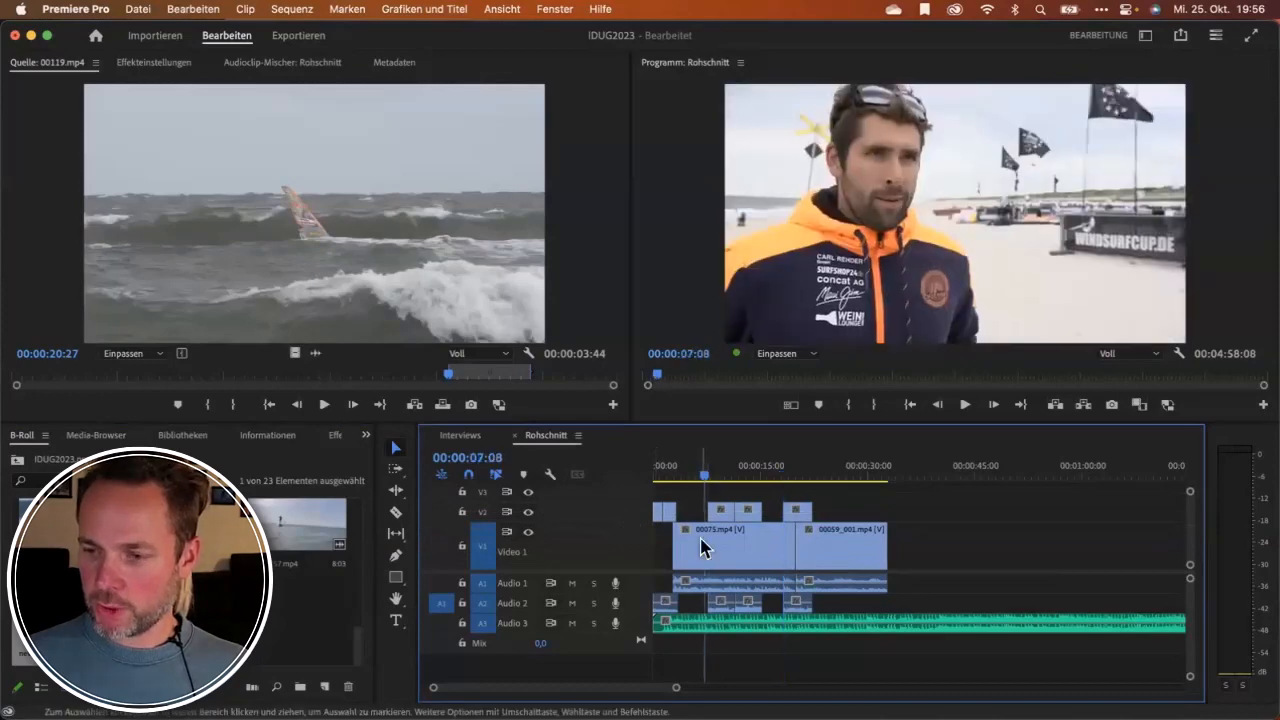
Turn on video thumbnails for the clips in the timeline.
key(equal)
key(equal)
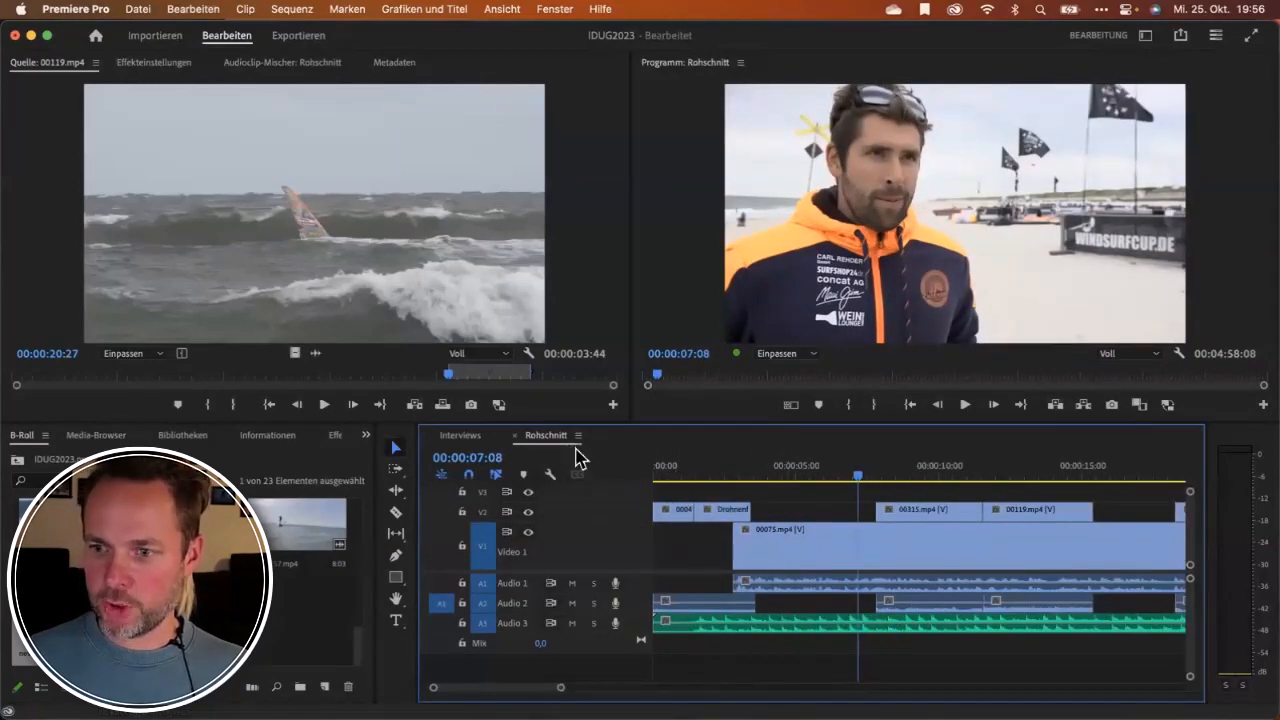
click(551, 475)
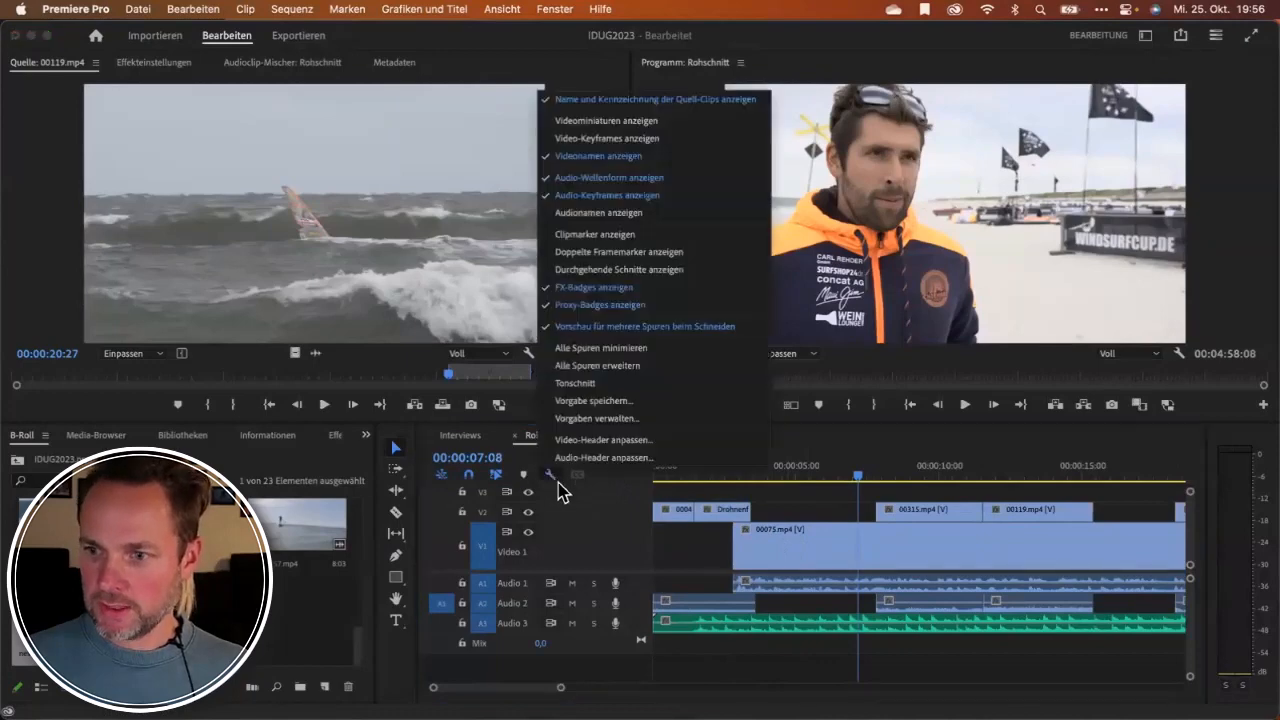
click(597, 121)
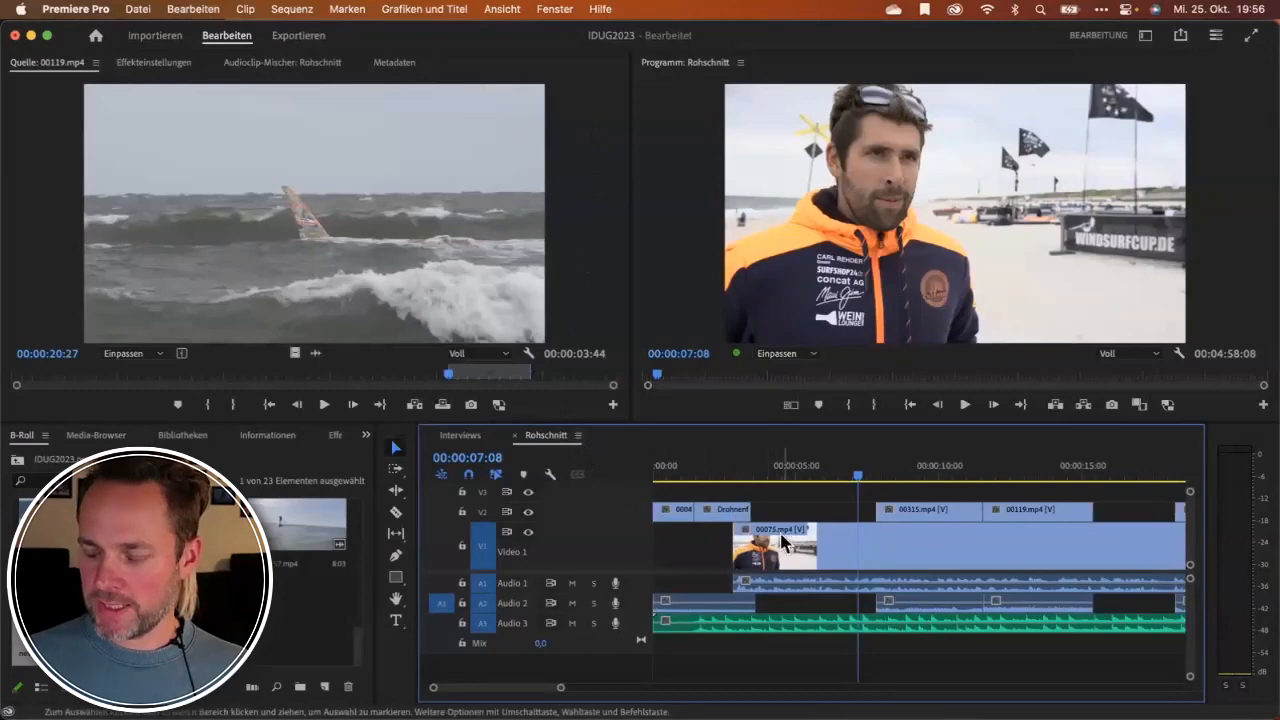
Hide the video clip names in the timeline and increase the heights of tracks A1 and V2.
click(549, 472)
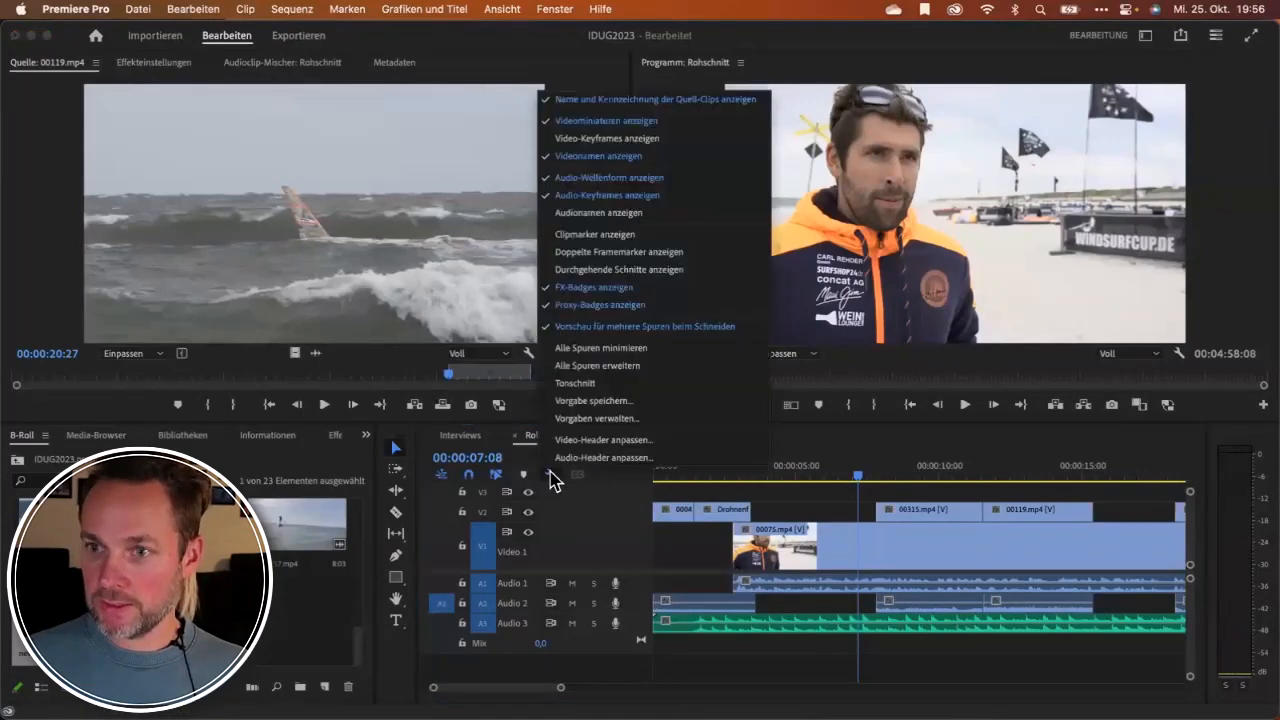
click(611, 160)
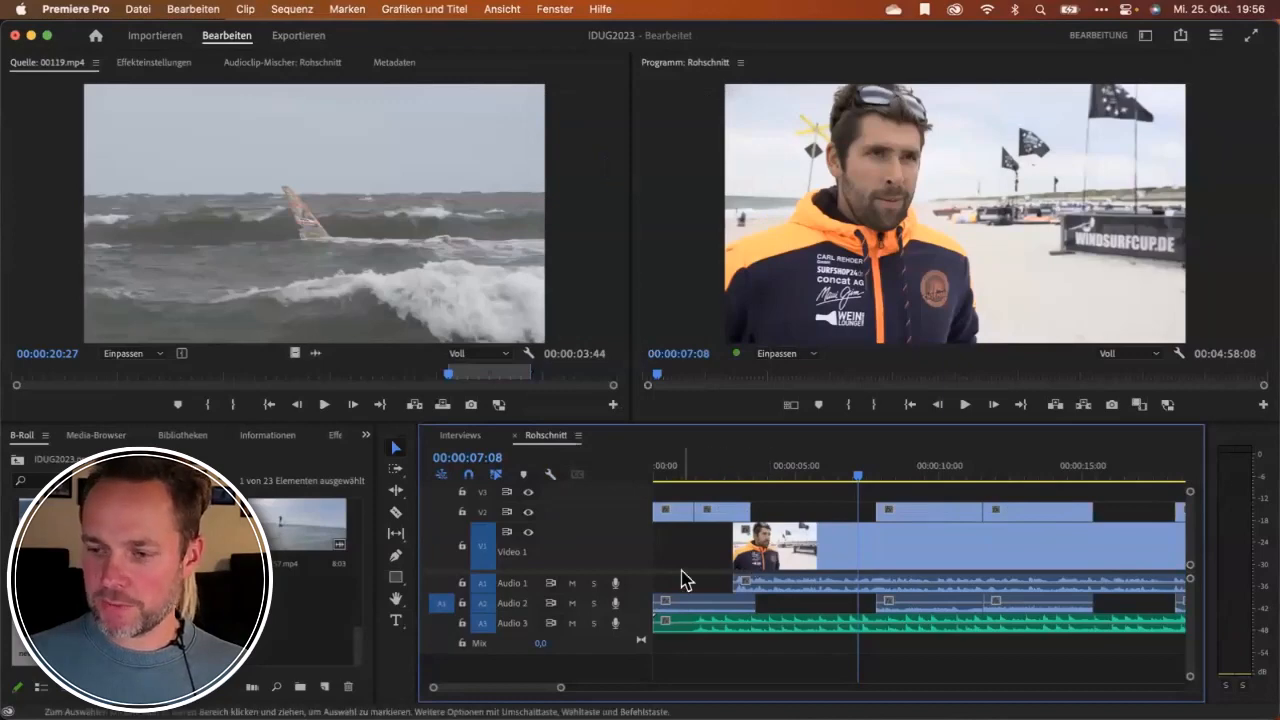
drag(641, 593, 640, 623)
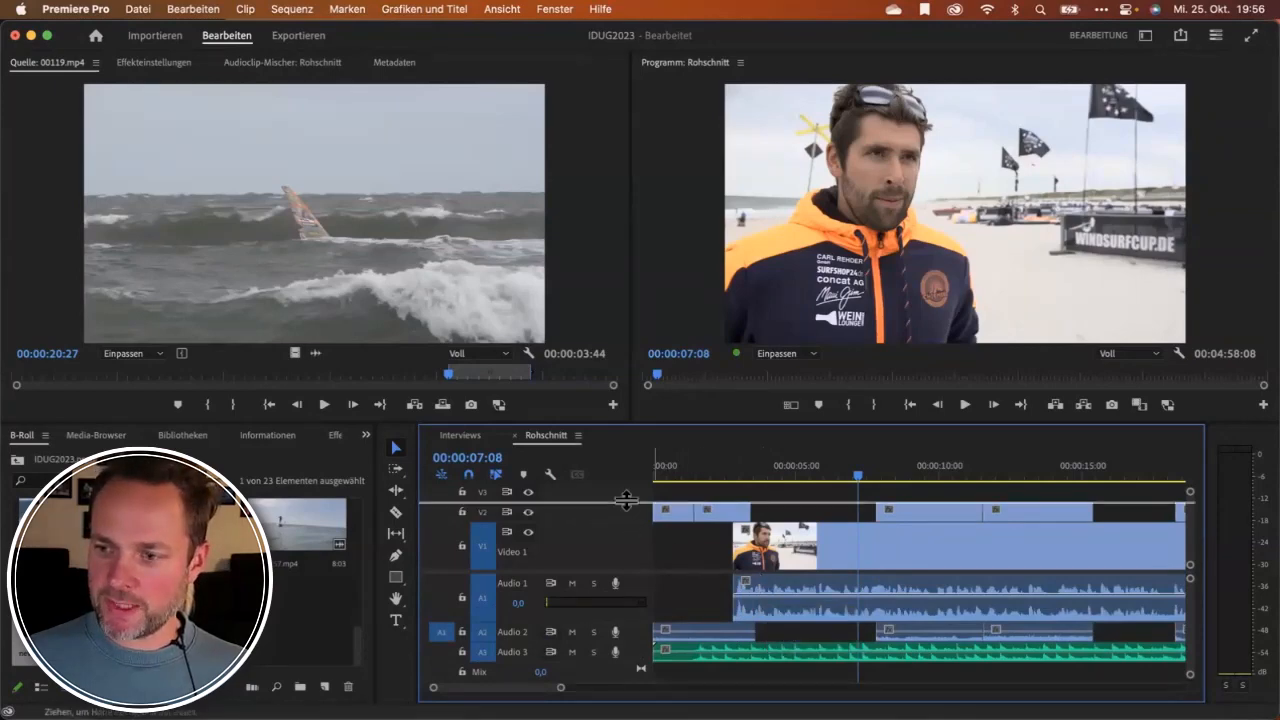
drag(626, 500, 630, 479)
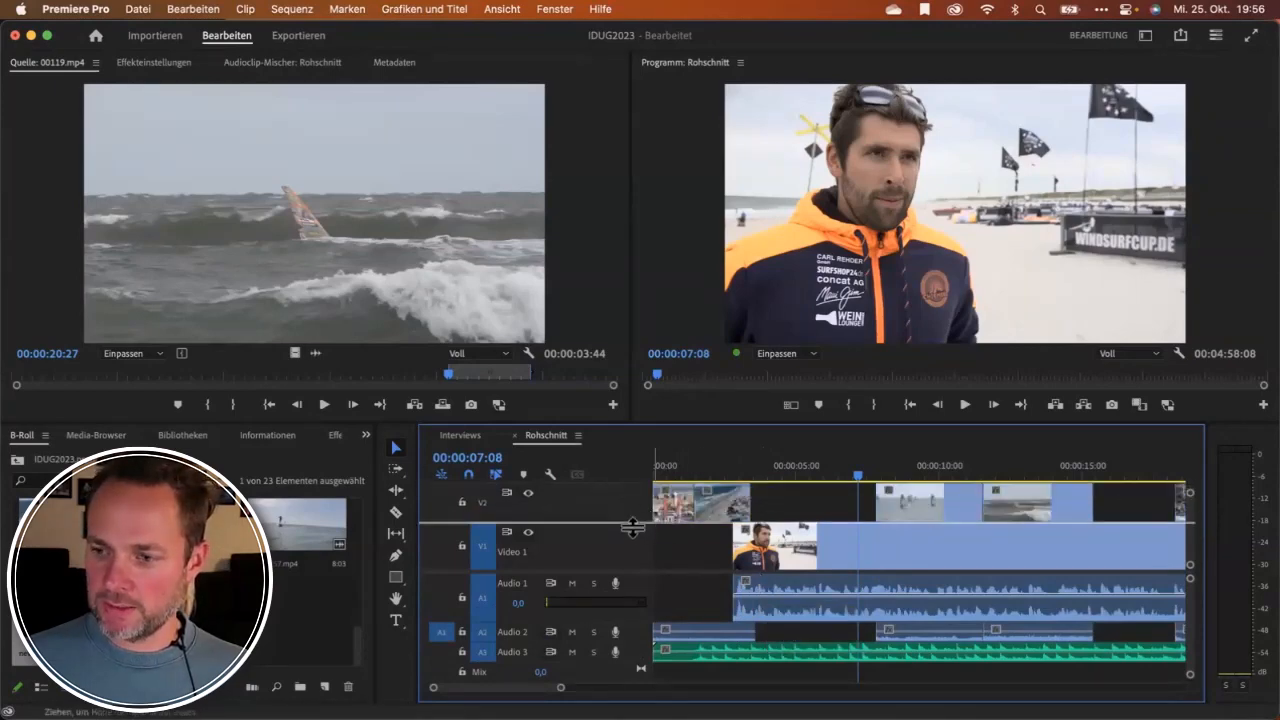
drag(632, 528, 633, 537)
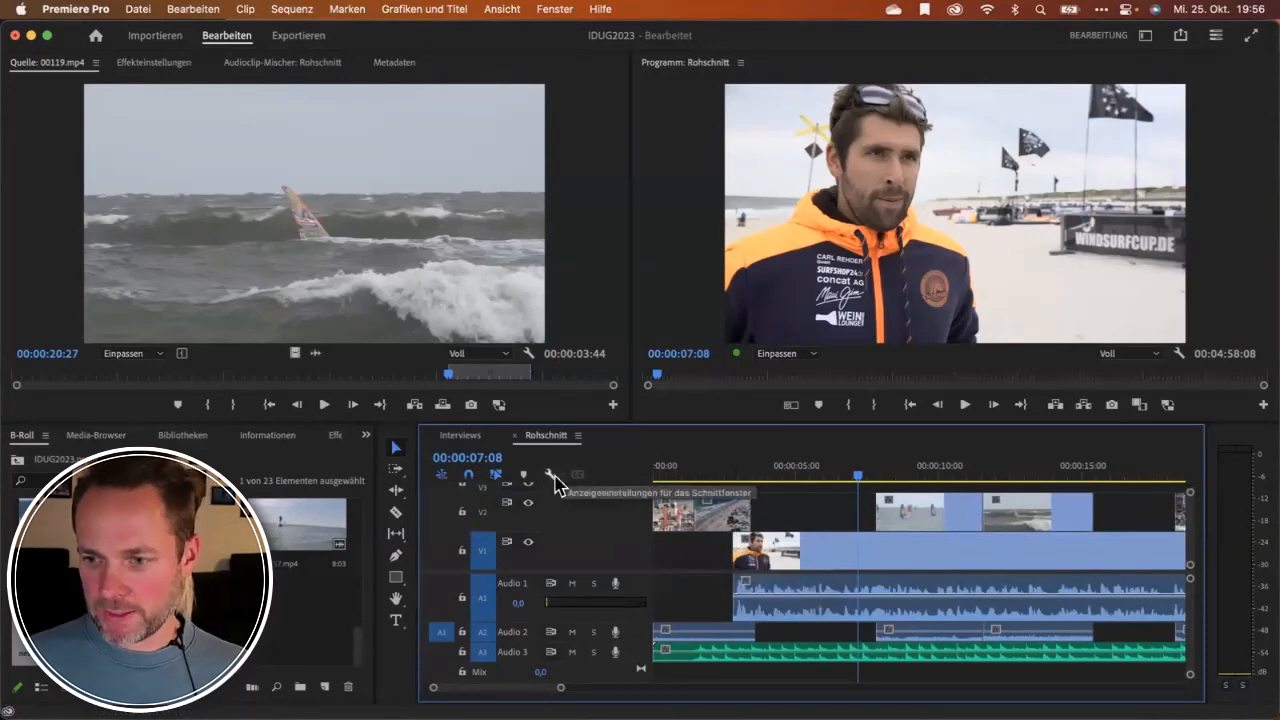
Apply the Tonschnitt track height preset to the Rohschnitt timeline and move the playhead to 00:00:07:01.
click(550, 476)
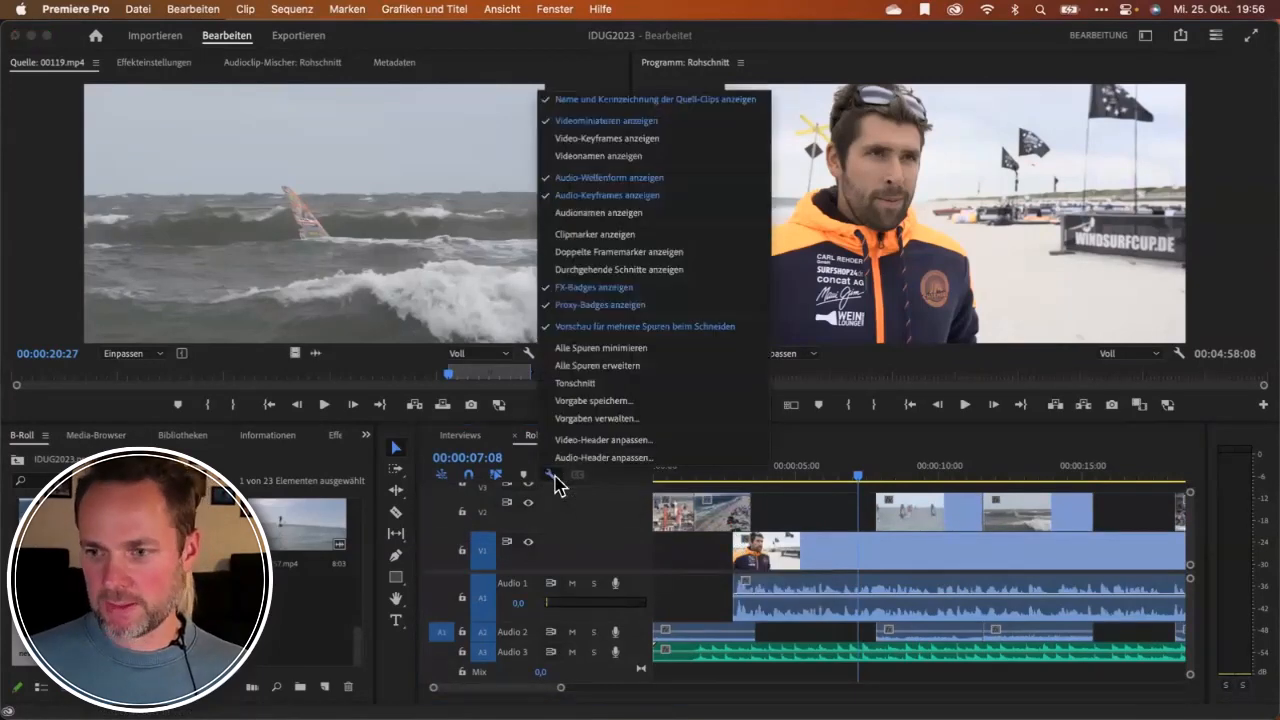
click(576, 383)
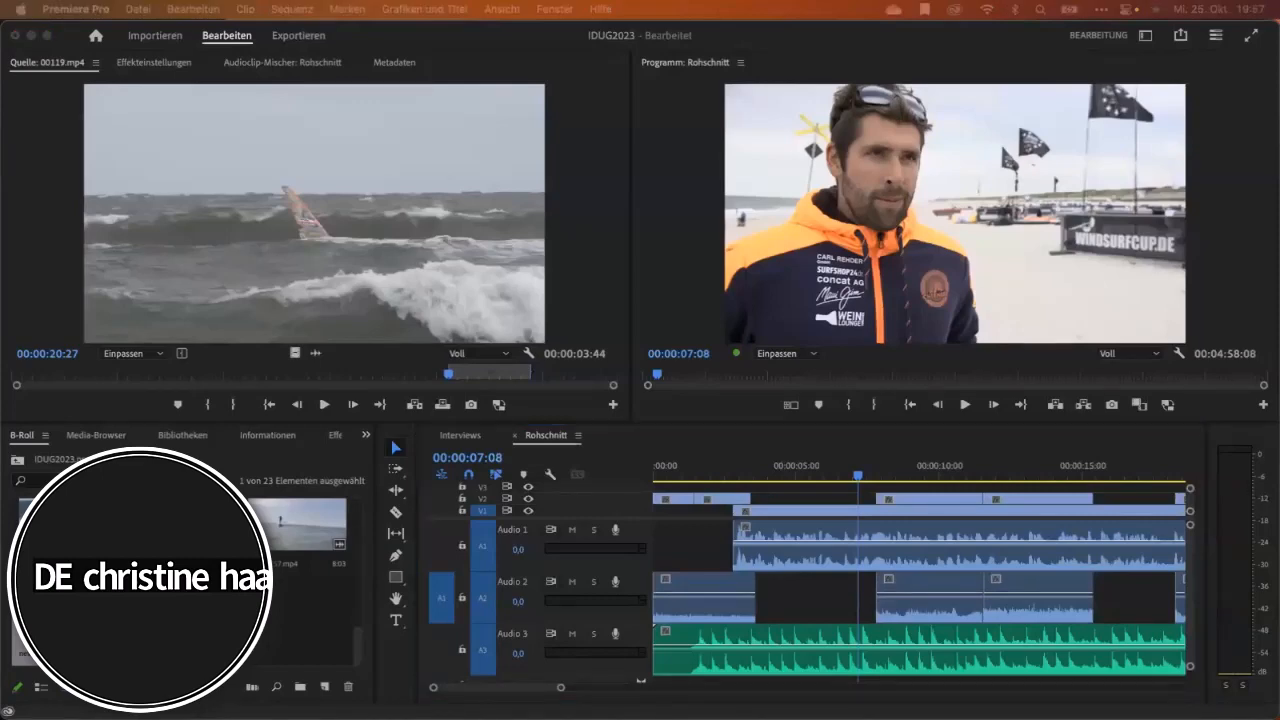
click(548, 440)
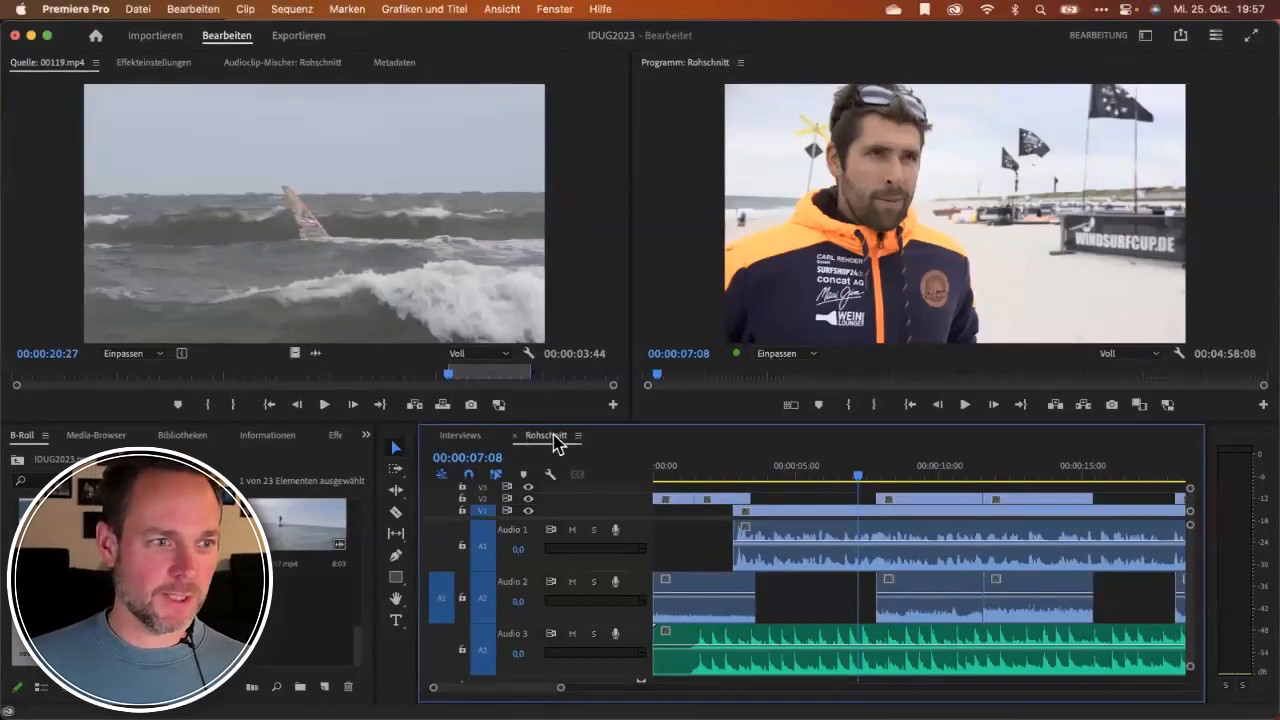
click(854, 476)
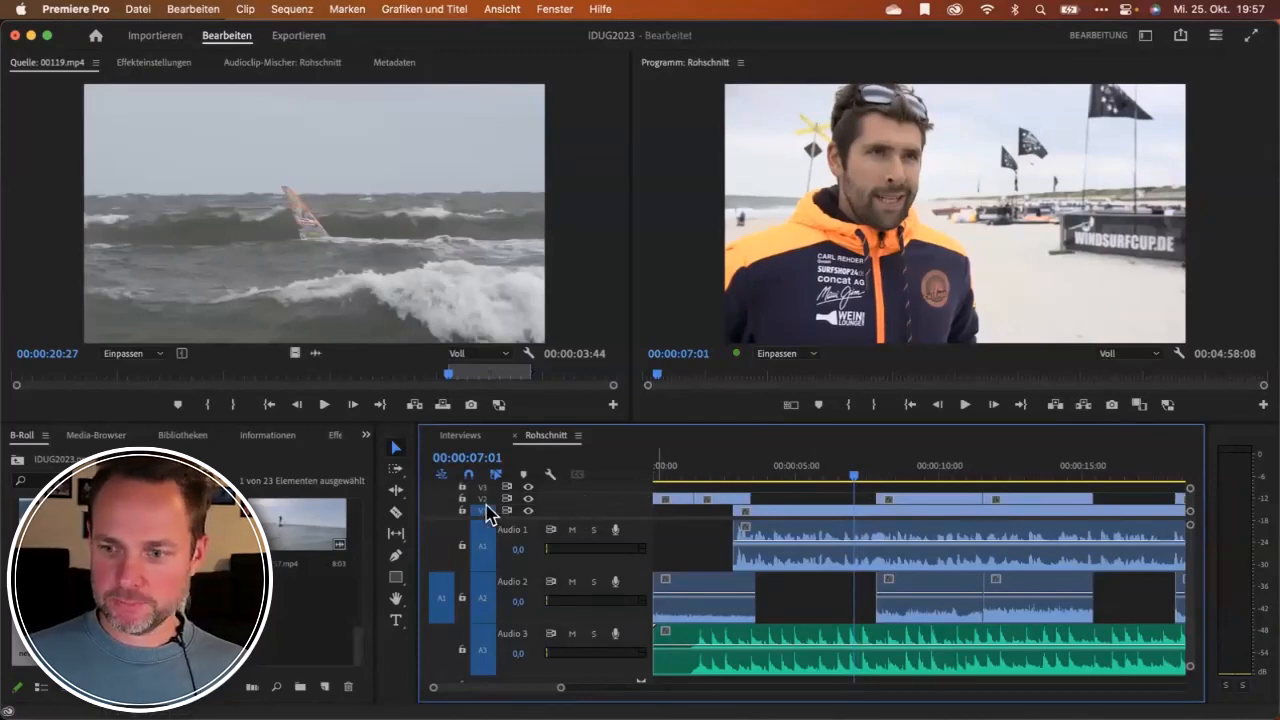
Open the recent project Volvo Surfcup.prproj and close all other projects.
click(143, 11)
mouse_move(177, 110)
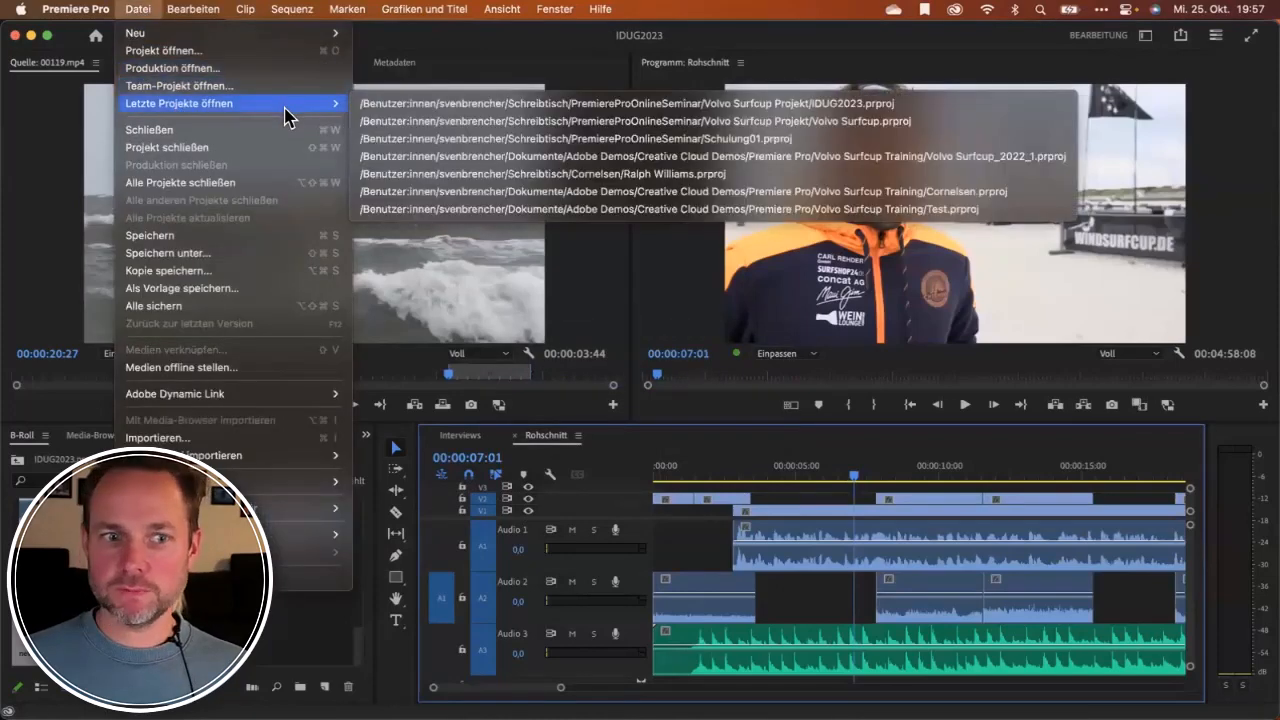
click(423, 121)
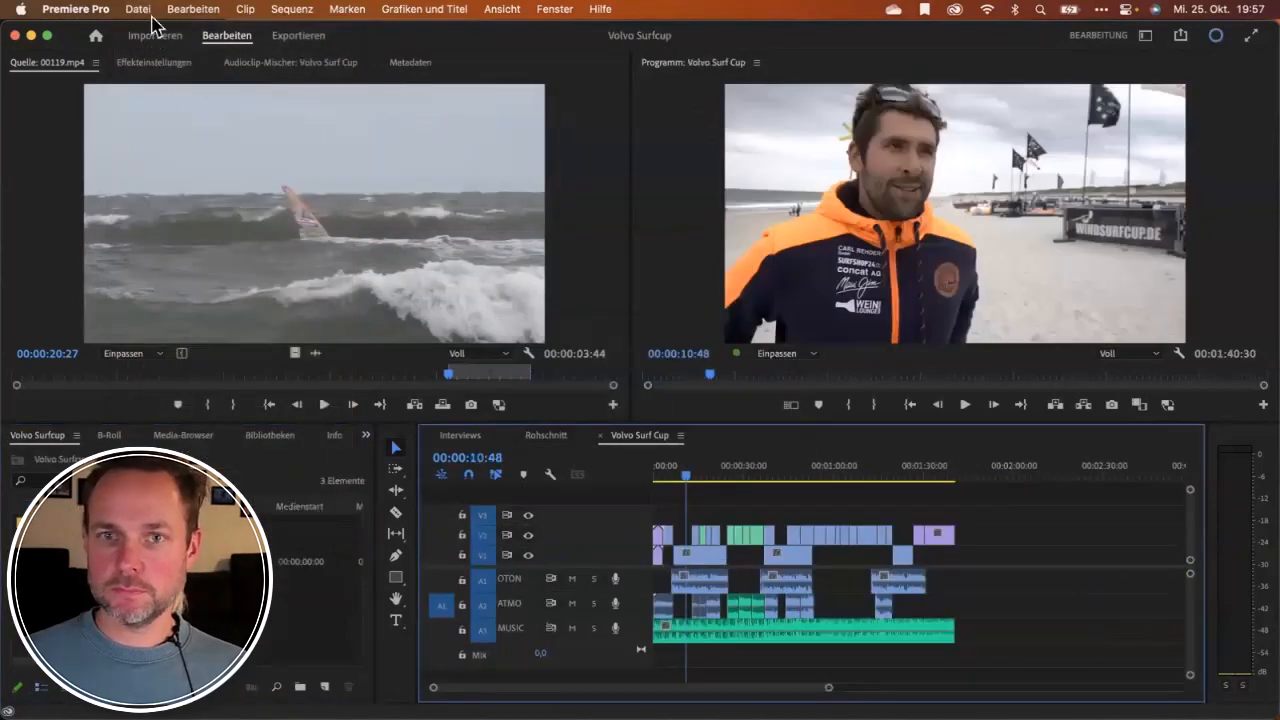
click(150, 12)
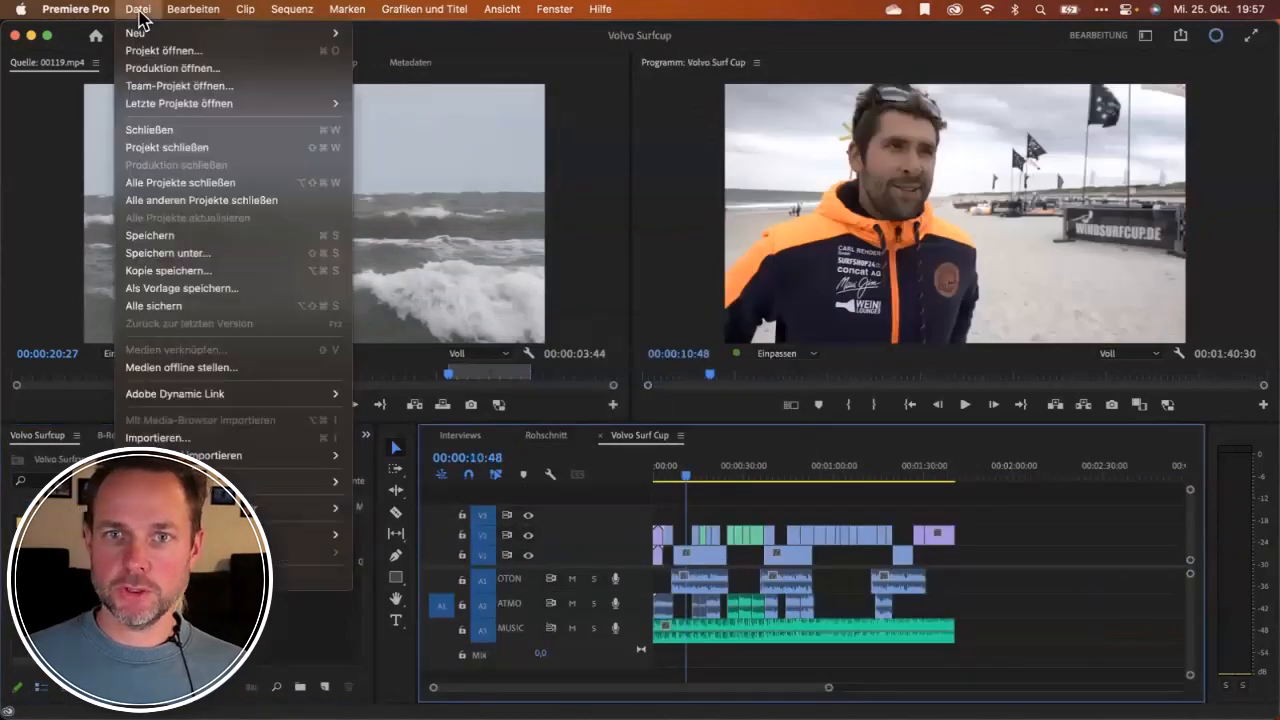
click(187, 203)
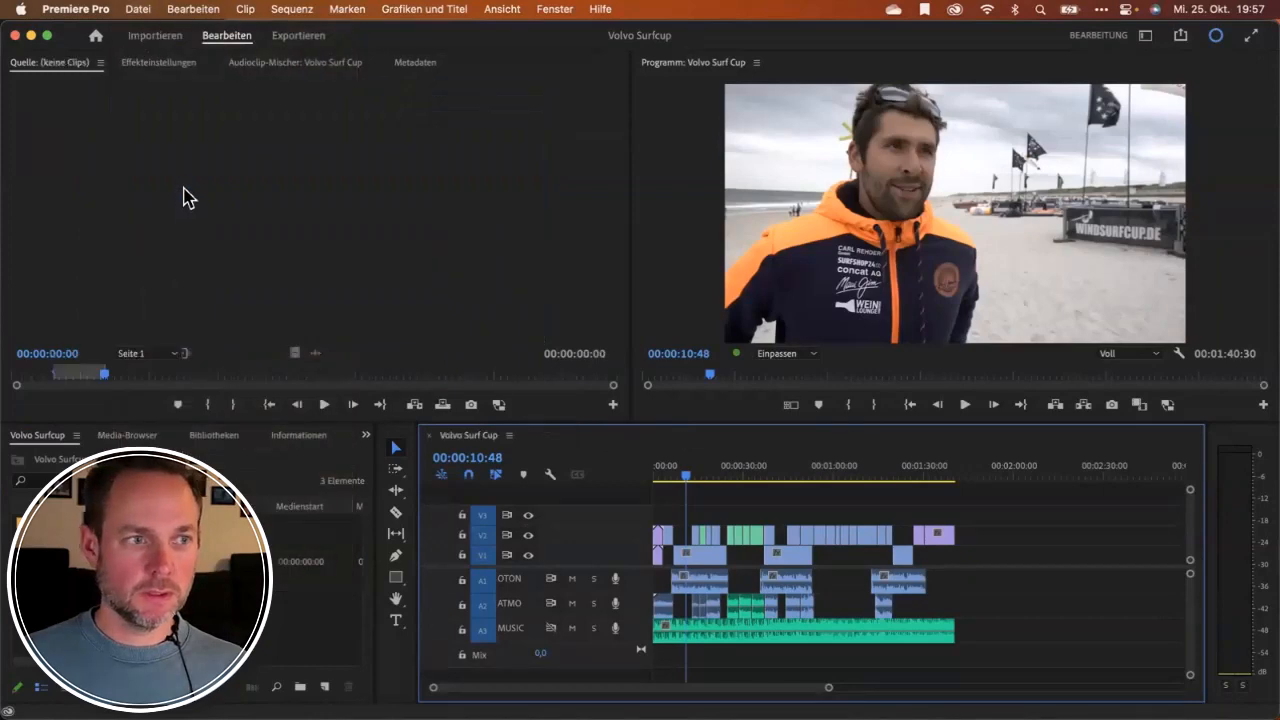
Extend the end of the music clip on track A3 to about 00:04:56:48 and move the playhead to 00:02:31:01.
click(674, 471)
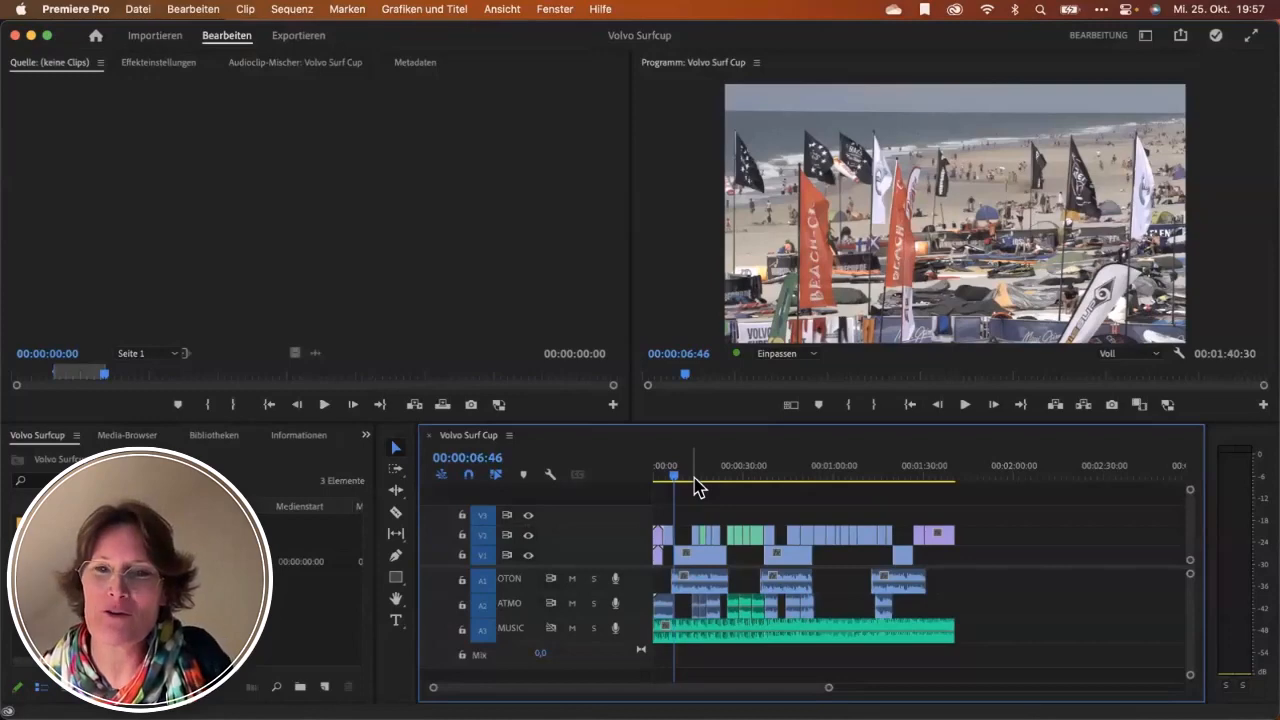
key(=)
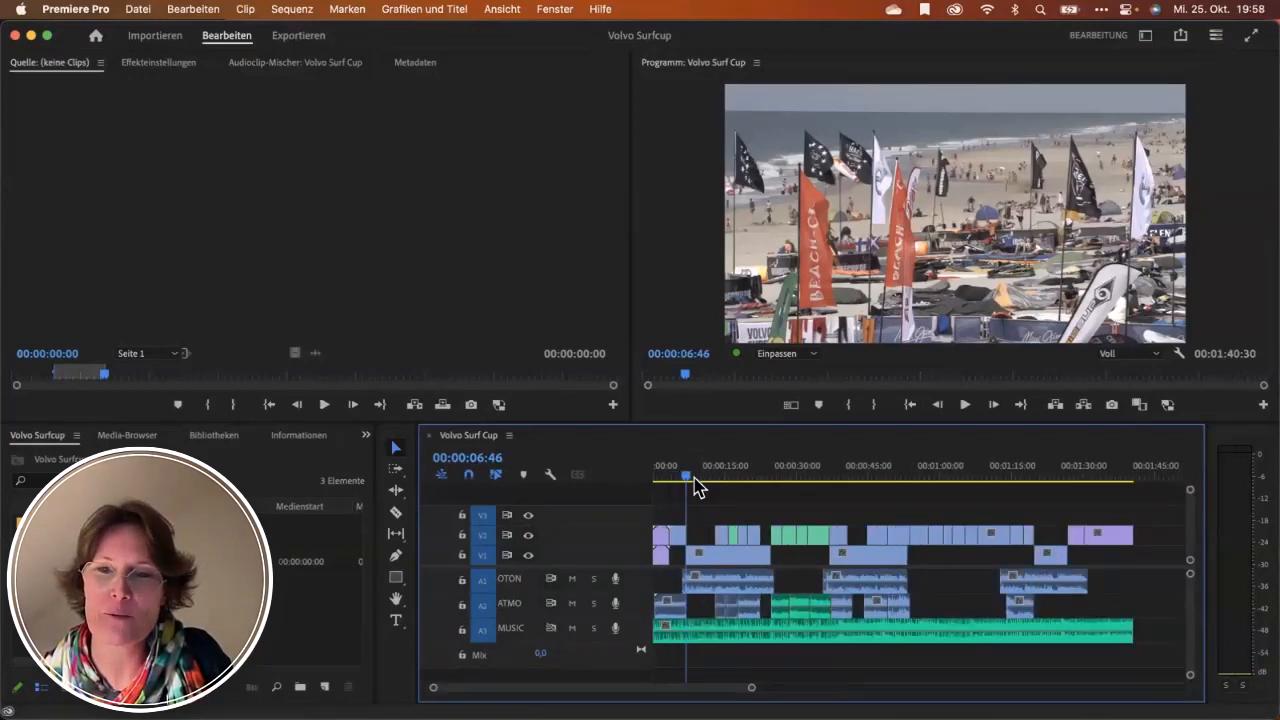
key(minus)
key(minus)
key(minus)
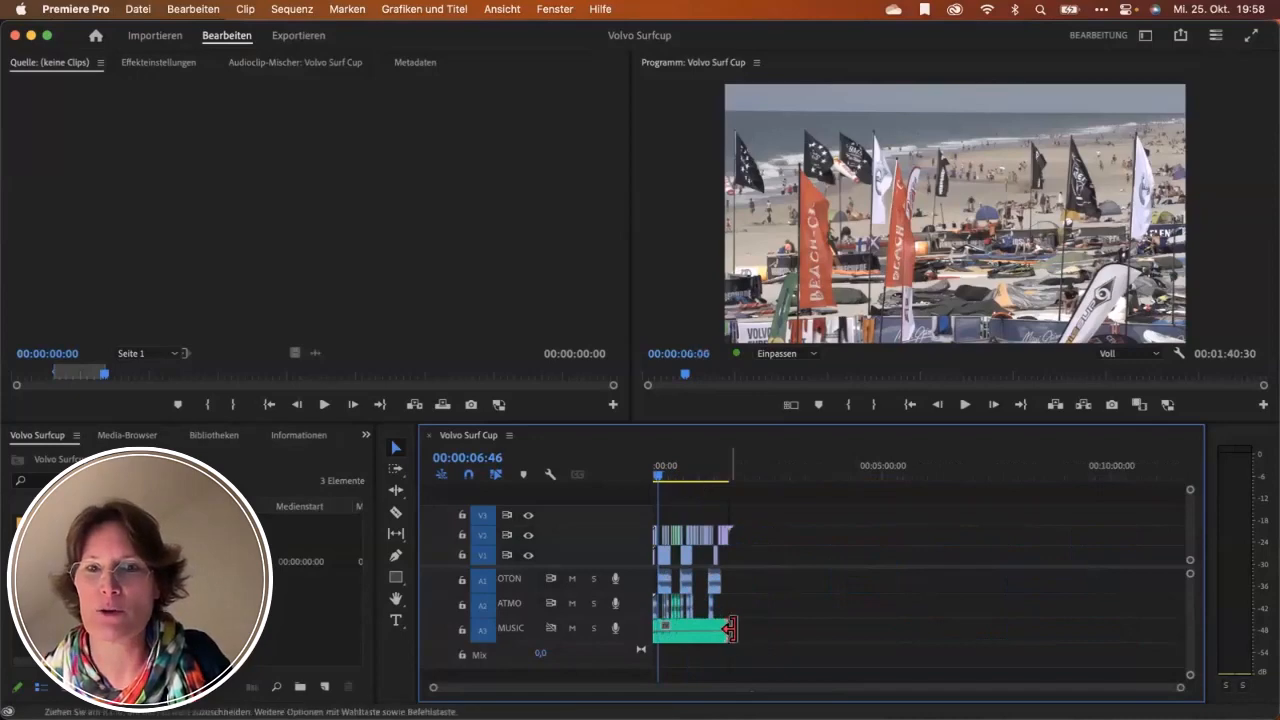
drag(731, 628, 978, 624)
click(758, 476)
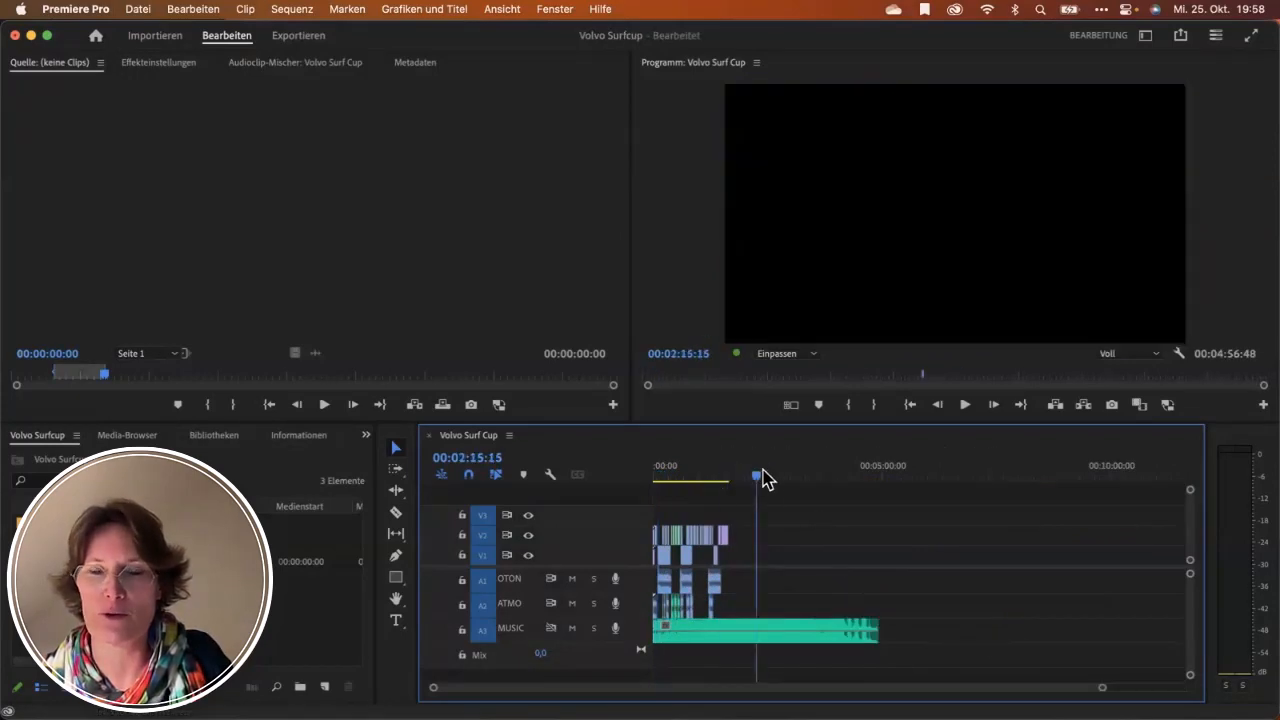
drag(762, 476, 767, 477)
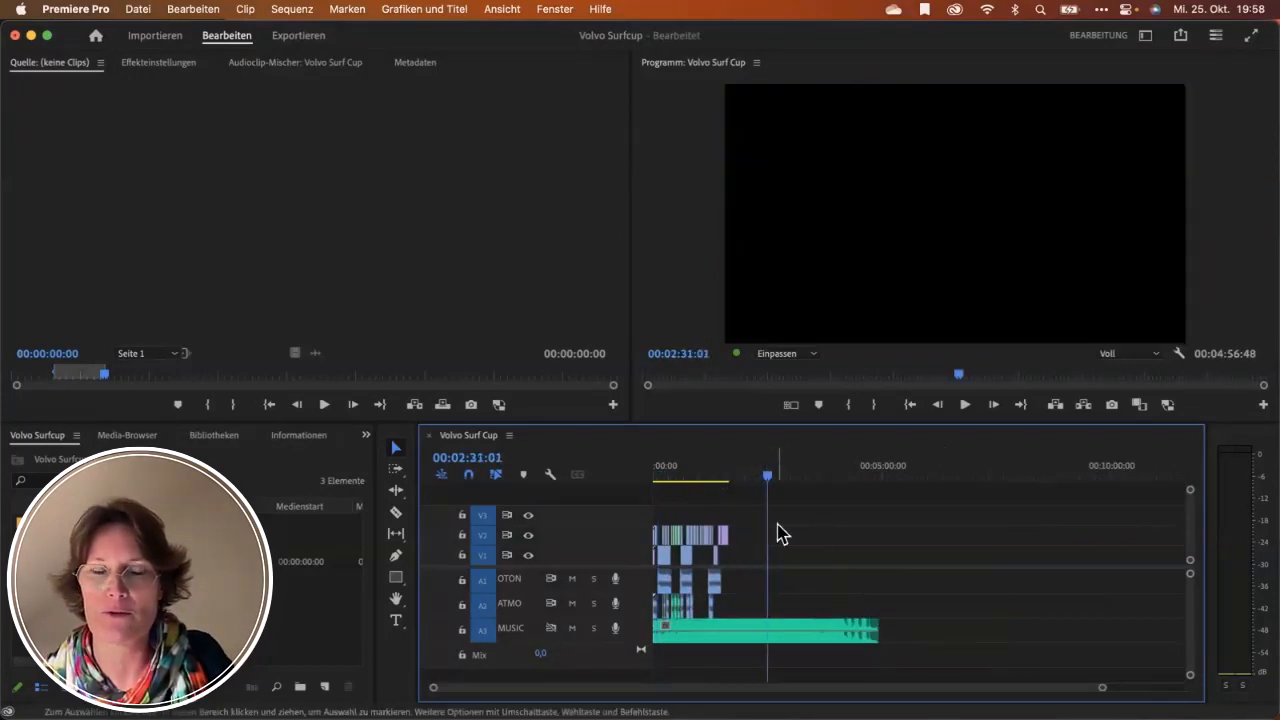
Select the music clip on track A3 and display the Essential Sound controls.
click(782, 630)
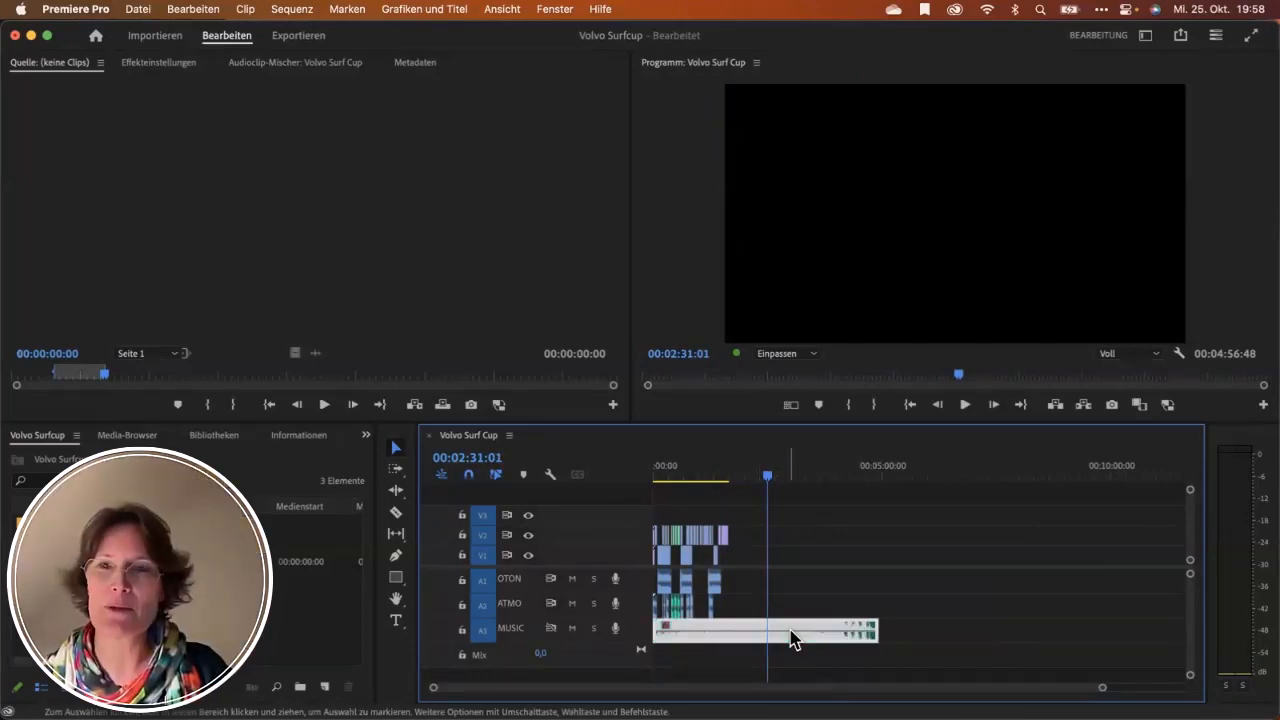
click(555, 12)
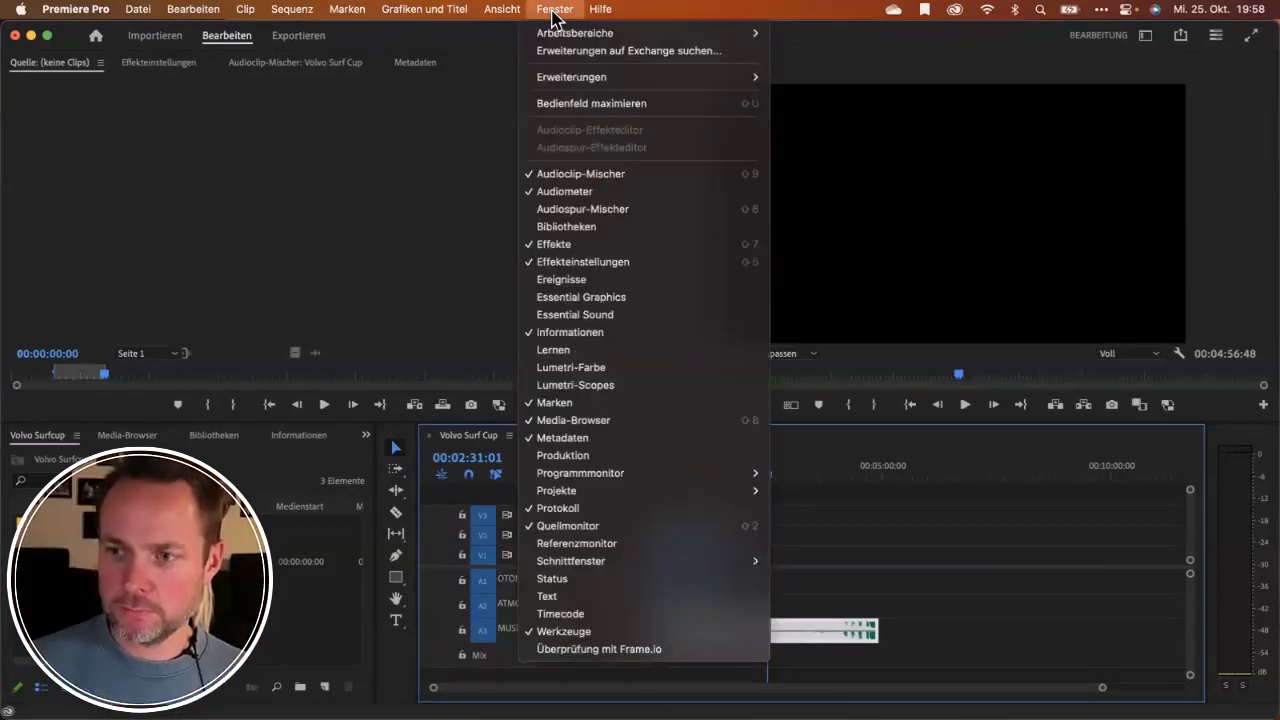
click(580, 316)
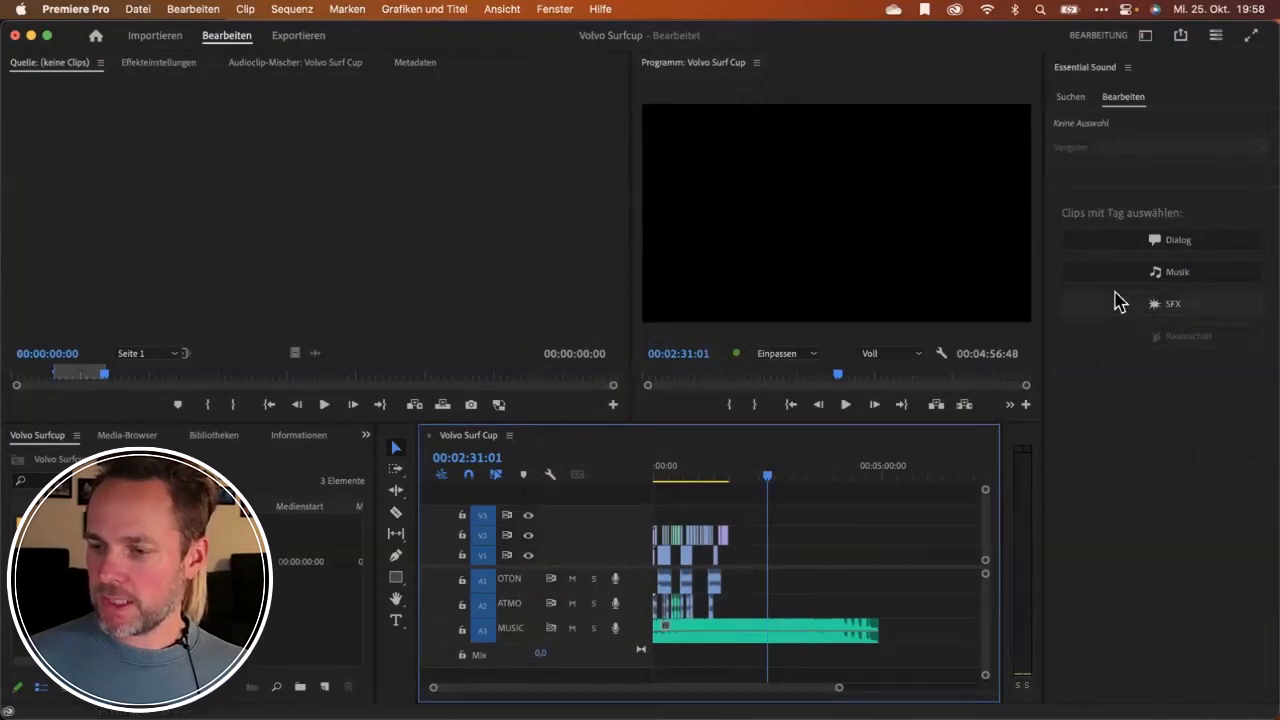
Clear the audio type from all clips tagged as Dialog, SFX and Musik in Essential Sound.
click(1158, 243)
click(1203, 150)
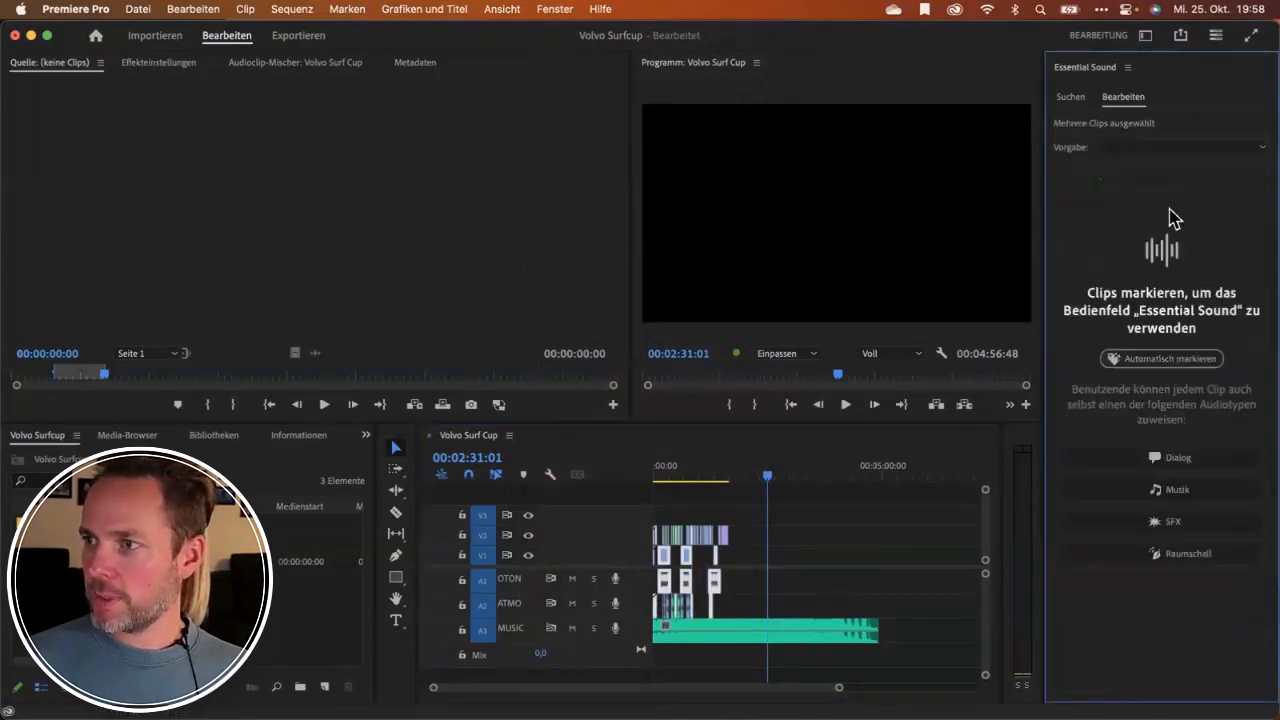
click(910, 545)
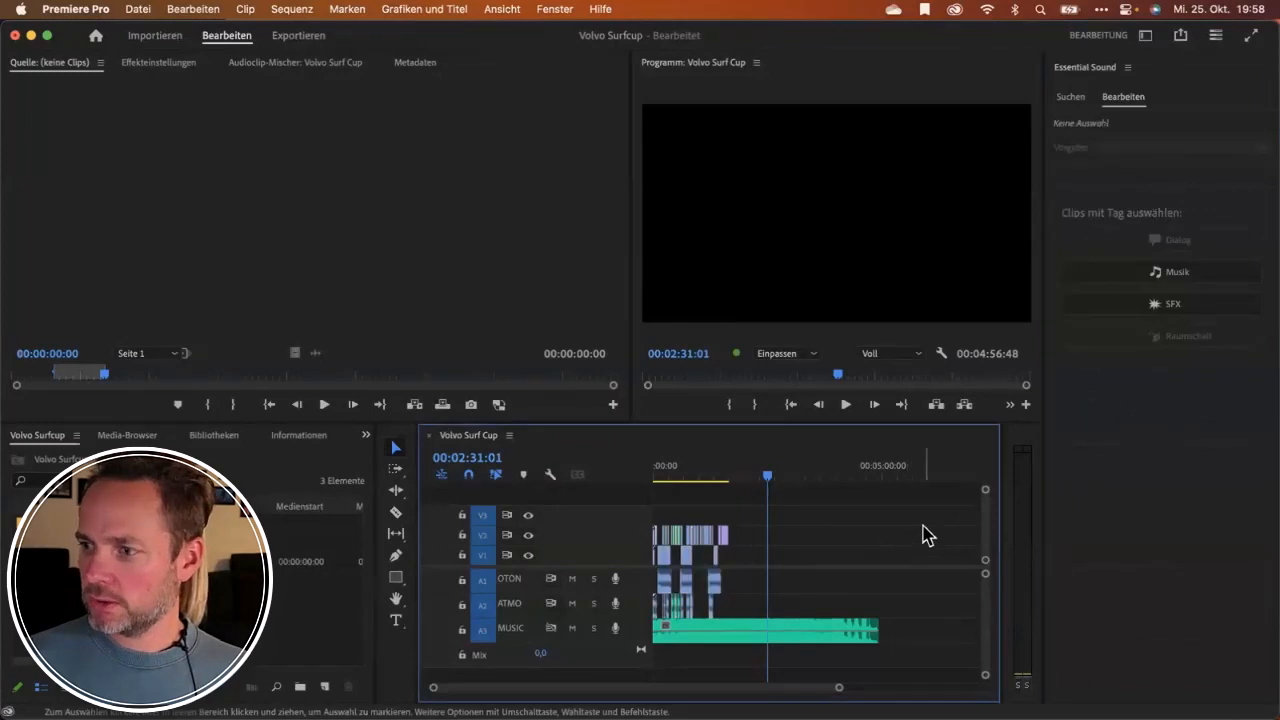
click(1112, 308)
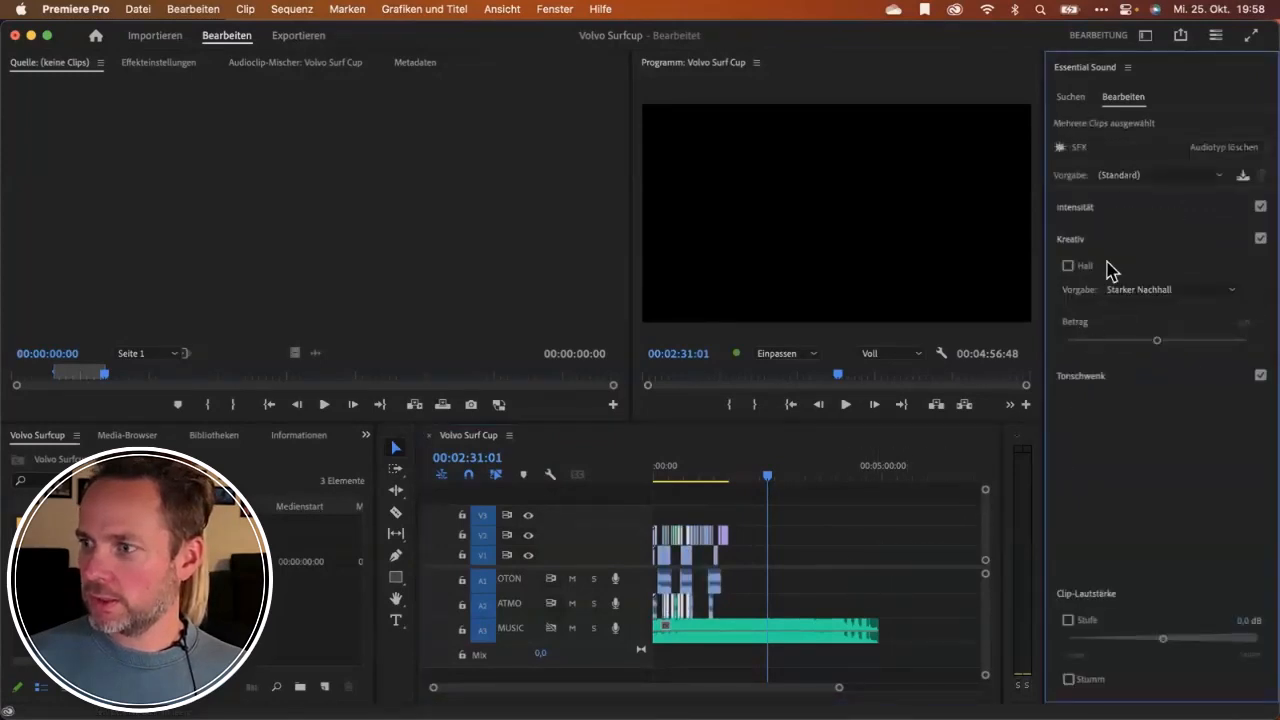
click(1213, 150)
click(829, 591)
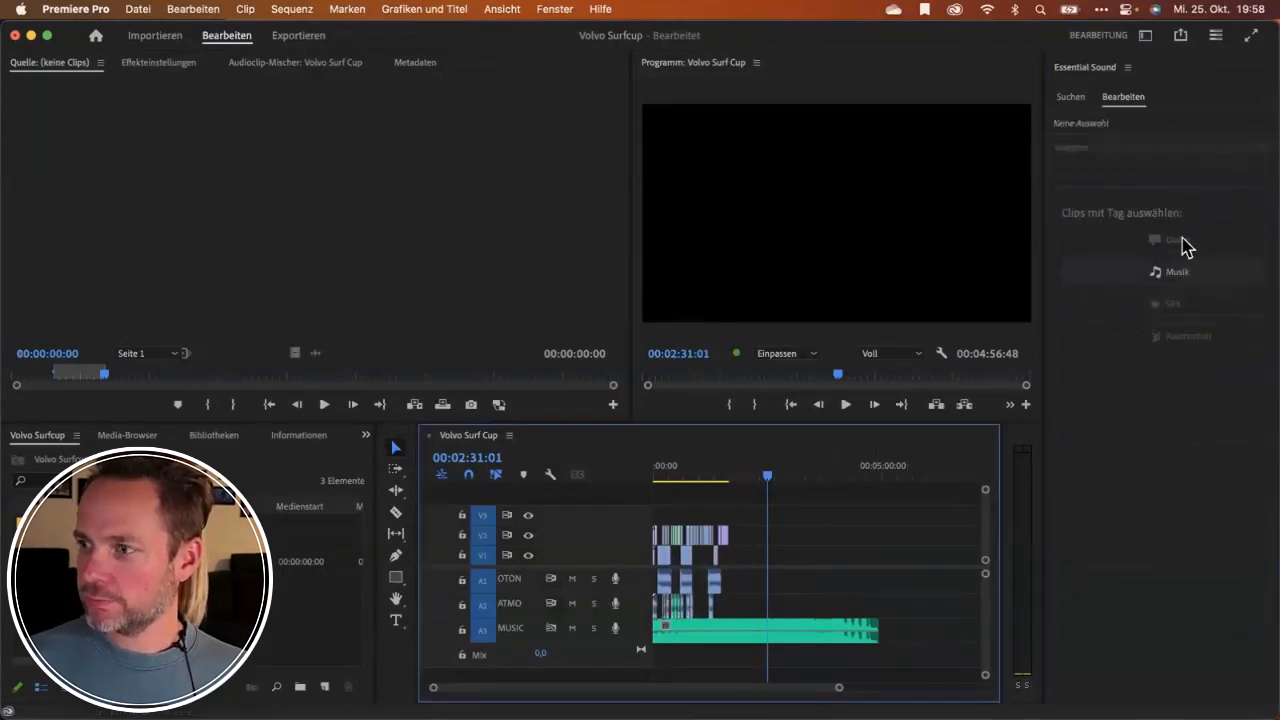
click(1178, 280)
click(1216, 150)
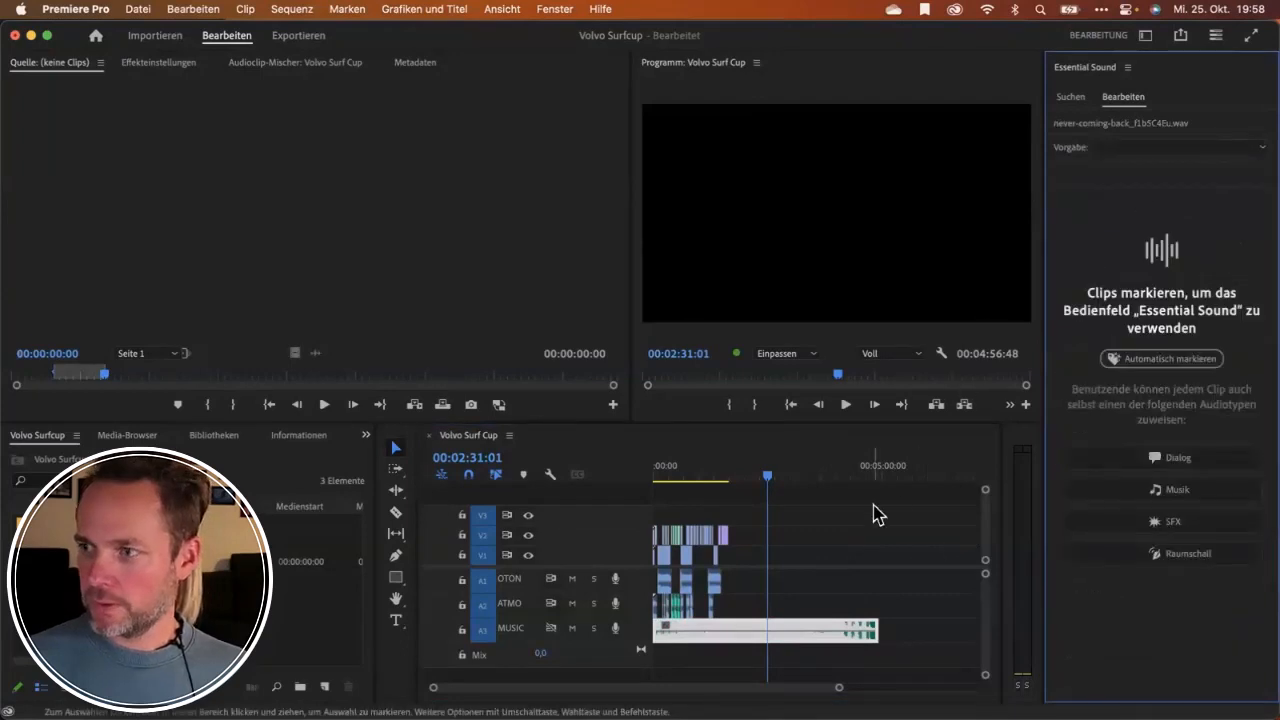
click(818, 605)
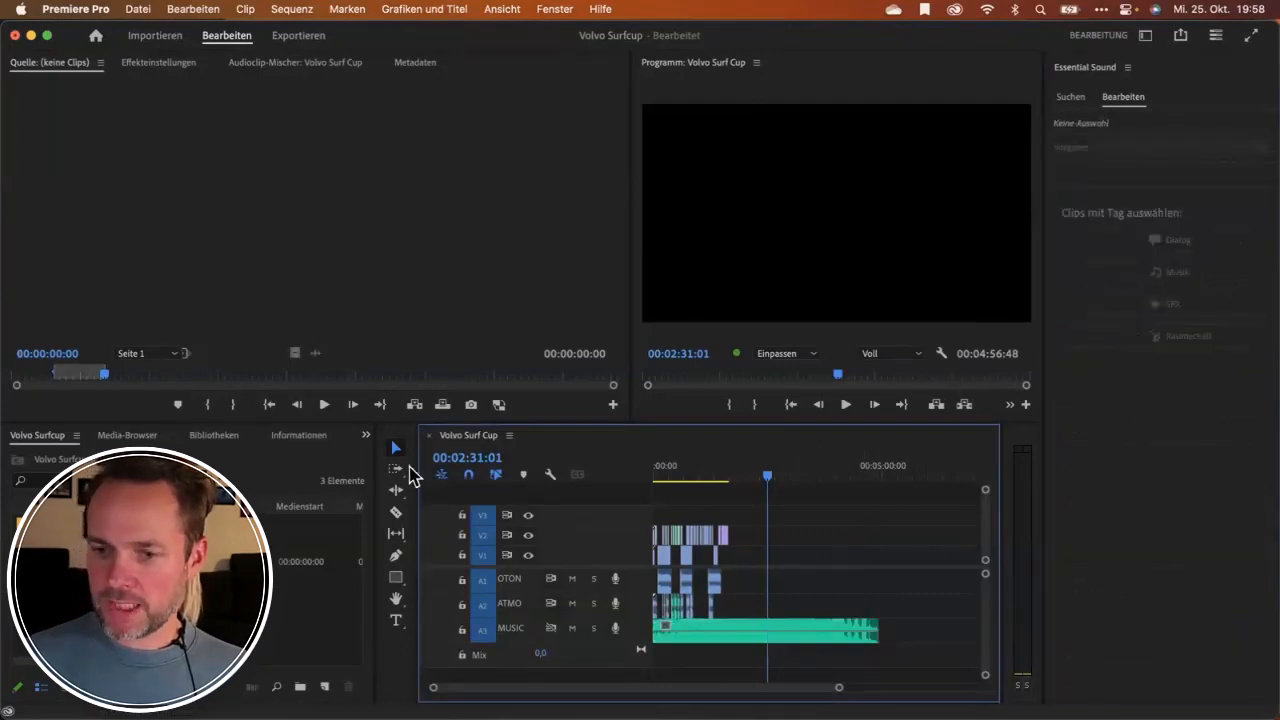
Widen the timeline area and have Essential Sound automatically tag the music clip on track A3.
drag(417, 460, 288, 460)
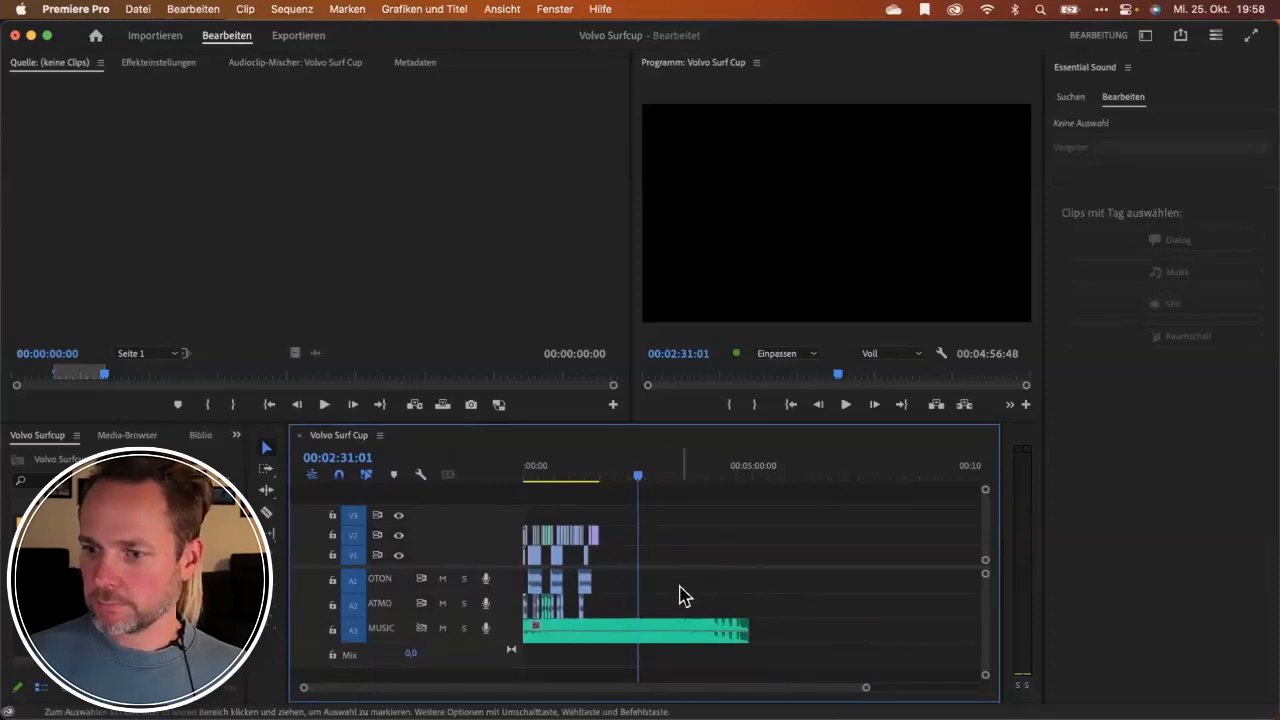
drag(677, 592, 522, 638)
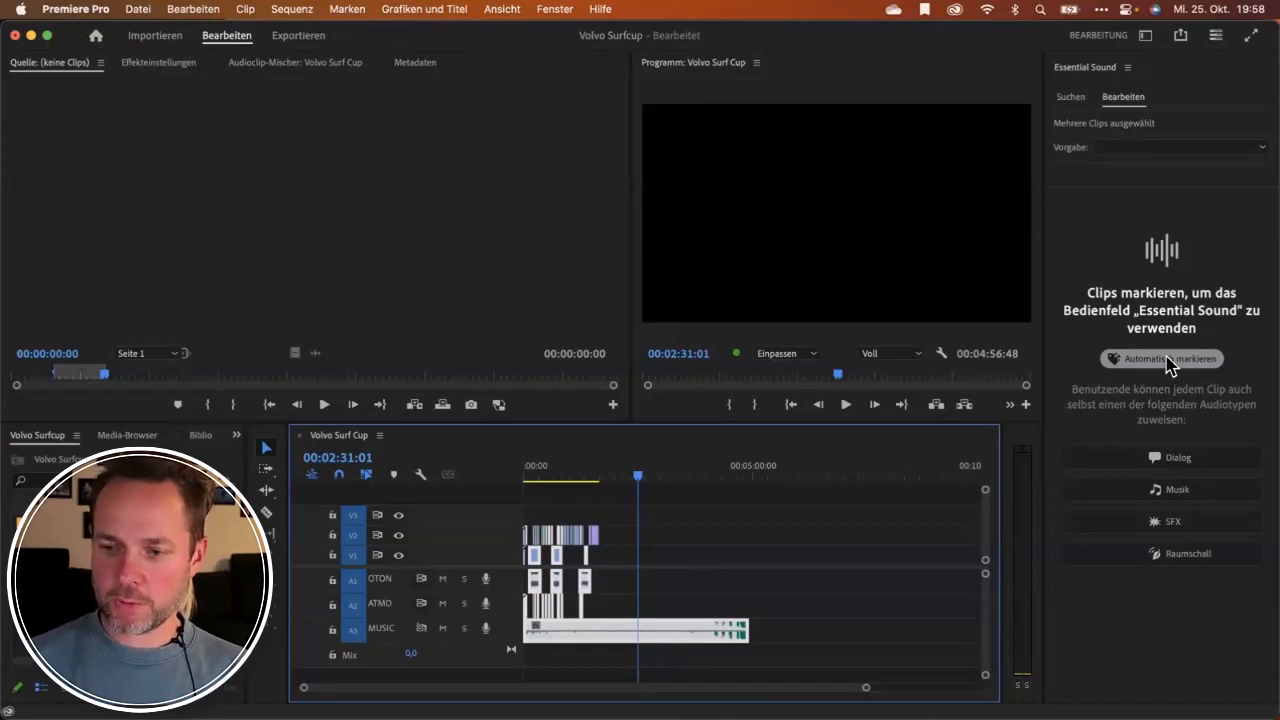
click(670, 603)
click(605, 630)
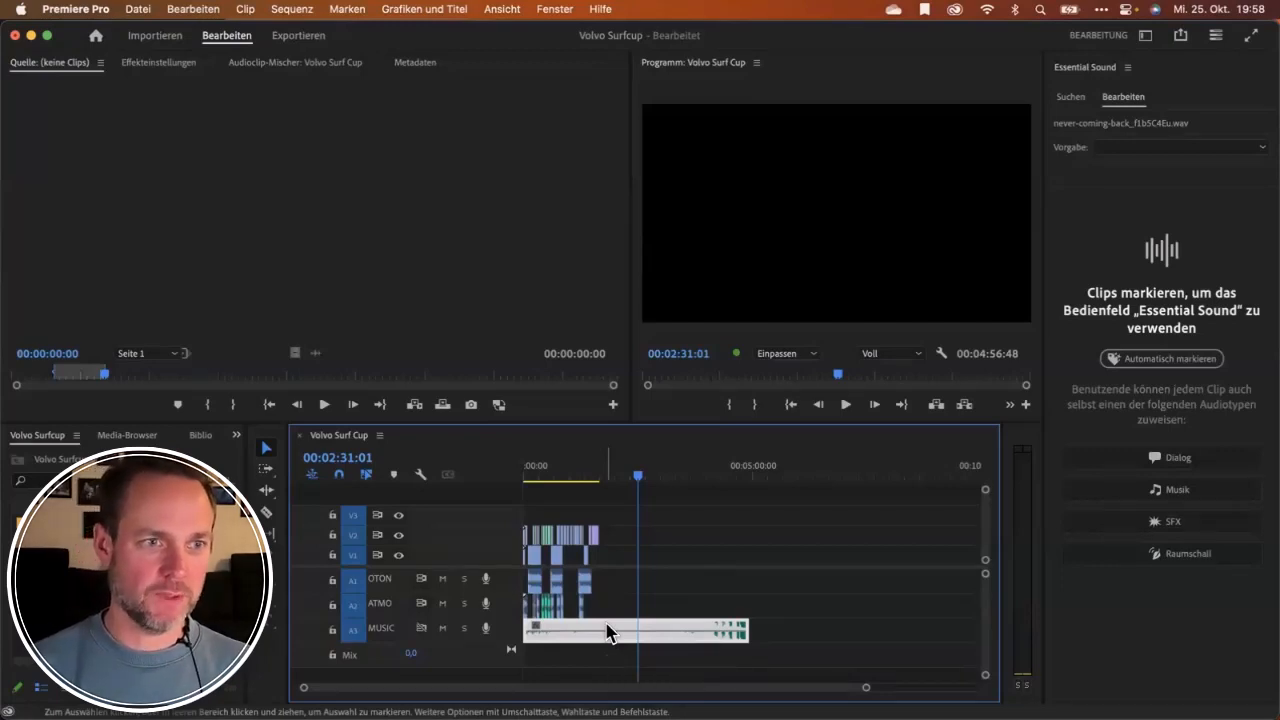
click(677, 594)
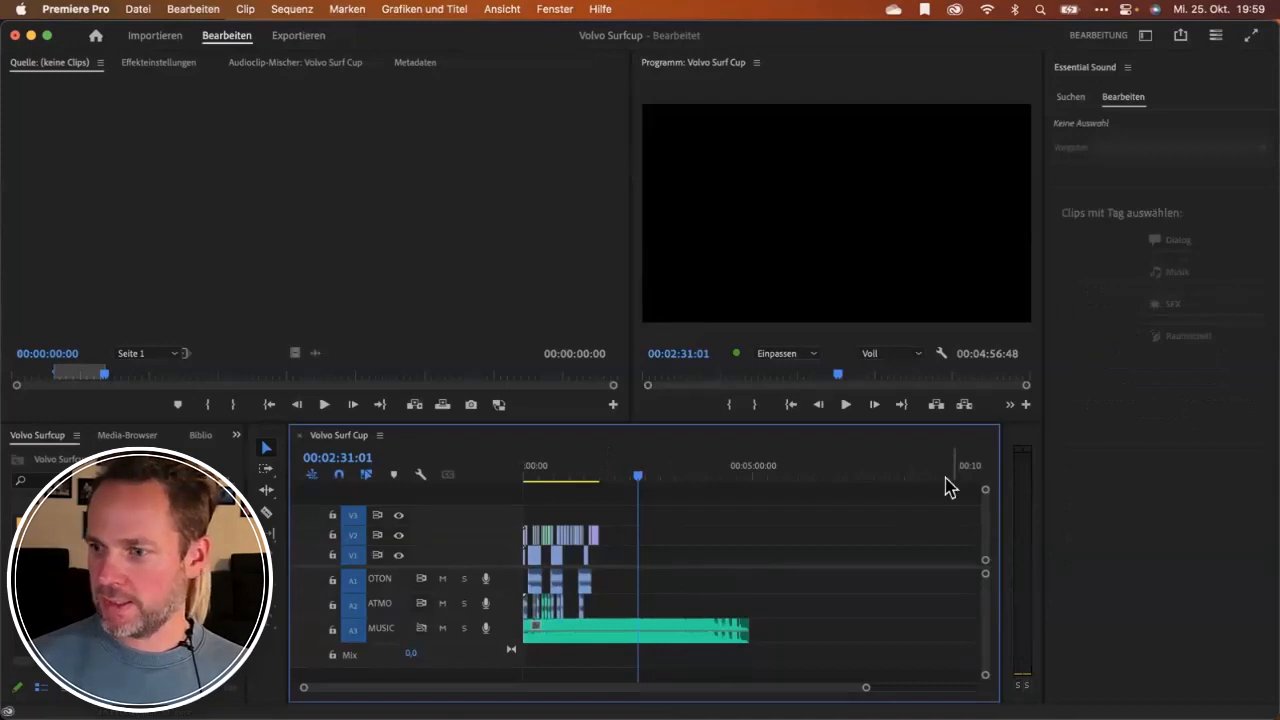
drag(754, 578, 686, 637)
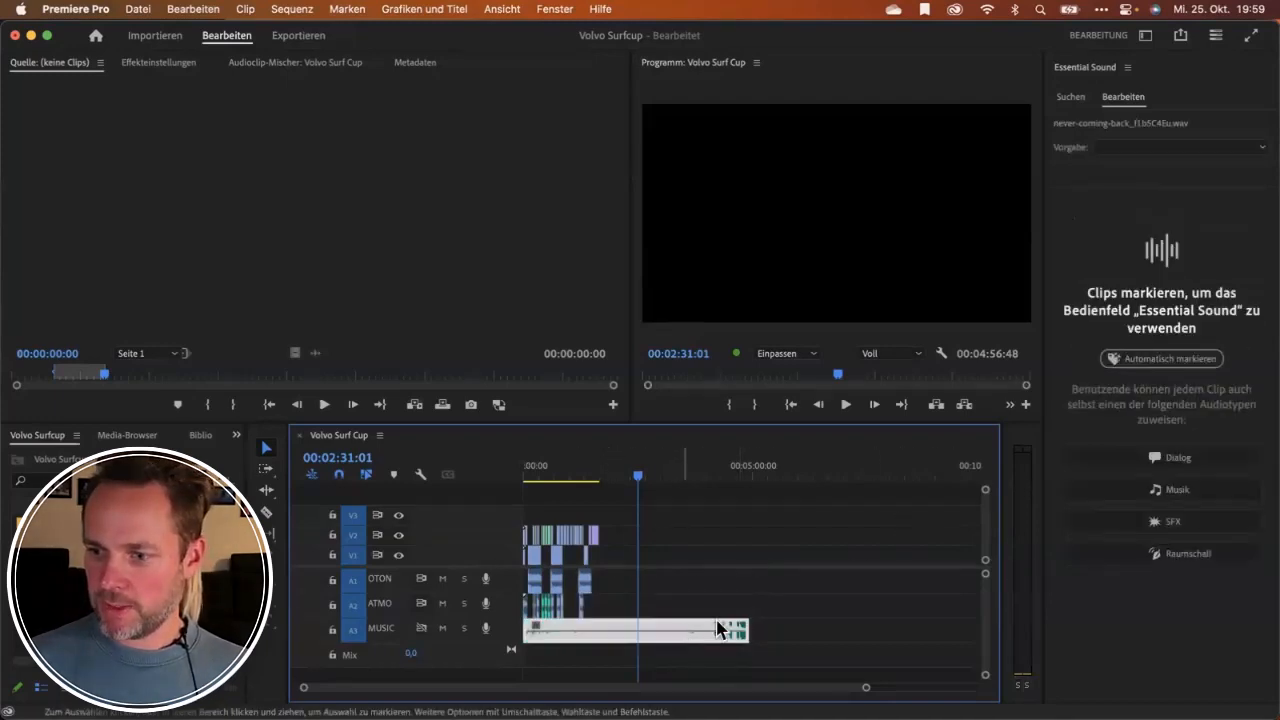
click(1170, 361)
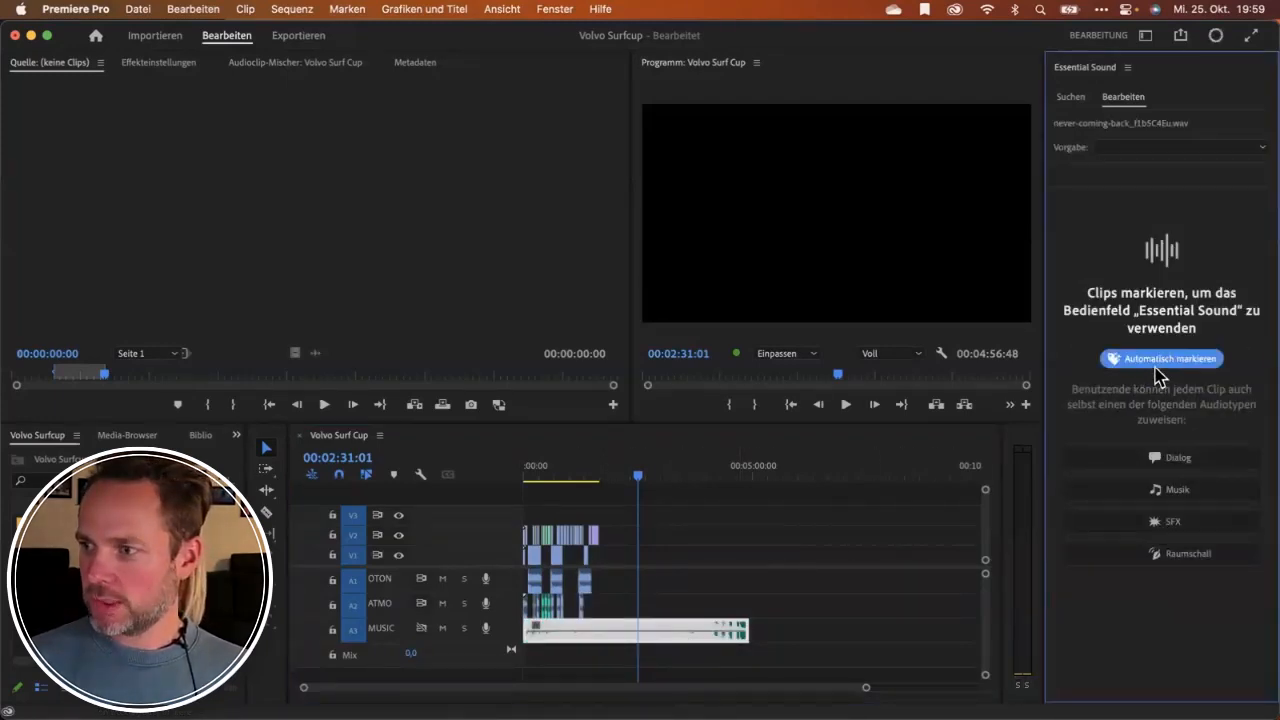
Select all interview clips on the OTON track A1 and tag them as Dialog in Essential Sound.
click(614, 594)
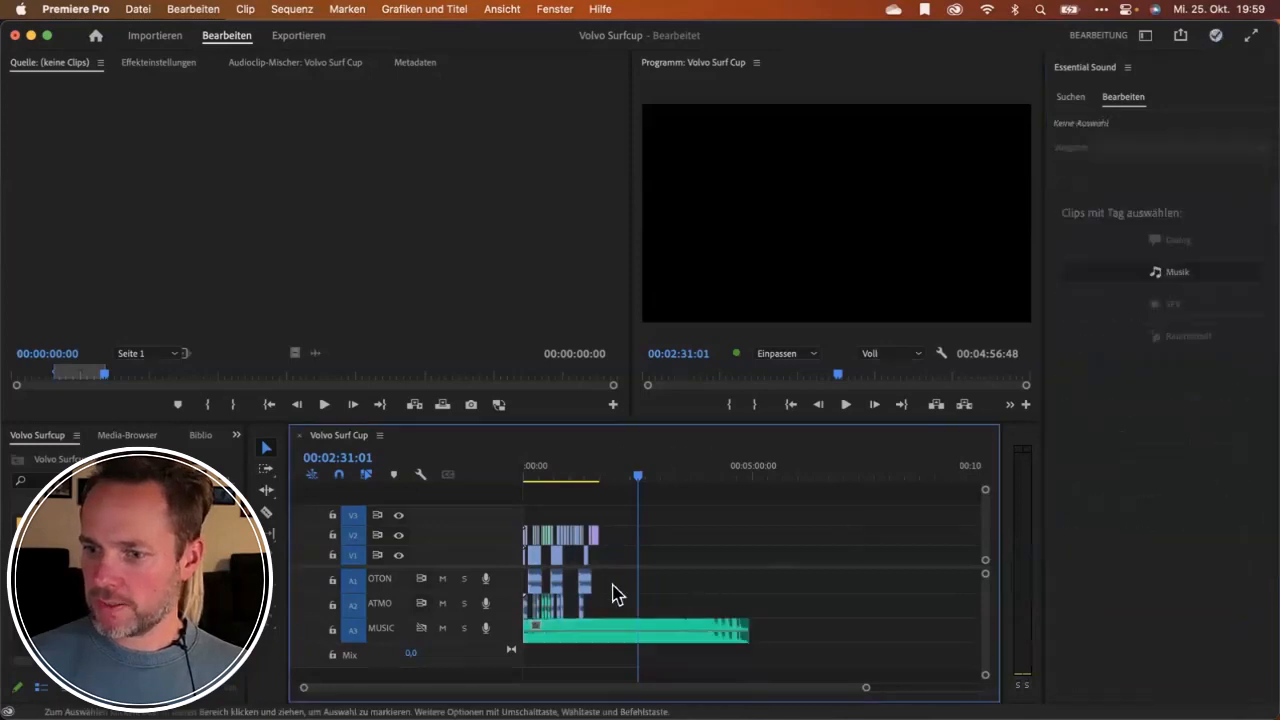
drag(616, 576, 524, 588)
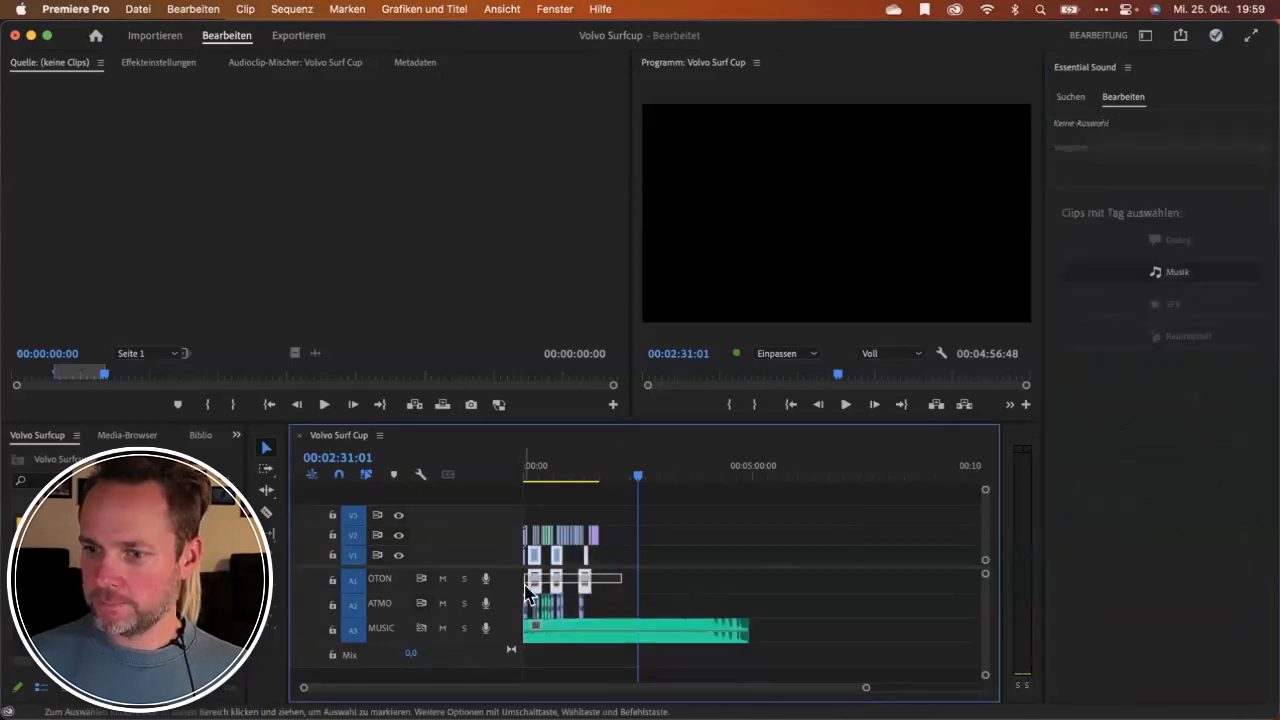
click(608, 613)
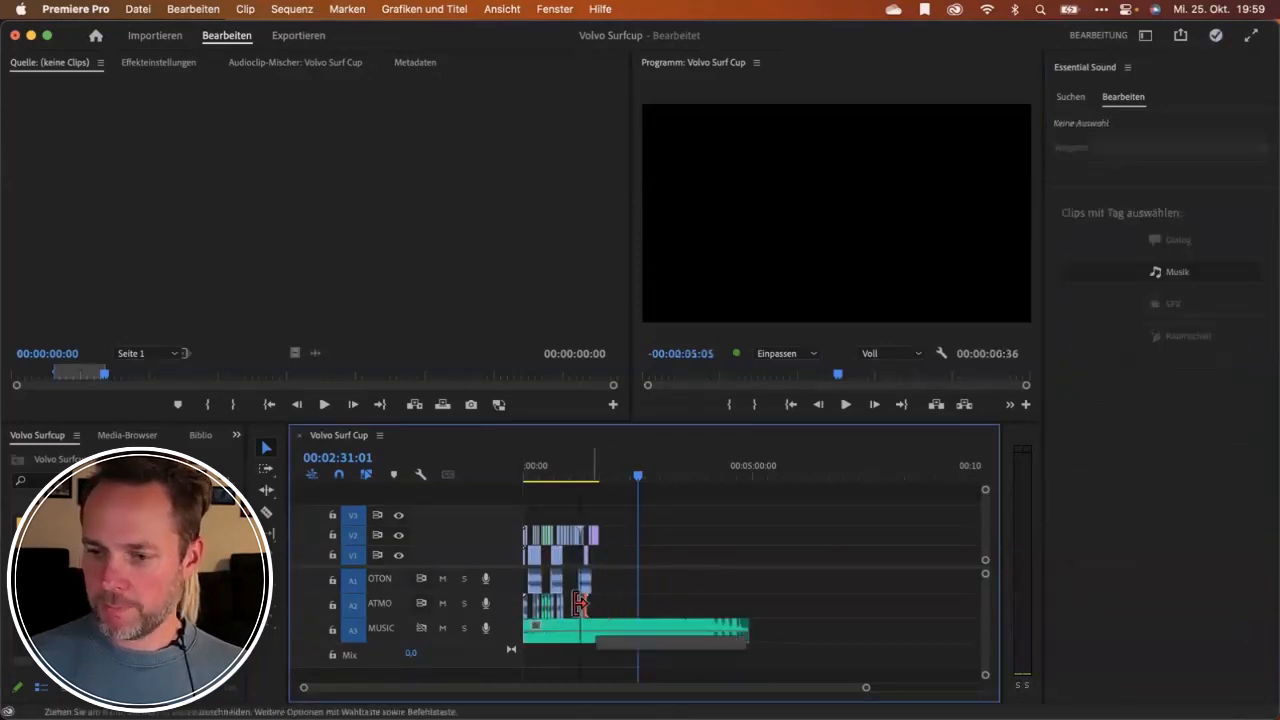
click(622, 634)
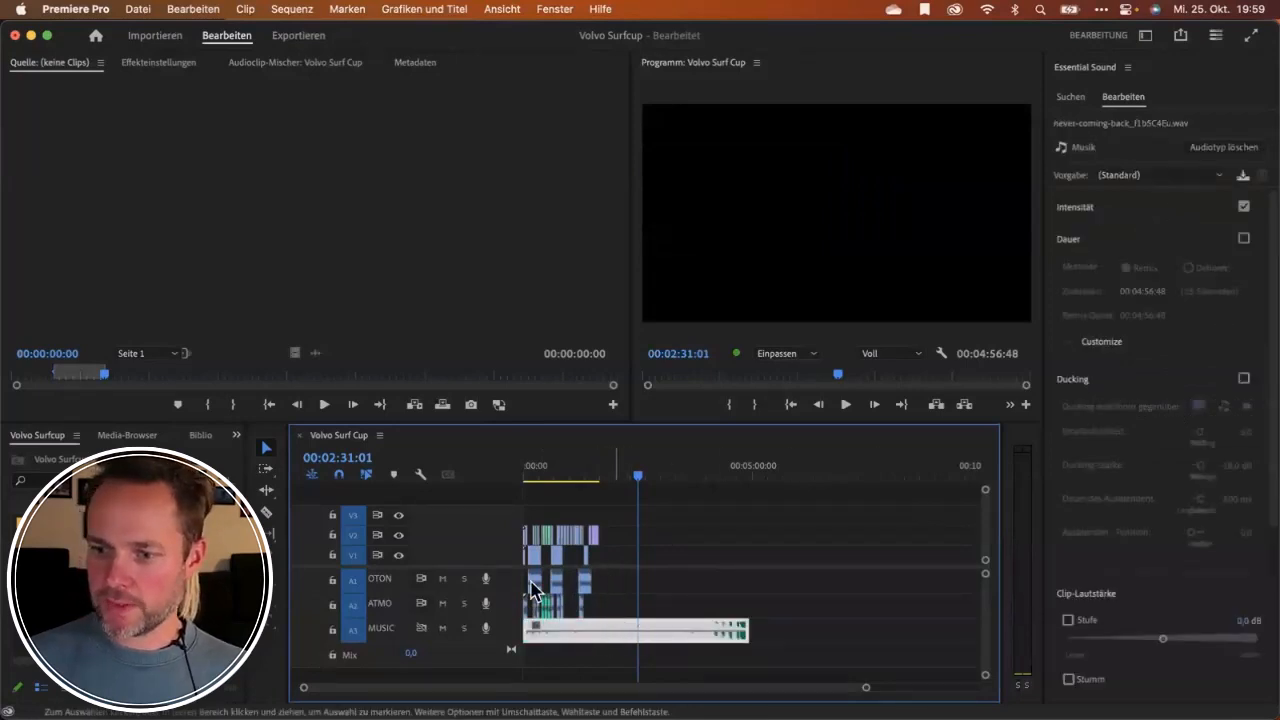
scroll(560, 592, up, 1)
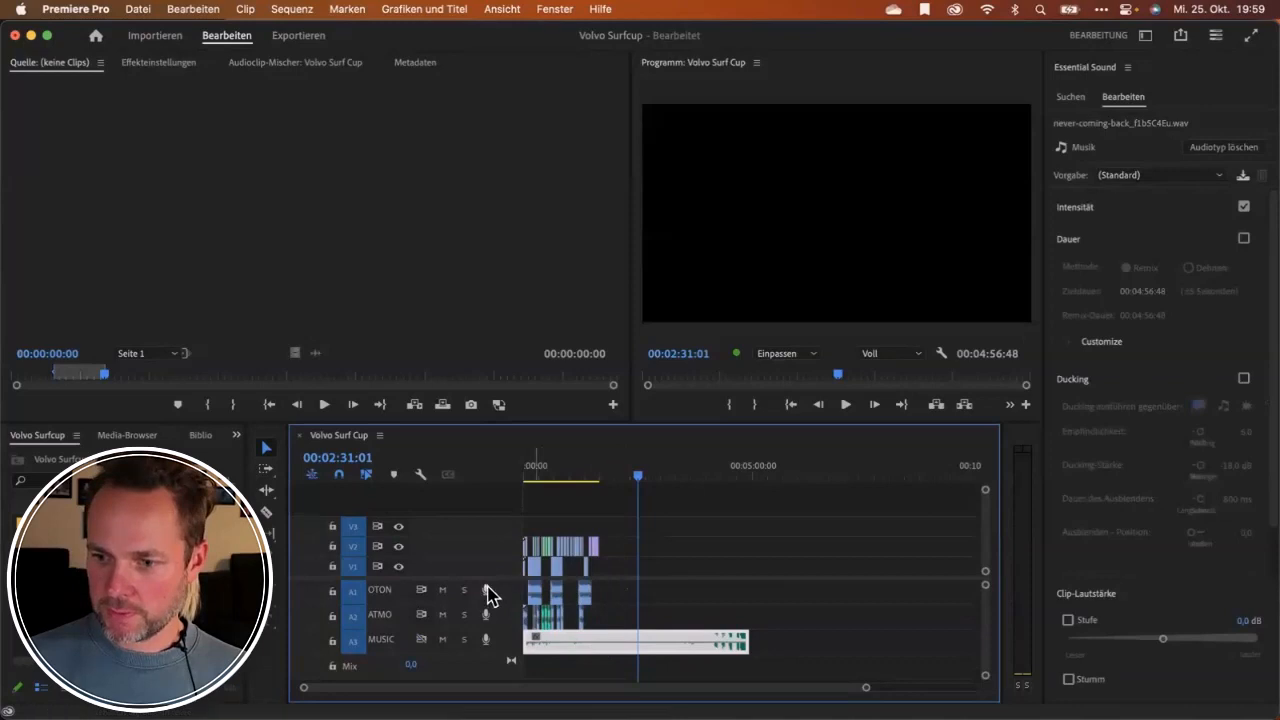
scroll(557, 580, down, 2)
drag(620, 574, 520, 536)
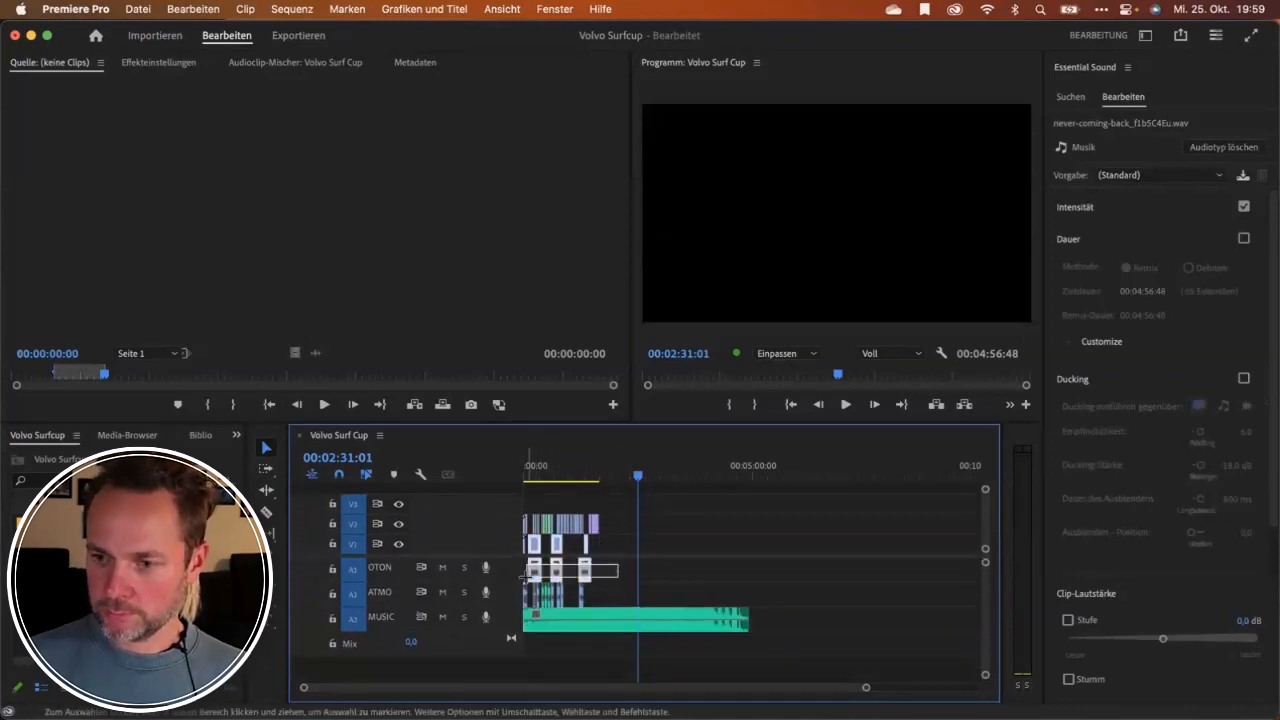
click(1174, 460)
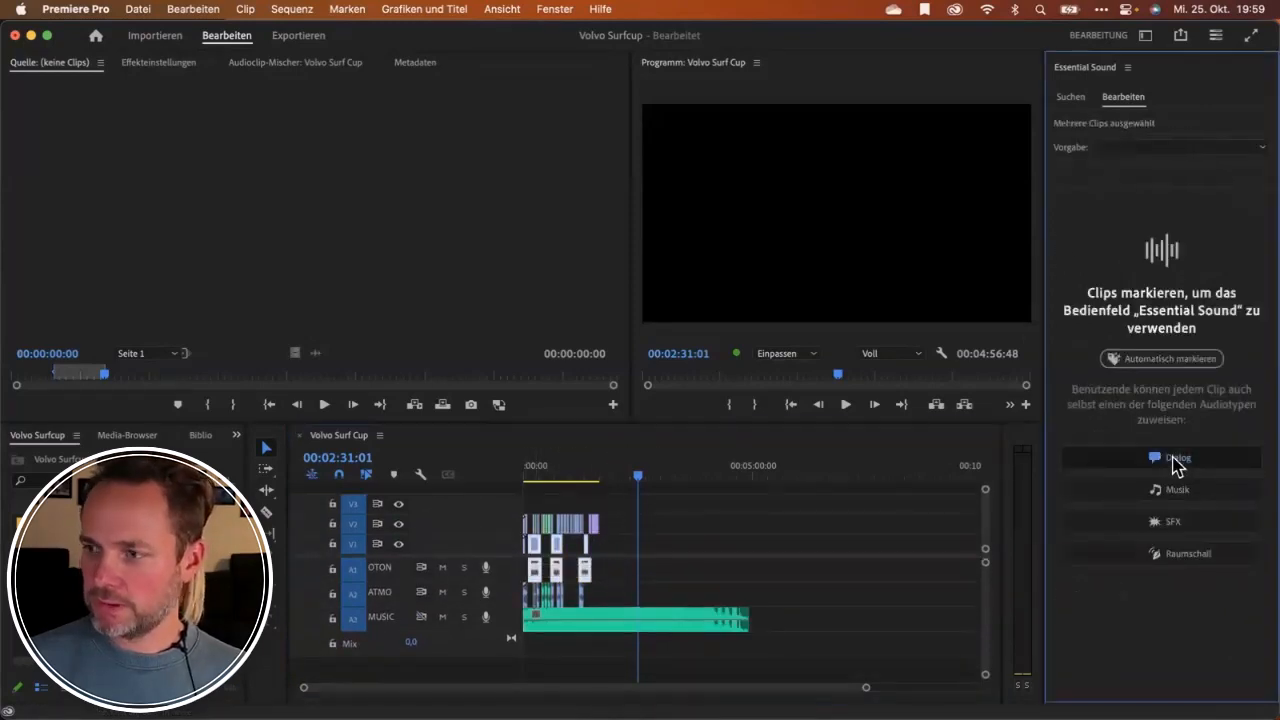
Tag all clips on the ATMO track A2 as Raumschall and select the music clip on track A3.
drag(613, 605, 517, 608)
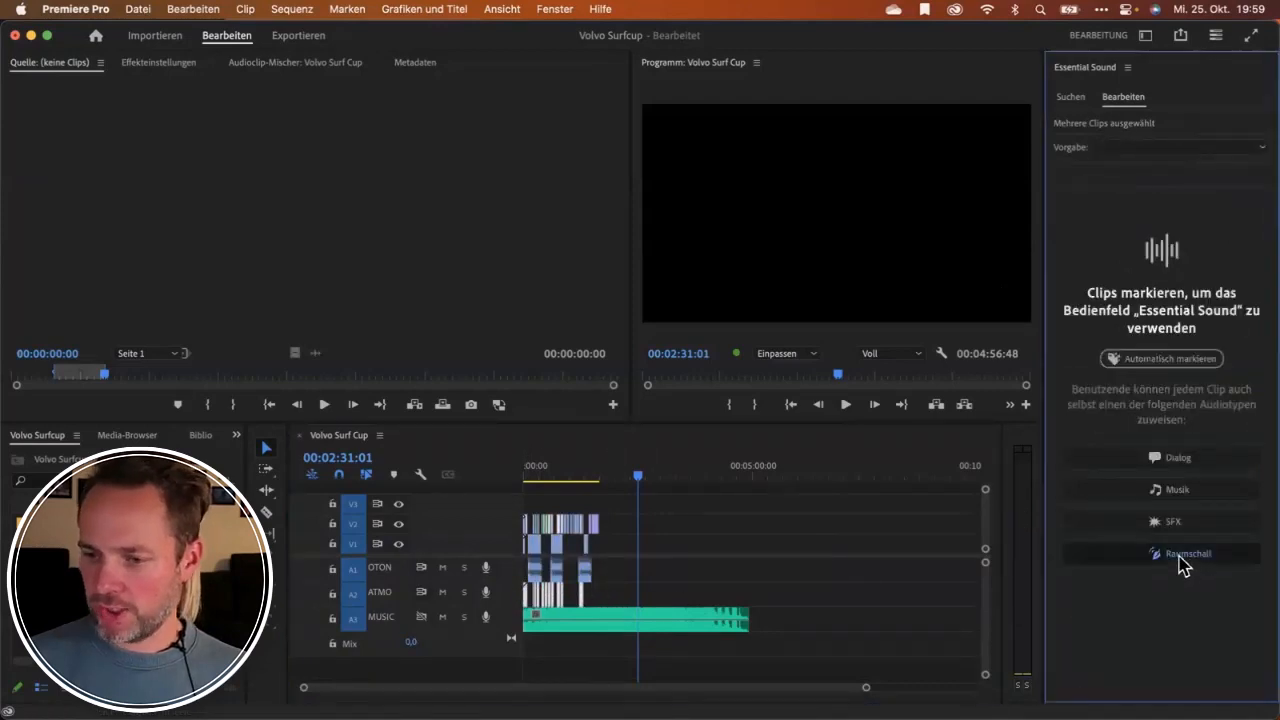
click(1176, 555)
click(675, 628)
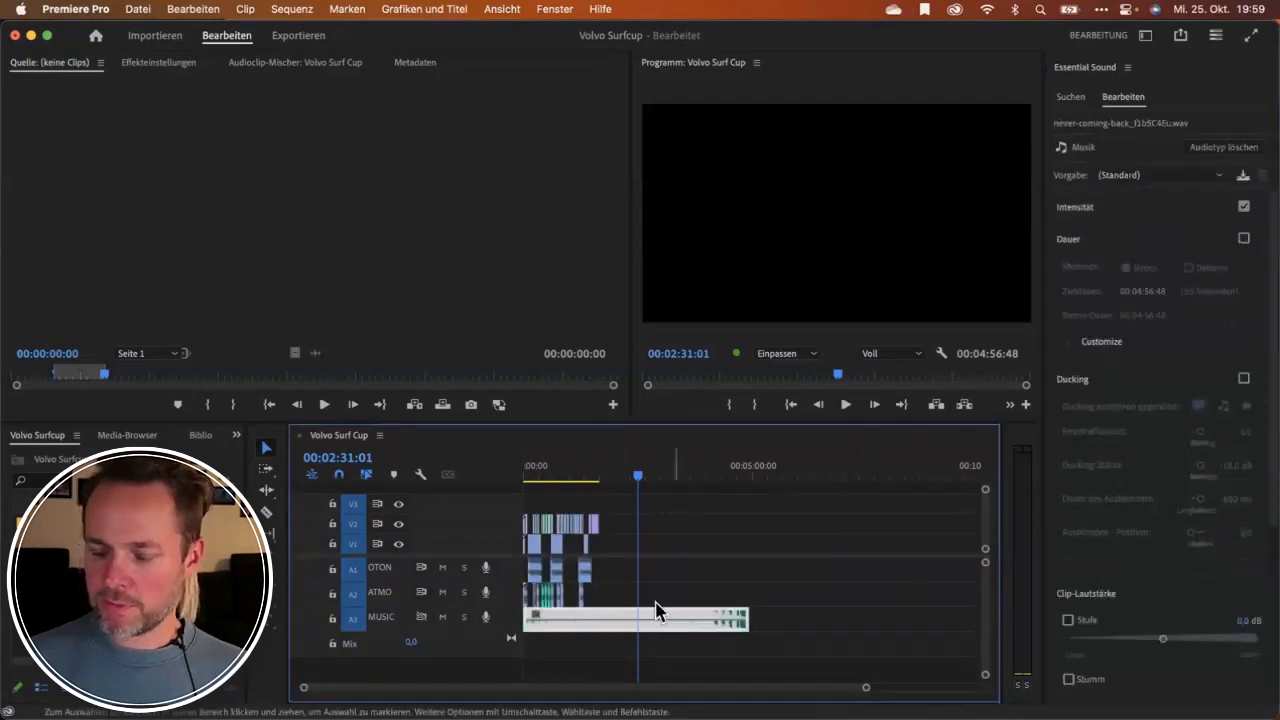
Shorten the music clip on track A3 with the Remix tool to the end of the picture, about 00:01:40:30.
click(266, 490)
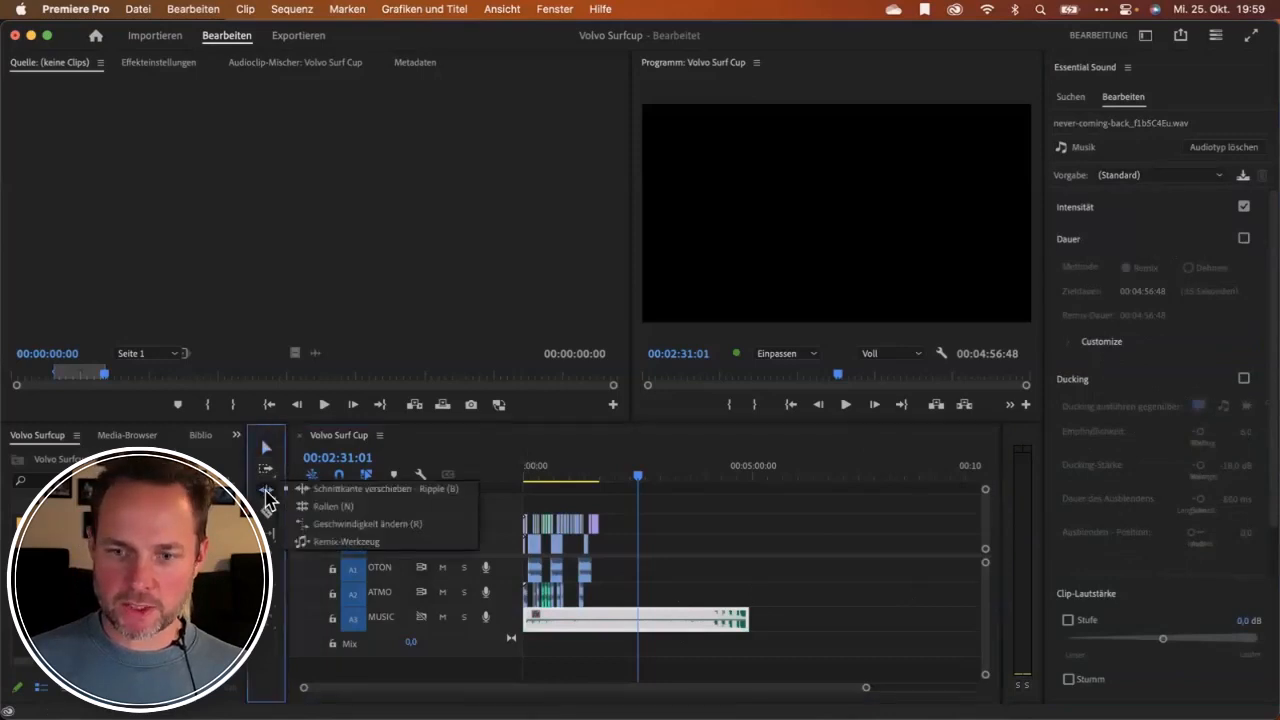
click(326, 545)
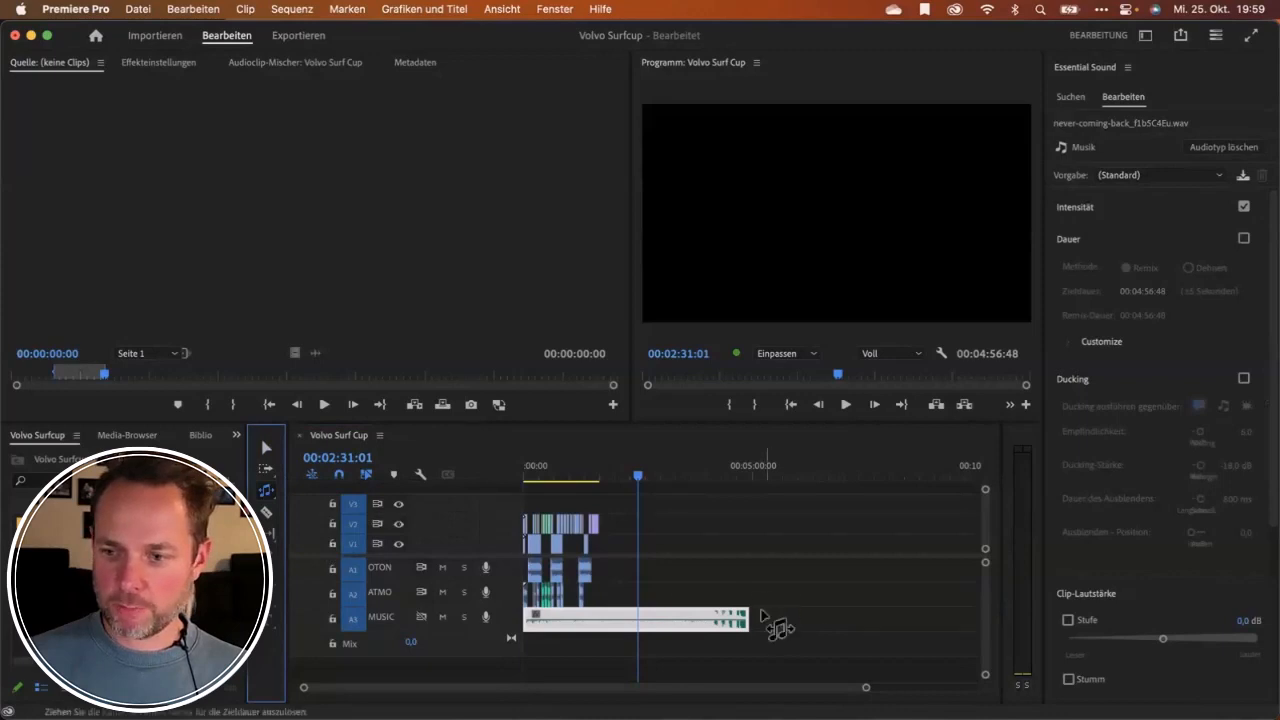
click(714, 592)
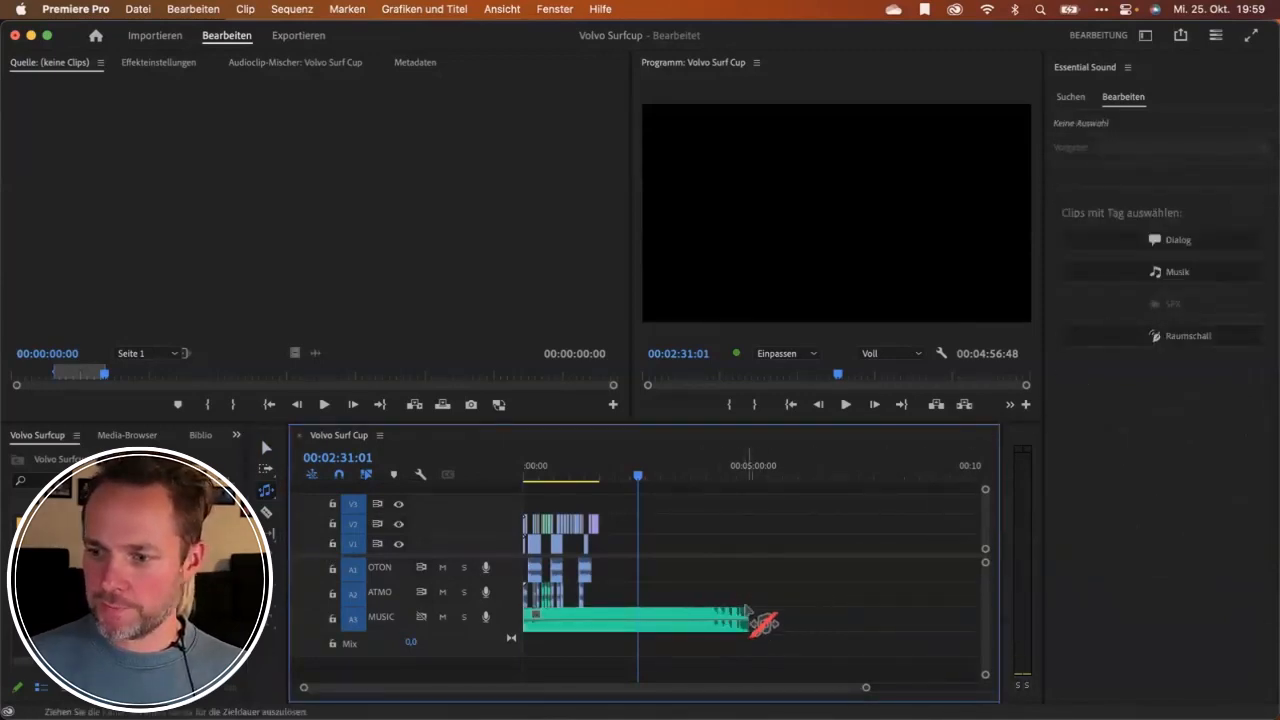
drag(748, 620, 600, 628)
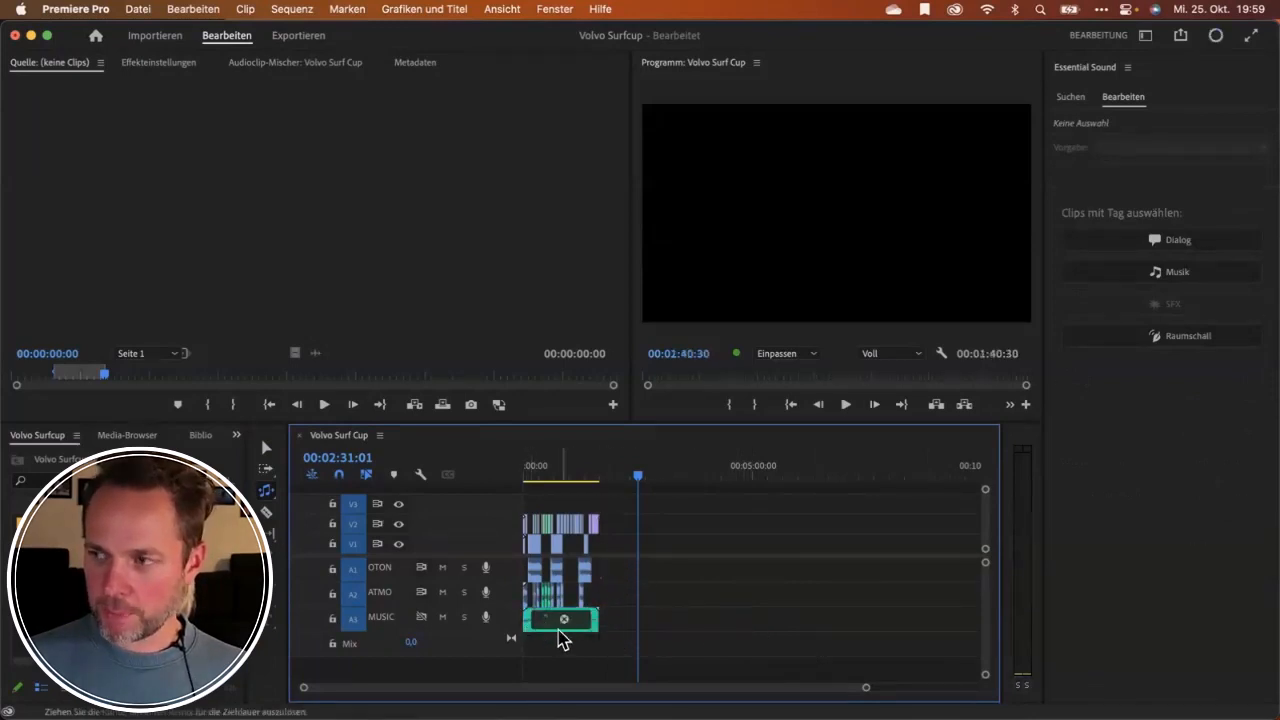
Move the playhead to 00:00:38:40 and increase the height of the music track A3 to show its waveform.
drag(563, 476, 557, 480)
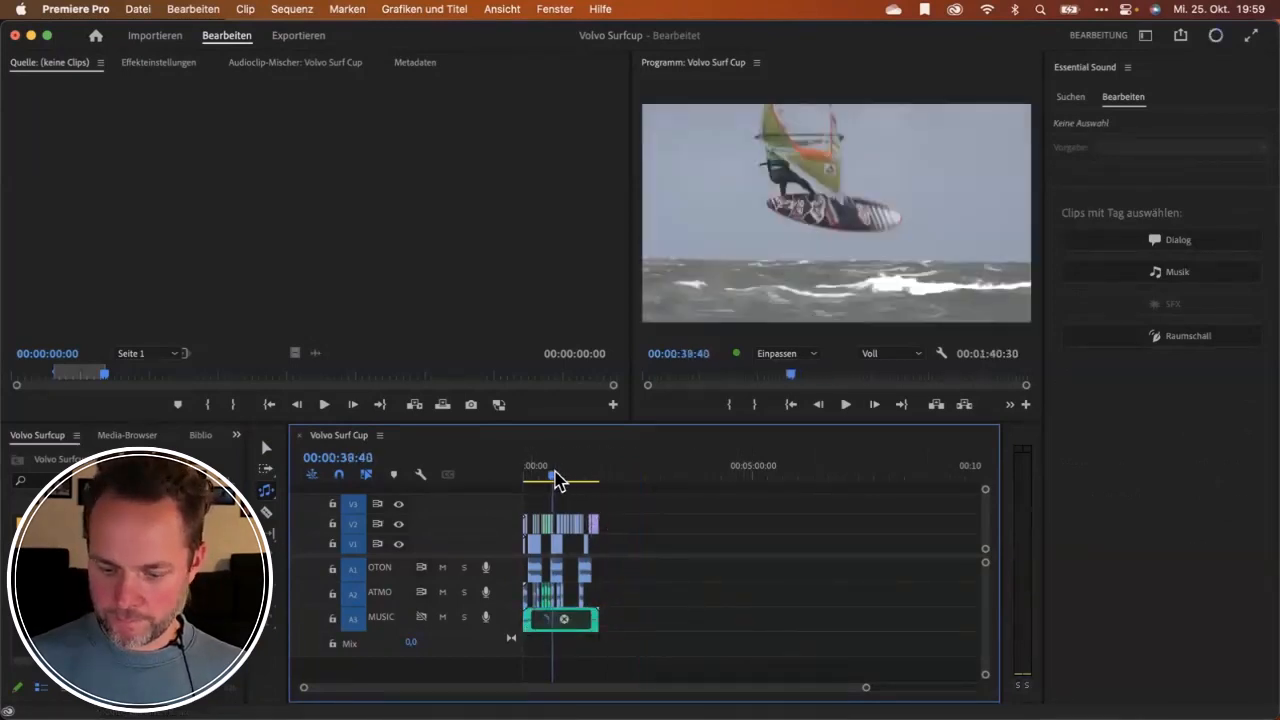
key(plus)
key(plus)
key(plus)
key(minus)
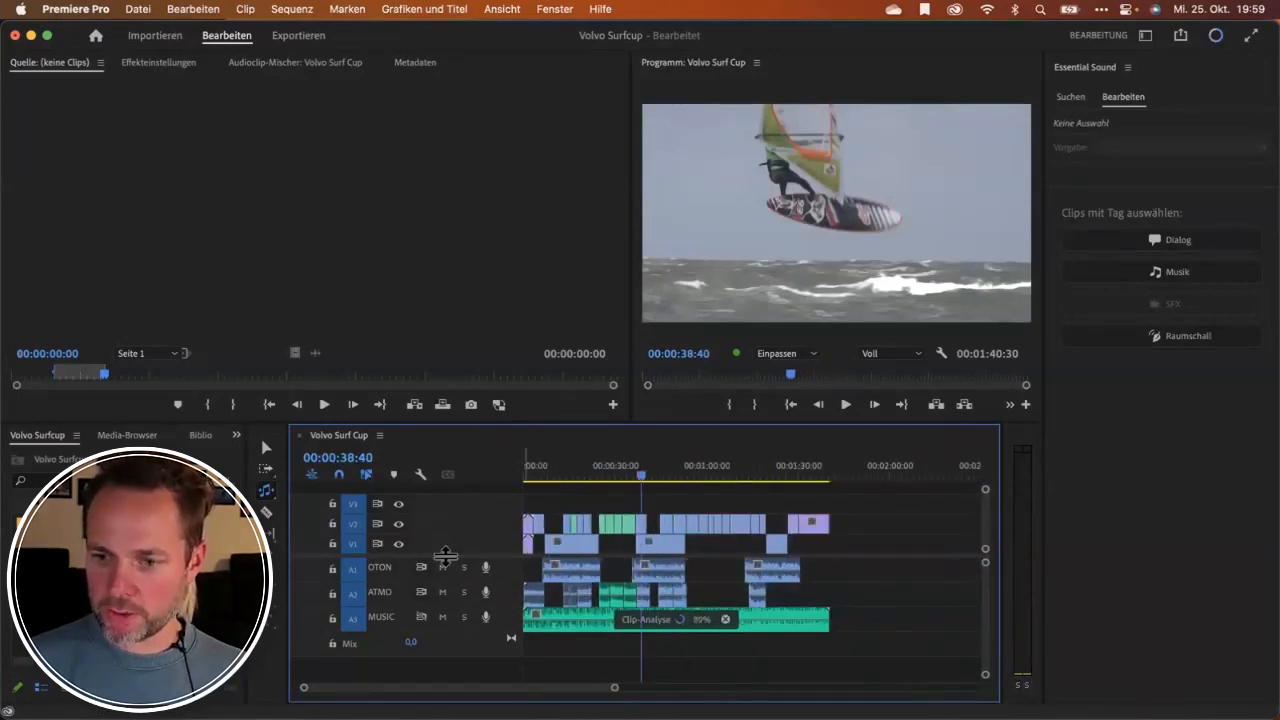
drag(445, 556, 445, 541)
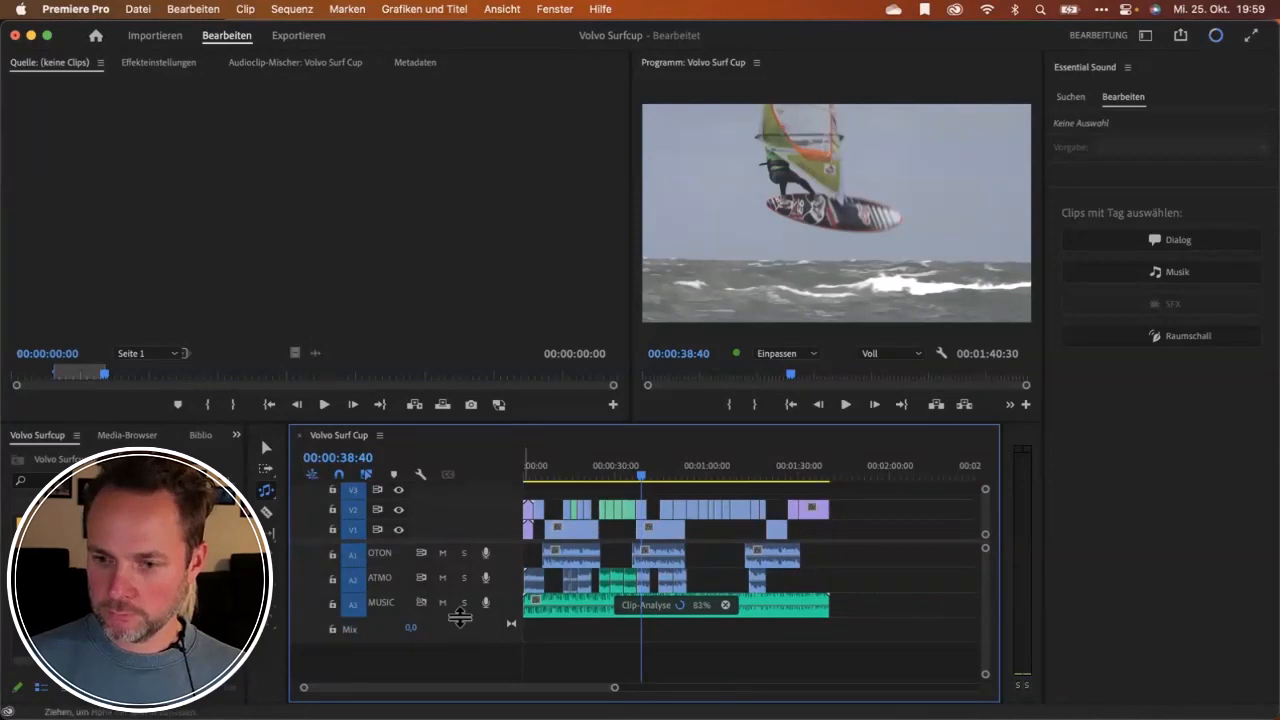
drag(457, 614, 457, 631)
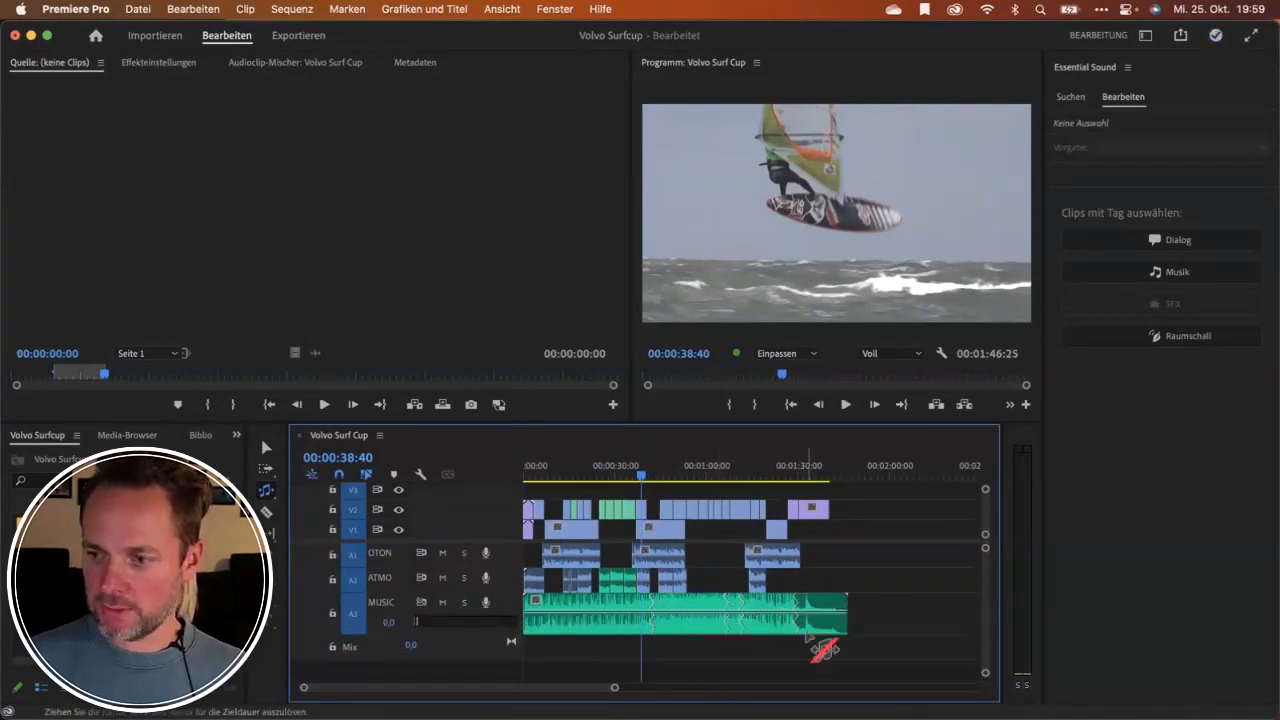
Play the ending of the remixed music from about 00:01:31.
drag(820, 476, 800, 476)
key(space)
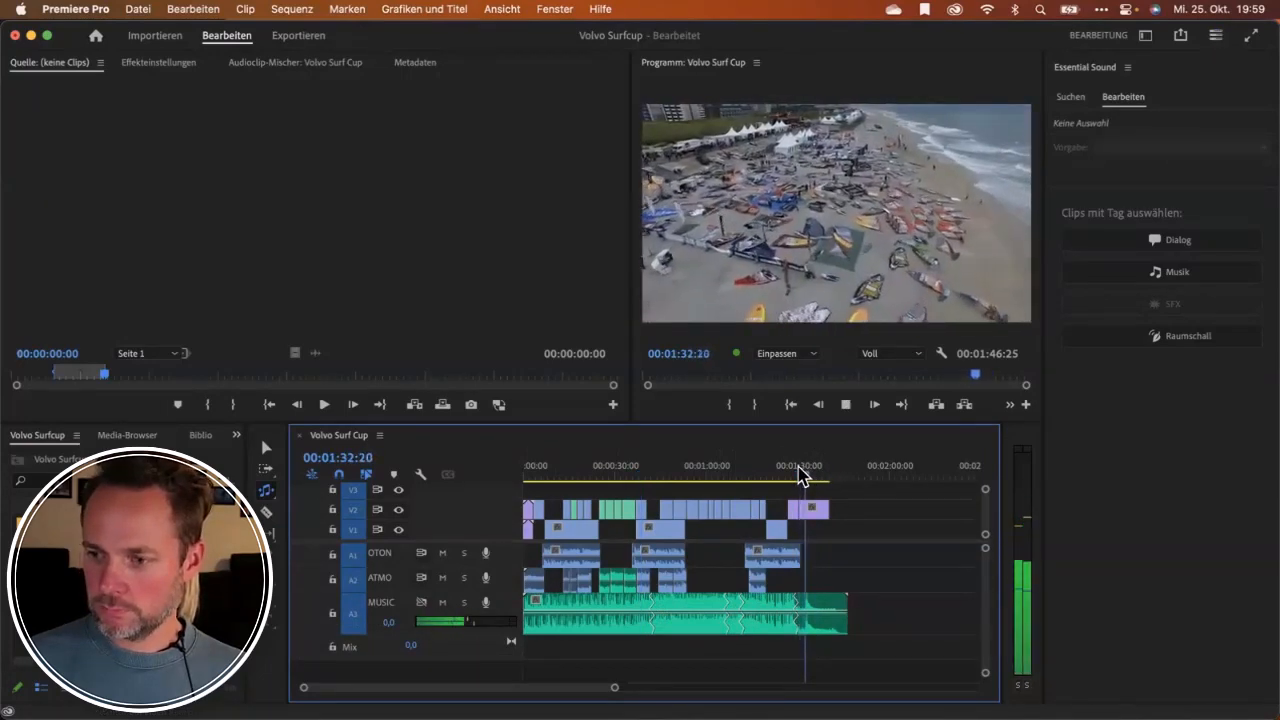
key(space)
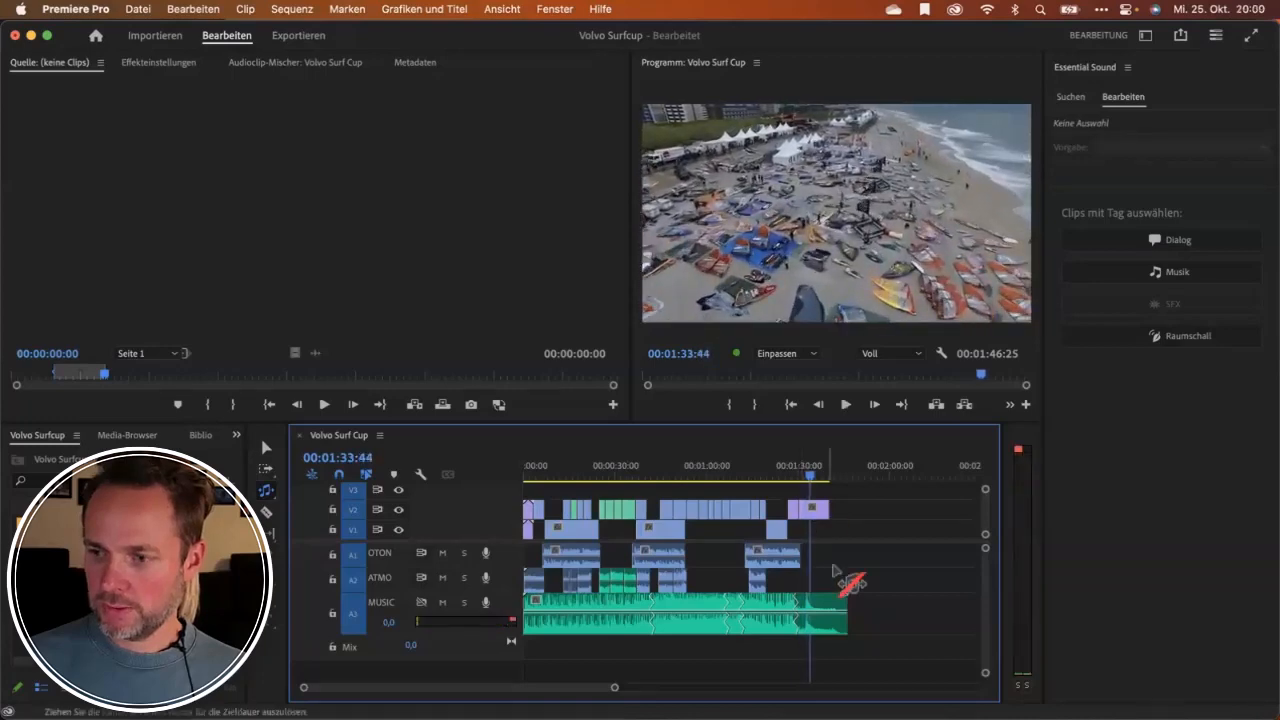
Extend the remix of the music clip to a target duration of 00:01:54:18 and play across its remix transitions.
drag(847, 604, 869, 604)
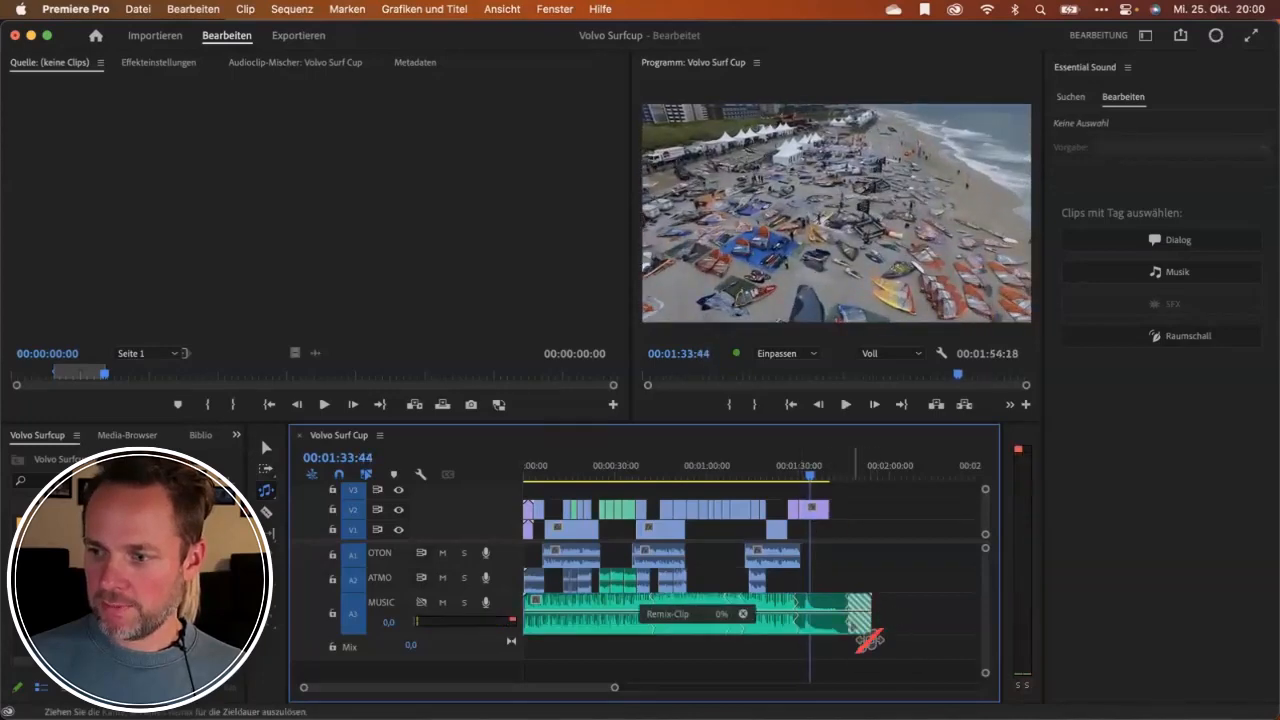
drag(820, 476, 641, 482)
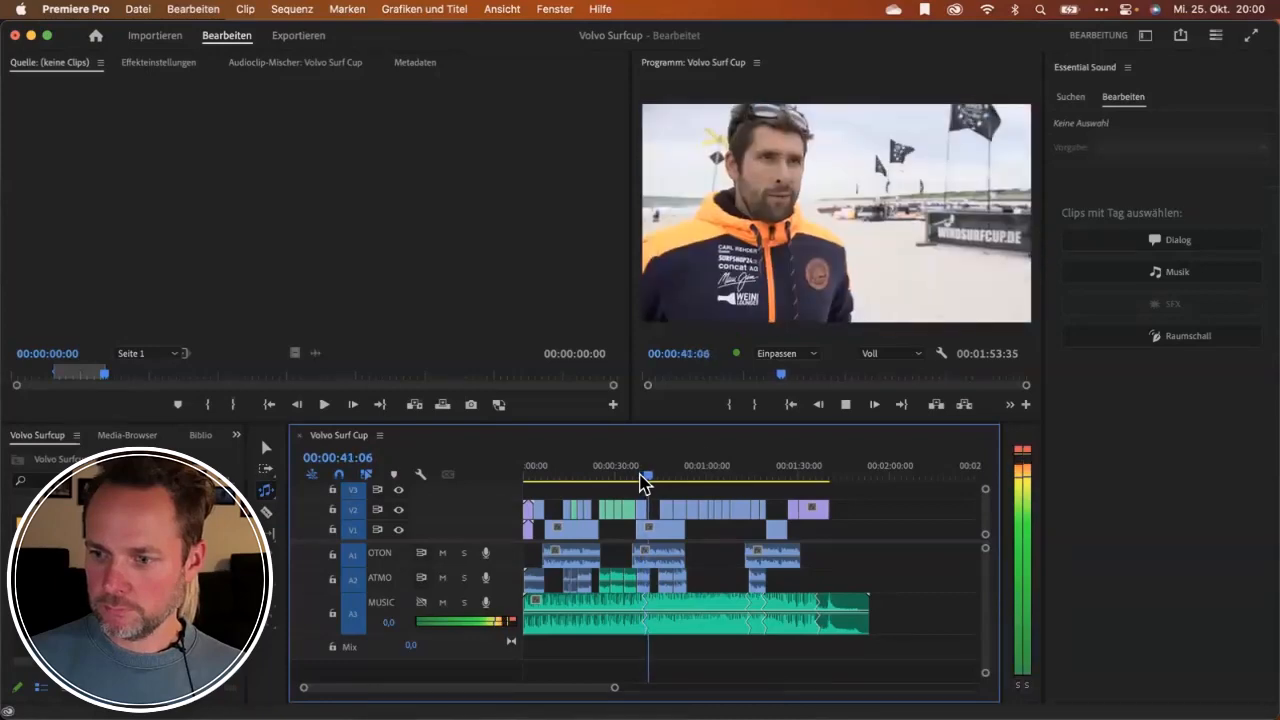
key(space)
click(745, 478)
key(space)
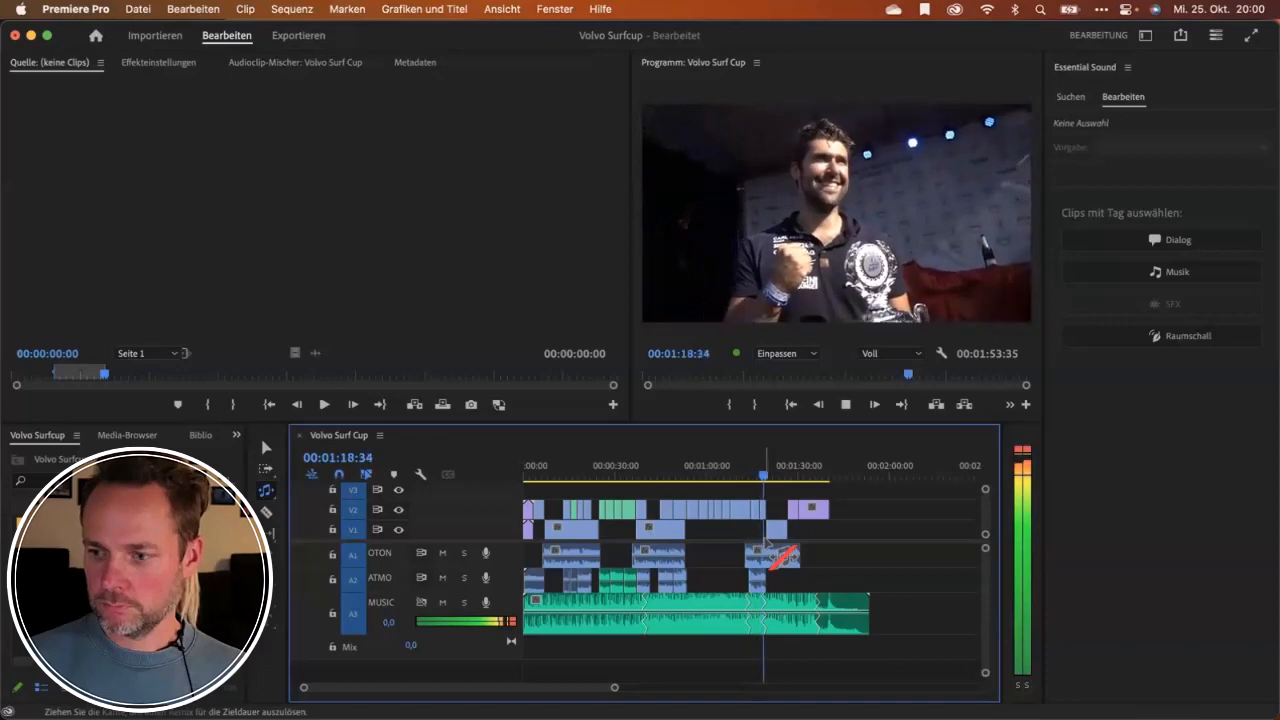
key(space)
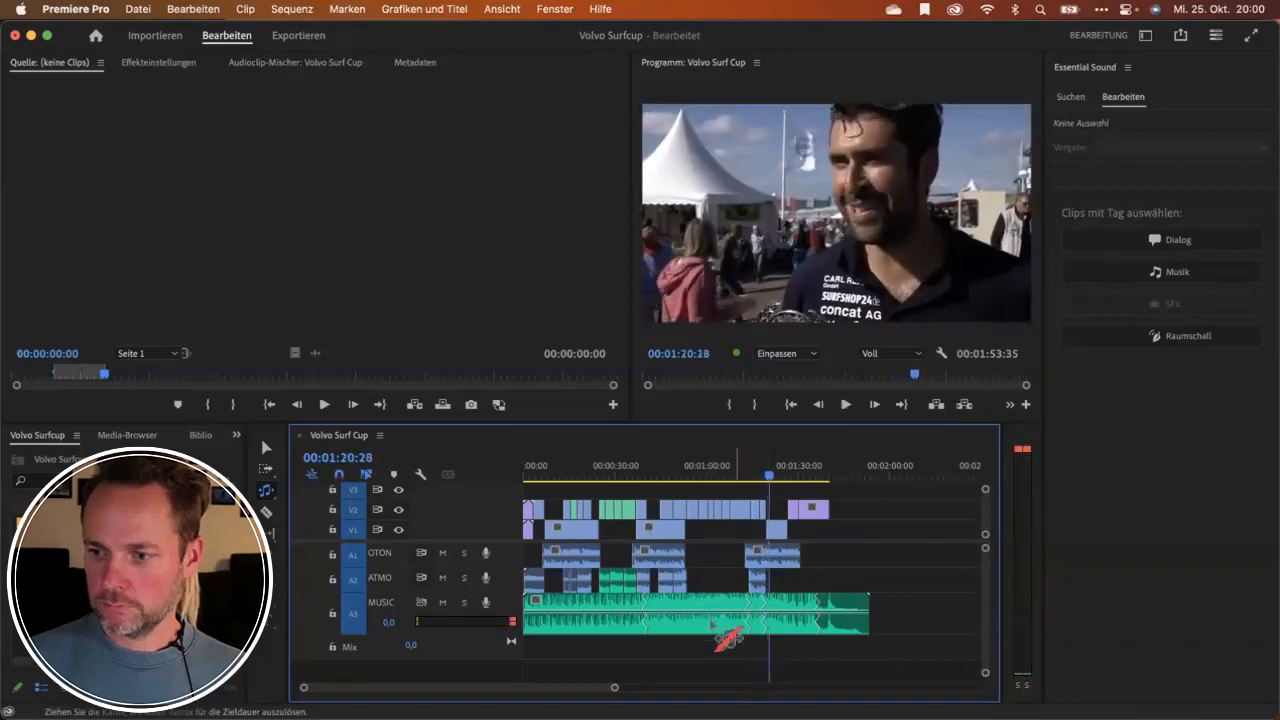
Set the music clip's remix Segmente value to 1,9 and remix it to a target duration of 00:01:50:43.
click(714, 606)
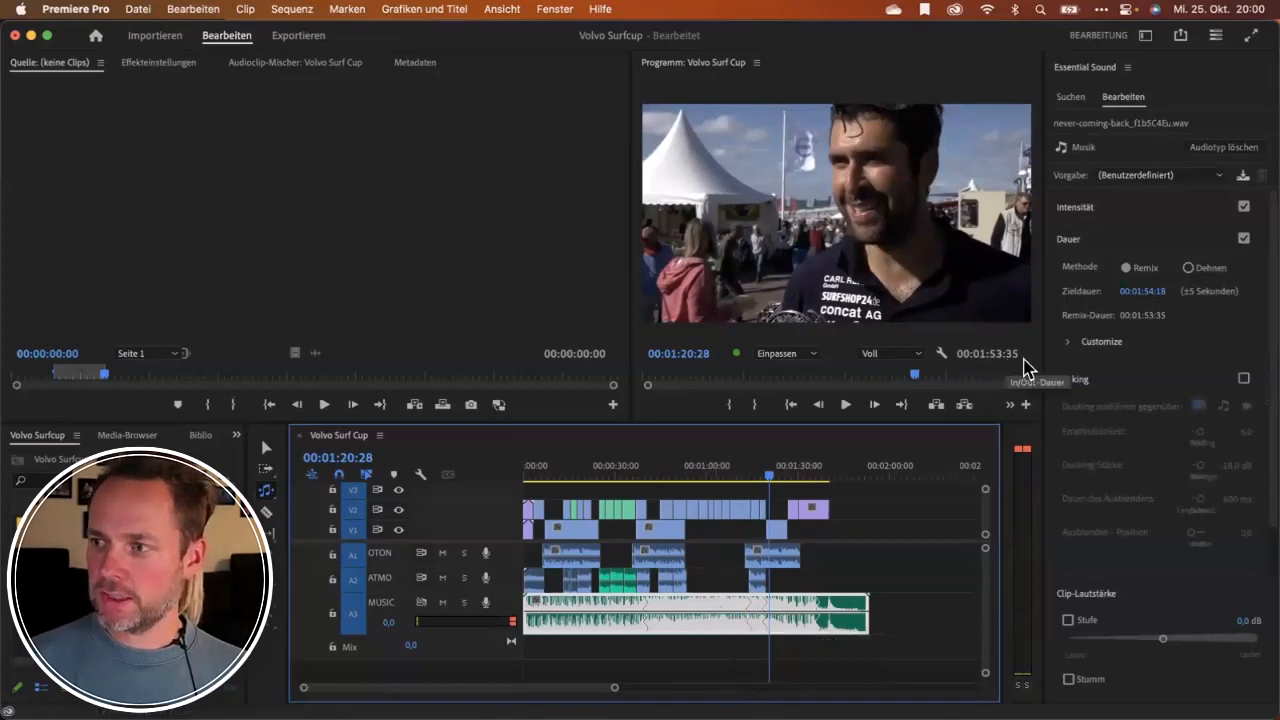
click(1067, 342)
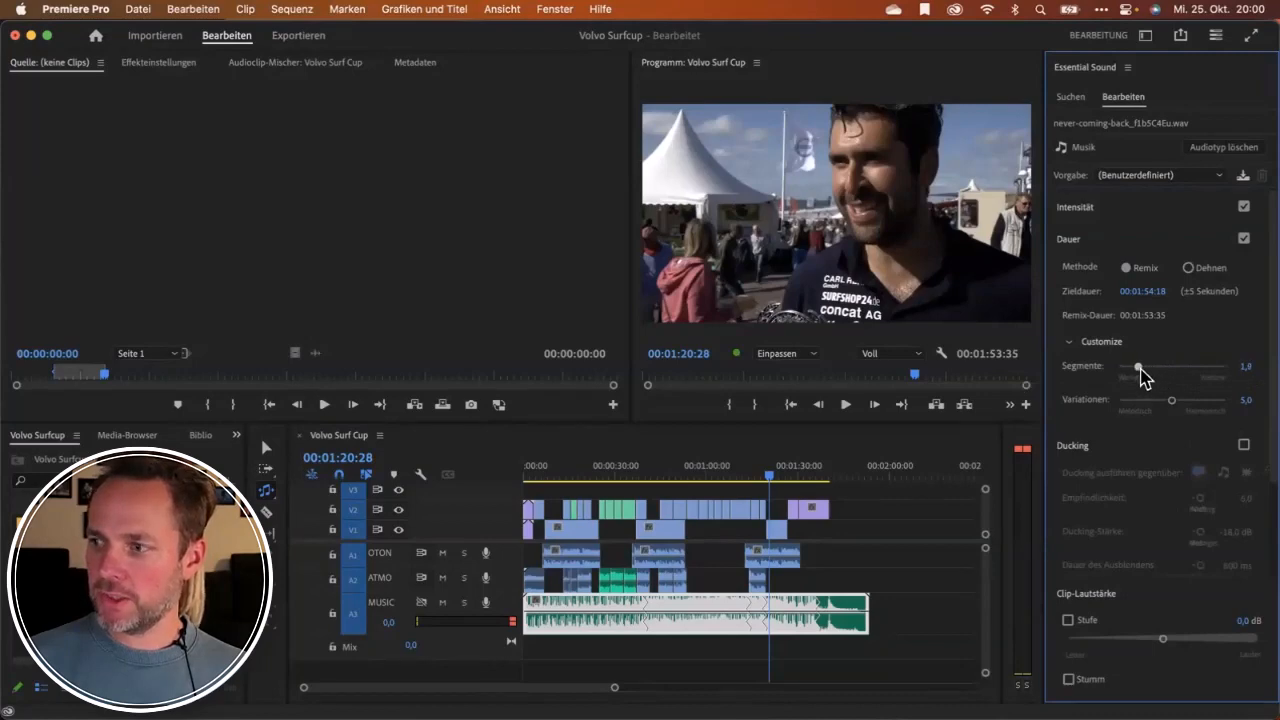
click(1140, 367)
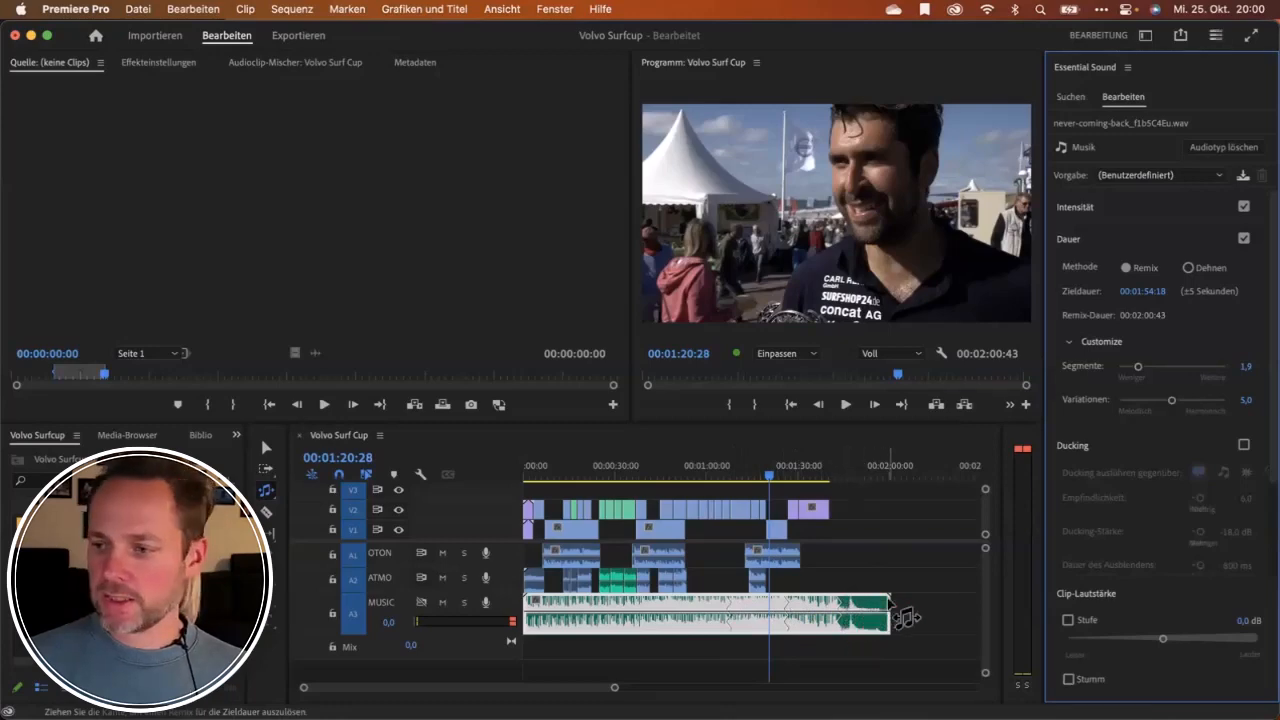
drag(889, 601, 862, 601)
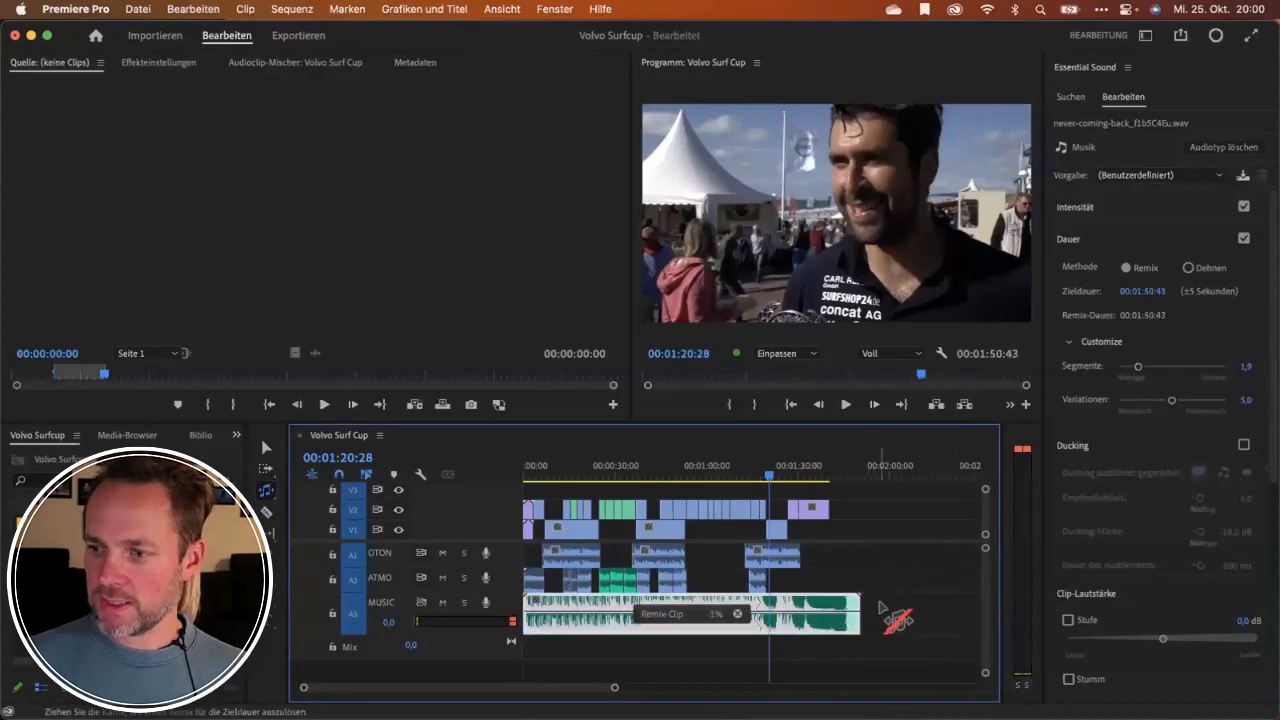
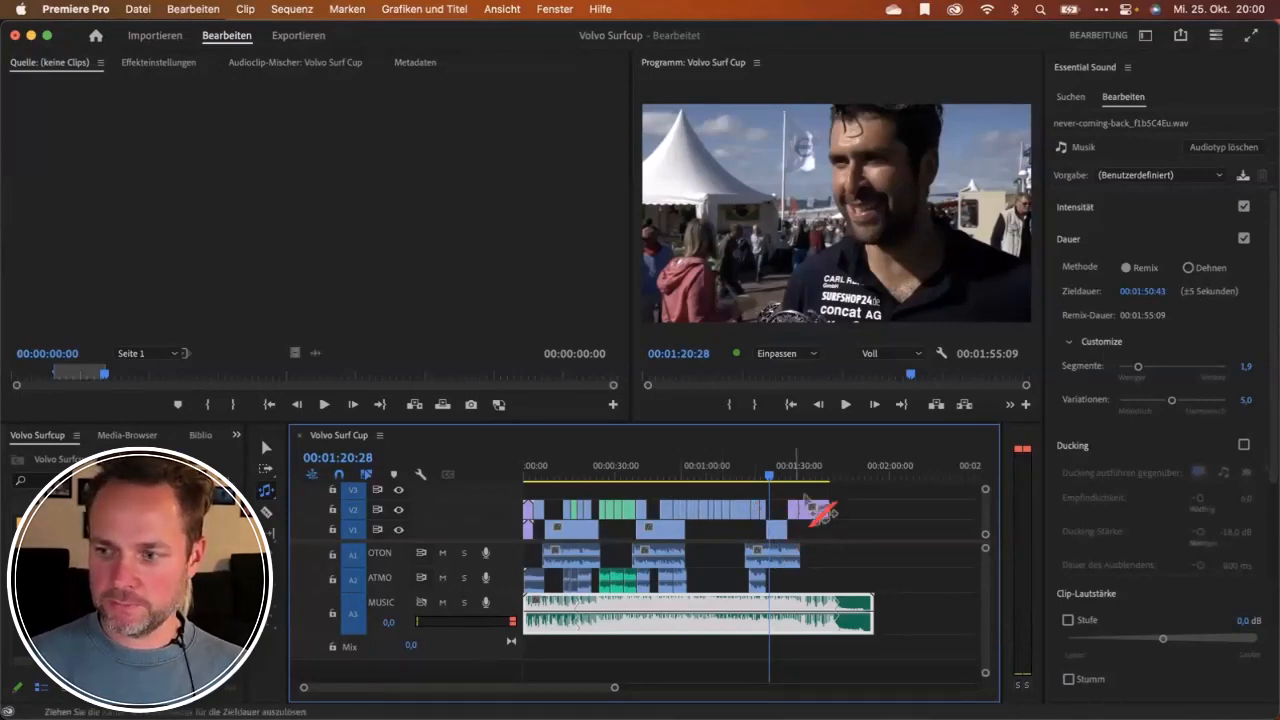
Move the playhead to 00:01:43:48, remix the music clip down to a target duration of 00:01:46:07 and play its ending.
click(827, 466)
drag(832, 459, 829, 459)
key(equal)
key(equal)
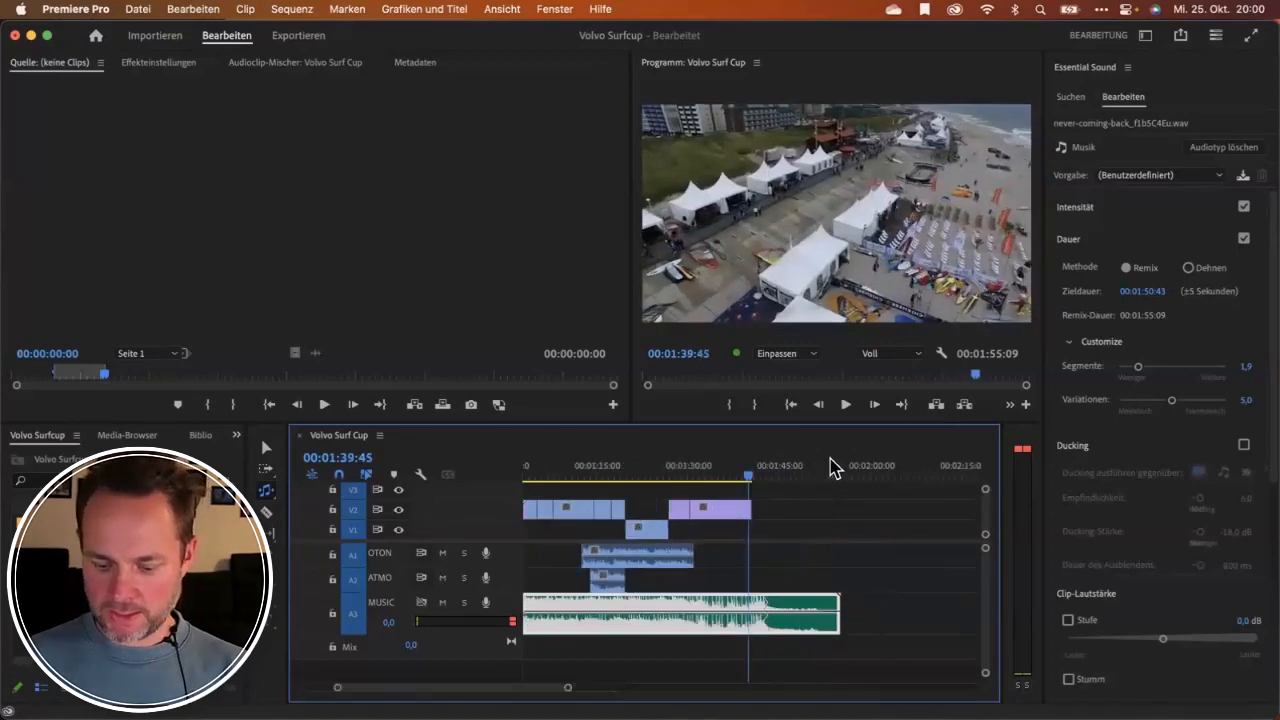
drag(750, 478, 797, 479)
drag(932, 620, 822, 615)
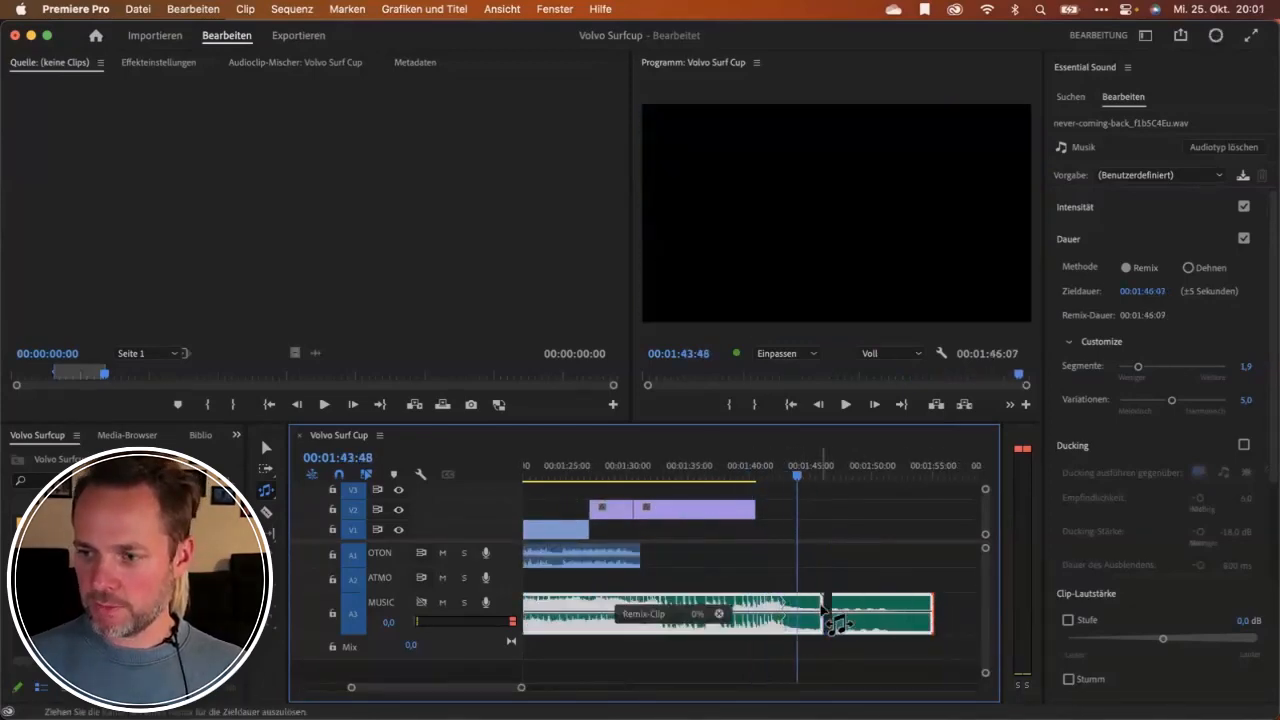
click(643, 468)
key(space)
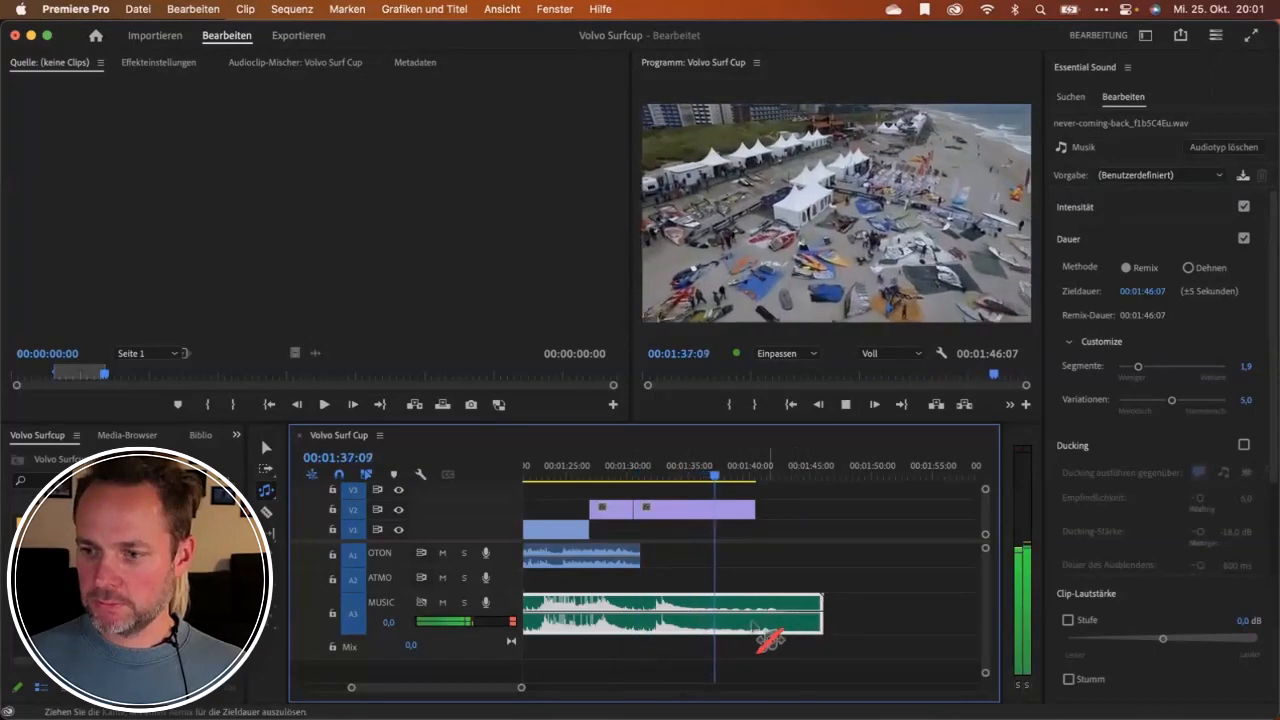
Fade out the music clip with volume keyframes, dropping to -999,0 dB at about 00:01:40:27 where the picture ends.
click(266, 448)
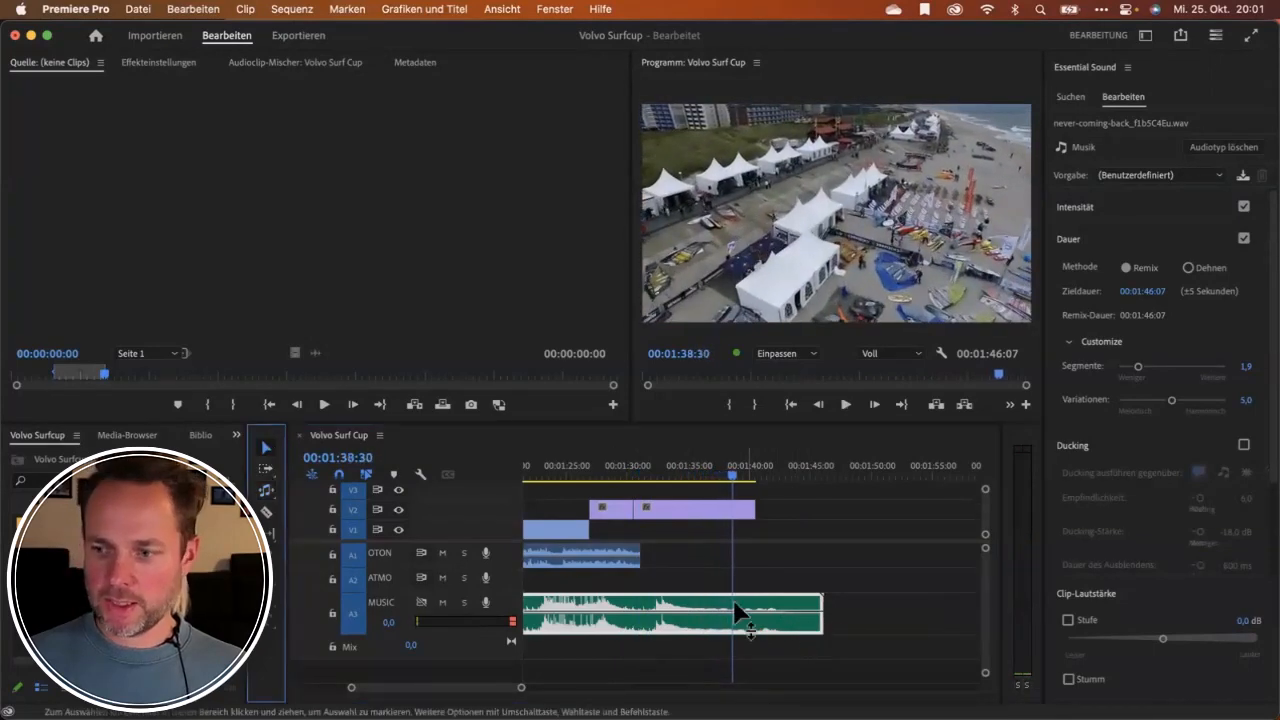
click(700, 622)
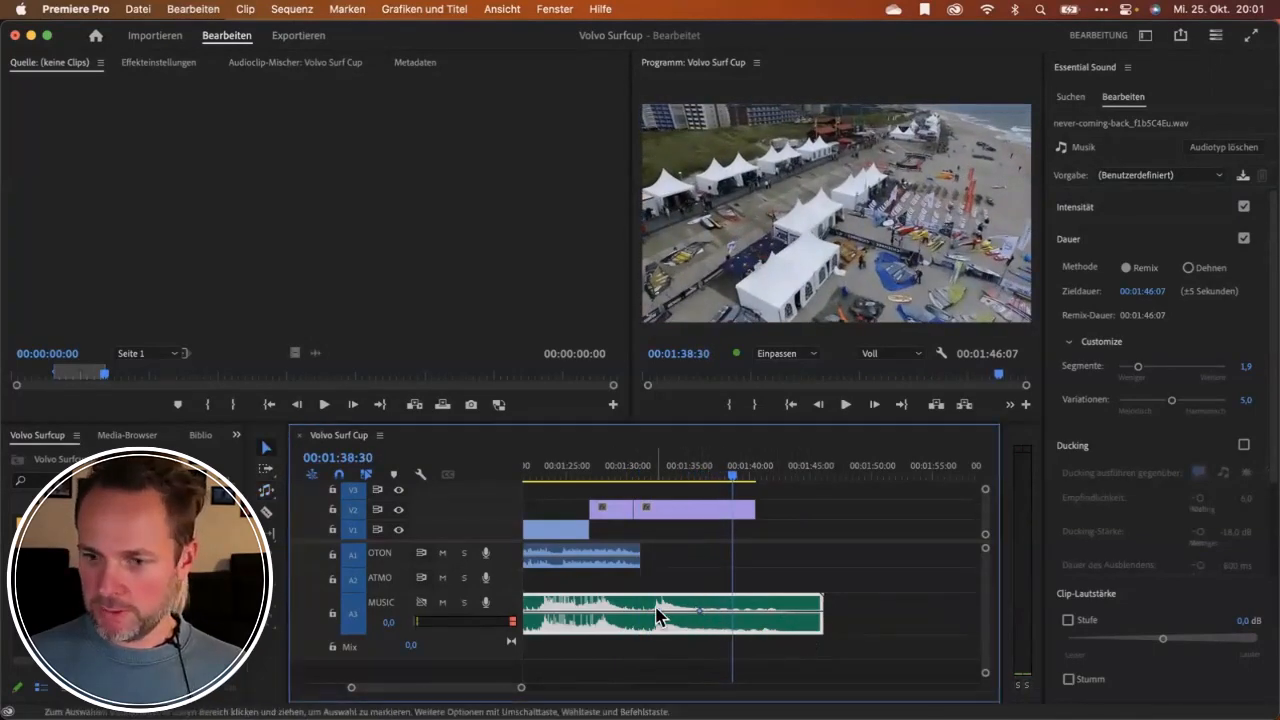
click(274, 563)
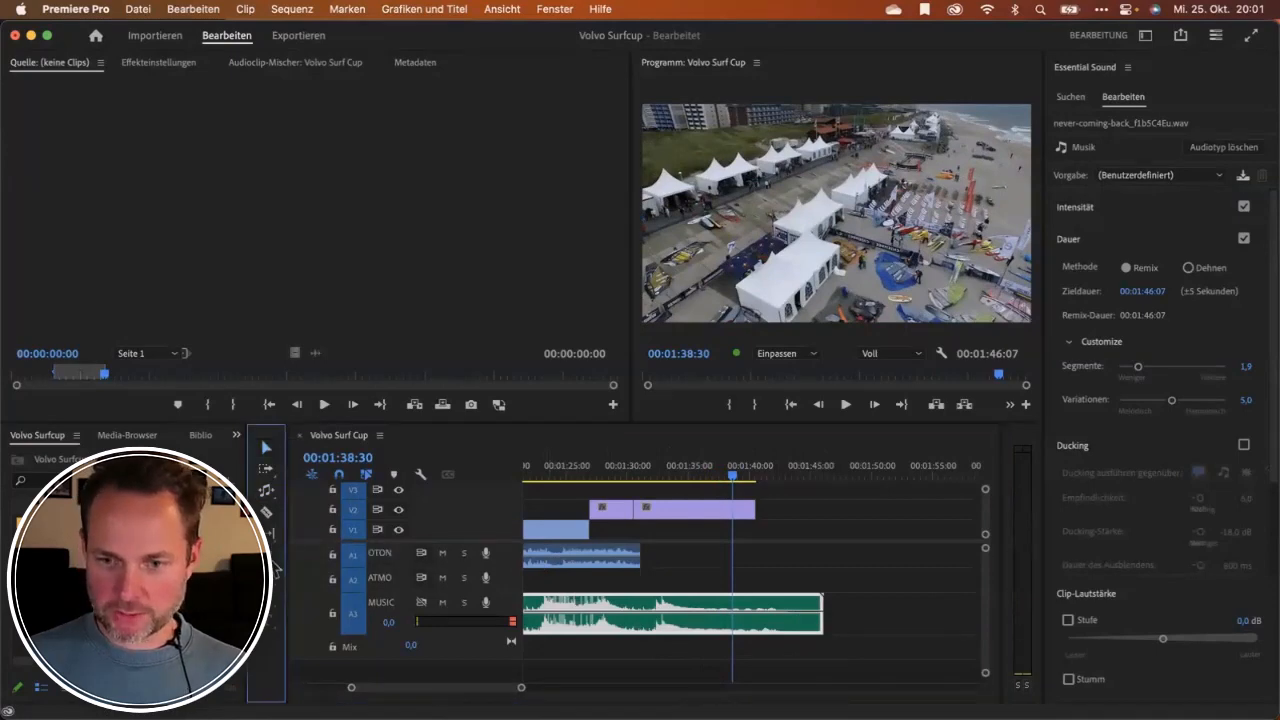
click(713, 611)
drag(757, 611, 755, 631)
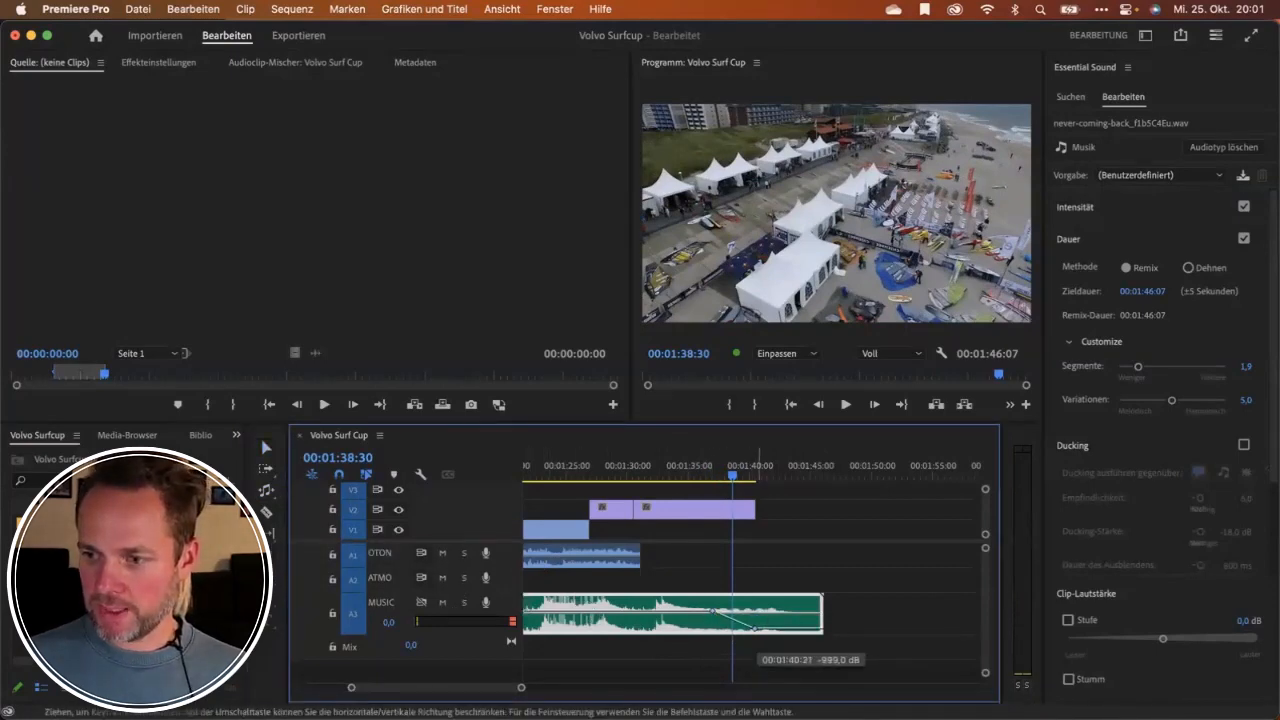
Play the faded ending from about 00:01:36 and trim the music clip's end back to where the picture ends.
click(700, 470)
key(space)
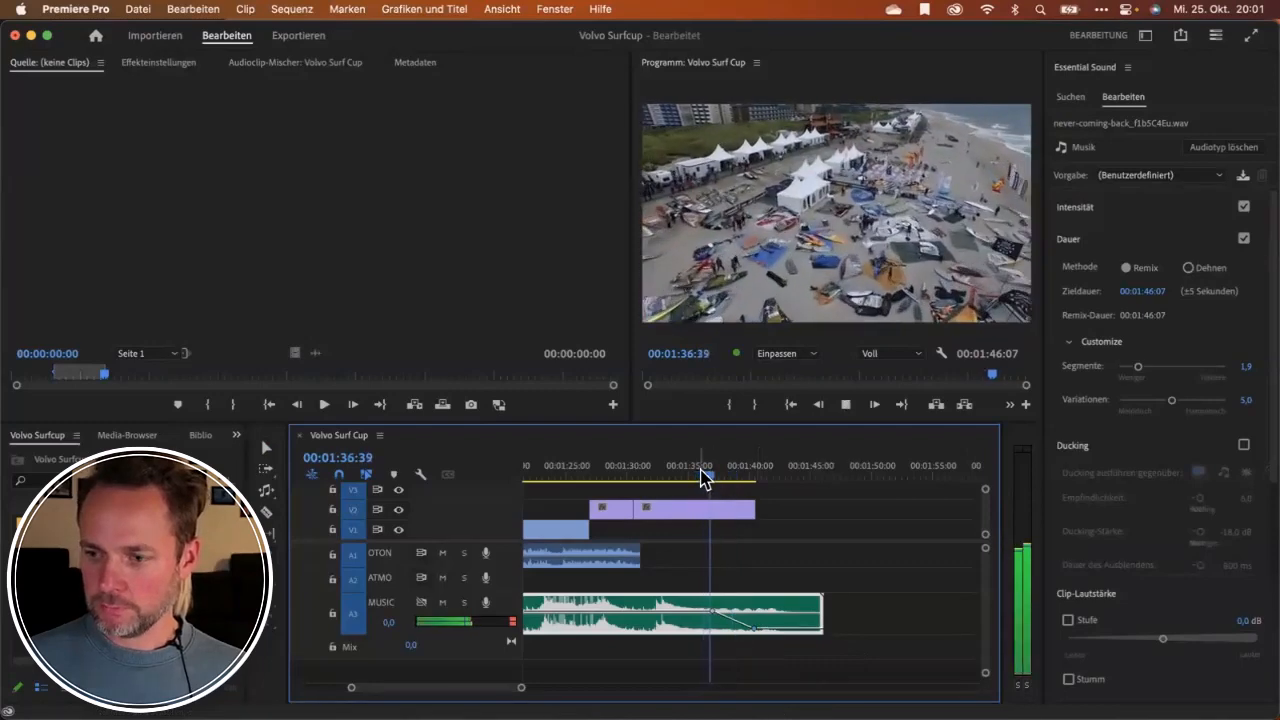
click(265, 449)
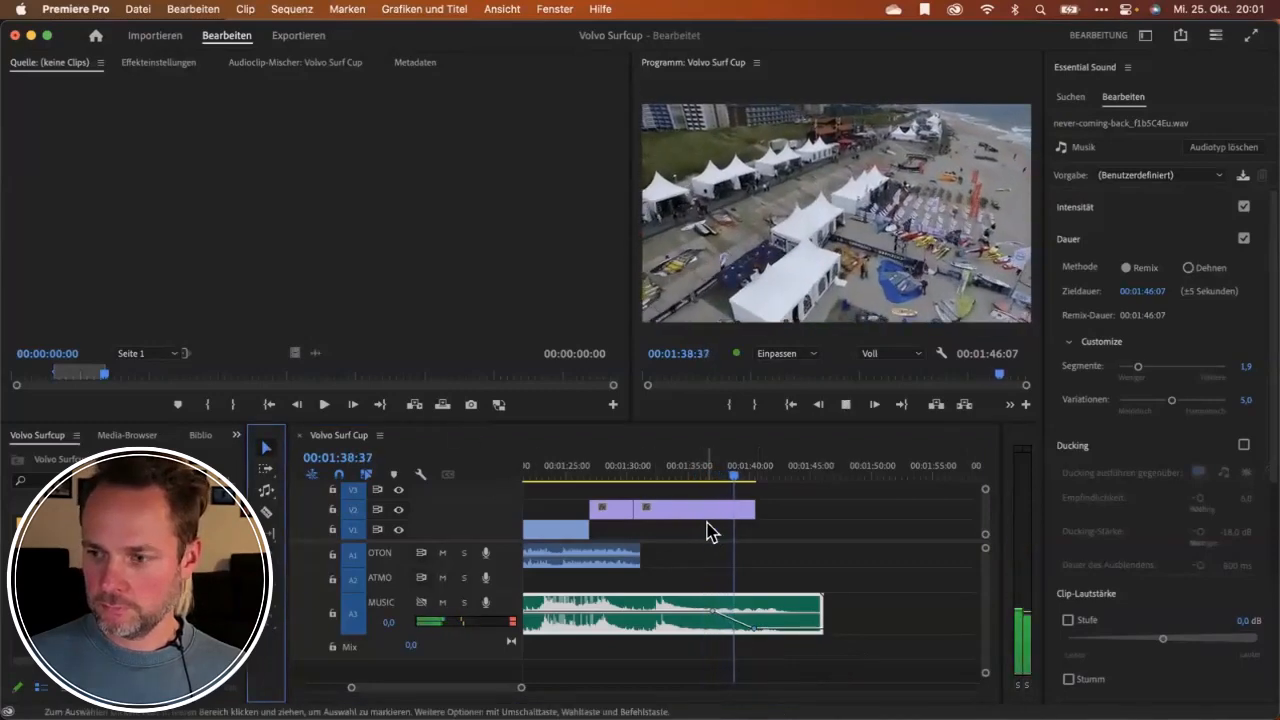
key(space)
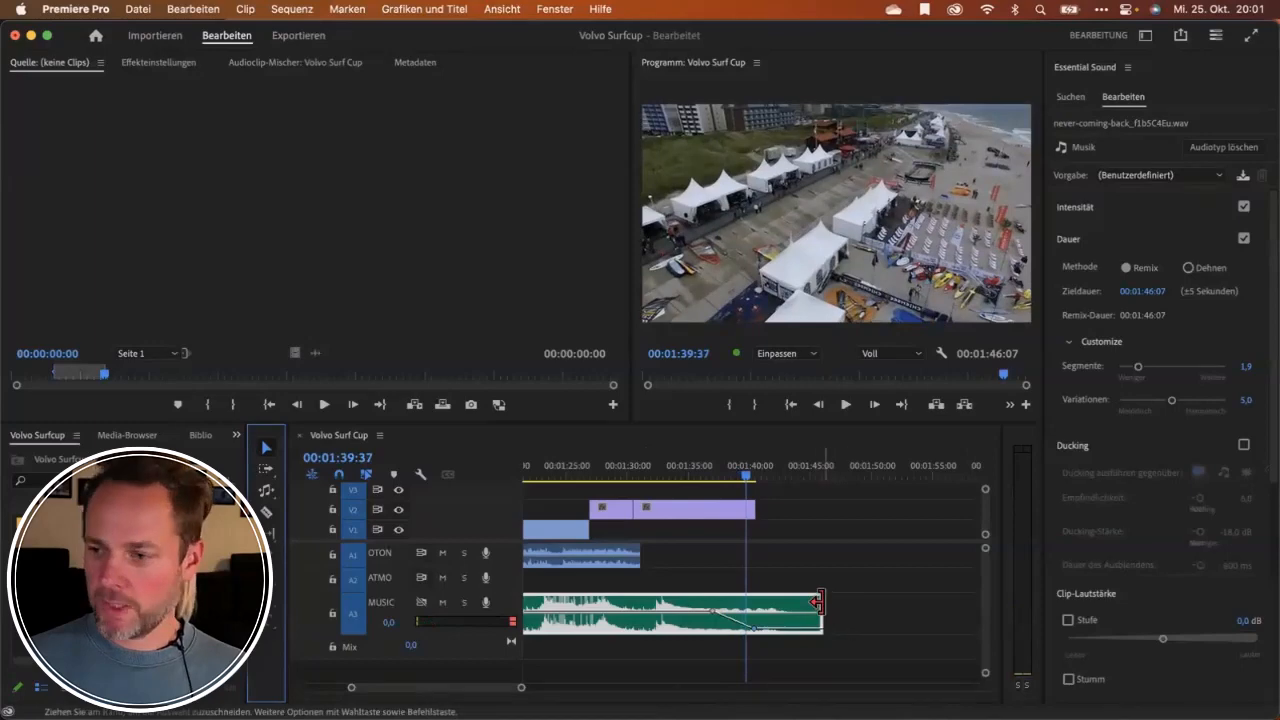
drag(818, 601, 754, 601)
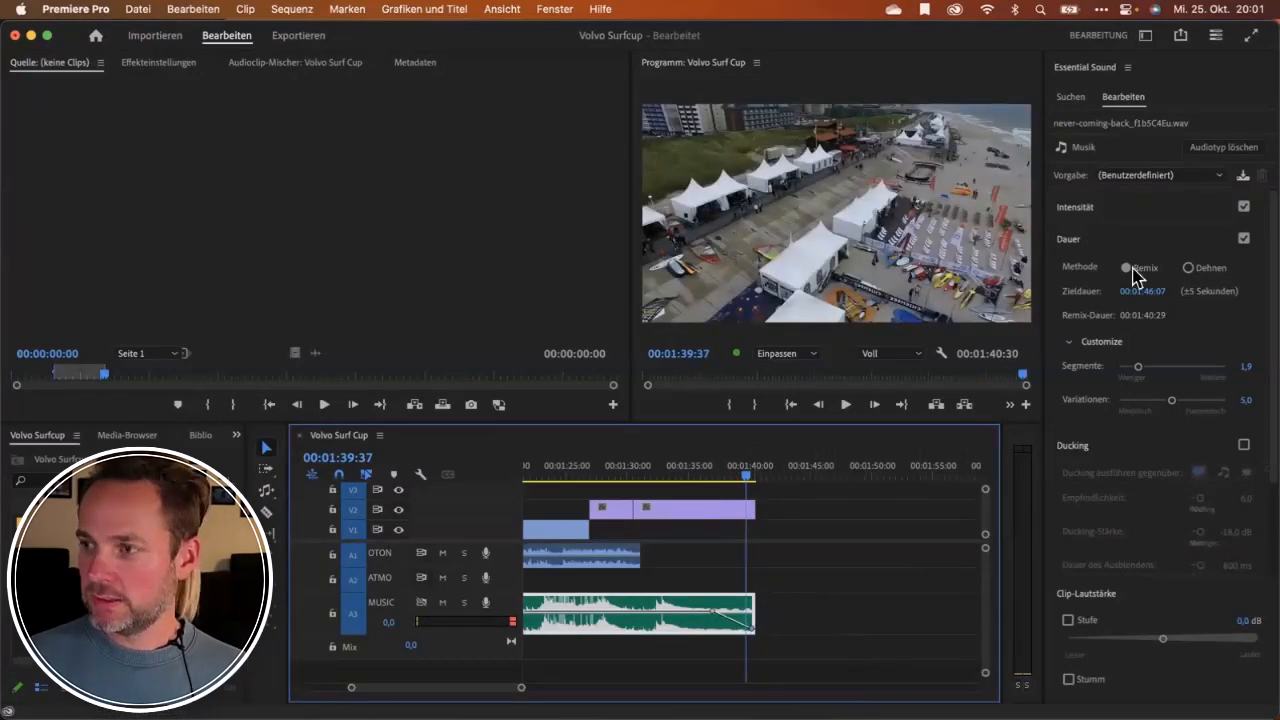
Fit the whole sequence into the timeline and enlarge the OTON and ATMO audio tracks for a clearer waveform view.
key(backslash)
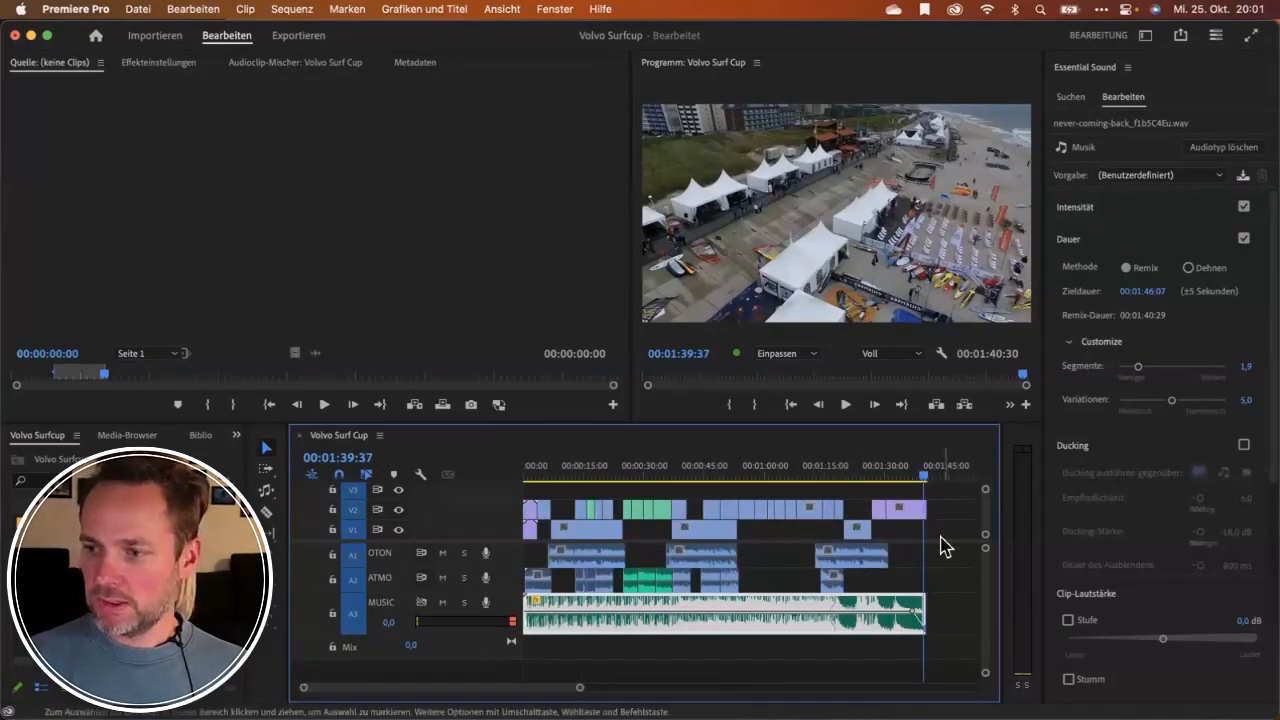
click(957, 565)
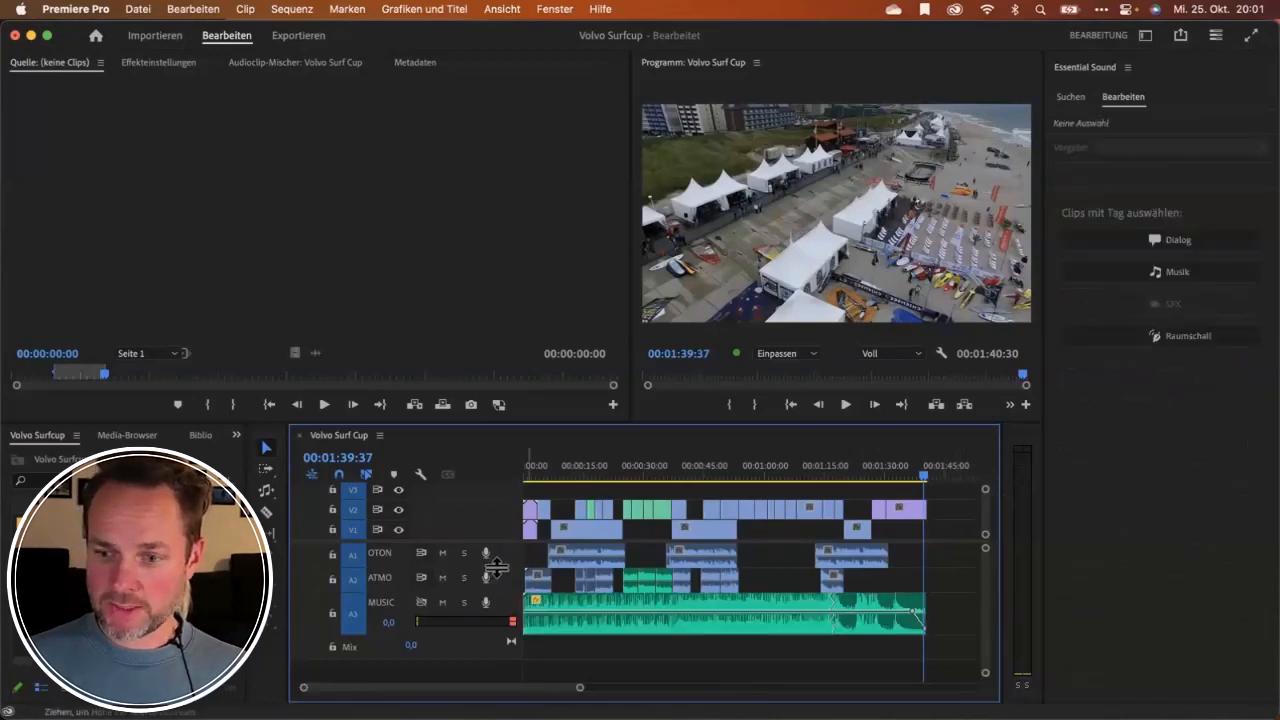
drag(498, 568, 500, 612)
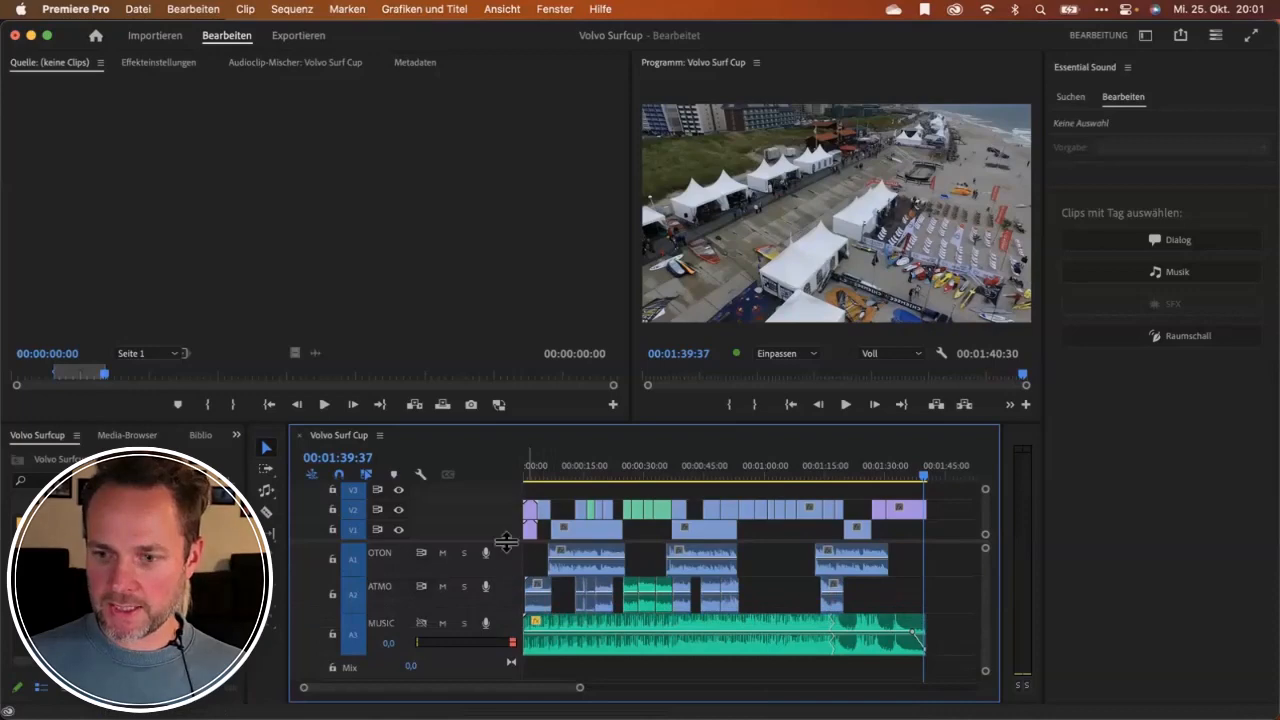
drag(505, 541, 506, 537)
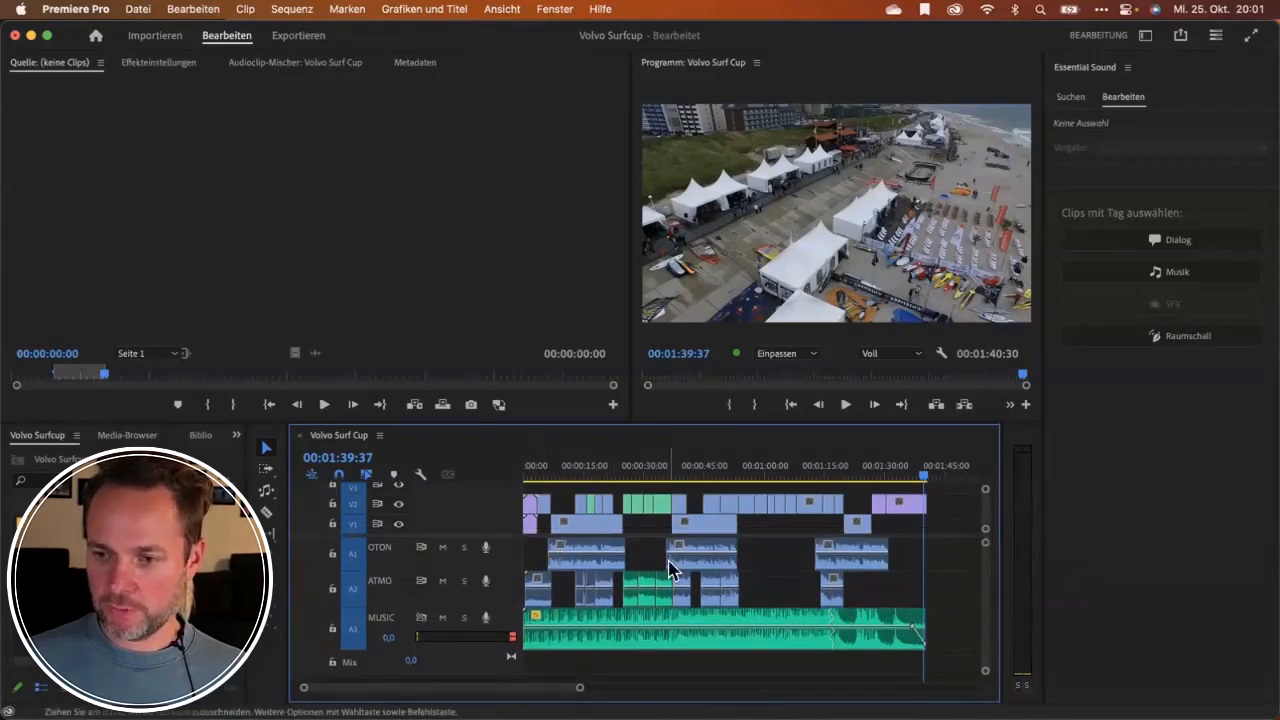
Check the audio type assigned to an OTON interview clip, an ATMO clip and the music clip.
click(838, 558)
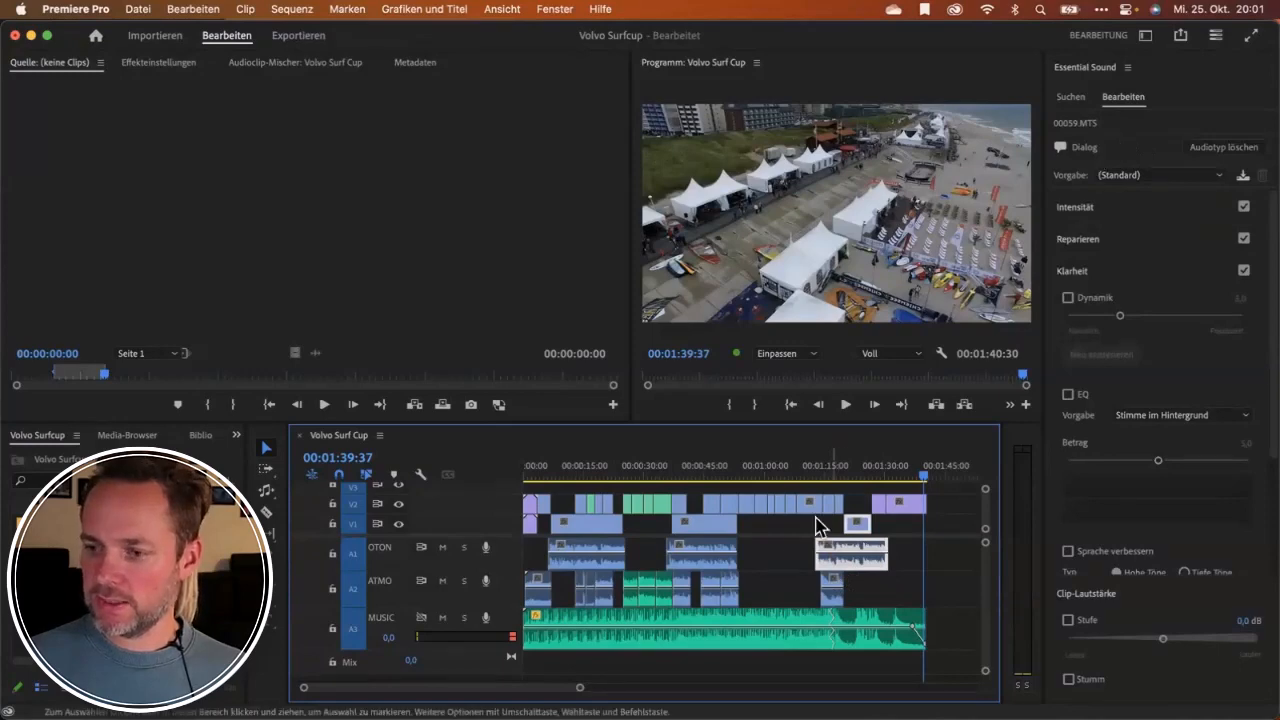
click(731, 590)
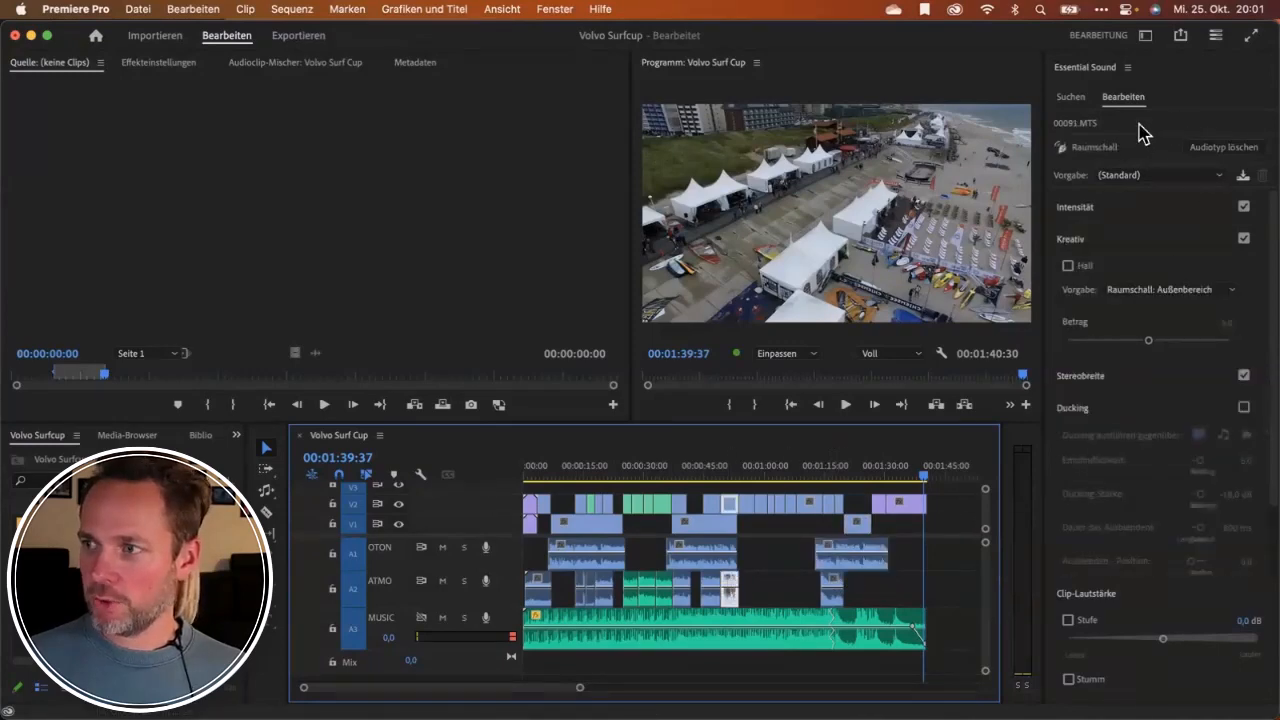
click(778, 620)
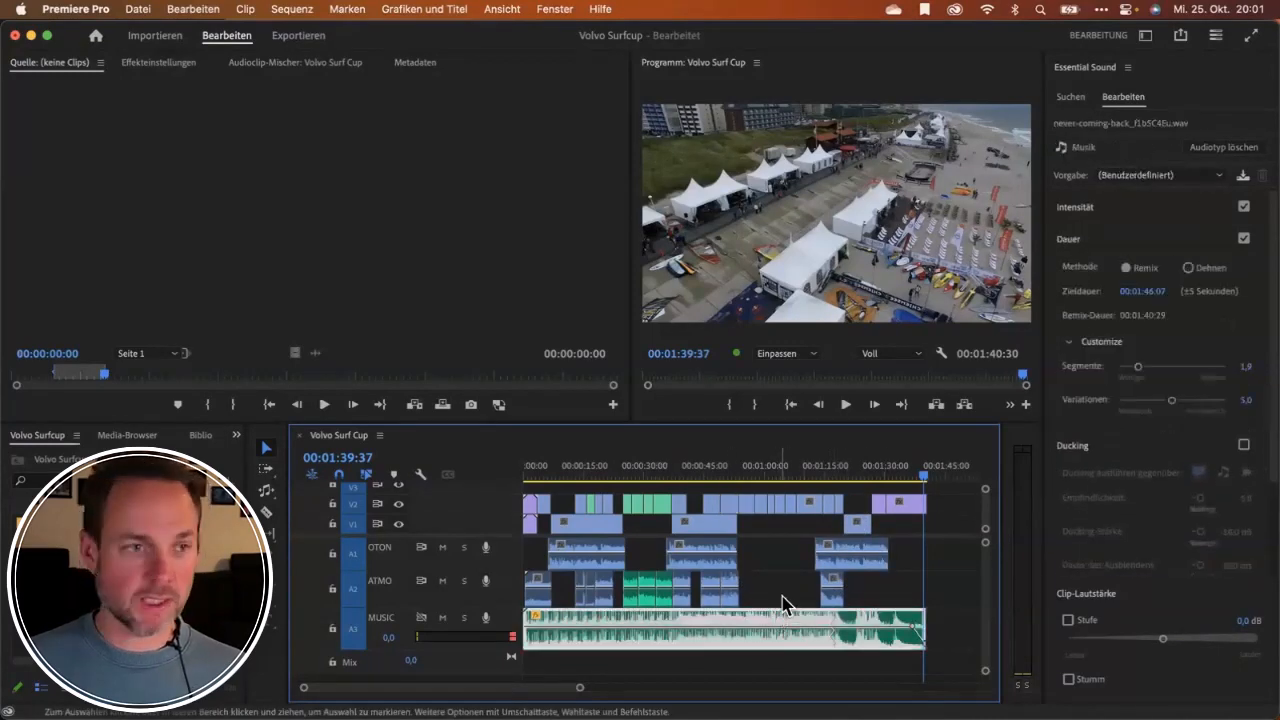
click(783, 597)
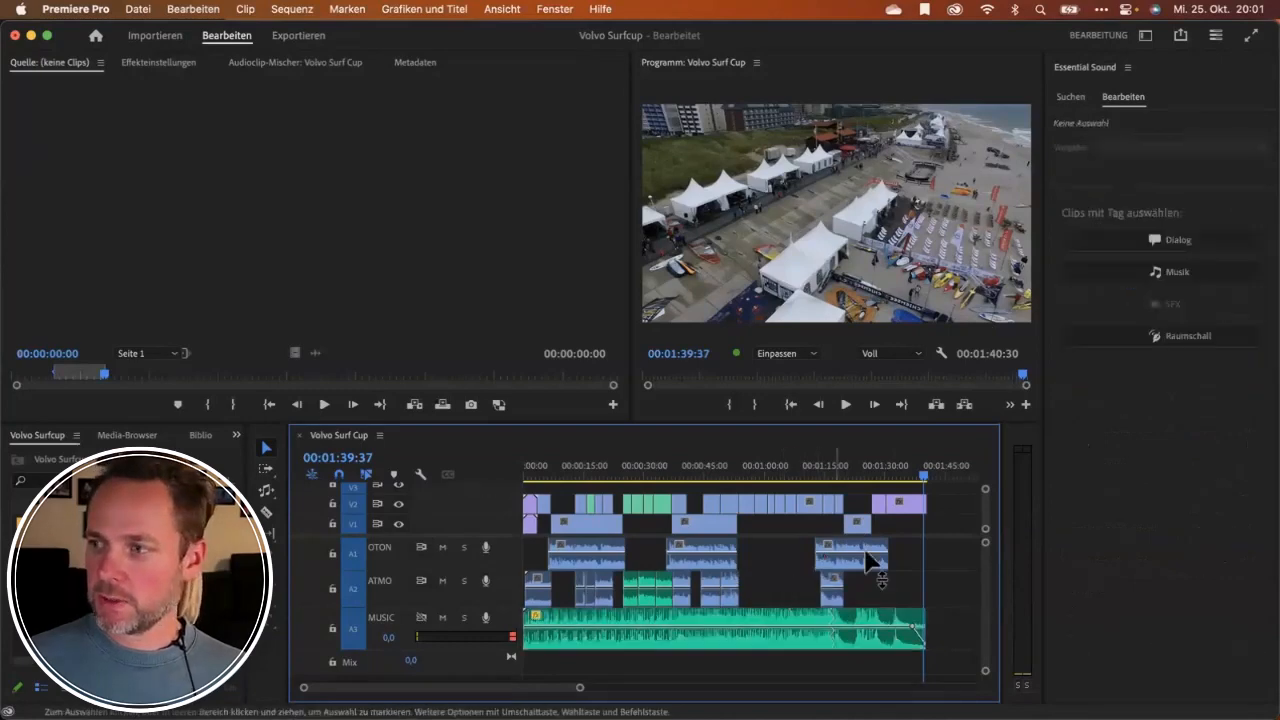
Select all clips tagged Dialog and automatically match their loudness.
click(1116, 245)
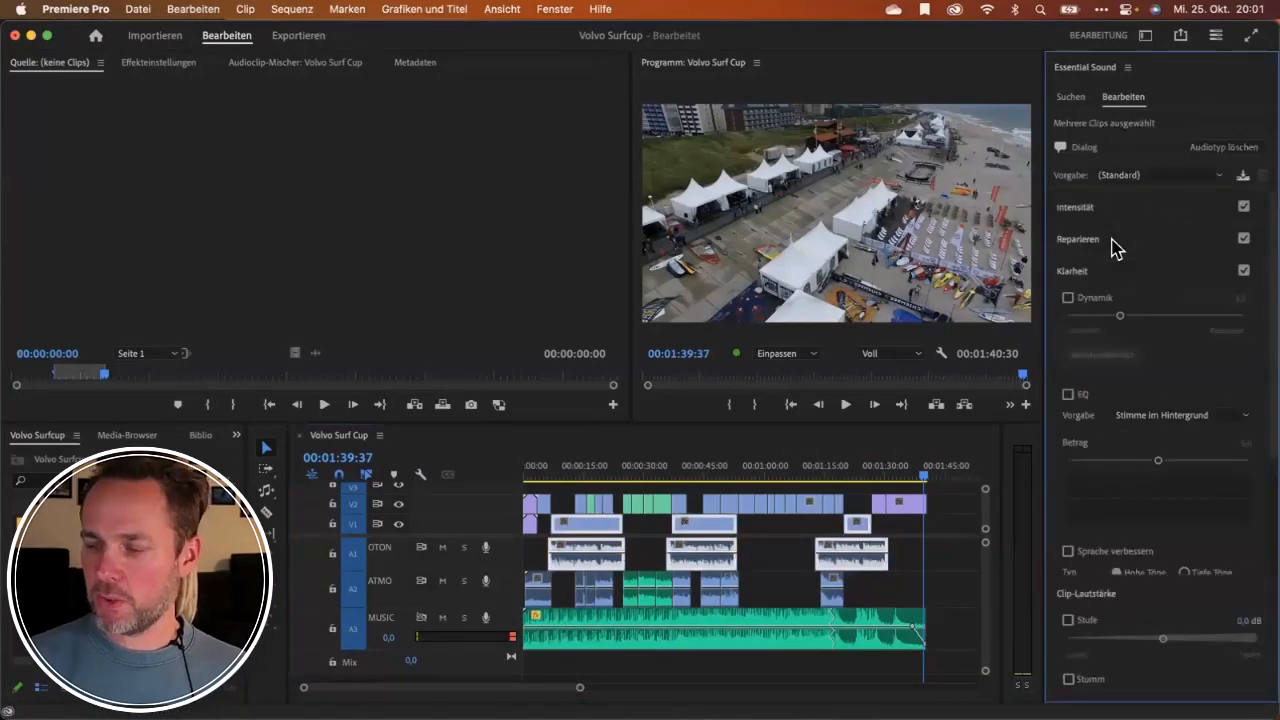
click(1076, 208)
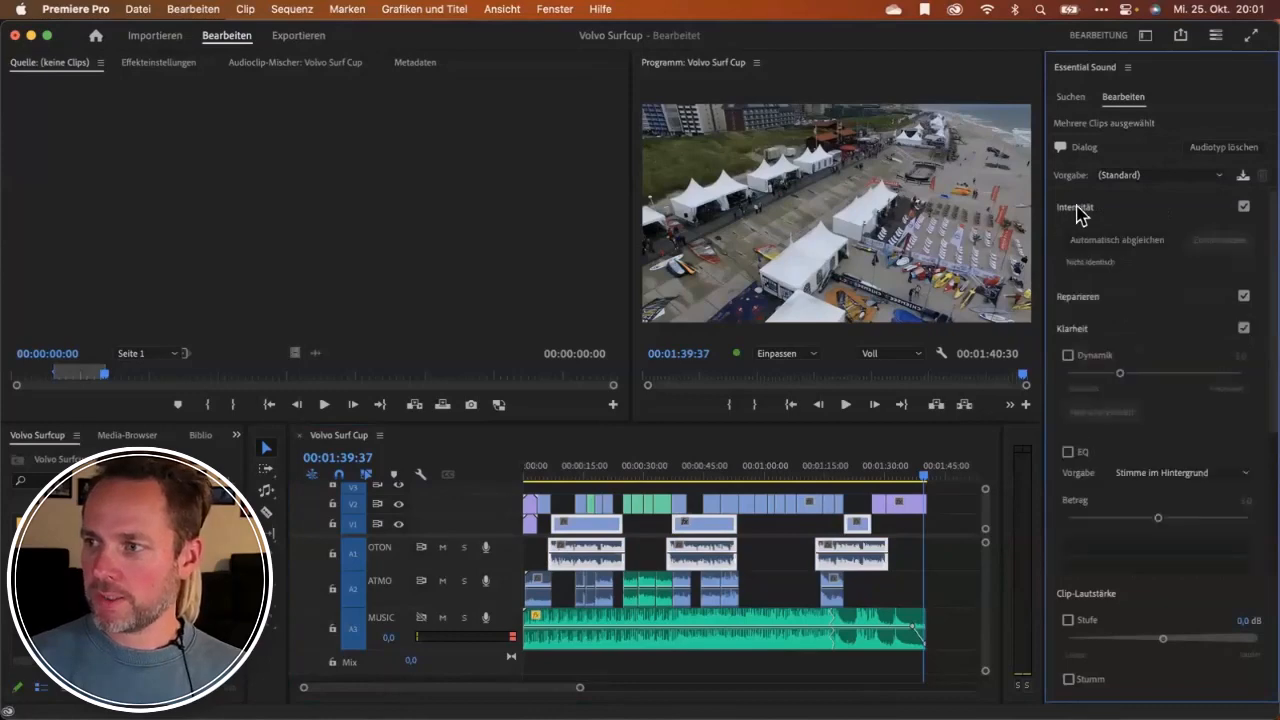
click(1105, 251)
click(1105, 243)
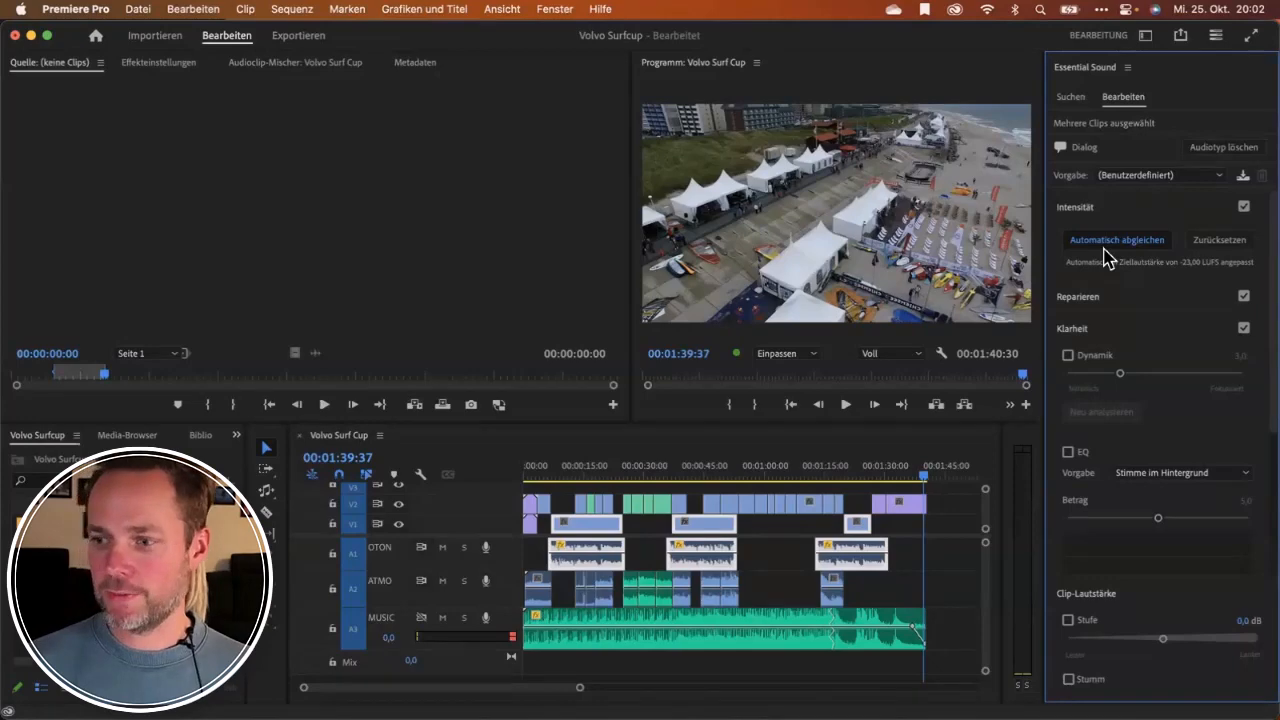
Select all clips tagged Raumschall, play the sequence from about 00:00:39, and automatically match the clips' loudness.
click(874, 605)
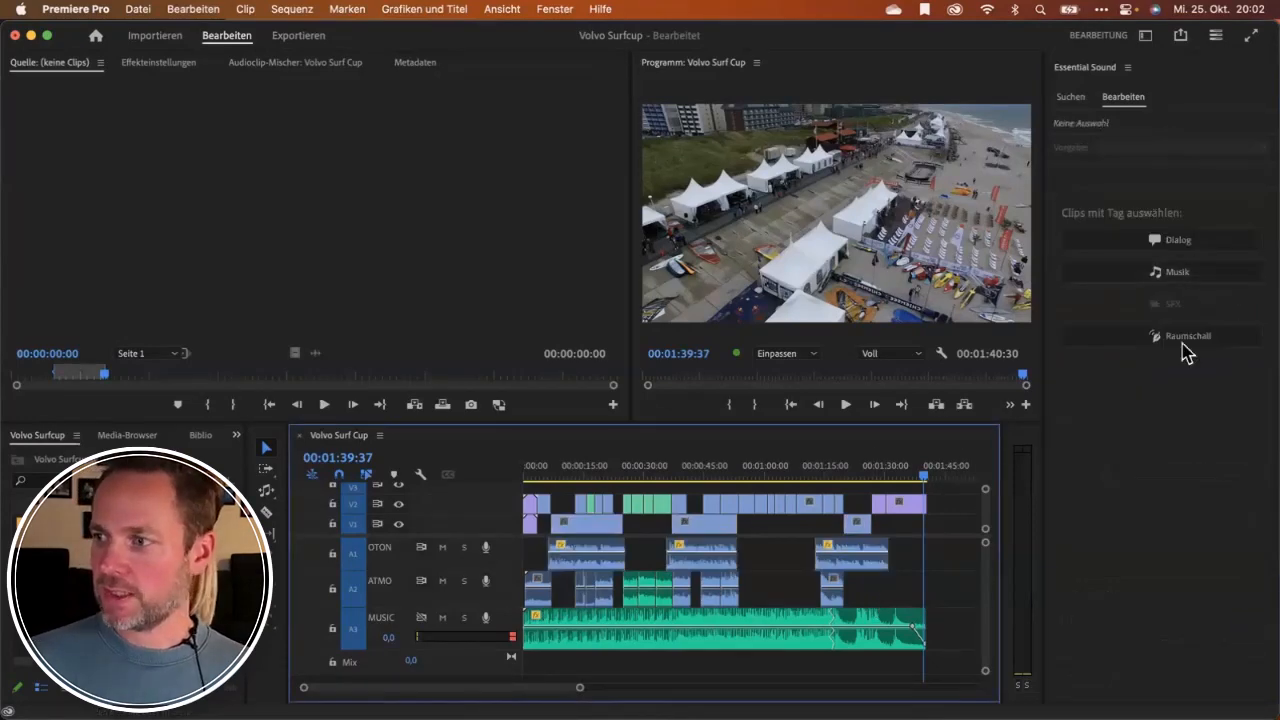
click(1182, 343)
click(1080, 207)
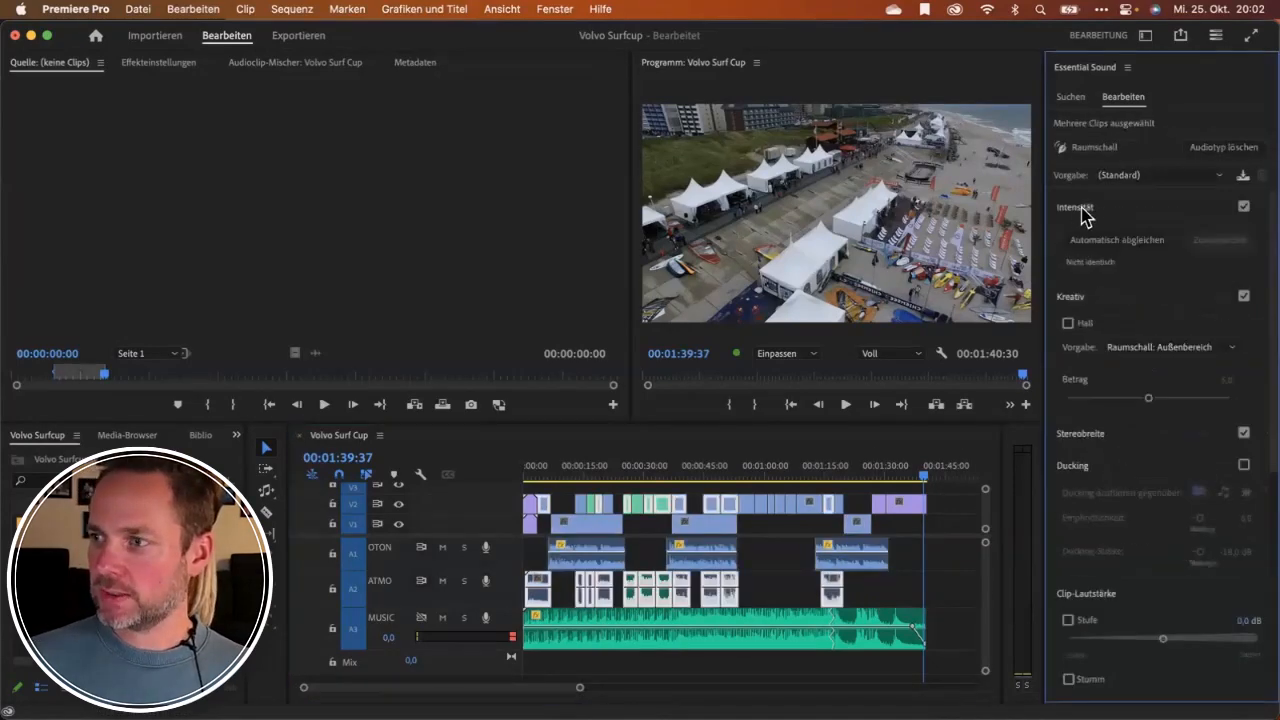
click(1118, 248)
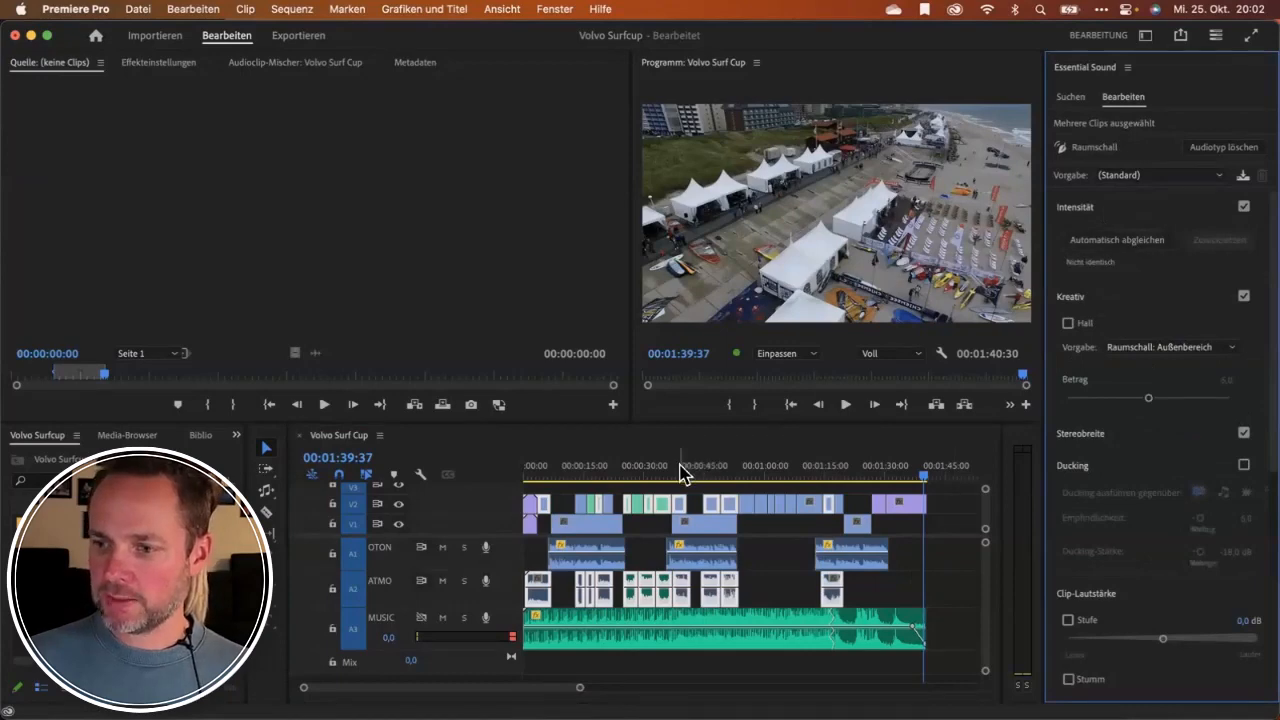
click(680, 468)
key(space)
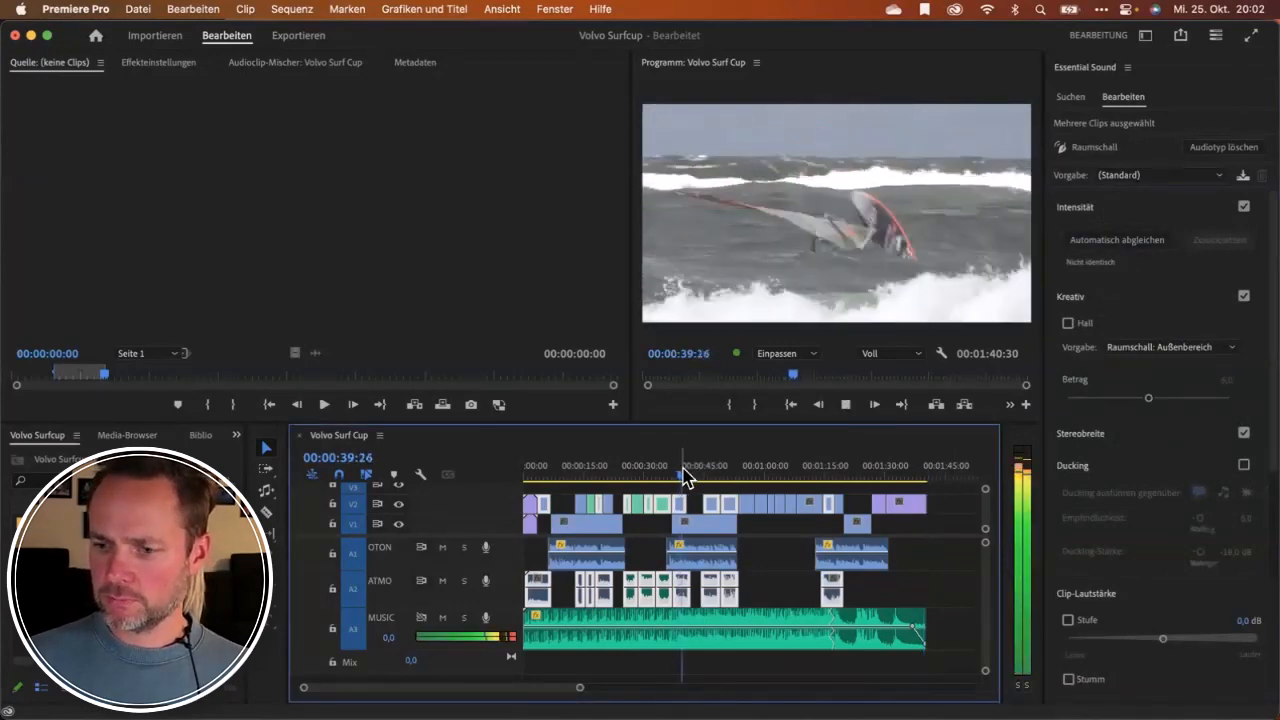
key(space)
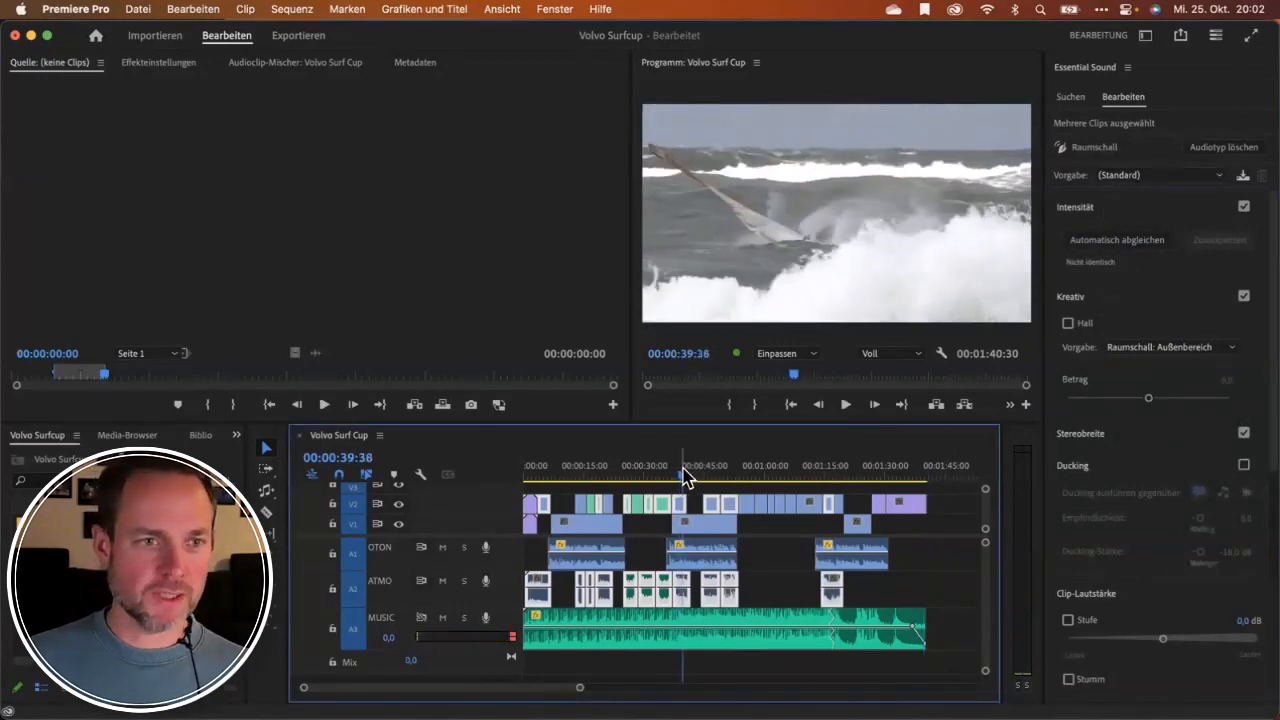
key(space)
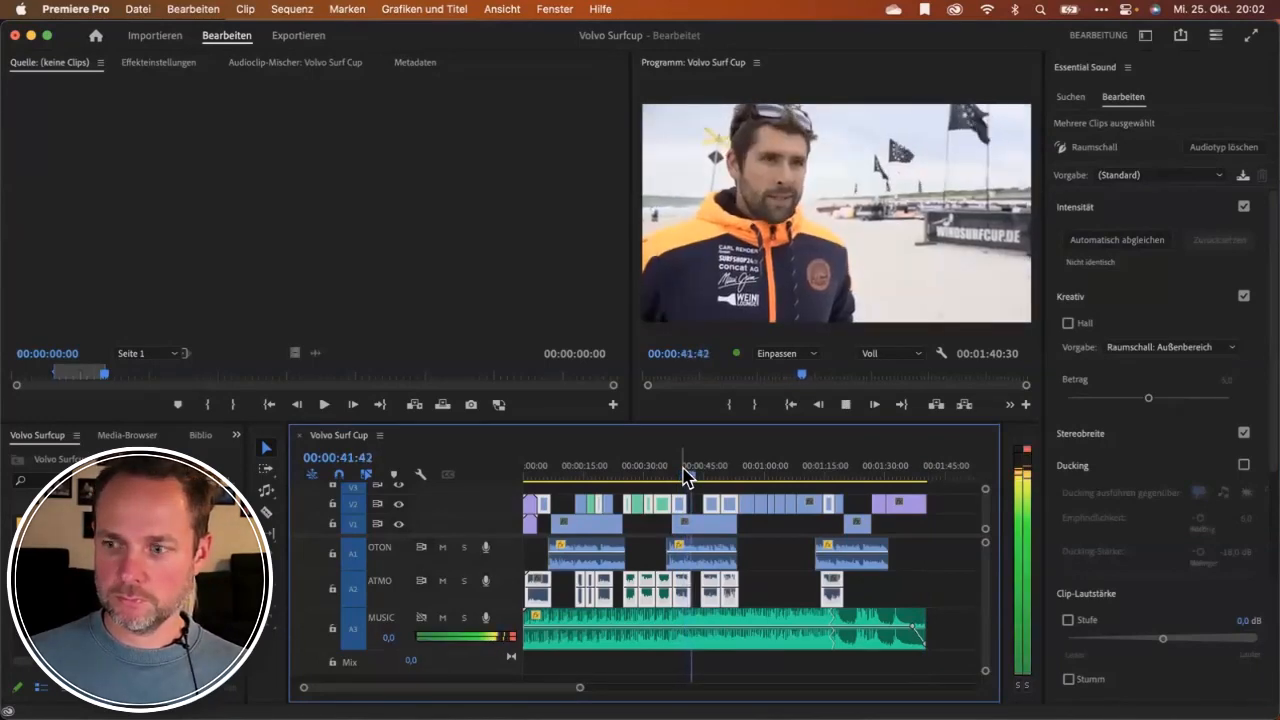
key(space)
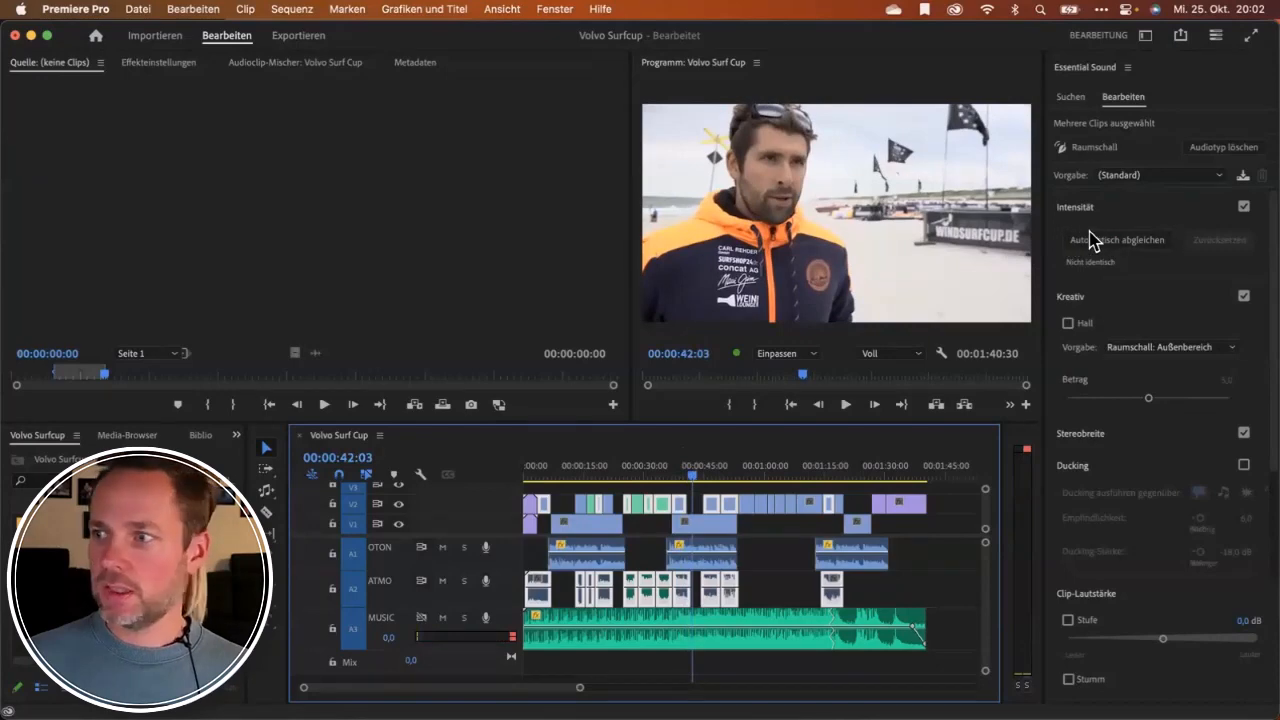
click(1112, 244)
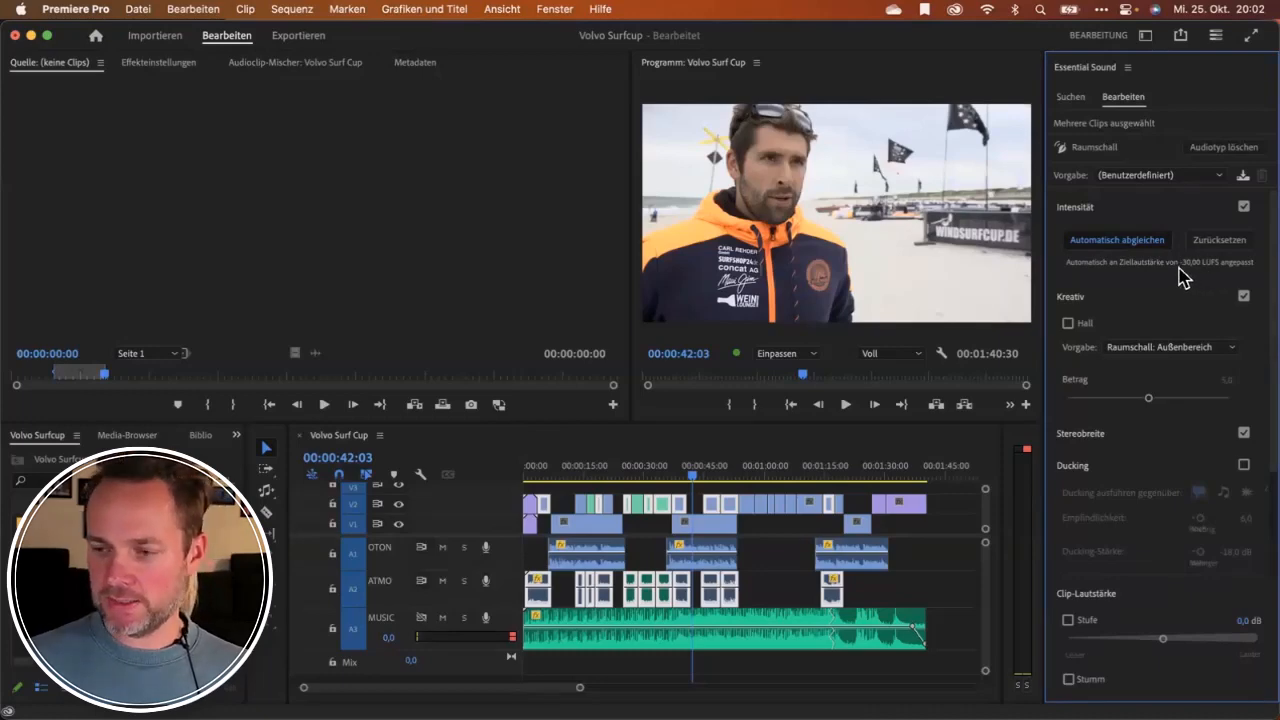
Automatically match the music clip's loudness and play the mix under the interview from 00:00:42:03.
click(715, 553)
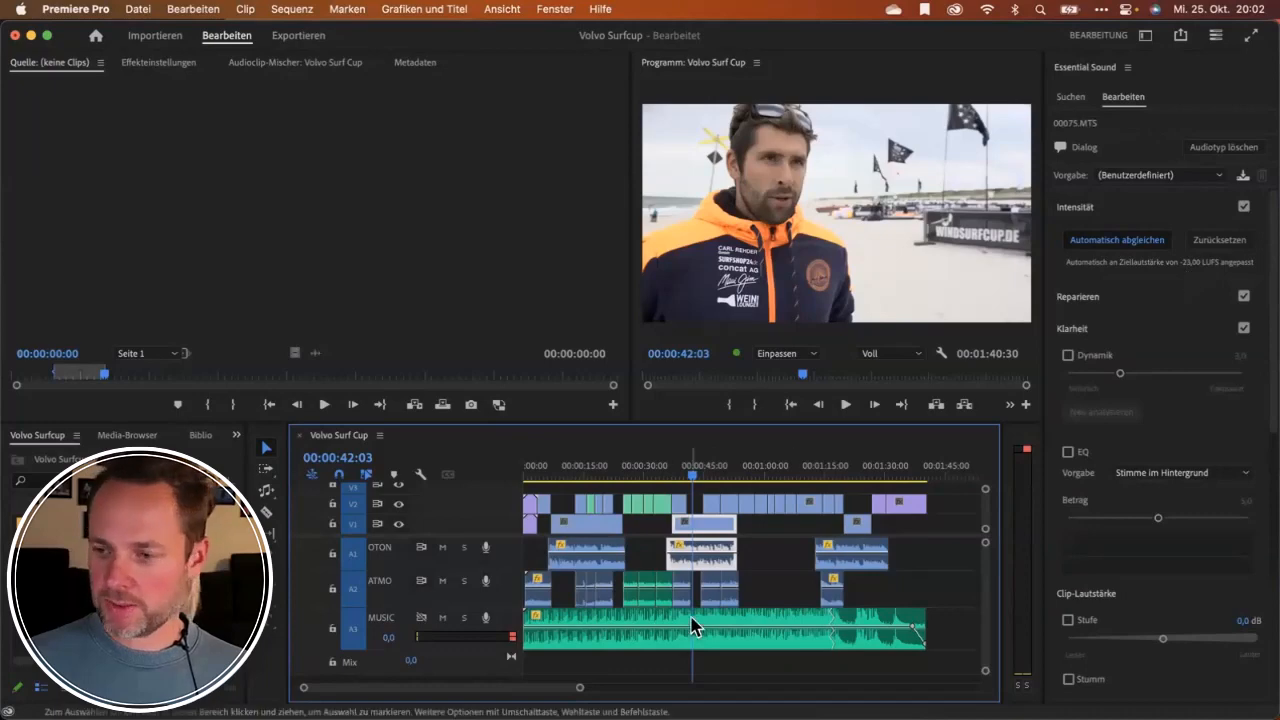
click(740, 624)
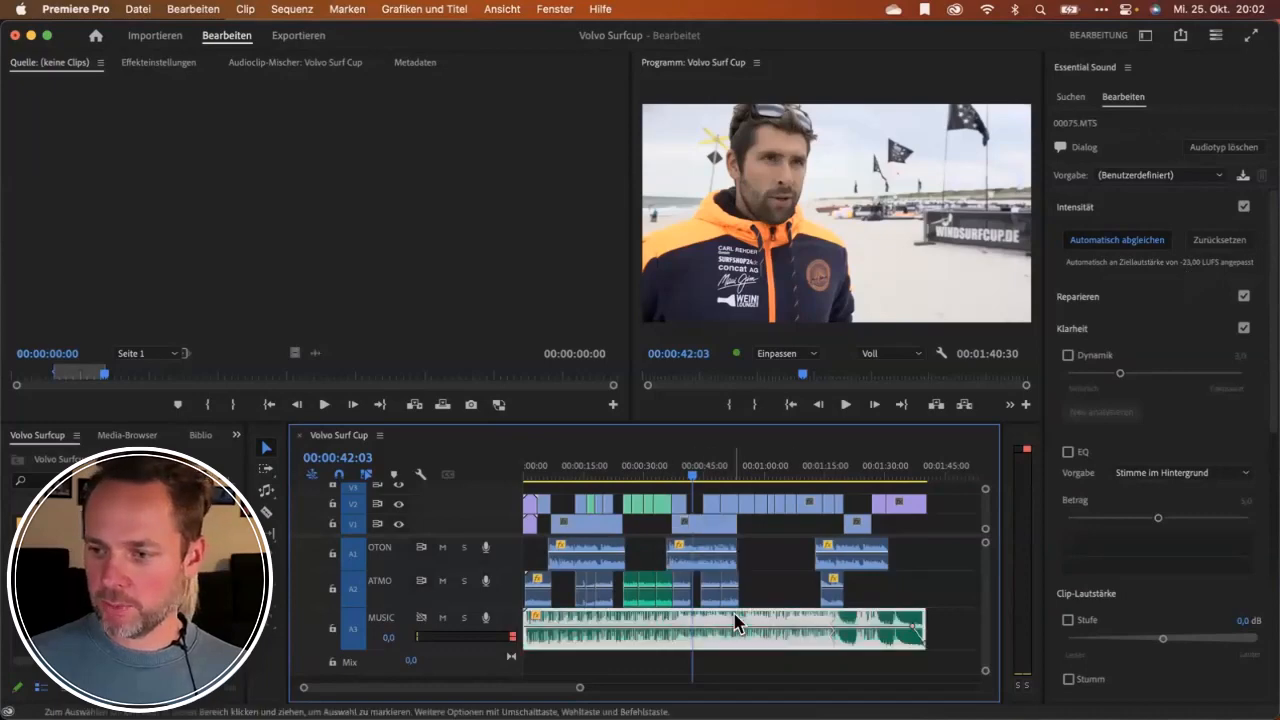
click(1088, 209)
click(1104, 248)
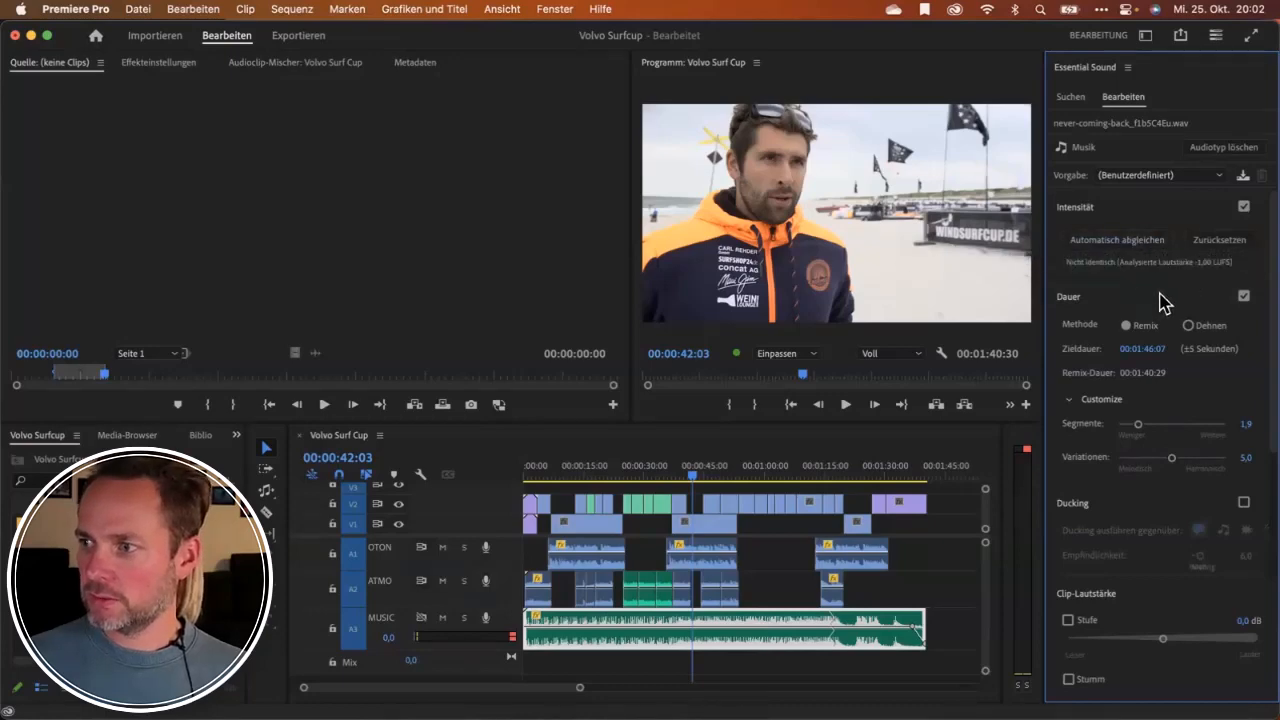
click(937, 580)
click(790, 628)
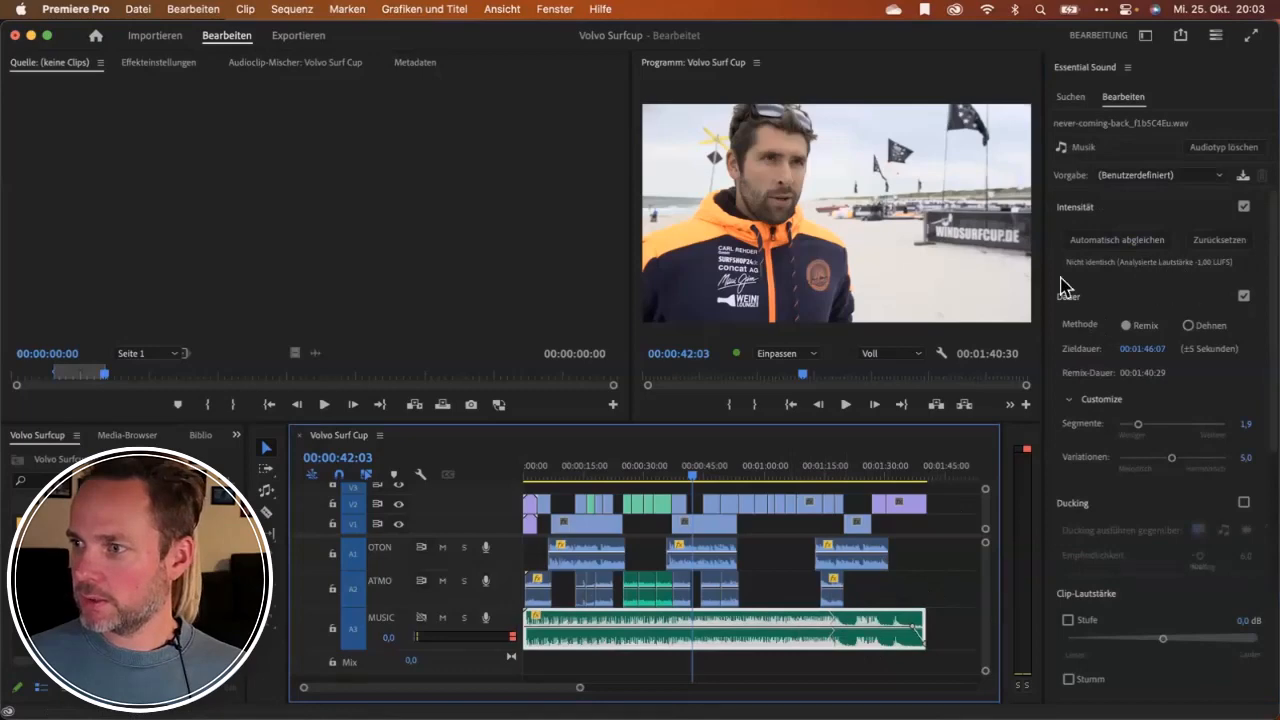
key(space)
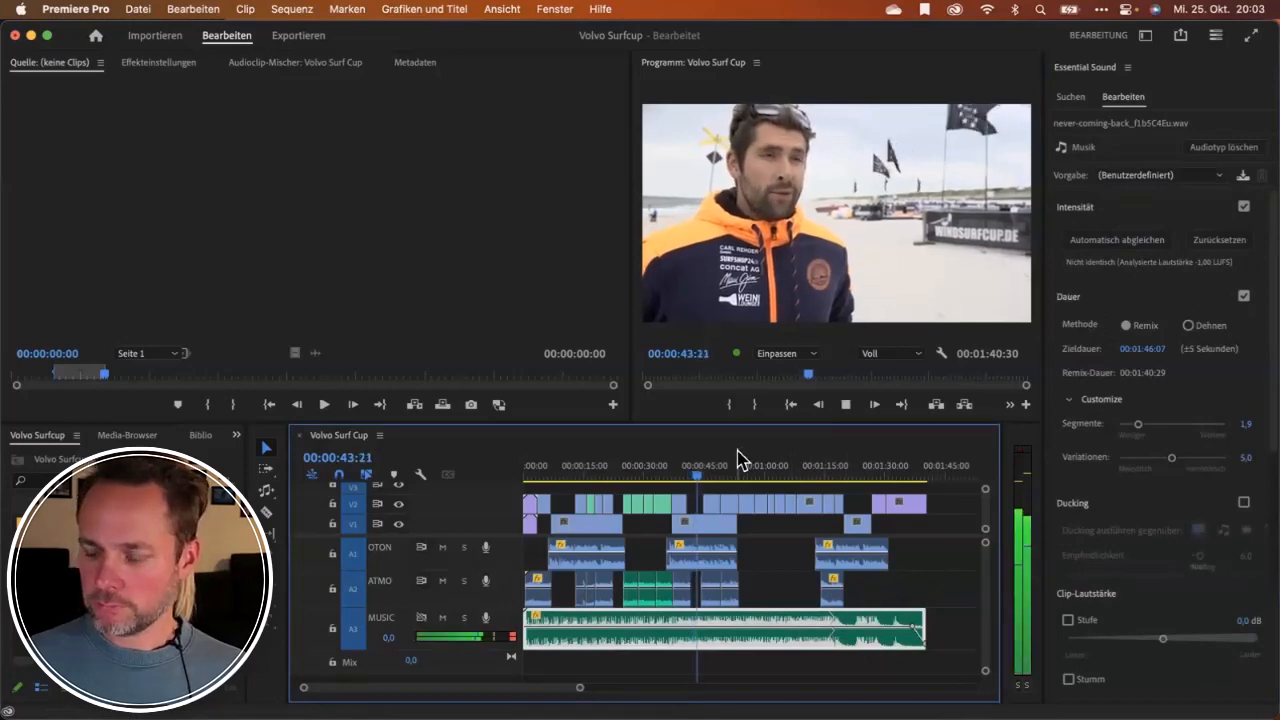
key(space)
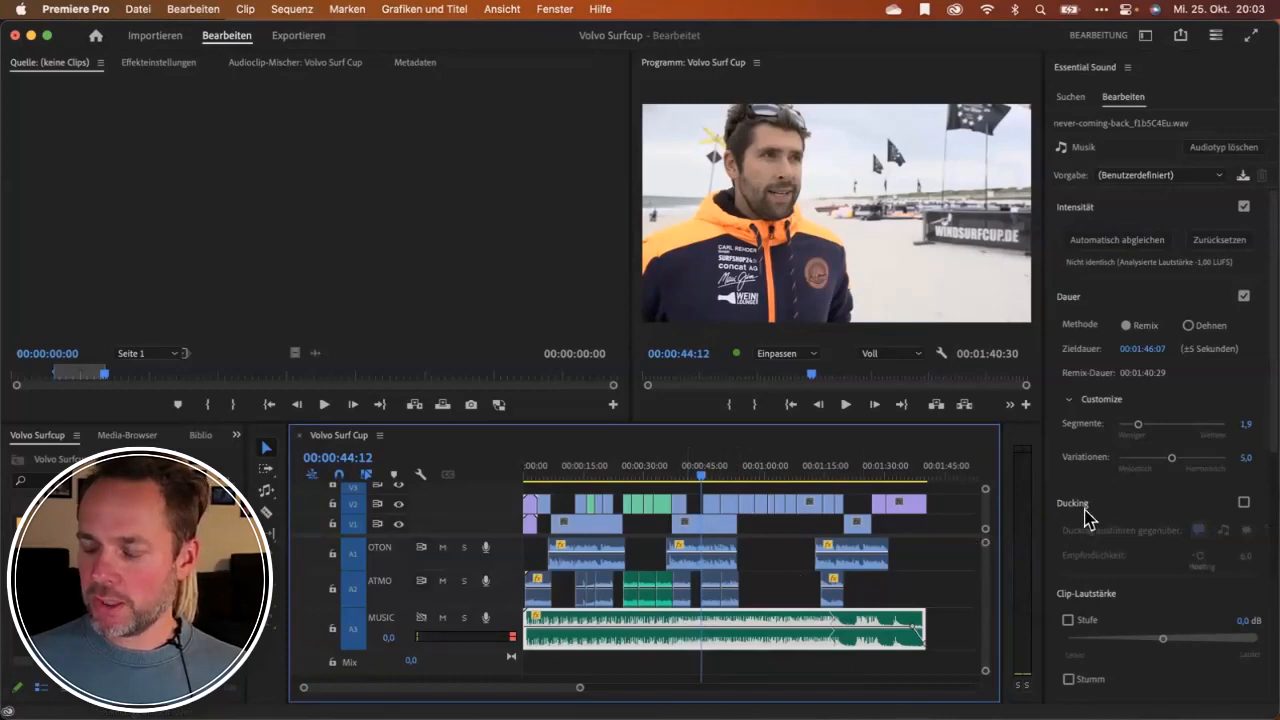
Enable ducking against dialogue for the music clip and set its Ducking-Stärke to -8,0 dB, widening the Essential Sound settings.
scroll(1264, 462, down, 5)
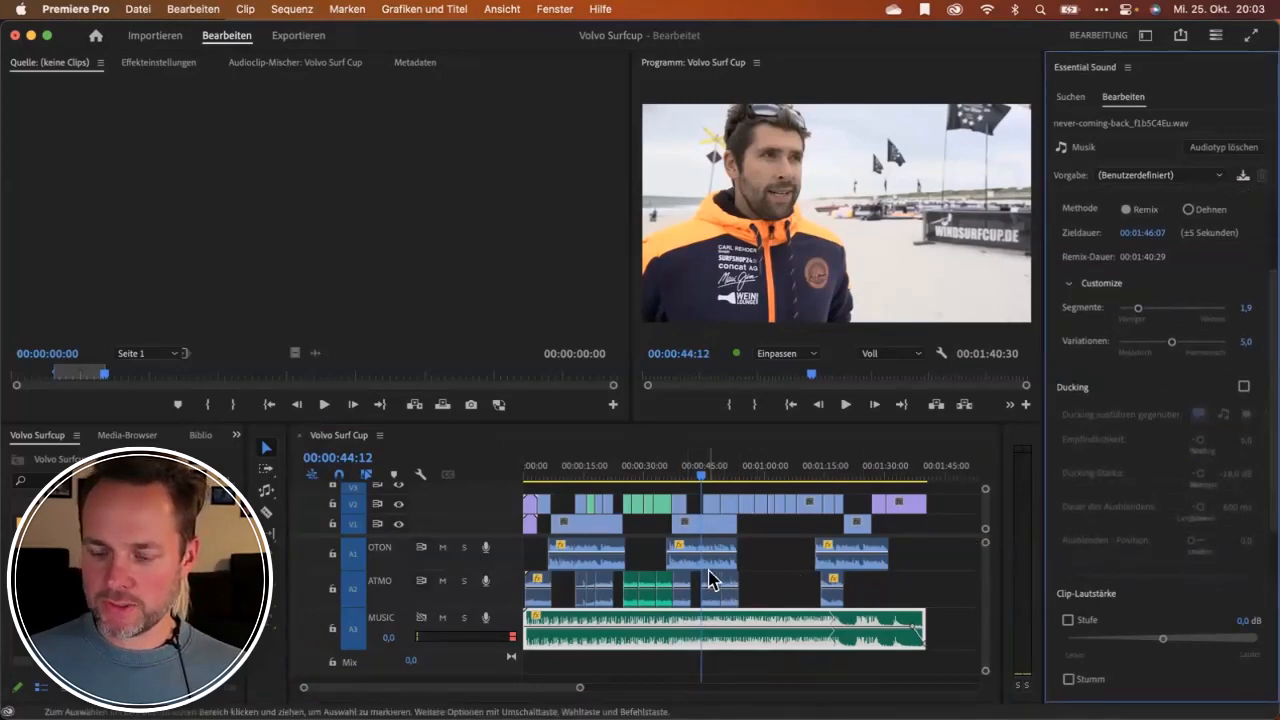
scroll(709, 580, down, 1)
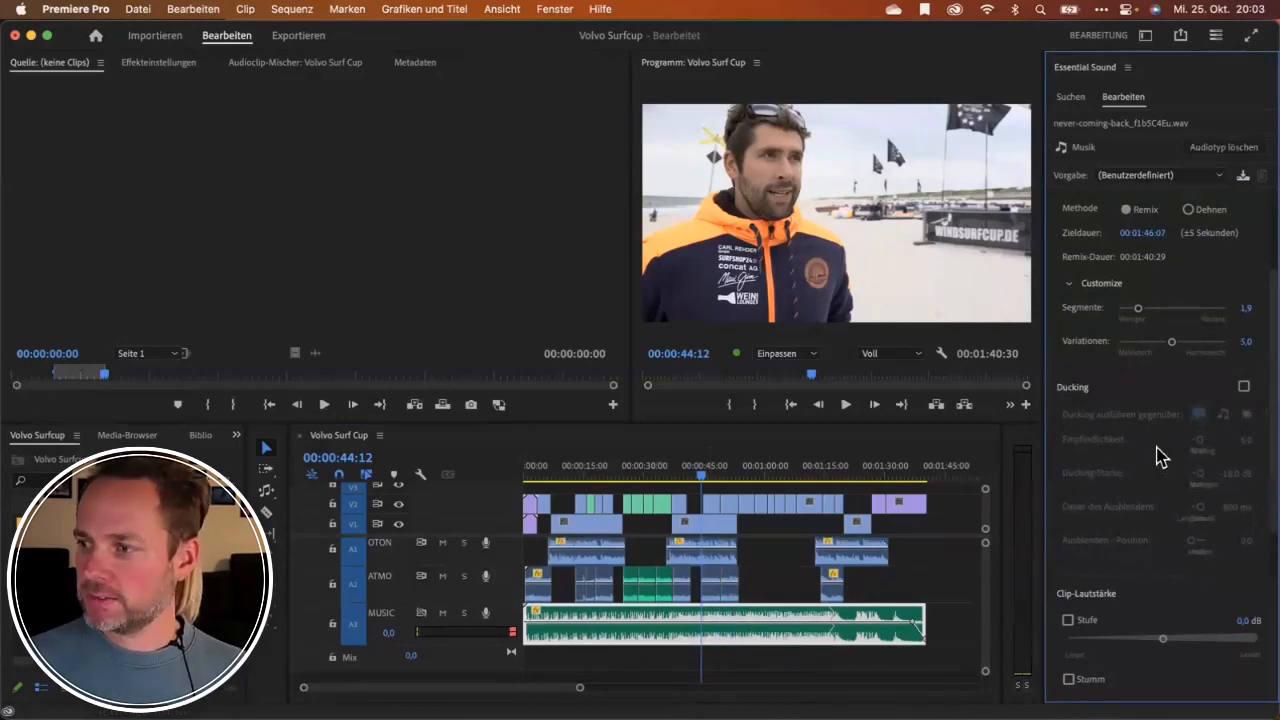
click(1243, 387)
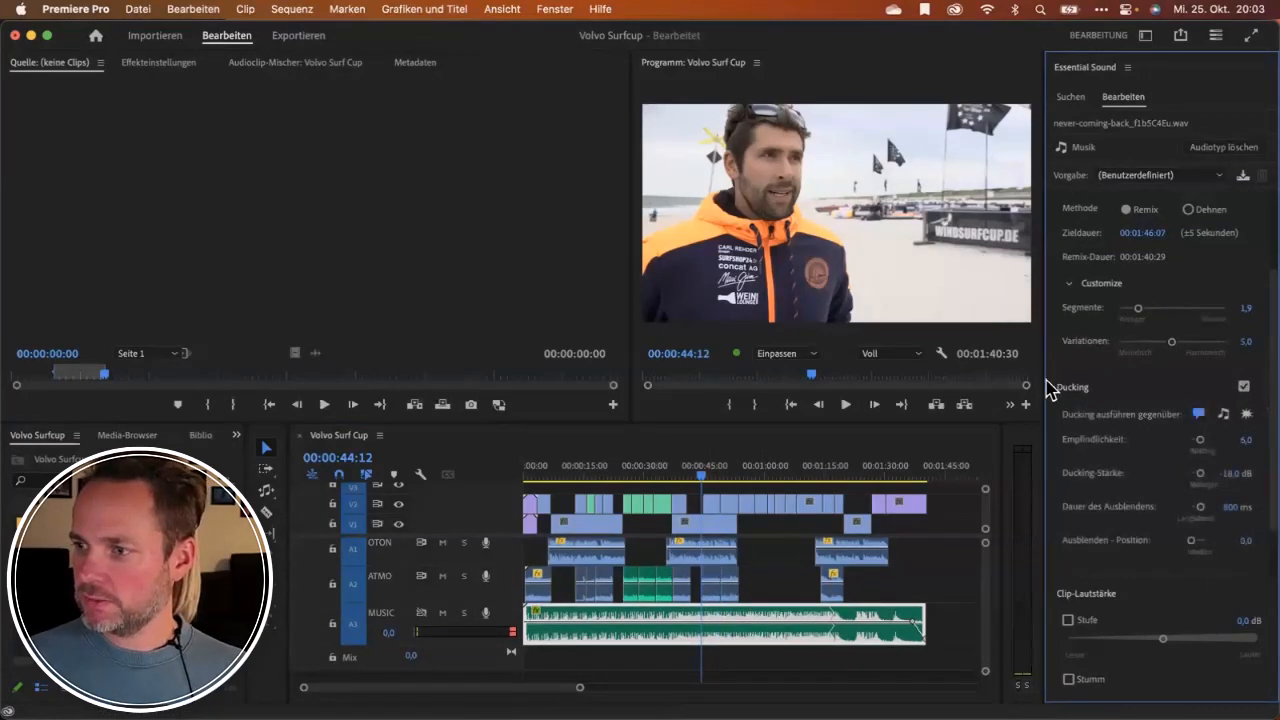
drag(1043, 378, 976, 378)
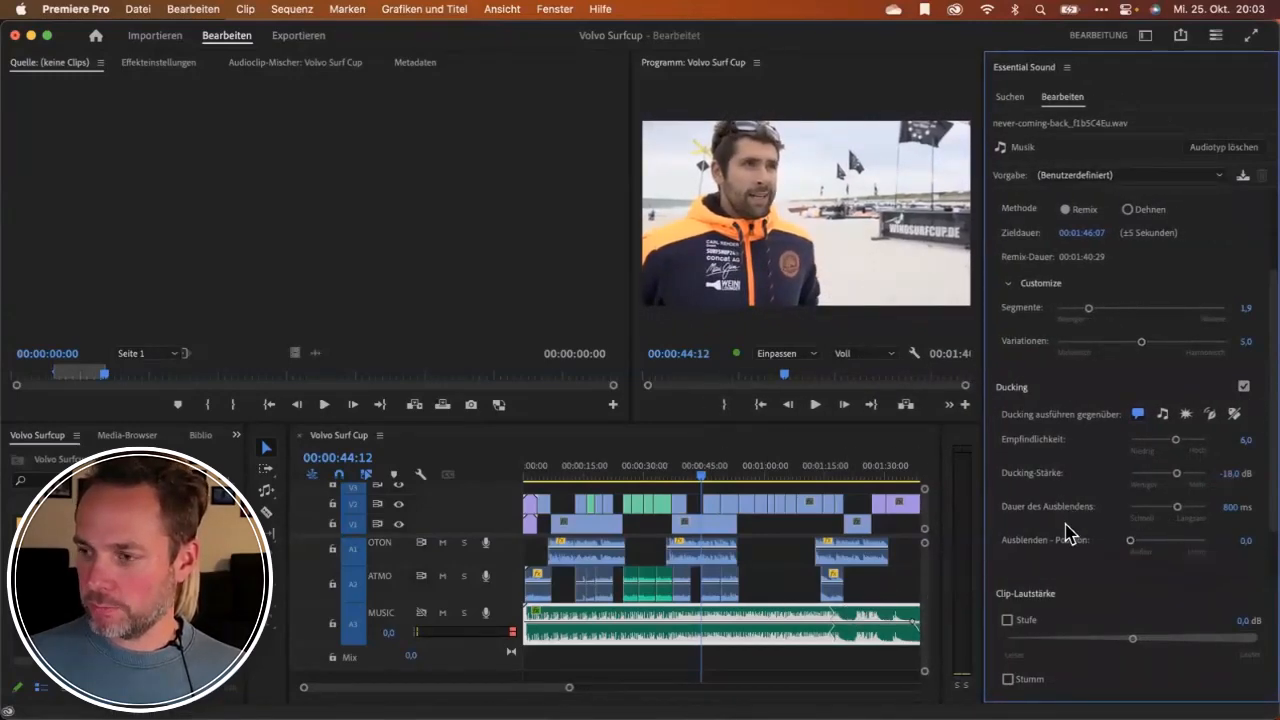
click(1240, 474)
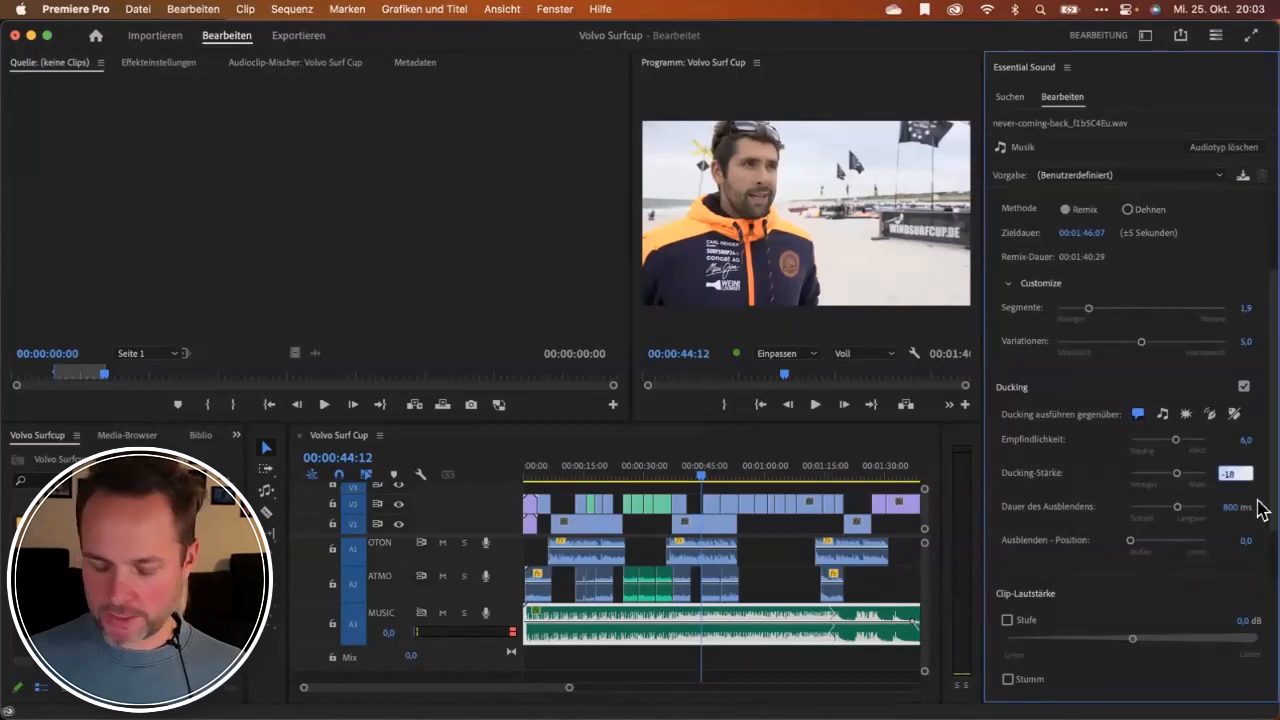
text(-8)
key(Return)
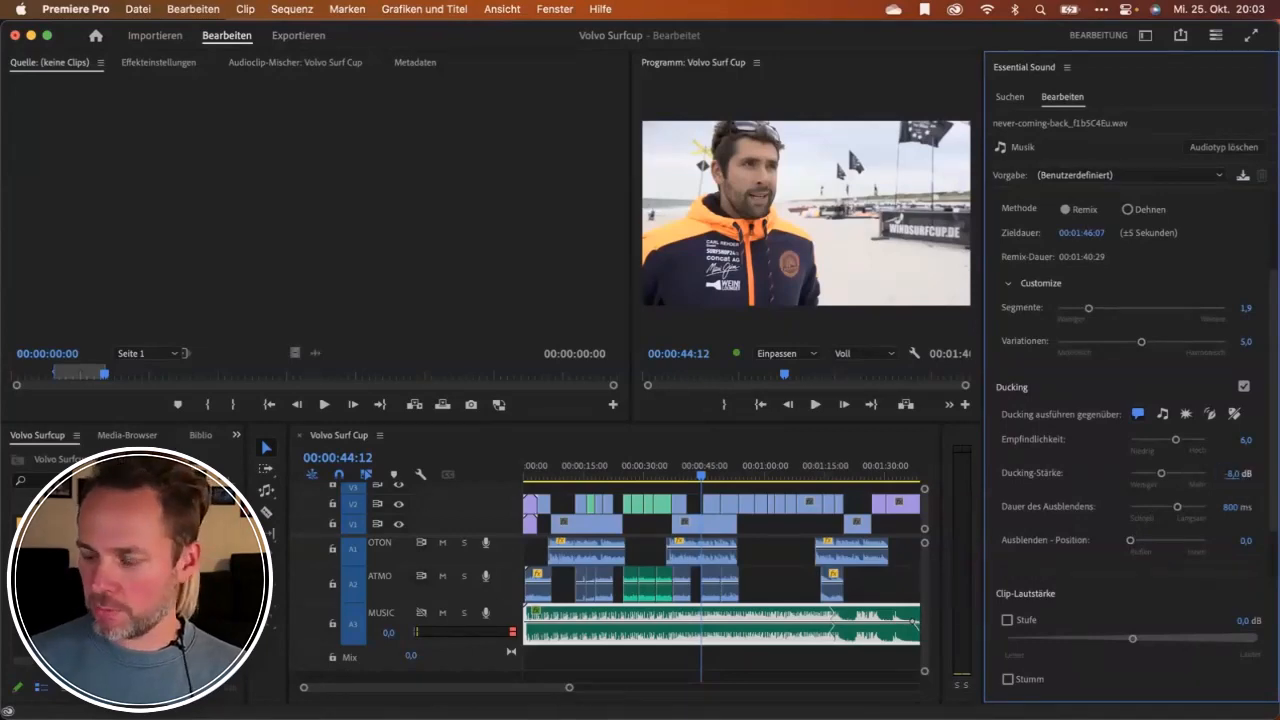
Create ducking keyframes for the music clip and inspect the fade where the first interview starts, between about 00:00:05 and 00:00:07.
scroll(1045, 482, down, 2)
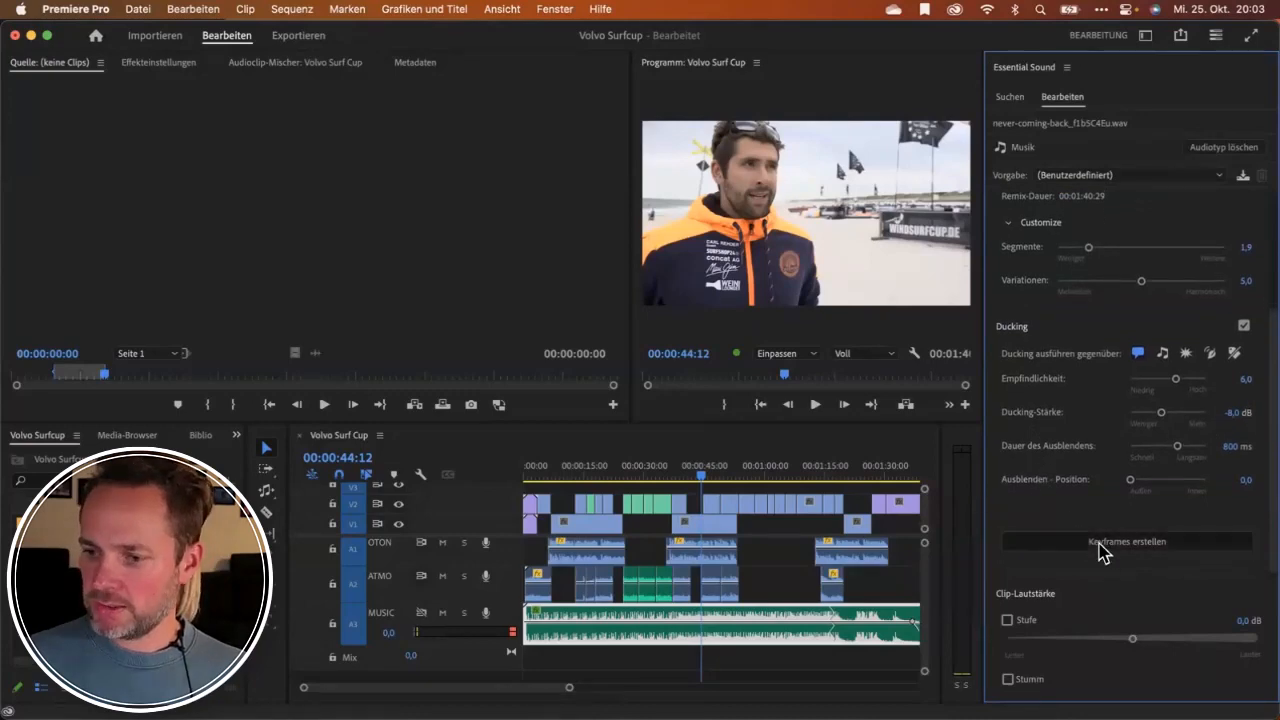
click(1100, 552)
click(555, 466)
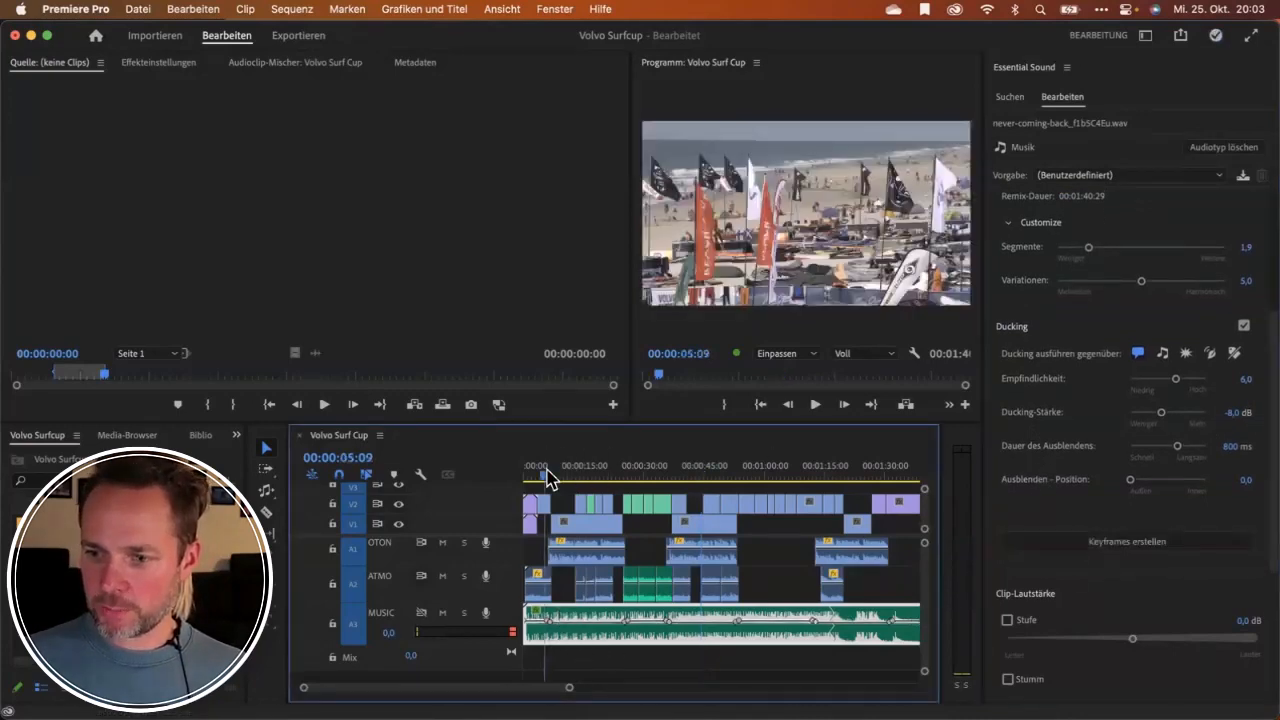
key(equal)
key(equal)
click(720, 486)
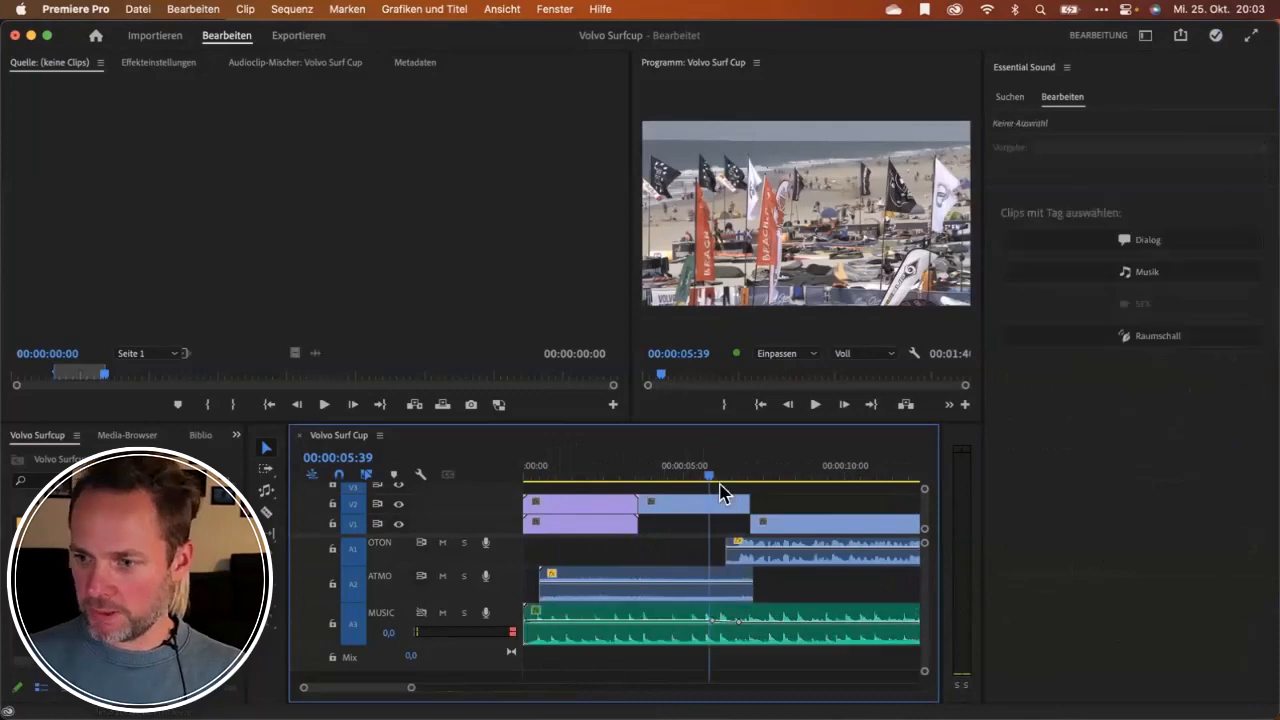
drag(715, 487, 740, 479)
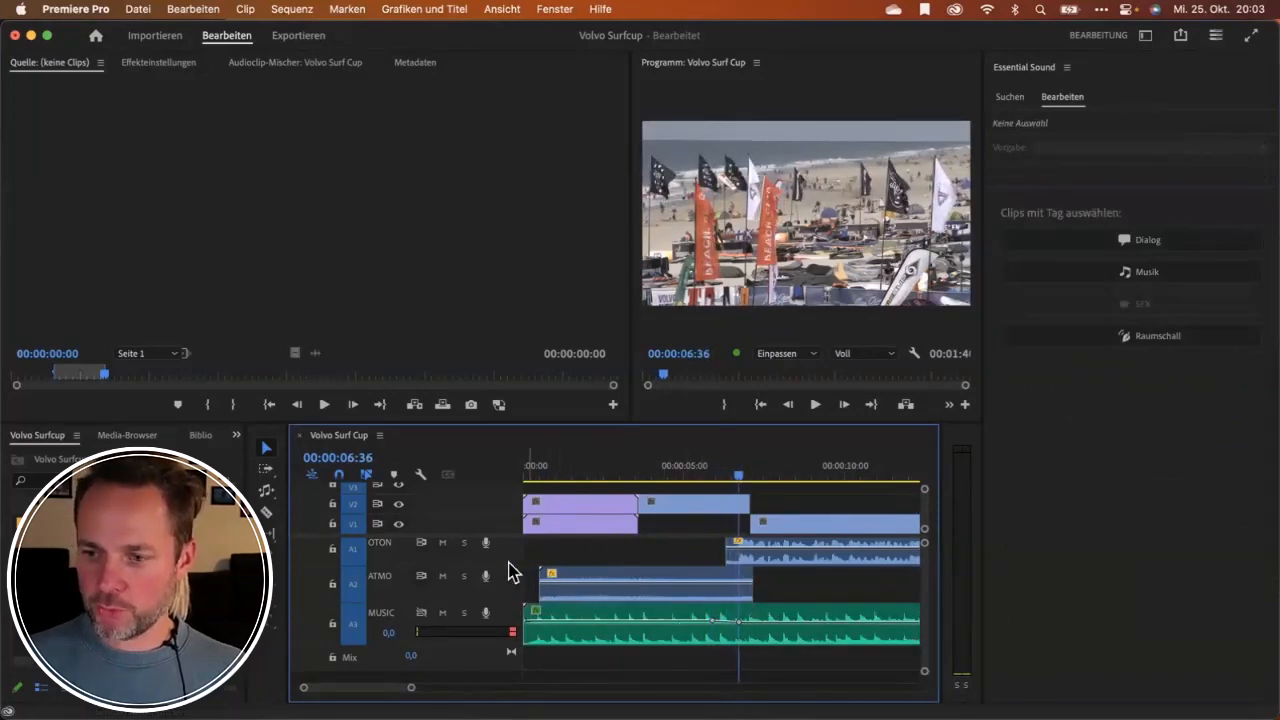
click(721, 478)
drag(724, 473, 725, 475)
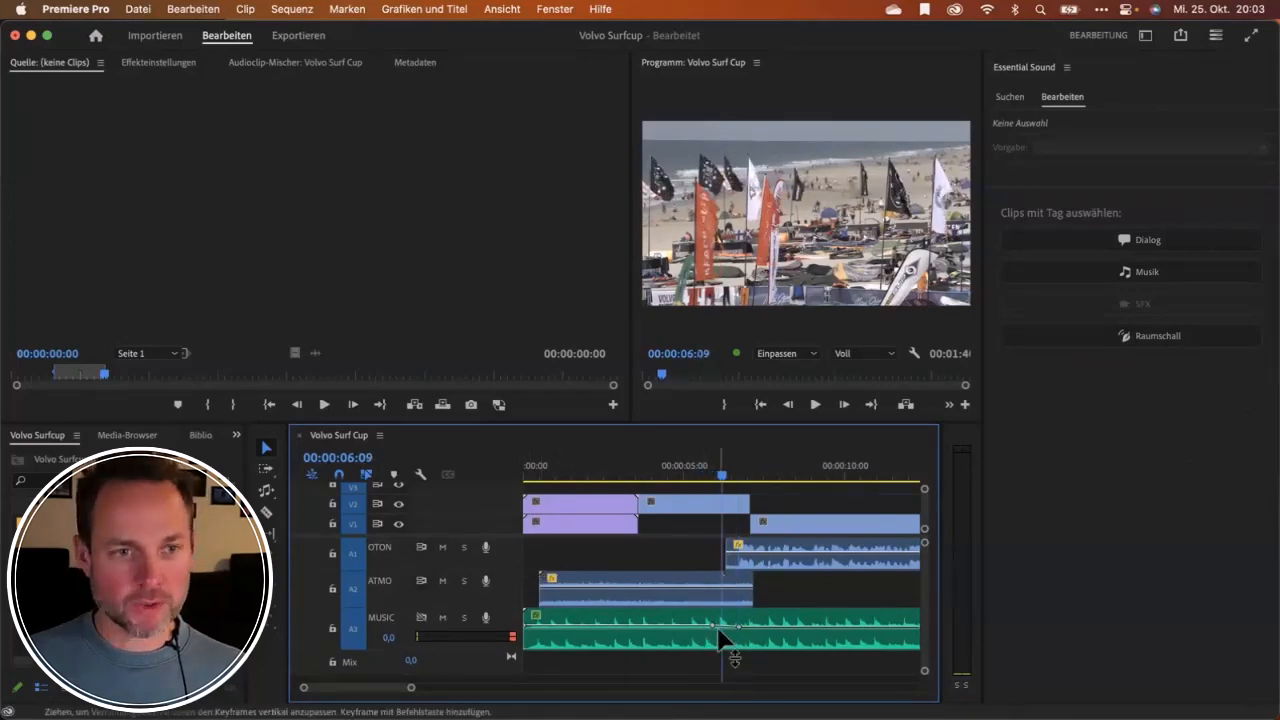
click(737, 478)
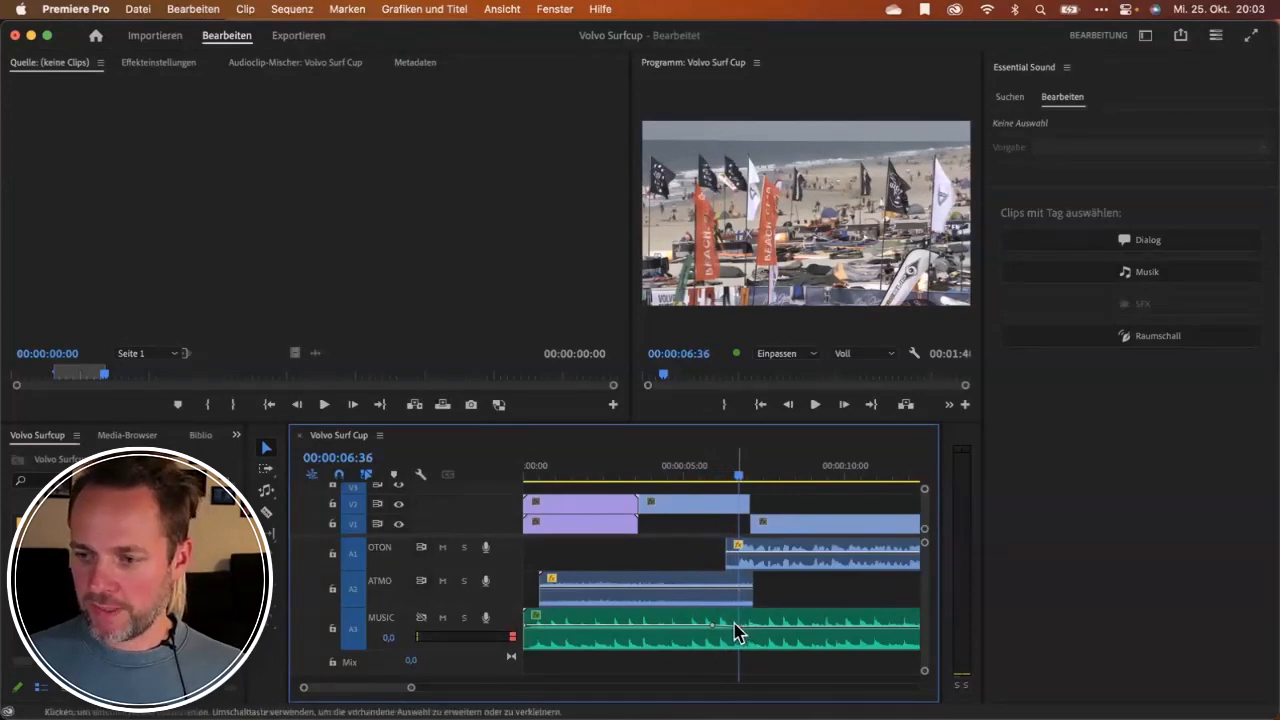
drag(712, 567, 771, 584)
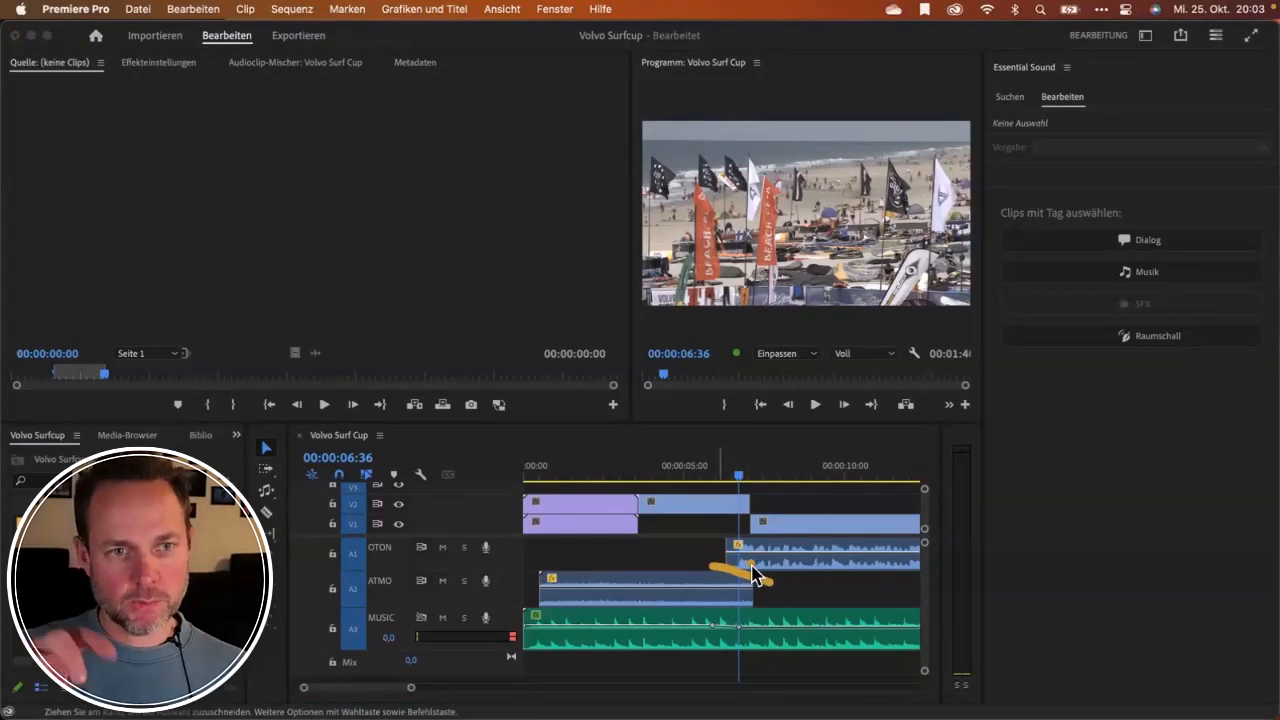
click(766, 597)
Try an Ausblenden - Position of 10,0 for the music clip's ducking and recreate the keyframes to compare the fade.
click(762, 632)
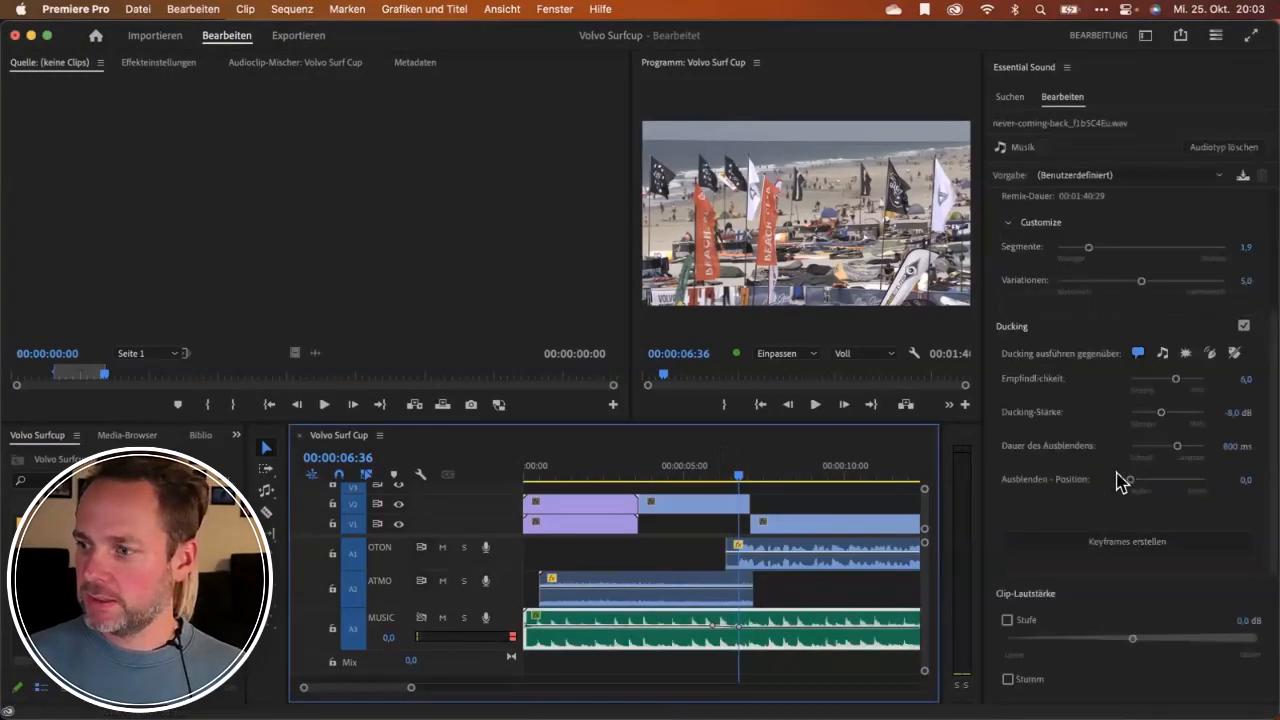
drag(1131, 480, 1213, 480)
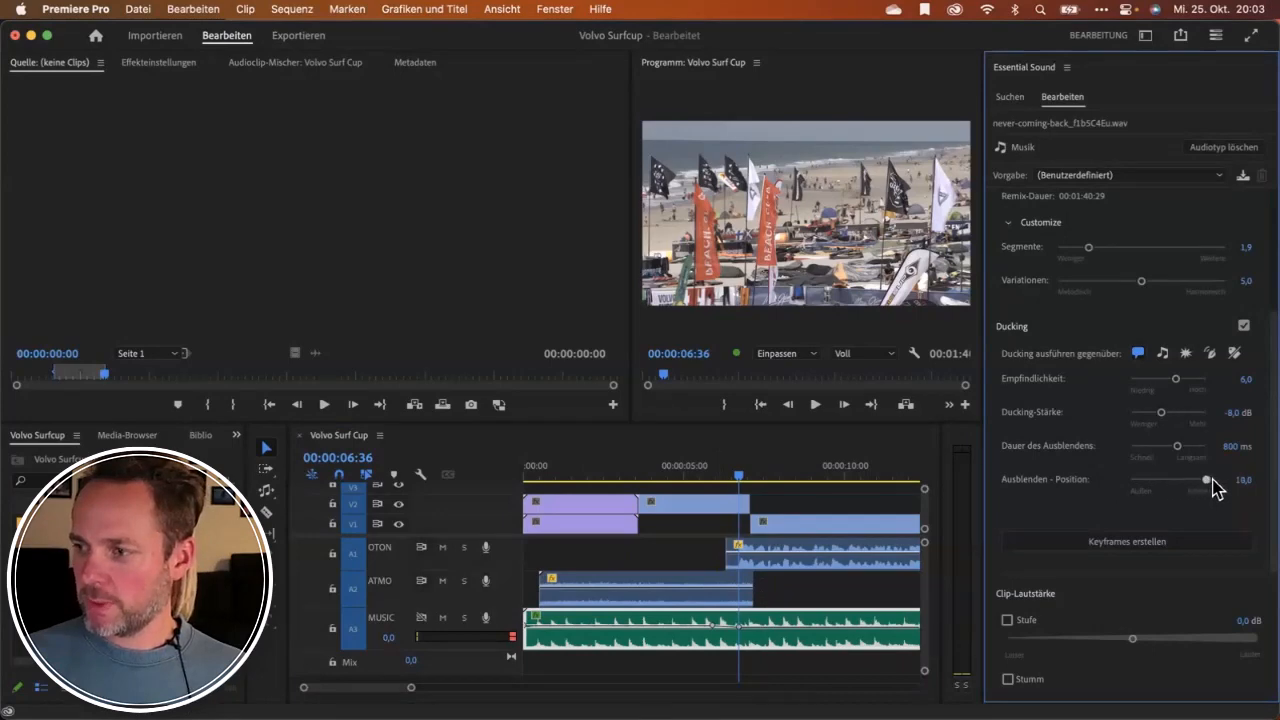
click(1168, 549)
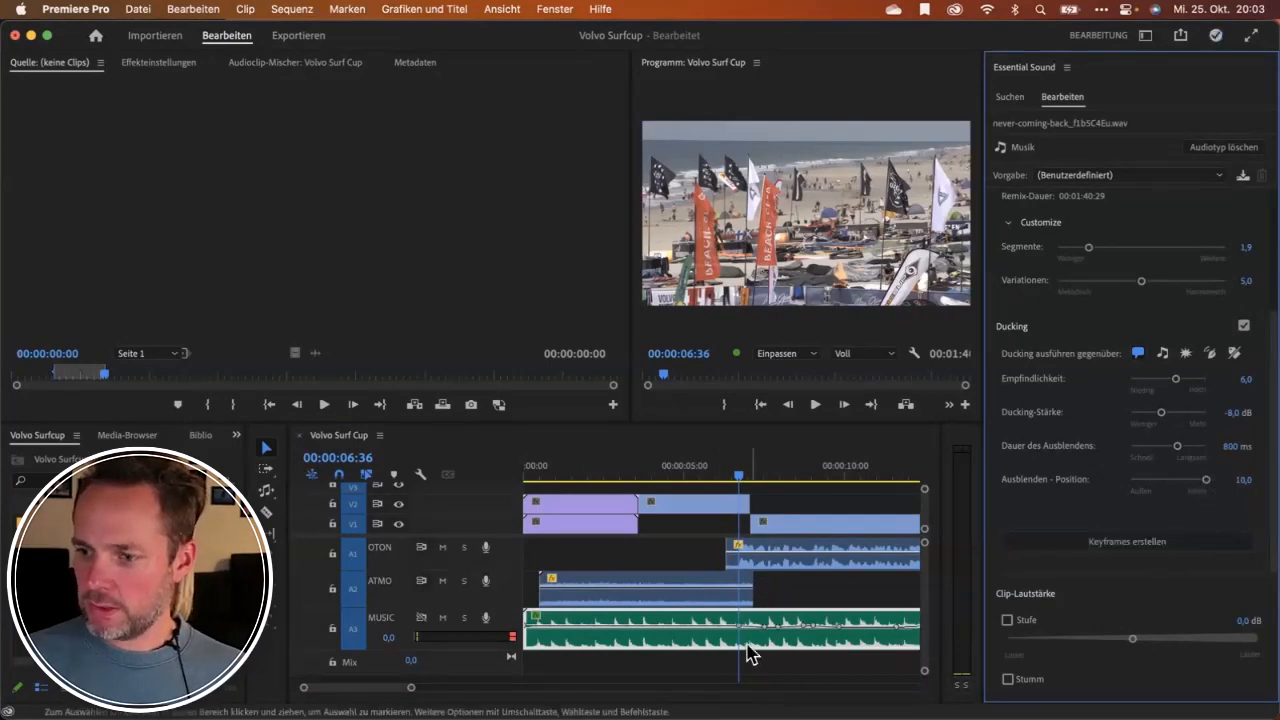
drag(739, 548, 743, 636)
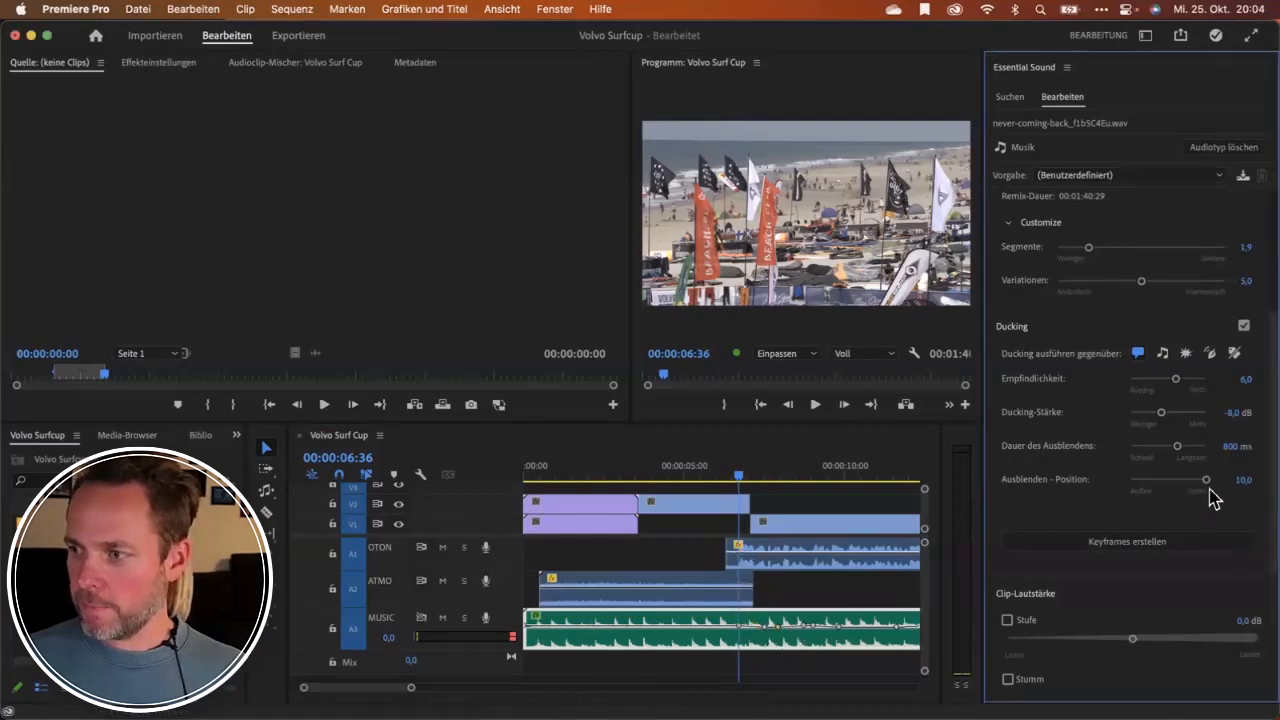
Set the music clip's Ausblenden - Position to 4,6 and recreate the ducking keyframes.
drag(1206, 480, 1158, 481)
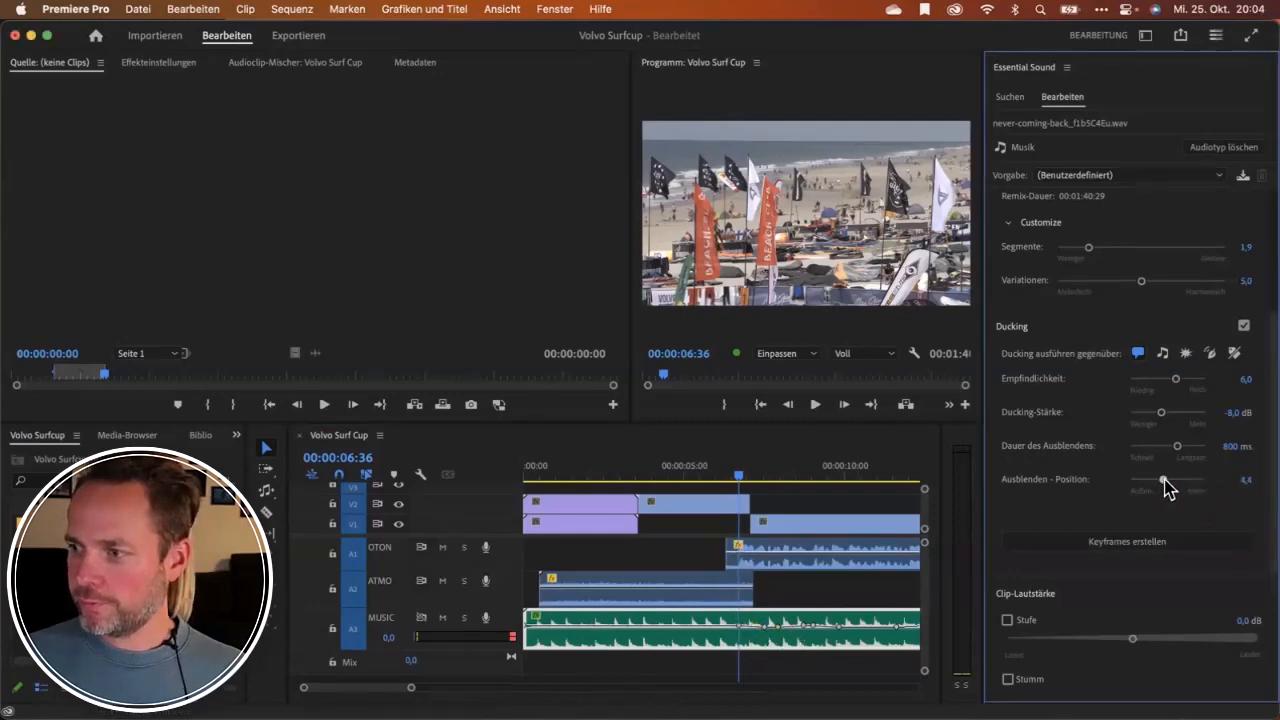
click(1155, 547)
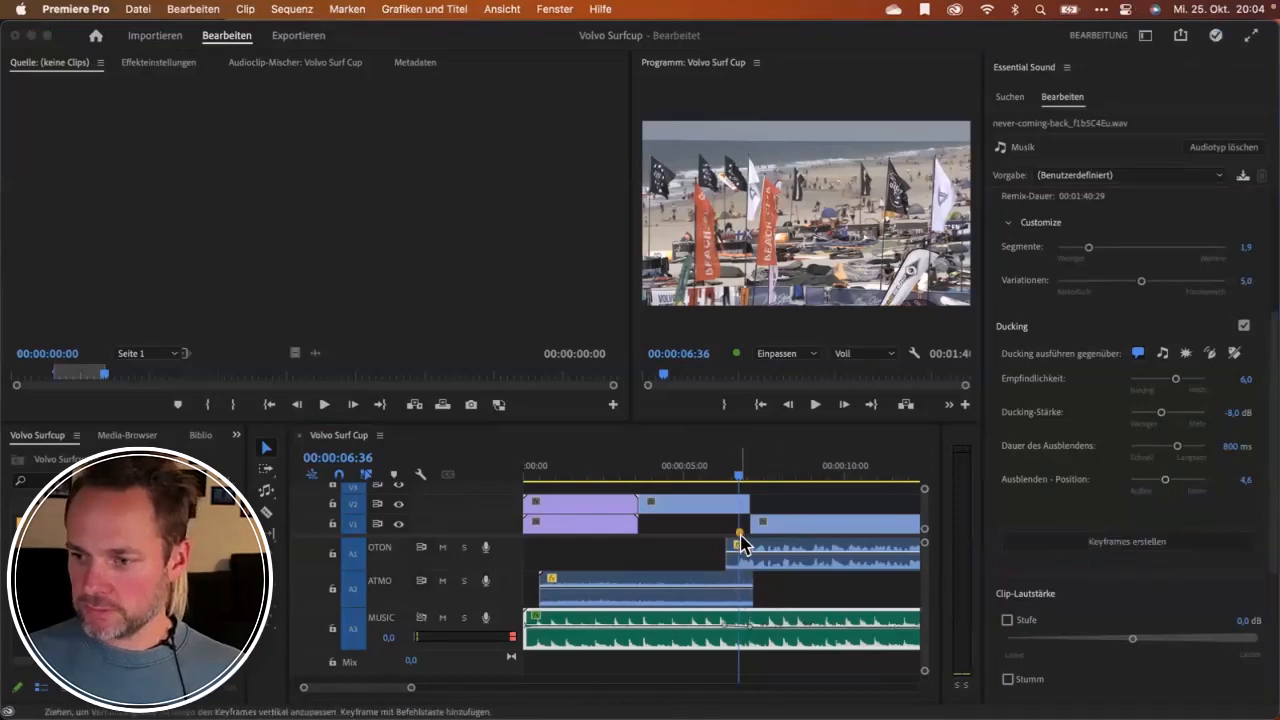
drag(737, 535, 743, 640)
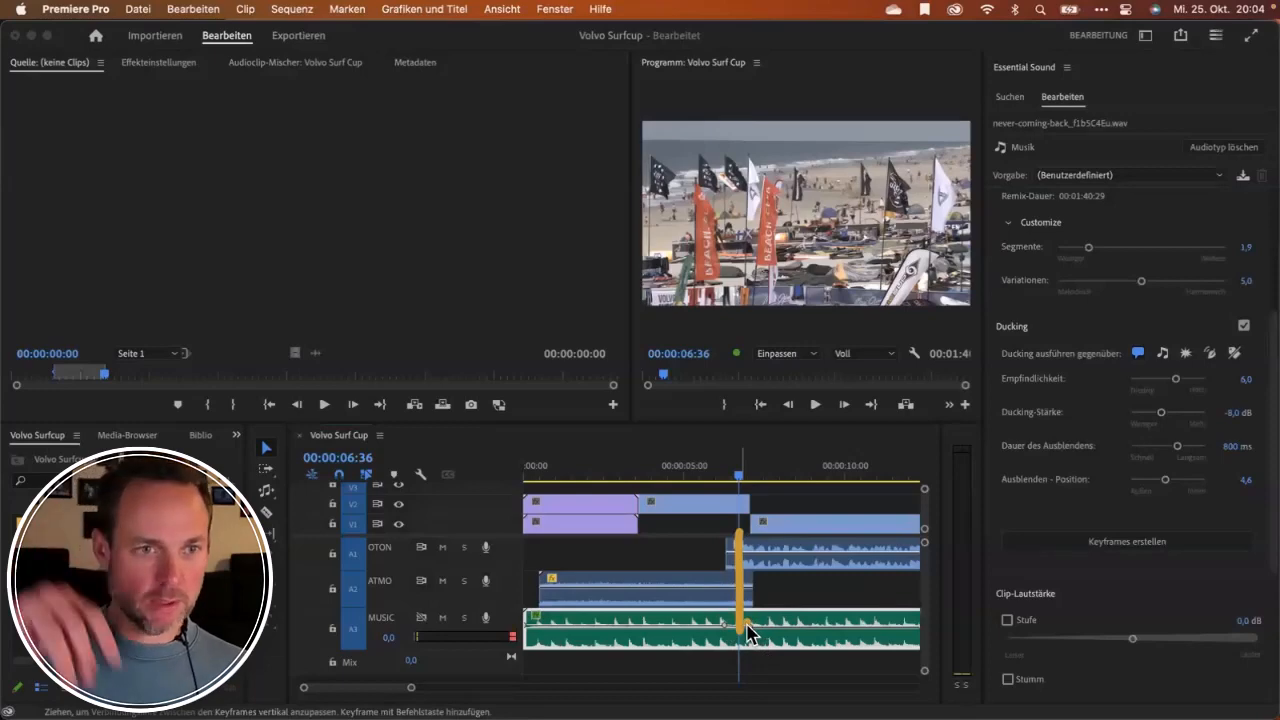
key(Escape)
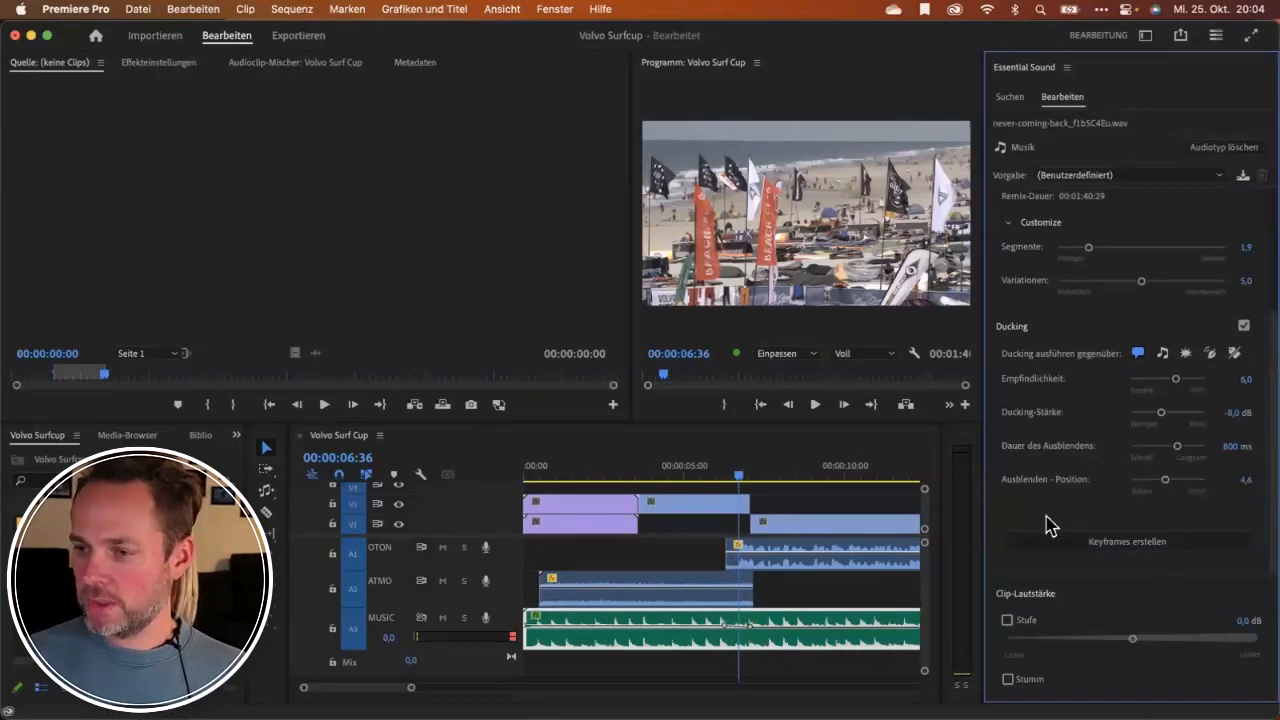
Check the ducking keyframes along the whole music clip against the interview clips, then select the music clip.
key(minus)
key(minus)
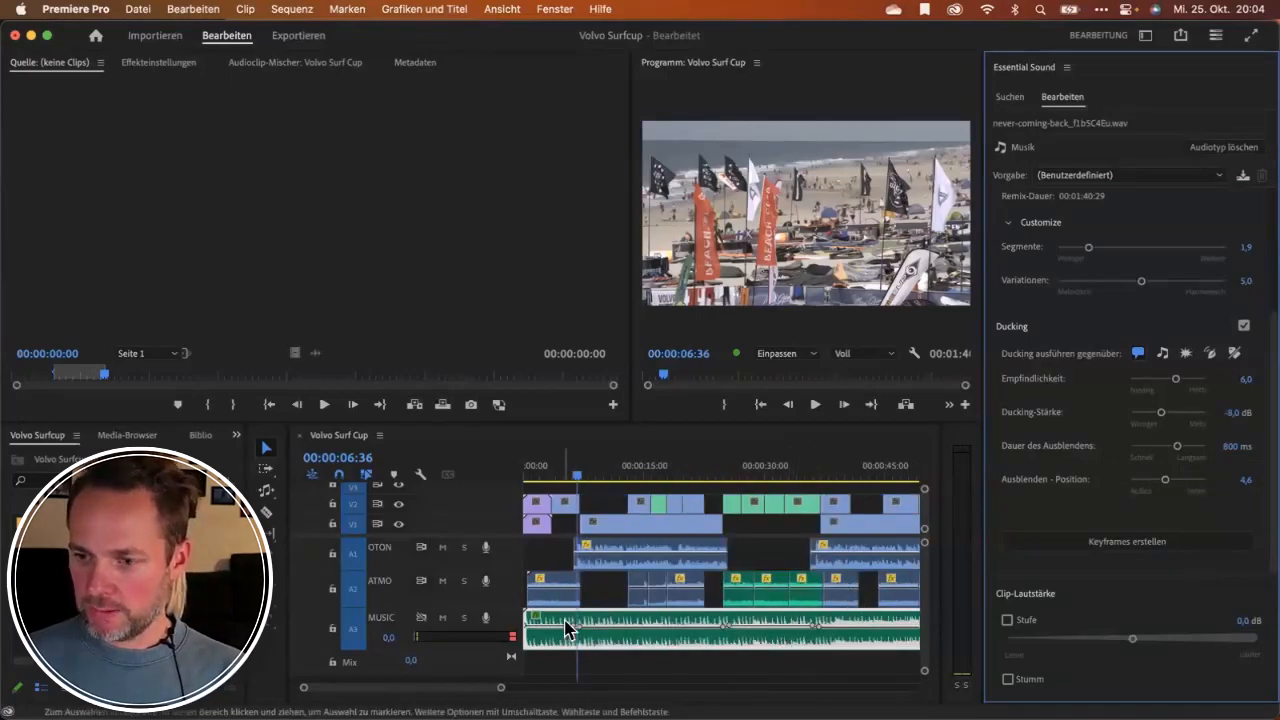
key(minus)
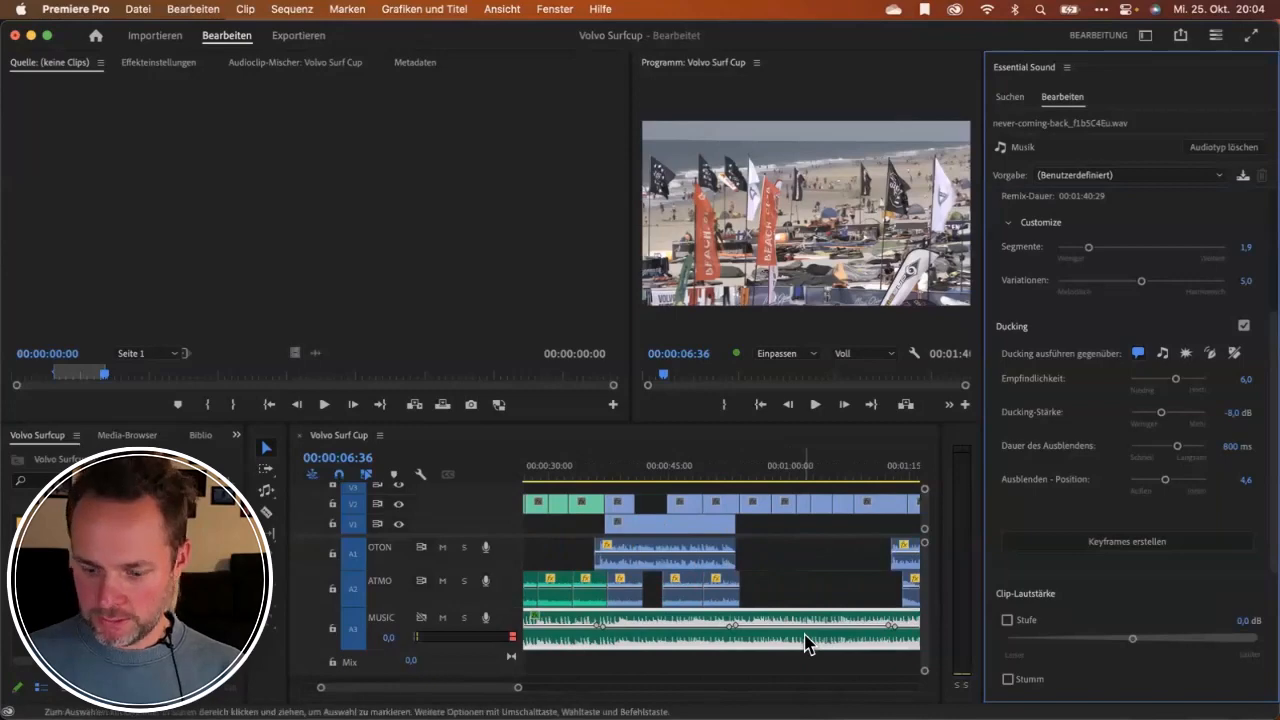
key(minus)
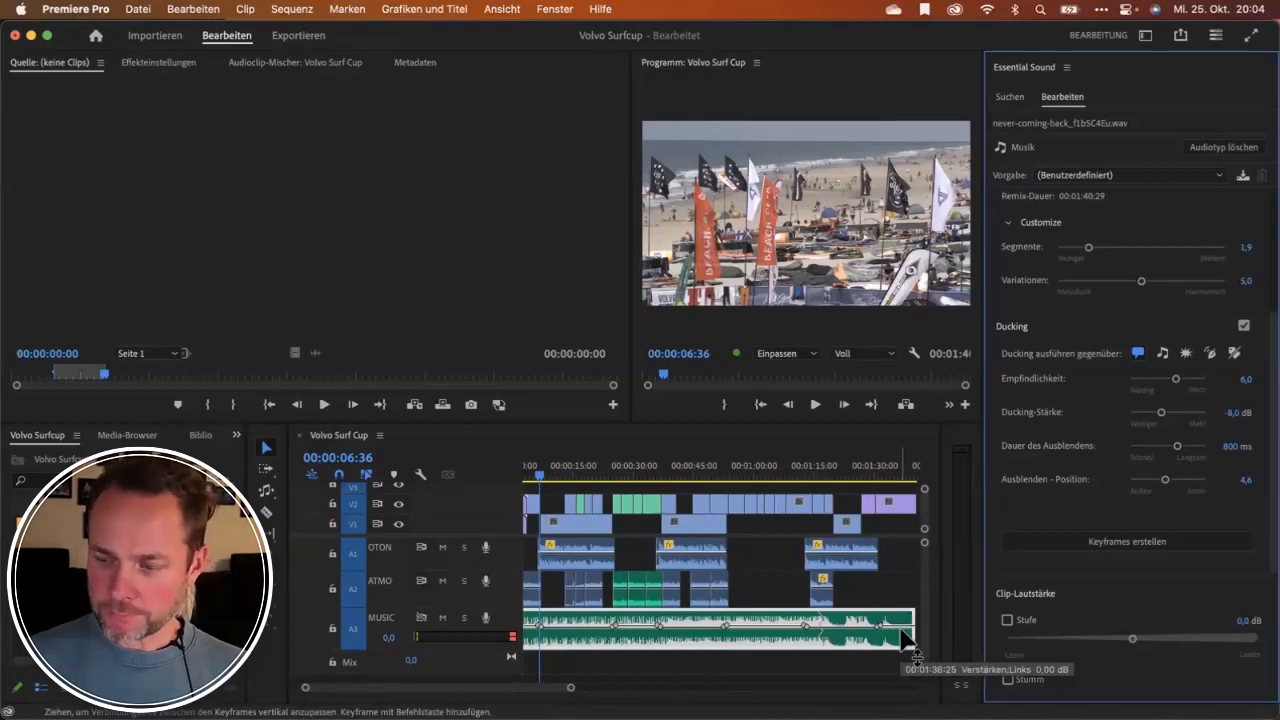
key(minus)
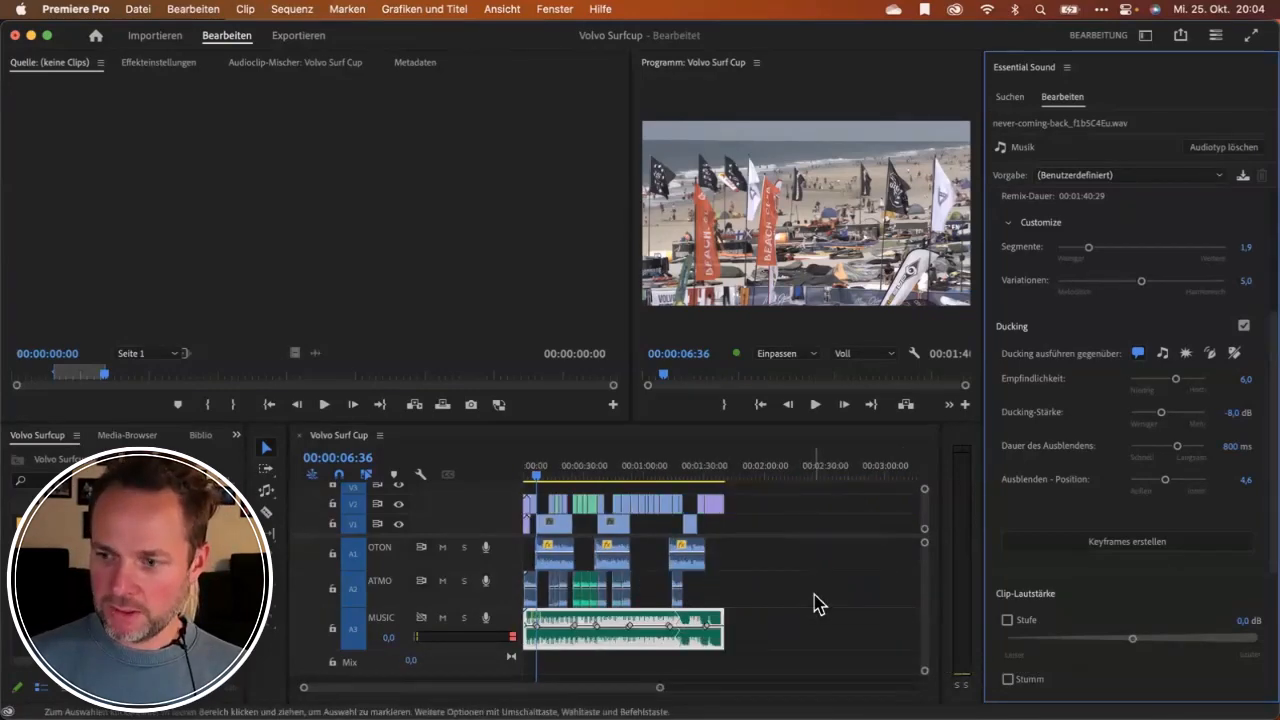
click(606, 622)
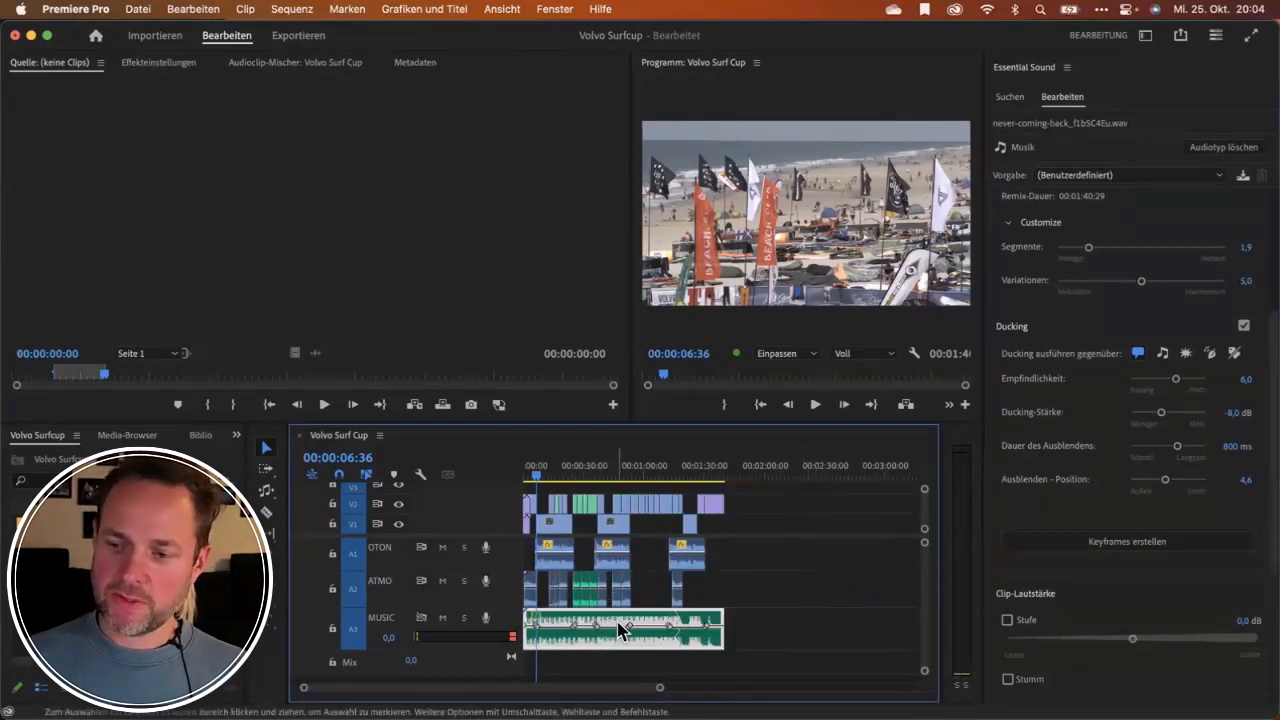
Show the music clip's effect settings and examine the Verstärken and Lautstärke entries.
mouse_move(1045, 315)
mouse_down()
mouse_move(990, 314)
mouse_move(980, 343)
mouse_move(1024, 355)
mouse_move(1051, 327)
mouse_up()
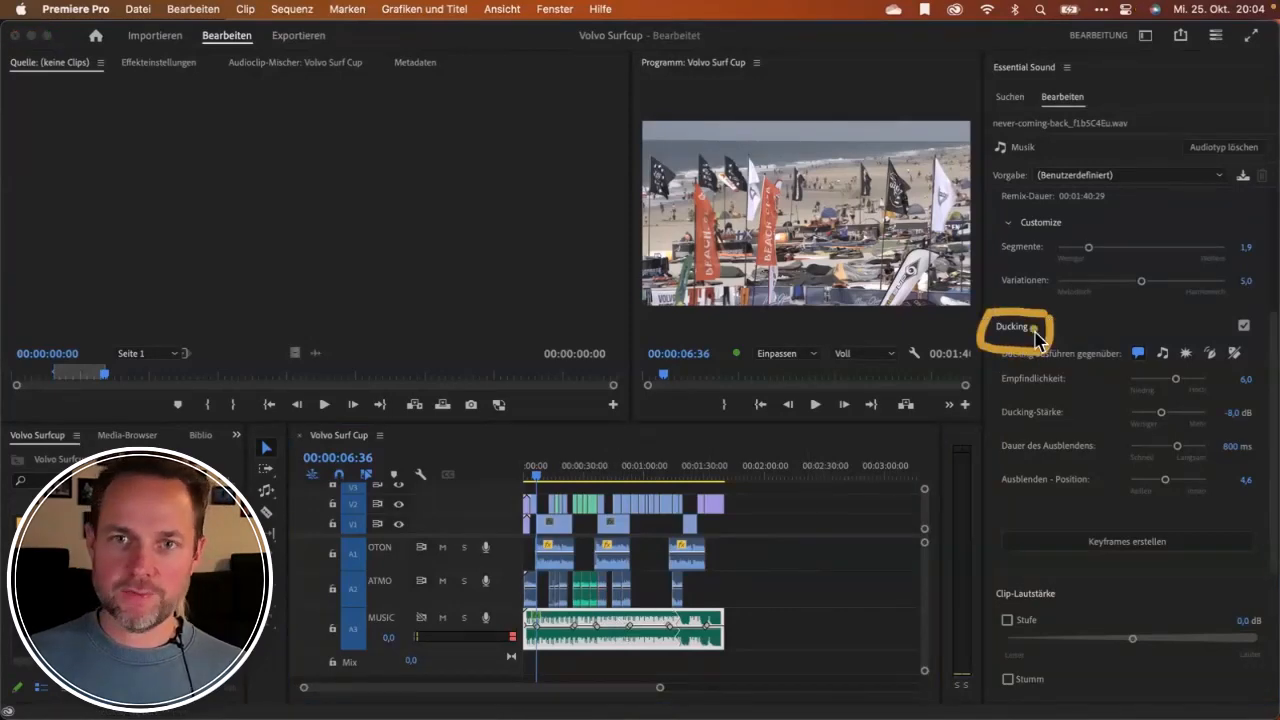
click(166, 70)
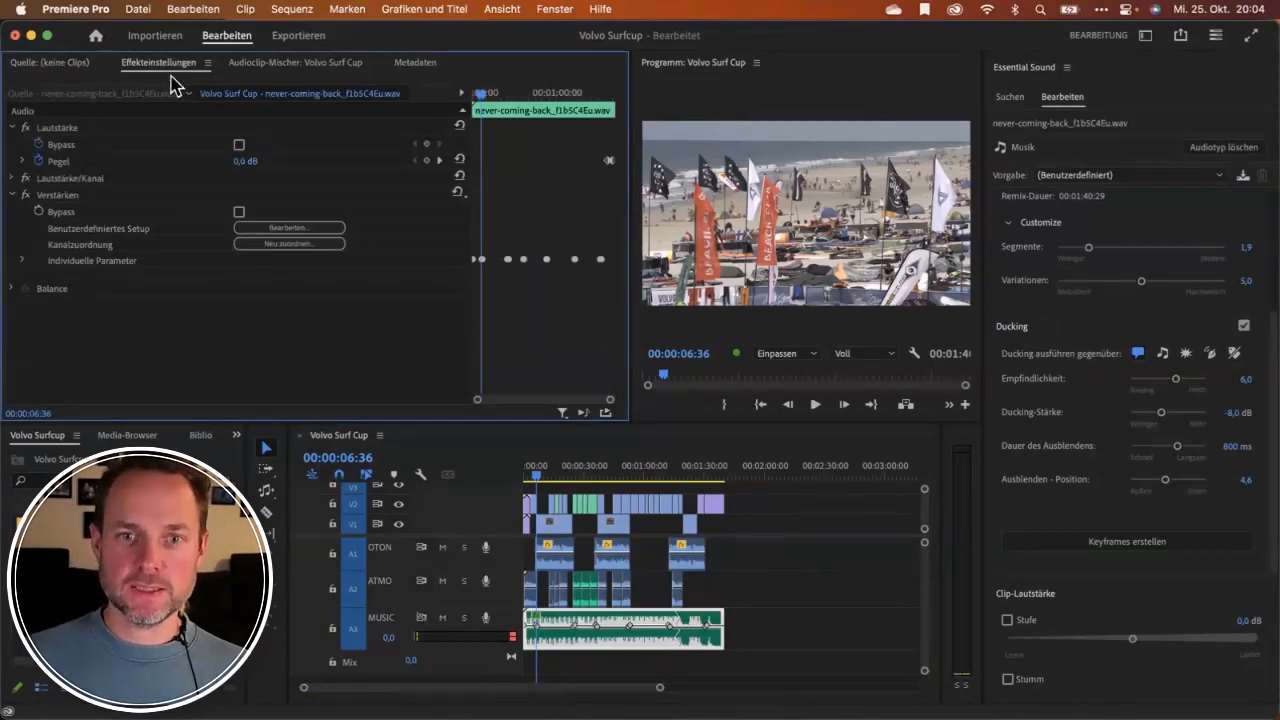
click(77, 202)
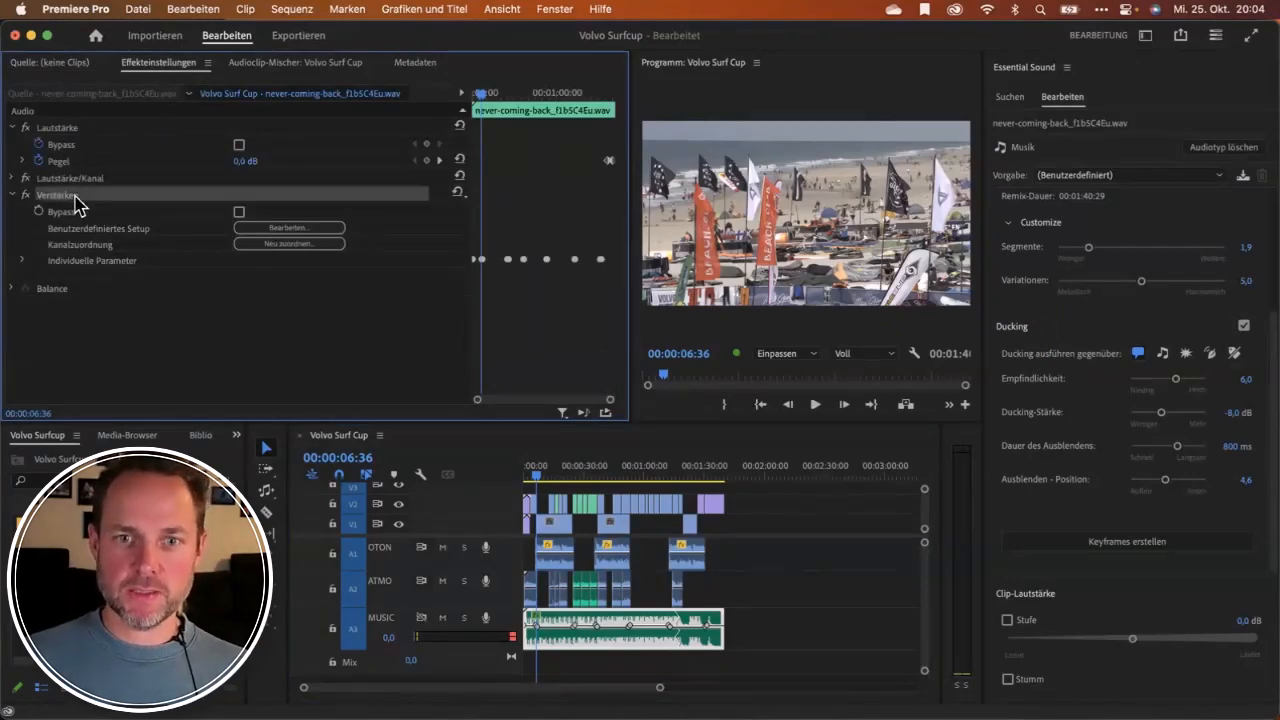
click(66, 146)
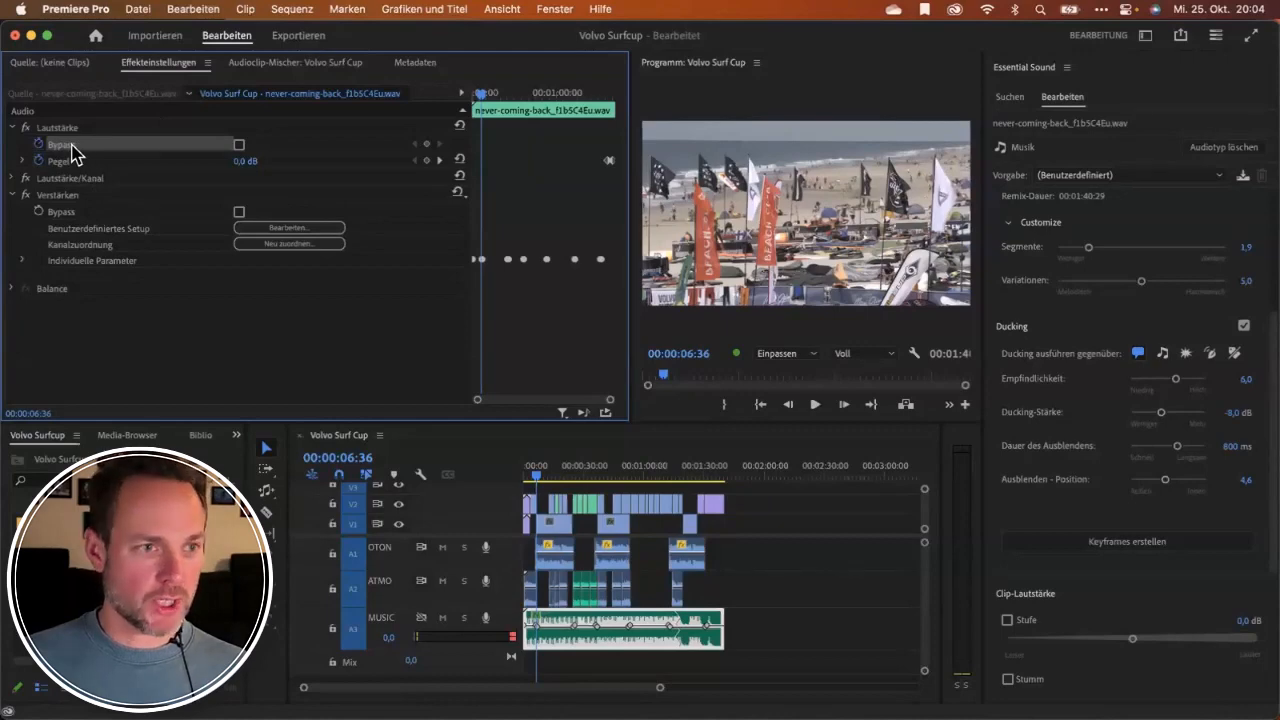
Switch the music clip's keyframe display in the timeline to Lautstärke > Pegel.
key(ctrl+a)
mouse_move(535, 598)
mouse_down()
mouse_move(520, 602)
mouse_move(532, 636)
mouse_move(554, 611)
mouse_move(536, 604)
mouse_up()
key(Escape)
right_click(533, 615)
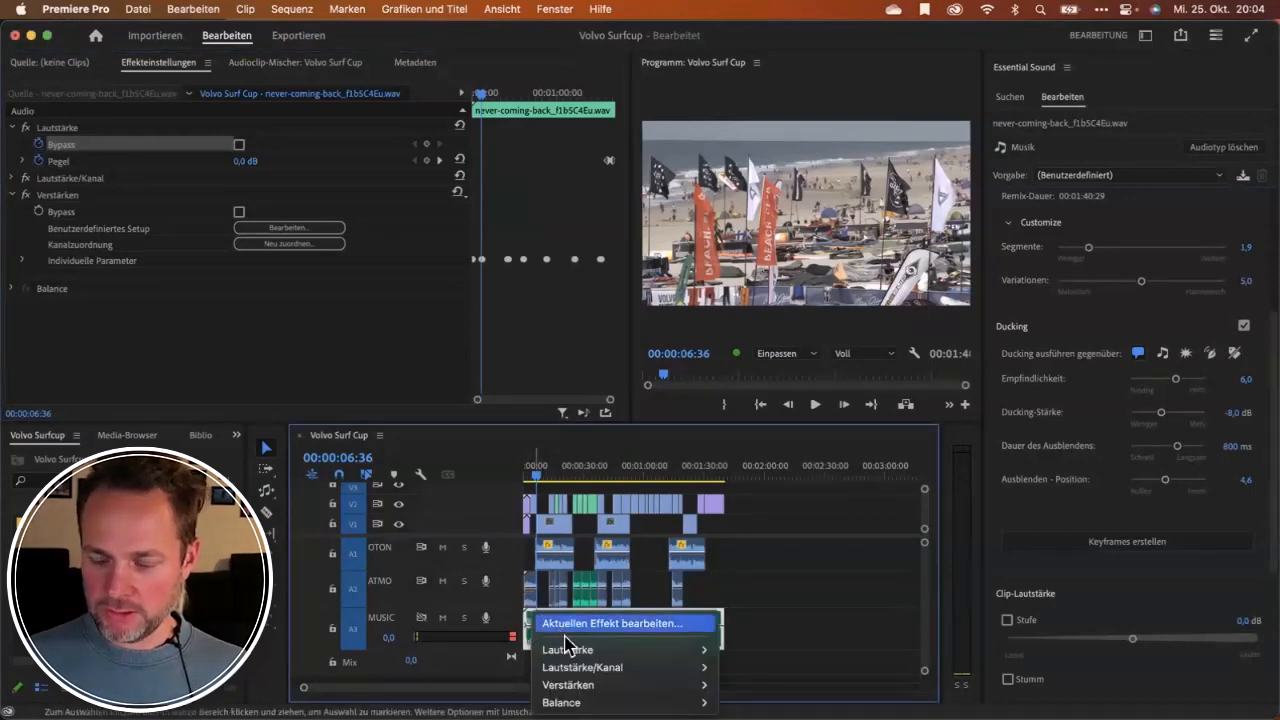
mouse_move(572, 650)
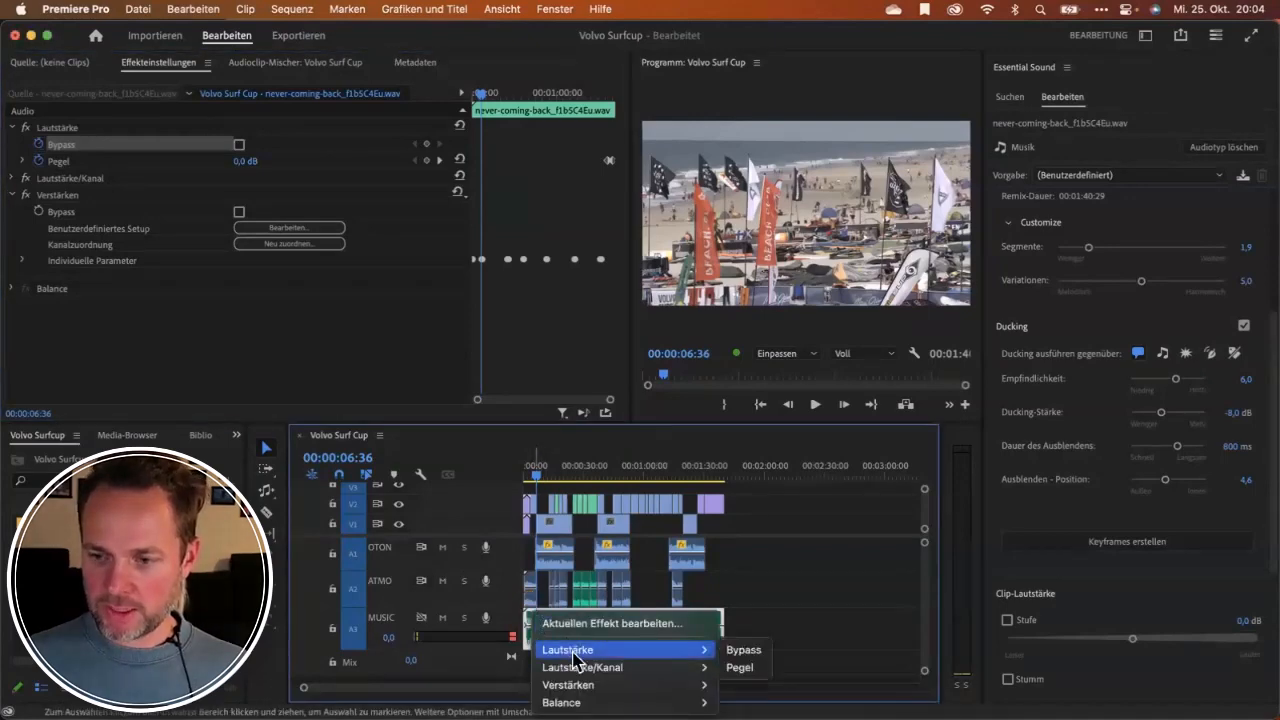
click(752, 672)
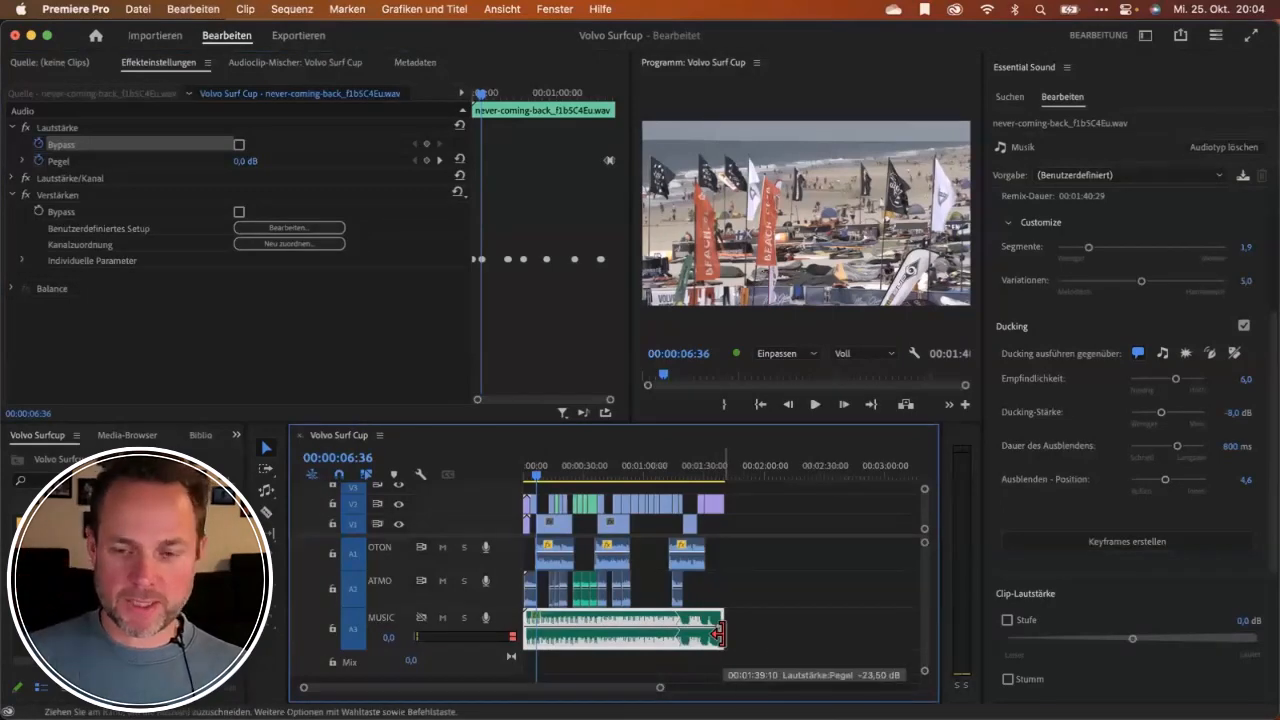
click(274, 561)
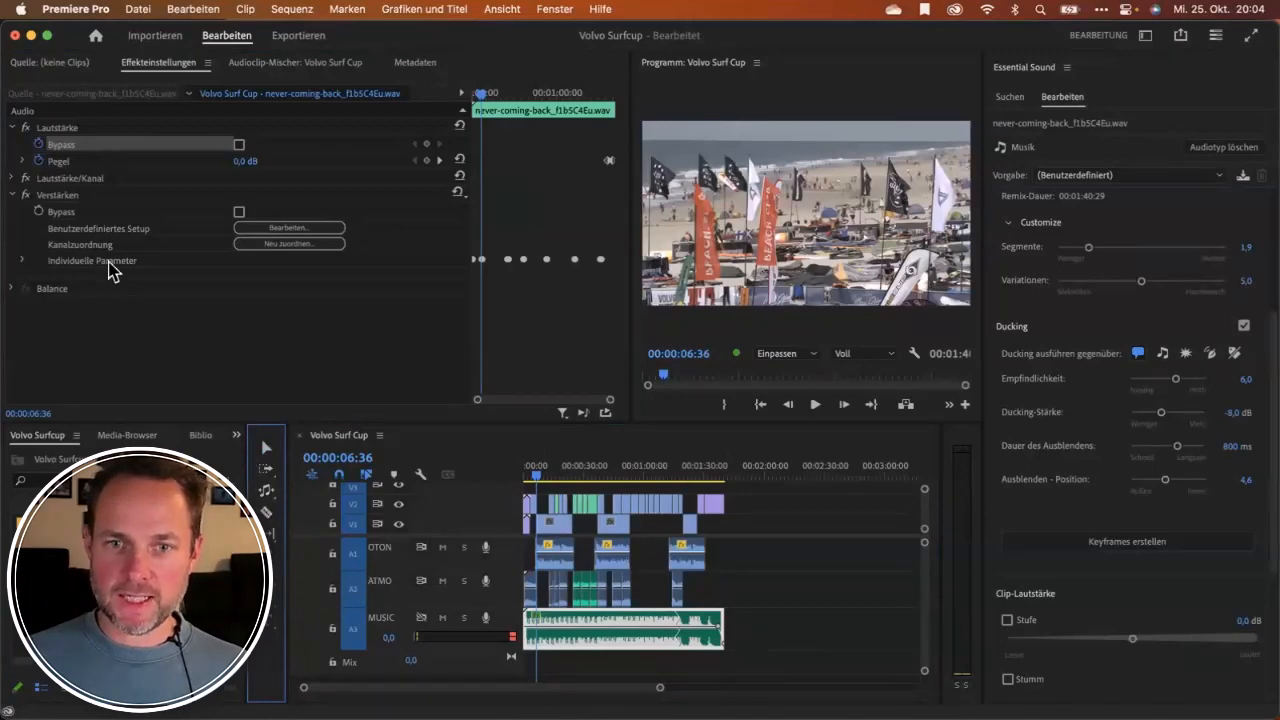
Switch the music clip's keyframe display to Verstärken > Links so the ducking keyframes are shown.
click(75, 198)
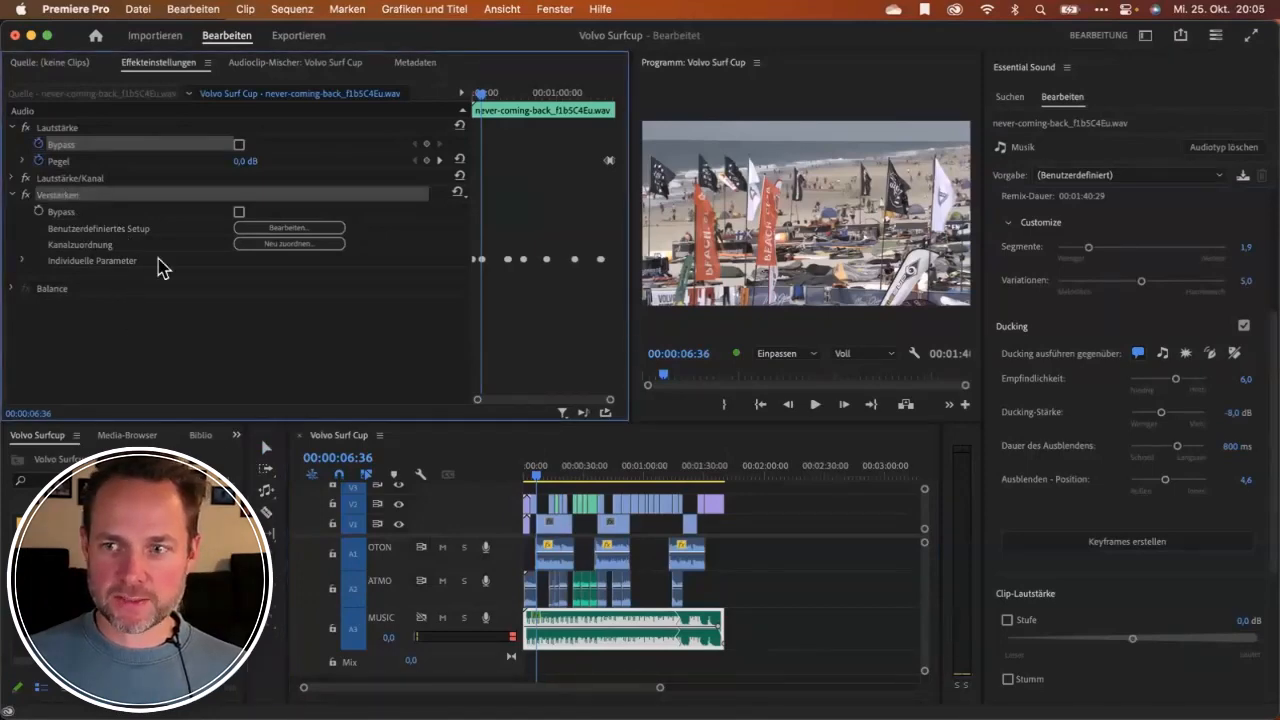
click(530, 618)
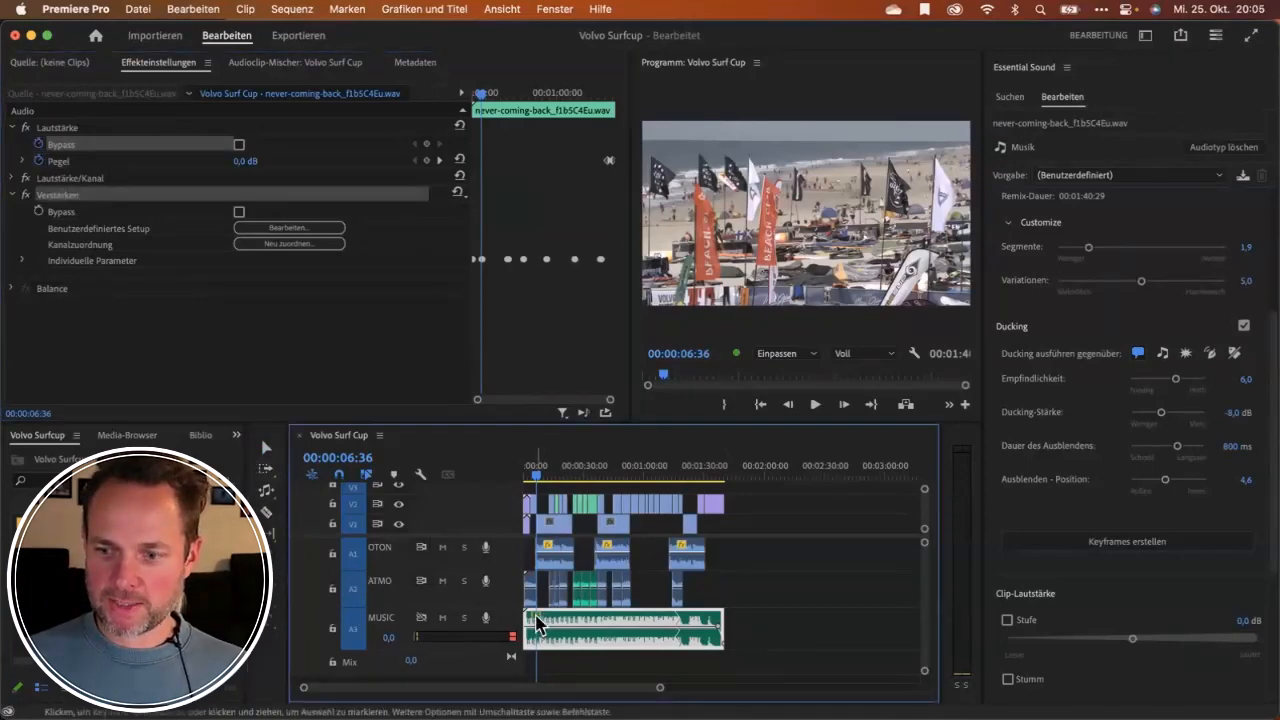
mouse_move(706, 686)
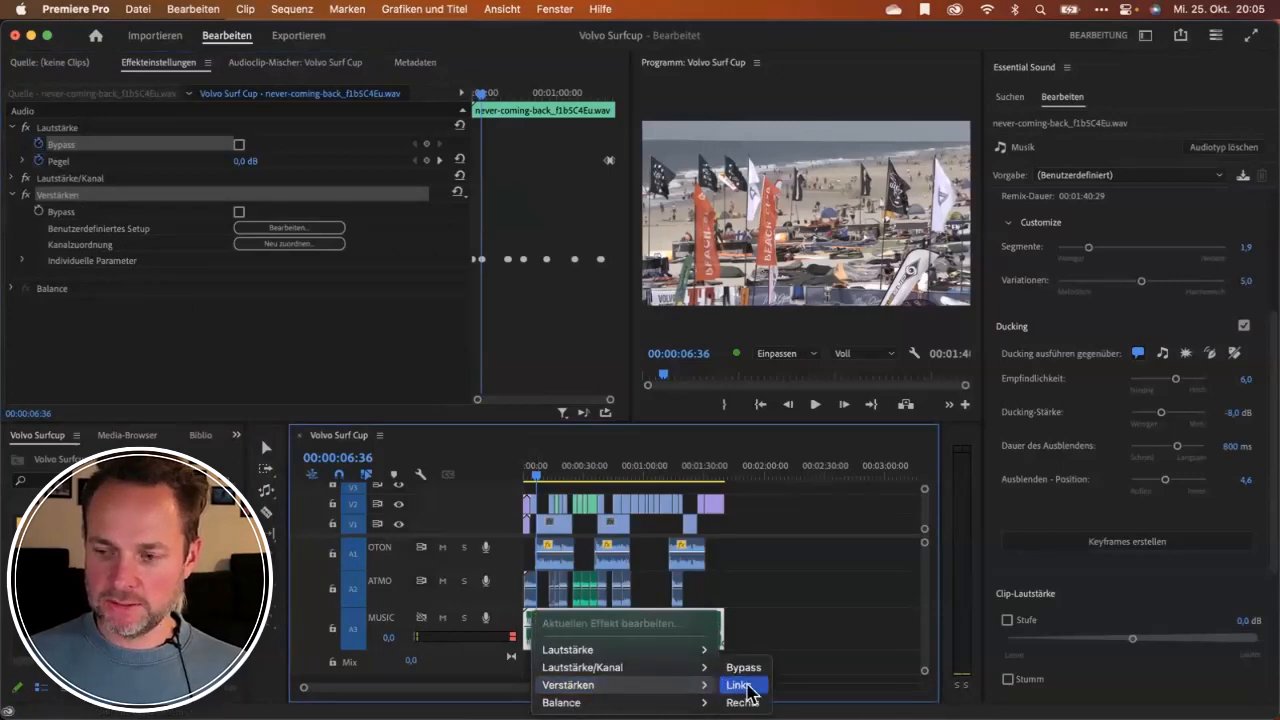
click(740, 686)
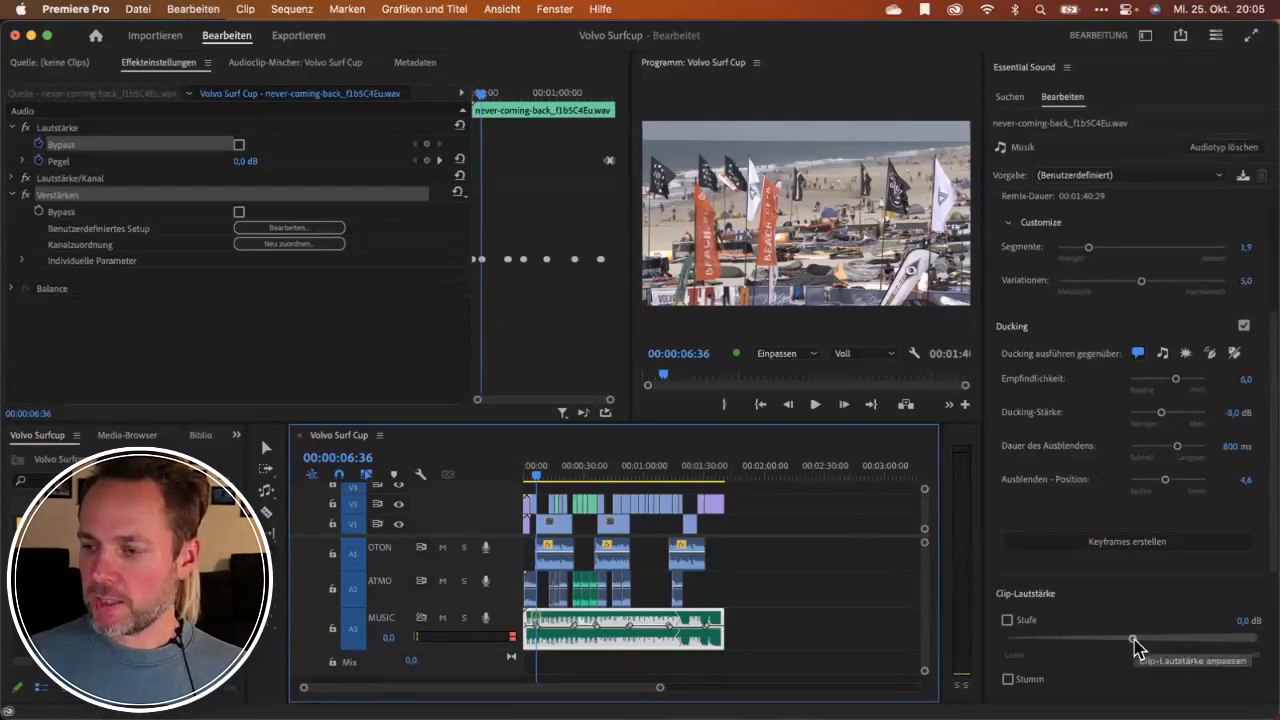
Raise the music clip's Clip-Lautstärke to 4,2 dB during playback and listen to the mix from about 00:00:40.
key(space)
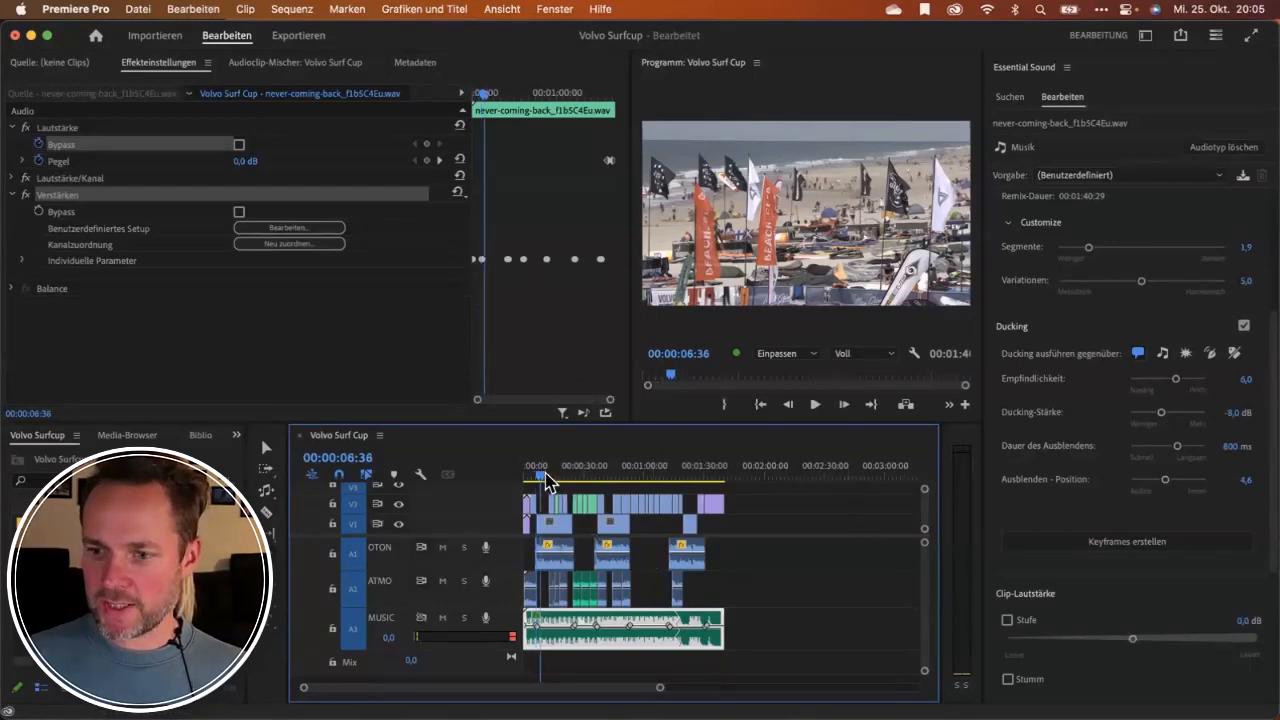
drag(1133, 639, 1207, 655)
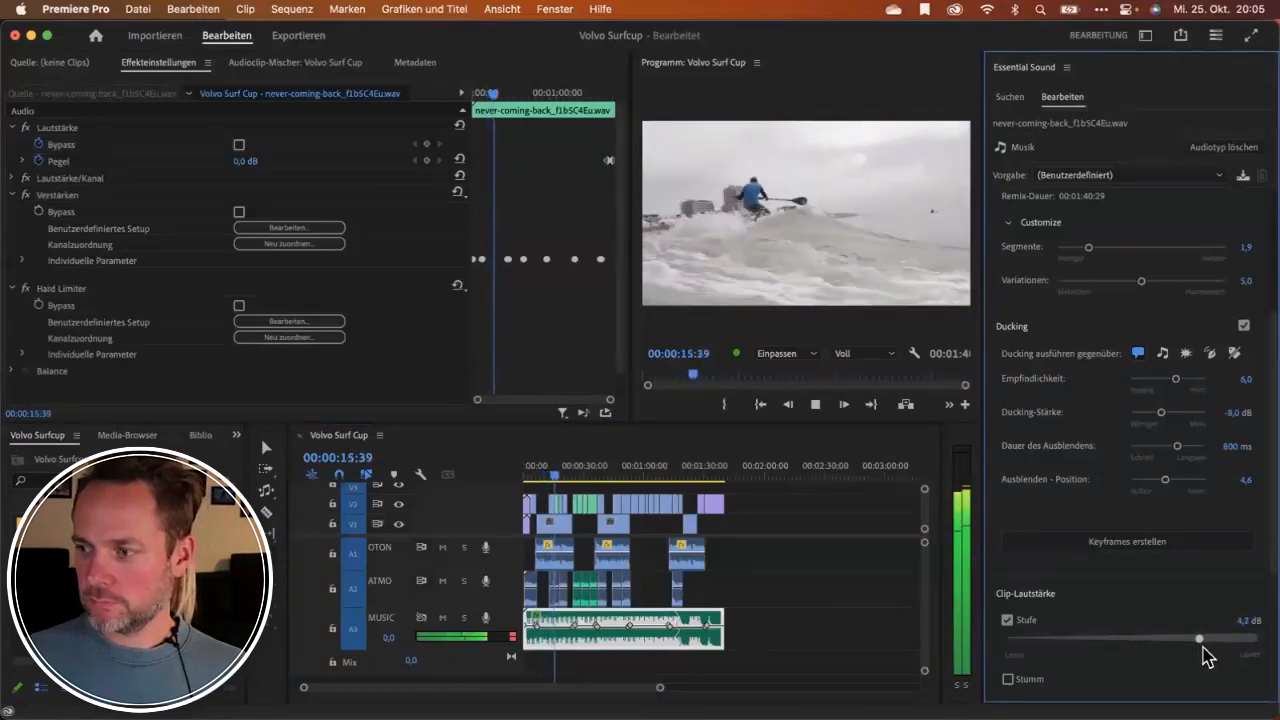
click(605, 472)
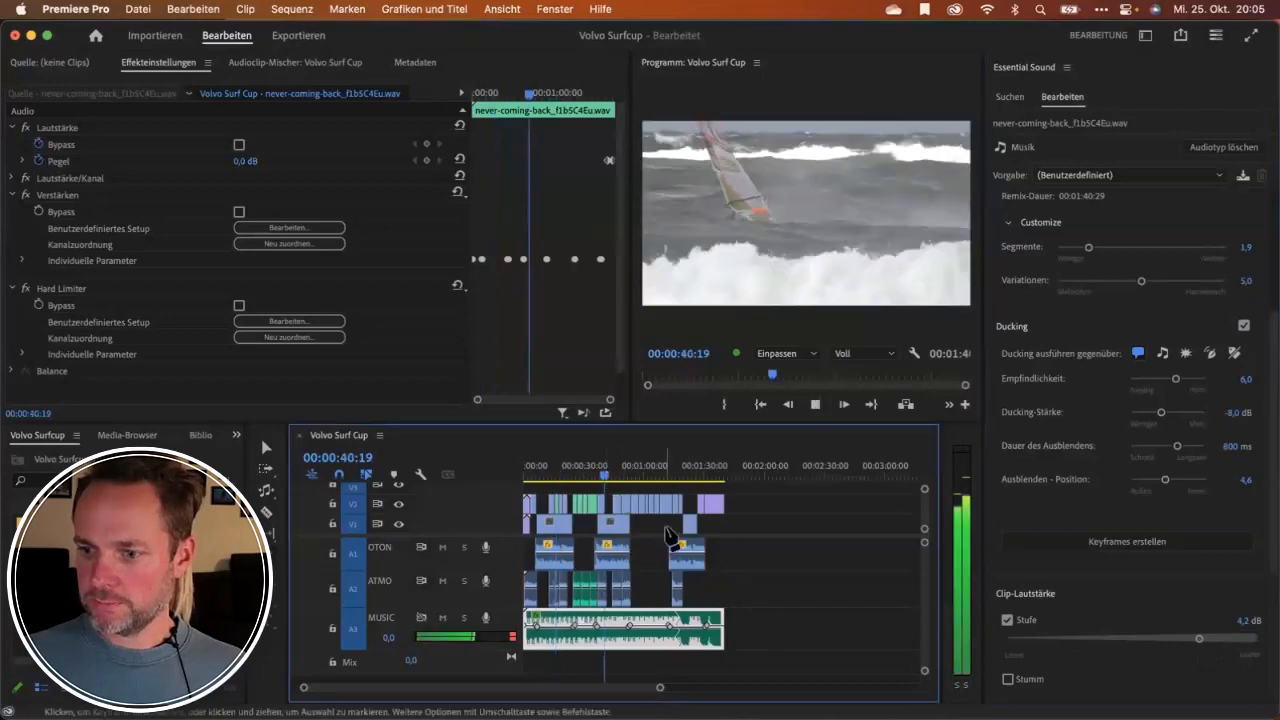
Lower the music clip's Clip-Lautstärke to 3,0 dB, deselect the clip and listen to the mix from about 00:00:41.
drag(1199, 638, 1193, 636)
key(space)
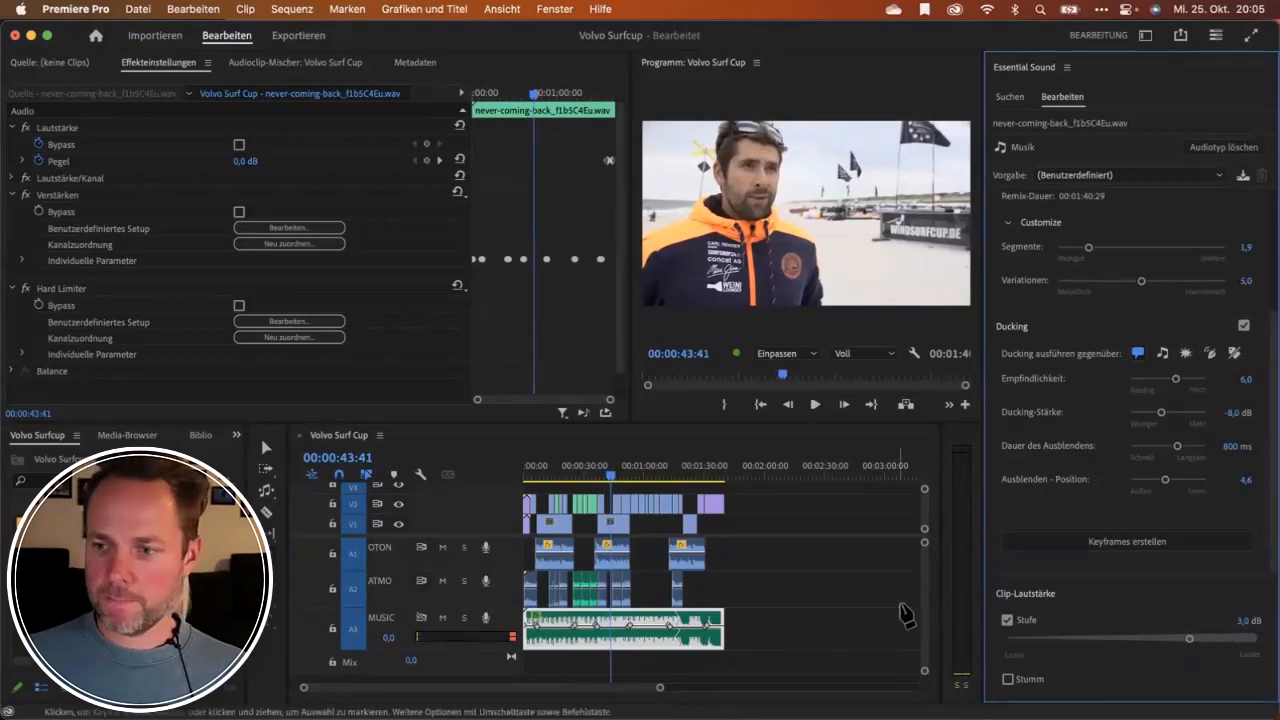
click(771, 586)
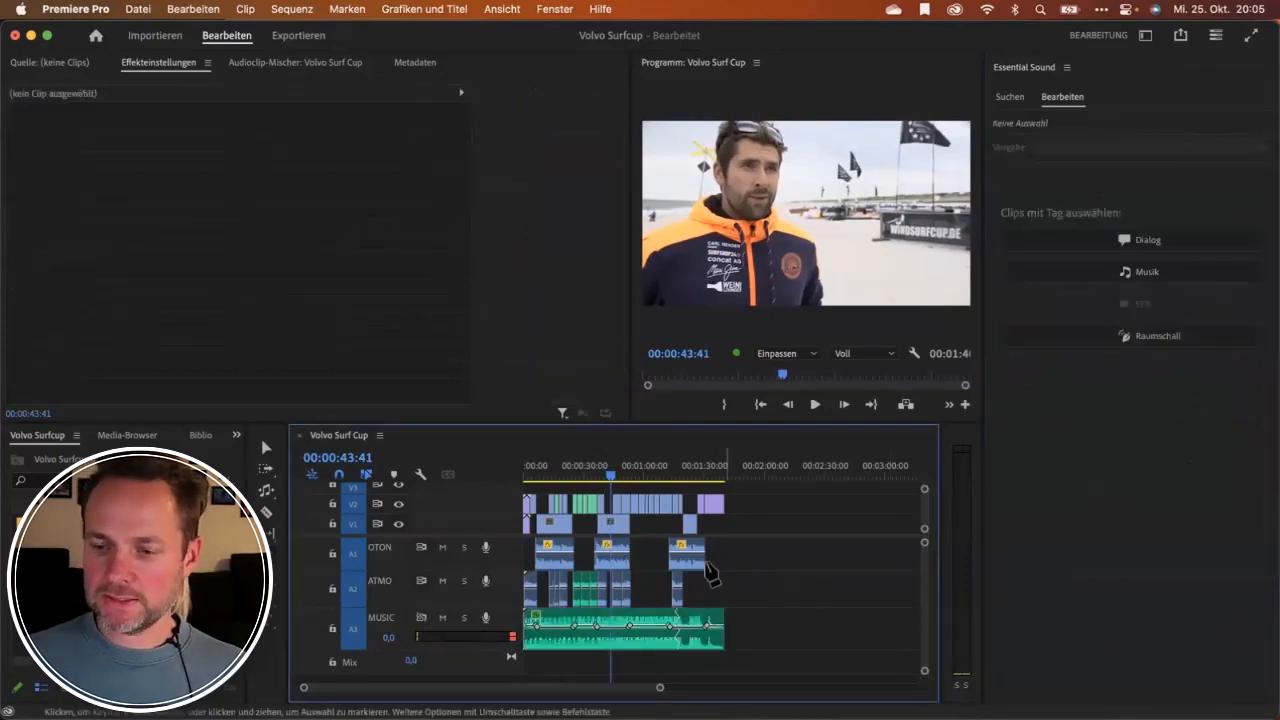
click(607, 476)
key(space)
key(space)
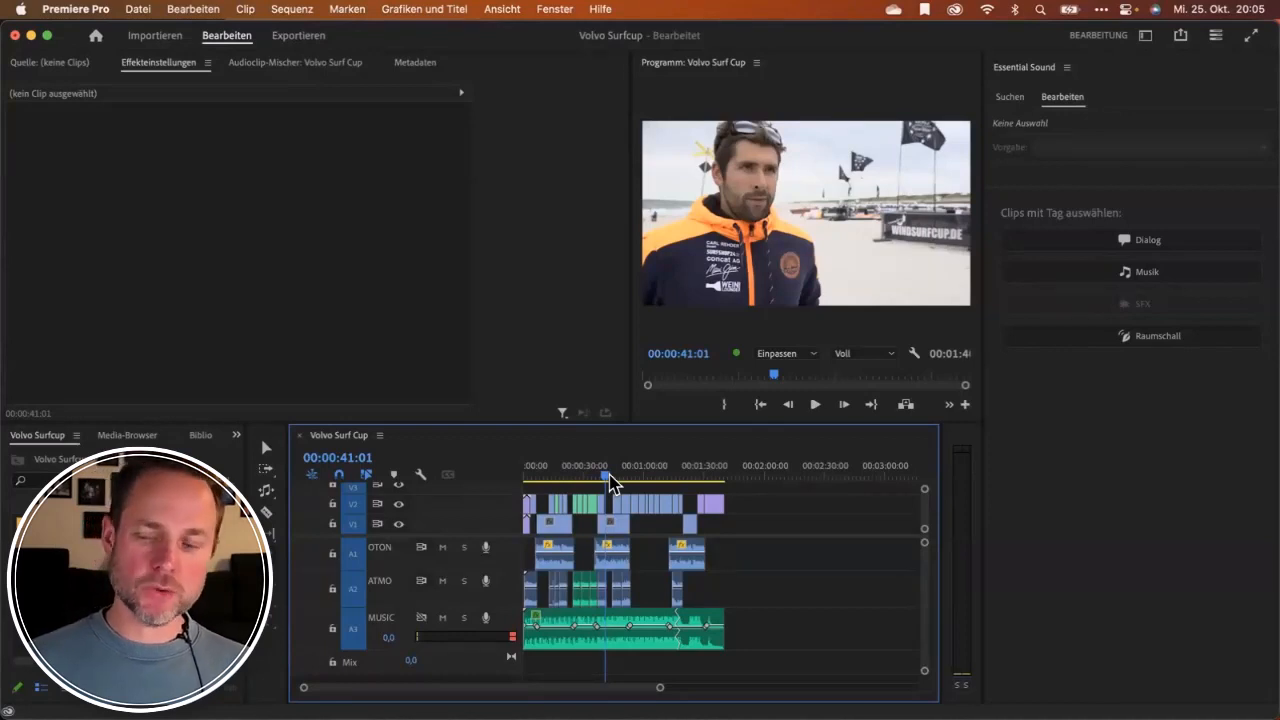
Set the Mix track's volume to 6,0, reset the peak meter and play the sequence to check the level.
click(410, 661)
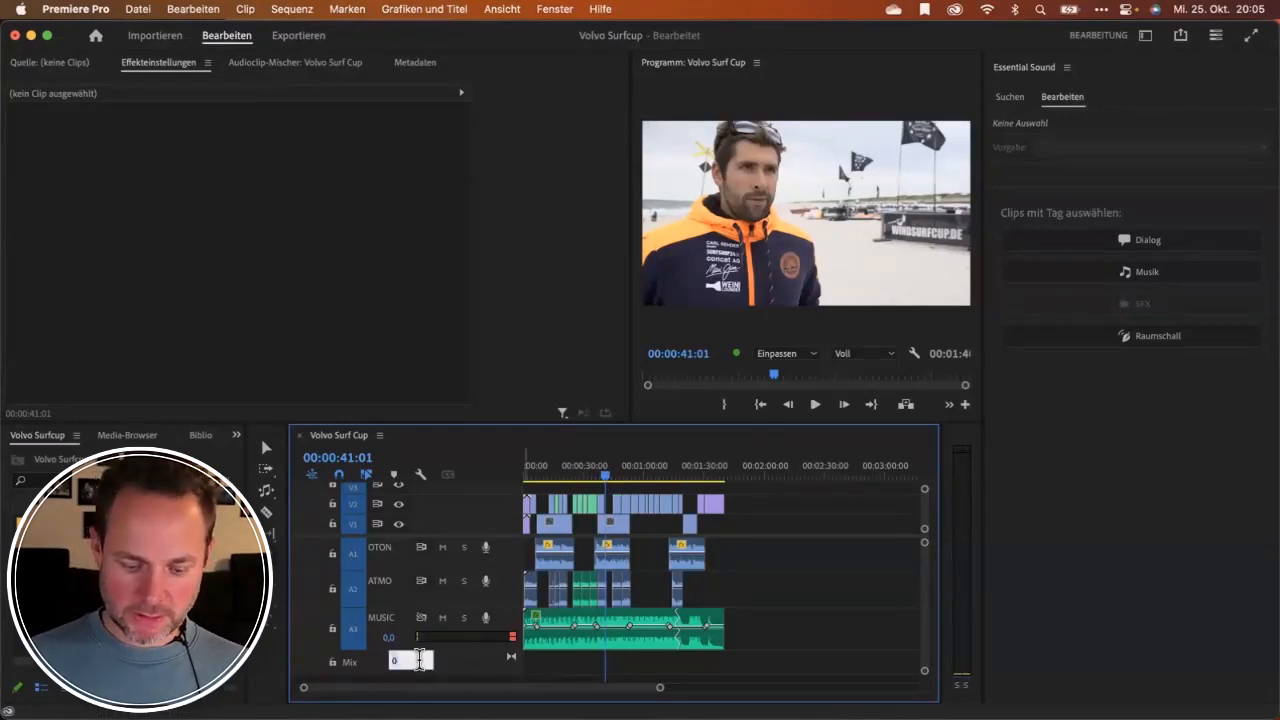
key(Return)
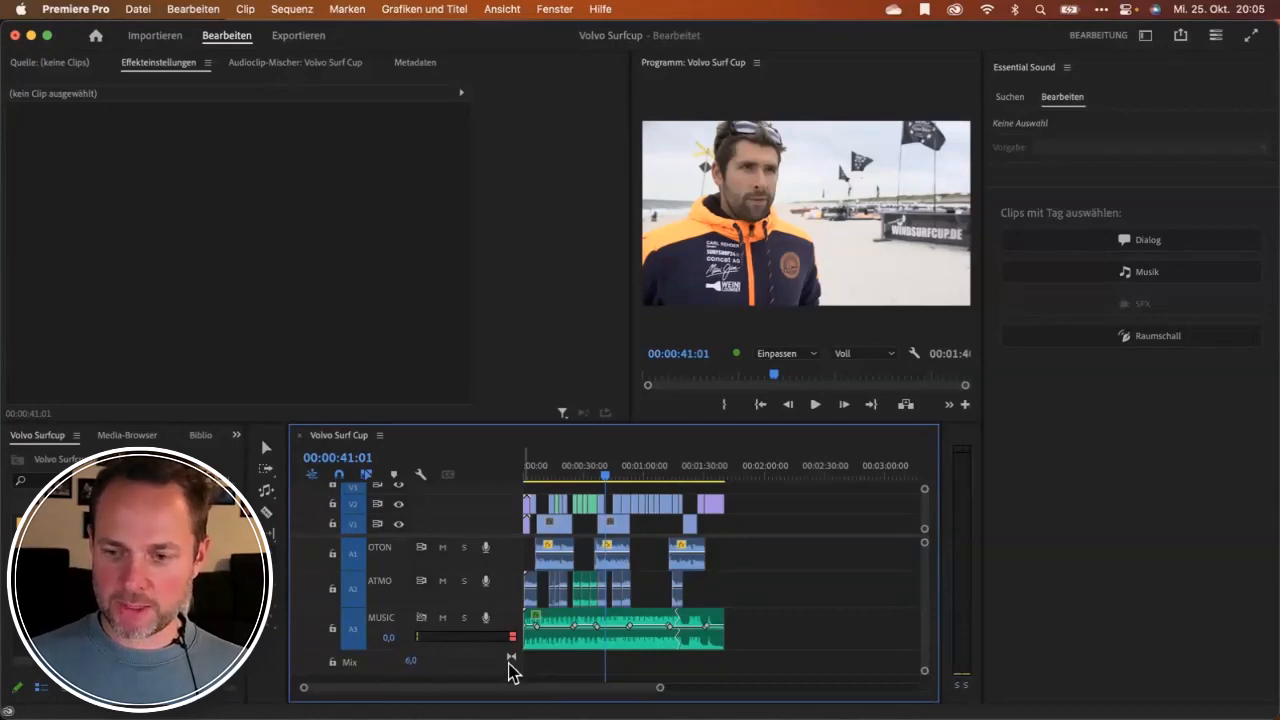
click(960, 445)
key(space)
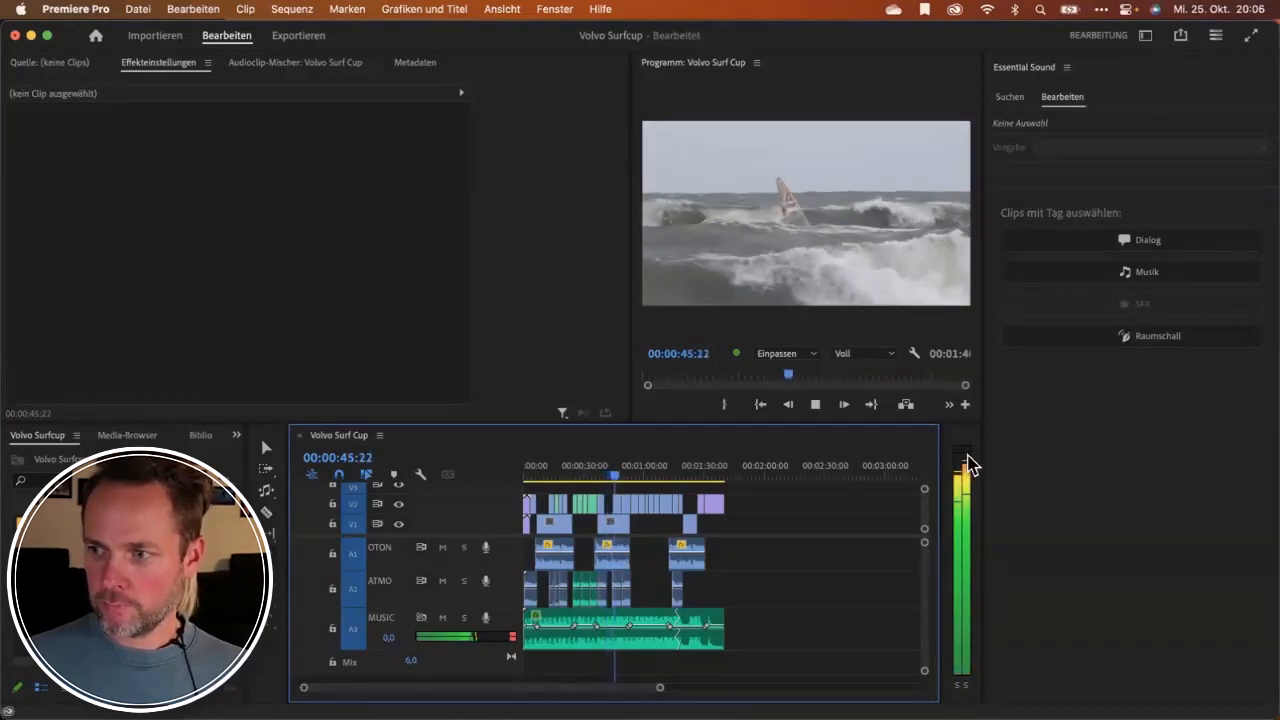
key(space)
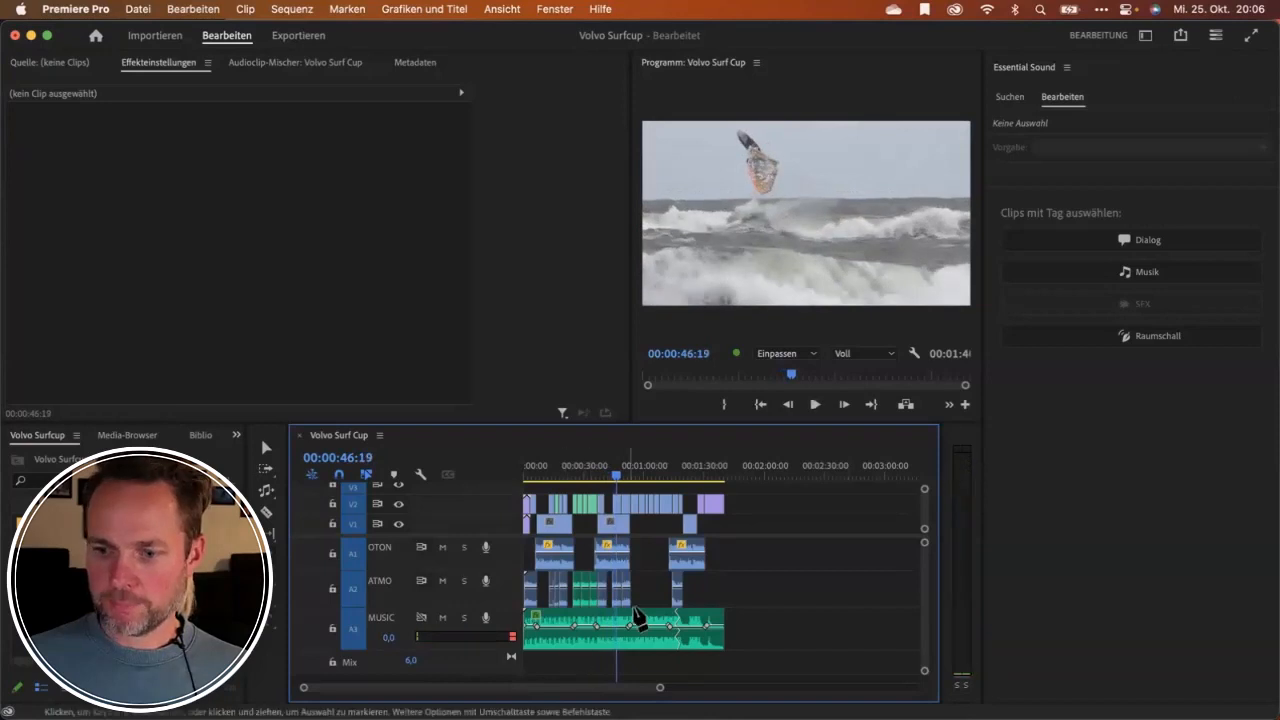
Set the Mix track's volume back to 0 in the timeline.
click(410, 661)
text(0)
key(Return)
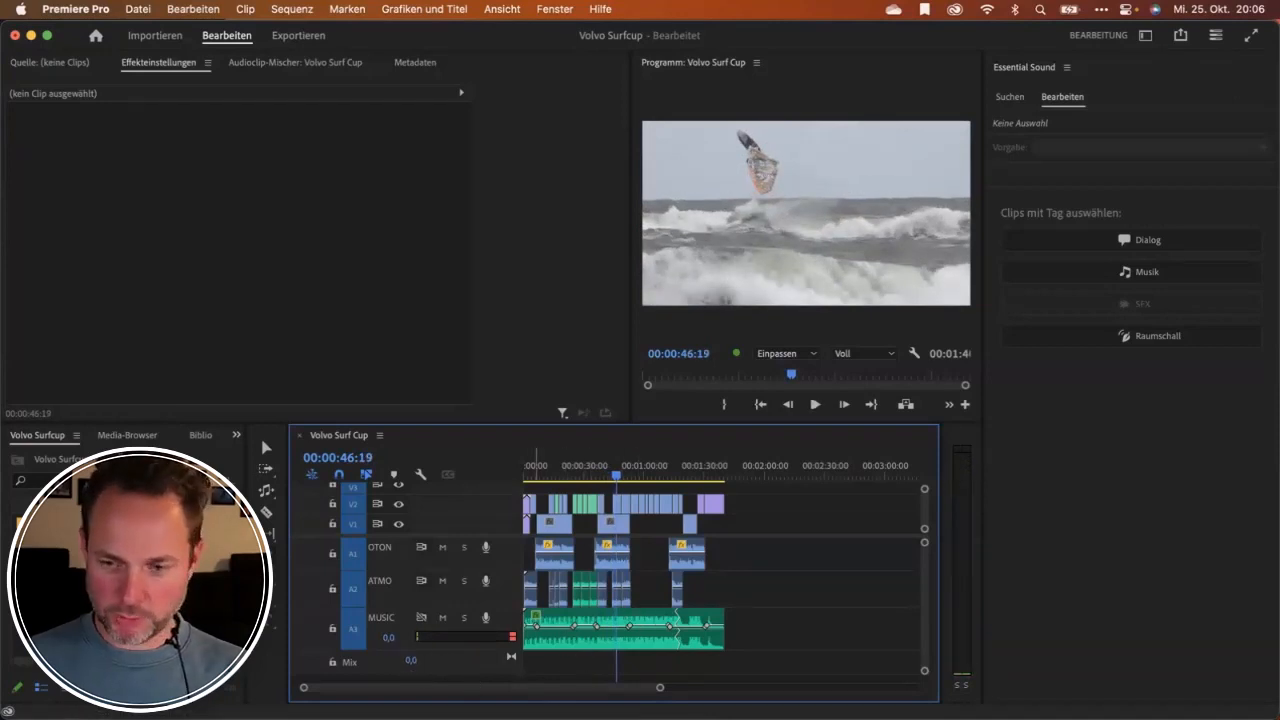
key(ctrl+a)
mouse_move(419, 640)
mouse_down()
mouse_move(420, 686)
mouse_move(418, 655)
mouse_up()
key(Escape)
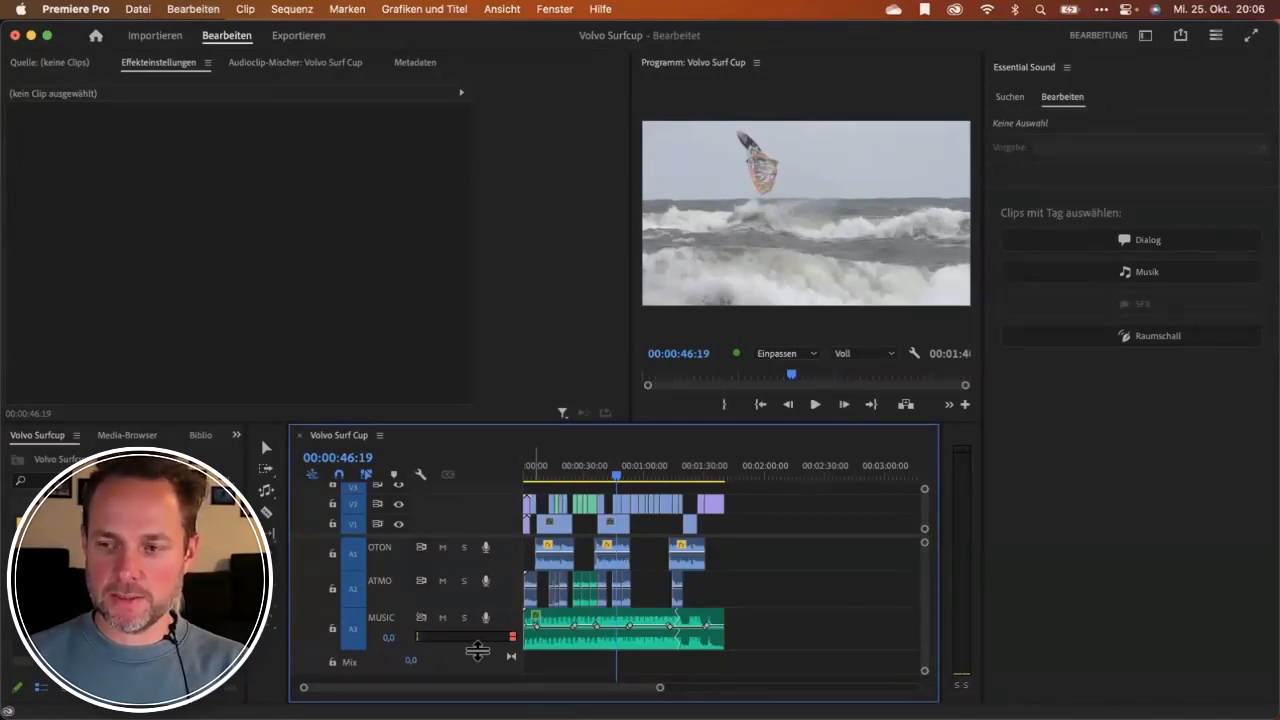
Show the Audiospur-Mischer with its effect slots and add the Dynamik effect to the Mix track.
click(555, 12)
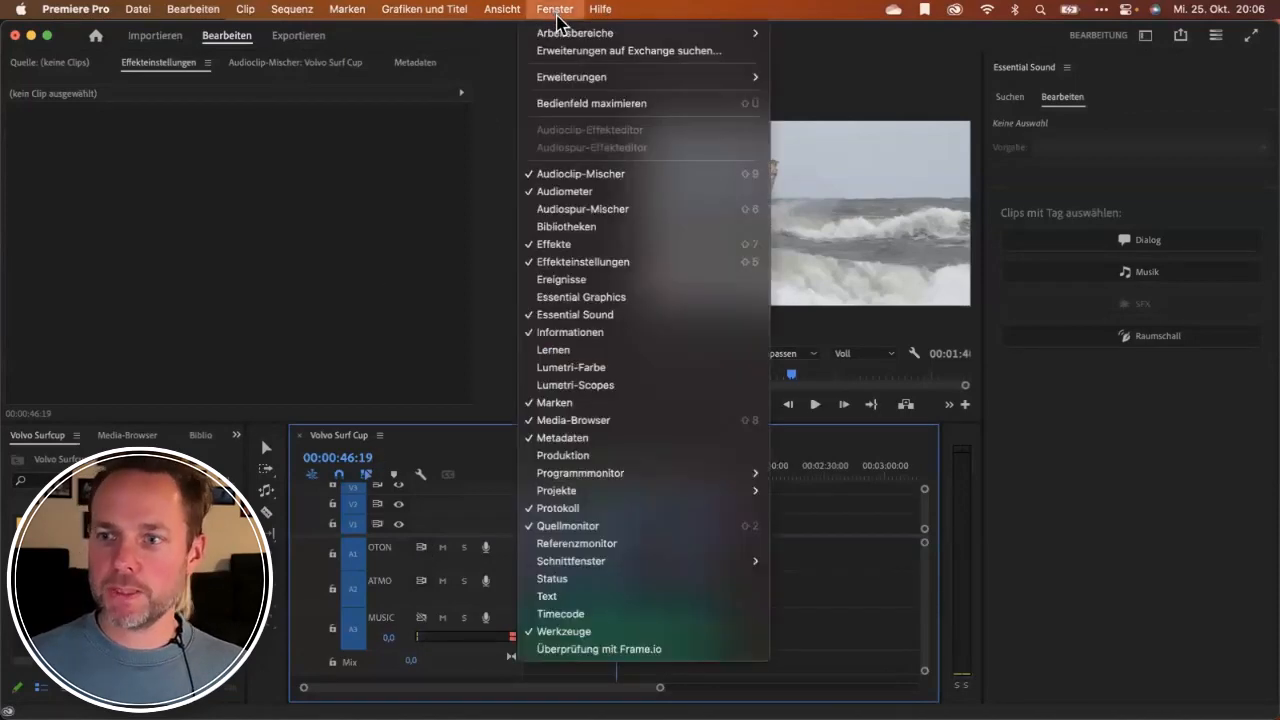
click(572, 210)
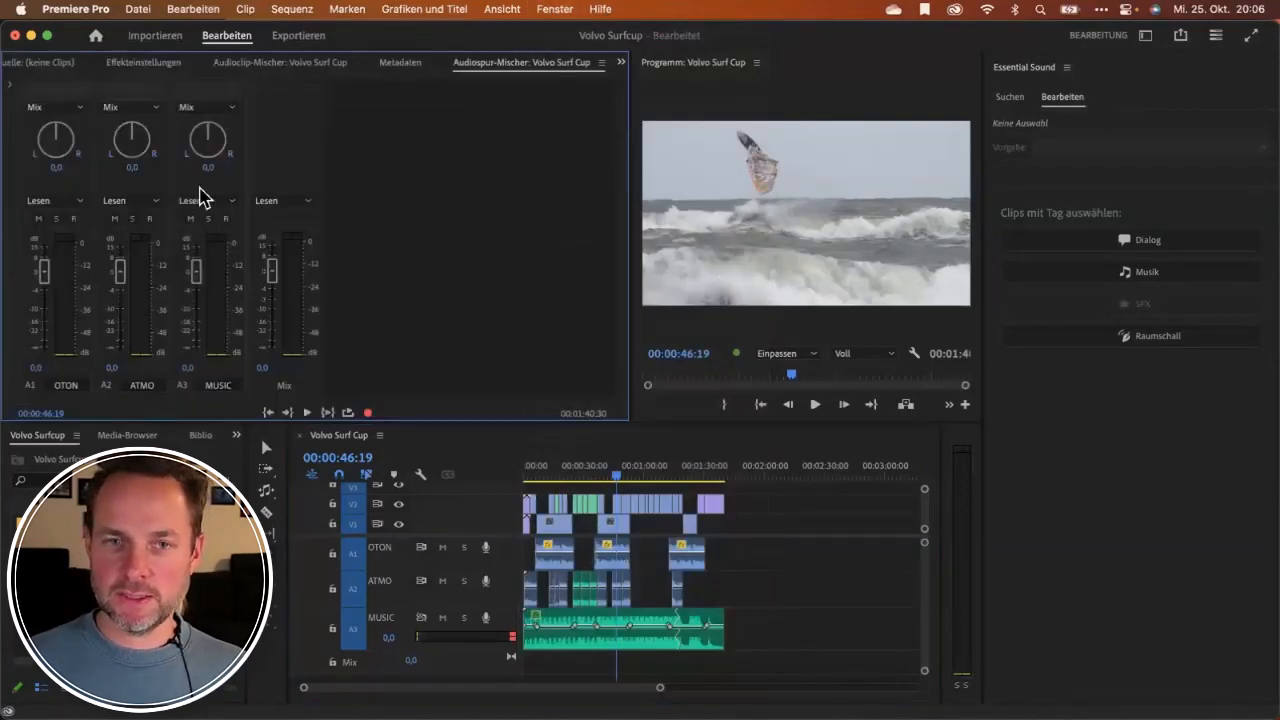
click(13, 96)
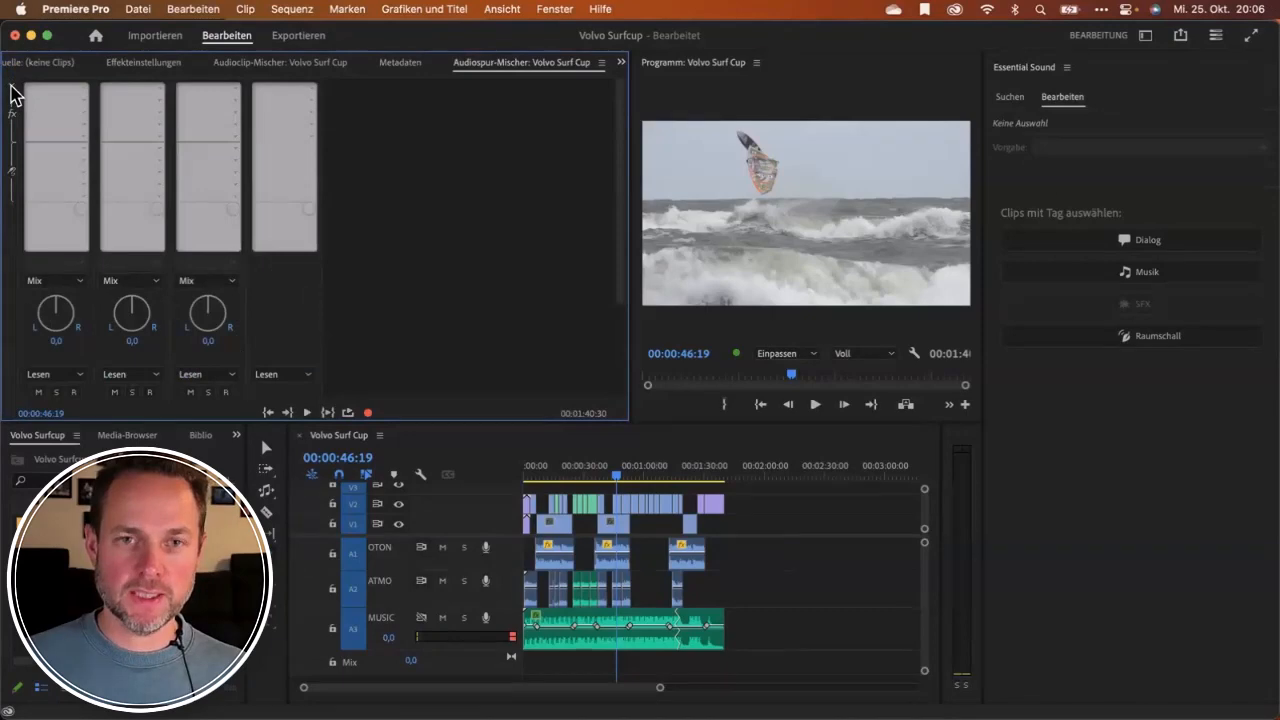
click(313, 139)
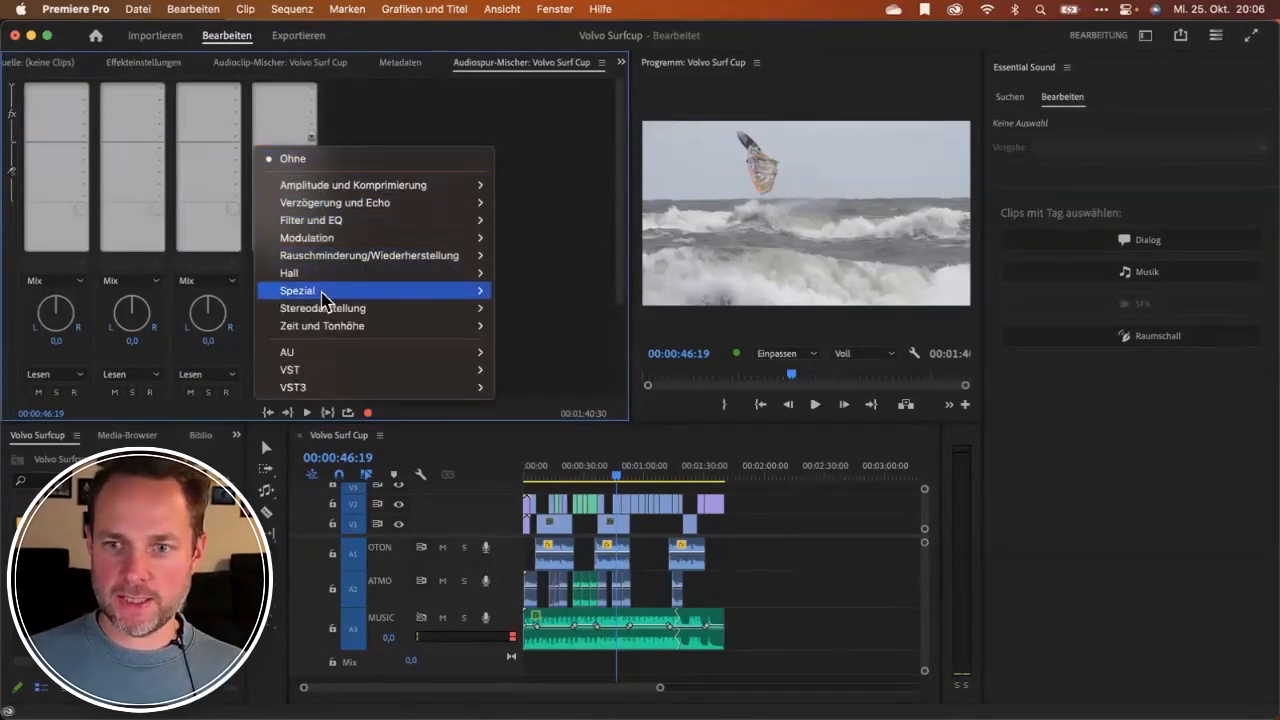
mouse_move(322, 297)
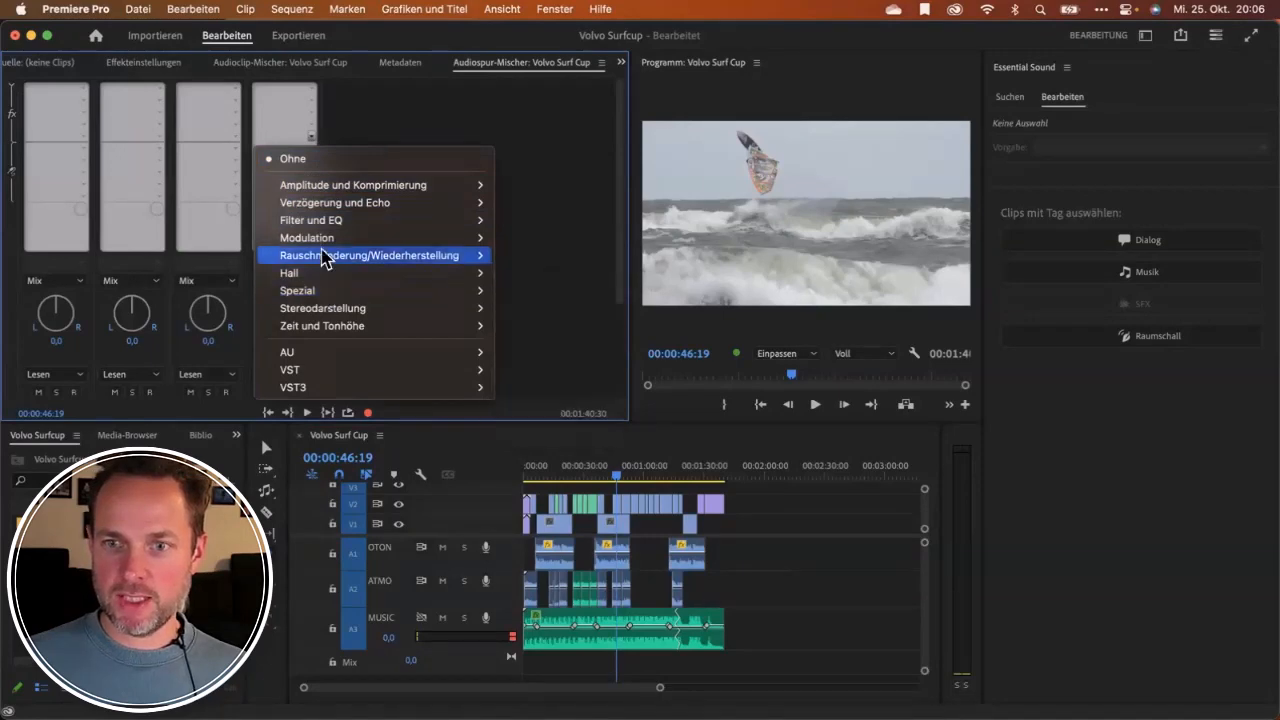
mouse_move(330, 188)
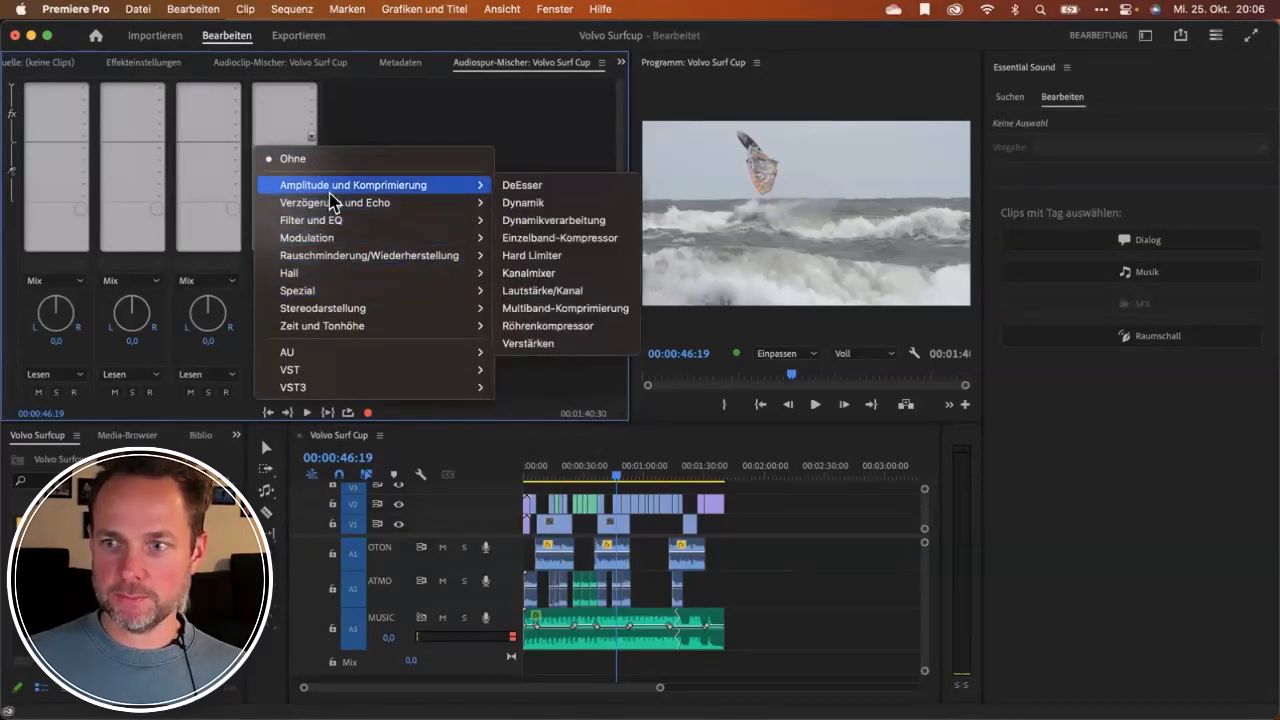
click(533, 204)
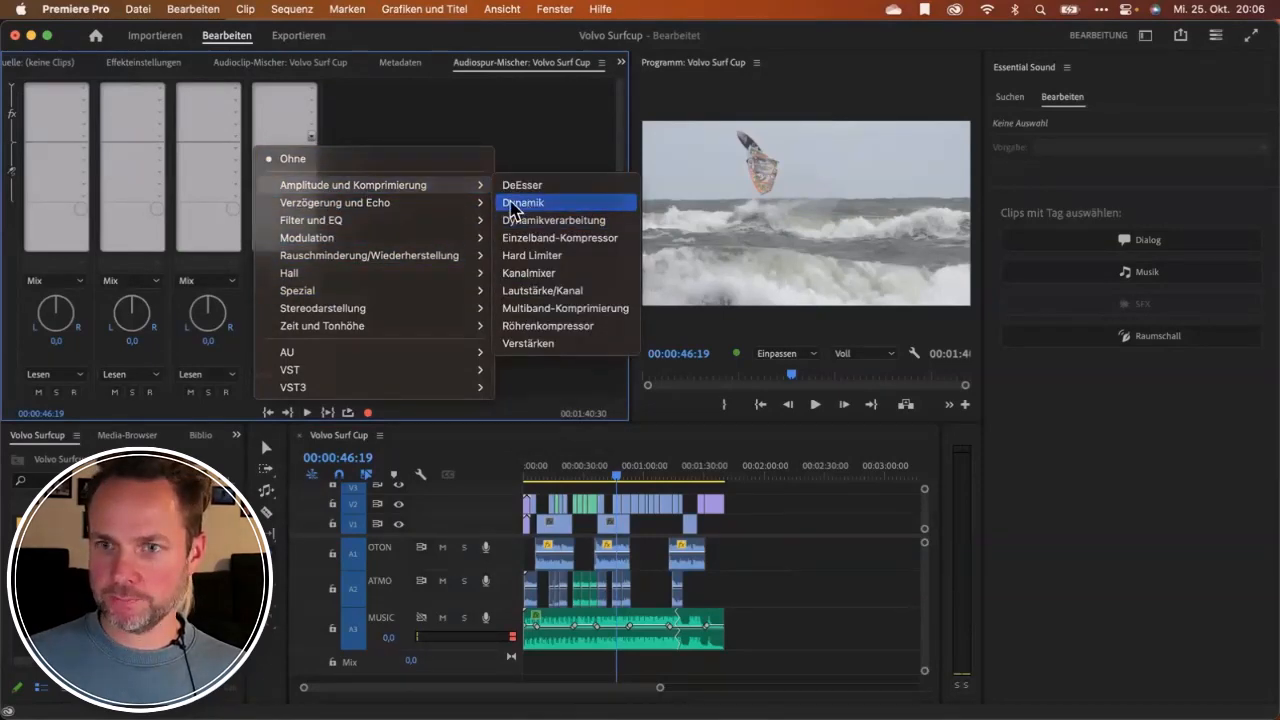
Open the Mix track's Dynamik editor, enable Begrenzer and move the editor clear of the mixer tracks.
double_click(277, 140)
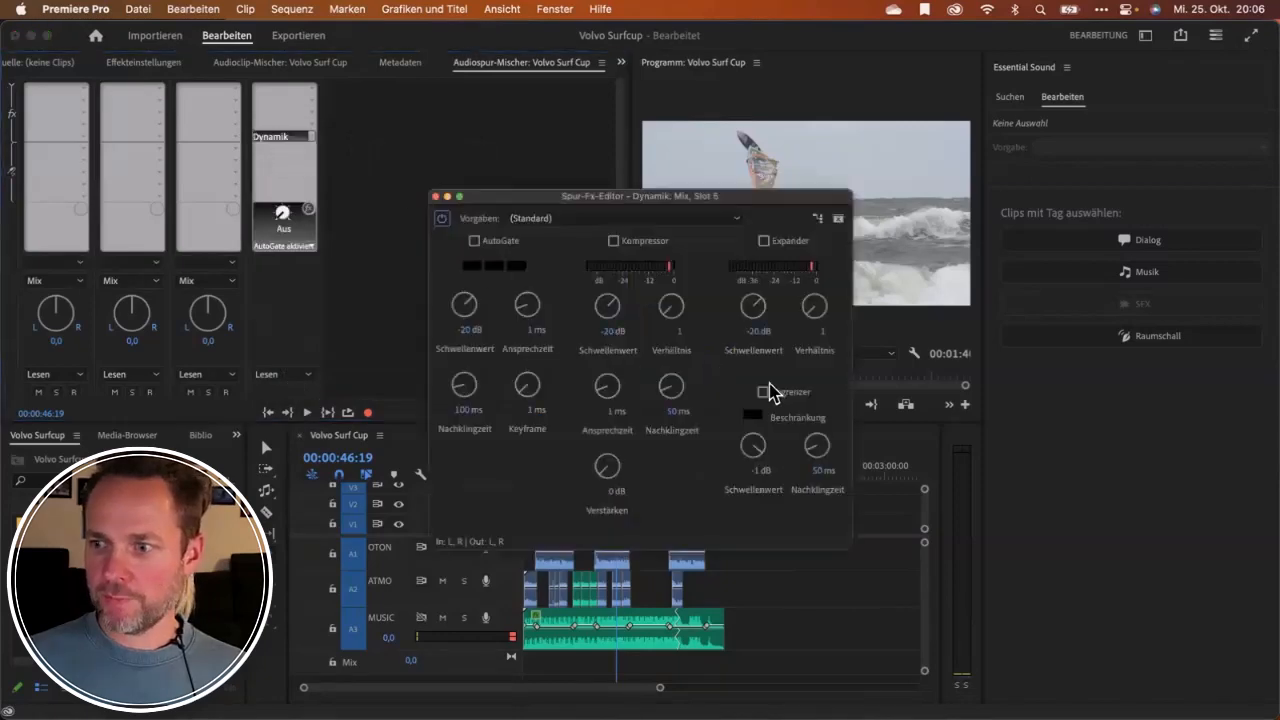
click(764, 393)
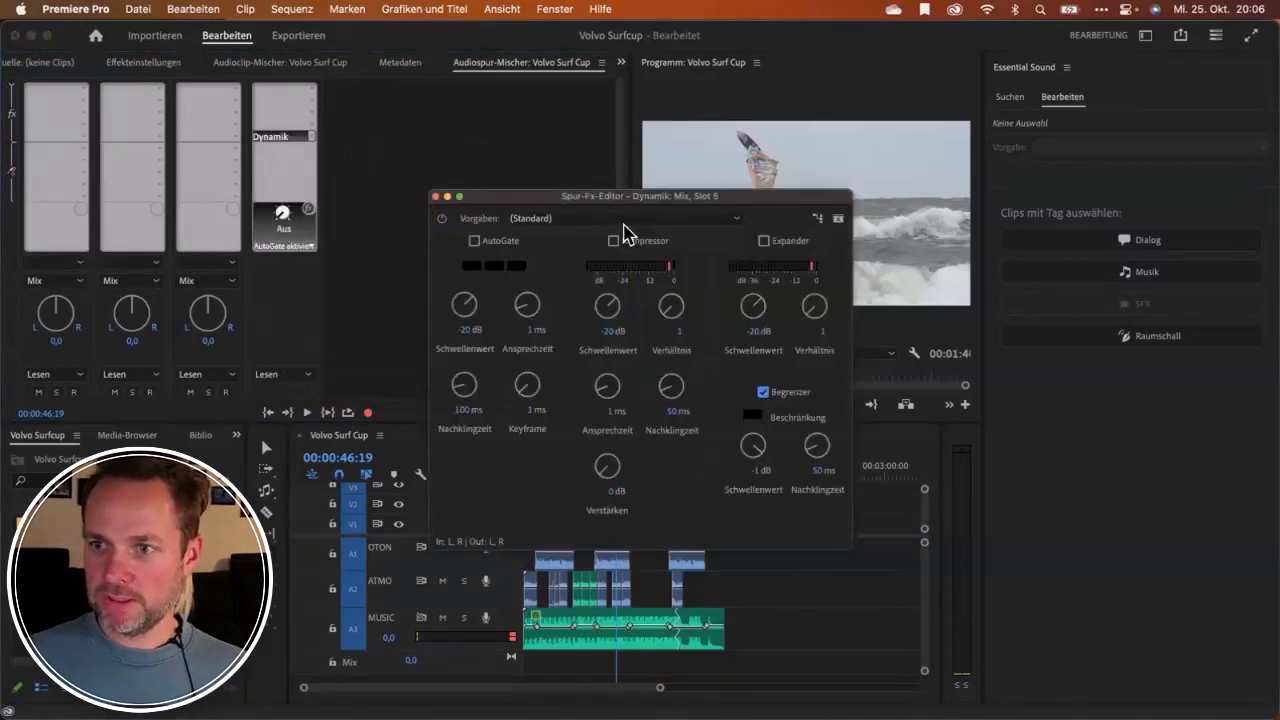
drag(612, 205, 507, 71)
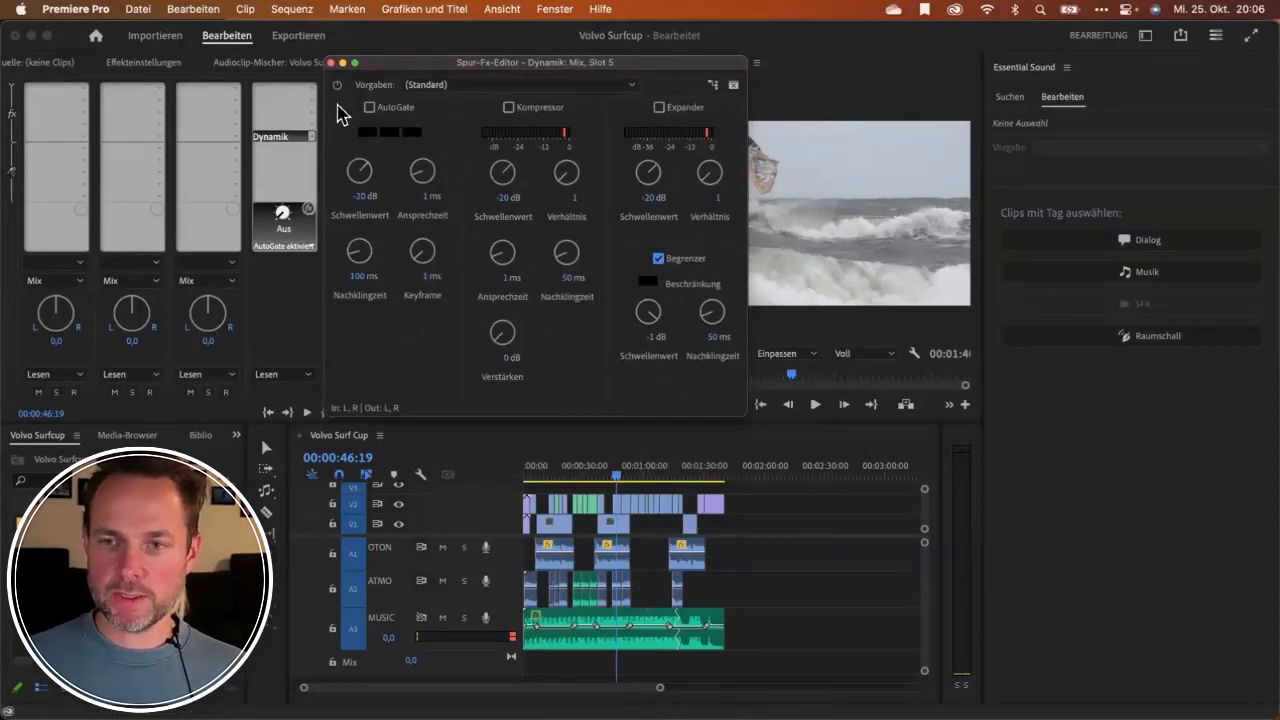
drag(387, 58, 429, 59)
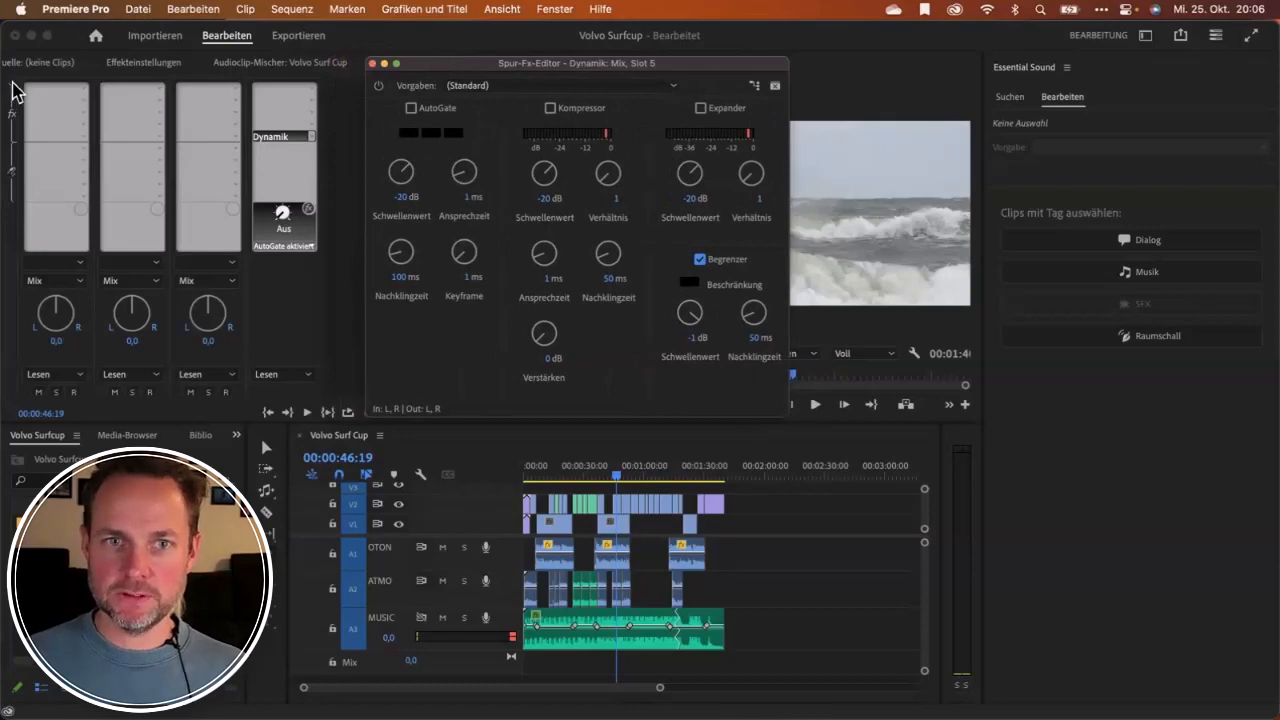
Switch the Mix track's Dynamik effect to Post-Fader and close its effect editor.
scroll(14, 93, down, 4)
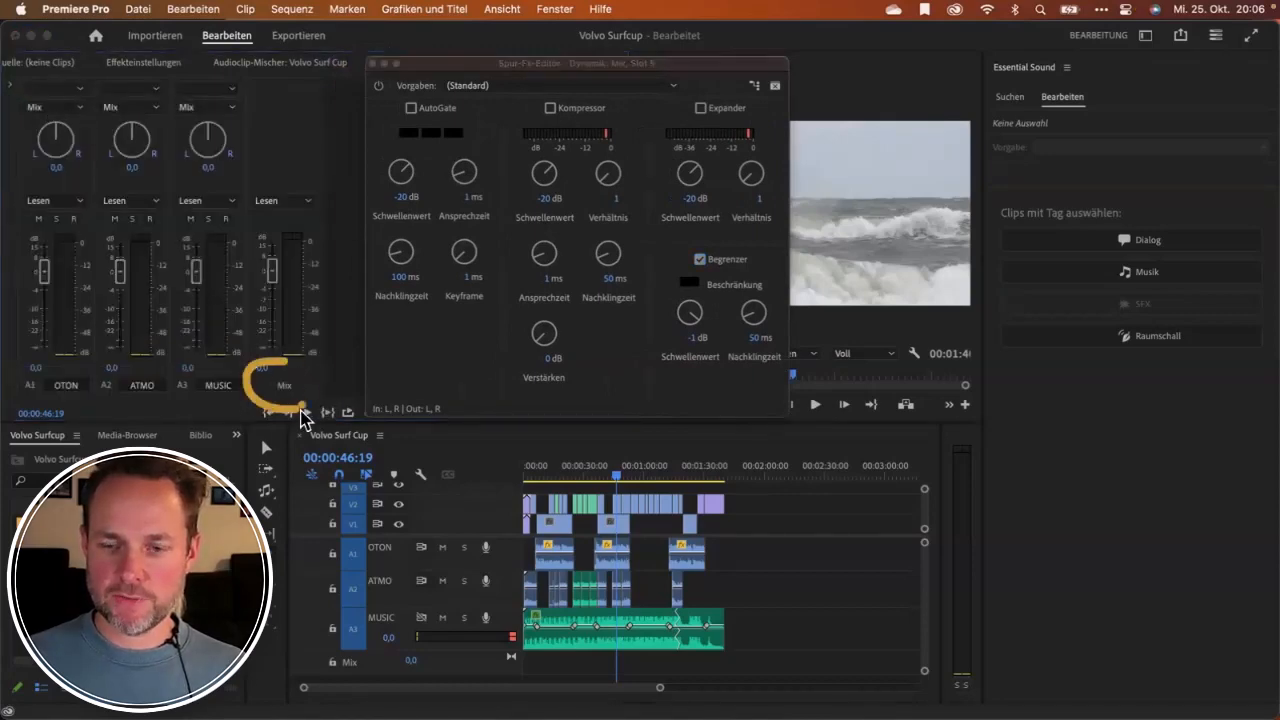
click(14, 112)
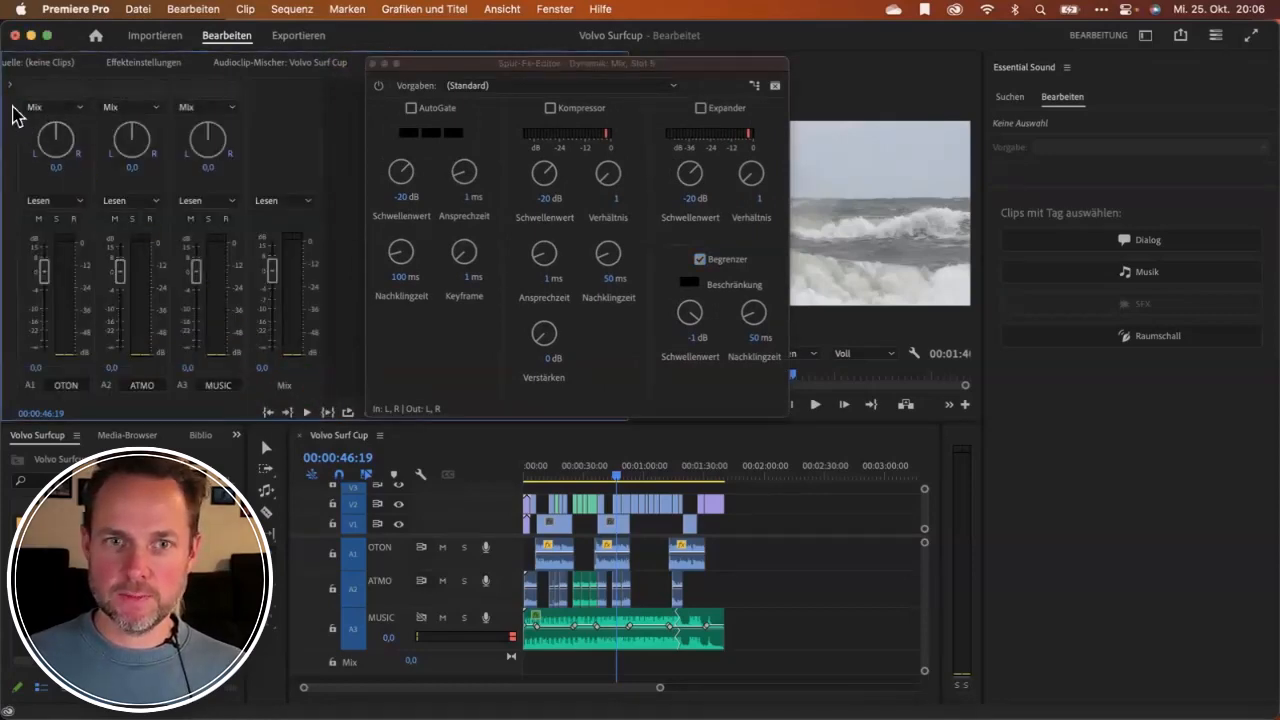
scroll(14, 95, up, 5)
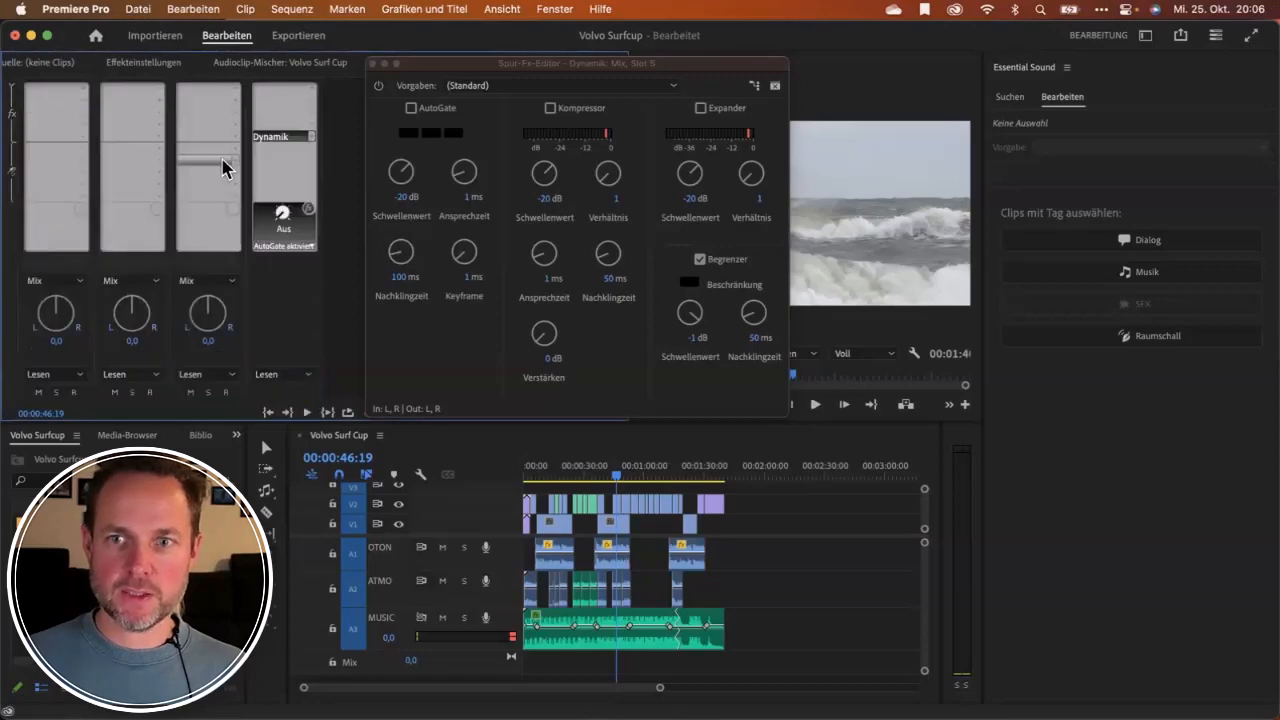
right_click(278, 140)
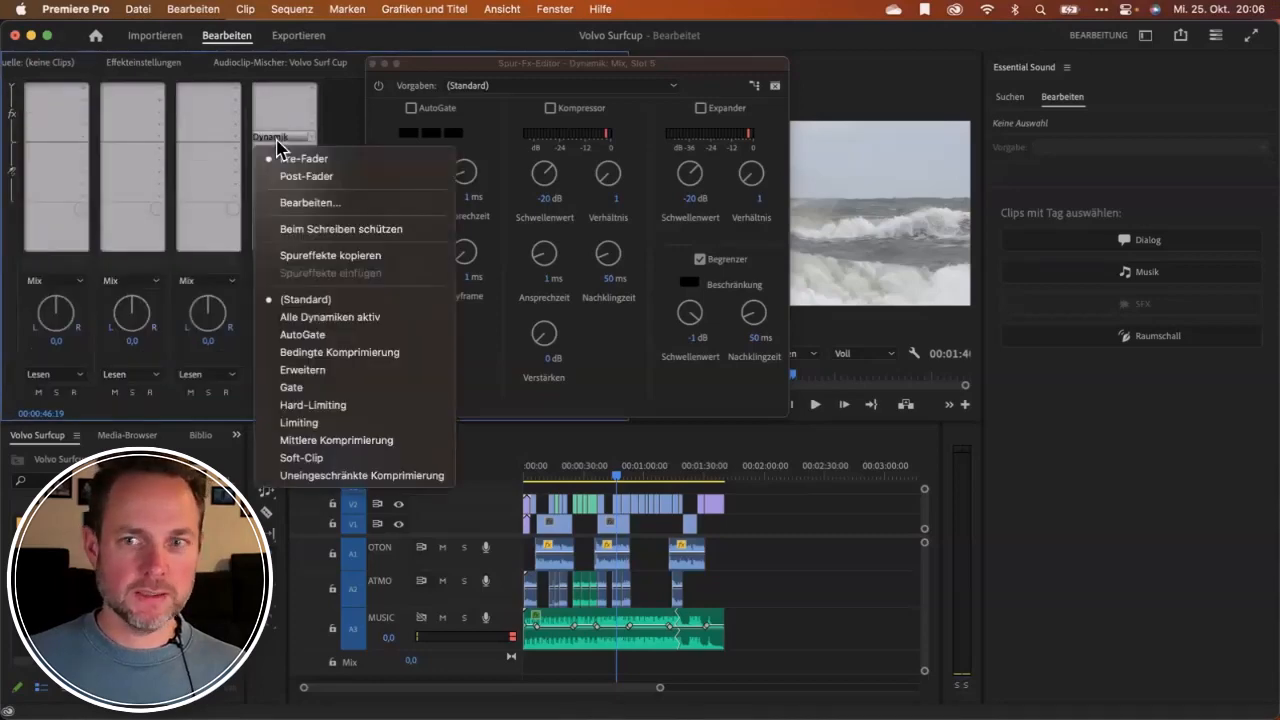
click(304, 180)
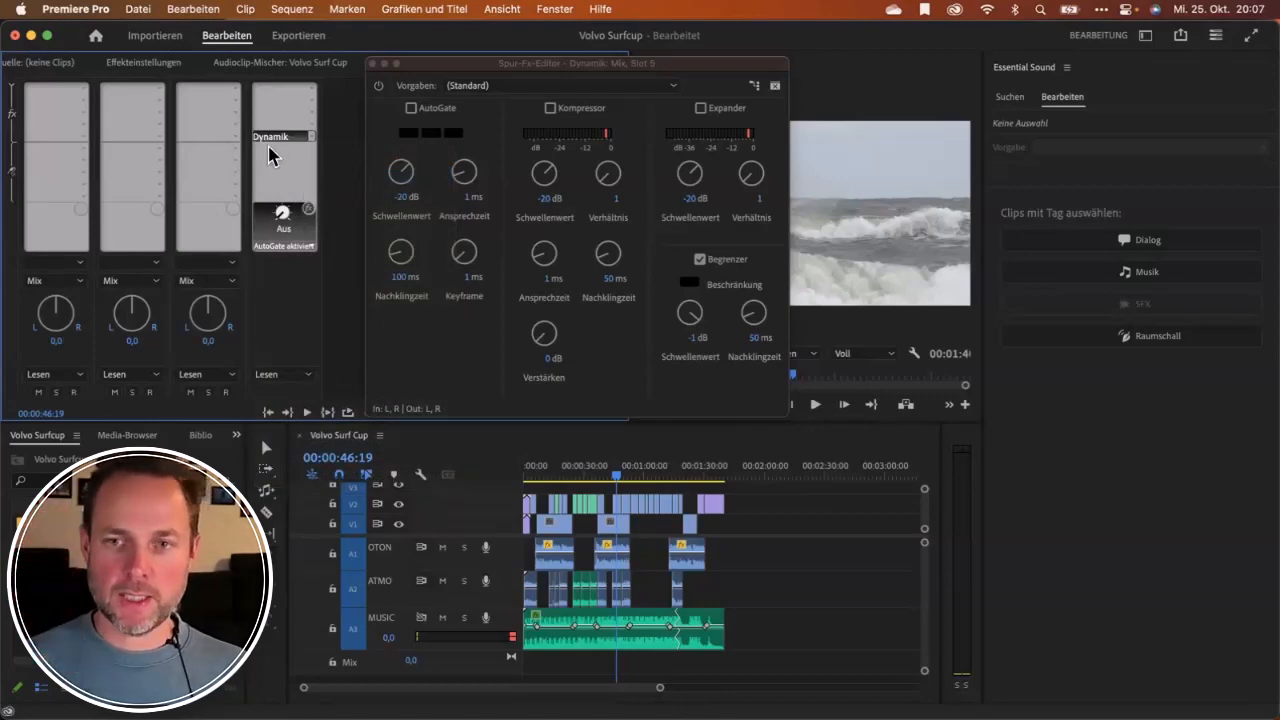
right_click(288, 143)
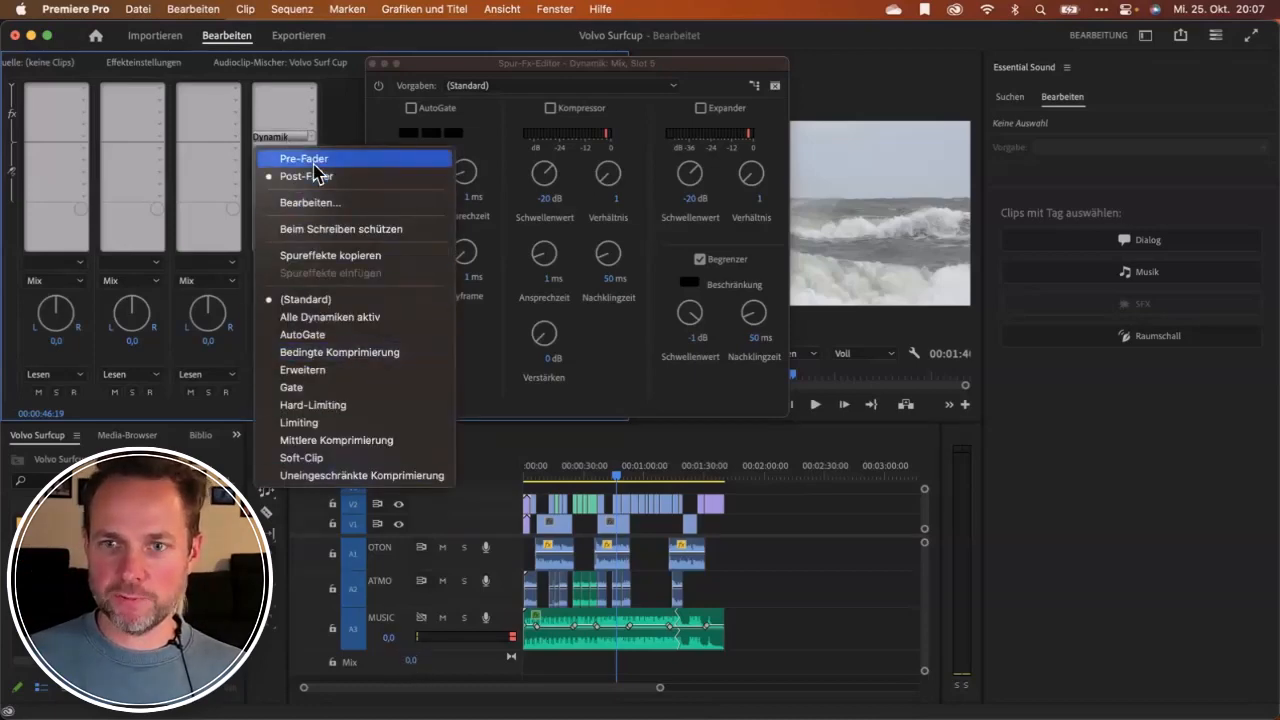
click(411, 661)
click(459, 665)
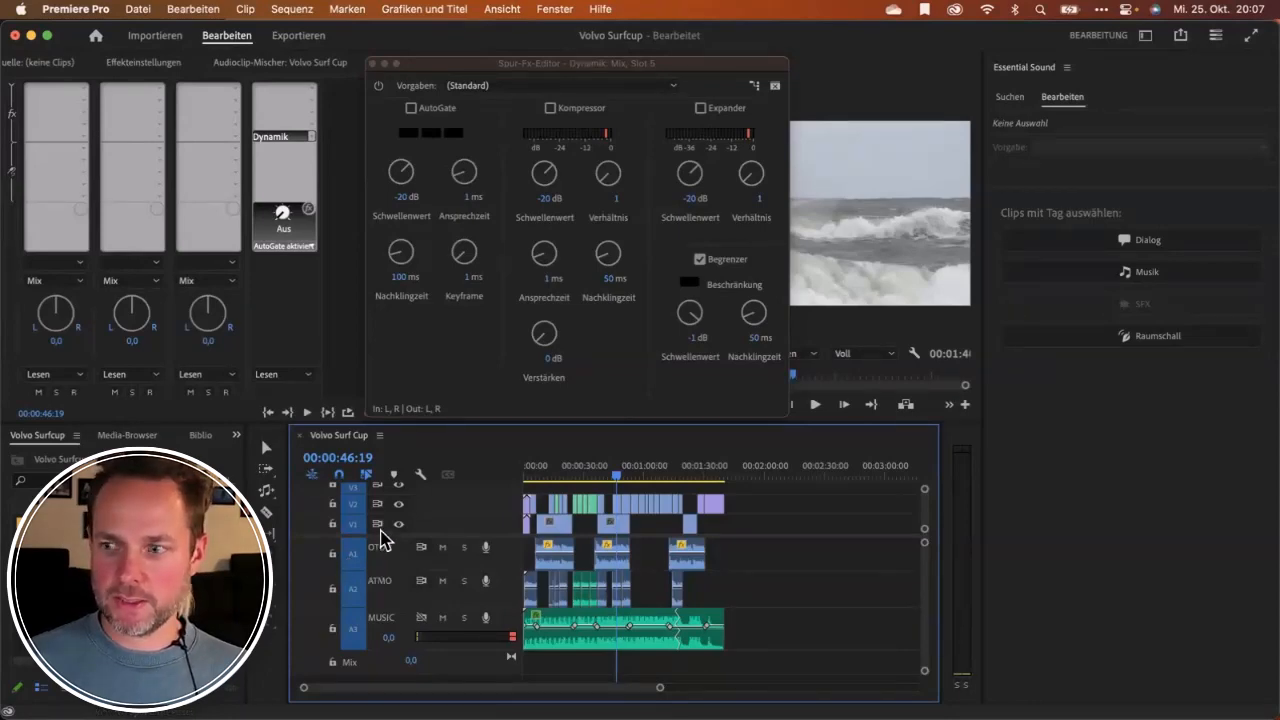
click(720, 248)
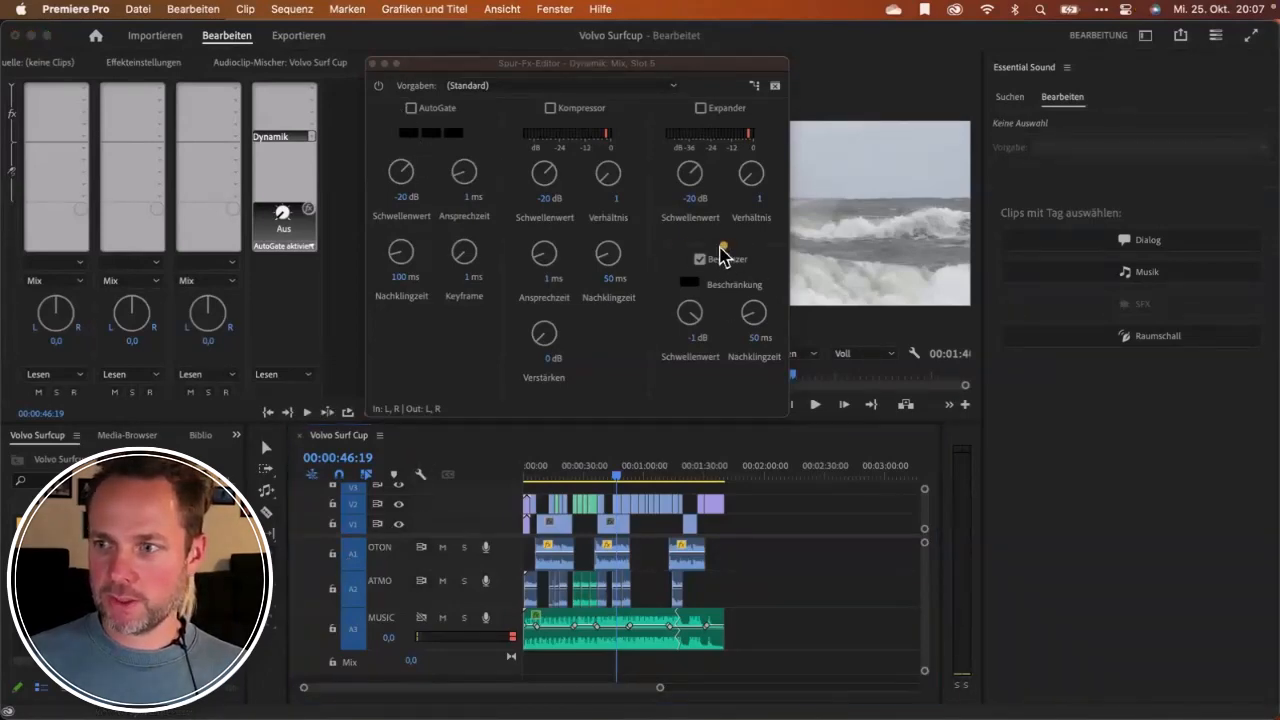
mouse_move(720, 248)
mouse_down()
mouse_move(659, 241)
mouse_move(651, 320)
mouse_move(733, 344)
mouse_move(774, 318)
mouse_move(769, 258)
mouse_move(715, 252)
mouse_up()
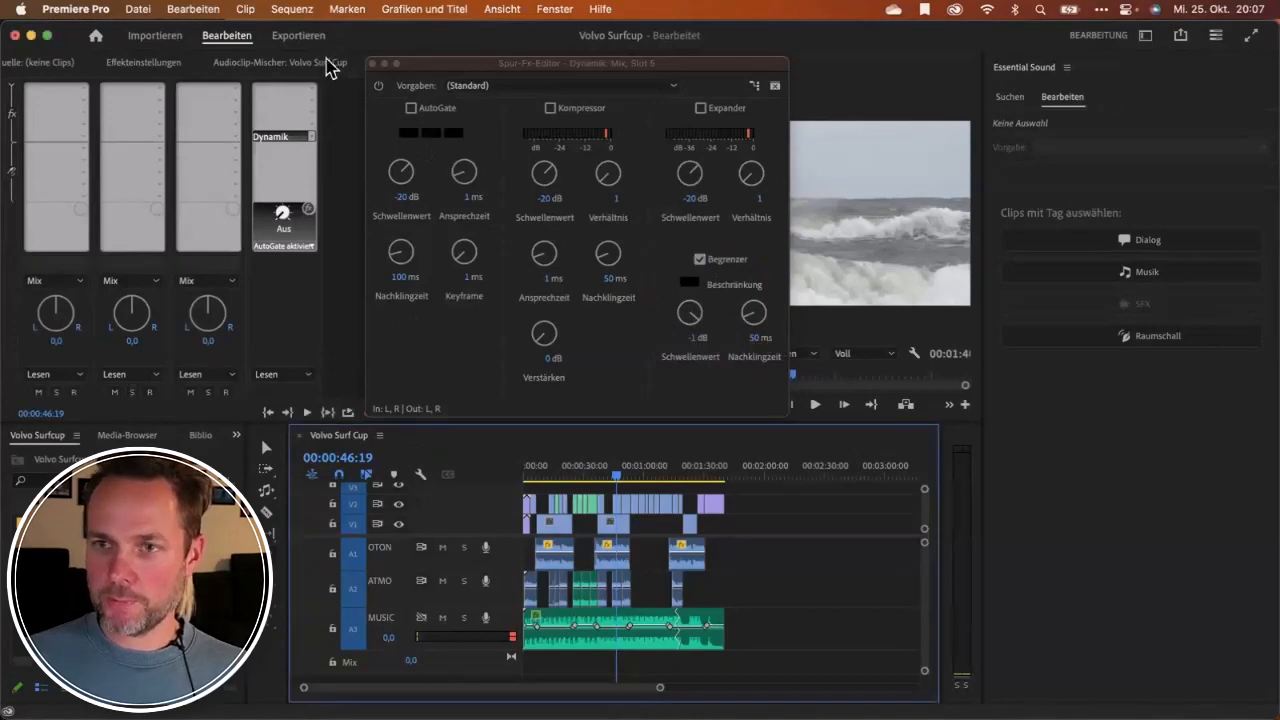
click(373, 63)
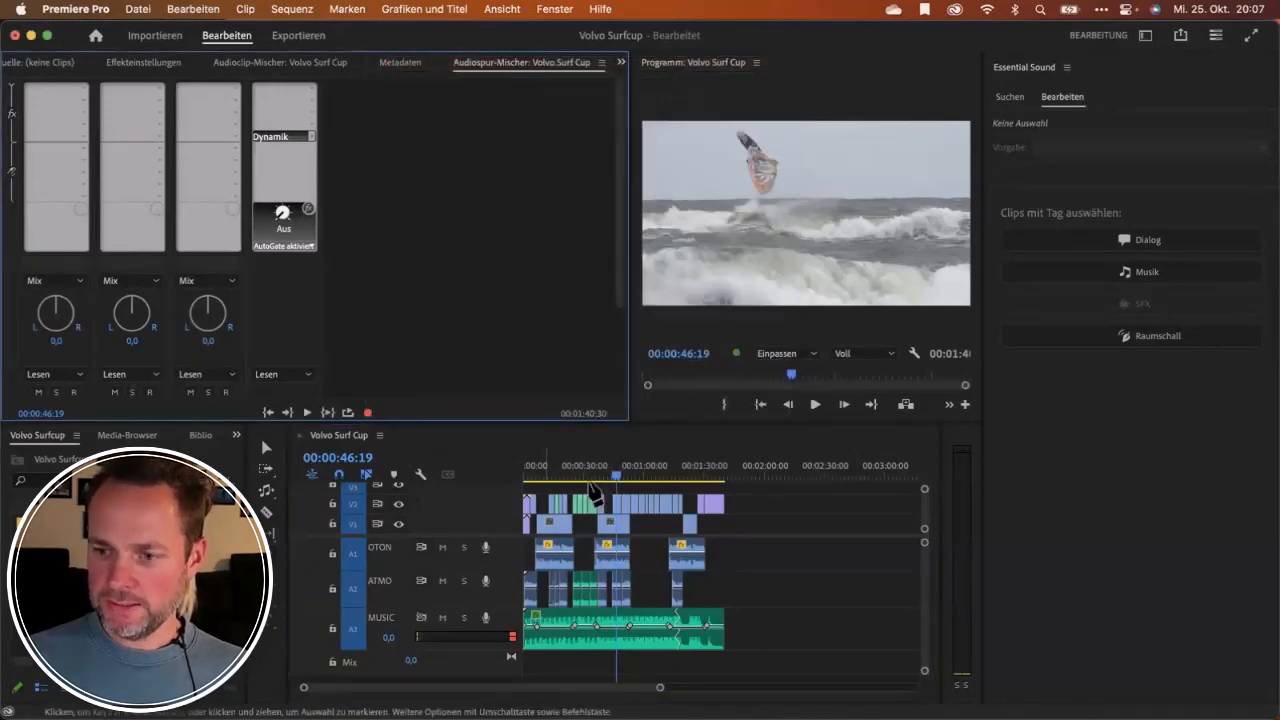
Set the Mix track's volume to 5,0 and play the sequence from 00:00:46:19 to test the limiter.
click(412, 661)
text(5)
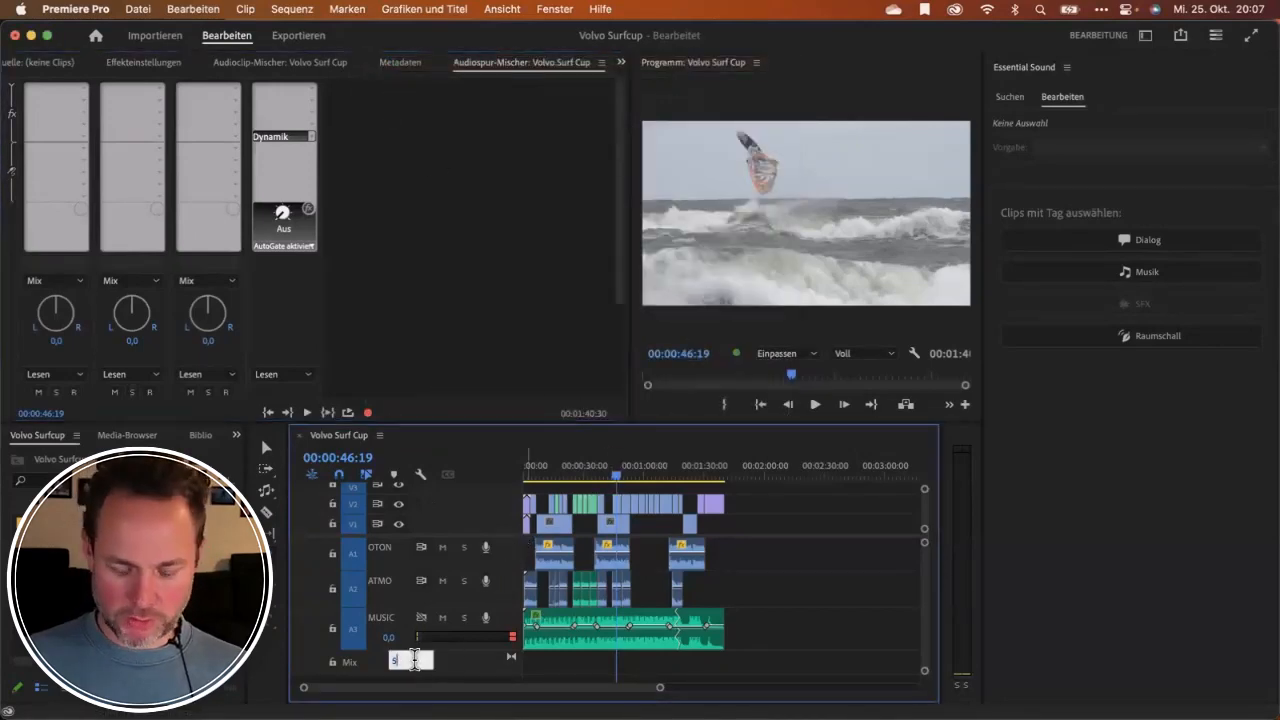
key(Return)
key(space)
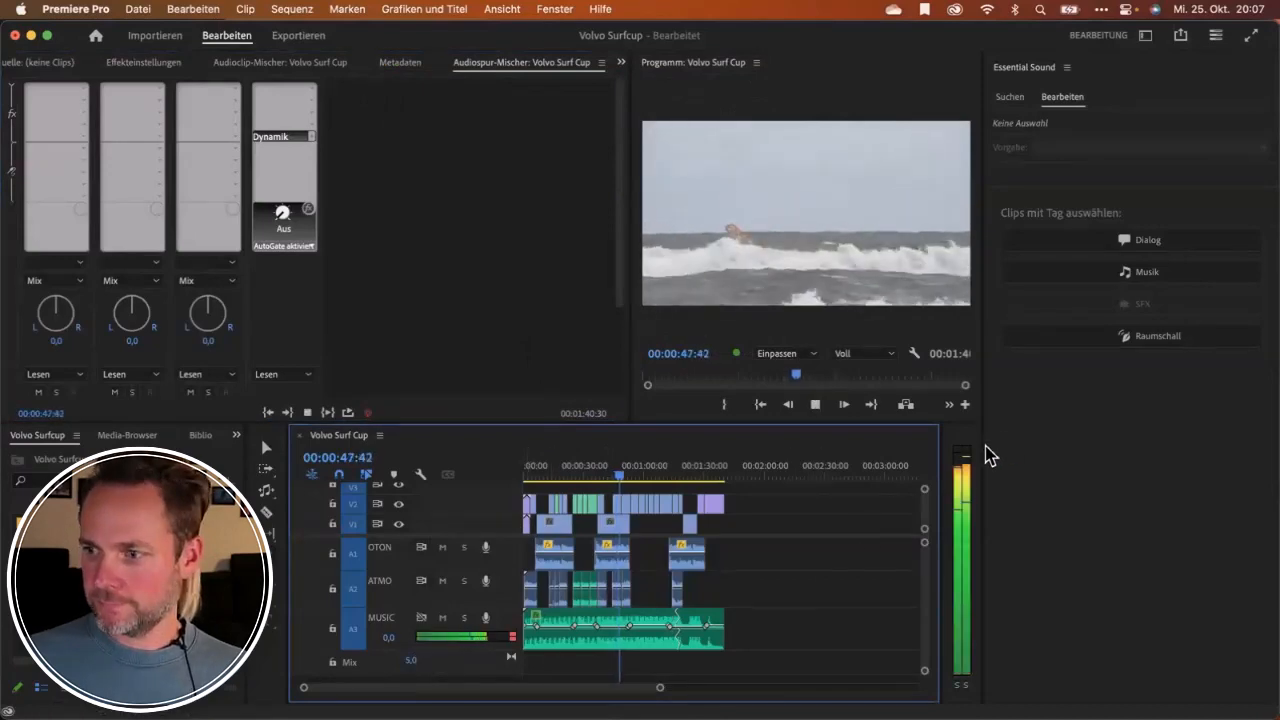
Raise the Mix track's volume to 7,0 during playback, stop playing and reset the peak meter.
click(410, 660)
text(9)
key(Return)
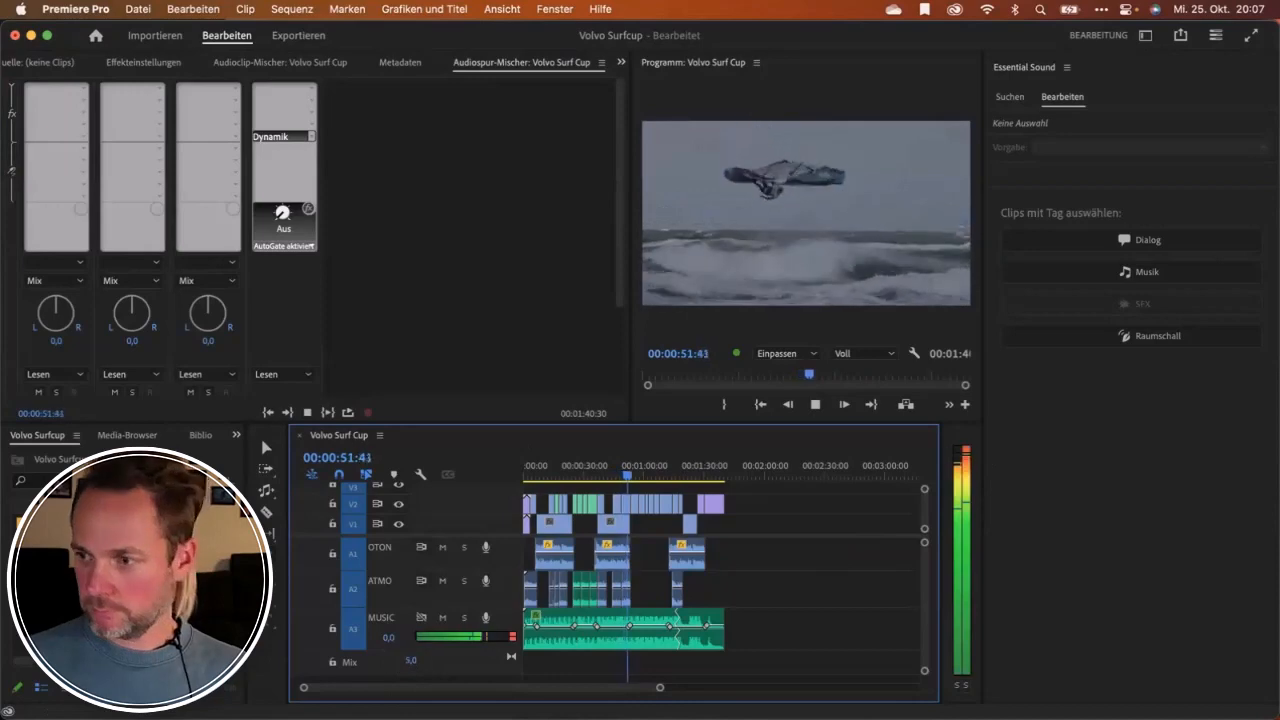
key(space)
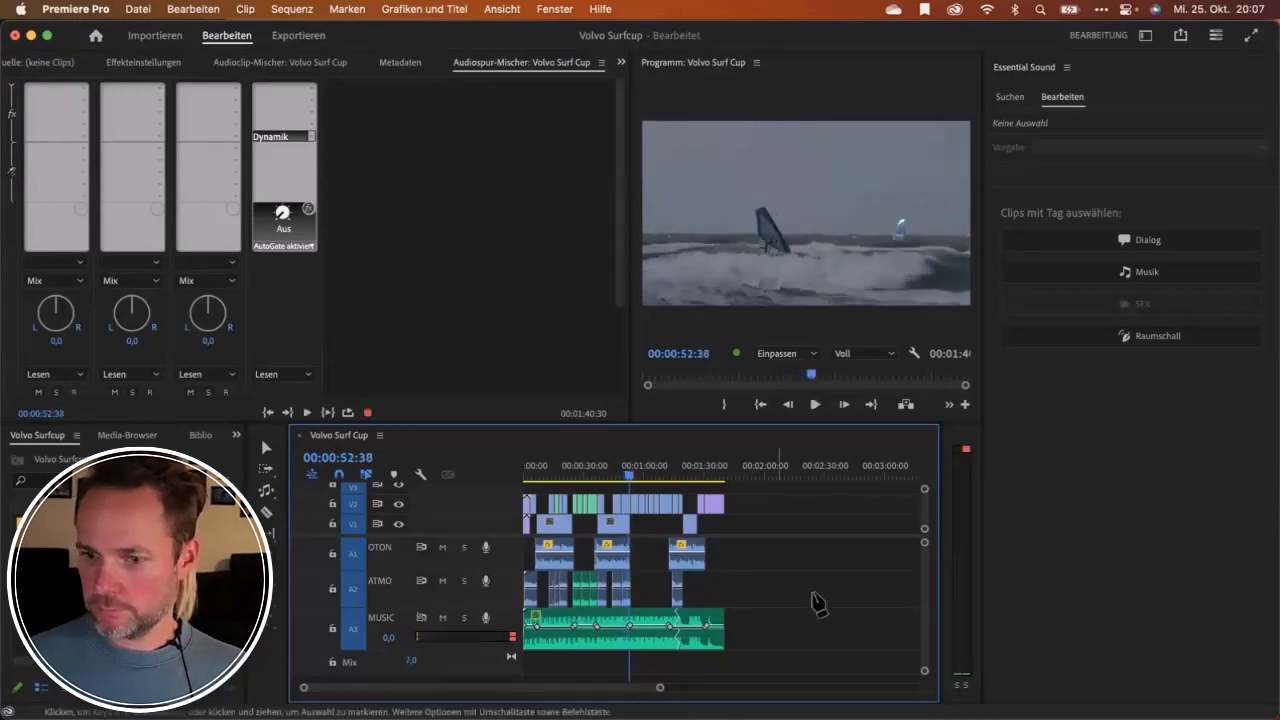
click(966, 452)
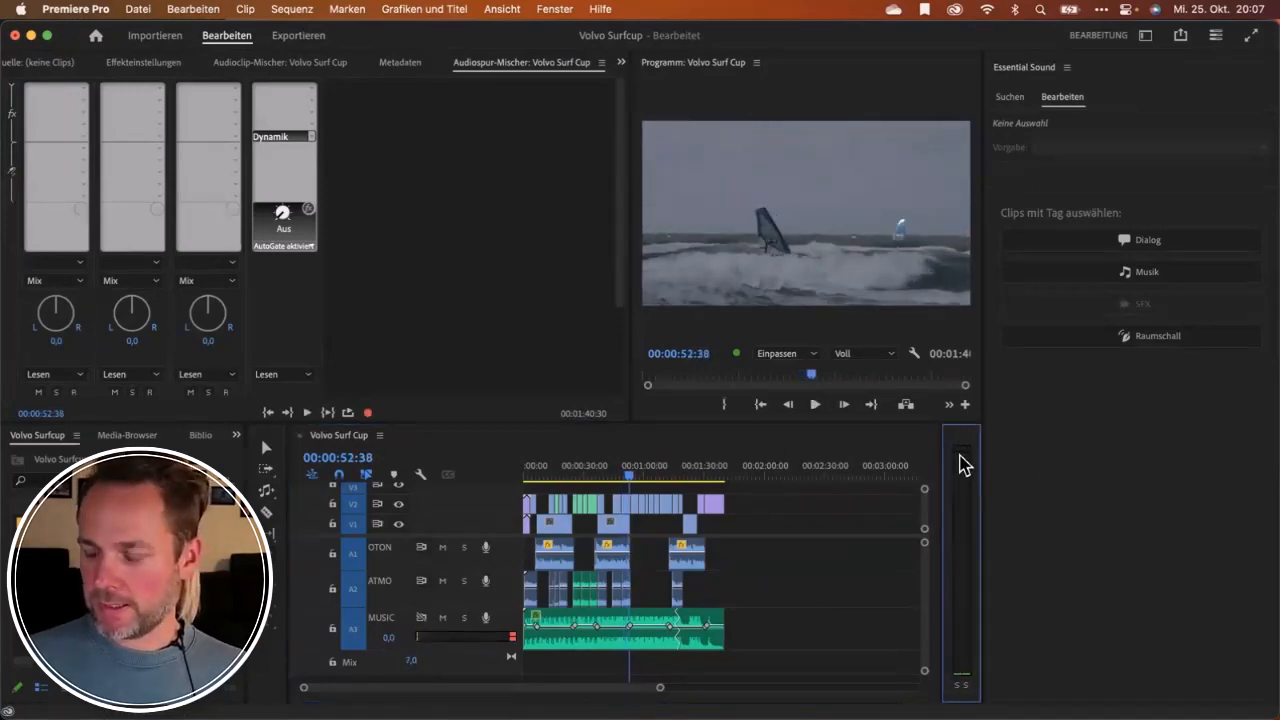
Widen the audio meters panel and reset the MUSIC track's clipping indicator in the timeline.
drag(943, 457, 920, 451)
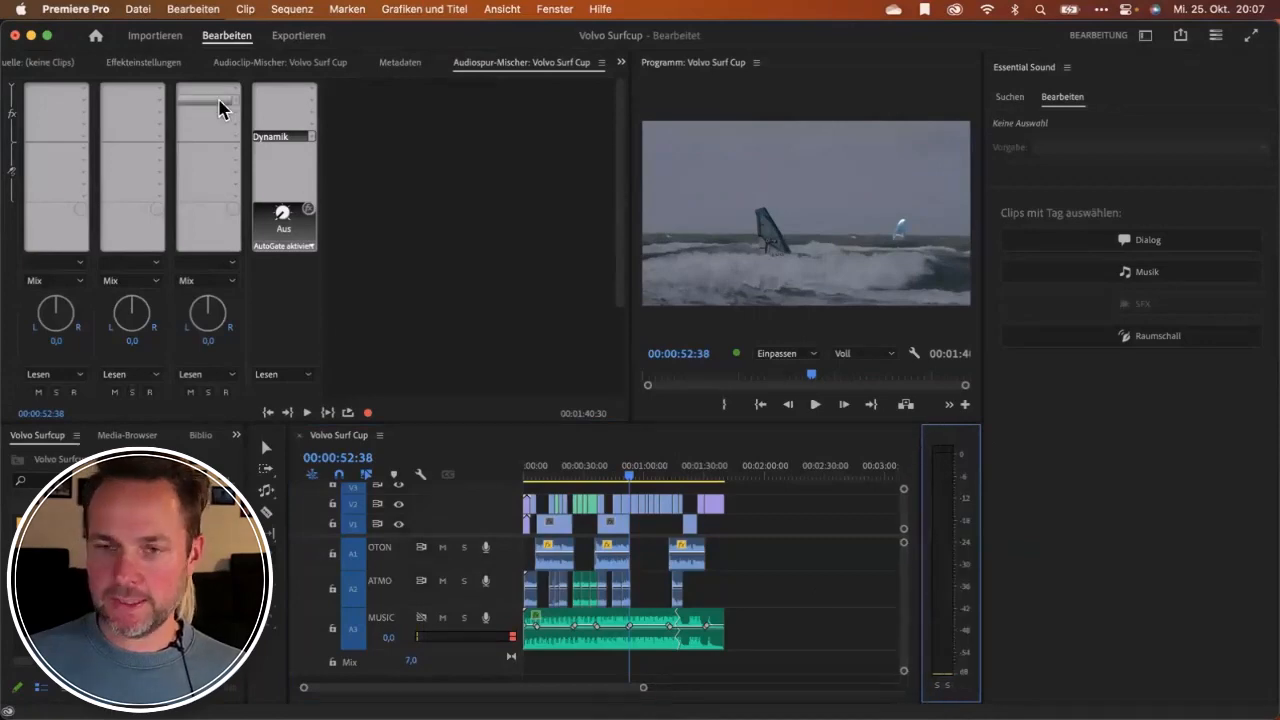
click(287, 146)
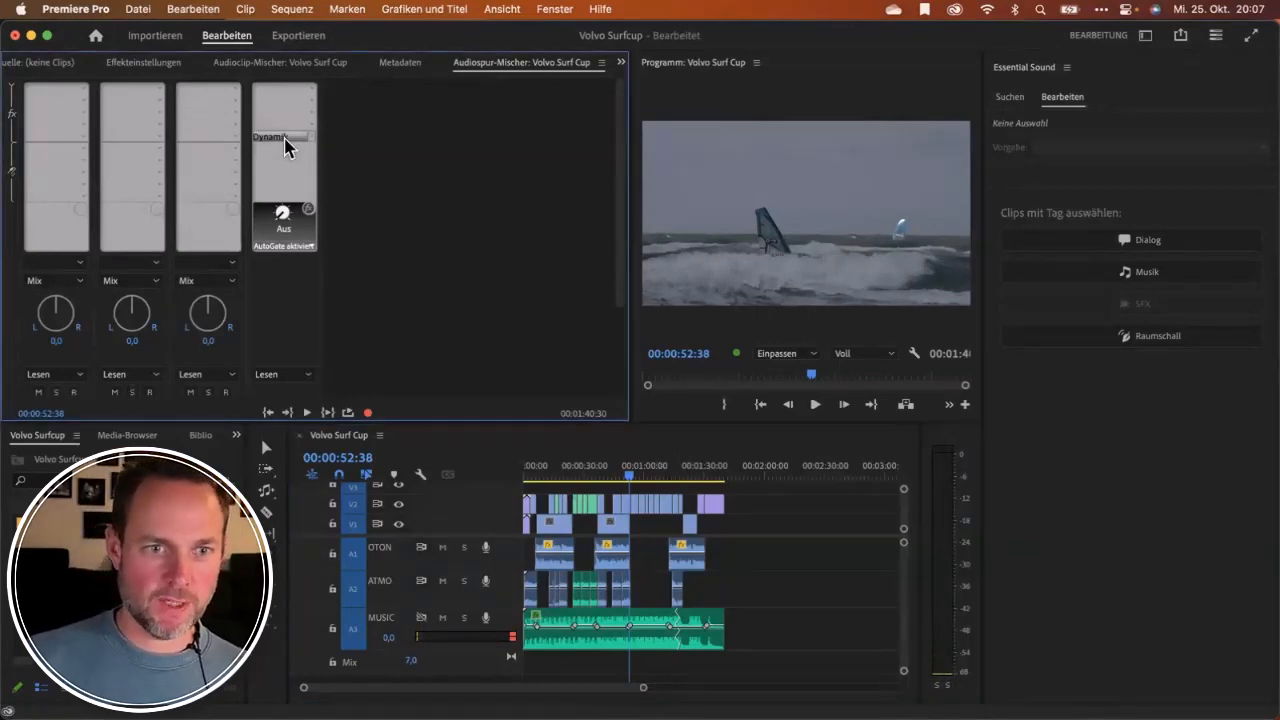
click(518, 636)
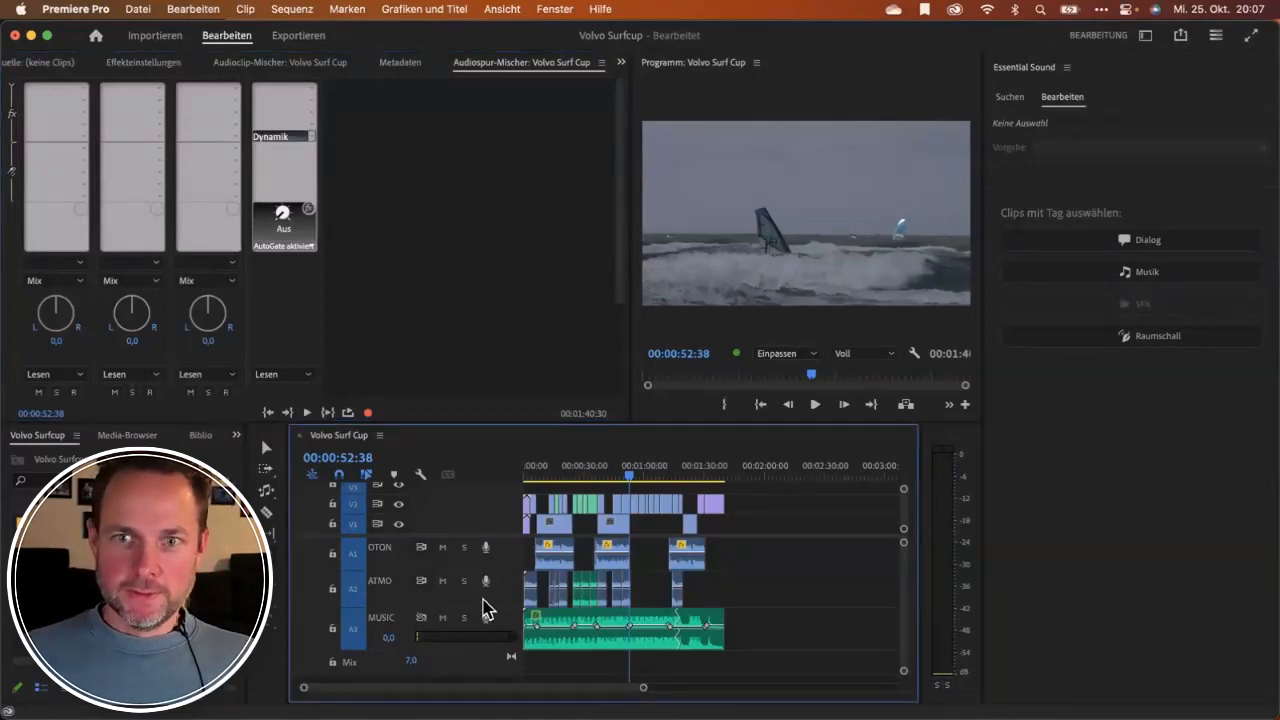
click(306, 140)
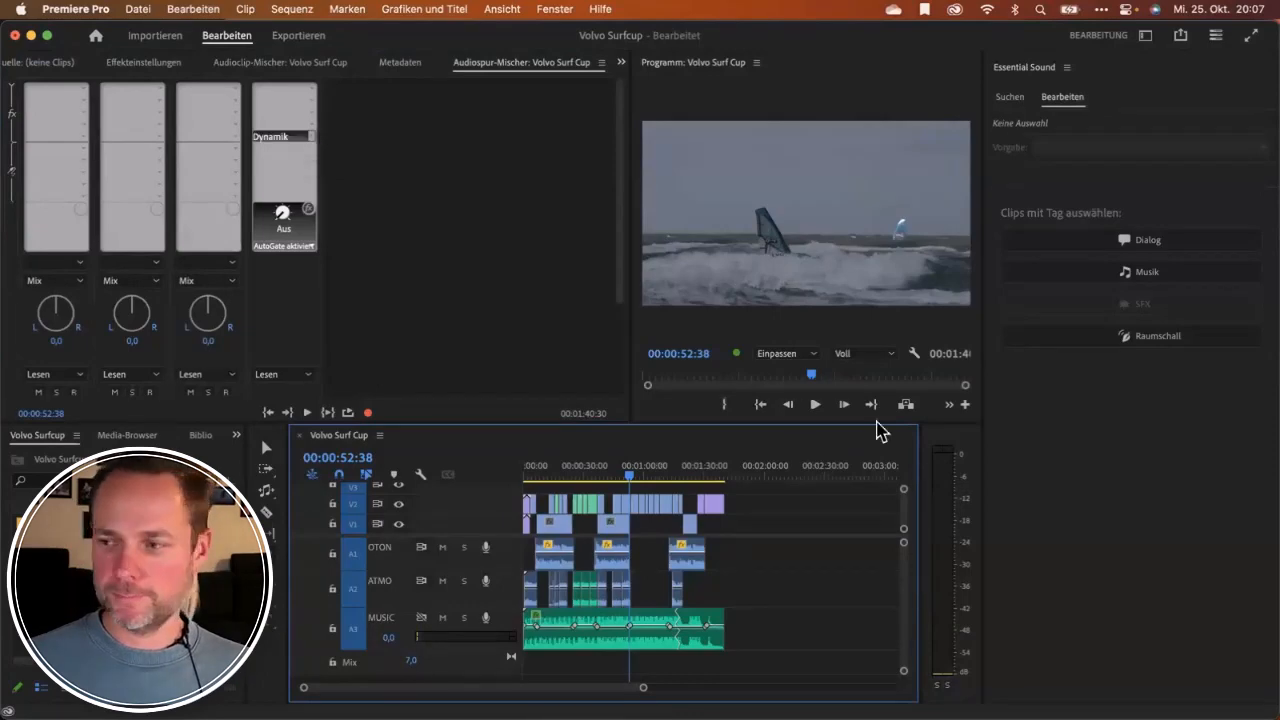
click(940, 447)
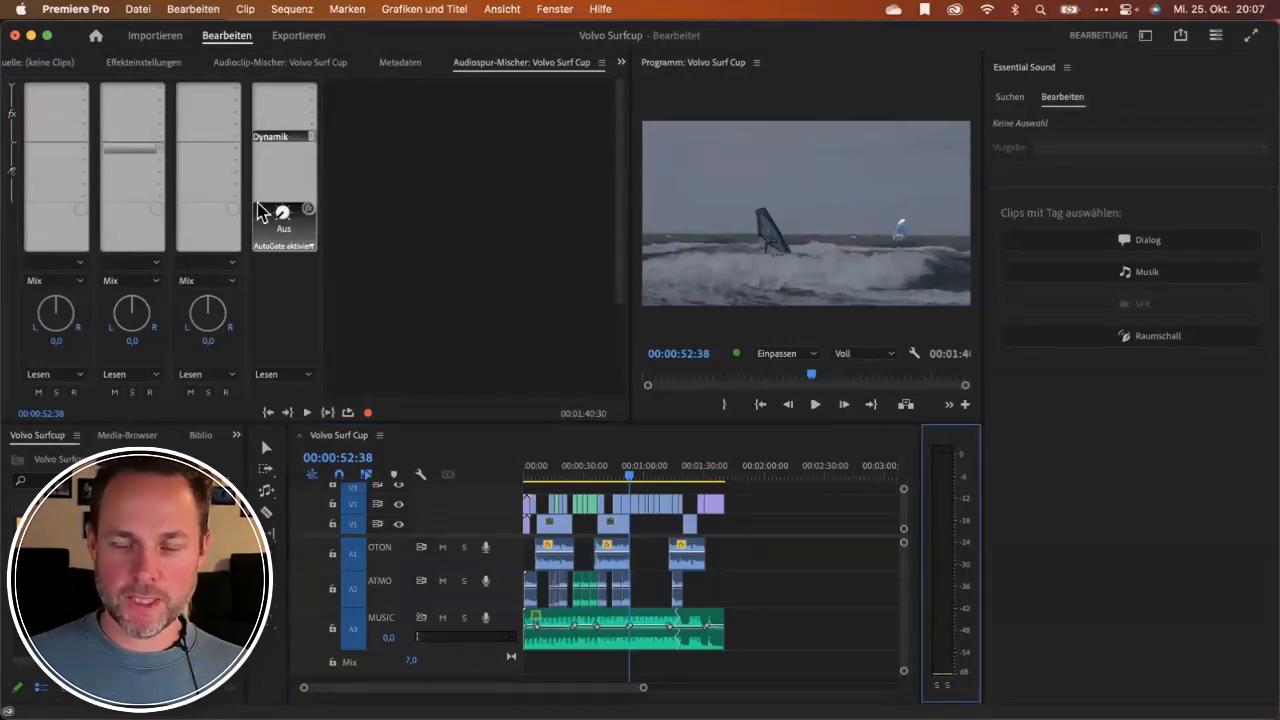
Add the Lautstärkenmesser effect below Dynamik on the Mix track and move its editor clear of the effect slots.
click(280, 137)
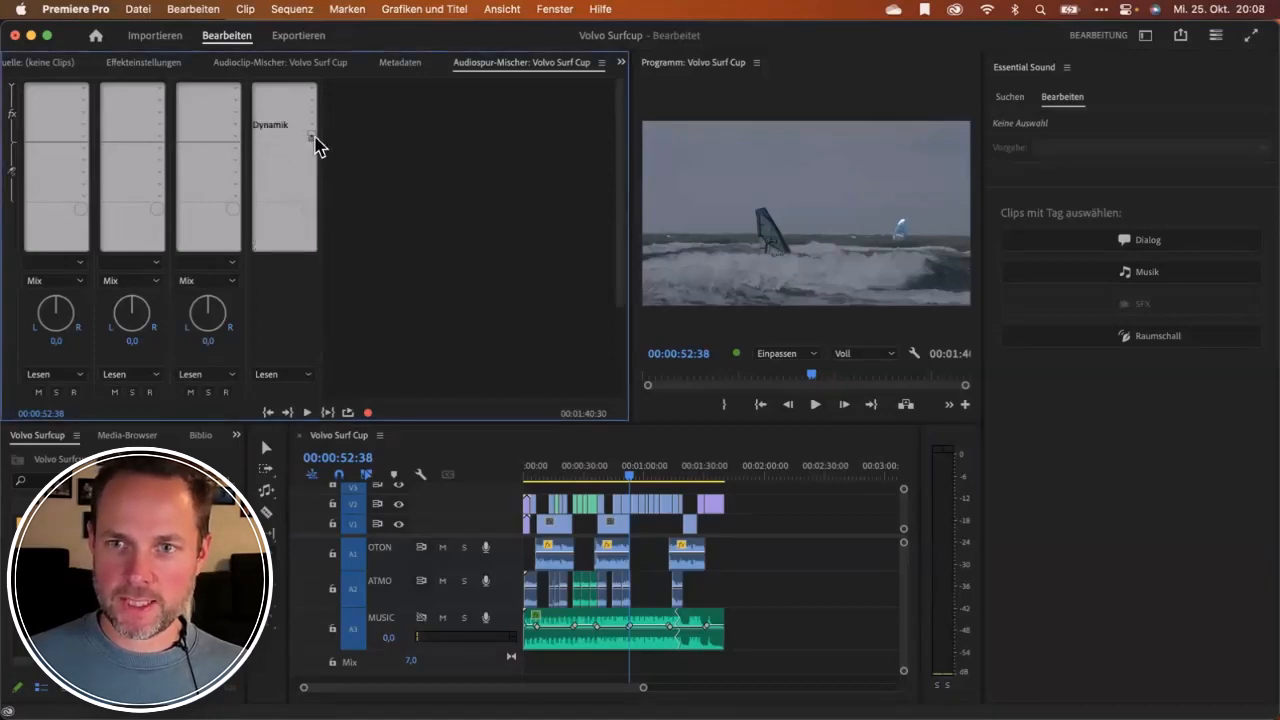
click(312, 140)
mouse_move(316, 193)
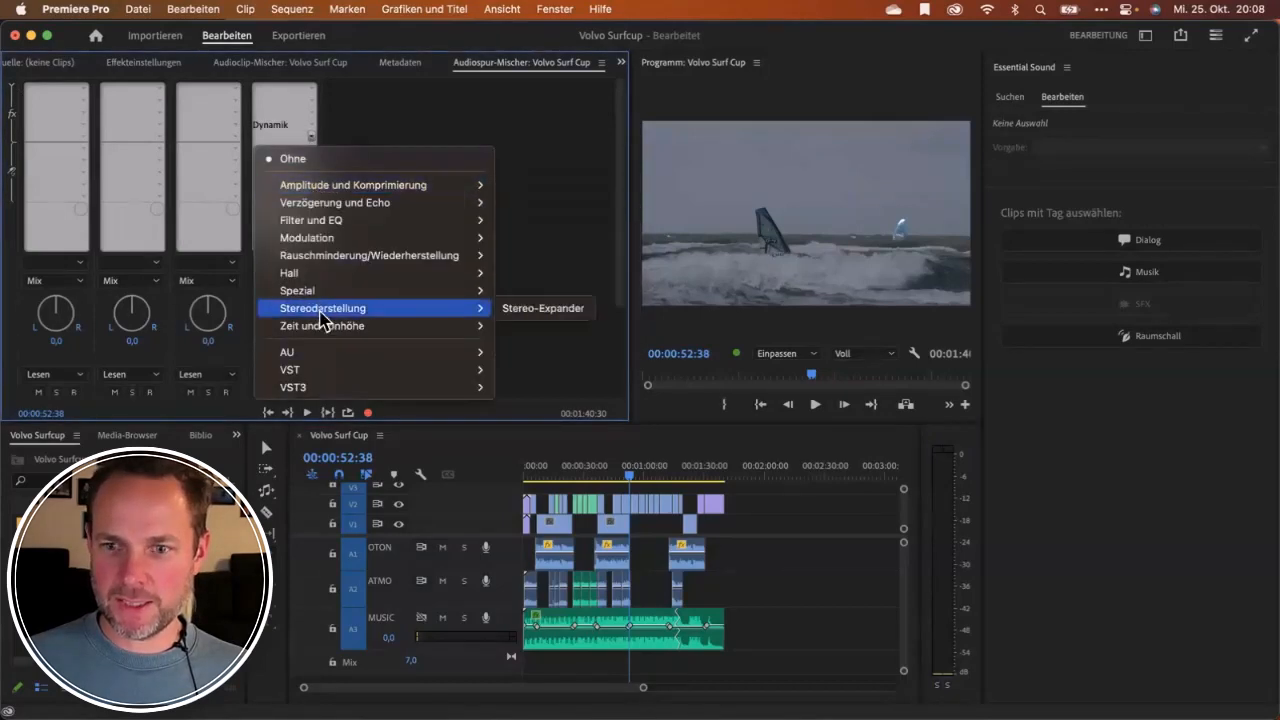
mouse_move(318, 294)
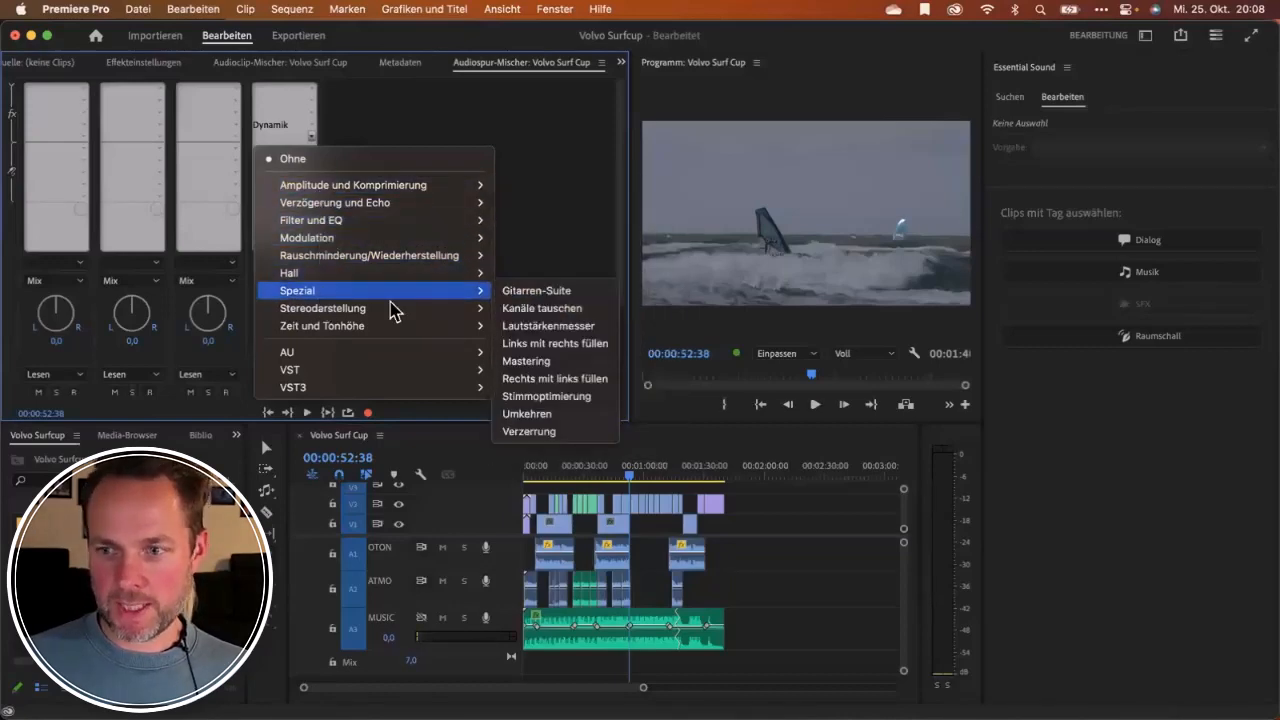
click(557, 326)
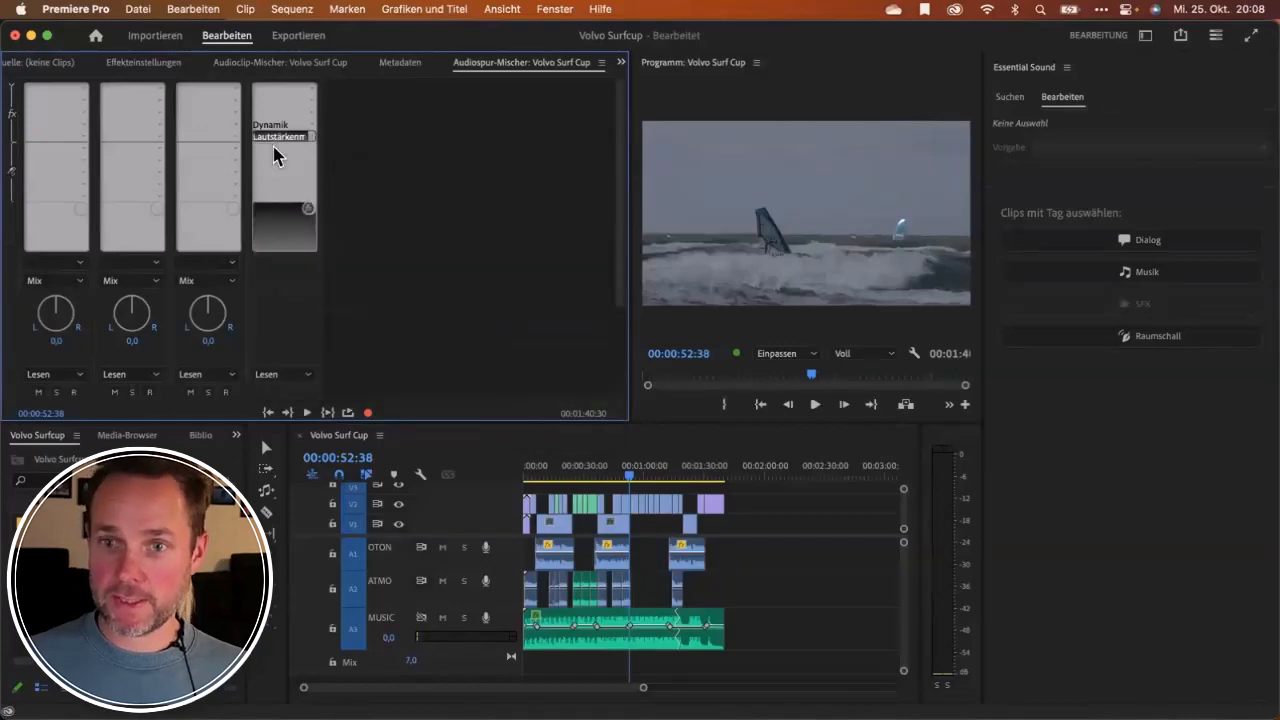
double_click(280, 137)
drag(557, 240, 145, 169)
Switch the Mix track's Lautstärkenmesser to Post-Fader and play the sequence from 00:00:46:11 to measure its loudness.
click(620, 474)
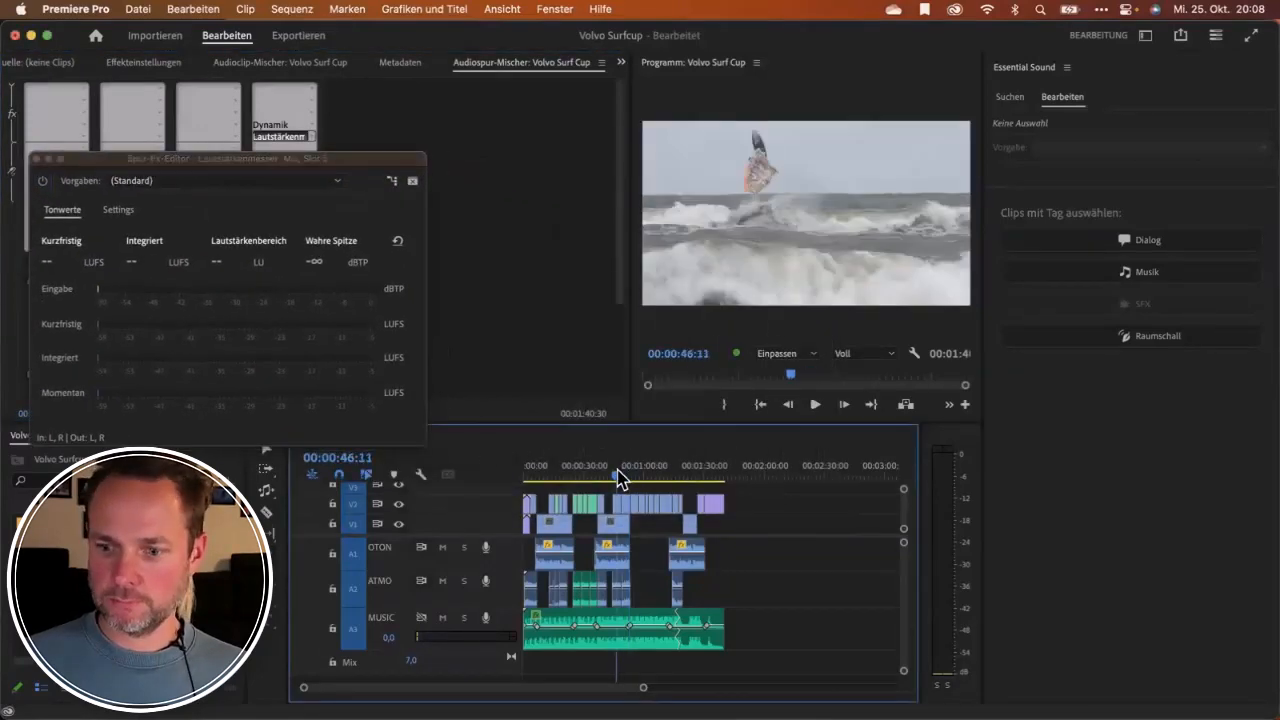
right_click(290, 137)
click(420, 123)
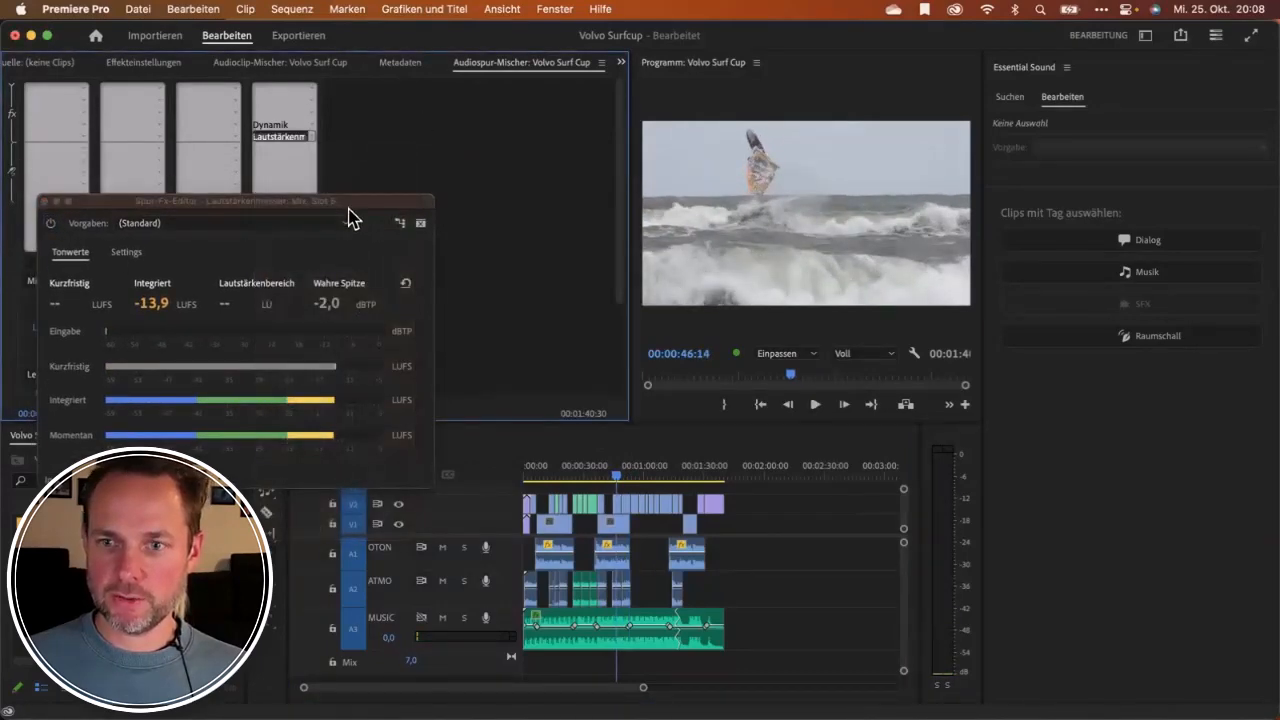
drag(350, 202, 338, 187)
key(space)
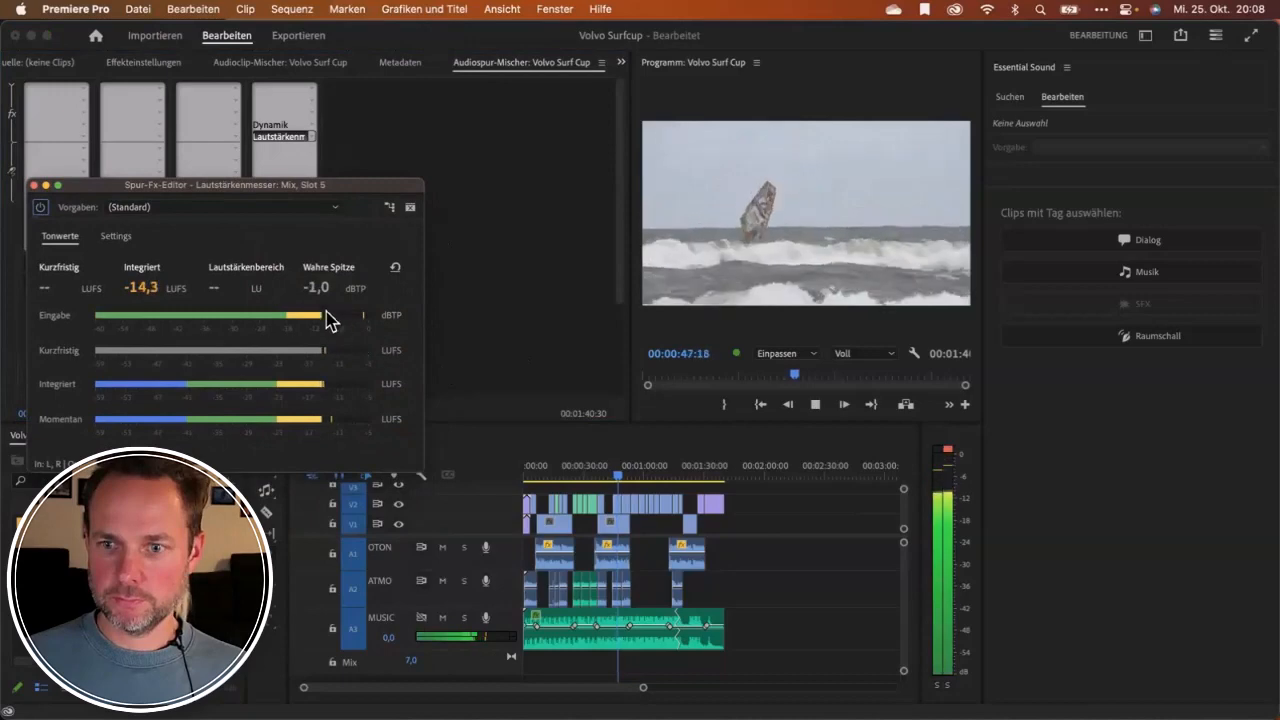
click(930, 487)
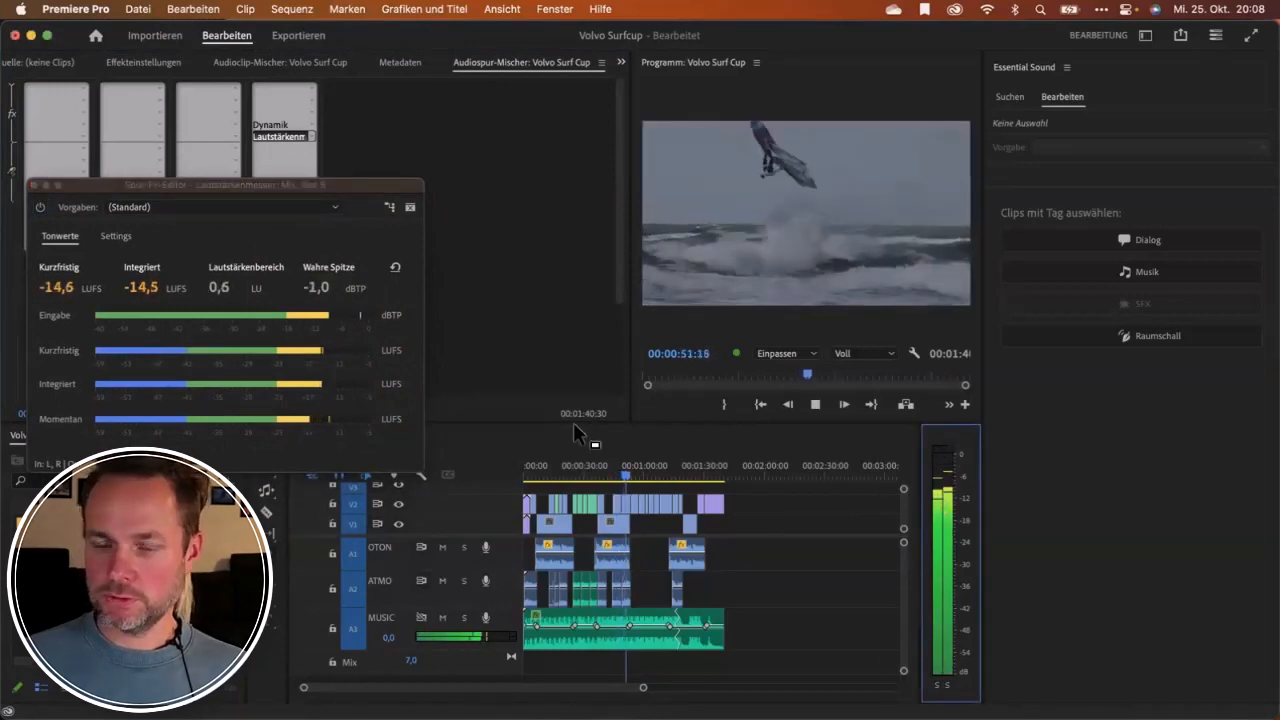
key(space)
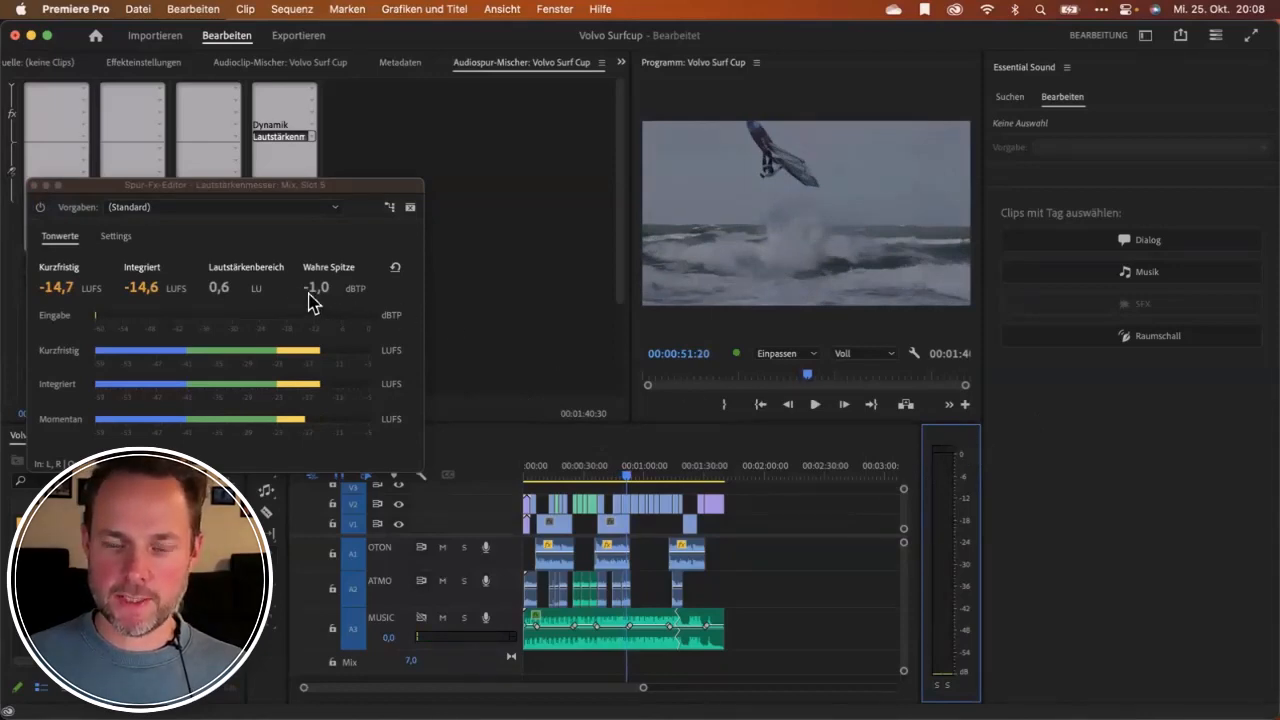
mouse_move(300, 262)
mouse_down()
mouse_move(366, 258)
mouse_move(354, 313)
mouse_move(296, 316)
mouse_move(297, 252)
mouse_up()
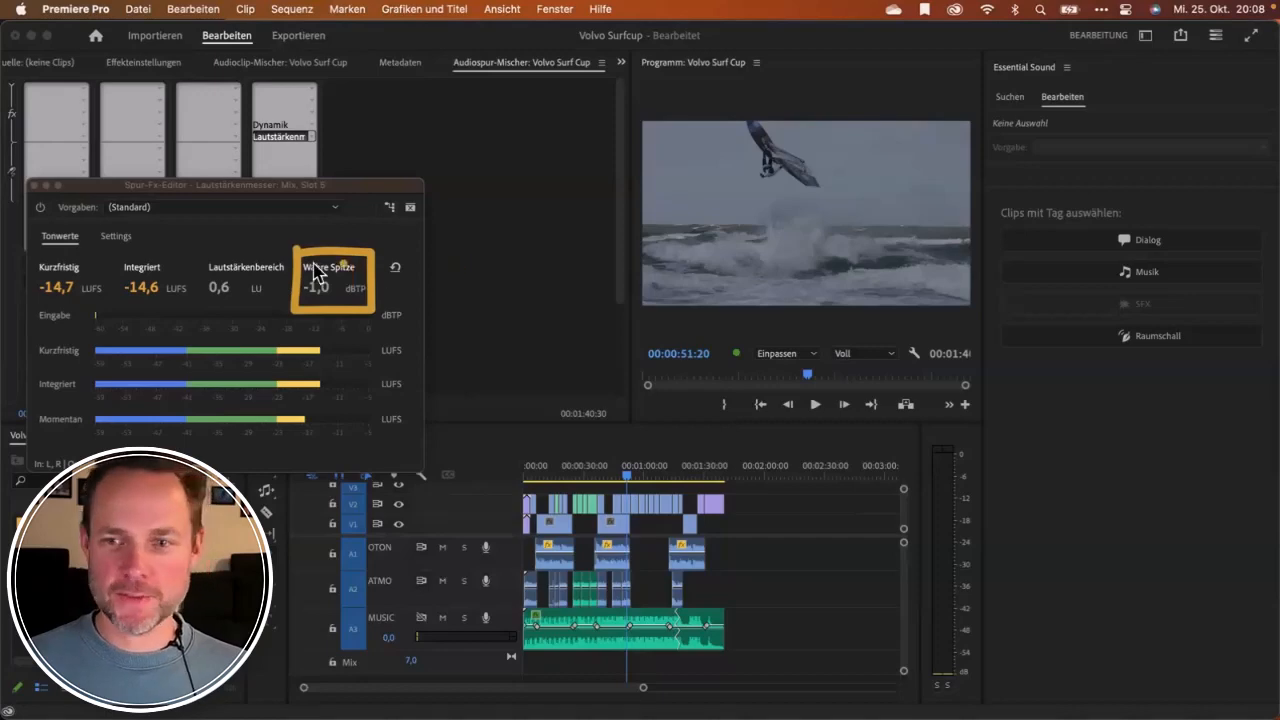
key(Escape)
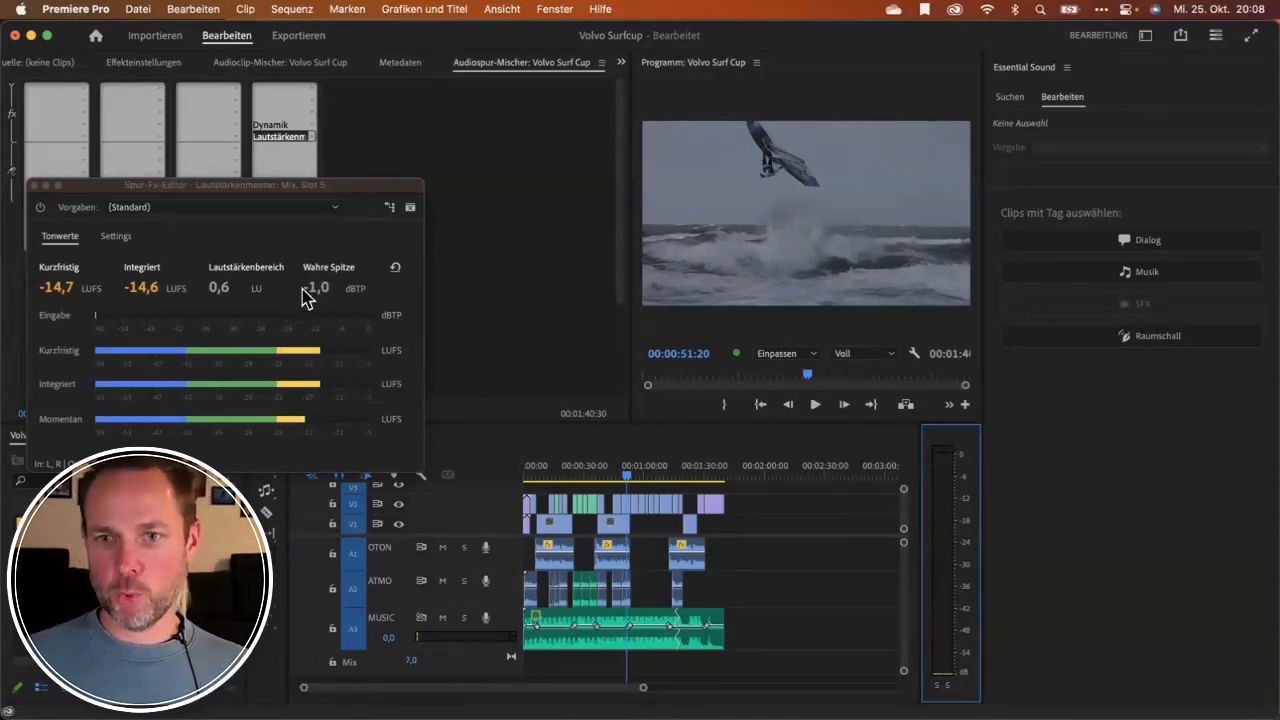
mouse_move(248, 110)
mouse_down()
mouse_move(343, 104)
mouse_move(342, 148)
mouse_move(258, 168)
mouse_up()
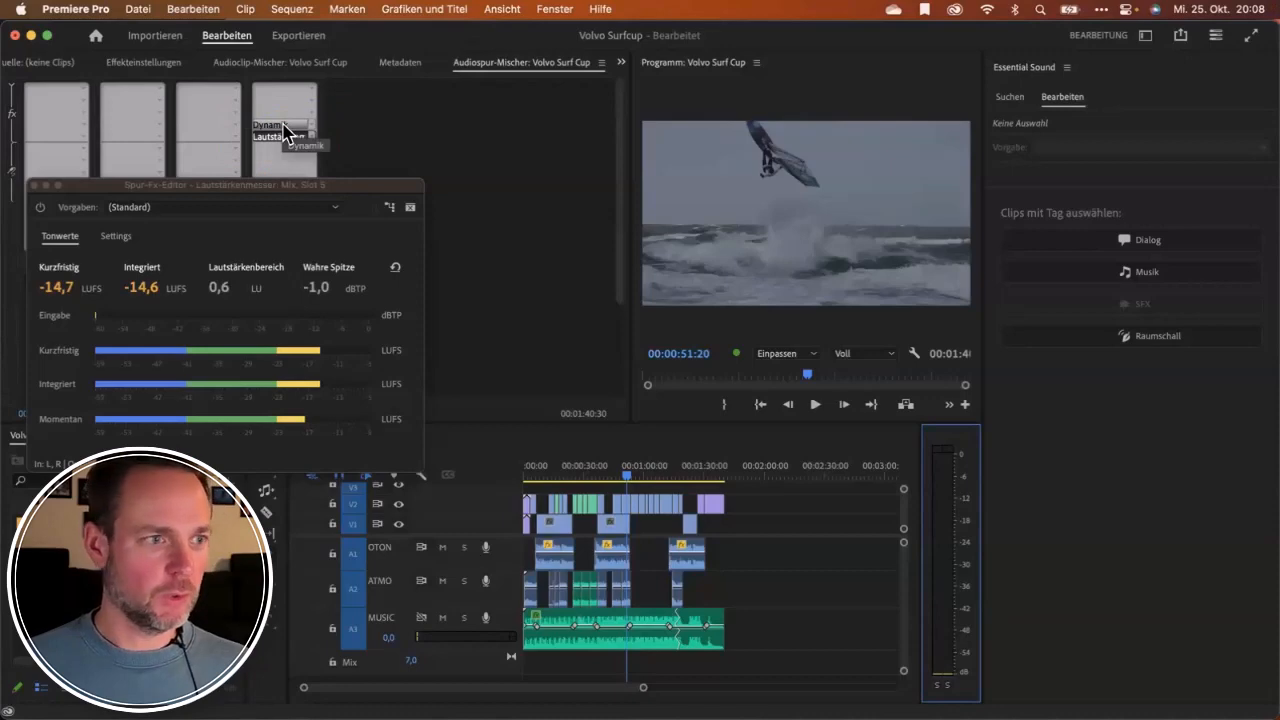
drag(94, 192, 102, 182)
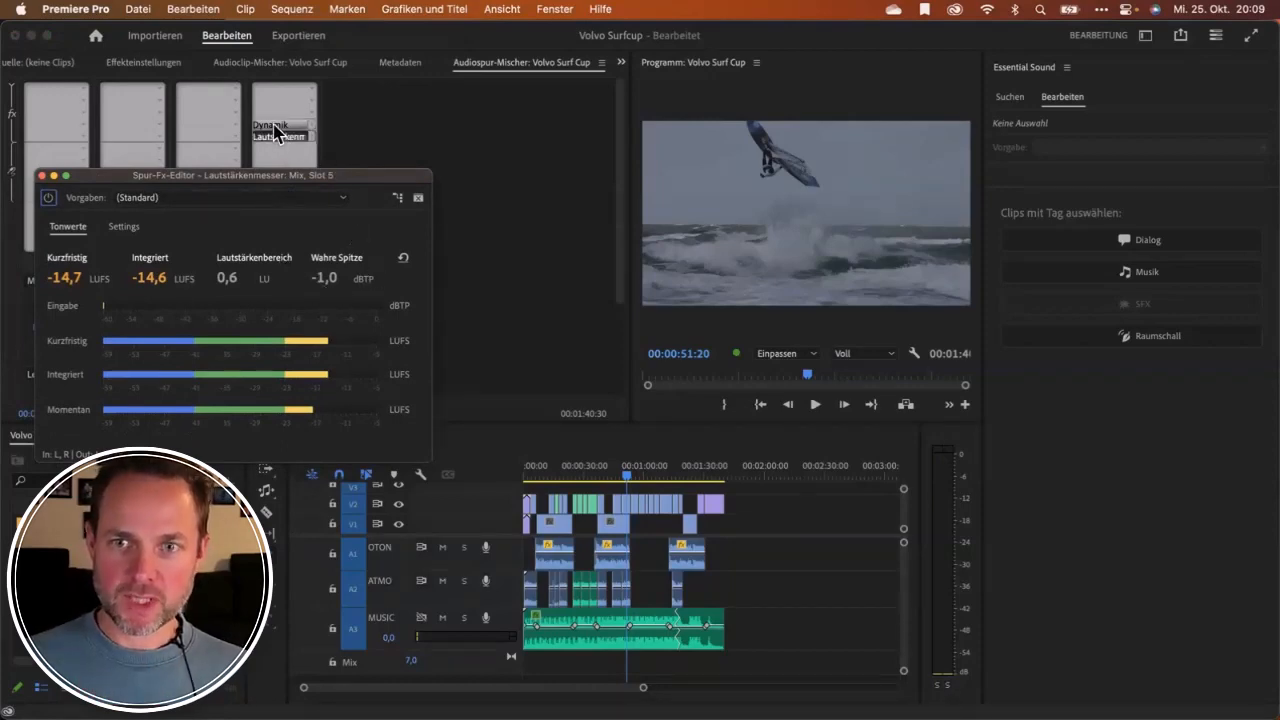
mouse_move(247, 107)
mouse_down()
mouse_move(326, 110)
mouse_move(327, 151)
mouse_move(245, 153)
mouse_move(243, 102)
mouse_up()
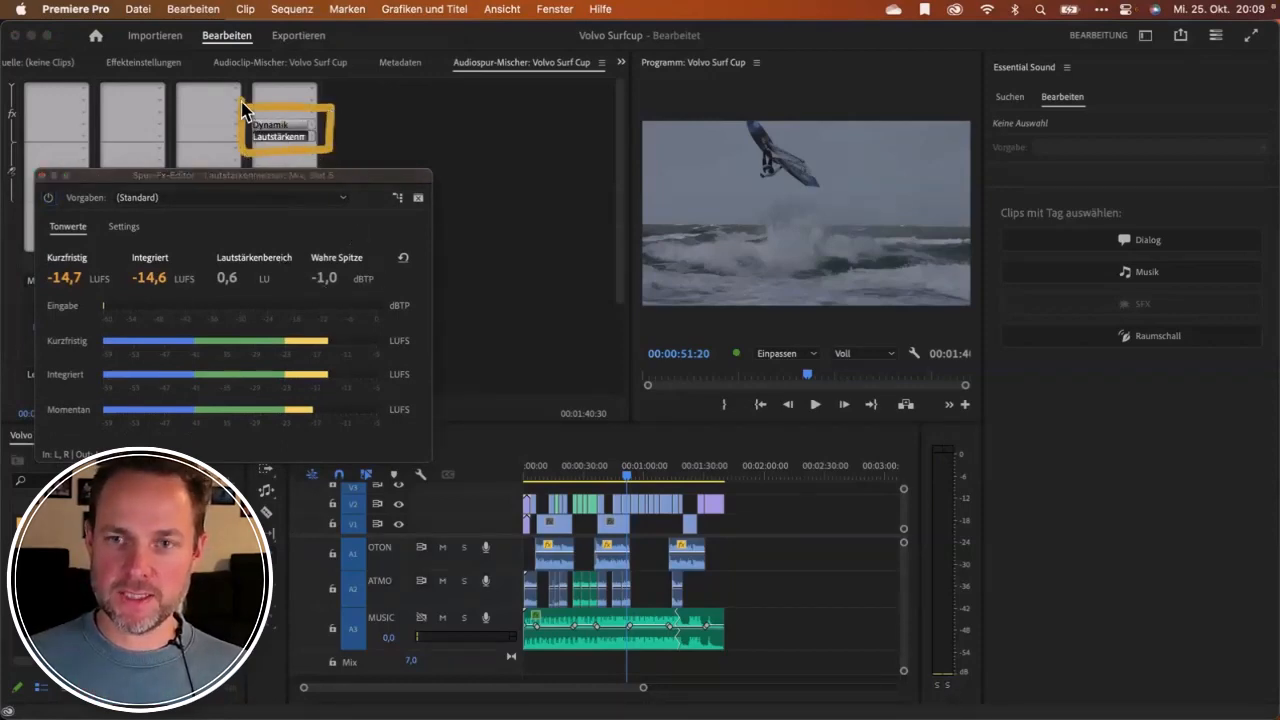
key(Escape)
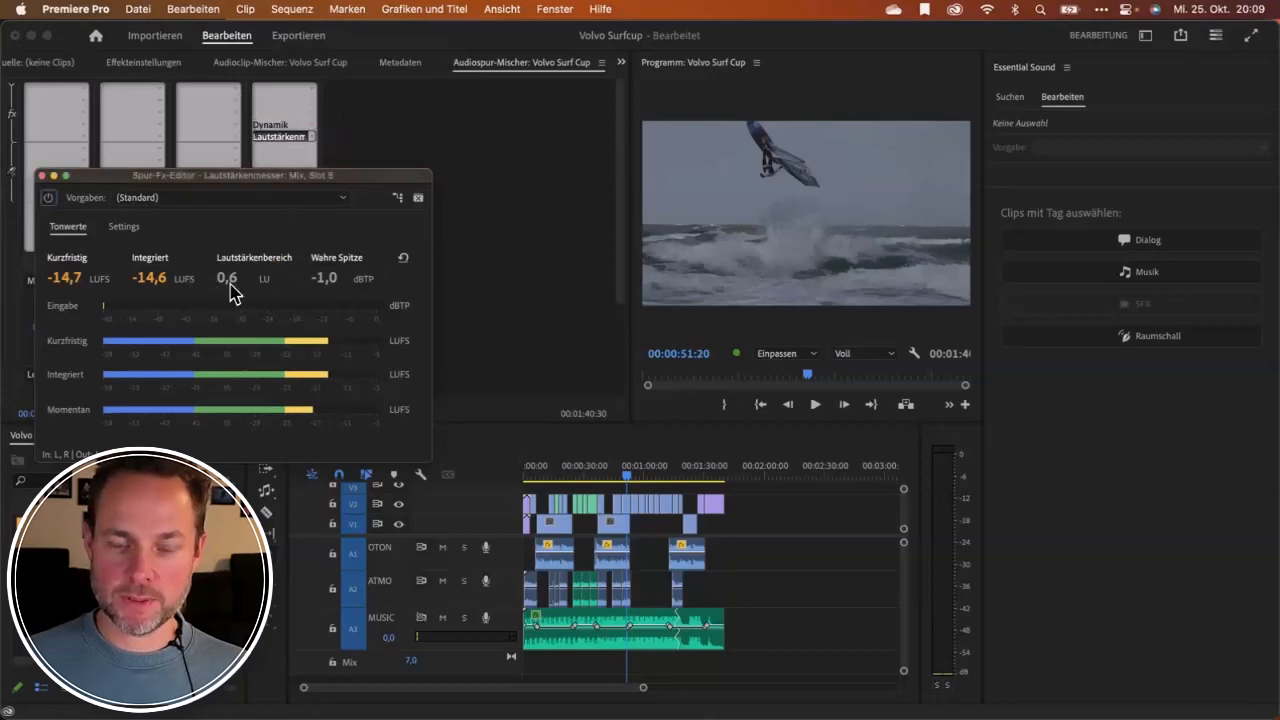
Close the Lautstärkenmesser editor and collapse the effects section of the audio track mixer.
click(41, 175)
click(10, 86)
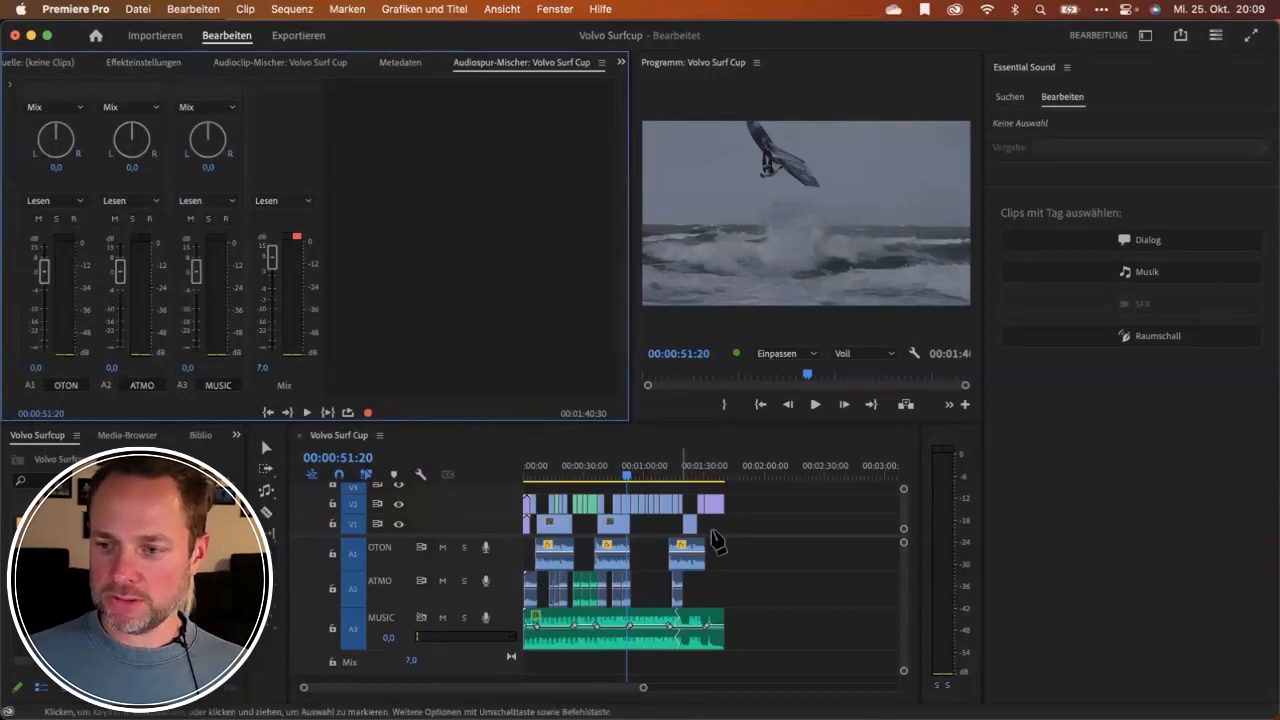
Solo the OTON track and play part of the second interview clip to hear the voice alone.
click(464, 547)
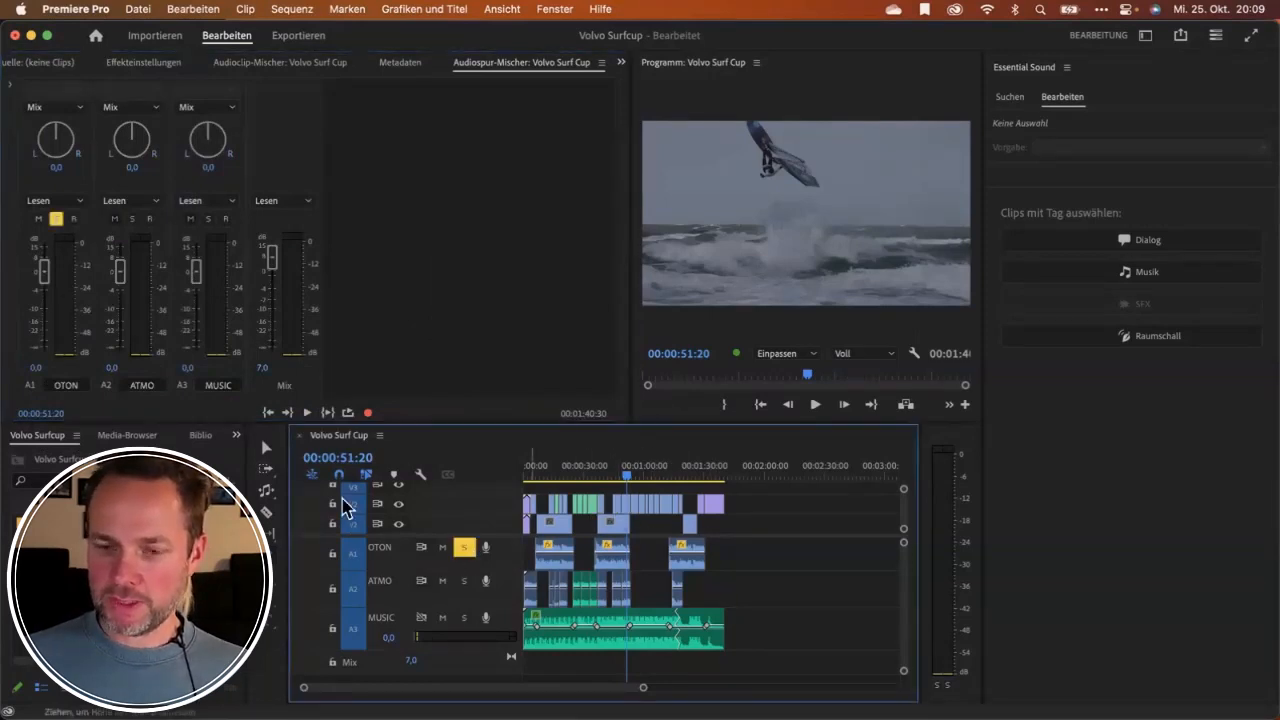
click(281, 463)
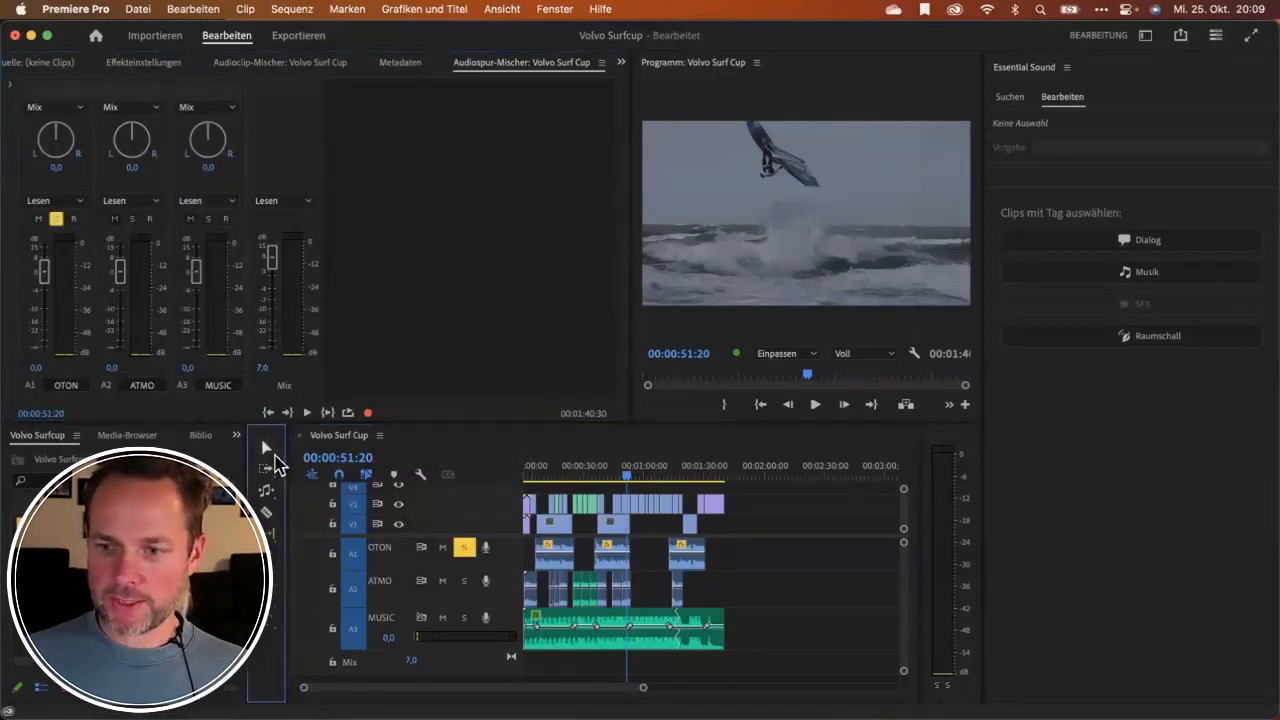
click(607, 467)
key(space)
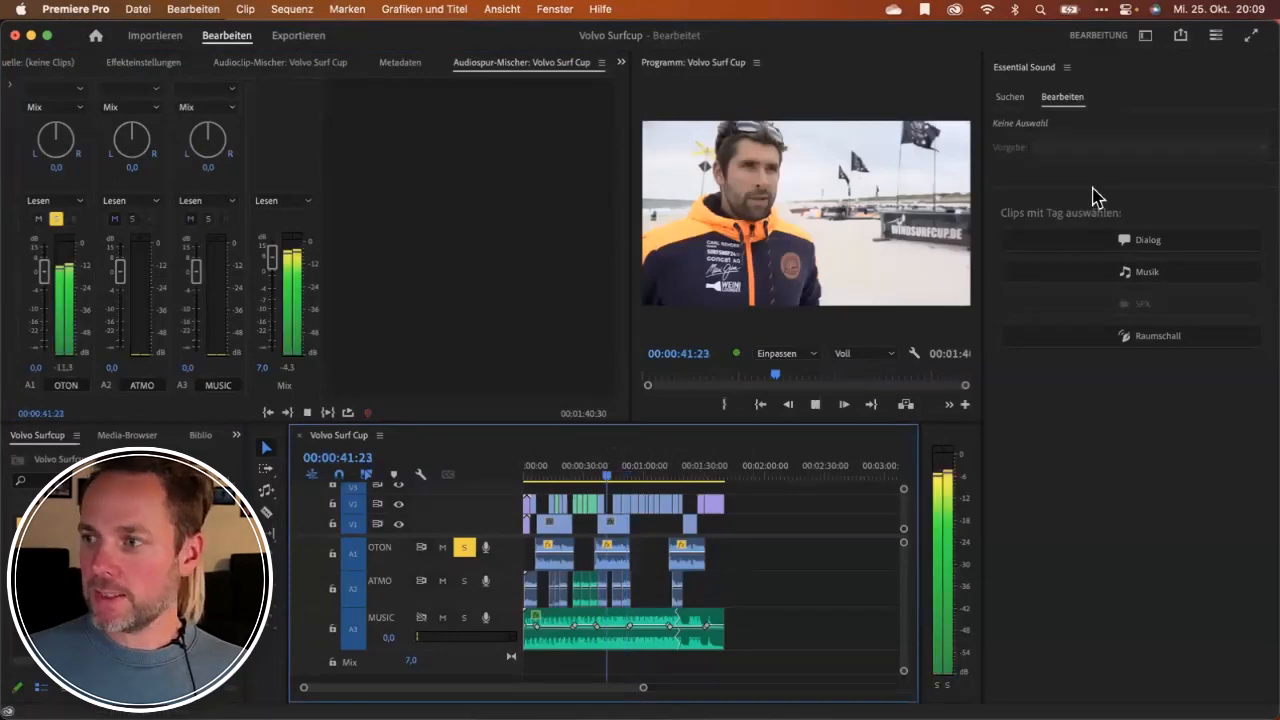
key(space)
Select all Dialog-tagged clips and apply Rauschen reduzieren at 3,2 under Reparieren while the interview plays.
click(1118, 252)
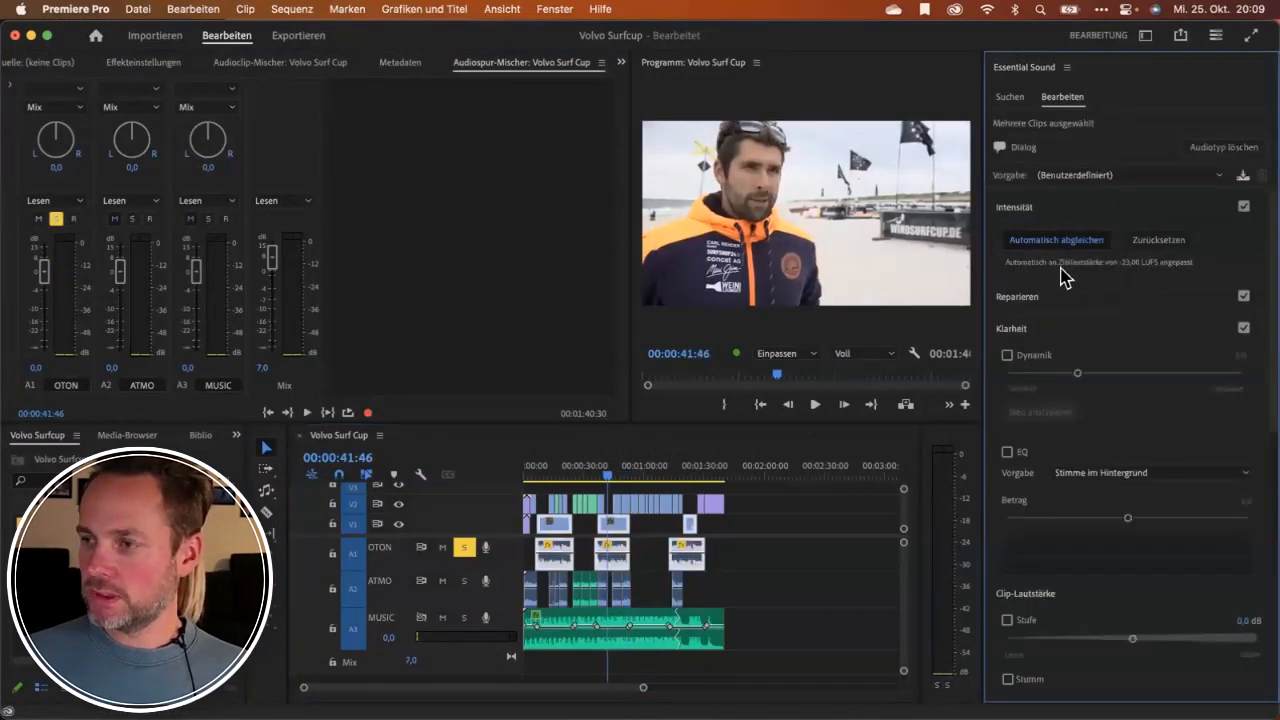
click(1009, 305)
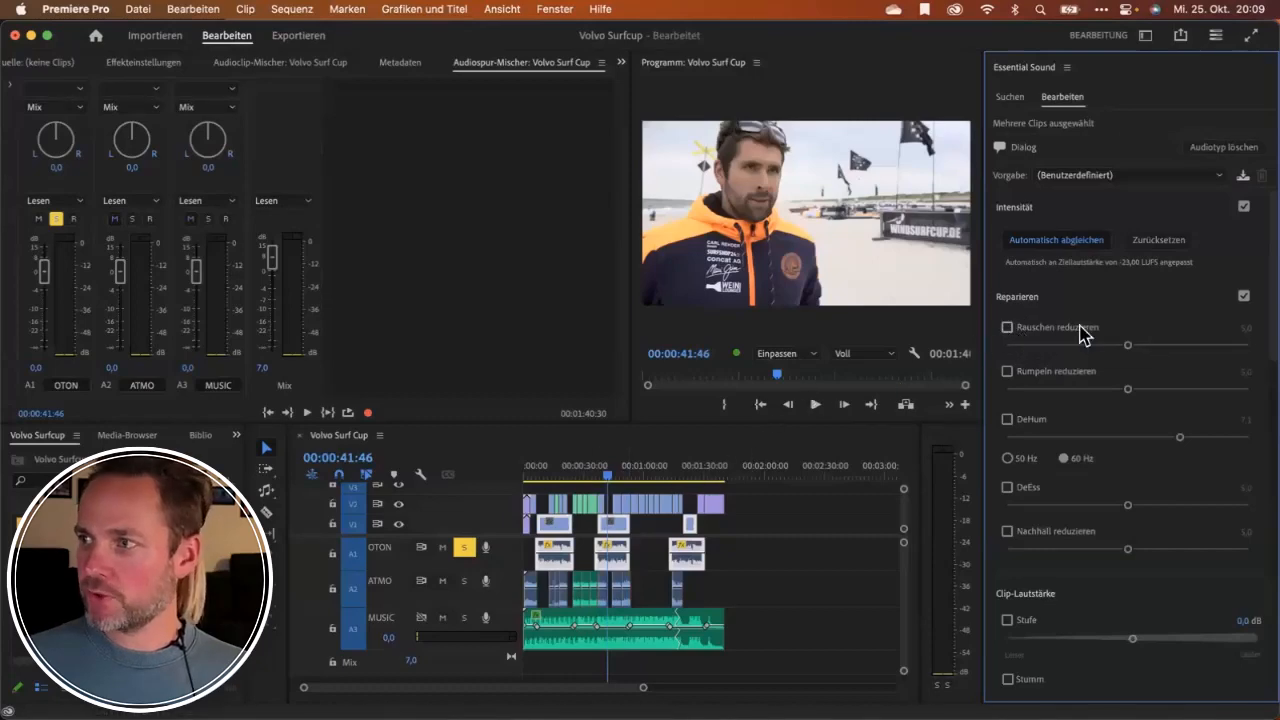
key(space)
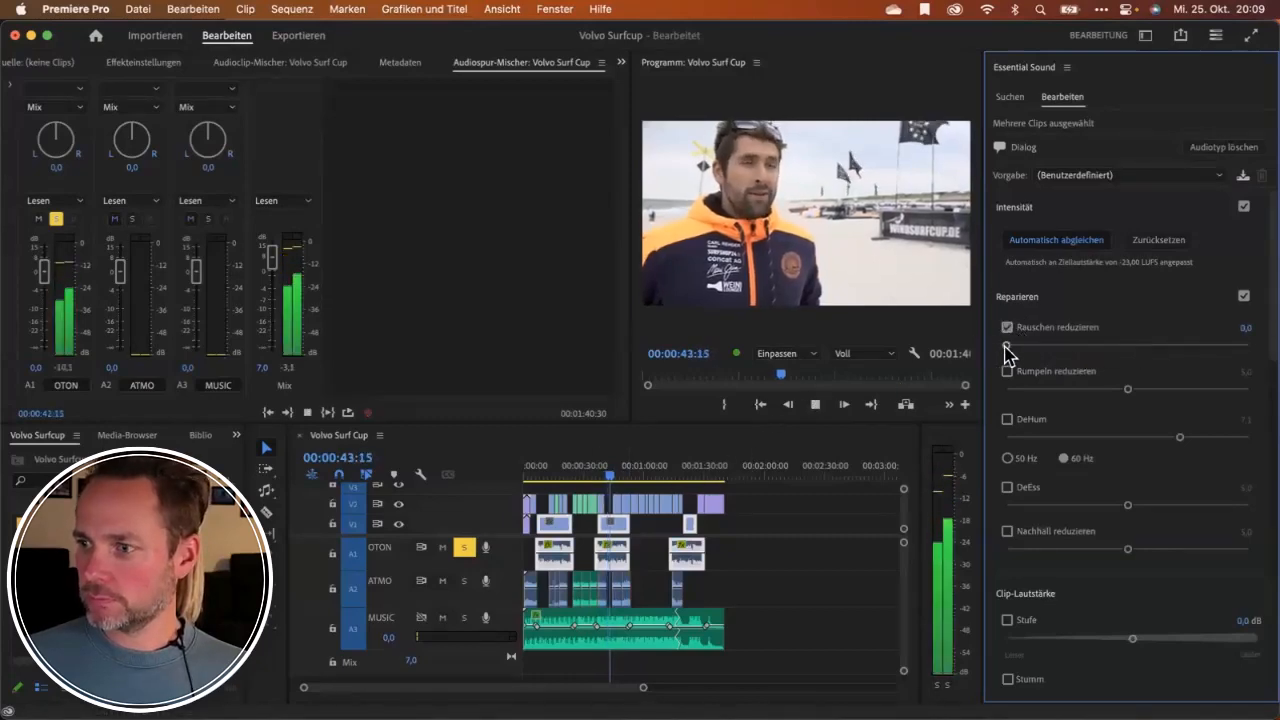
click(1012, 346)
drag(1014, 346, 1081, 346)
key(space)
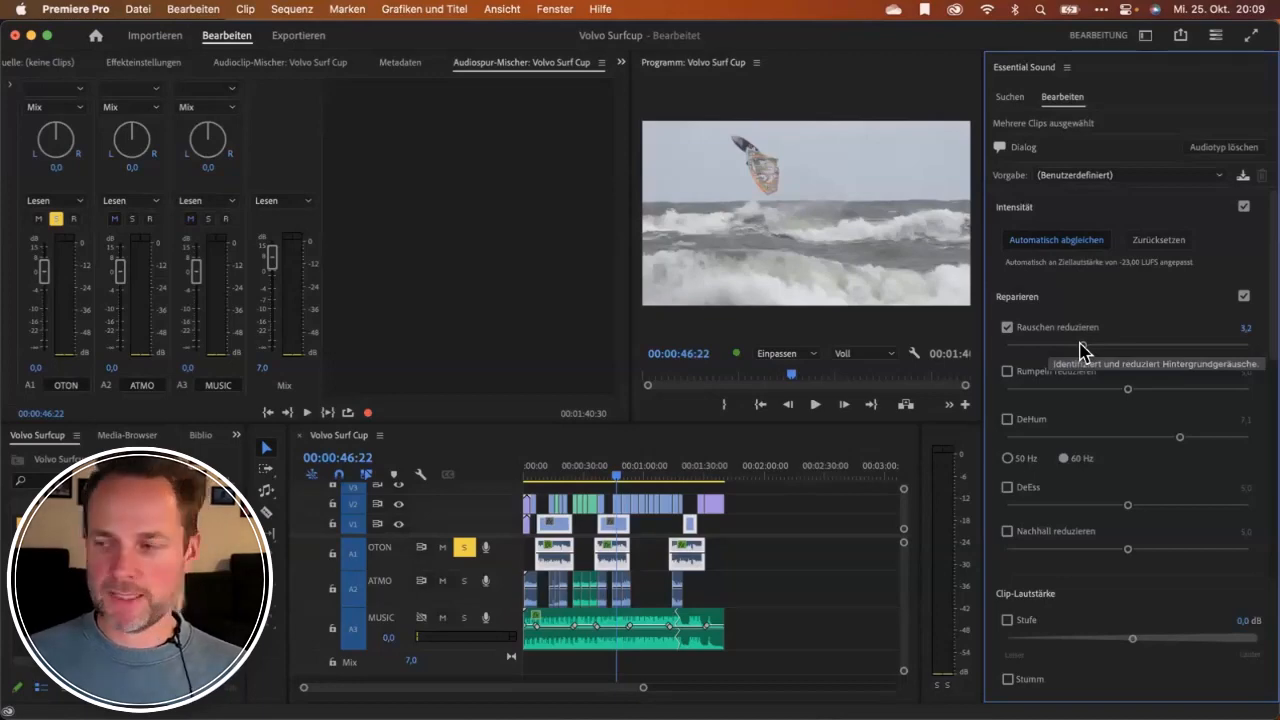
Enlarge the program monitor and try Rauschen reduzieren at 5,1 before returning it to 0,0.
drag(1083, 346, 965, 354)
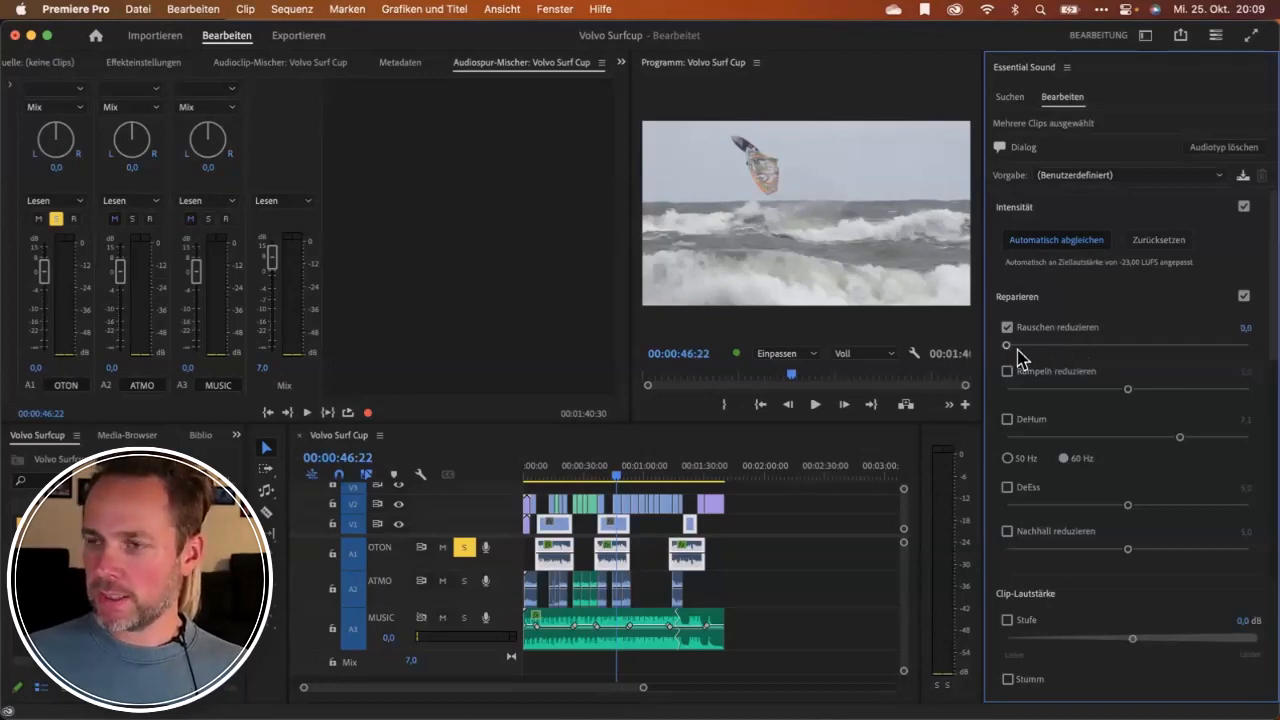
drag(629, 246, 538, 246)
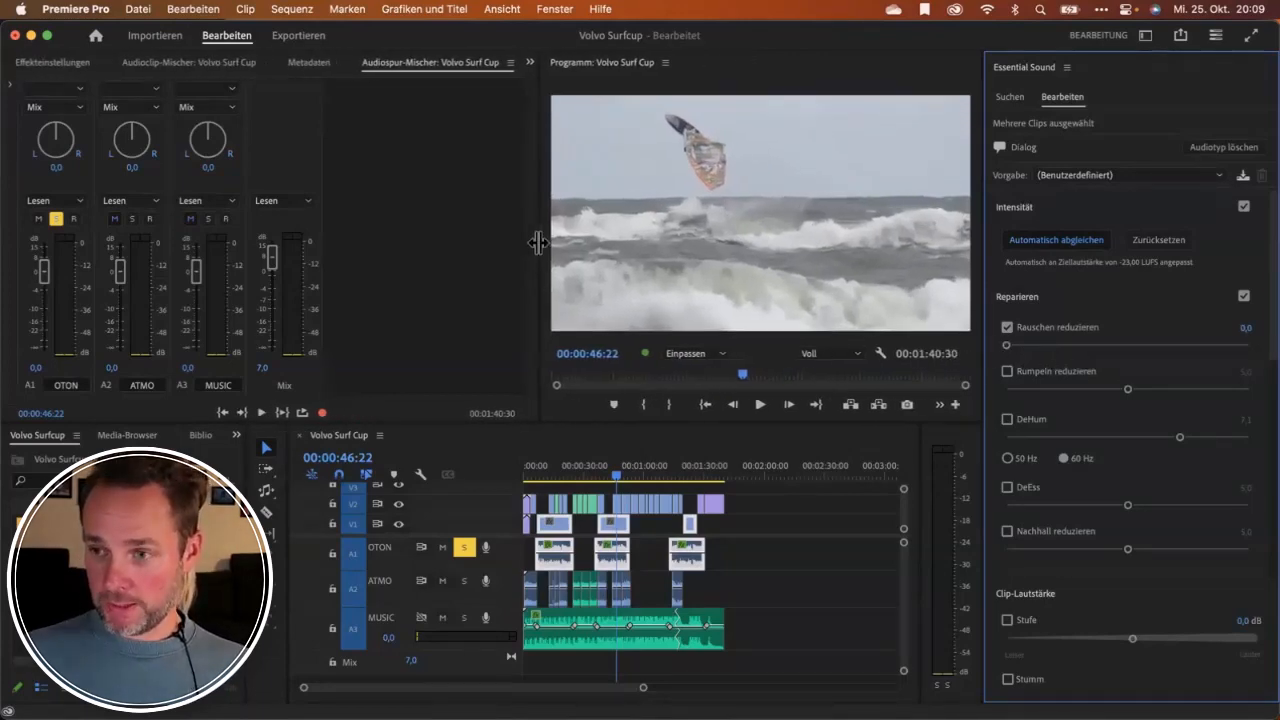
drag(1006, 346, 1133, 347)
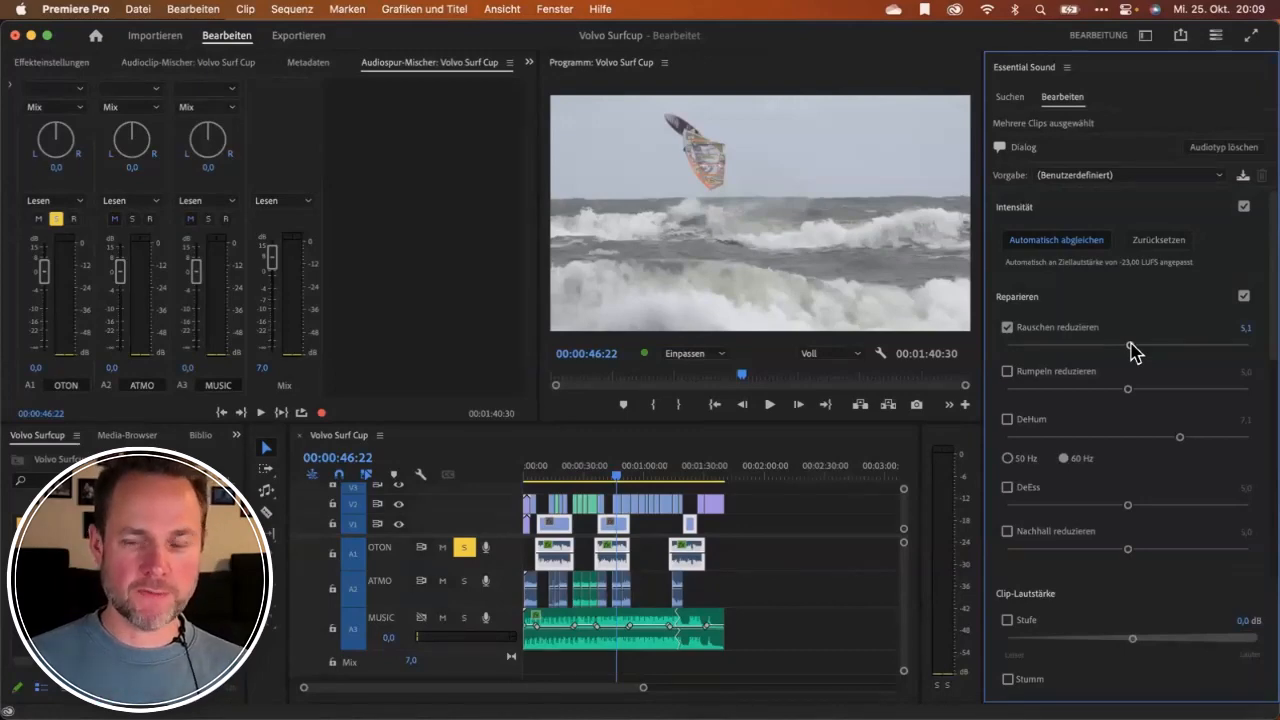
drag(1131, 350, 1005, 355)
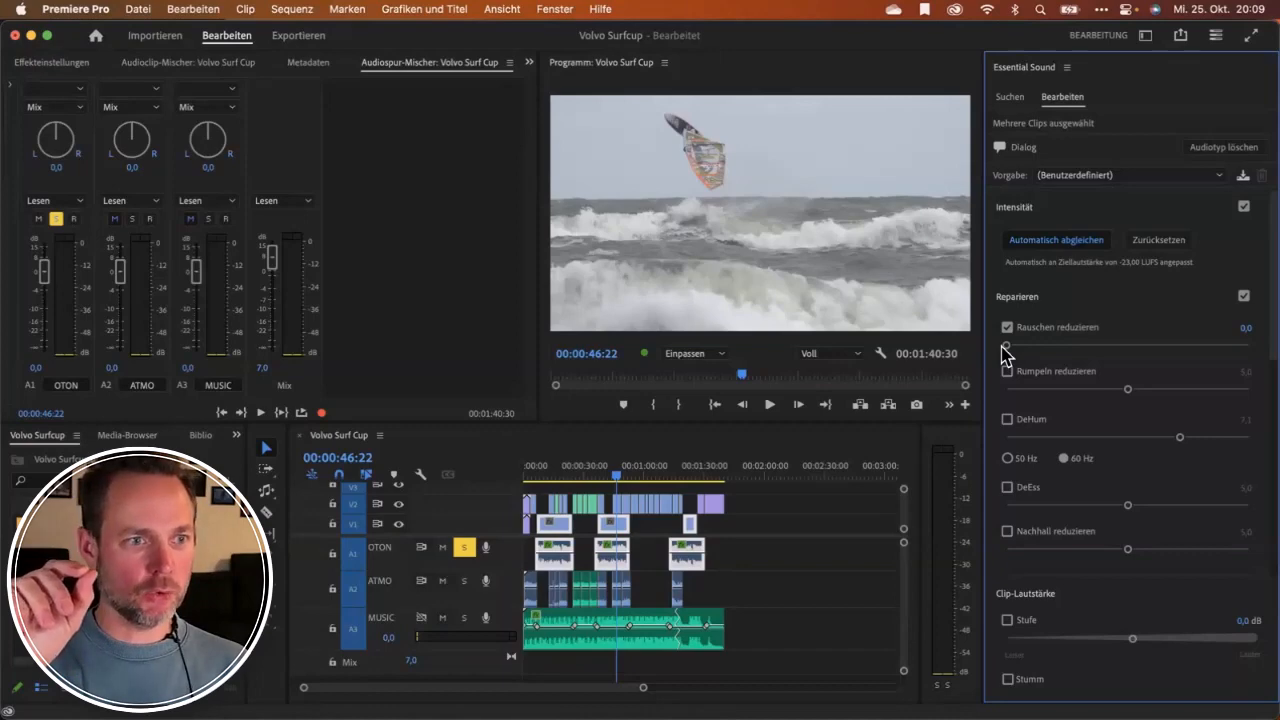
Raise Rauschen reduzieren for the dialog clips to 3,0 during playback and stop playing.
key(space)
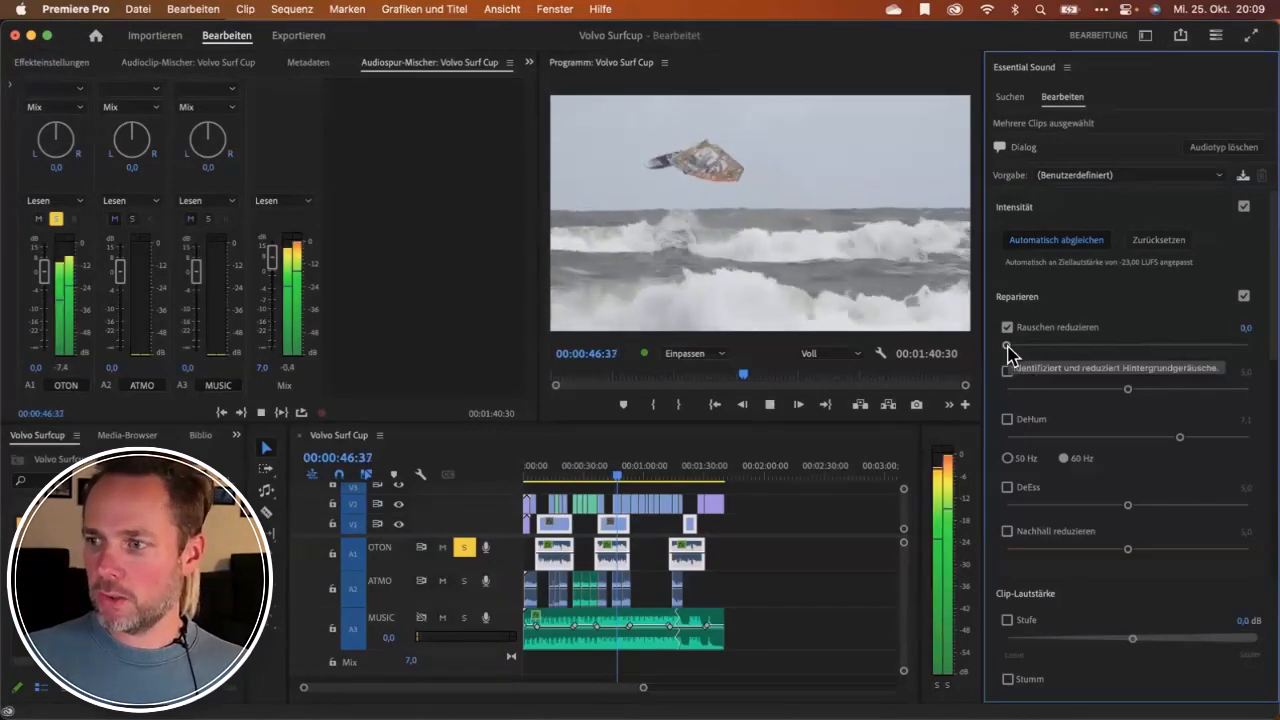
drag(1006, 345, 1080, 347)
key(space)
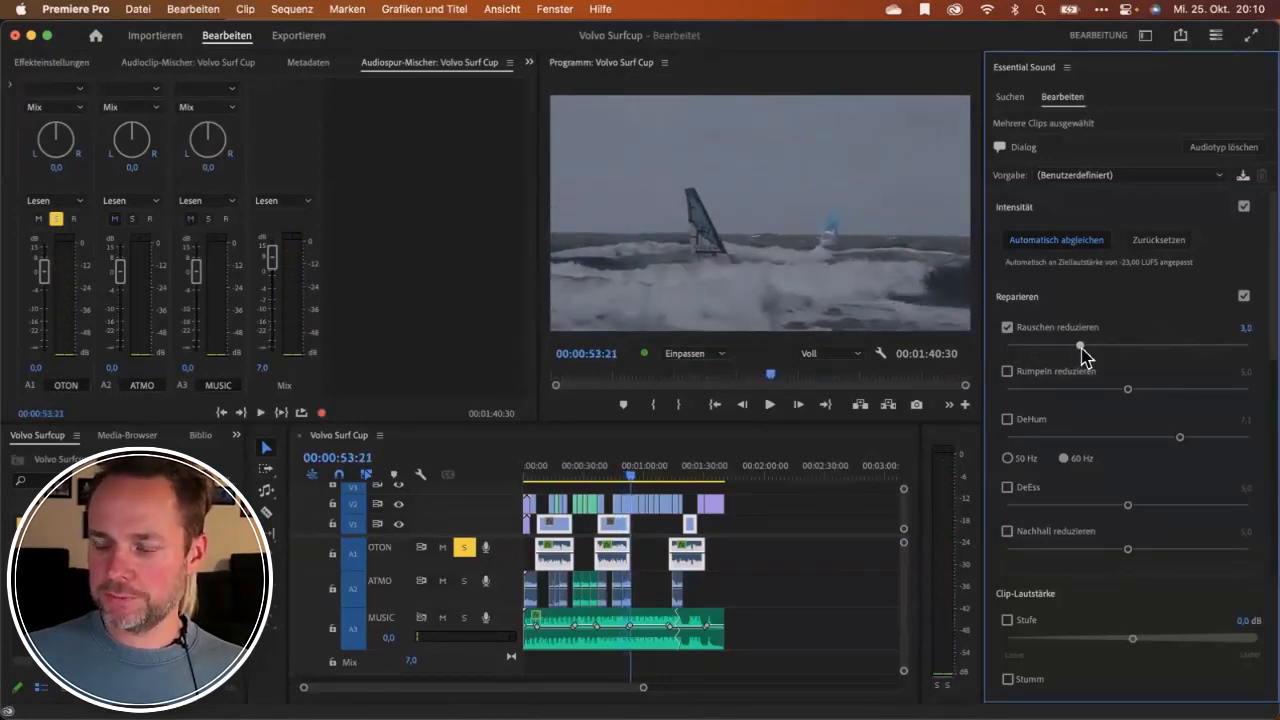
right_click(614, 570)
click(752, 533)
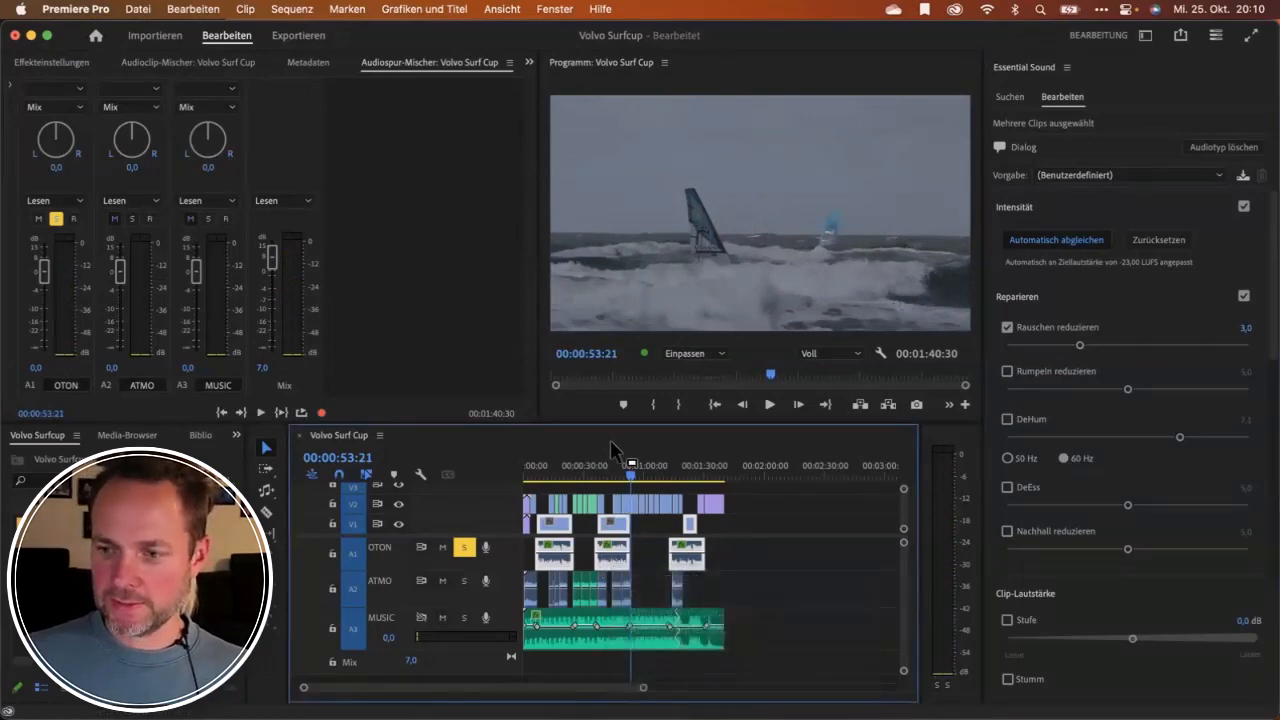
Enlarge the OTON track and check that Audiokanäle feeds the left source channel to both channels of the selected interview clips.
click(608, 466)
key(plus)
key(plus)
key(plus)
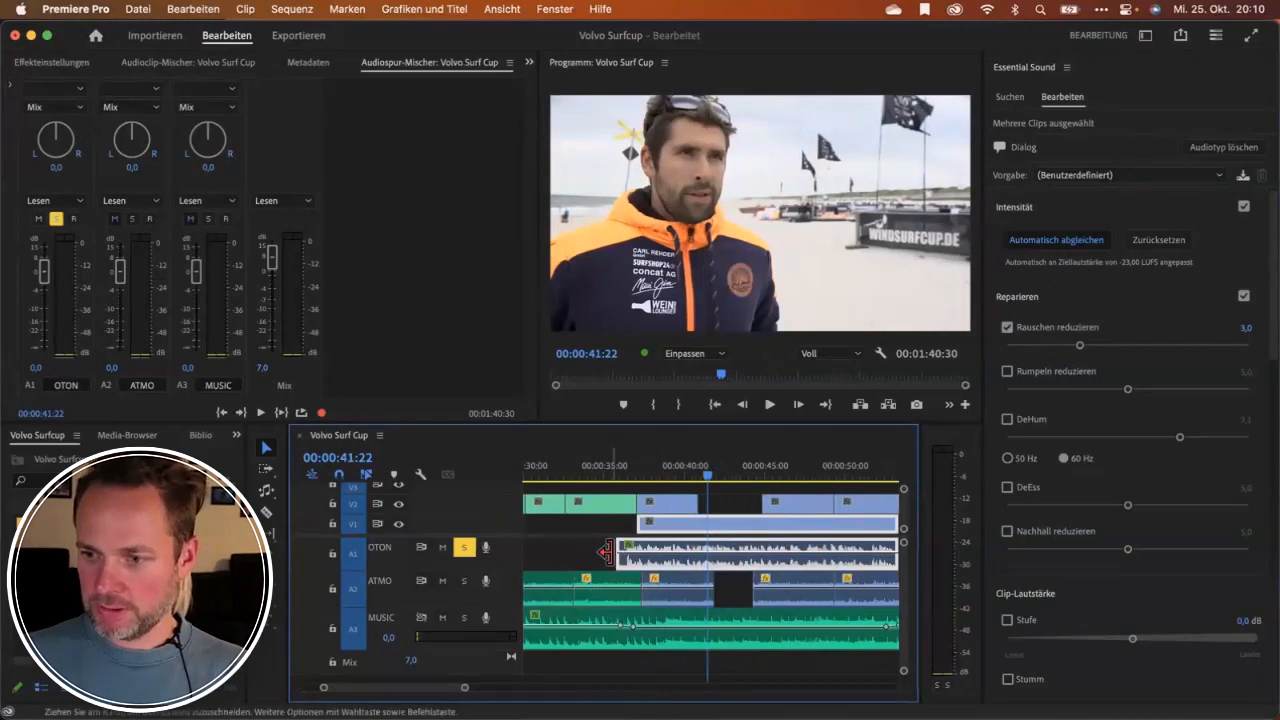
drag(506, 601, 506, 617)
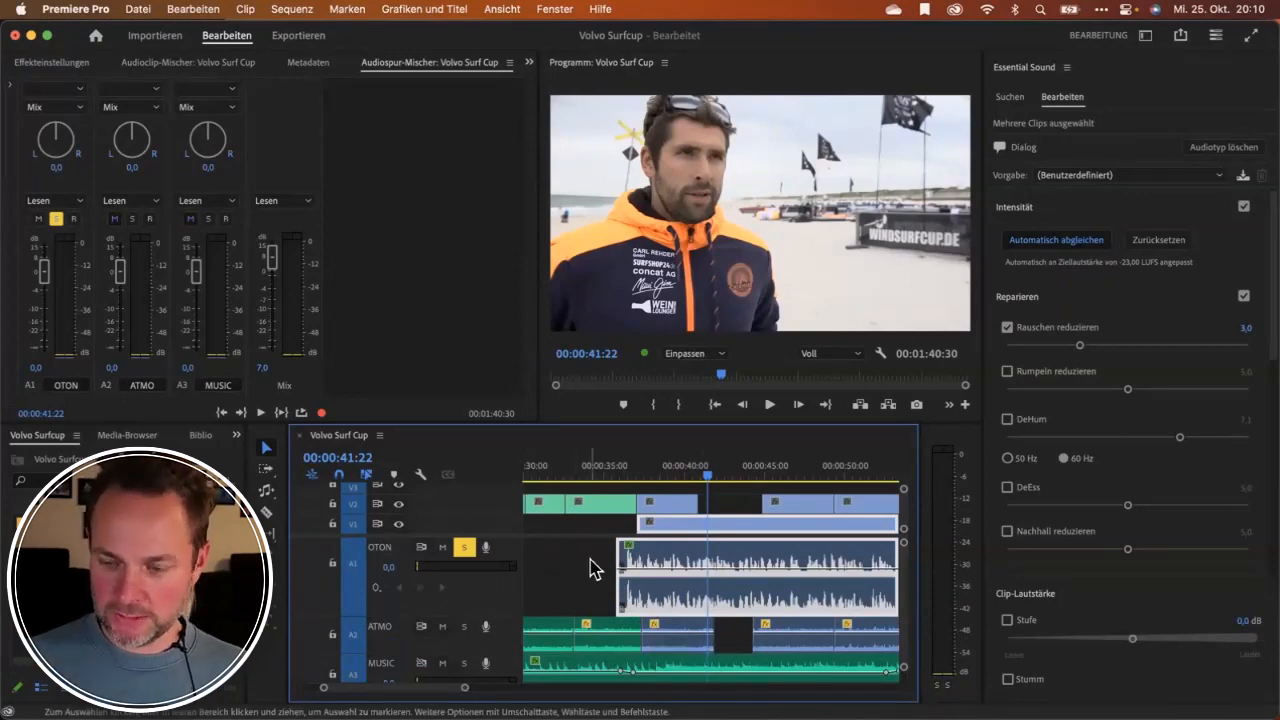
right_click(651, 587)
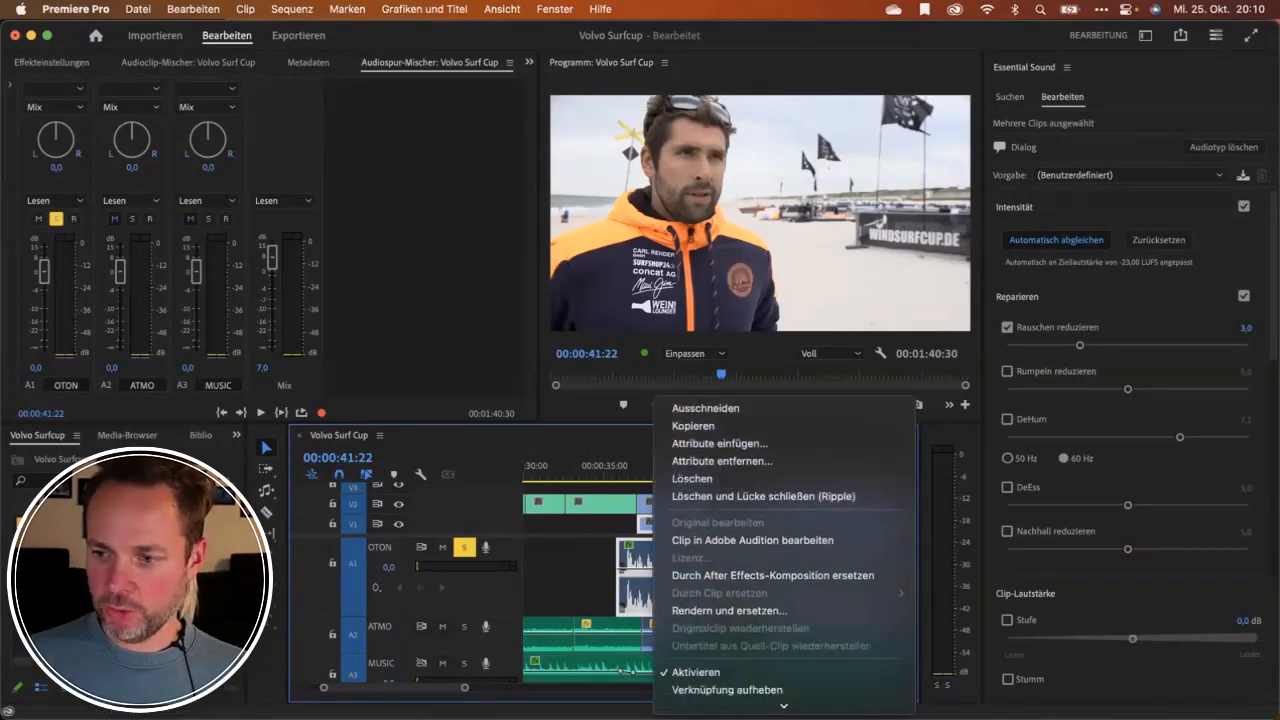
mouse_move(722, 708)
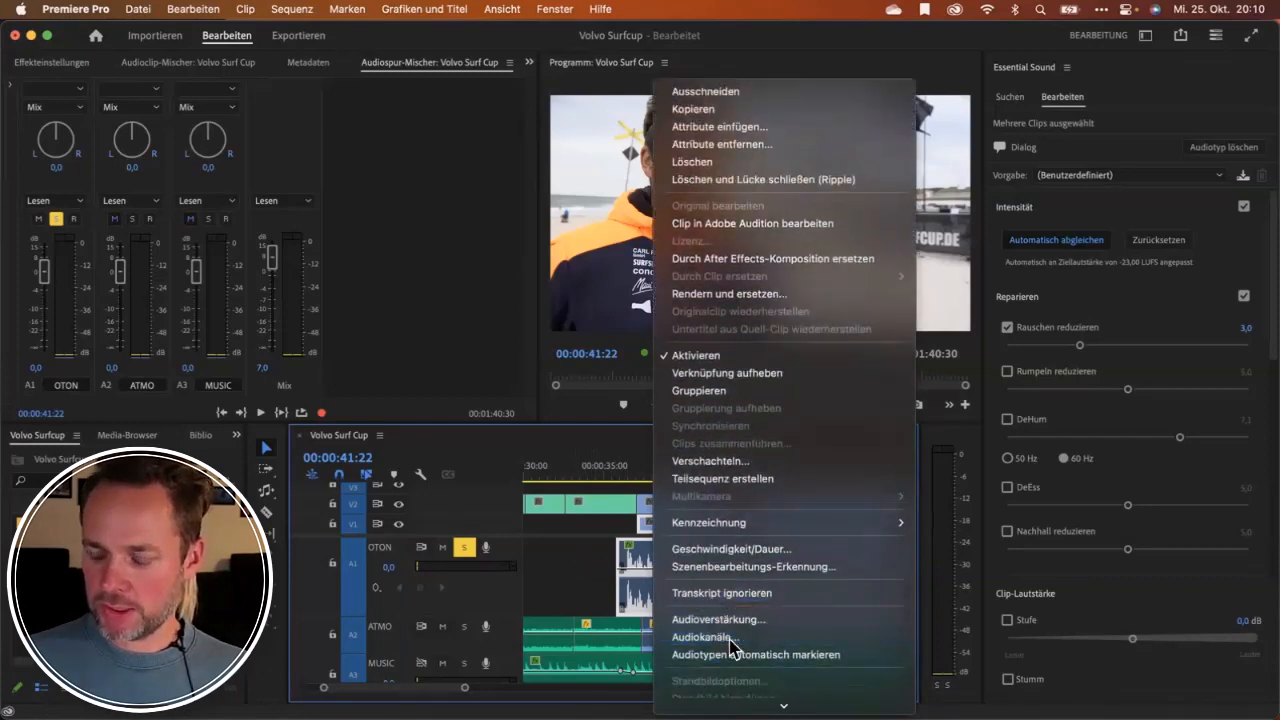
click(733, 638)
click(101, 206)
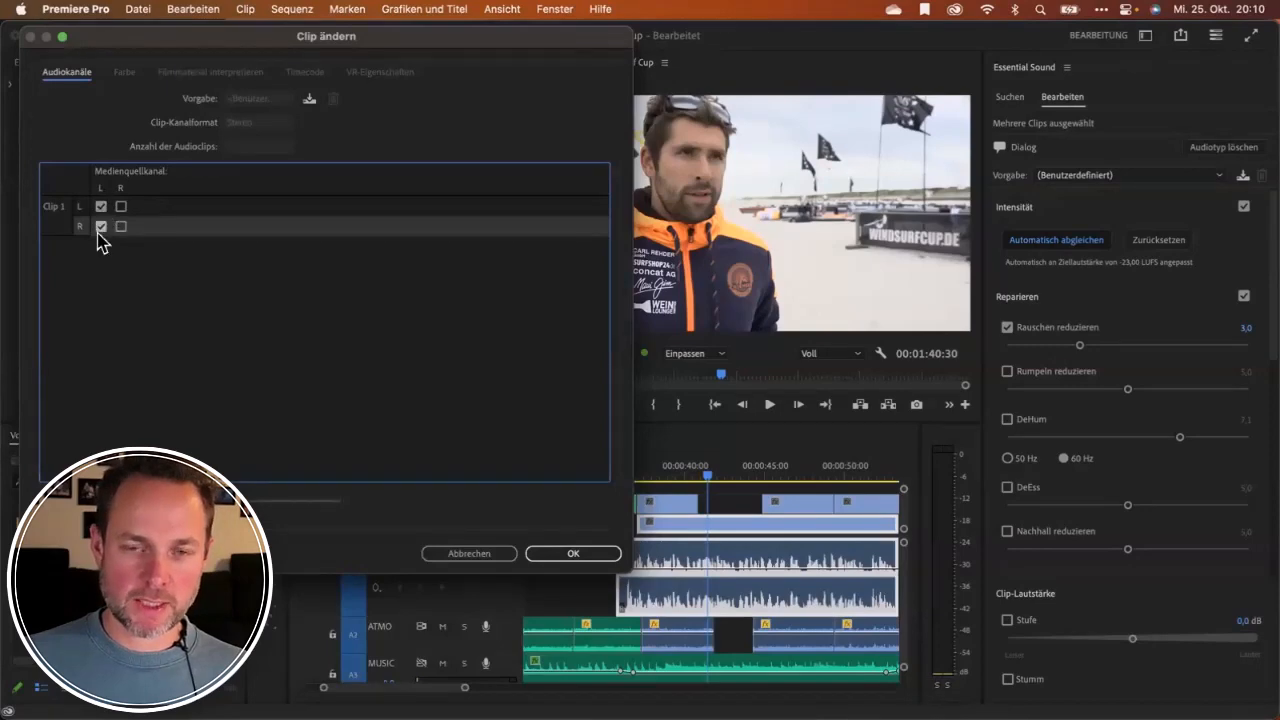
click(564, 556)
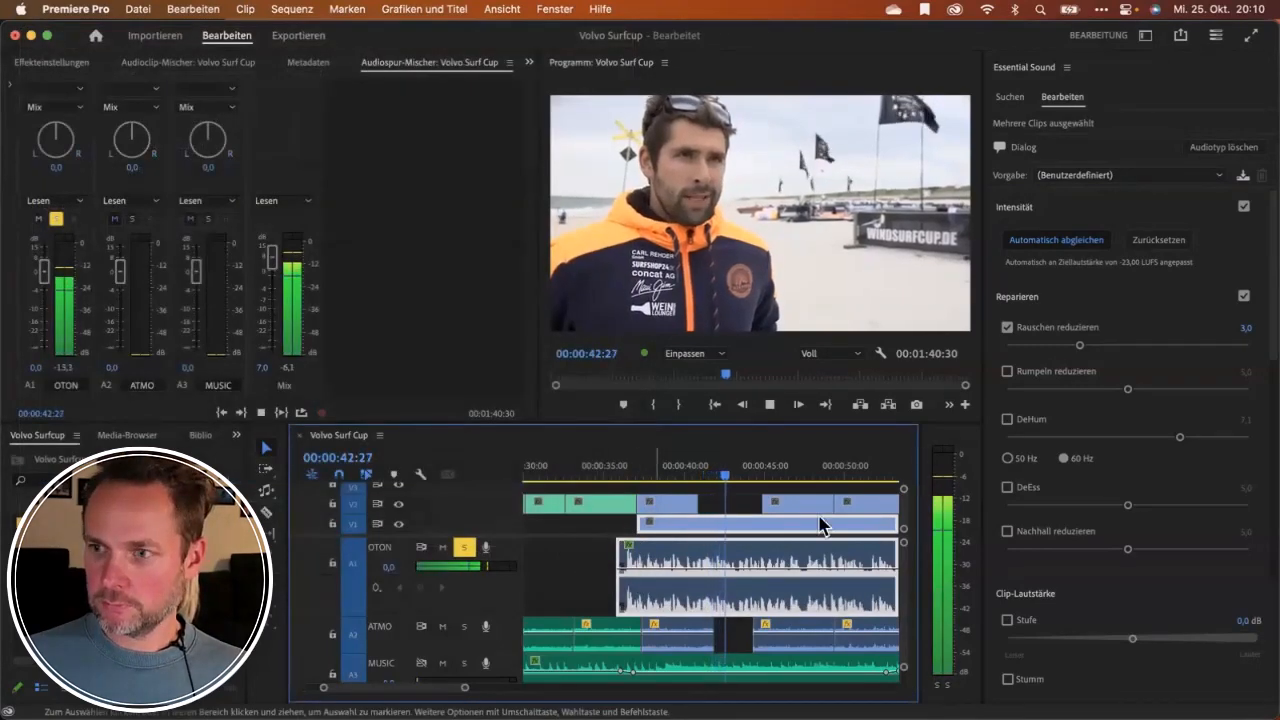
Lower Rauschen reduzieren for the dialog clips to 2,4 while the second interview plays.
key(space)
mouse_move(1087, 355)
mouse_down()
mouse_move(929, 349)
mouse_move(1082, 351)
mouse_move(1063, 349)
mouse_up()
key(space)
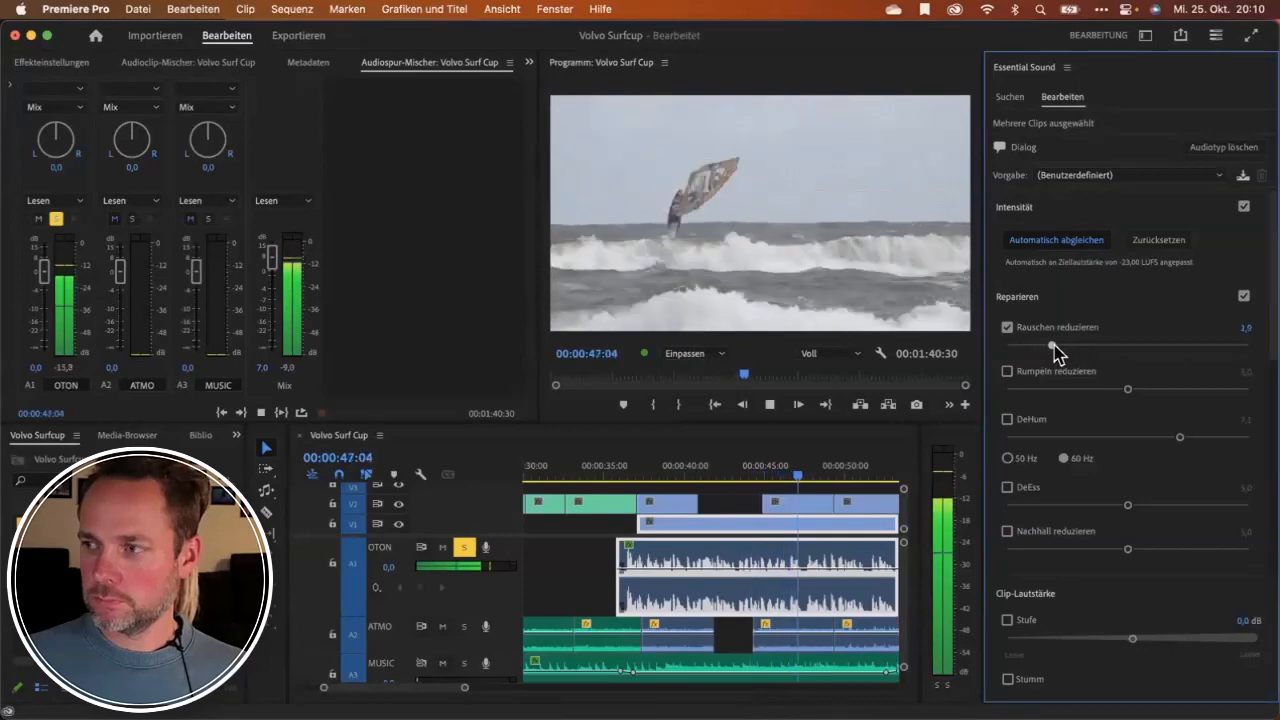
key(space)
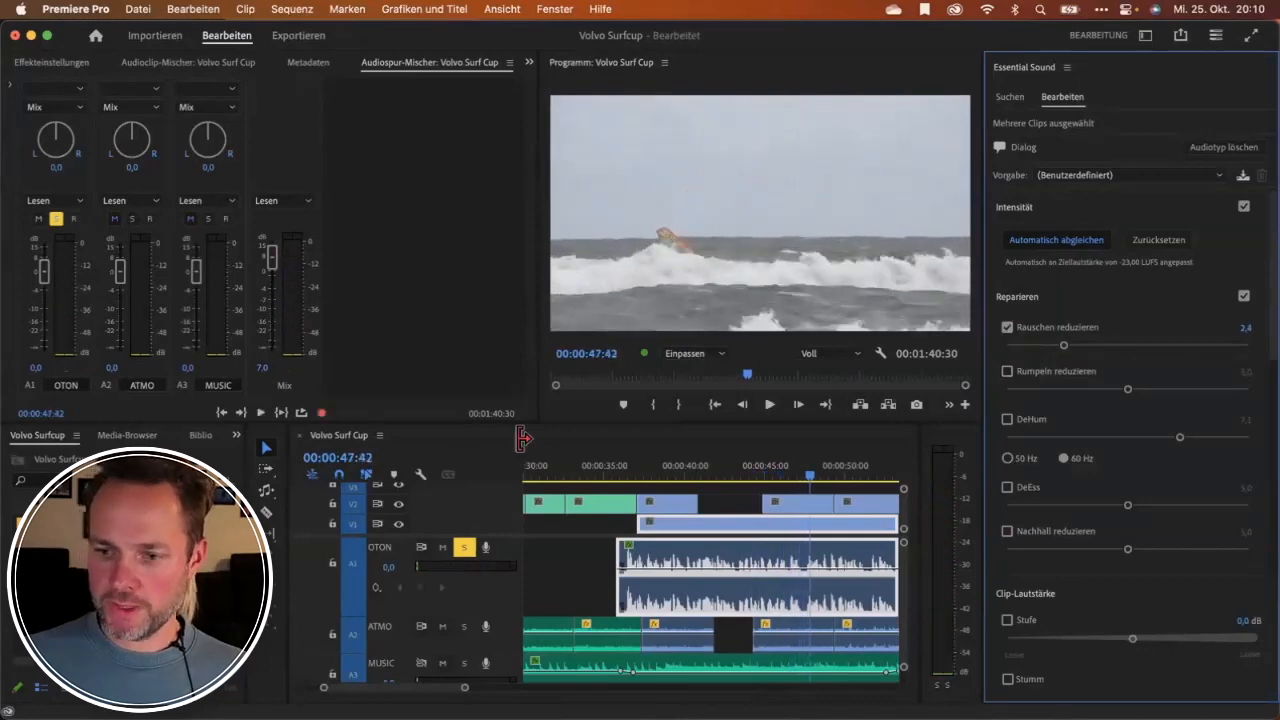
Switch solo from the OTON track to the enlarged ATMO track and play its ambience from 00:00:27:47.
key(backslash)
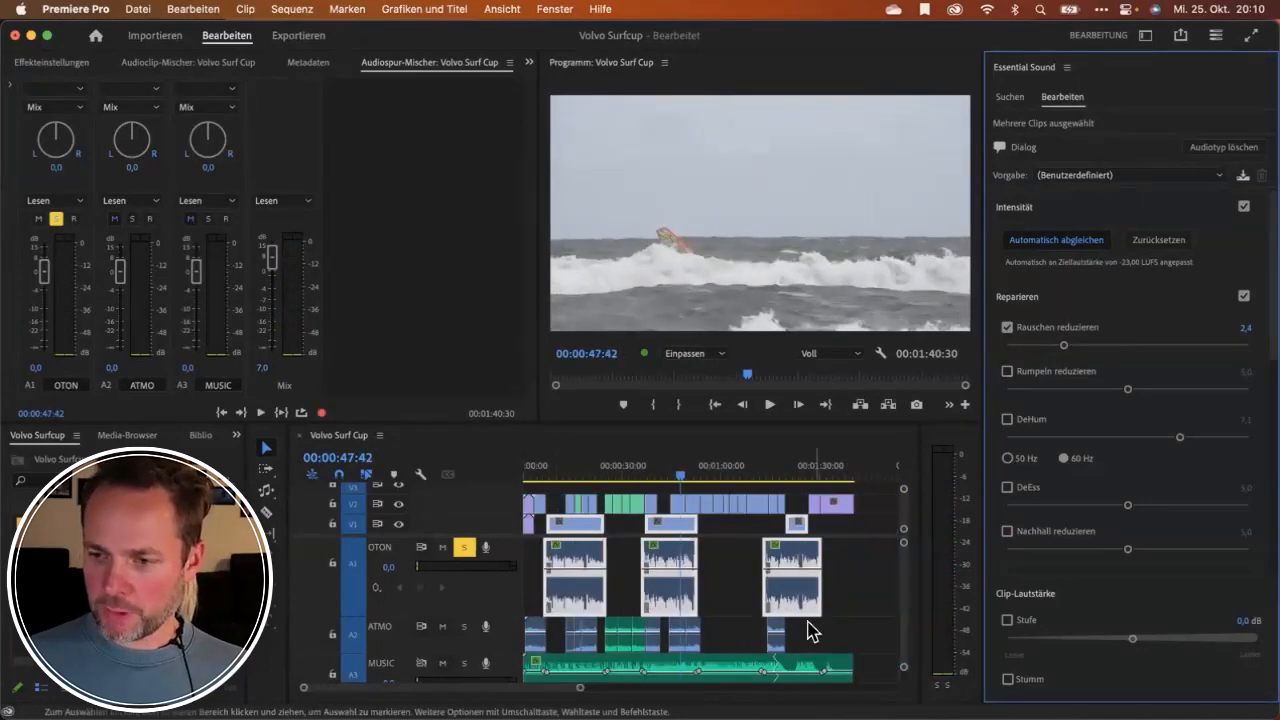
click(464, 547)
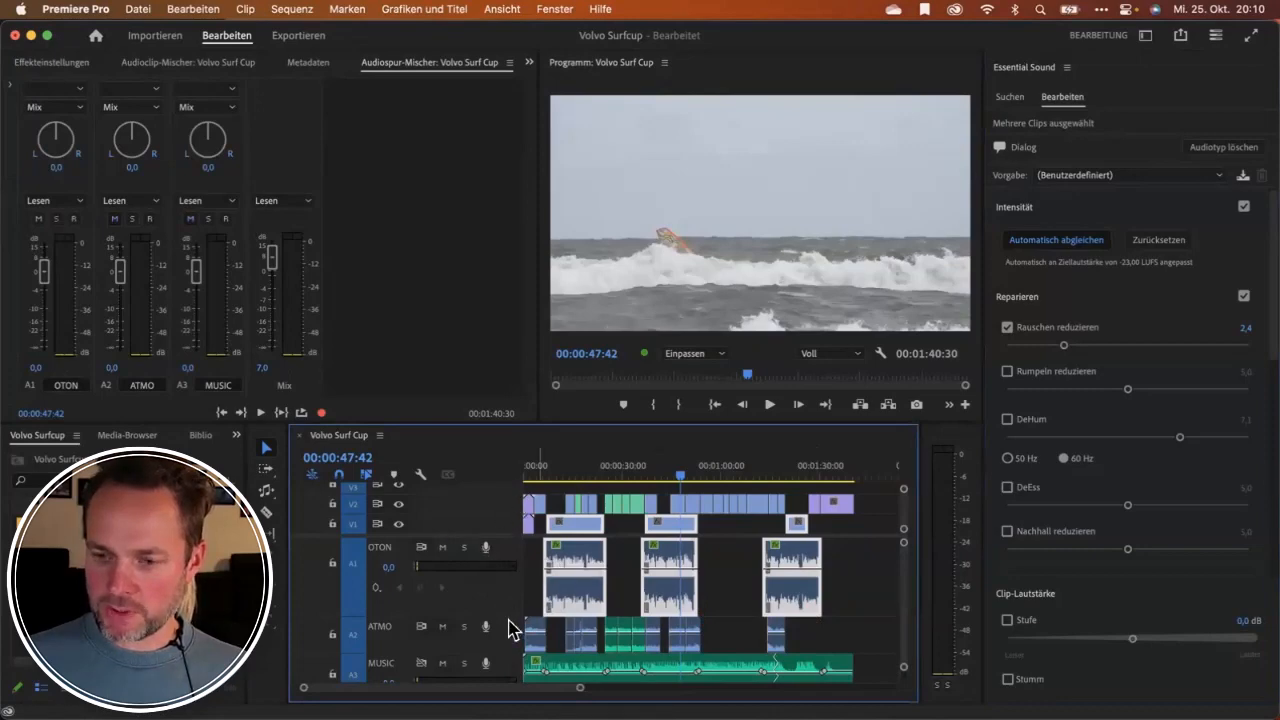
mouse_move(508, 616)
mouse_down()
mouse_move(506, 582)
mouse_move(508, 640)
mouse_up()
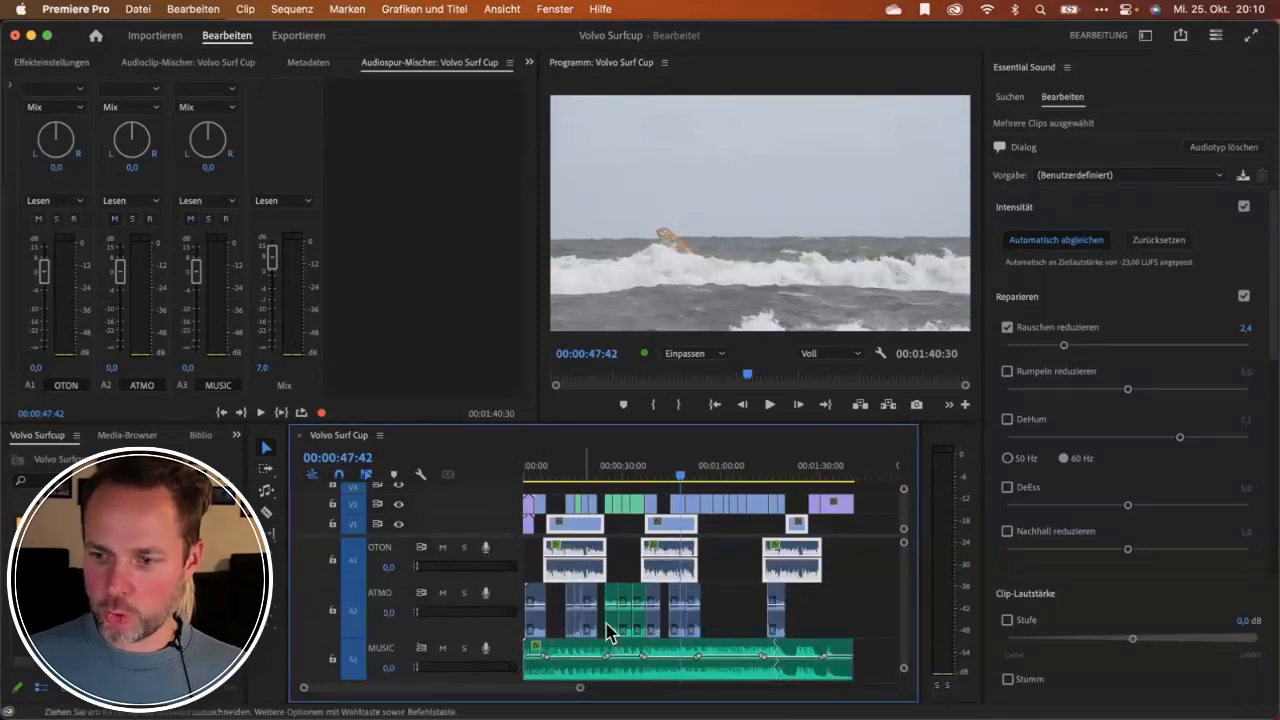
click(617, 466)
click(463, 598)
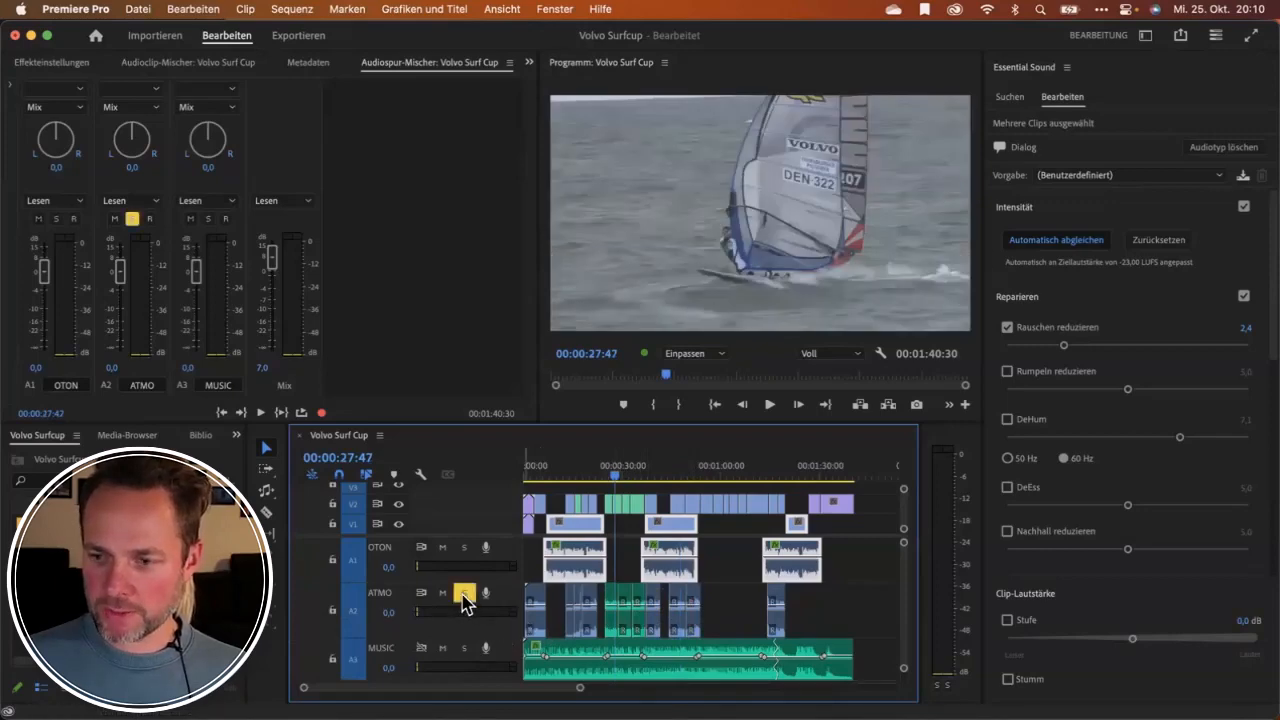
key(space)
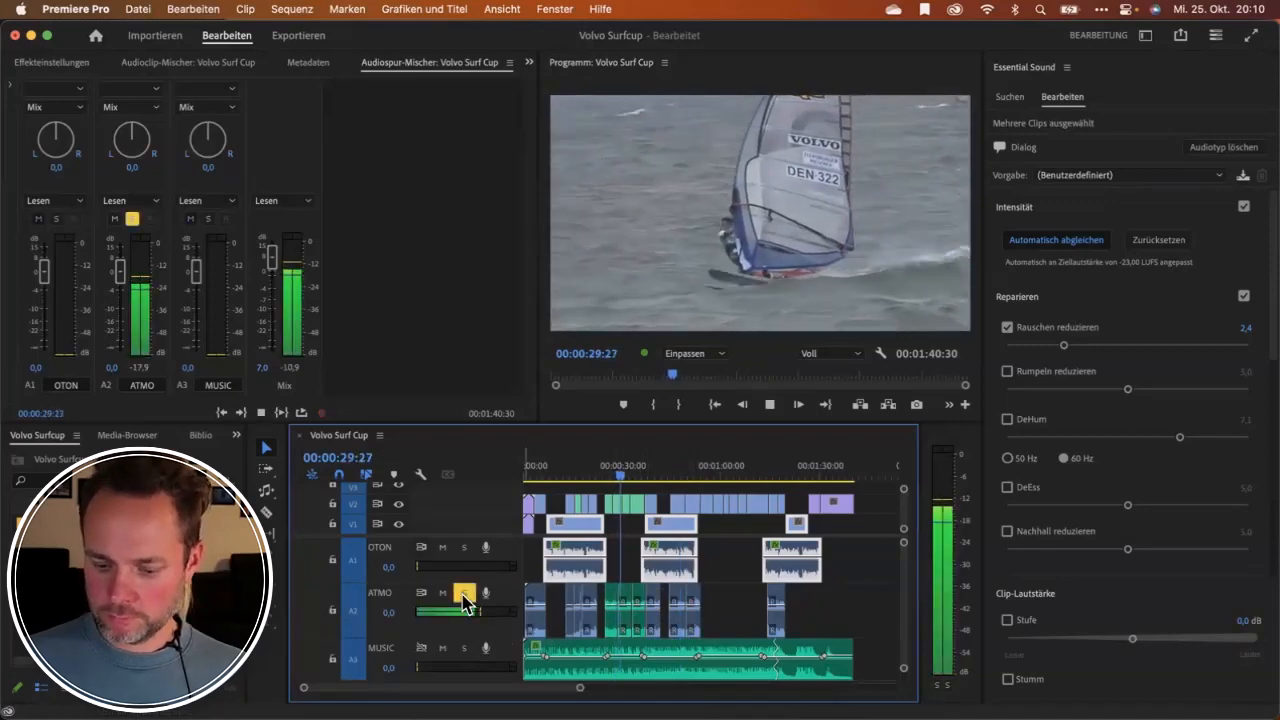
key(equal)
key(equal)
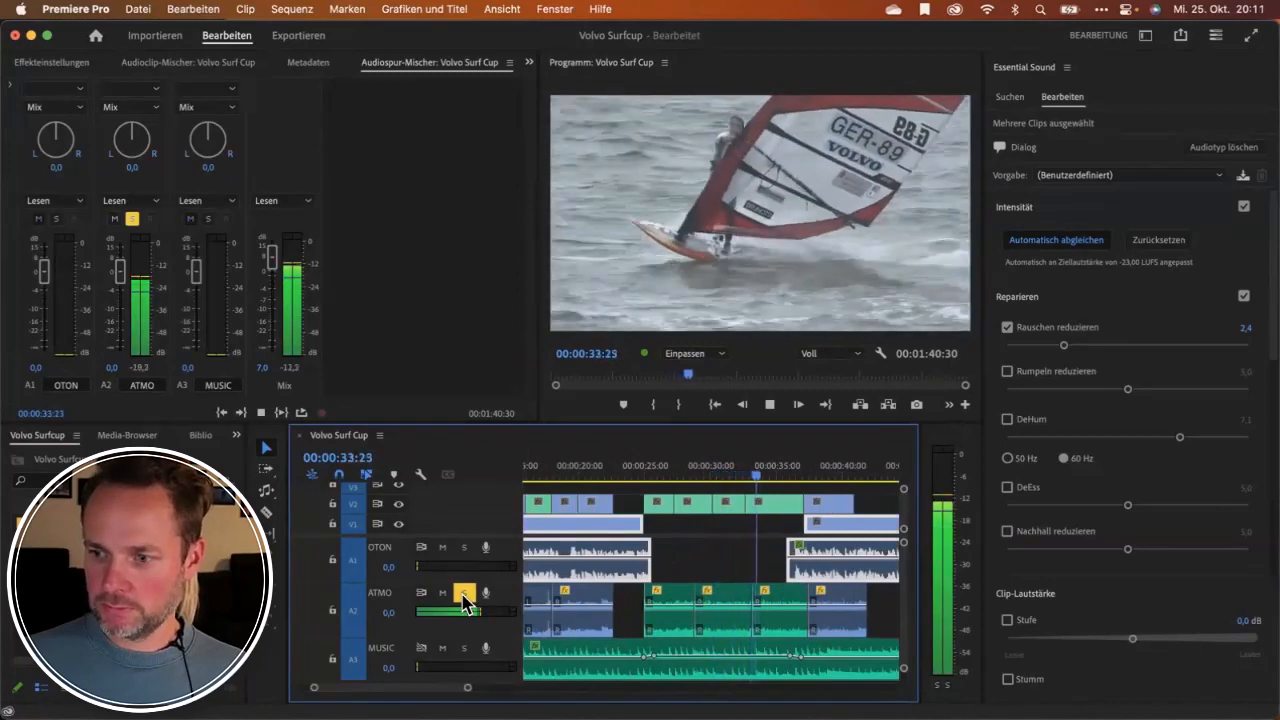
key(space)
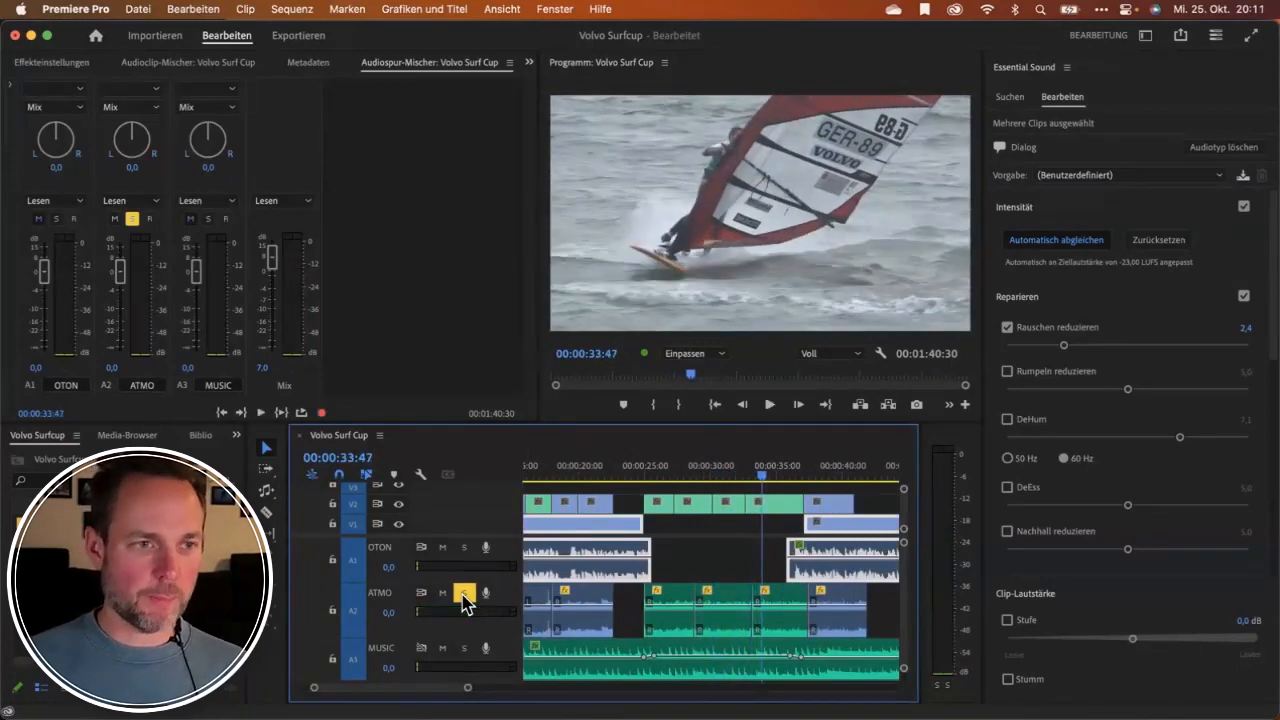
Select all clips on the ATMO track and apply Audioüberblendung to their edit points.
key(minus)
key(minus)
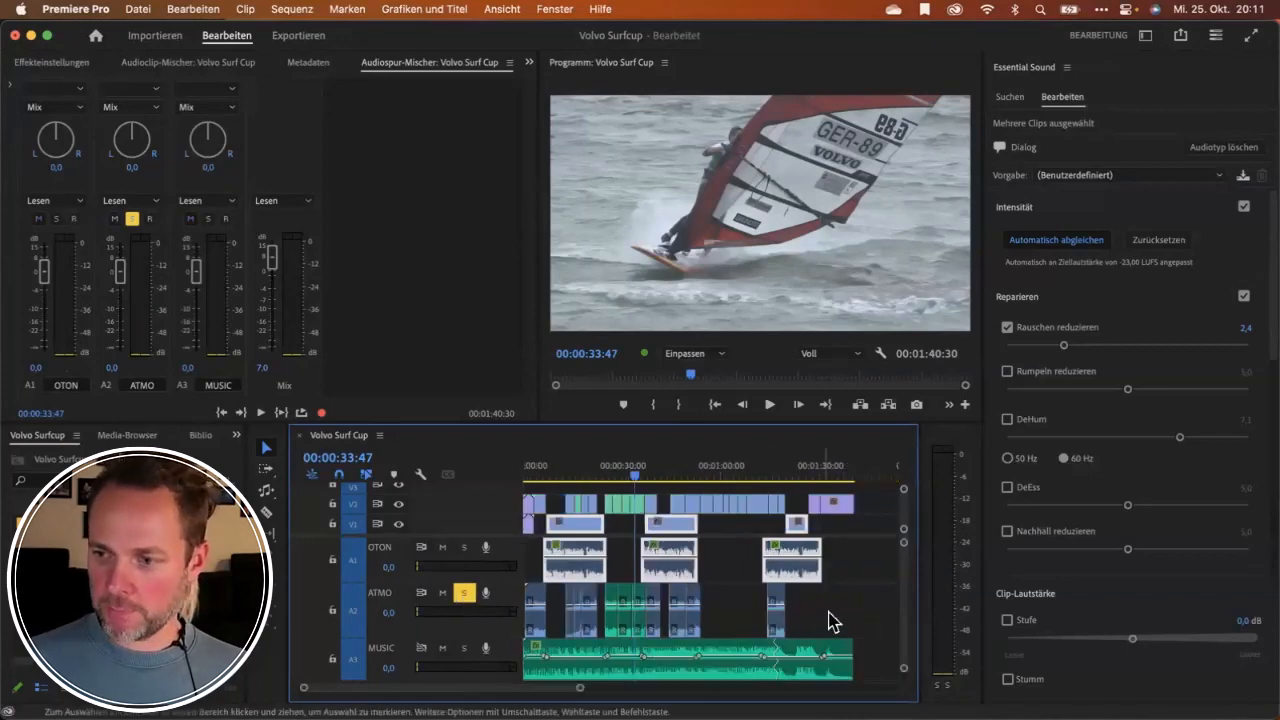
drag(838, 610, 520, 604)
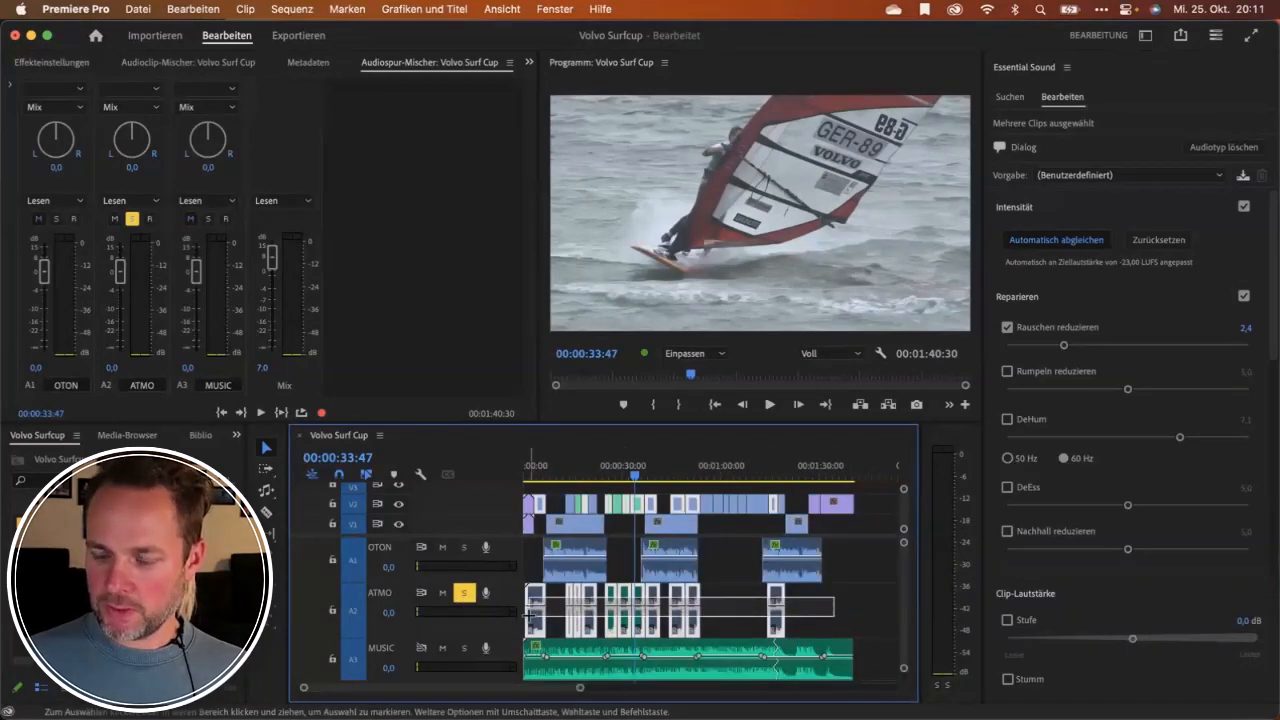
click(300, 10)
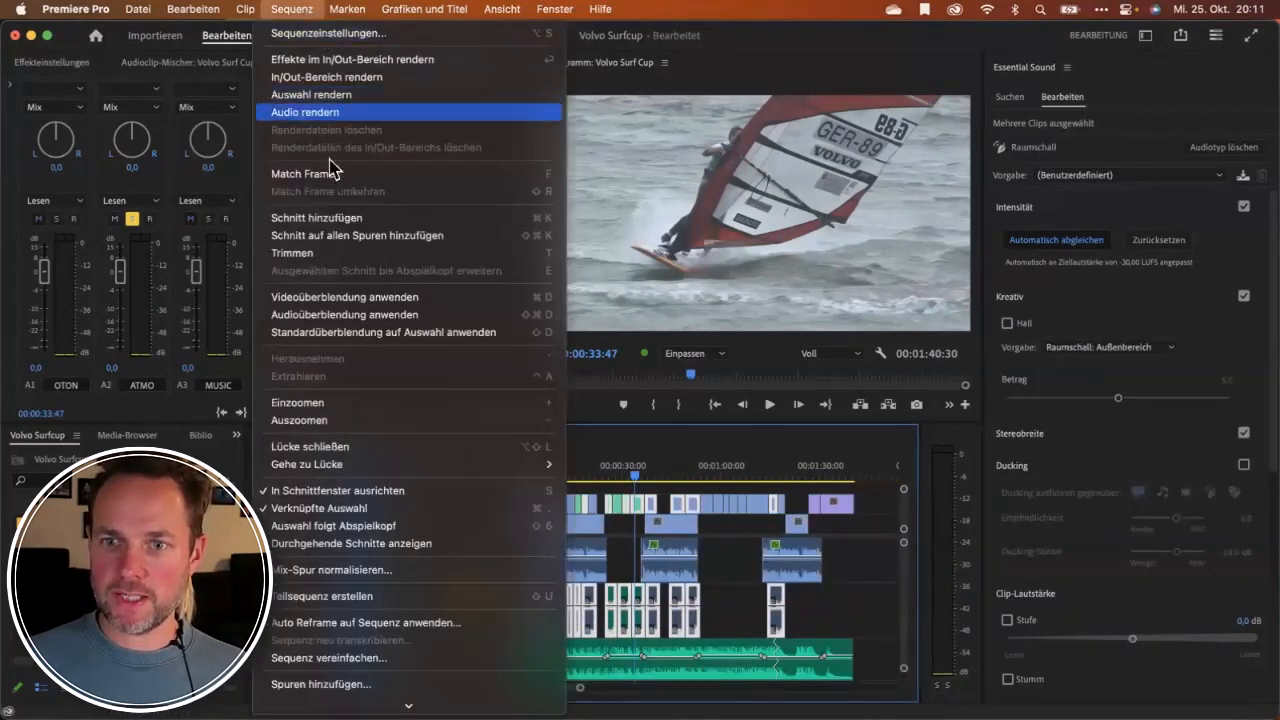
click(345, 316)
Play the soloed ATMO track from 00:00:30:19 to hear the crossfades between its clips.
drag(632, 470, 622, 470)
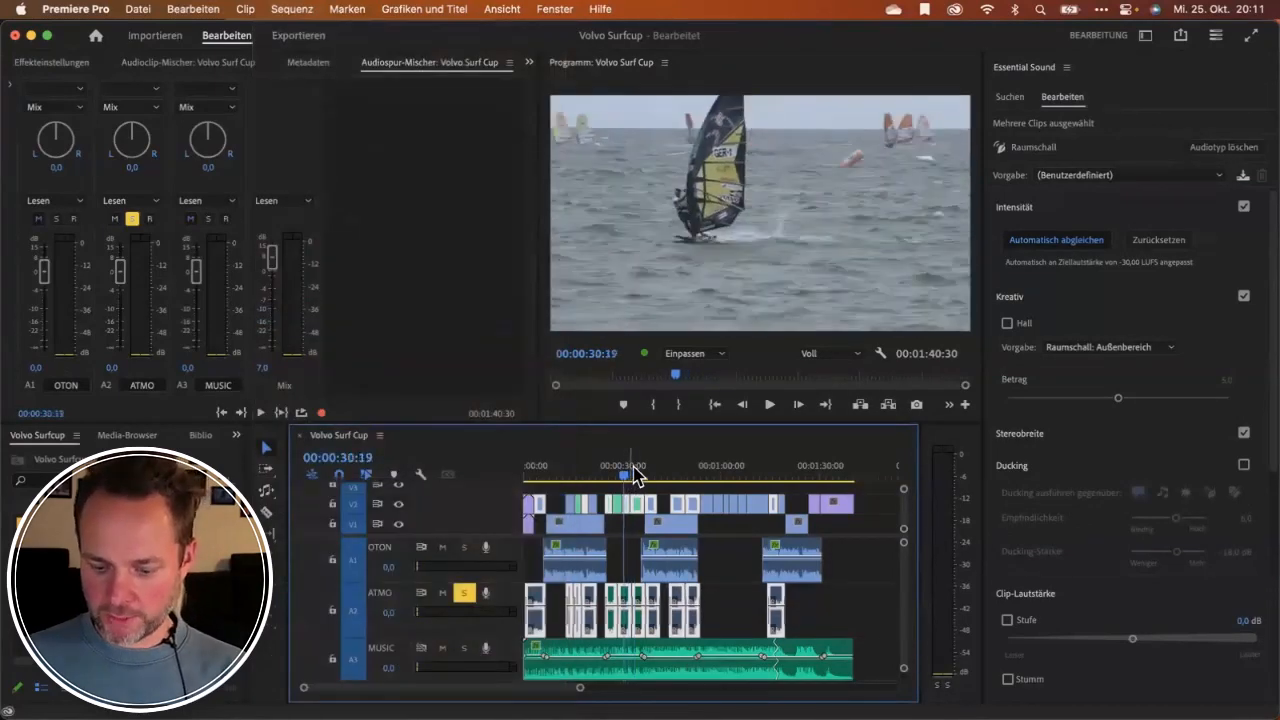
key(plus)
key(plus)
key(plus)
key(space)
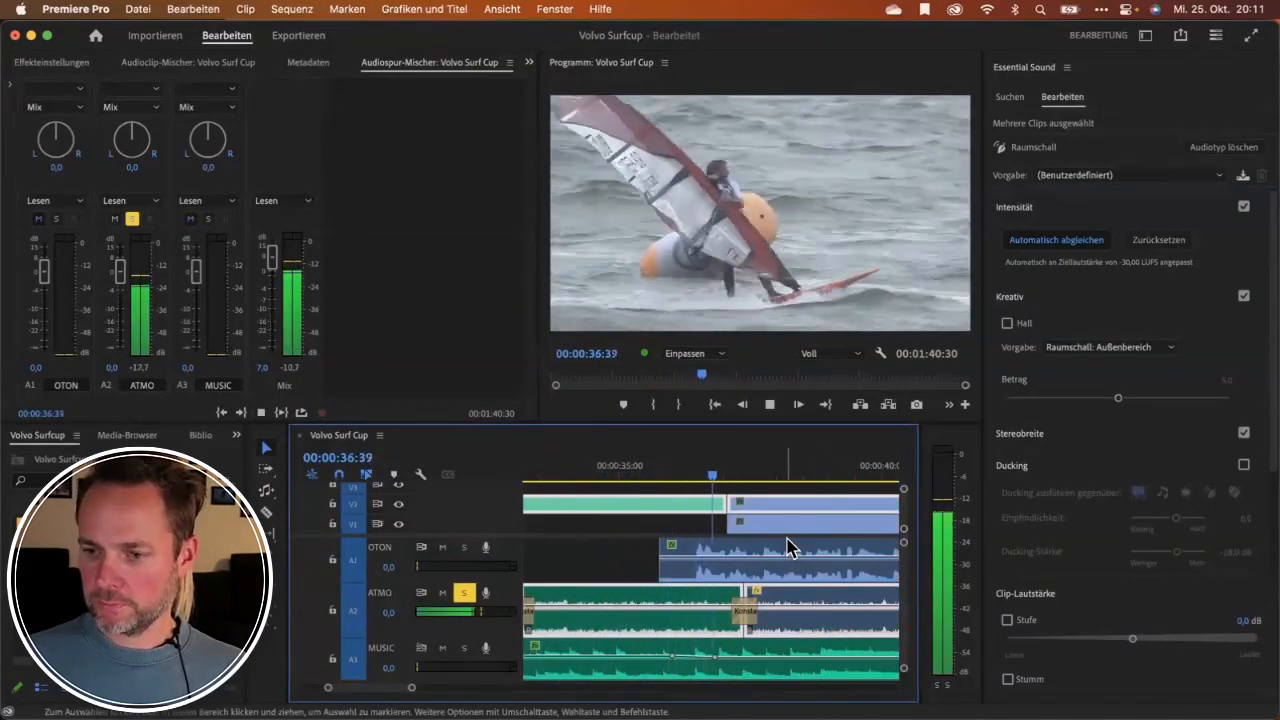
key(space)
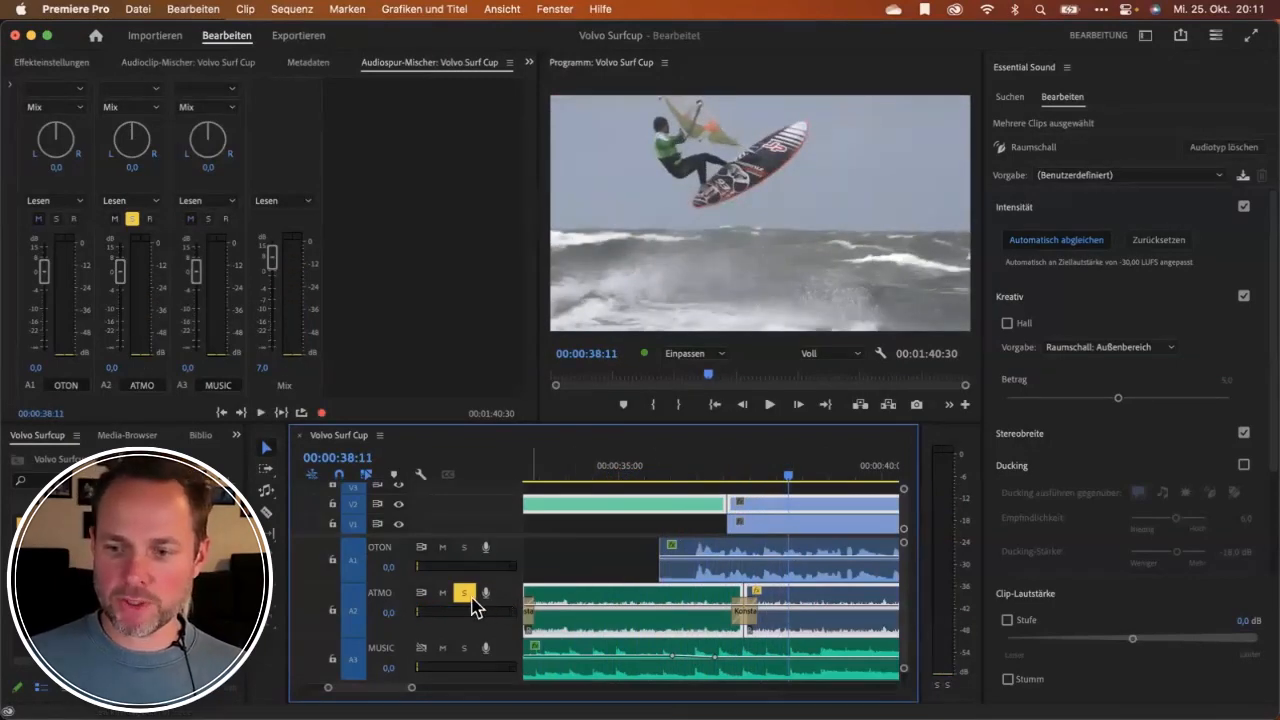
Turn off solo on the ATMO track and play the full mix around the start of the second interview.
click(646, 477)
key(backslash)
key(space)
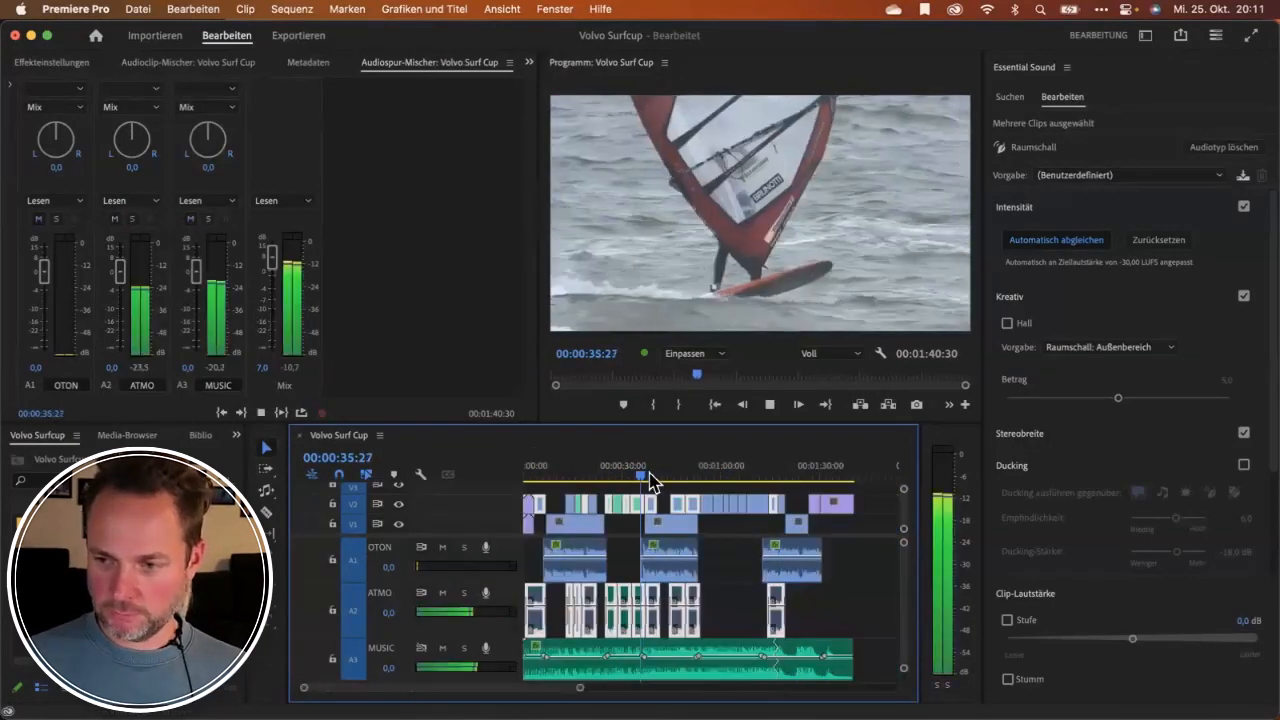
key(space)
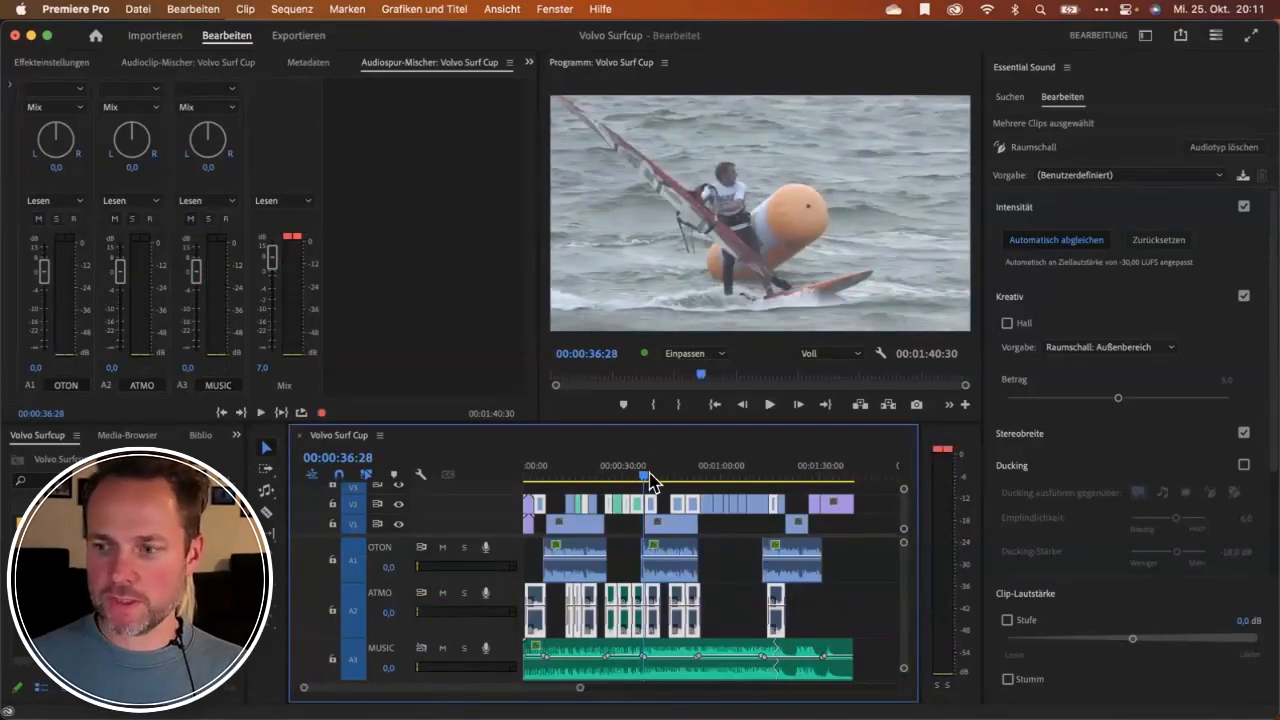
Select all interview clips on the OTON track, apply Audioüberblendung to them and clear the selection.
scroll(783, 540, down, 4)
key(backslash)
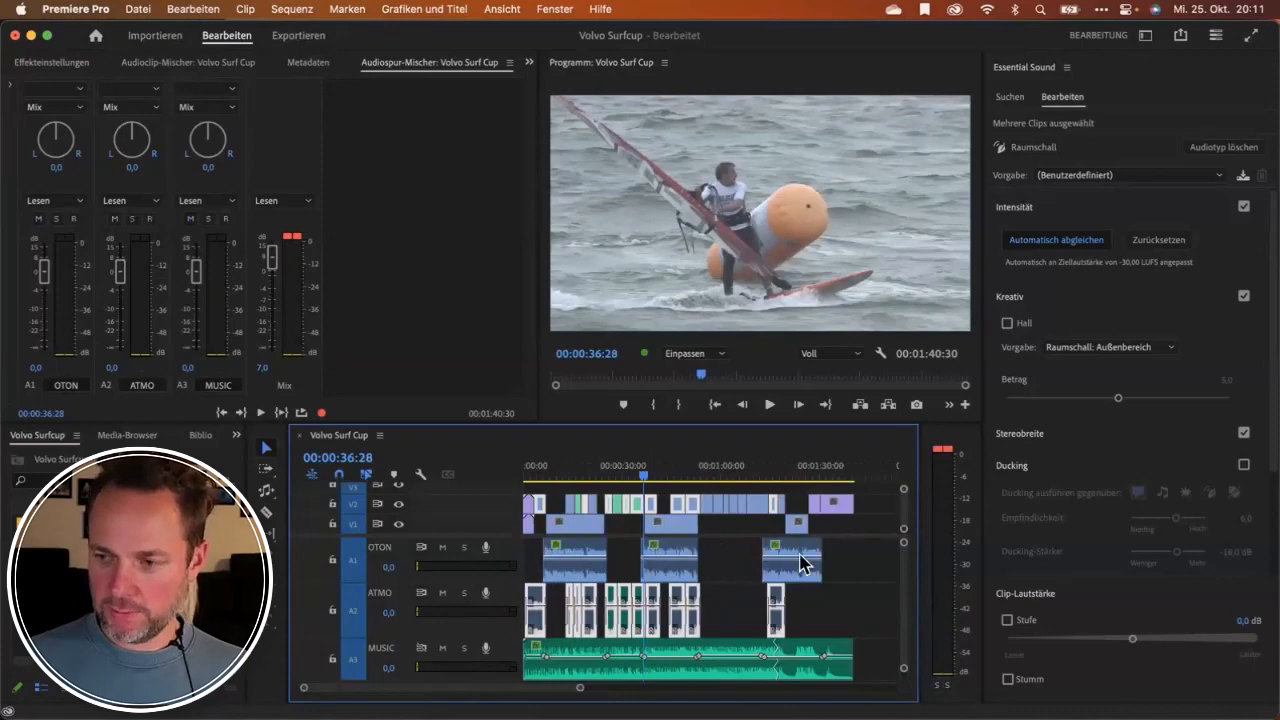
drag(852, 545, 537, 575)
click(292, 9)
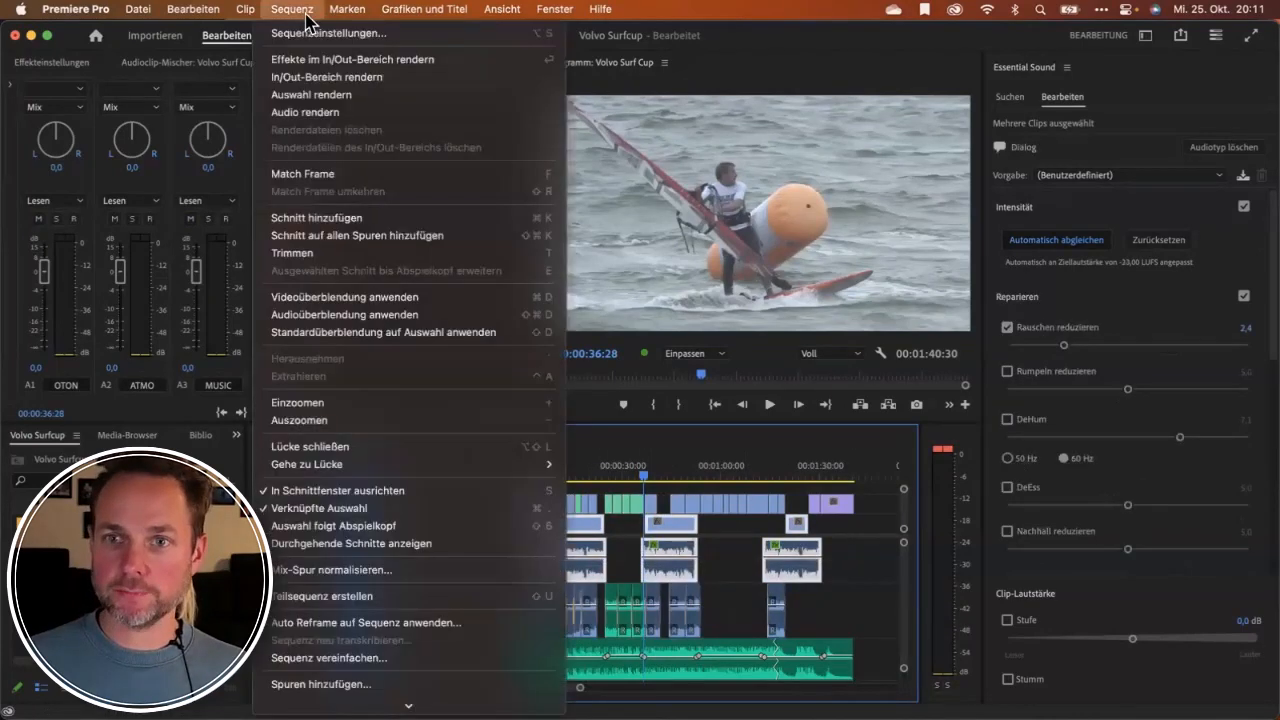
click(312, 314)
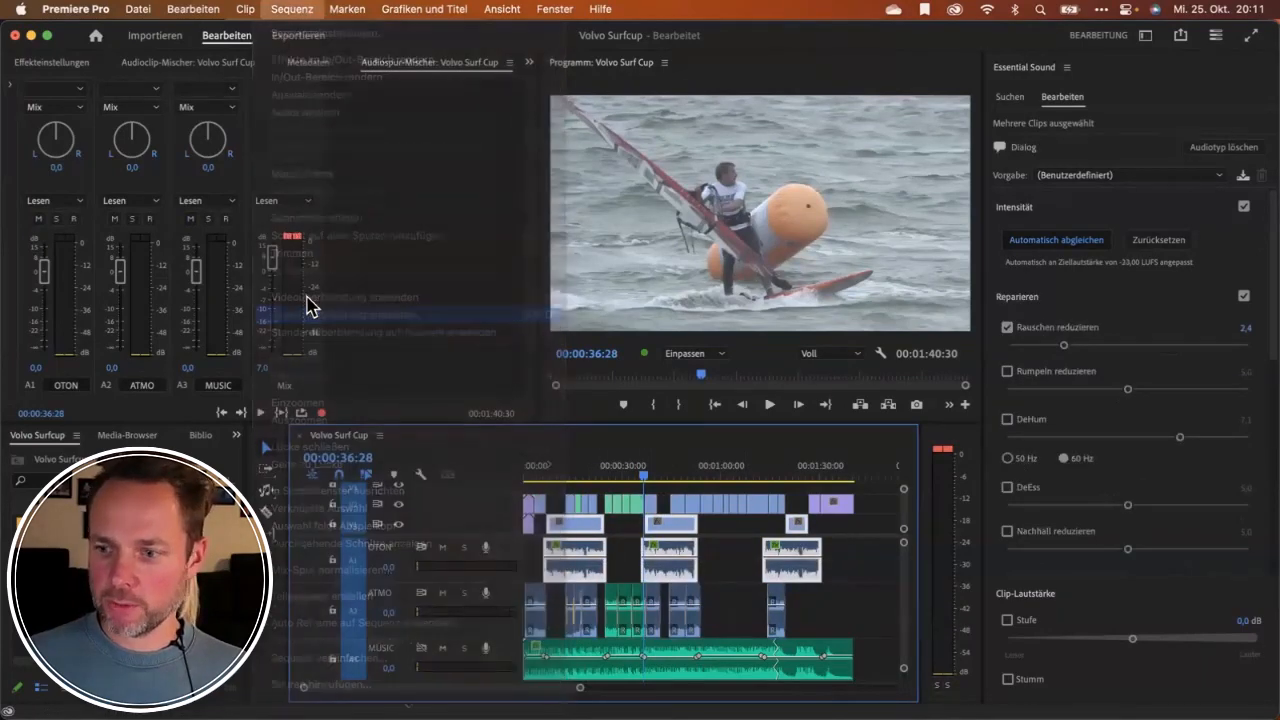
click(623, 550)
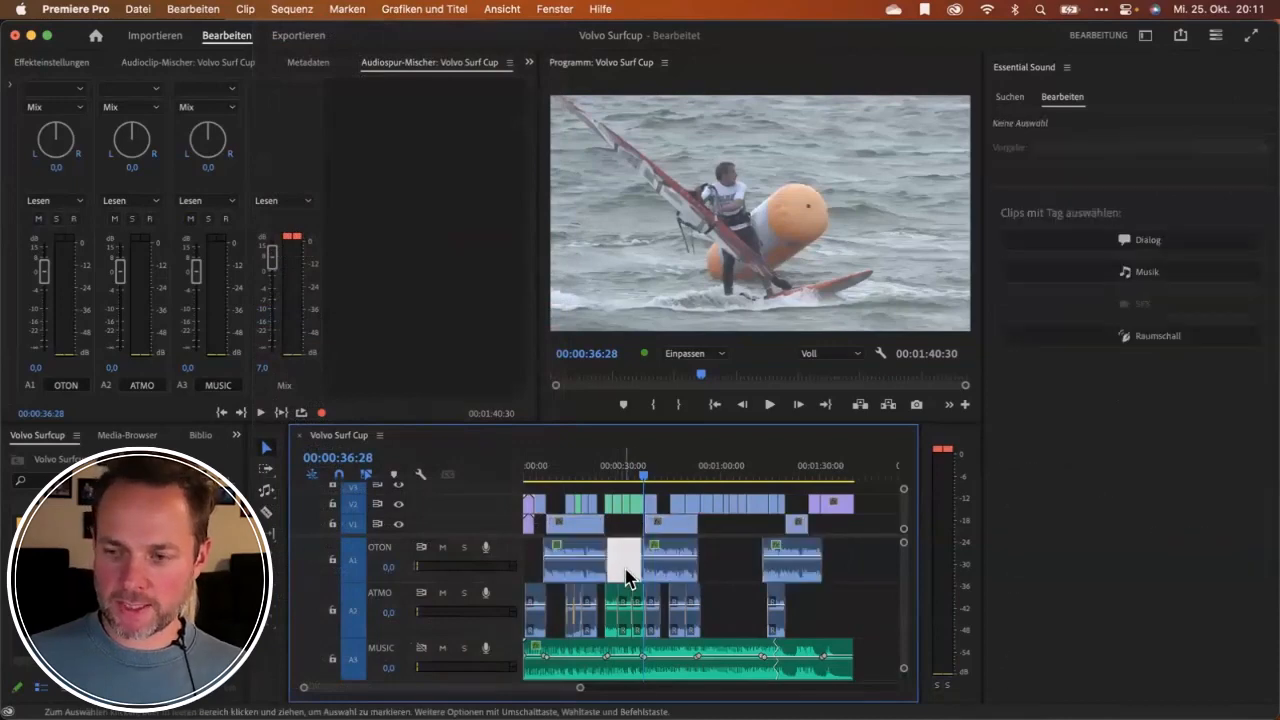
click(625, 569)
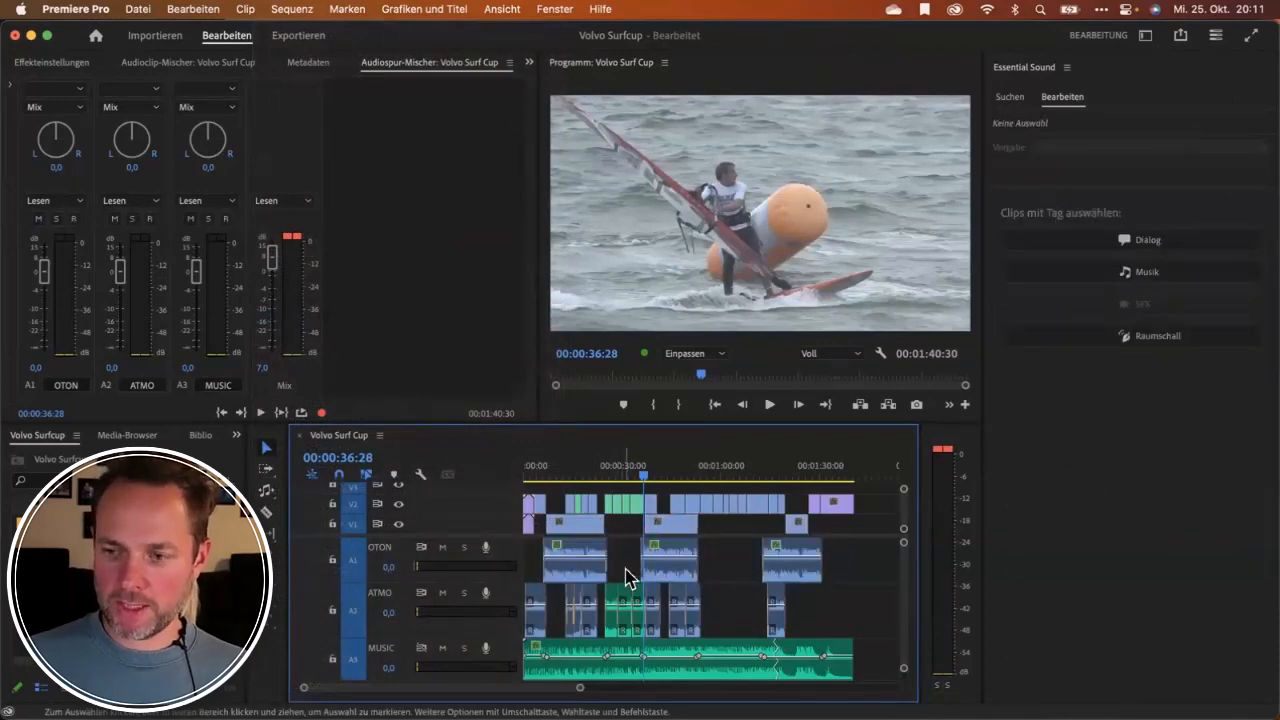
Apply the automatic Lumetri-Farbe correction to the windsurfer clip at 00:00:55:20 and set its Intensität to 50,6.
click(556, 9)
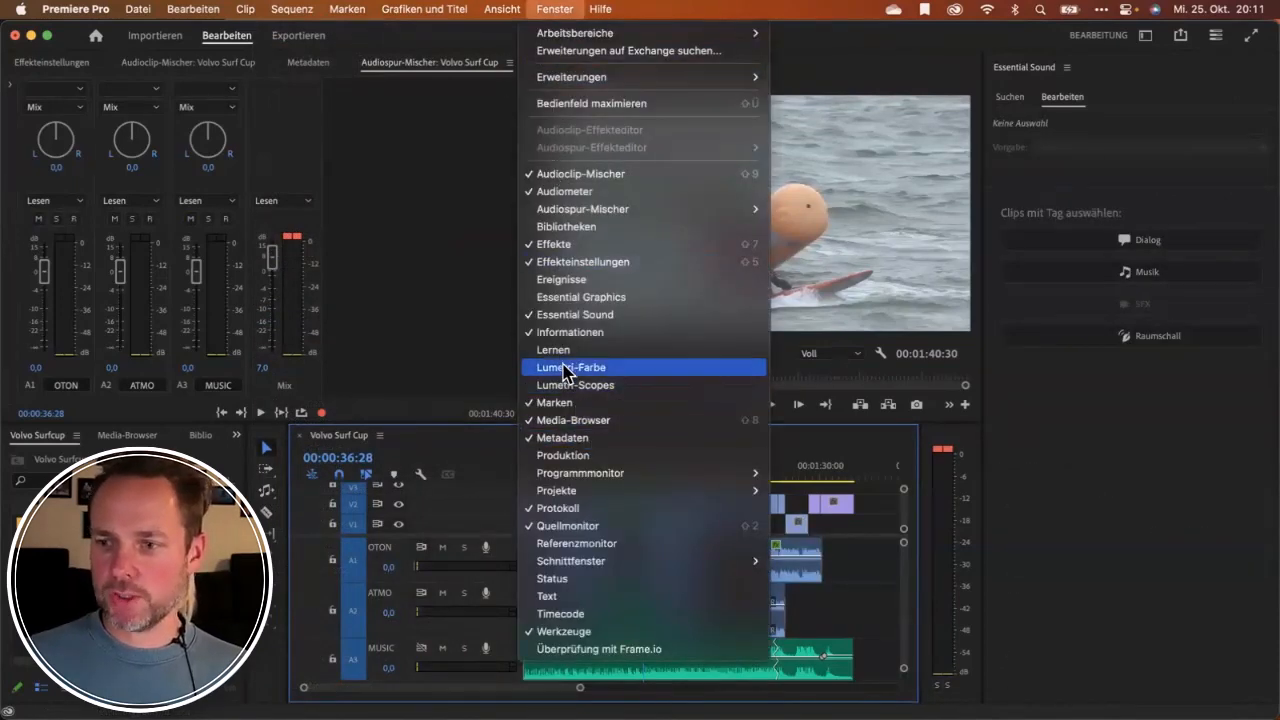
click(605, 370)
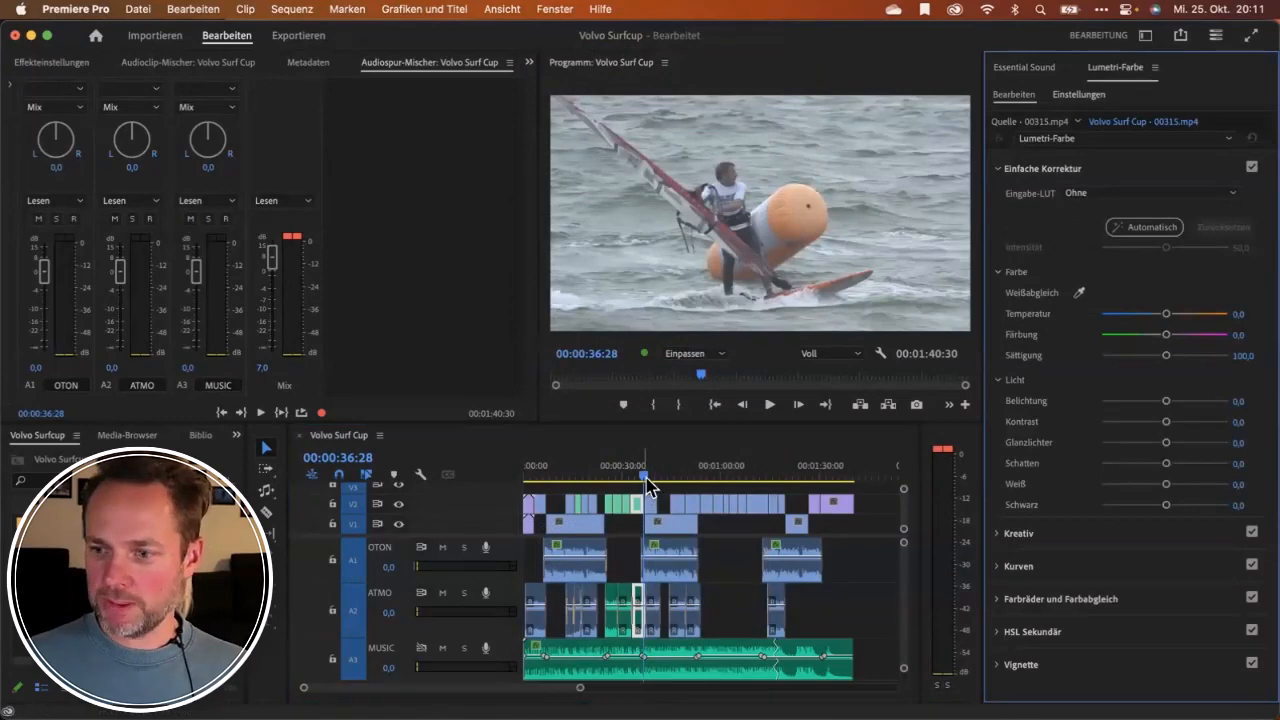
drag(648, 477, 706, 482)
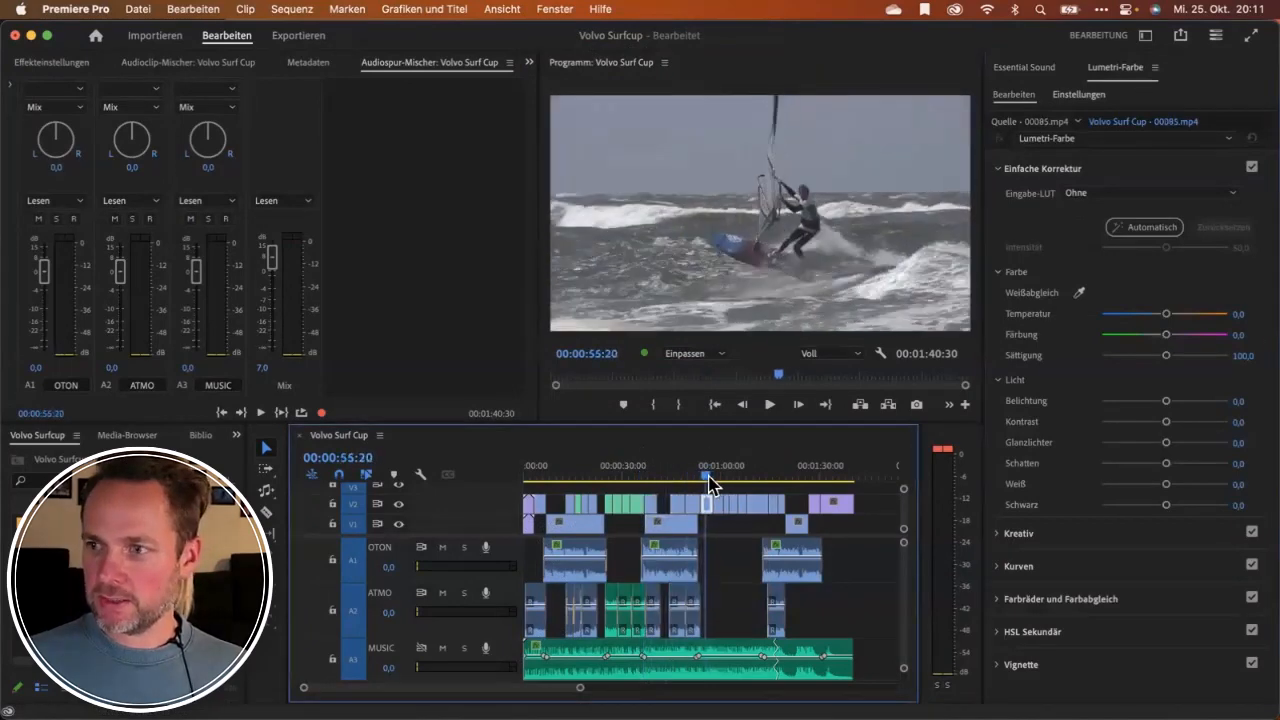
click(1149, 230)
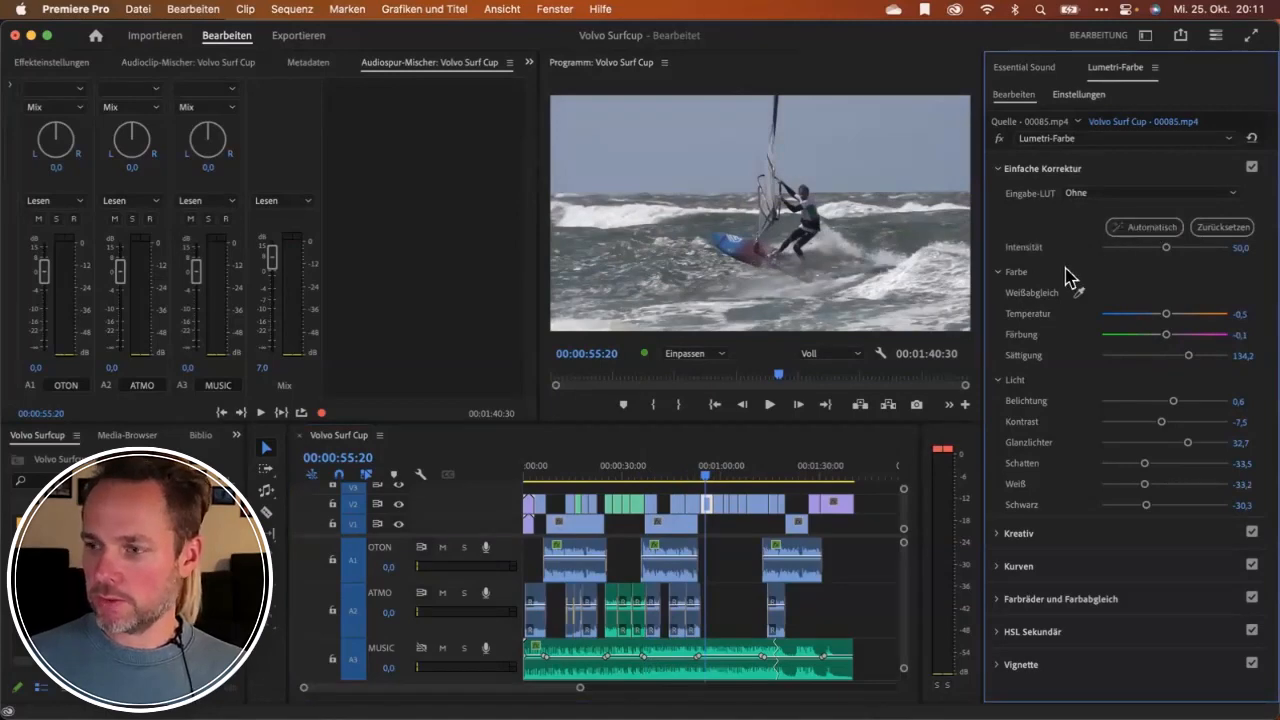
drag(1165, 248, 1166, 248)
drag(1133, 255, 1166, 253)
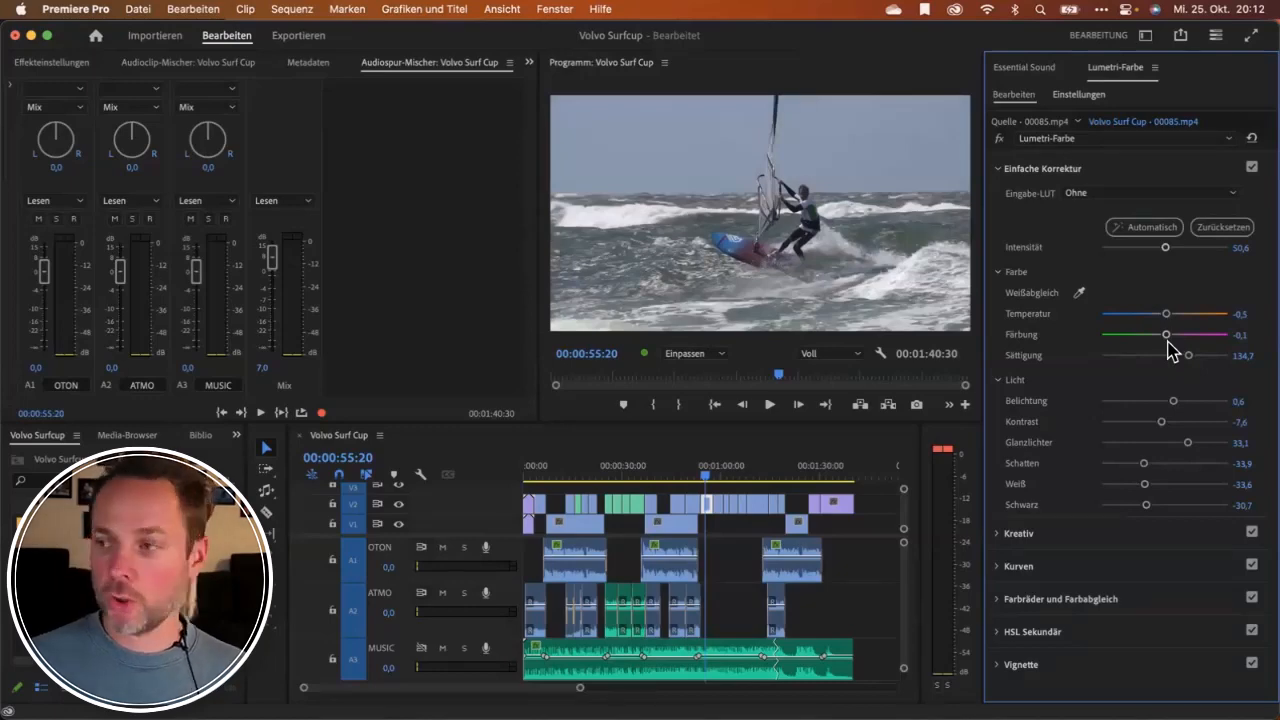
Apply the automatic Lumetri-Farbe correction to the B-roll clip at 00:00:59:02.
click(717, 467)
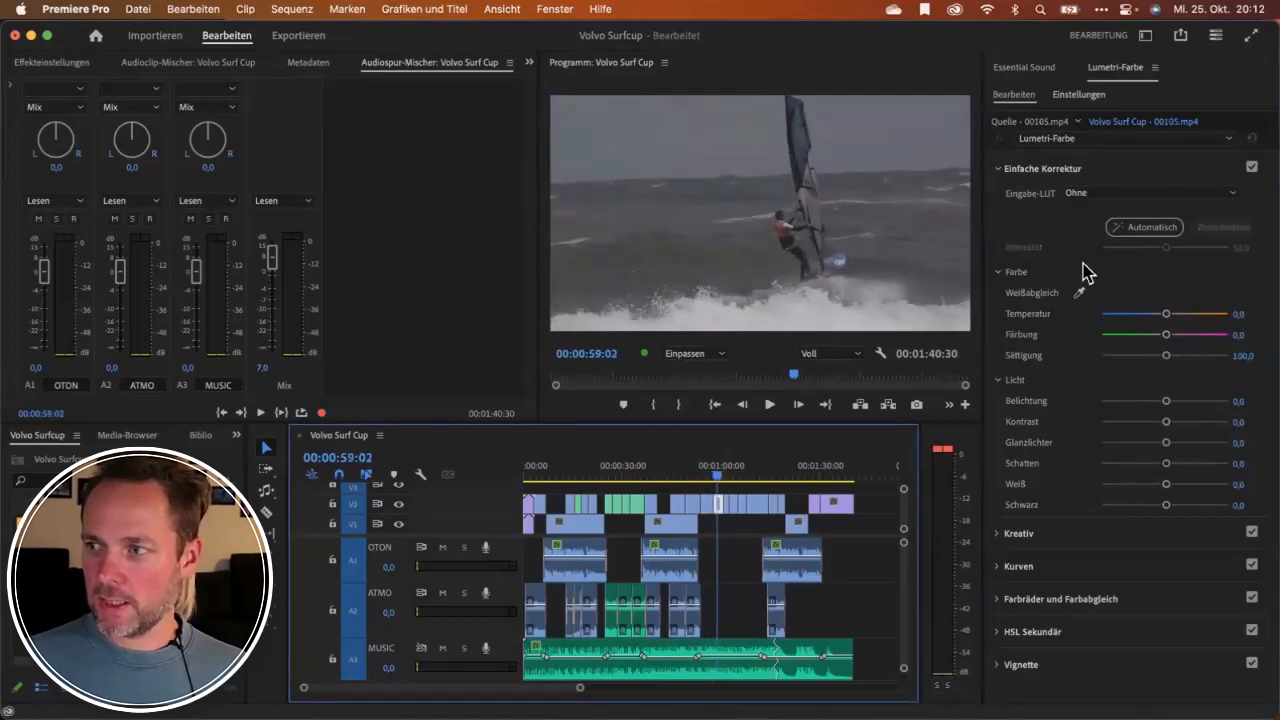
click(1145, 229)
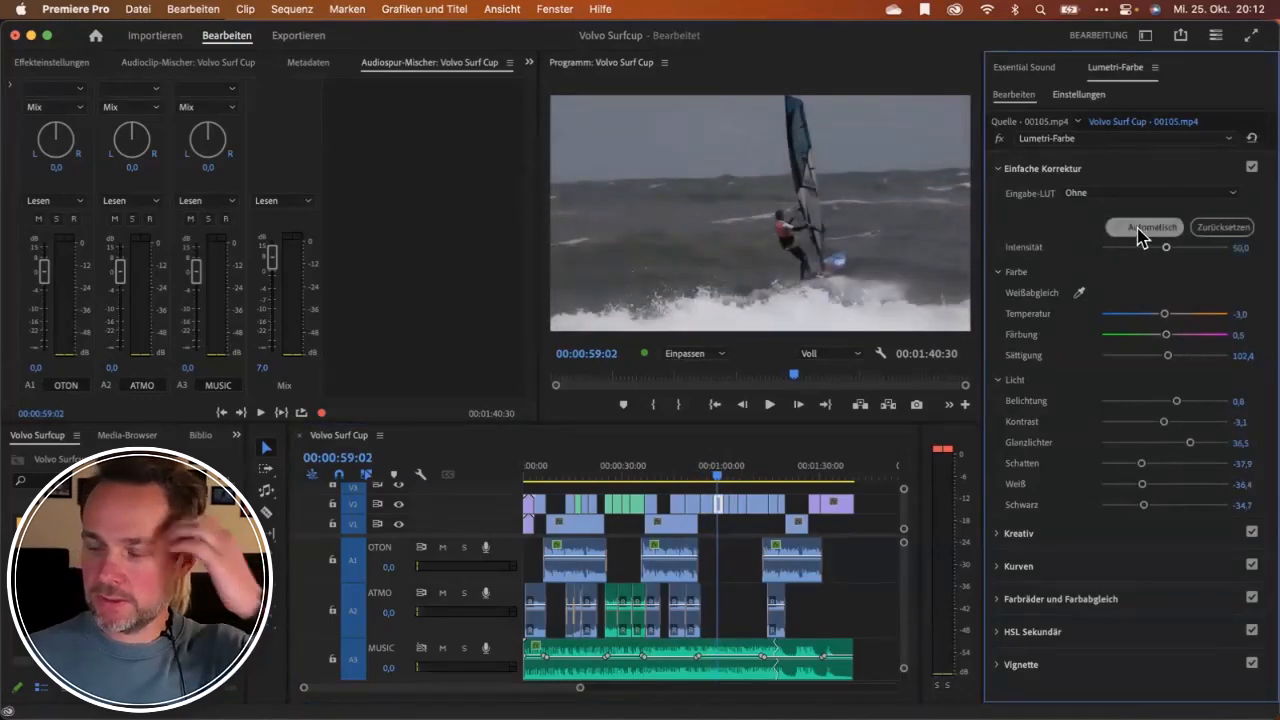
Enlarge the program monitor and refine the B-roll clip's basic correction with Intensität 70,9, Schatten -35,4 and Schwarz -29,1.
drag(536, 205, 467, 207)
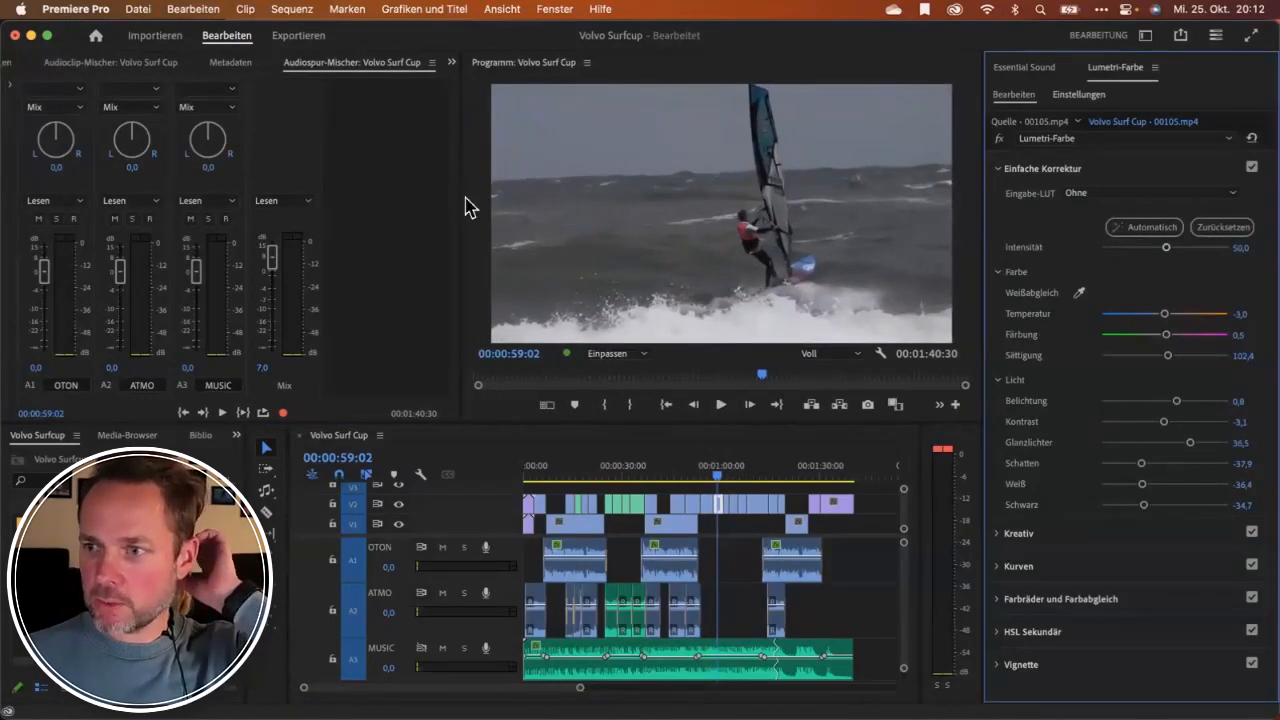
drag(1166, 248, 1189, 251)
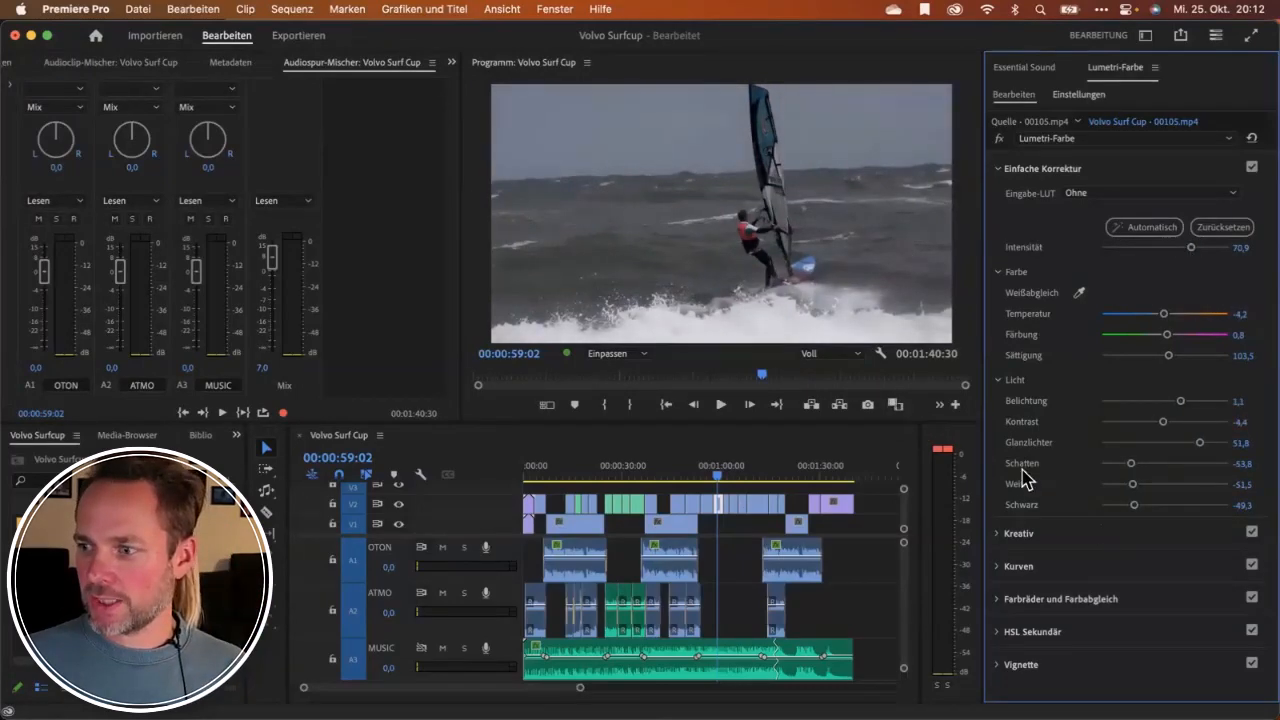
drag(1133, 464, 1143, 507)
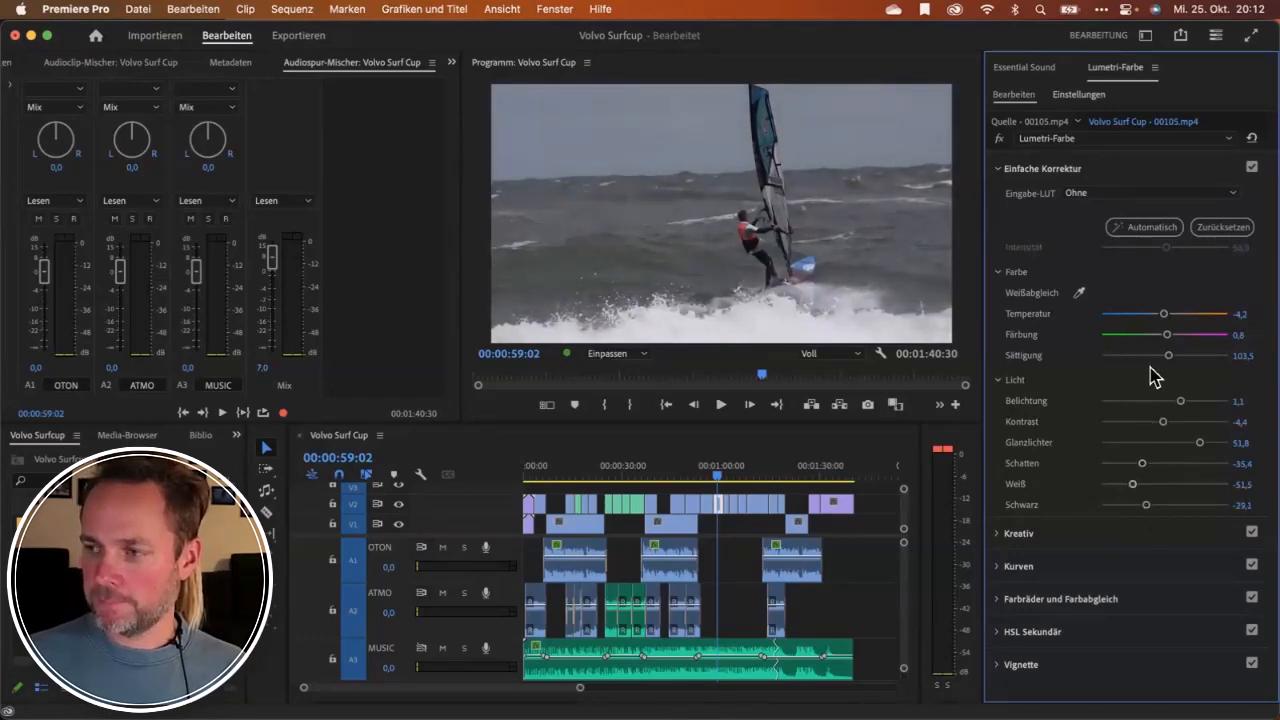
click(1205, 228)
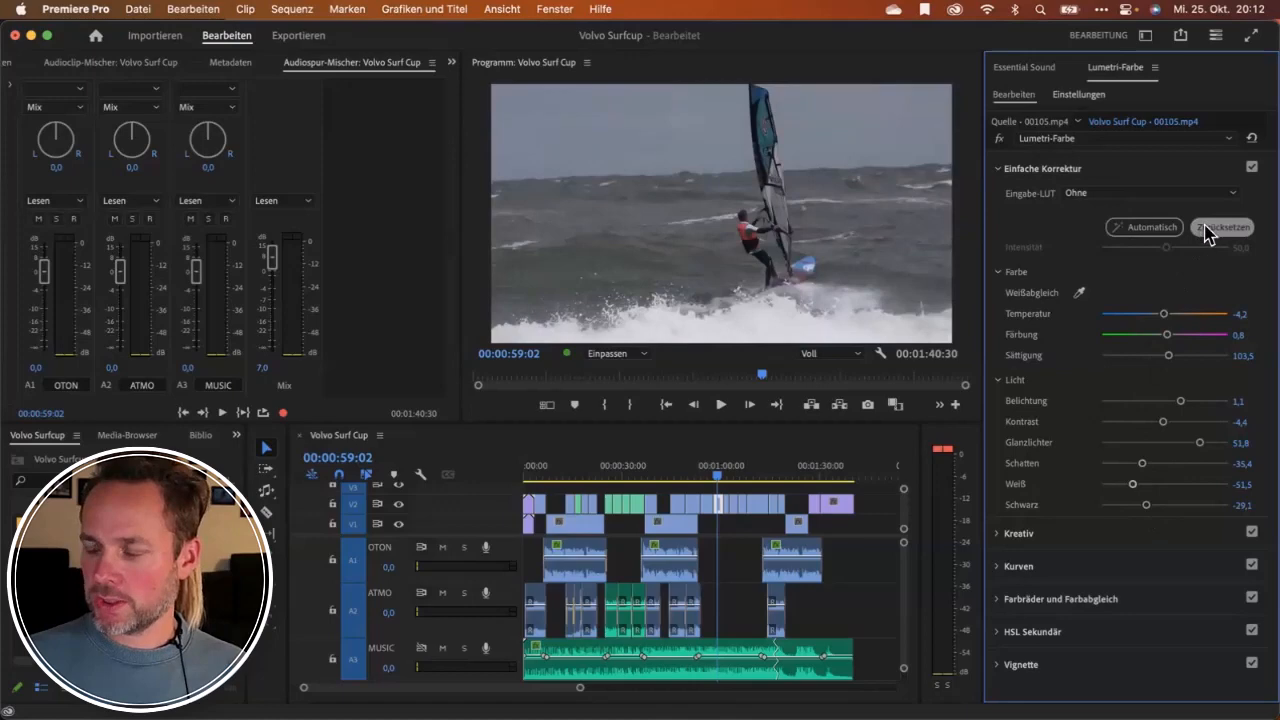
Apply the Kreativ look Fuji F125 Kodak 2395 (by Adobe) to the windsurfer clip at 00:00:59:02.
click(998, 170)
click(999, 202)
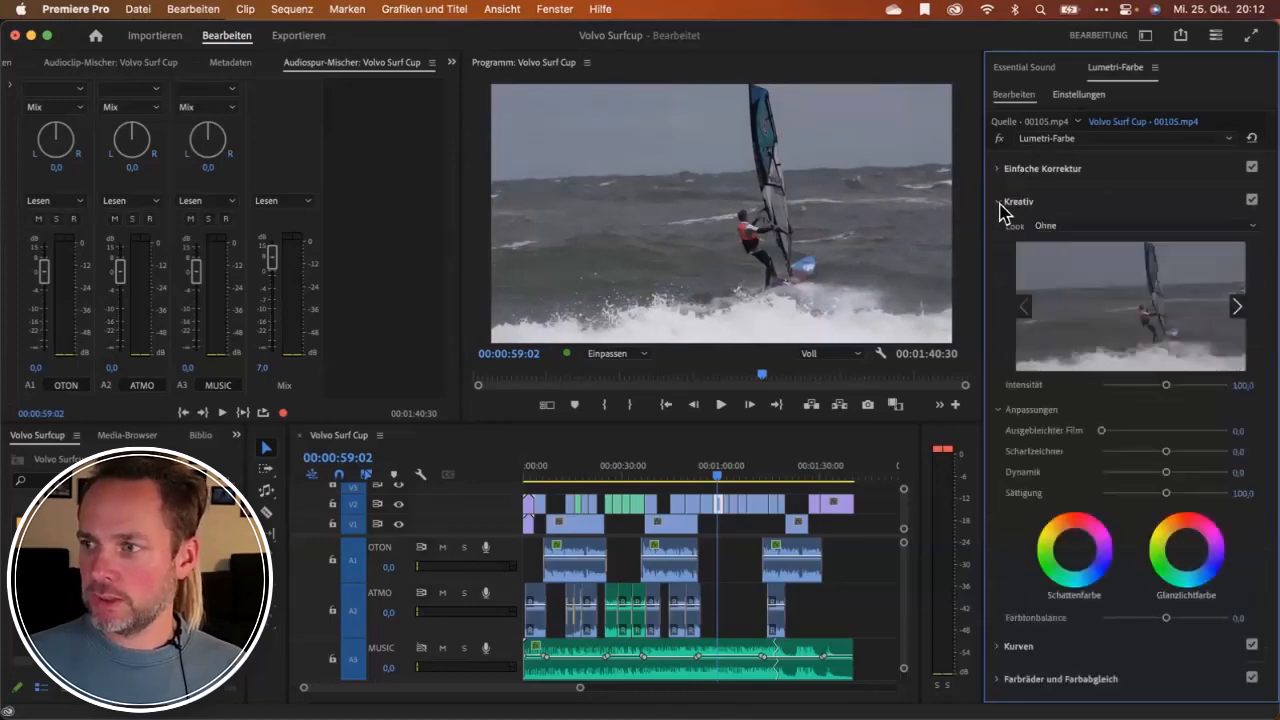
click(1062, 228)
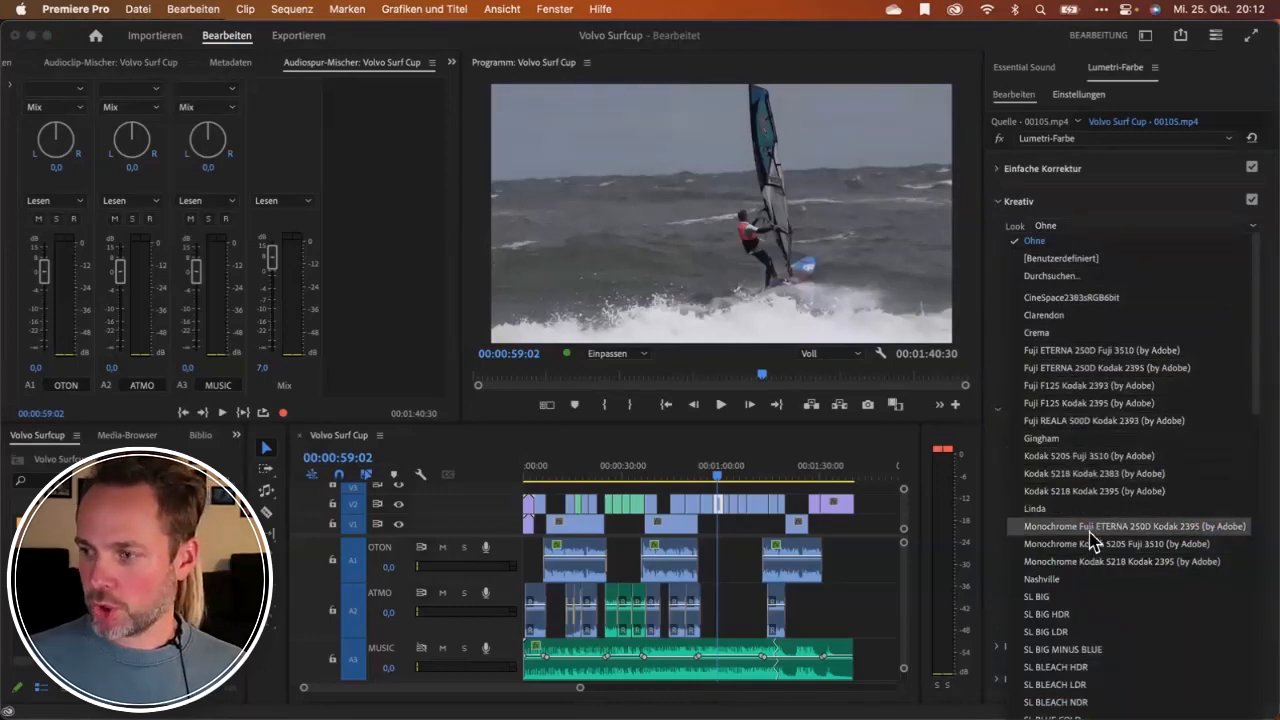
click(1088, 403)
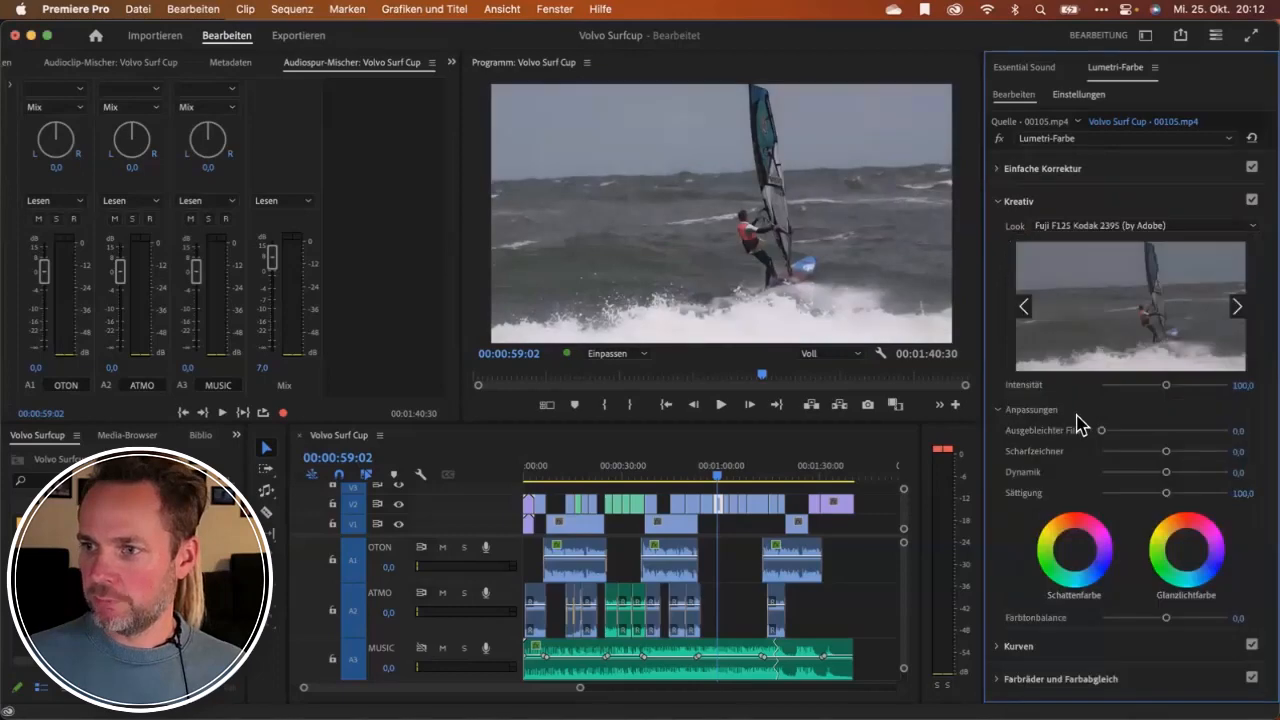
Browse the look previews, apply SL BIG HDR to the clip and set the look's Intensität to 107,6.
click(1238, 308)
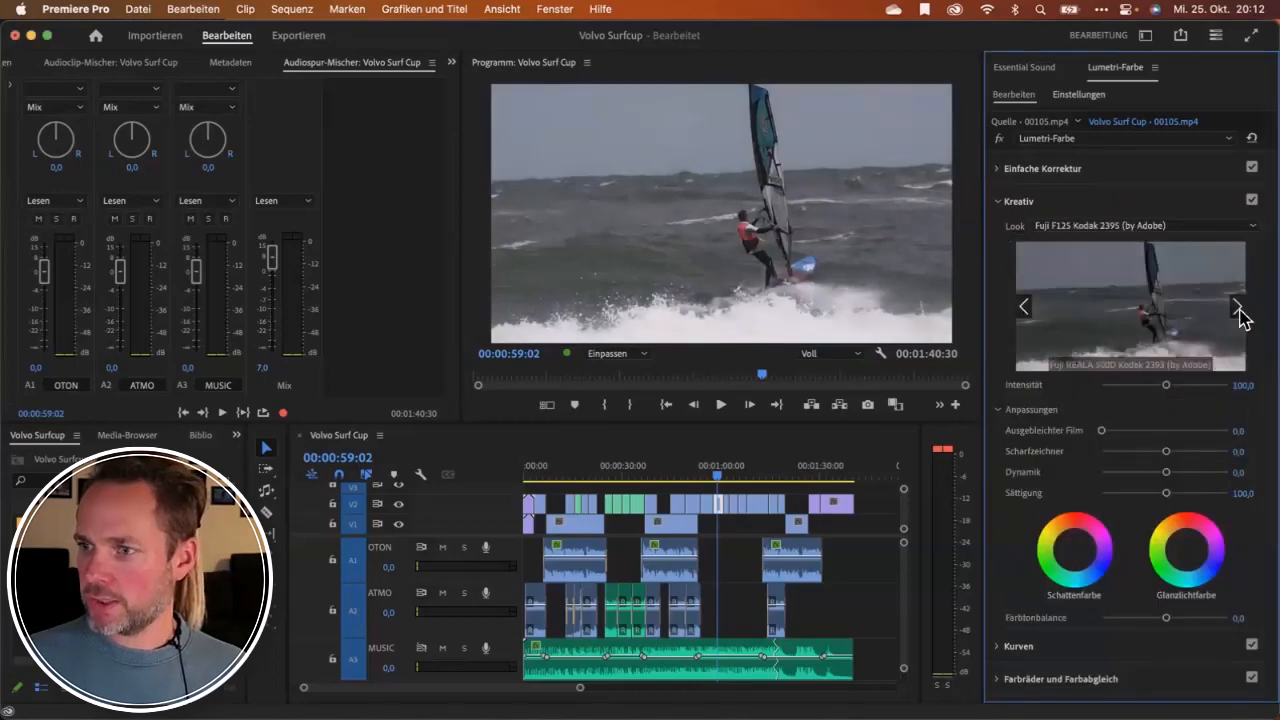
click(1238, 308)
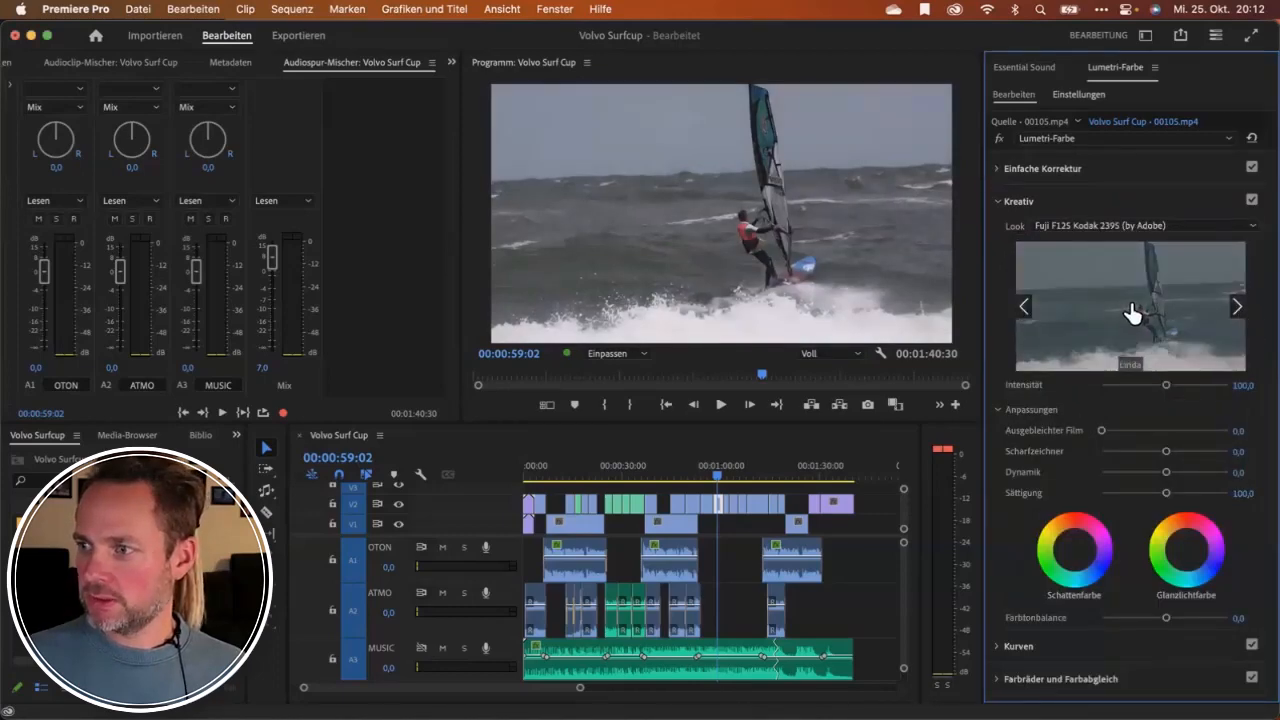
click(1238, 305)
click(1239, 305)
click(1239, 305)
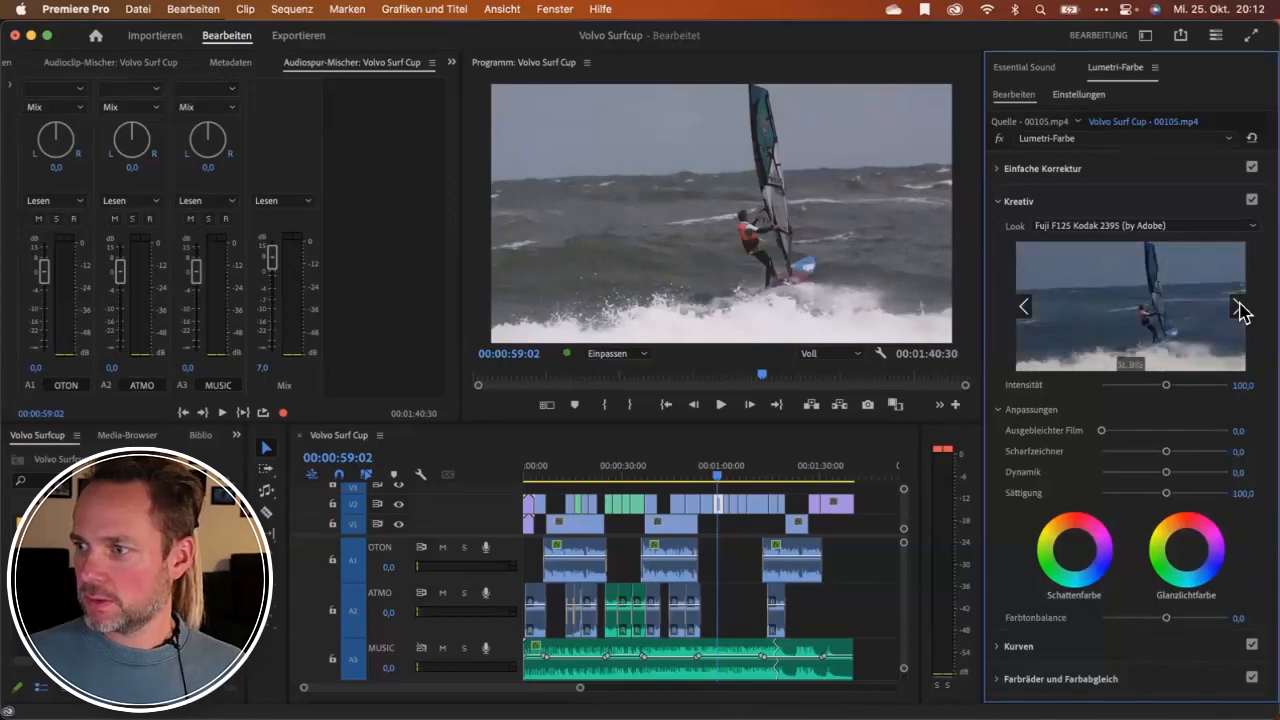
click(1238, 307)
click(1140, 300)
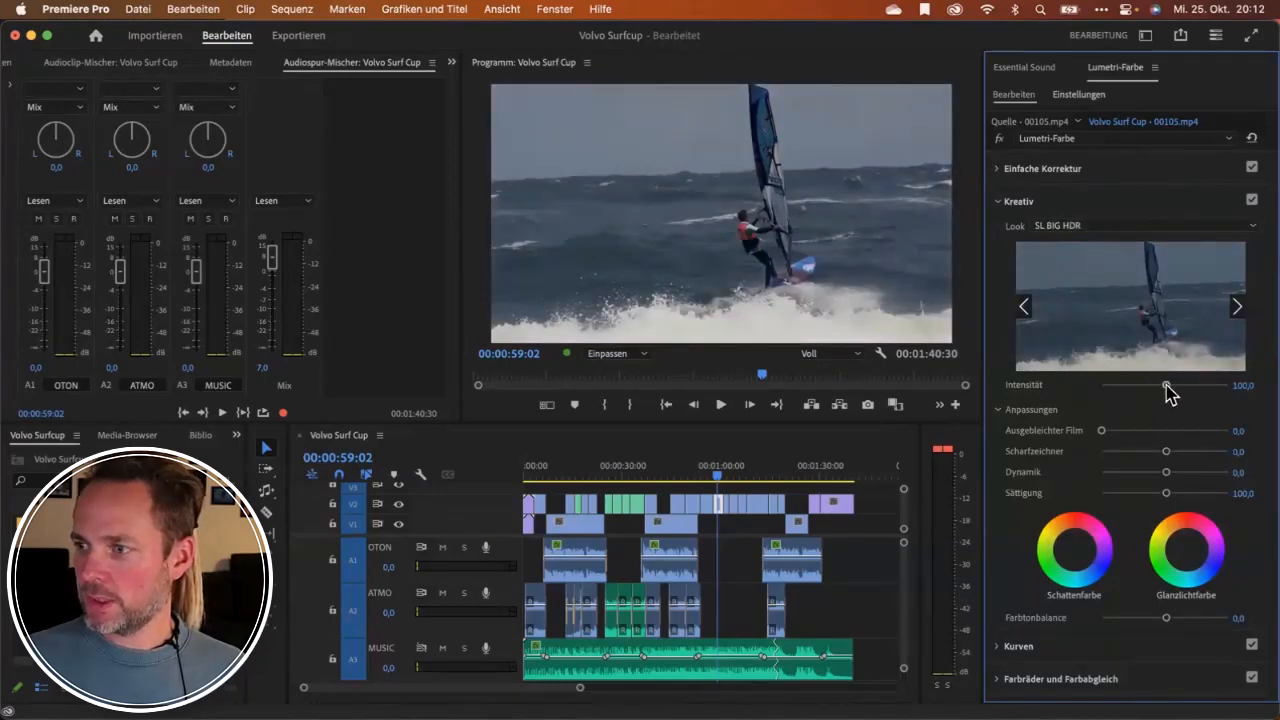
mouse_move(1164, 385)
mouse_down()
mouse_move(1128, 385)
mouse_move(1171, 385)
mouse_move(1155, 385)
mouse_up()
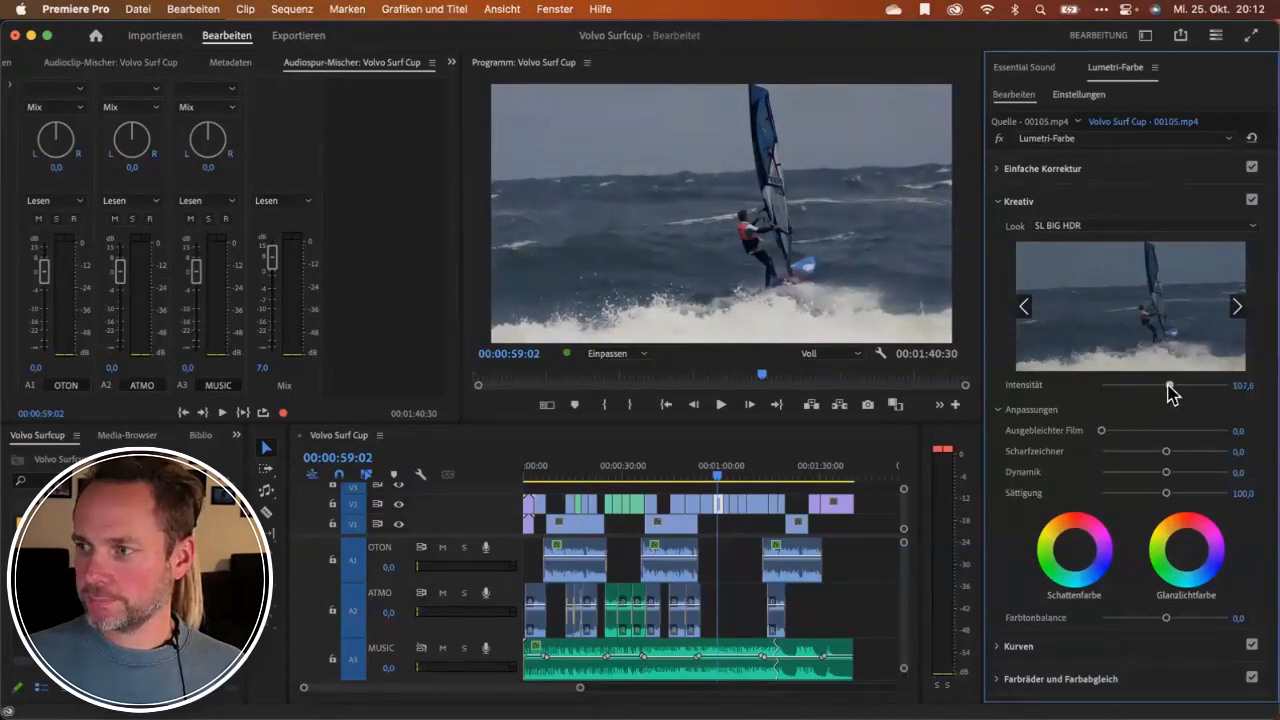
Shape the clip's white RGB curve into a gentle S by lowering the shadows and raising the highlights.
click(1006, 203)
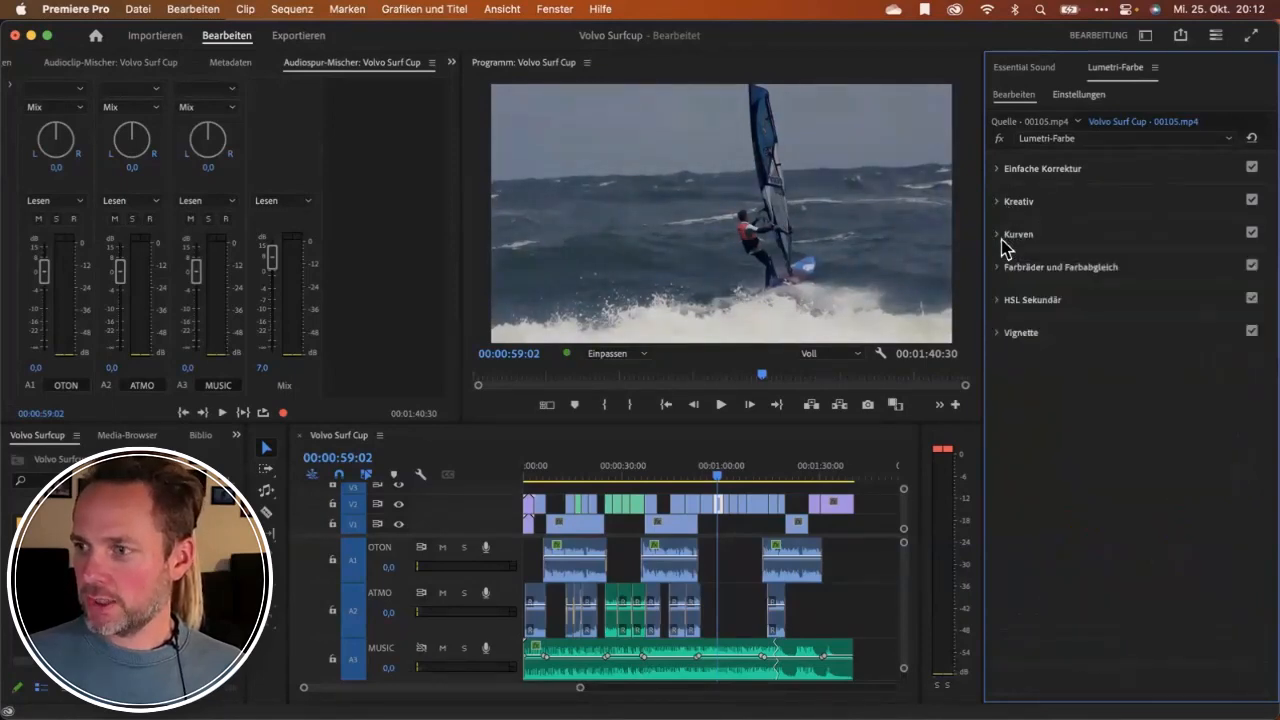
click(1001, 236)
click(1001, 265)
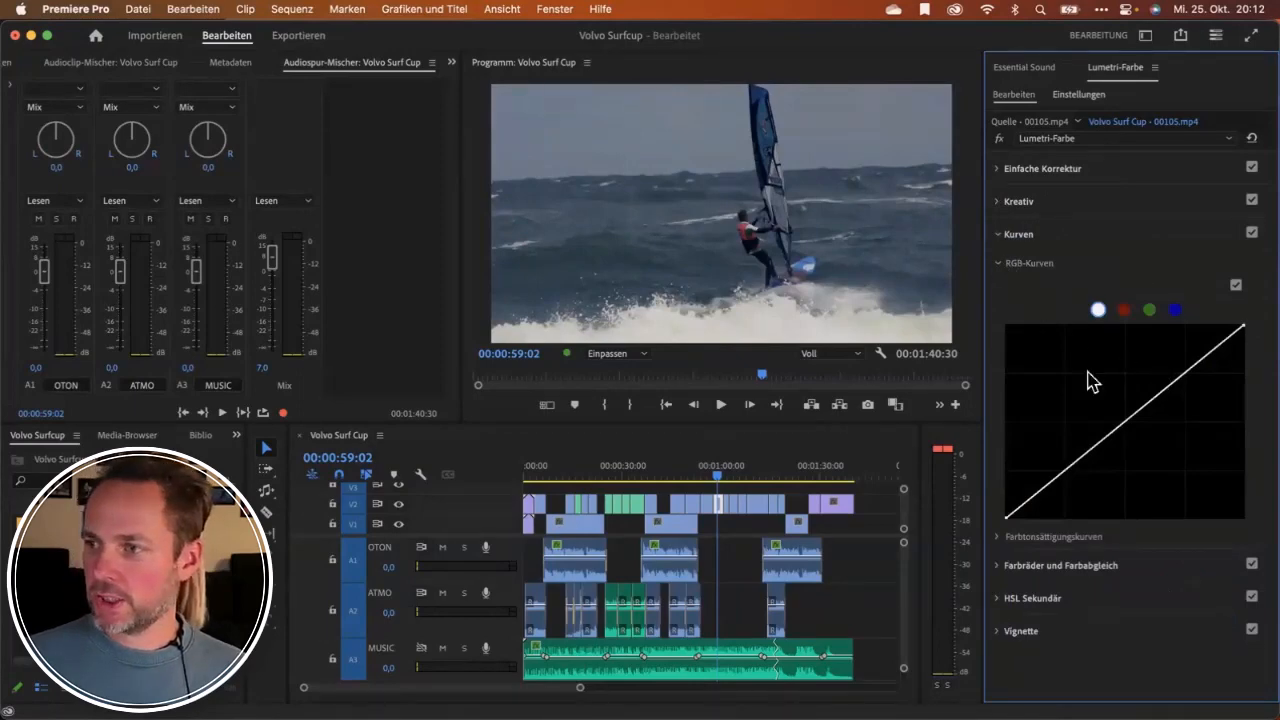
drag(1092, 456, 1097, 455)
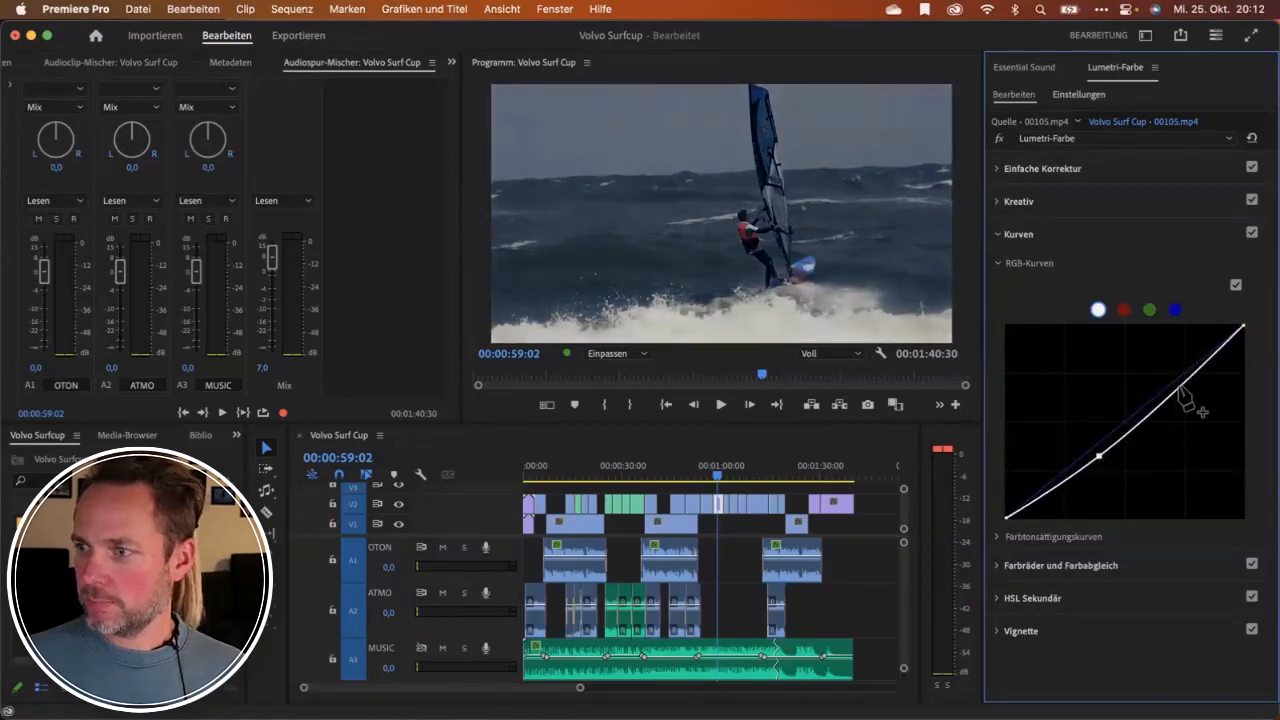
drag(1180, 392, 1172, 380)
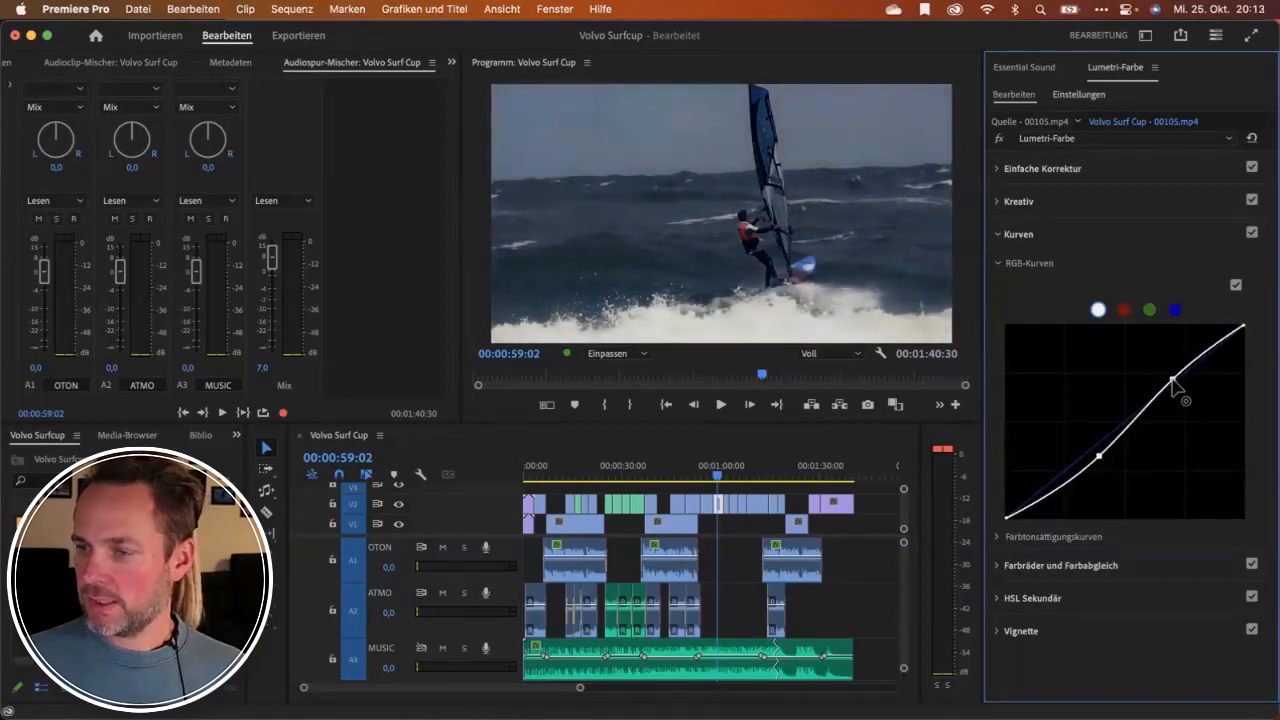
Sample the windsurfer's red vest for the Farbton vs. Sättigung curve, slightly lower that red's saturation and review the remaining hue curves.
click(998, 263)
click(997, 289)
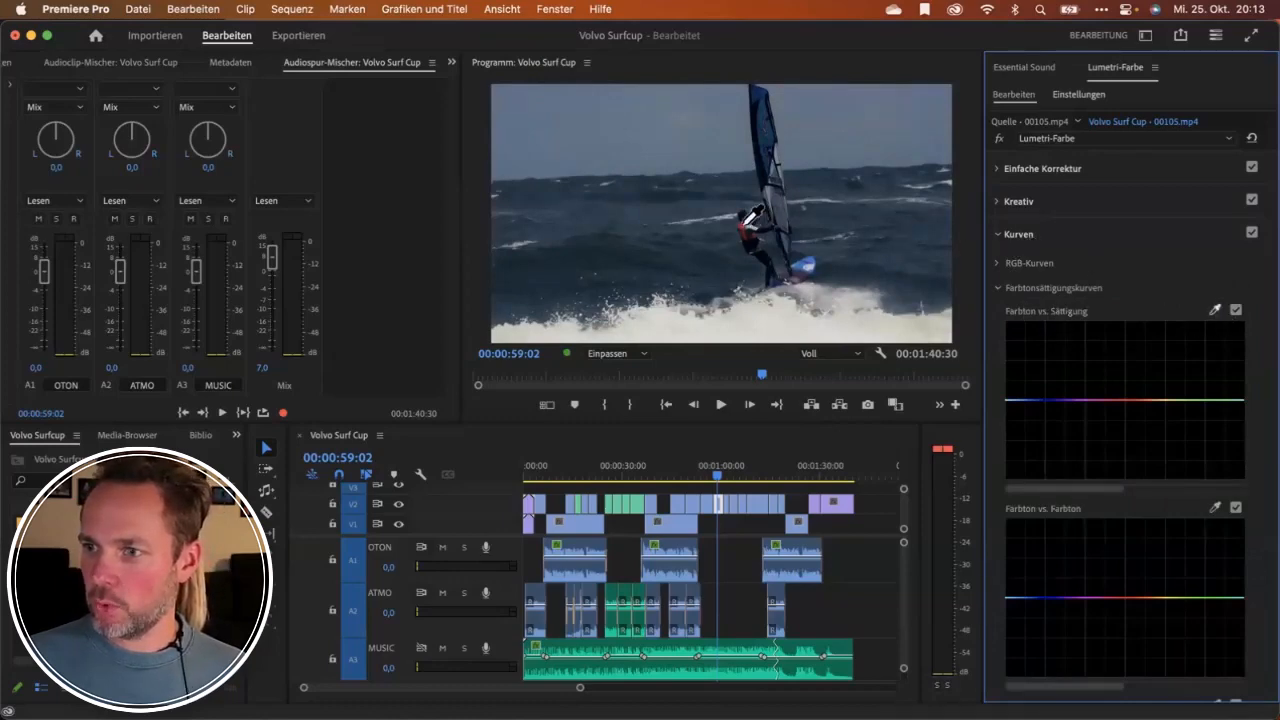
click(756, 215)
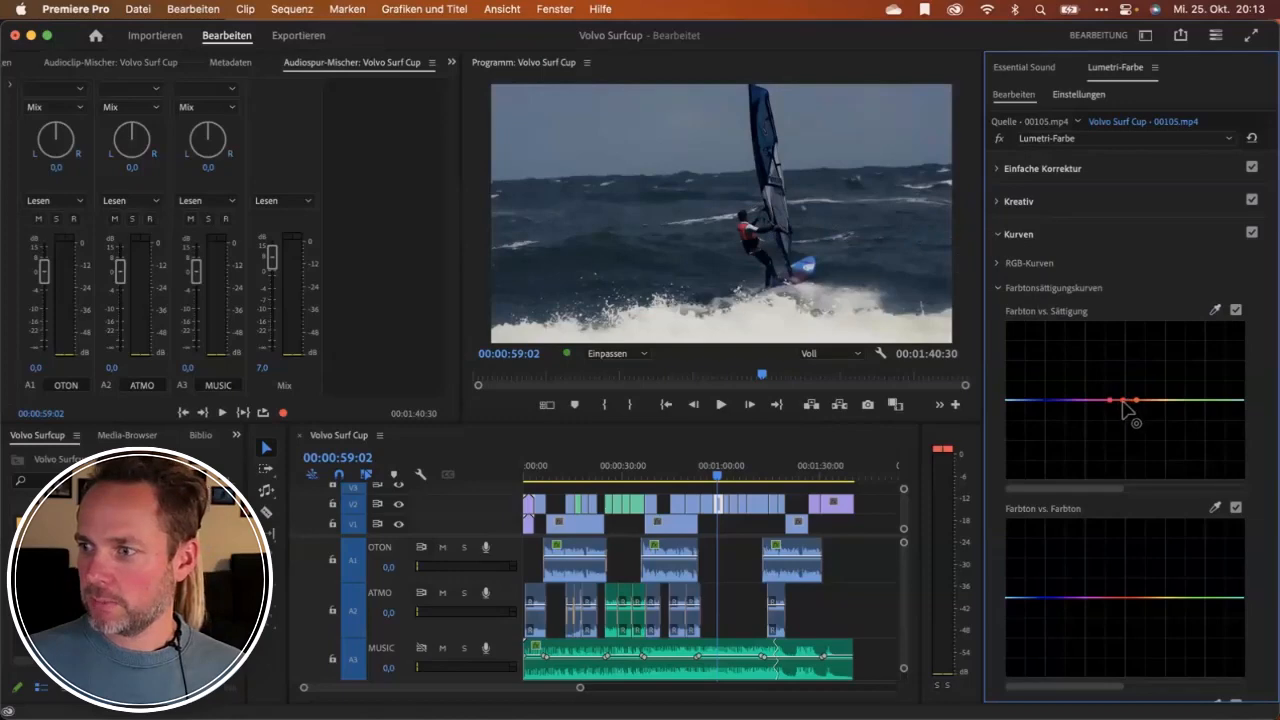
mouse_move(1123, 400)
mouse_down()
mouse_move(1124, 420)
mouse_move(1121, 385)
mouse_move(1129, 430)
mouse_move(1122, 406)
mouse_up()
scroll(1092, 370, down, 10)
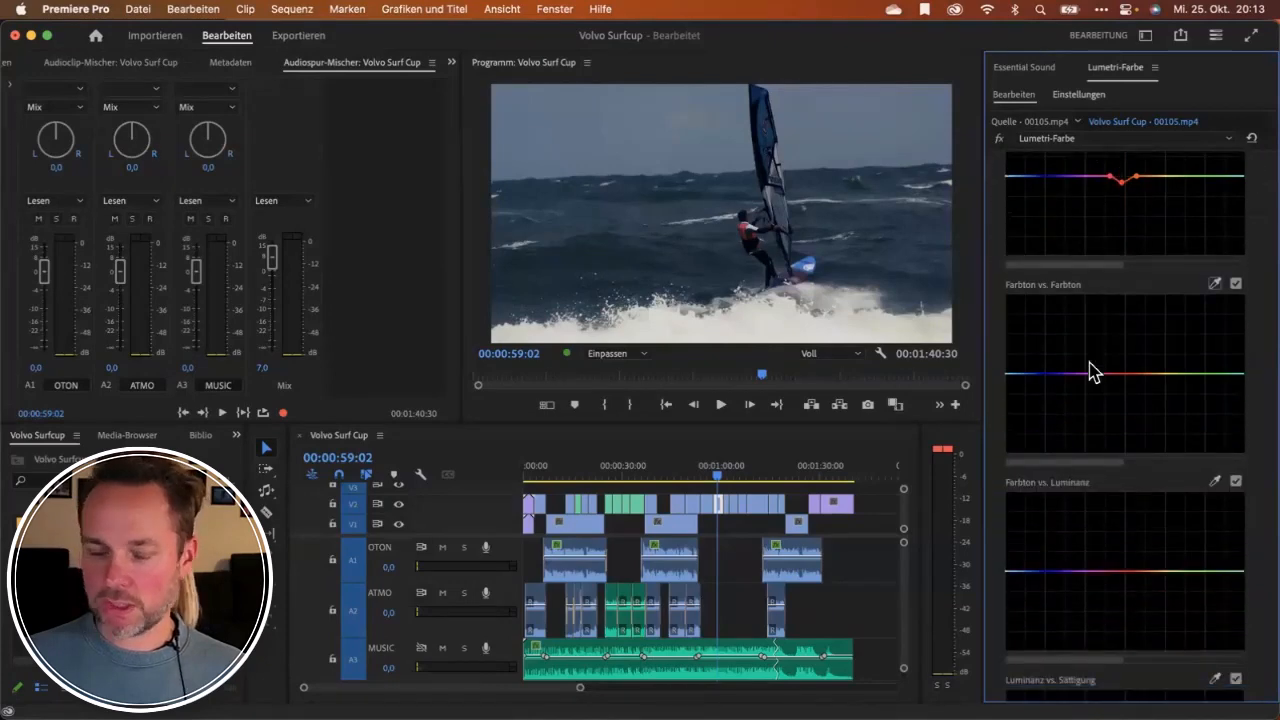
scroll(1092, 370, down, 5)
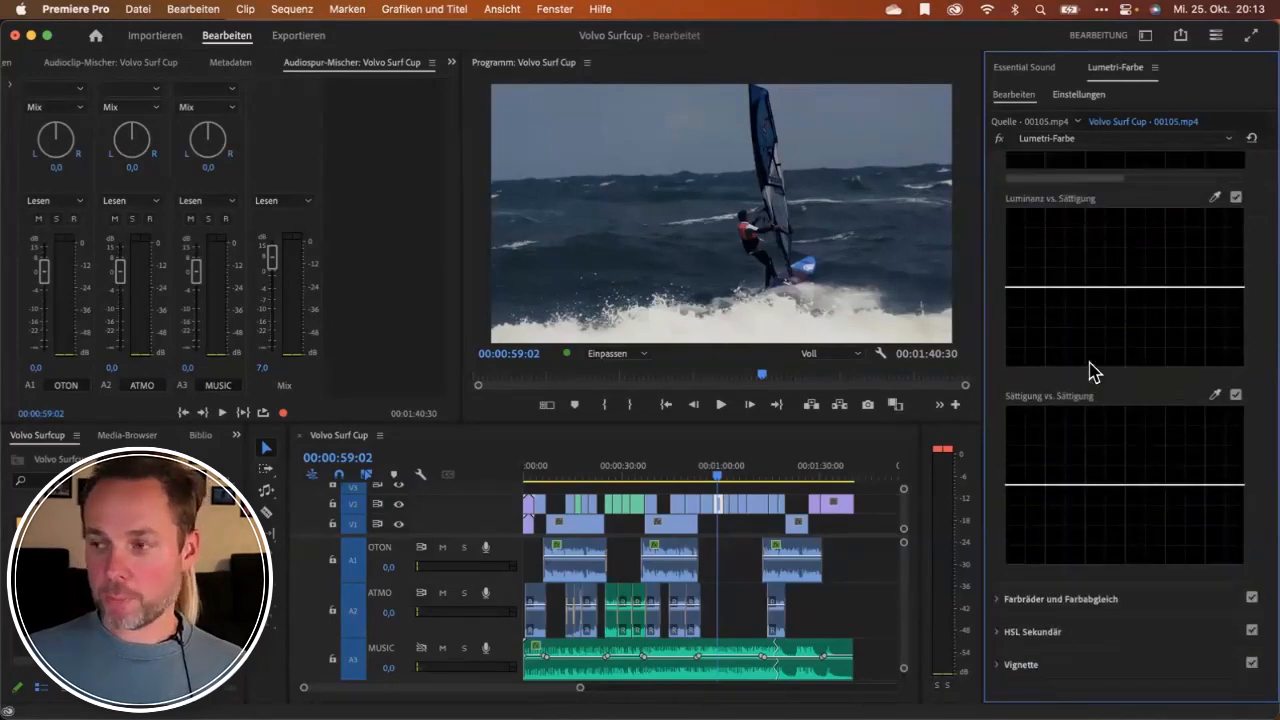
scroll(1092, 370, up, 12)
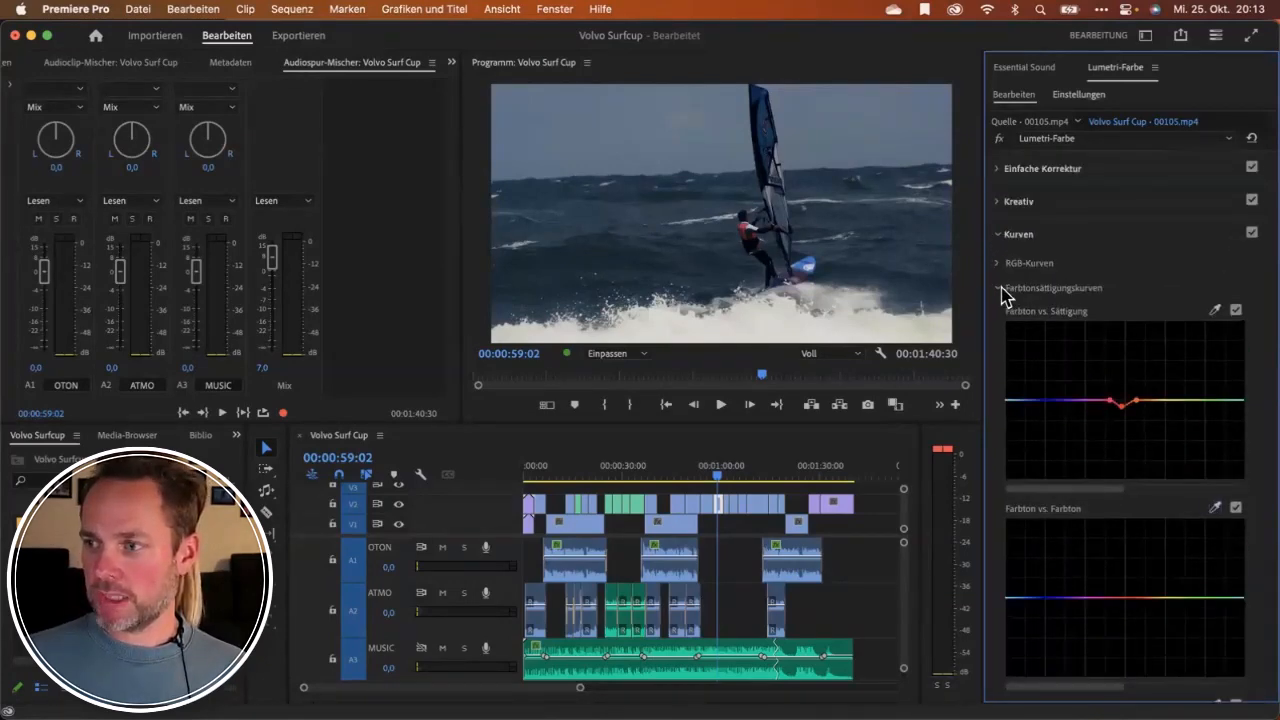
click(1001, 287)
click(999, 235)
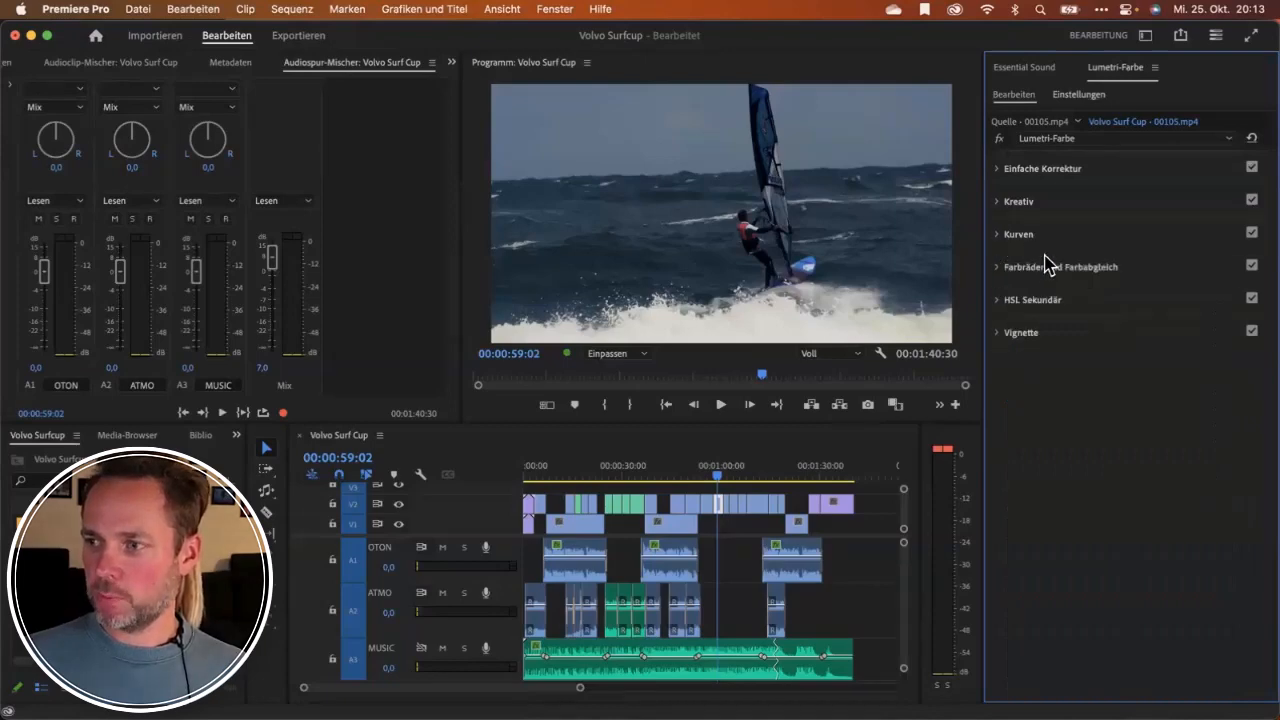
Try a slight colour shift with the Mitteltöne wheel in Farbräder und Farbabgleich.
click(997, 268)
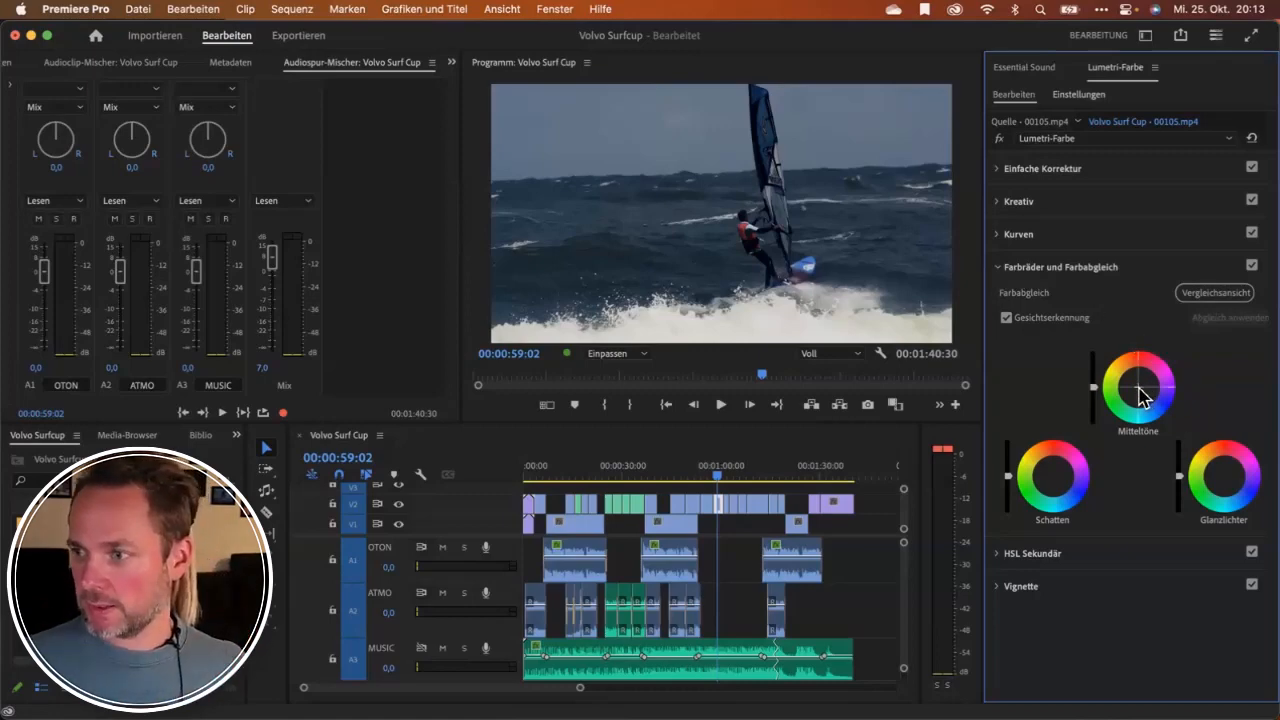
drag(1139, 389, 1141, 397)
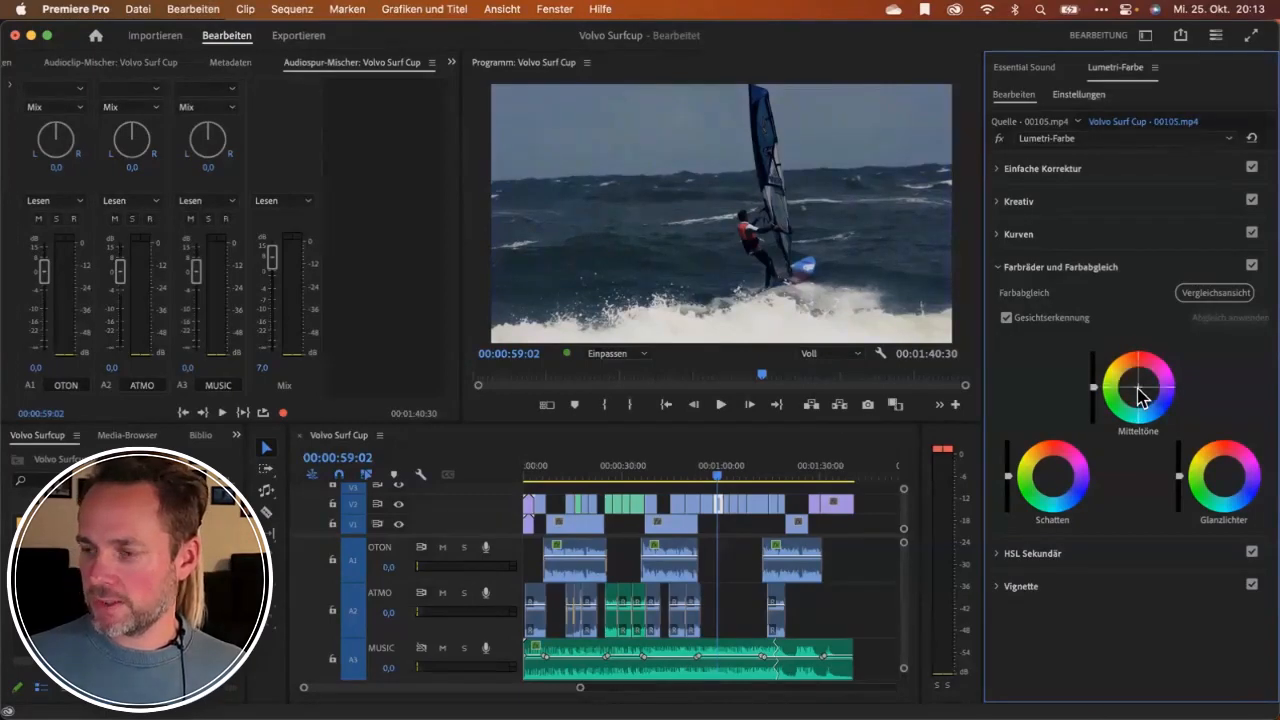
click(1001, 270)
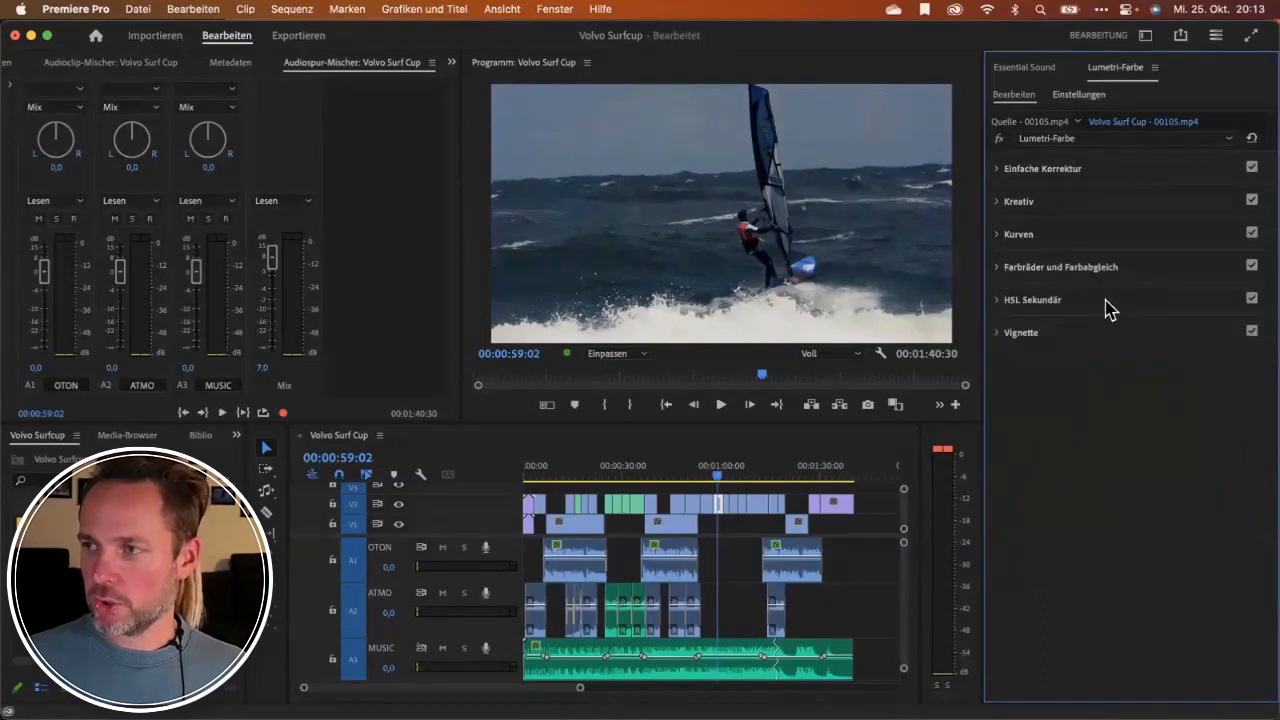
Examine the Voreinstellungen and Projekt sections of the Lumetri-Farbe settings and return to its editing controls.
click(1076, 96)
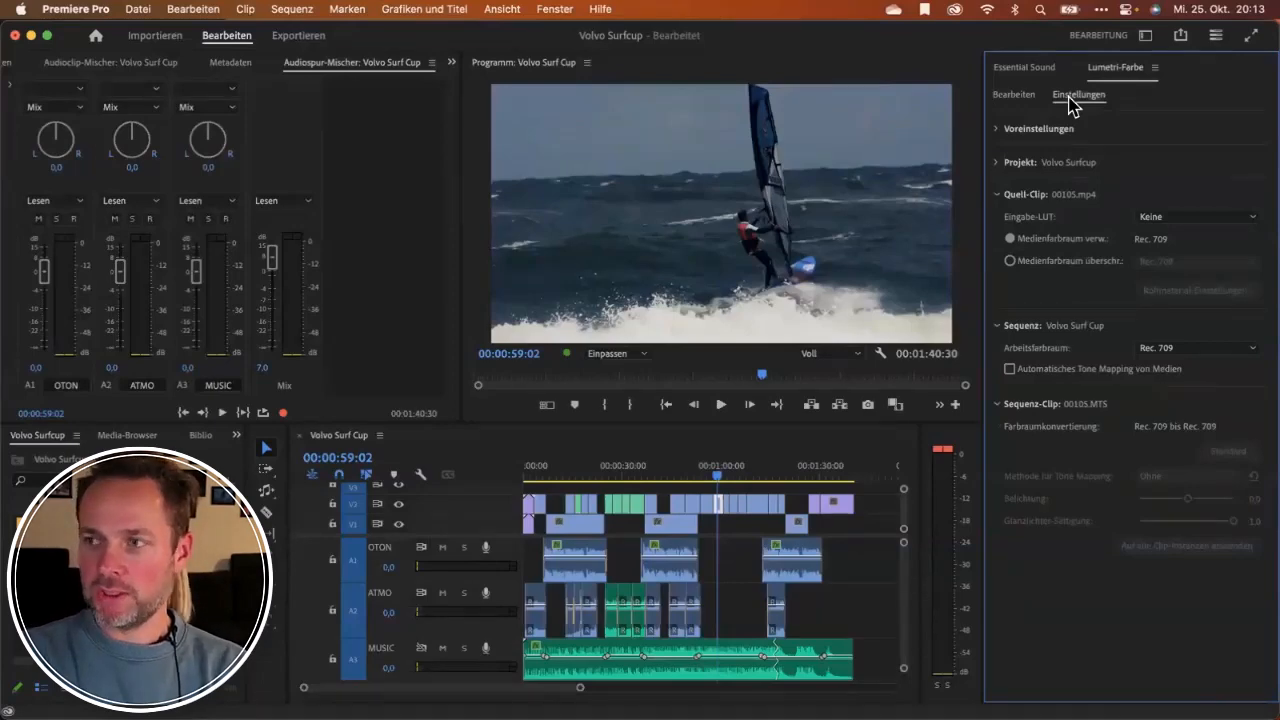
click(995, 130)
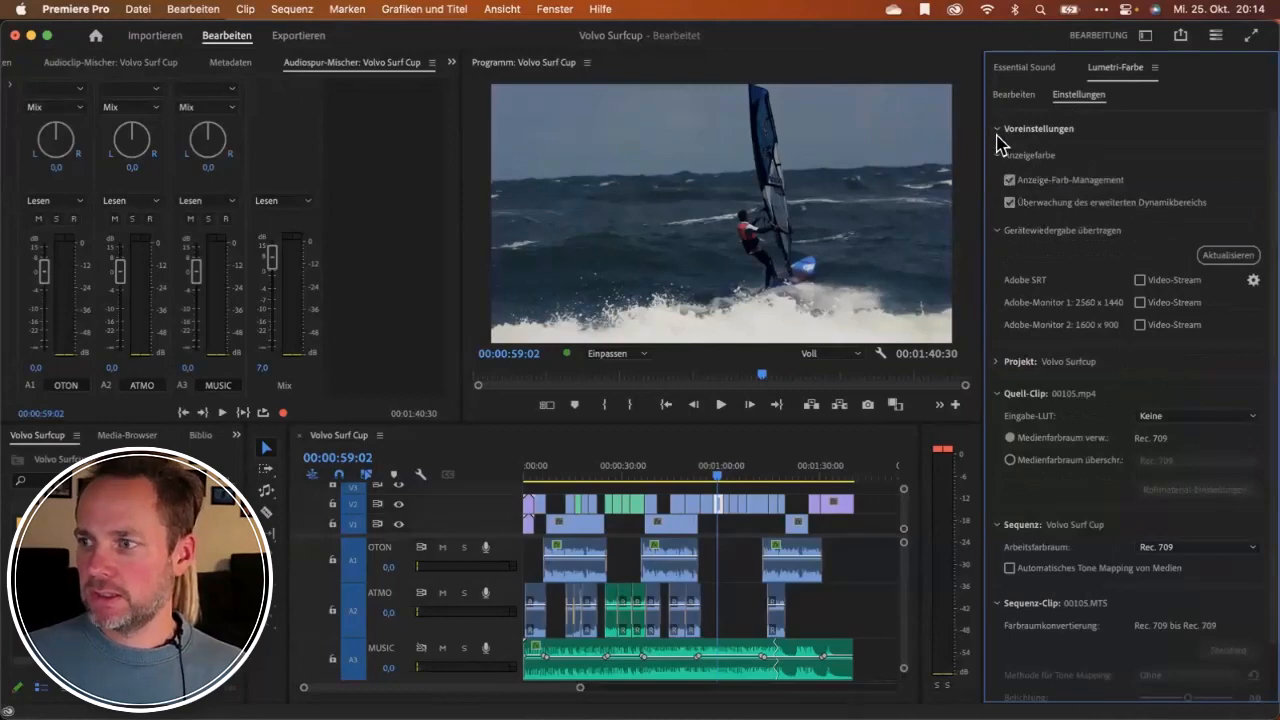
click(999, 131)
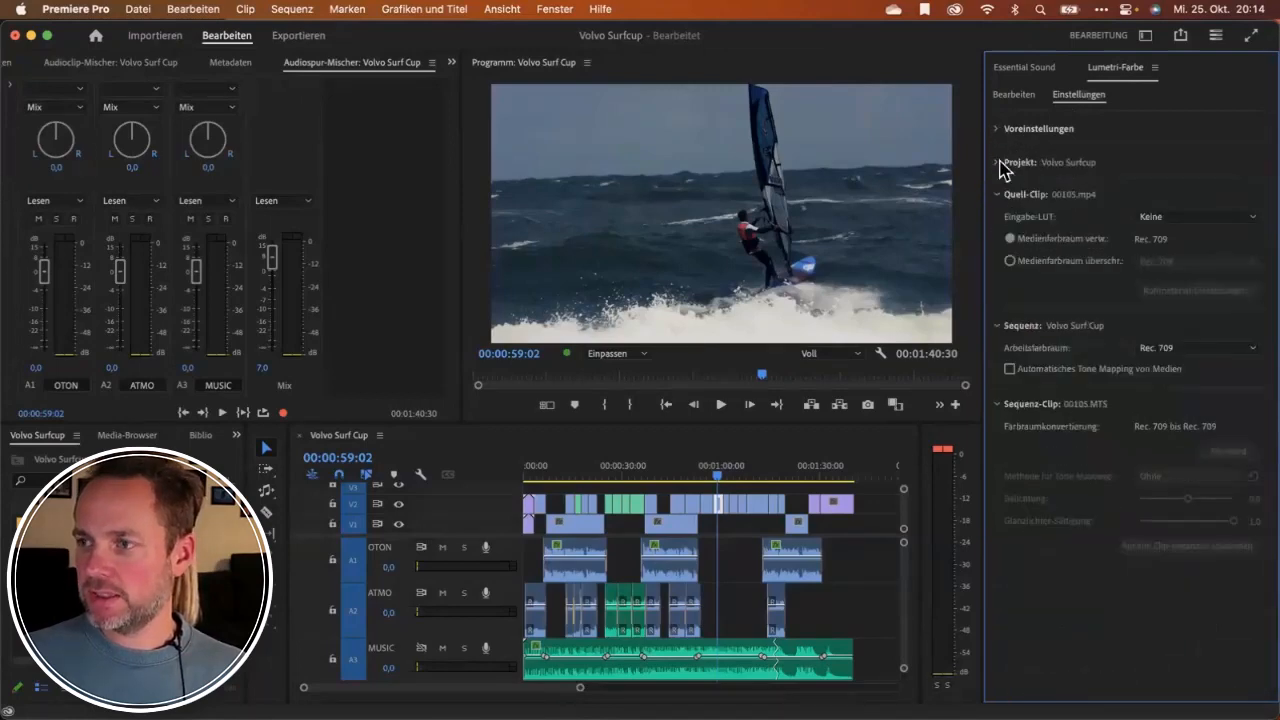
click(1005, 164)
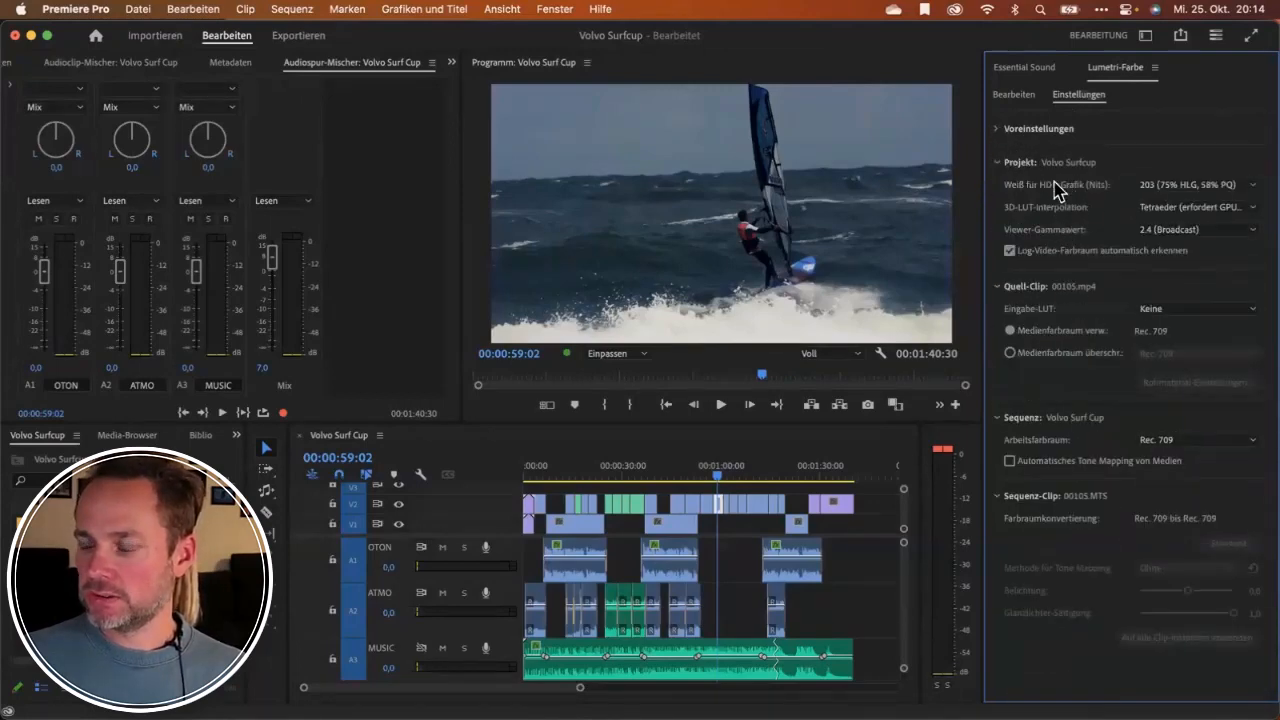
click(998, 164)
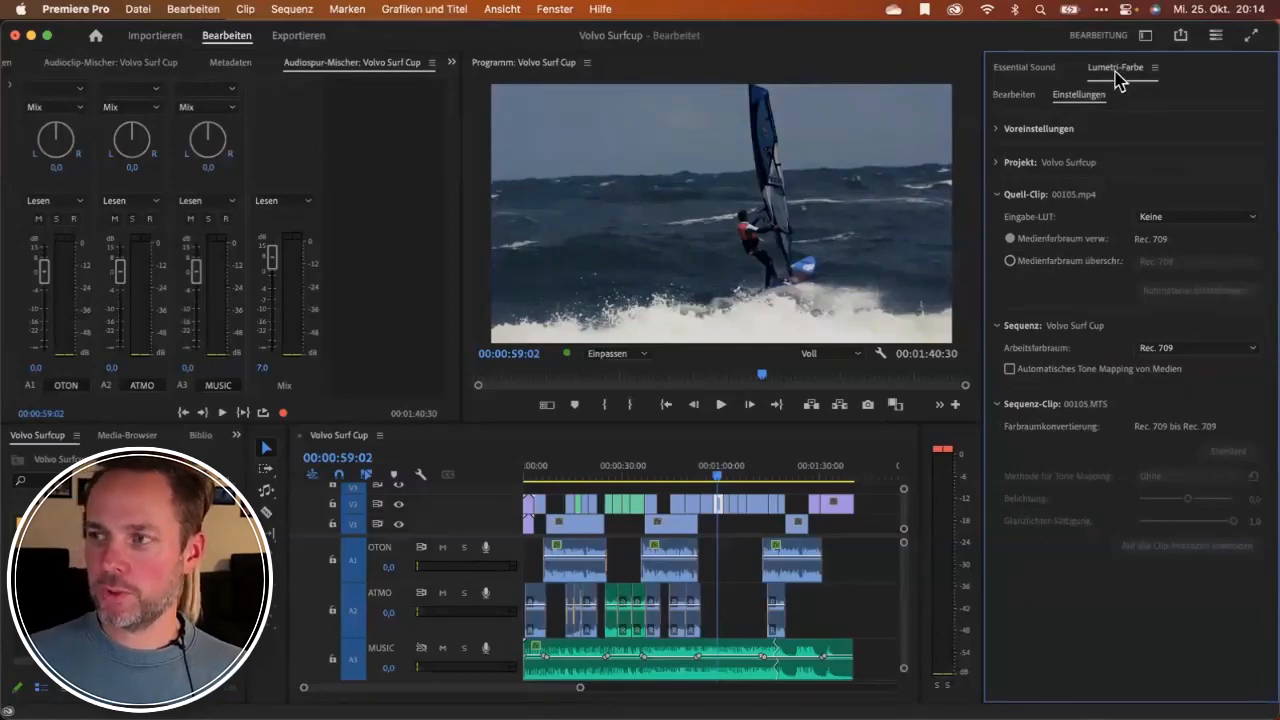
click(1032, 98)
click(1078, 100)
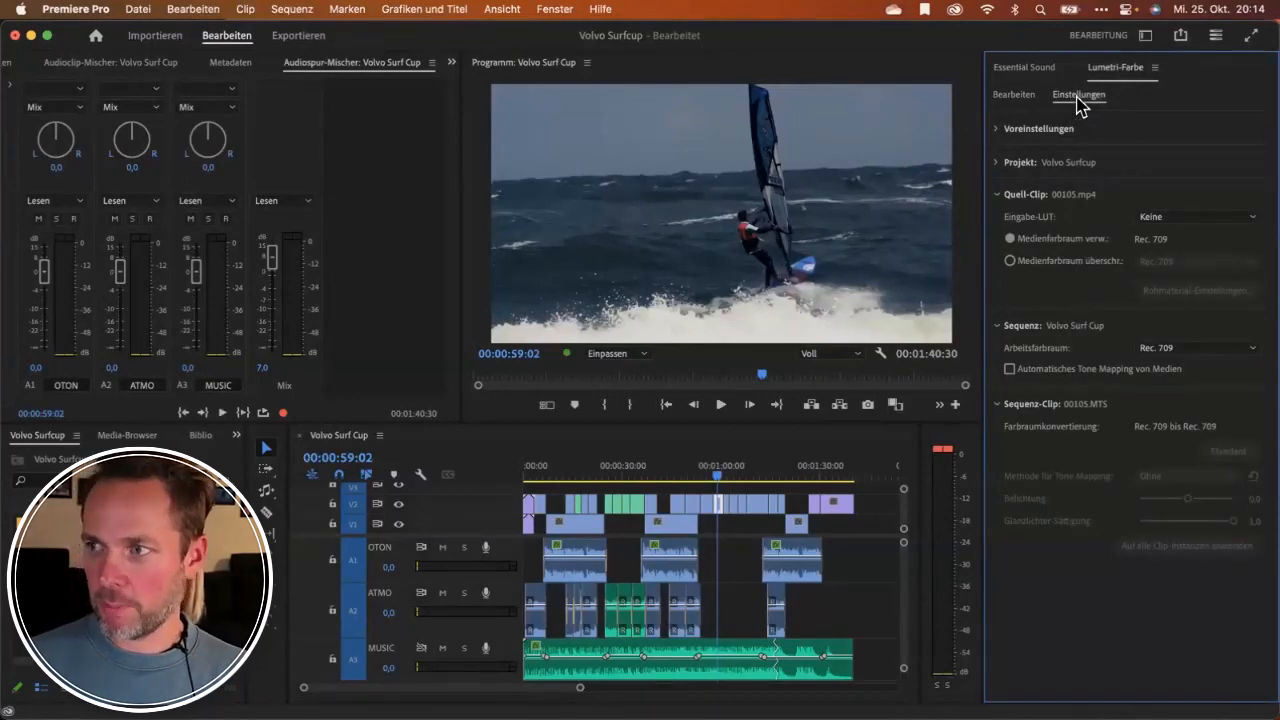
click(1020, 104)
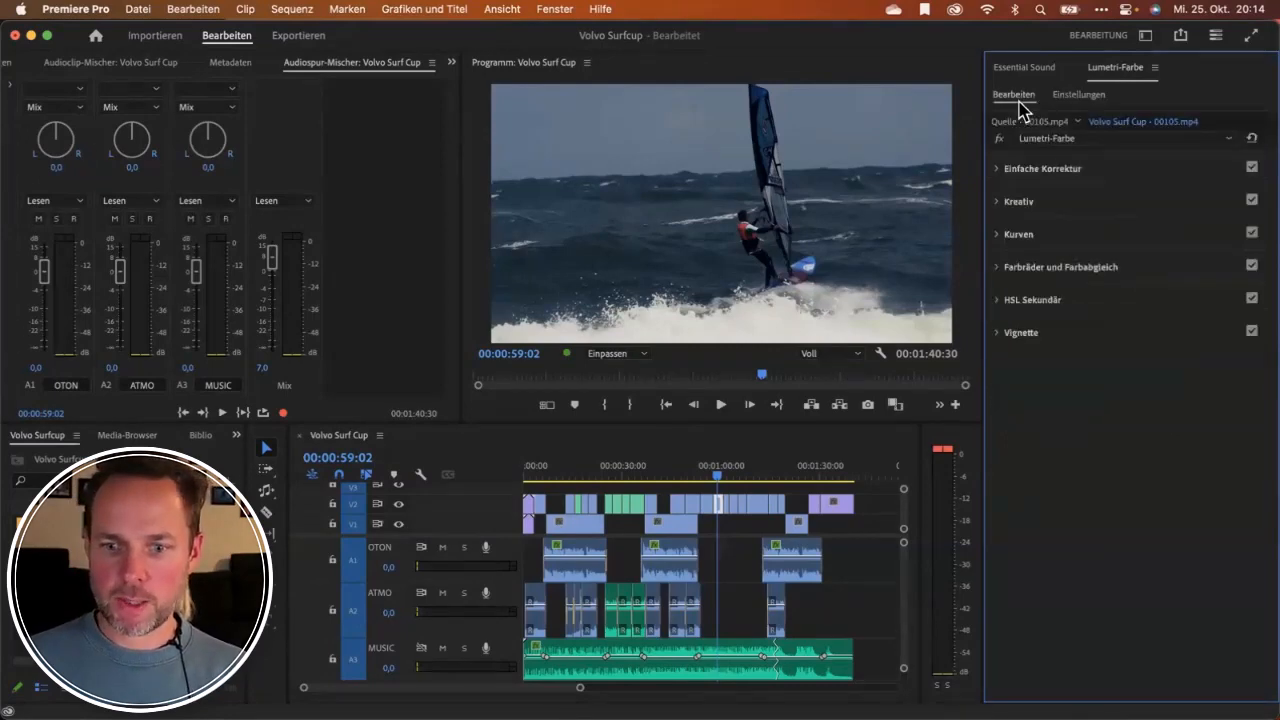
Add Essential Graphics to the workspace and show its local templates.
click(1022, 70)
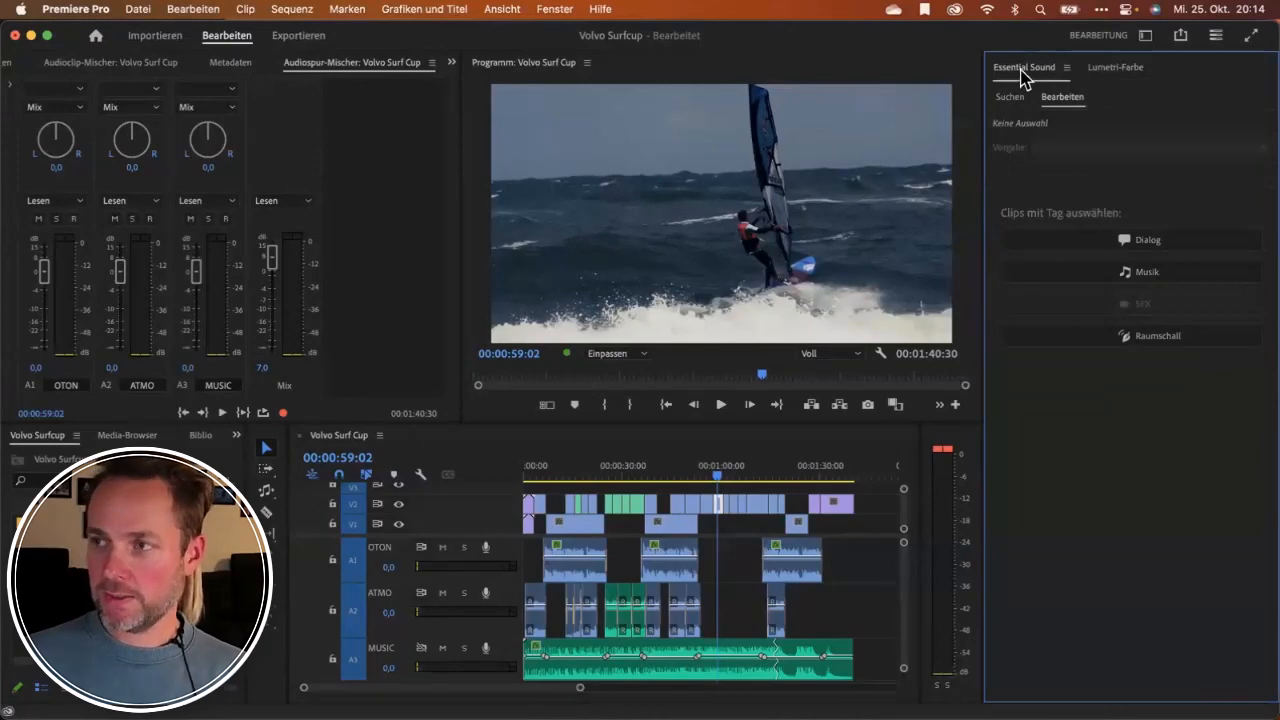
click(1114, 70)
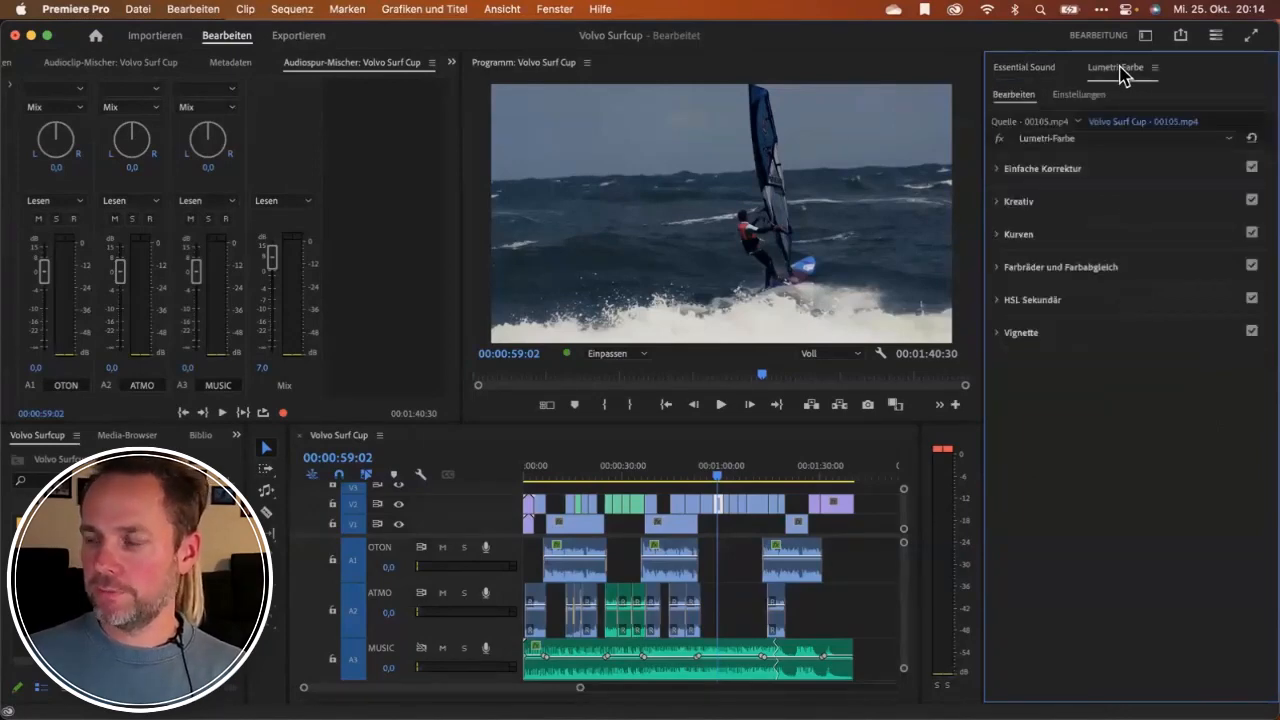
click(555, 10)
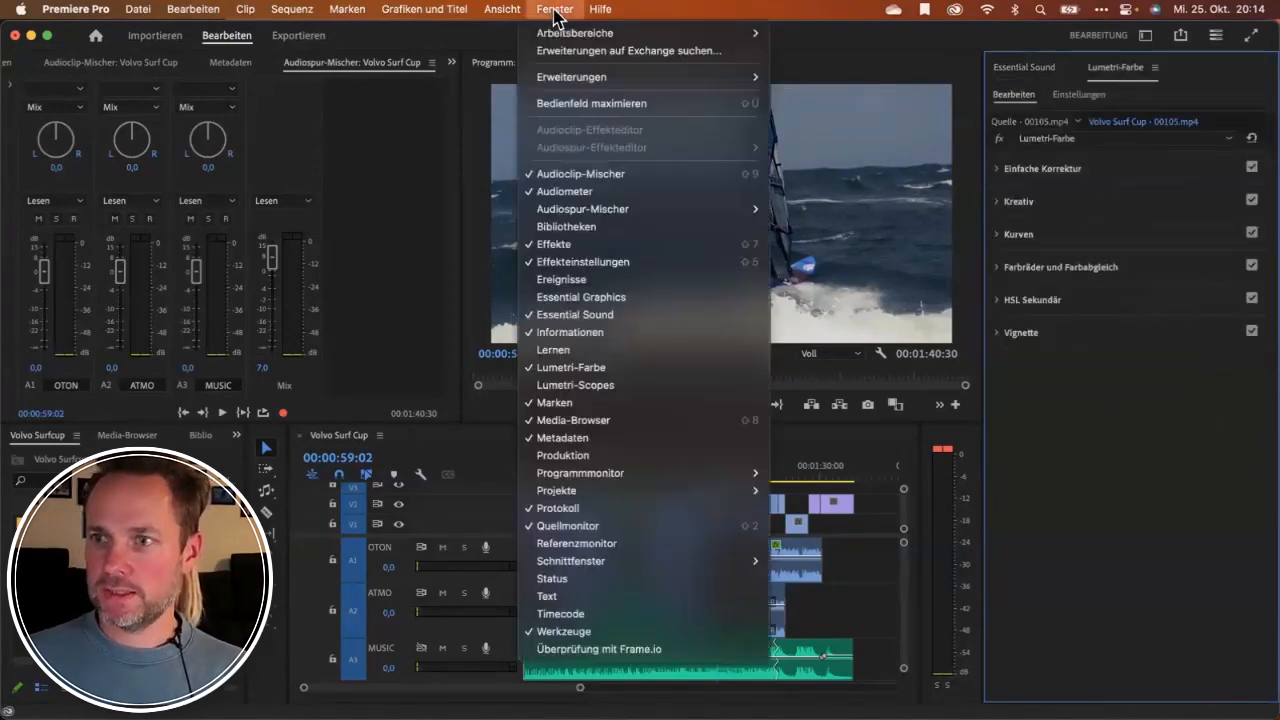
click(600, 297)
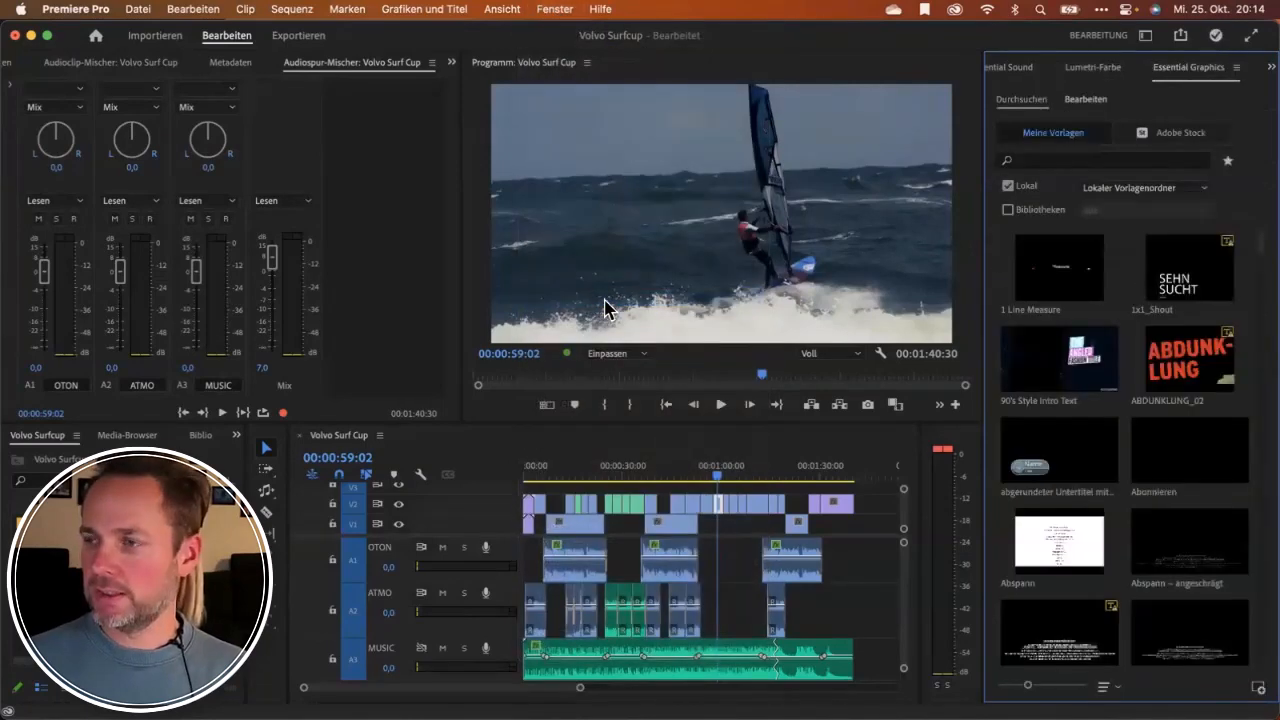
Examine the local motion graphics templates for titles and lower thirds, with the playhead at the first interview.
scroll(1145, 320, down, 5)
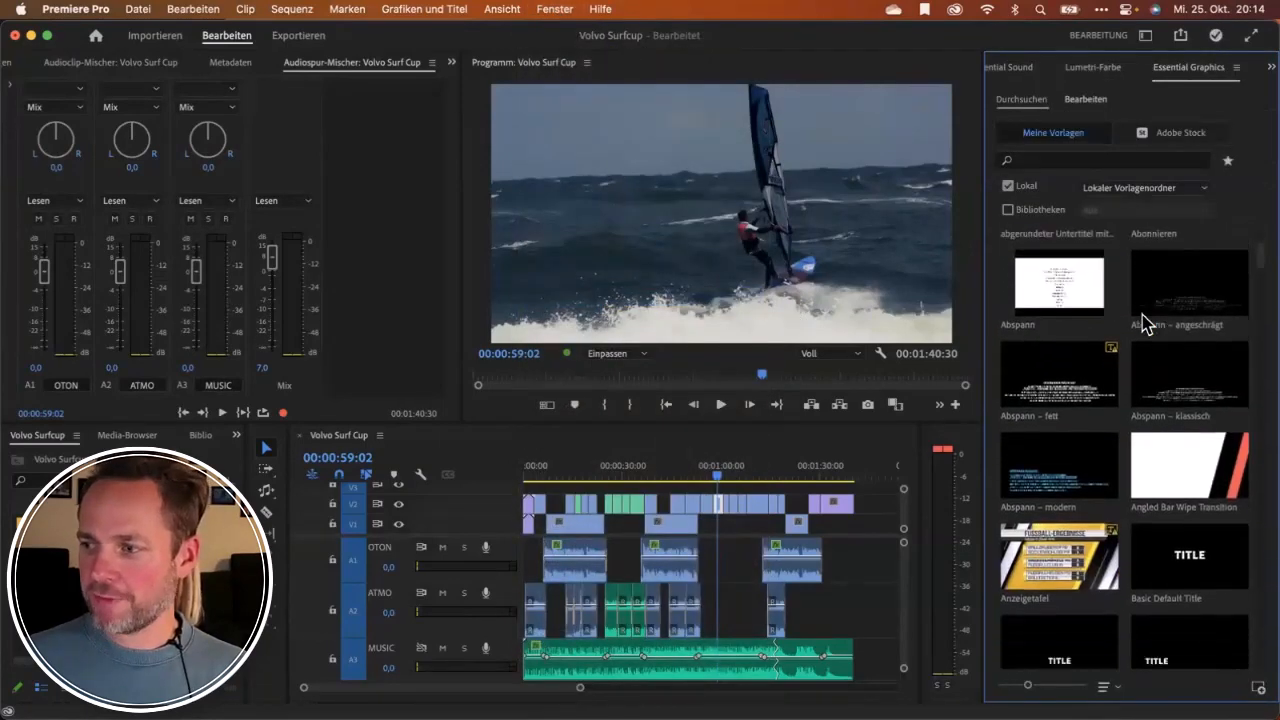
scroll(1145, 322, down, 6)
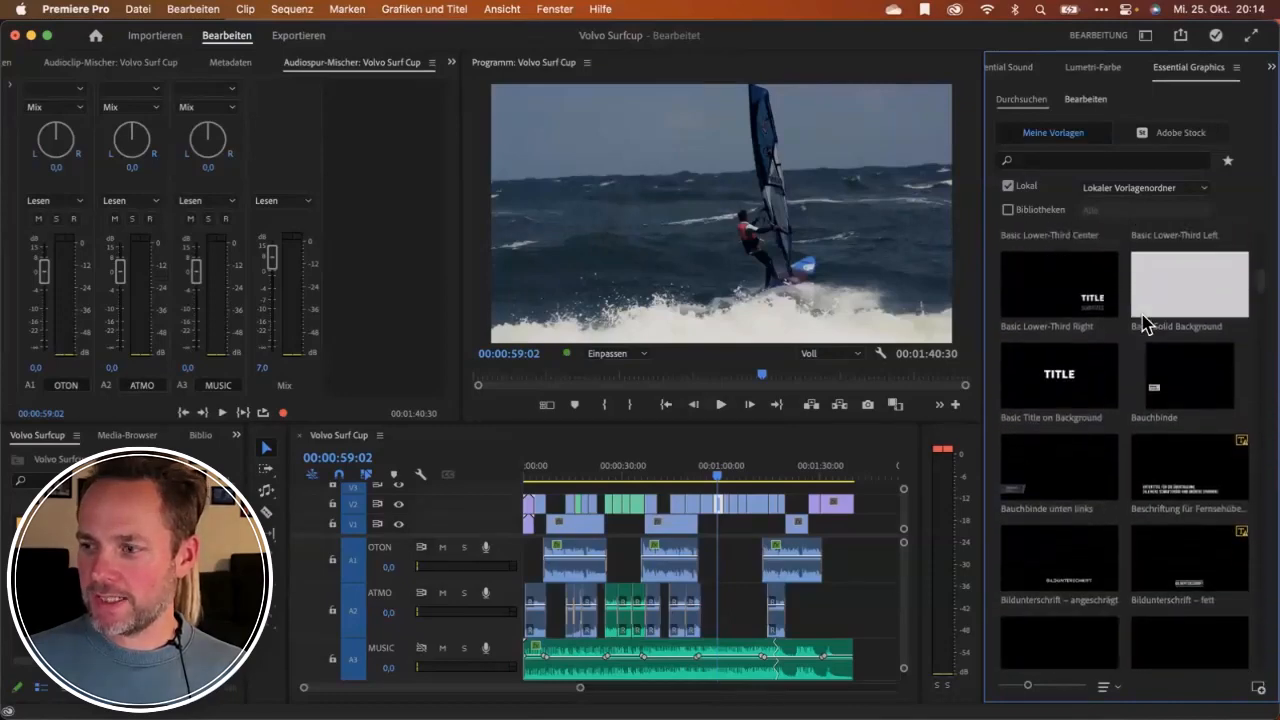
scroll(1145, 322, down, 10)
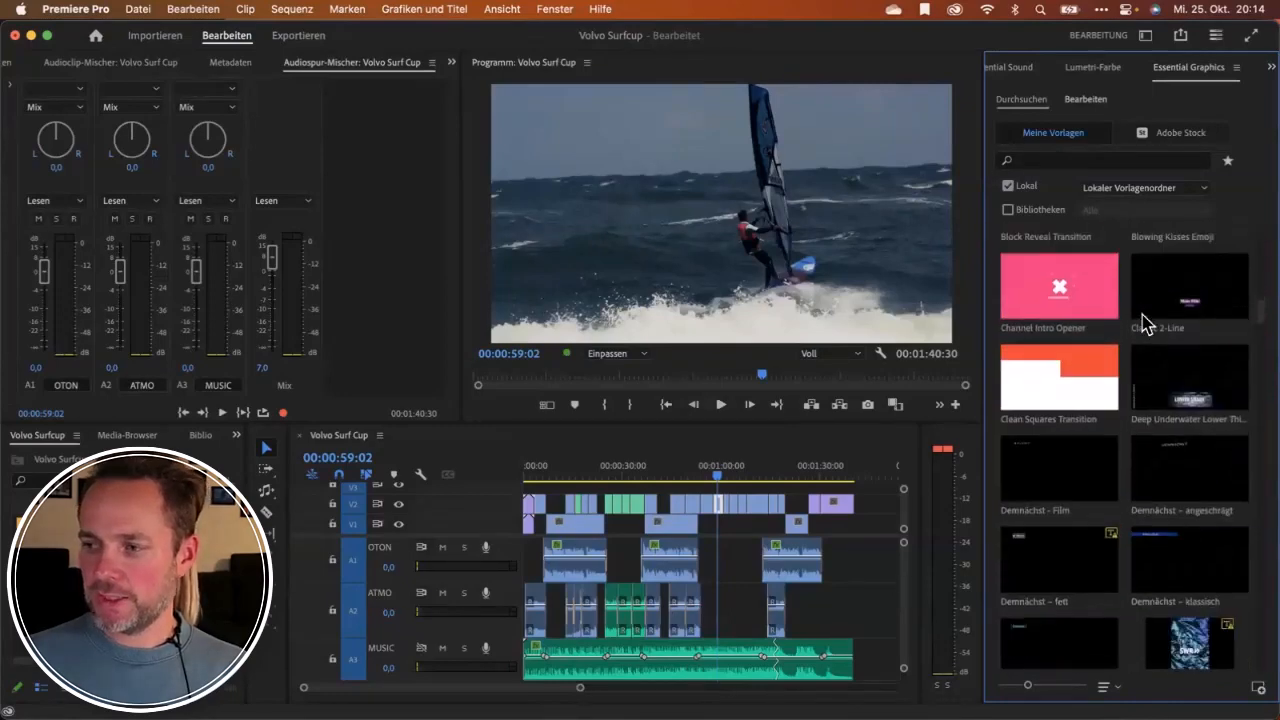
scroll(1145, 322, down, 8)
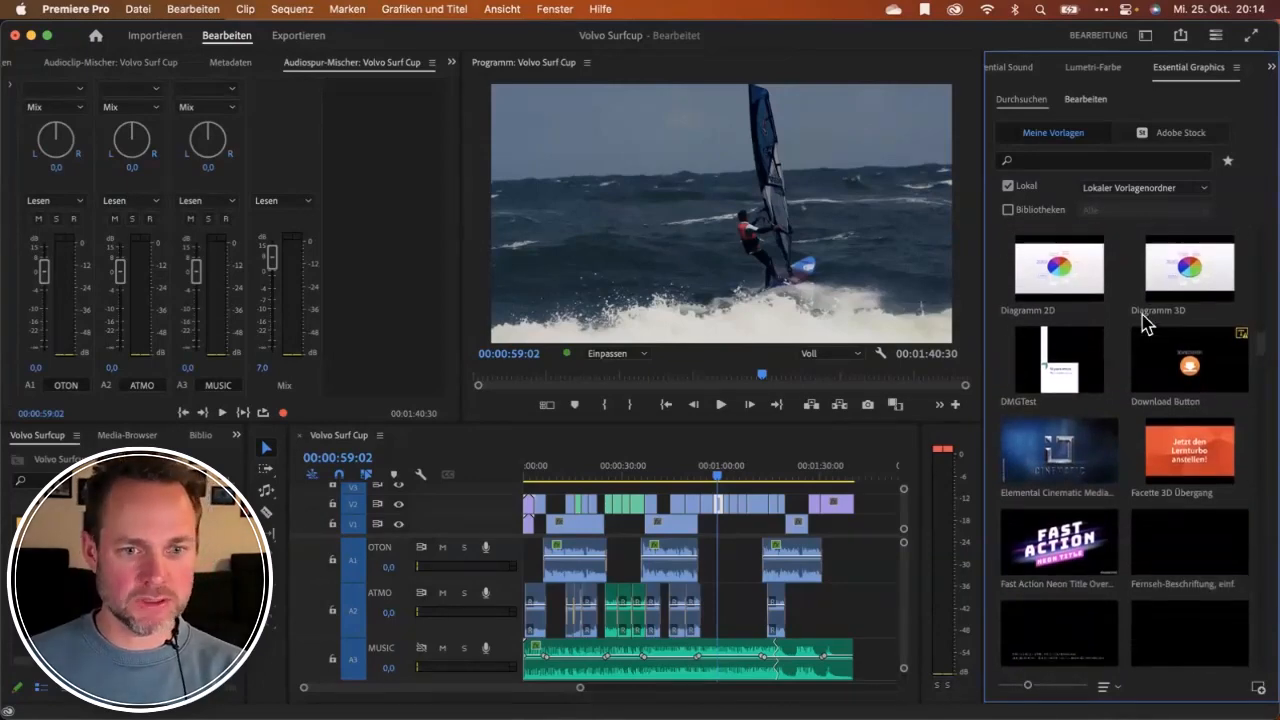
scroll(1135, 300, down, 5)
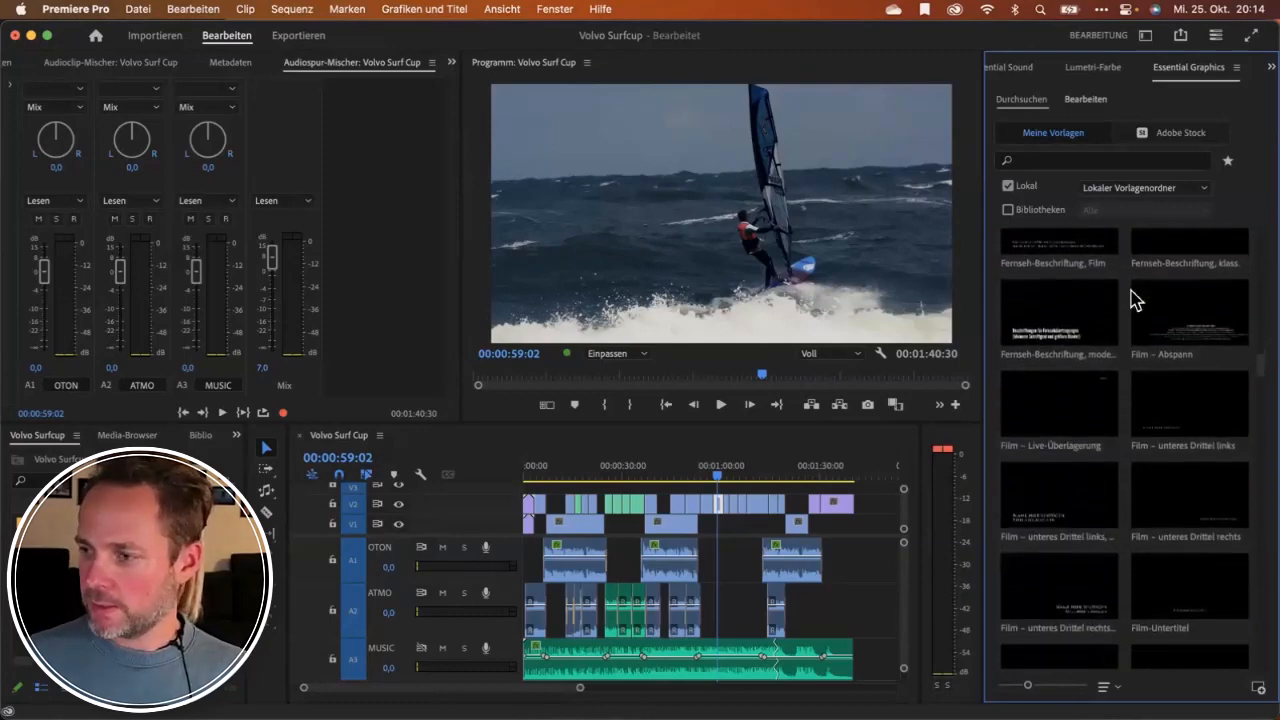
scroll(1134, 296, down, 2)
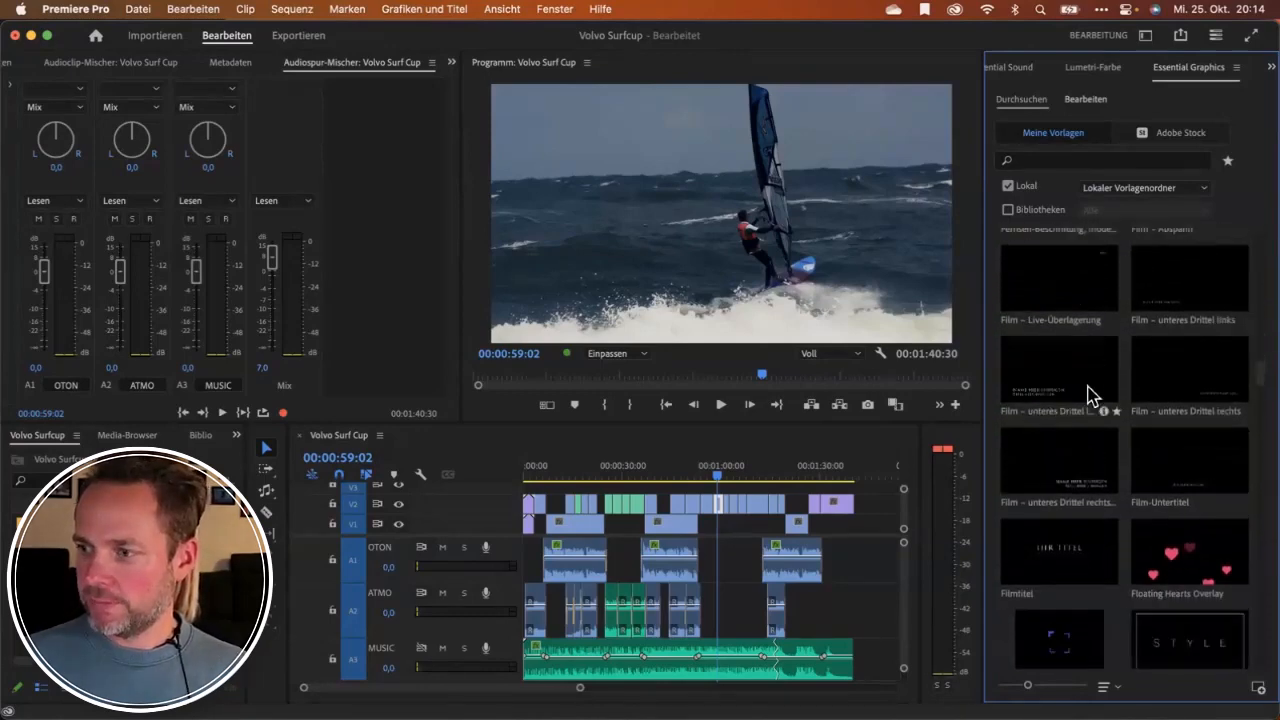
click(549, 466)
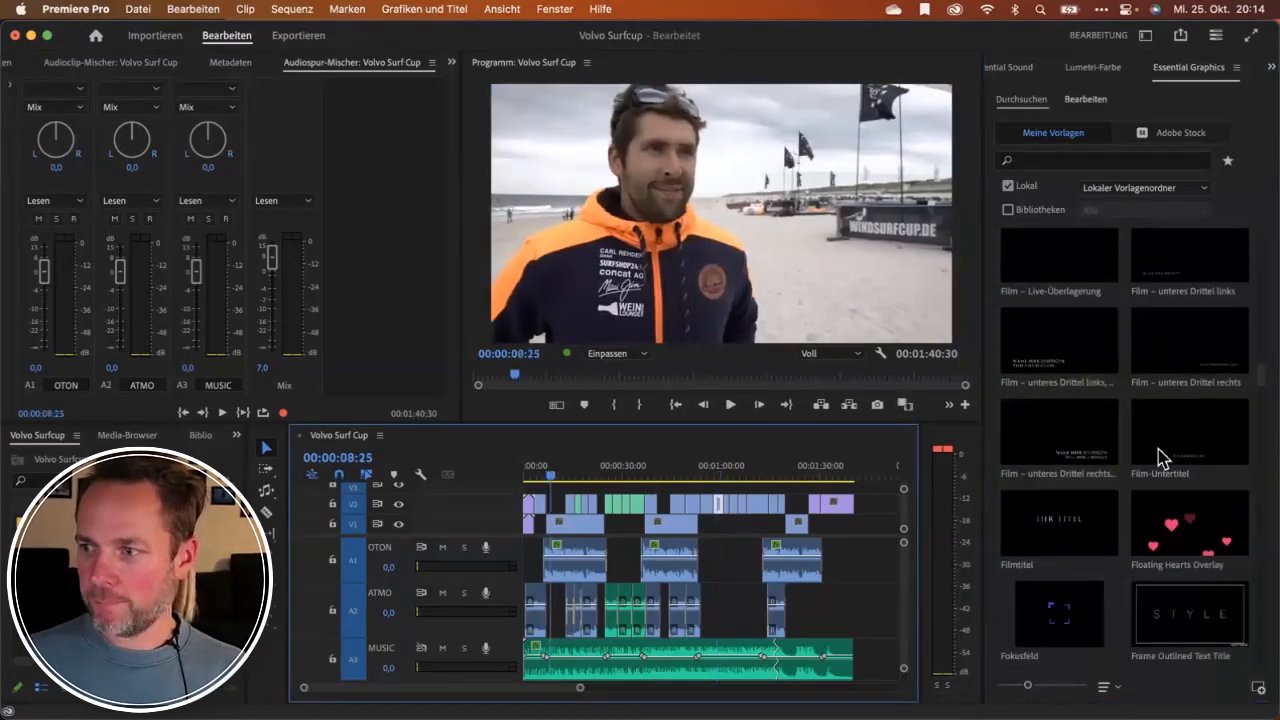
scroll(1229, 449, down, 5)
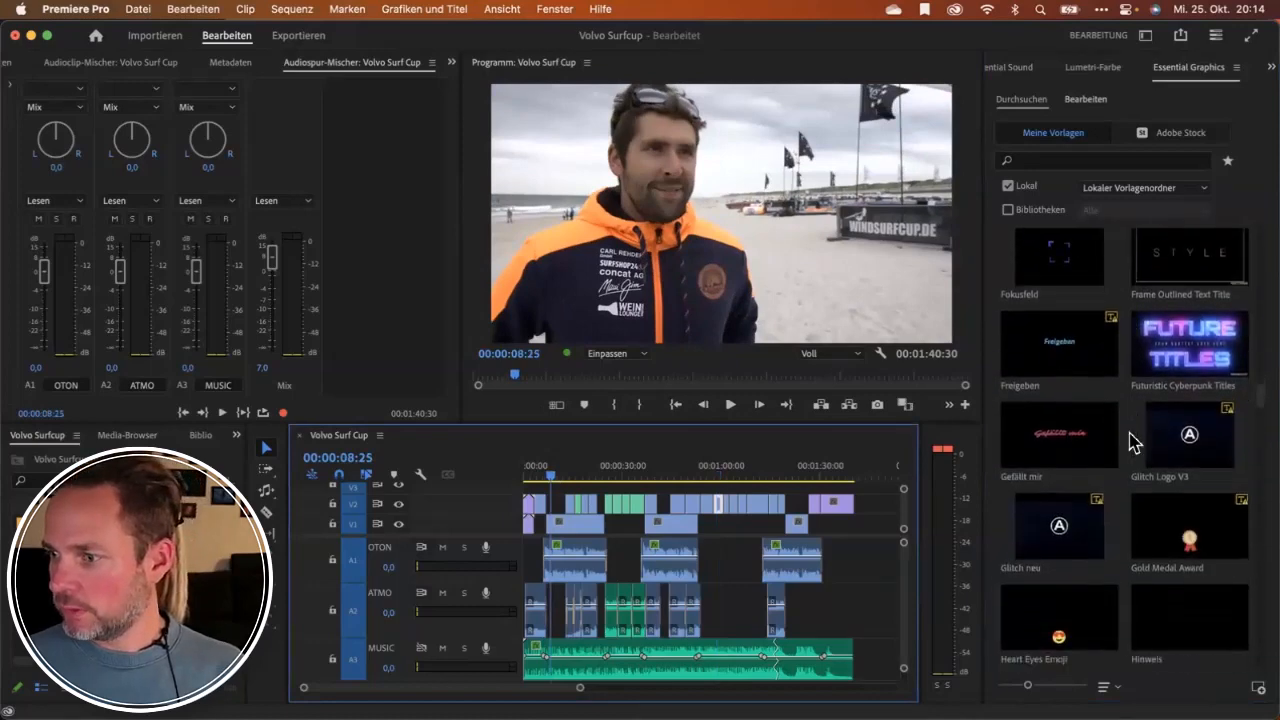
scroll(1133, 443, down, 10)
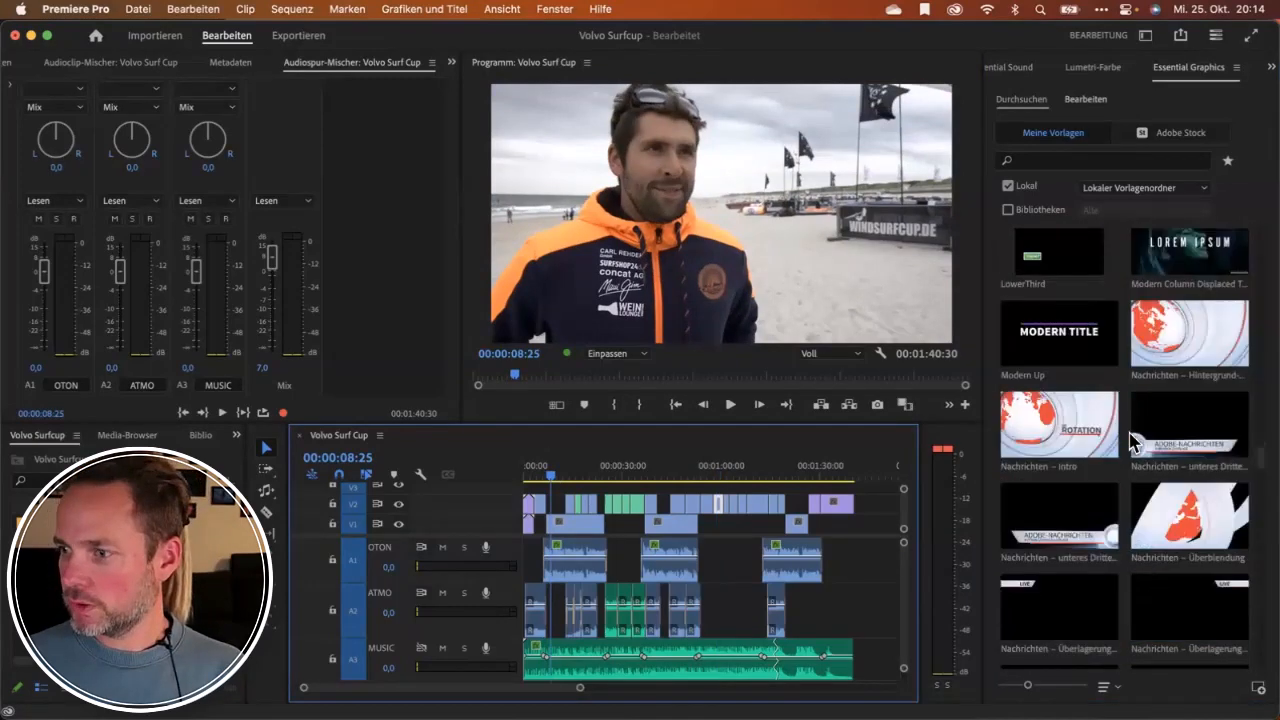
scroll(1133, 443, down, 2)
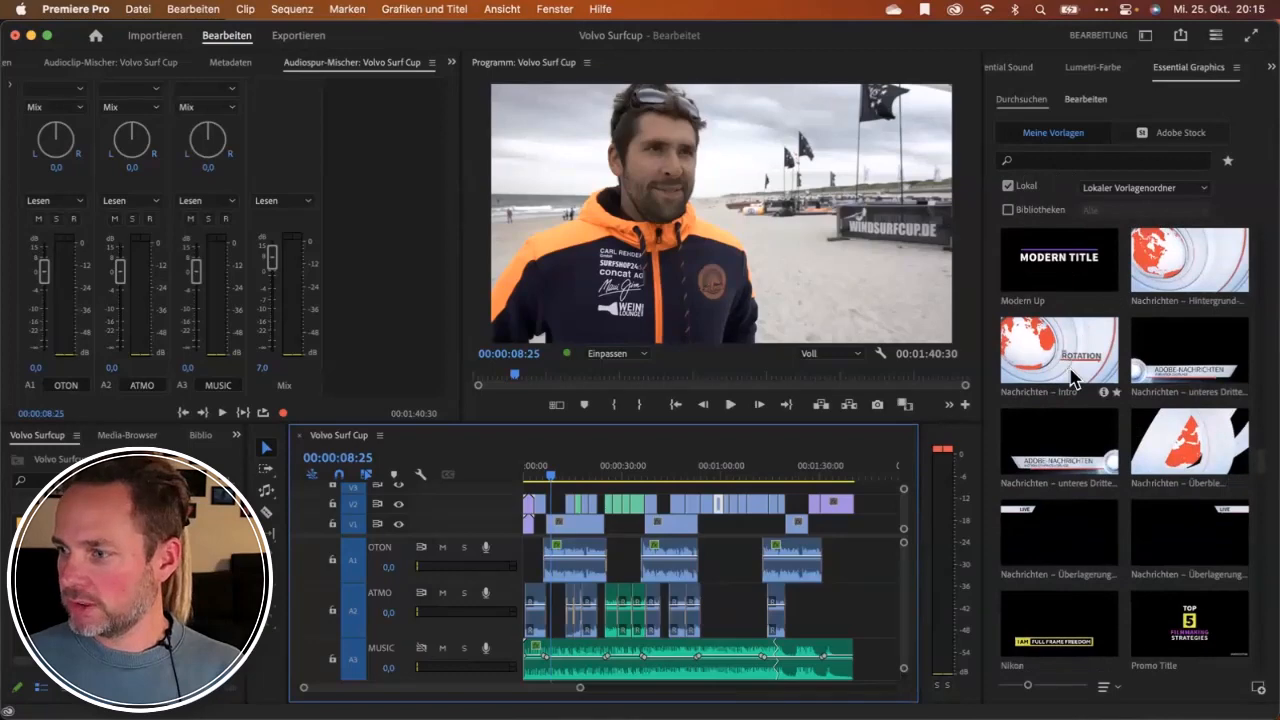
scroll(1072, 377, down, 8)
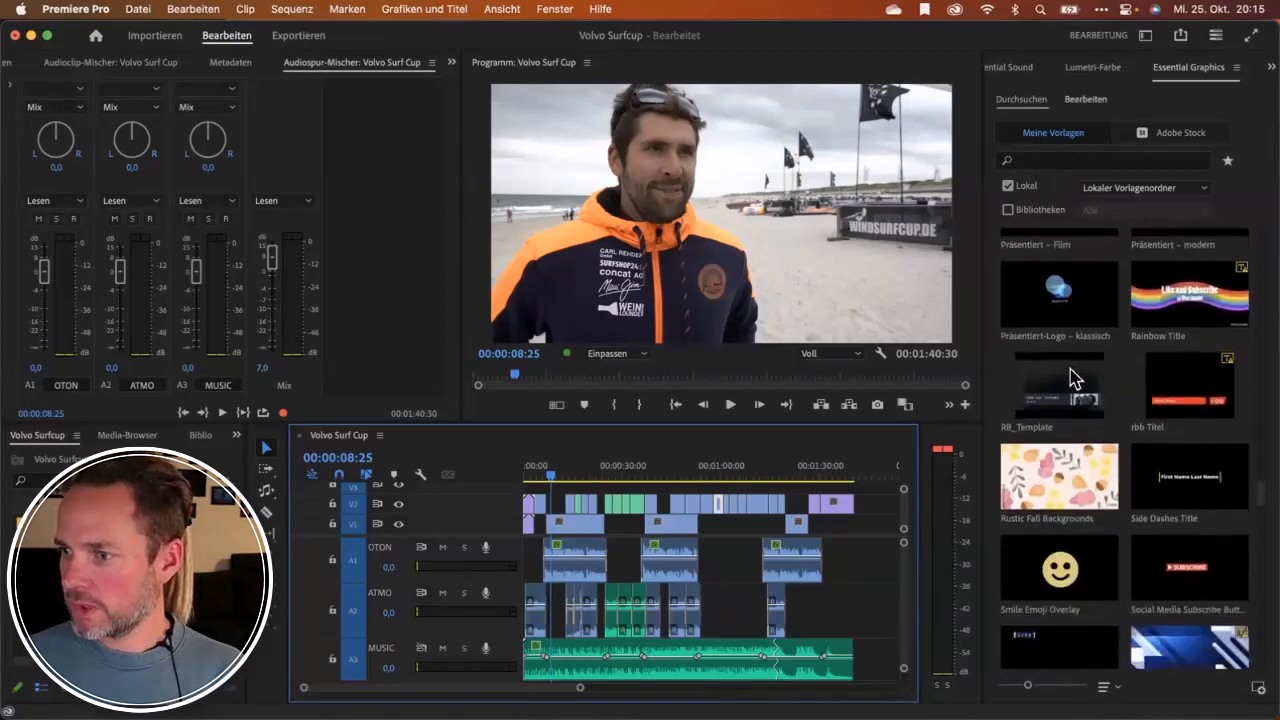
scroll(1072, 377, down, 10)
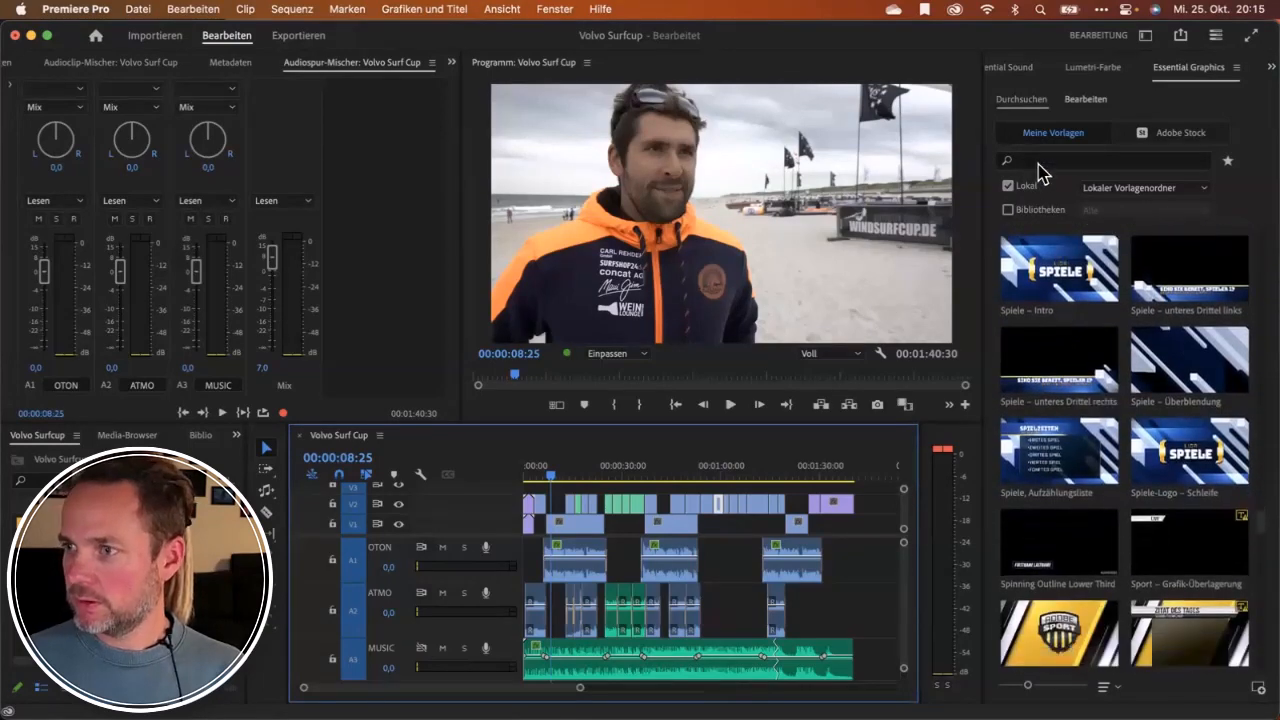
Search the local templates for "lowerthird" and, more broadly, for "lower".
click(1038, 162)
text(lower)
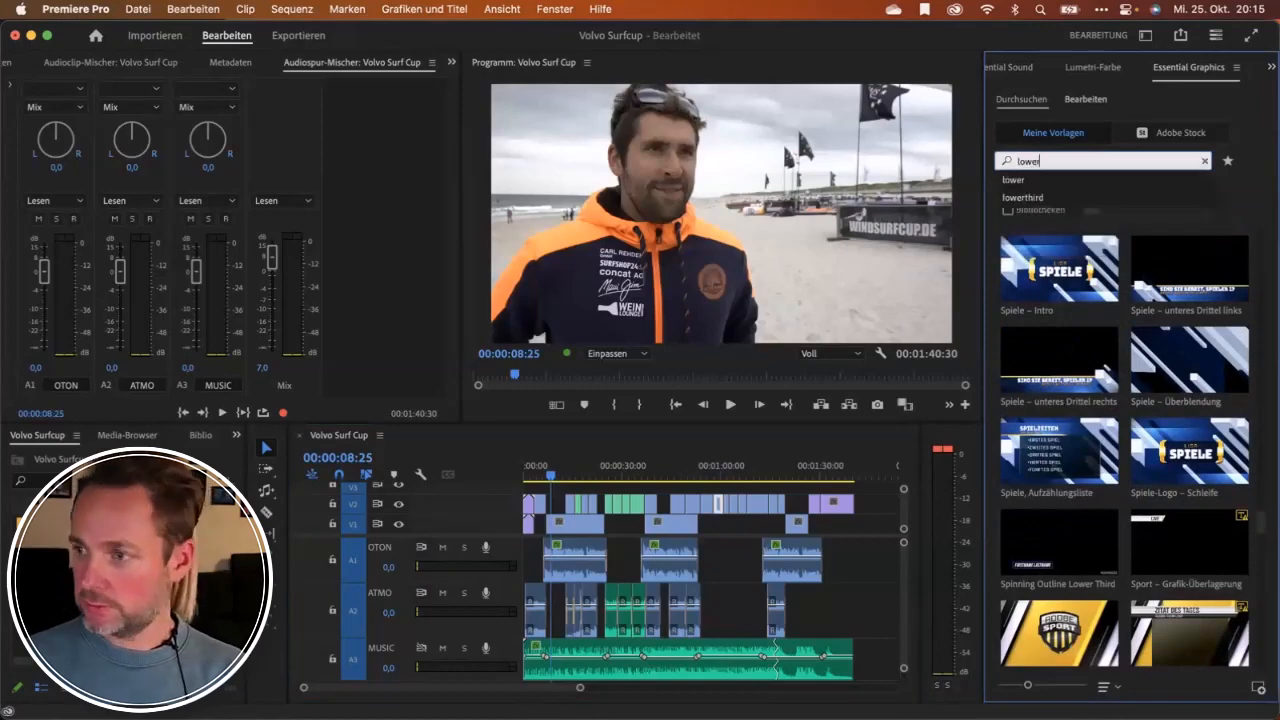
click(1023, 197)
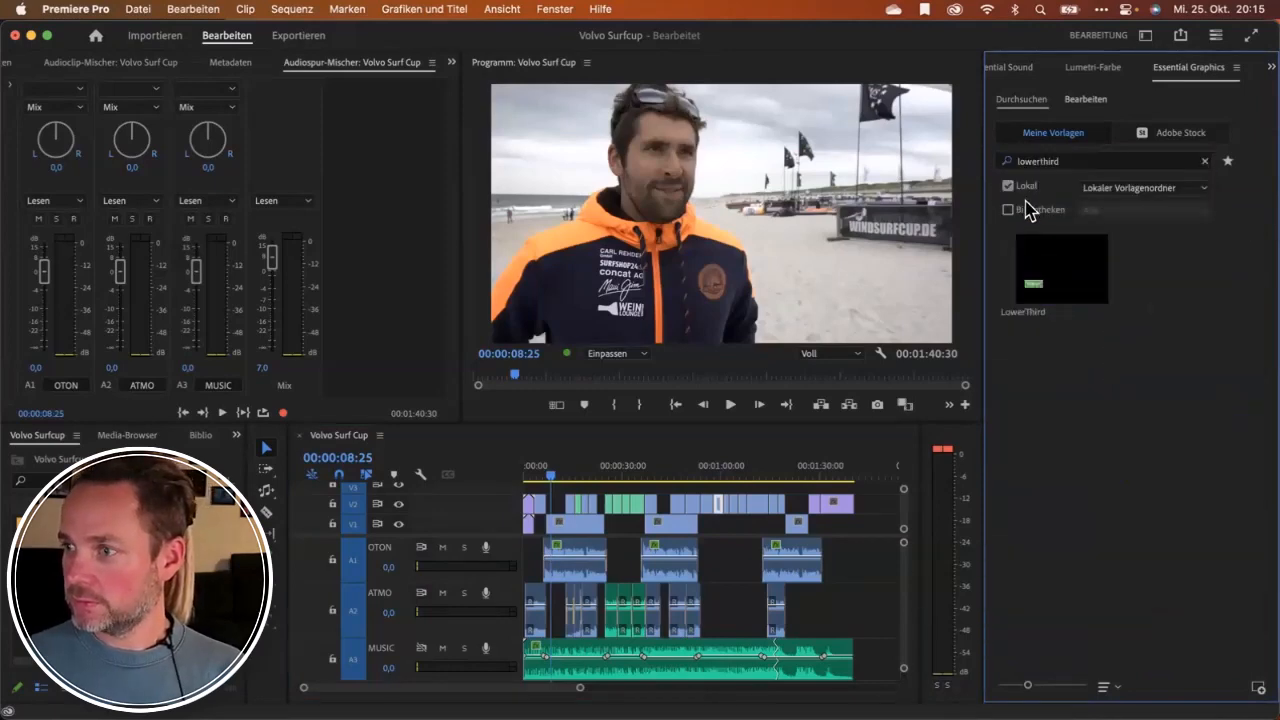
click(1056, 165)
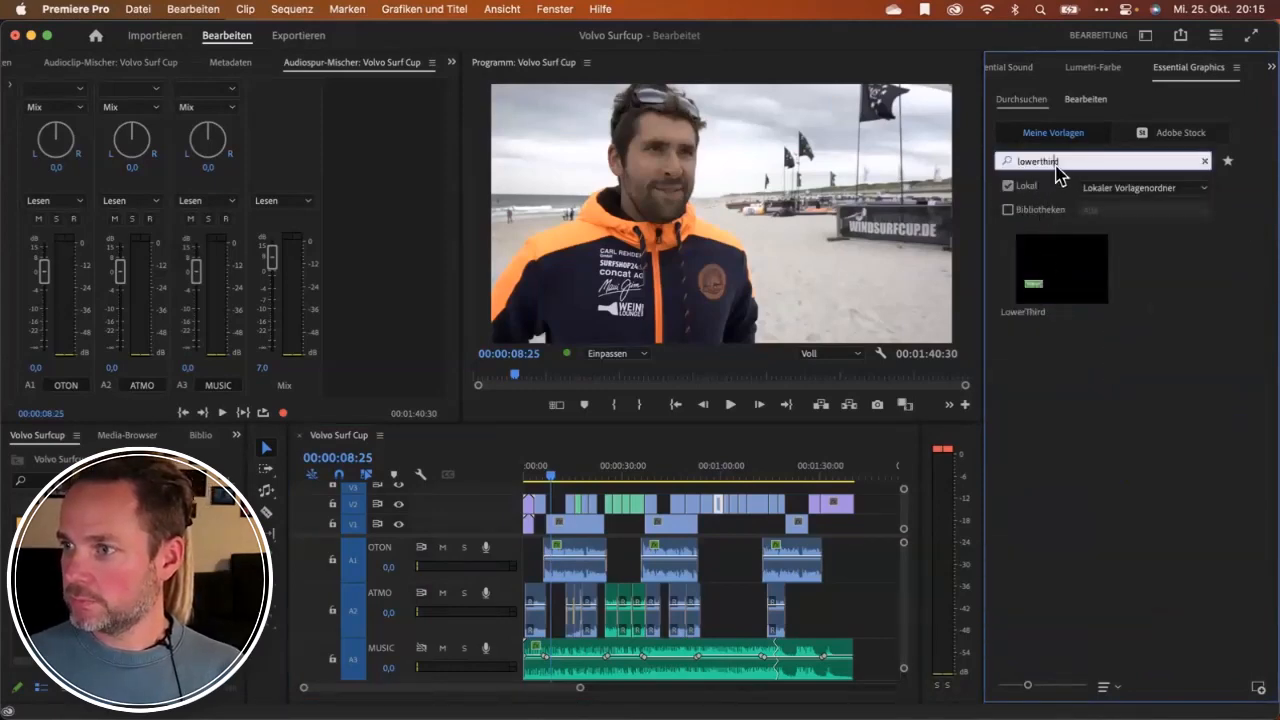
text(lower)
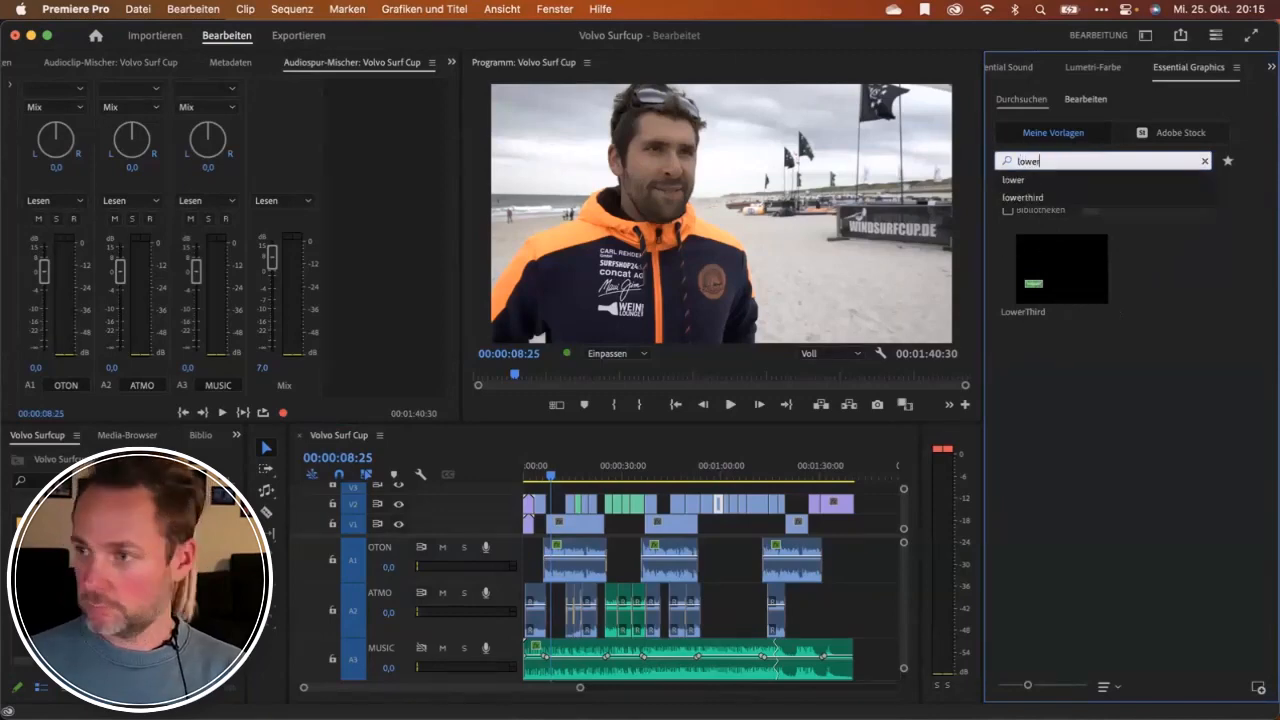
scroll(1100, 410, down, 1)
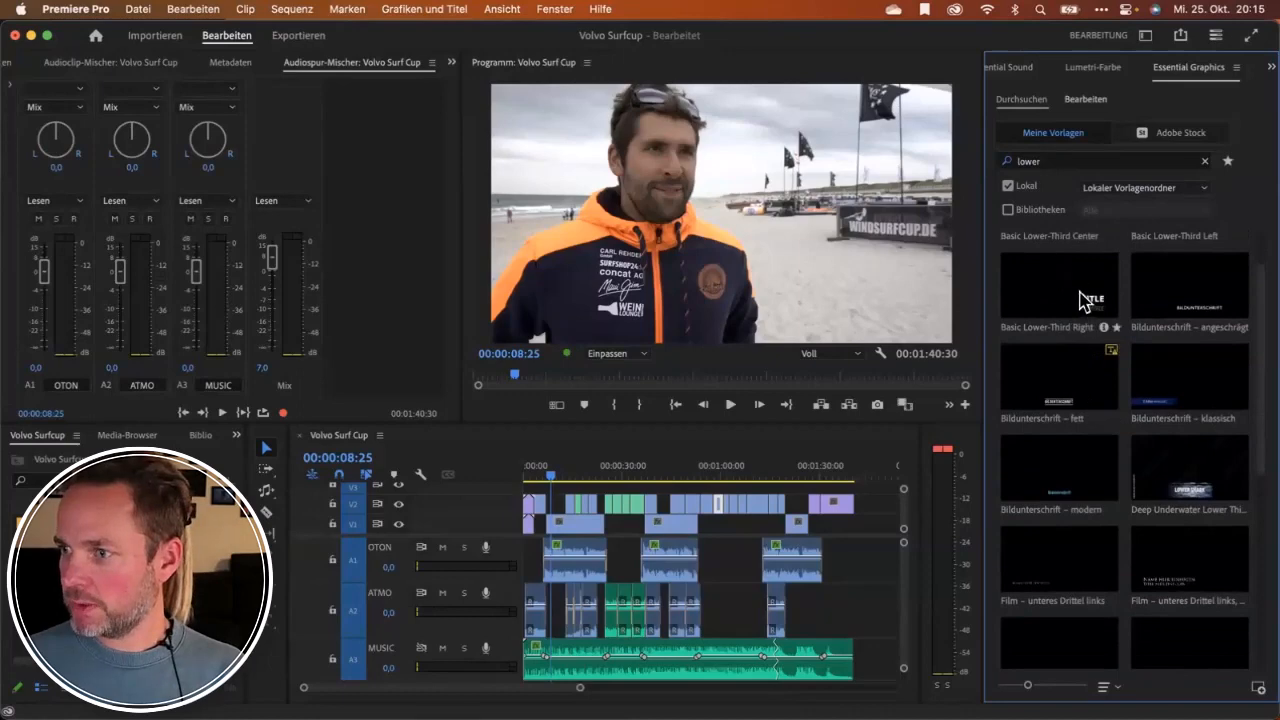
Try the Basic Lower-Third Right template over the first interview, inspect its TITLE layer and remove the graphic from the timeline.
drag(1086, 300, 552, 492)
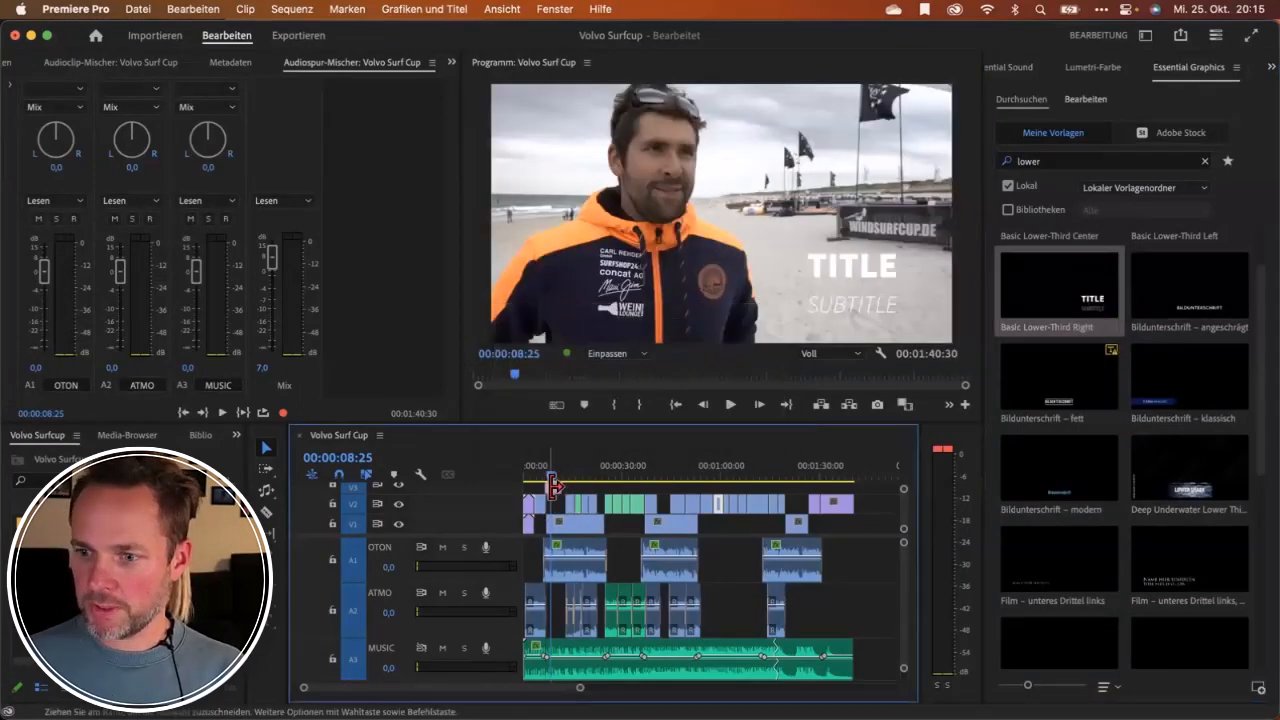
click(555, 493)
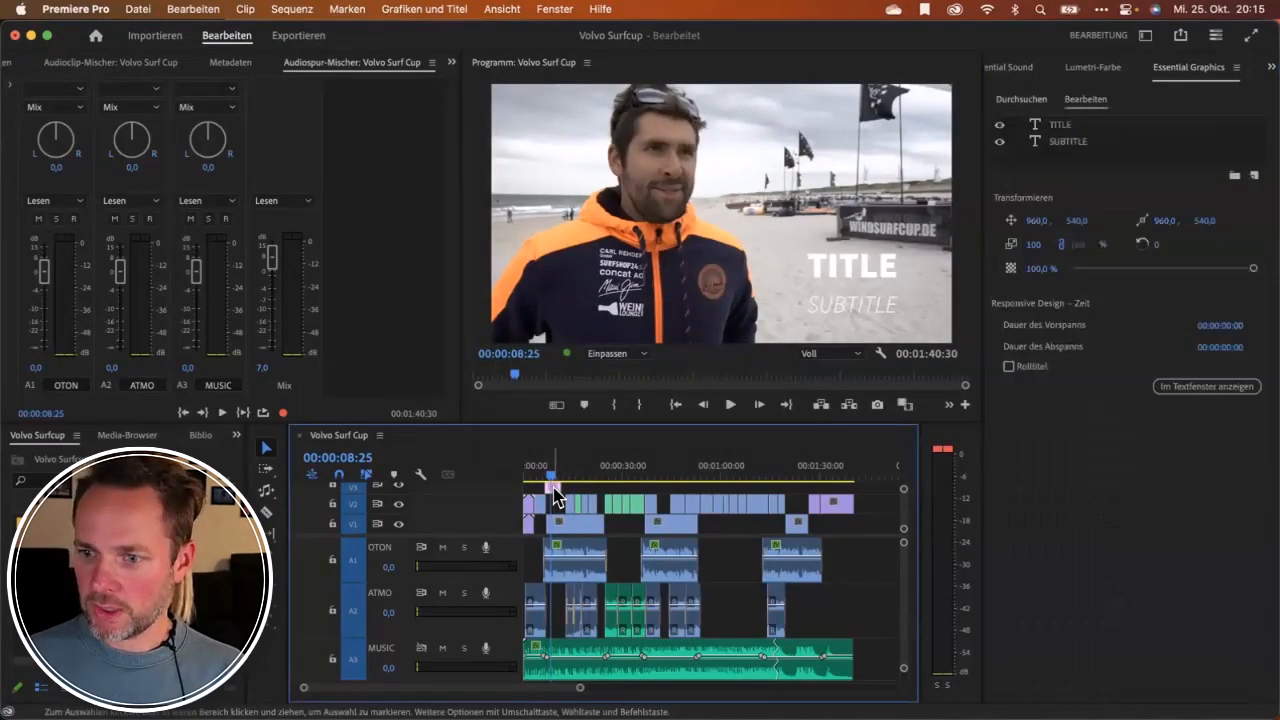
click(1066, 128)
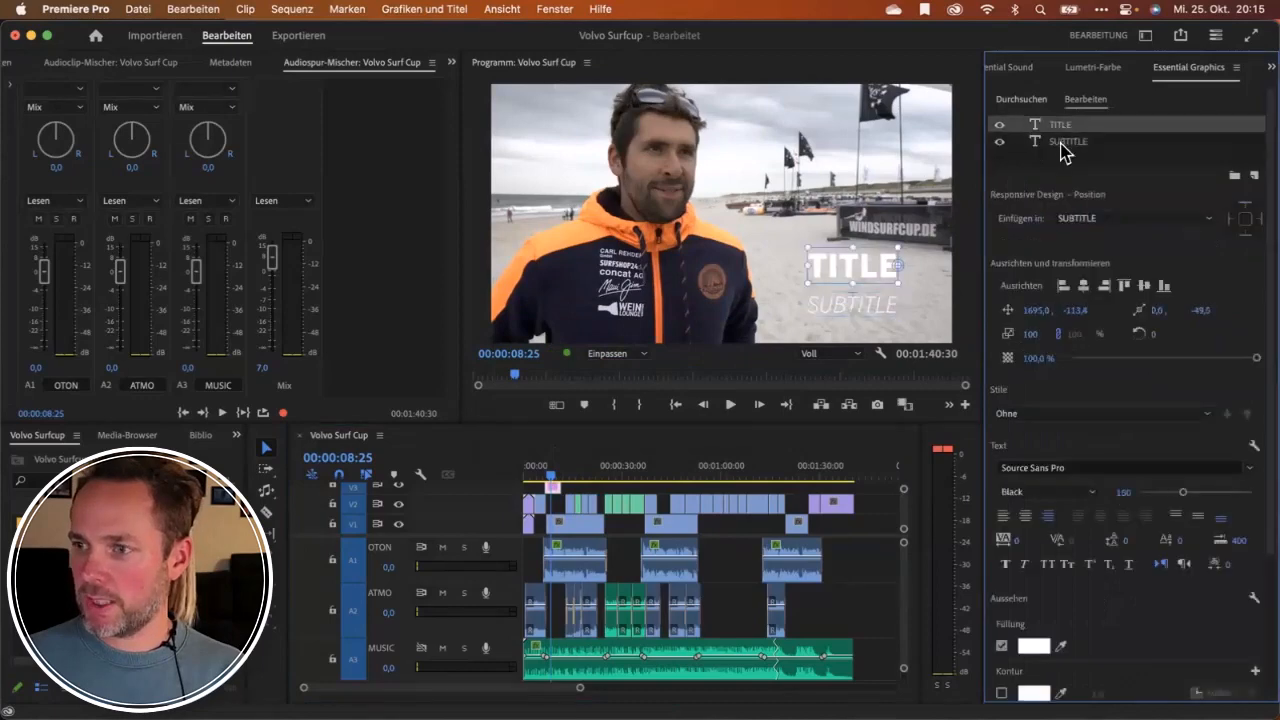
drag(555, 488, 555, 484)
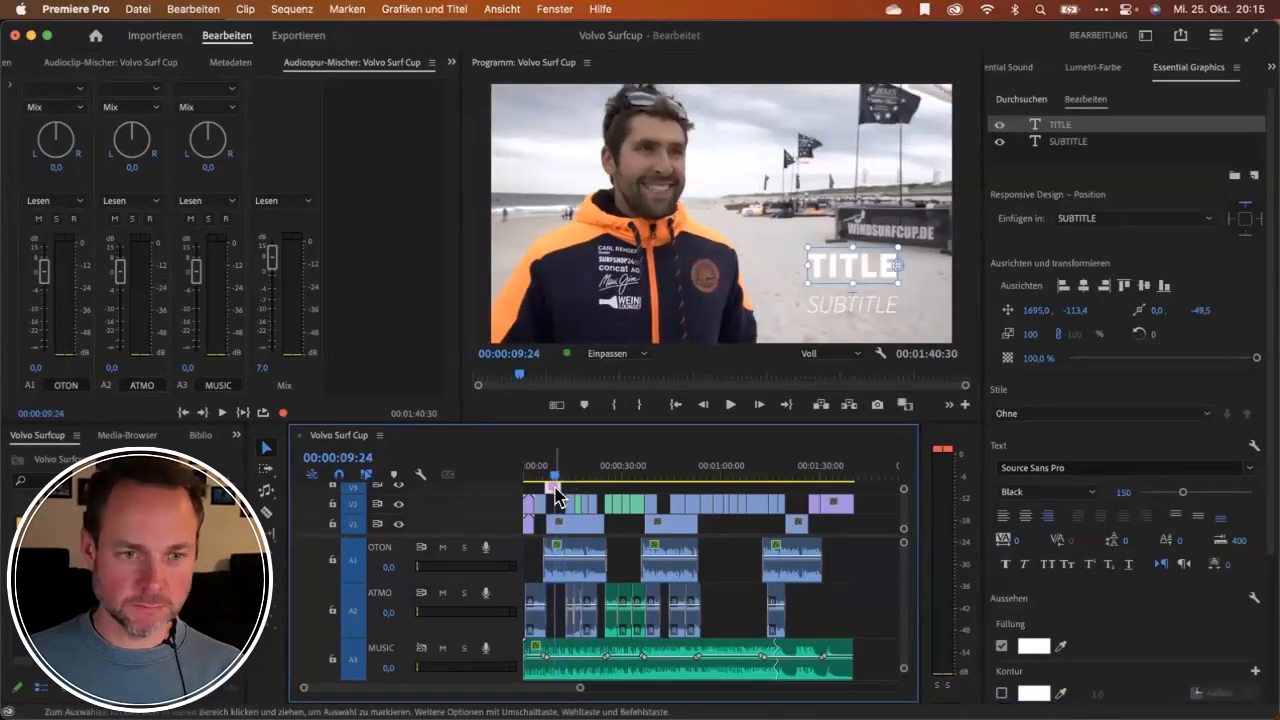
key(Delete)
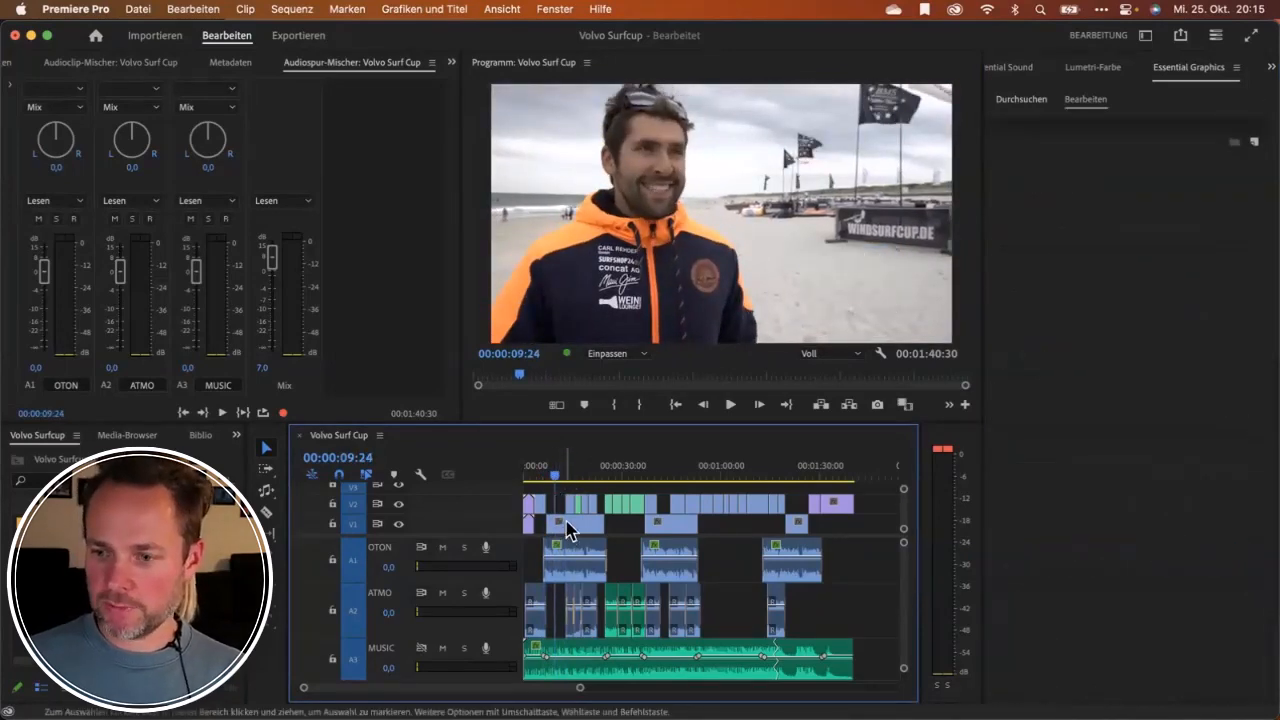
Bring up the sequence's transcript view, enlarge it and dismiss the offer of automatic transcription.
drag(450, 538, 450, 558)
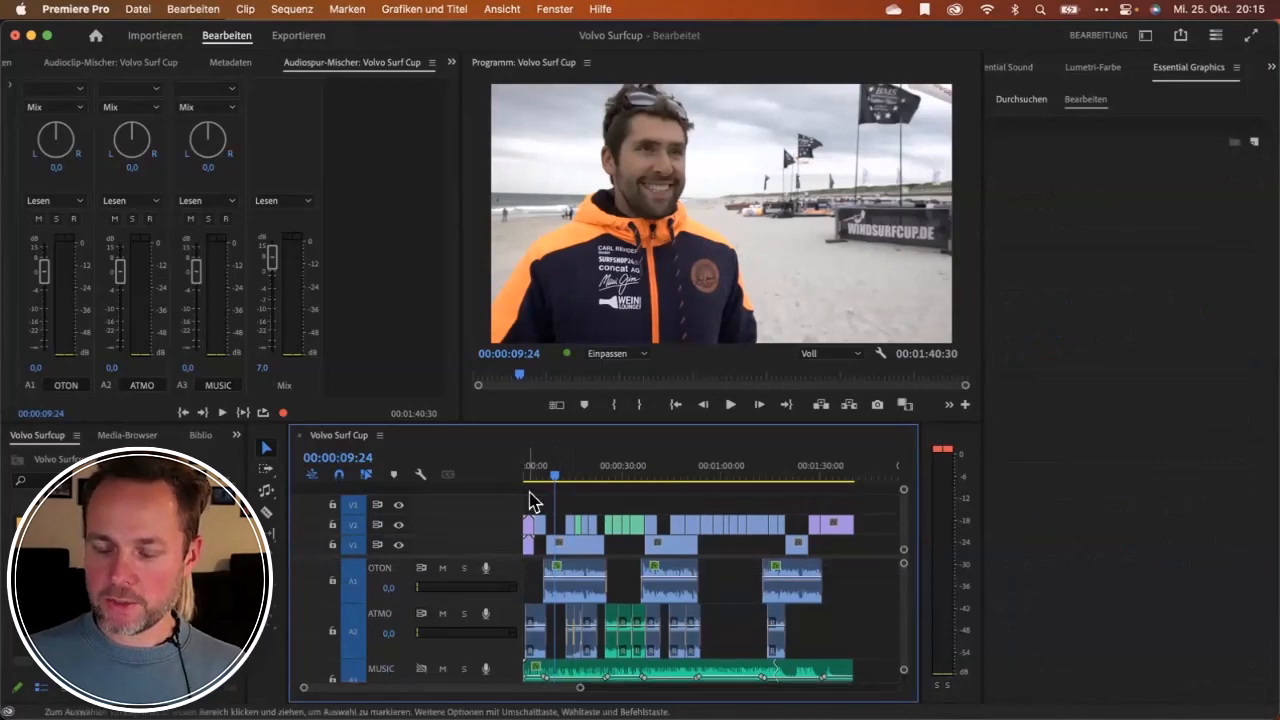
drag(557, 487, 573, 486)
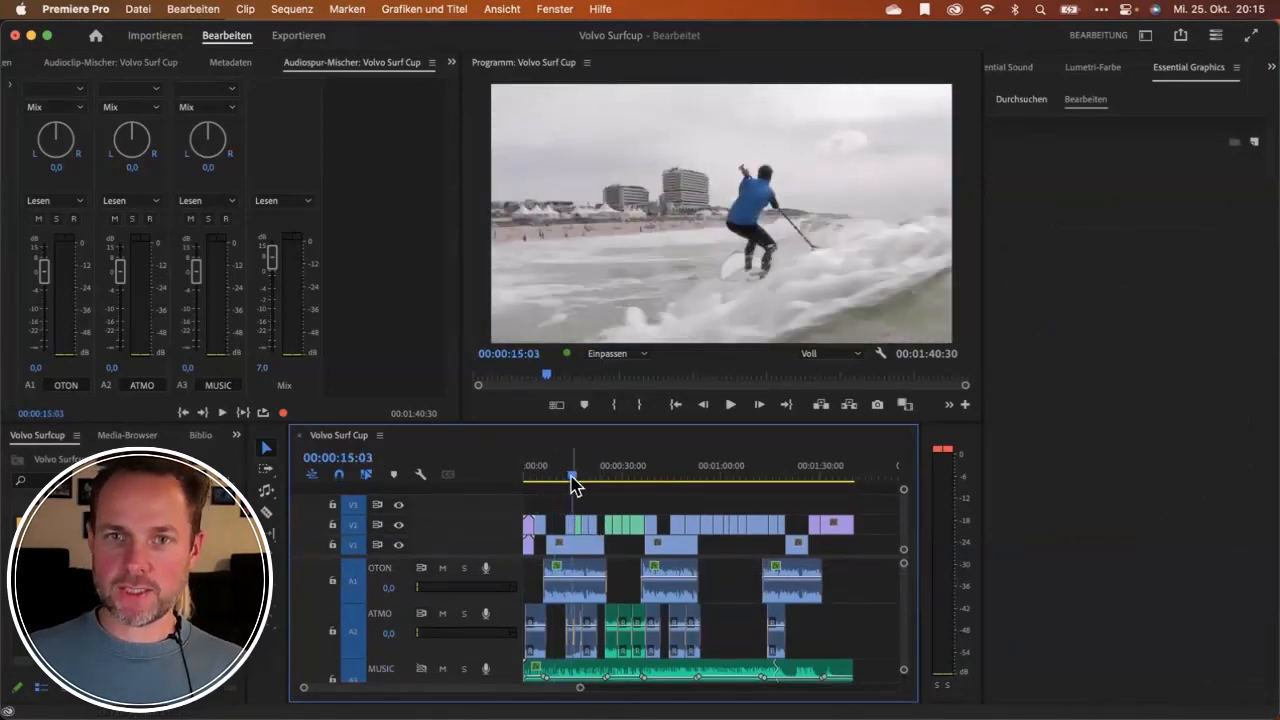
click(555, 10)
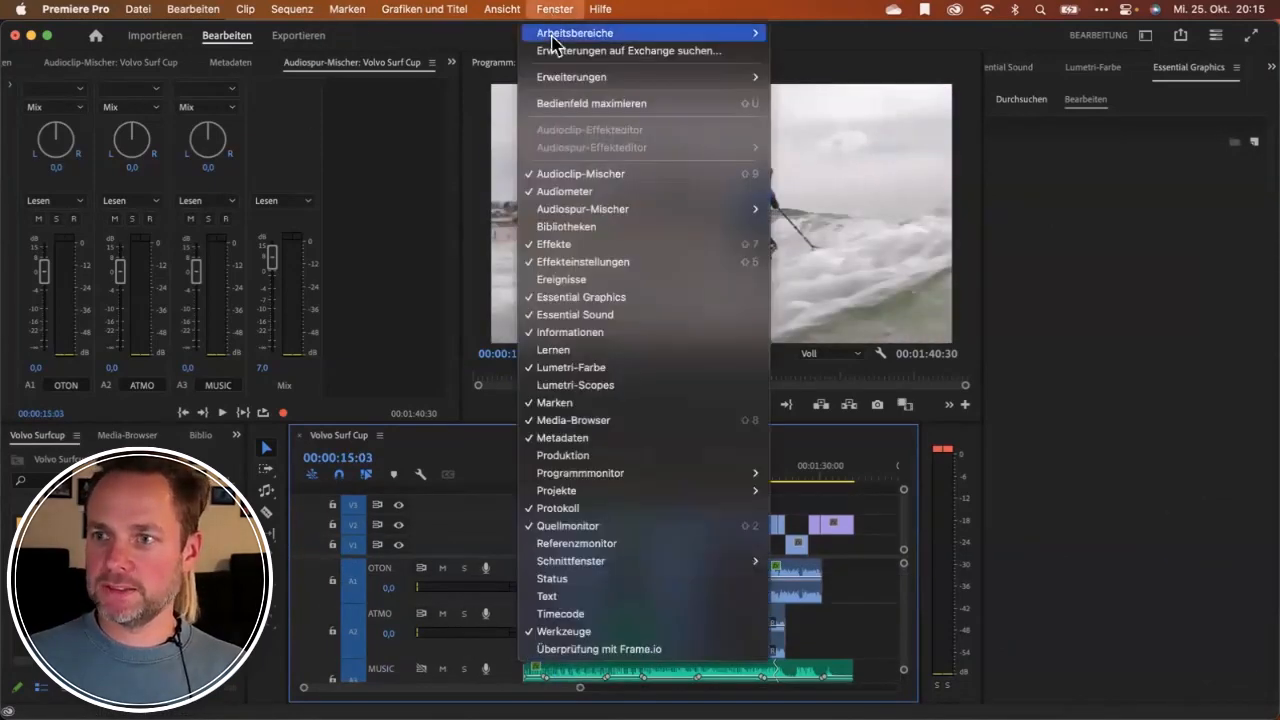
click(548, 596)
drag(141, 215, 351, 223)
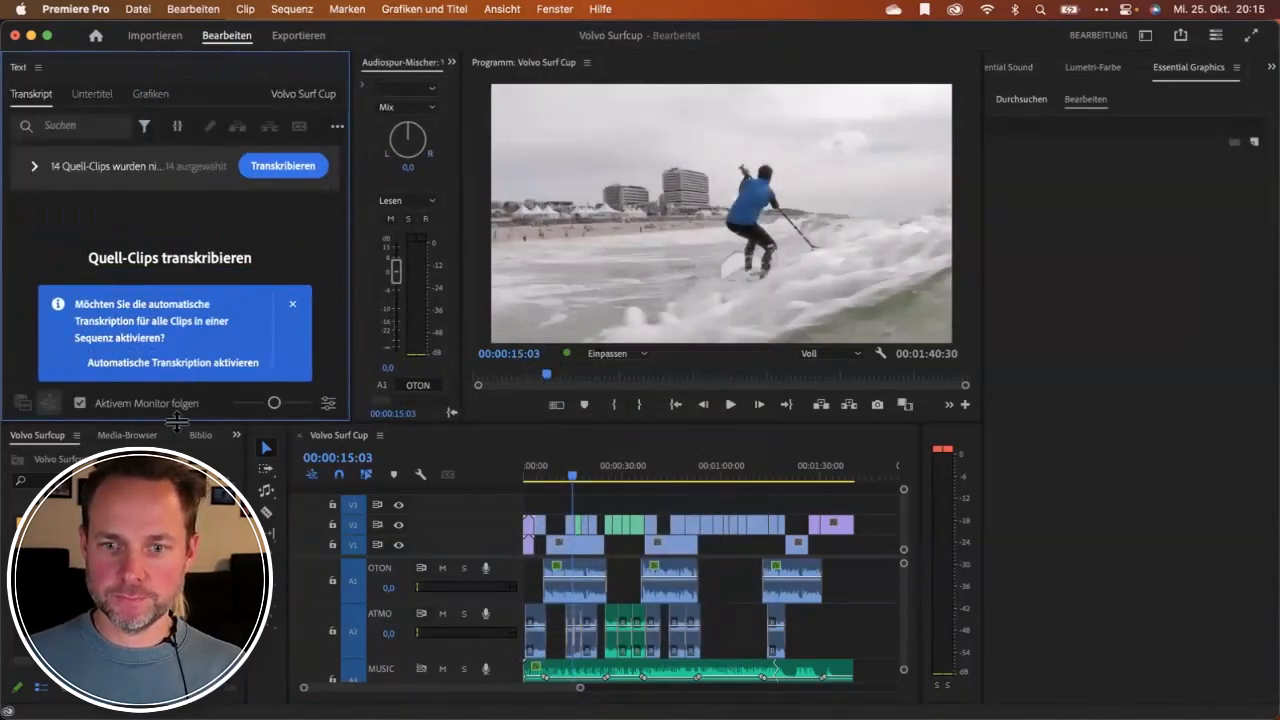
drag(176, 424, 176, 492)
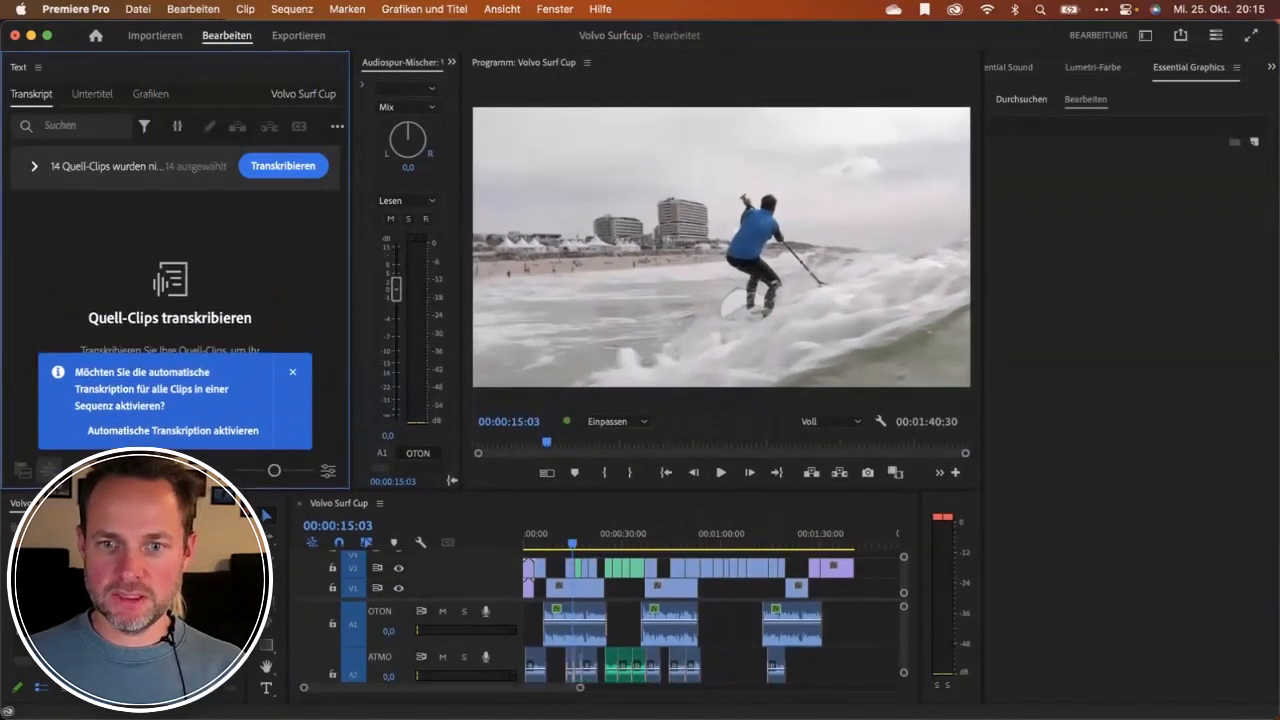
click(293, 373)
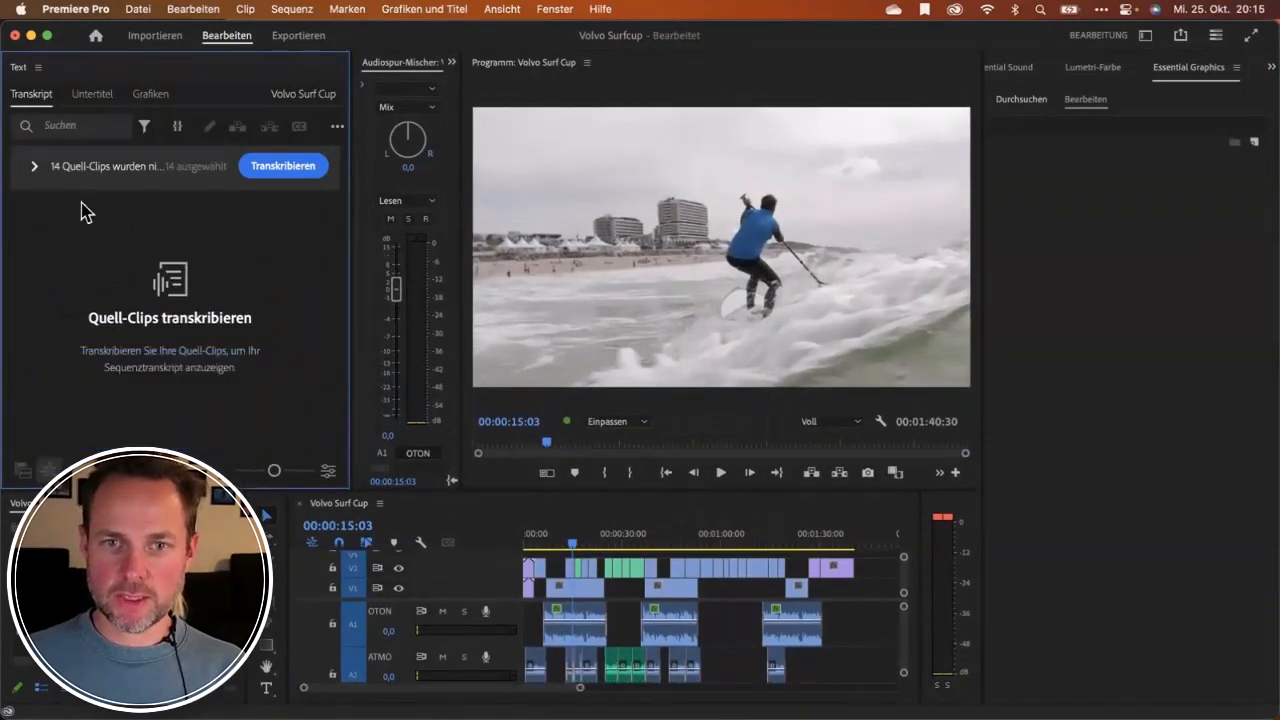
Expand the list of untranscribed source clips and deselect all of them for transcription.
click(34, 168)
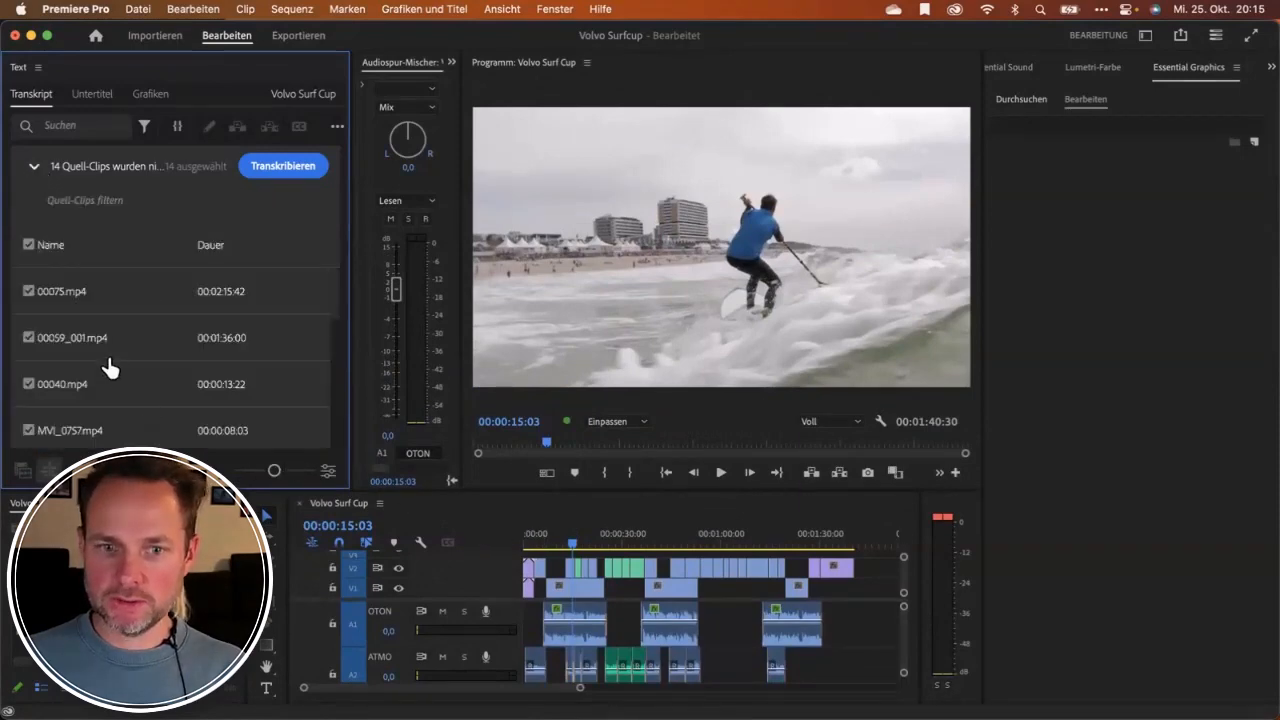
click(28, 244)
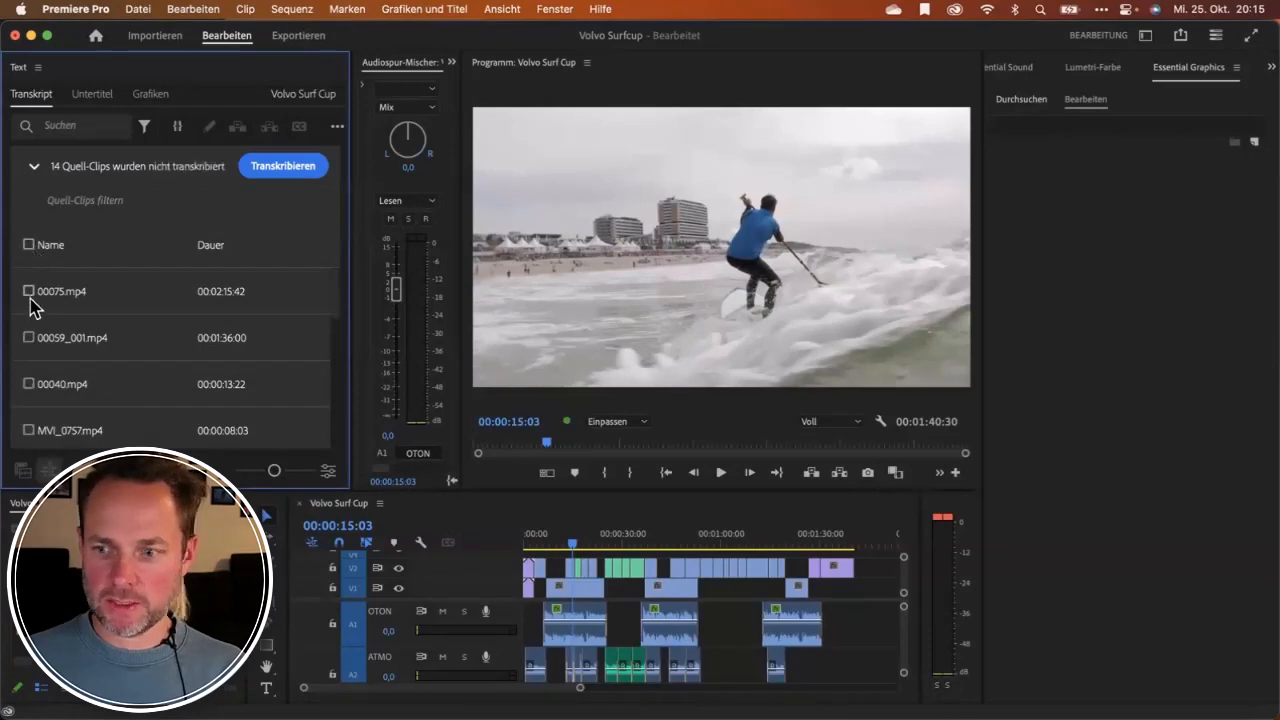
click(28, 292)
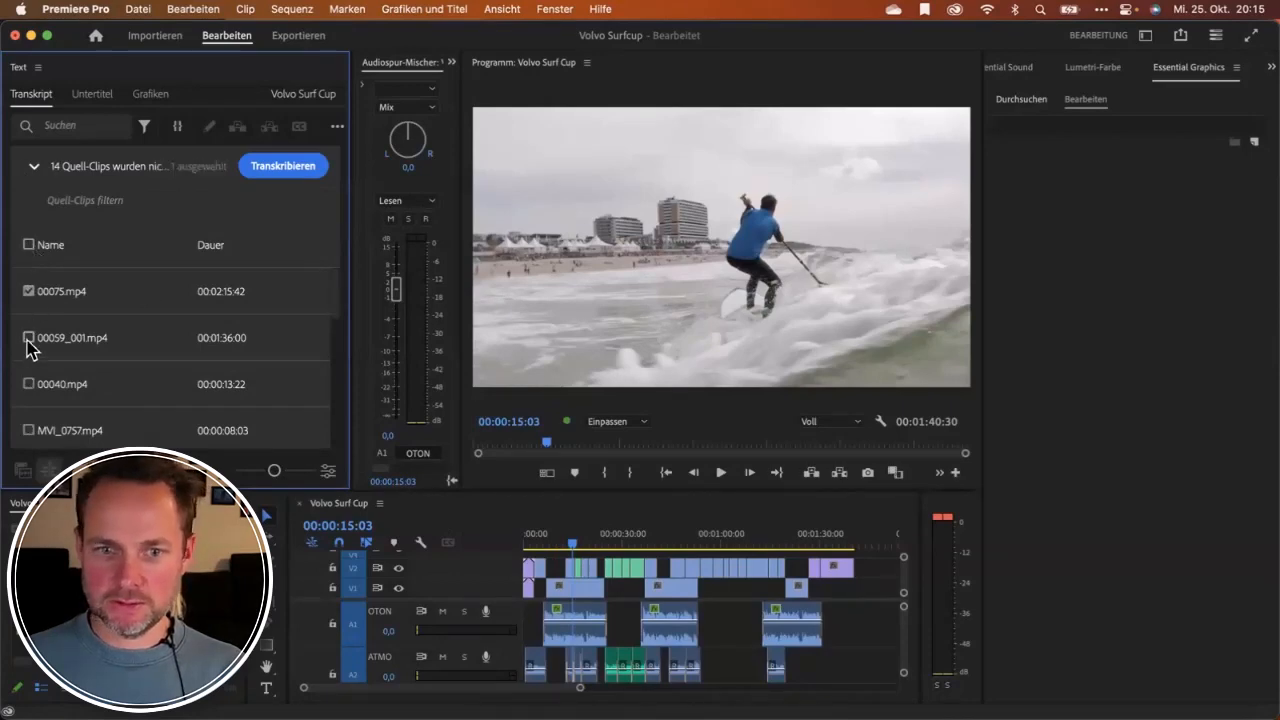
click(28, 338)
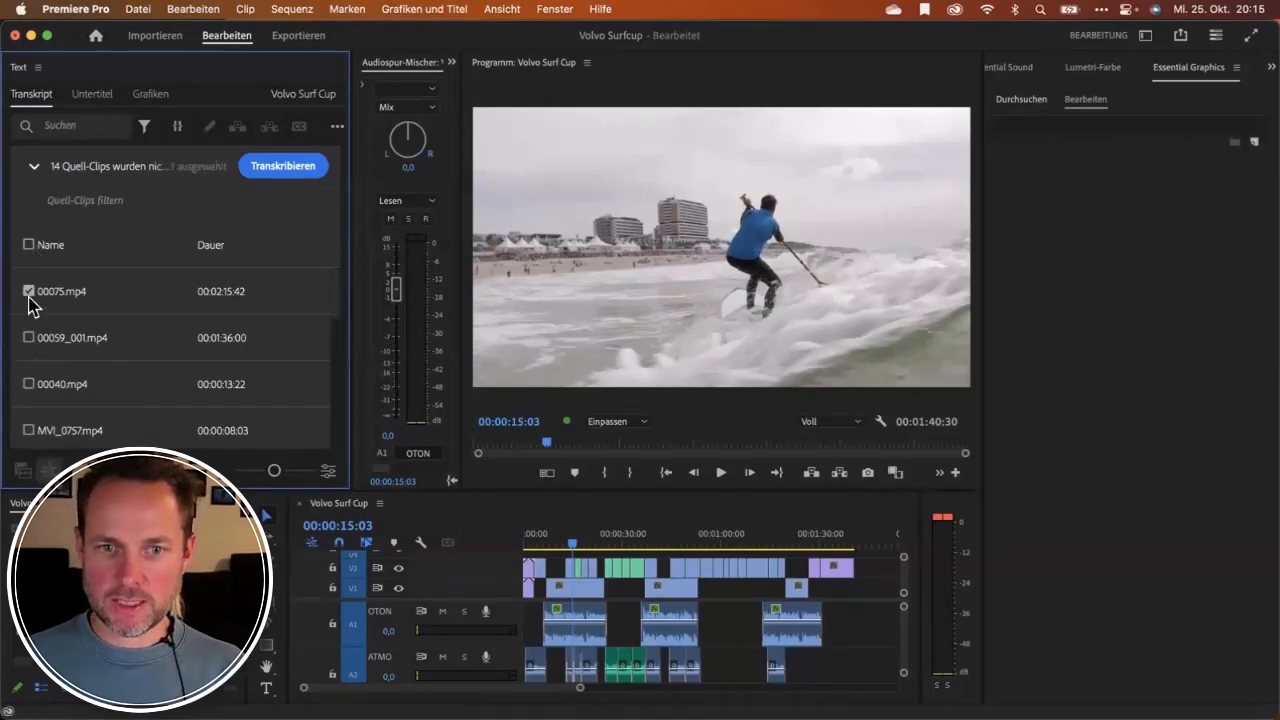
click(28, 291)
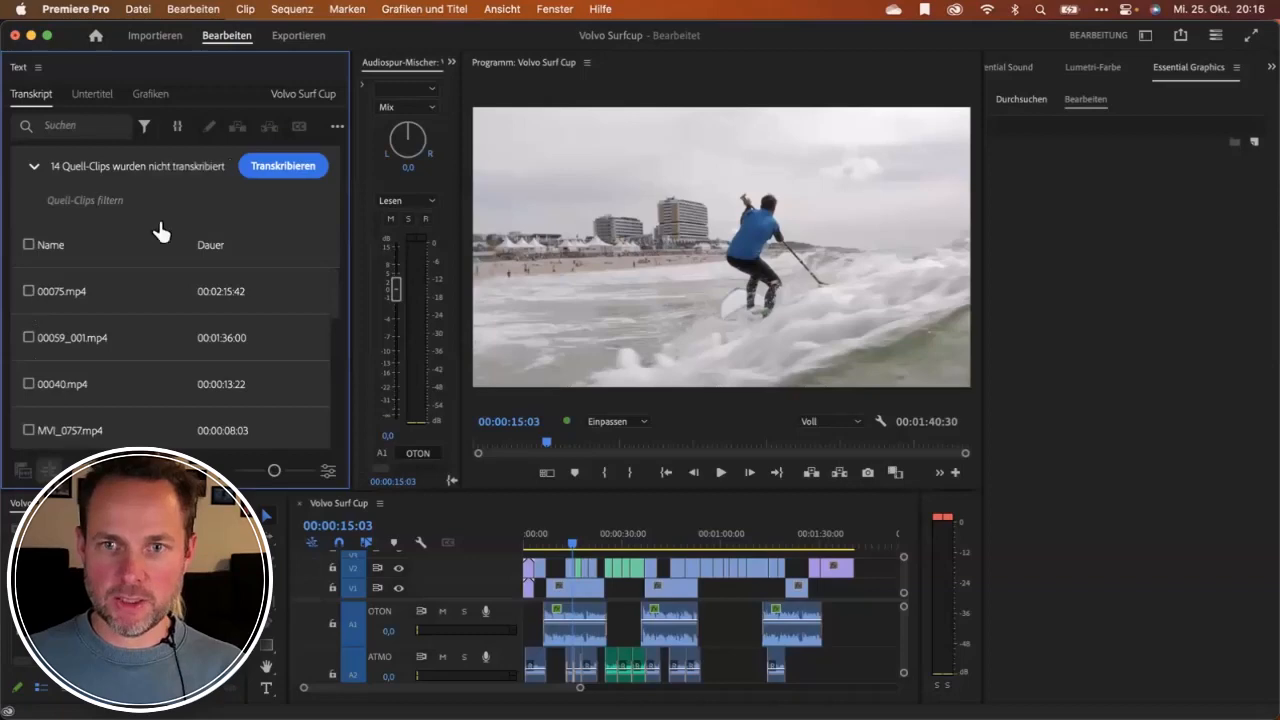
Set up a static transcript of the sequence in Deutsch, analysing only the audio clips tagged as "Dialog".
click(337, 126)
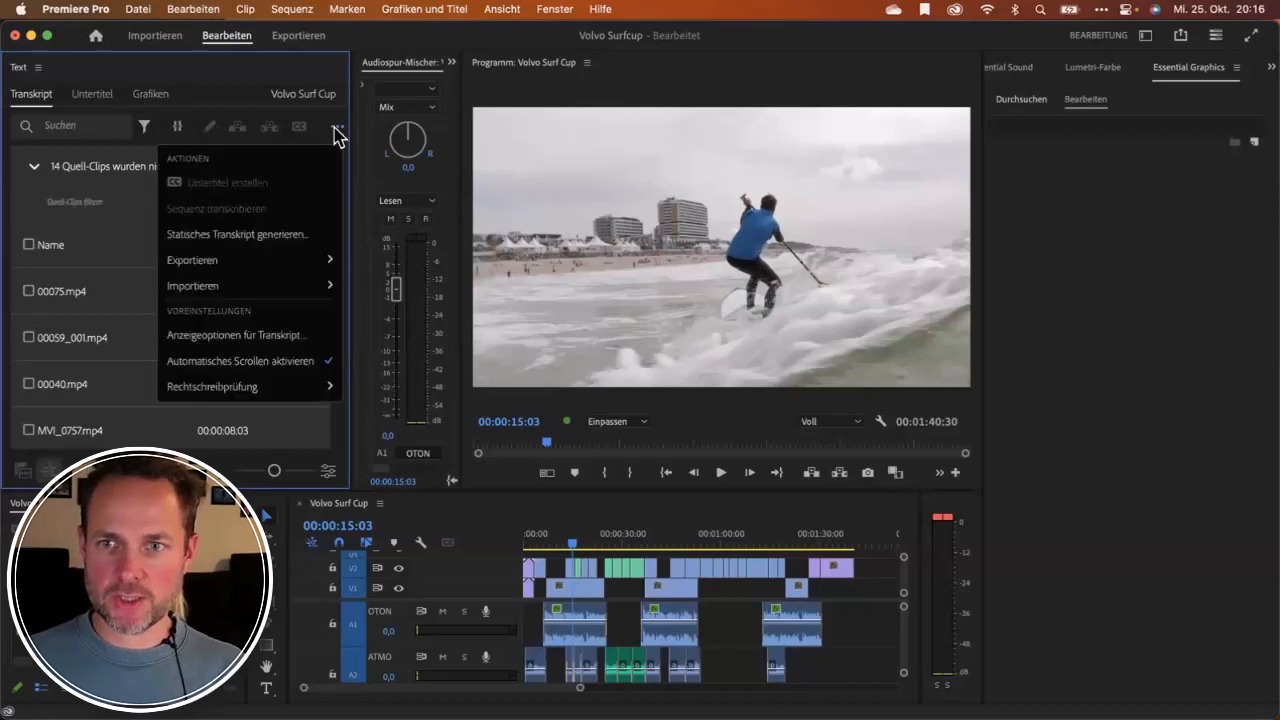
click(277, 236)
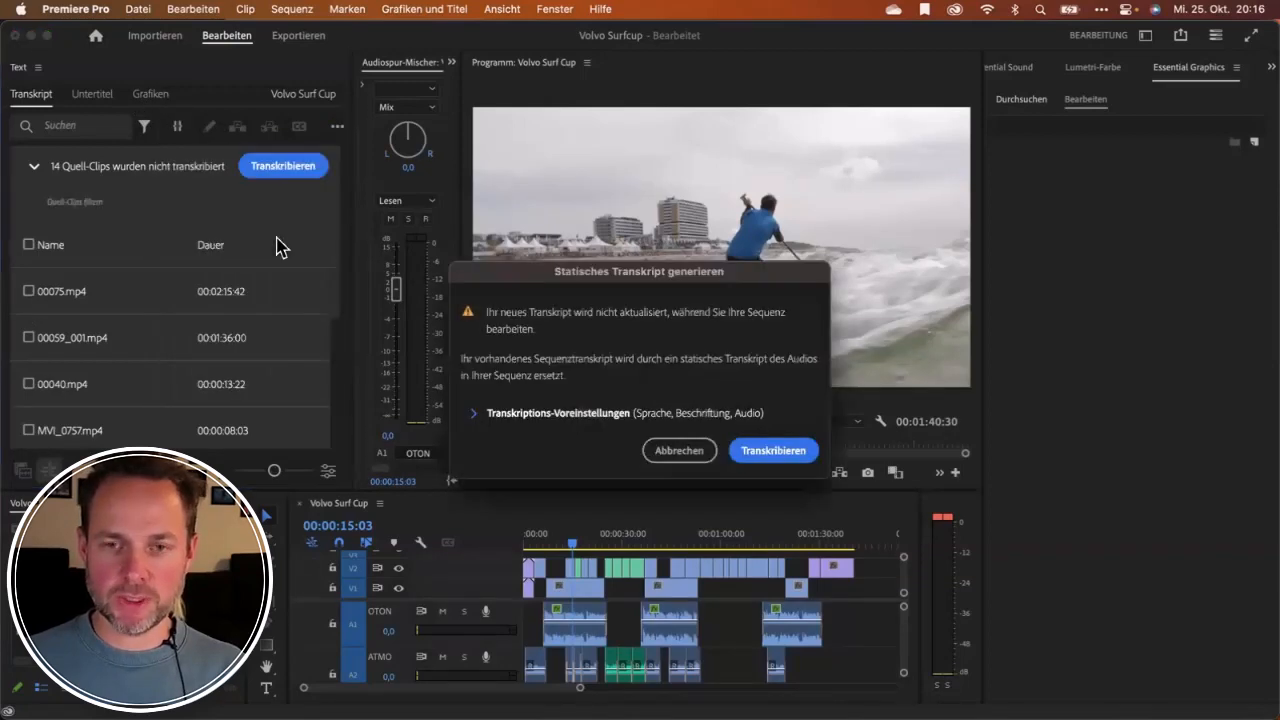
click(475, 416)
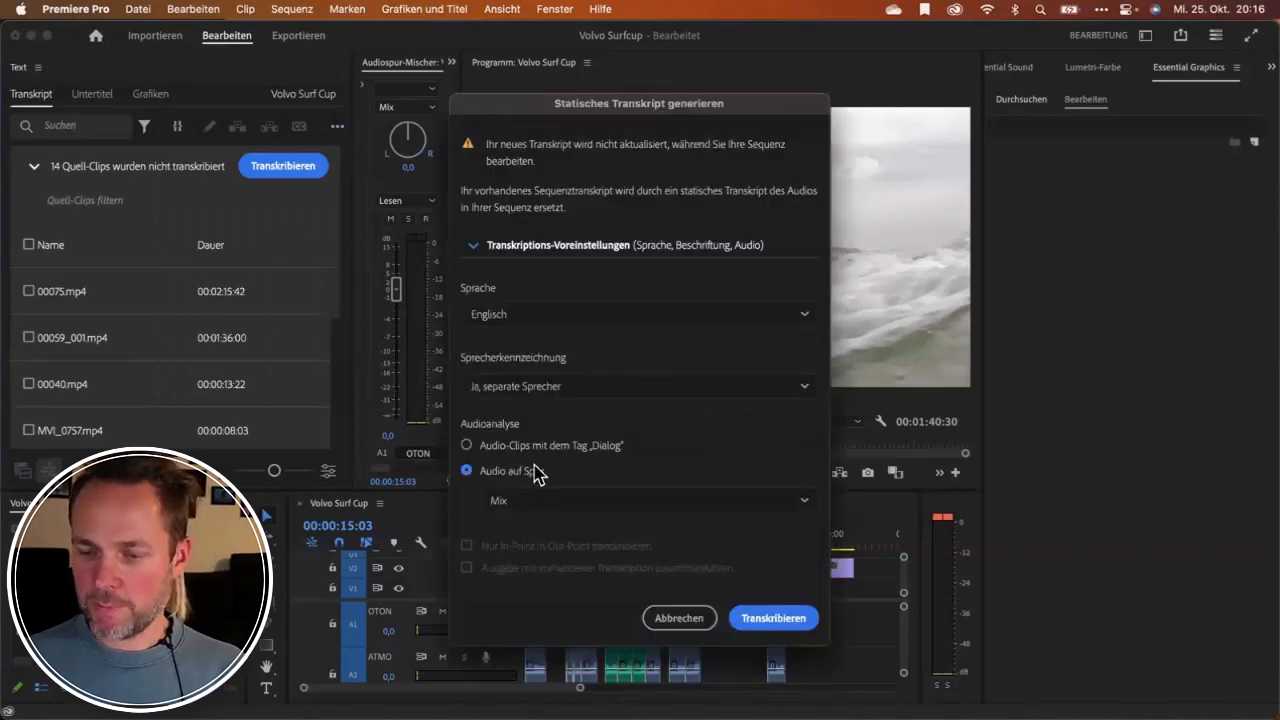
click(519, 453)
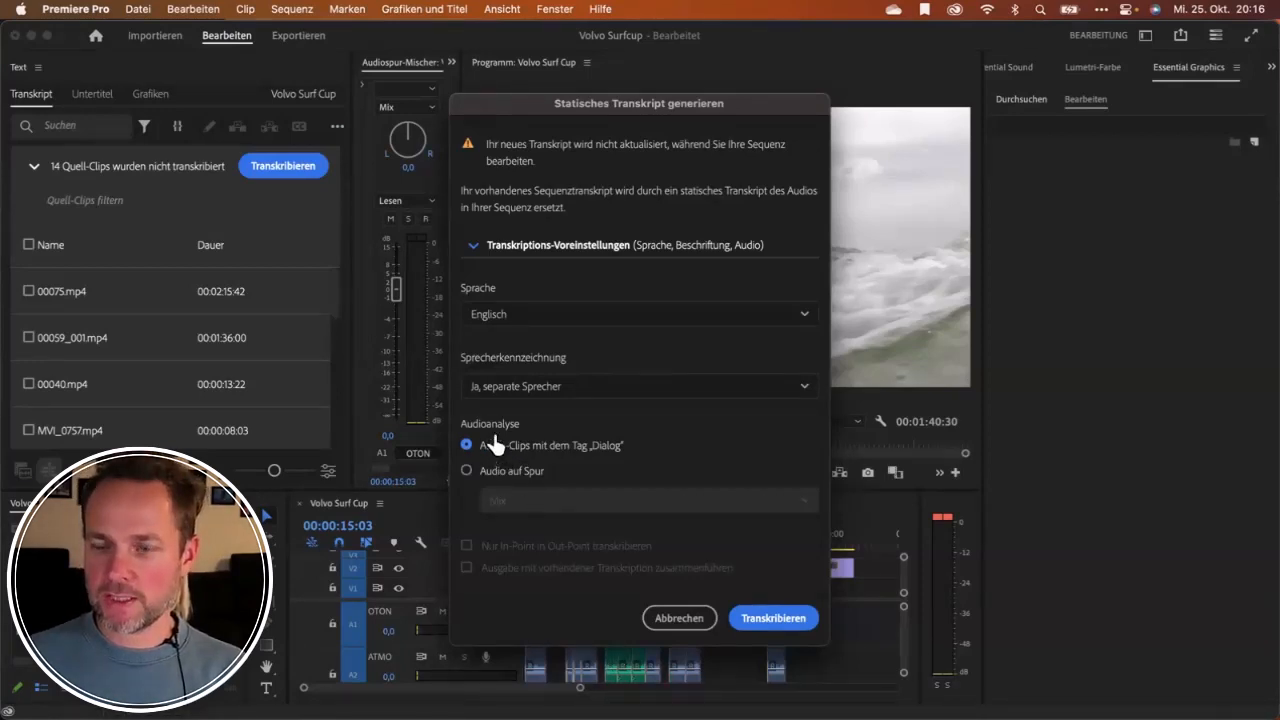
click(502, 318)
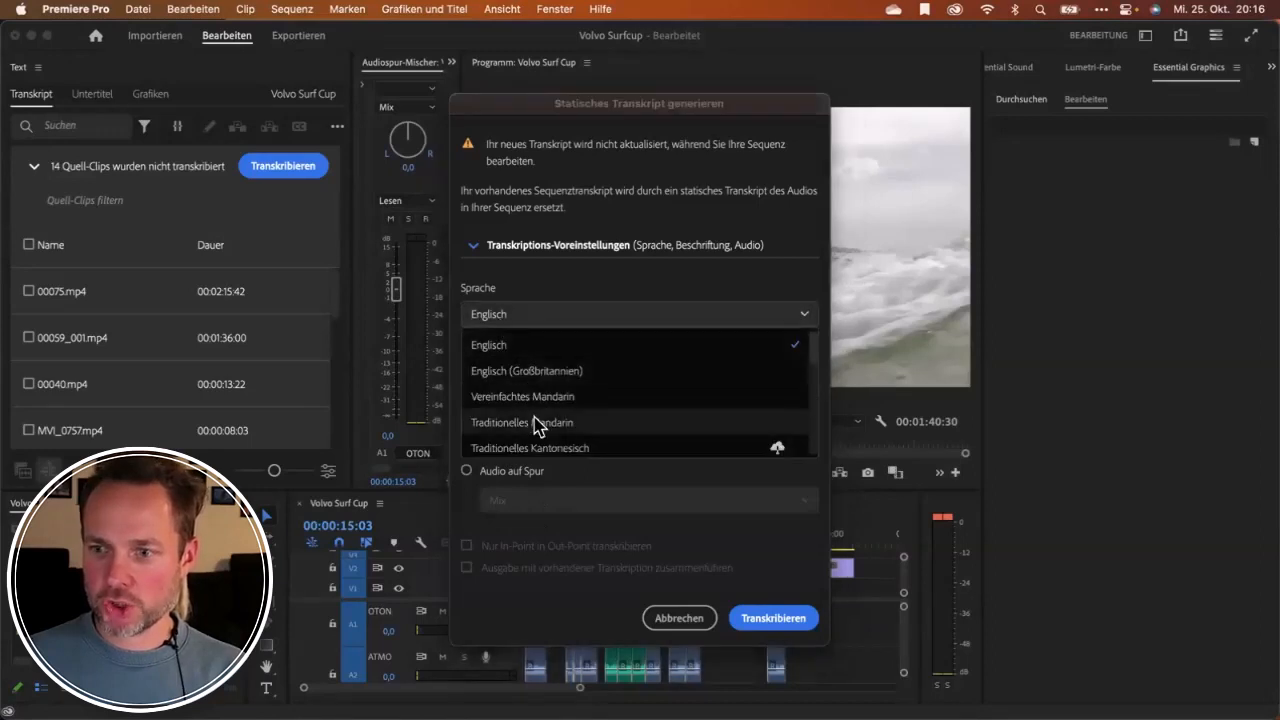
scroll(520, 425, down, 3)
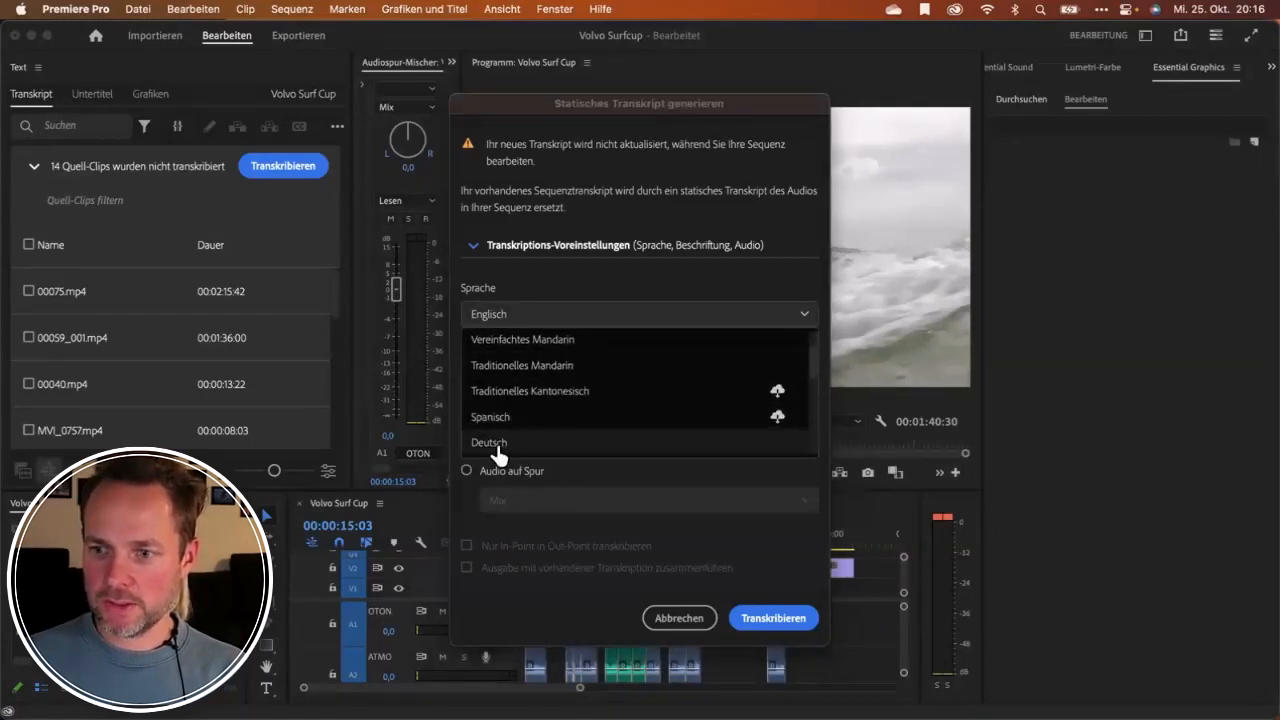
click(498, 446)
Look through the languages available for transcription, keeping Deutsch selected.
click(555, 314)
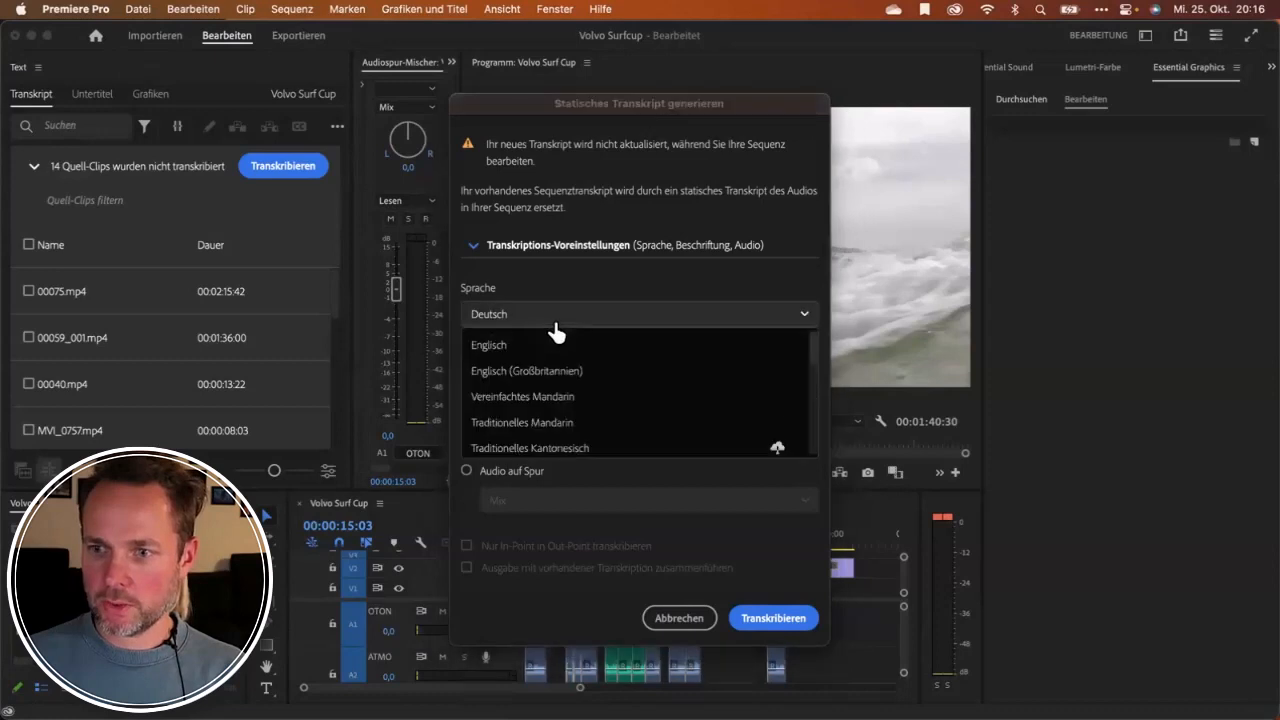
scroll(560, 363, down, 3)
scroll(560, 365, up, 2)
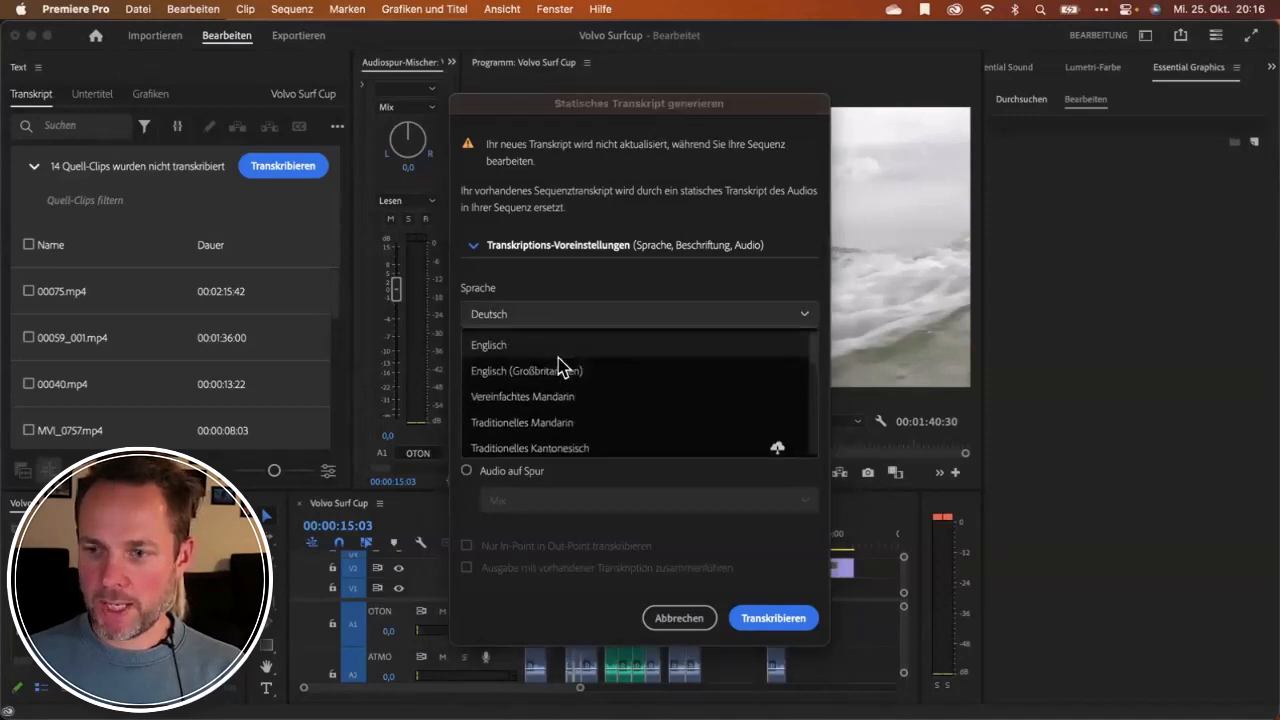
scroll(560, 365, down, 5)
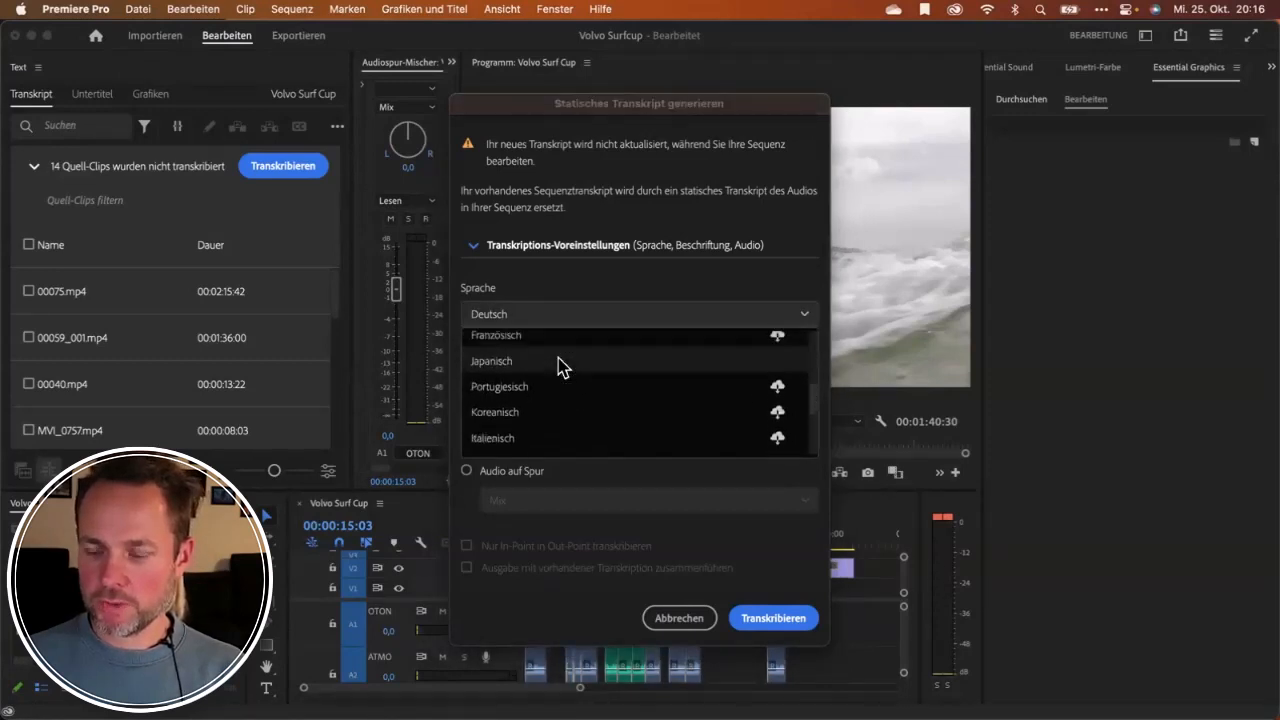
scroll(560, 367, down, 5)
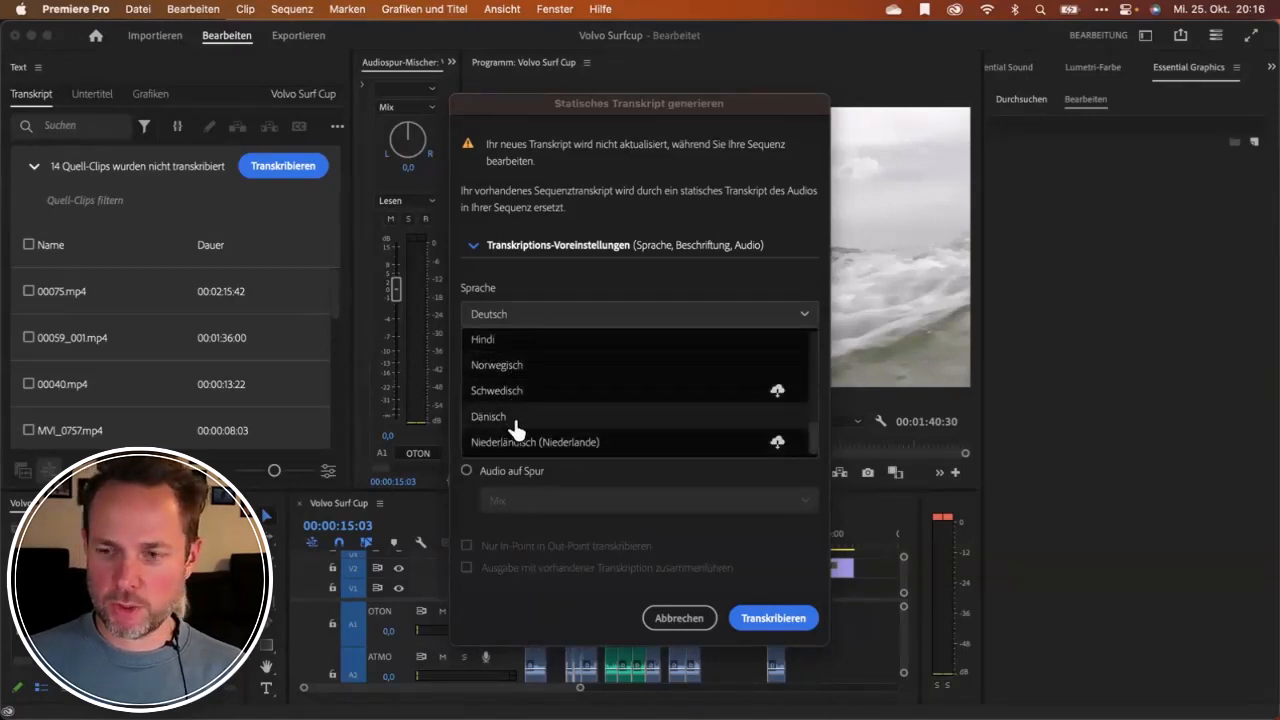
scroll(528, 420, up, 8)
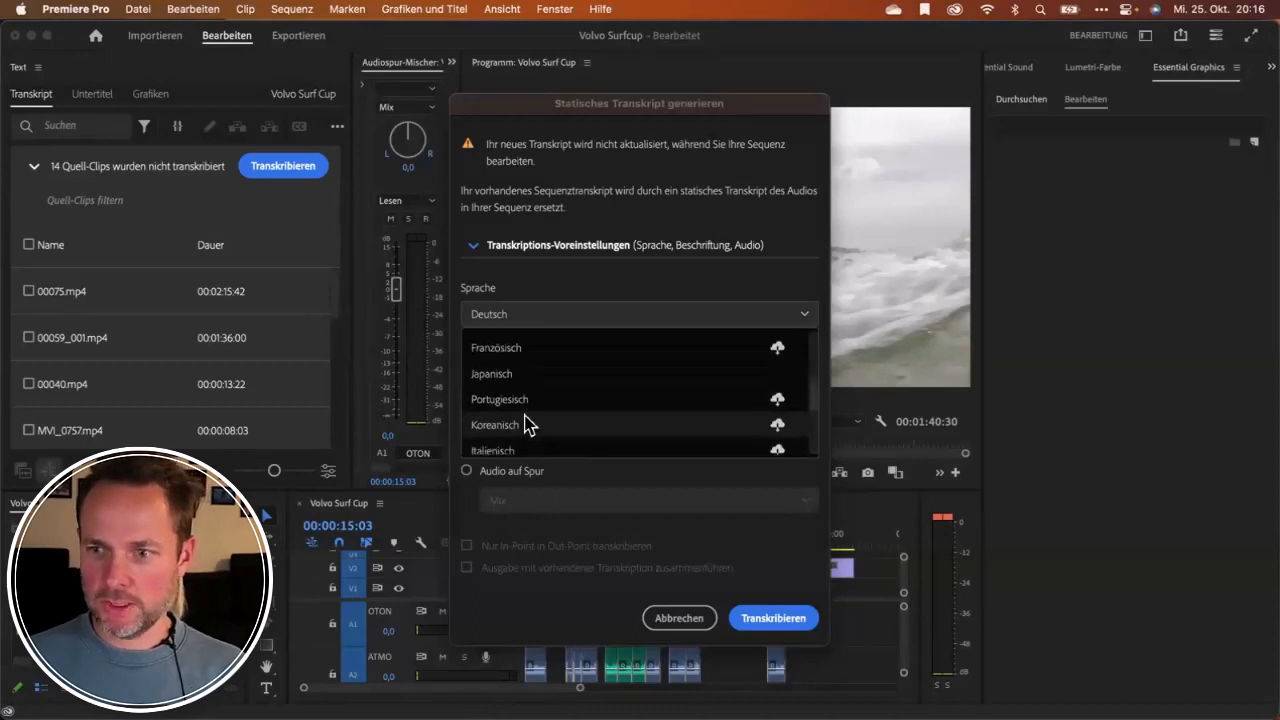
click(530, 310)
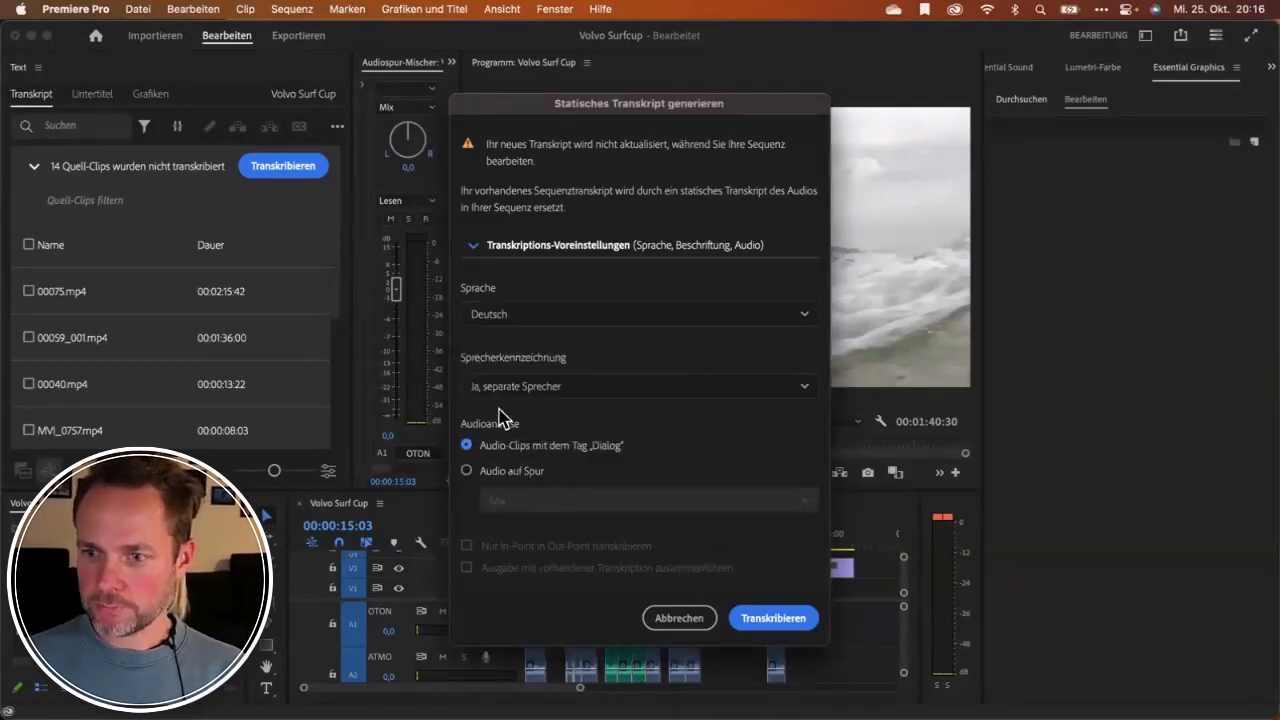
Start the transcription, collapse the list of untranscribed source clips and check the transcription progress.
click(773, 618)
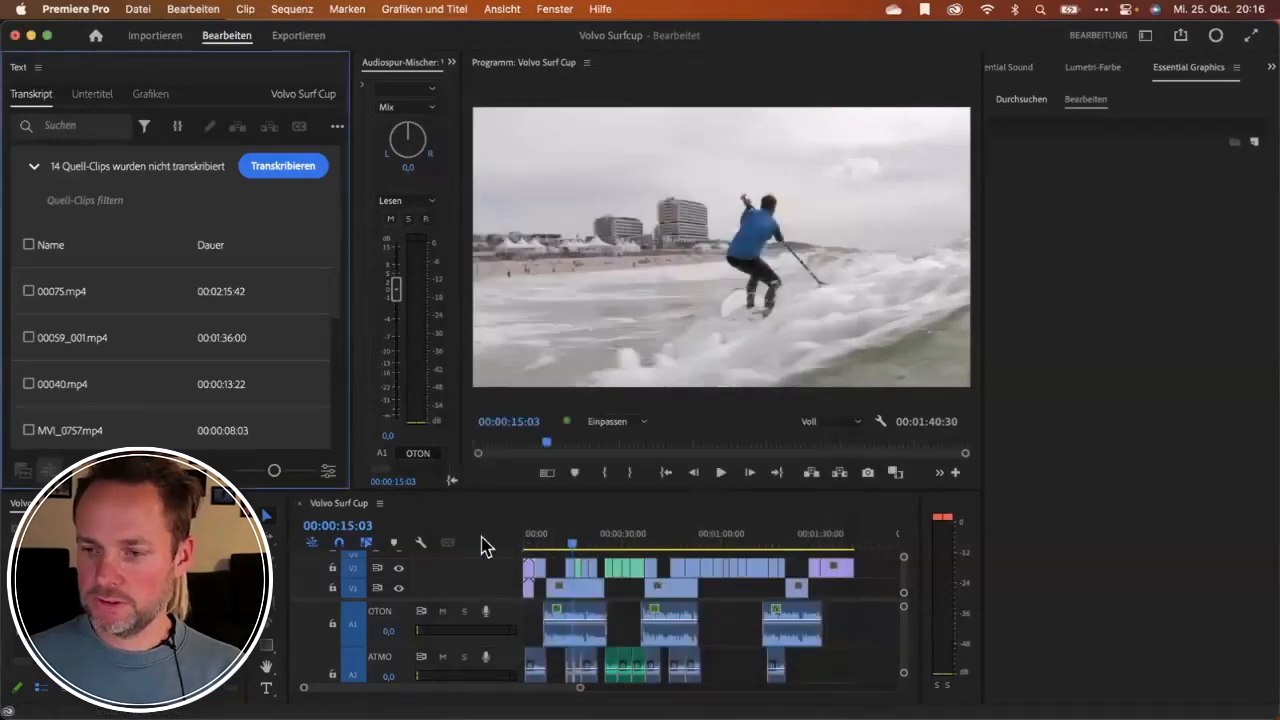
click(35, 168)
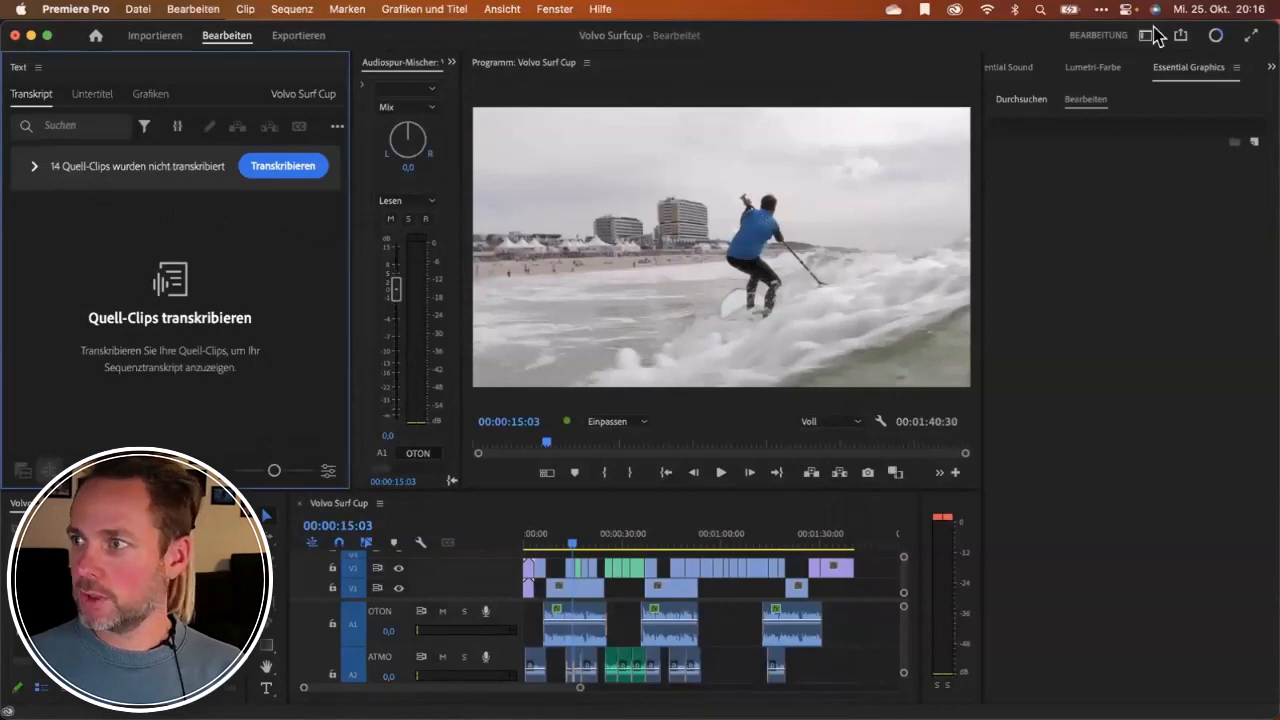
click(1215, 36)
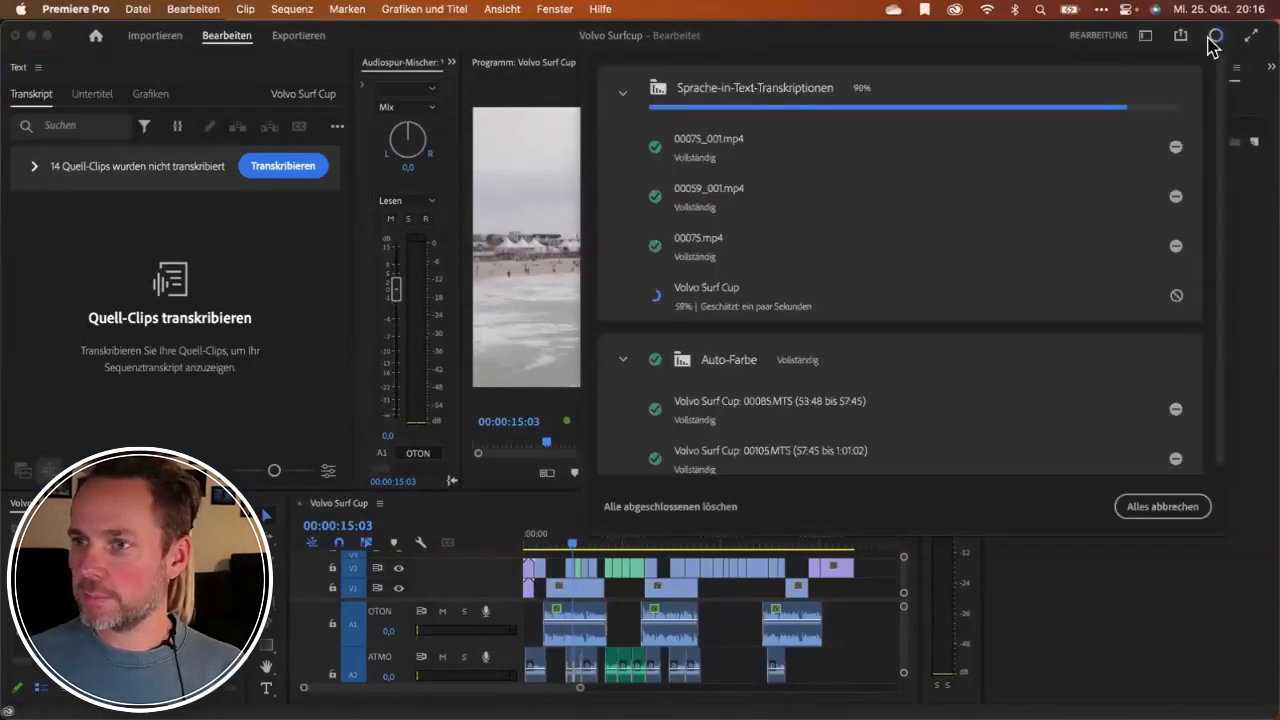
click(1213, 38)
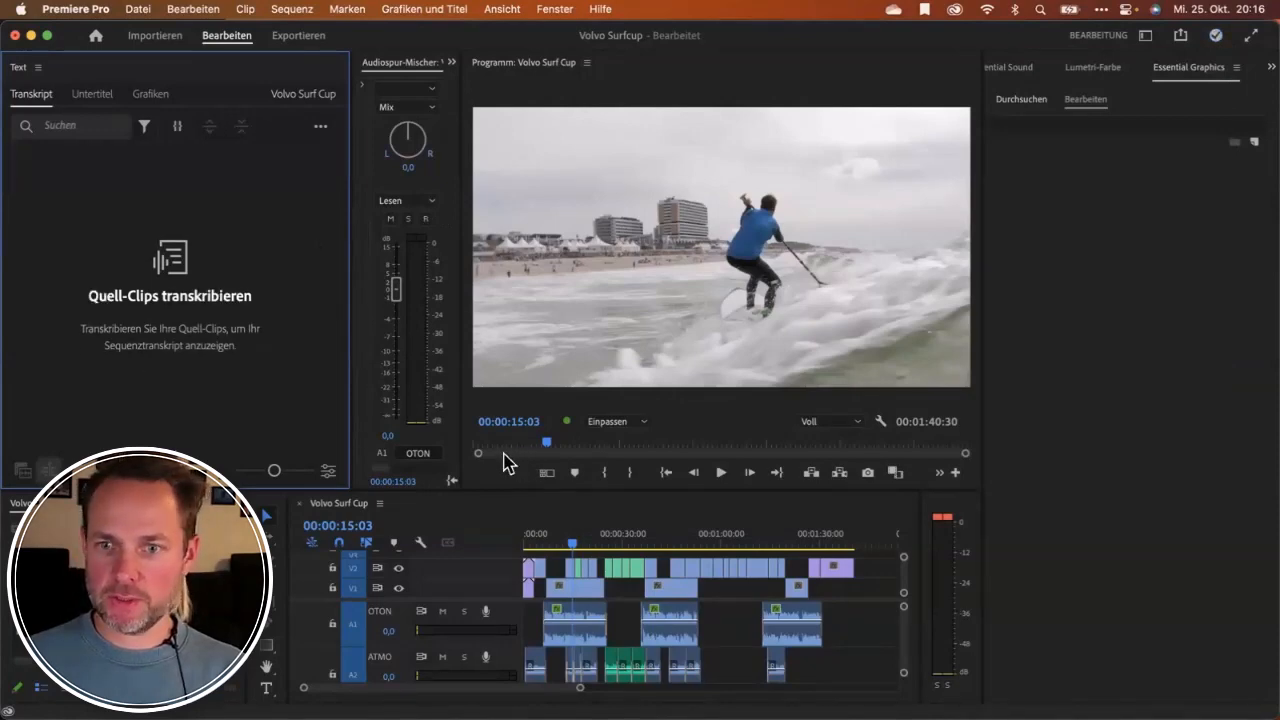
Move the playhead to the interview clip at 00:00:12:44 and check the sequence's captions and transcript.
click(572, 530)
click(566, 532)
click(25, 472)
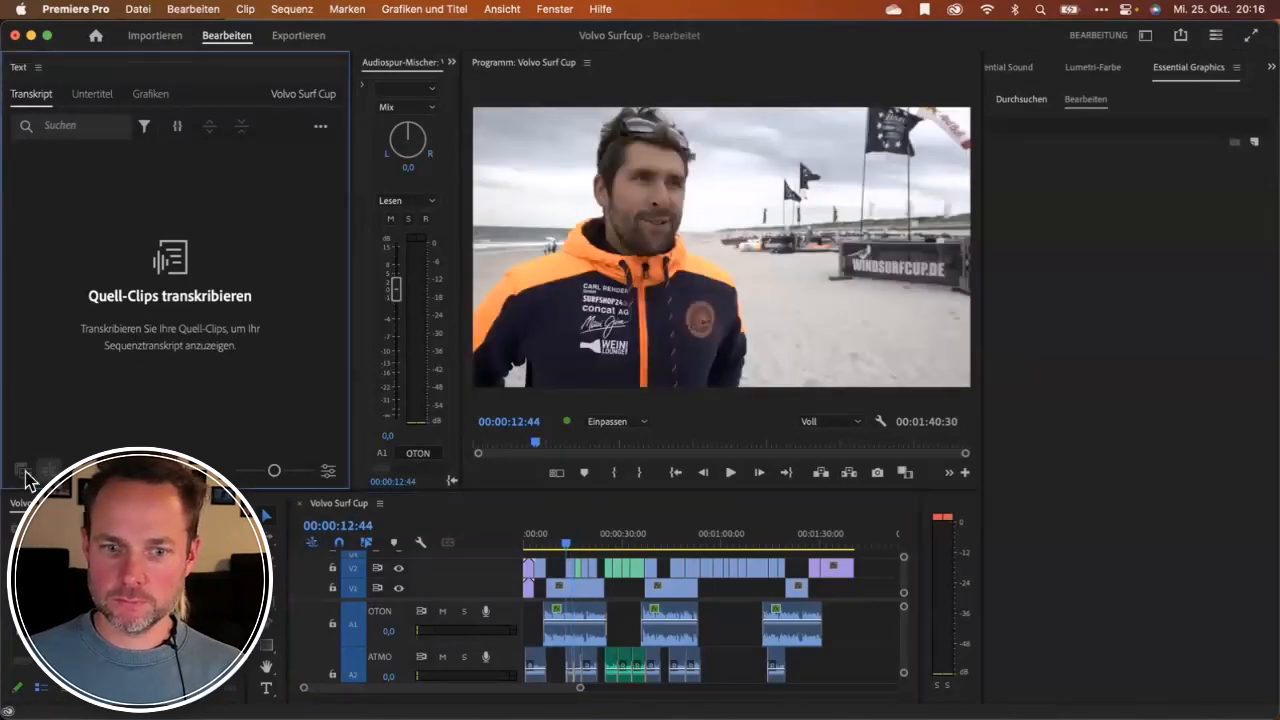
click(98, 97)
click(32, 95)
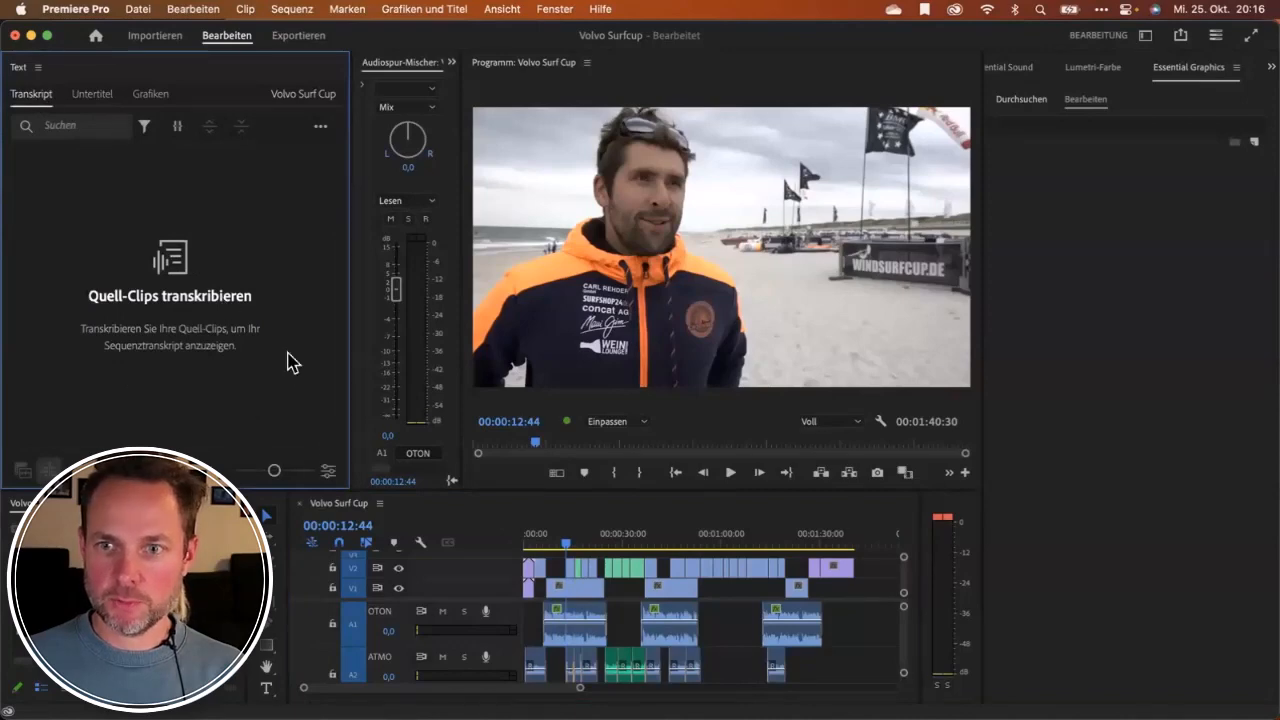
Transcribe the sequence again as a static transcript in Deutsch from the audio clips tagged as "Dialog".
click(321, 128)
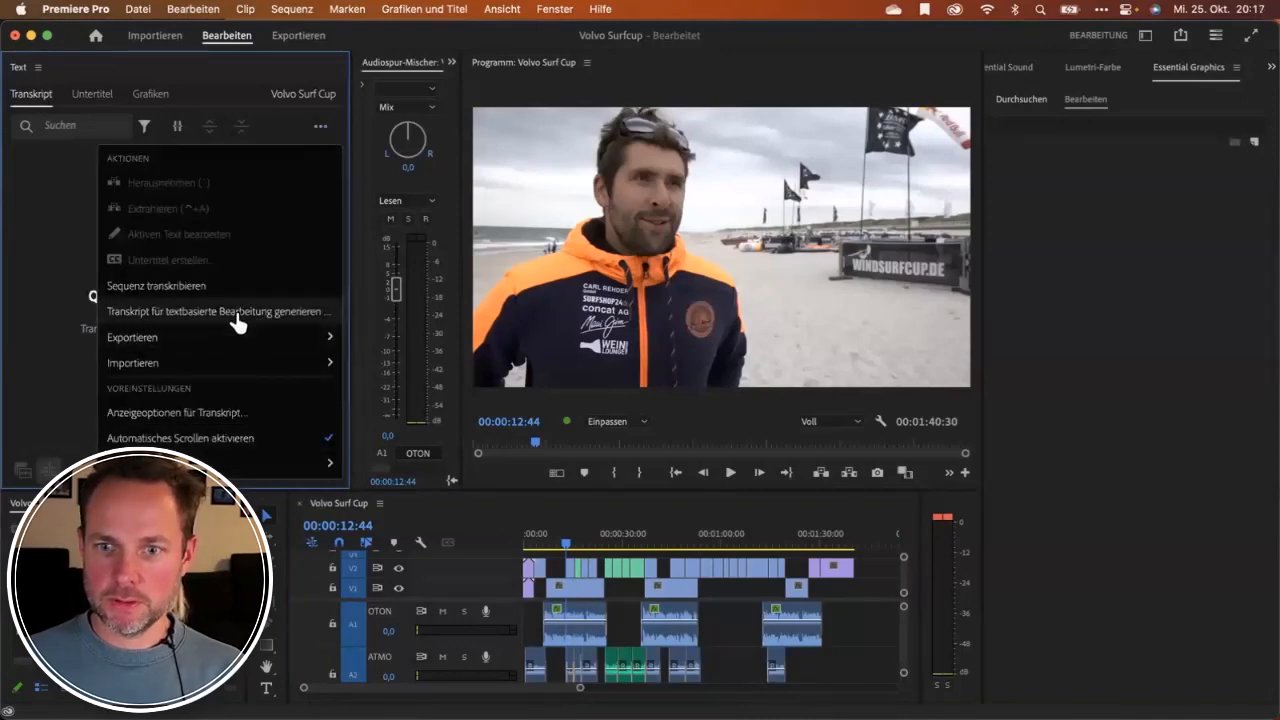
click(193, 287)
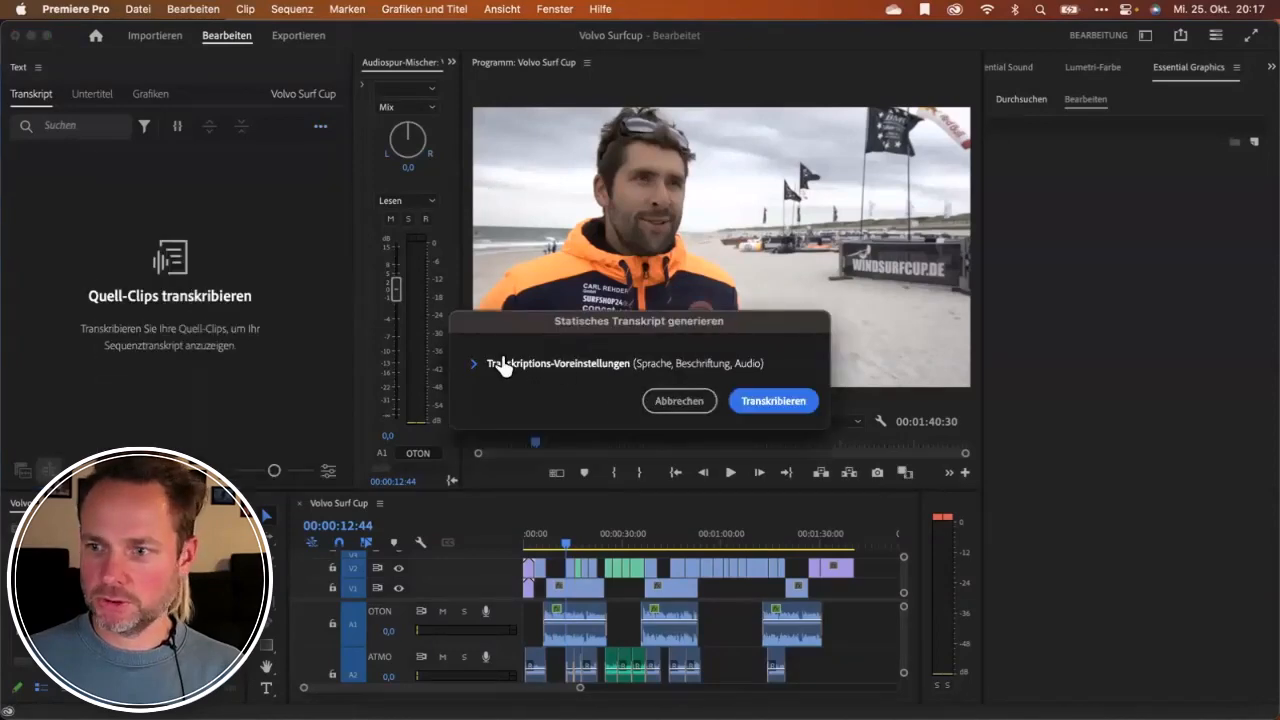
click(481, 368)
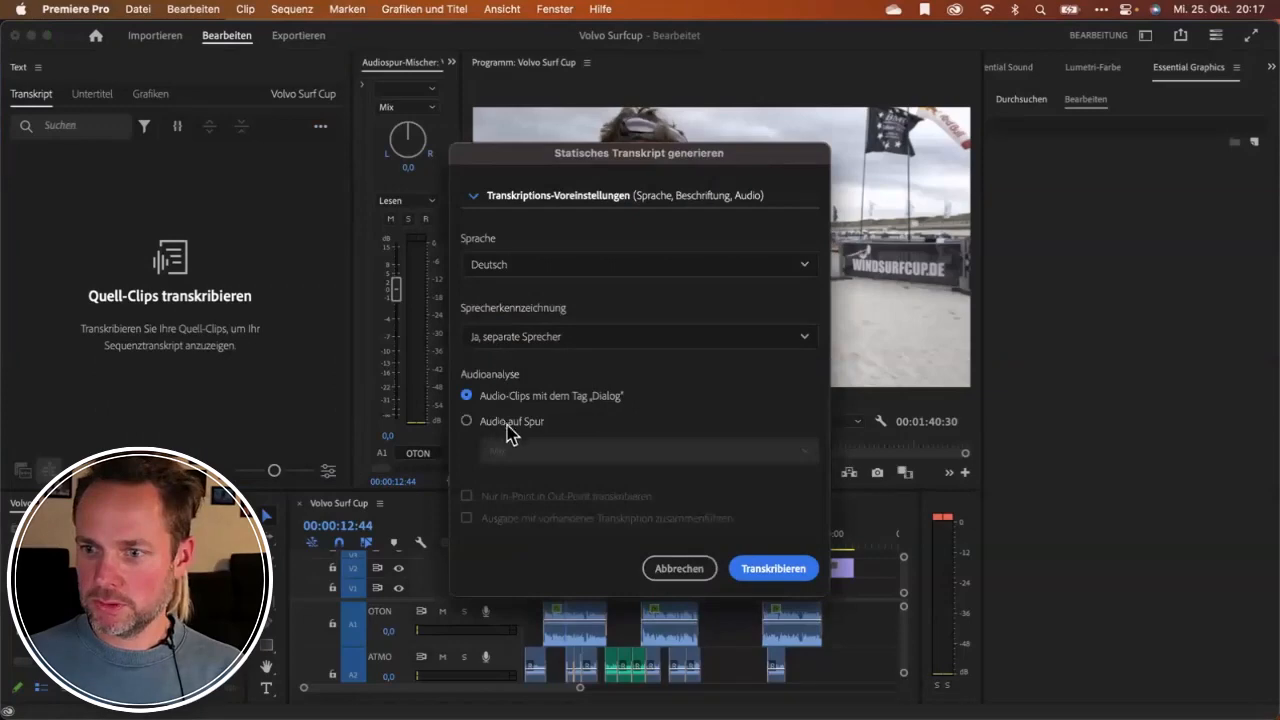
click(762, 574)
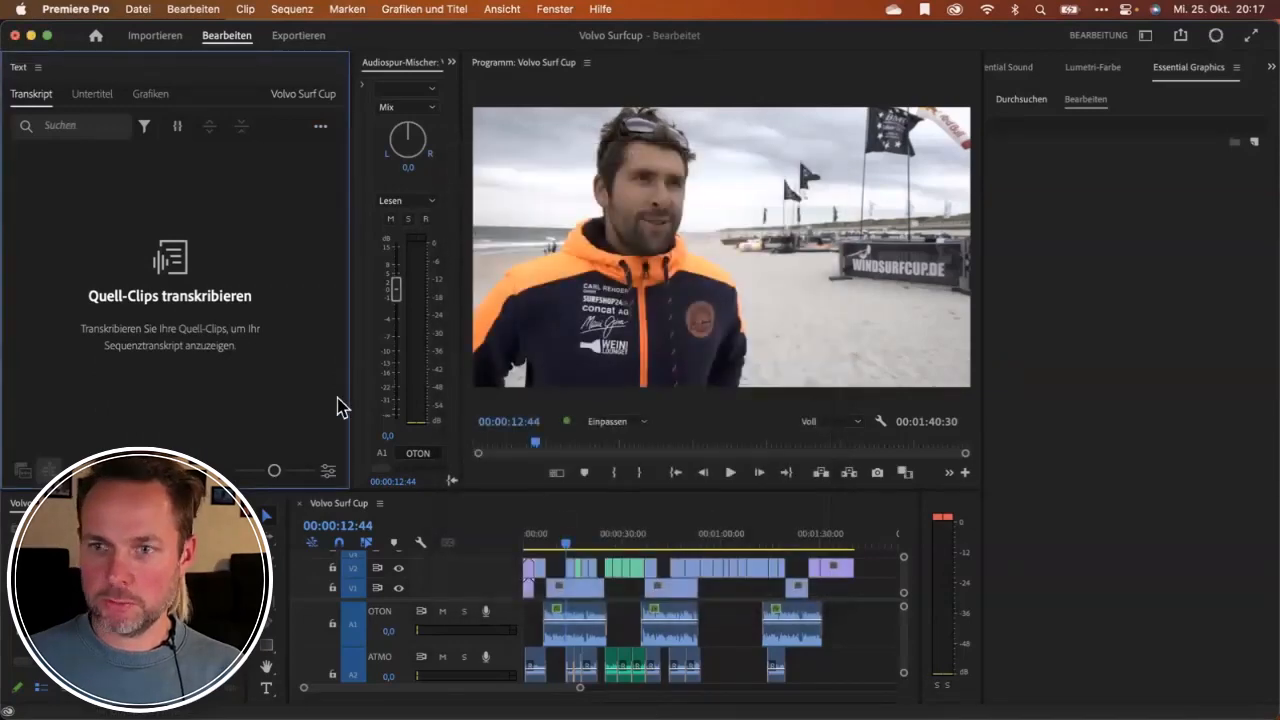
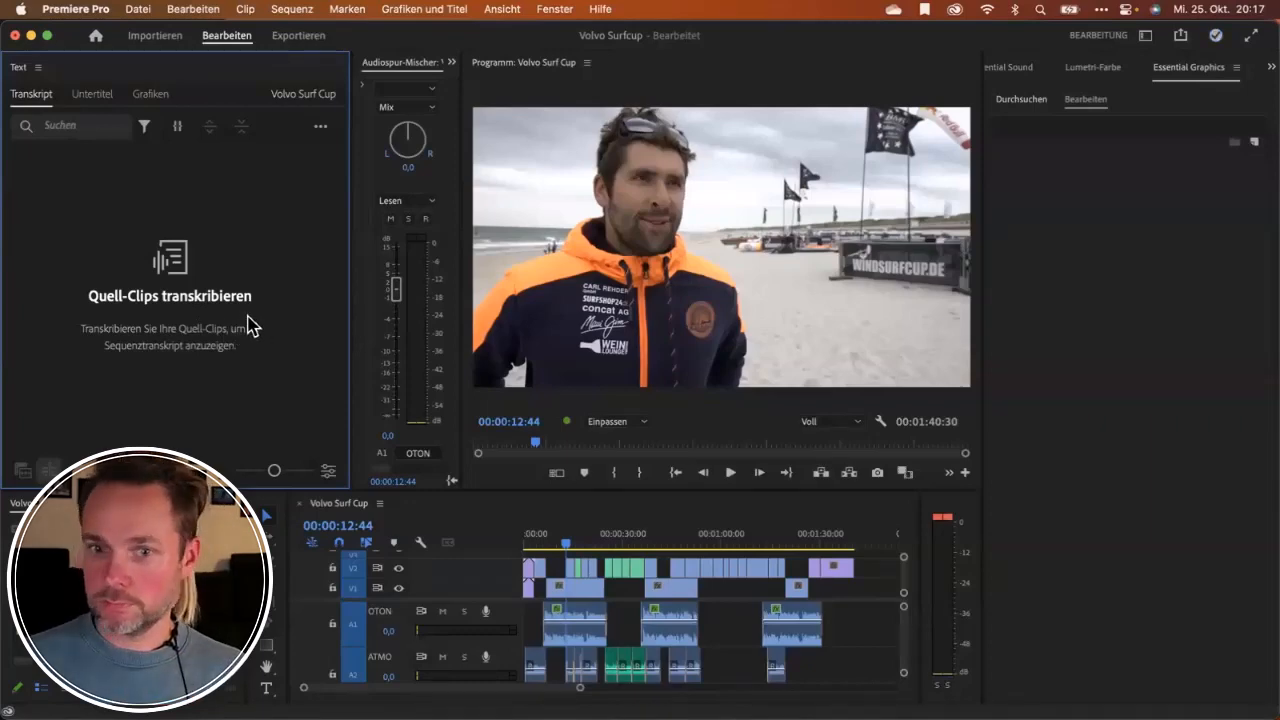
Try to create captions from the transcript with the Untertitelstandard preset.
click(97, 104)
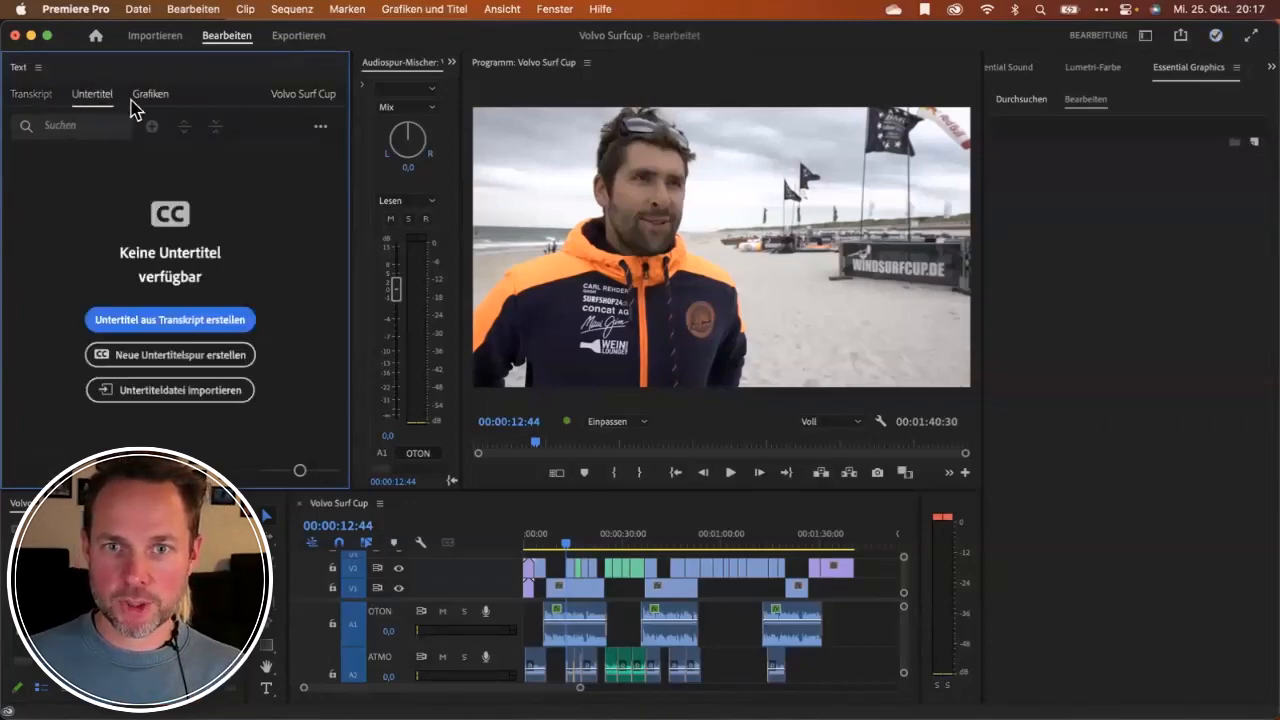
click(197, 325)
click(598, 352)
click(597, 346)
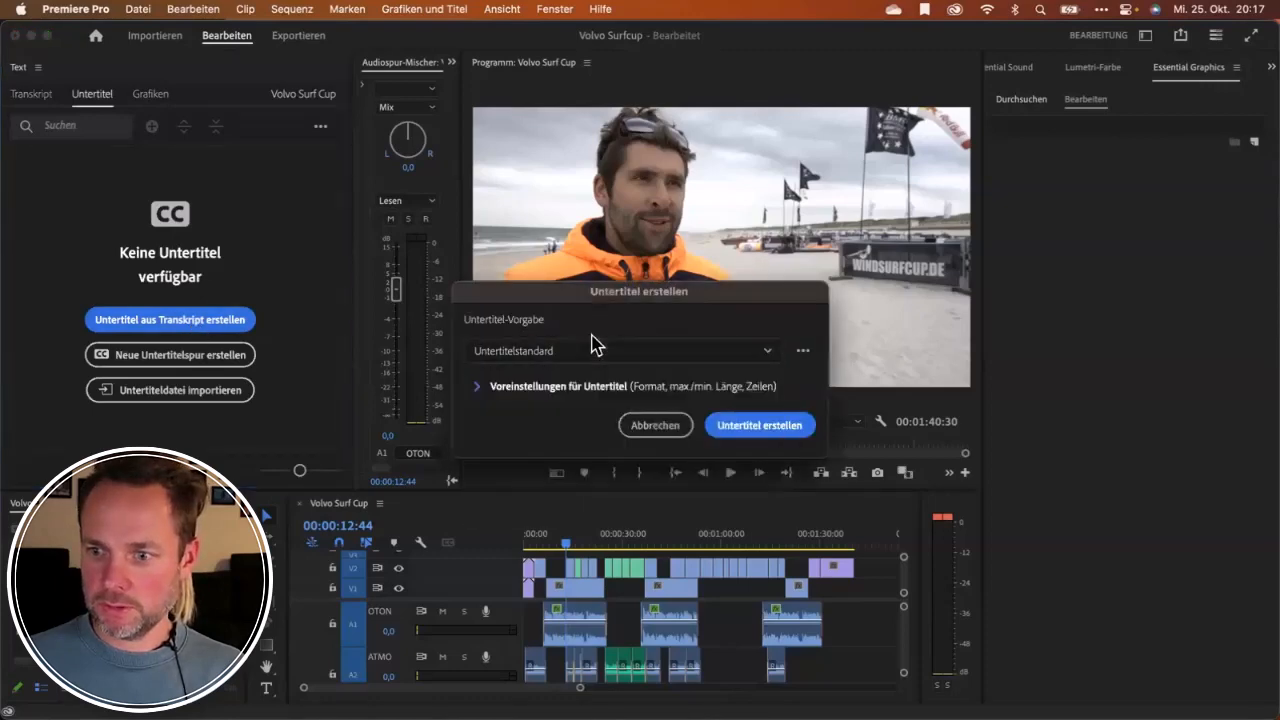
click(752, 430)
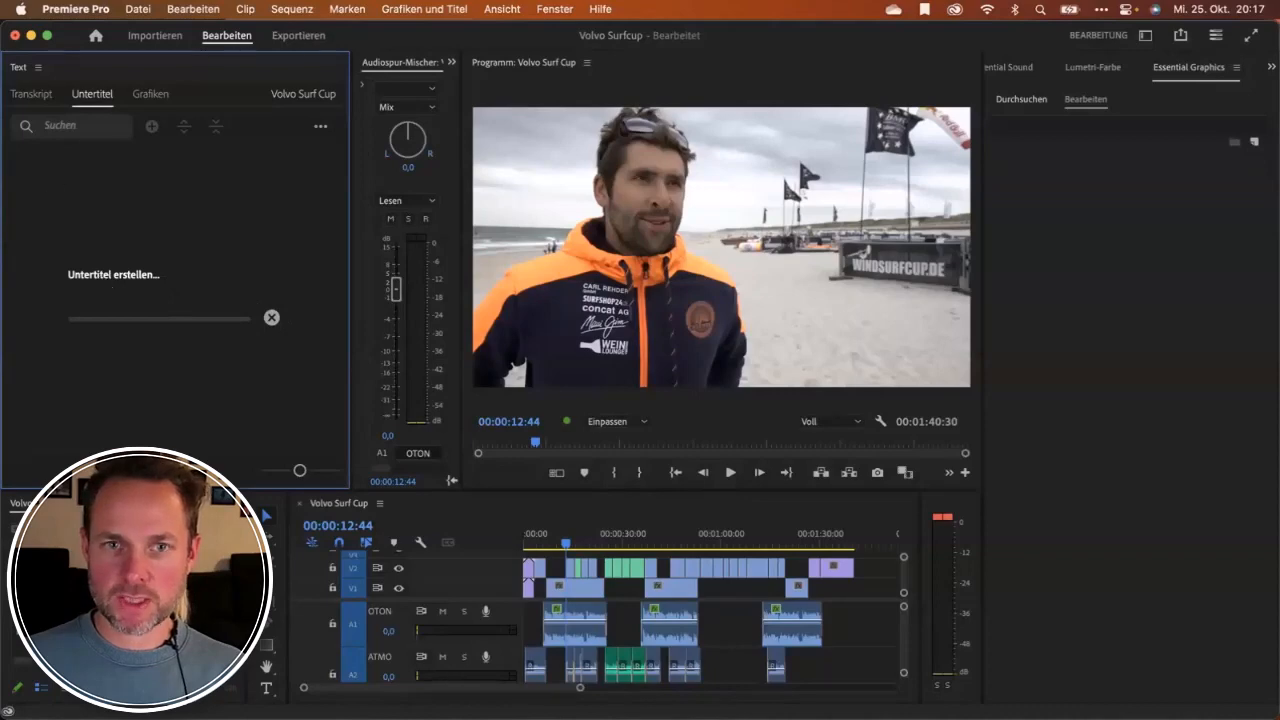
Check the transcript display options without changing them, and check the progress of the caption creation.
click(33, 96)
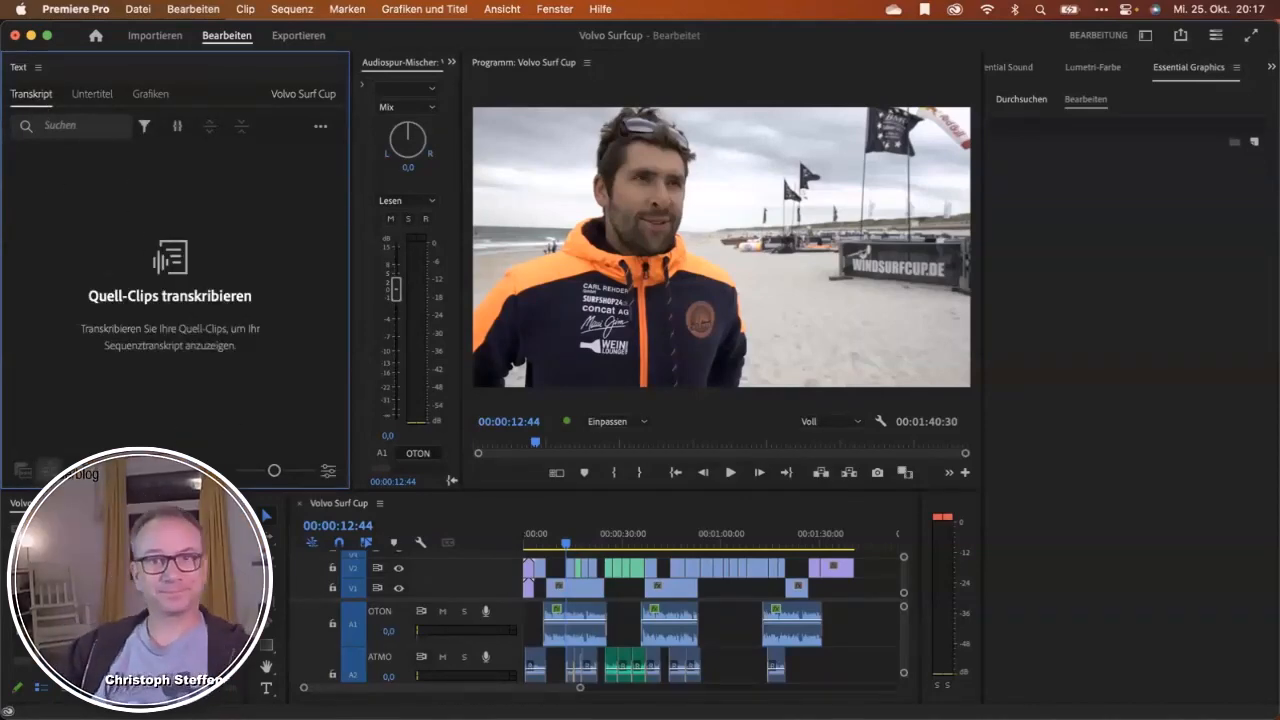
click(329, 471)
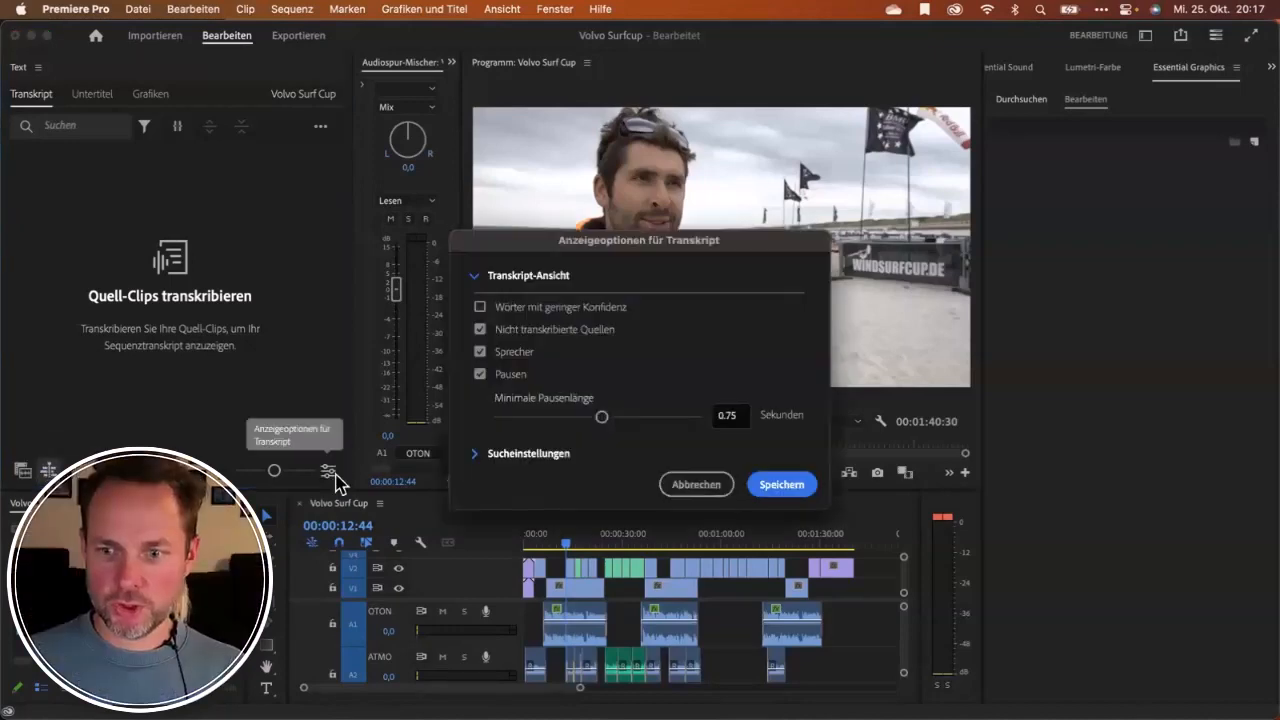
click(695, 485)
click(93, 99)
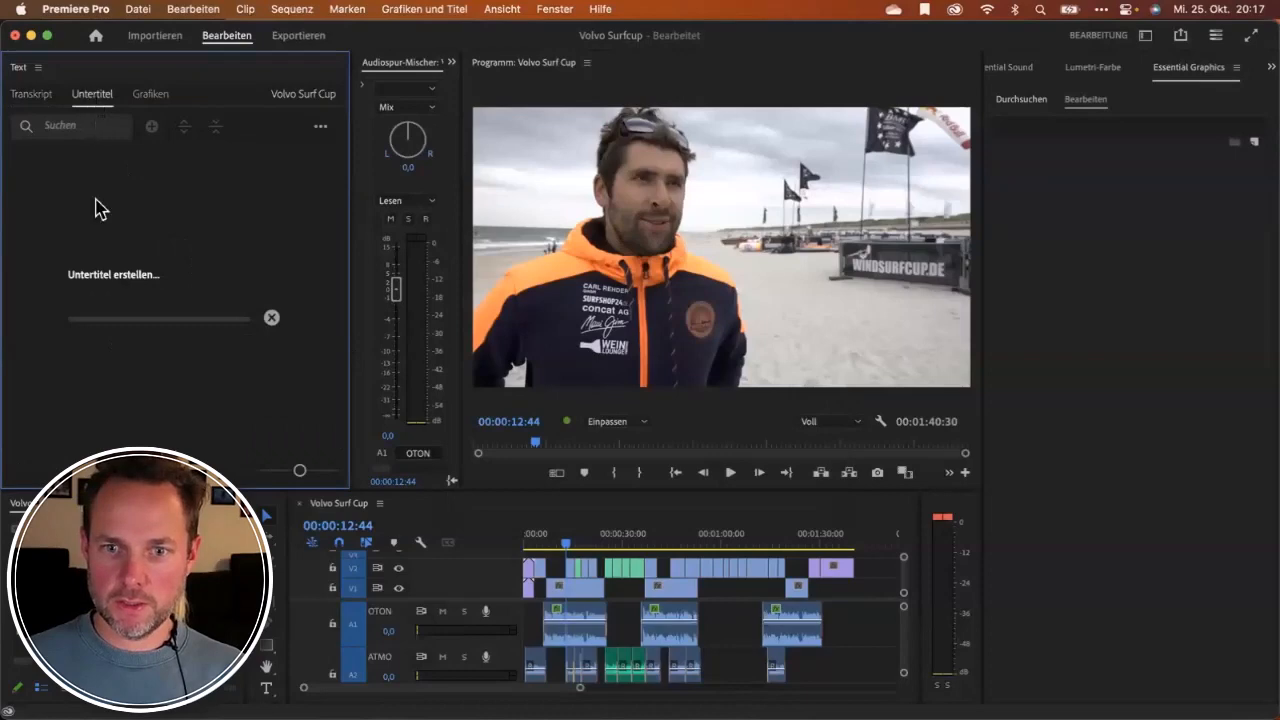
Widen the Text panel and cancel the running caption creation.
click(38, 93)
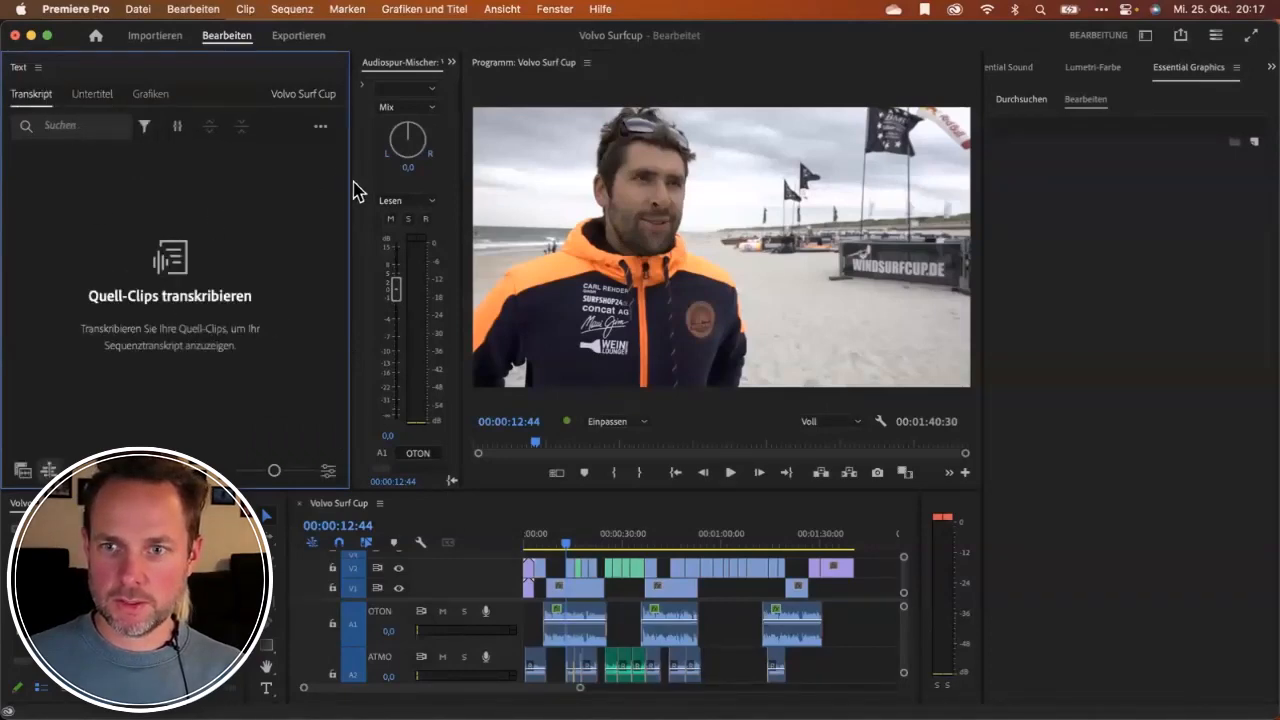
drag(352, 185, 396, 185)
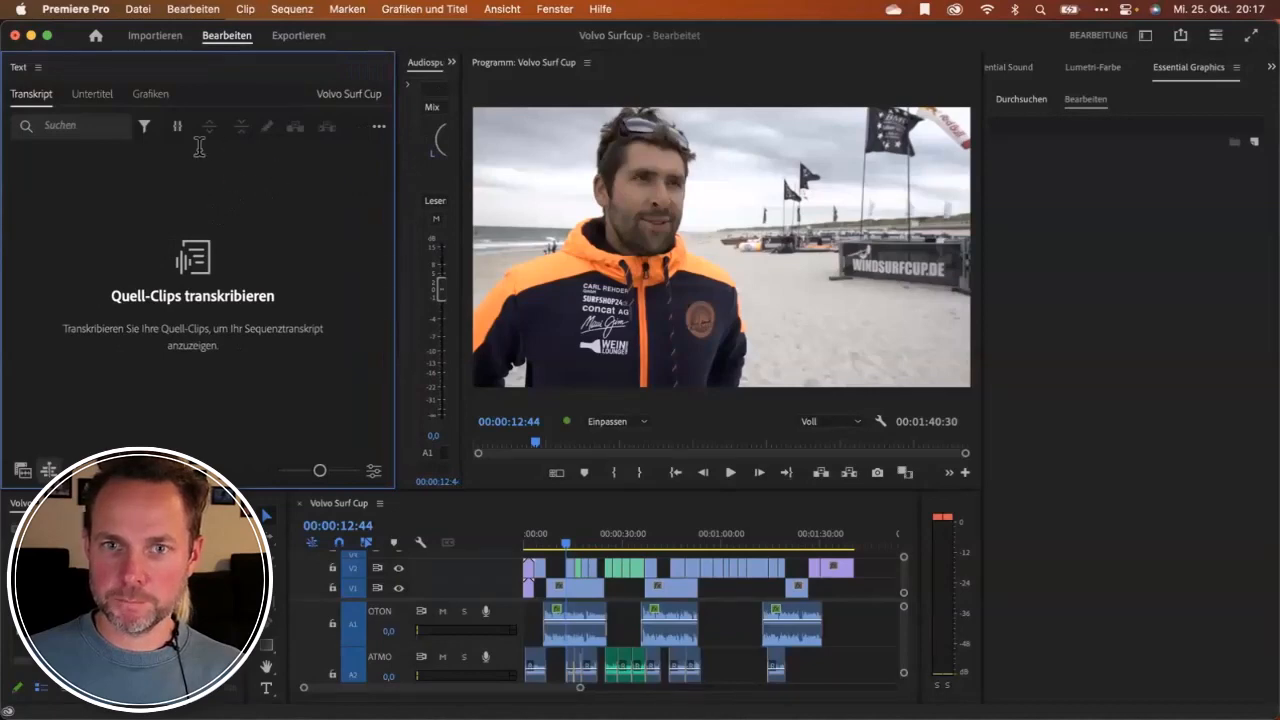
click(95, 94)
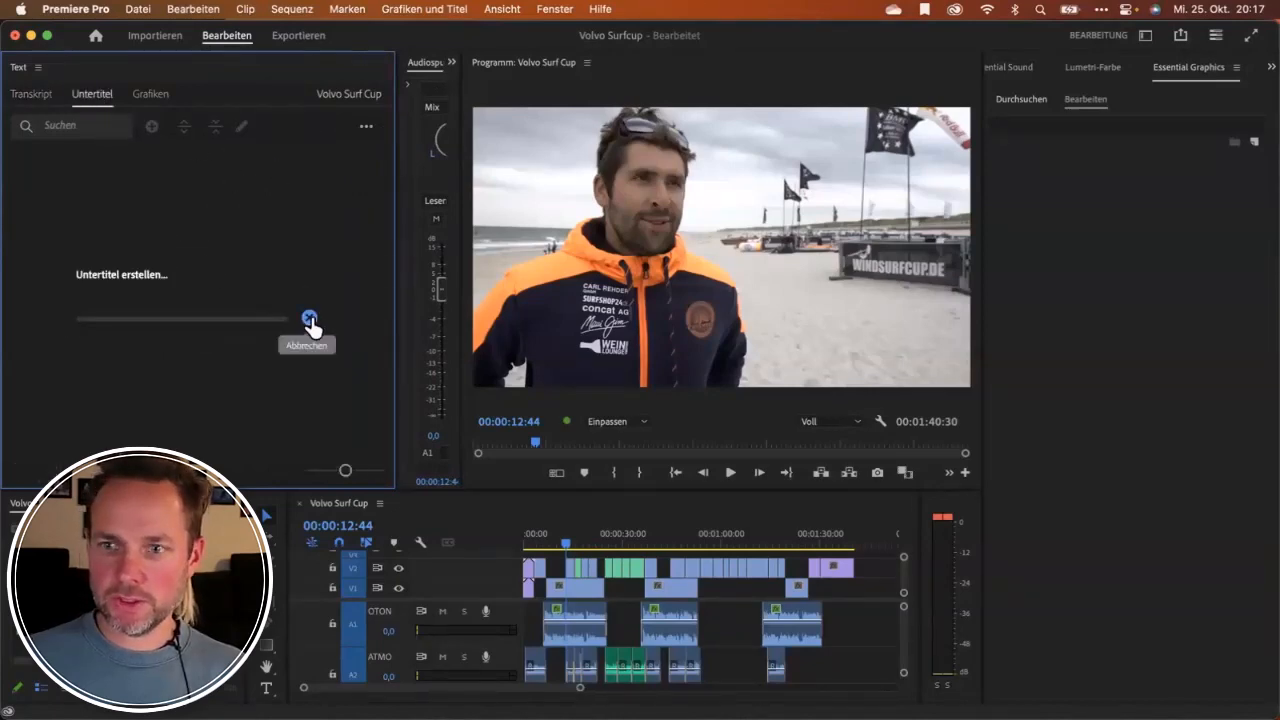
click(309, 320)
click(88, 97)
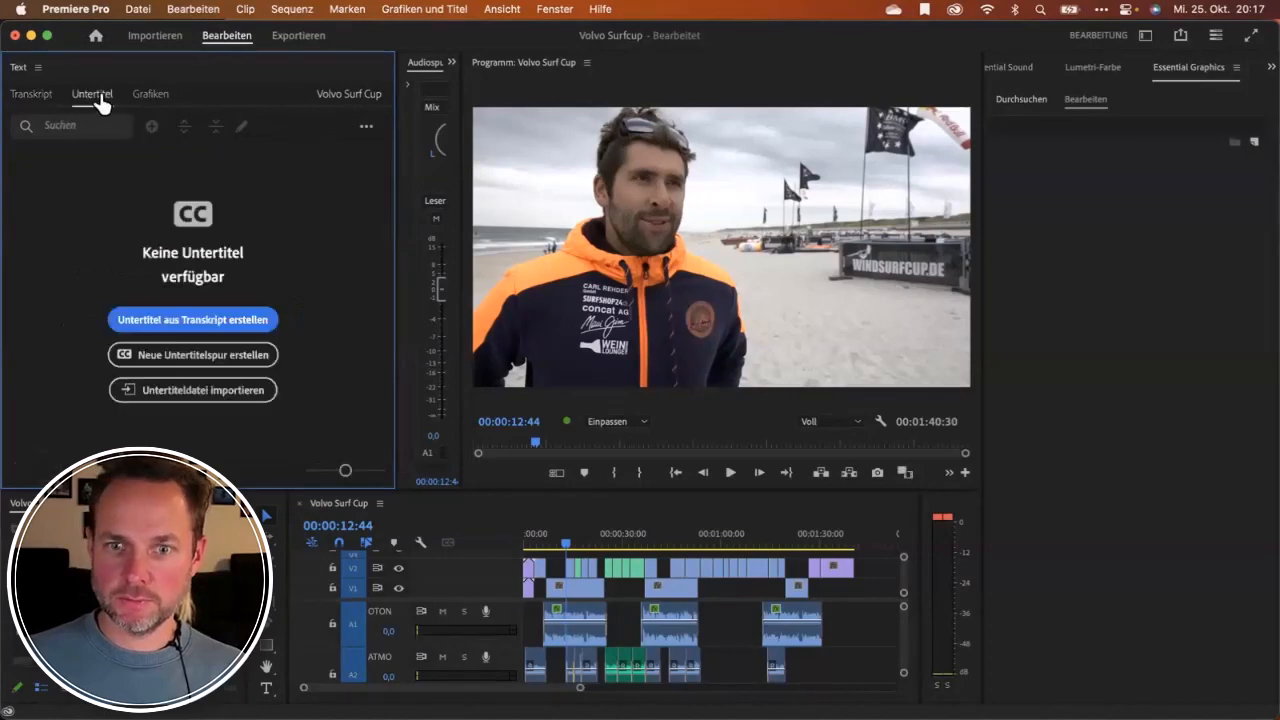
click(206, 327)
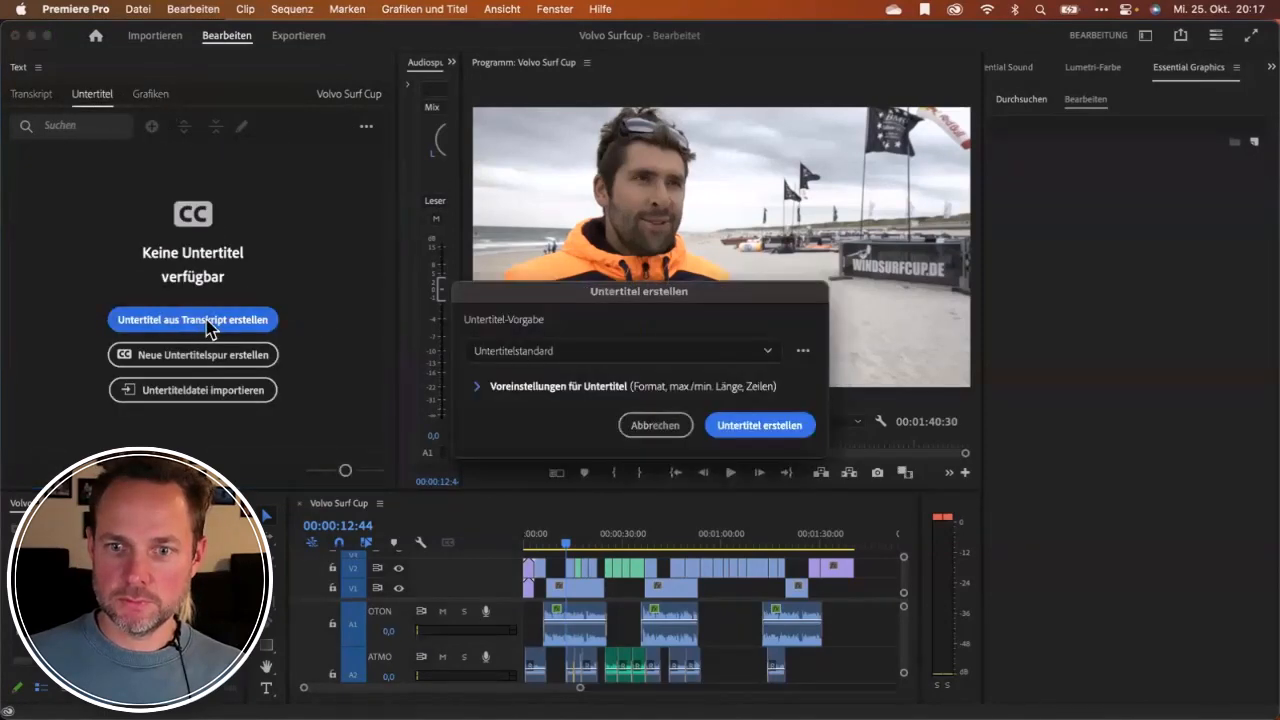
click(488, 388)
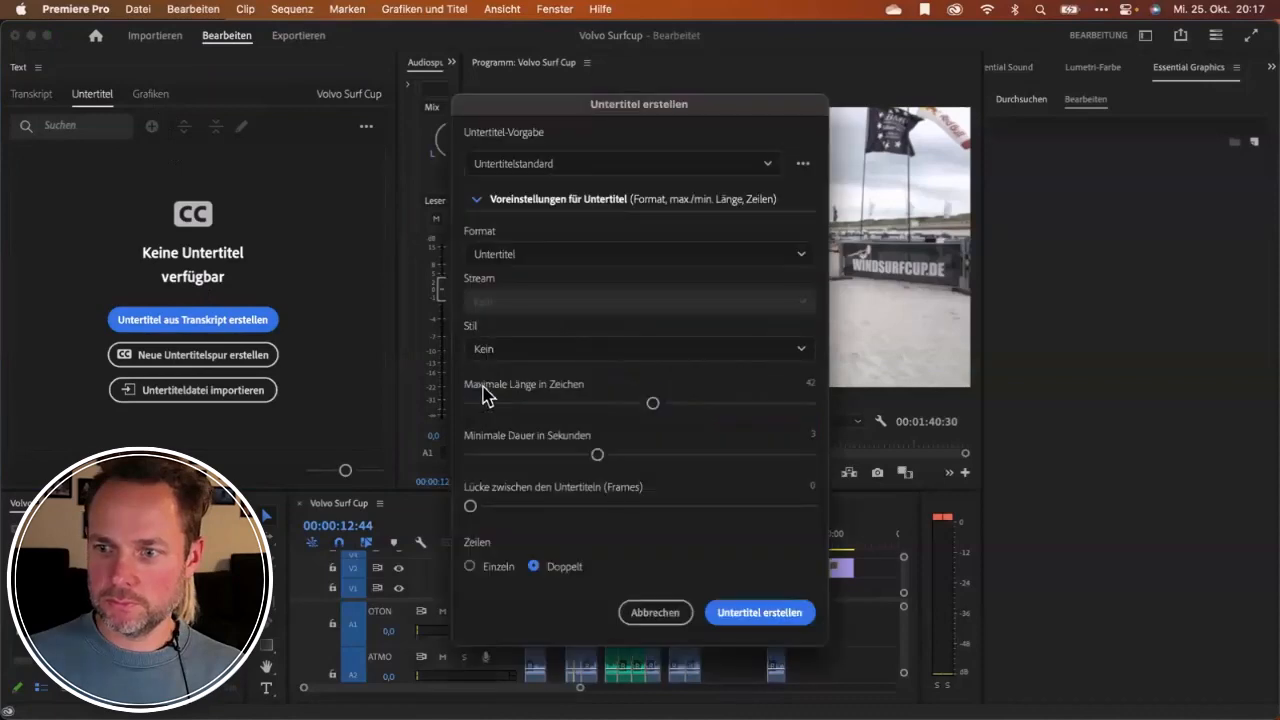
click(472, 196)
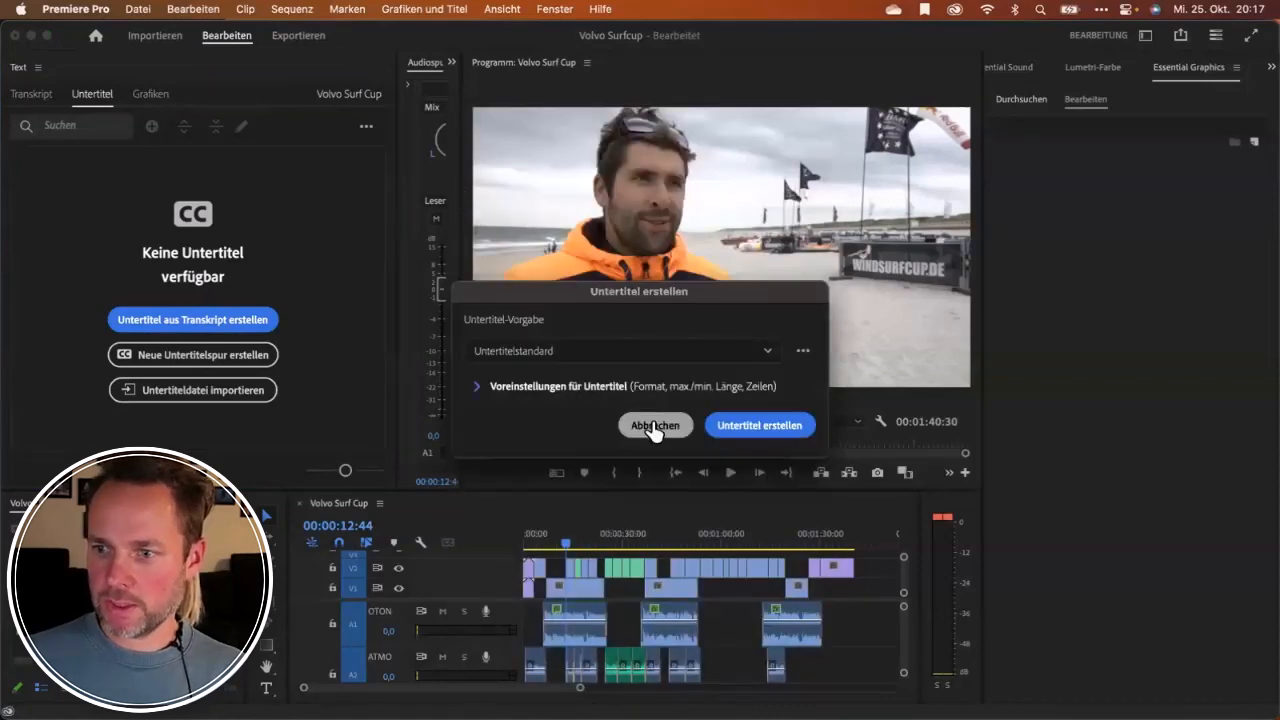
click(655, 425)
Give the timeline more height, and close and reopen the Text panel to reload the sequence transcript.
drag(410, 487, 410, 444)
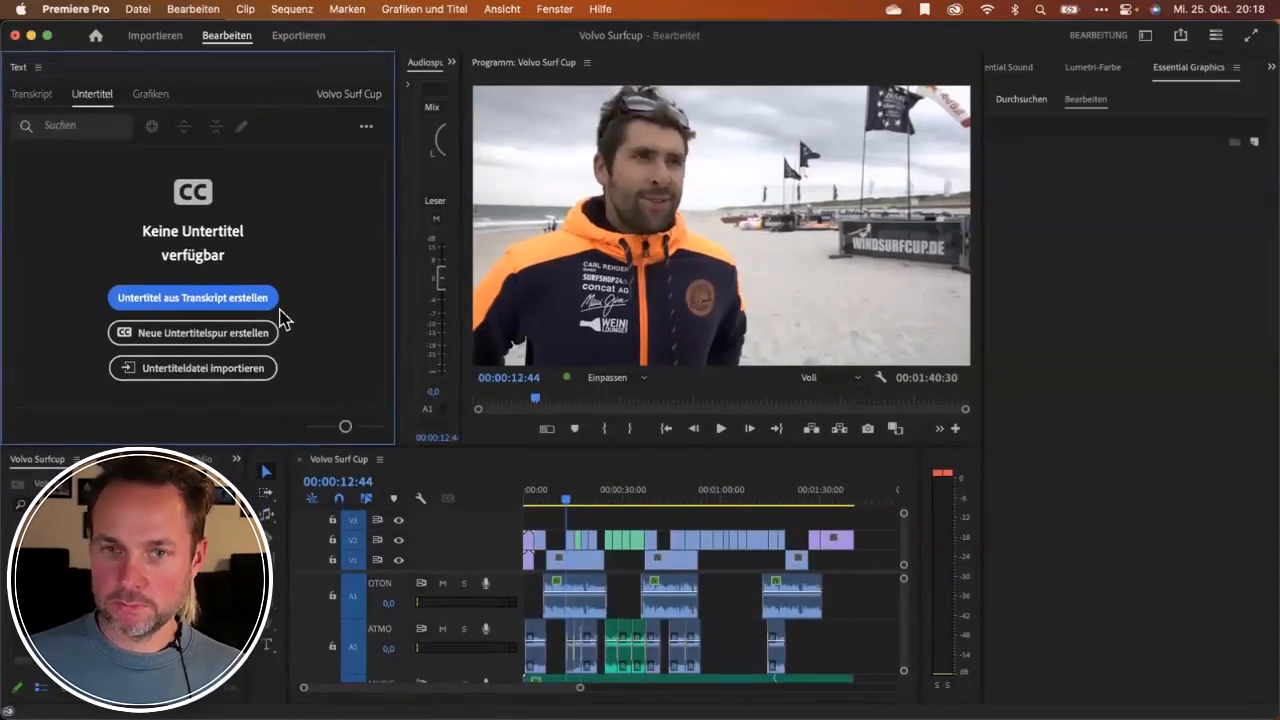
click(32, 94)
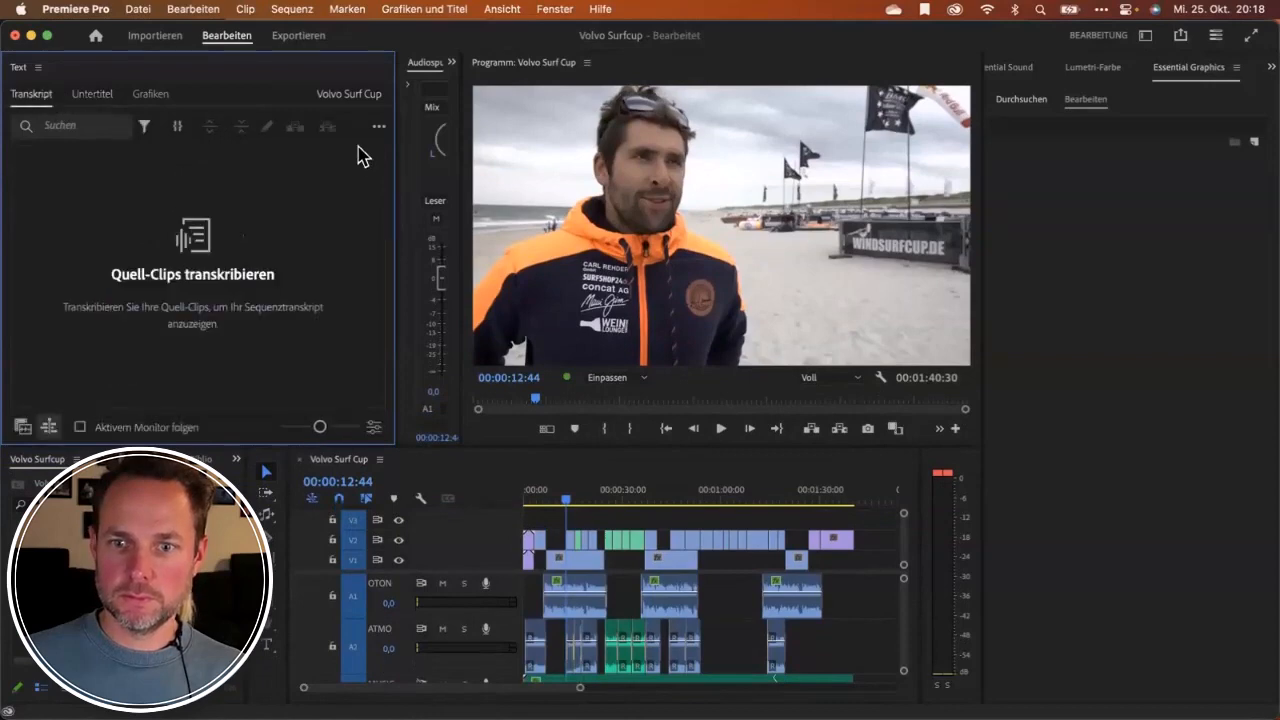
click(38, 67)
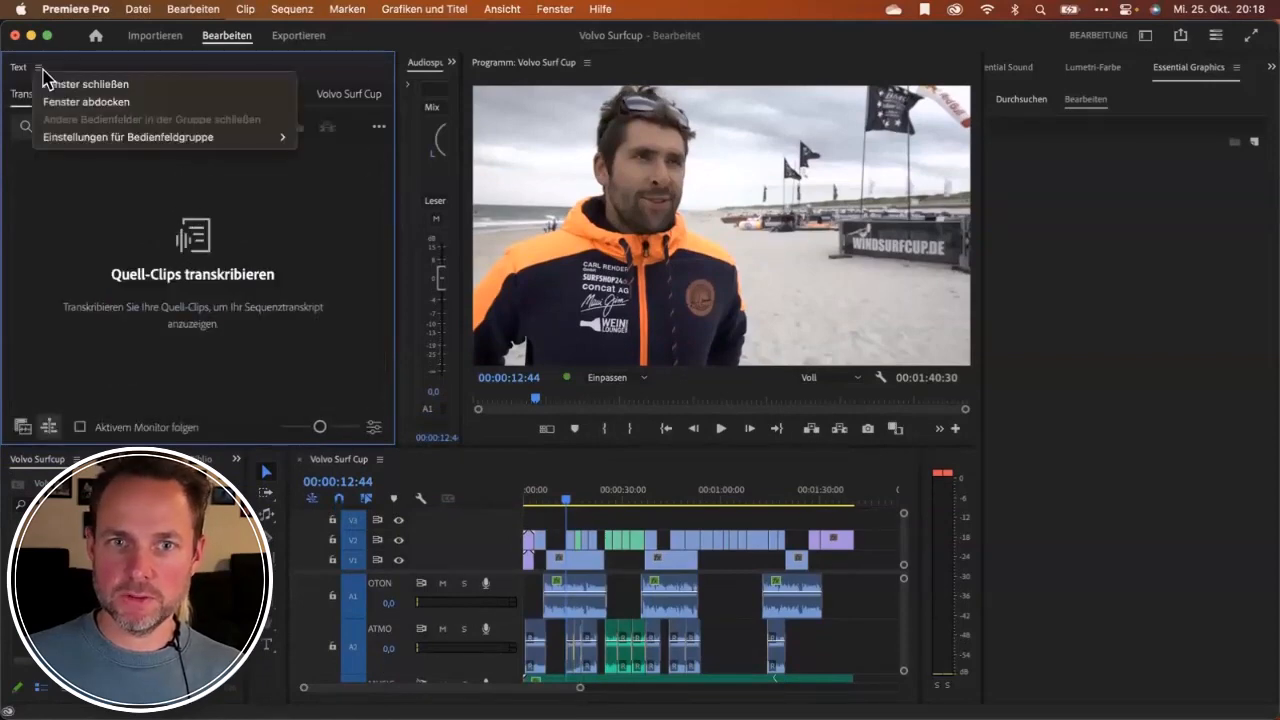
click(411, 152)
click(562, 10)
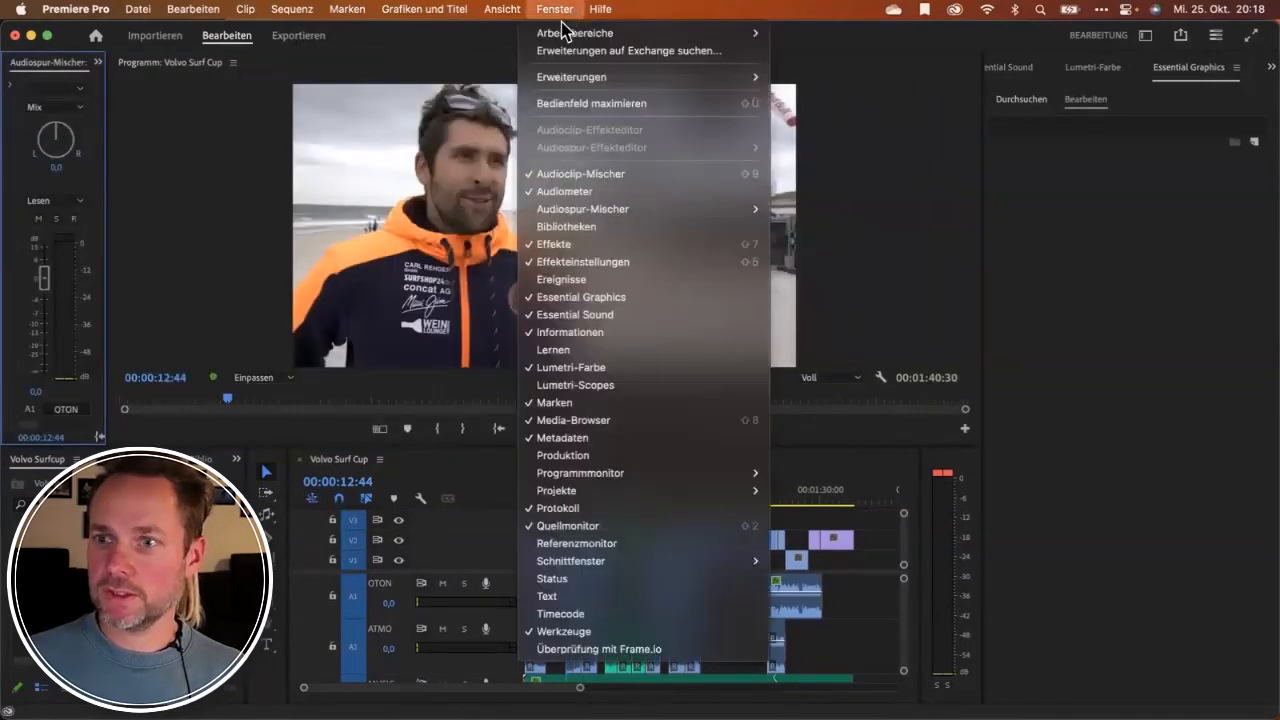
click(598, 598)
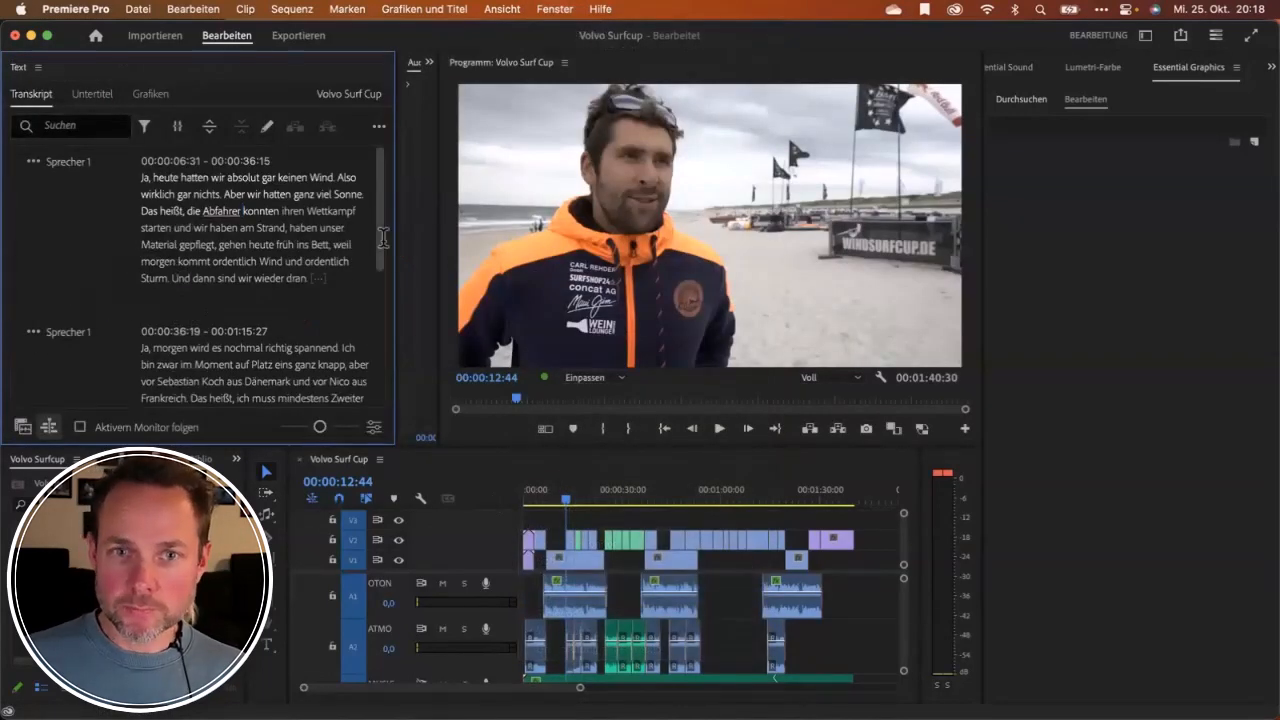
Widen the Text panel and create captions from the transcript with the Untertitelstandard preset.
drag(437, 226, 665, 240)
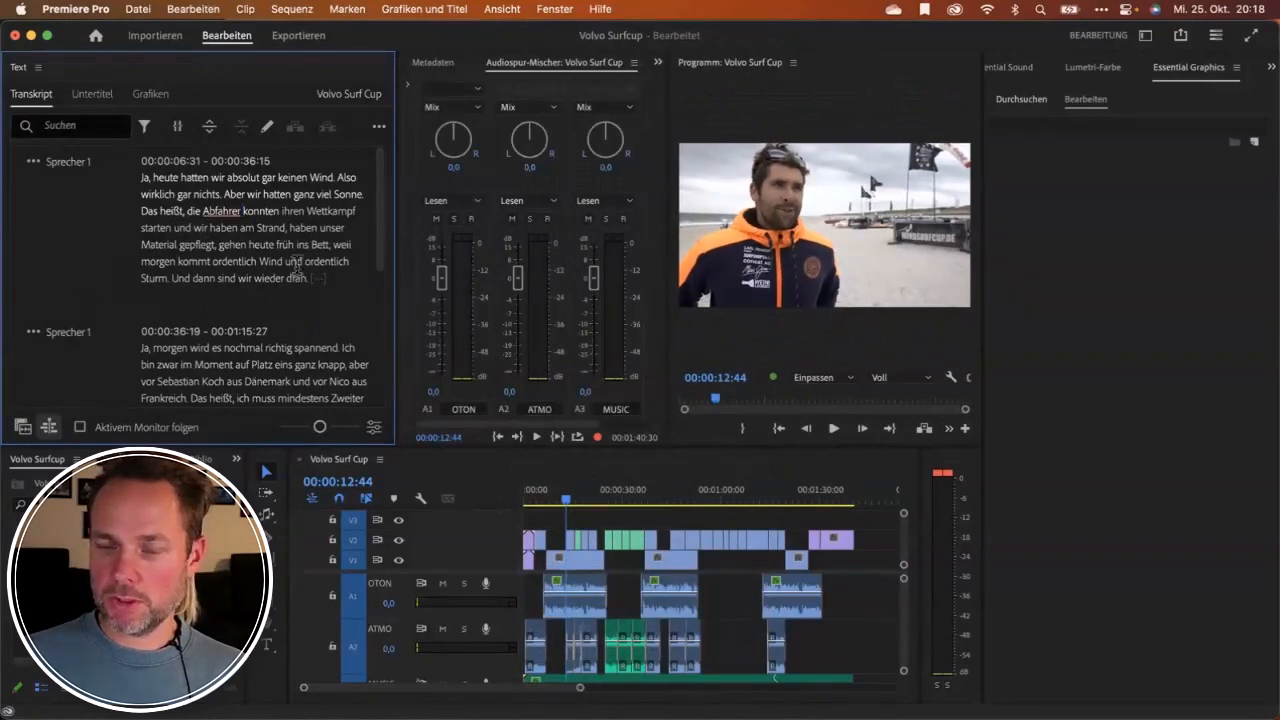
scroll(152, 197, down, 10)
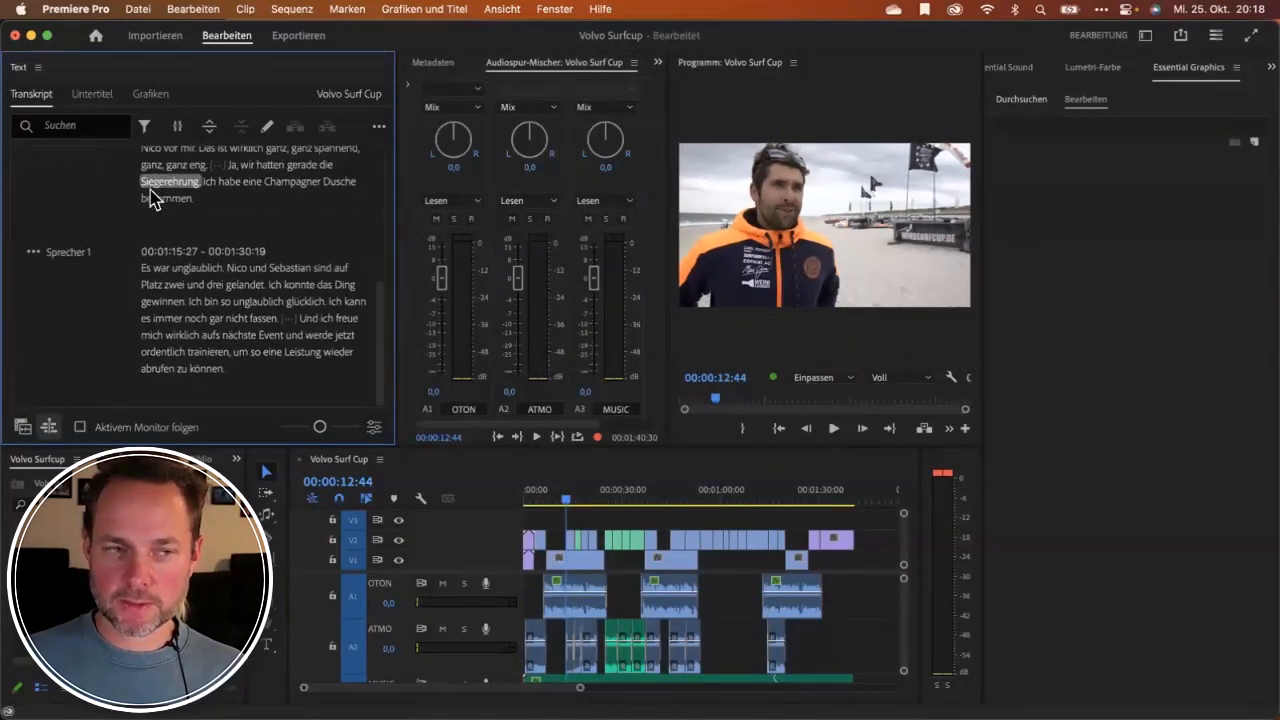
scroll(152, 197, up, 10)
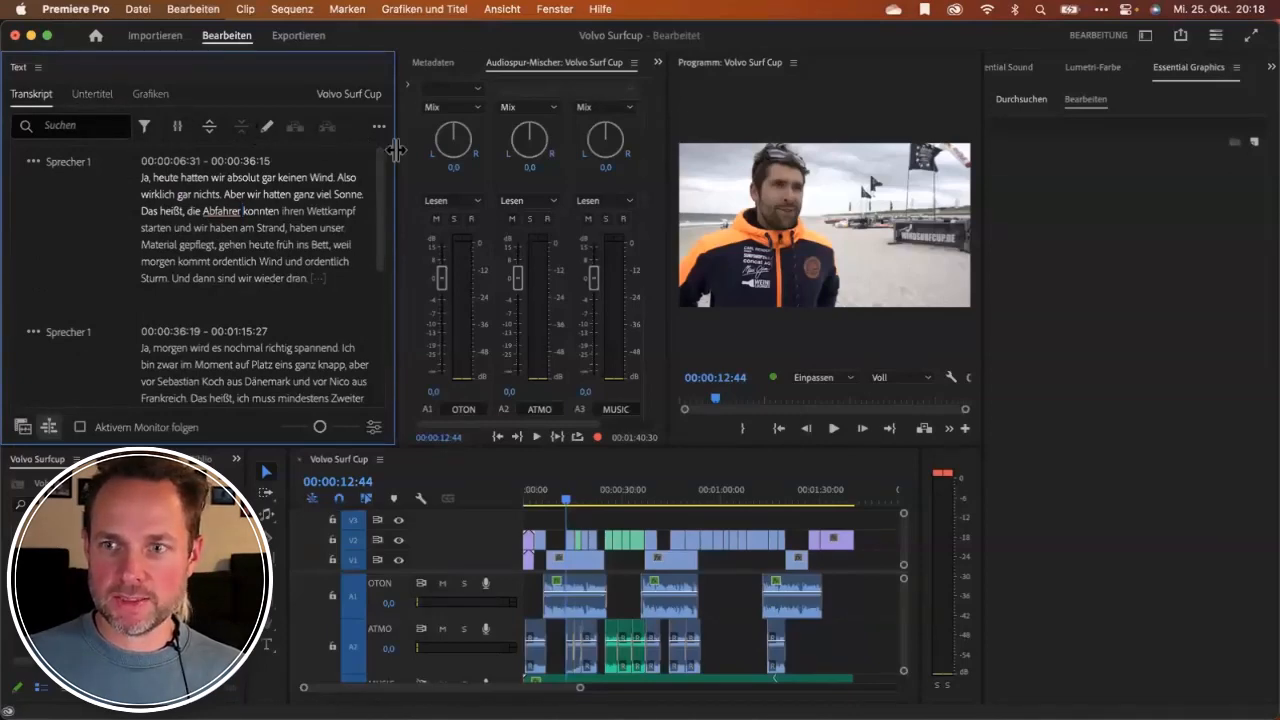
drag(396, 162, 503, 163)
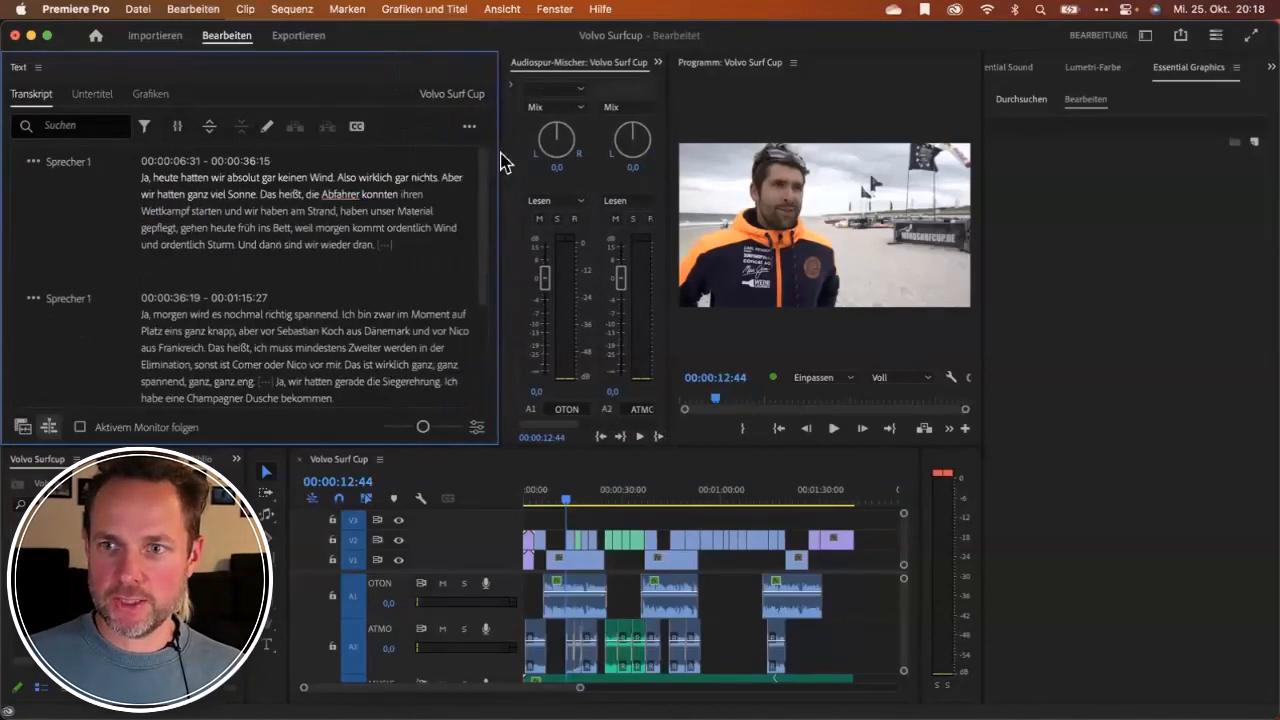
click(357, 128)
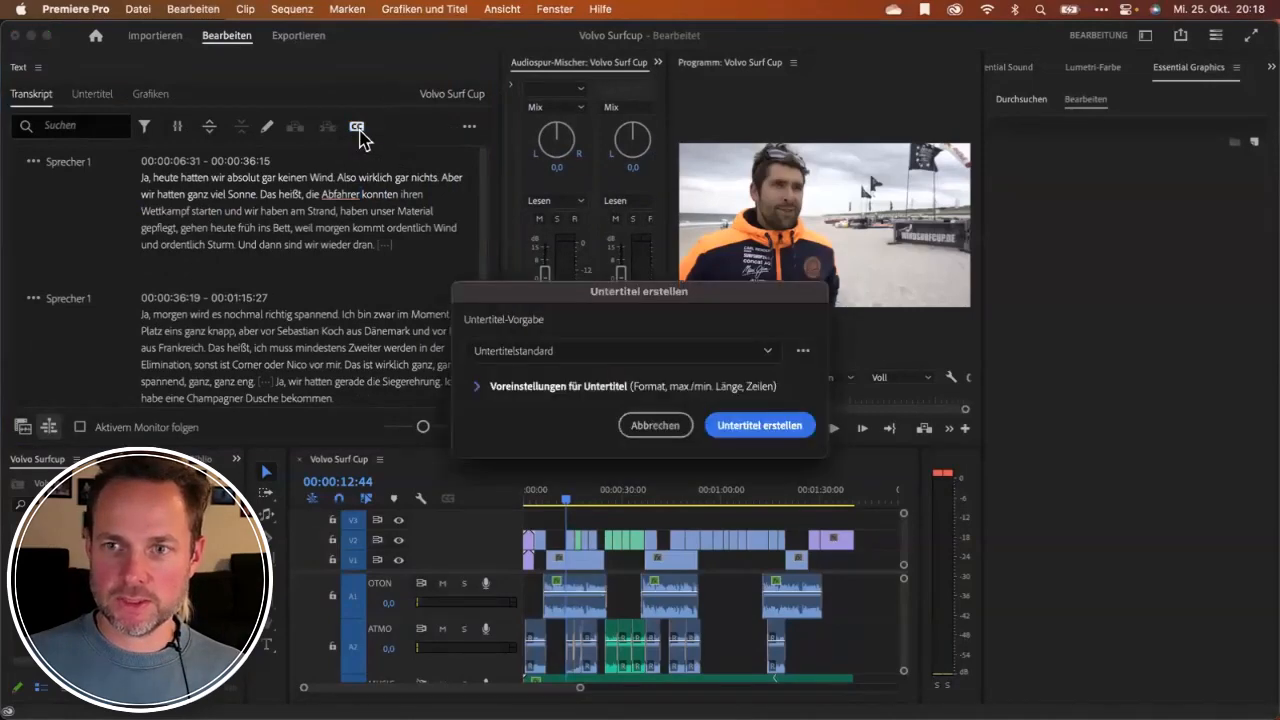
click(730, 428)
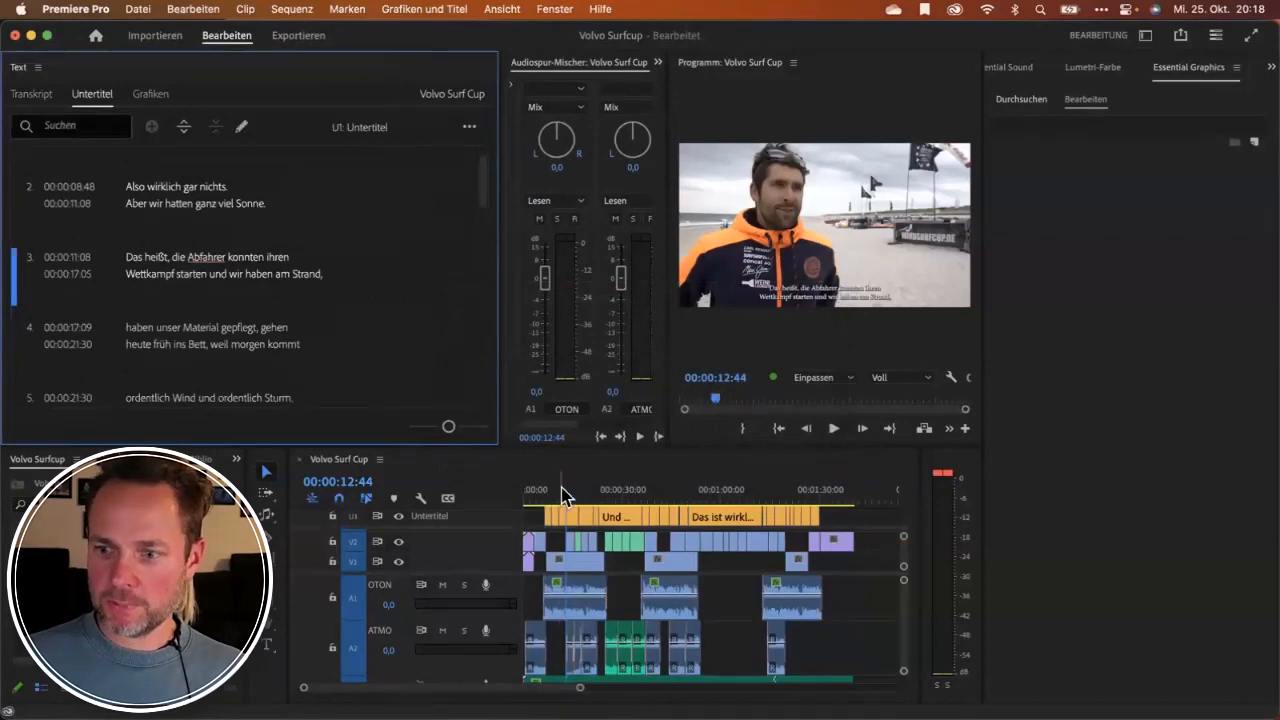
Replace the wrongly transcribed word "Abfahrer" with "SUP Fahrer" in the third caption.
drag(564, 488, 578, 490)
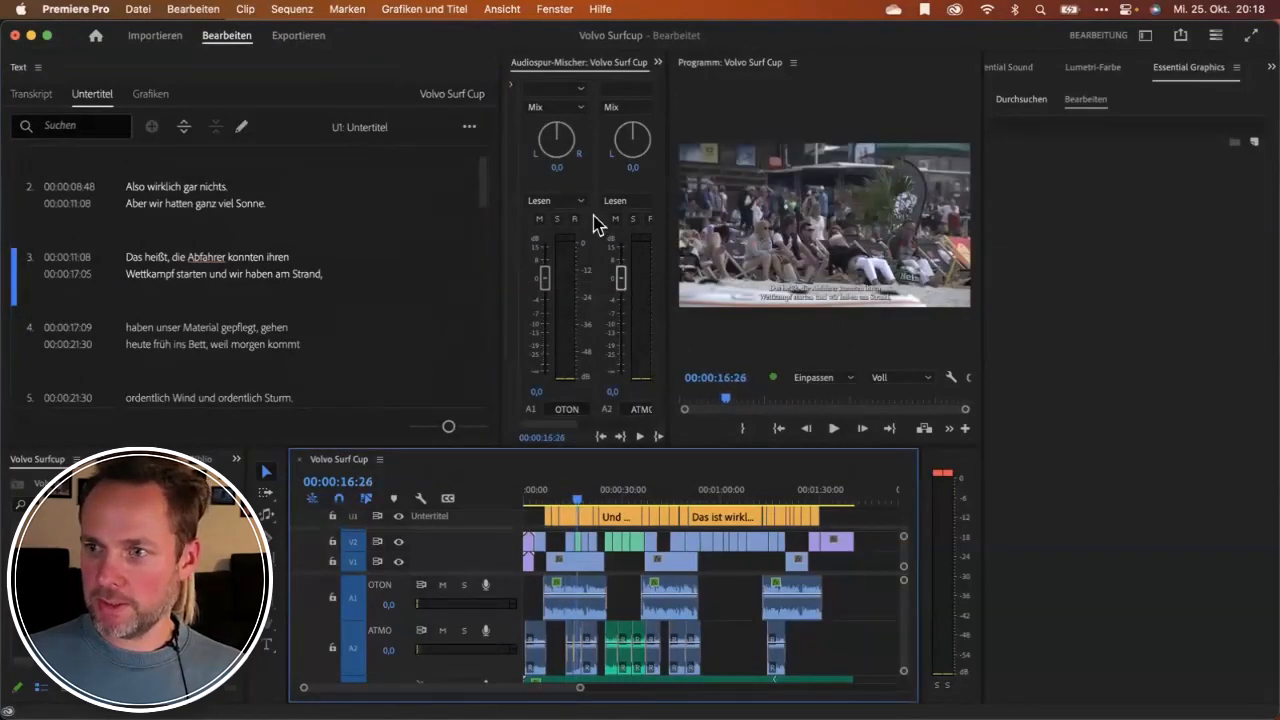
drag(501, 160, 414, 166)
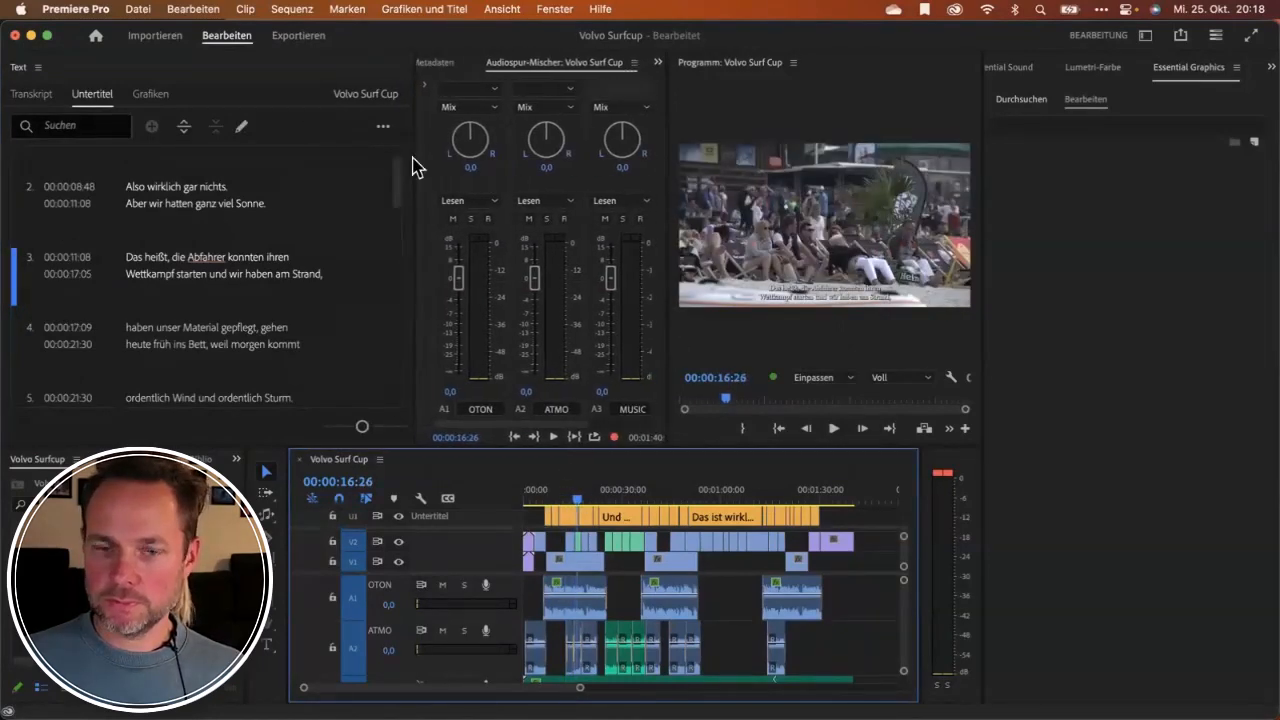
click(170, 273)
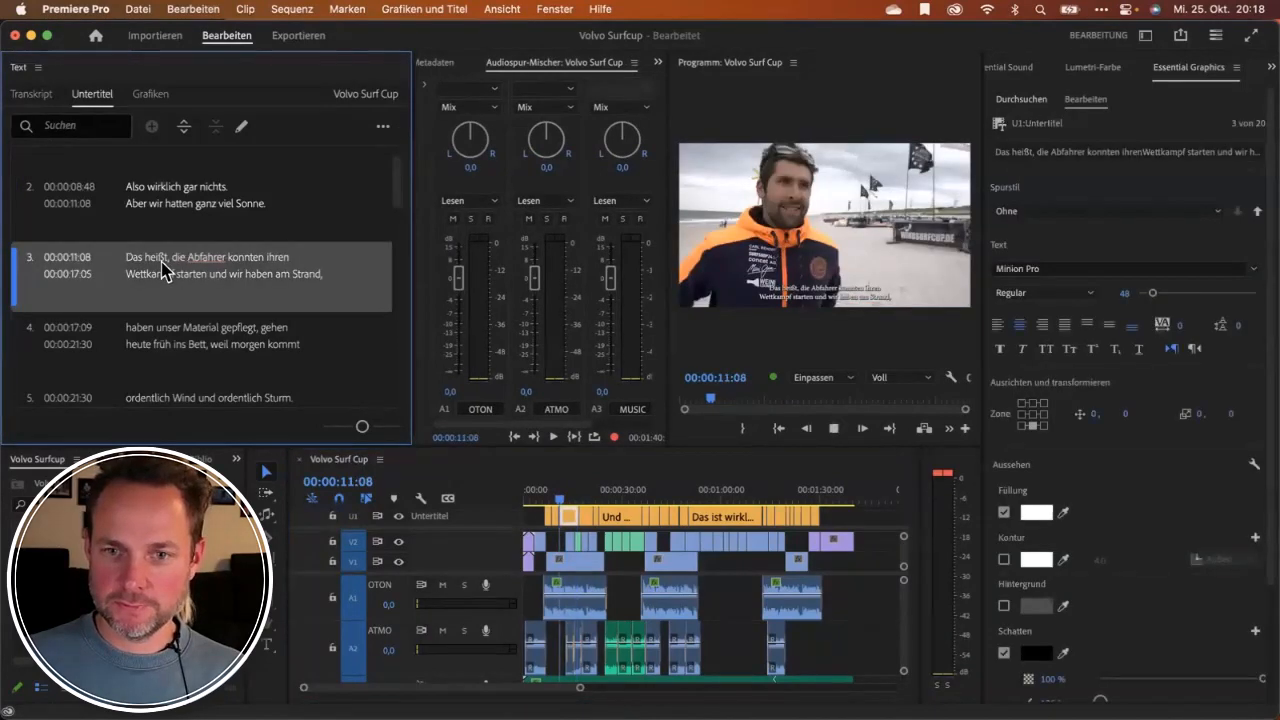
key(space)
click(205, 262)
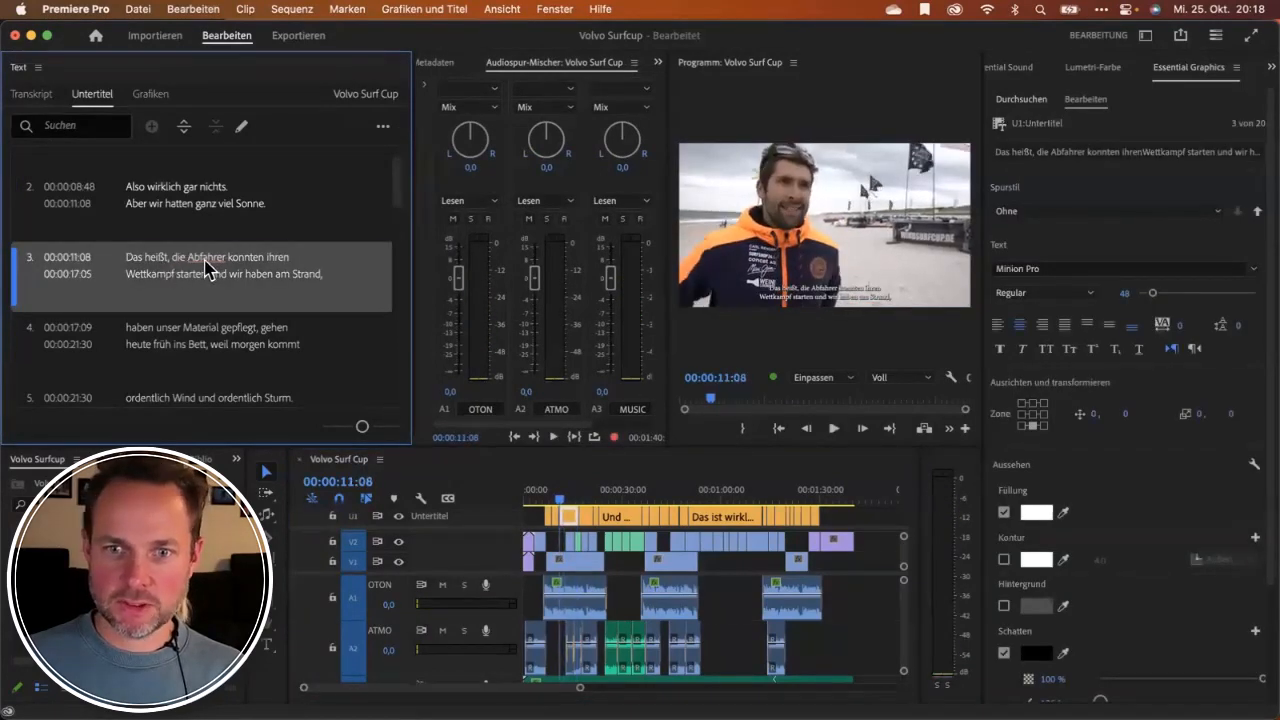
double_click(205, 264)
double_click(210, 258)
text(SUP)
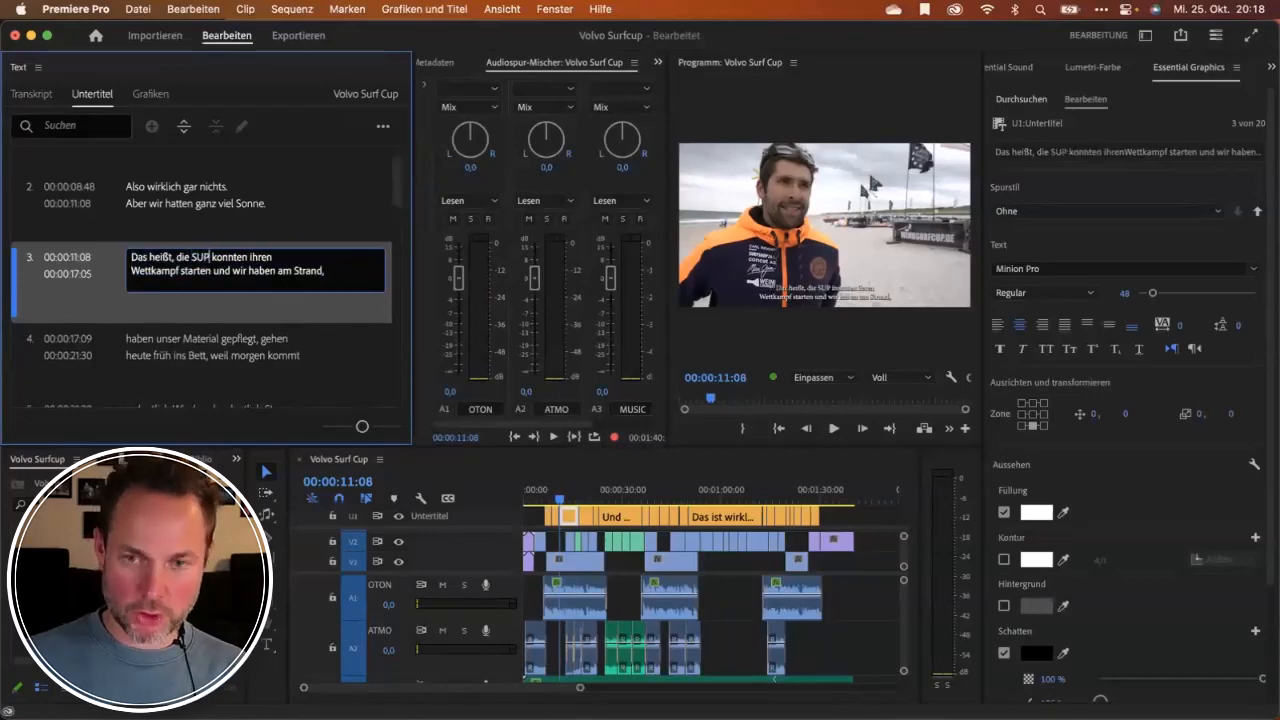
text( Fahrer)
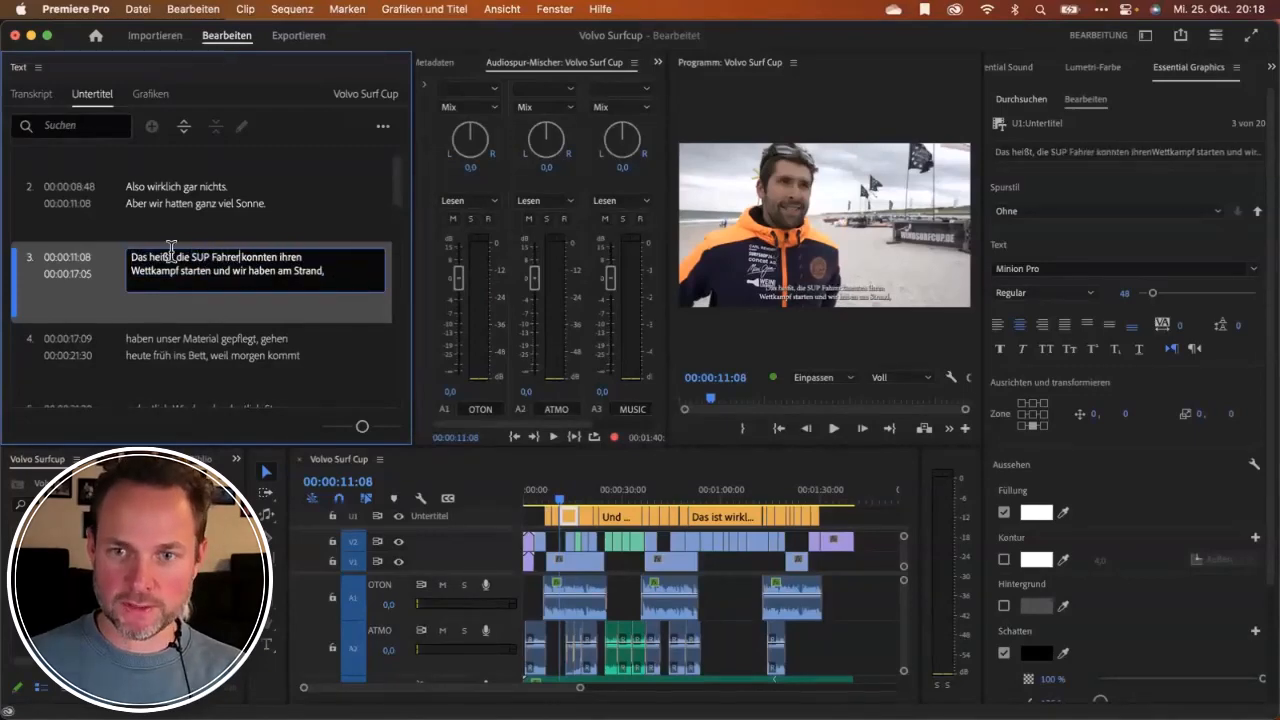
click(105, 277)
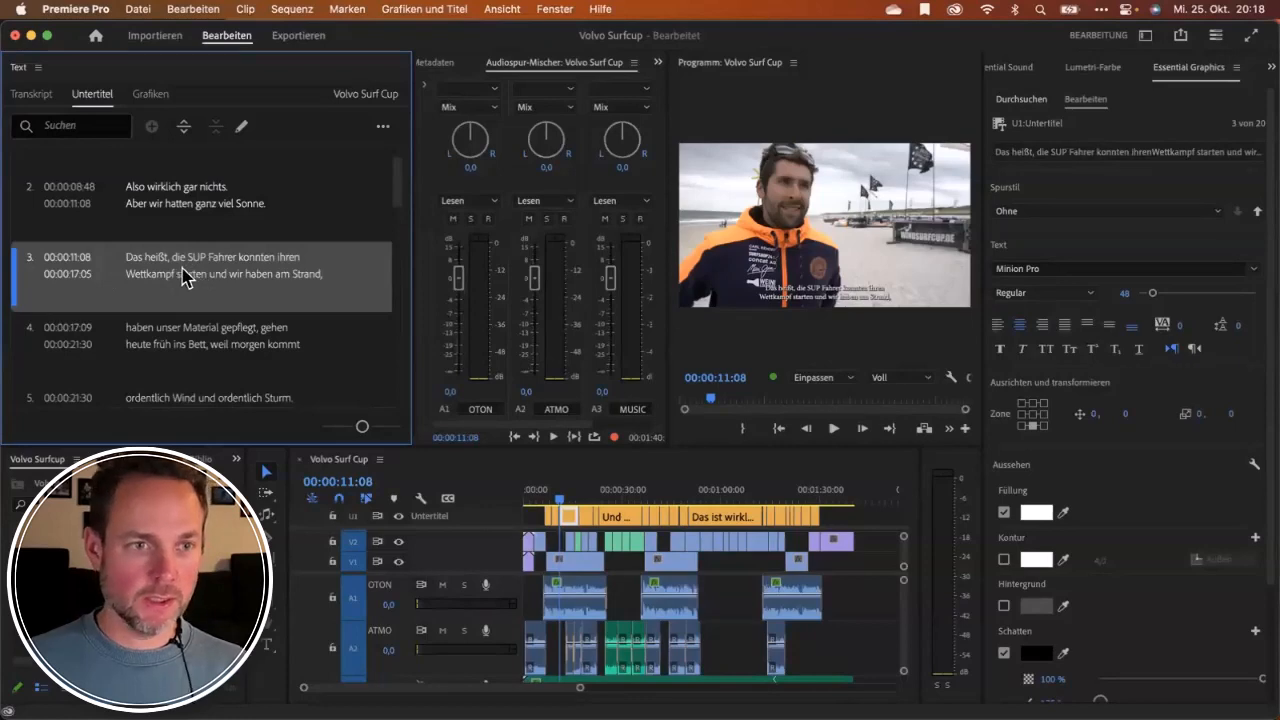
Enlarge the program monitor and move the playhead to 00:00:13:43 within the third caption.
scroll(218, 311, down, 6)
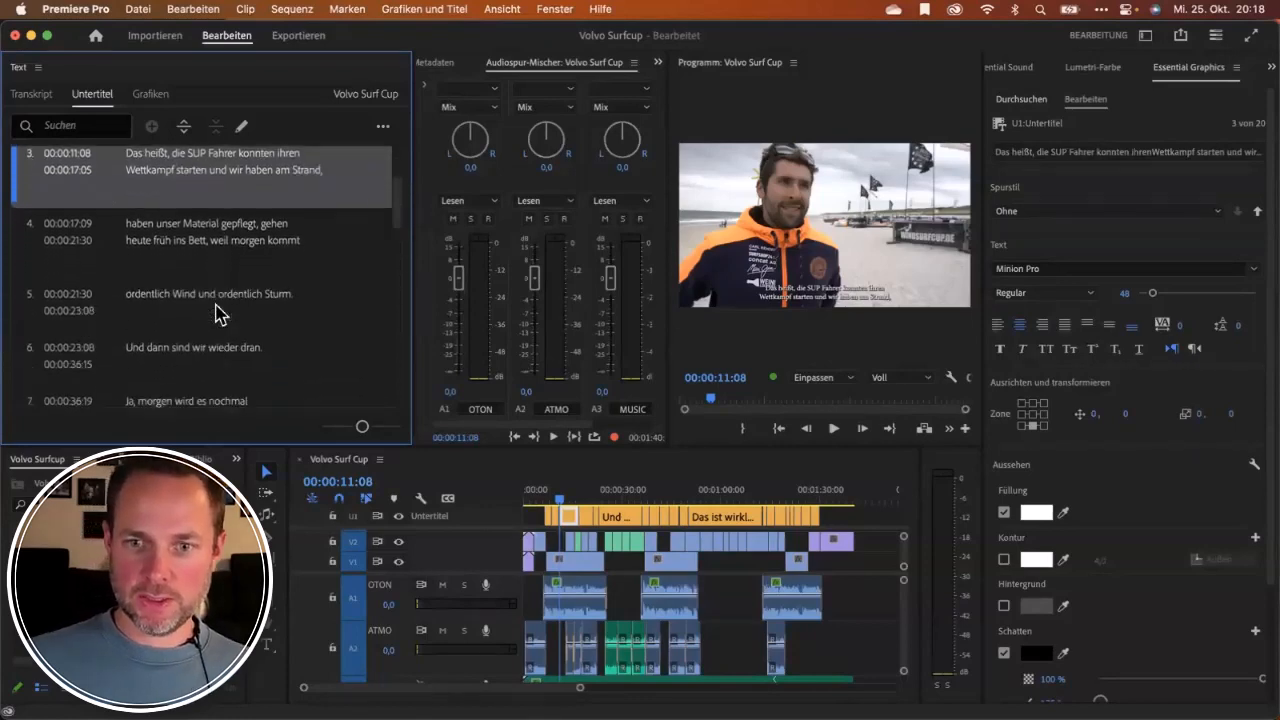
scroll(218, 311, down, 3)
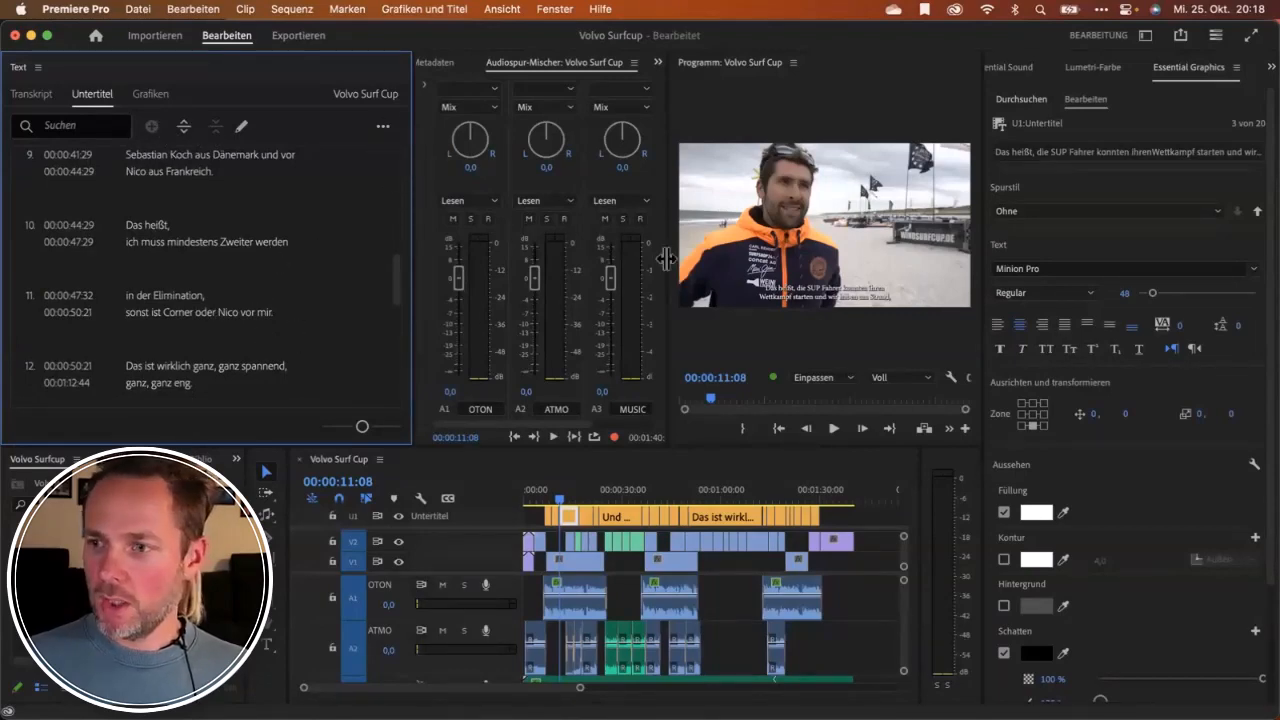
drag(669, 265, 544, 255)
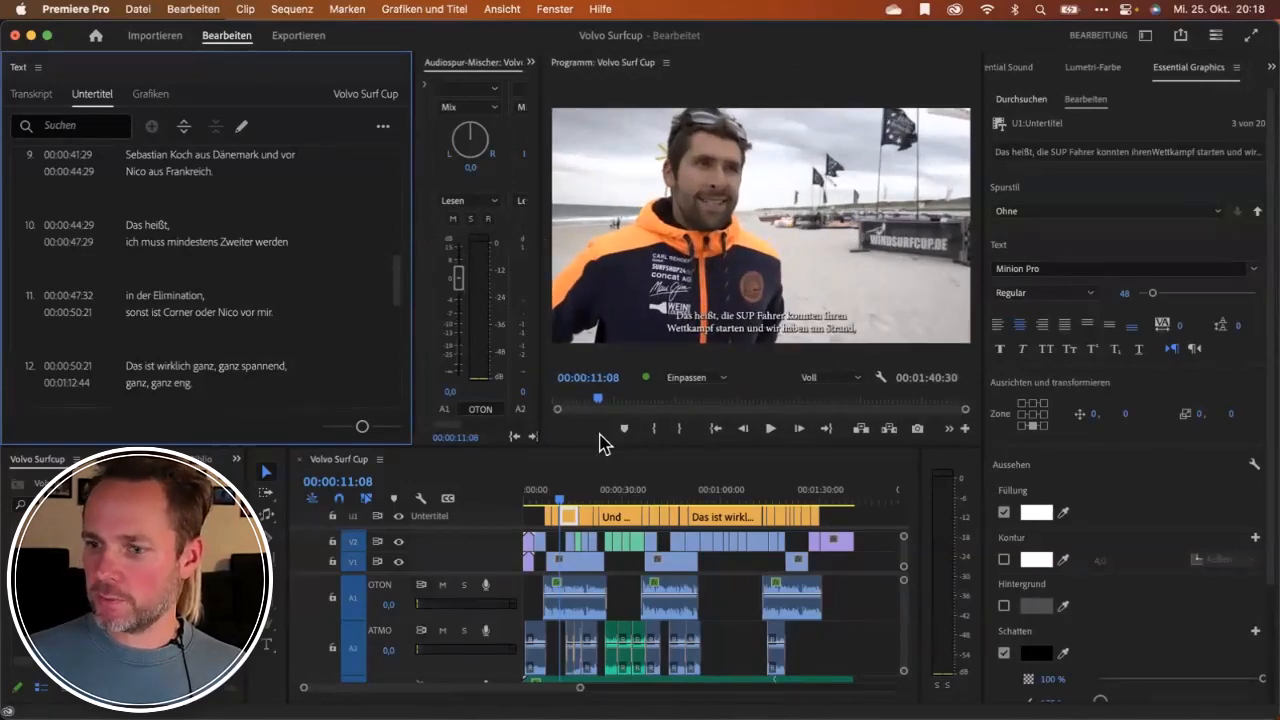
drag(552, 486, 568, 490)
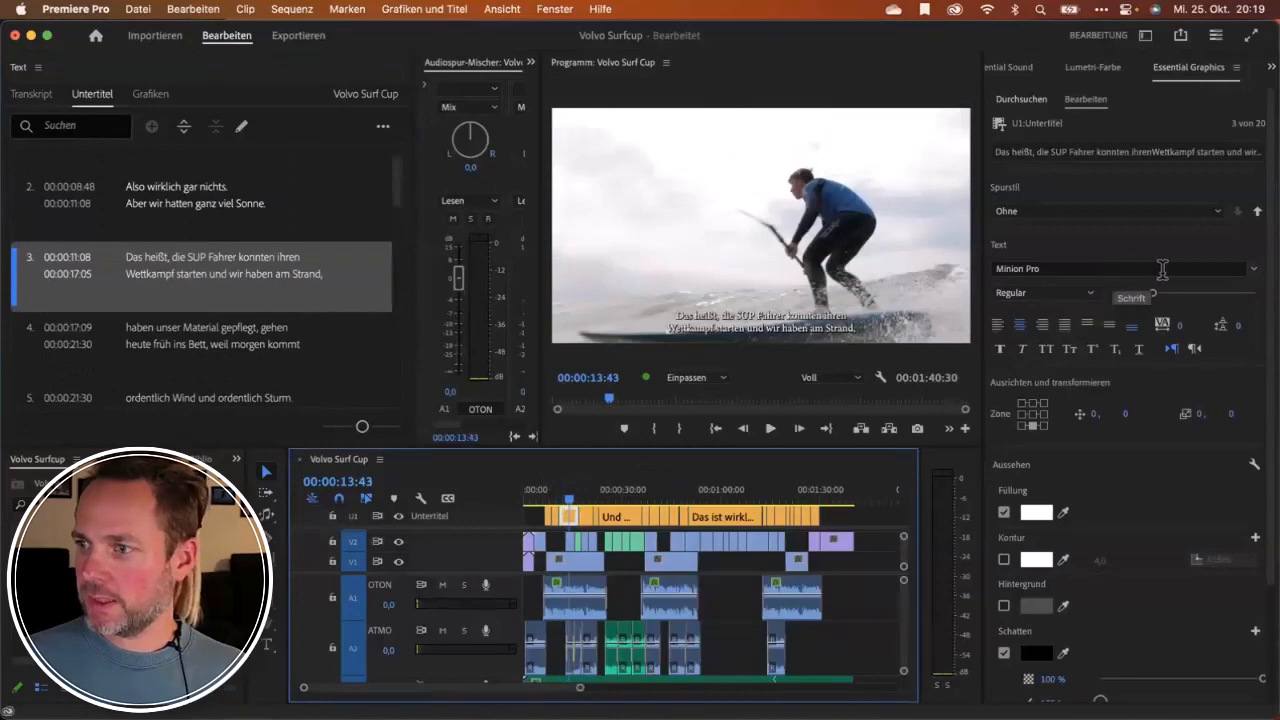
Style the third caption in Muli Black at size 63, with a background of size 15,9 and corner radius 8.
click(1262, 276)
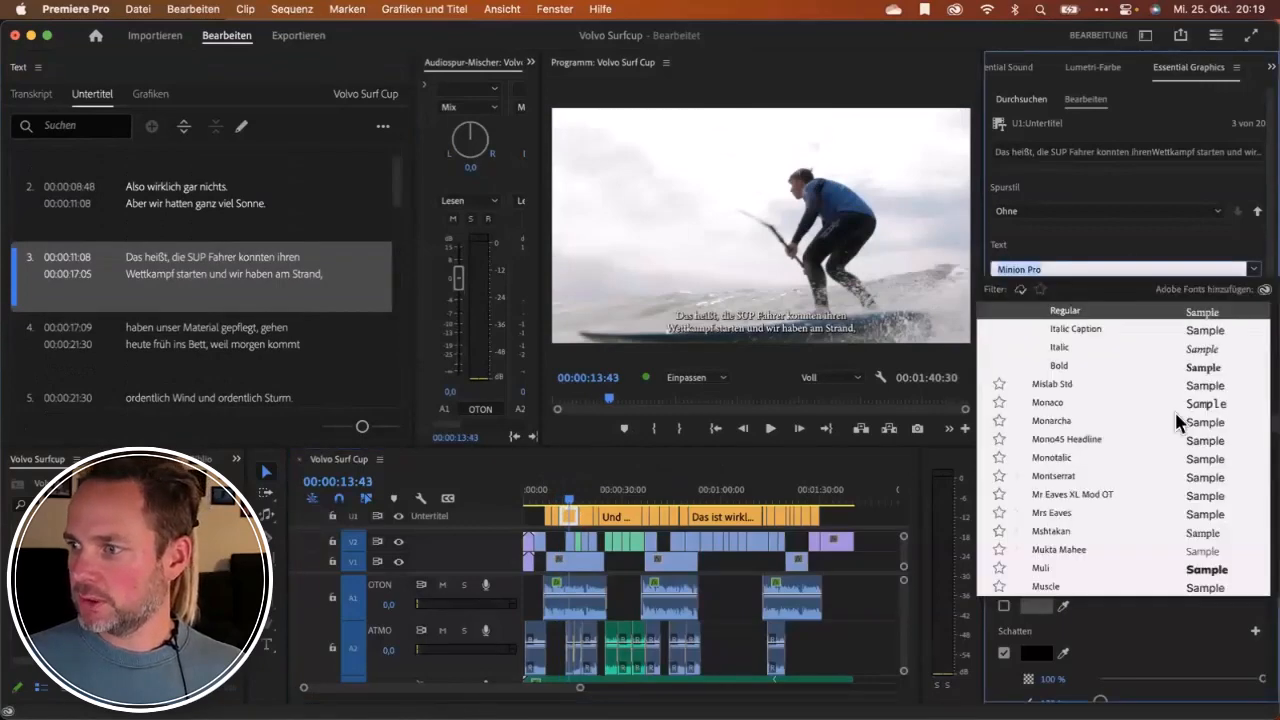
click(1051, 385)
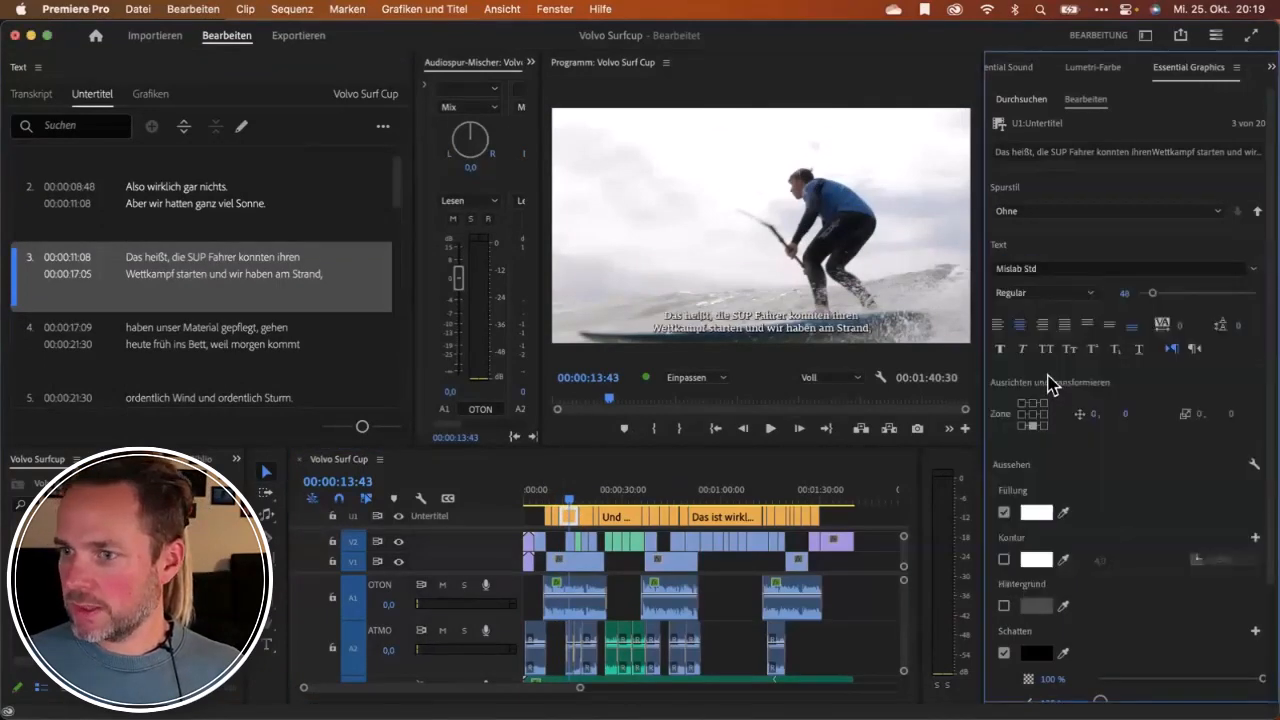
click(1258, 268)
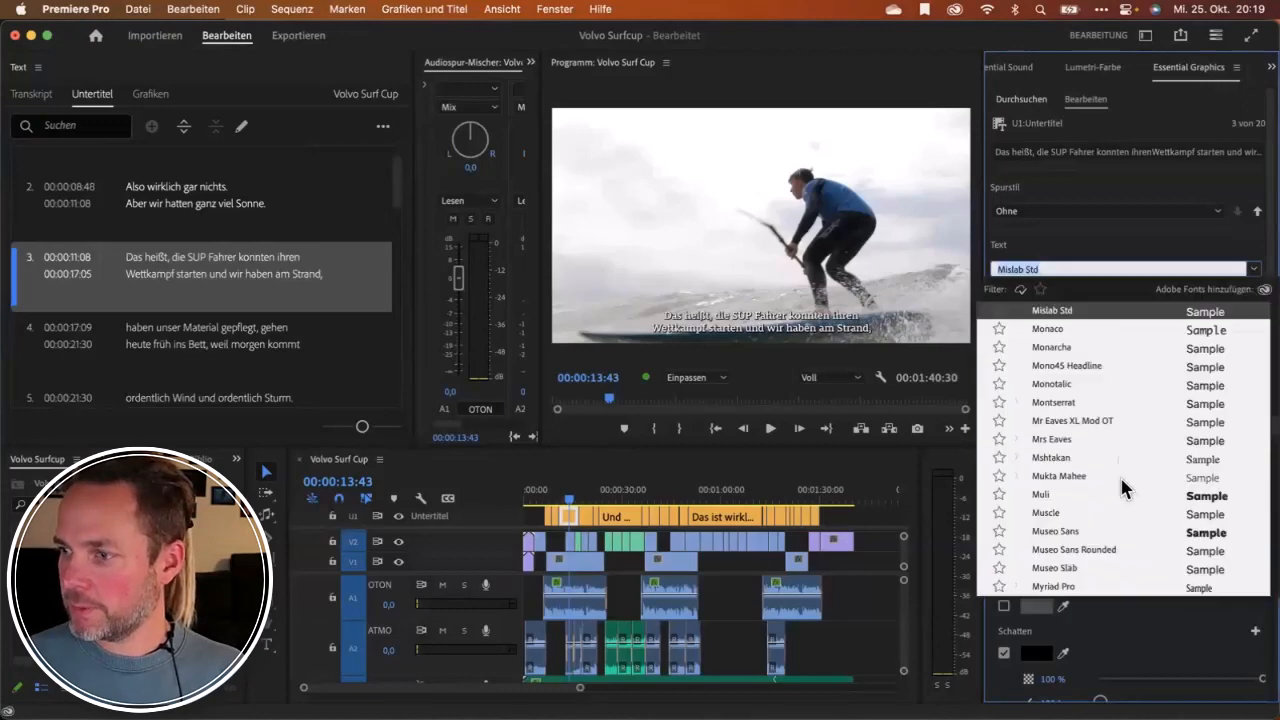
click(1068, 492)
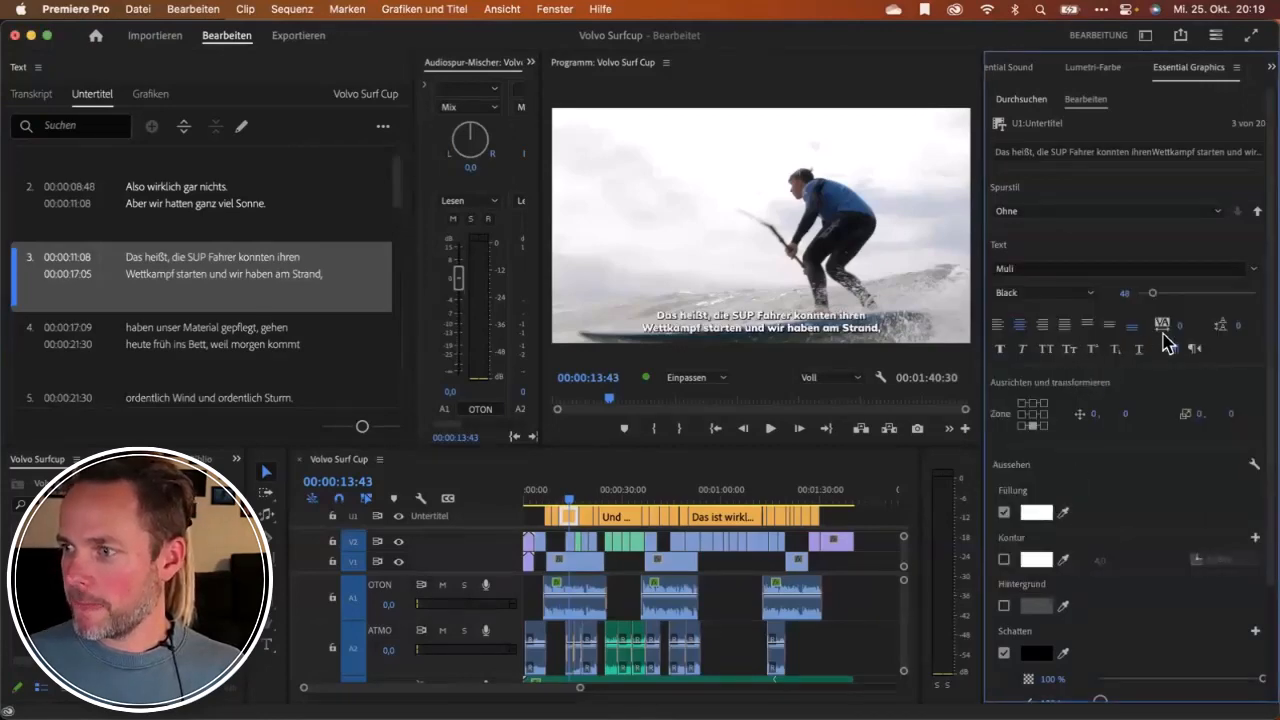
drag(1152, 293, 1156, 293)
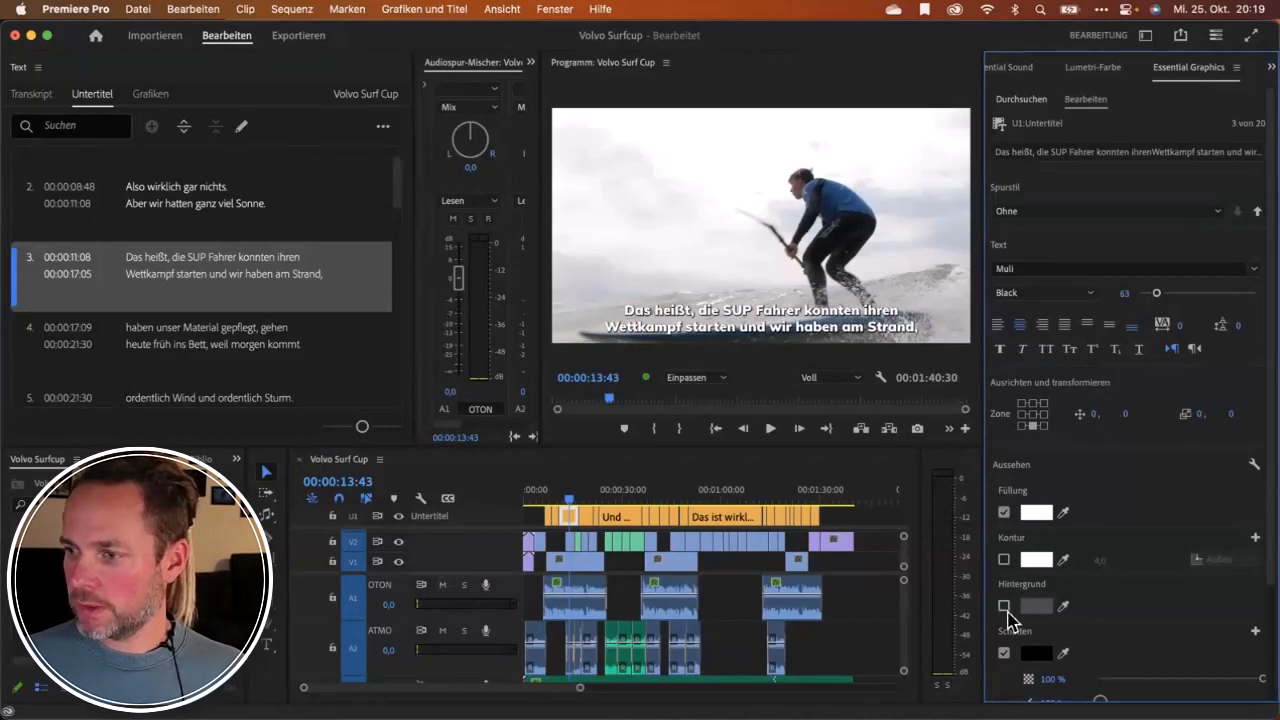
click(1004, 605)
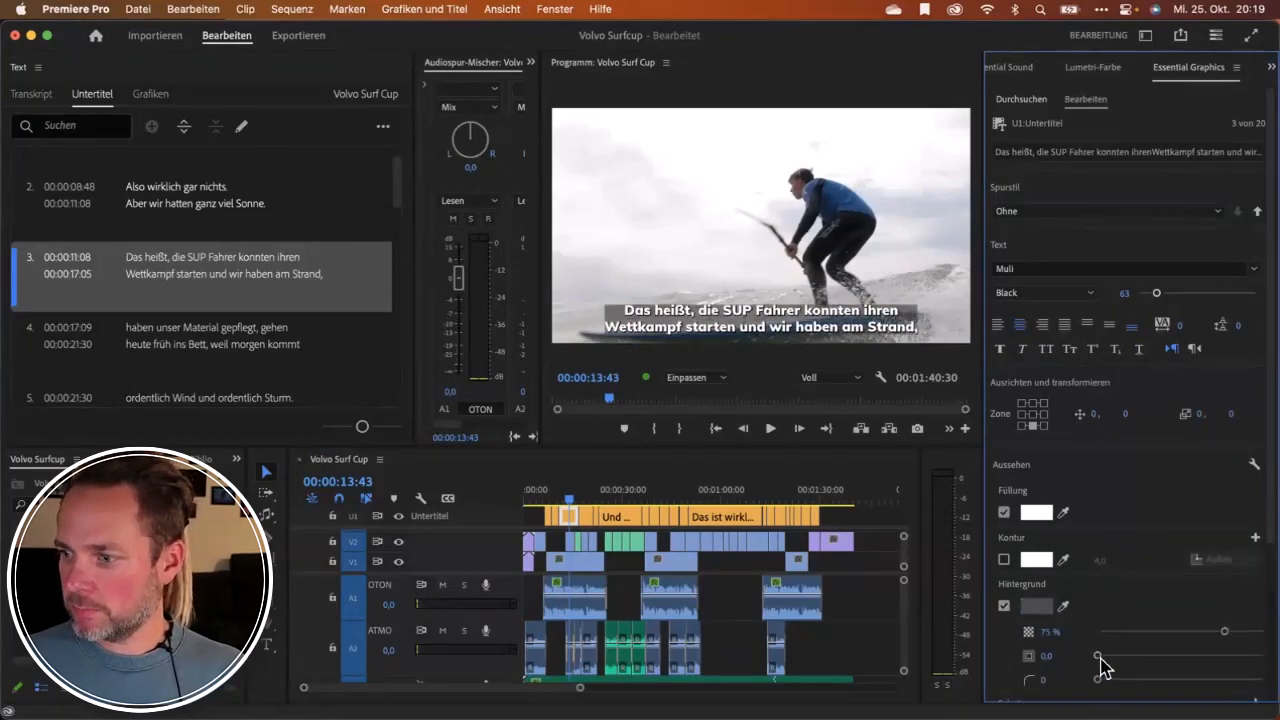
drag(1097, 656, 1122, 658)
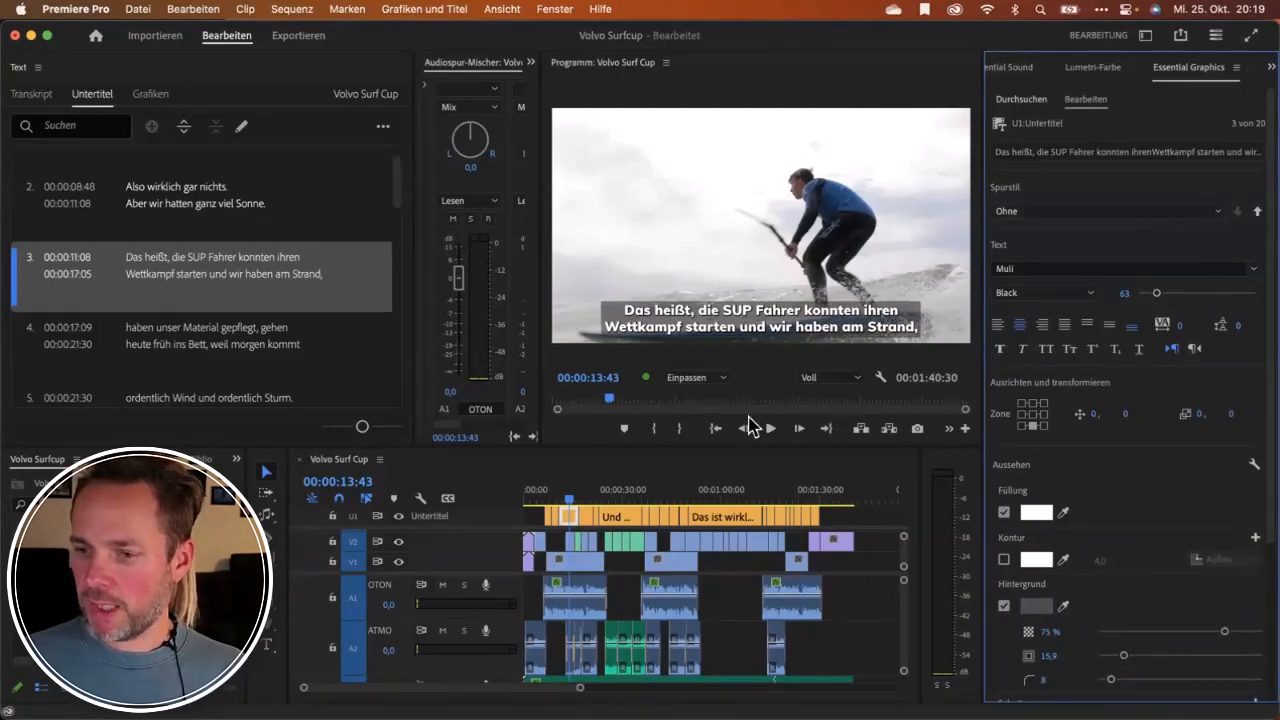
Compare the fourth caption's text styling with the third caption's, ending with the third caption selected.
mouse_move(573, 497)
mouse_down()
mouse_move(591, 497)
mouse_move(568, 506)
mouse_up()
click(589, 519)
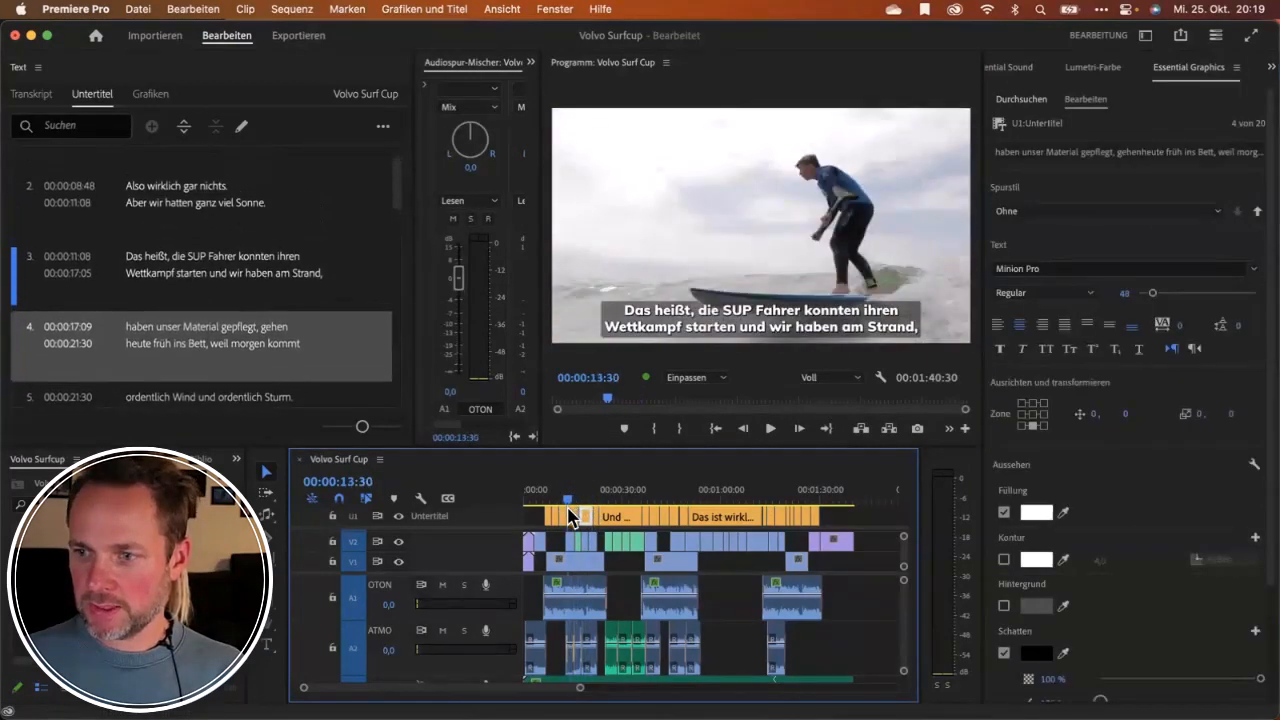
click(571, 515)
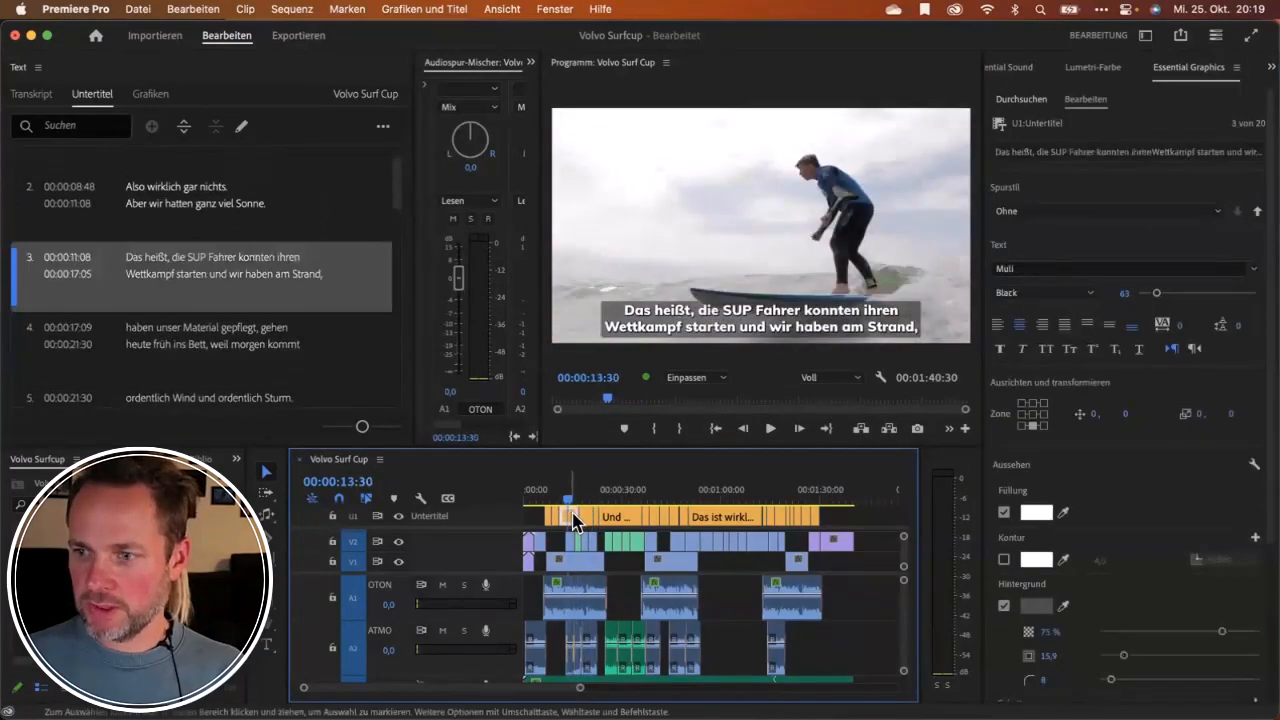
Apply the third caption's style to all captions on the track and check it at 00:00:44:11.
click(1257, 214)
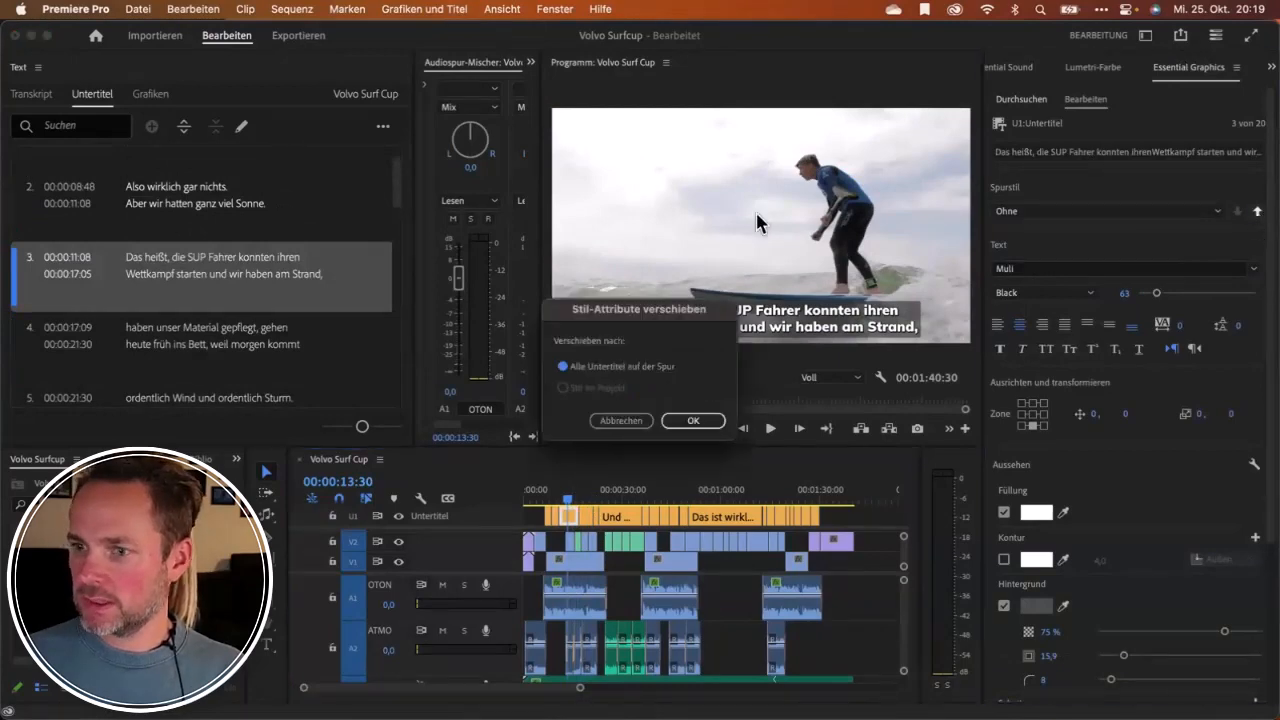
click(693, 421)
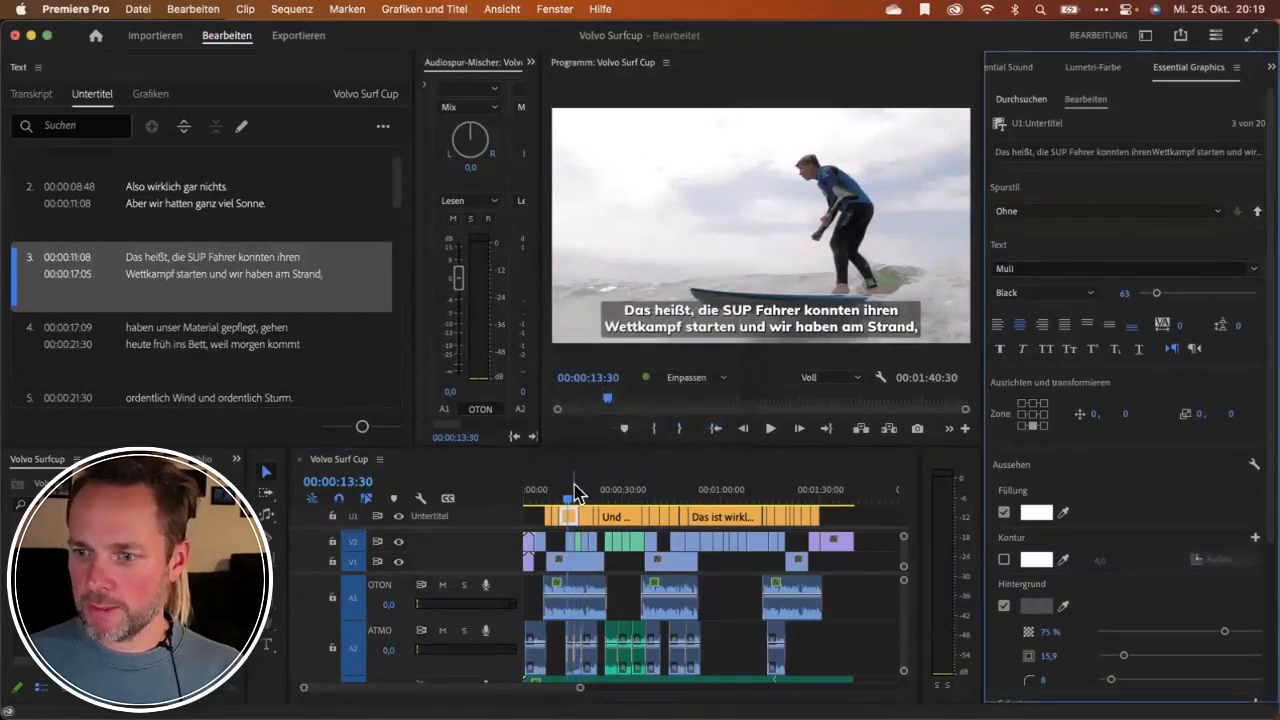
drag(578, 498, 668, 503)
scroll(91, 206, down, 1)
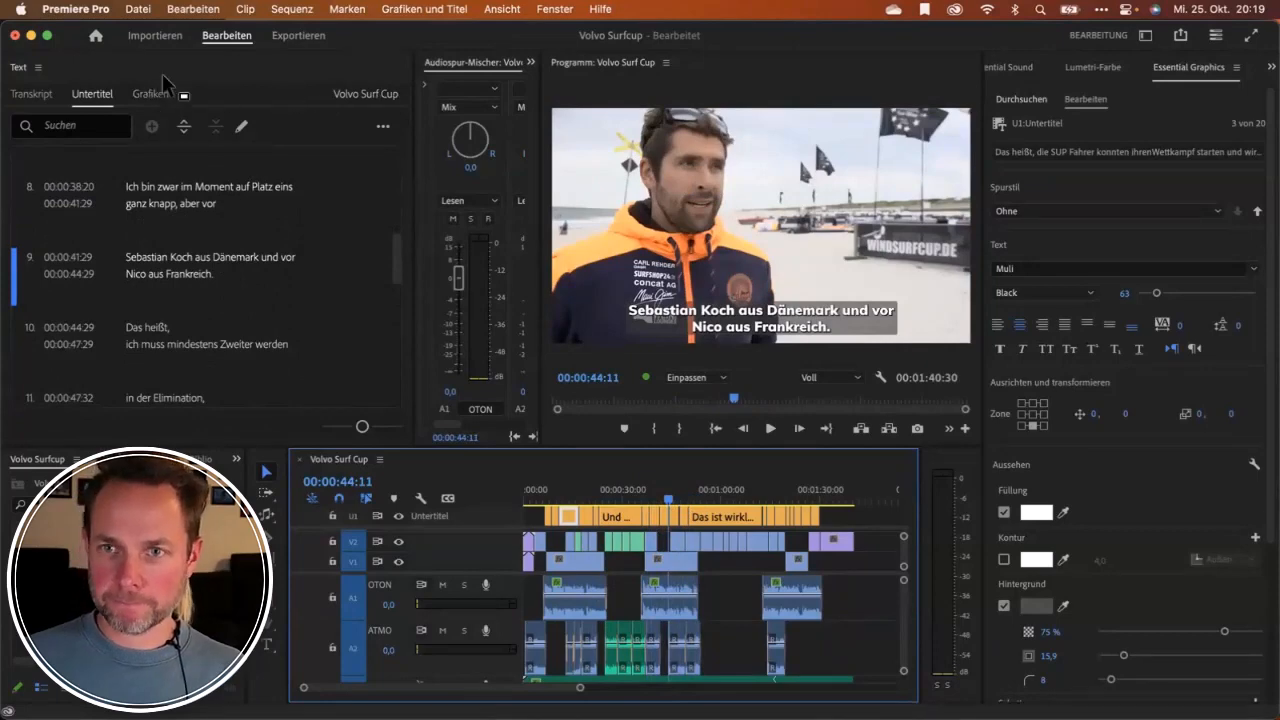
Open the sequence's export settings and enable YouTube as an export destination, keeping the existing channel.
click(300, 36)
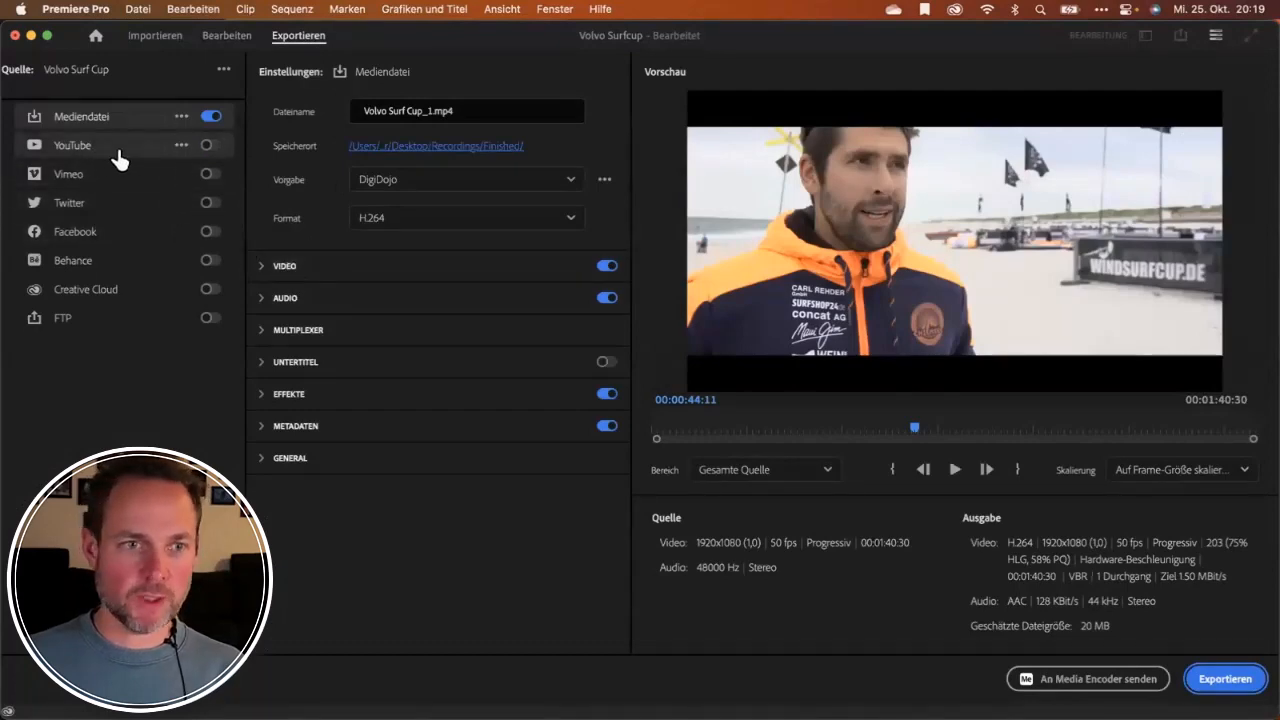
click(206, 146)
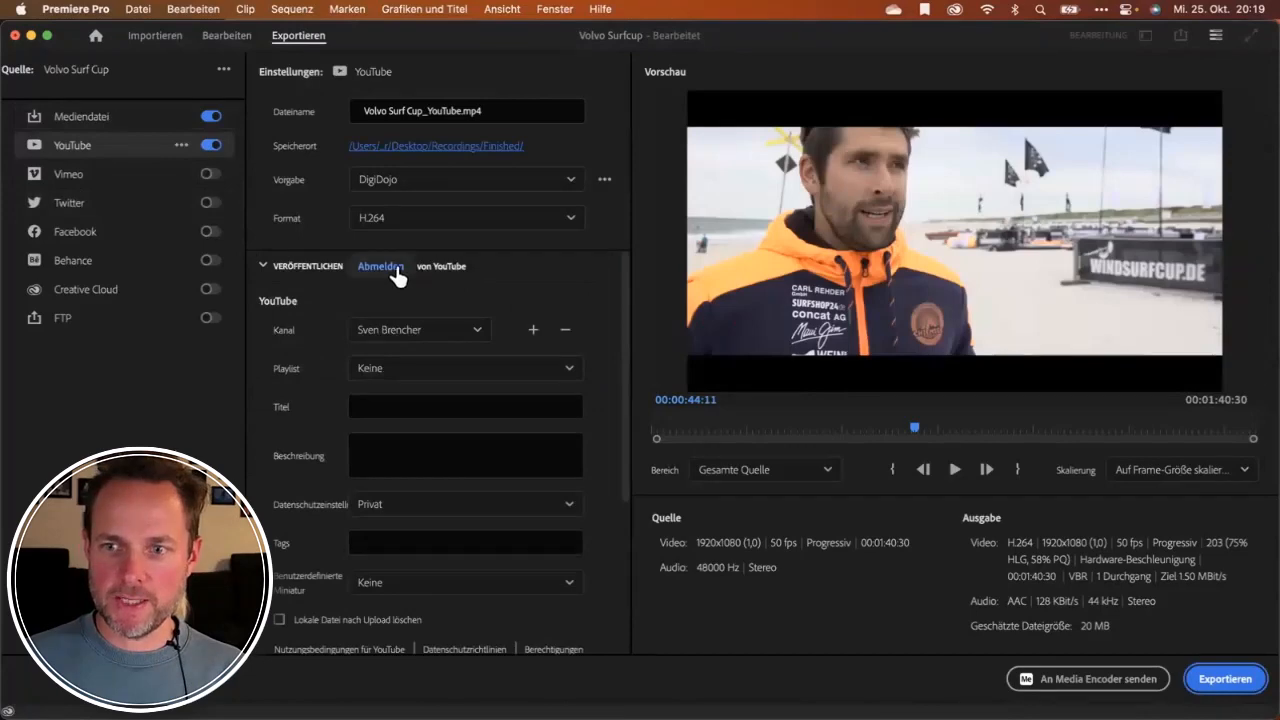
click(446, 329)
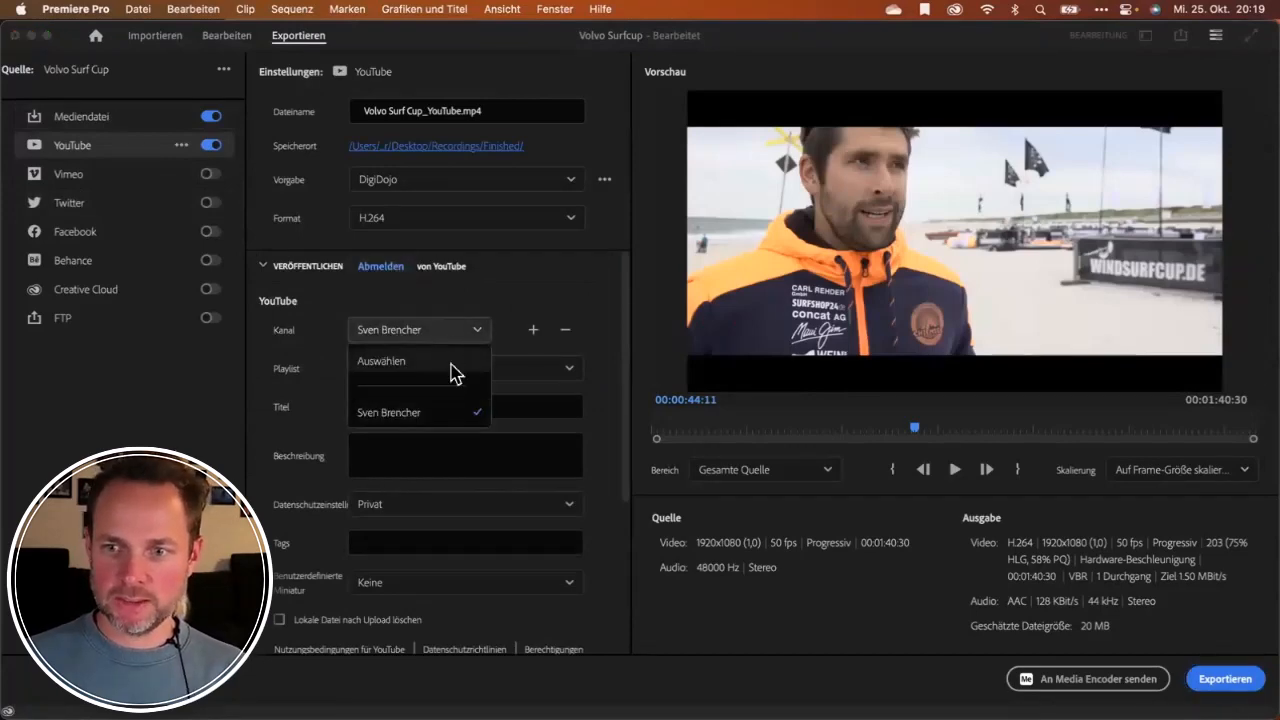
click(506, 304)
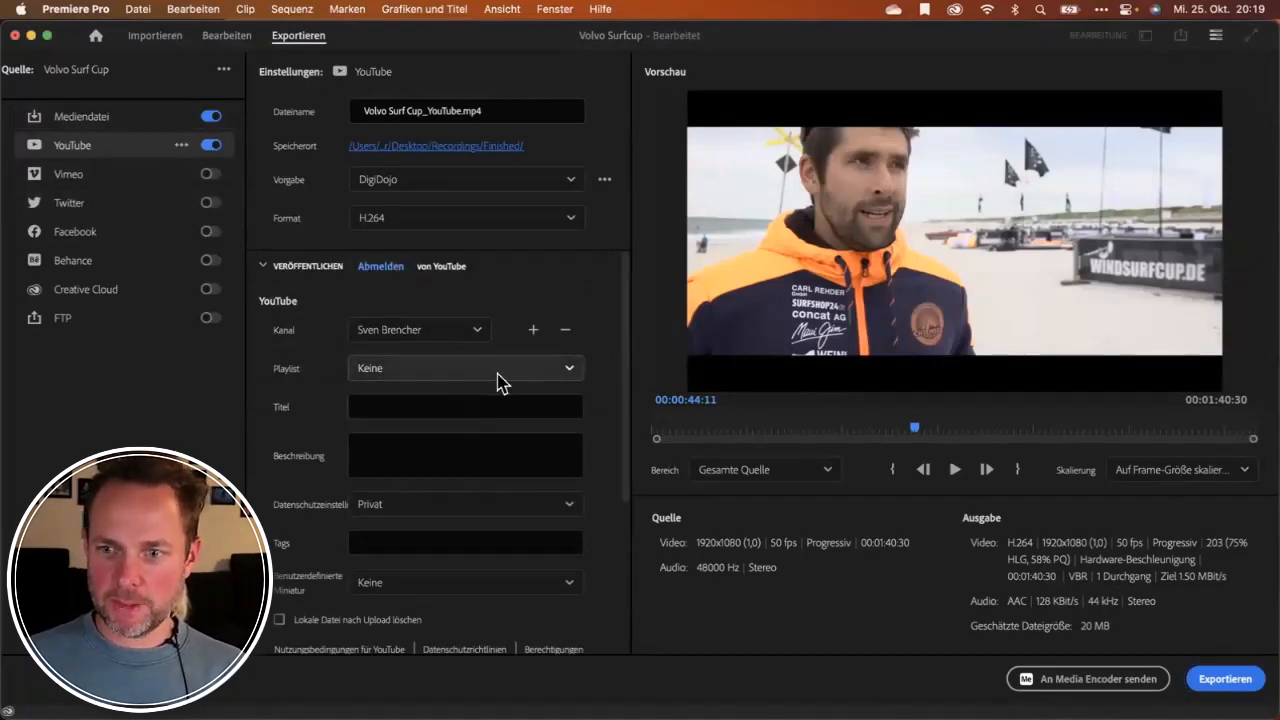
Choose the Gitarre playlist for the YouTube upload, try to switch it to Adobe Live, and reselect the existing channel.
click(492, 370)
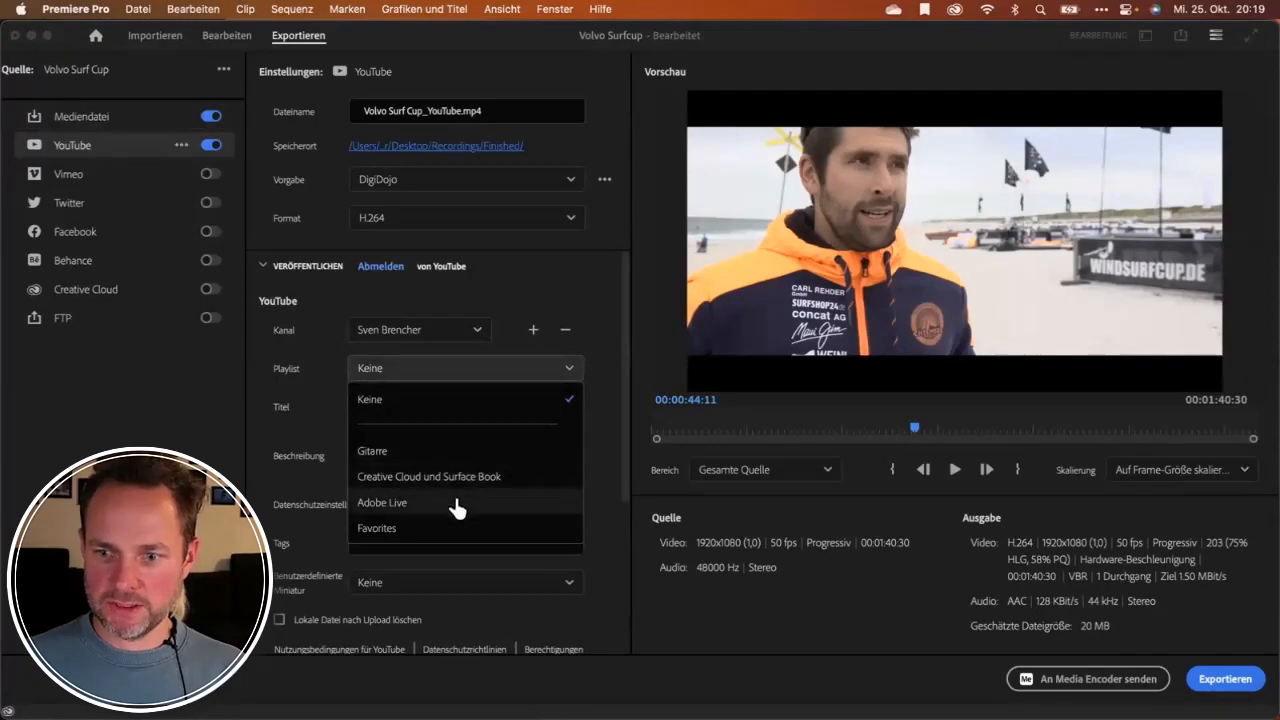
click(457, 451)
click(366, 377)
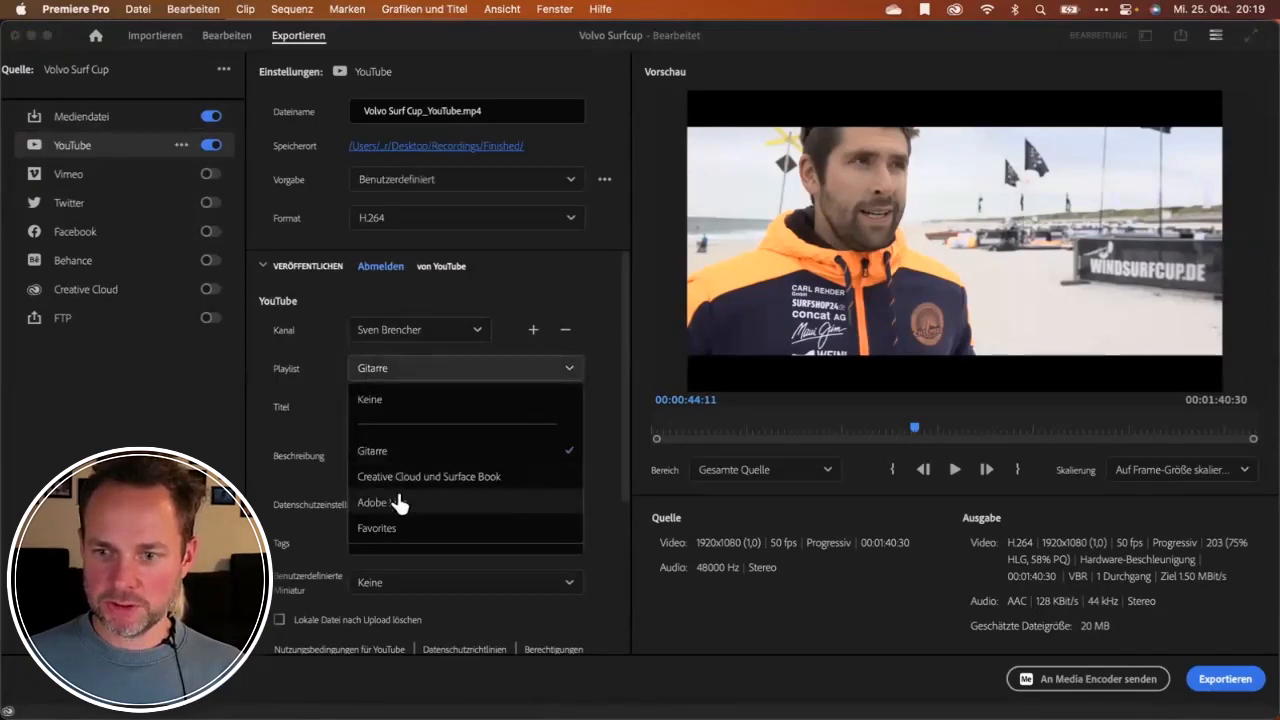
click(399, 502)
click(405, 378)
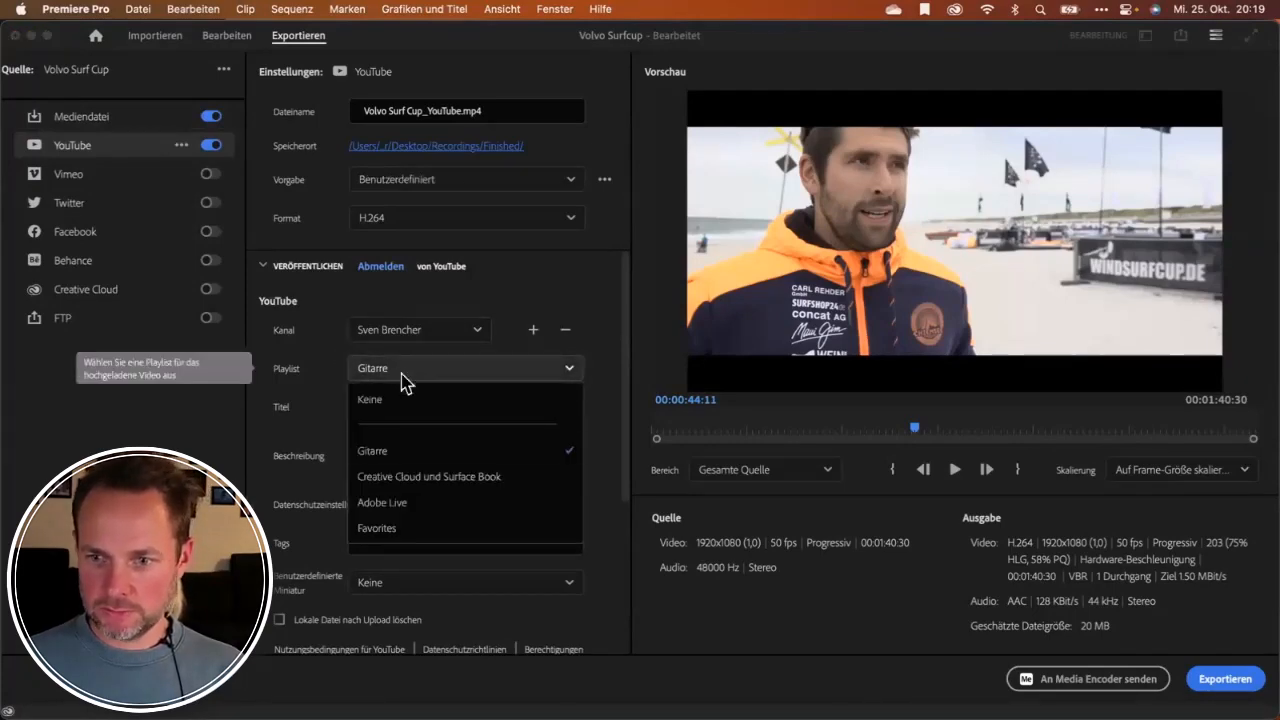
click(393, 508)
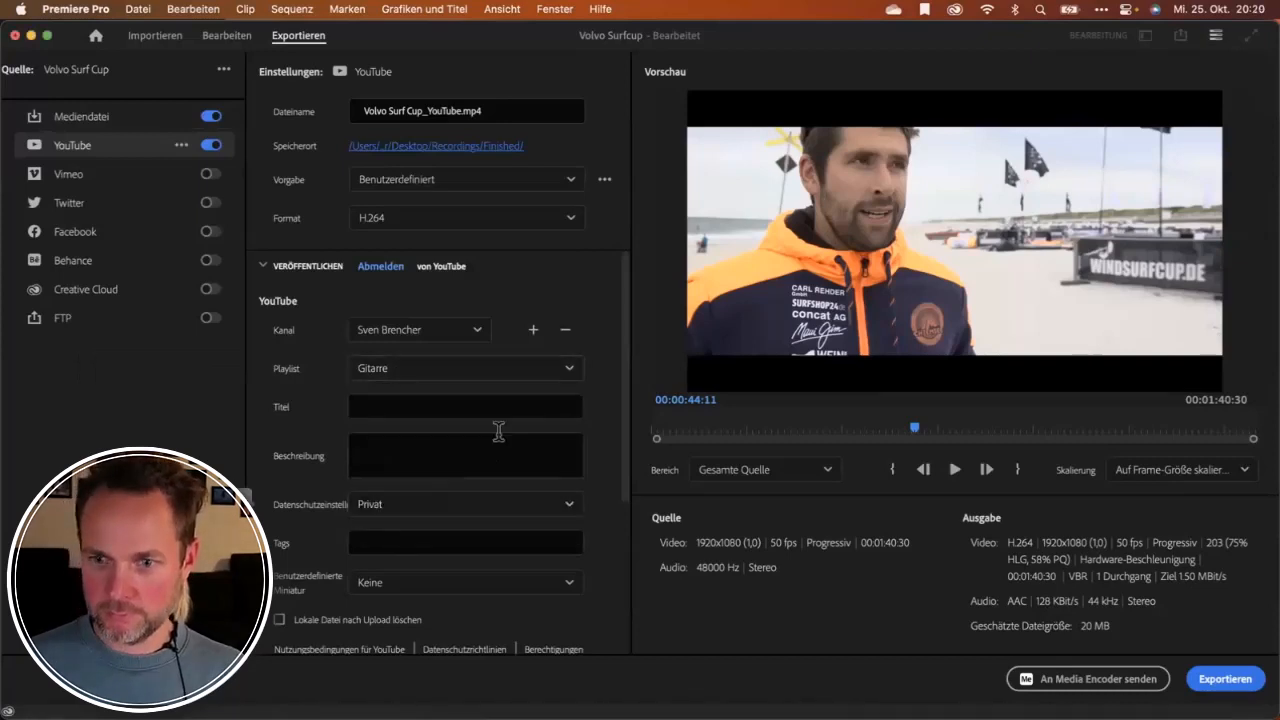
click(406, 404)
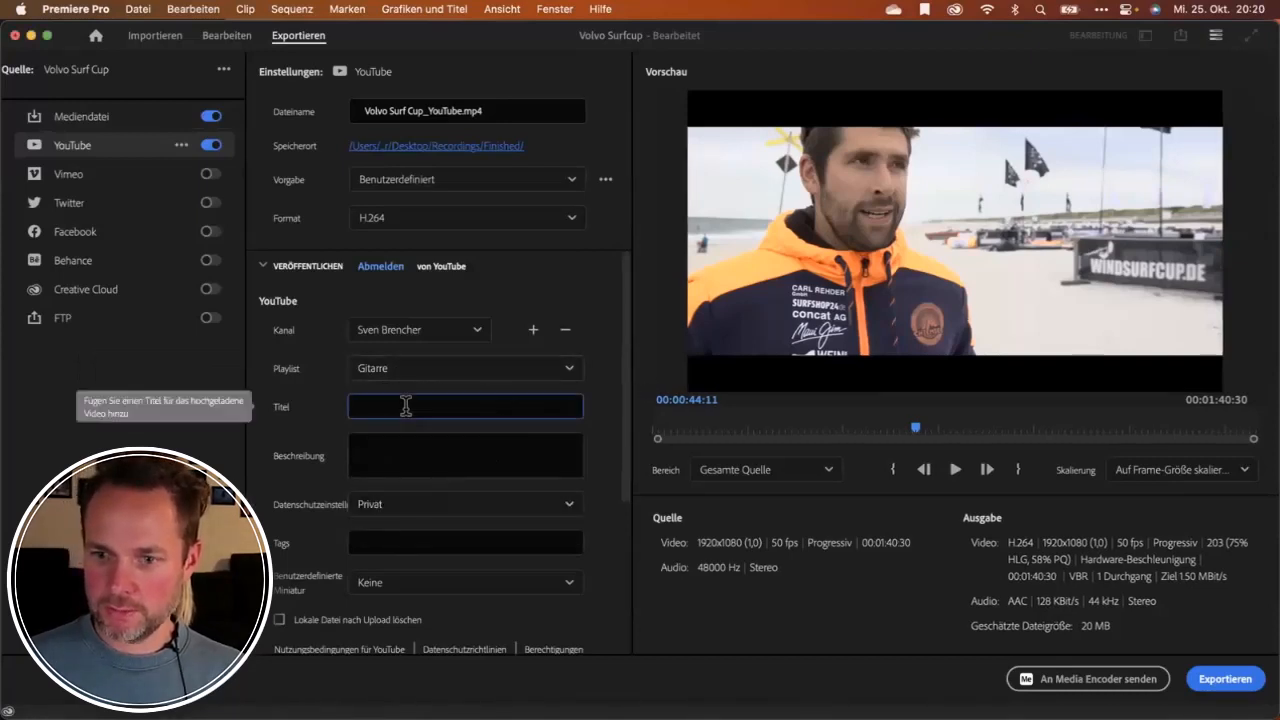
click(419, 377)
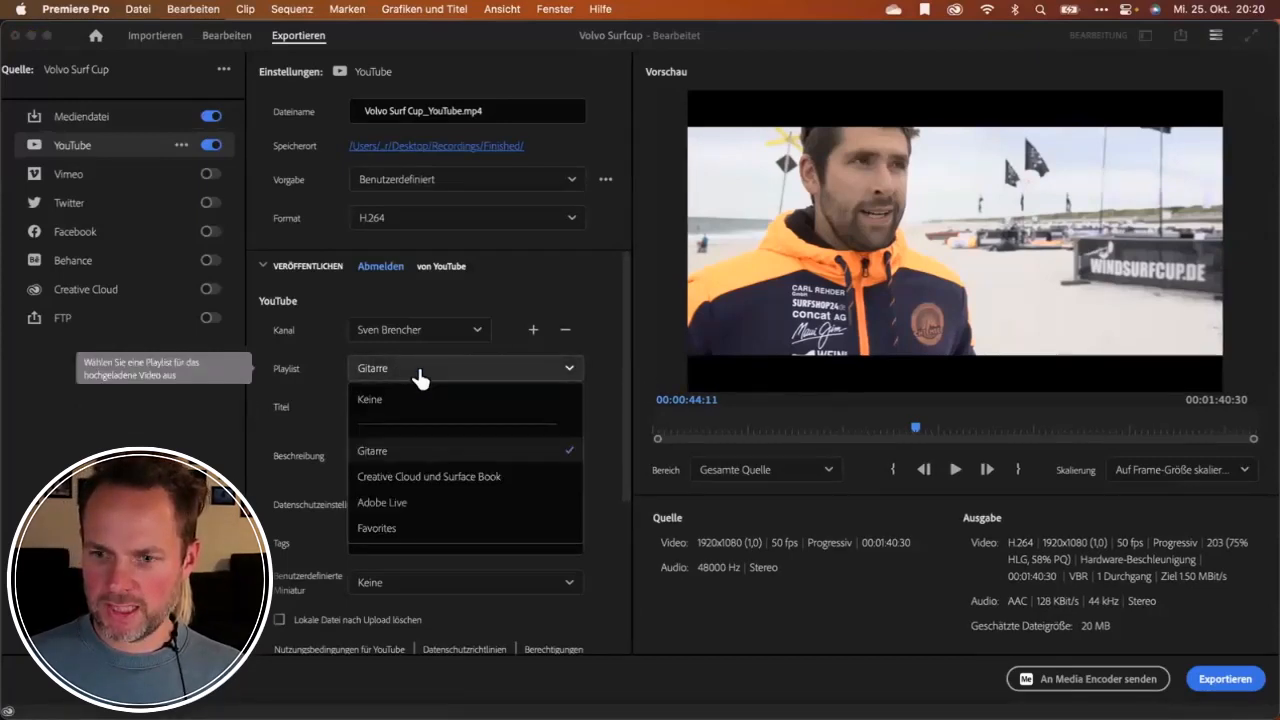
click(383, 502)
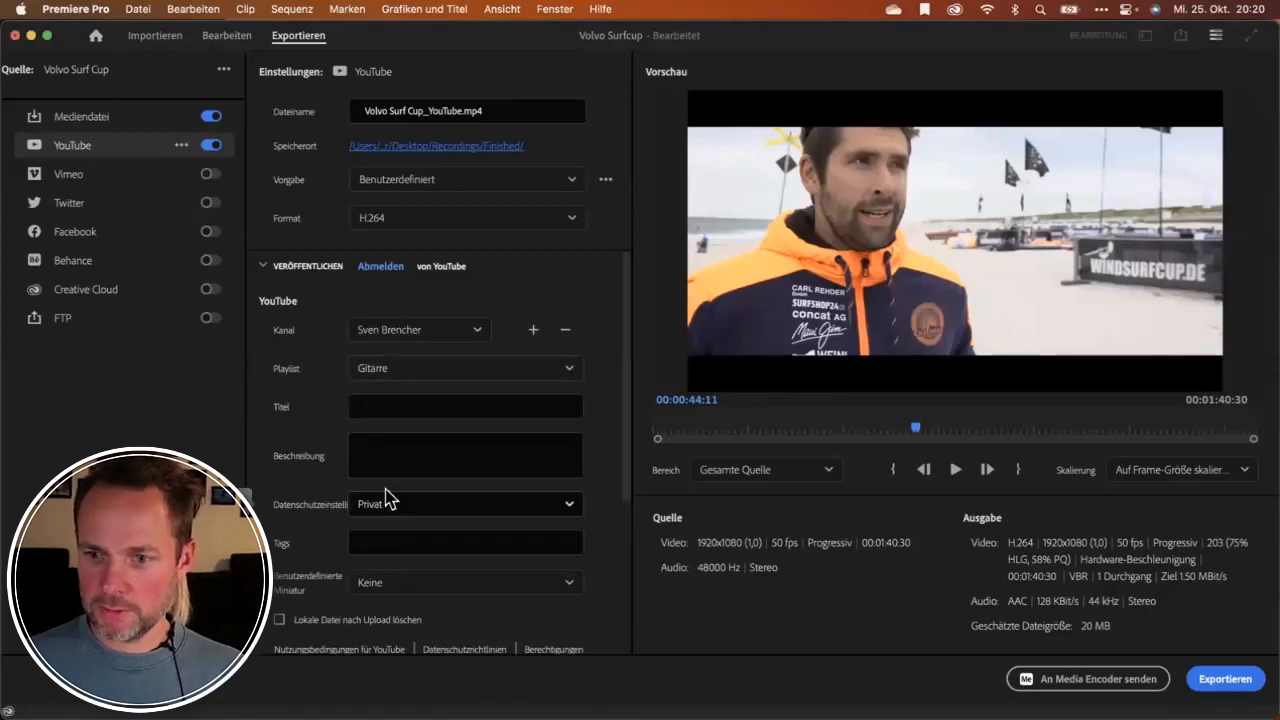
click(430, 333)
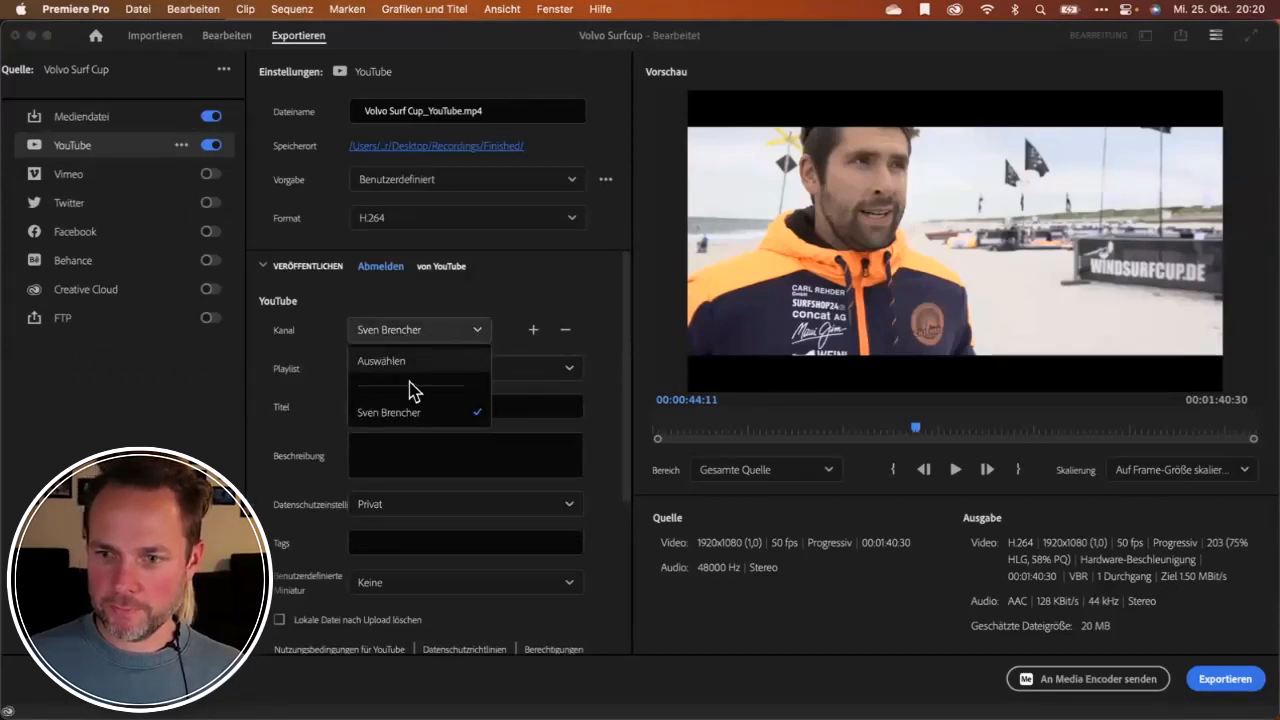
click(394, 410)
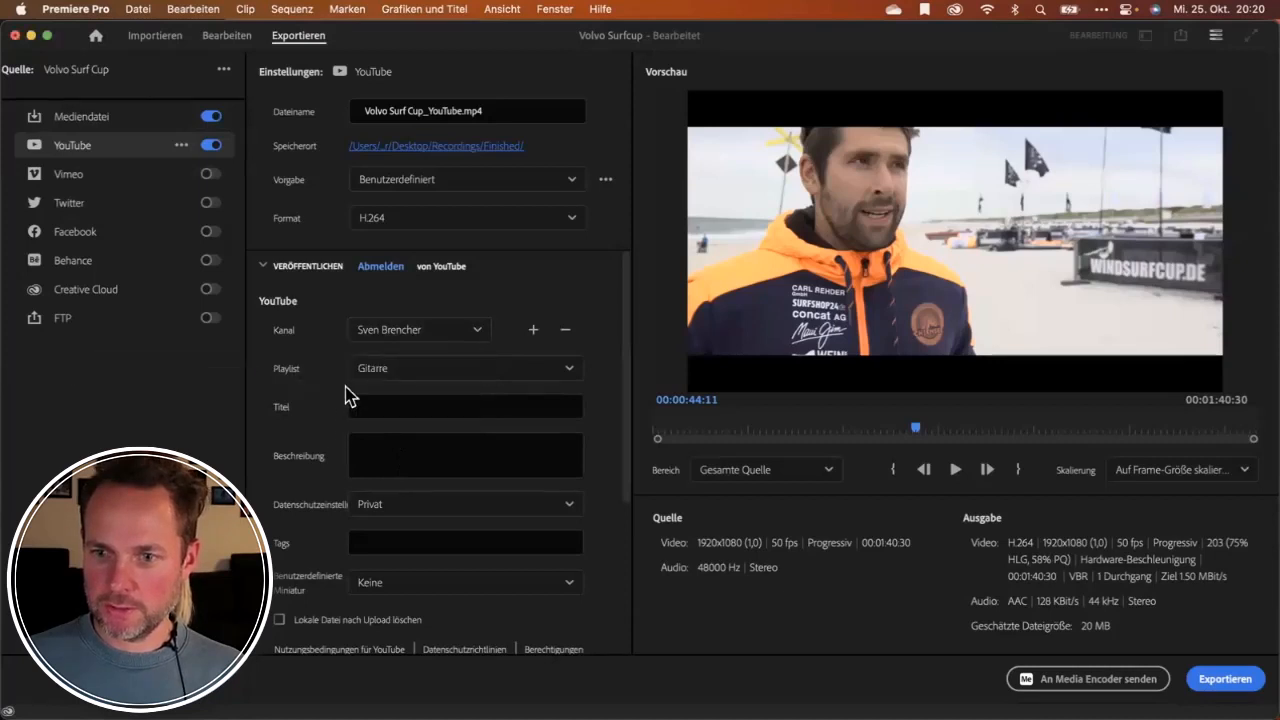
Set the YouTube upload's custom thumbnail to a frame from the source video, using the current frame at 00:00:44:11.
scroll(322, 368, down, 3)
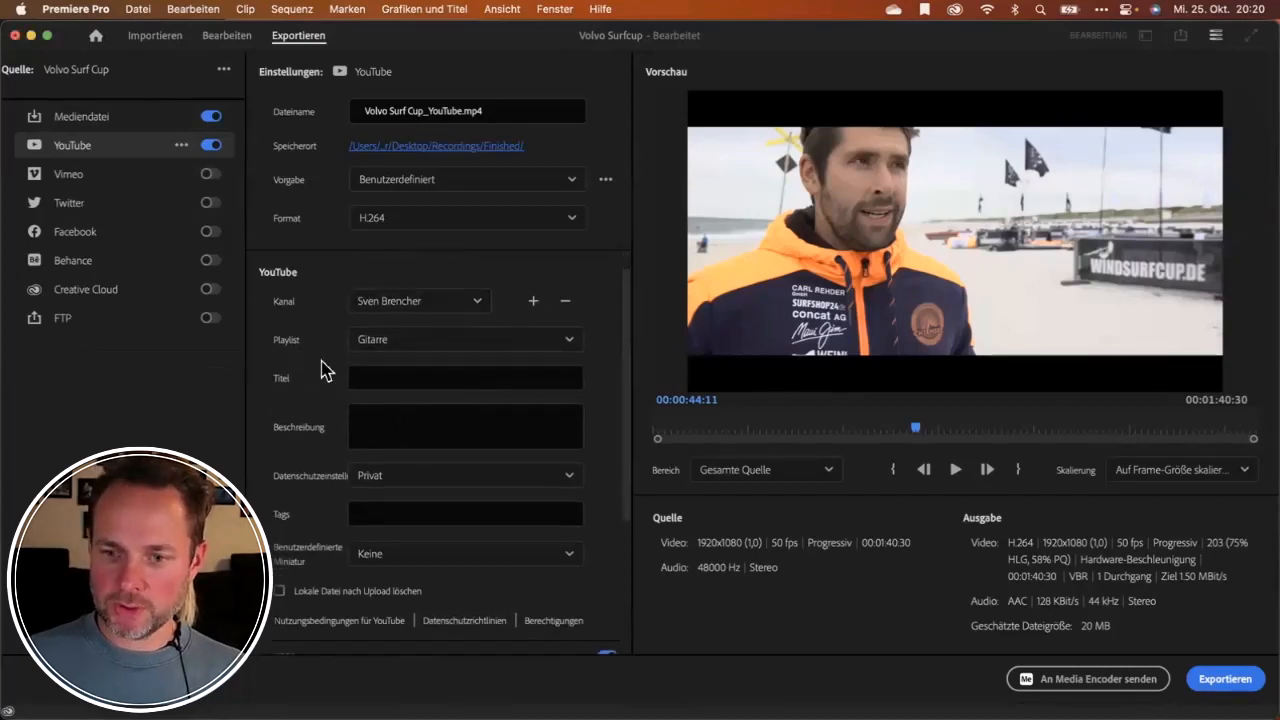
click(417, 455)
click(331, 454)
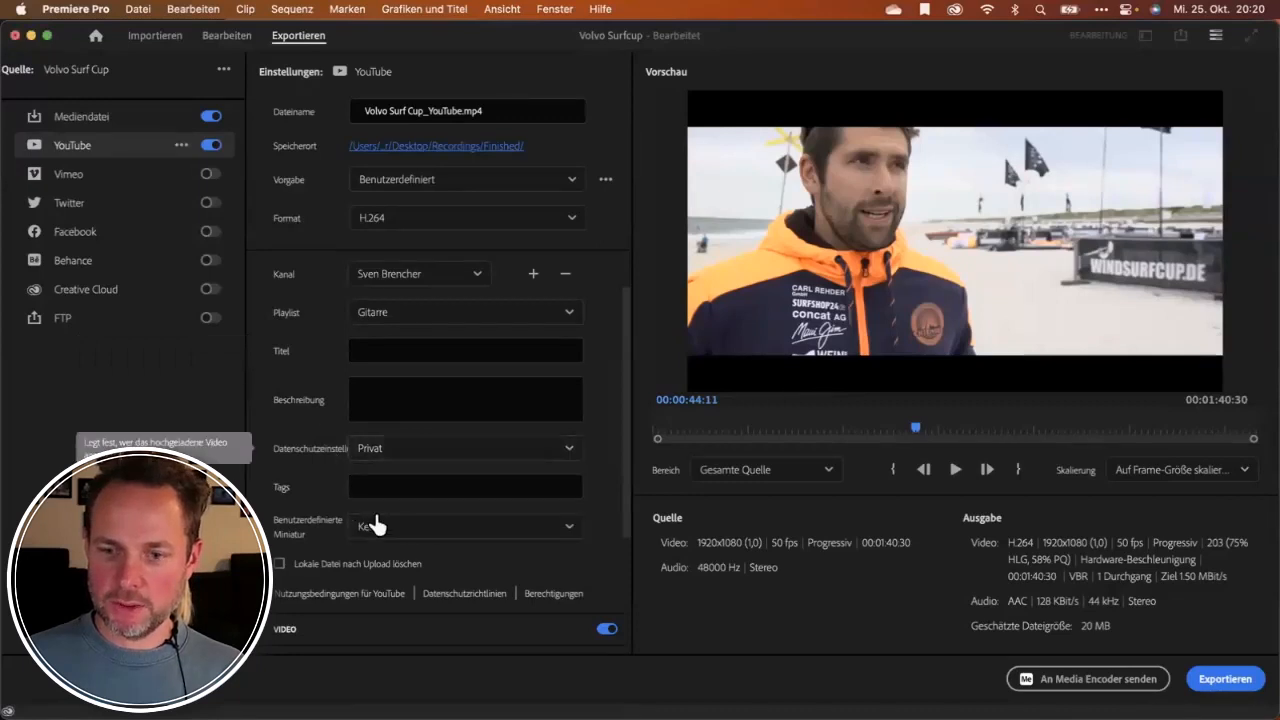
click(447, 536)
click(453, 586)
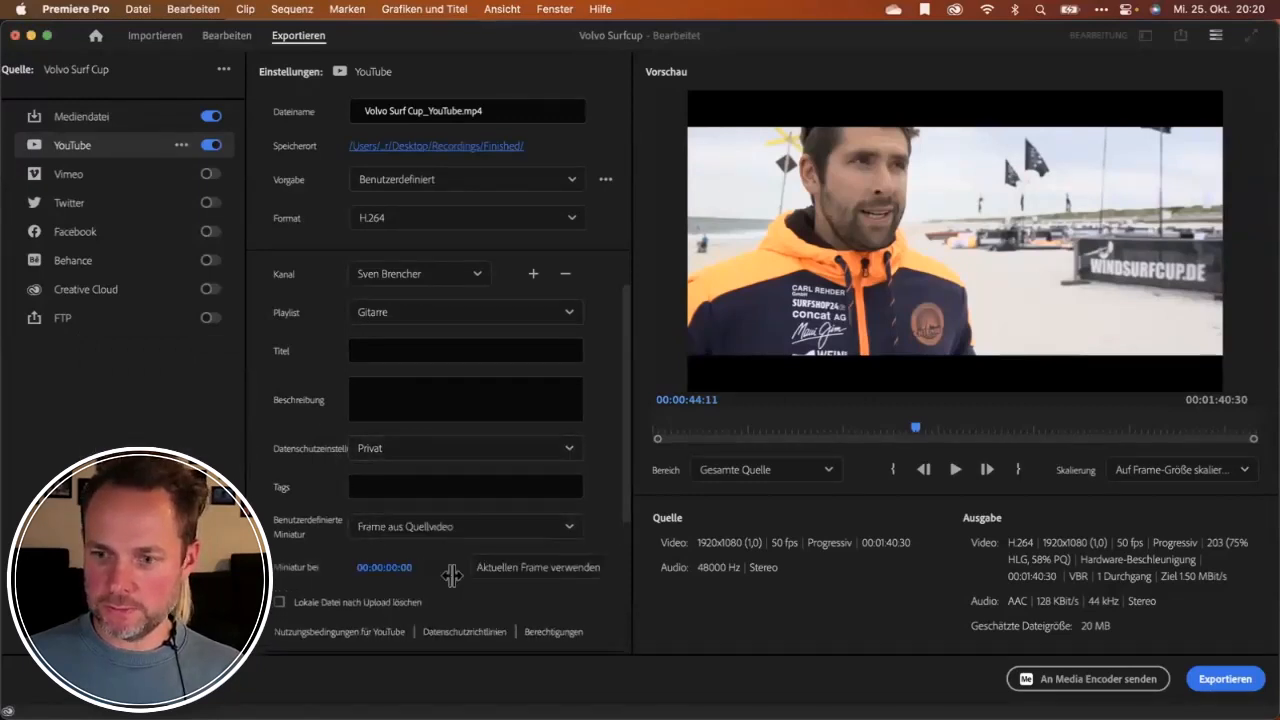
click(527, 573)
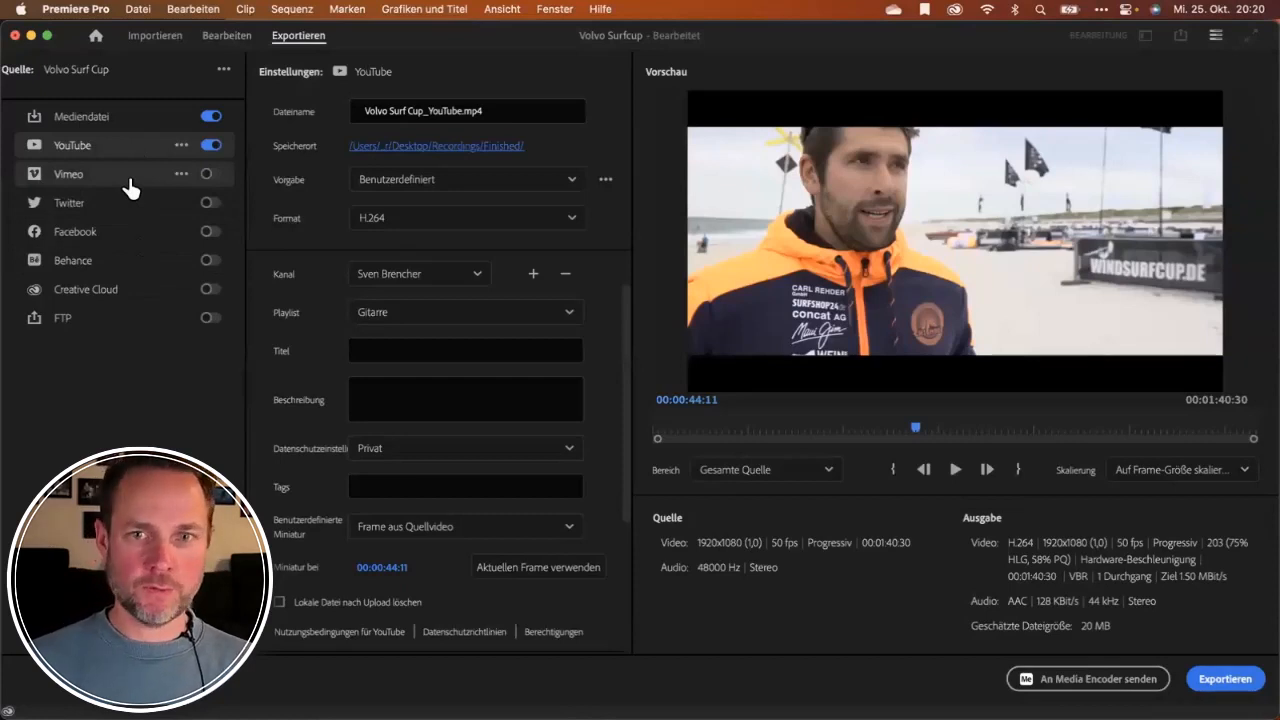
Disable the YouTube destination and set the media file's export preset to Match Source - Adaptive High Bitrate.
click(211, 146)
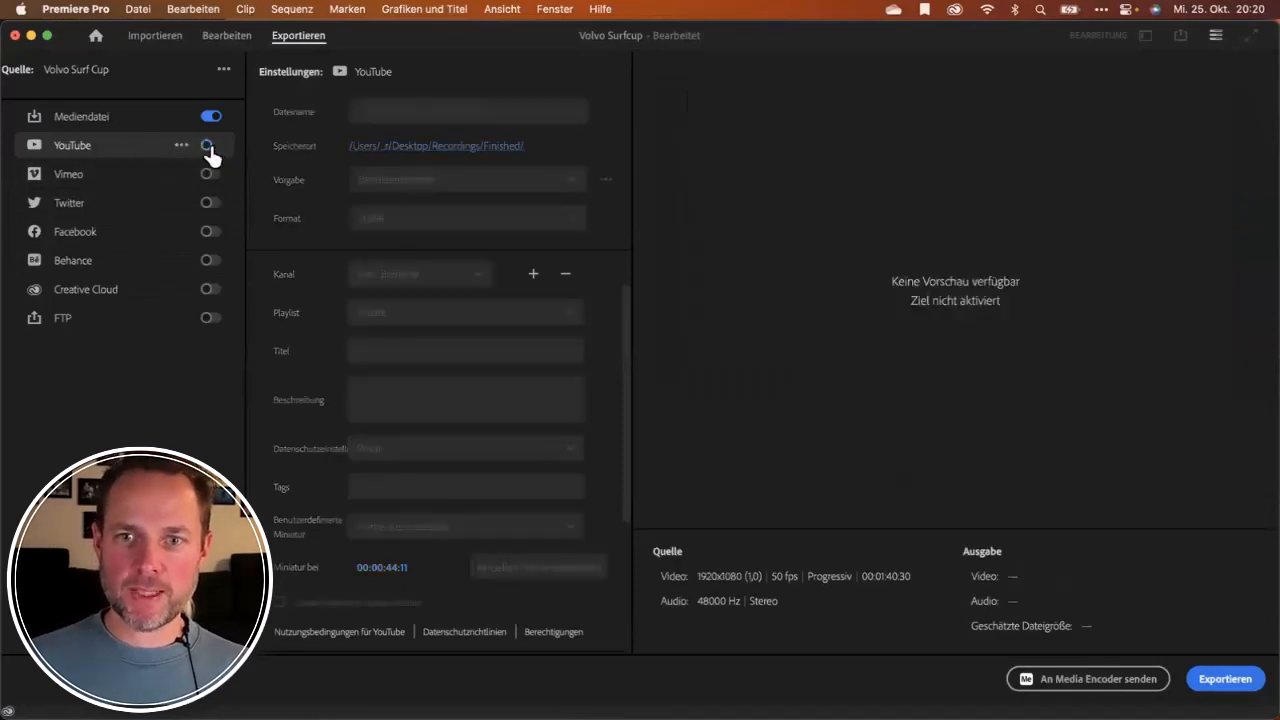
click(104, 119)
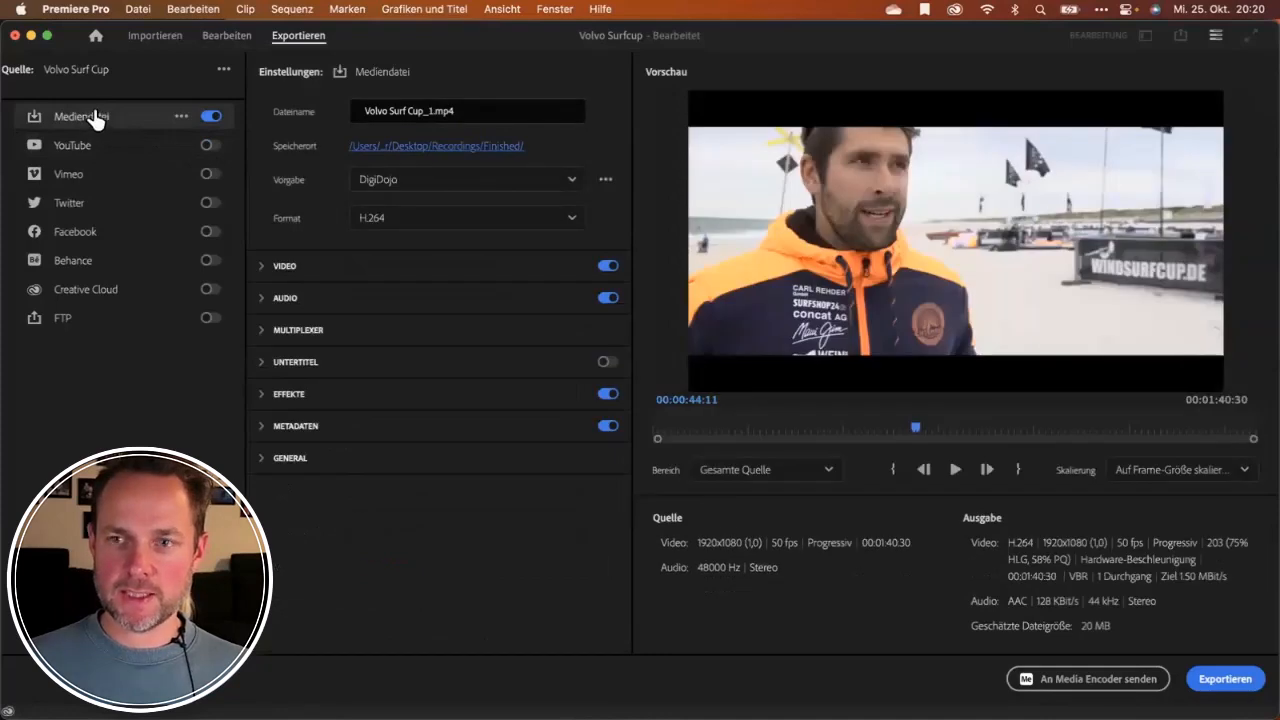
click(430, 183)
click(430, 237)
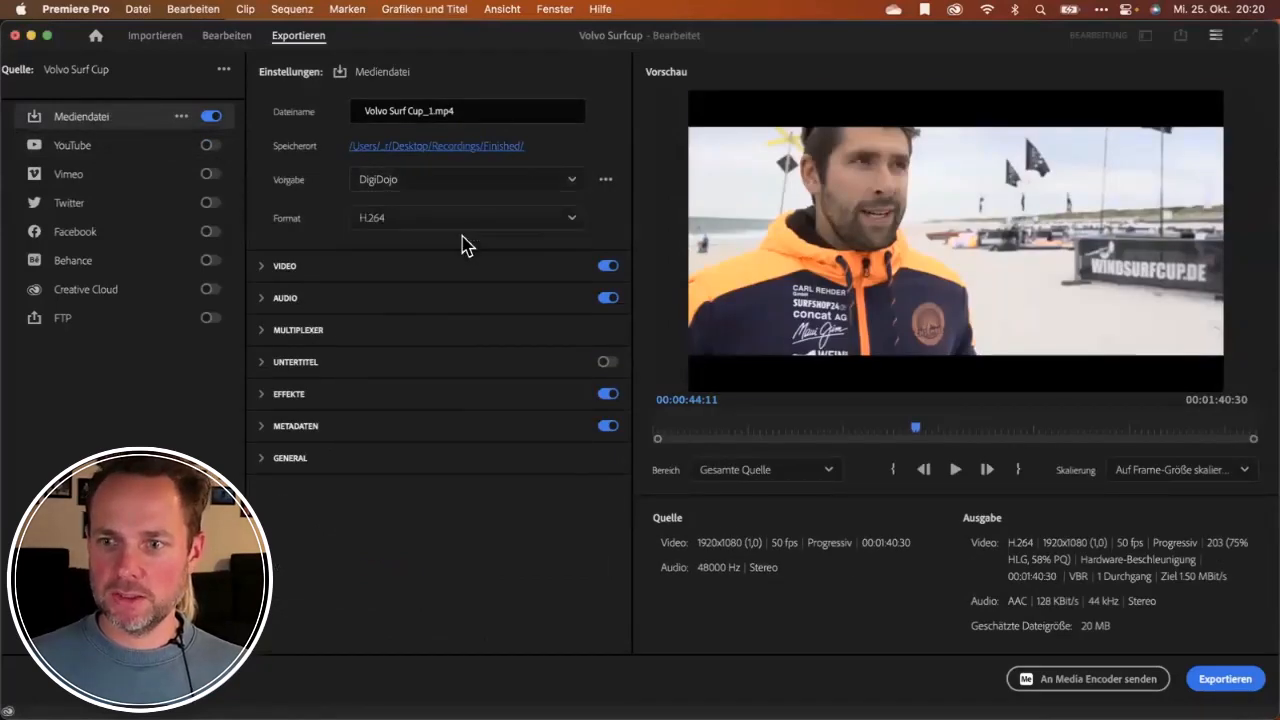
click(497, 190)
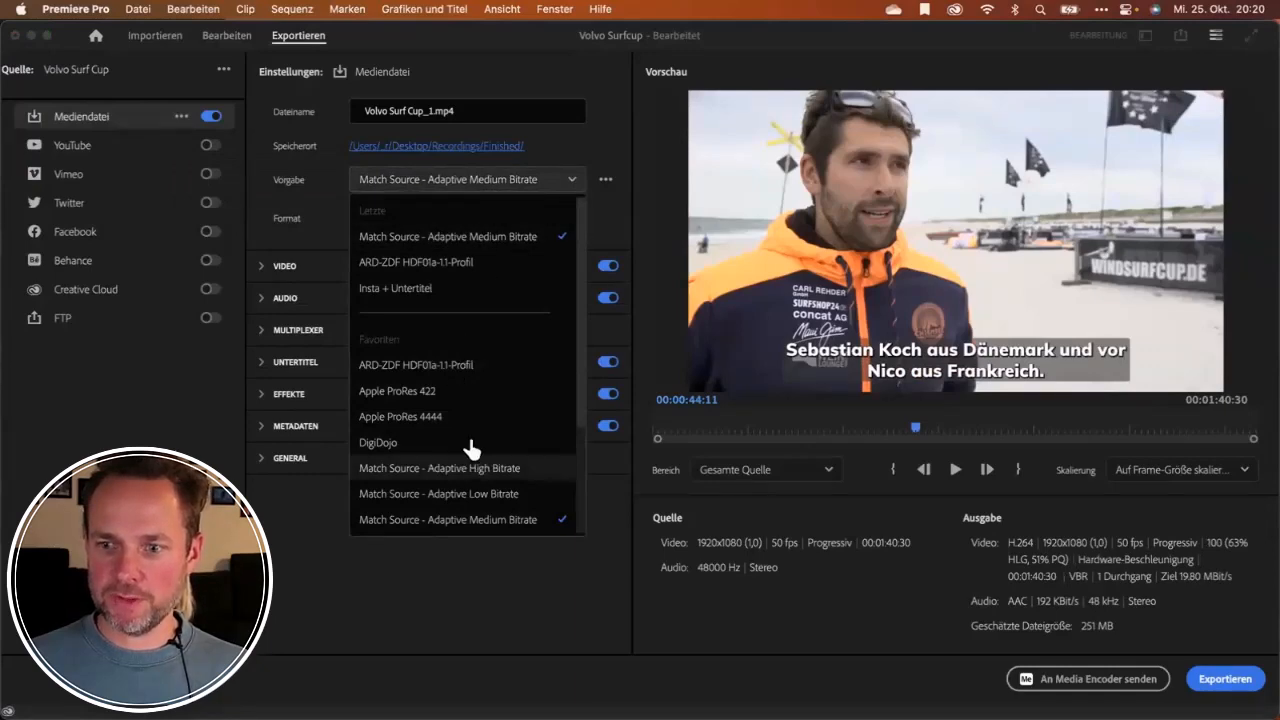
click(466, 468)
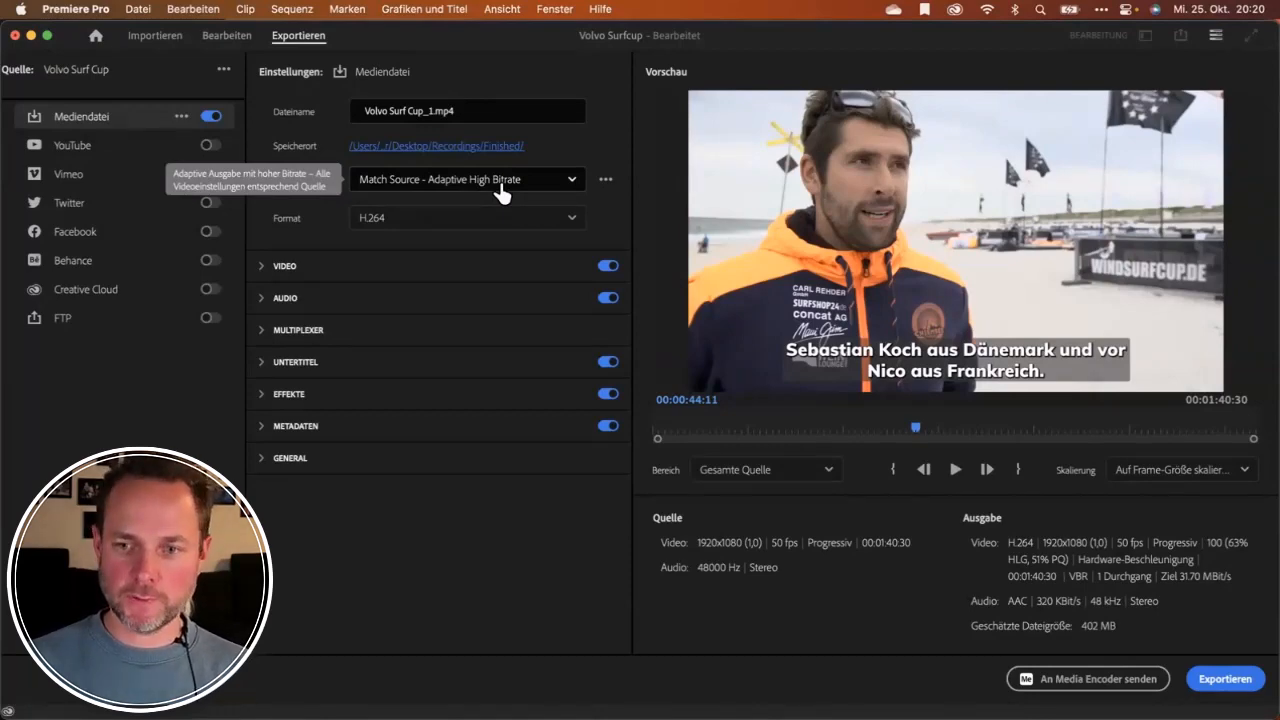
Examine the expanded video and bitrate settings, and change the media file's preset to Match Source - Adaptive Low Bitrate.
click(261, 266)
scroll(390, 396, down, 1)
scroll(388, 396, down, 1)
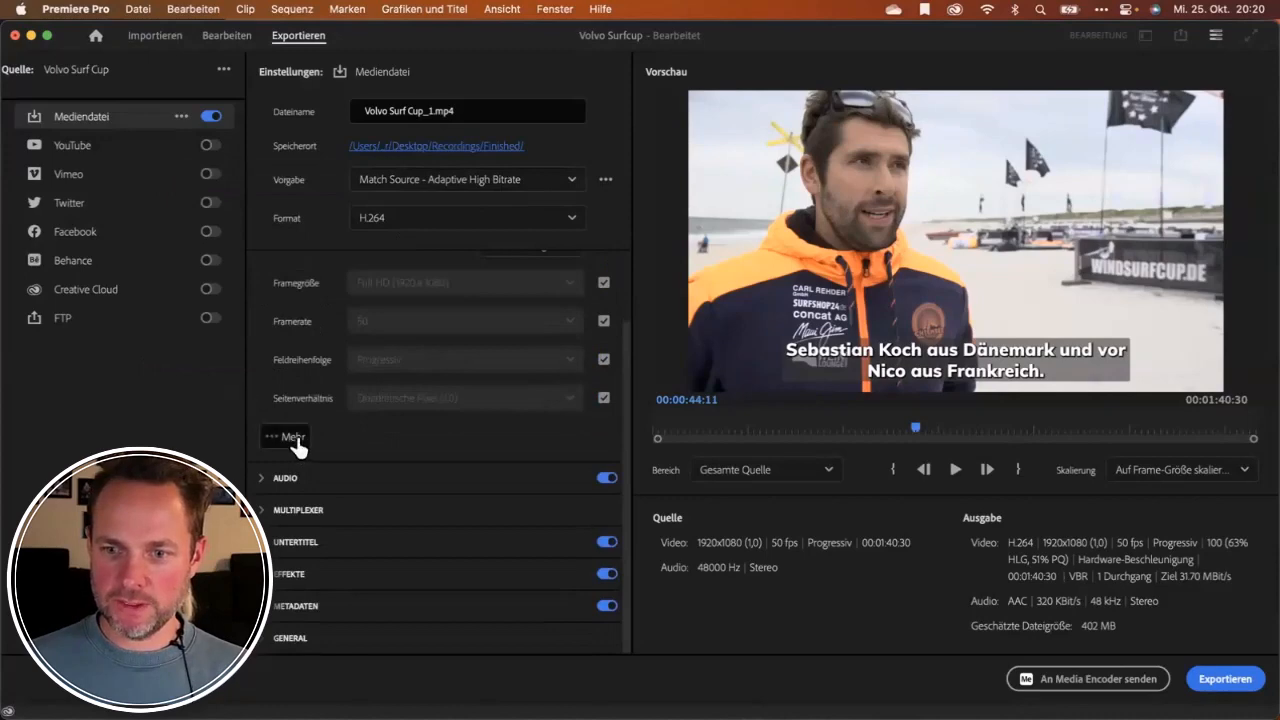
click(294, 440)
scroll(340, 437, down, 10)
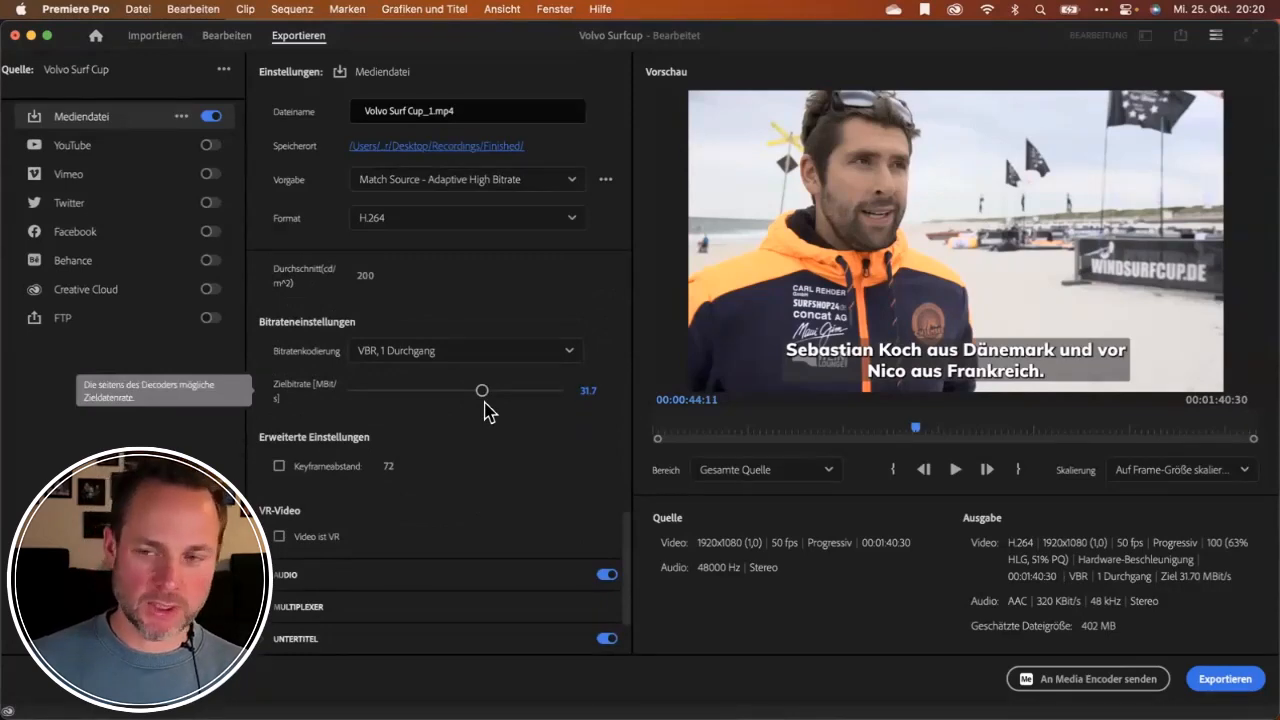
click(480, 194)
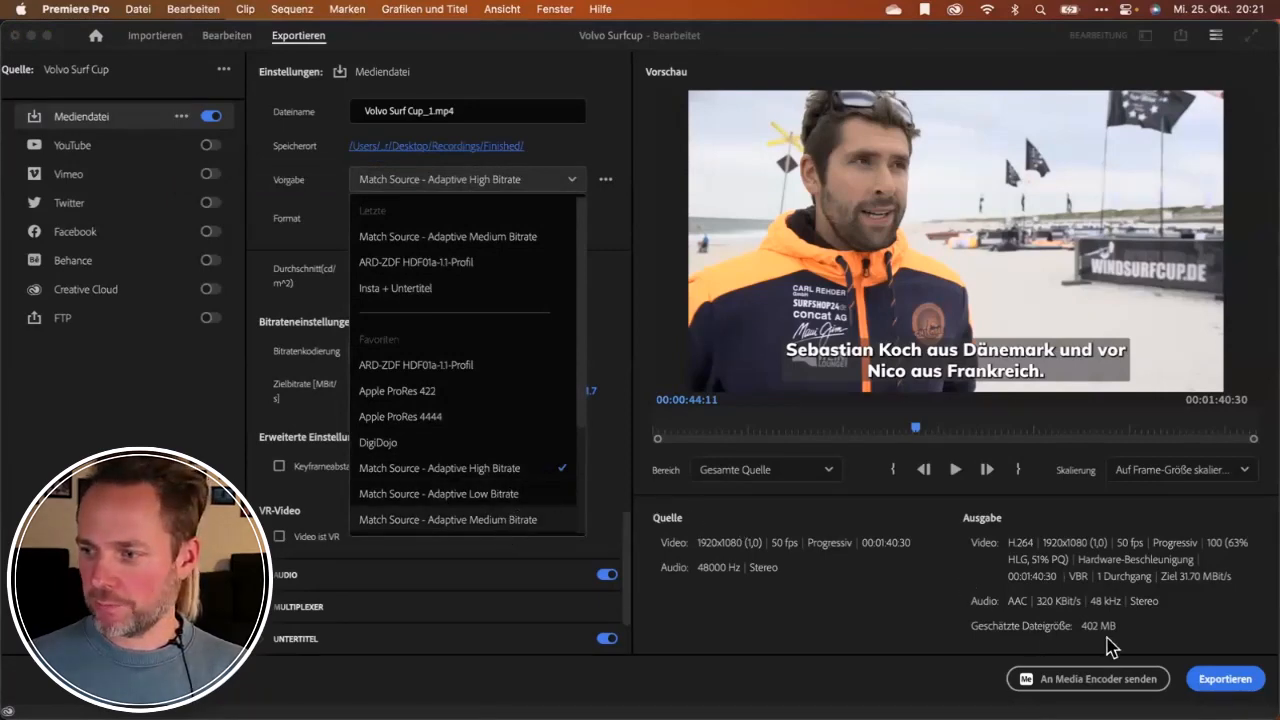
click(420, 497)
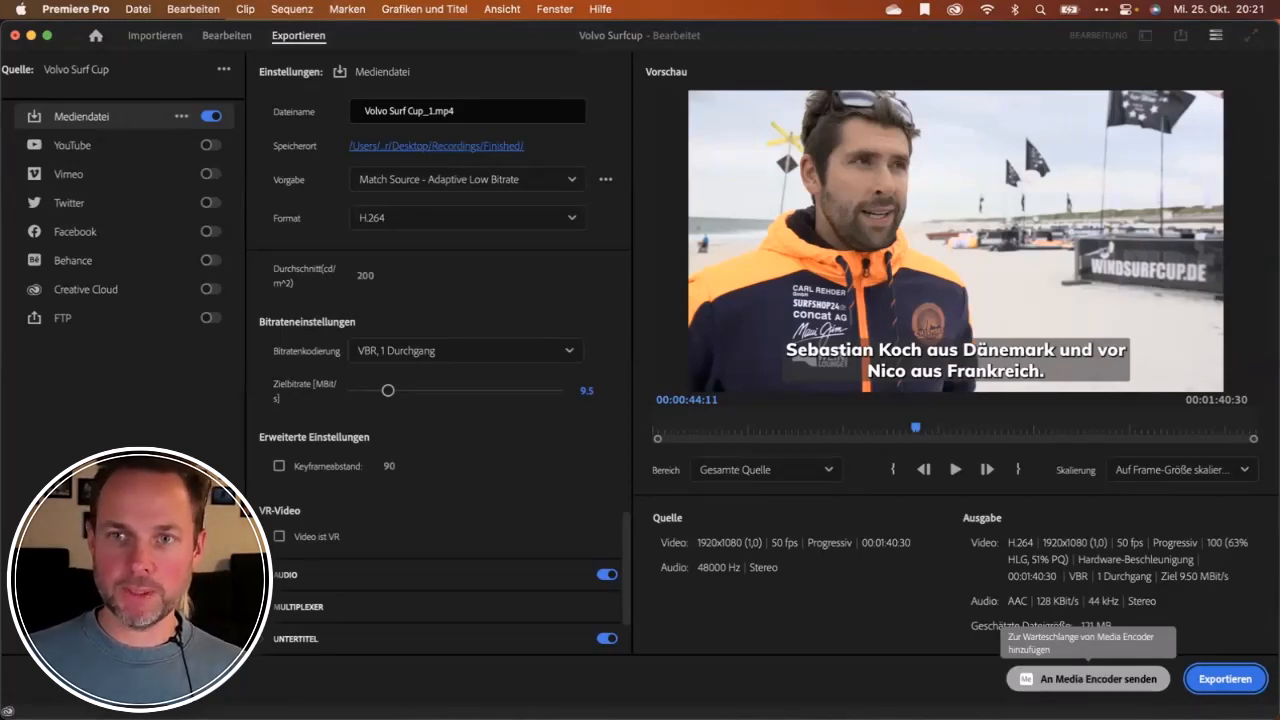
Disable the media file destination, return to the editing workspace and enlarge the timeline area.
click(209, 117)
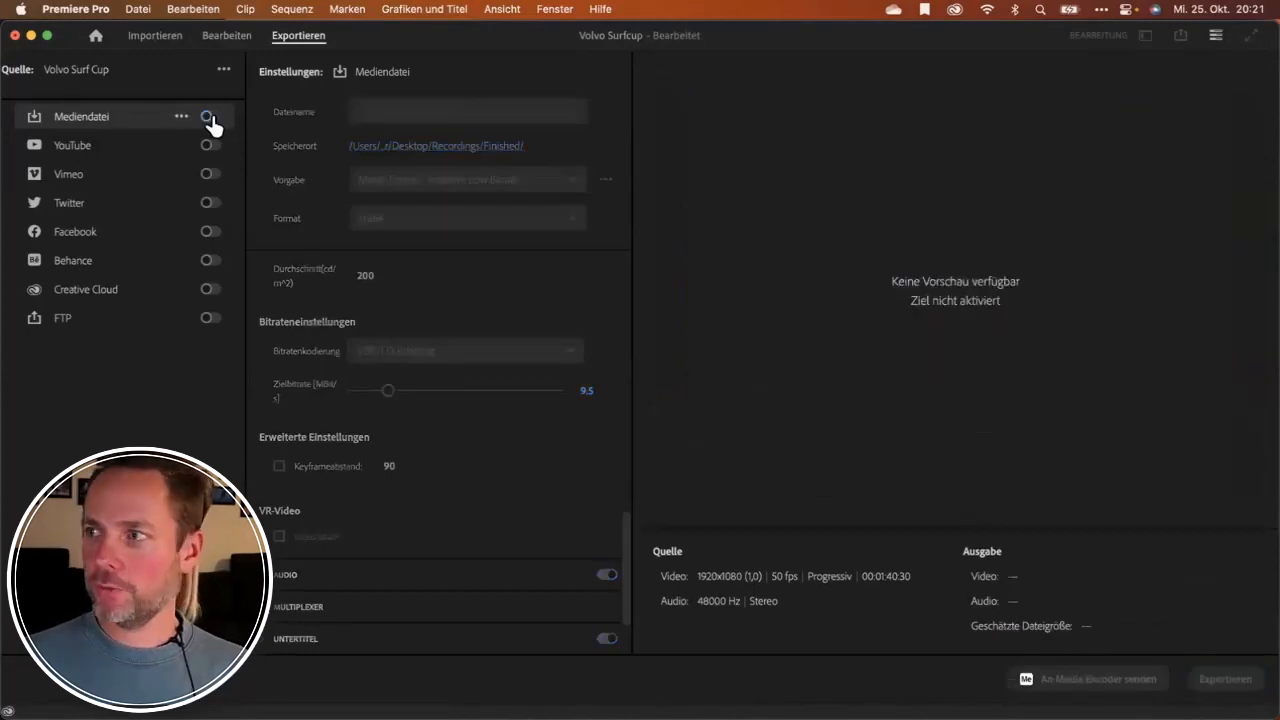
click(227, 37)
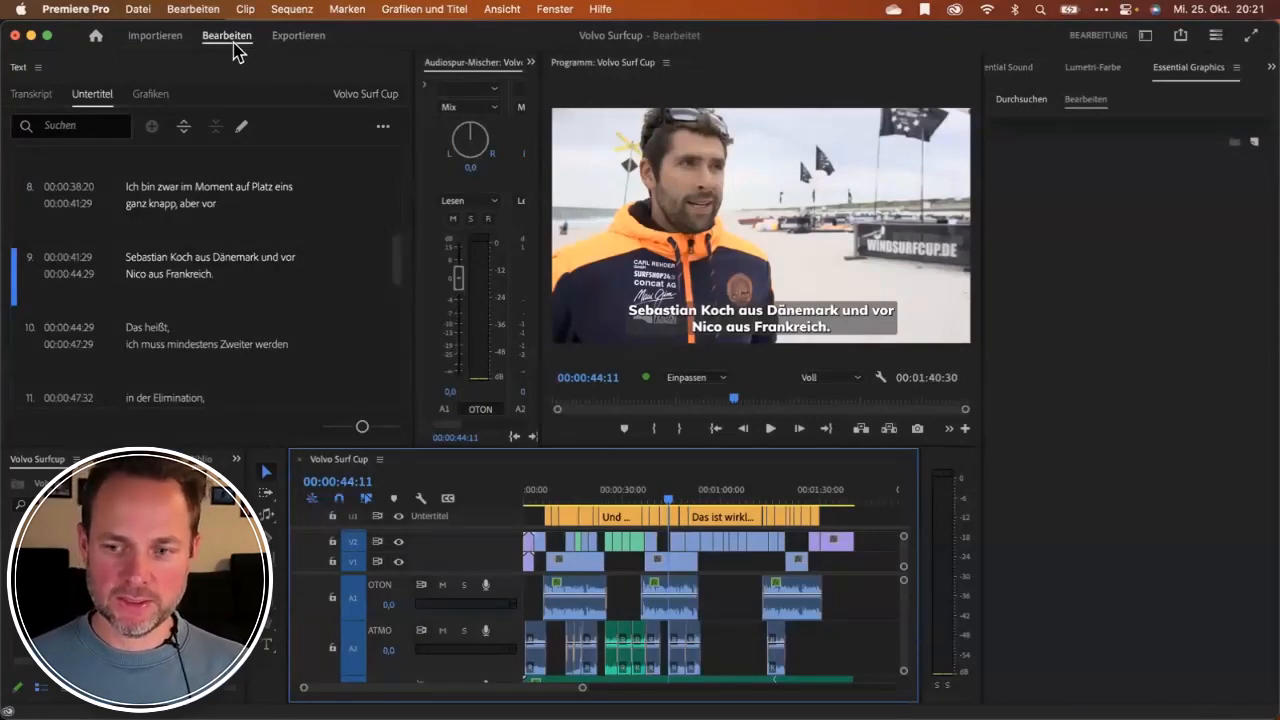
drag(330, 447, 323, 374)
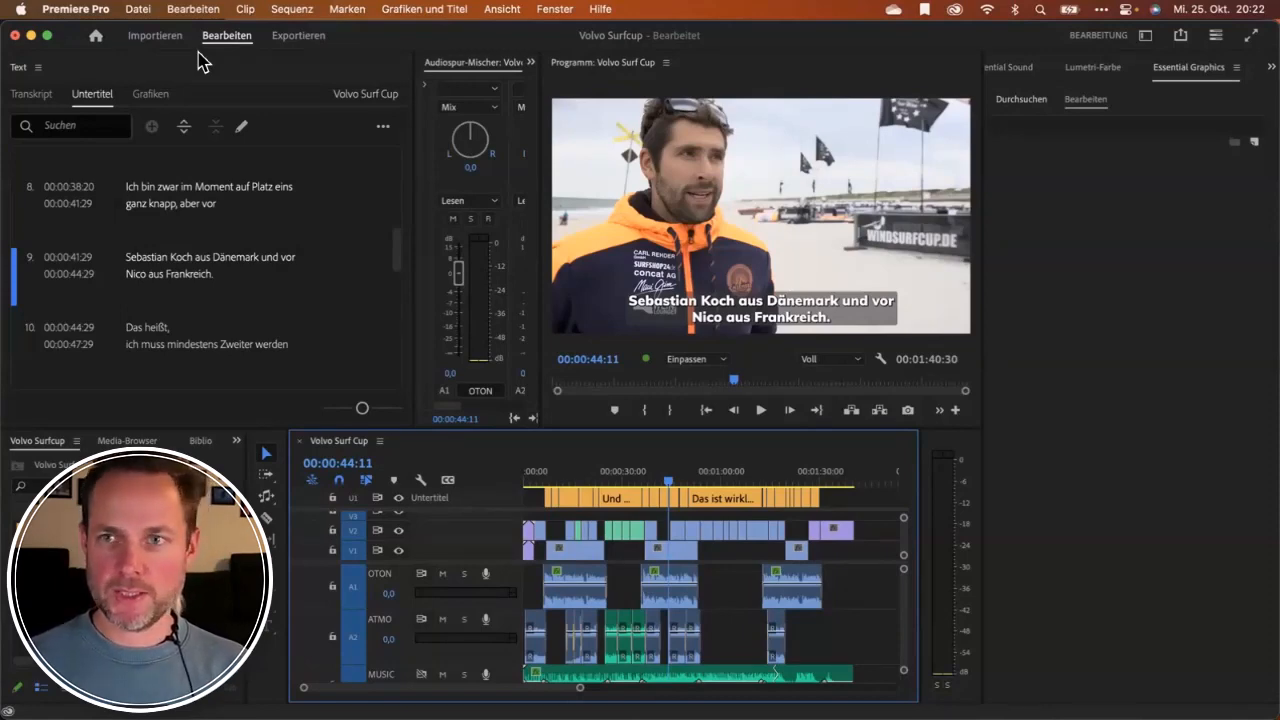
Quick-export the sequence to the Desktop as Volvo Surf Cup_1.mp4 with the Match Source - Adaptive Low Bitrate preset.
click(1180, 38)
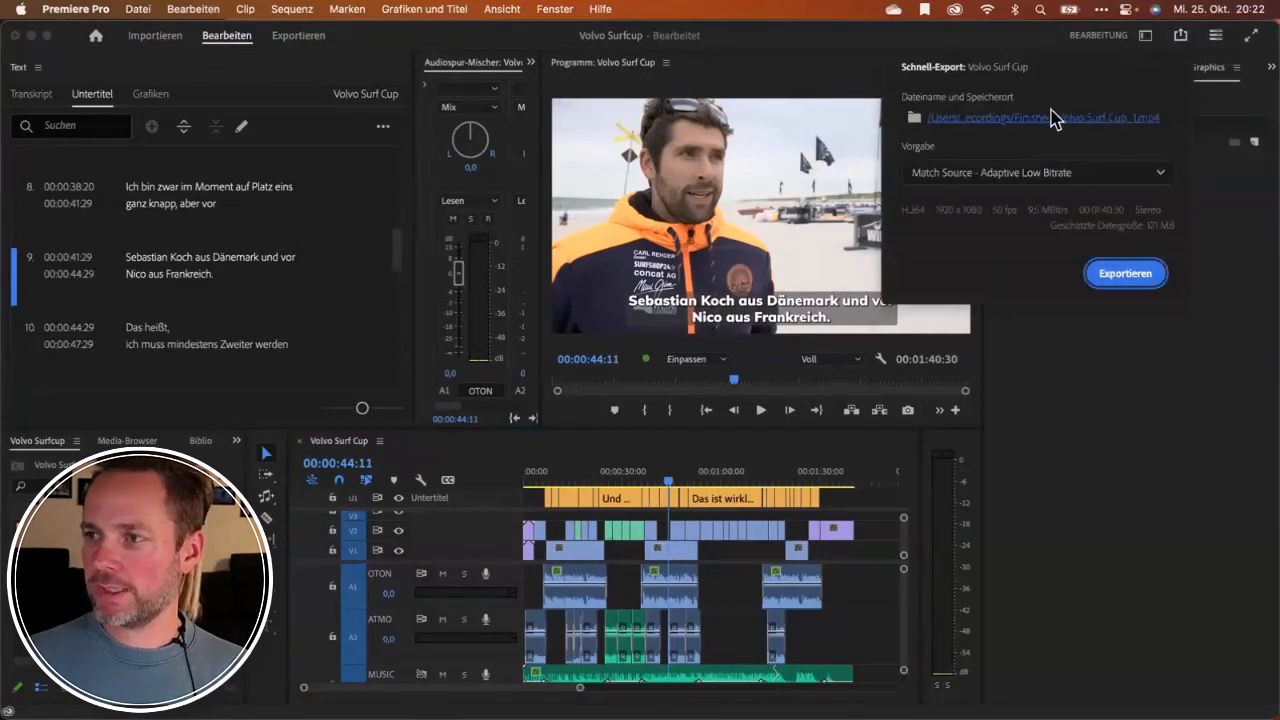
click(1036, 178)
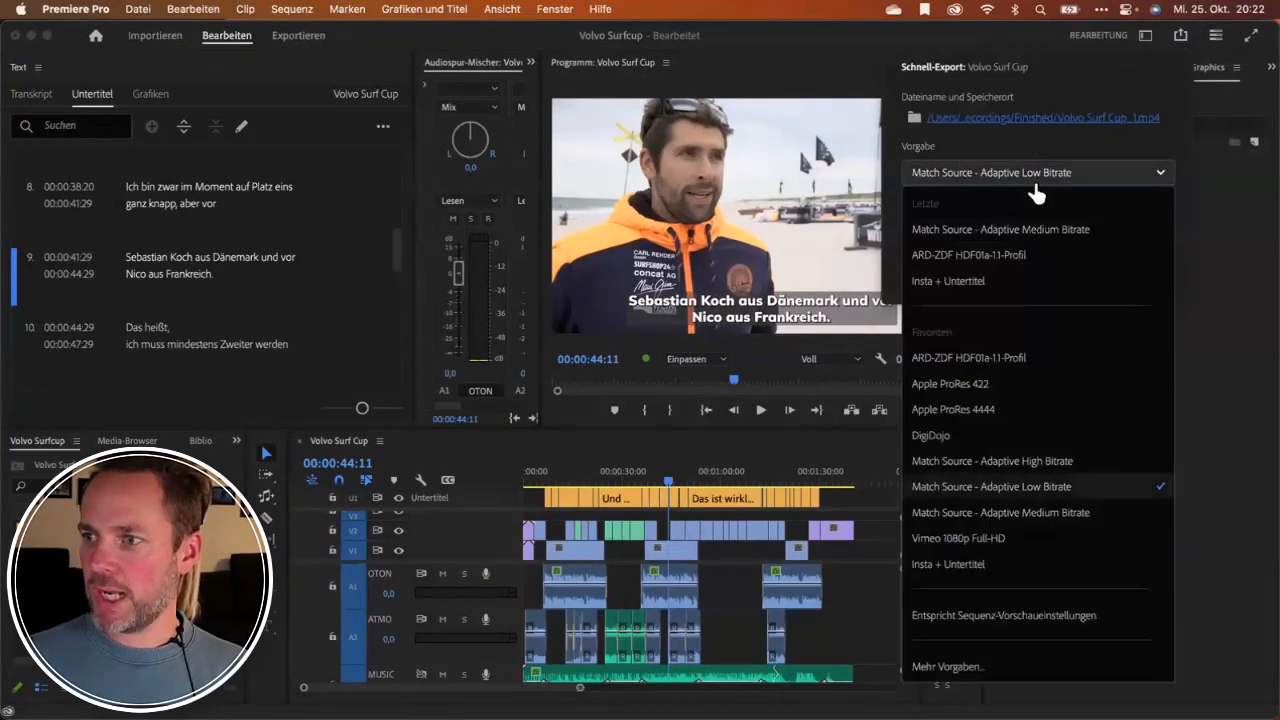
click(1036, 490)
click(1006, 120)
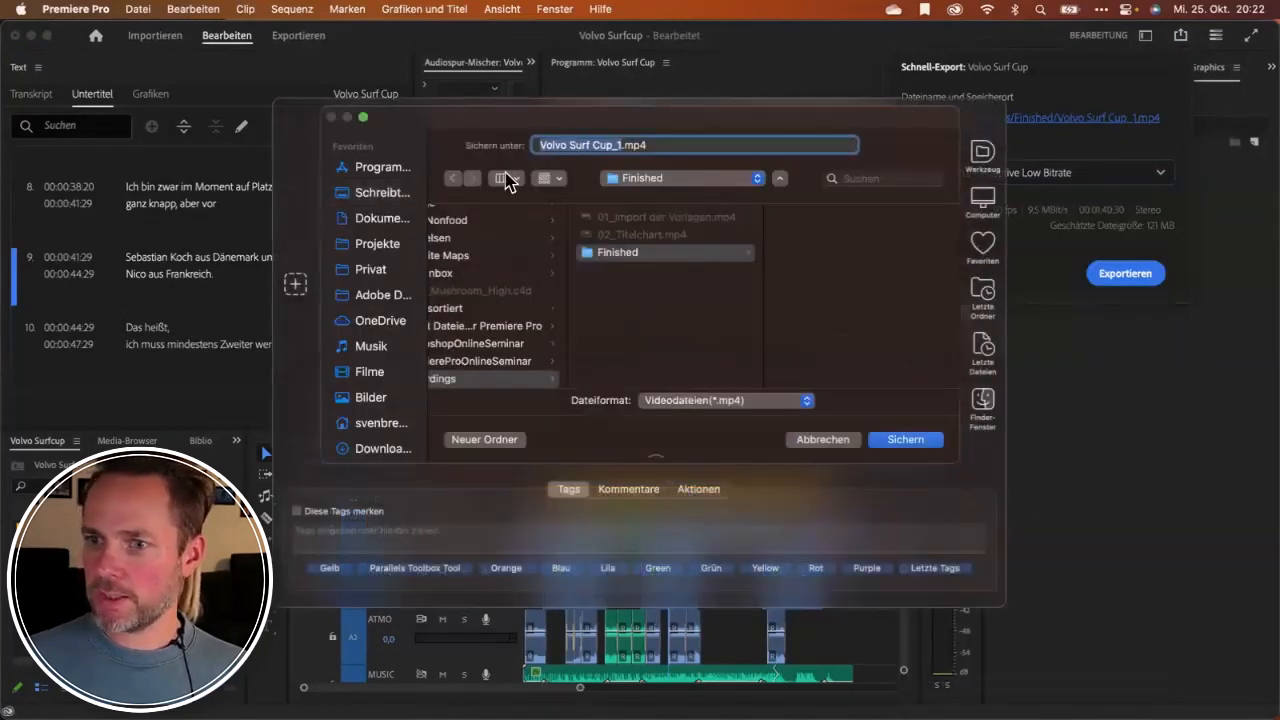
key(super+d)
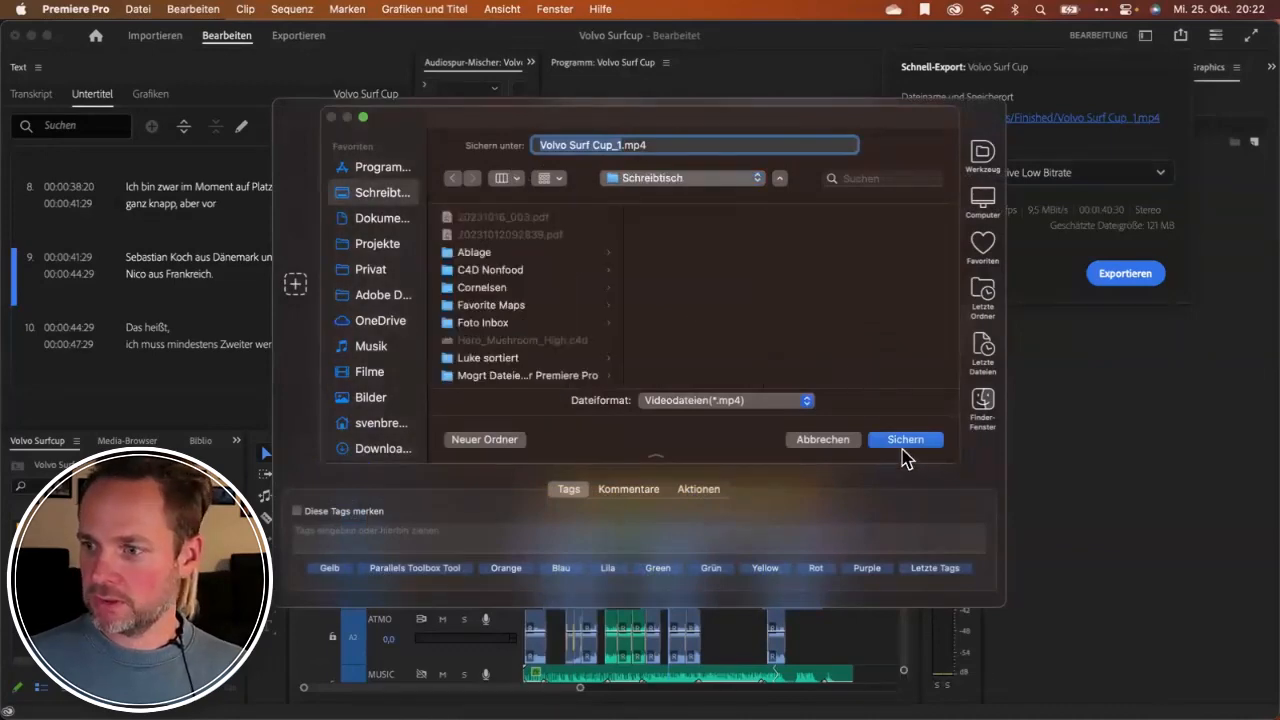
click(905, 440)
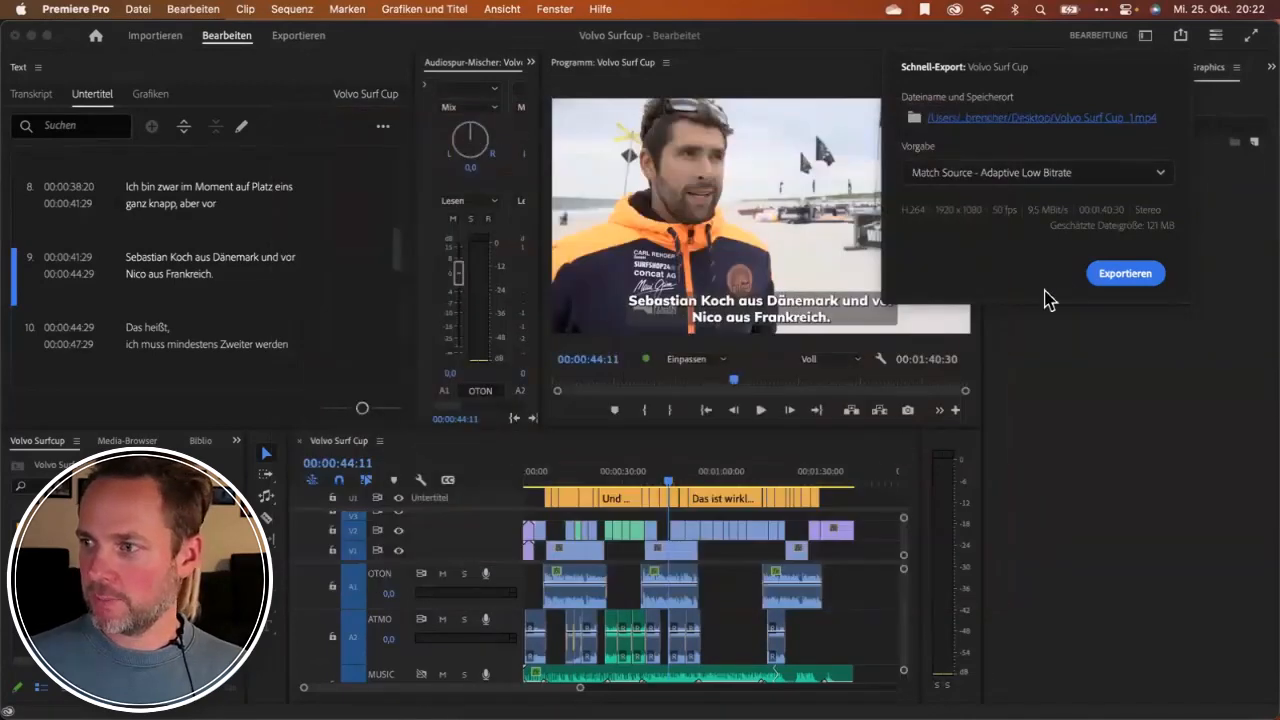
click(1118, 276)
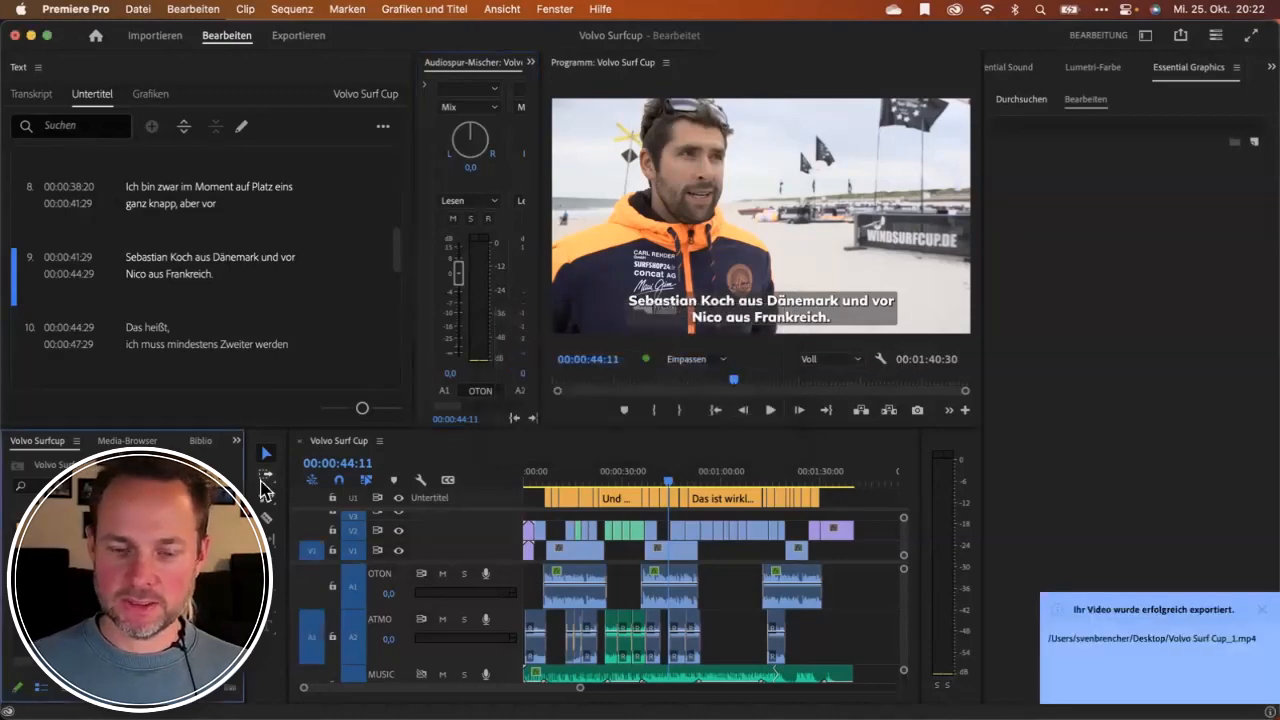
Show the Frame.io review panel, widen it across the captions area and continue with the Adobe ID.
click(550, 10)
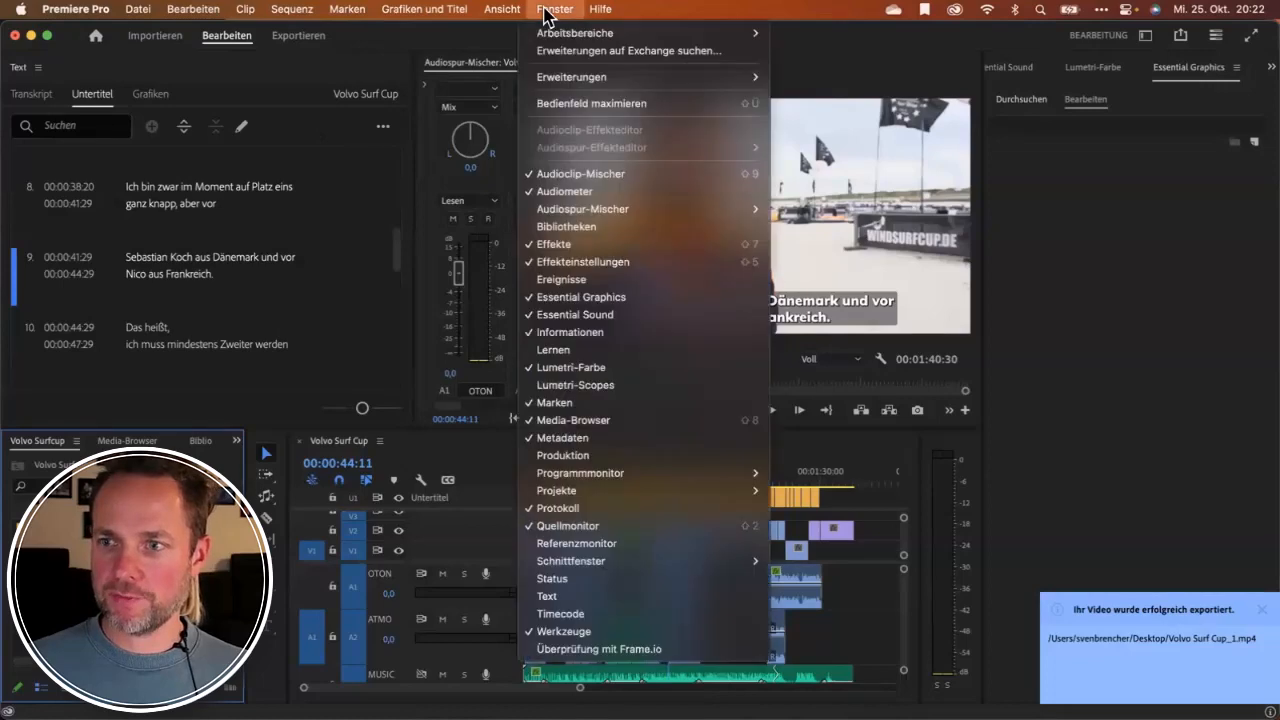
click(600, 650)
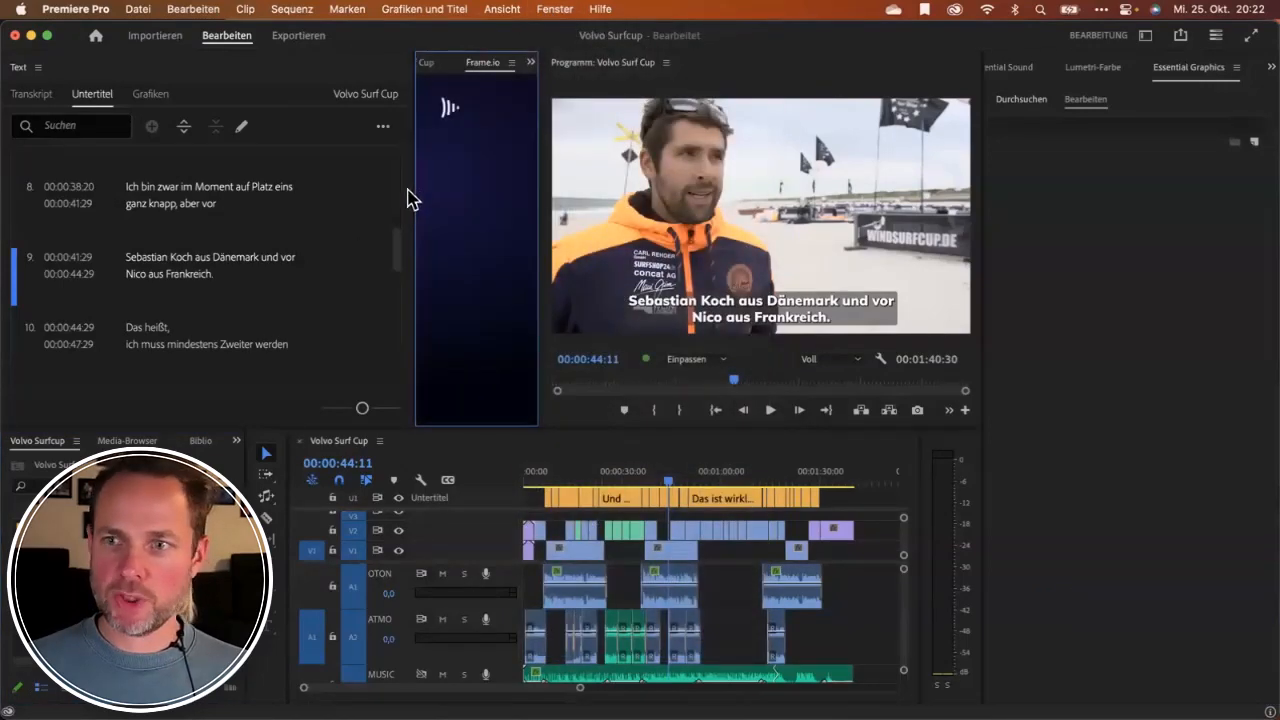
drag(415, 185, 108, 188)
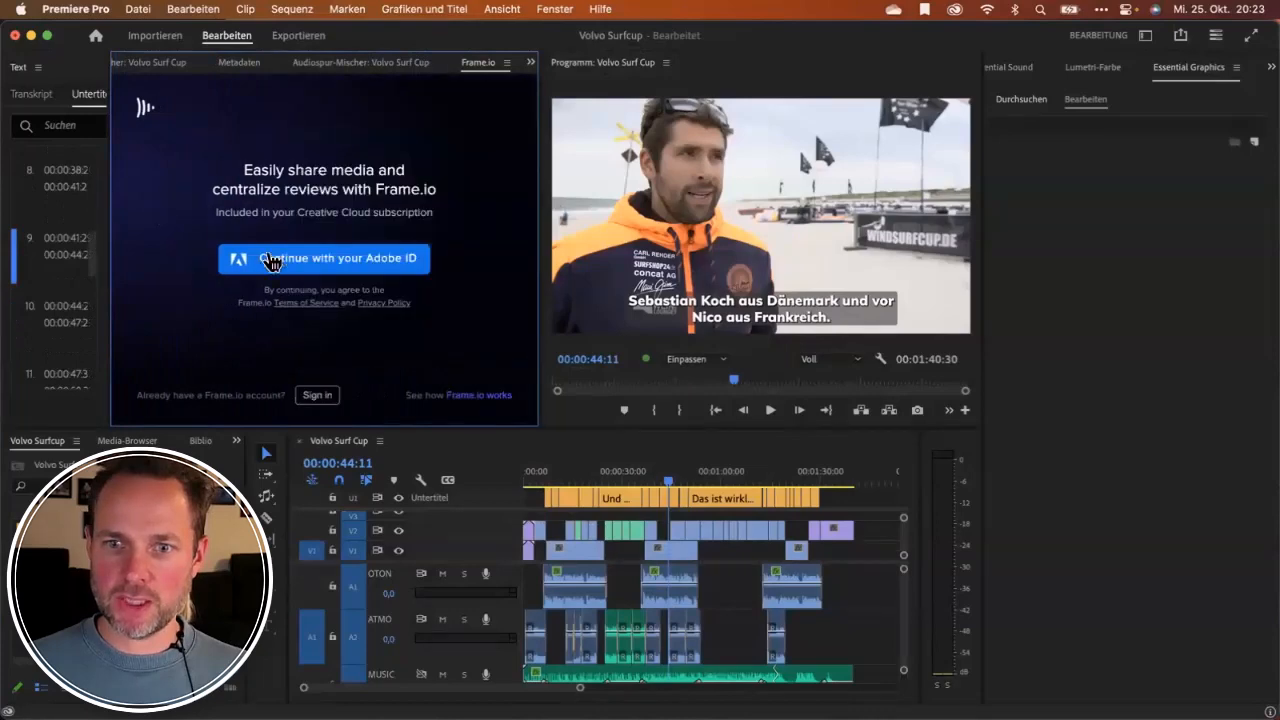
click(345, 267)
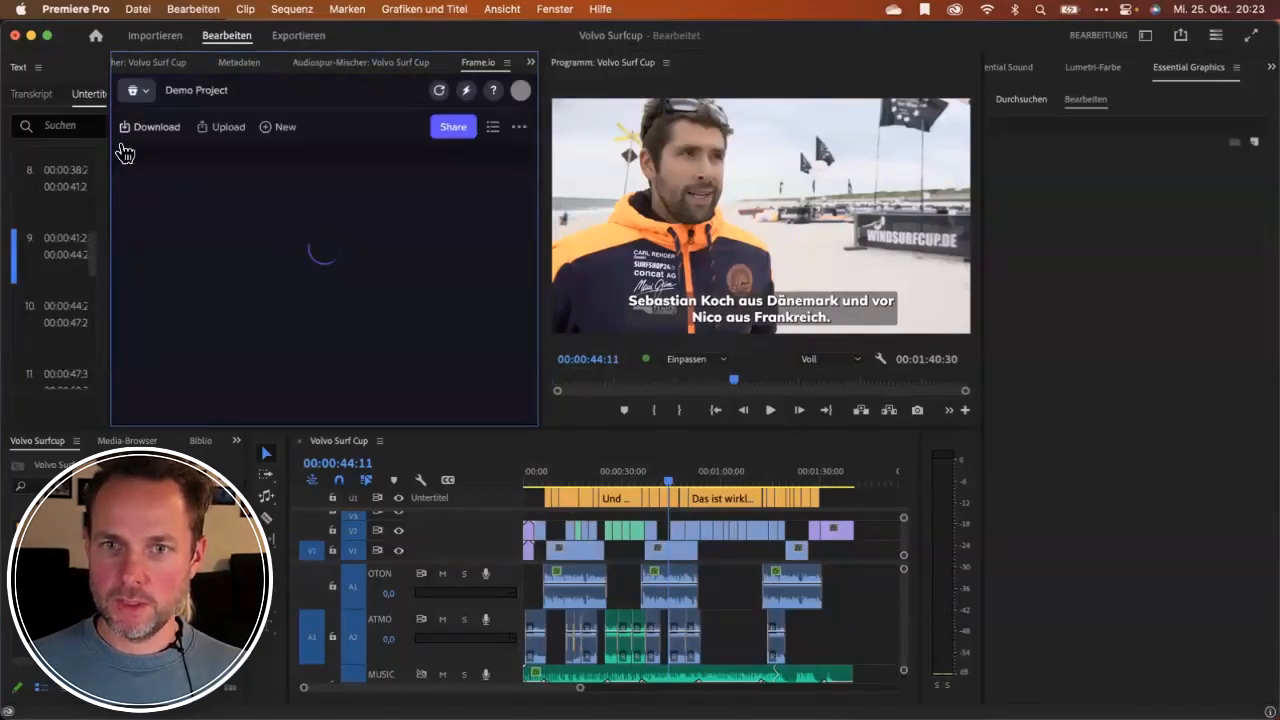
Create a new Frame.io project named IDUG.
click(145, 92)
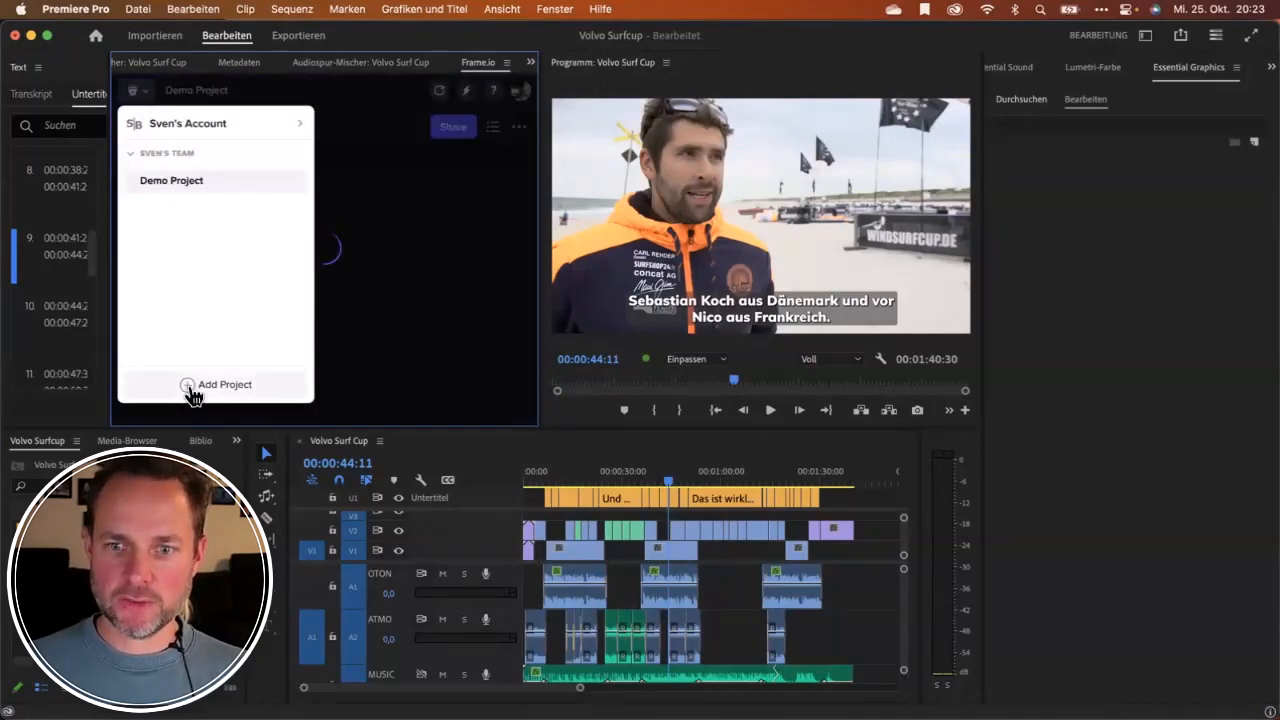
click(191, 388)
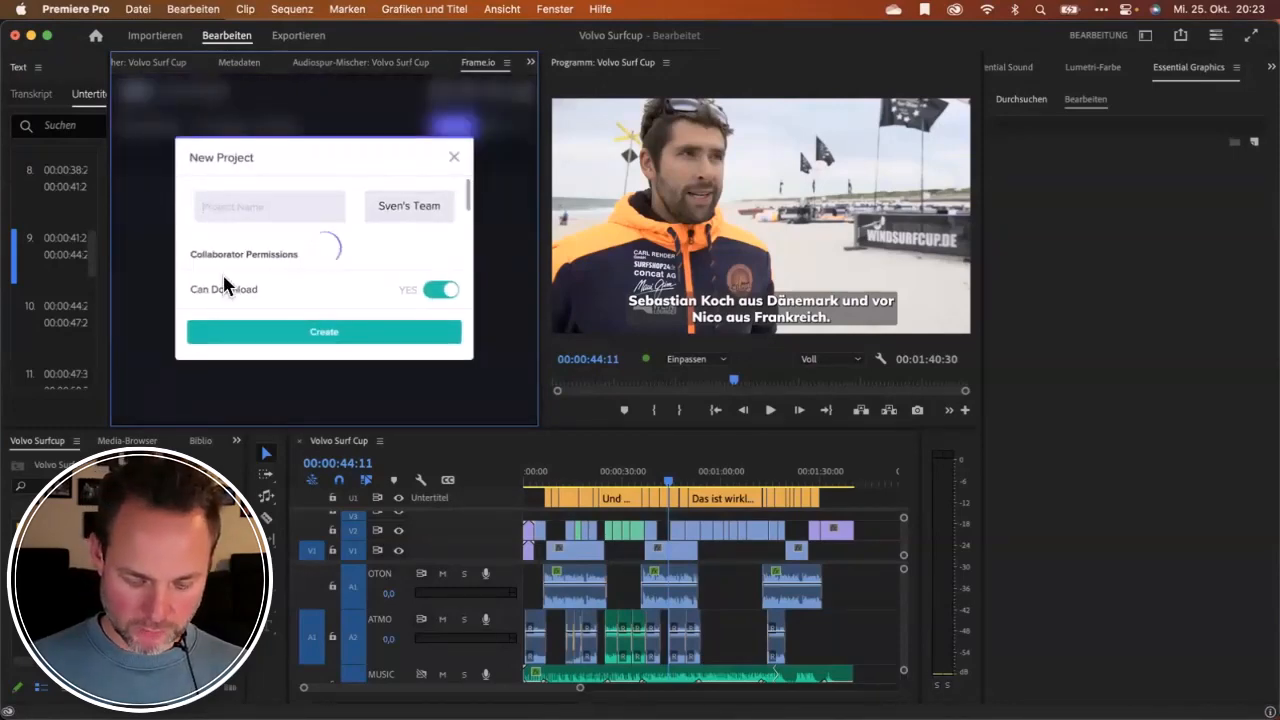
text(IDUG)
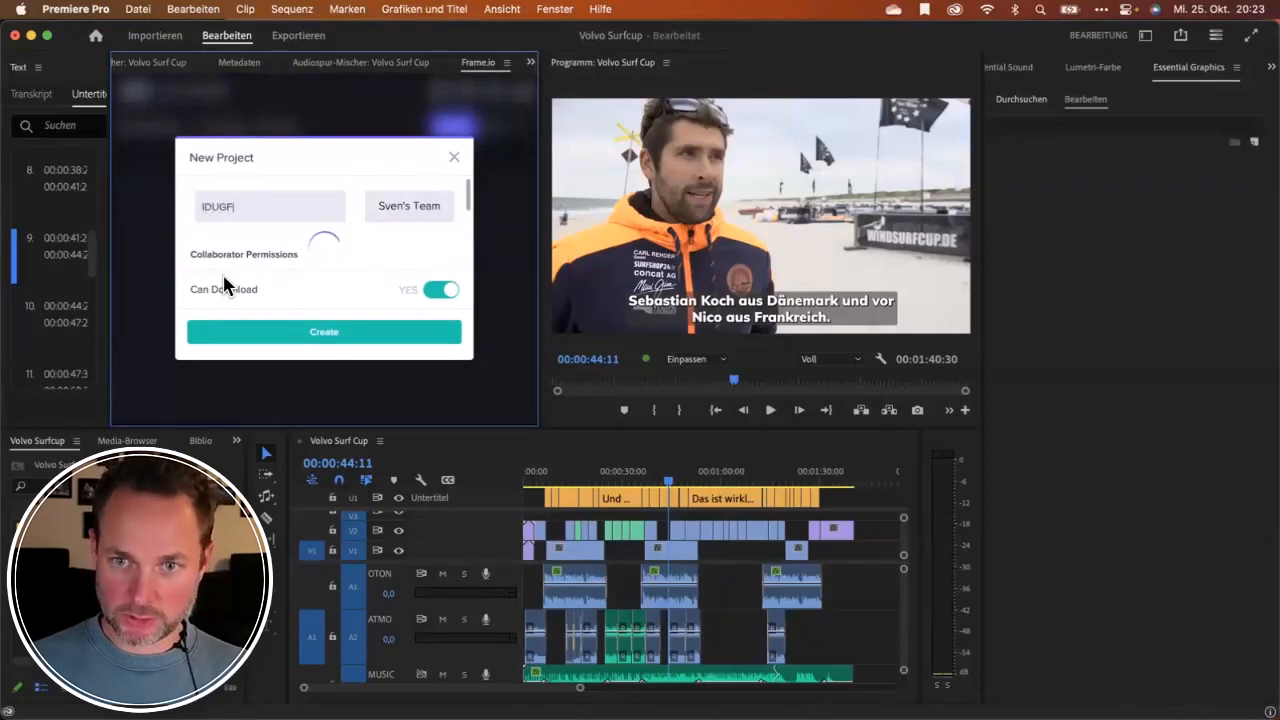
click(329, 343)
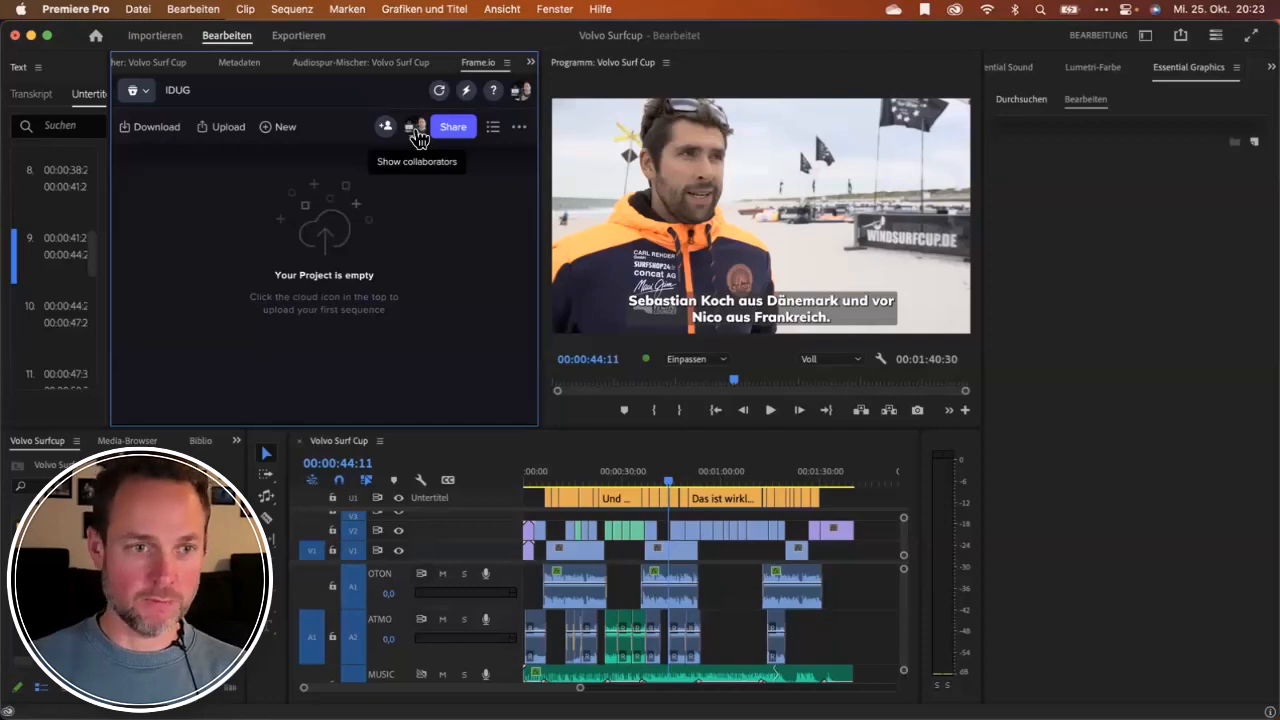
Upload the whole active sequence to the IDUG project with the Web 720 preset, returning to Premiere Pro from Media Encoder.
click(227, 130)
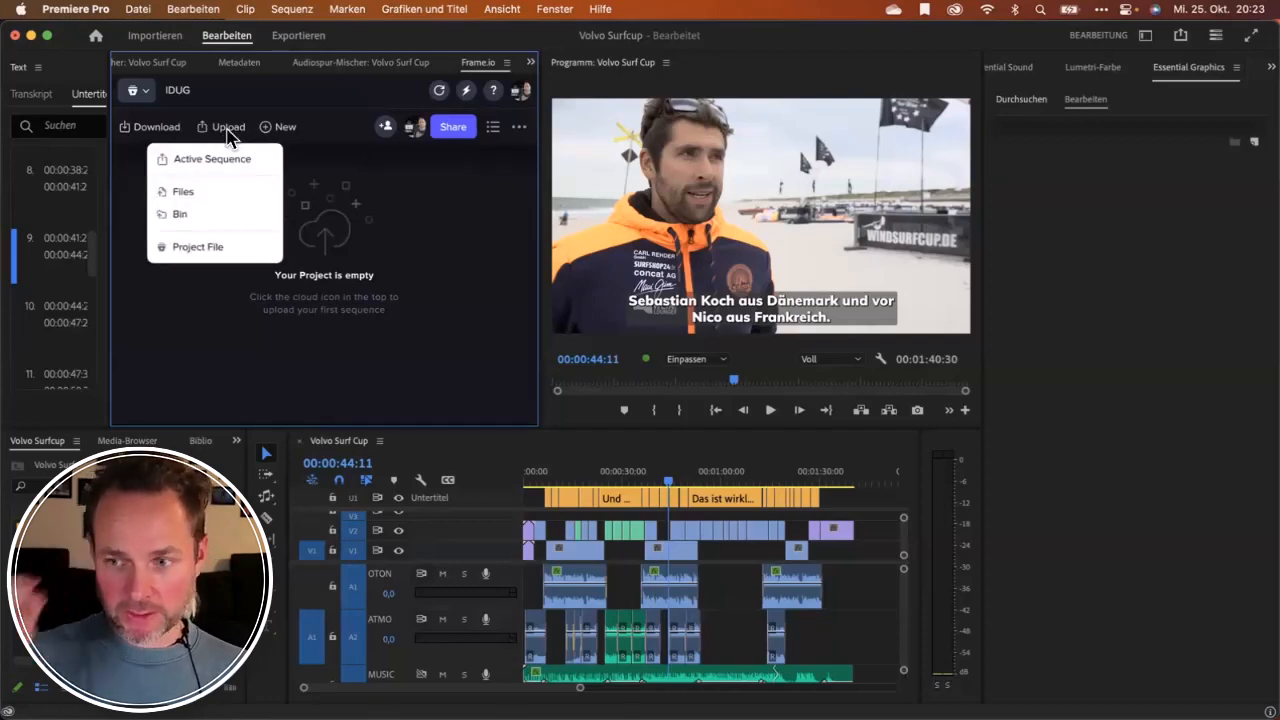
click(209, 162)
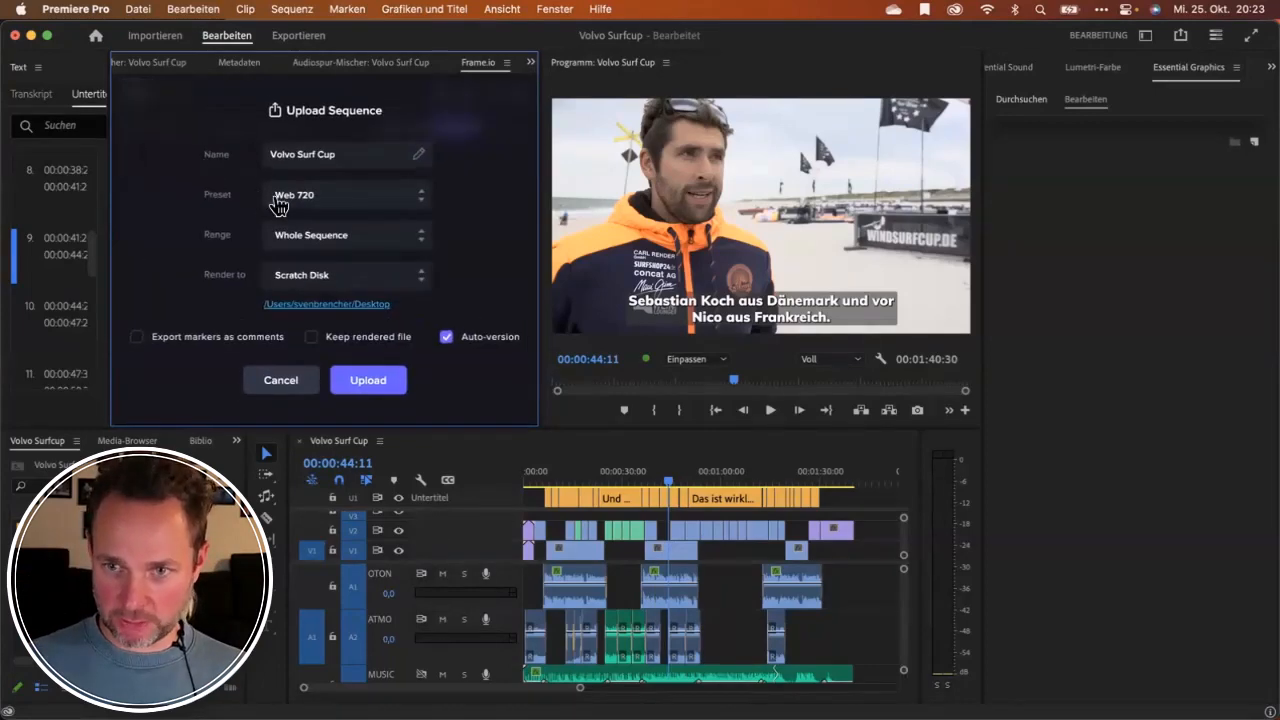
click(381, 384)
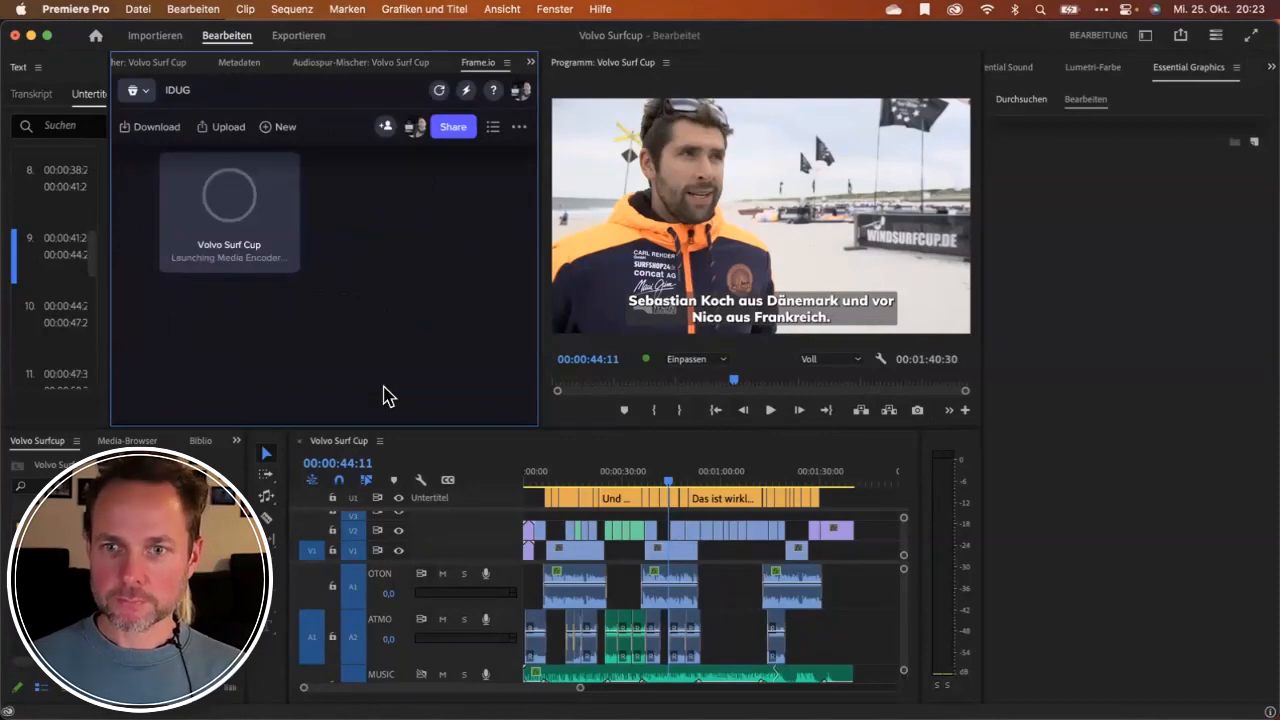
click(346, 447)
click(234, 212)
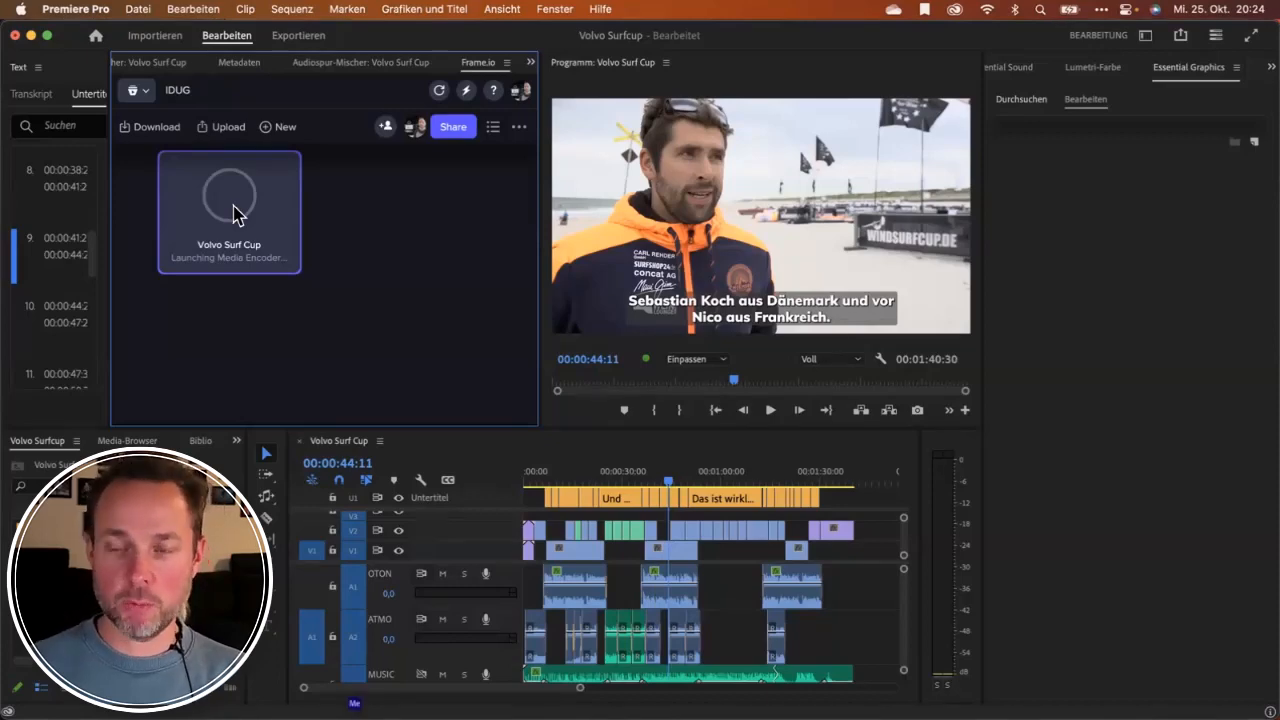
mouse_move(354, 716)
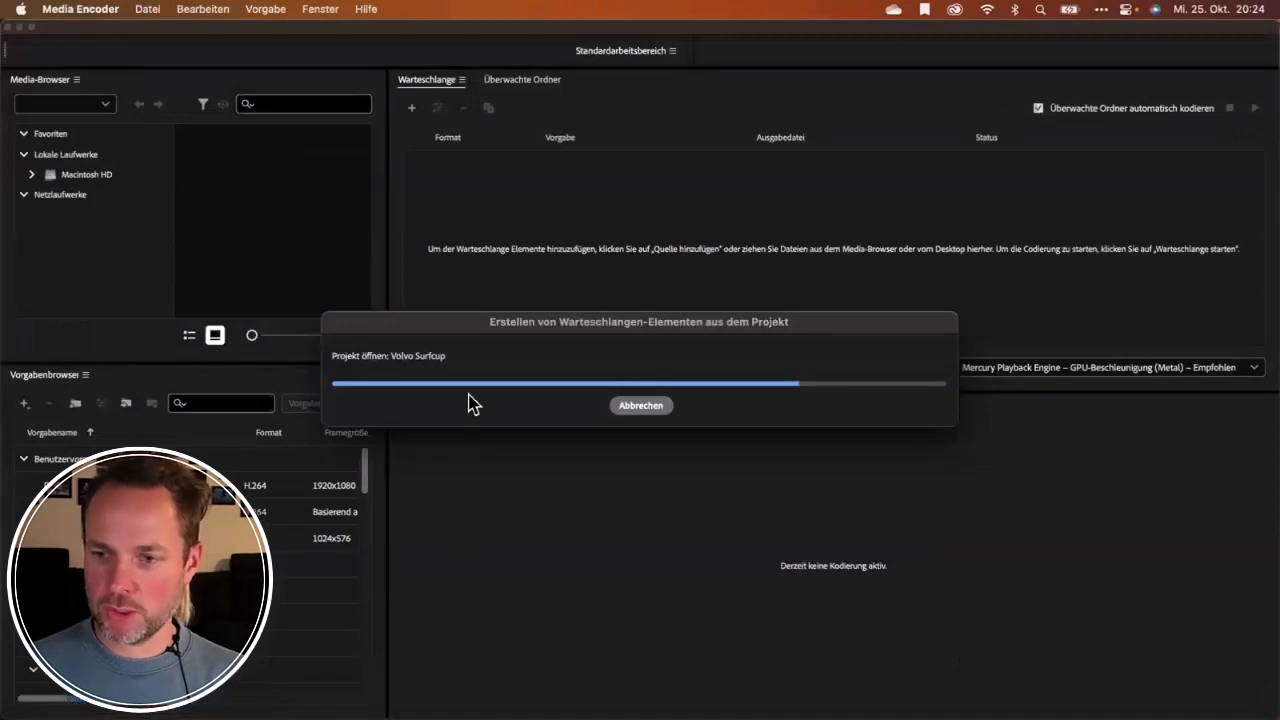
key(super+Tab)
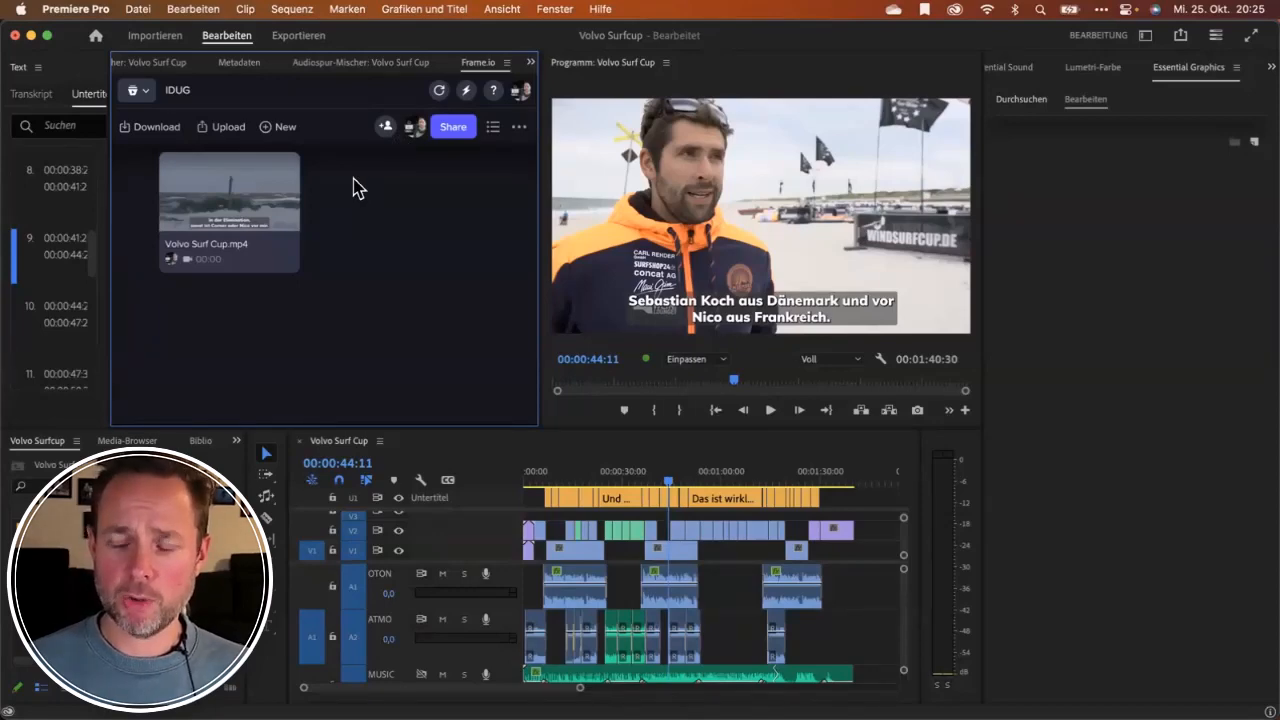
Open the IDUG project in the browser, signing in with the saved account e-mail.
click(513, 130)
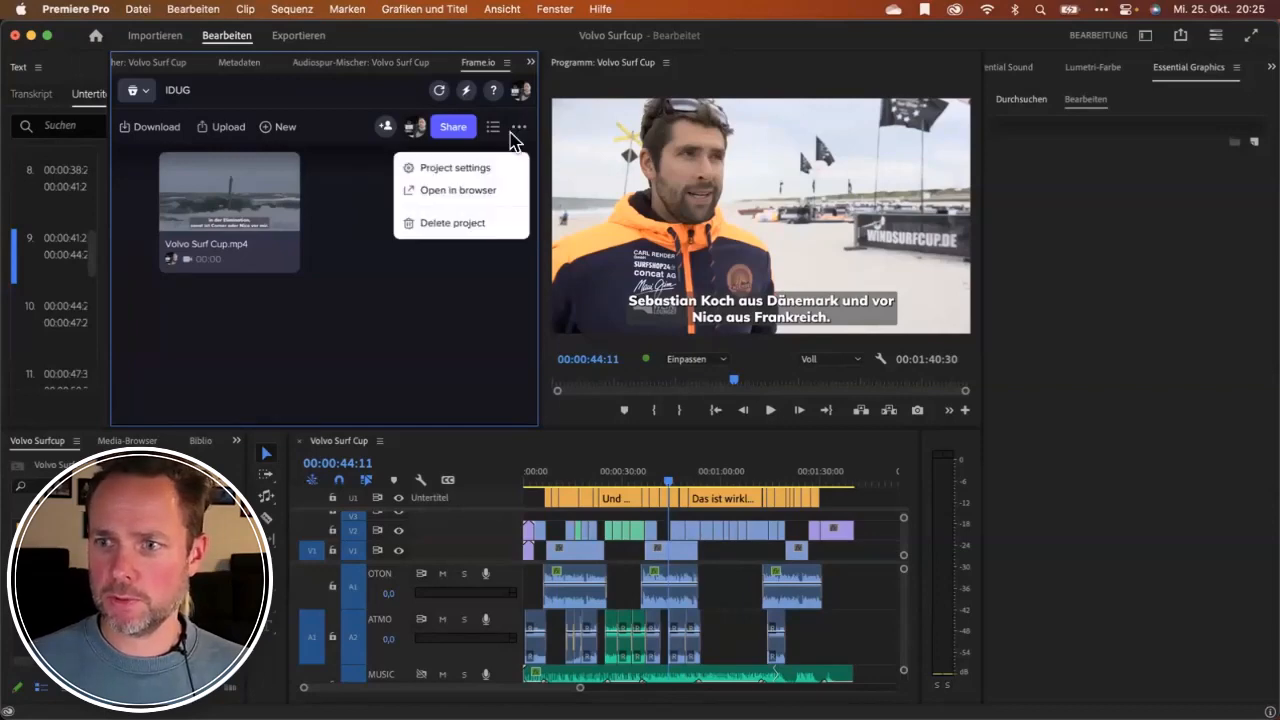
click(448, 190)
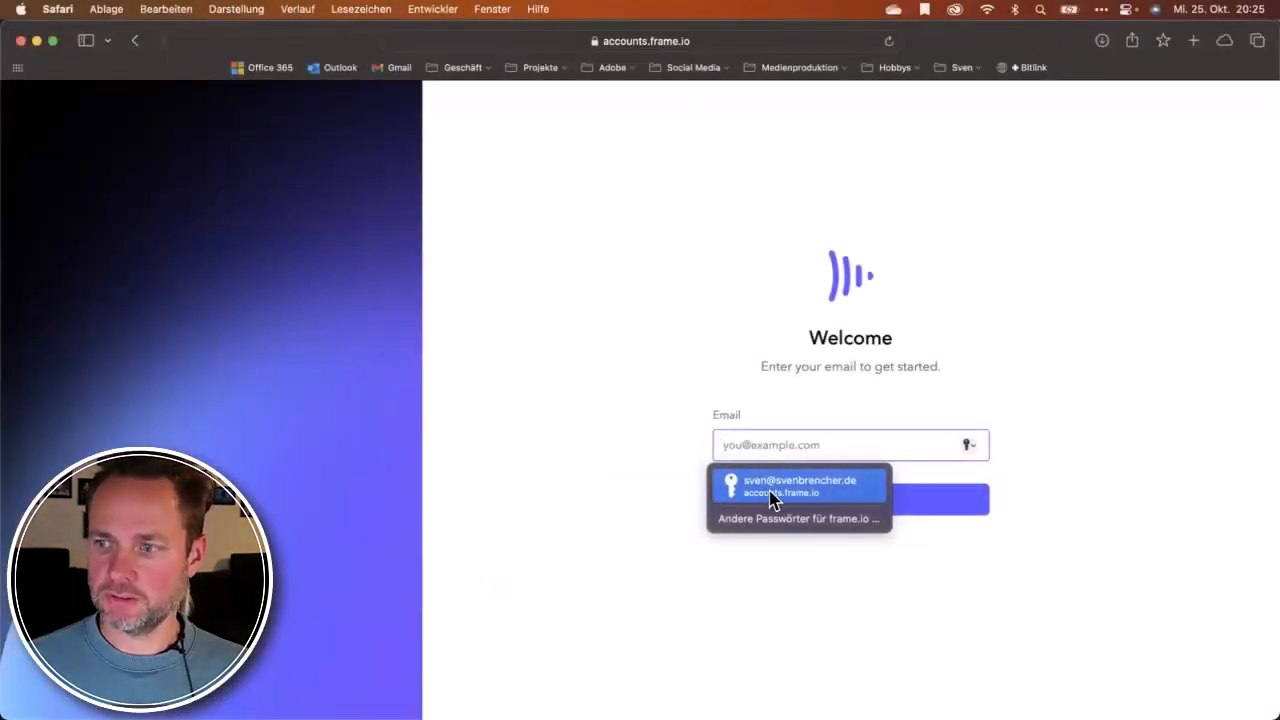
click(772, 490)
click(862, 506)
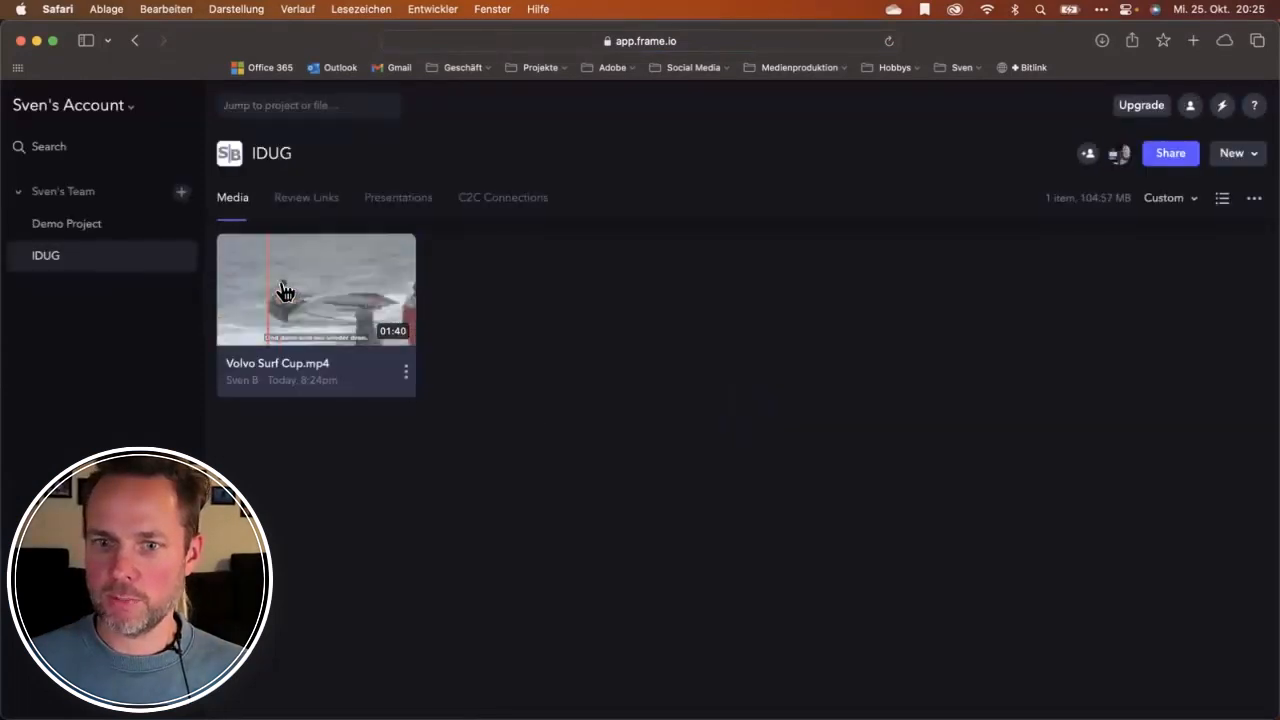
click(128, 118)
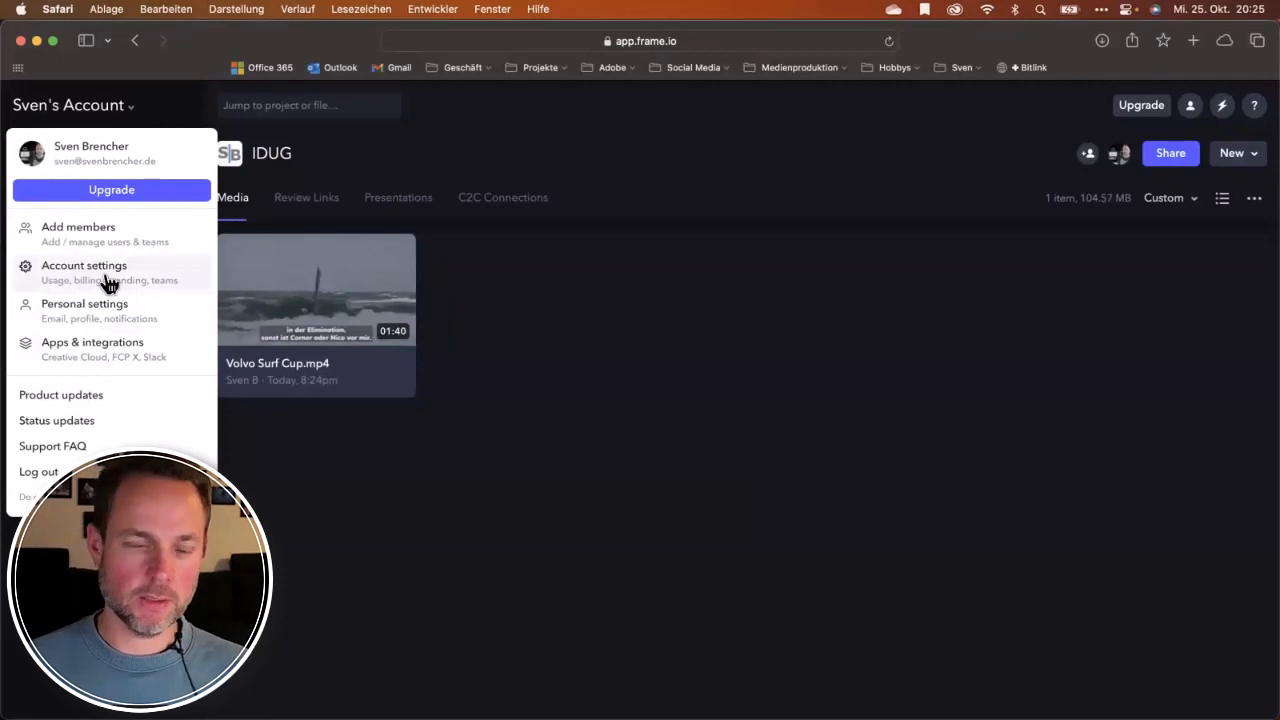
click(514, 354)
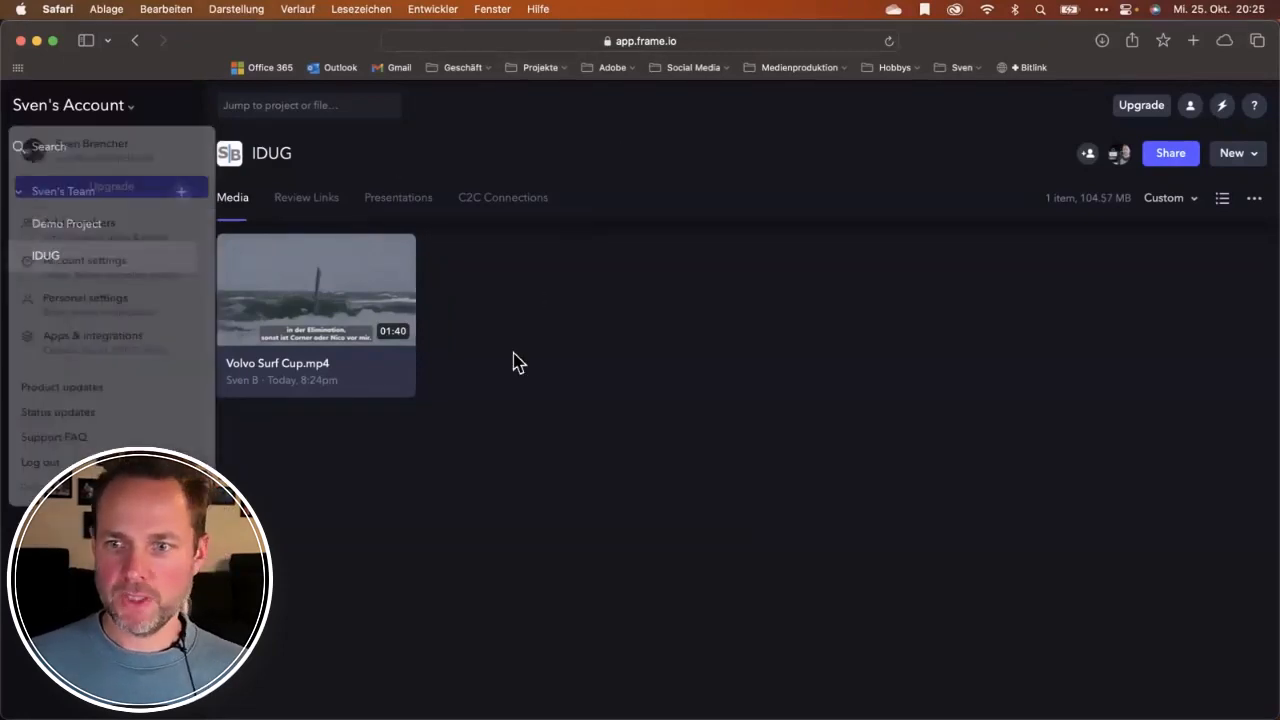
Switch back to Premiere Pro, make the Frame.io panel taller and copy a Share for Review link for Volvo Surf Cup.mp4.
key(super+Tab)
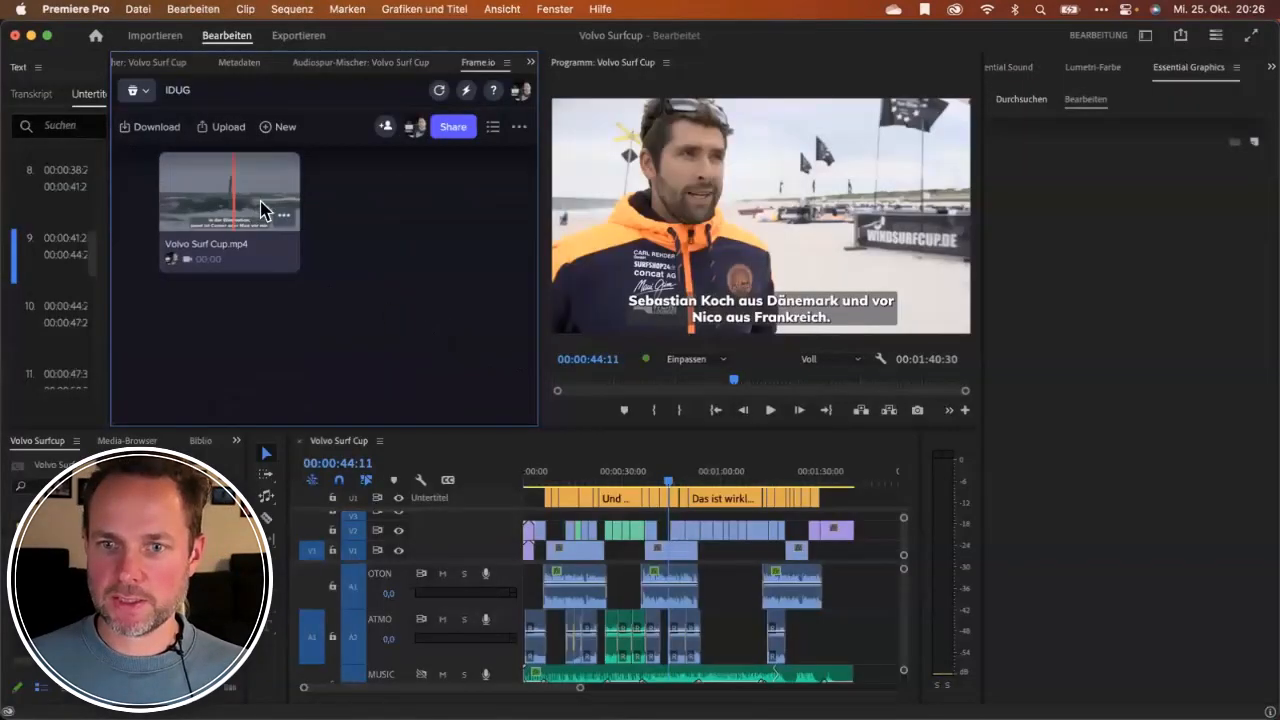
click(285, 217)
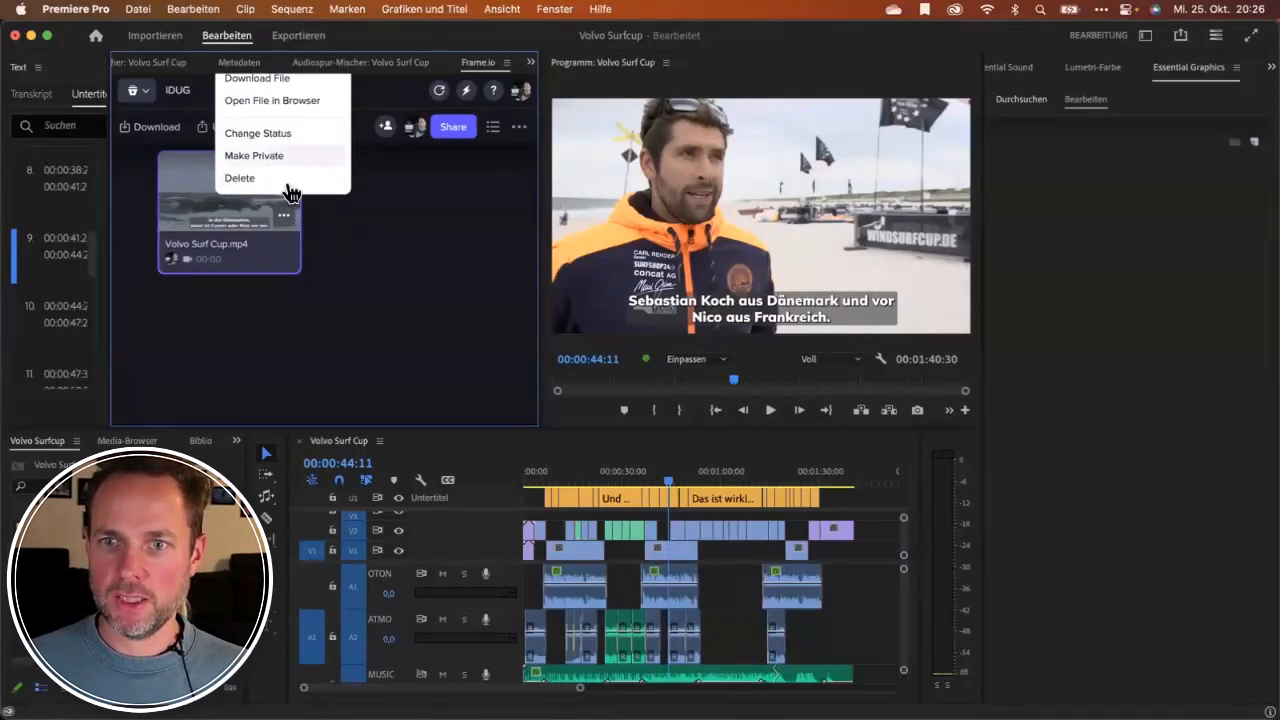
click(317, 221)
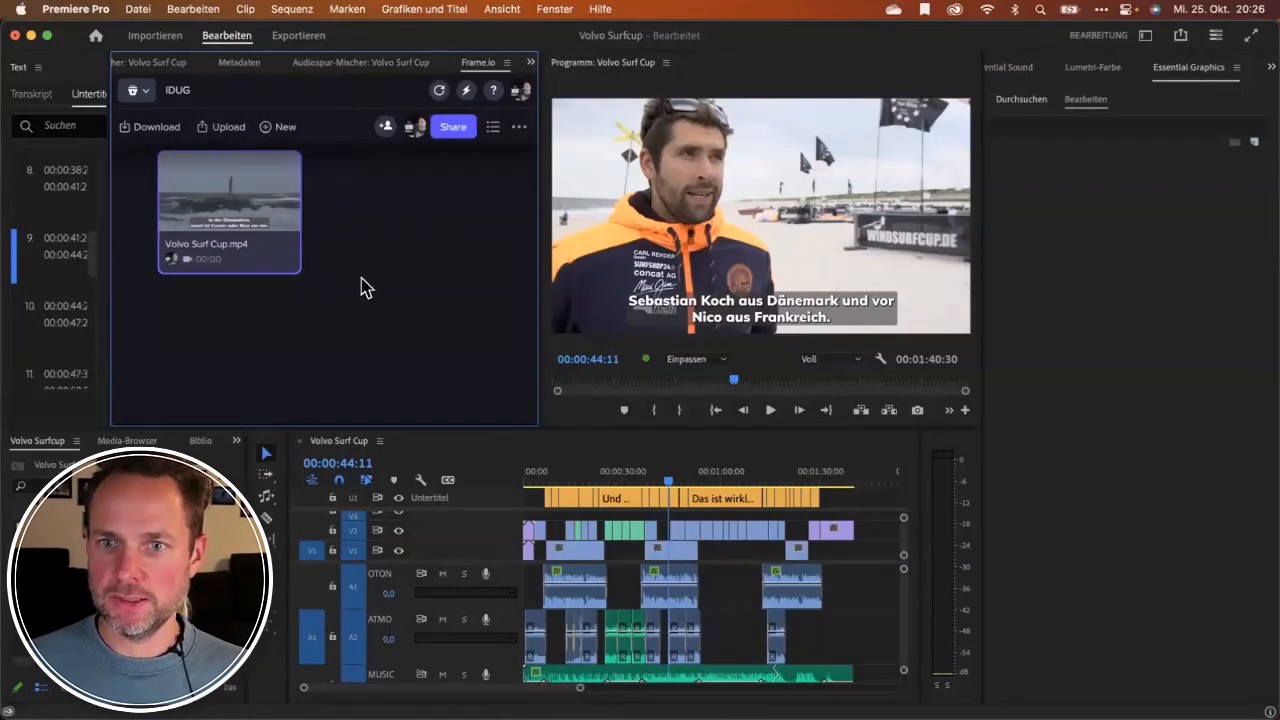
drag(495, 430, 495, 510)
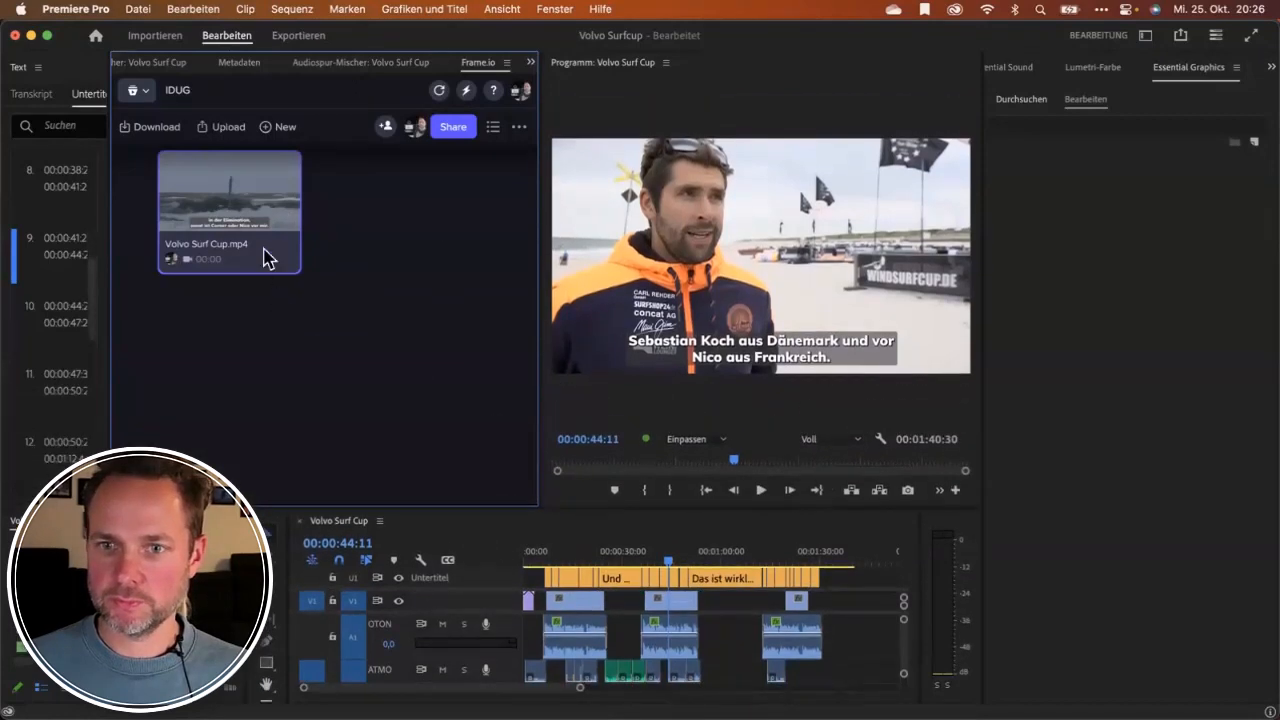
right_click(222, 206)
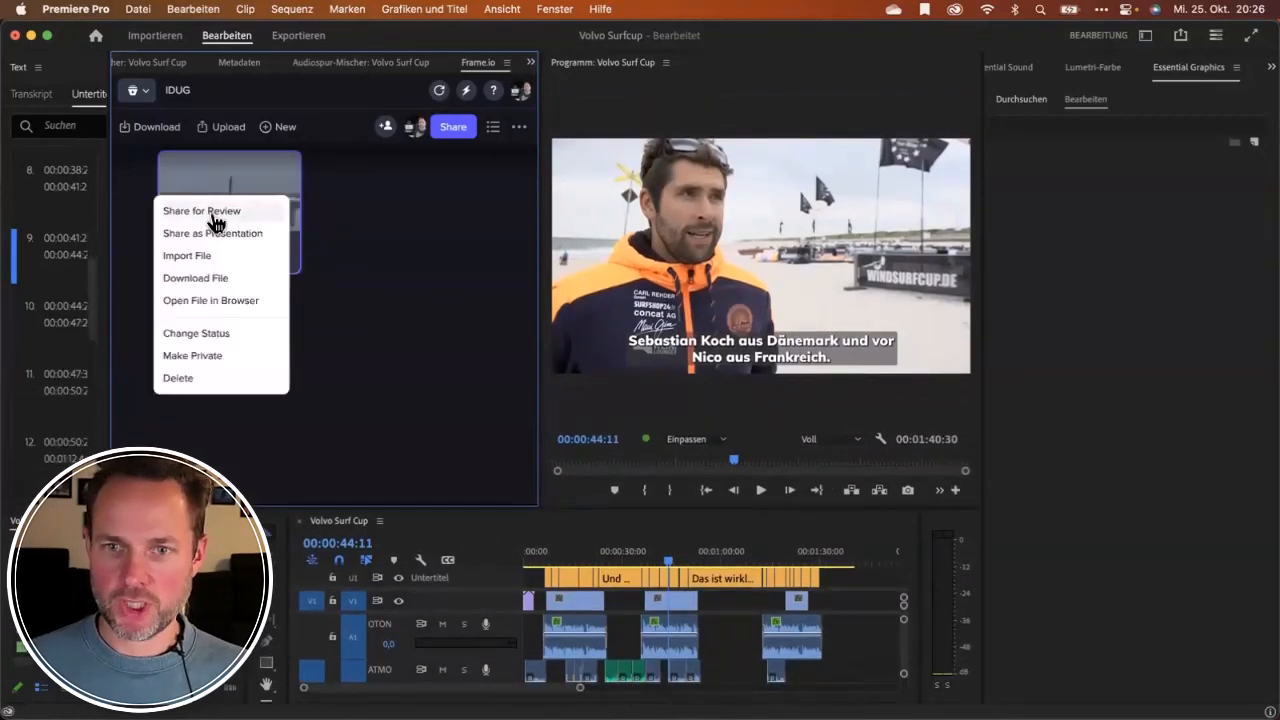
click(214, 212)
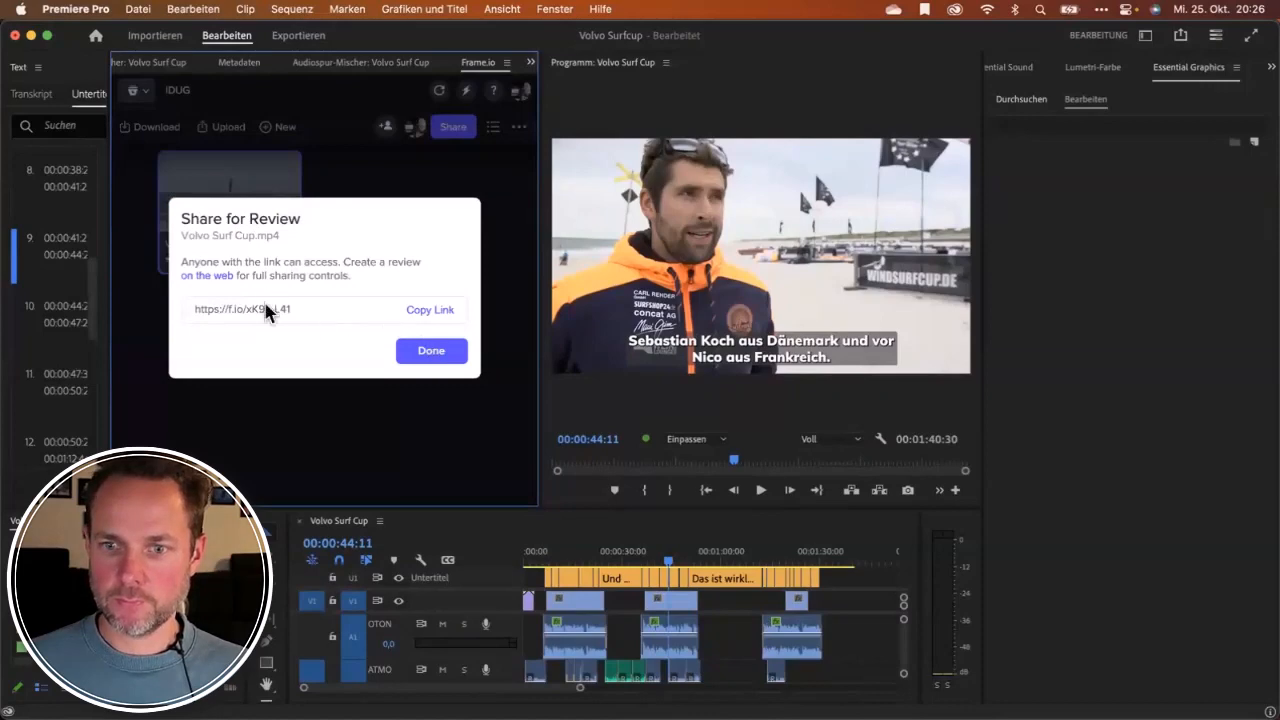
click(429, 310)
click(433, 352)
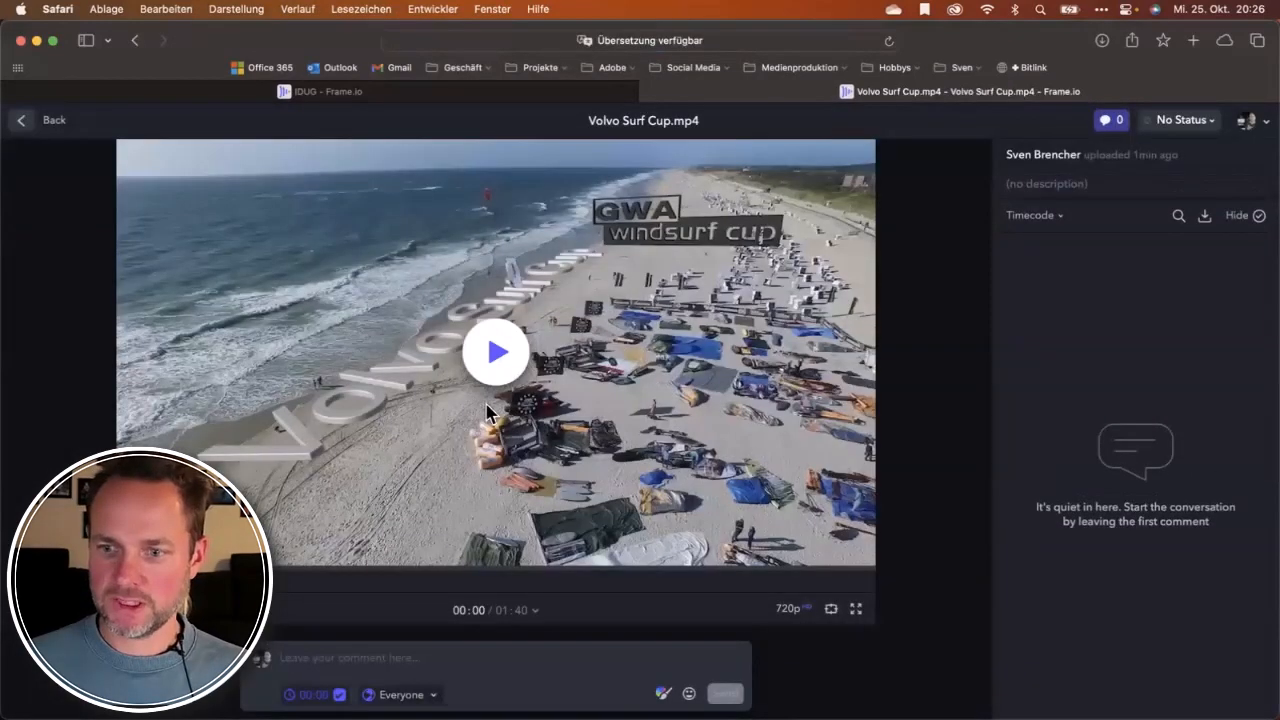
Play the shared Volvo Surf Cup.mp4 to 00:02, pause it and circle the GWA windsurf cup logo in red.
click(498, 353)
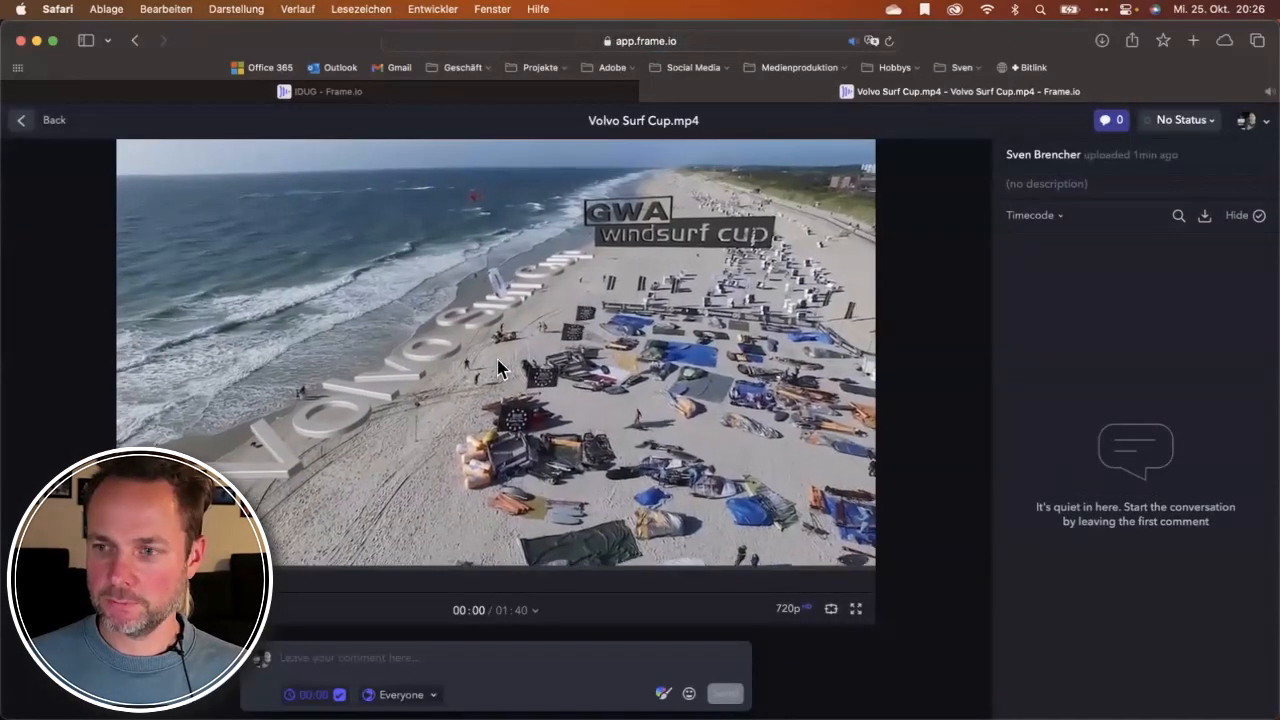
key(space)
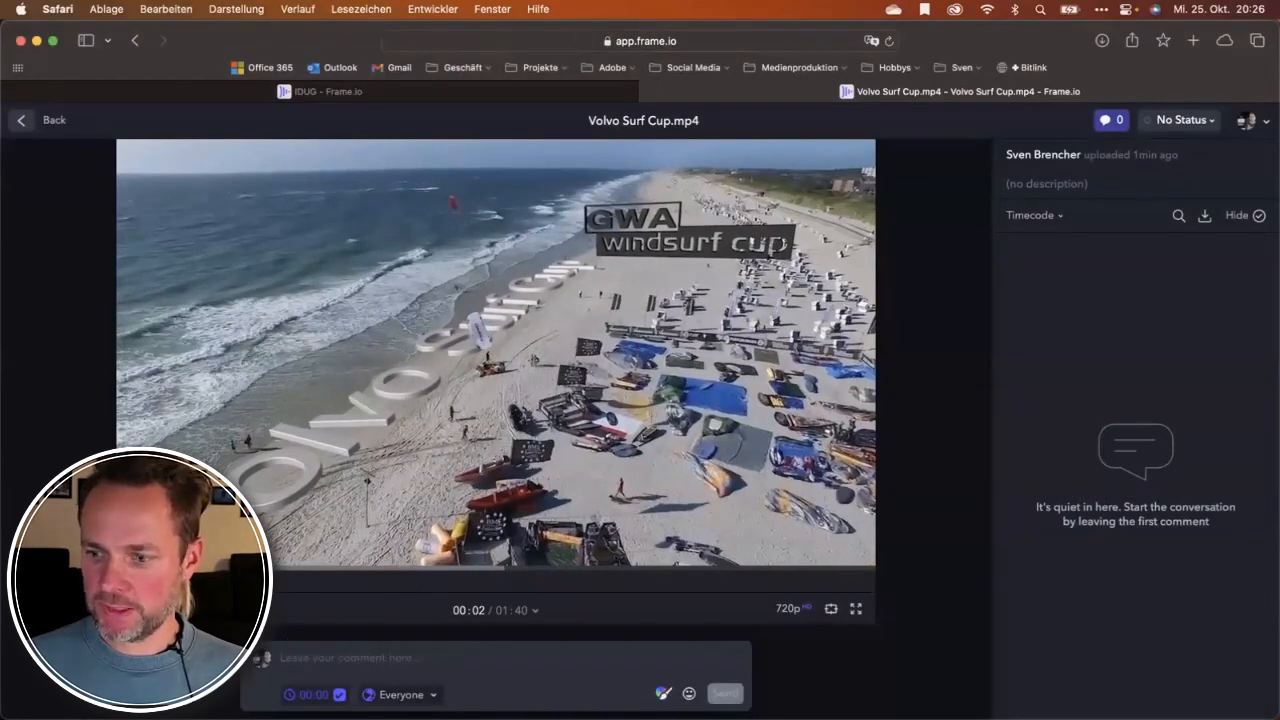
click(663, 693)
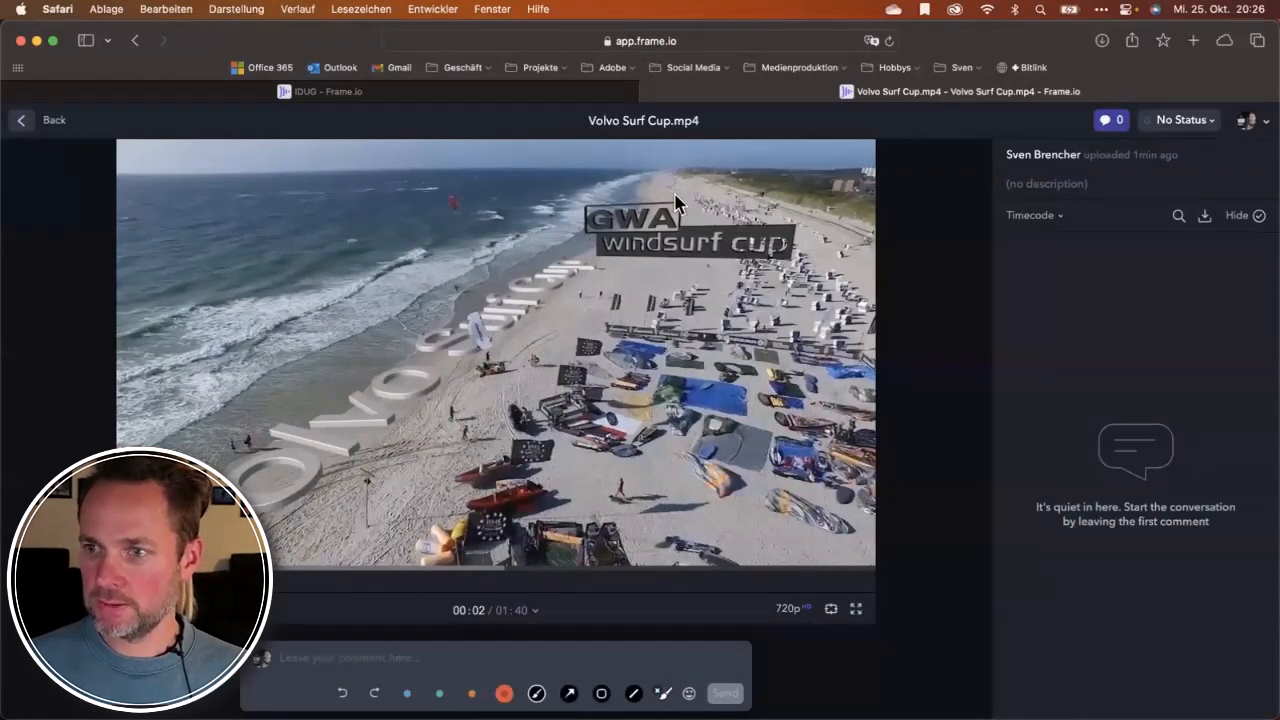
mouse_move(668, 186)
mouse_down()
mouse_move(554, 209)
mouse_move(778, 280)
mouse_move(645, 205)
mouse_up()
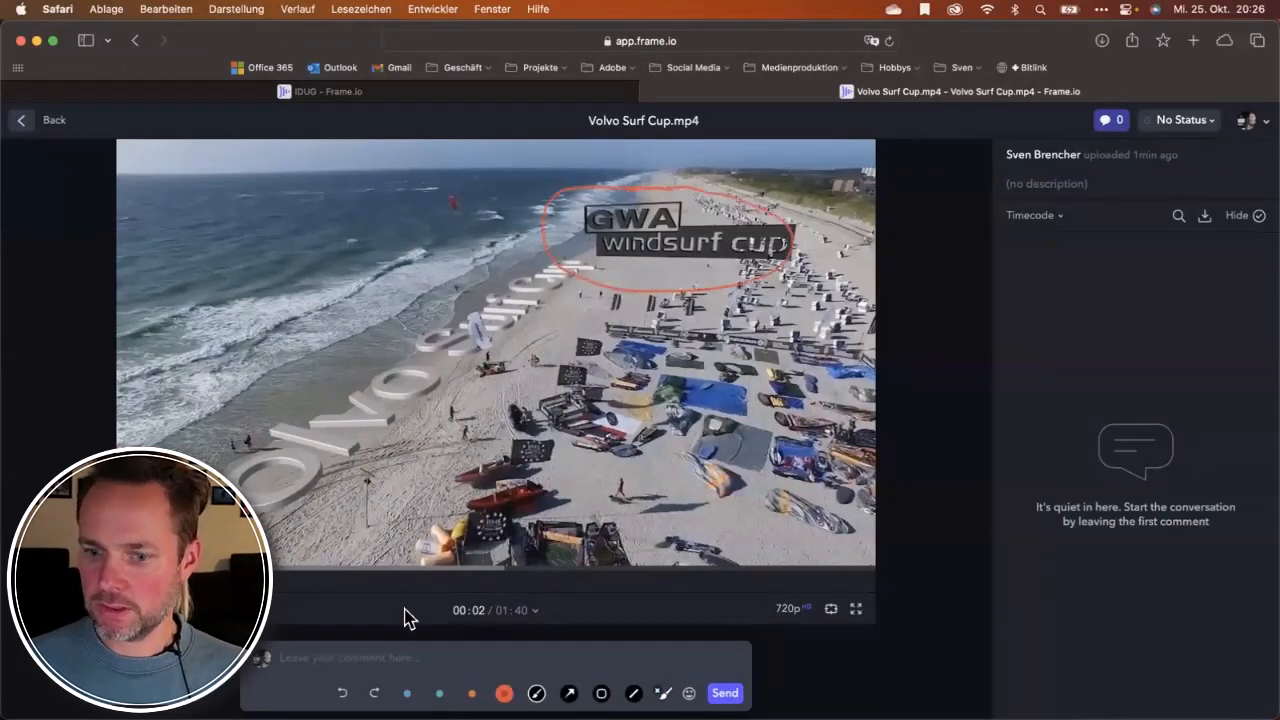
Post the comment "Logo etwas bunter! Sieht ja aus wie die Premiere Pro Programmoberfläche!" with the drawn annotation.
click(403, 660)
text(Logo etwas bunter! Sieht ja aus wie die Premiere Pro Programm)
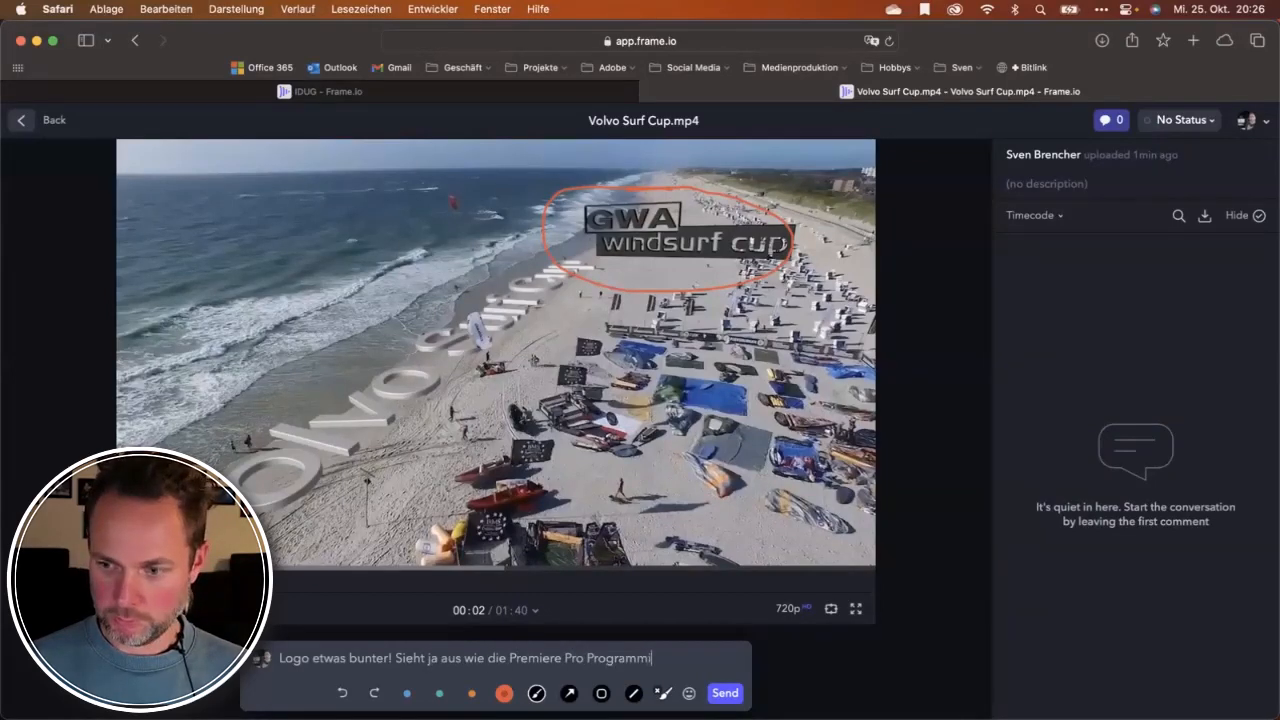
key(BackSpace)
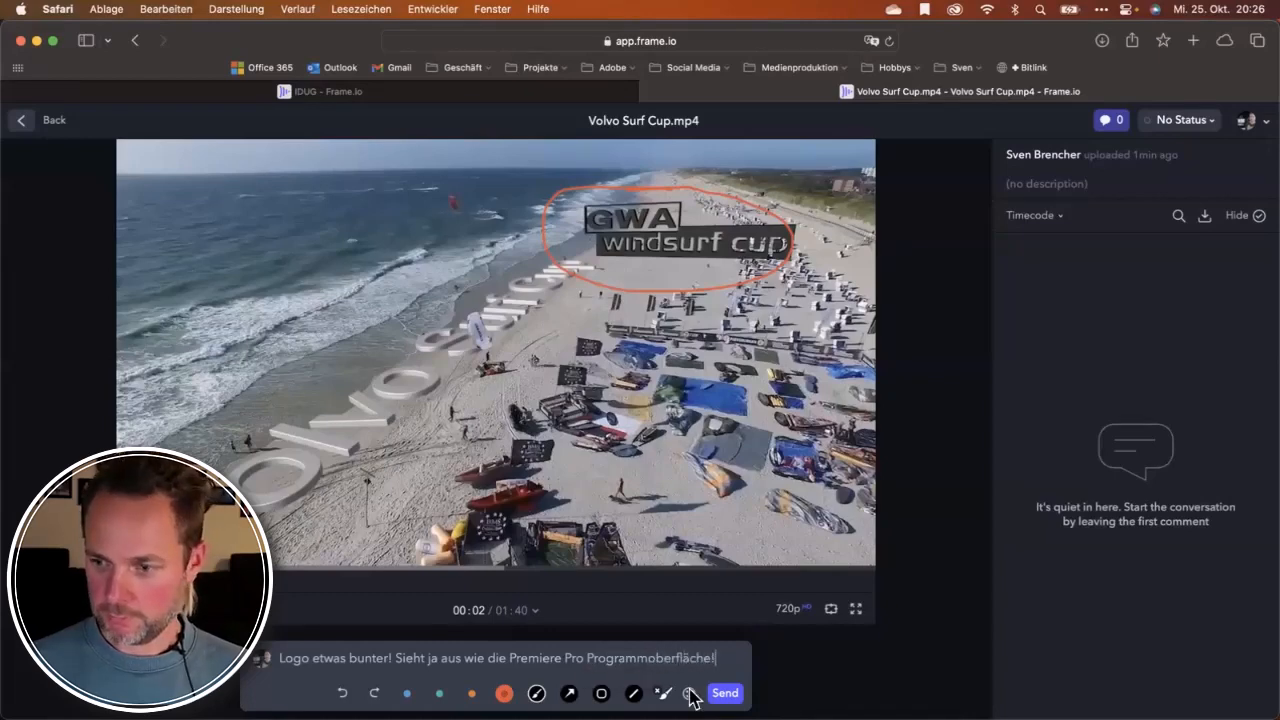
key(Return)
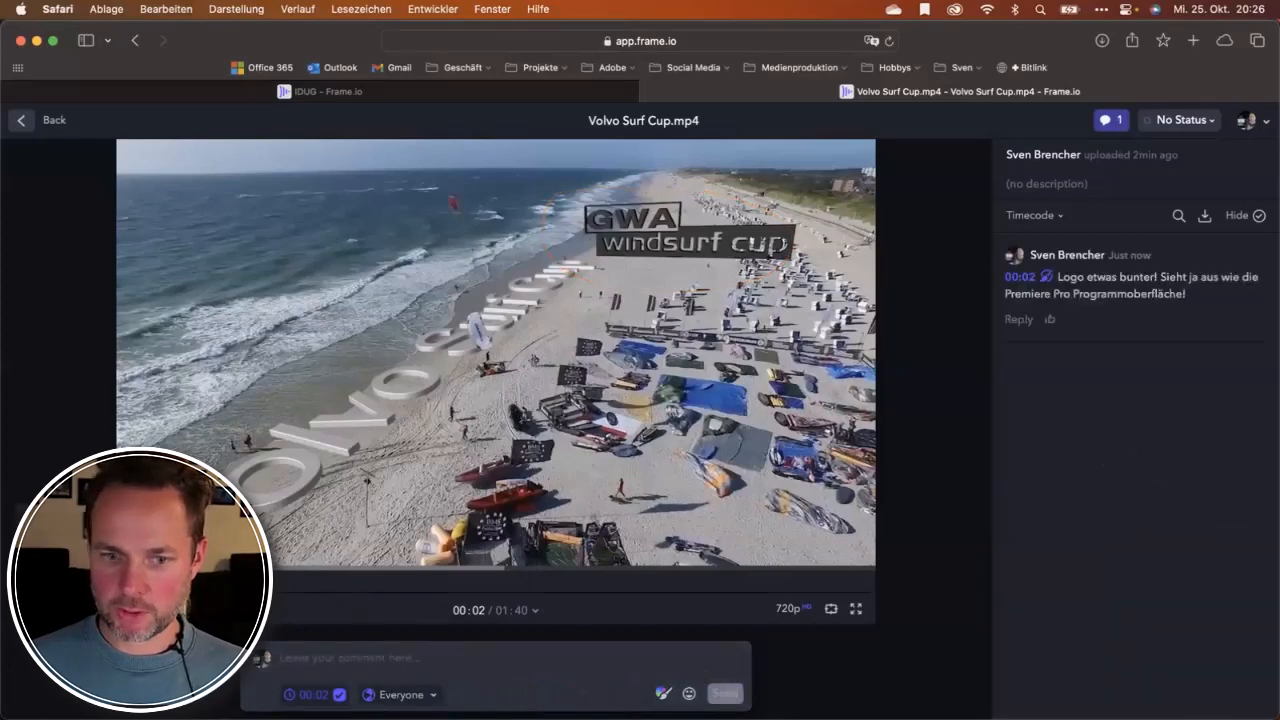
Post the comment "Ein bisschen bunter" at 00:49 of the video.
click(314, 578)
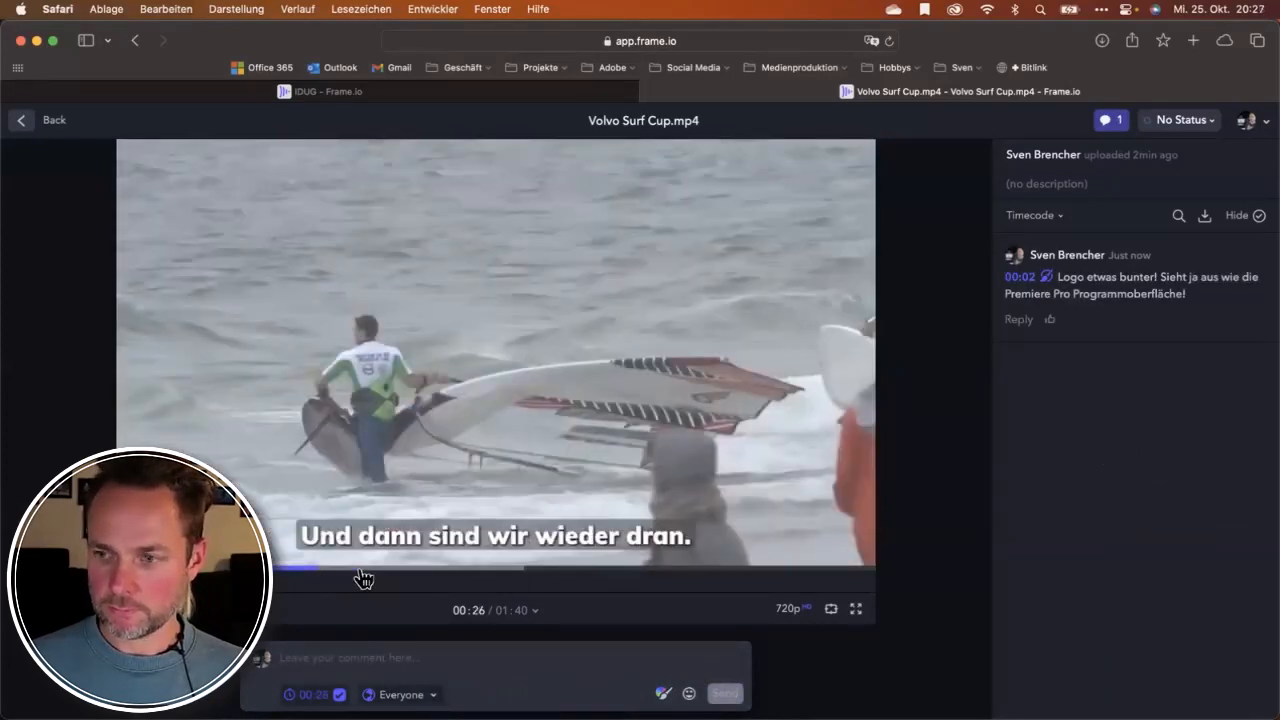
click(359, 574)
click(489, 576)
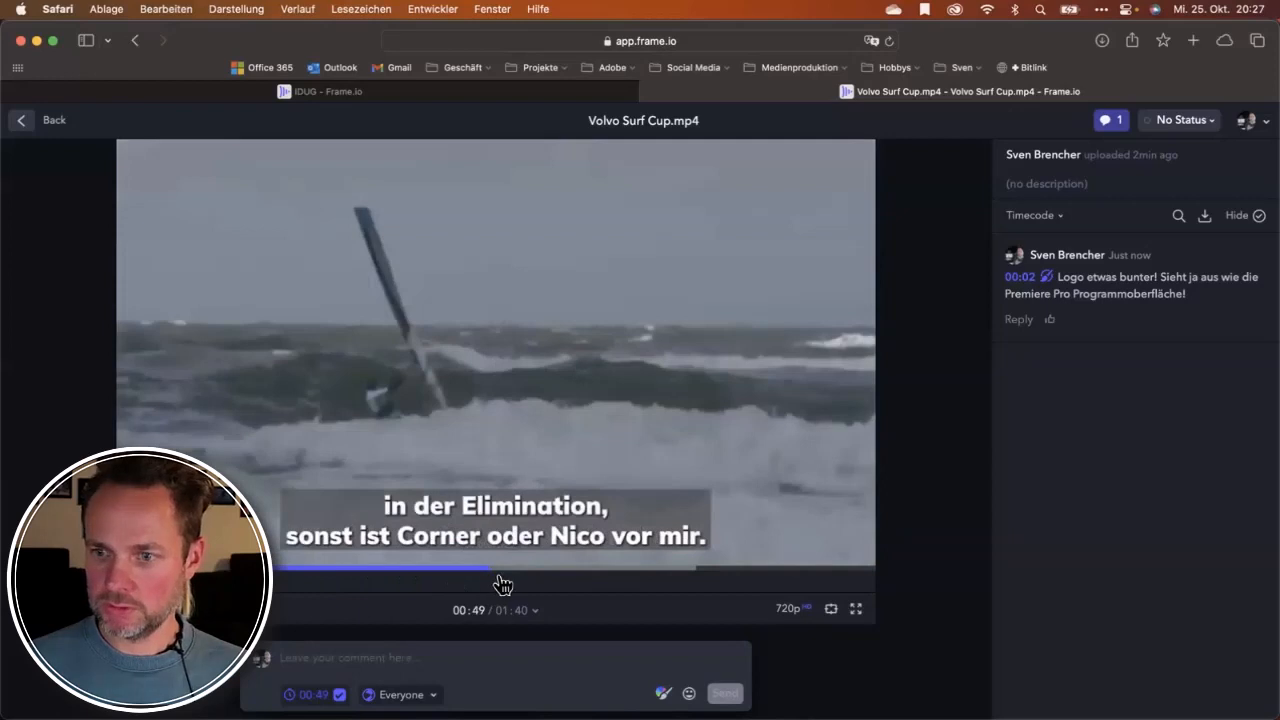
click(390, 652)
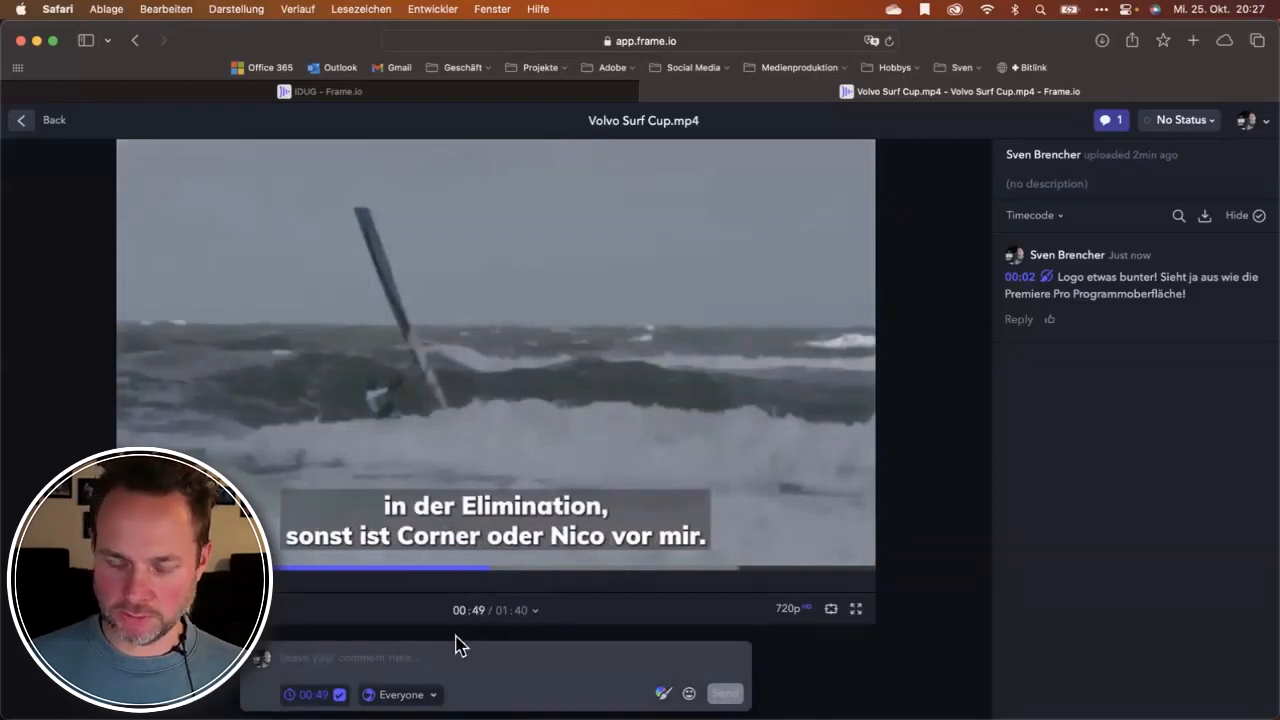
text(Ein bisschen bunter)
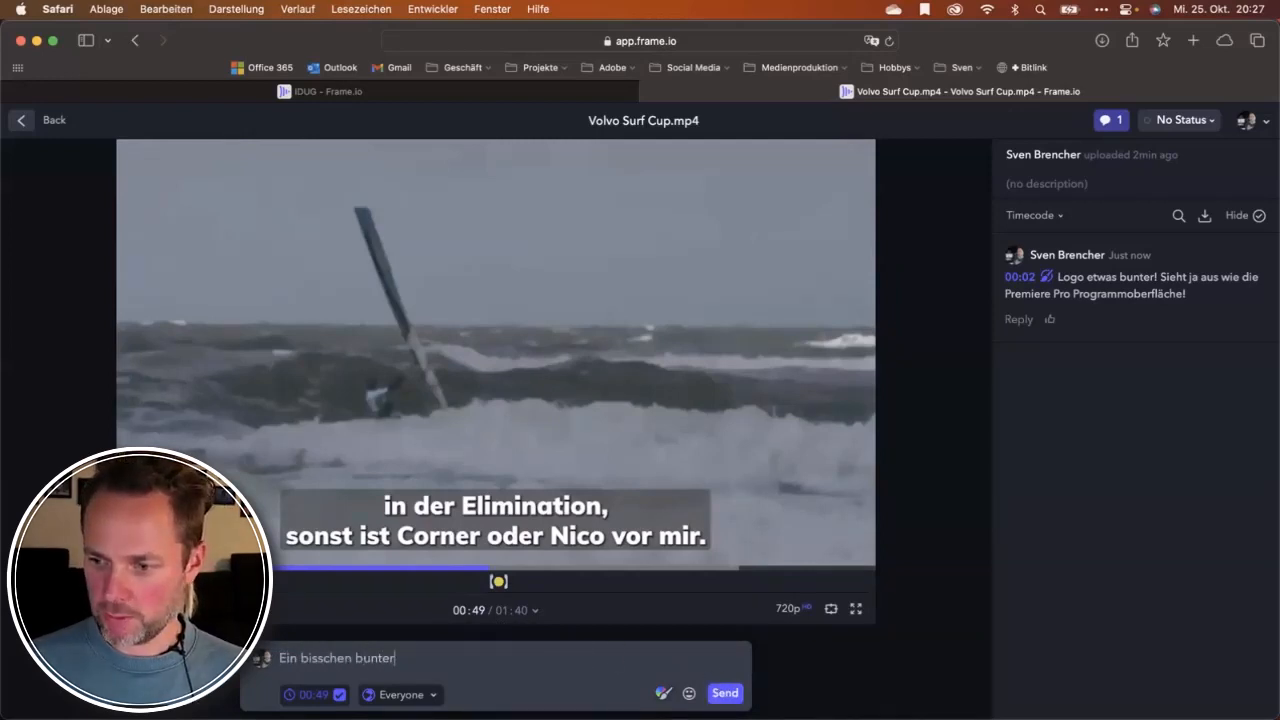
key(Return)
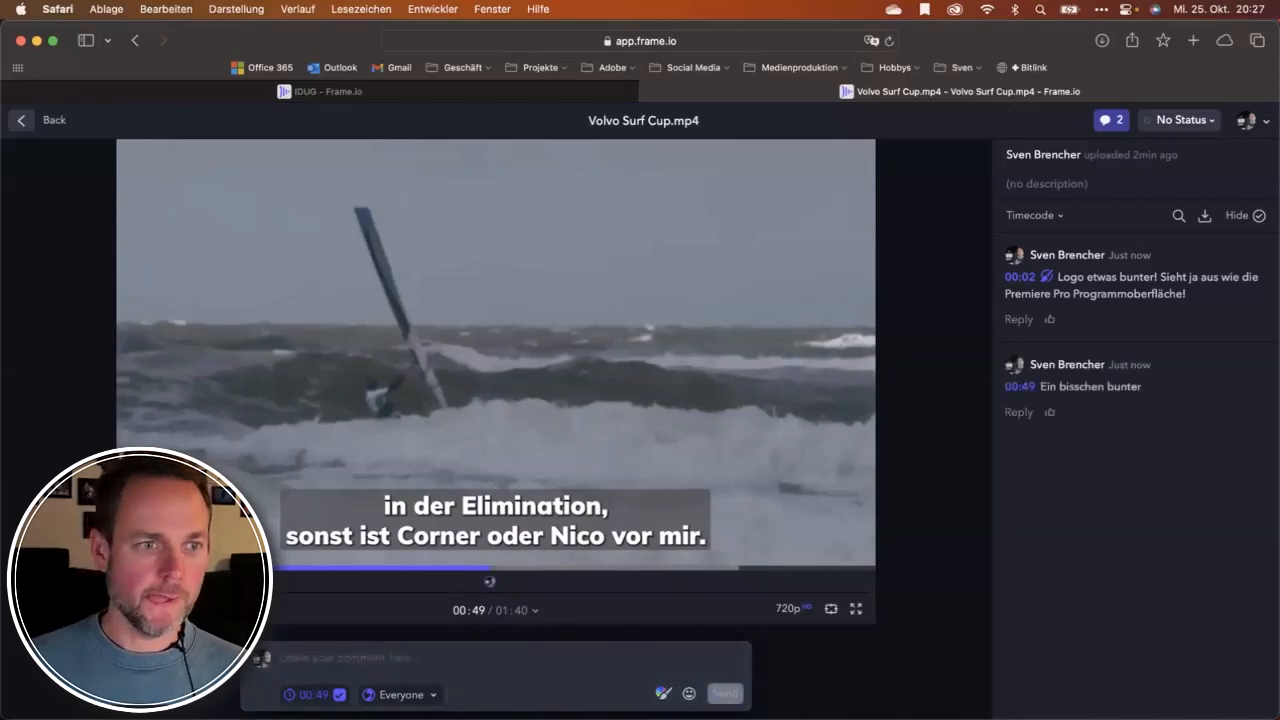
Switch to Premiere Pro, show the comments on Volvo Surf Cup.mp4 in Frame.io and jump between the 00:49 and 00:02 comments.
key(super+Tab)
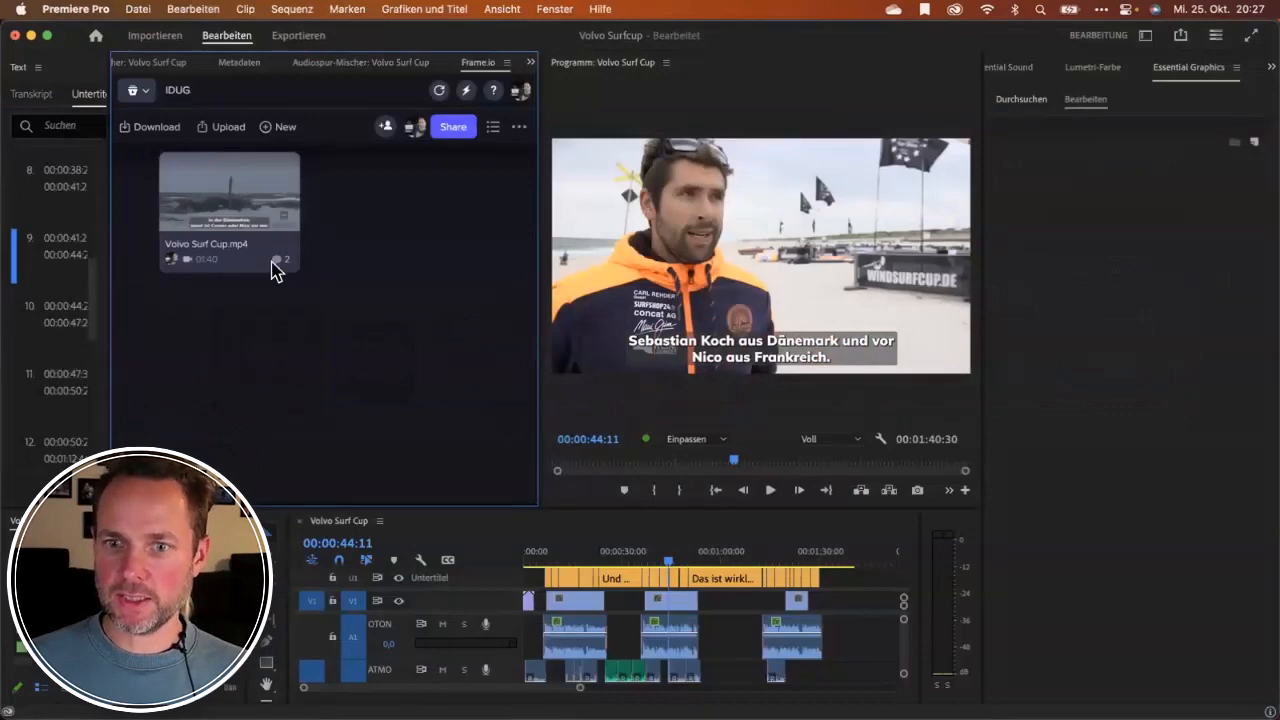
click(279, 265)
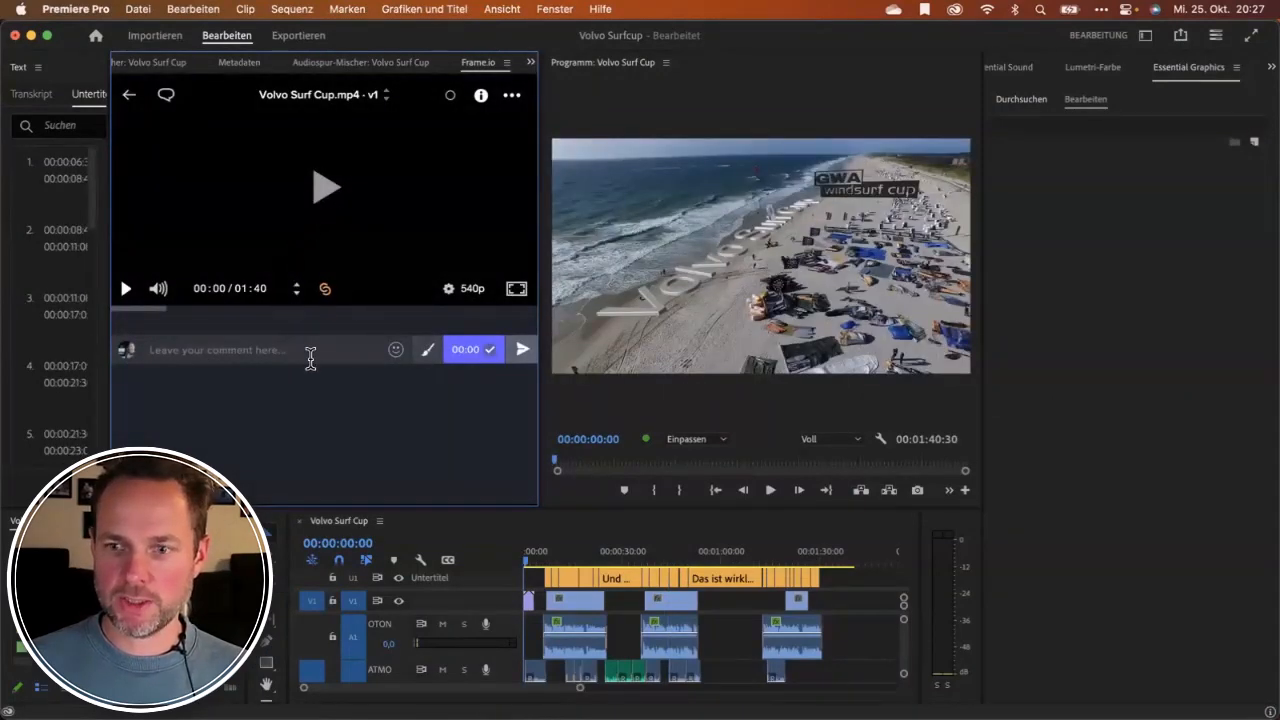
click(167, 99)
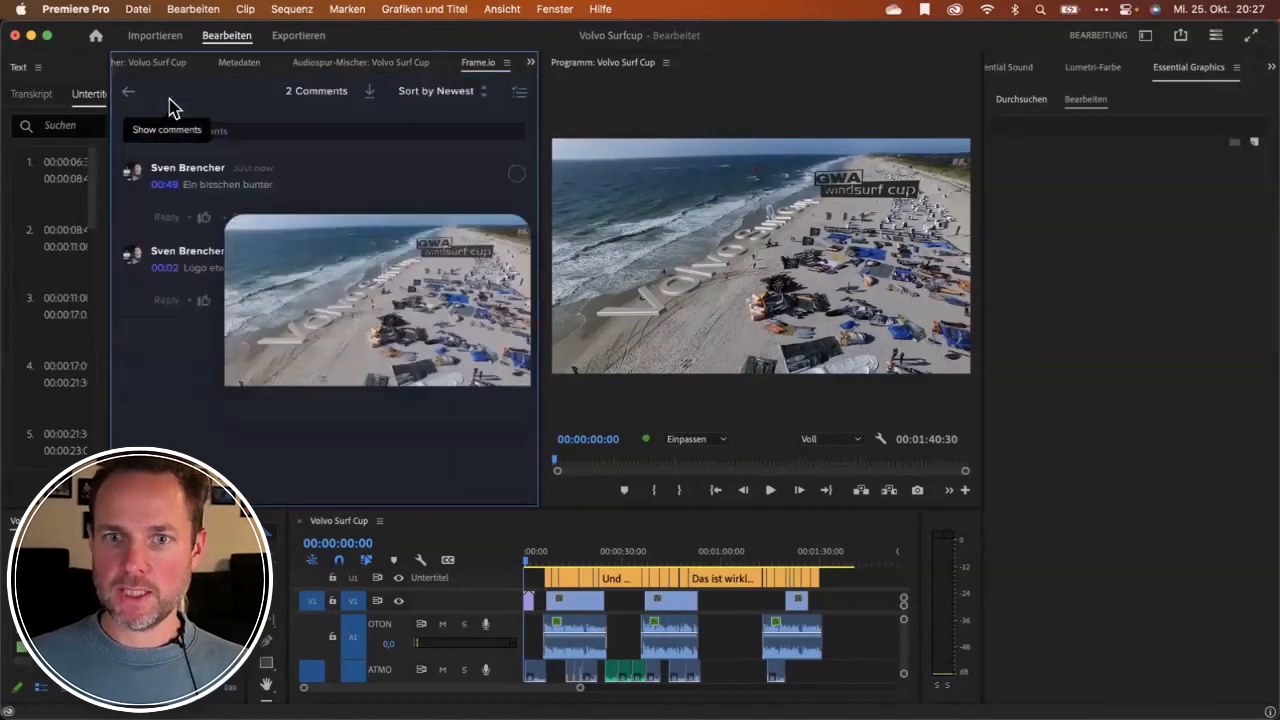
click(277, 182)
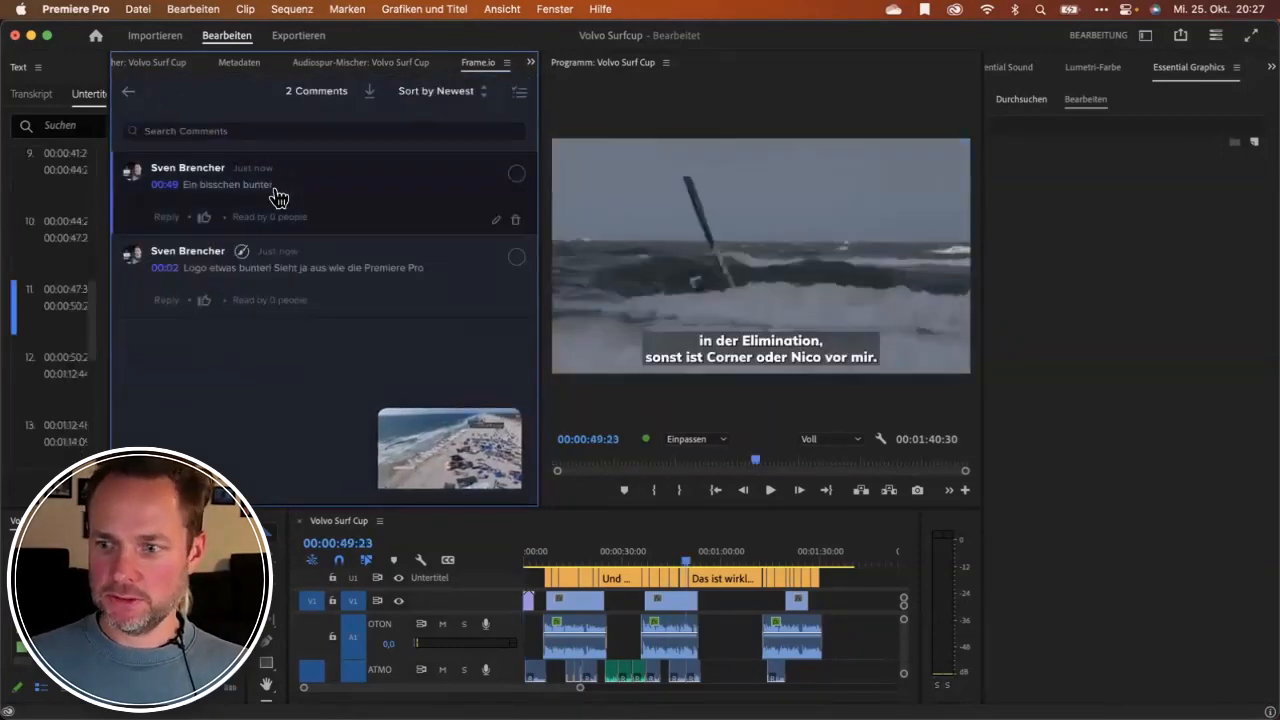
click(300, 270)
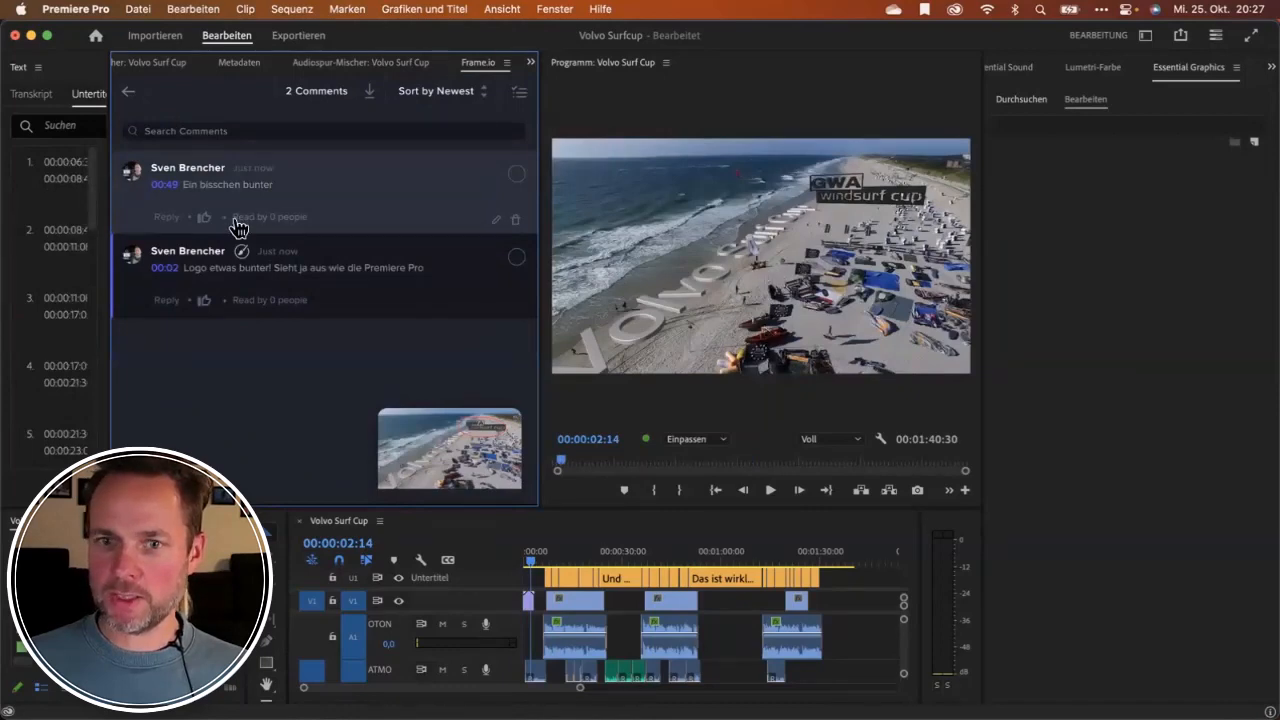
click(292, 189)
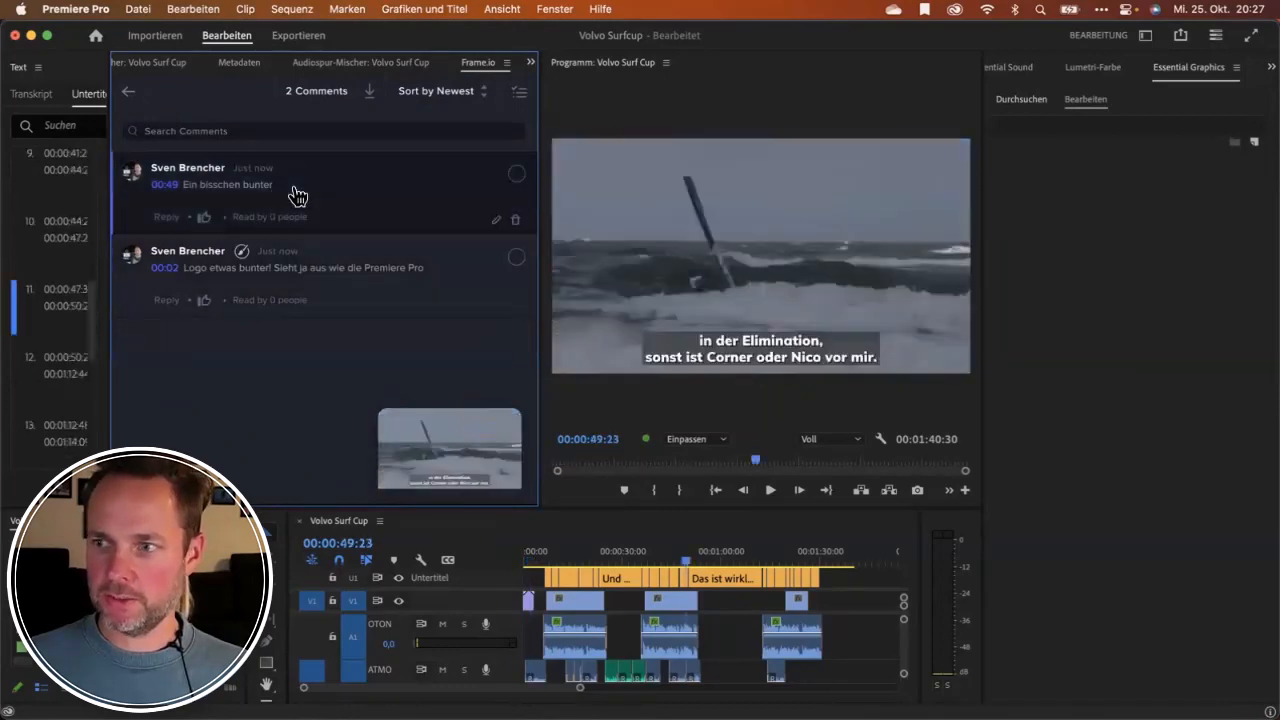
click(320, 277)
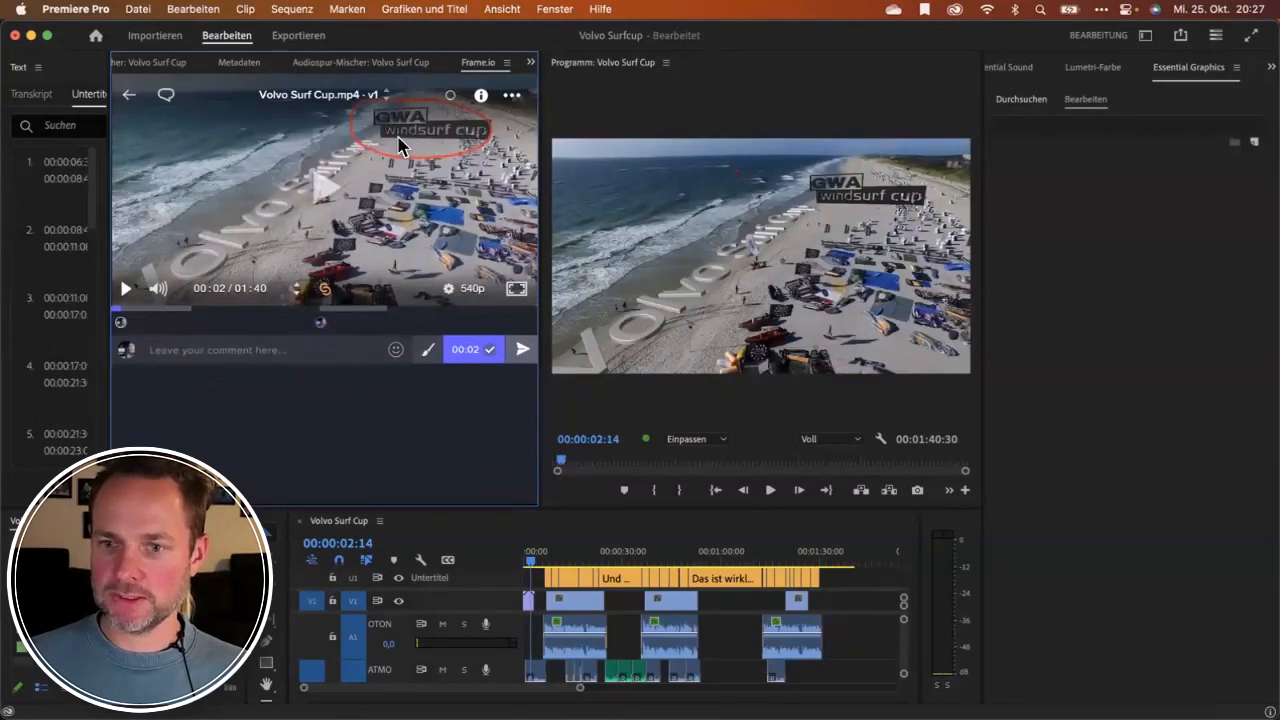
Check the comment markers at 00:49 and 00:02 in the Frame.io player, then return to the IDUG project overview.
click(321, 323)
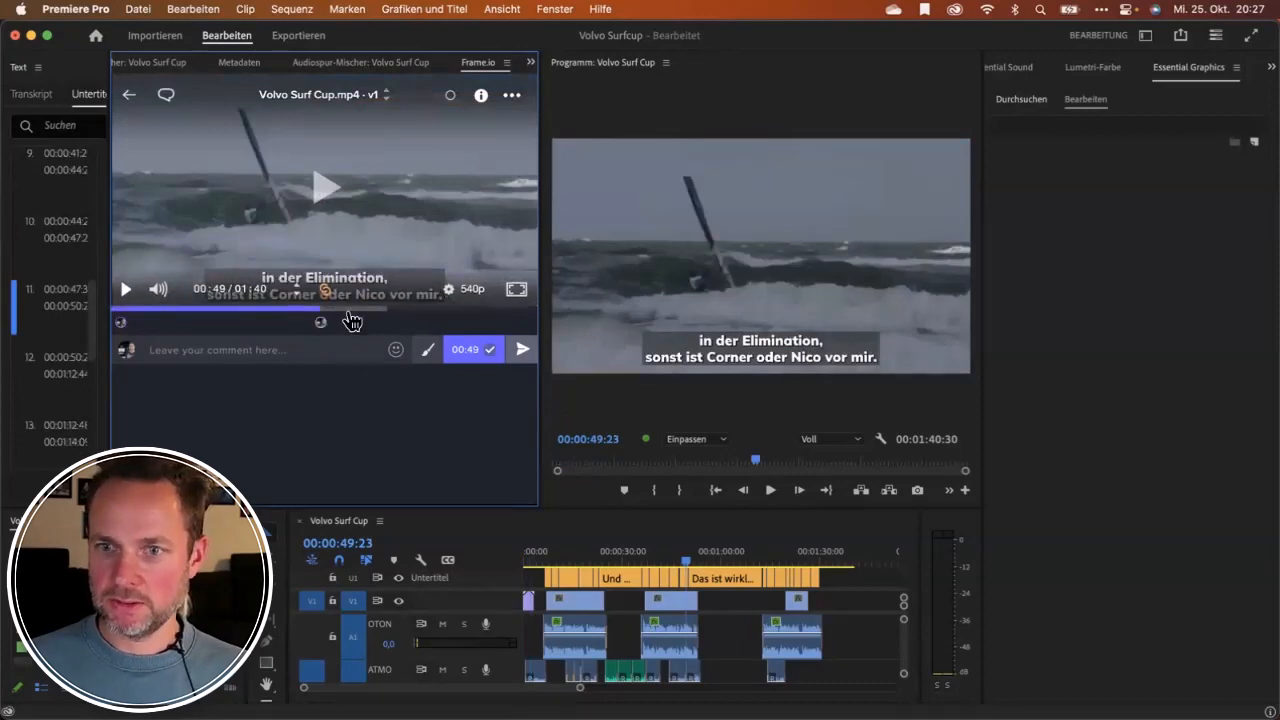
click(121, 325)
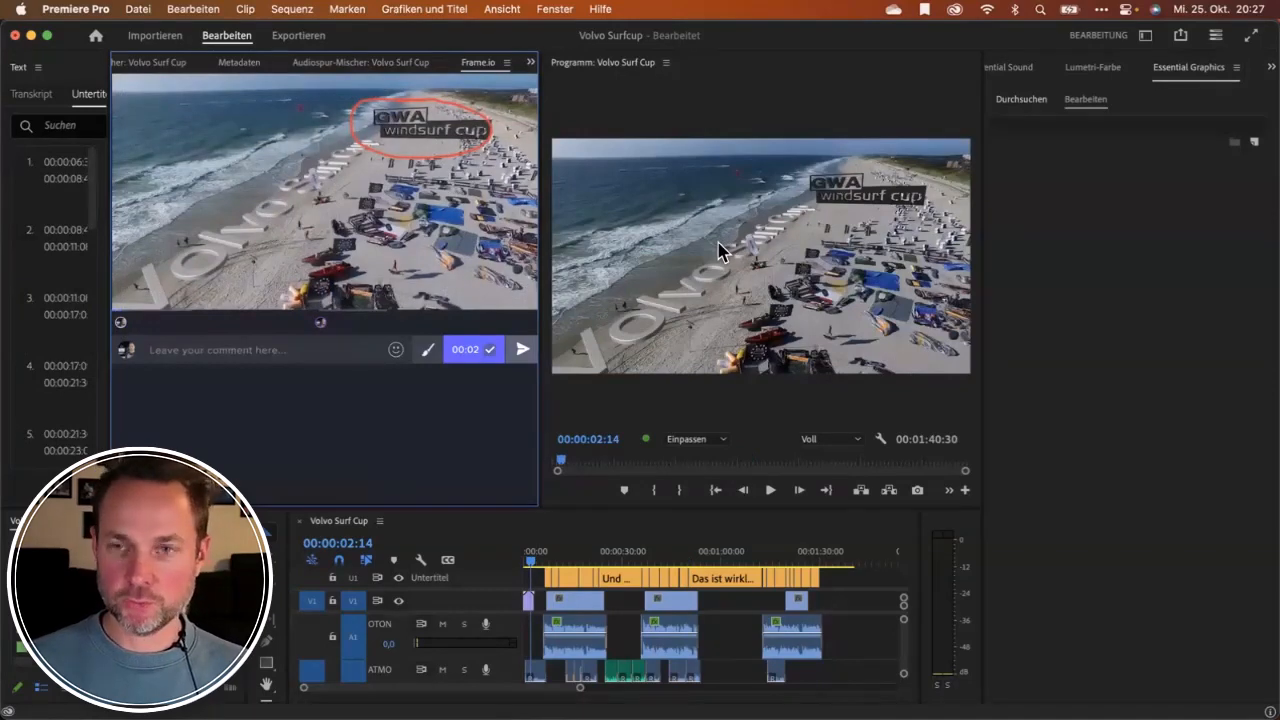
click(598, 512)
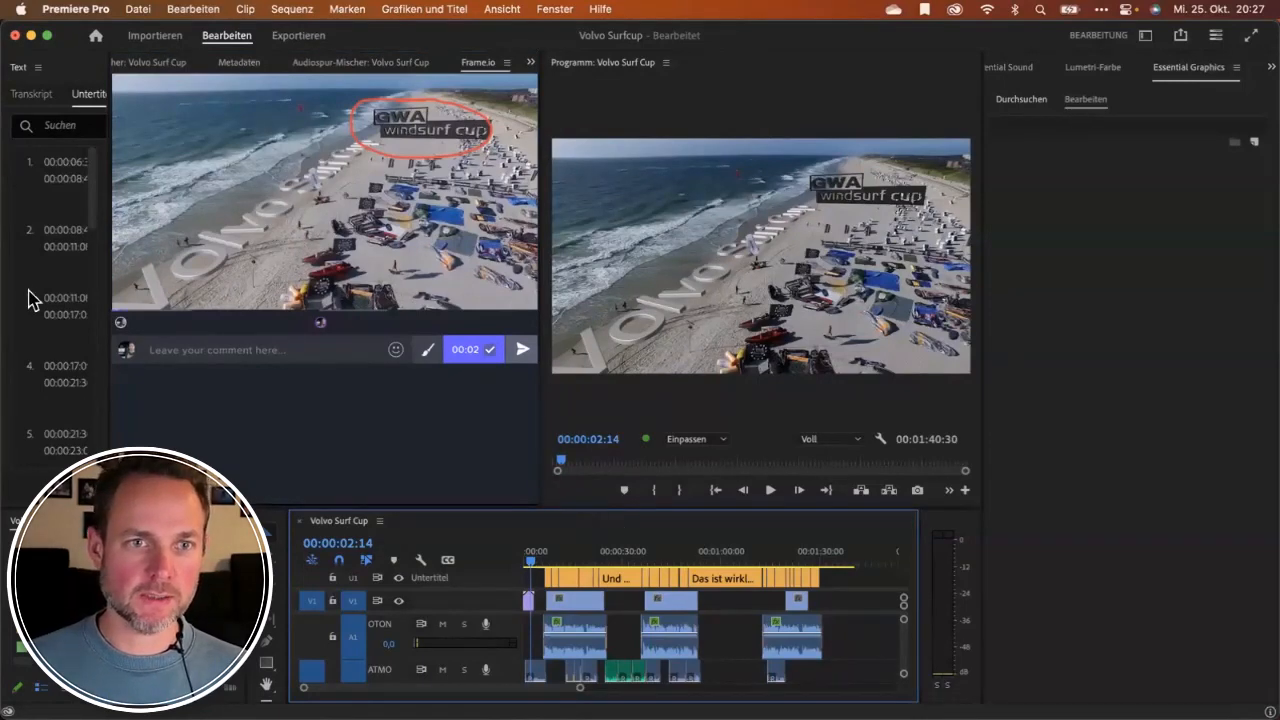
mouse_move(318, 224)
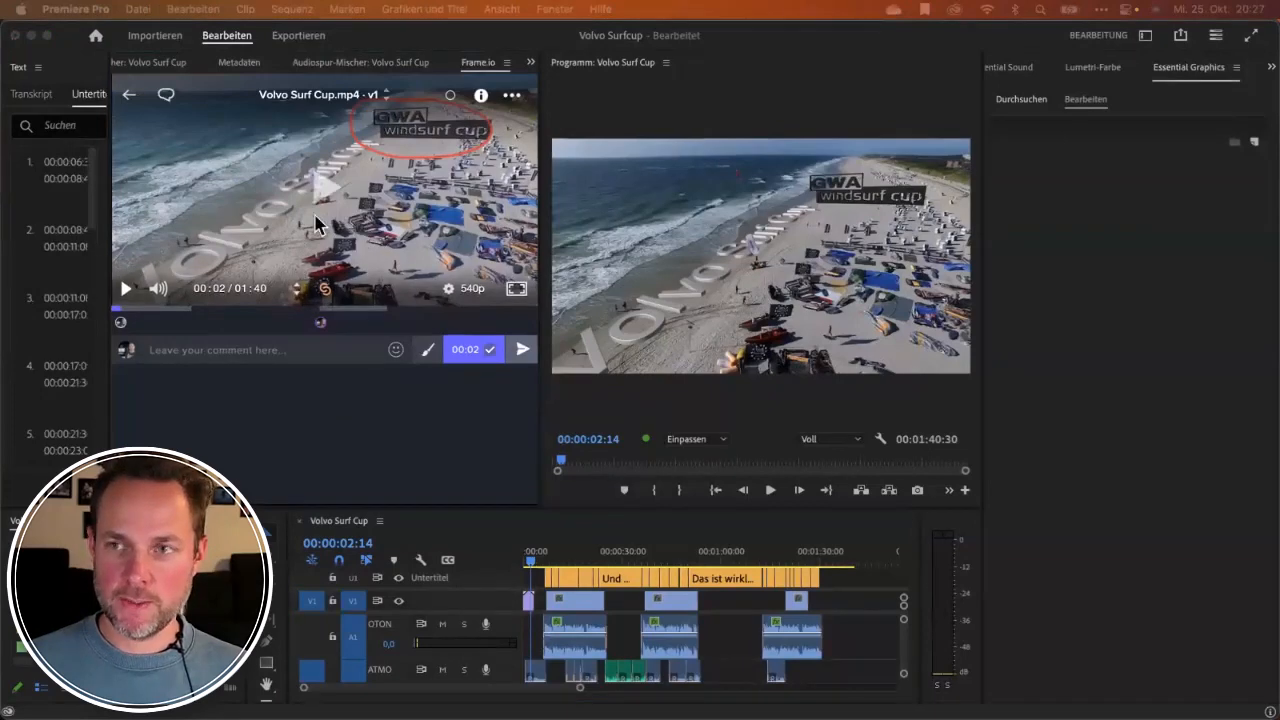
click(129, 94)
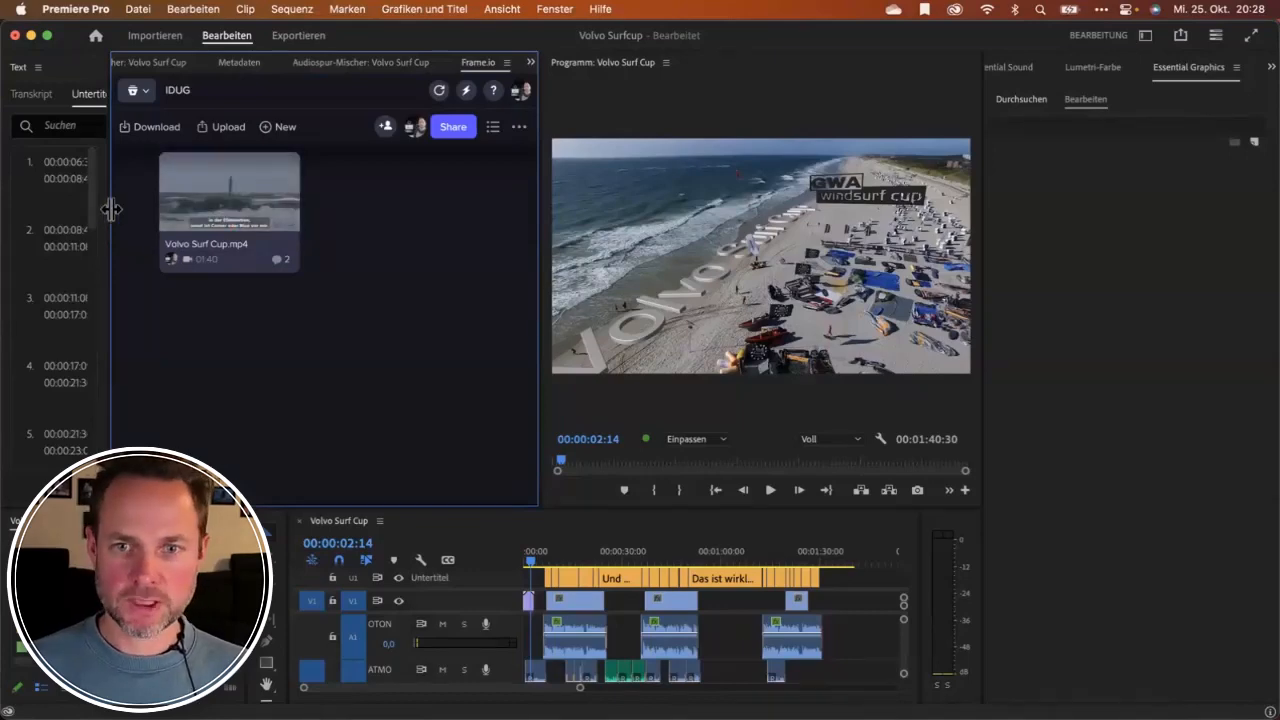
Widen the Text panel, extend the Frame.io panel towards the program monitor and enlarge the timeline upward.
drag(111, 209, 290, 206)
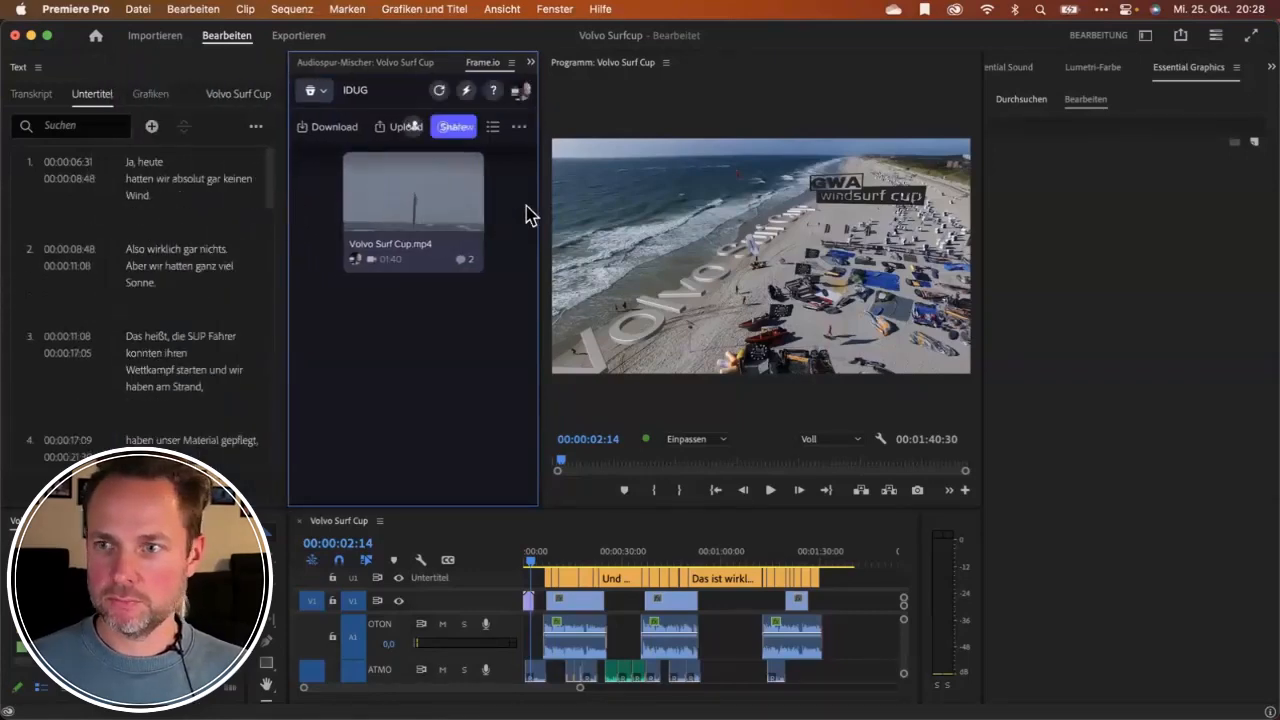
drag(539, 202, 607, 194)
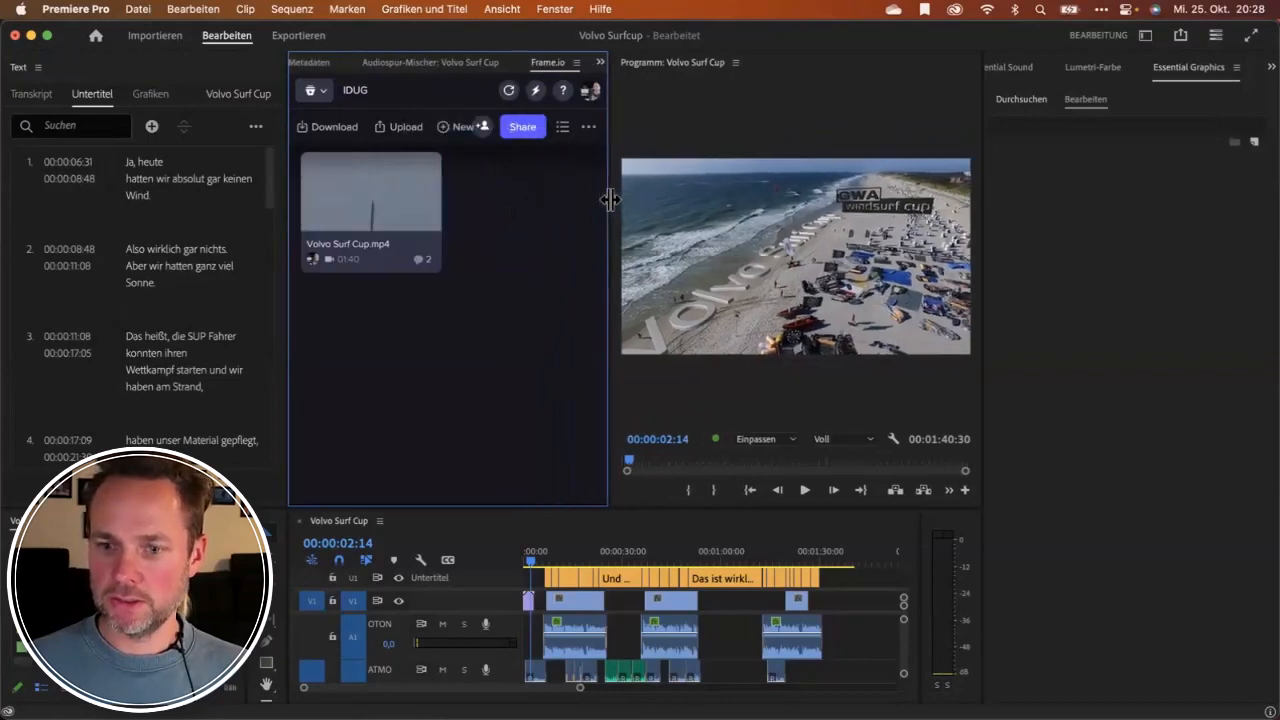
drag(522, 510, 522, 388)
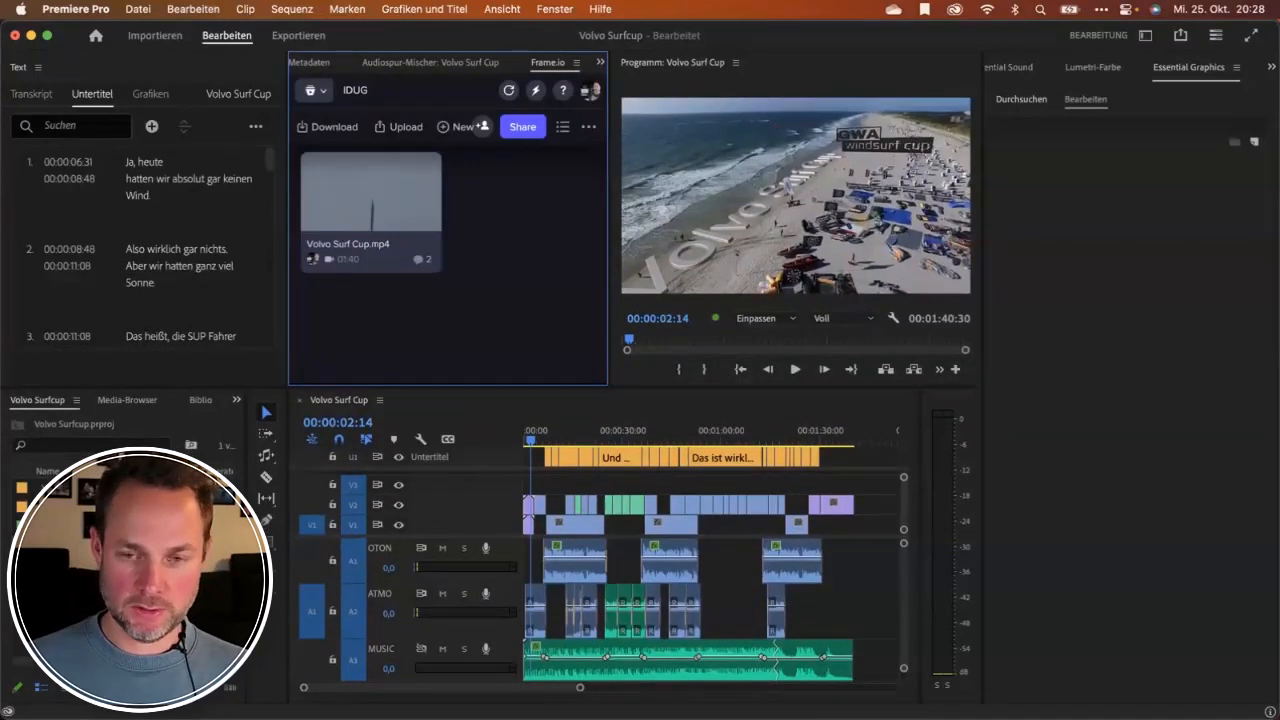
click(51, 403)
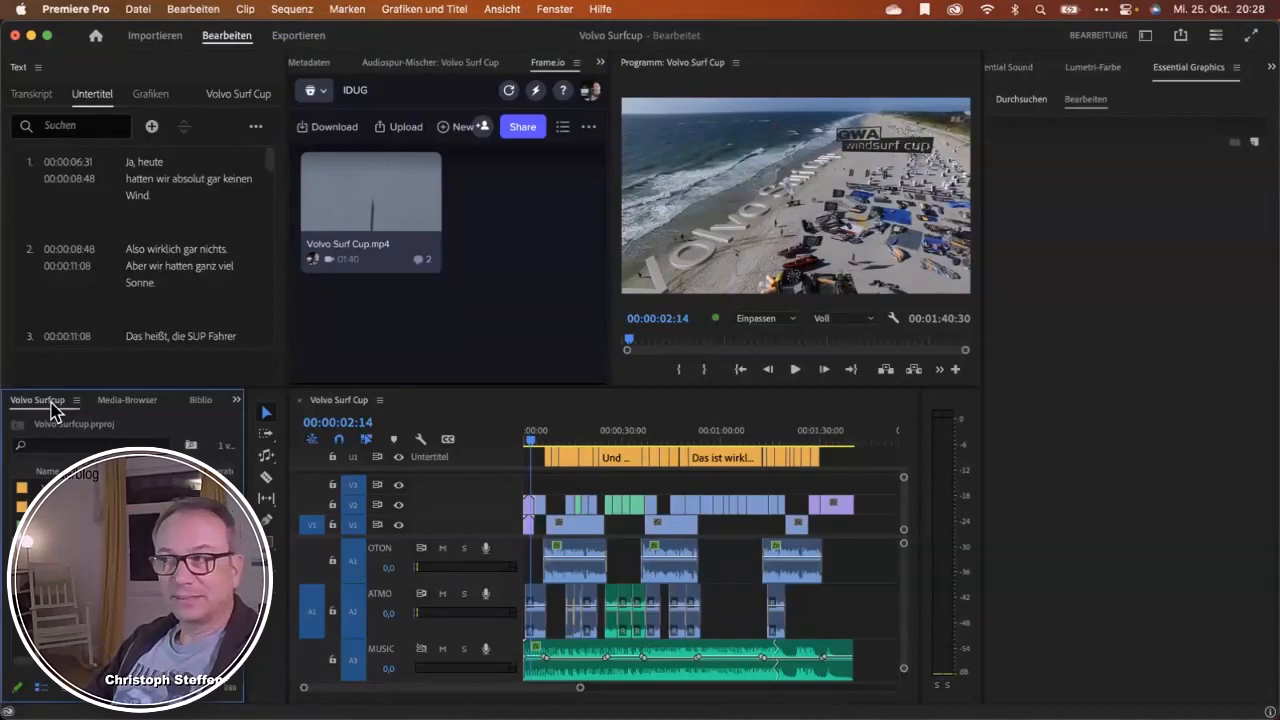
Select the first interview clip on V1 and show its Lumetri basic correction settings.
click(574, 524)
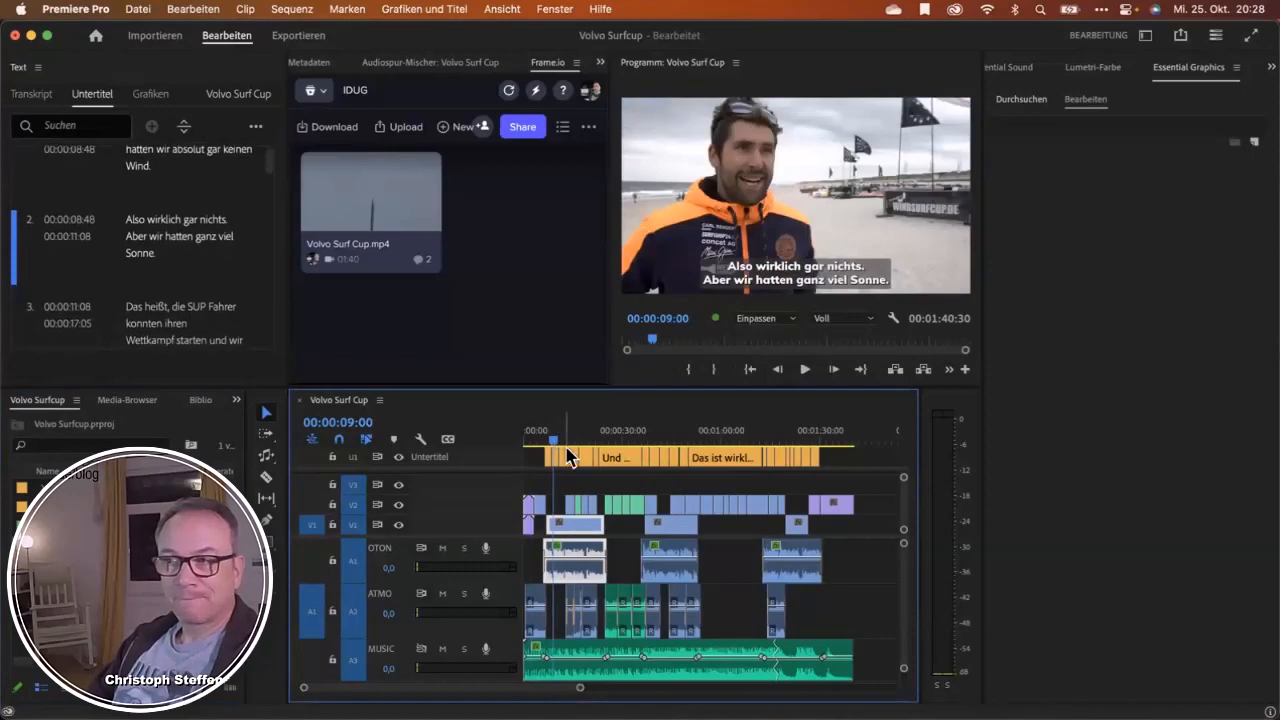
click(1094, 67)
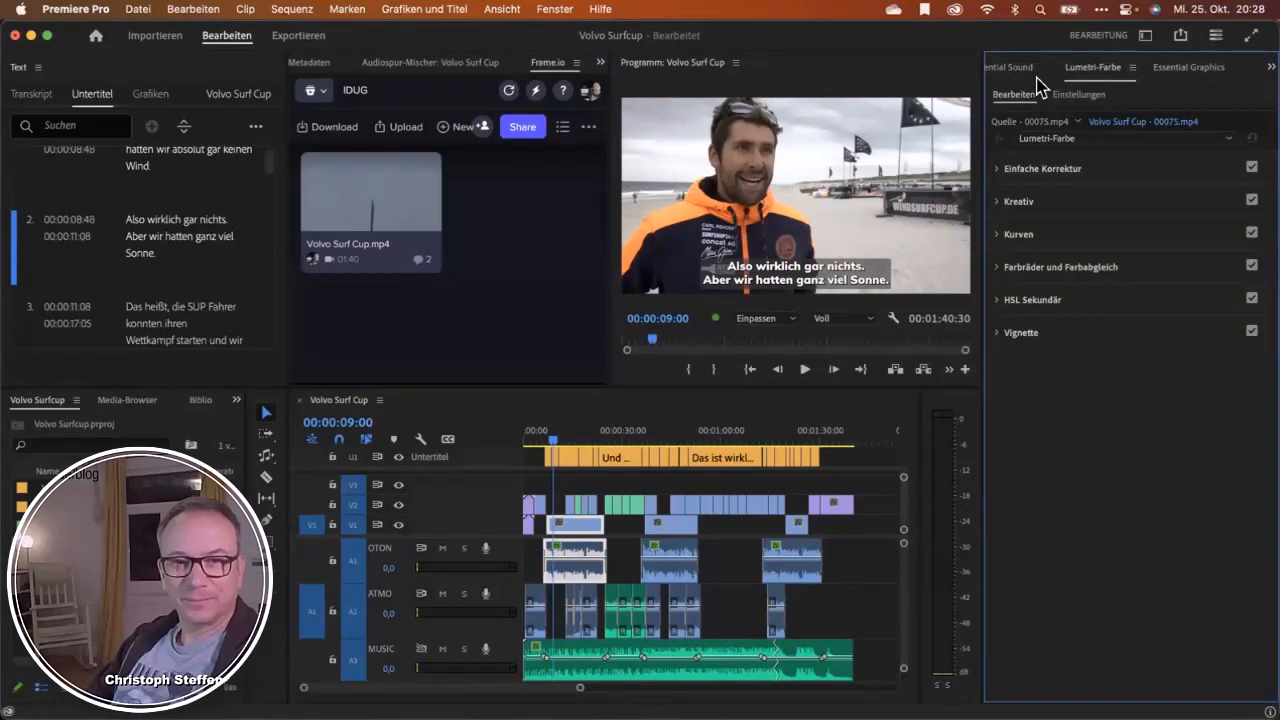
click(998, 168)
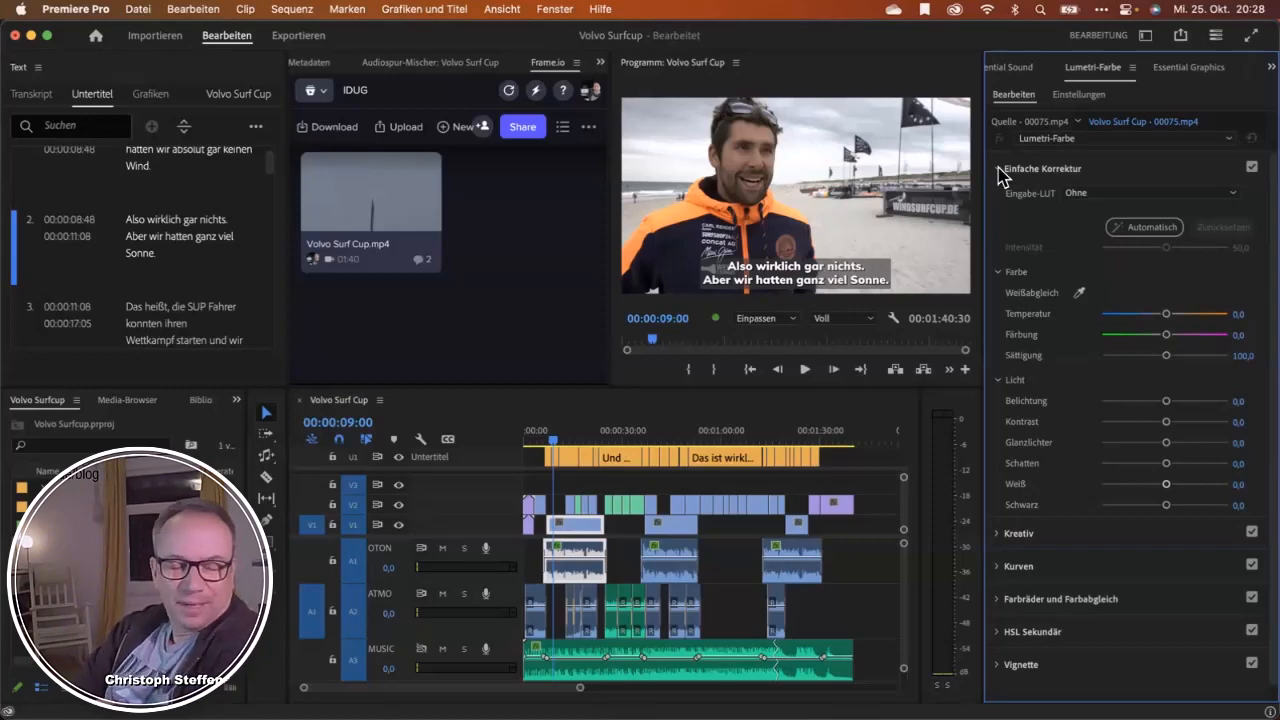
Open the caption options in the Text panel, and widen the Text and Frame.io panels at the program monitor's expense.
click(257, 130)
click(257, 130)
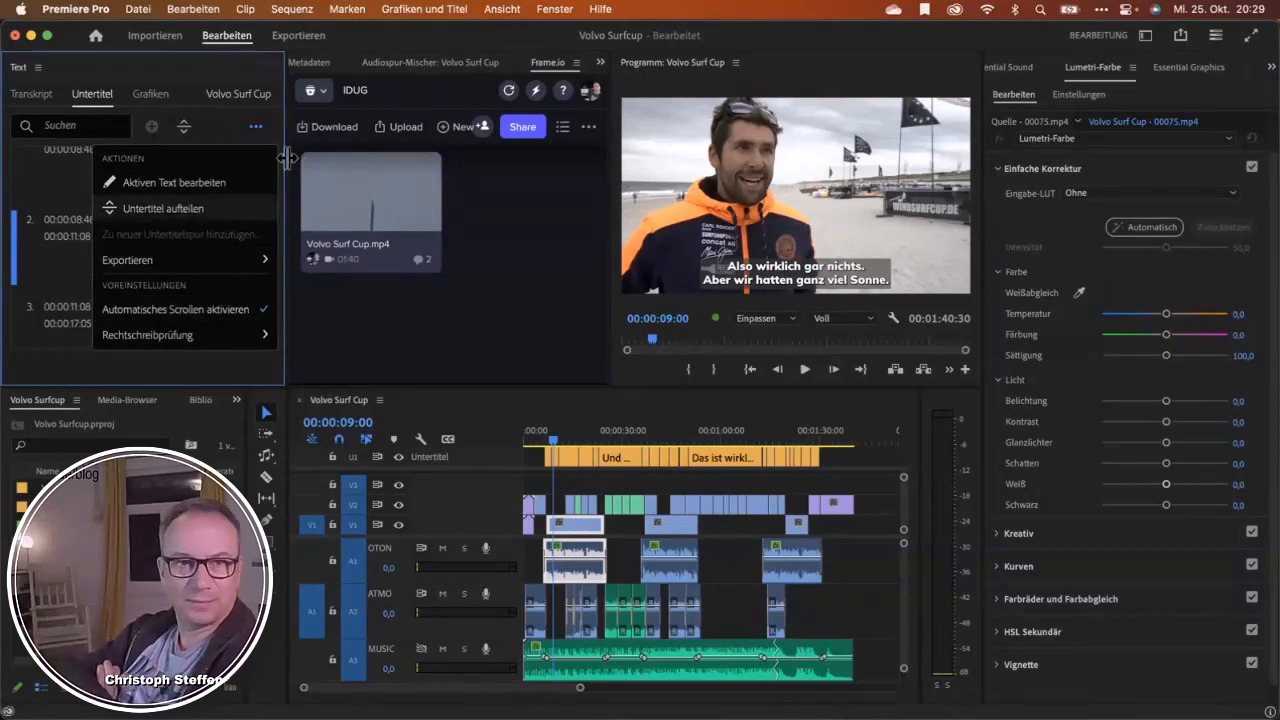
drag(287, 158, 486, 158)
mouse_move(385, 208)
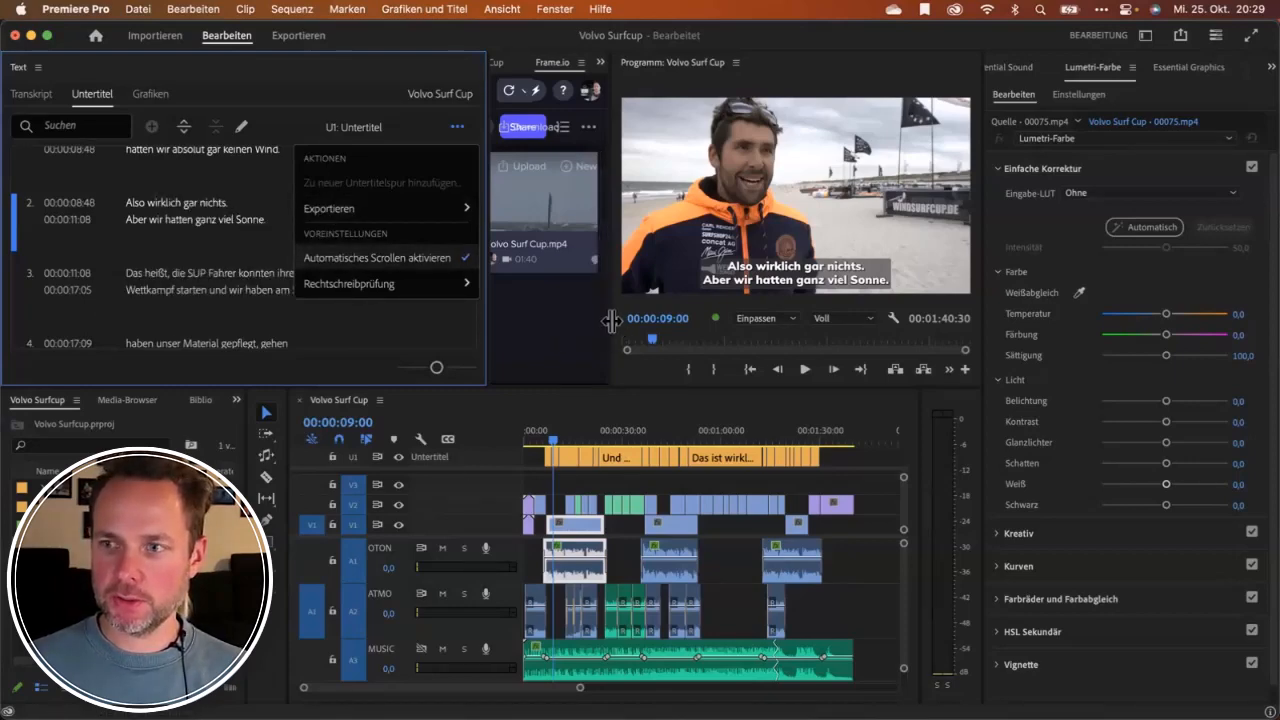
drag(610, 320, 737, 320)
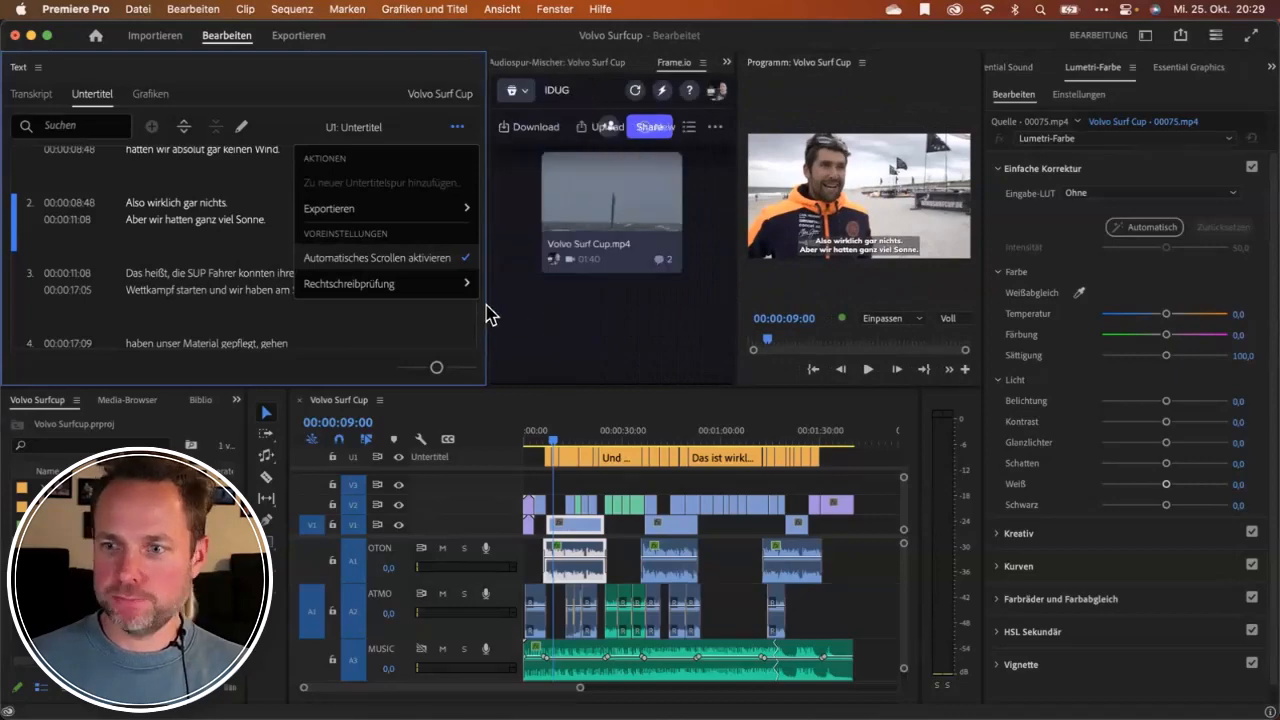
drag(486, 314, 437, 286)
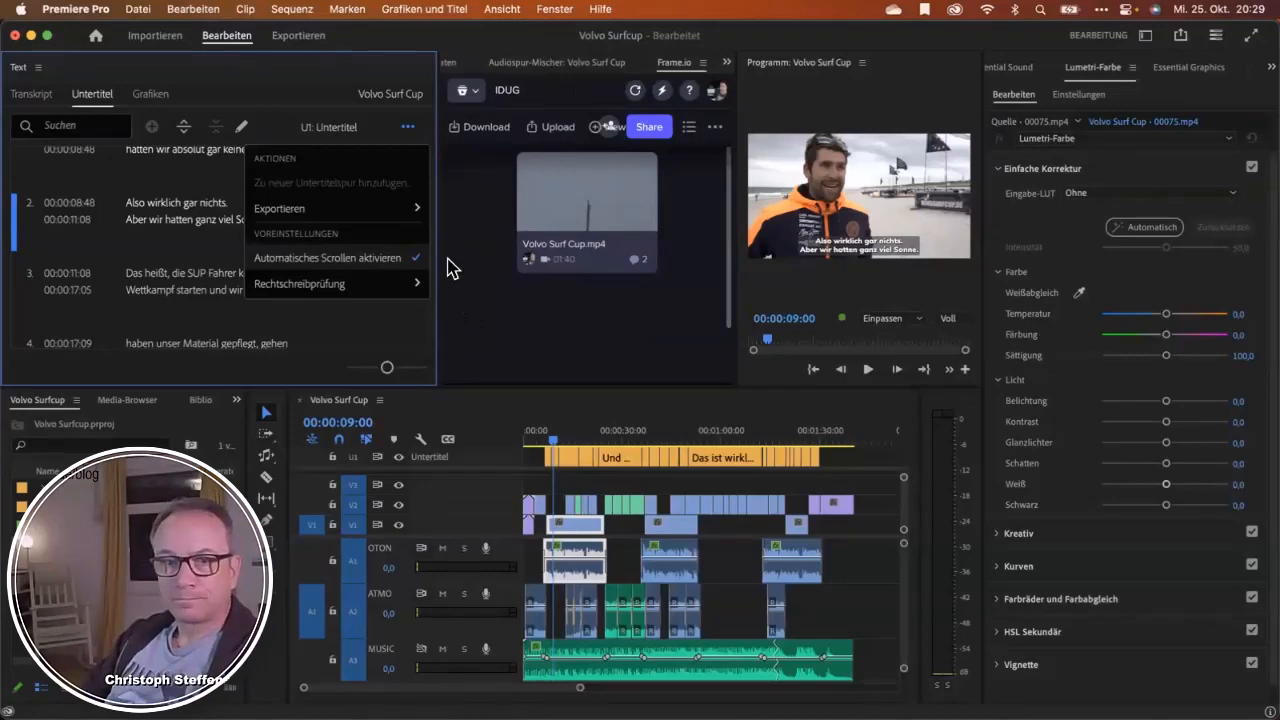
Show the text, CSV and SRT export options for the caption track.
mouse_move(320, 208)
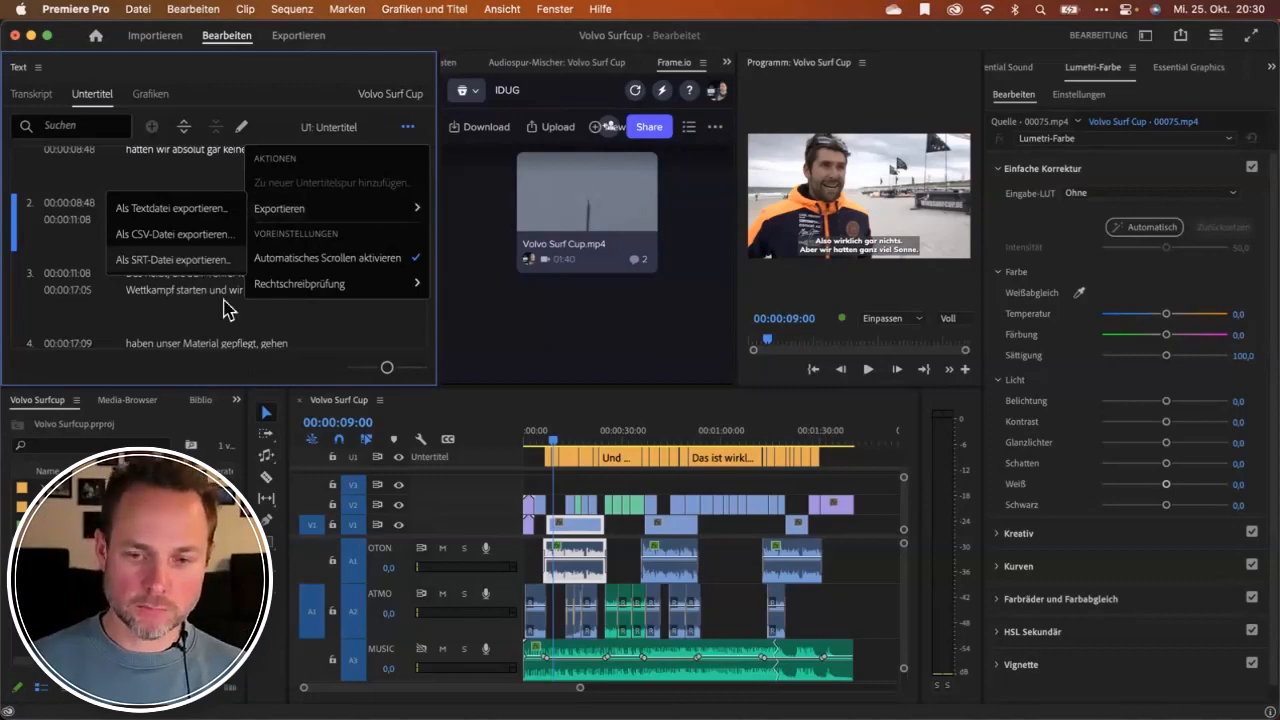
click(193, 260)
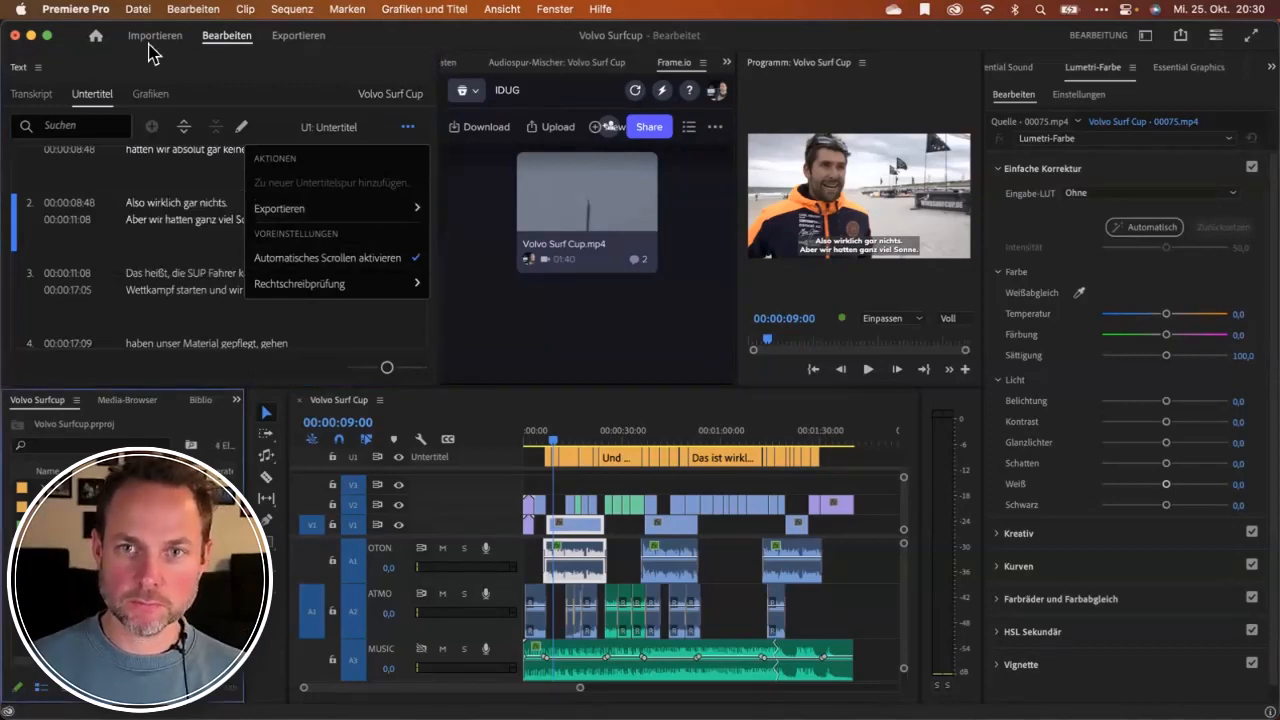
Start a media import and look through the desktop and its PhotoshopOnlineSeminar folder for a layered file.
click(137, 9)
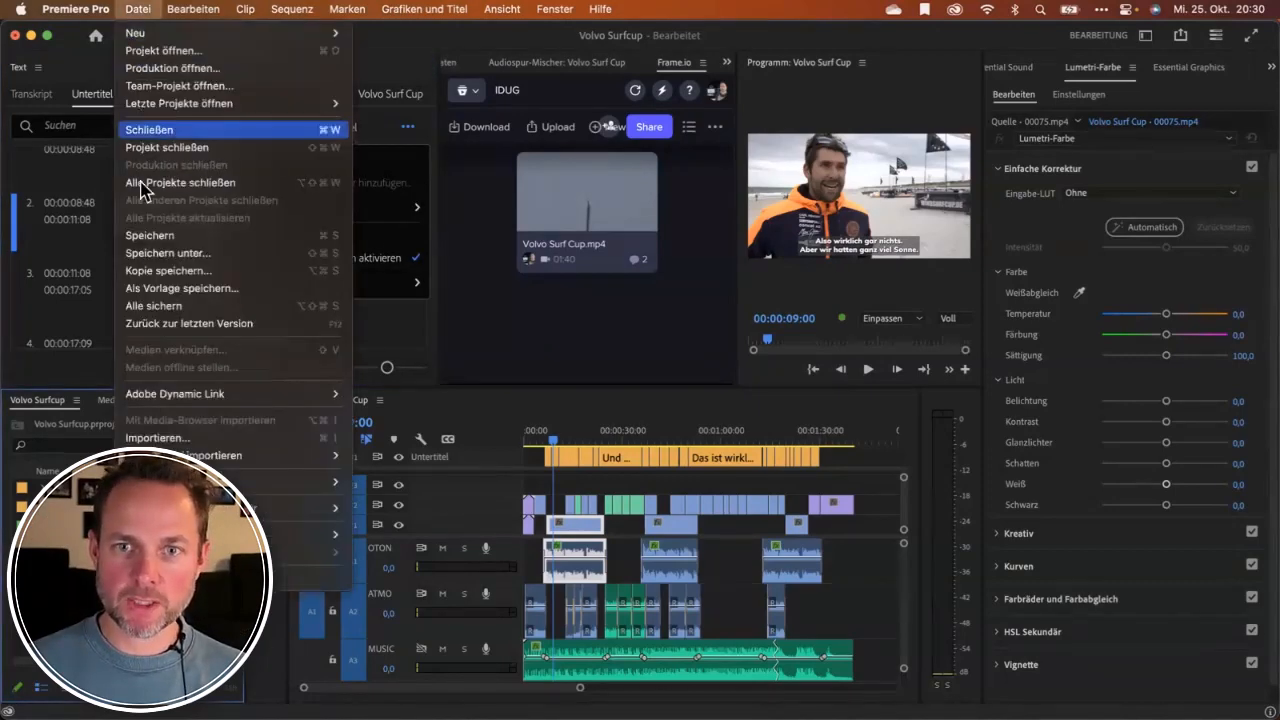
click(158, 438)
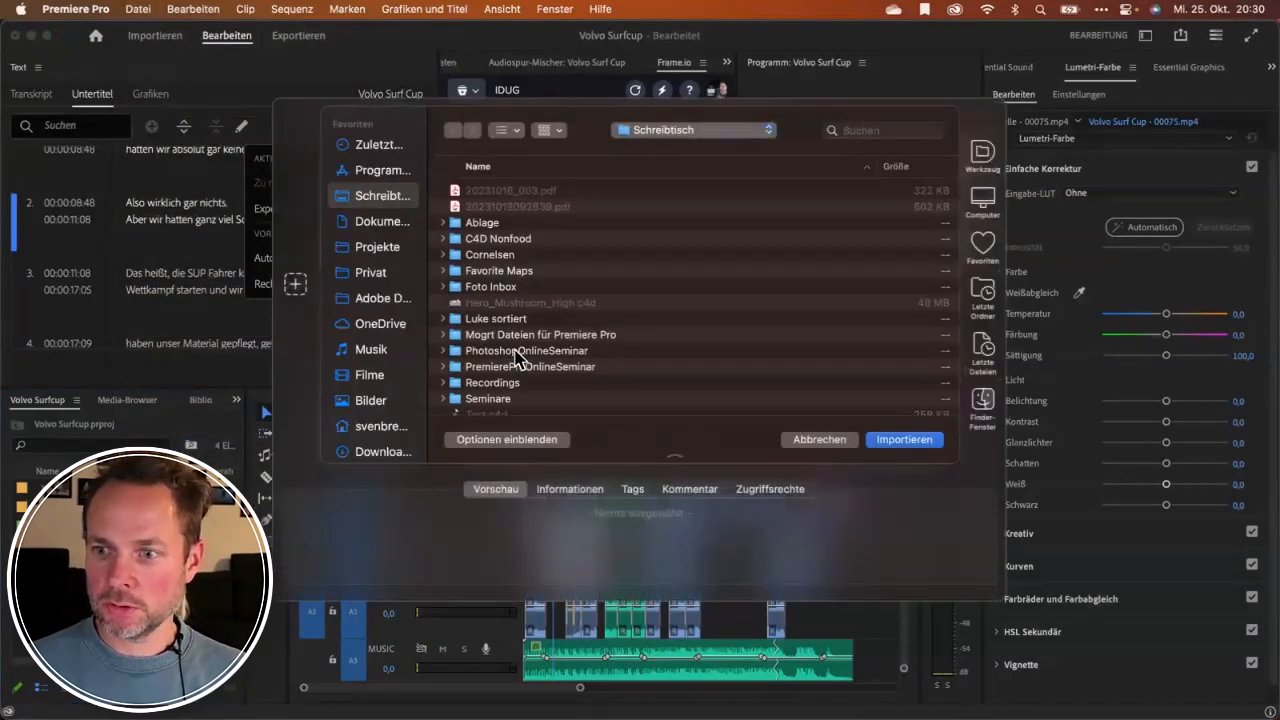
double_click(516, 350)
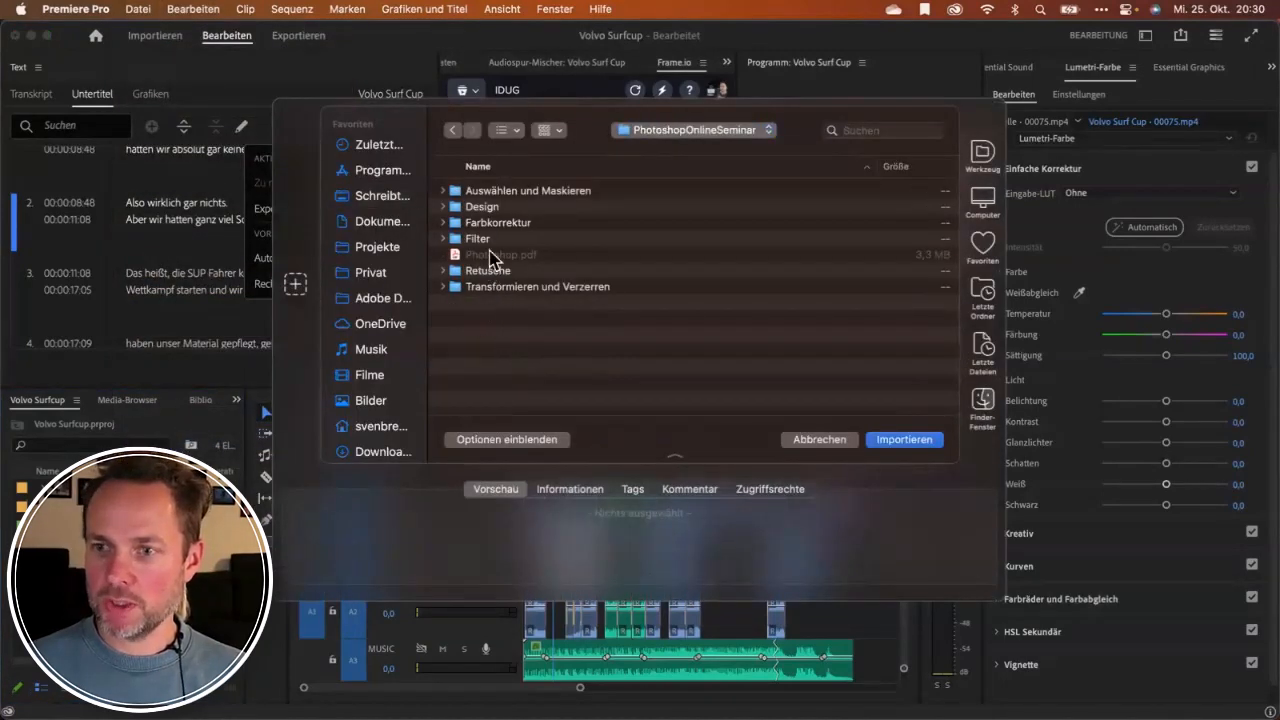
click(451, 139)
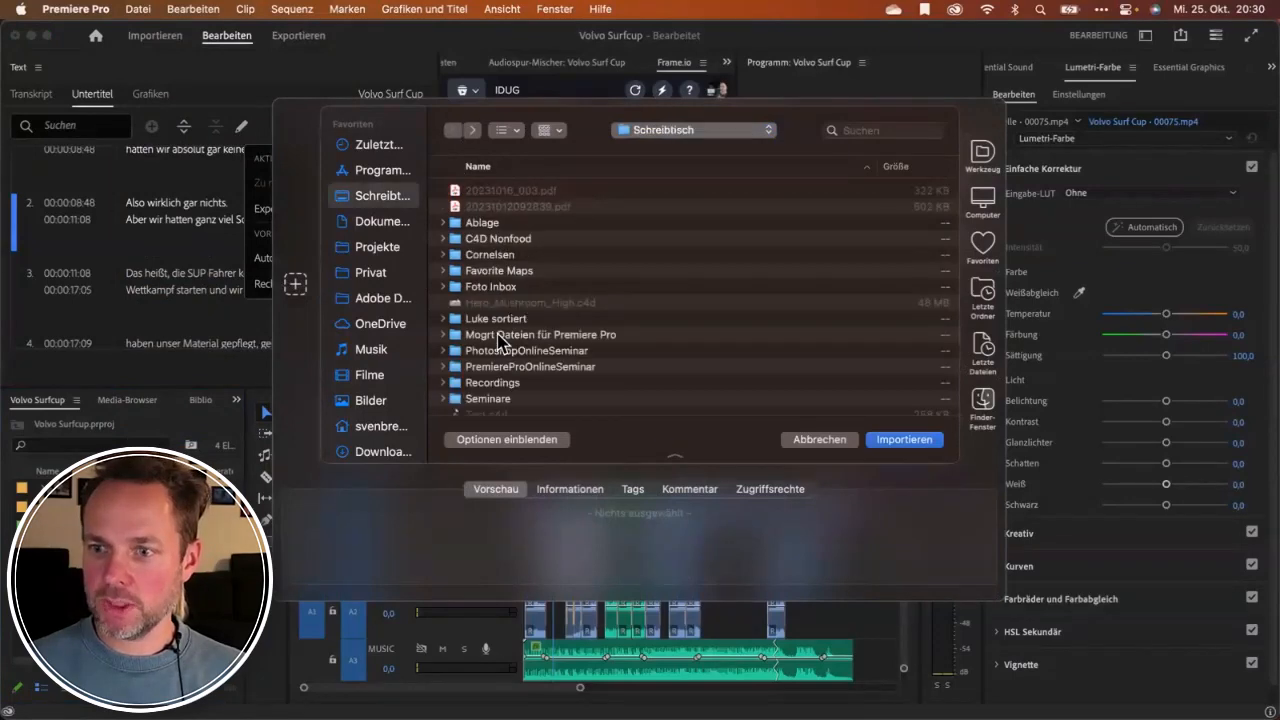
scroll(502, 367, down, 2)
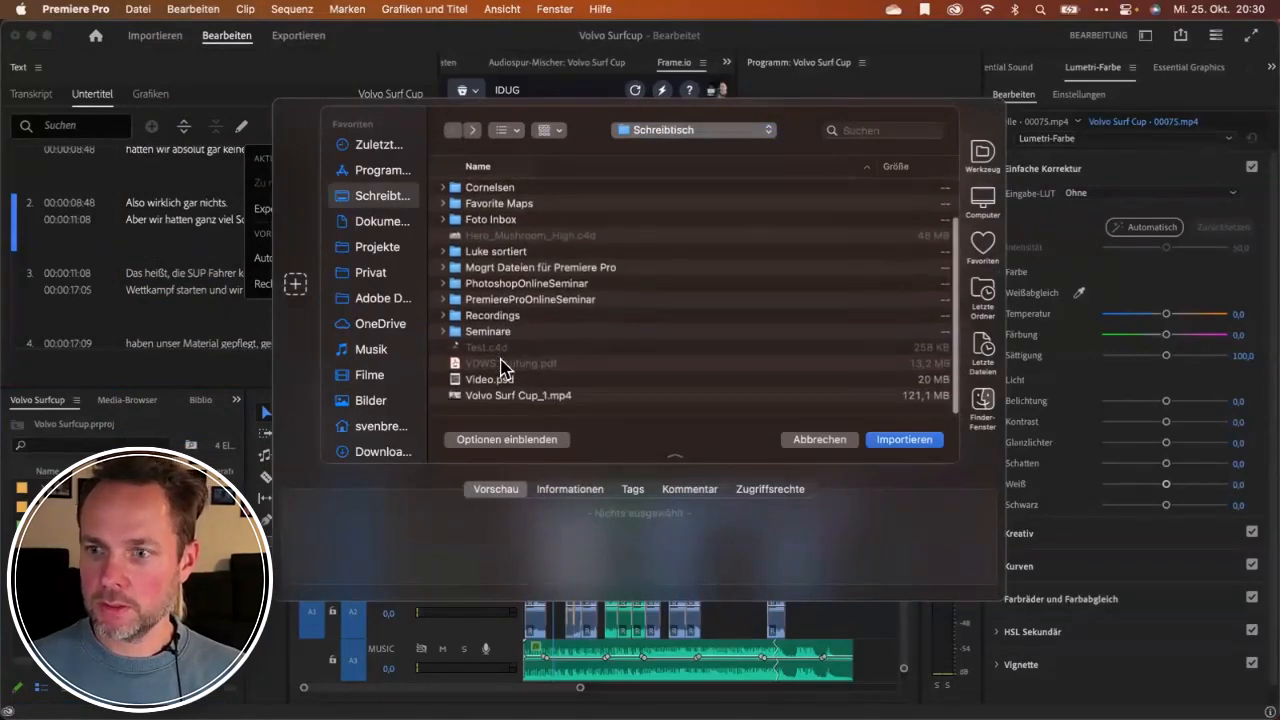
scroll(470, 310, up, 3)
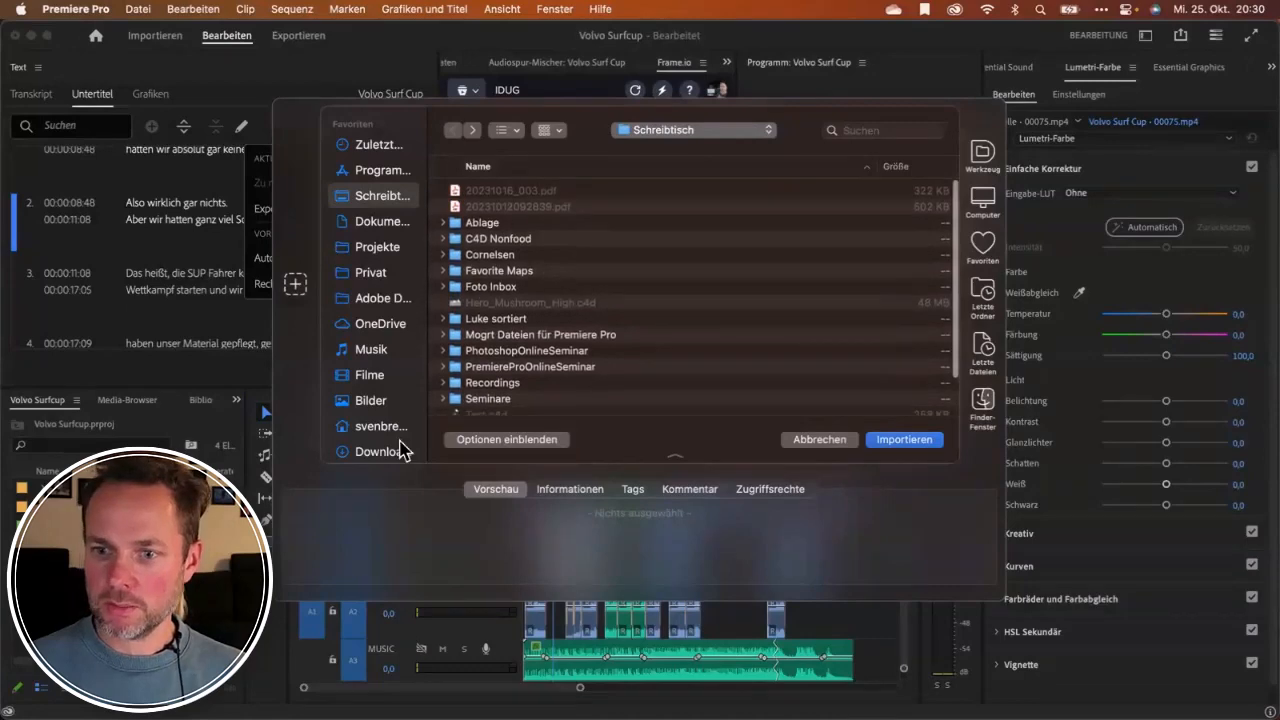
Choose MountainAdventureLogo.psd for import from the 01 Animationsgrundlagen folder under OneDrive, Public, AfterEffectsOnlineSeminar.
scroll(396, 412, down, 3)
click(380, 226)
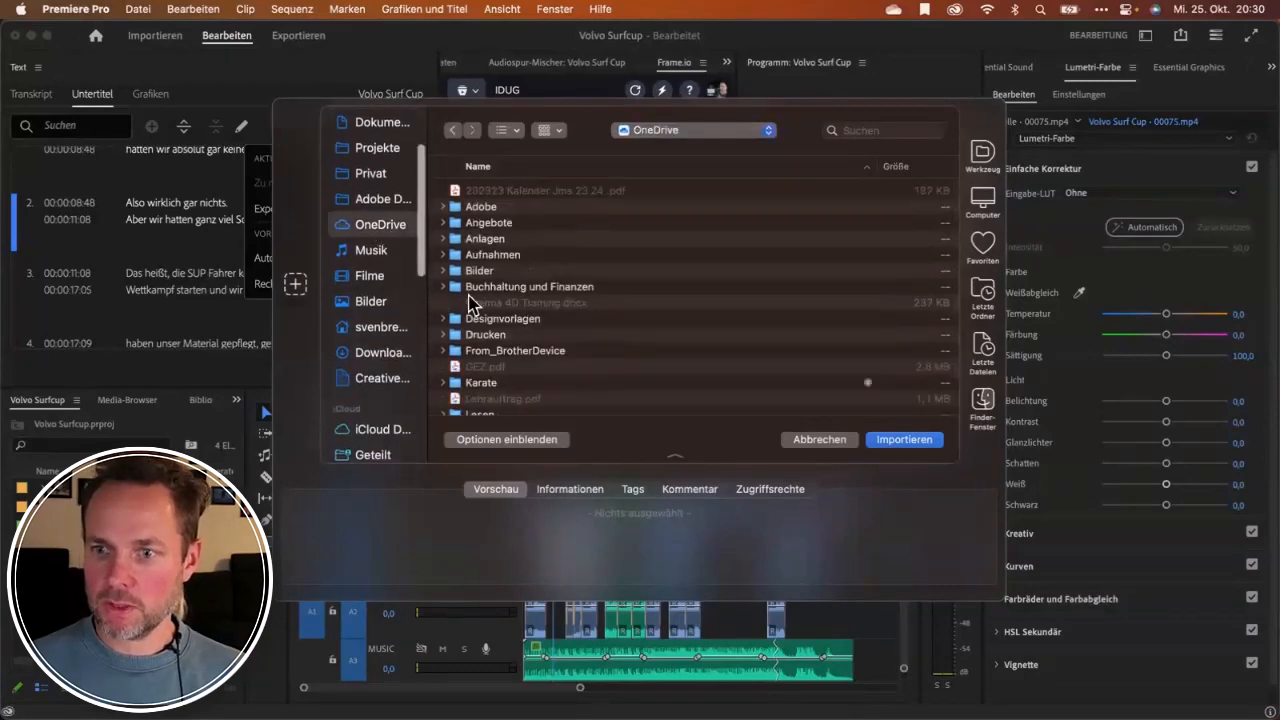
scroll(495, 340, down, 5)
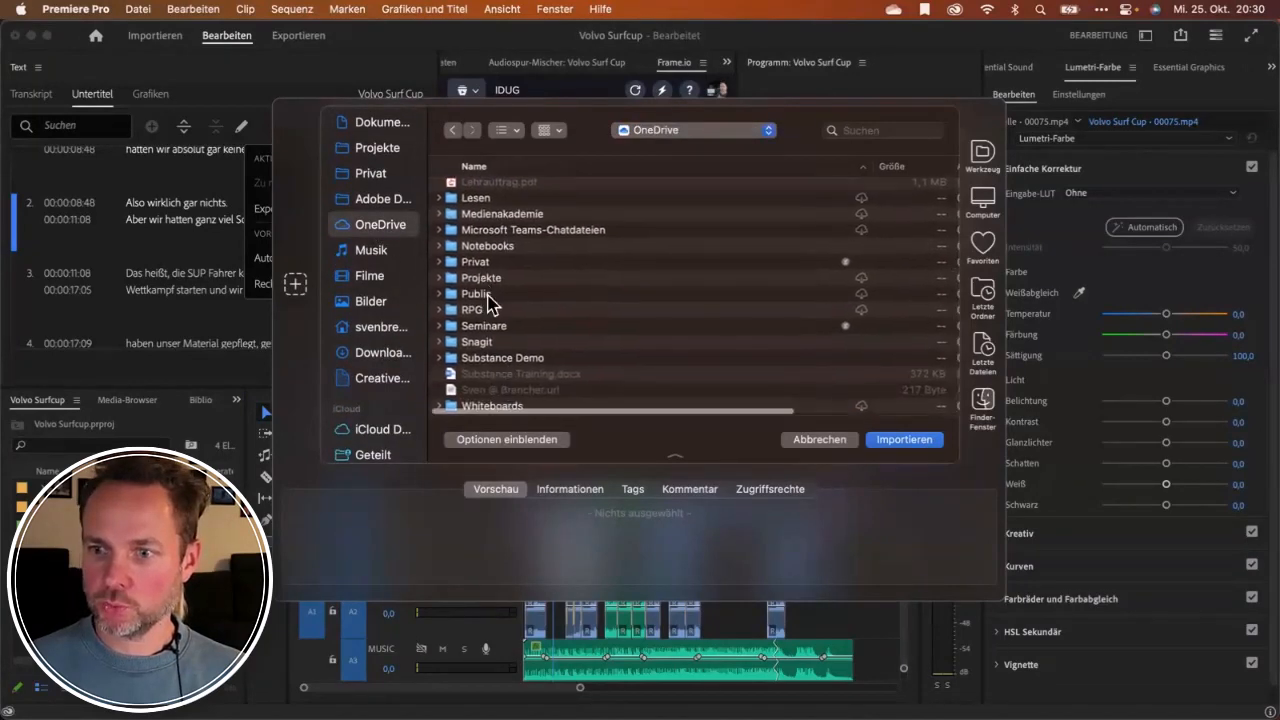
double_click(481, 296)
scroll(510, 375, down, 3)
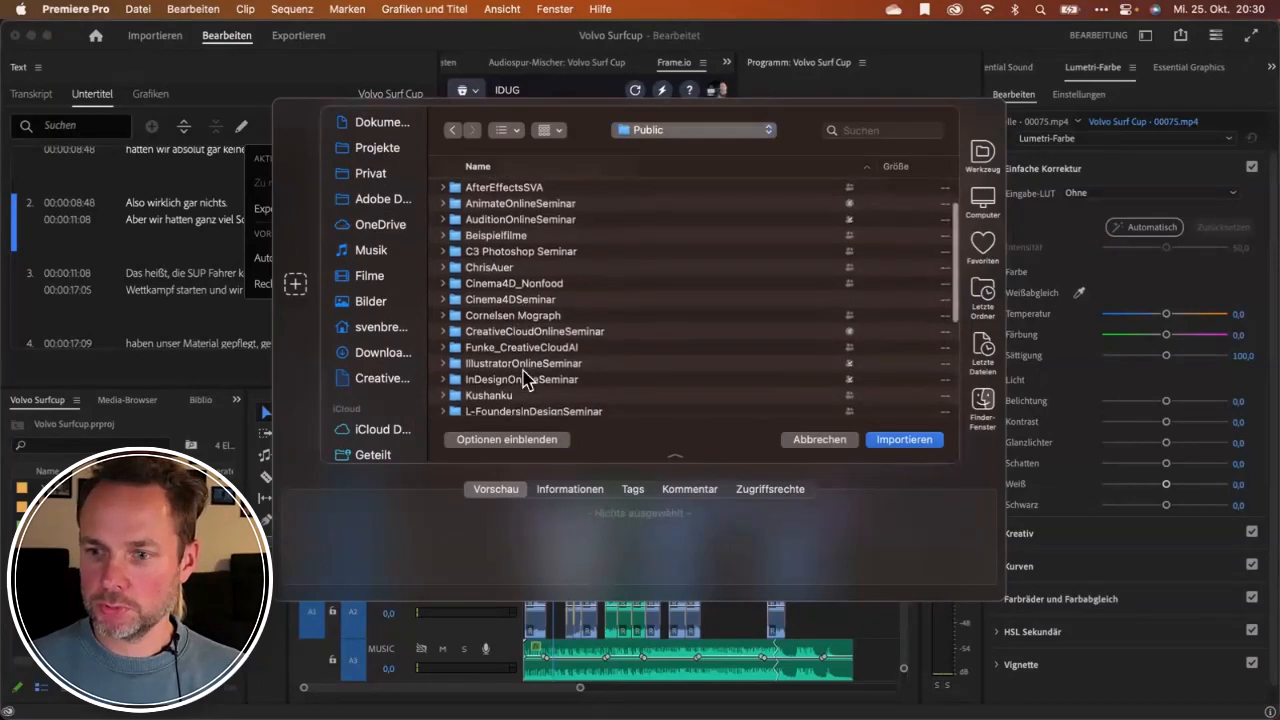
scroll(510, 375, up, 3)
double_click(531, 224)
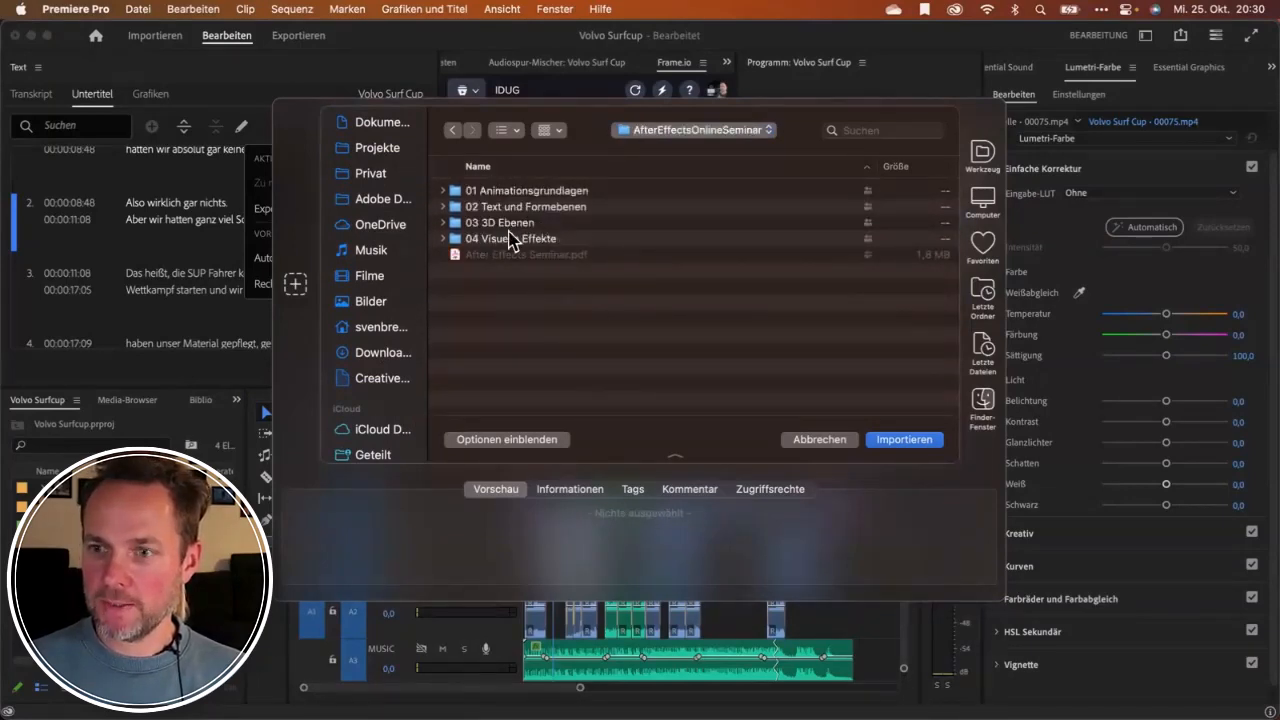
double_click(506, 192)
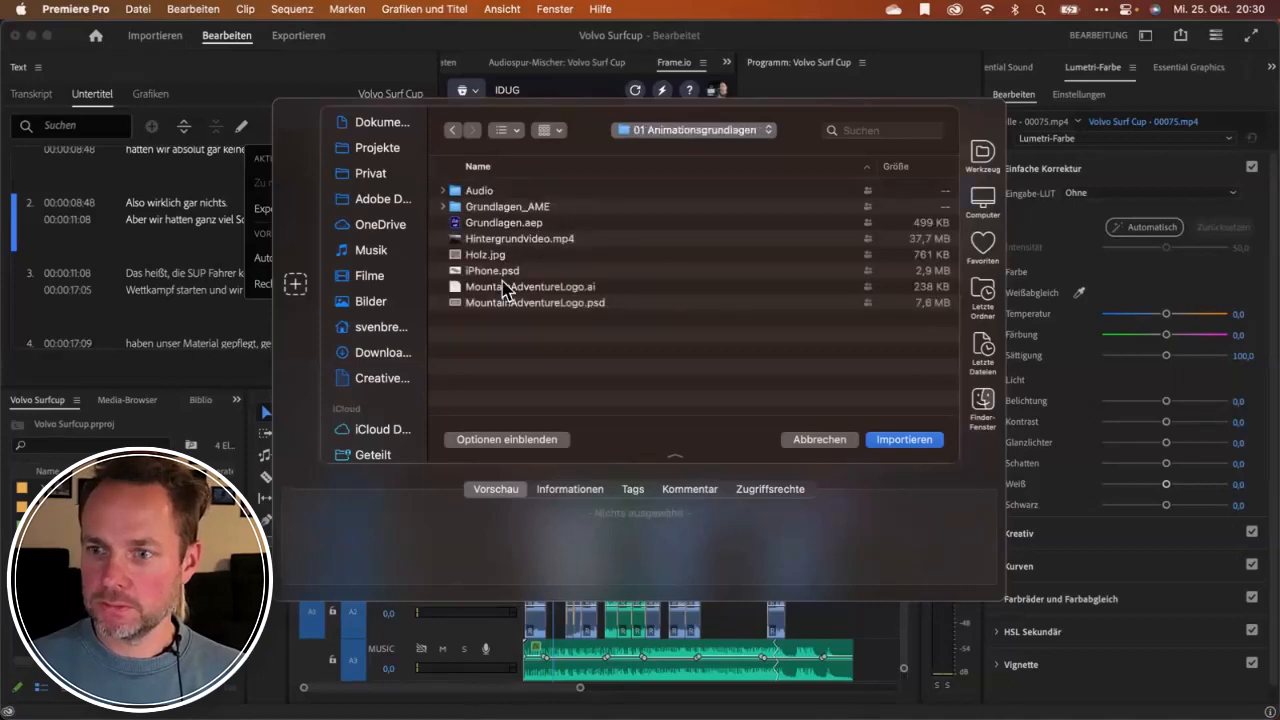
click(504, 288)
click(524, 303)
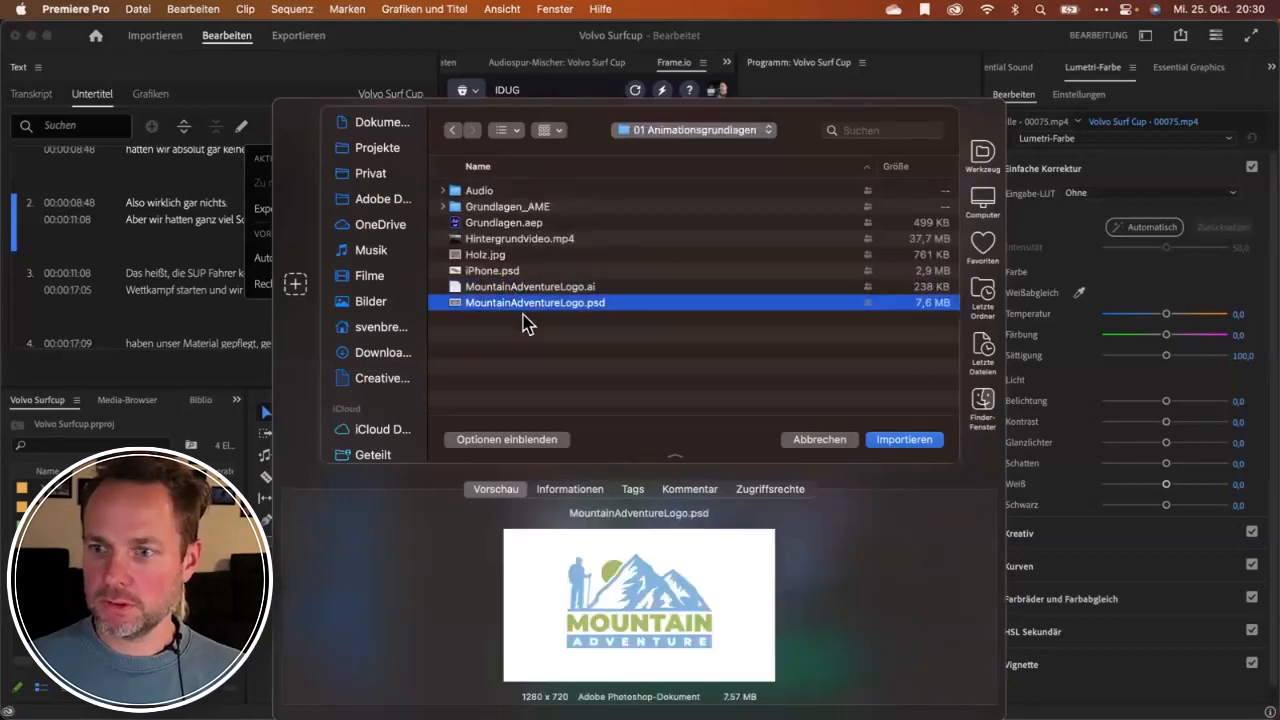
click(888, 442)
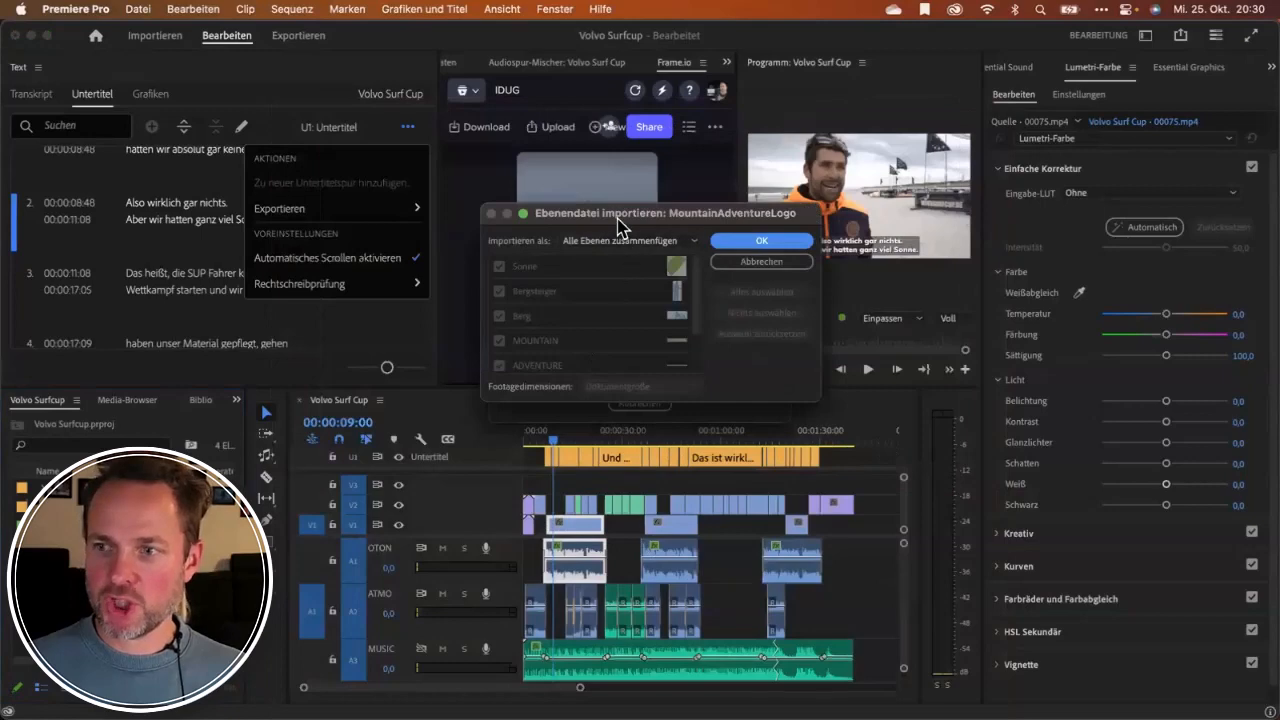
Import the layered logo file as a Sequenz with all layers and footage dimensions set to Dokumentgröße.
drag(620, 222, 358, 134)
click(420, 158)
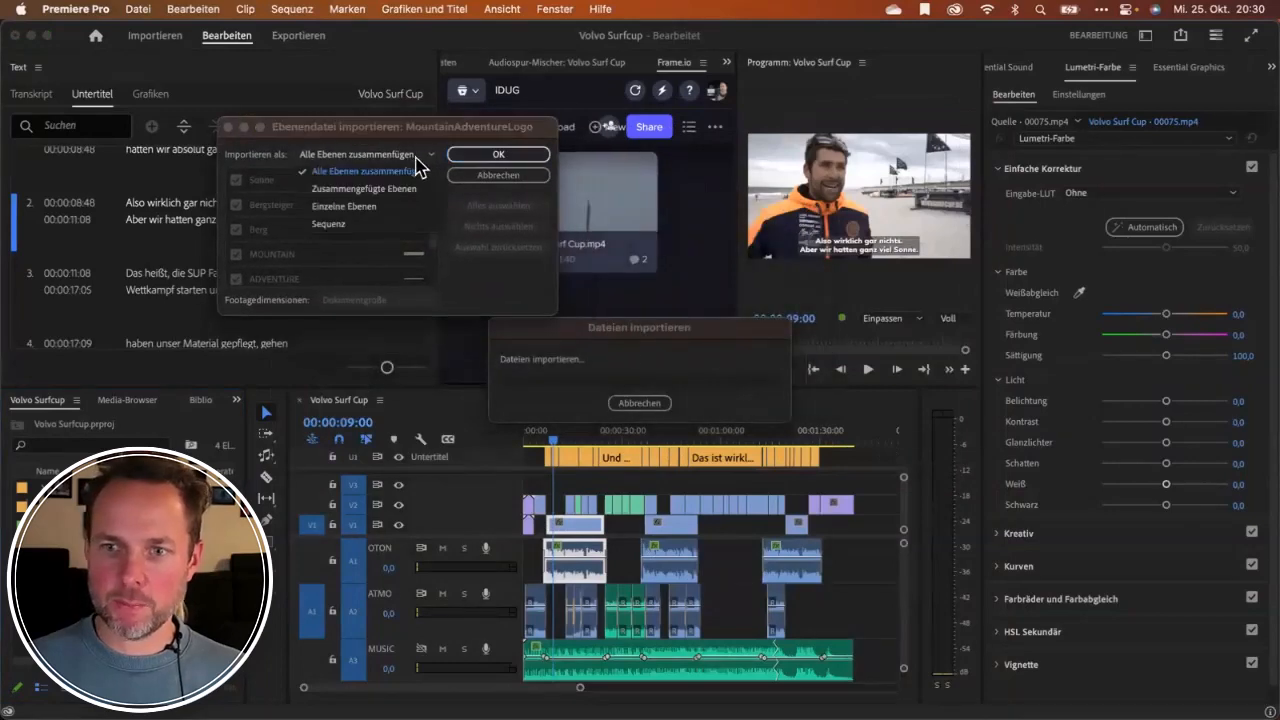
click(411, 173)
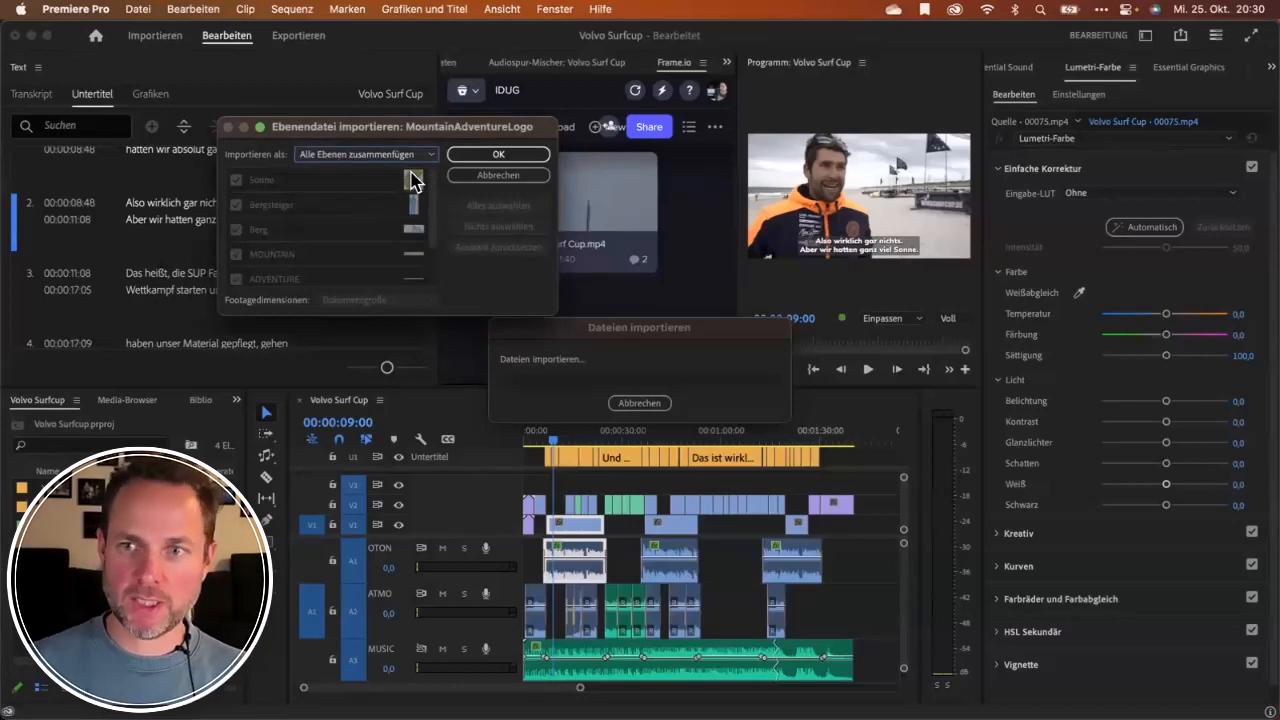
click(408, 156)
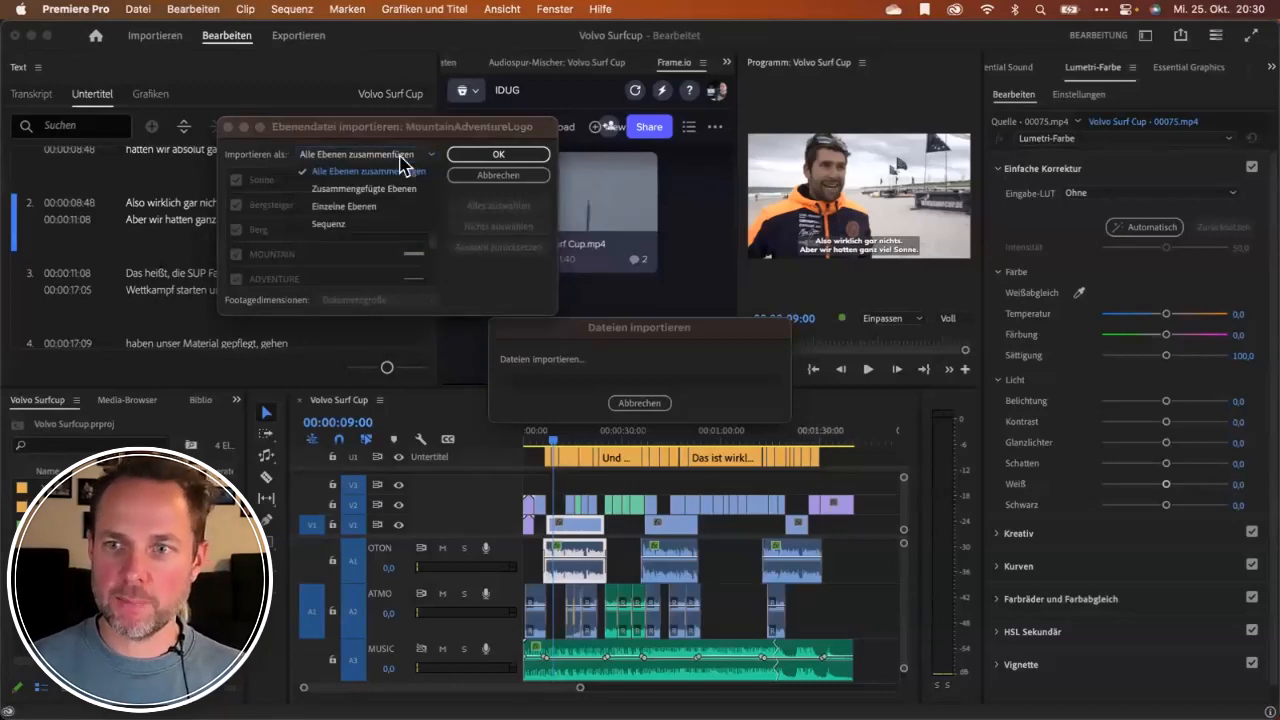
click(357, 230)
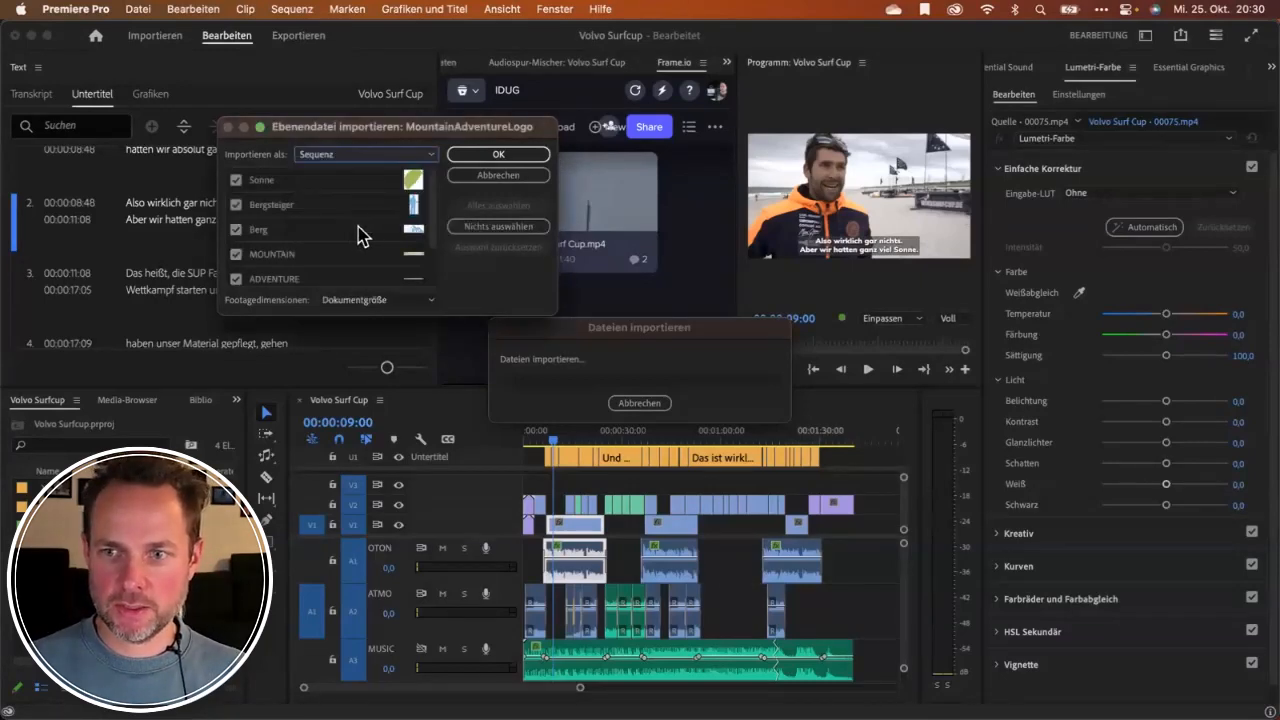
click(389, 301)
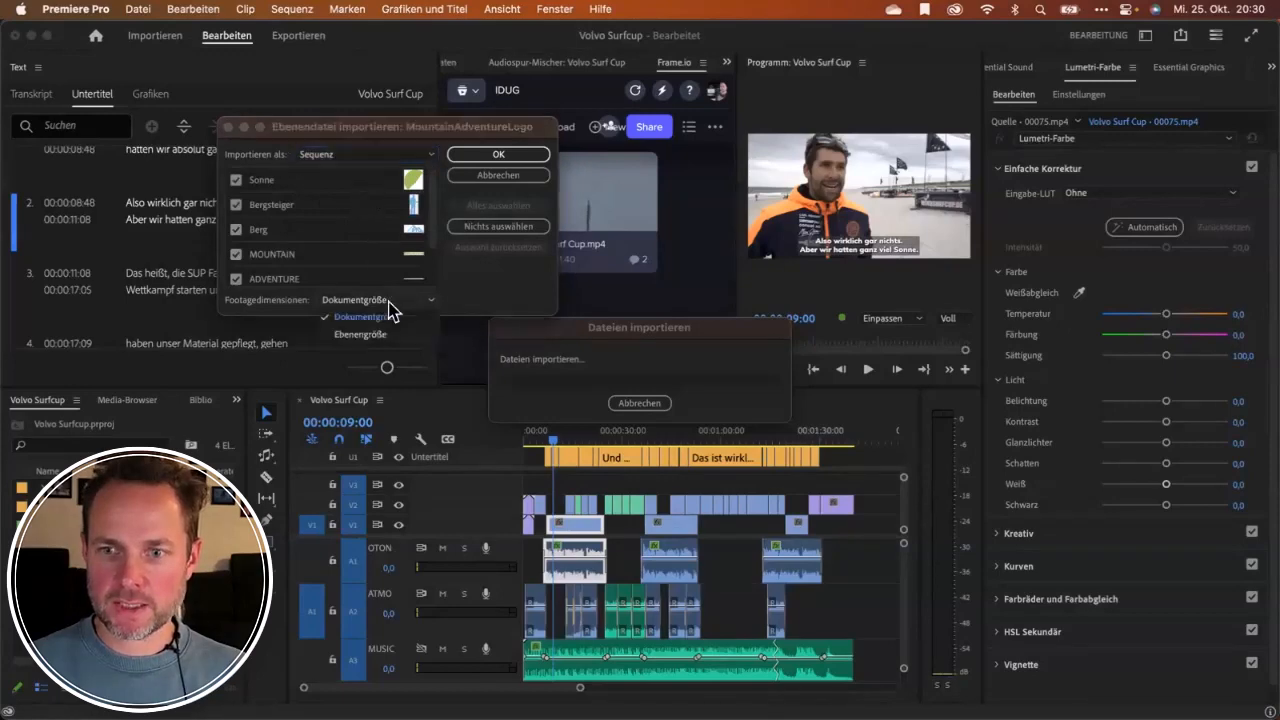
click(385, 316)
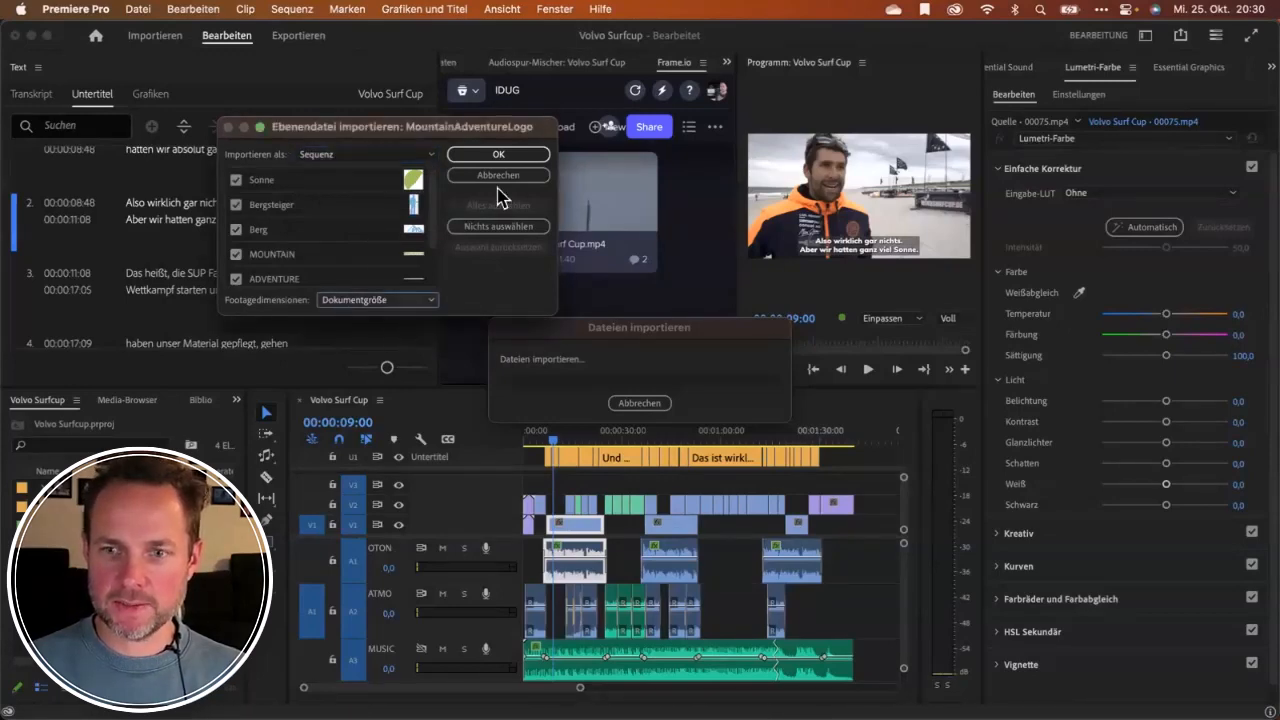
click(506, 156)
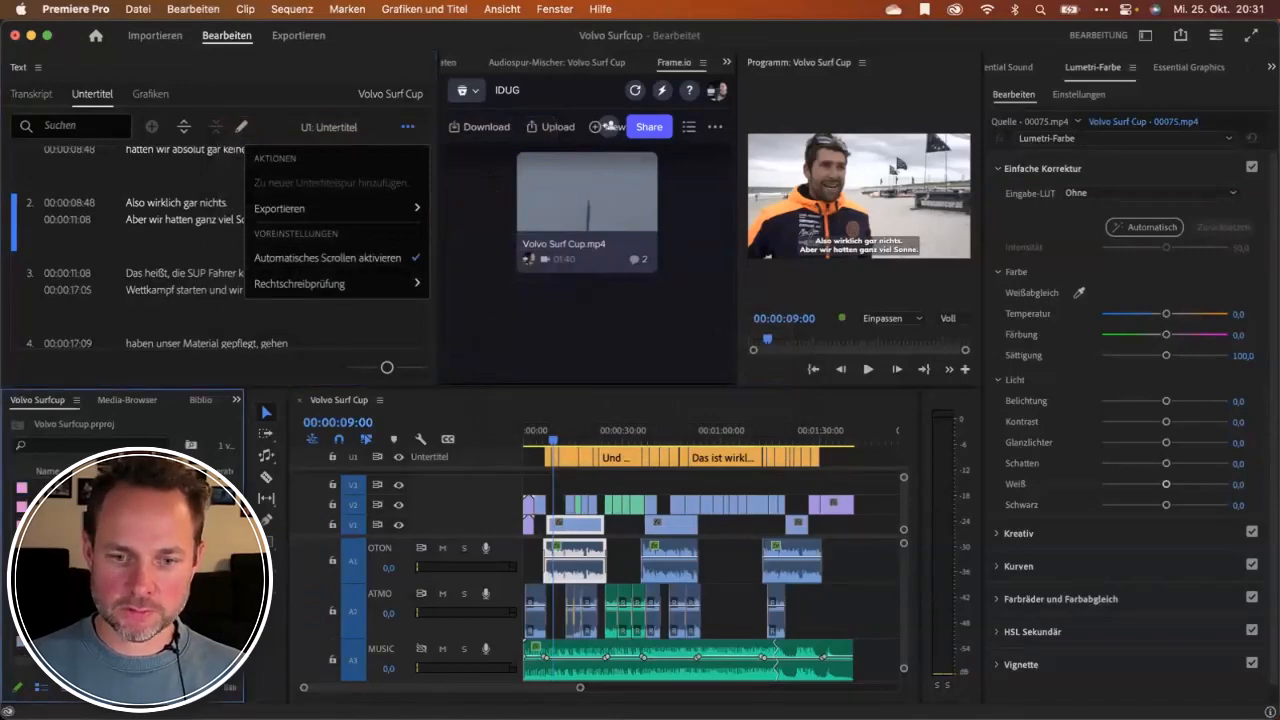
Open the imported MountainAdventureLogo sequence, reveal all seven video tracks and scrub to 00:00:01:19.
double_click(120, 507)
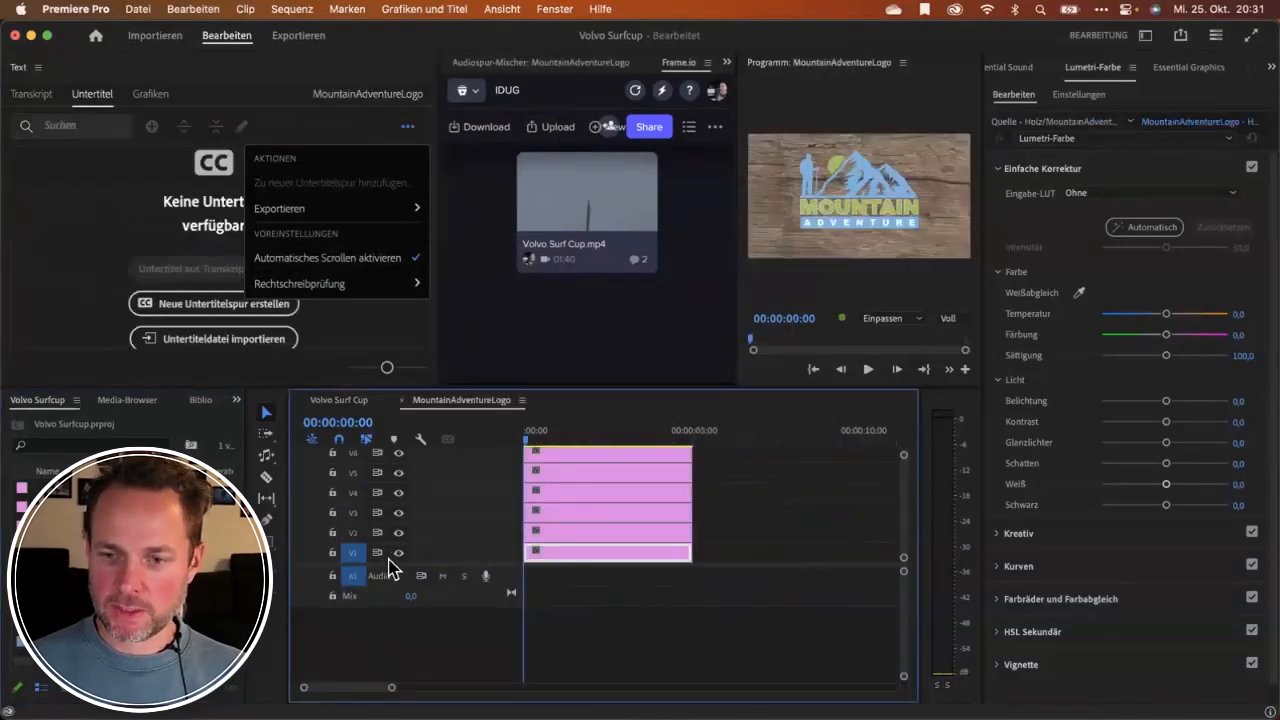
drag(394, 565, 393, 595)
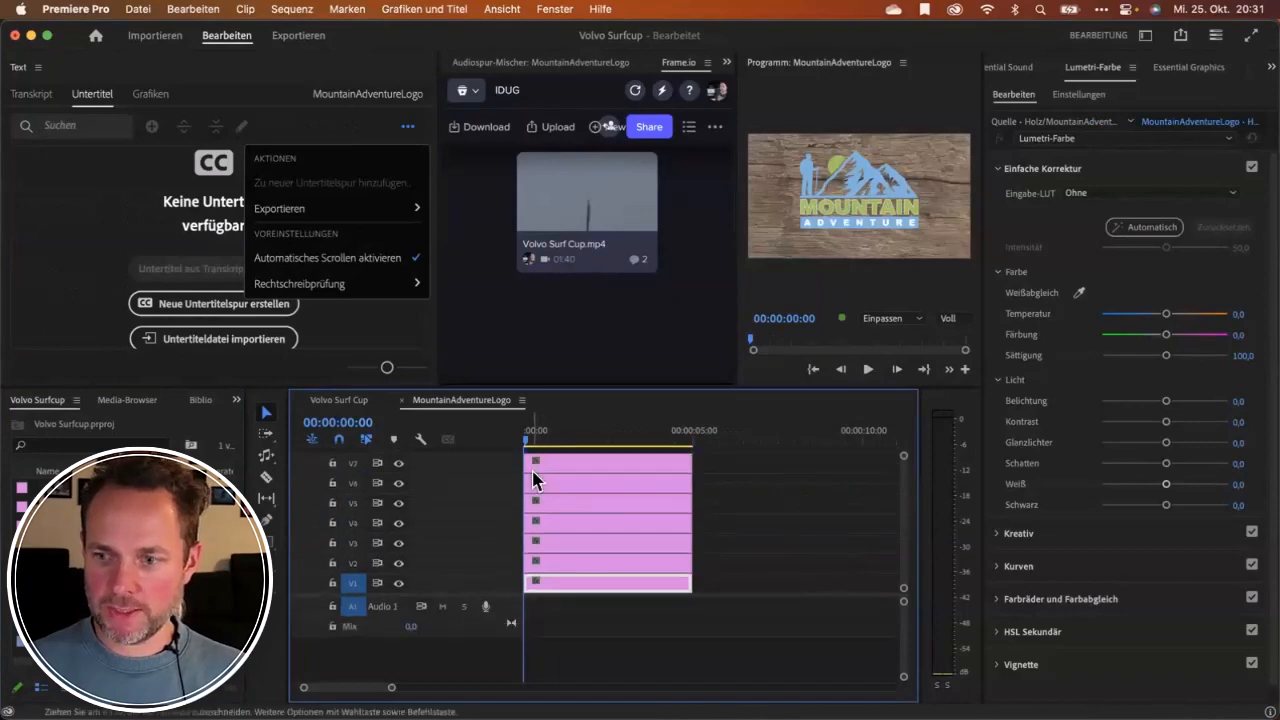
drag(532, 441, 584, 442)
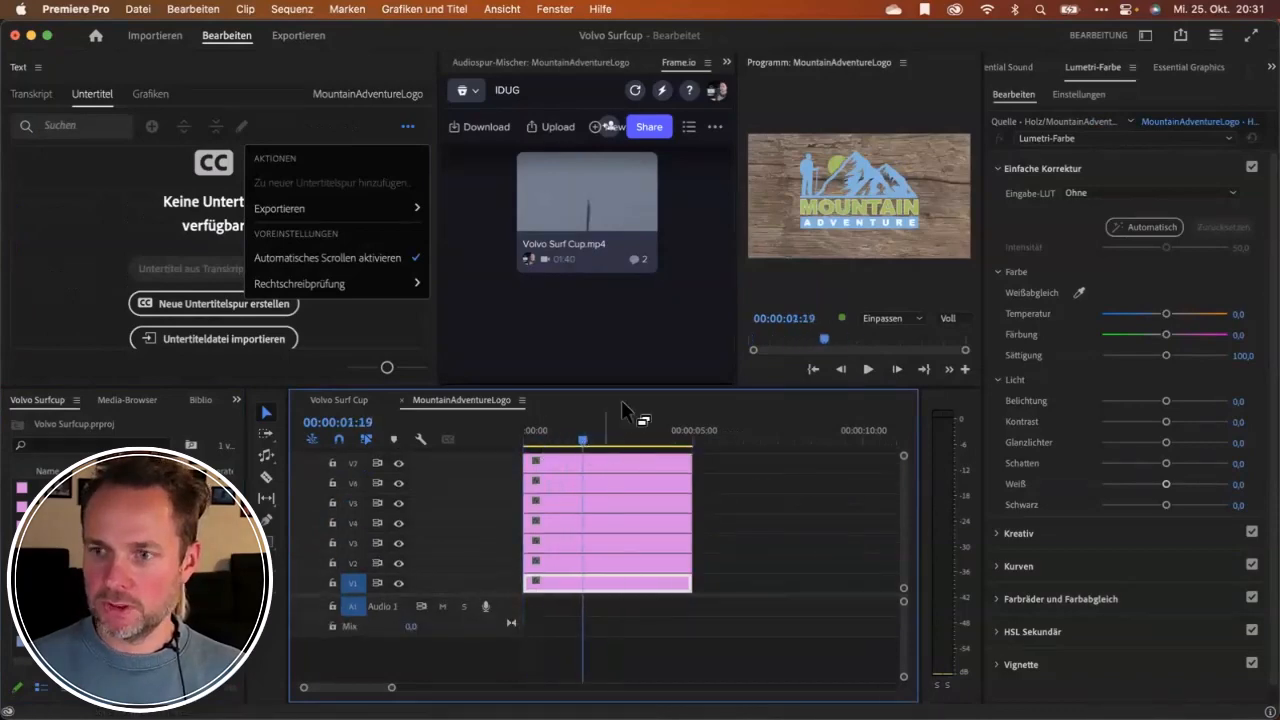
Close the Text panel and bring up the effect controls (Effekteinstellungen) in the source panel group.
click(37, 67)
click(57, 87)
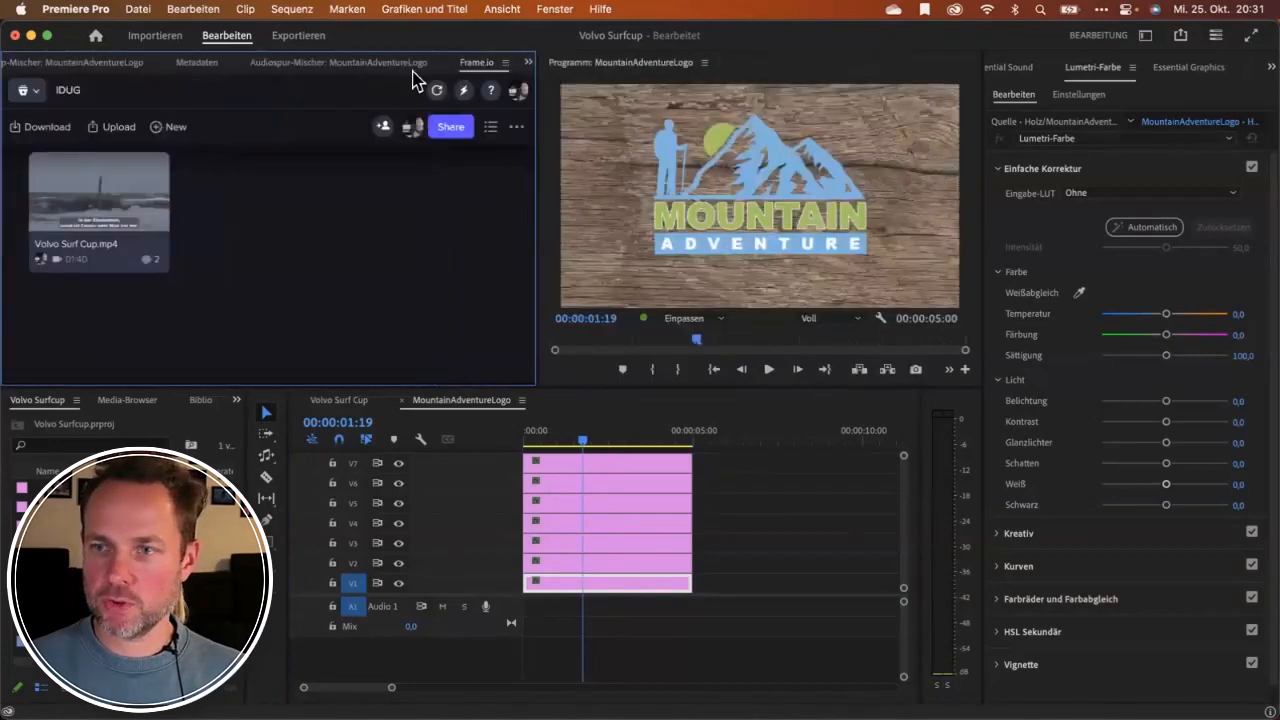
scroll(99, 67, up, 5)
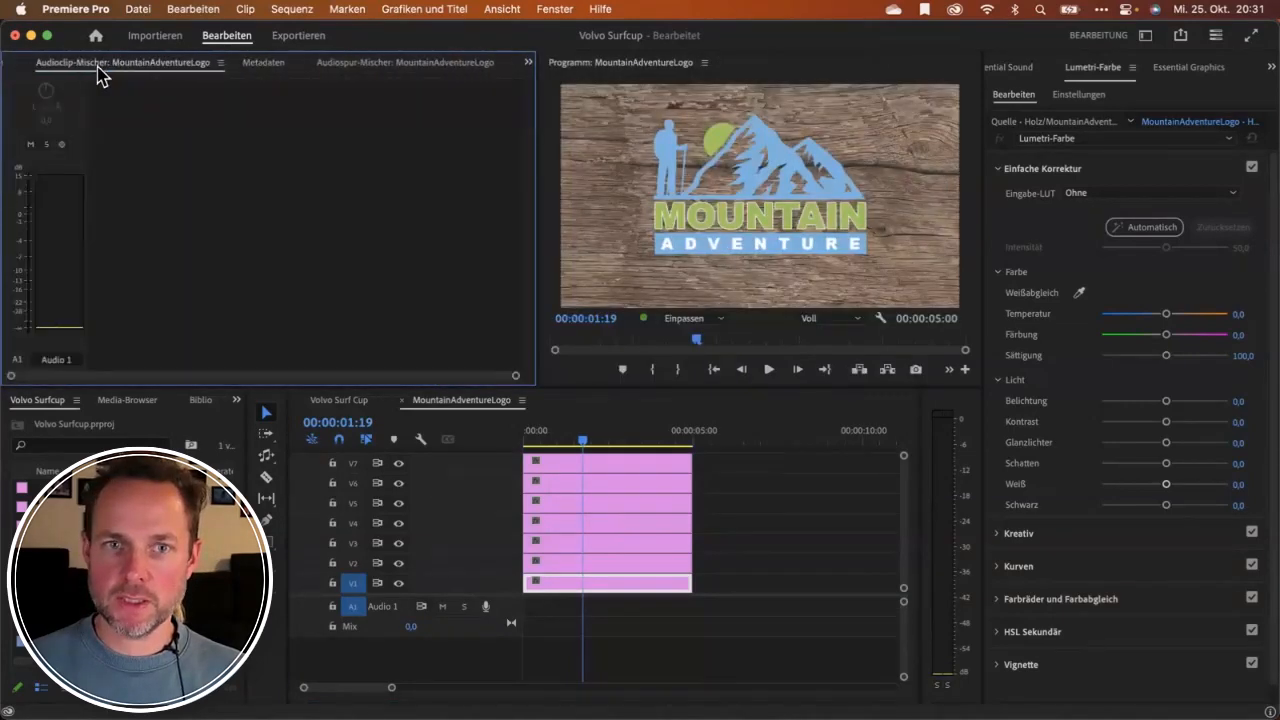
click(157, 66)
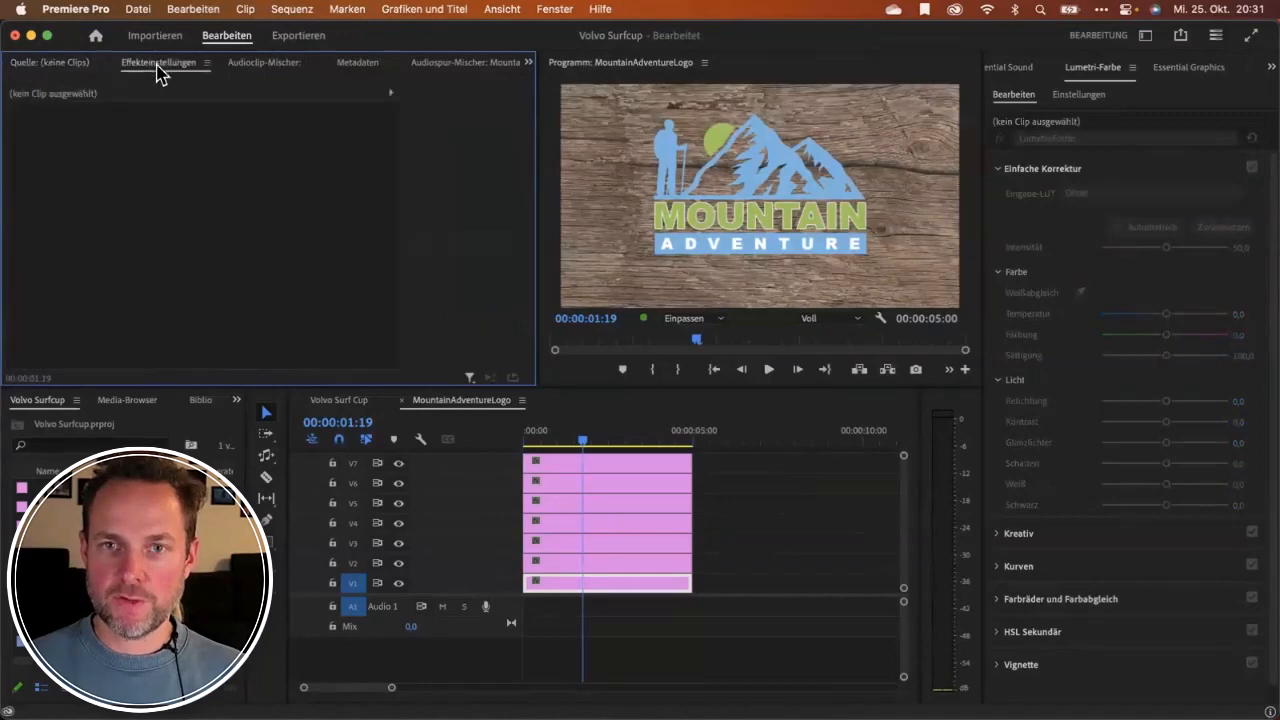
Select the Sonne clip on V7, toggle its track's visibility off and on, and scrub back to 00:00:00:15.
click(559, 440)
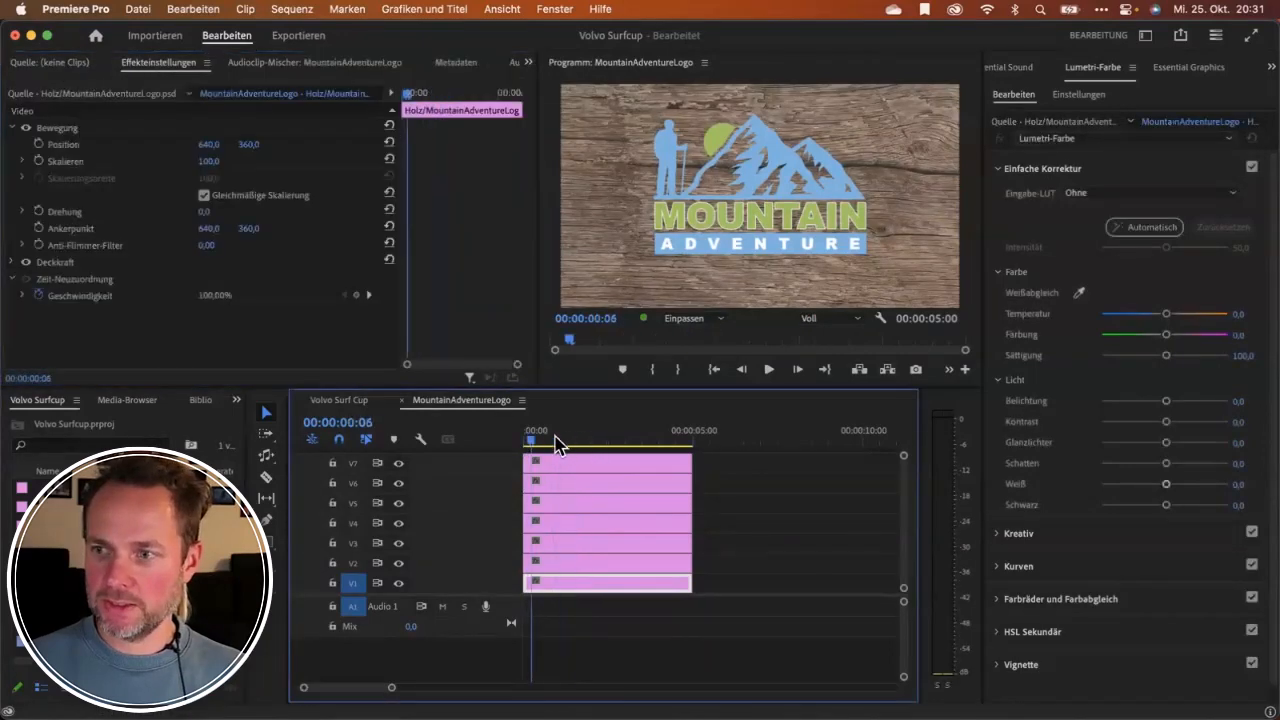
click(563, 462)
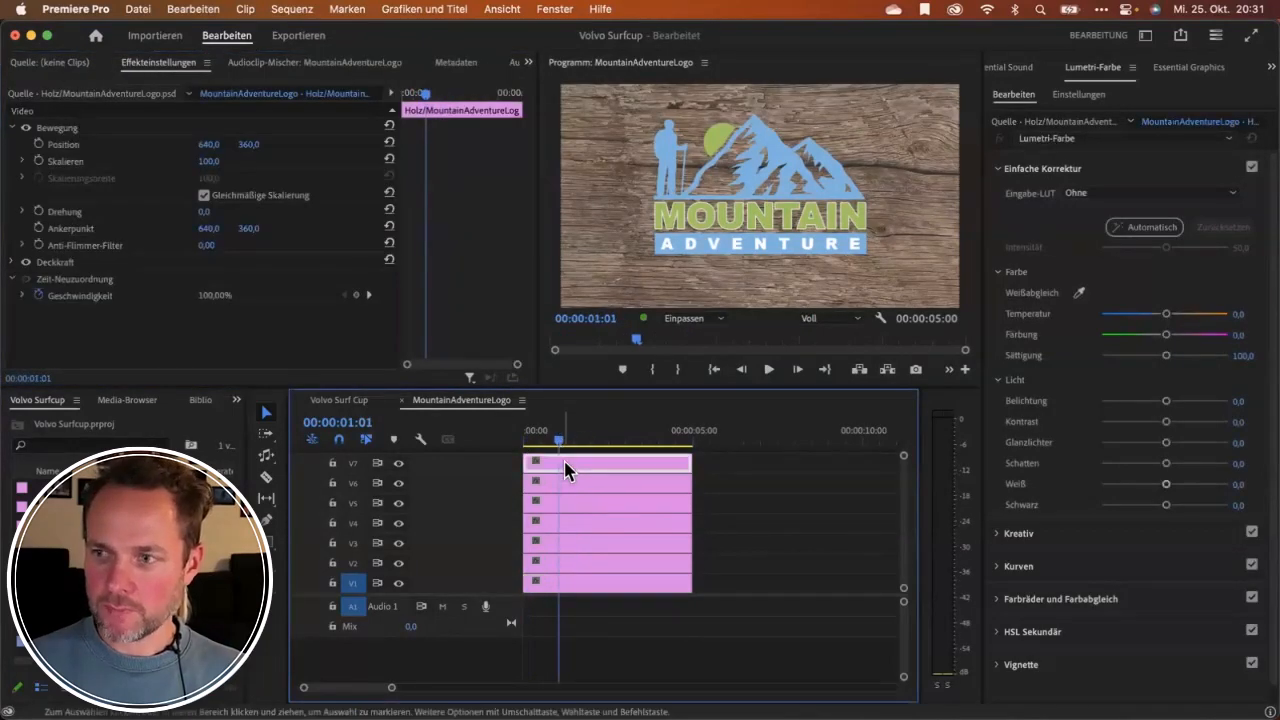
click(399, 464)
click(399, 464)
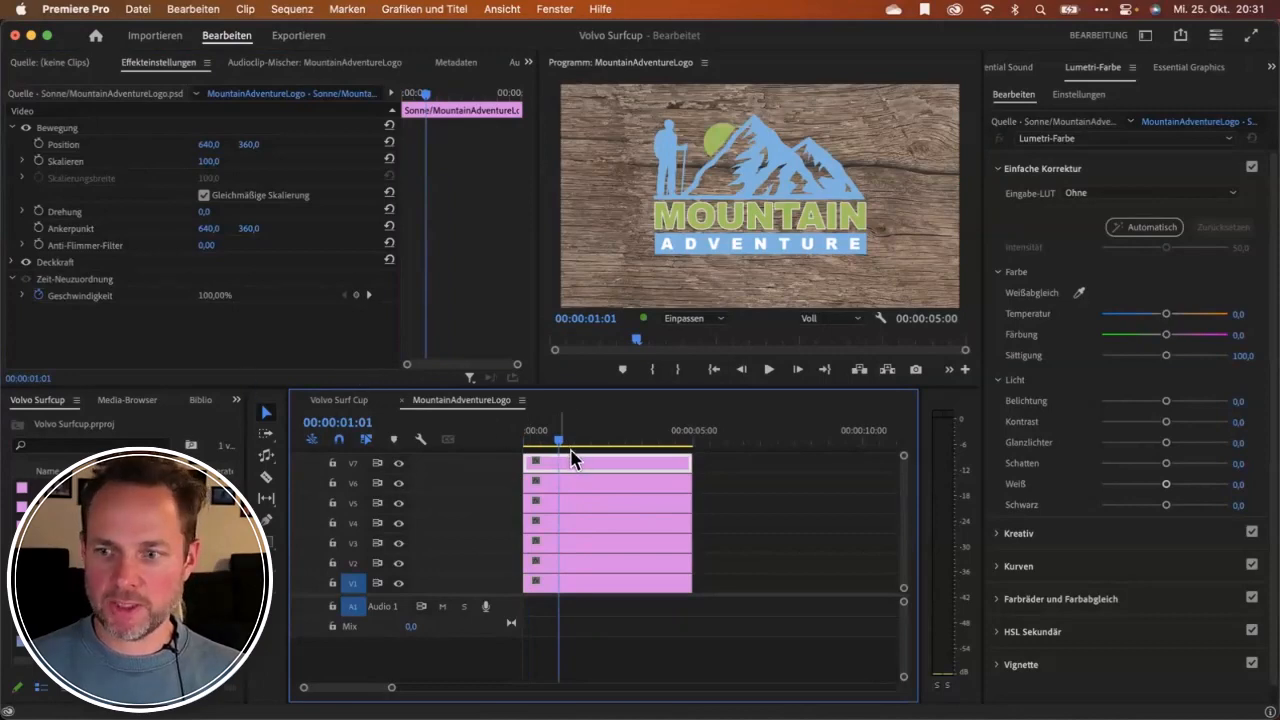
drag(562, 441, 540, 443)
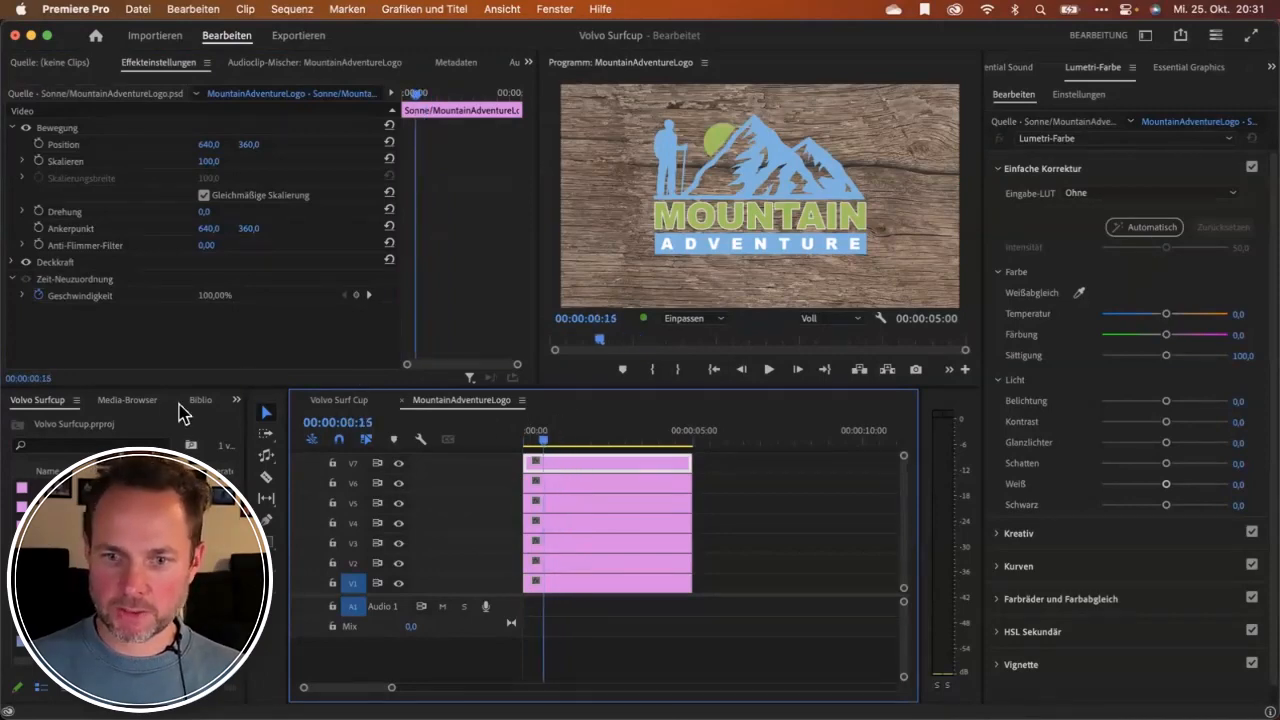
Apply the Weiche Blende transition to the start of the Sonne clip on V7 and play back the fade.
click(236, 400)
click(275, 490)
click(80, 422)
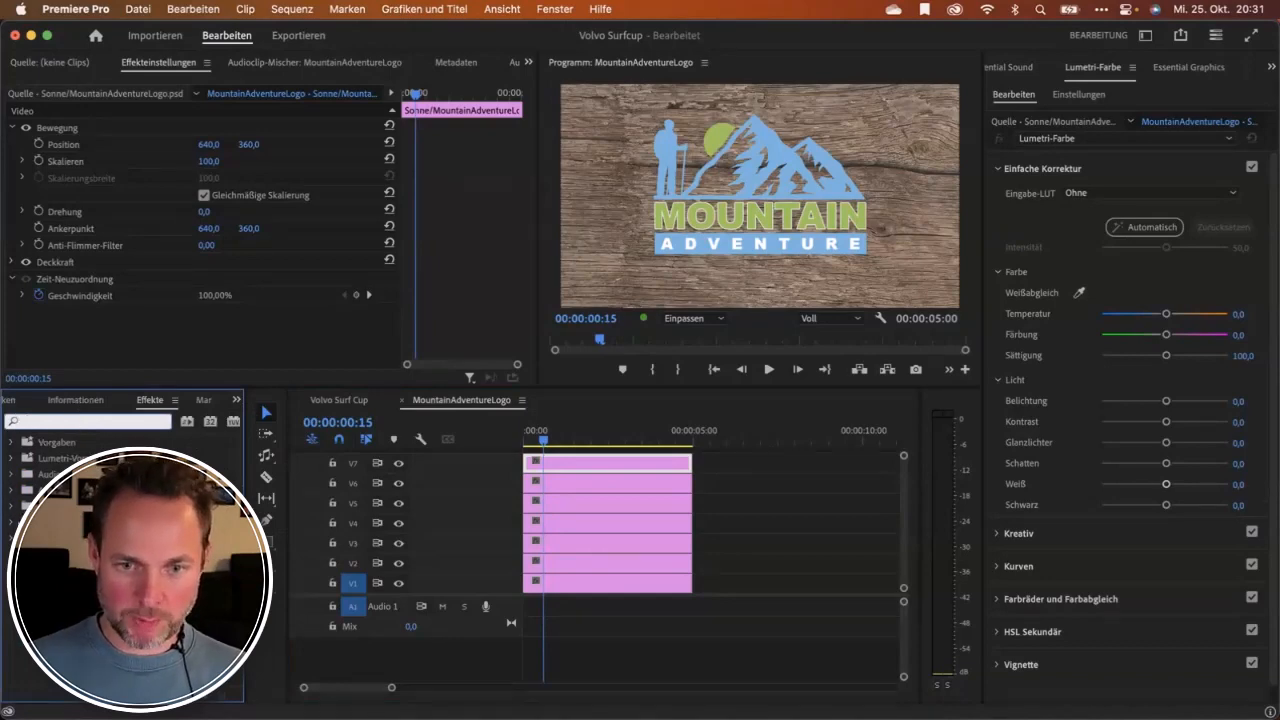
click(12, 522)
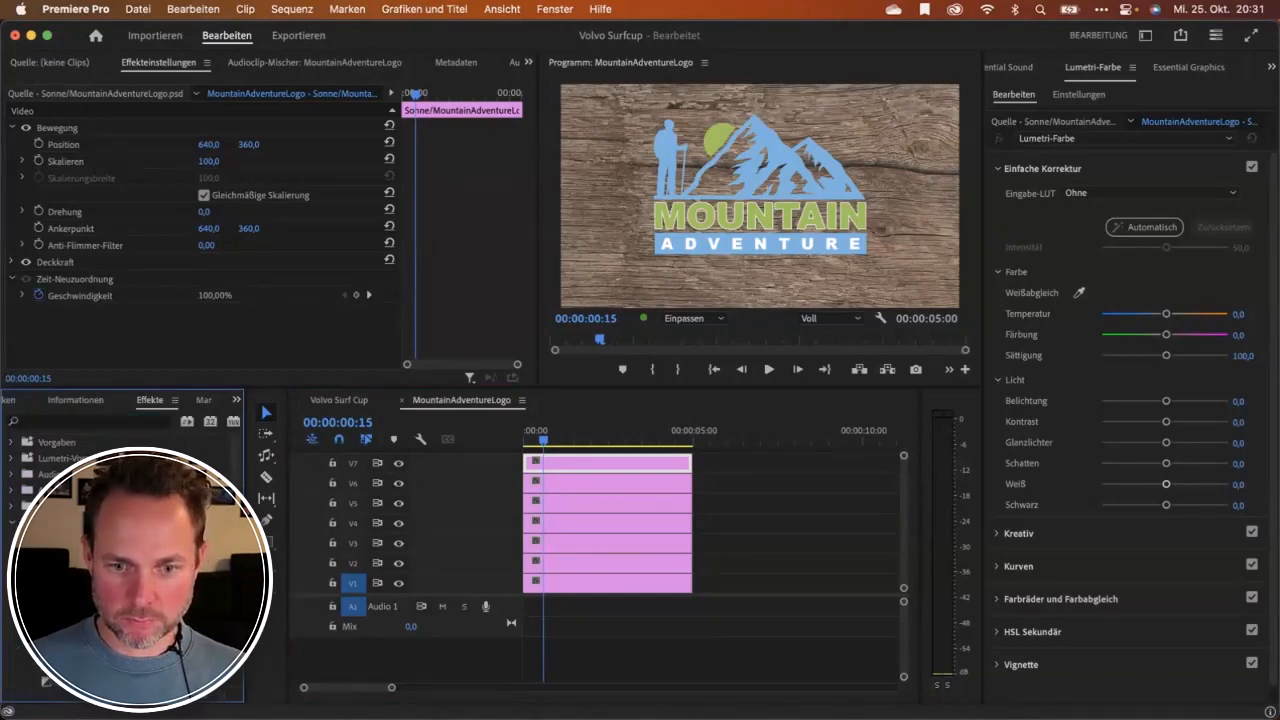
drag(20, 648, 538, 463)
click(548, 442)
key(space)
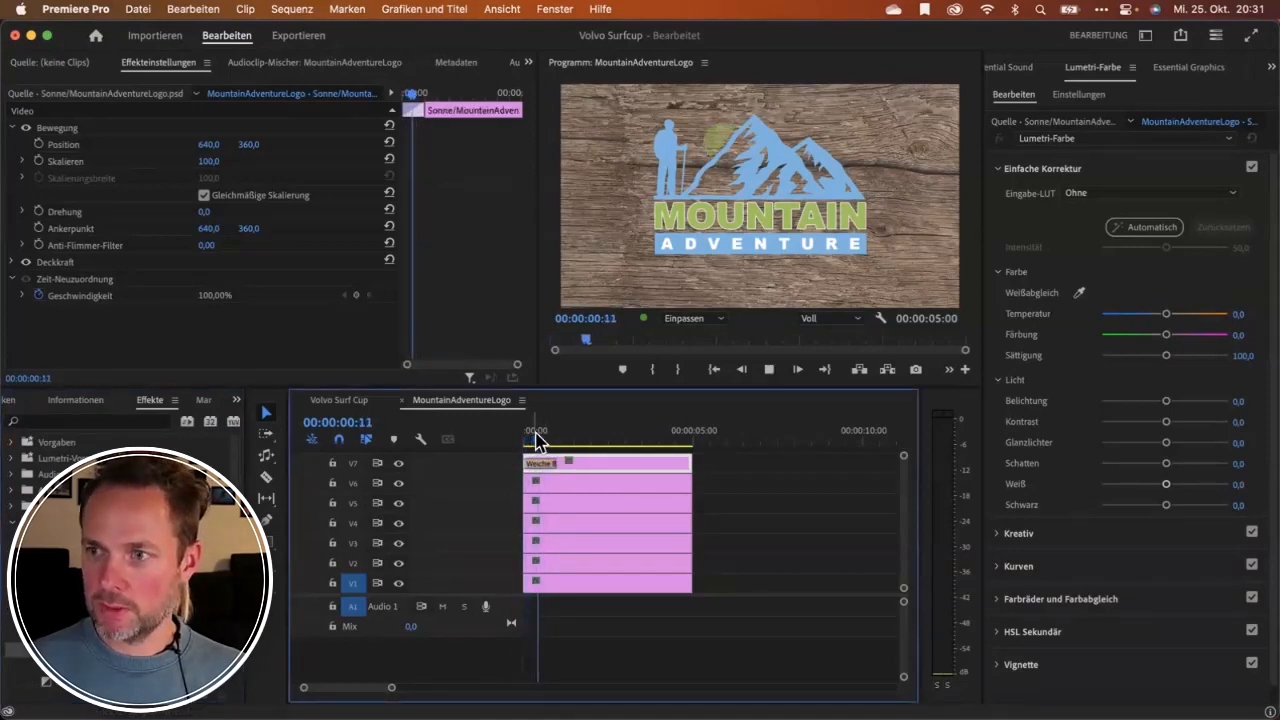
Stop playback, scrub to 00:00:00:22, toggle the V6 and V5 track outputs off and on, and select the Berg clip on V5.
key(space)
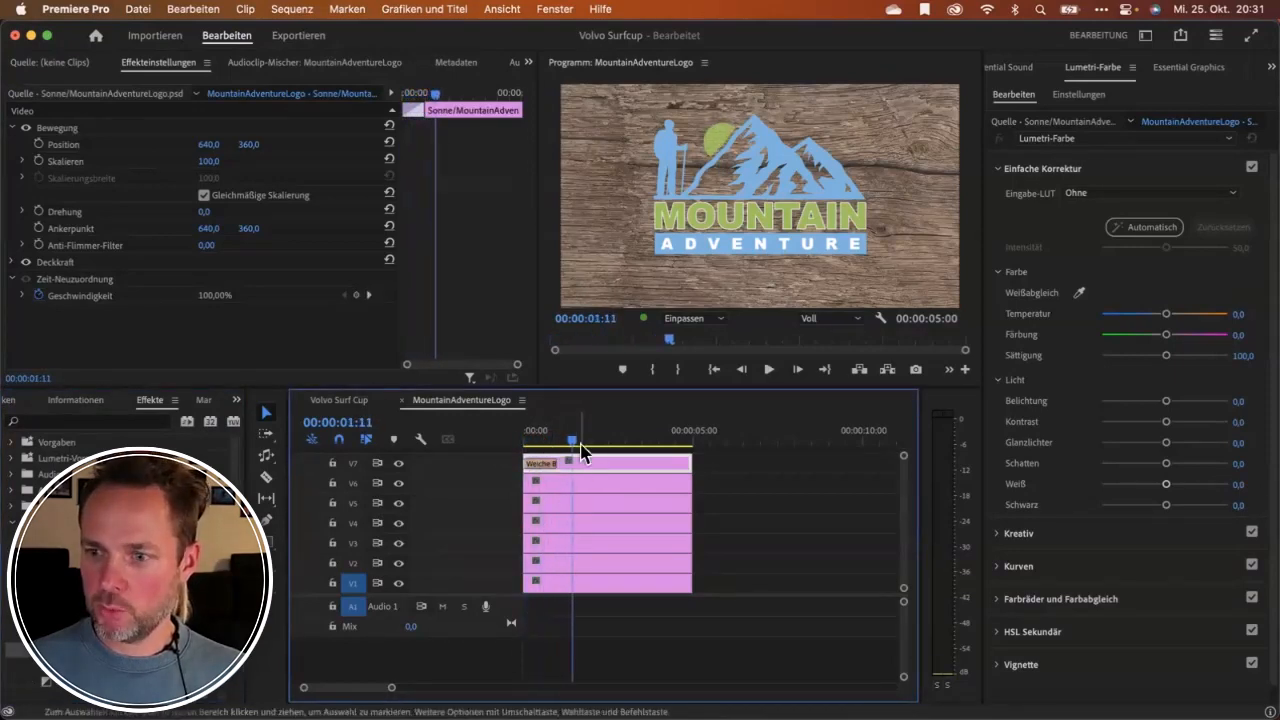
click(557, 440)
drag(560, 444, 553, 444)
click(572, 485)
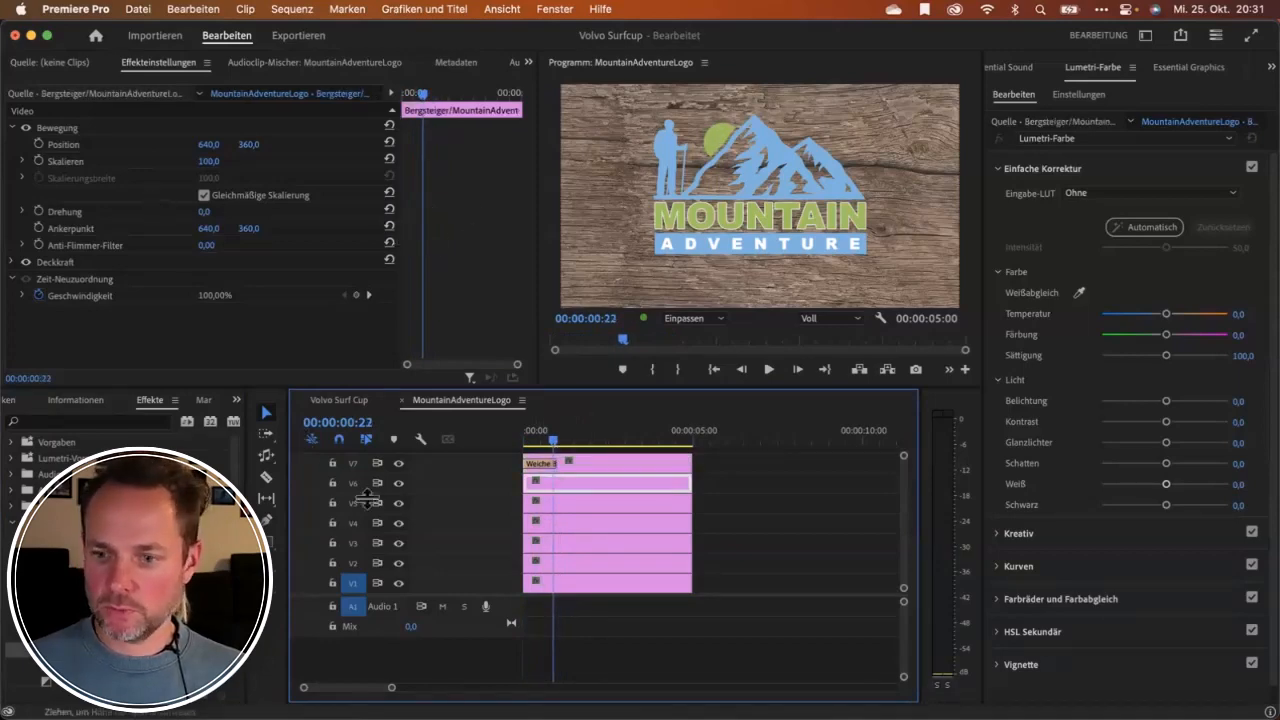
click(398, 483)
click(398, 483)
click(399, 504)
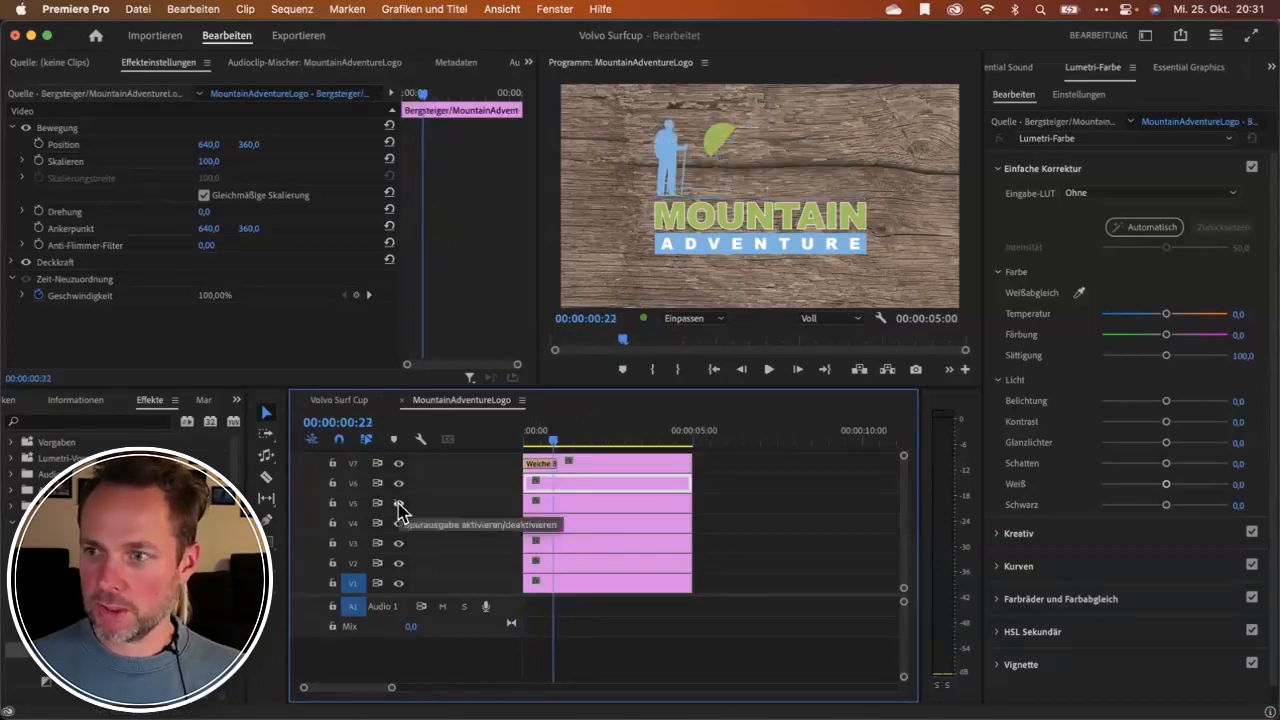
click(399, 504)
click(527, 506)
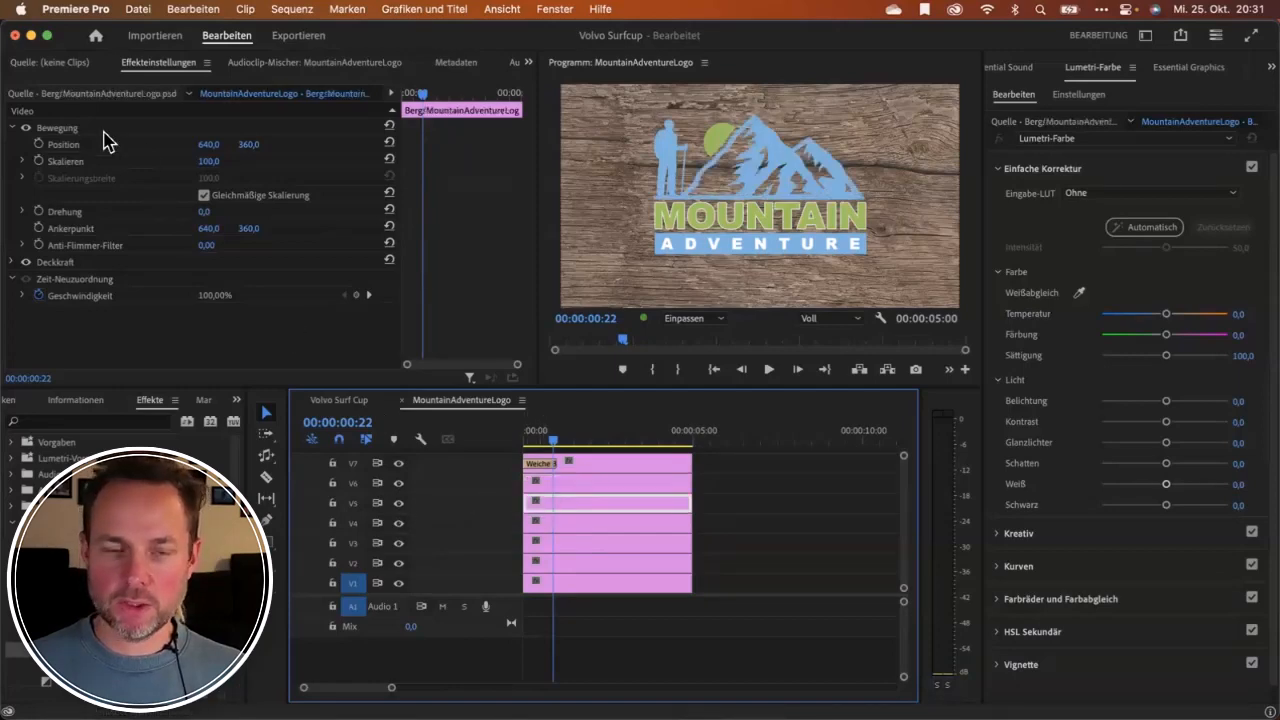
Keyframe the Berg clip's Position so it slides in from X 893,0 at 00:00:00:00 to its original place about one second in.
click(431, 97)
drag(431, 97, 402, 97)
click(38, 144)
drag(207, 147, 217, 157)
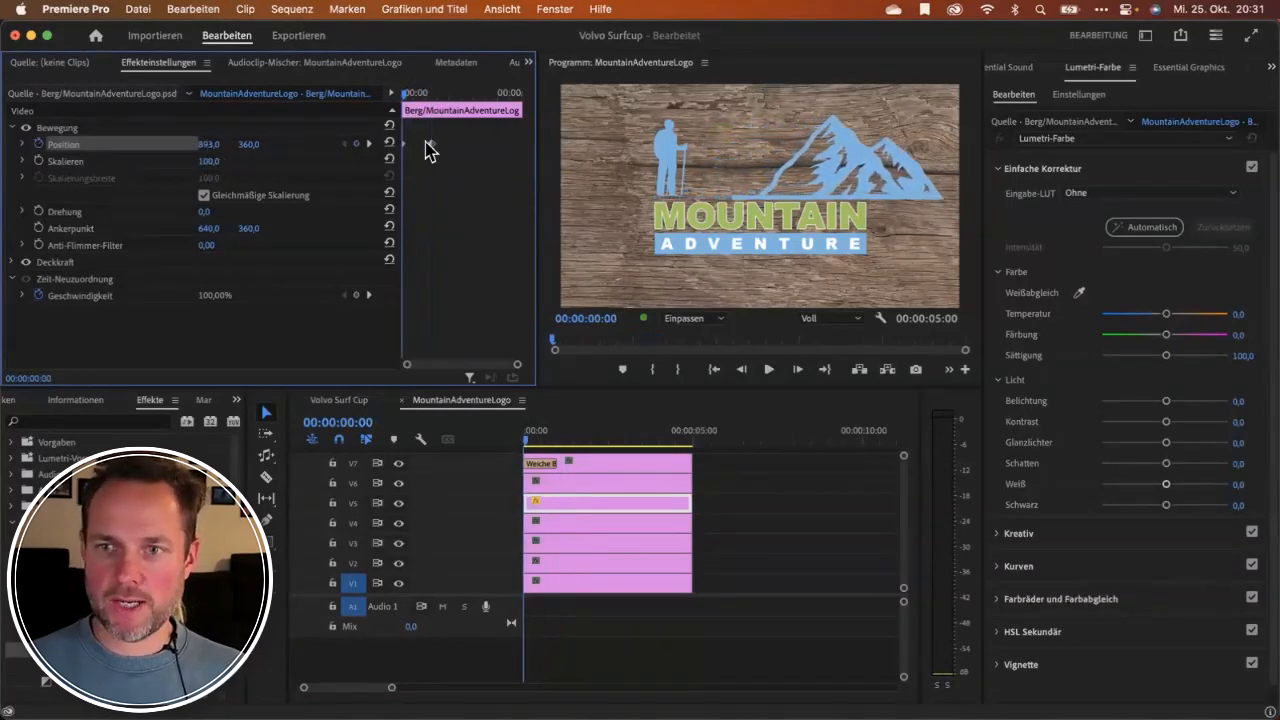
Set the second Position keyframe's temporal interpolation to Langsam einschwenken and play back the mountain's movement.
right_click(431, 144)
mouse_move(472, 298)
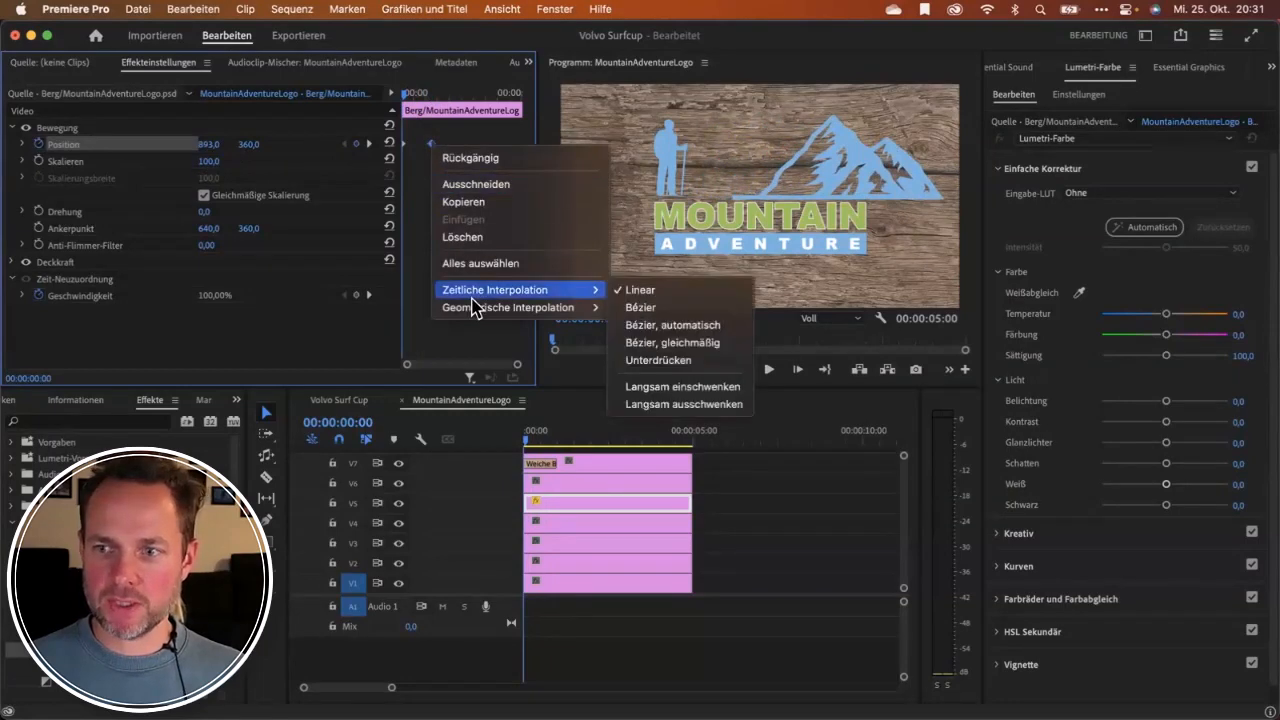
click(682, 386)
key(space)
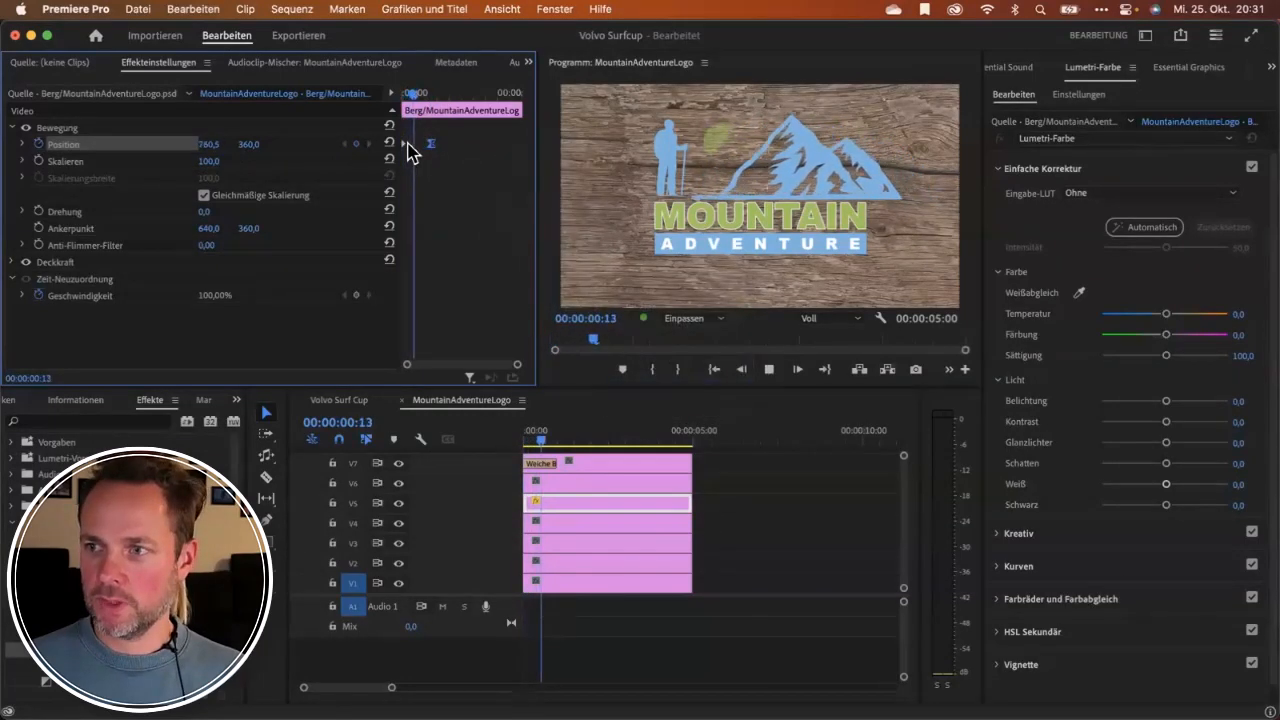
key(space)
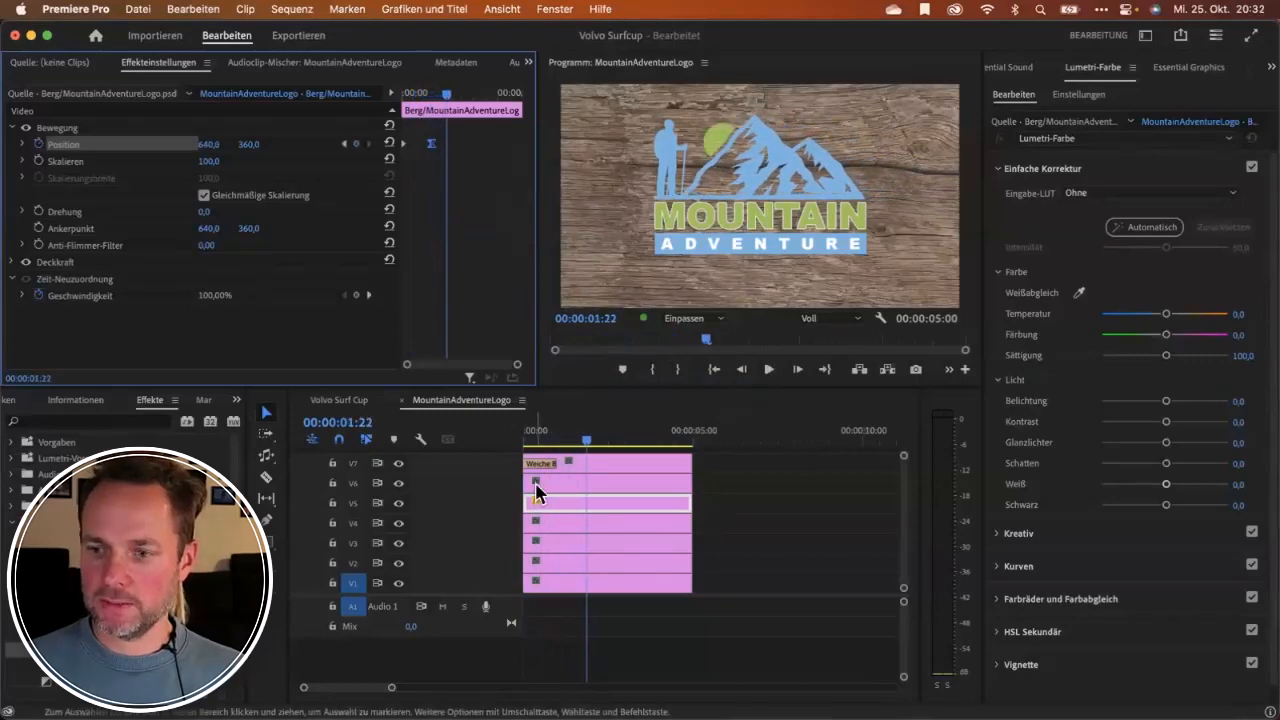
Trim the start of the Sonne clip on V7 to about 00:00:01:08 and play the logo animation from the beginning.
drag(527, 463, 569, 465)
drag(540, 436, 514, 439)
key(space)
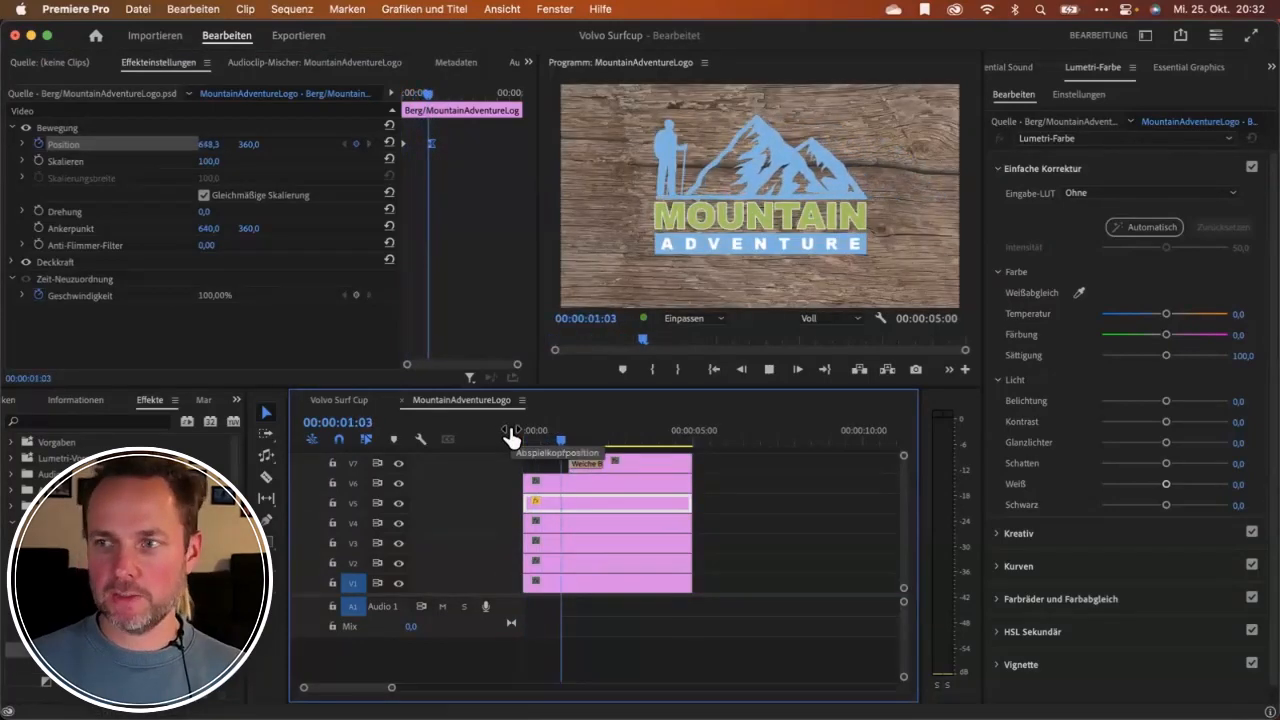
key(space)
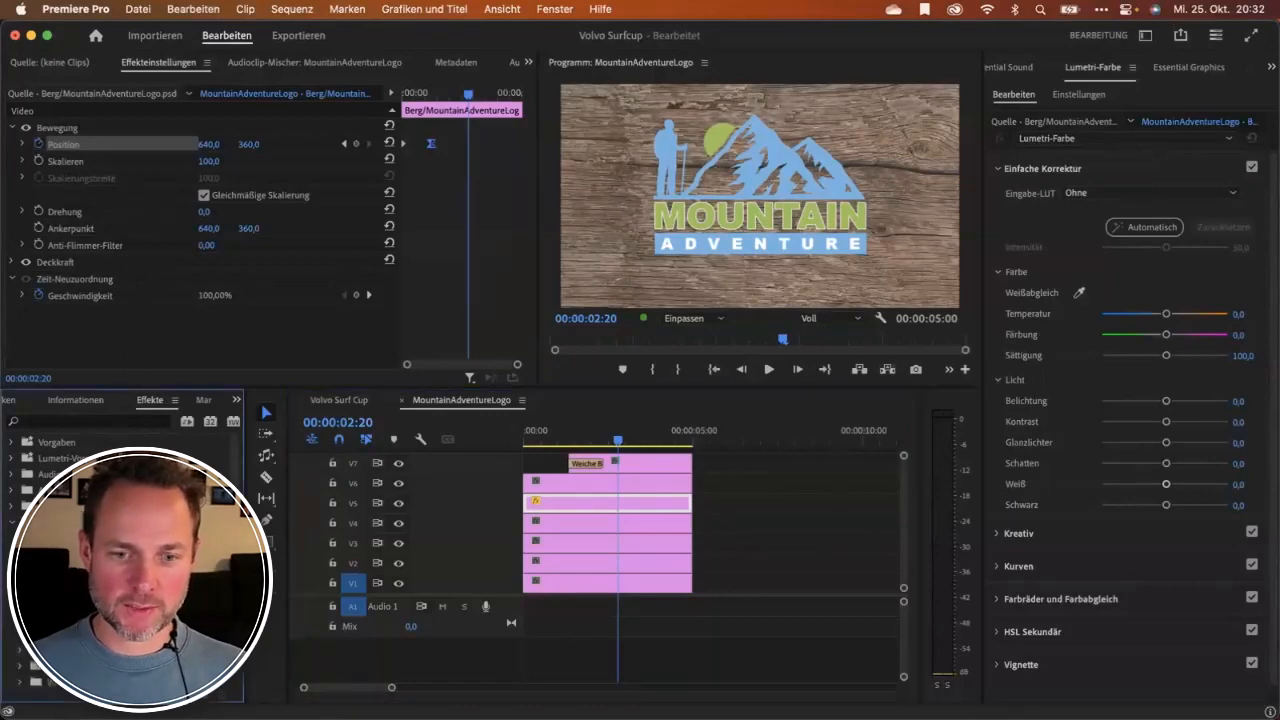
Switch to the Volvo Surf Cup sequence and show the contents of the Volvo Surfcup project.
click(12, 523)
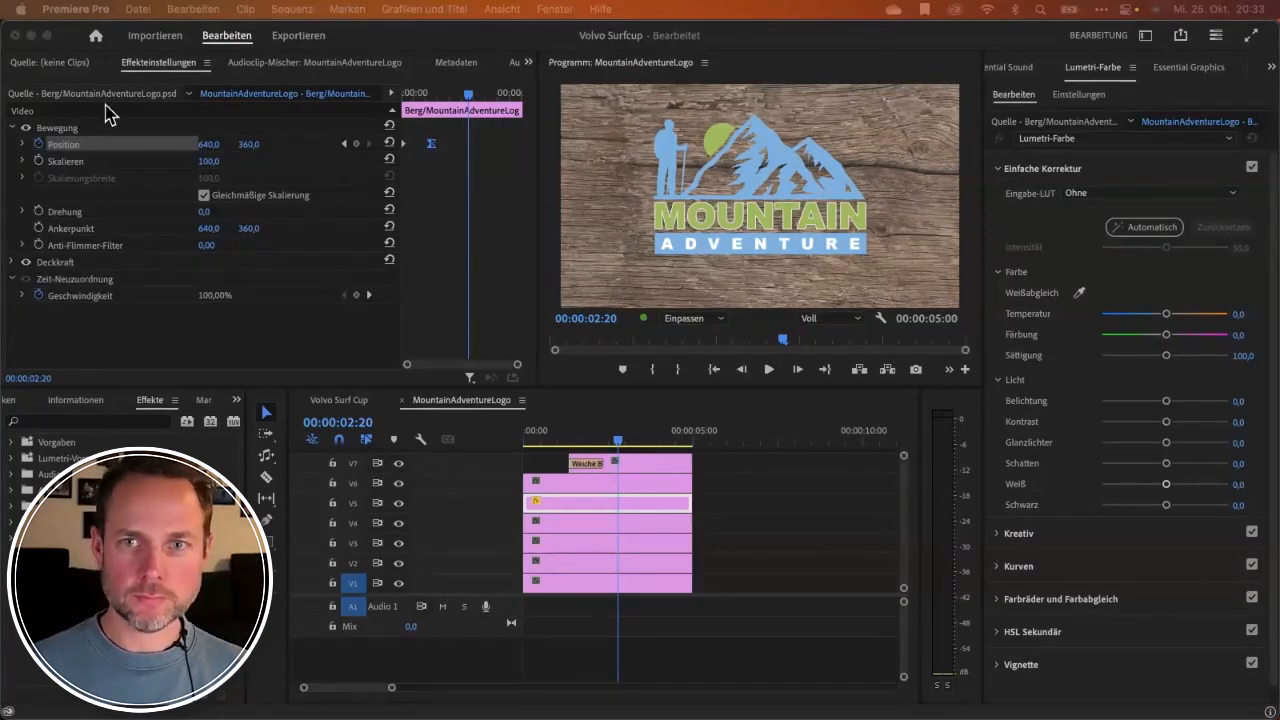
click(476, 46)
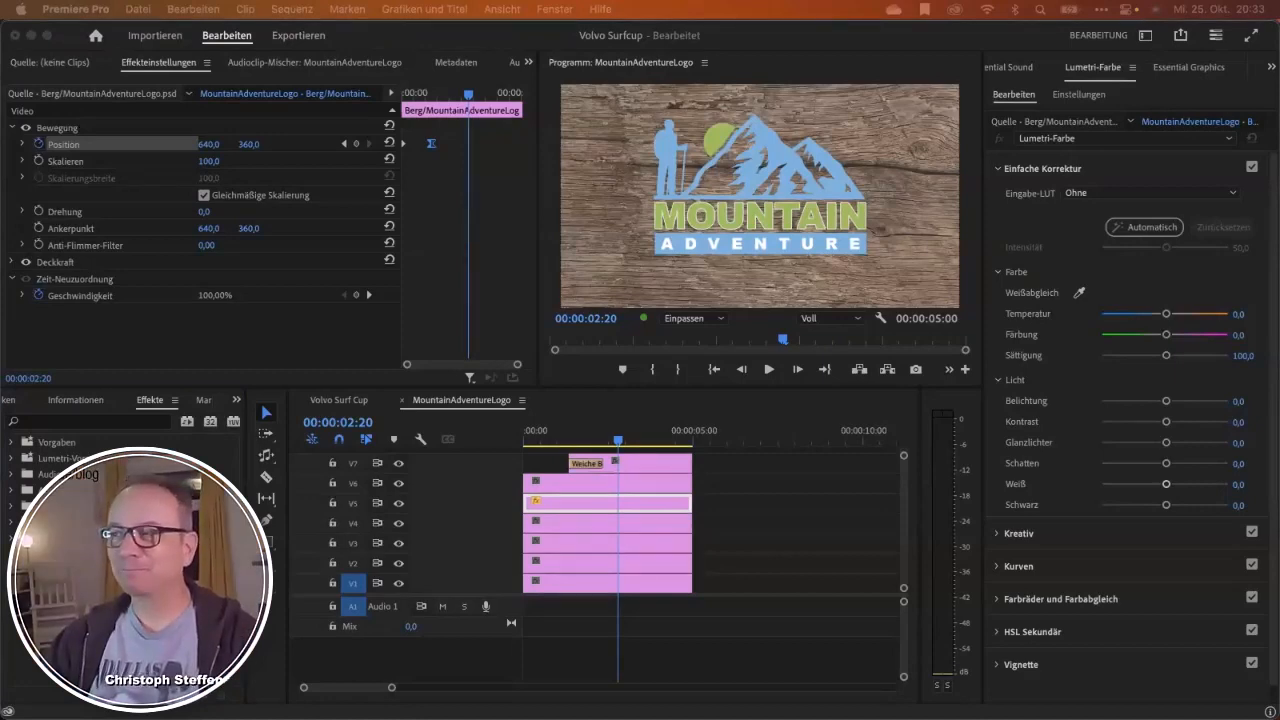
click(328, 405)
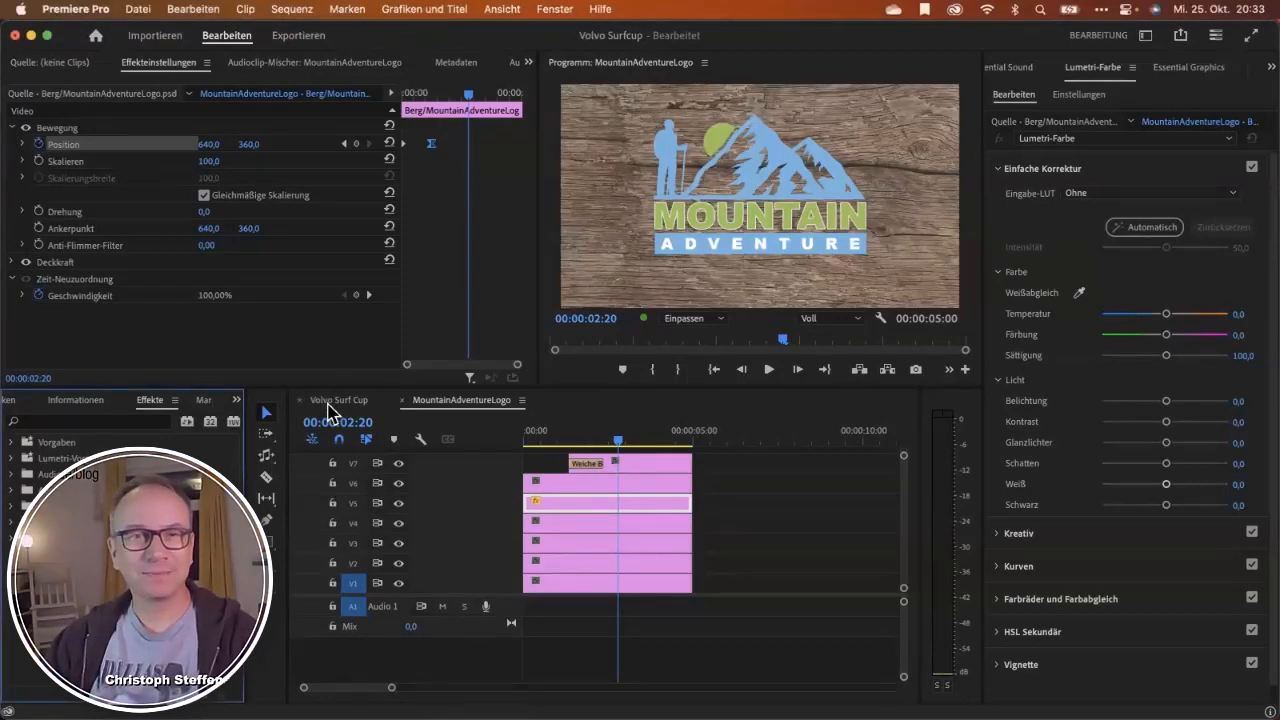
click(330, 405)
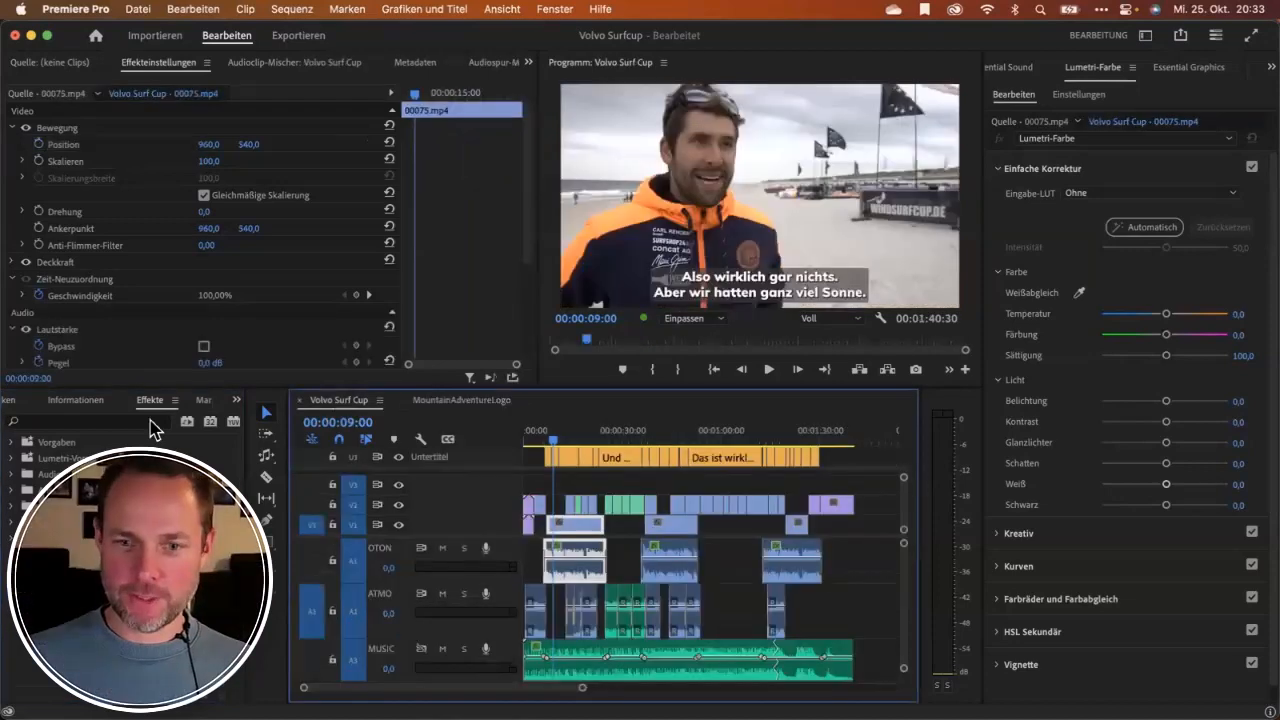
click(62, 405)
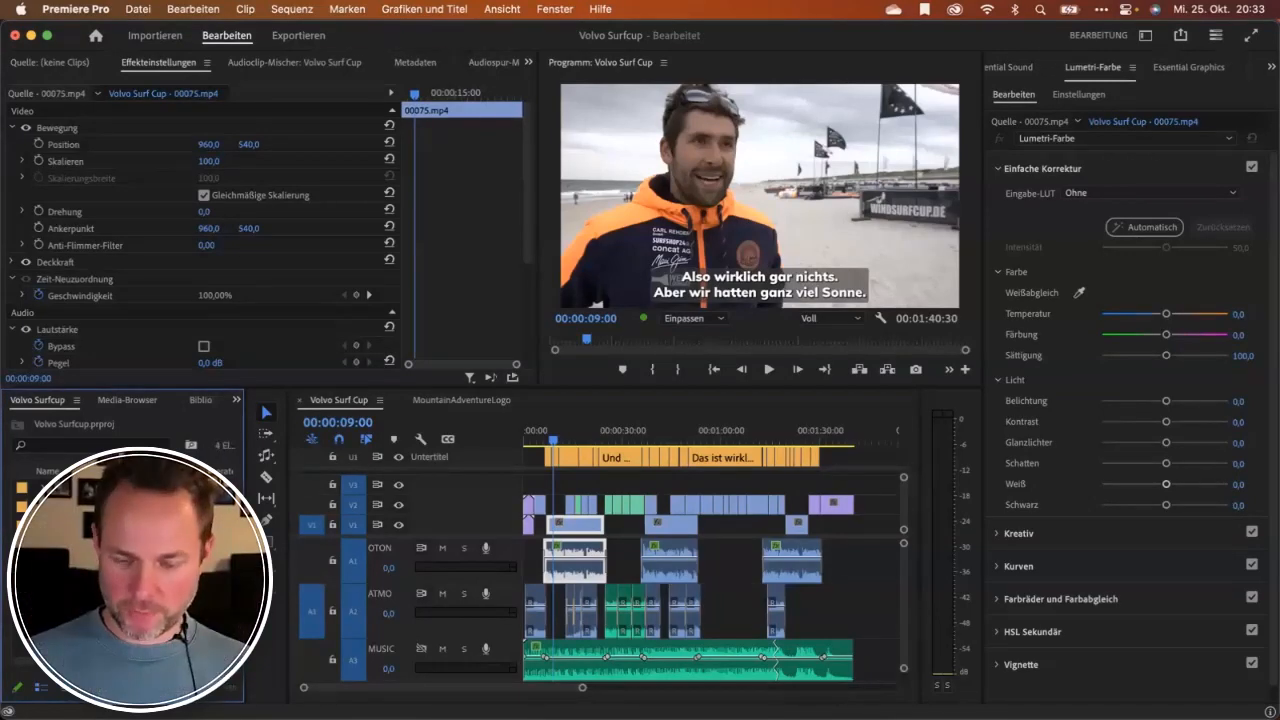
Open the Projektmanager and toggle Nicht verwendete Clips ausschließen off and back on for the Volvo Surf Cup sequence.
click(141, 11)
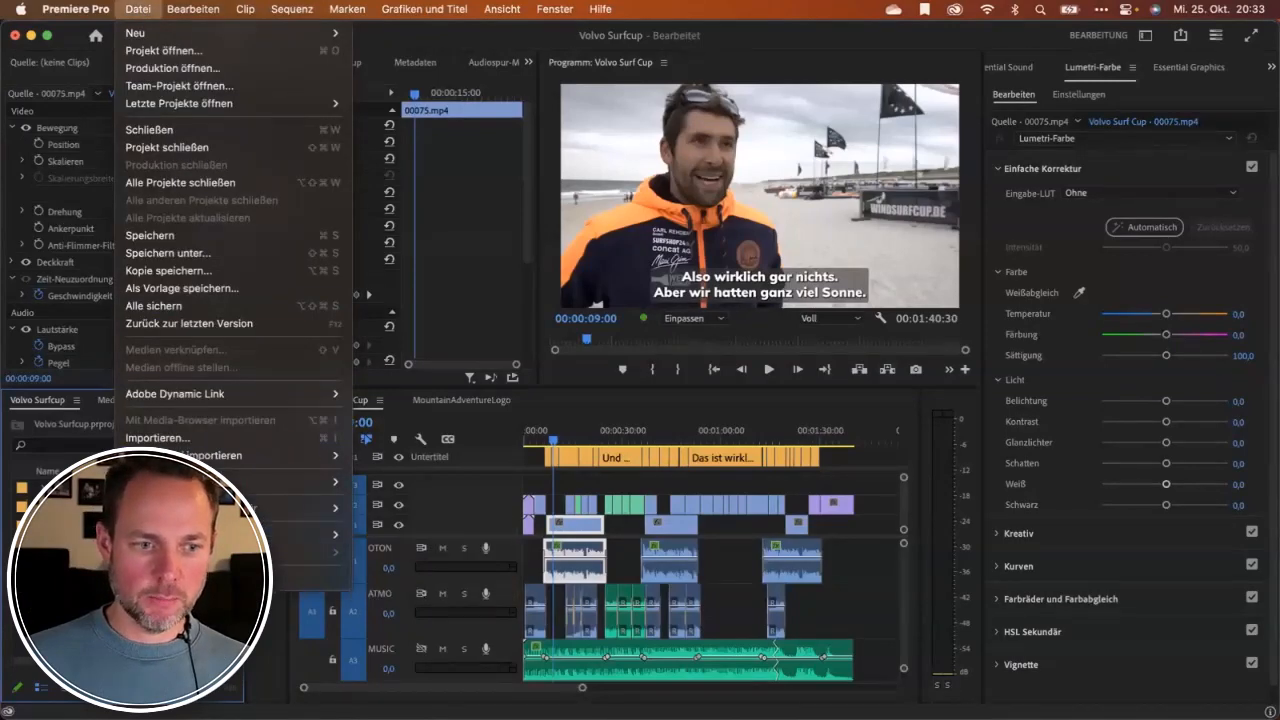
click(313, 578)
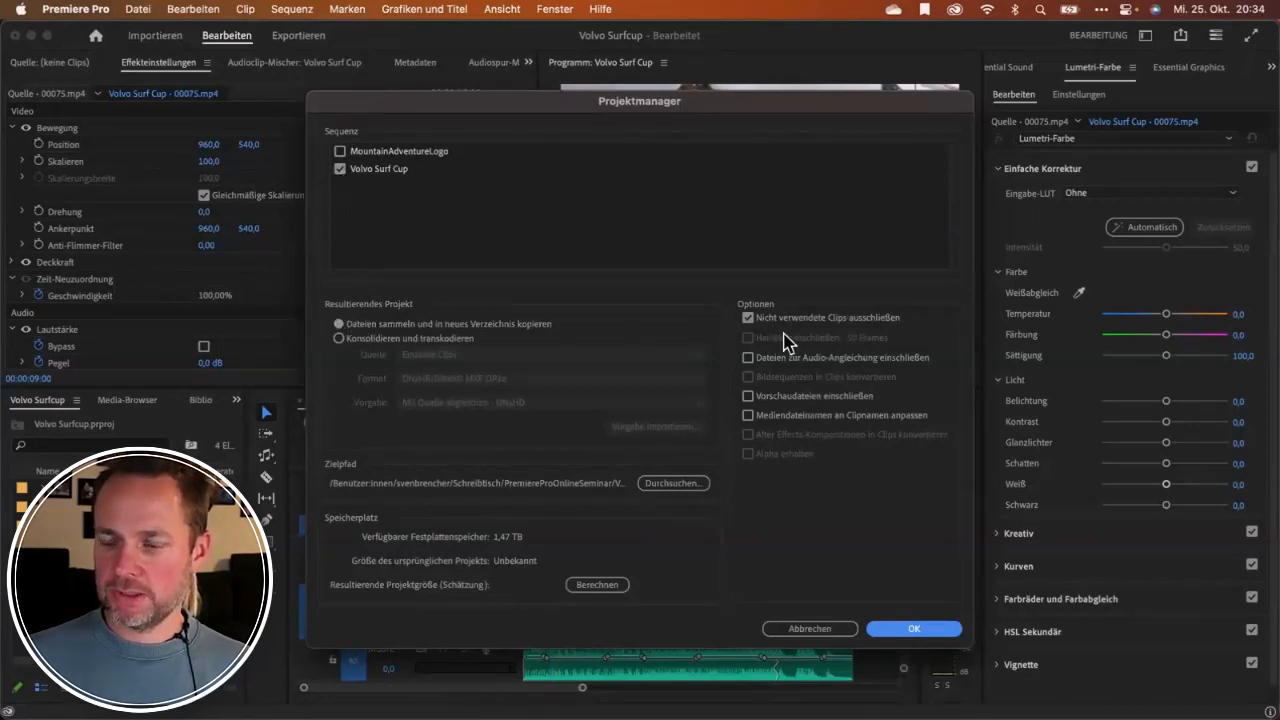
click(749, 319)
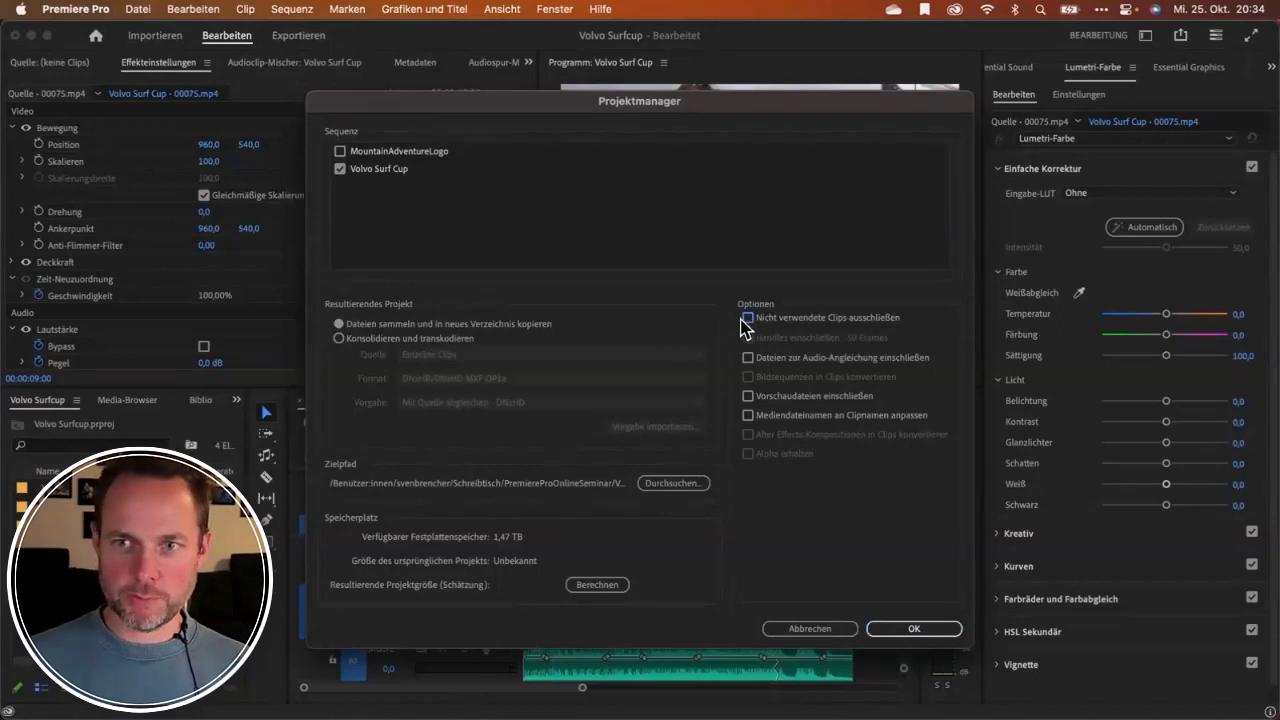
click(749, 319)
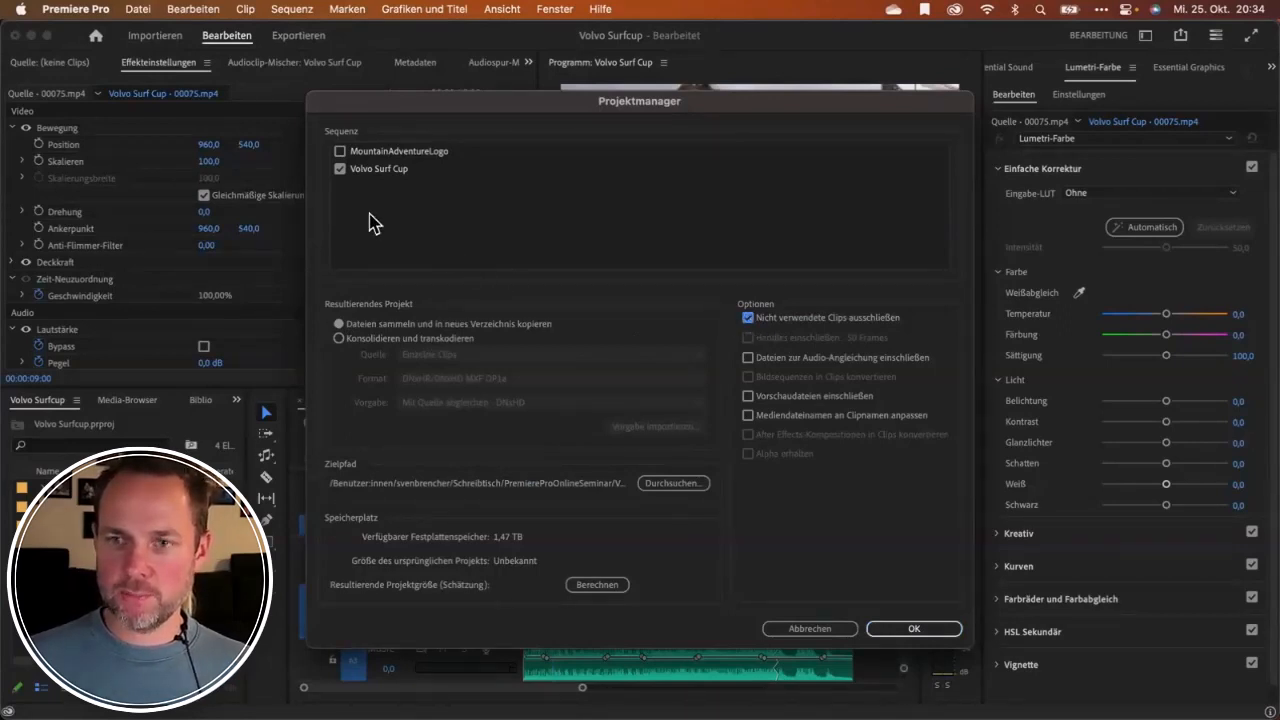
key(ctrl+a)
drag(327, 185, 435, 185)
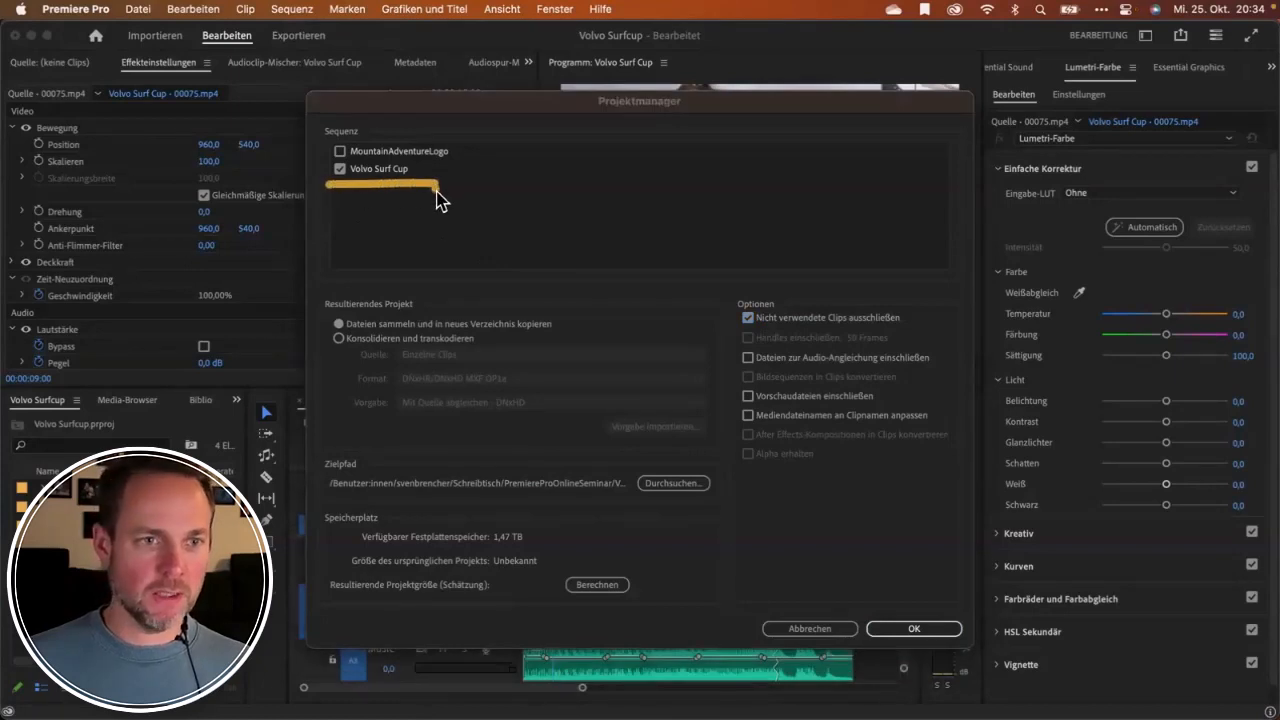
key(Escape)
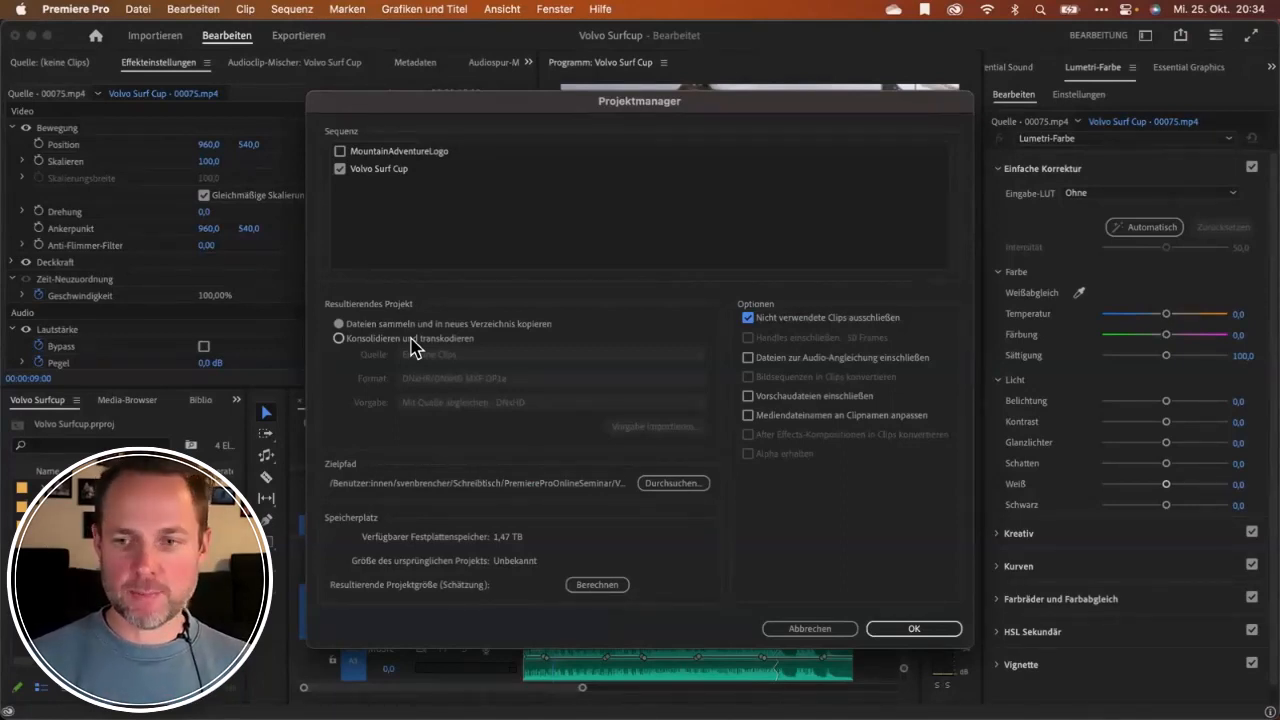
Try Konsolidieren und transkodieren with the QuickTime format and the Match Source - Apple ProRes 422 preset, and cancel the Projektmanager.
click(376, 342)
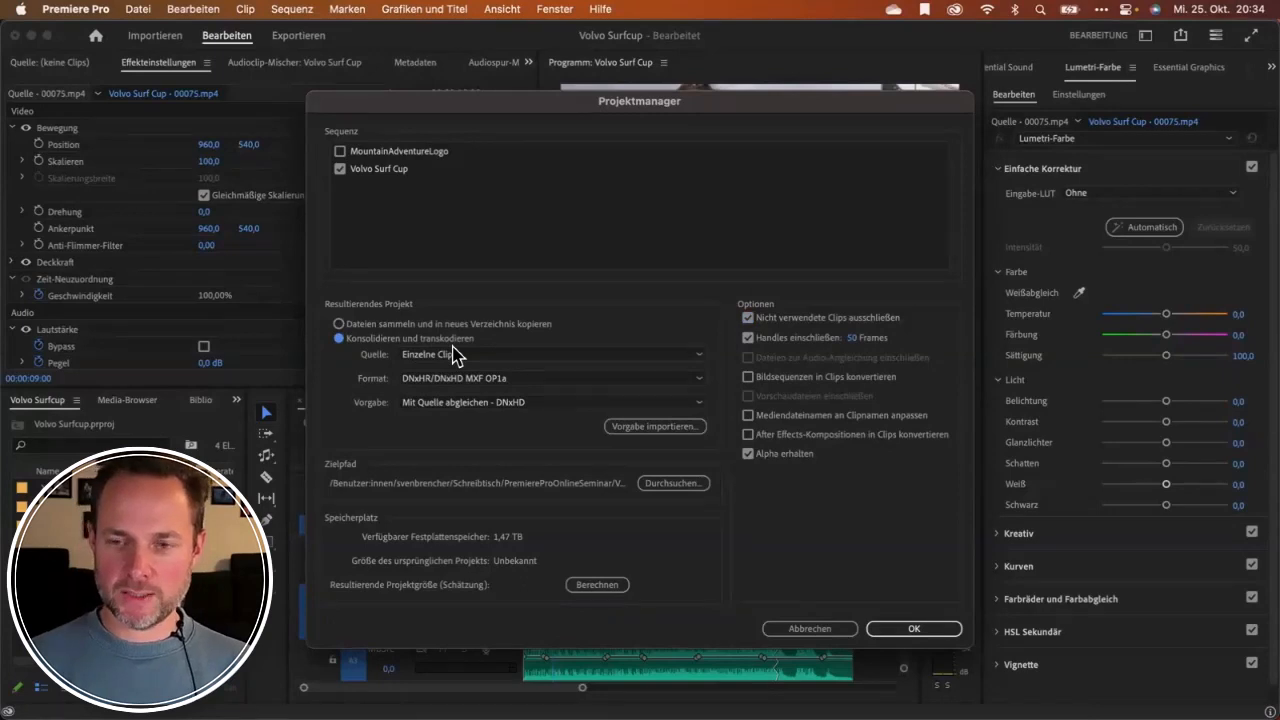
click(466, 379)
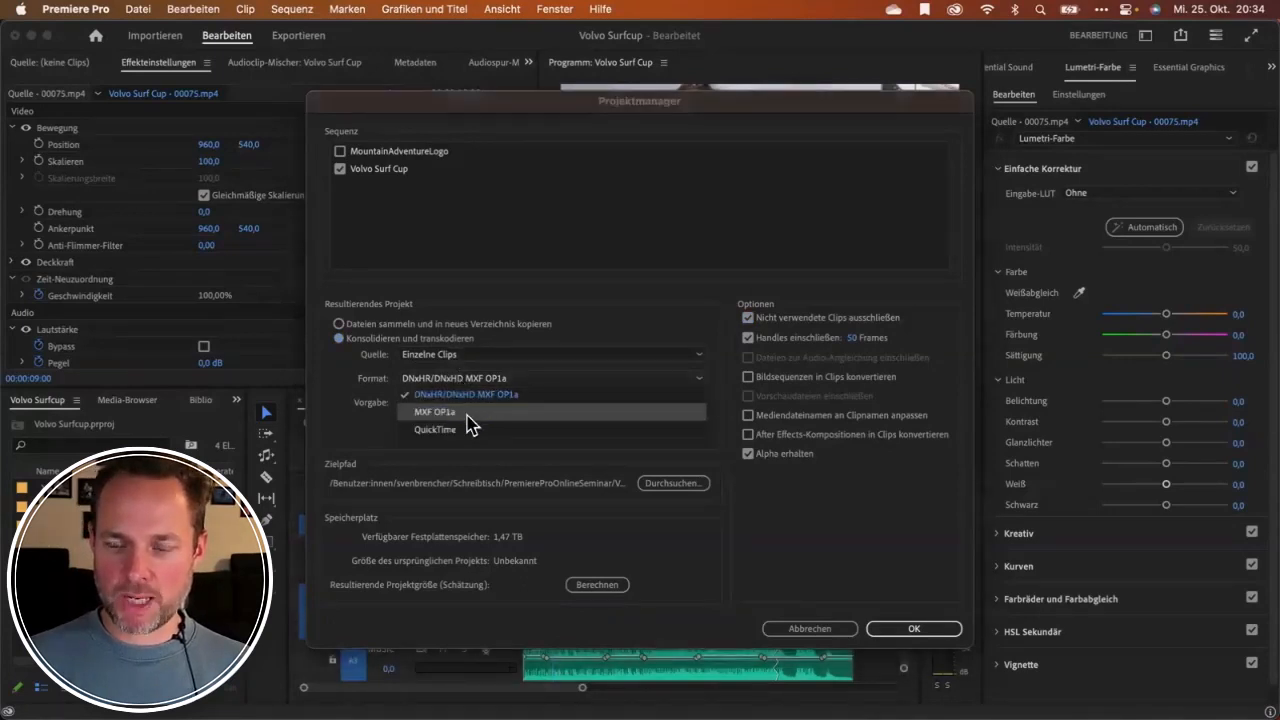
click(458, 430)
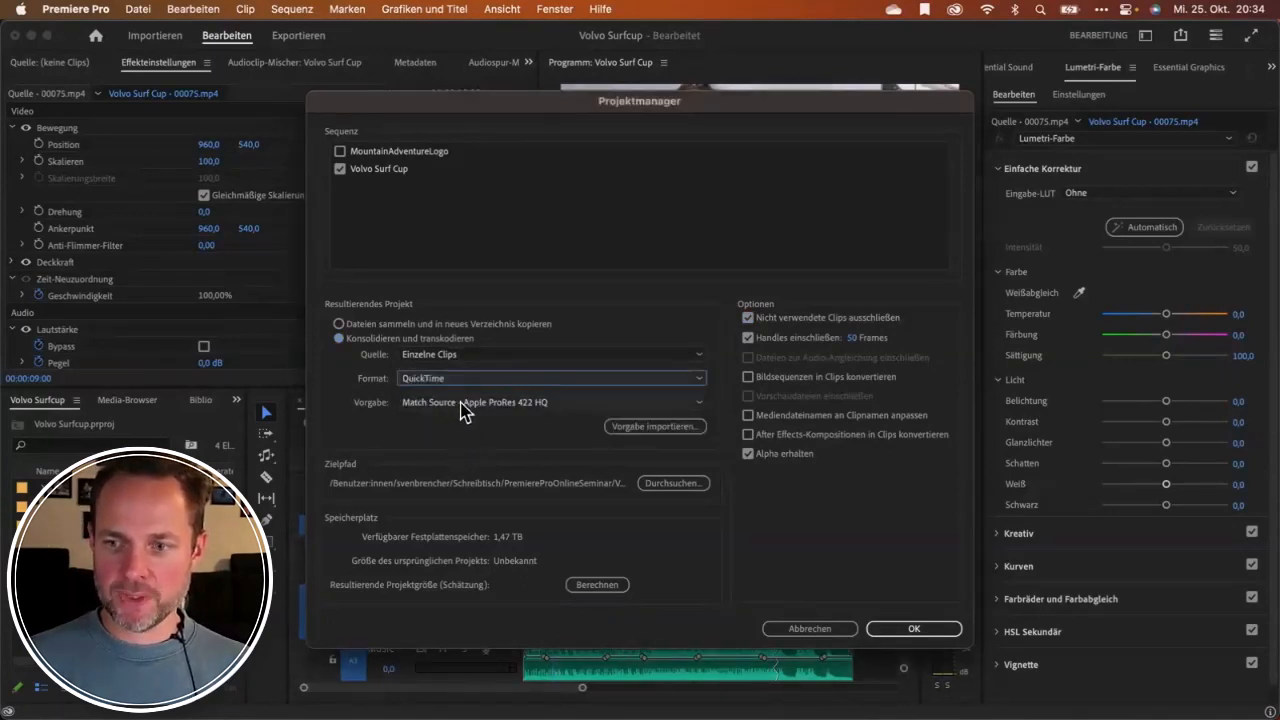
click(462, 405)
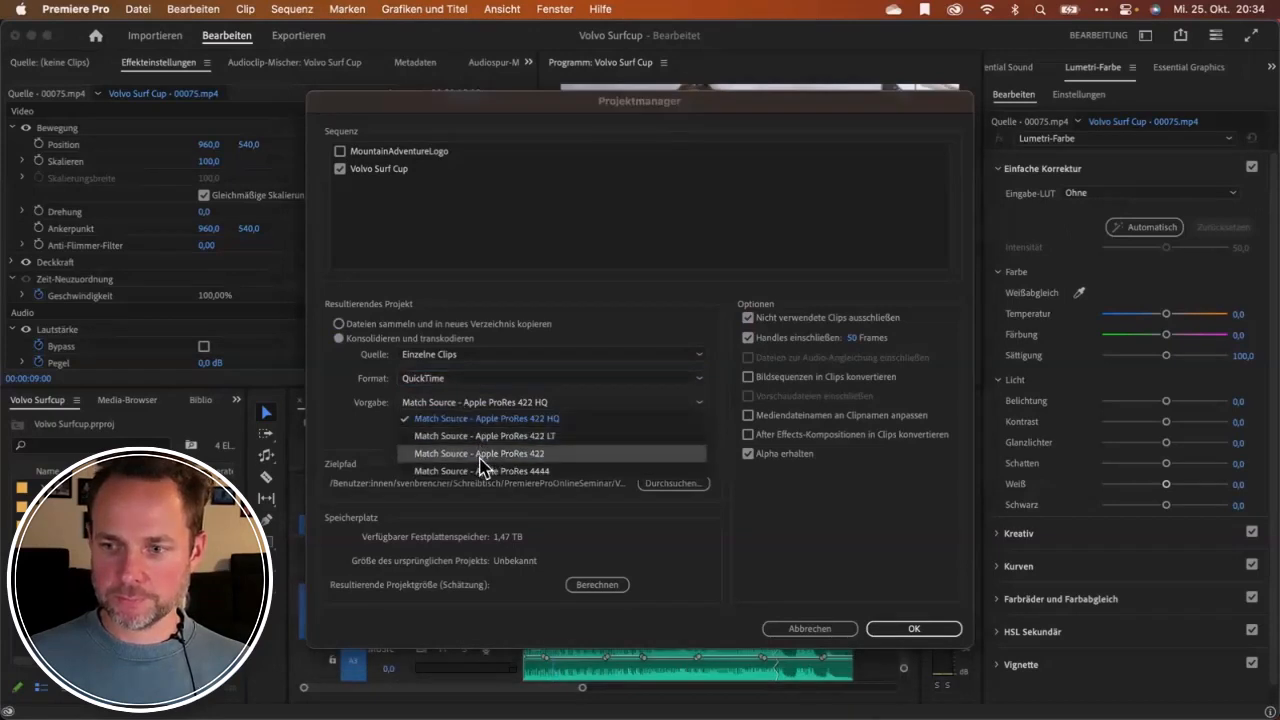
click(480, 462)
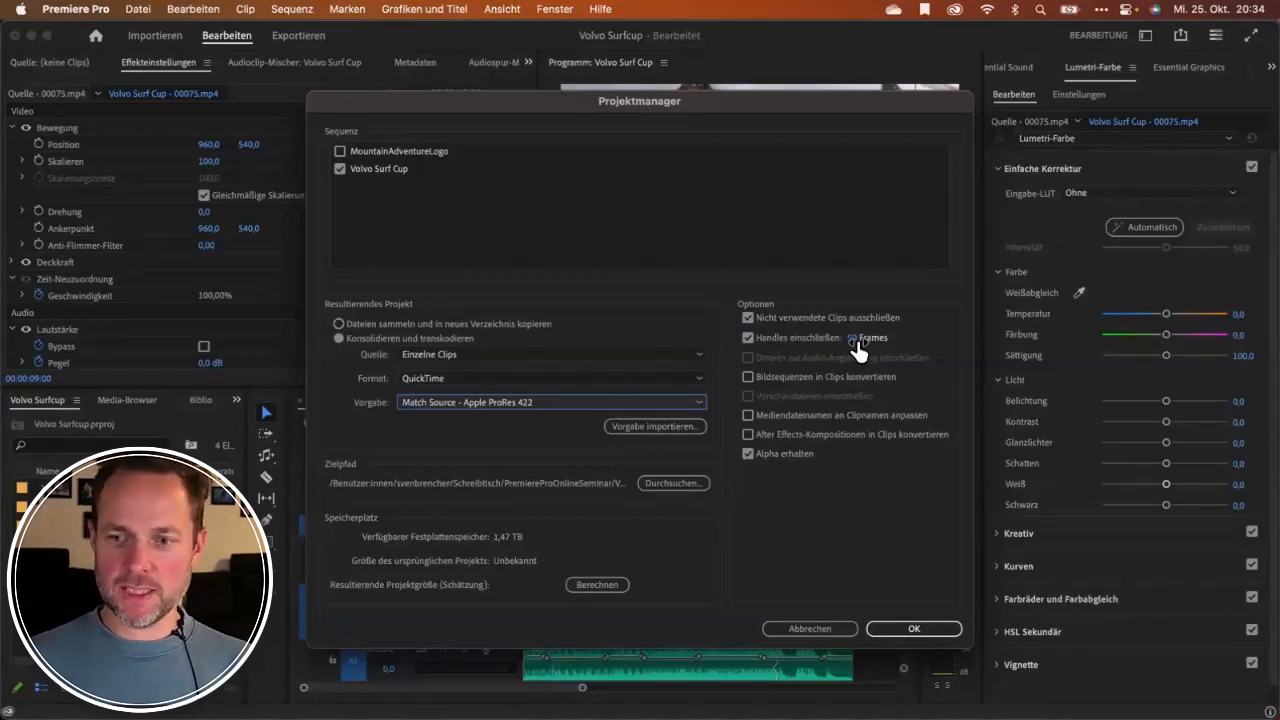
drag(332, 493, 698, 494)
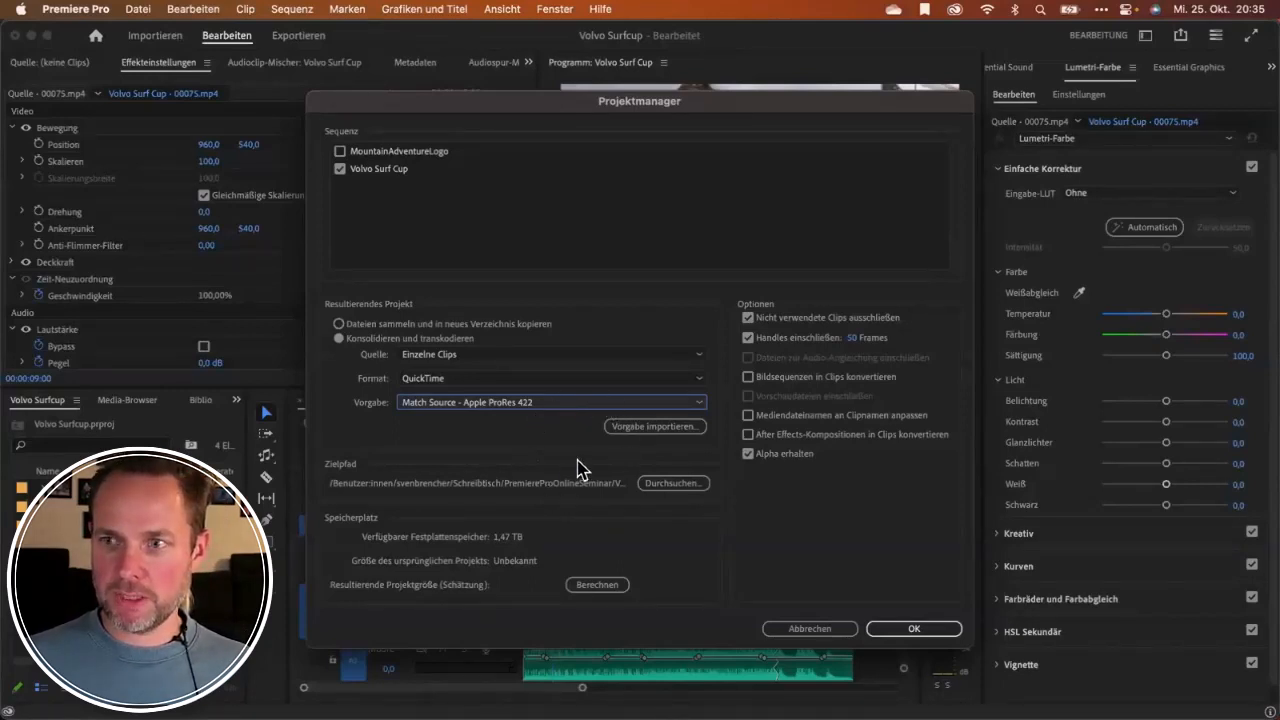
click(805, 630)
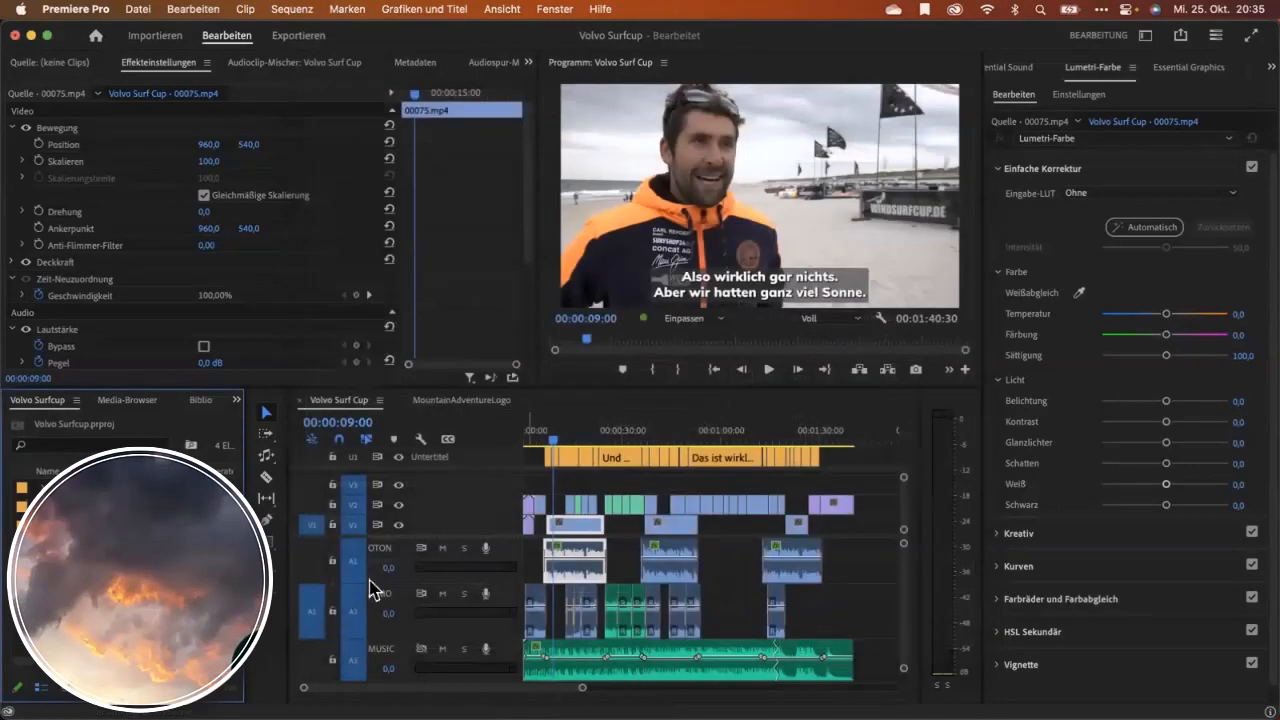
click(632, 566)
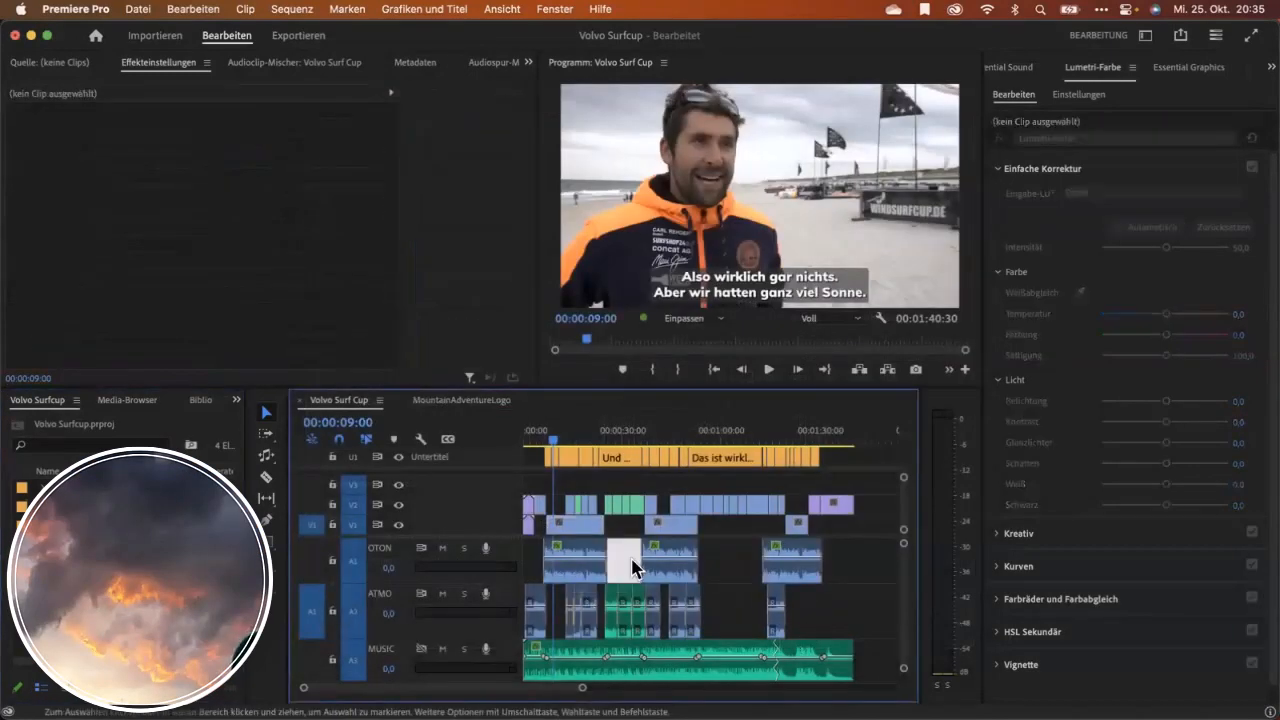
click(628, 568)
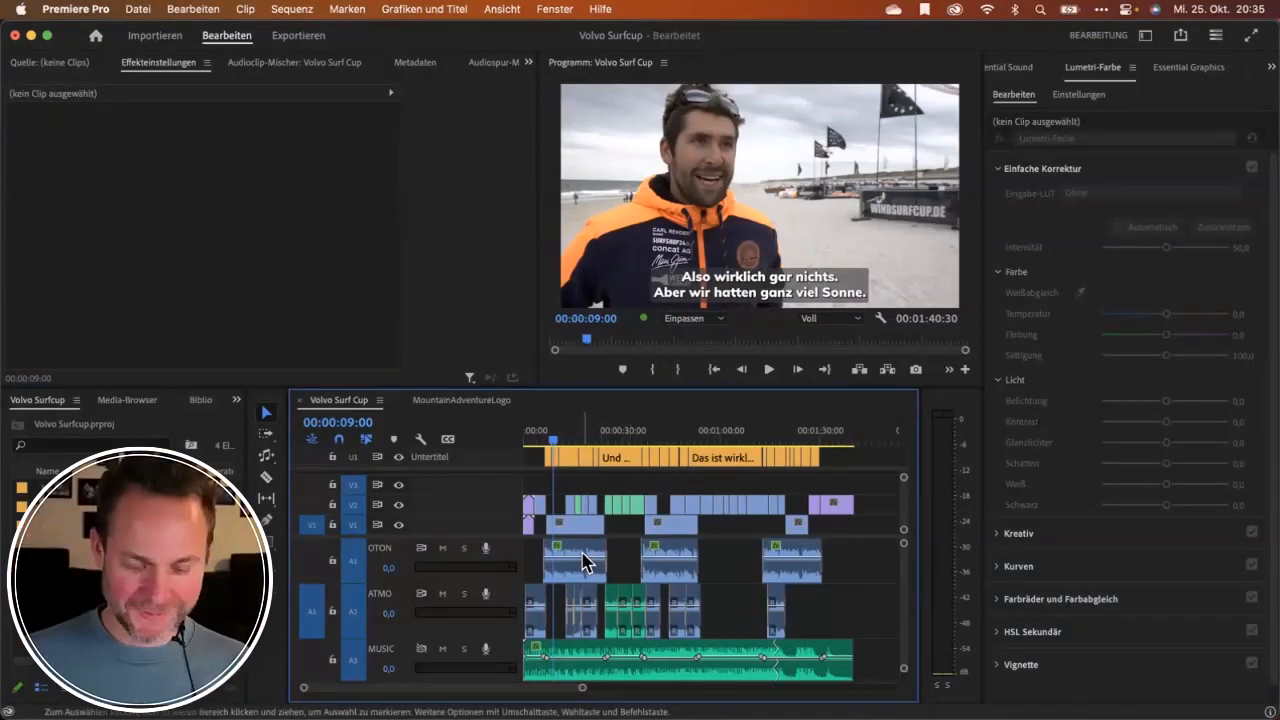
key(ctrl+a)
mouse_move(576, 392)
mouse_down()
mouse_move(509, 437)
mouse_move(646, 482)
mouse_move(542, 398)
mouse_up()
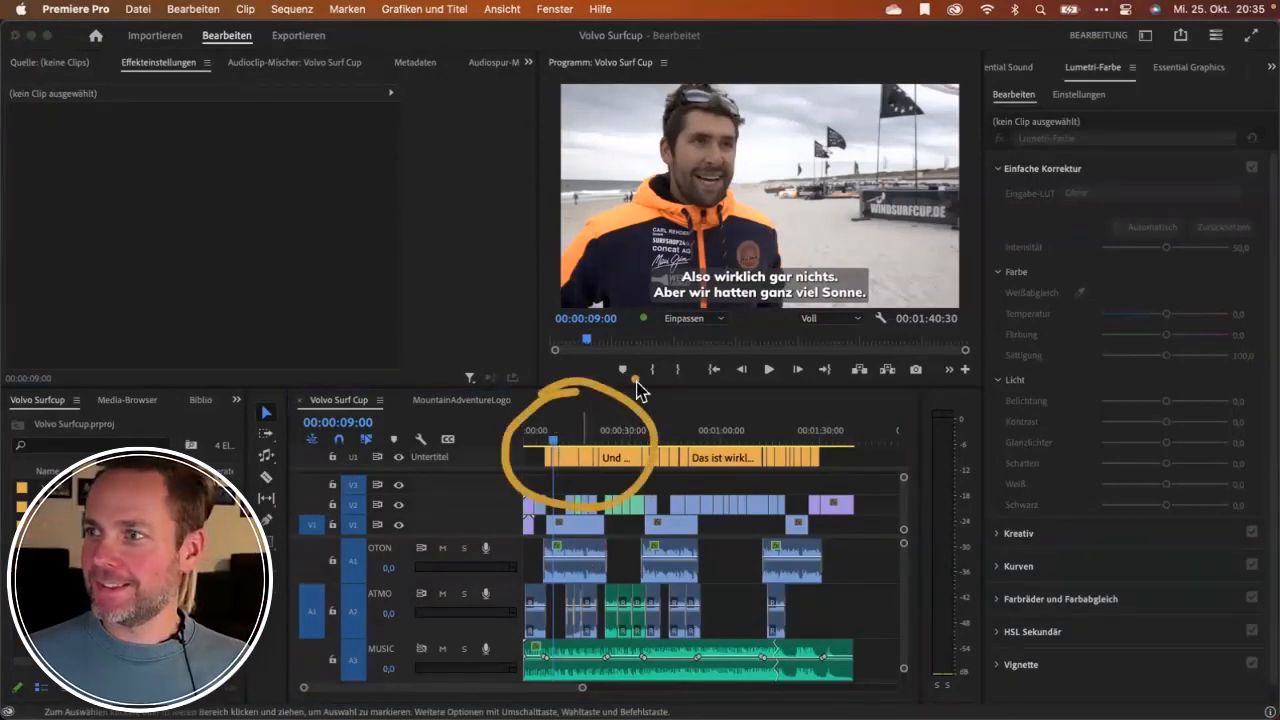
key(Escape)
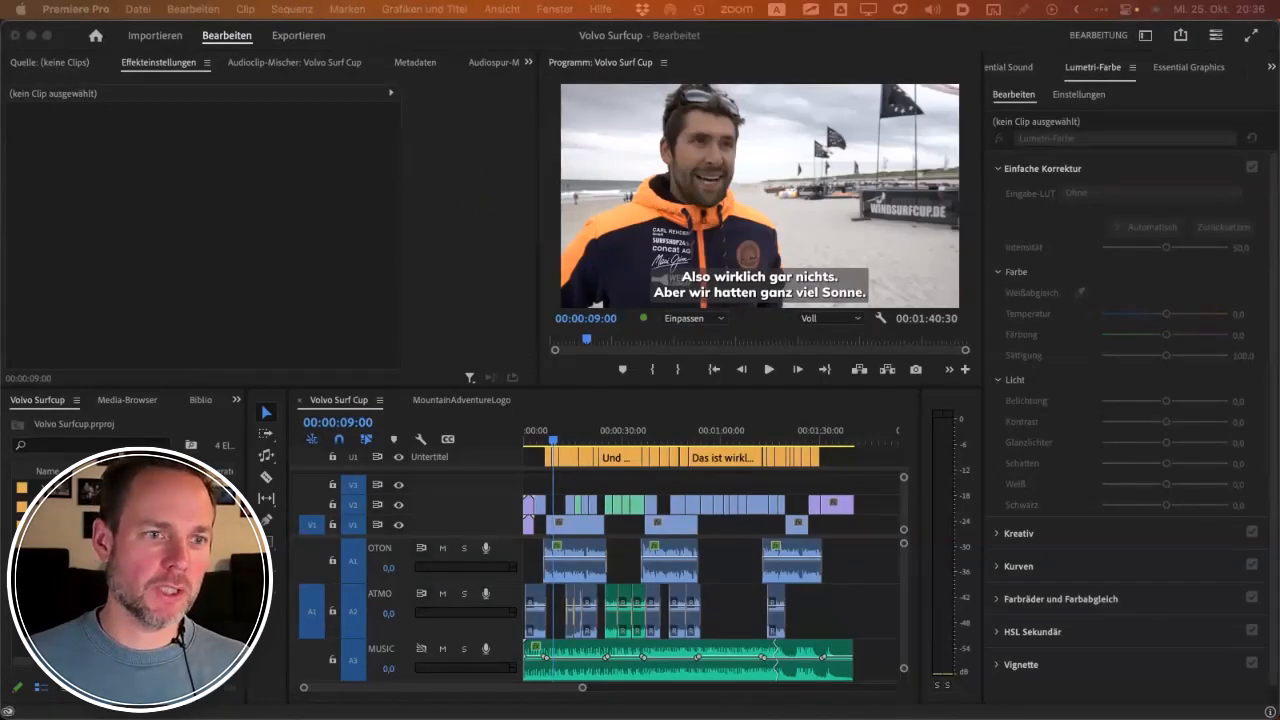
click(729, 220)
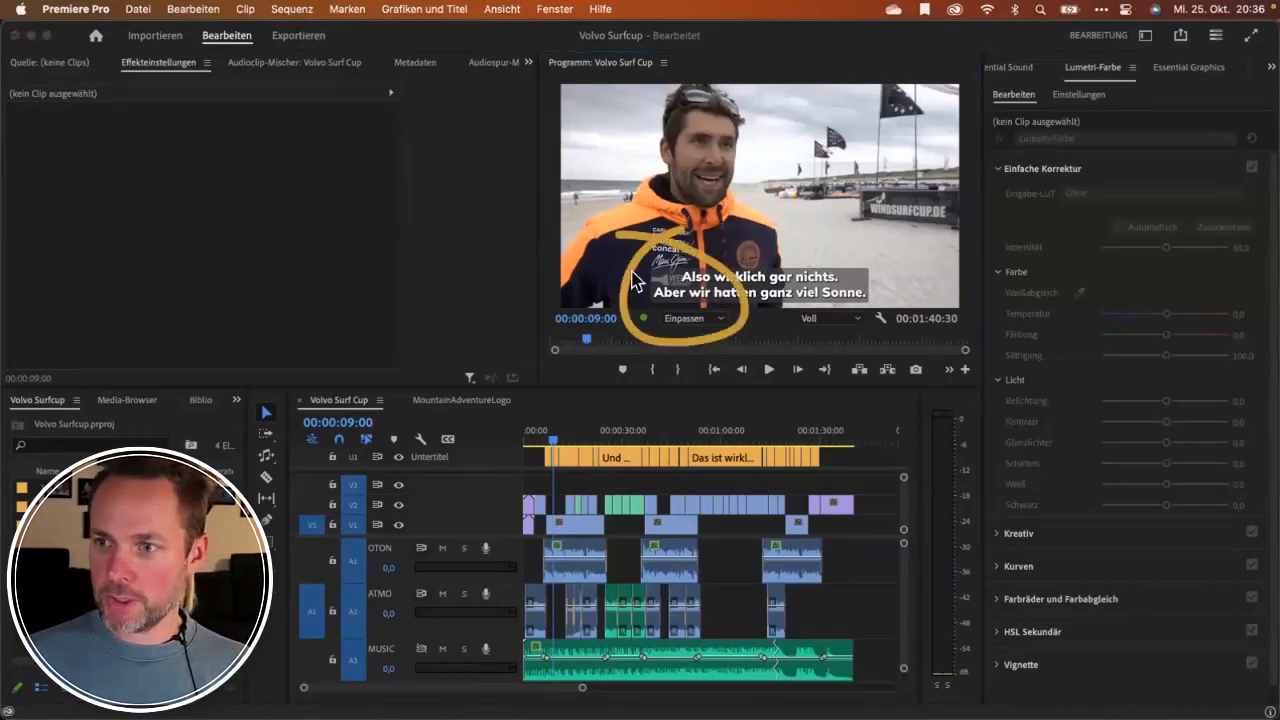
key(super+Tab)
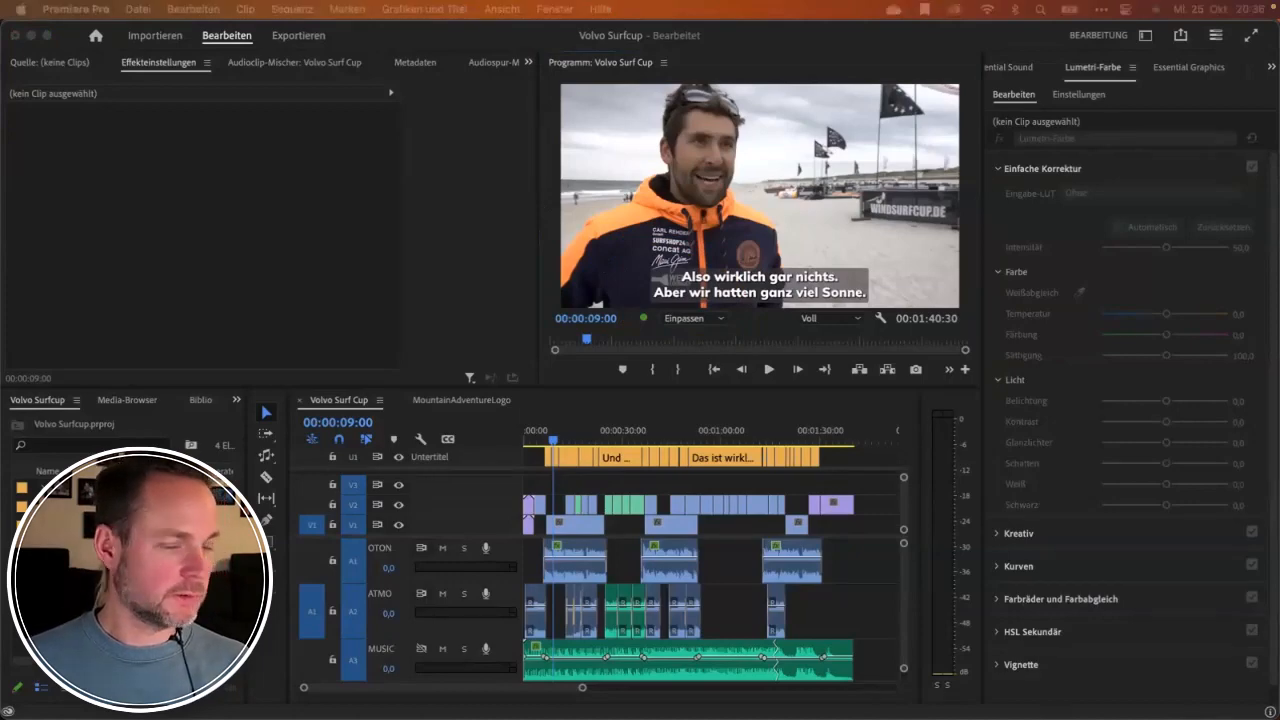
mouse_move(91, 149)
mouse_down()
mouse_move(49, 105)
mouse_move(66, 380)
mouse_up()
click(58, 447)
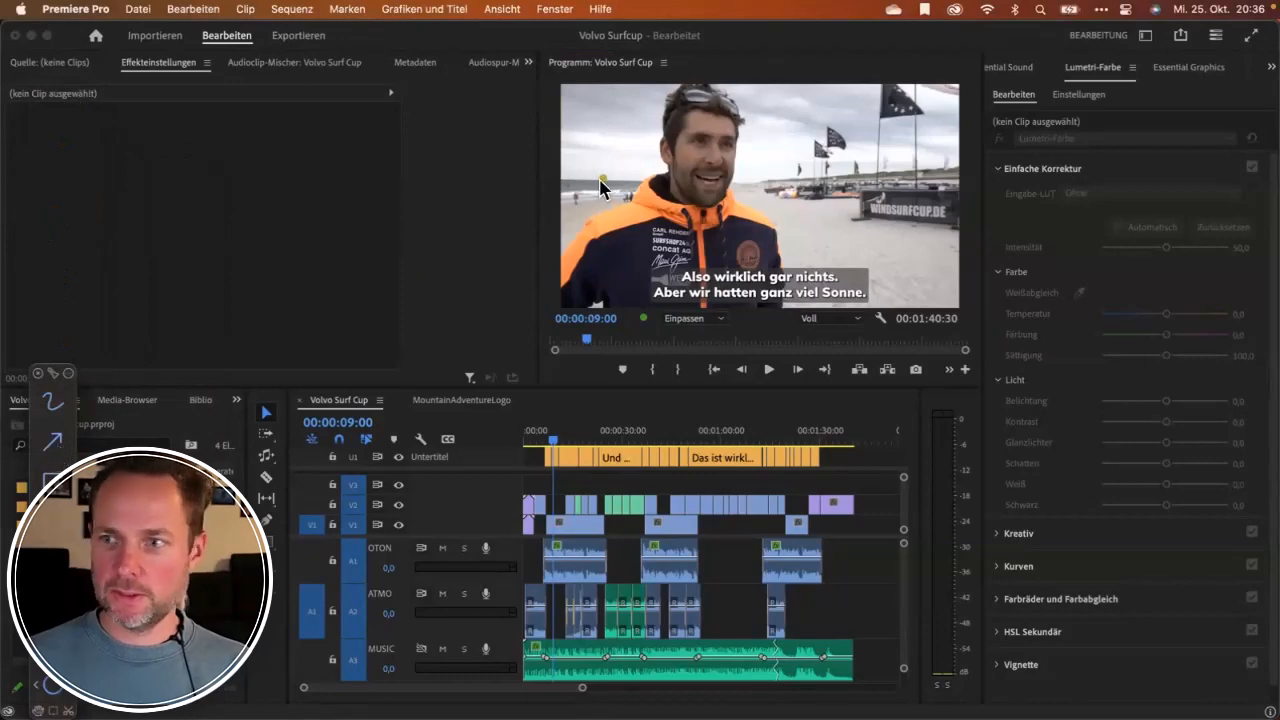
Draw an arrow to the program monitor and several rectangles across the screen with the screen annotation tool.
mouse_move(581, 152)
mouse_down()
mouse_move(700, 170)
mouse_move(653, 141)
mouse_move(459, 107)
mouse_move(397, 116)
mouse_up()
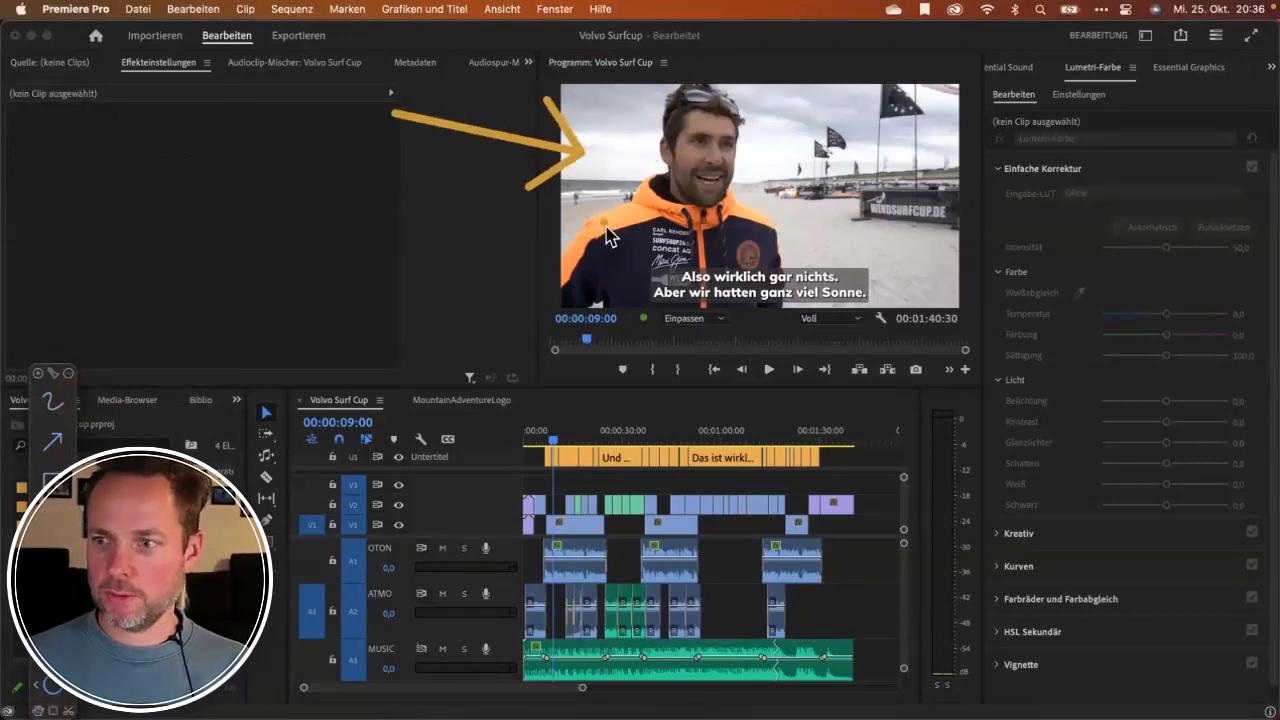
drag(604, 222, 945, 370)
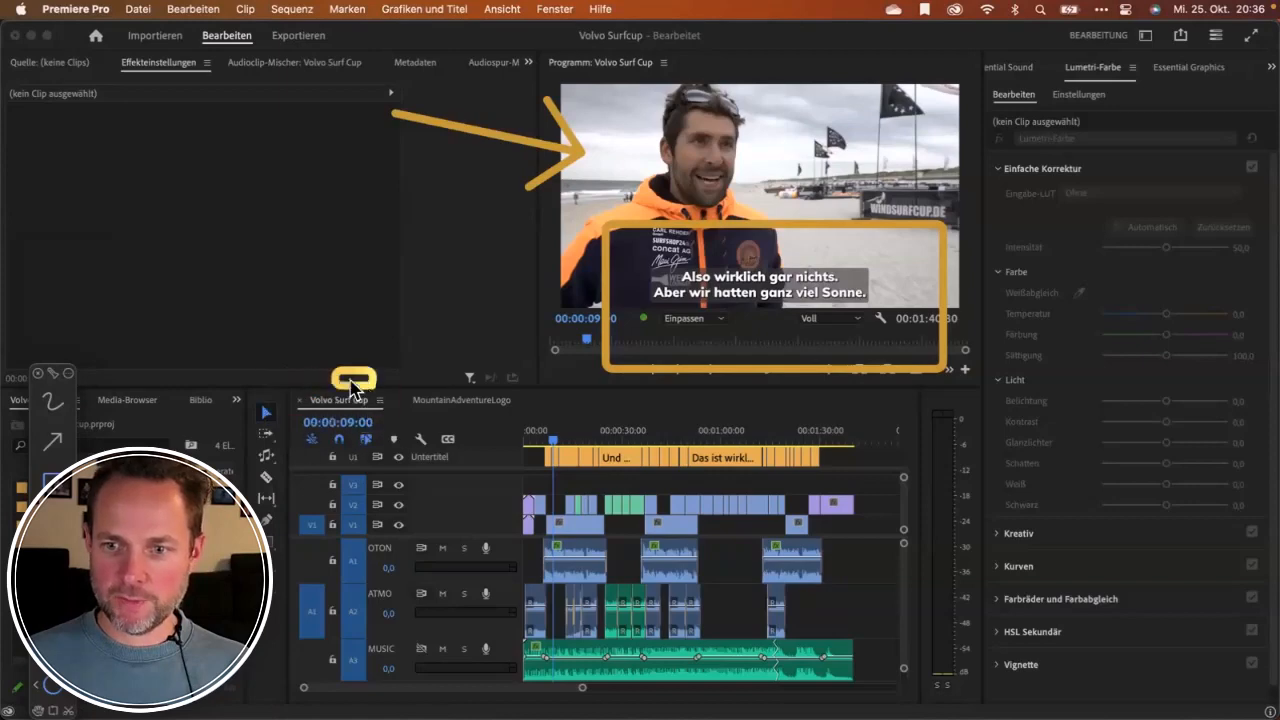
drag(355, 378, 527, 426)
drag(338, 279, 527, 360)
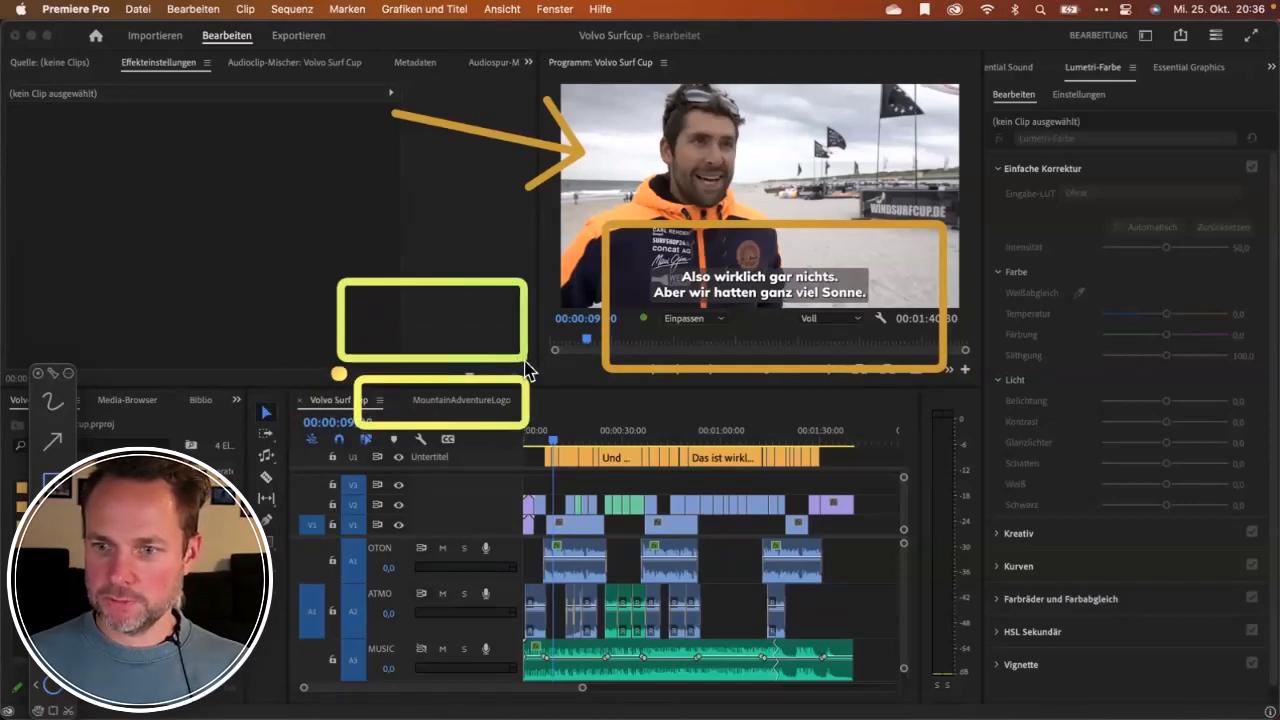
mouse_move(153, 131)
mouse_down()
mouse_move(214, 186)
mouse_move(301, 222)
mouse_up()
drag(340, 119, 516, 231)
mouse_move(540, 237)
mouse_down()
mouse_move(549, 252)
mouse_move(627, 274)
mouse_up()
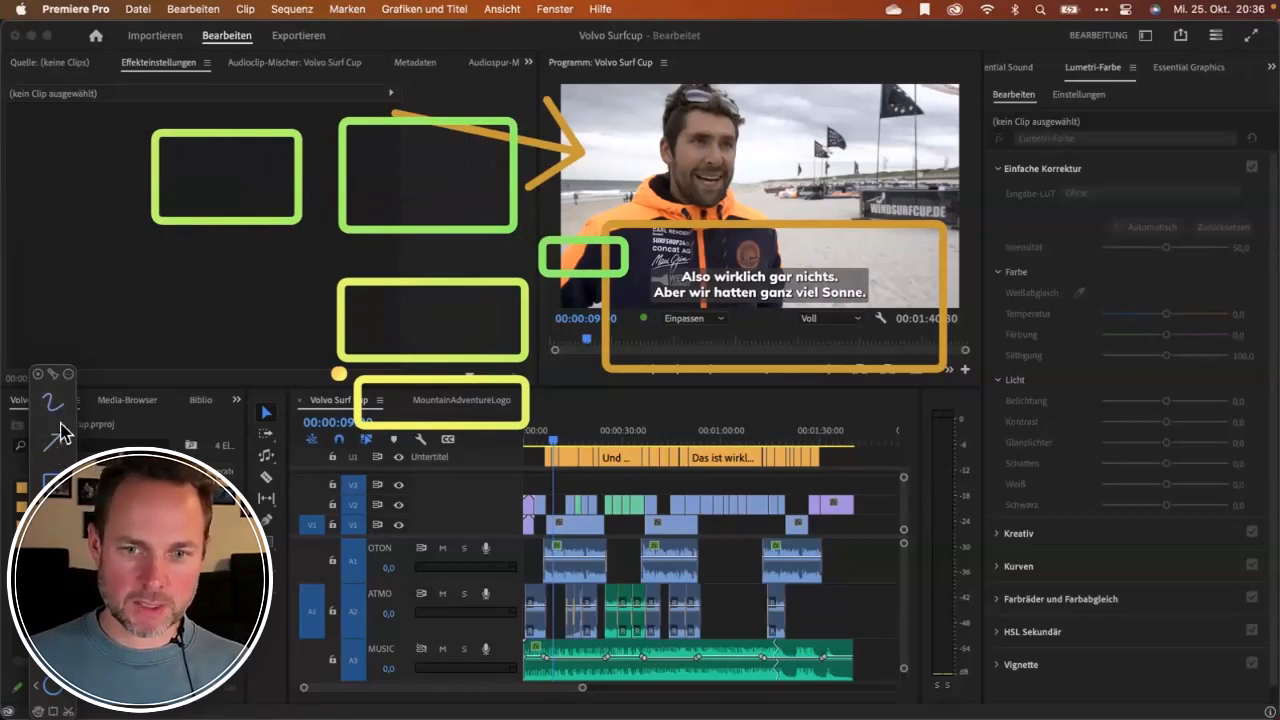
Toggle the annotation tool's spotlight on and off and close the tool with its drawings.
click(52, 375)
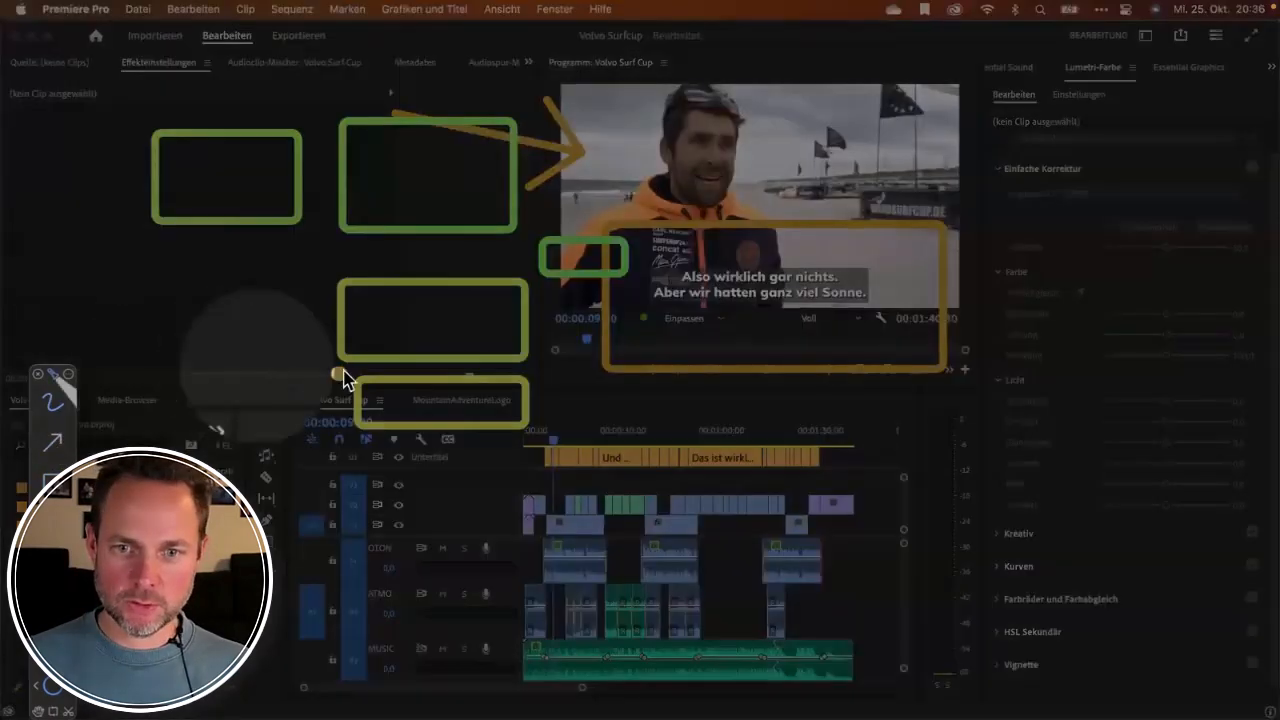
click(46, 378)
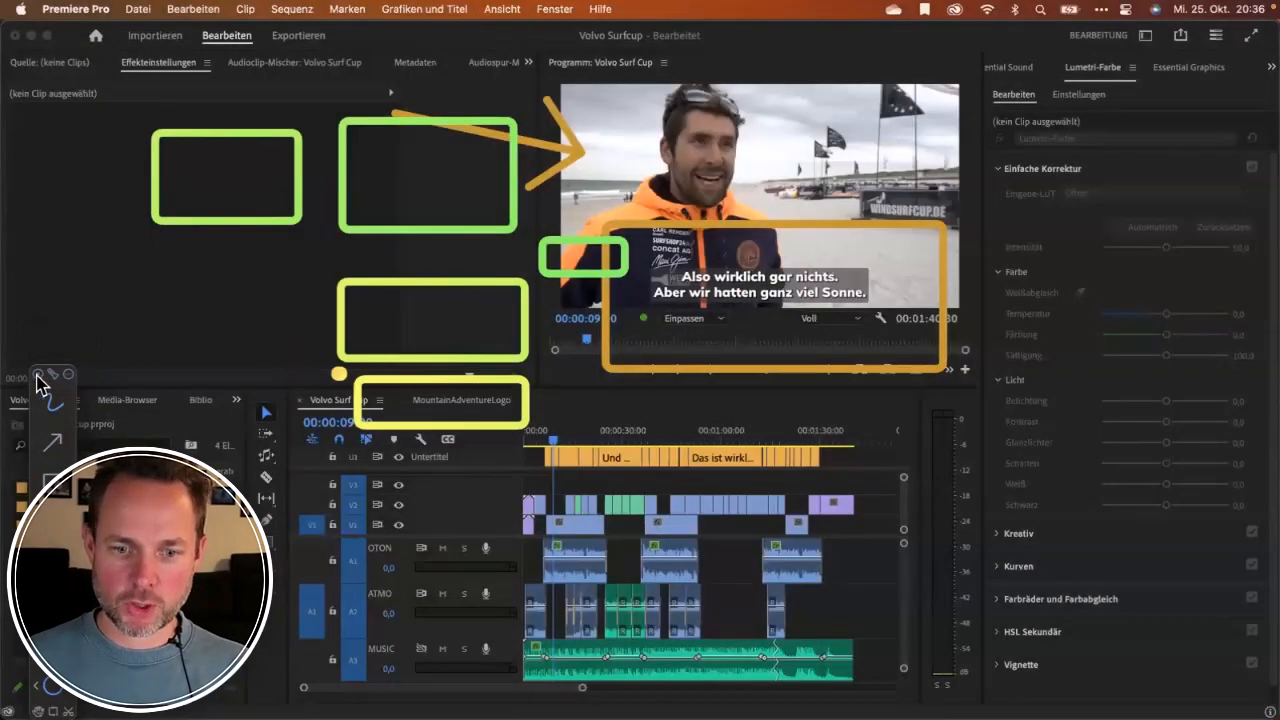
click(38, 375)
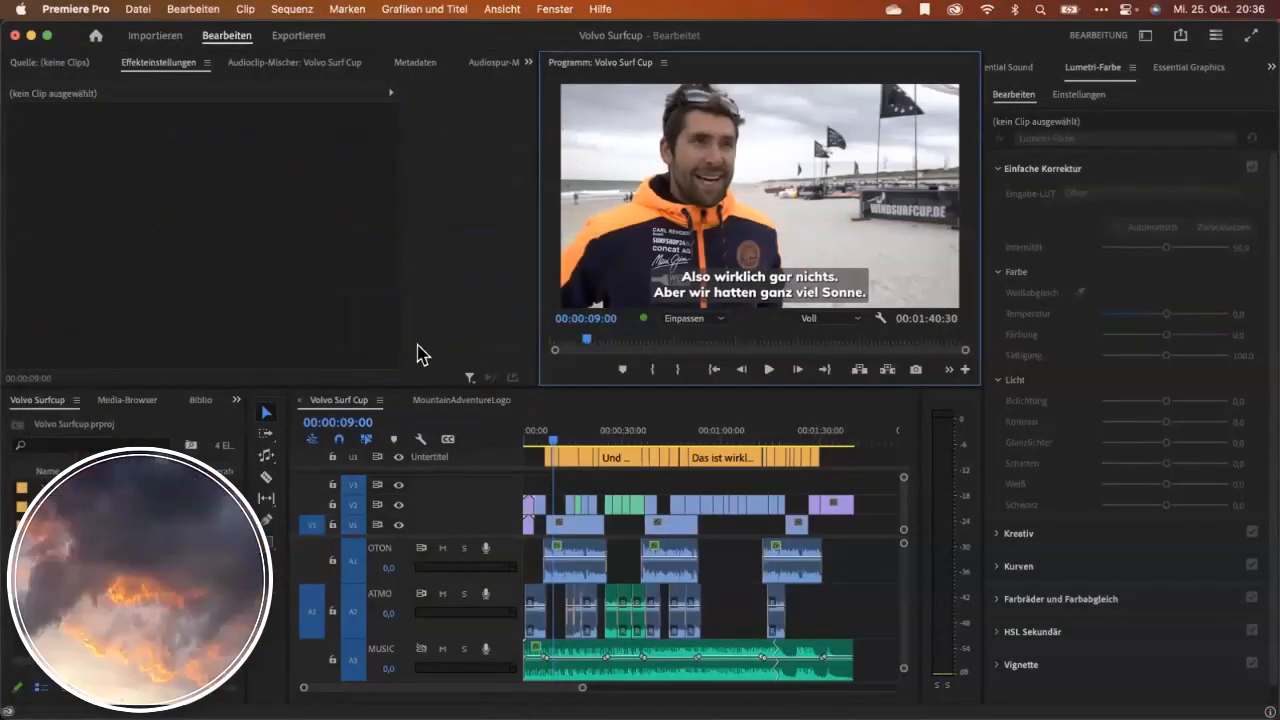
Circle the subtitle freehand, write "Zoomit" over the effect settings with the screen annotation tool, and dismiss the drawings.
key(ctrl+Tab)
mouse_move(655, 243)
mouse_down()
mouse_move(826, 300)
mouse_move(620, 285)
mouse_up()
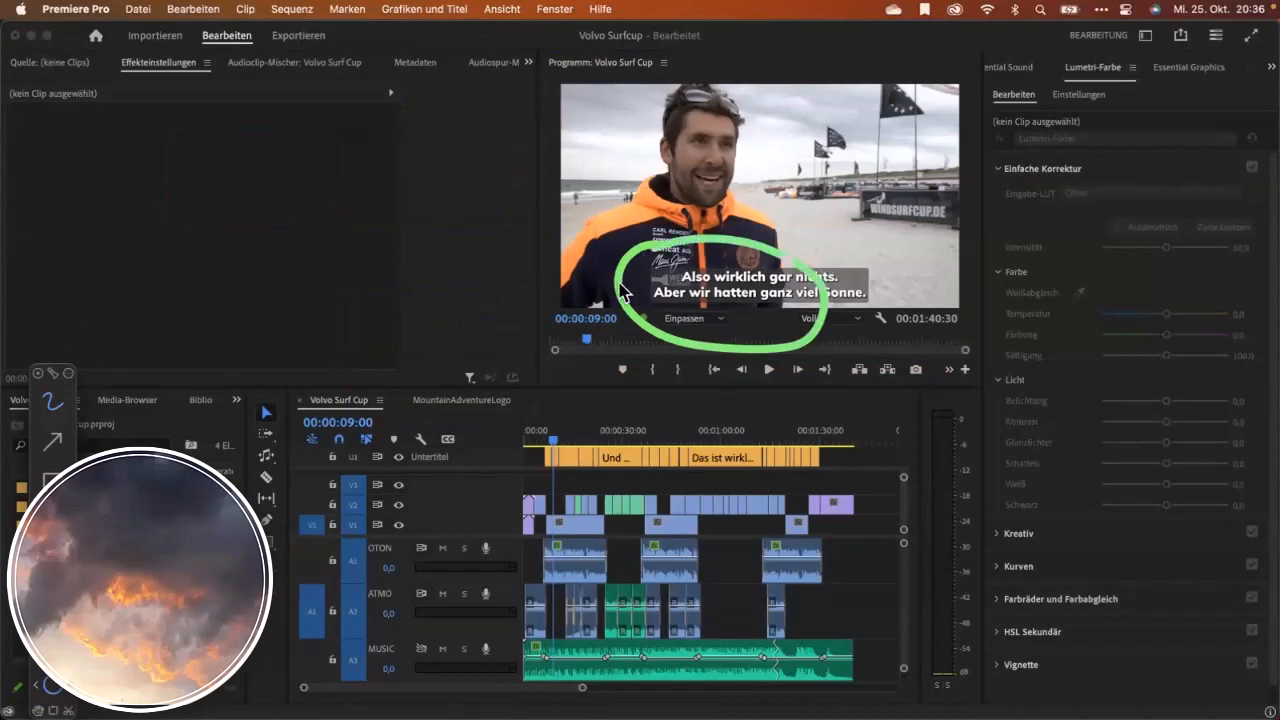
mouse_move(180, 148)
mouse_down()
mouse_move(198, 192)
mouse_move(186, 182)
mouse_move(380, 220)
mouse_up()
click(396, 162)
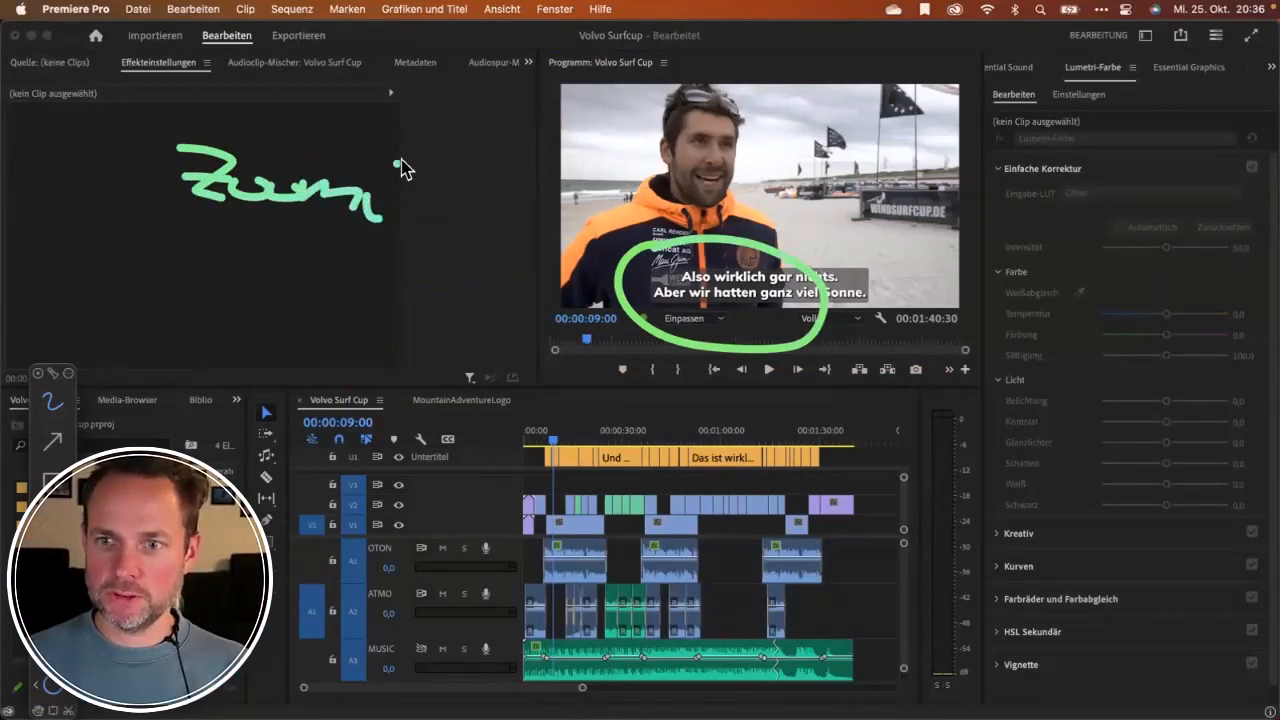
mouse_move(434, 161)
mouse_down()
mouse_move(423, 211)
mouse_move(420, 184)
mouse_up()
click(383, 160)
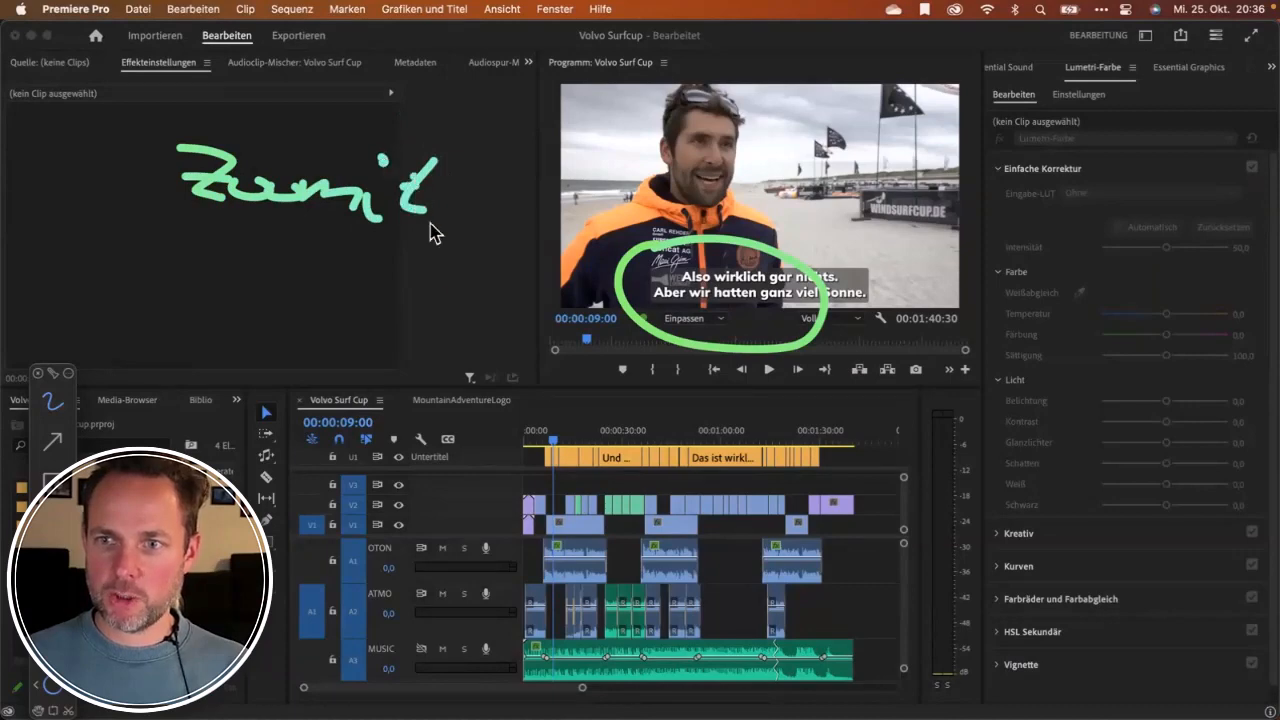
click(427, 301)
key(Escape)
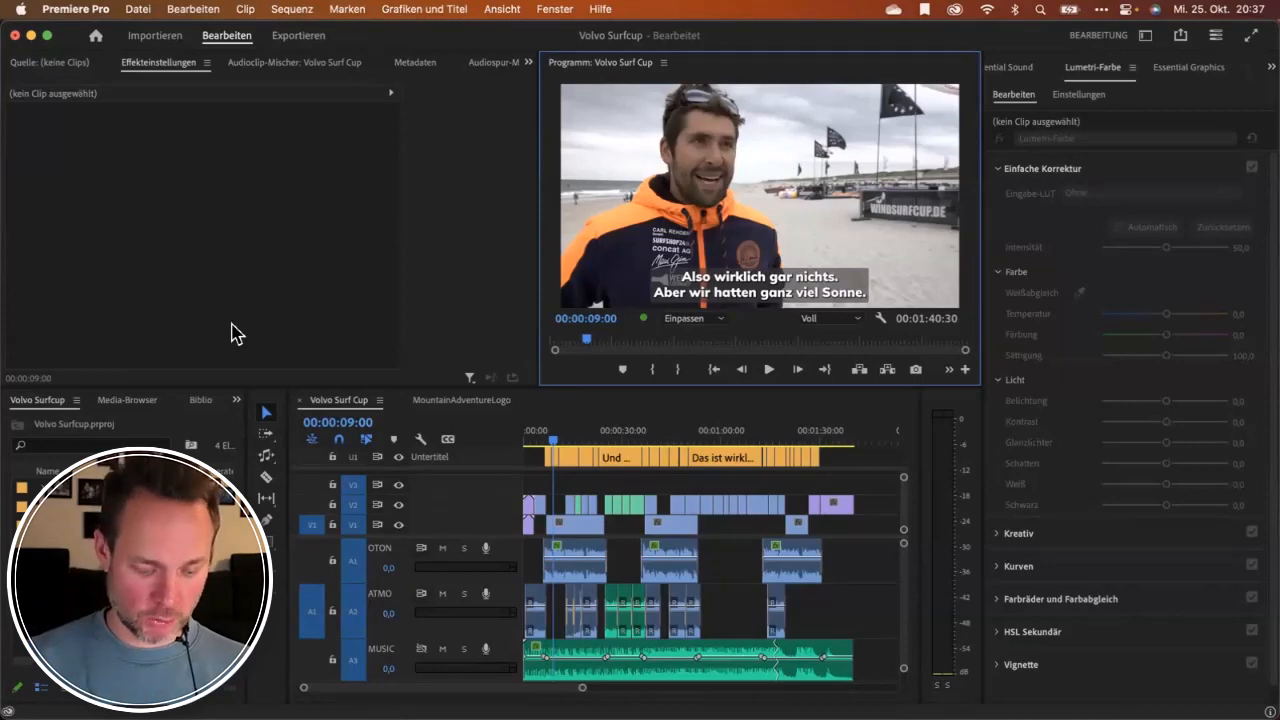
key(alt+Tab)
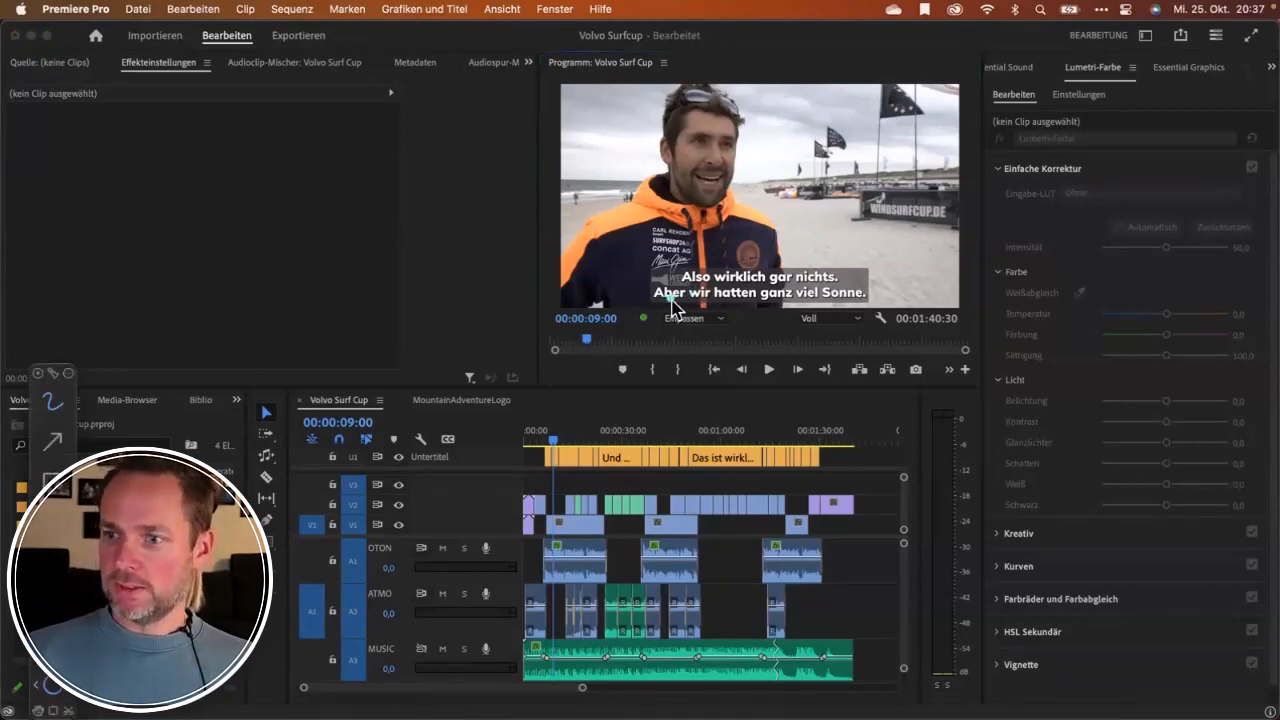
key(Escape)
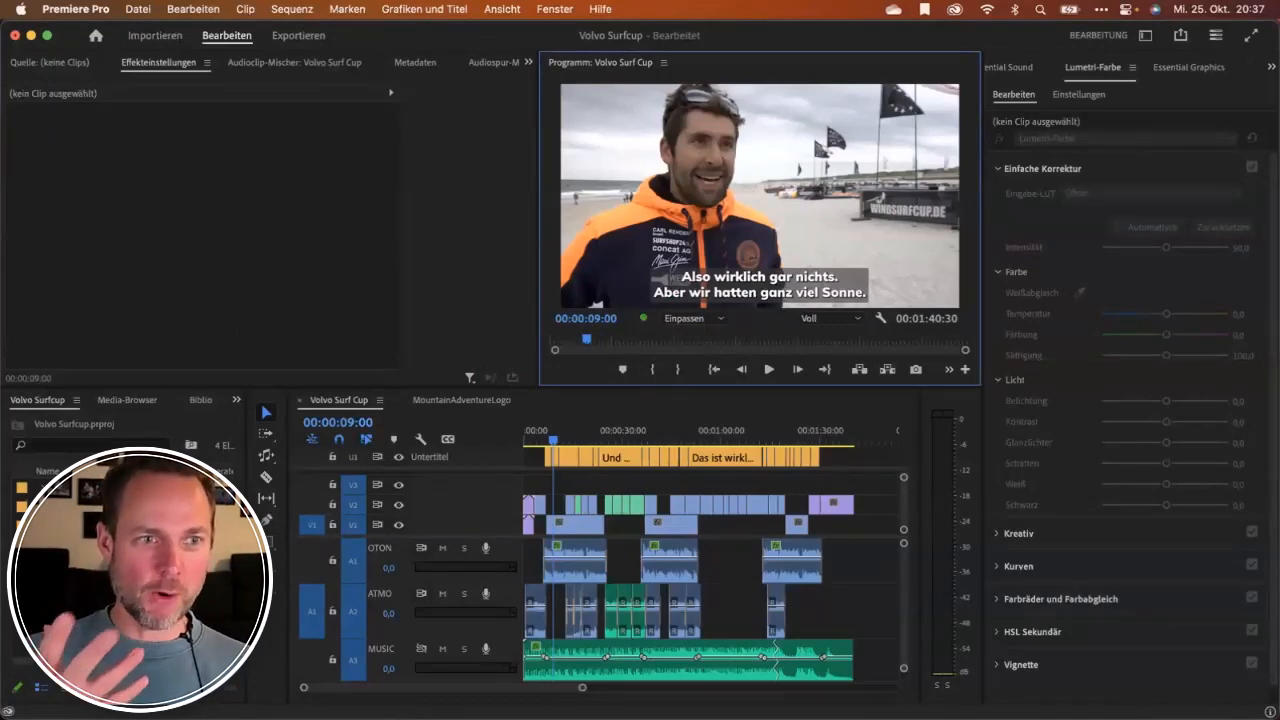
key(alt+Tab)
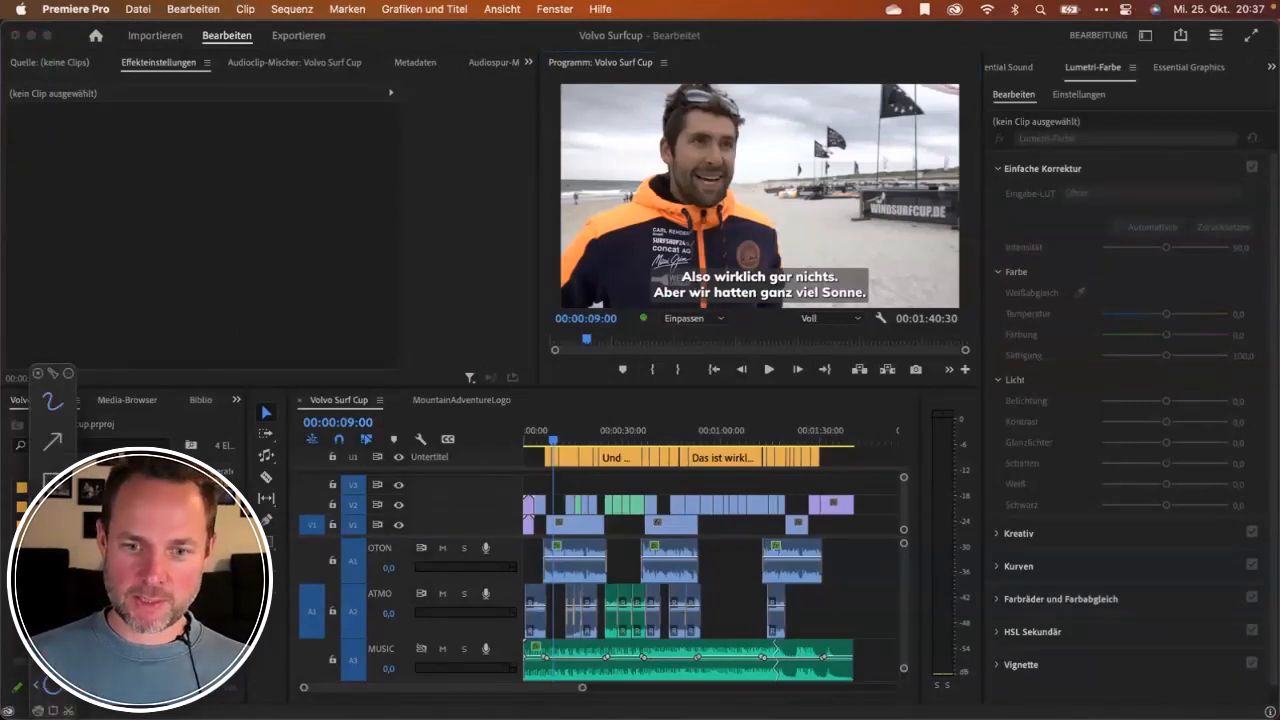
drag(58, 373, 0, 373)
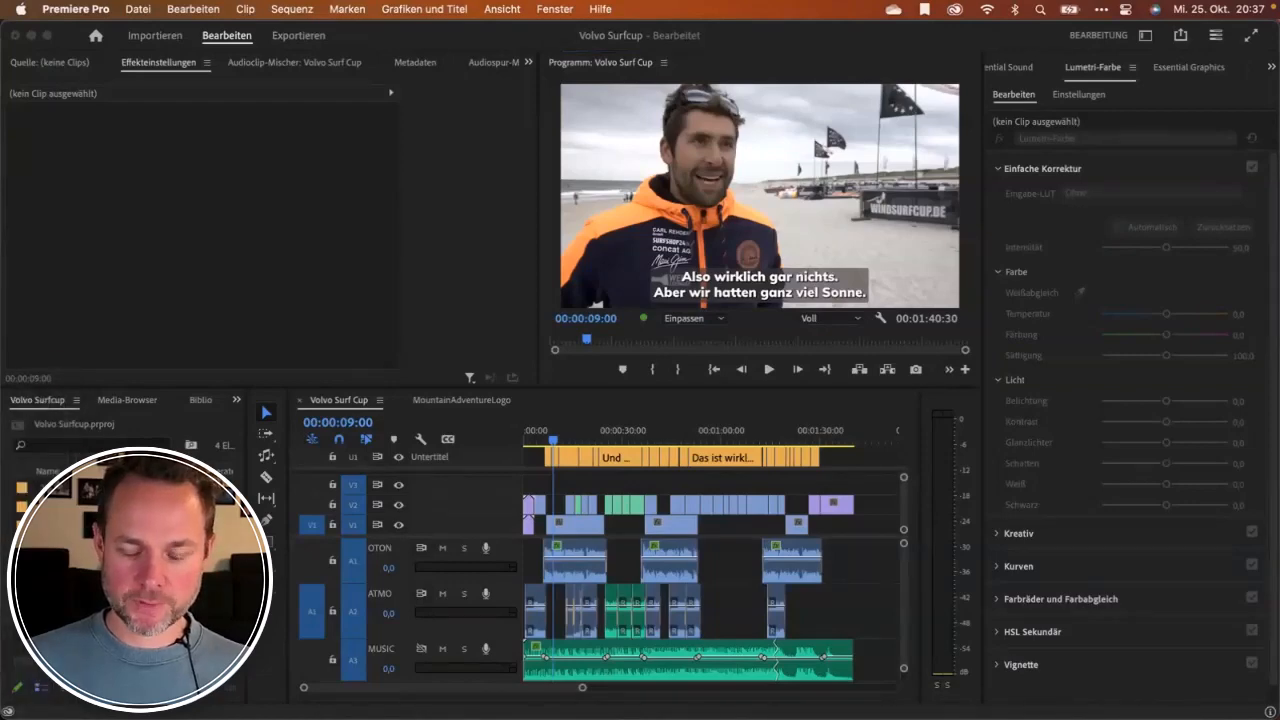
key(super+Tab)
key(shift+1)
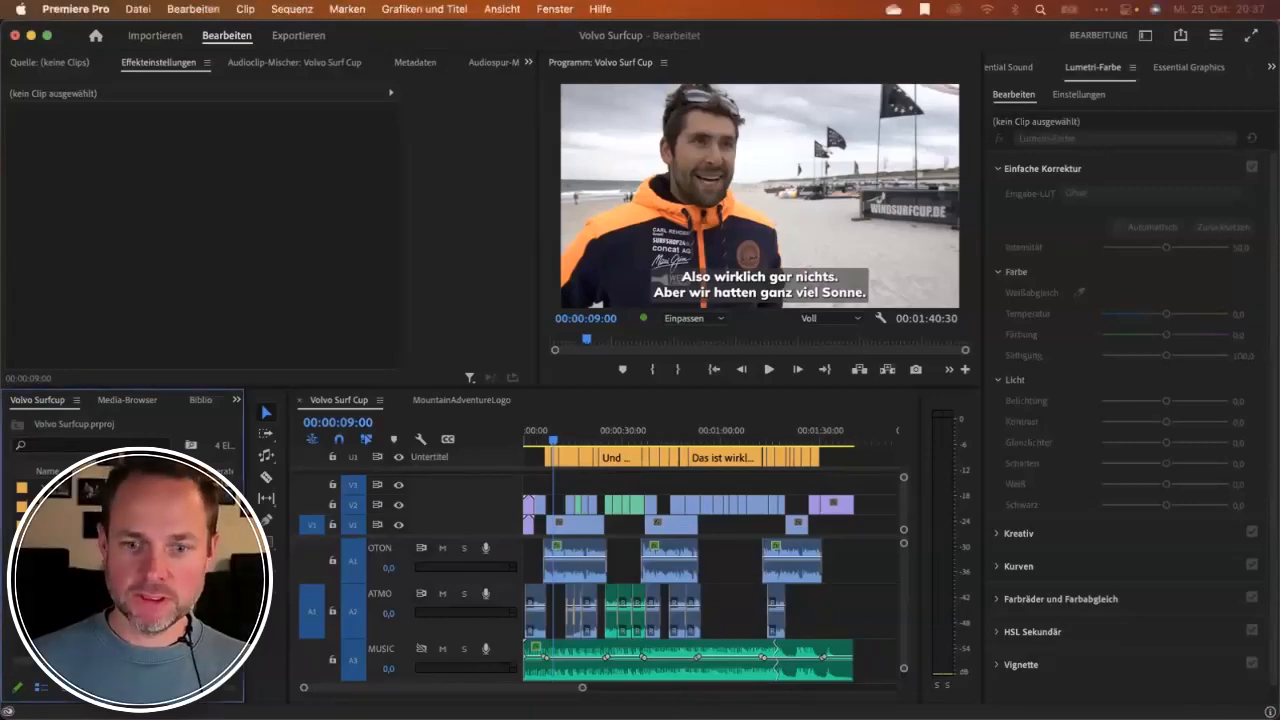
click(132, 10)
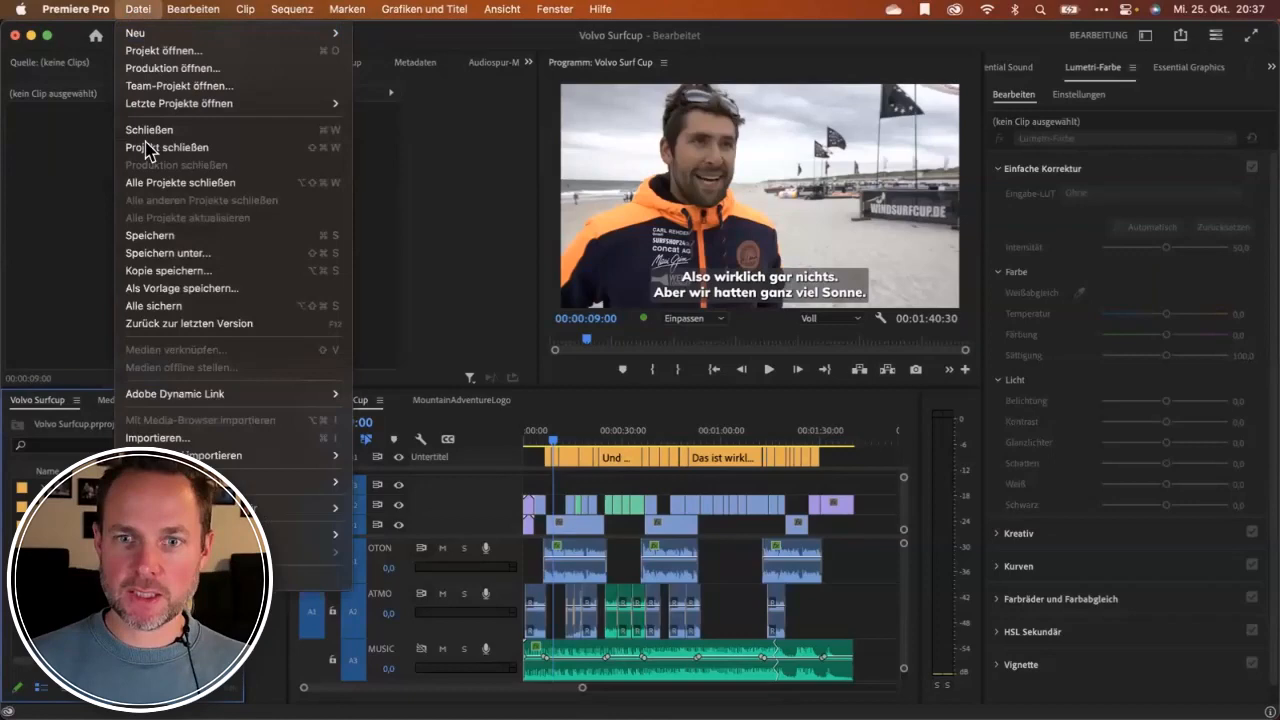
click(143, 12)
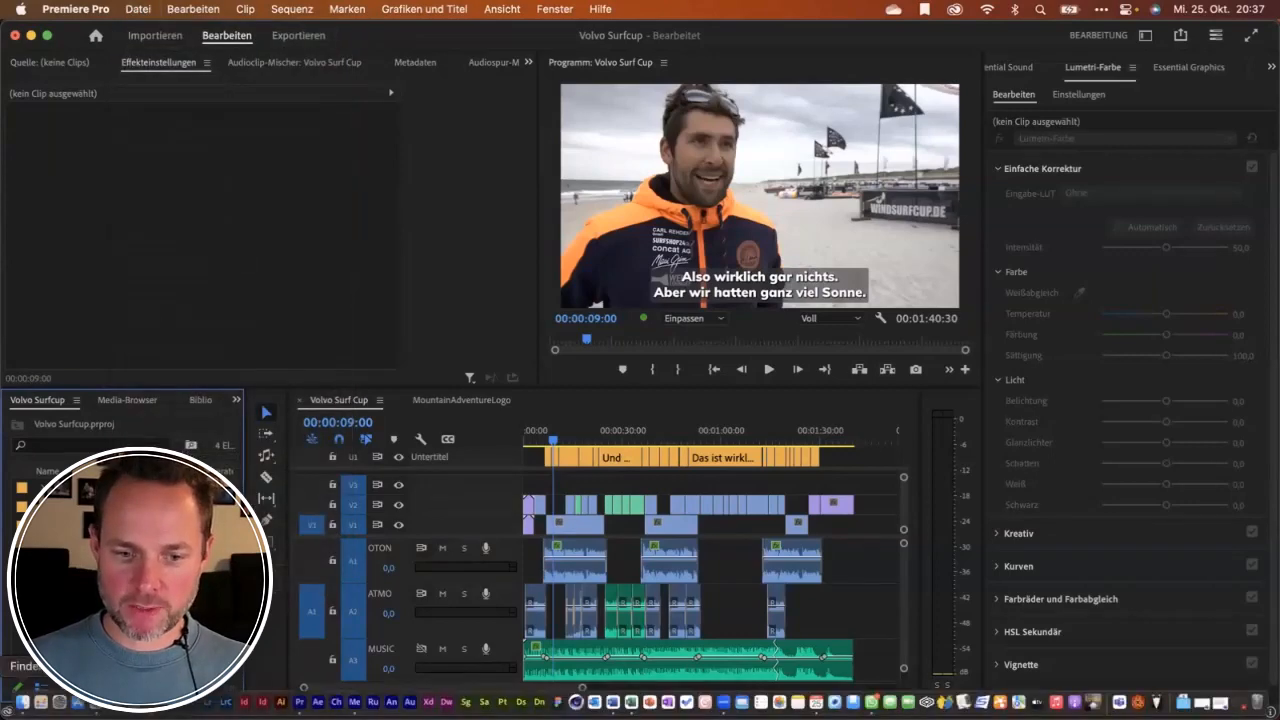
Switch to Finder and open the After Effects folder inside PremiereProOnlineSeminar, Volvo Surfcup Projekt, on the Schreibtisch.
click(23, 702)
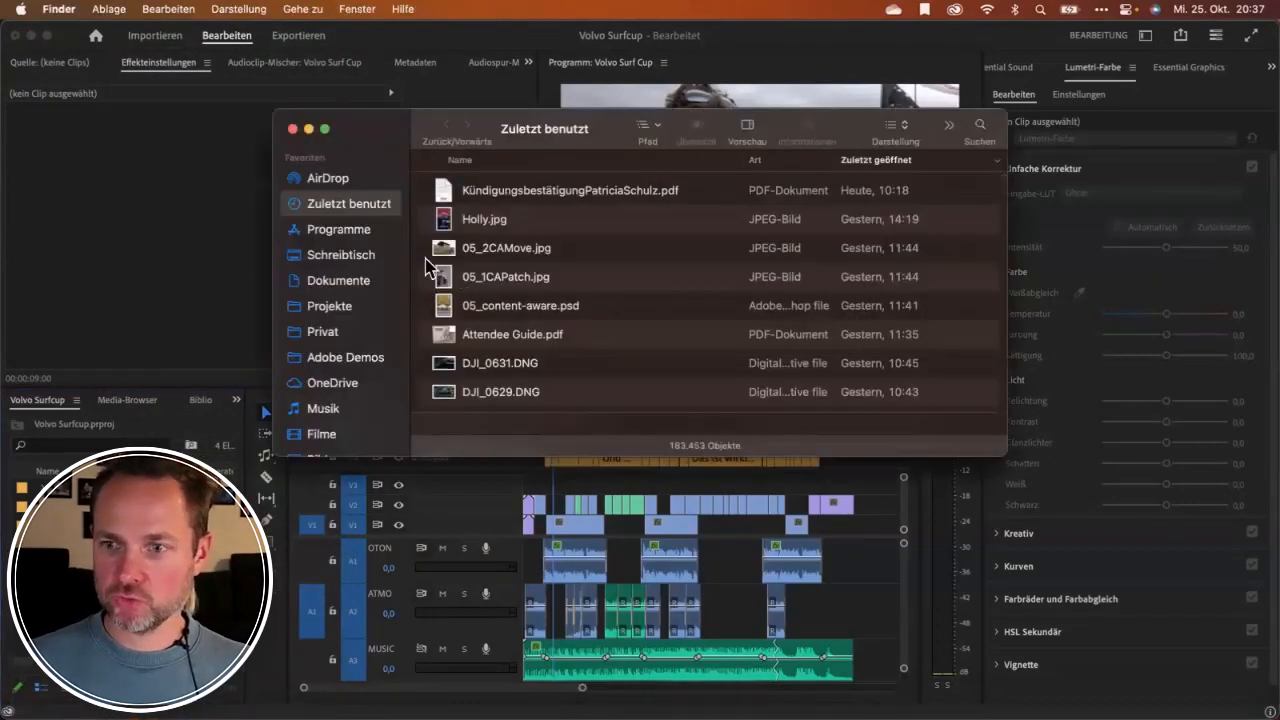
click(343, 254)
scroll(480, 368, down, 3)
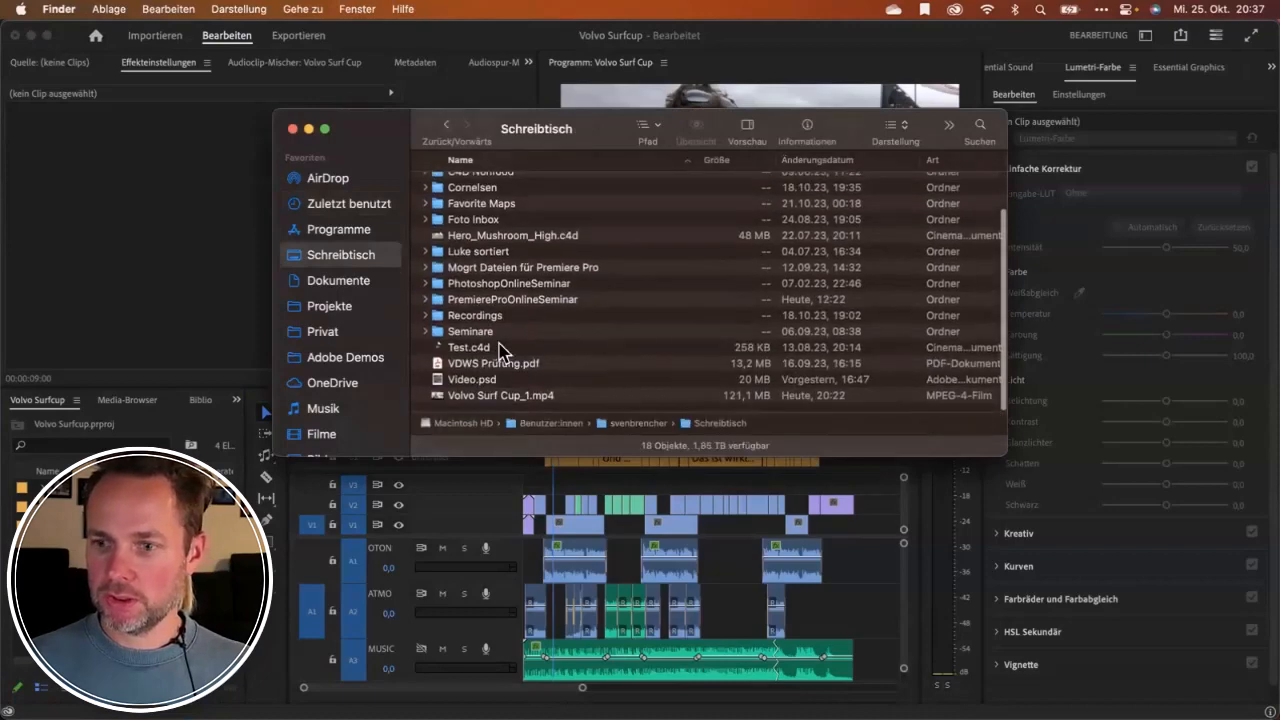
click(497, 305)
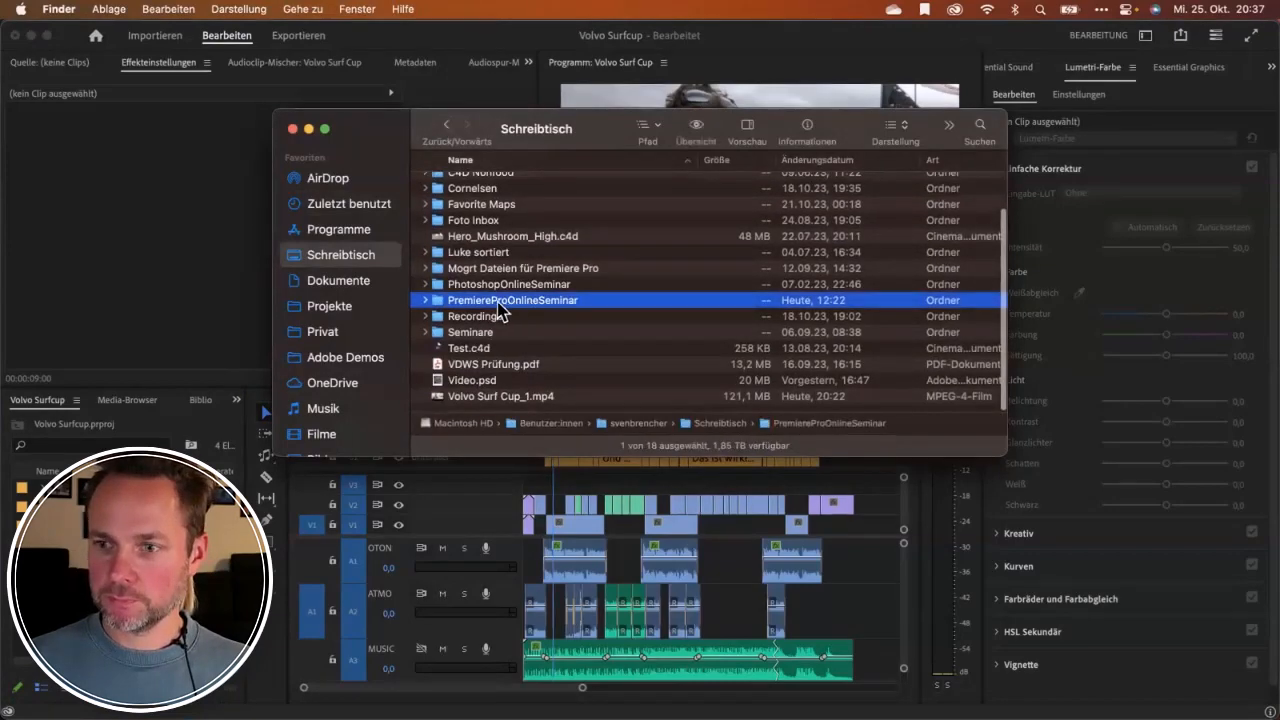
double_click(497, 305)
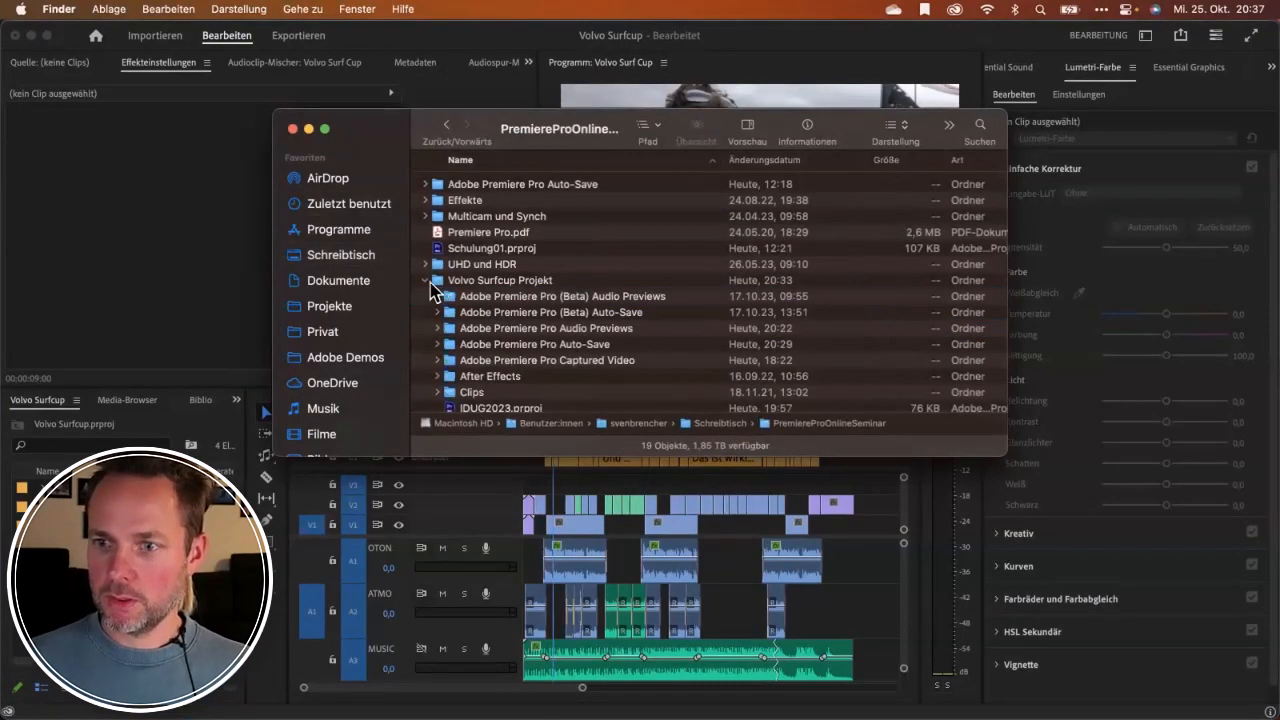
click(452, 377)
double_click(452, 377)
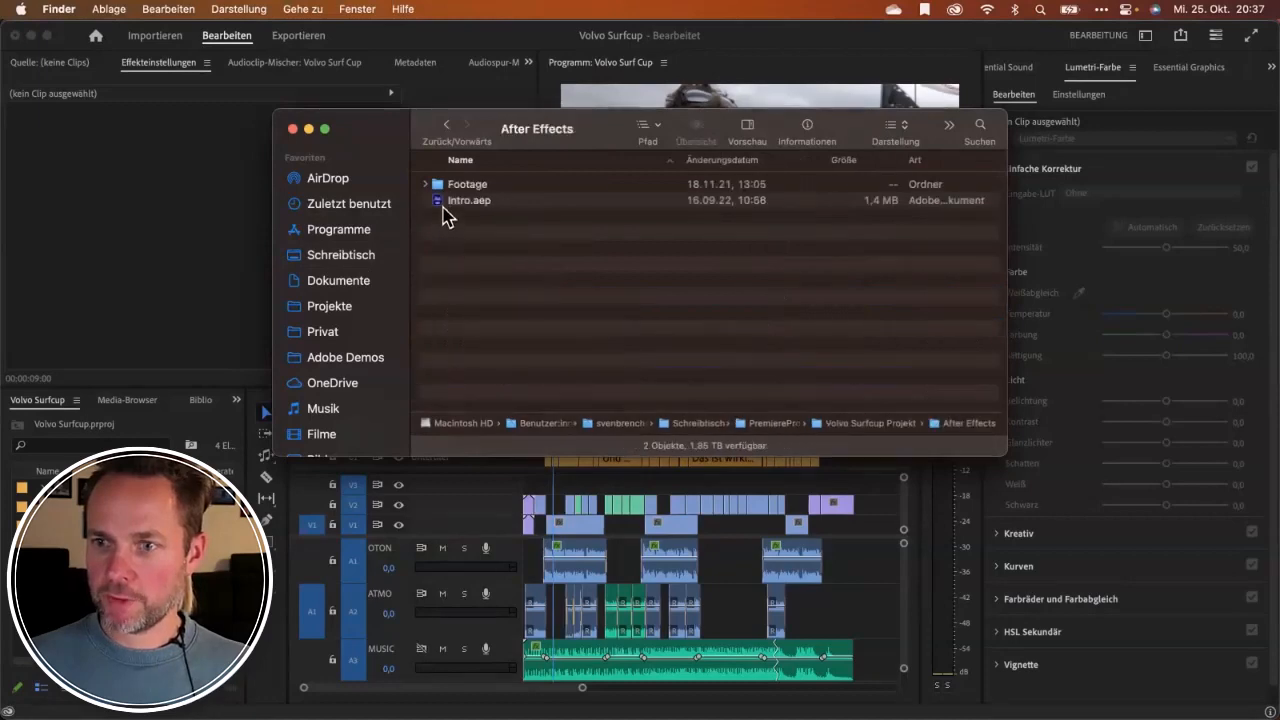
Try to import the After Effects project Intro.aep into the Volvo Surfcup project and cancel the composition import.
drag(442, 206, 421, 315)
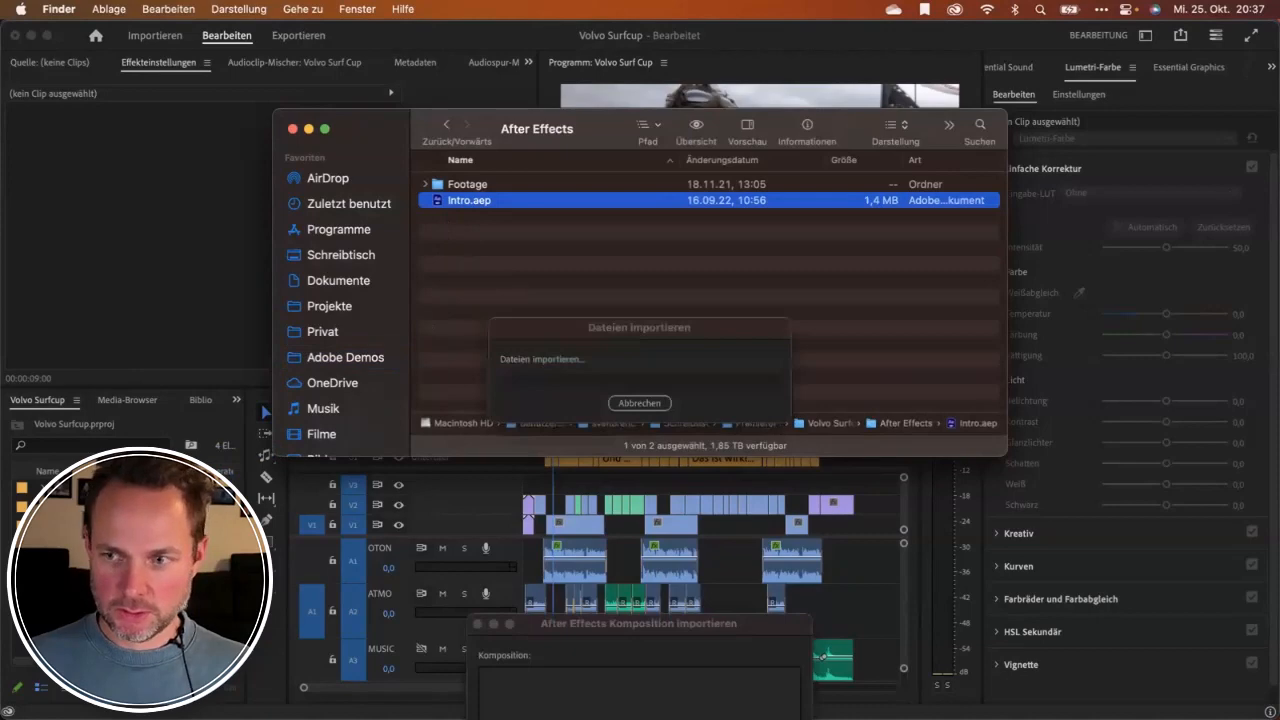
drag(592, 620, 212, 185)
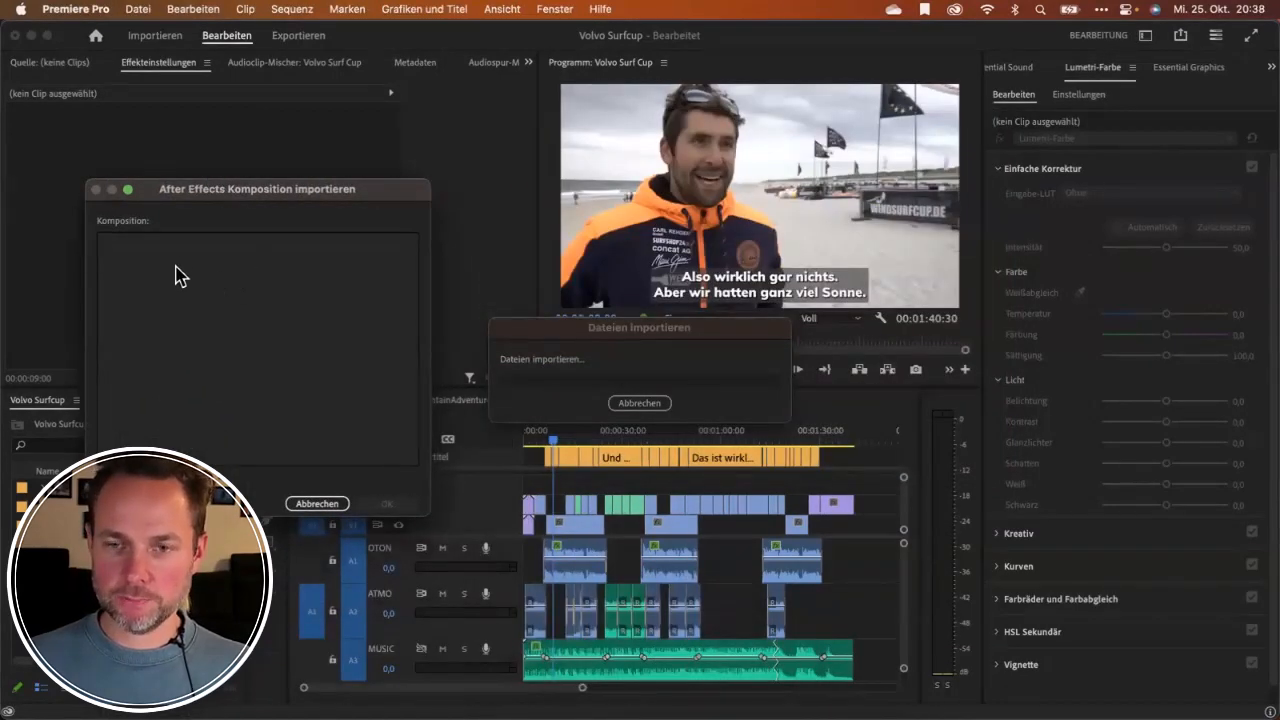
drag(224, 192, 240, 188)
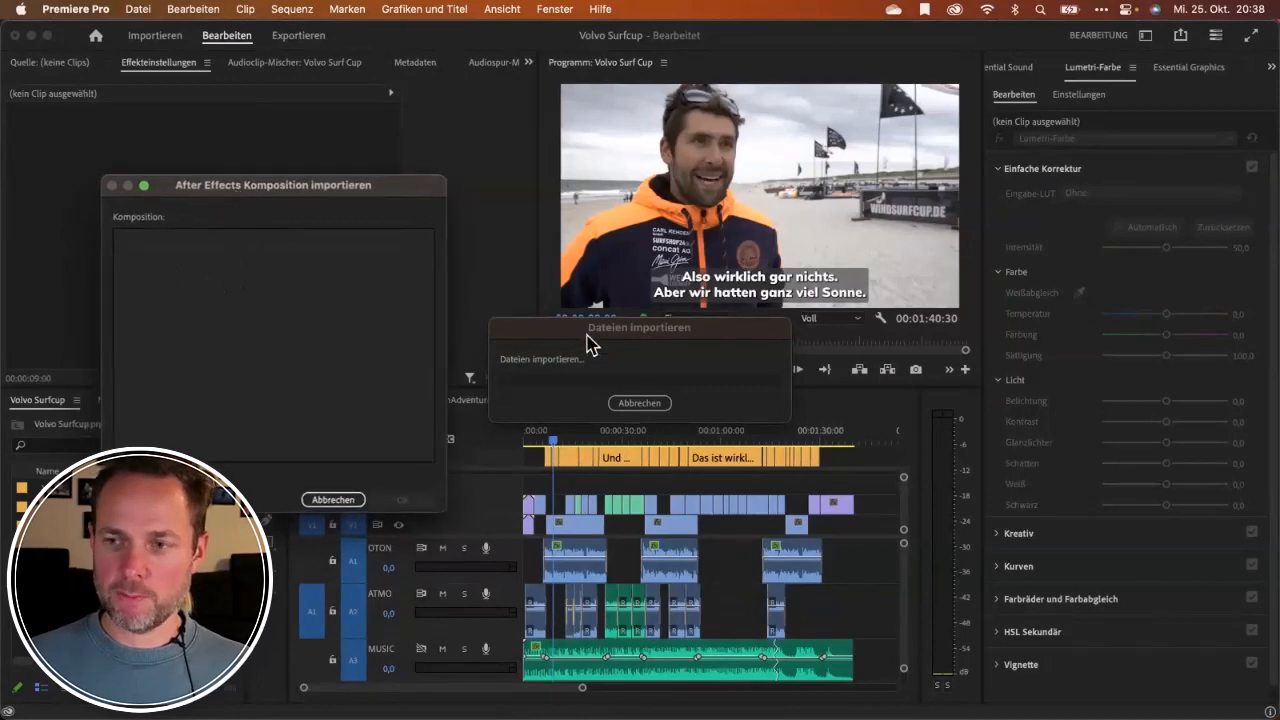
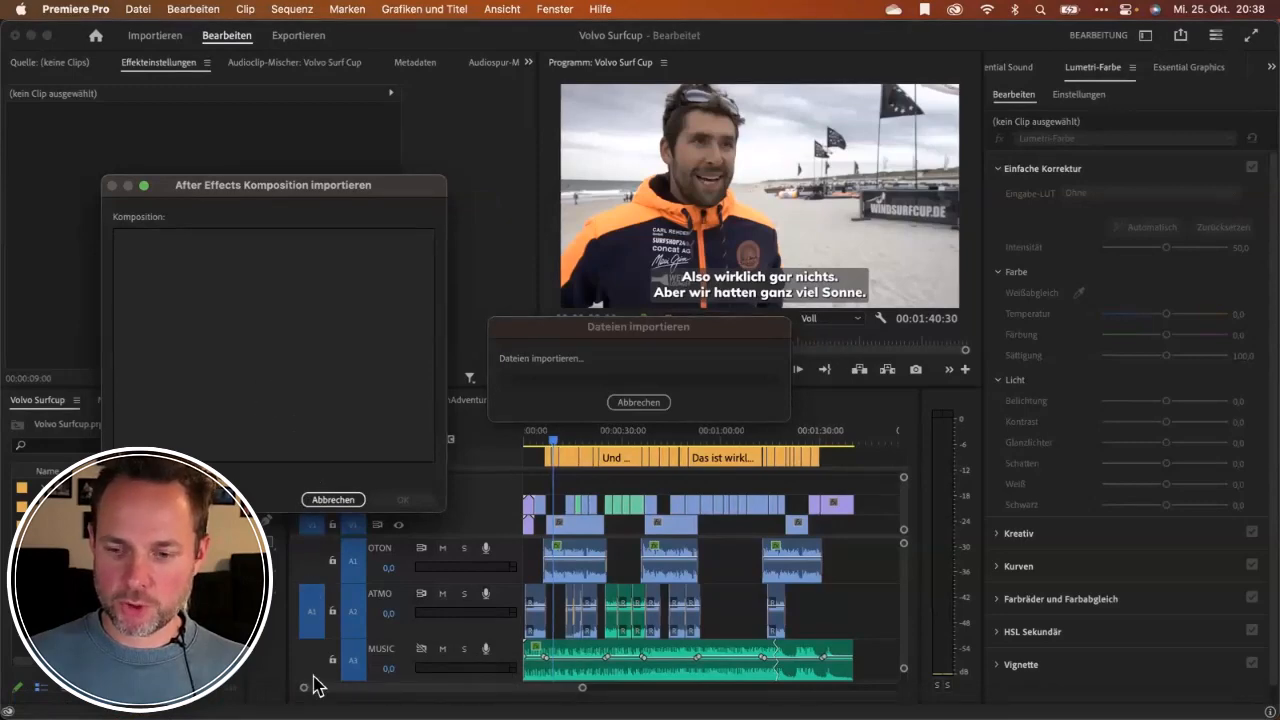
mouse_move(318, 708)
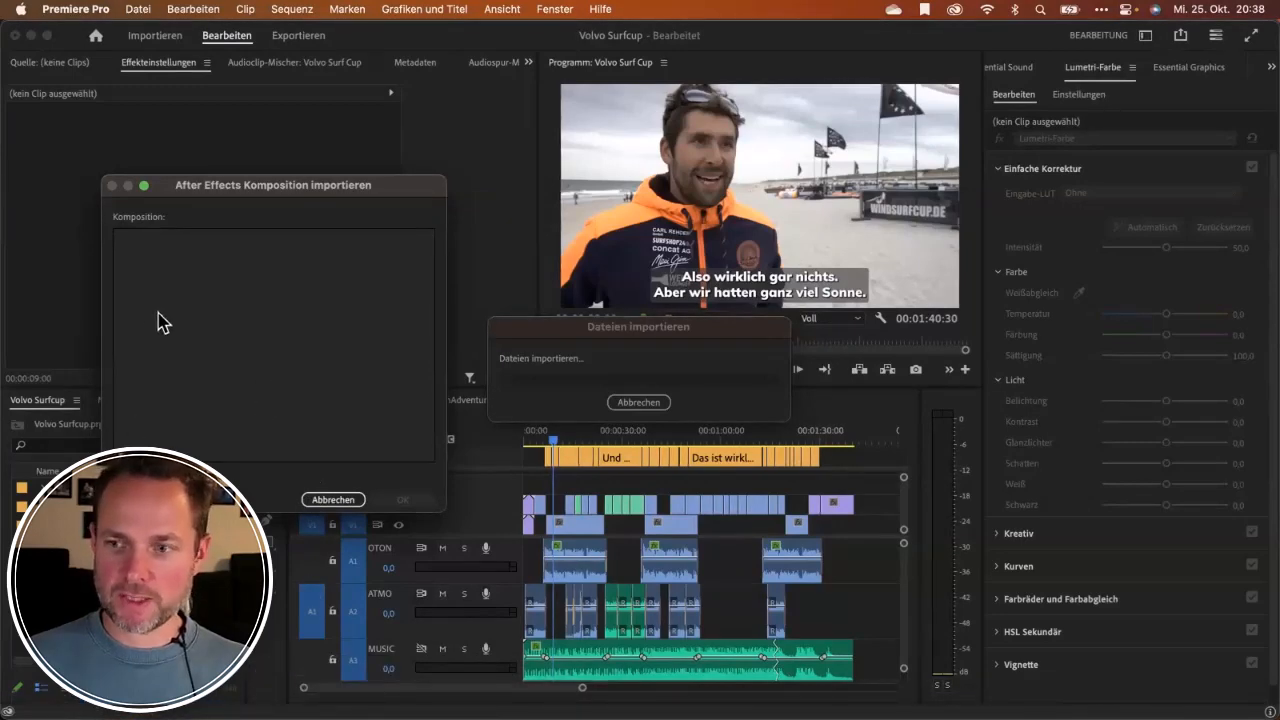
drag(262, 190, 285, 162)
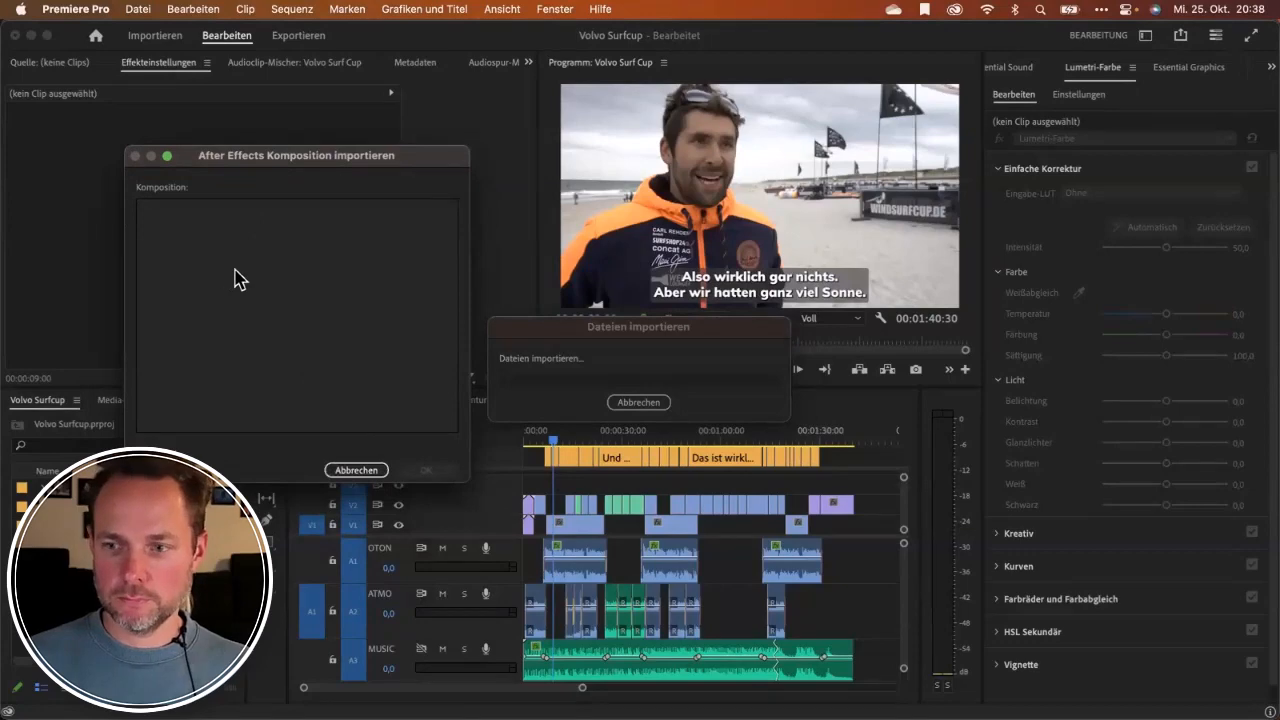
click(356, 470)
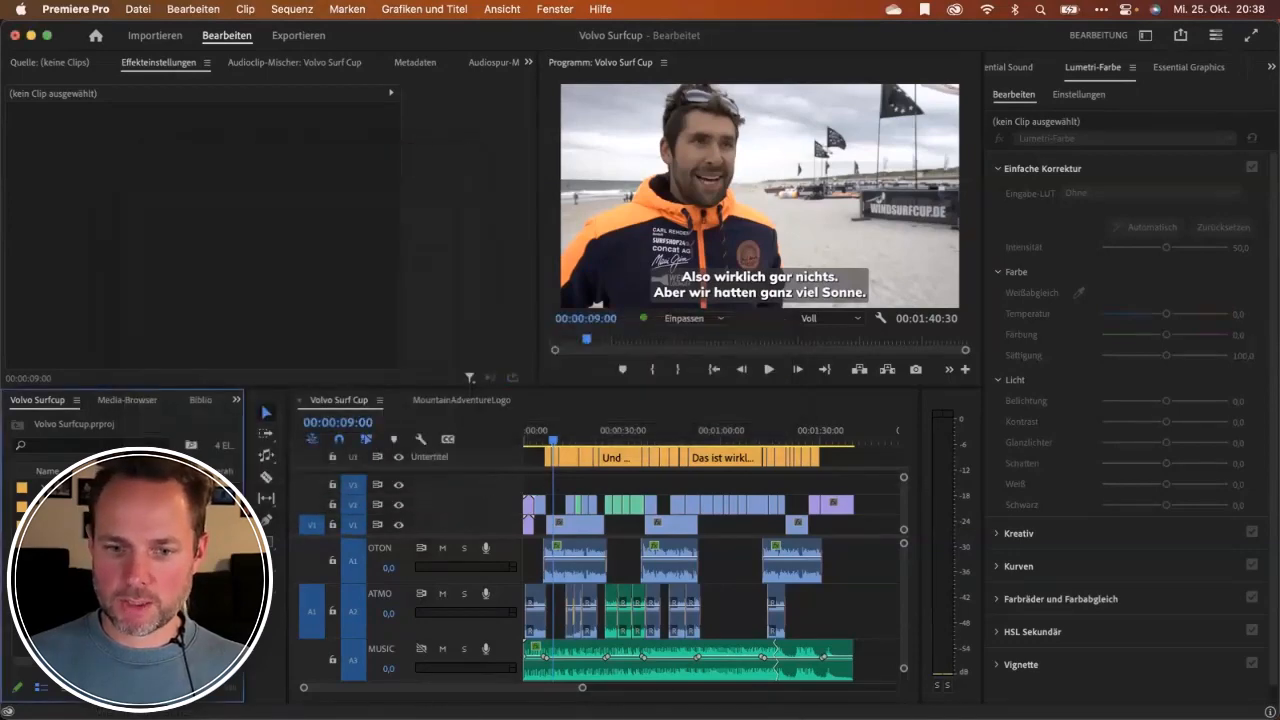
Move the playhead of the Volvo Surf Cup sequence to 00:00:42:14 over the interview clip.
click(757, 434)
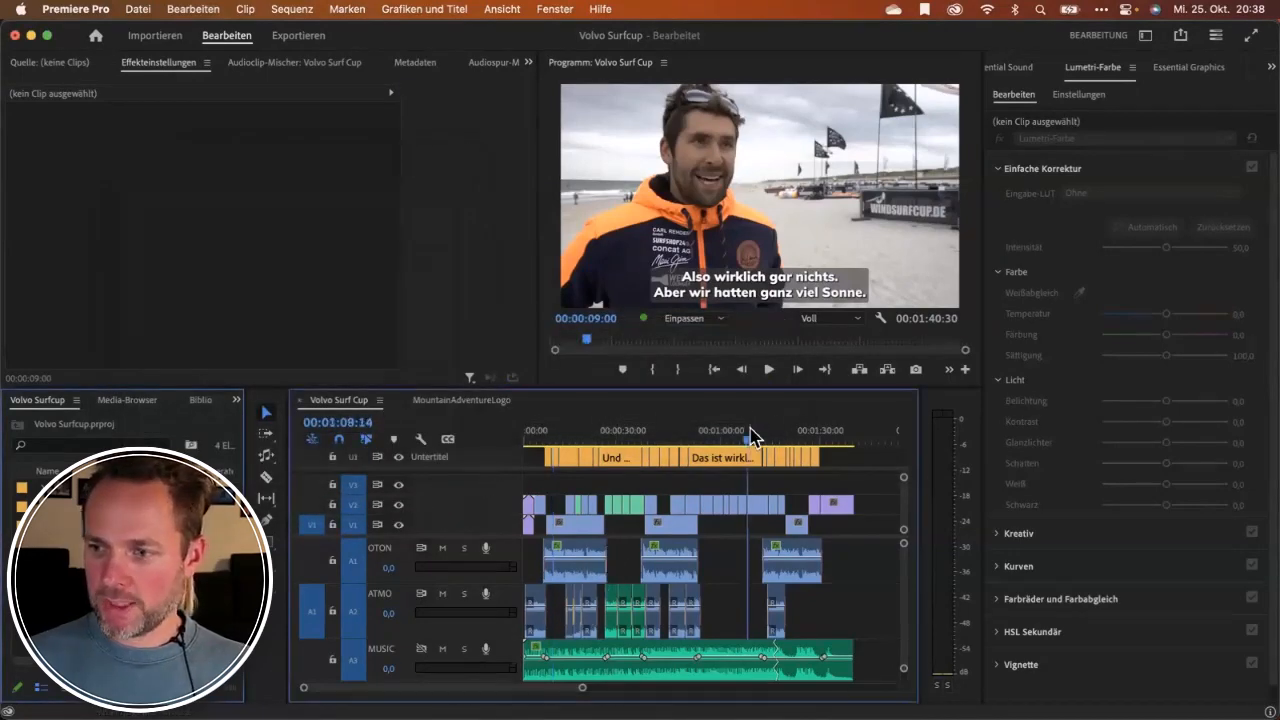
drag(762, 436, 694, 438)
drag(693, 438, 662, 438)
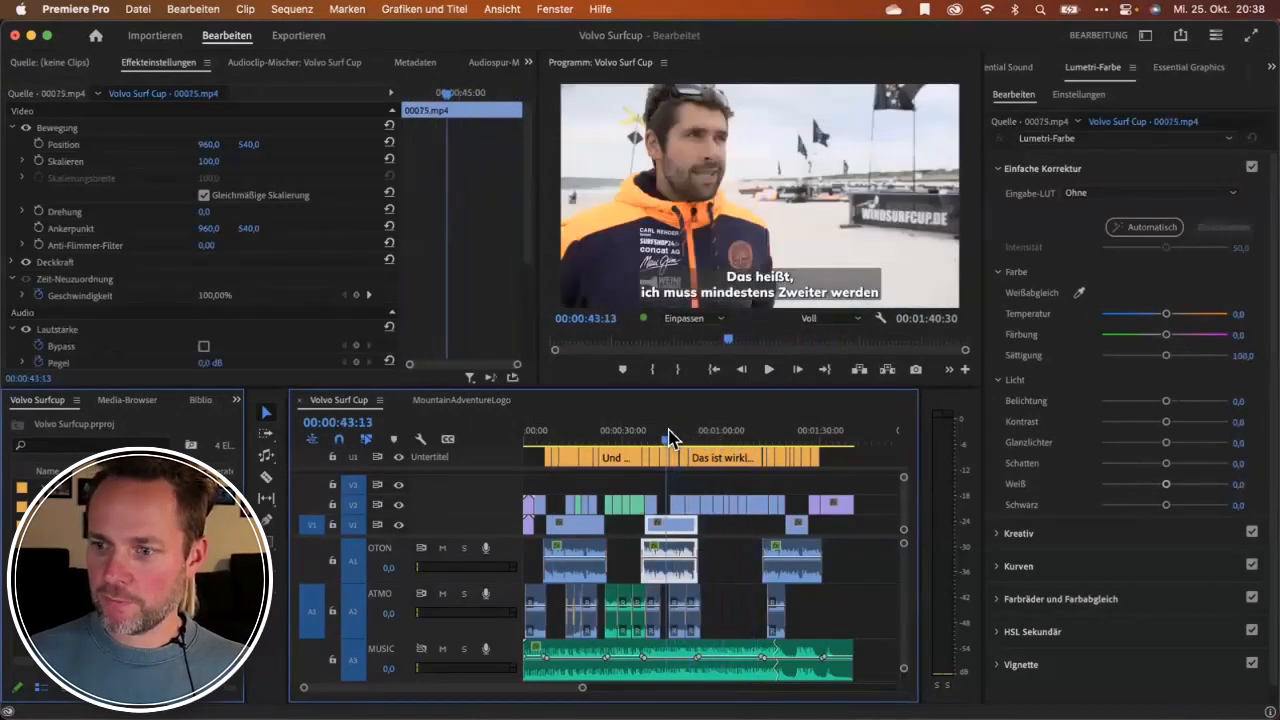
Replace only the video part of the 00075.mp4 interview clip with an After Effects composition and switch to After Effects.
click(682, 530)
right_click(682, 531)
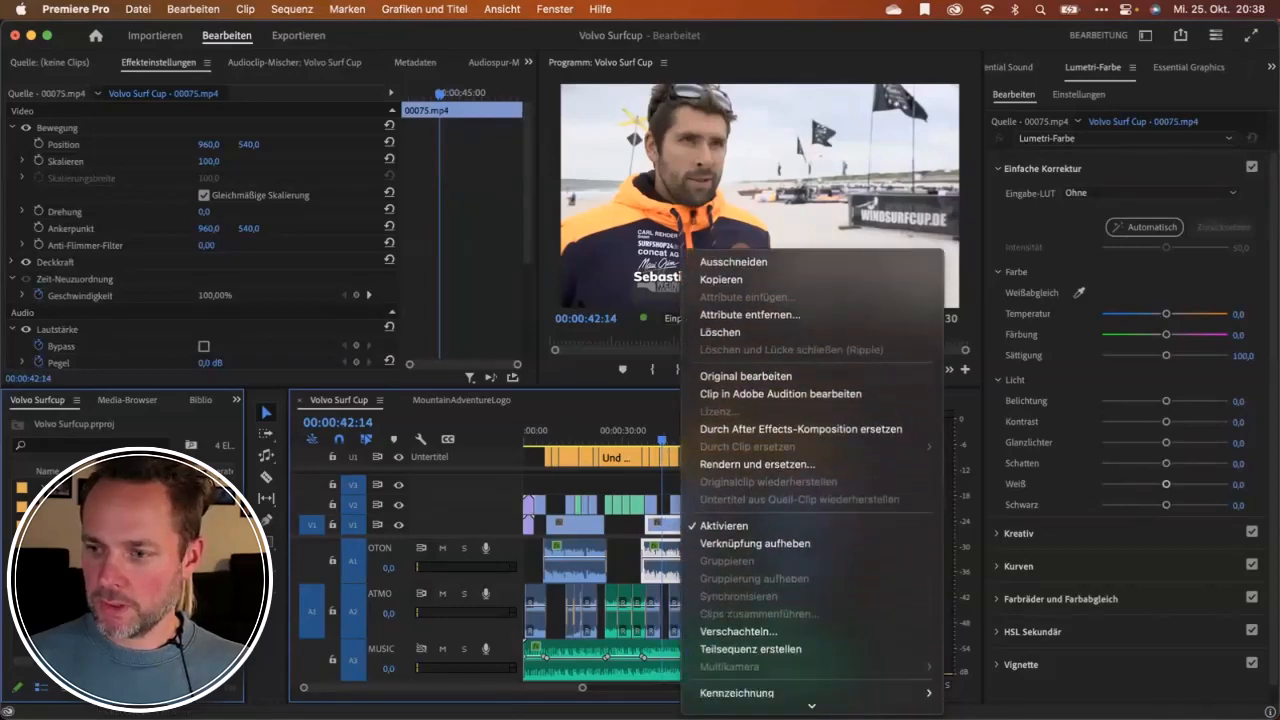
click(655, 483)
alt+click(671, 525)
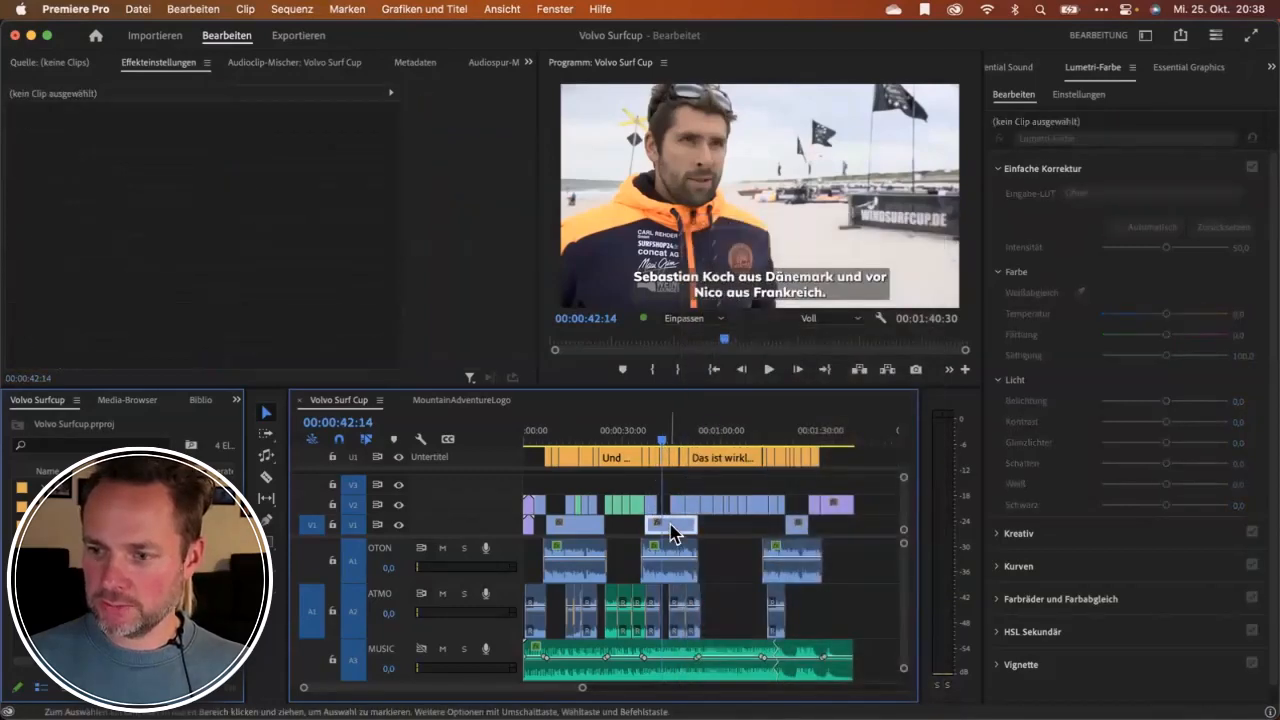
right_click(671, 525)
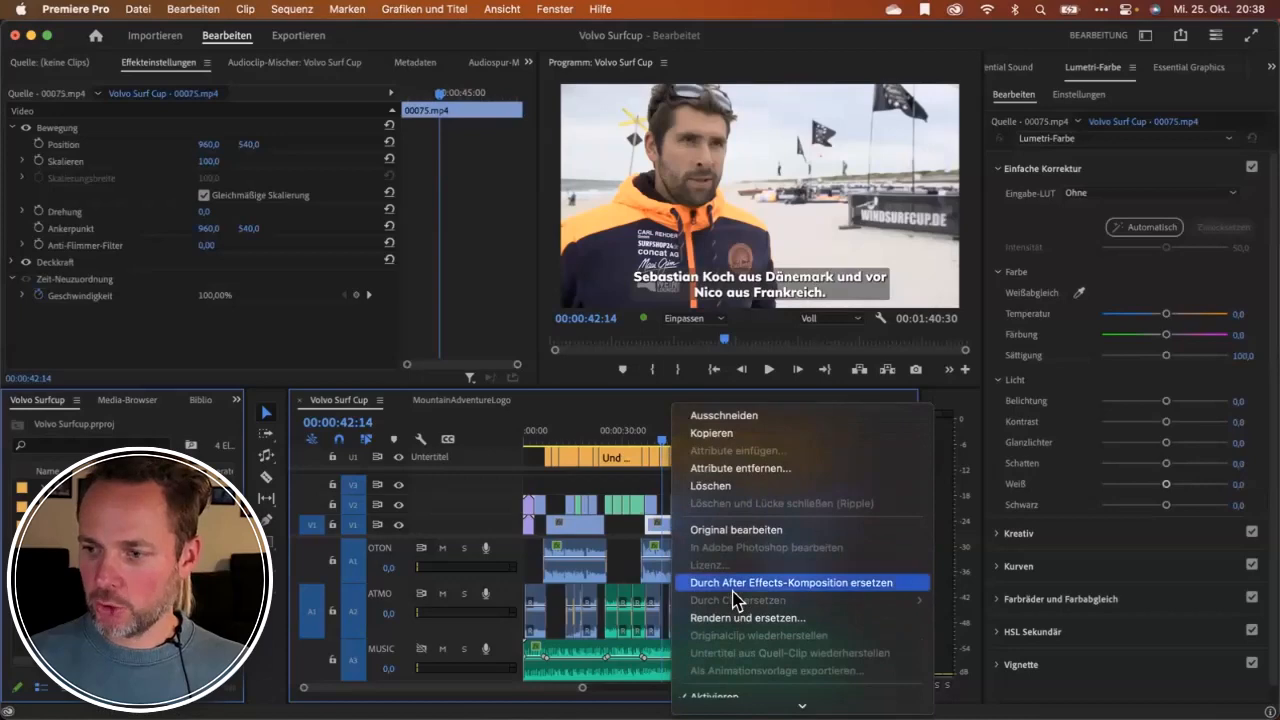
click(730, 590)
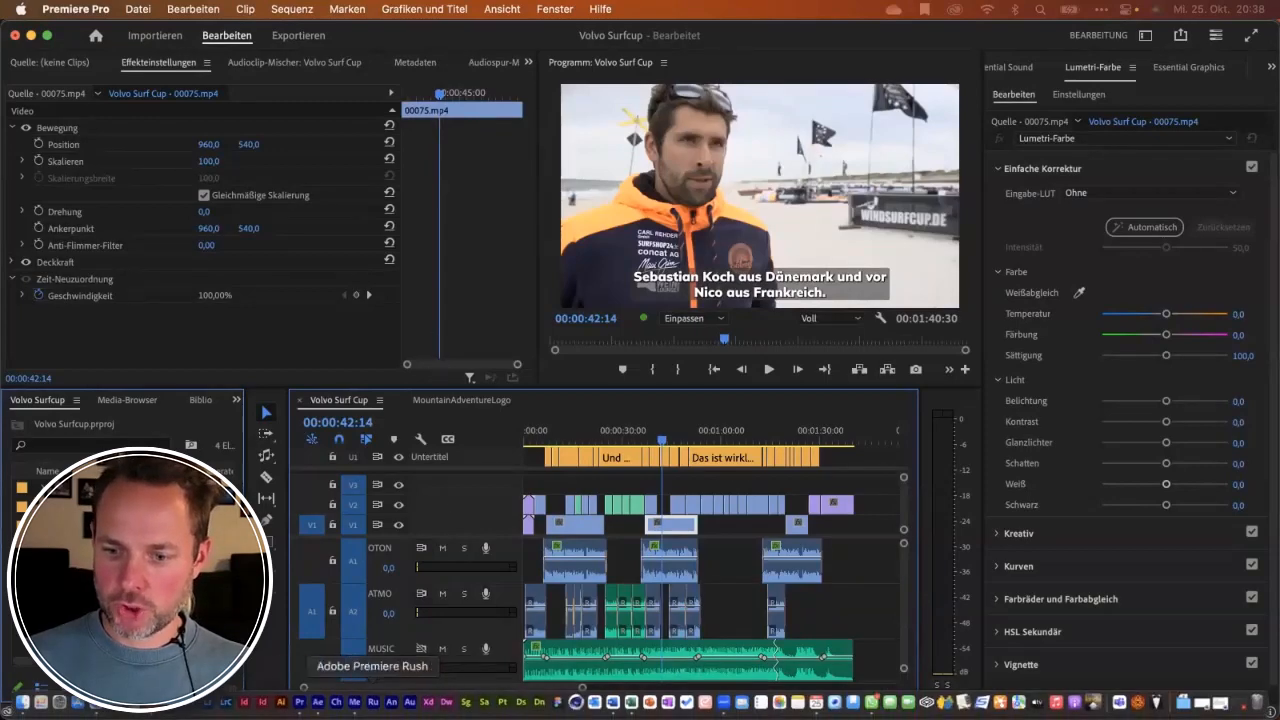
click(317, 702)
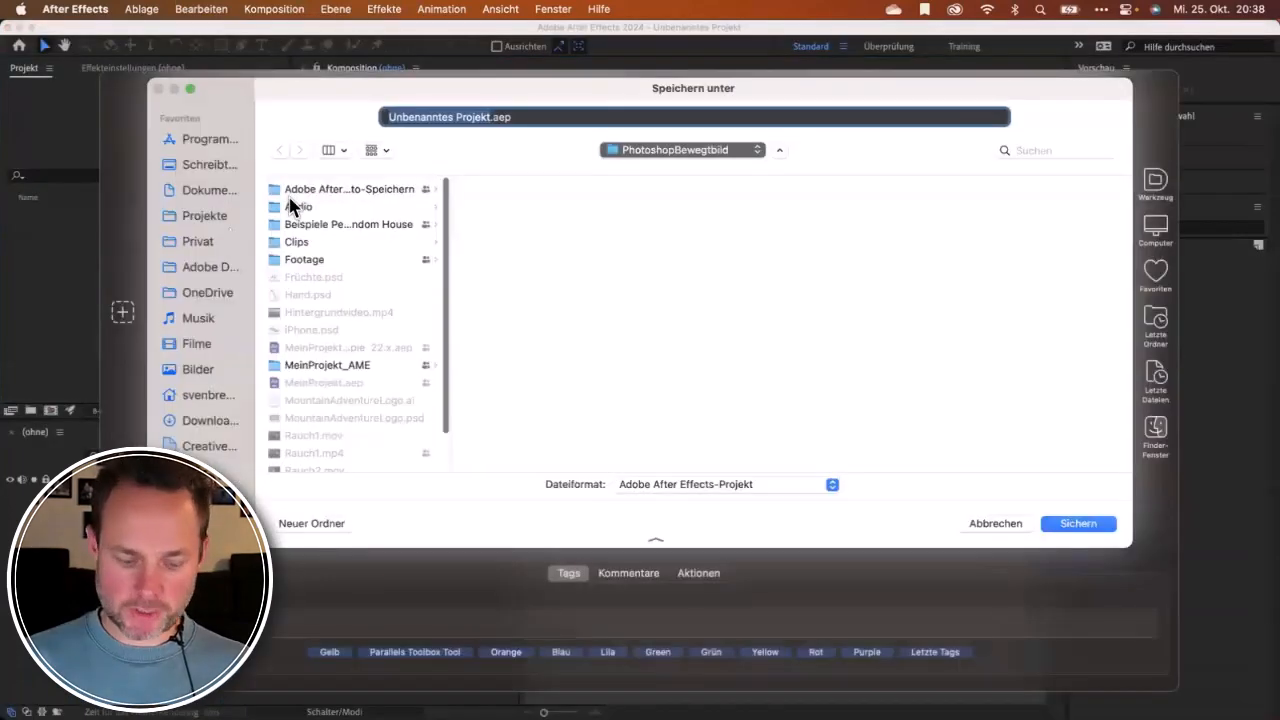
Save the new After Effects project as Test.aep on the Schreibtisch.
click(205, 164)
text(Test)
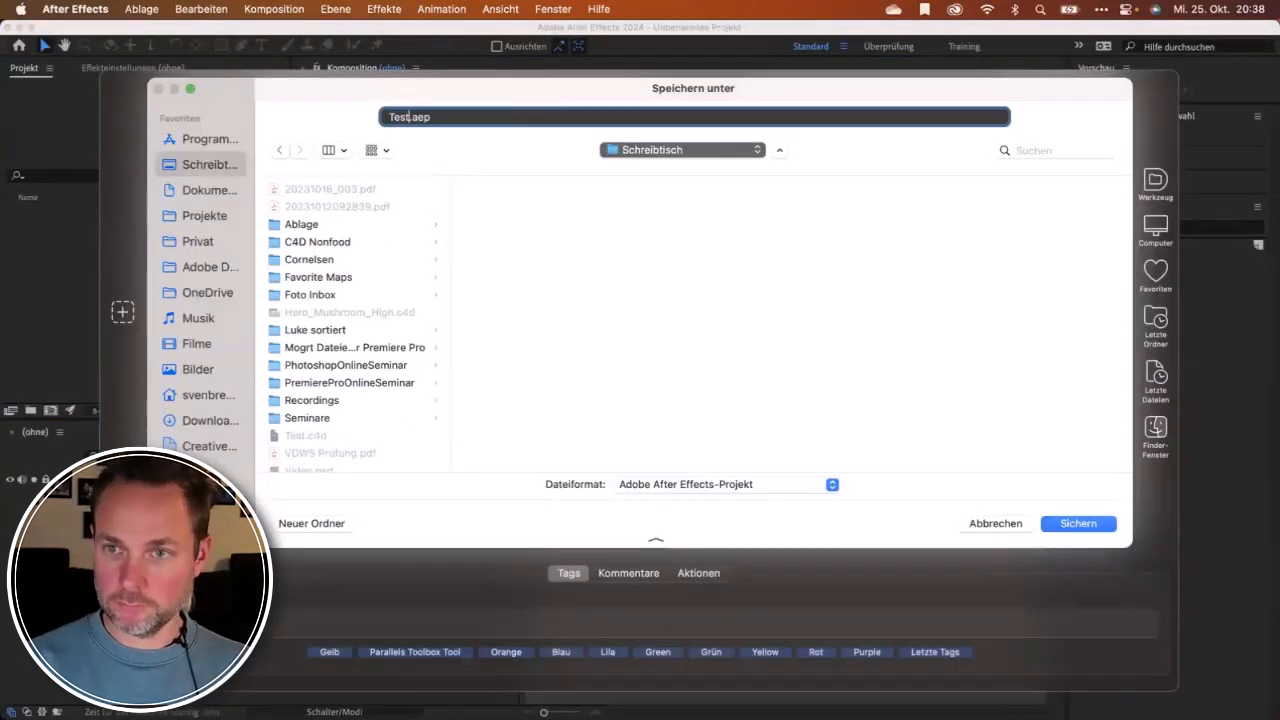
scroll(551, 371, down, 1)
click(1100, 528)
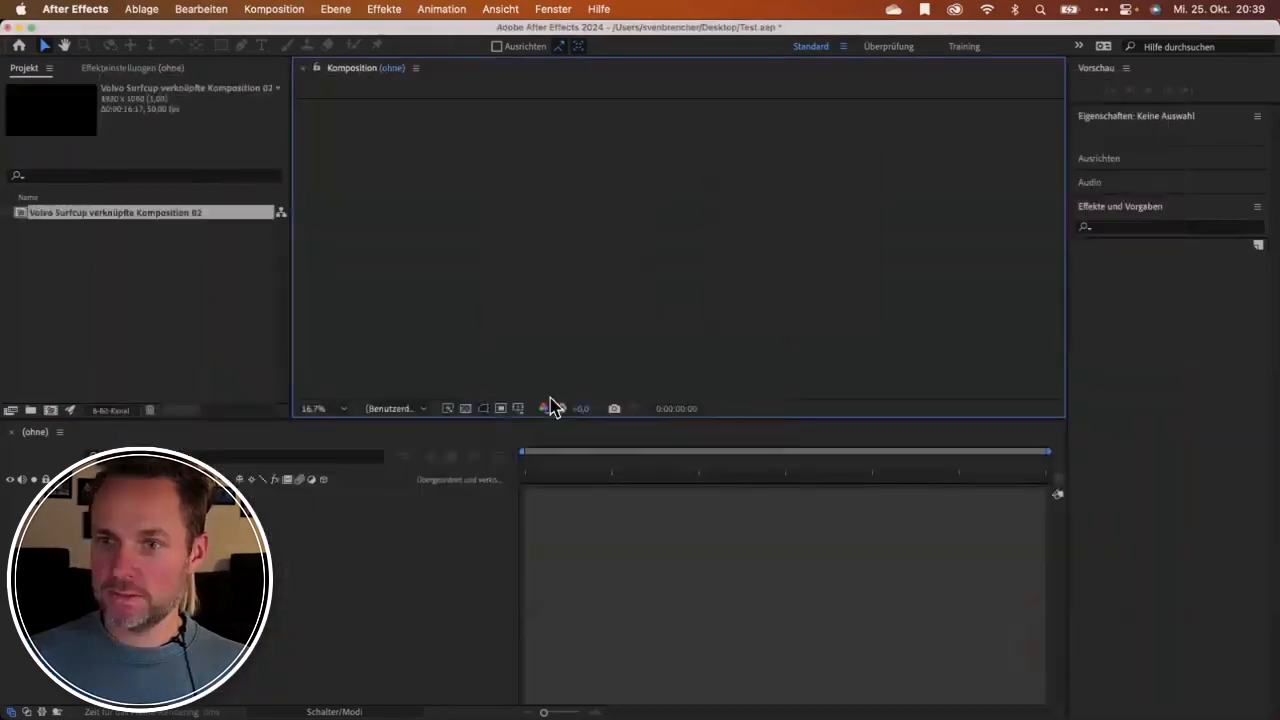
Draw an elliptical mask around the round jacket logo on the 00075.mp4 layer at the composition's start.
click(22, 230)
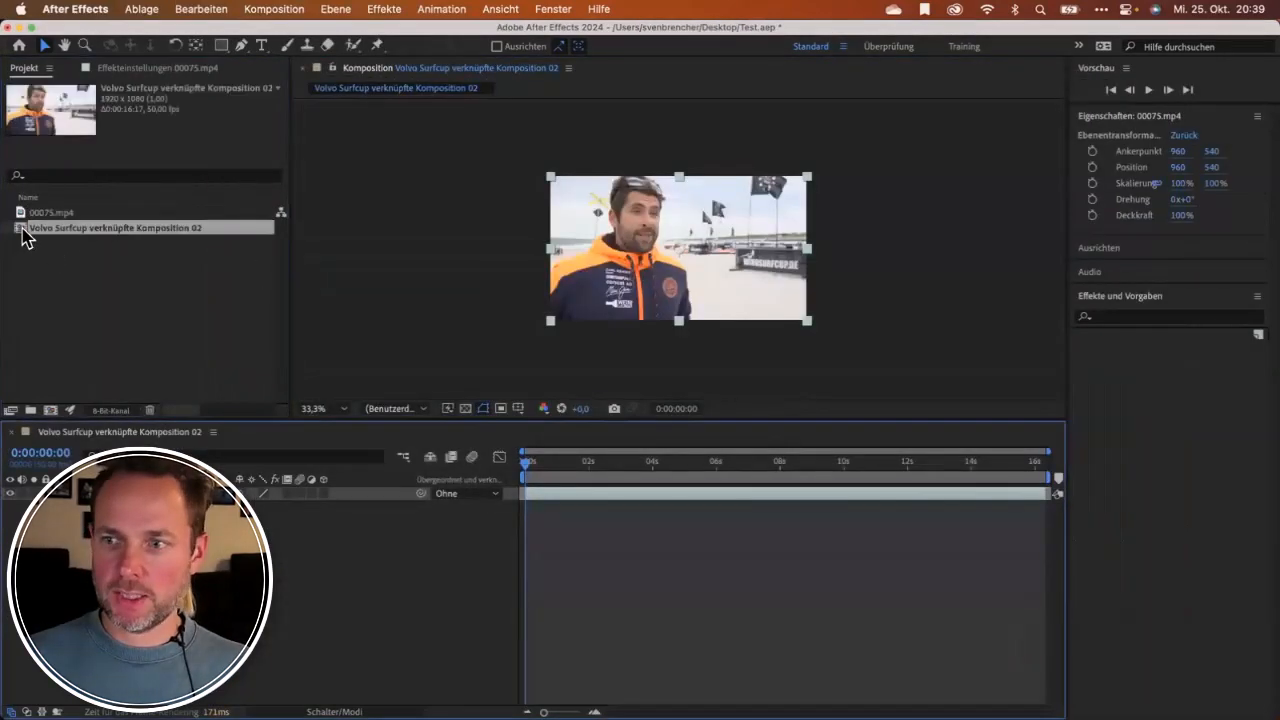
key(period)
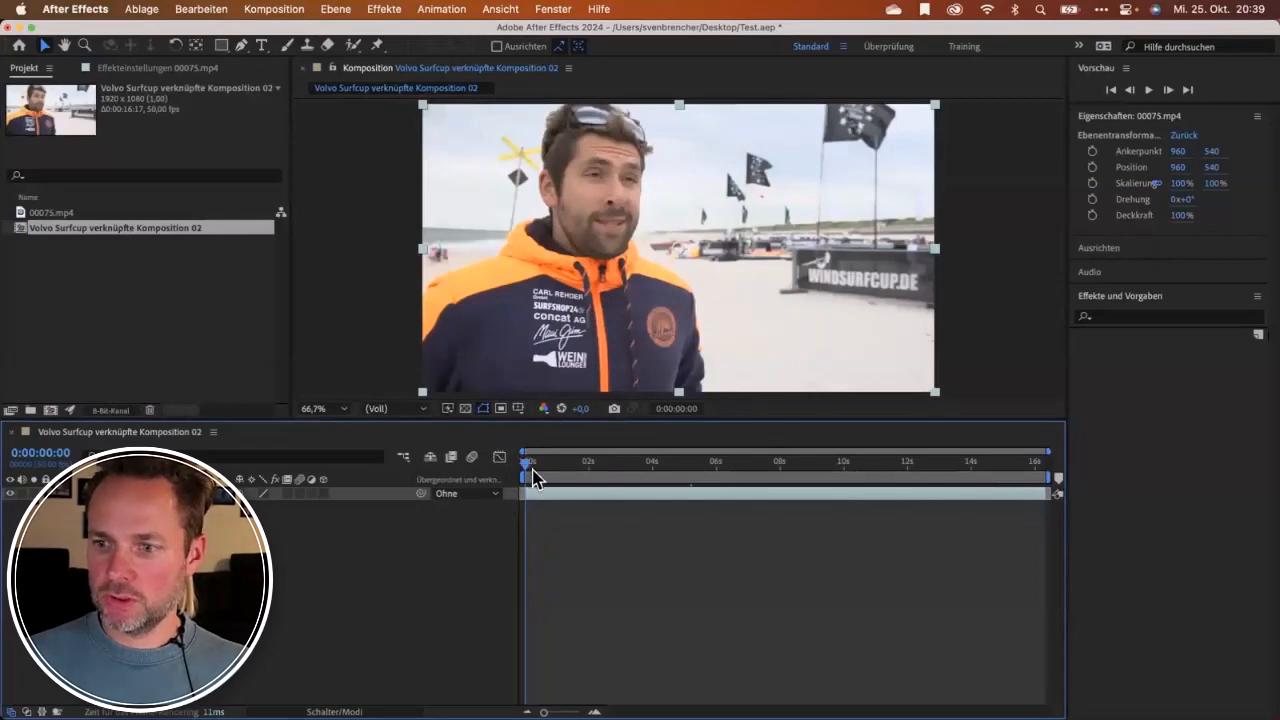
mouse_move(525, 464)
mouse_down()
mouse_move(640, 476)
mouse_move(524, 466)
mouse_up()
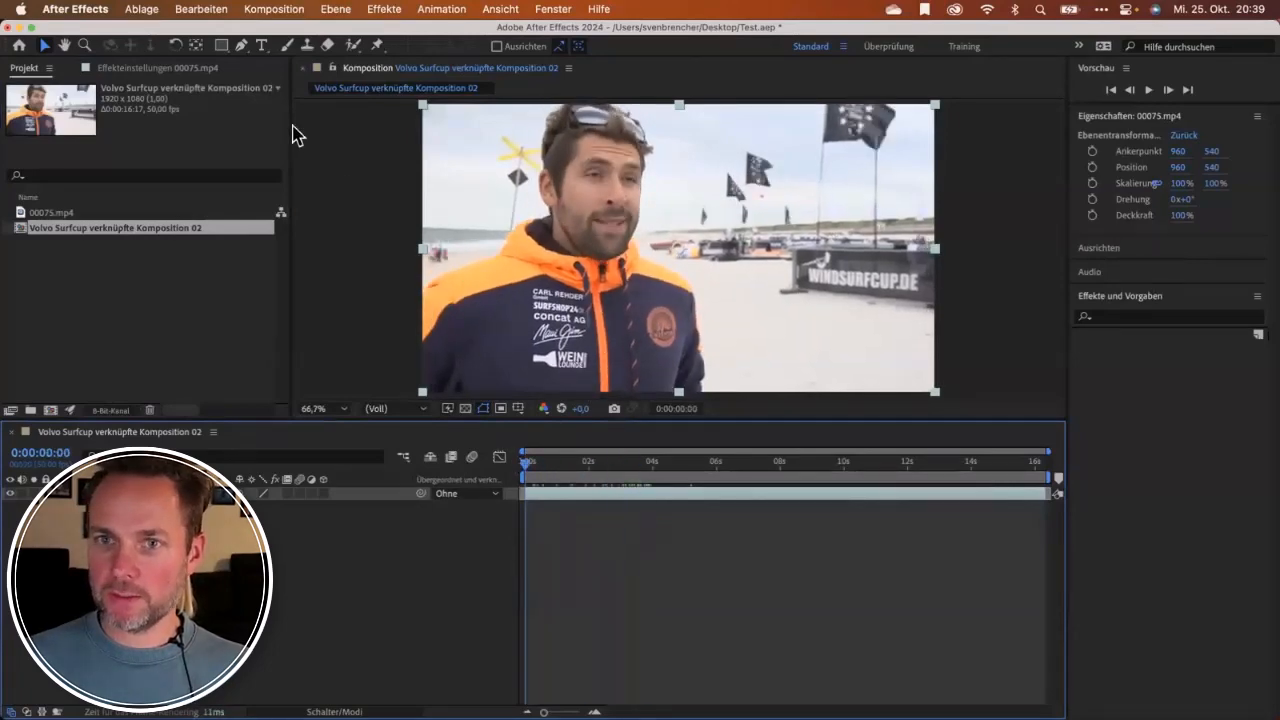
click(221, 45)
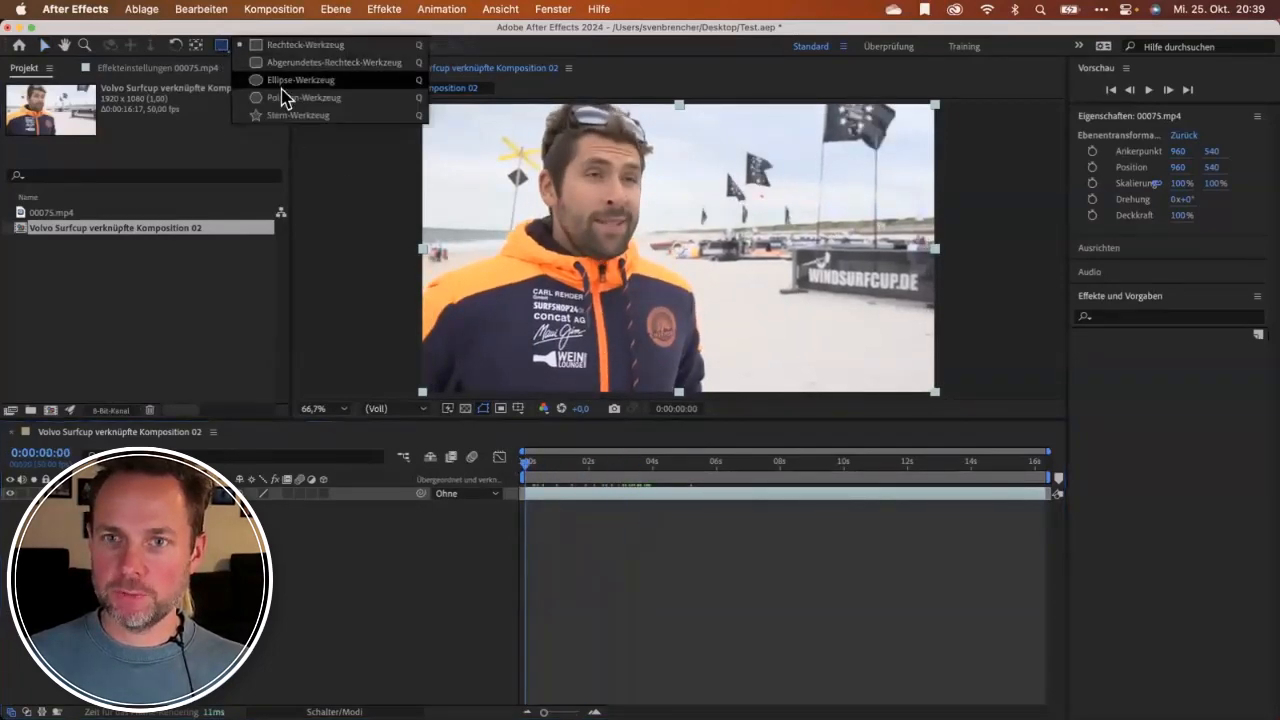
click(283, 80)
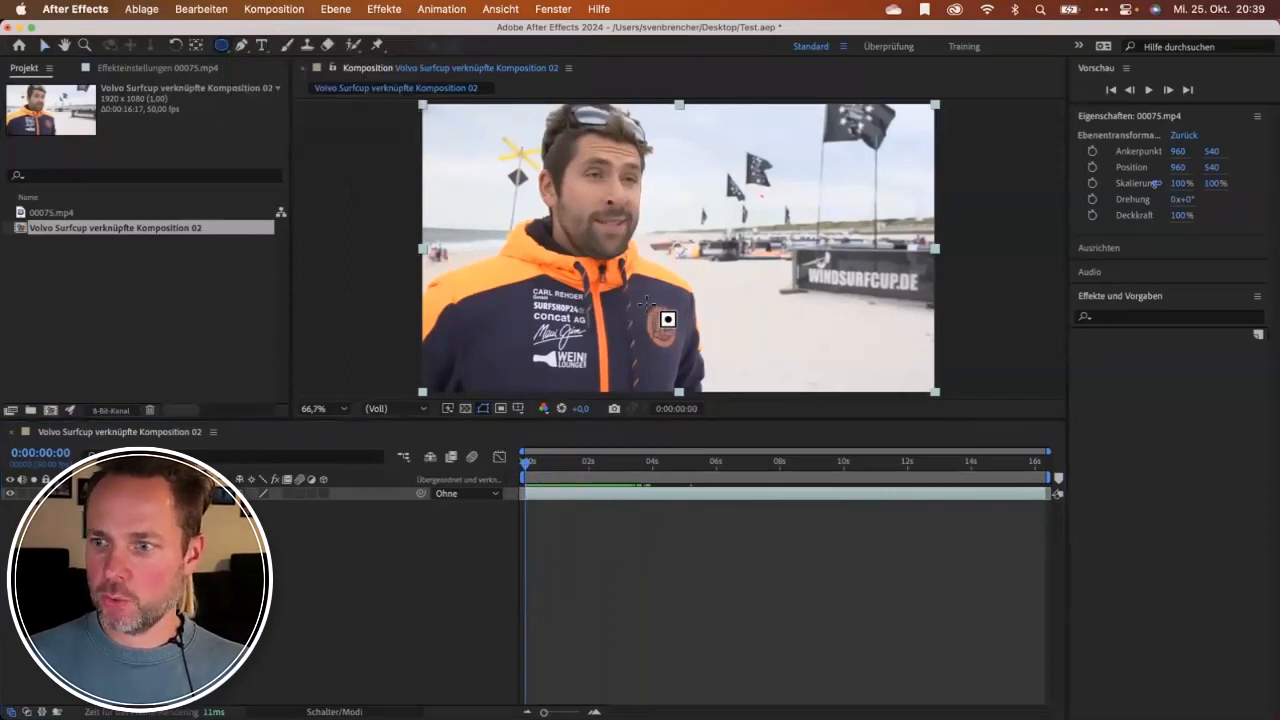
drag(641, 298, 687, 353)
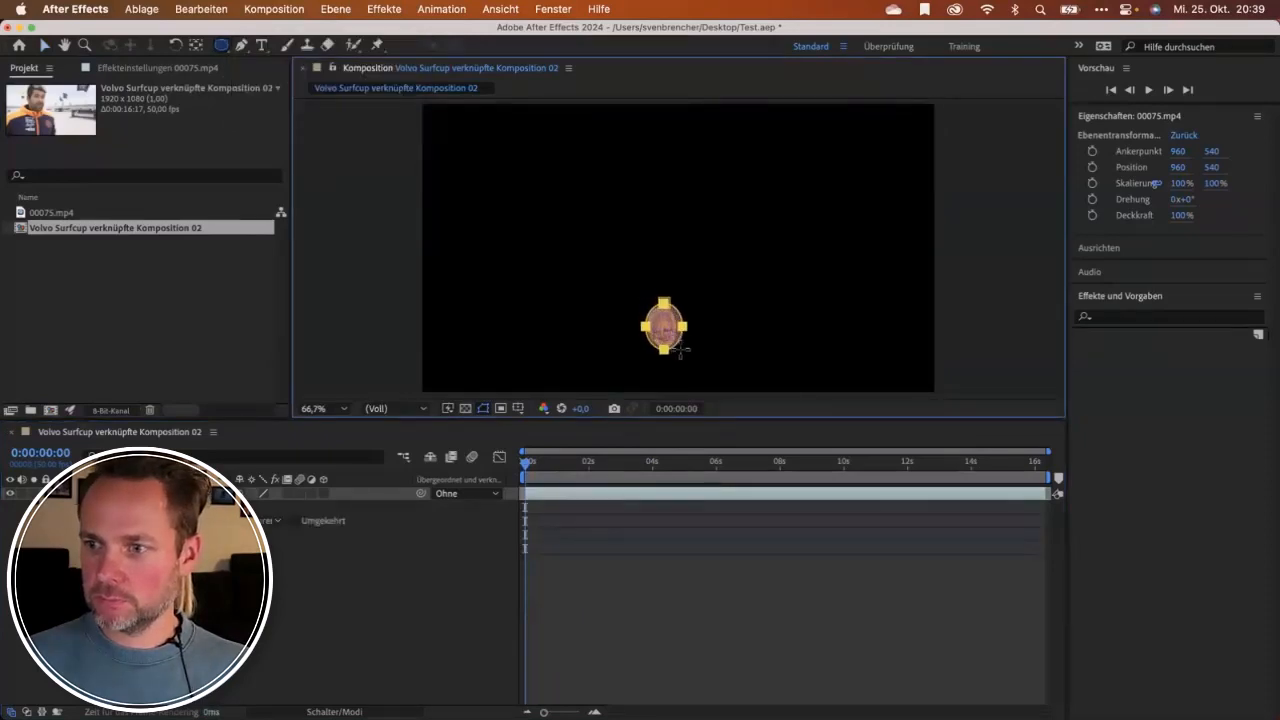
Enlarge and widen the elliptical mask so it surrounds the jacket logo with some margin.
click(44, 45)
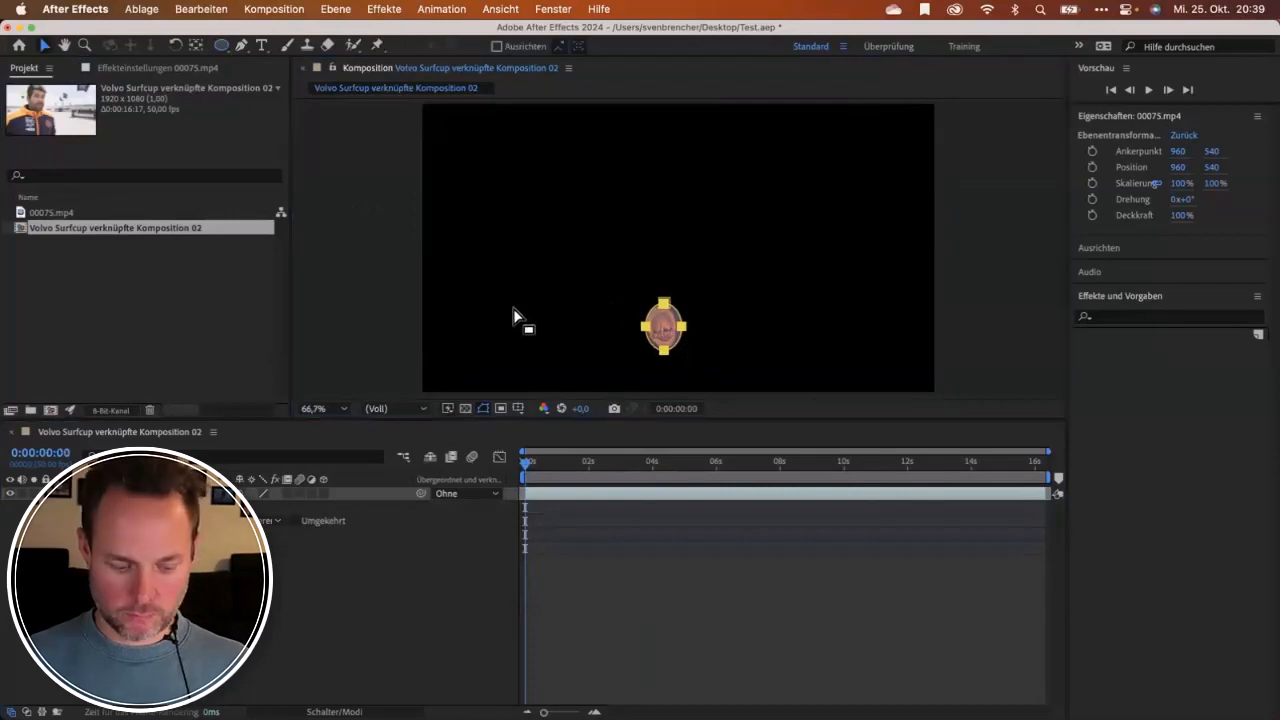
double_click(662, 302)
drag(665, 303, 690, 356)
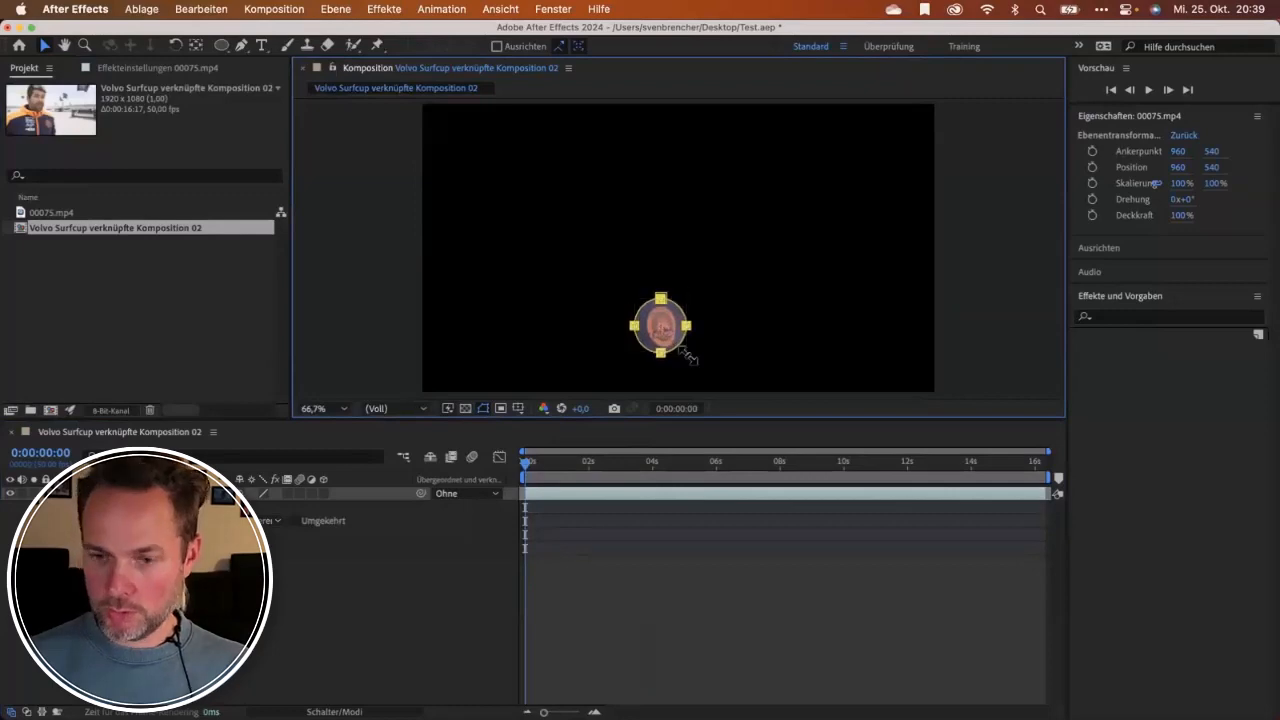
Invert the logo mask and show the transparency grid in the composition view.
click(297, 521)
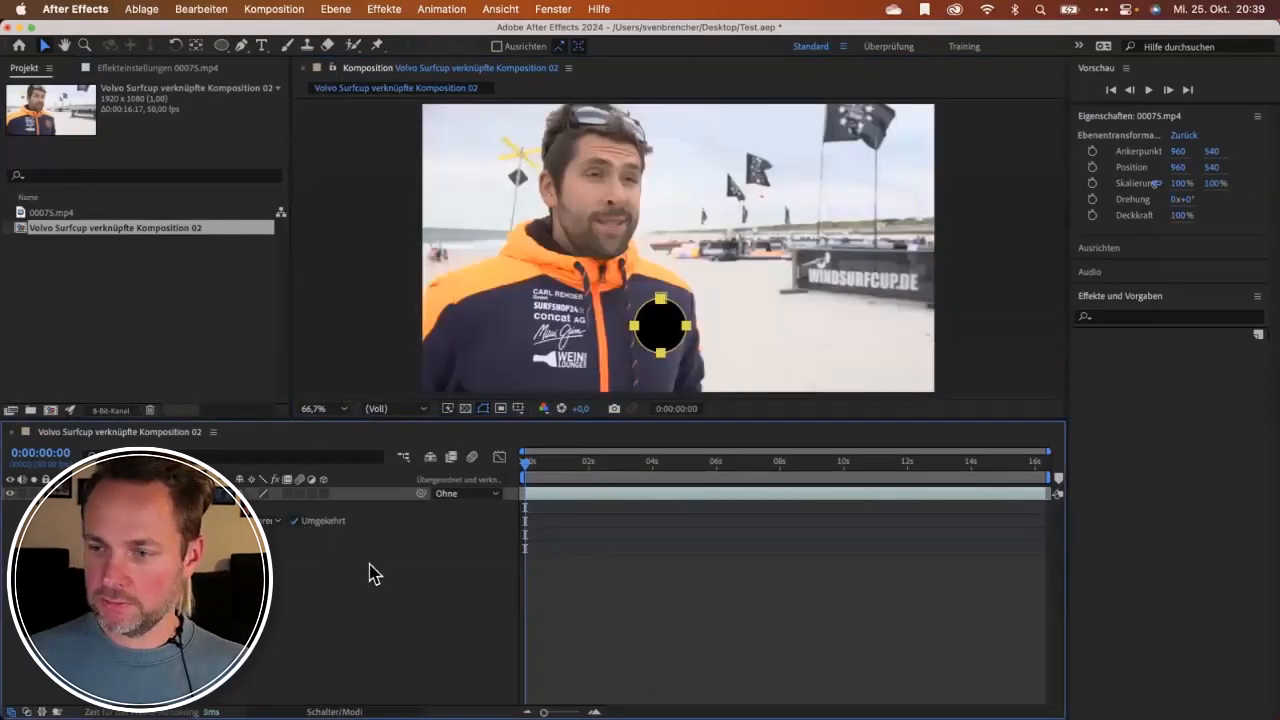
click(370, 572)
click(465, 408)
mouse_move(525, 461)
mouse_down()
mouse_move(790, 468)
mouse_move(527, 463)
mouse_up()
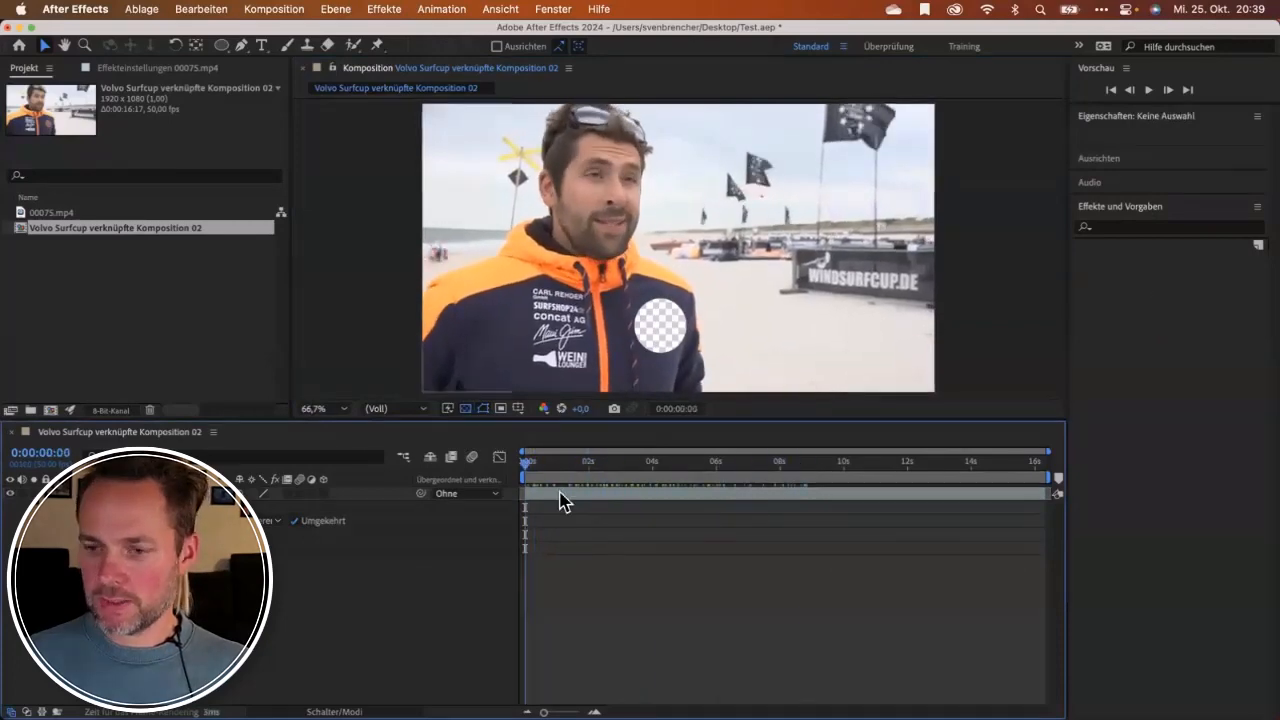
Track the logo mask forward from the start with the Position method and stop the analysis at 0:00:01:15.
click(558, 493)
click(560, 9)
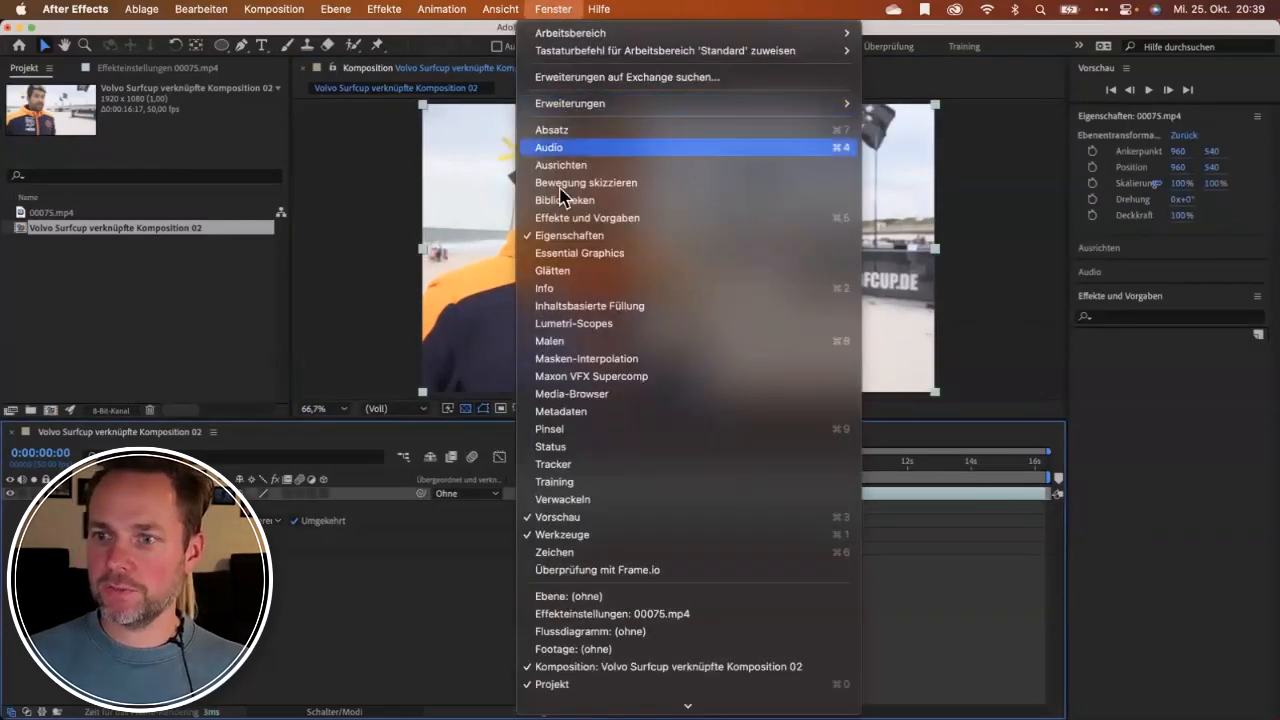
click(586, 465)
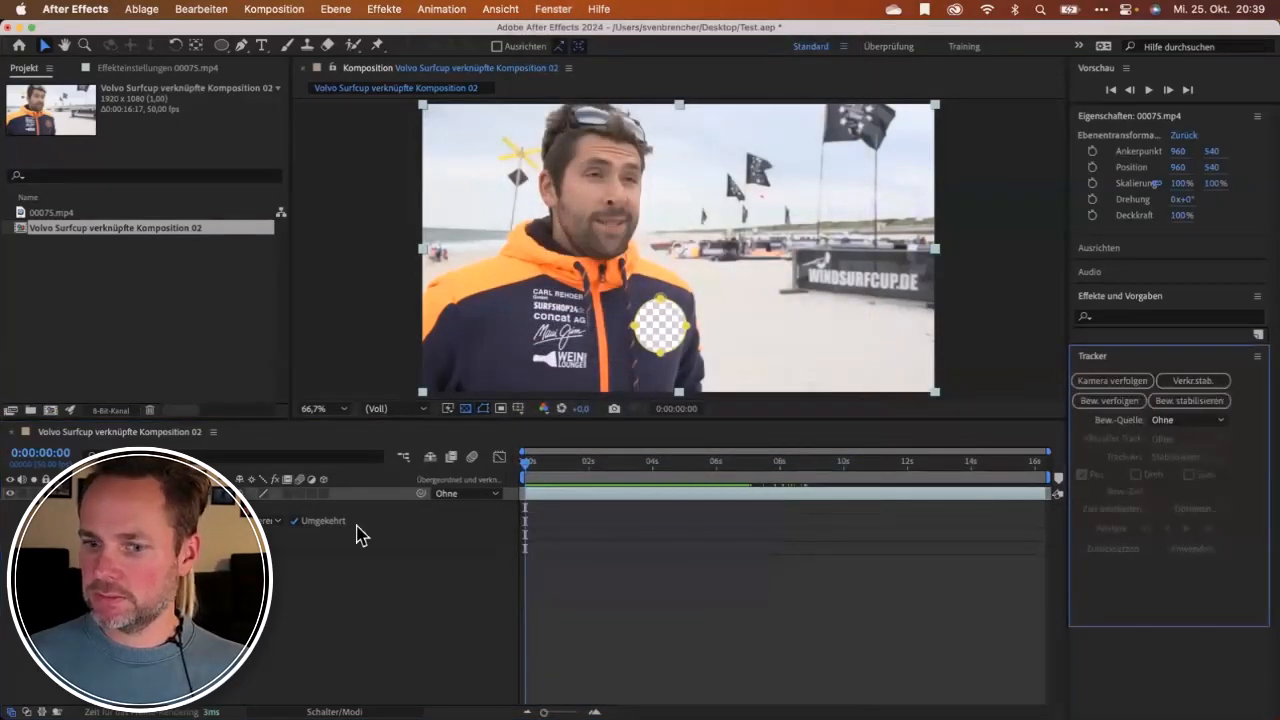
click(80, 520)
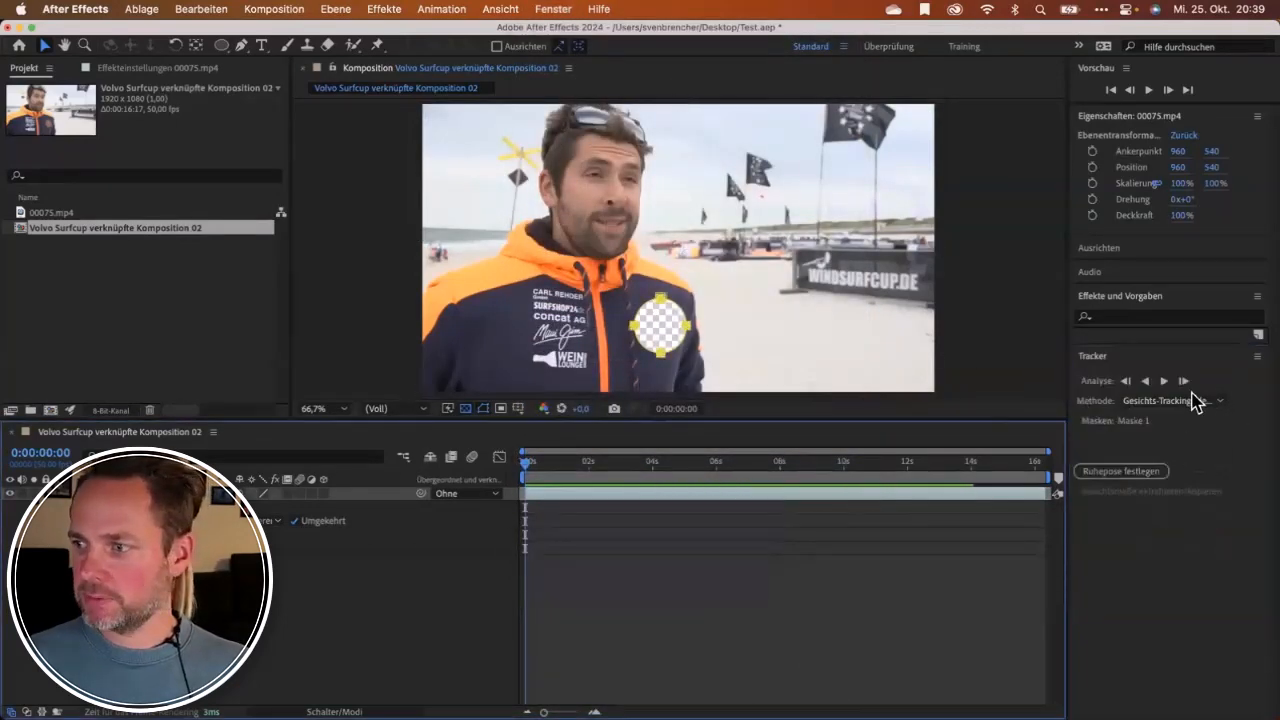
click(1170, 408)
click(1060, 424)
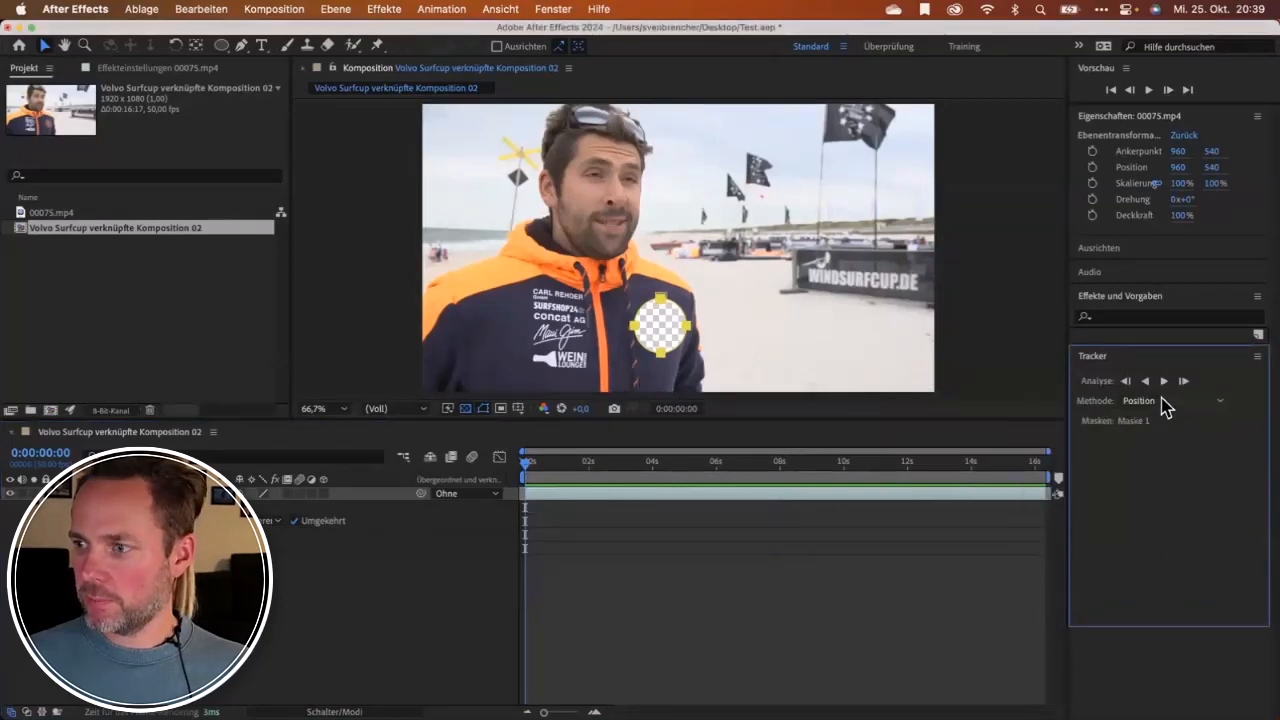
click(1164, 382)
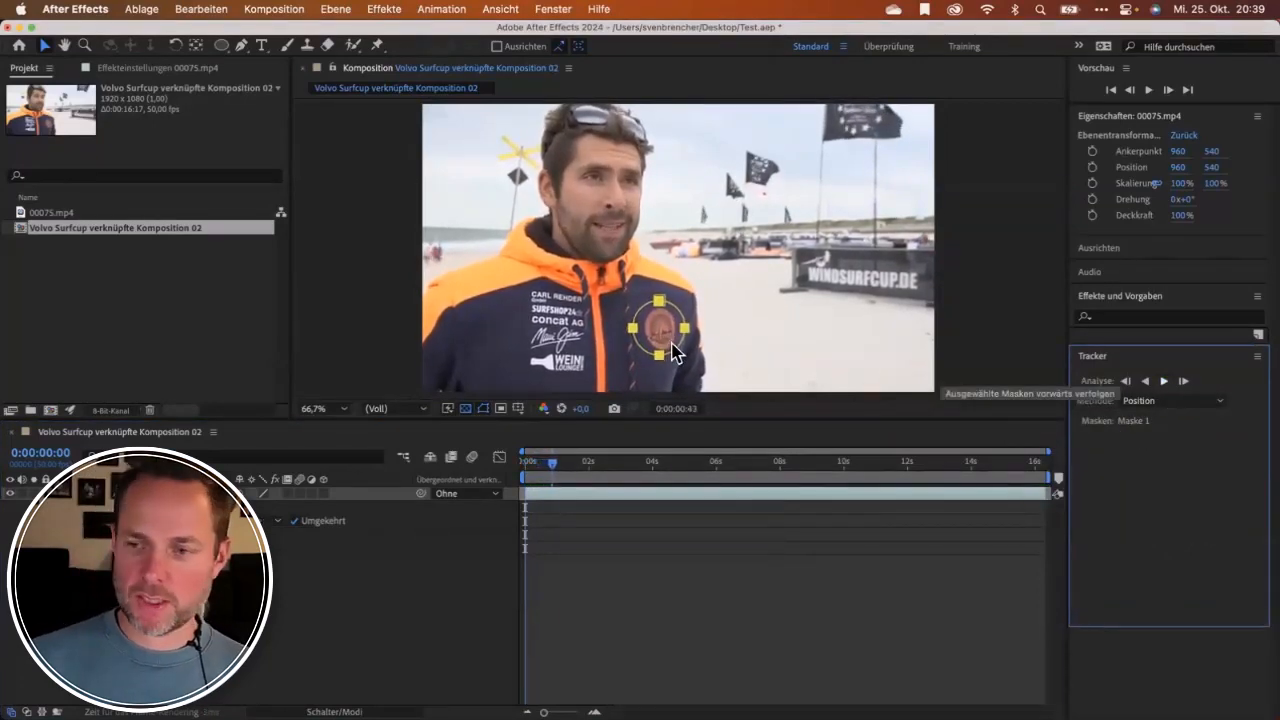
click(1160, 383)
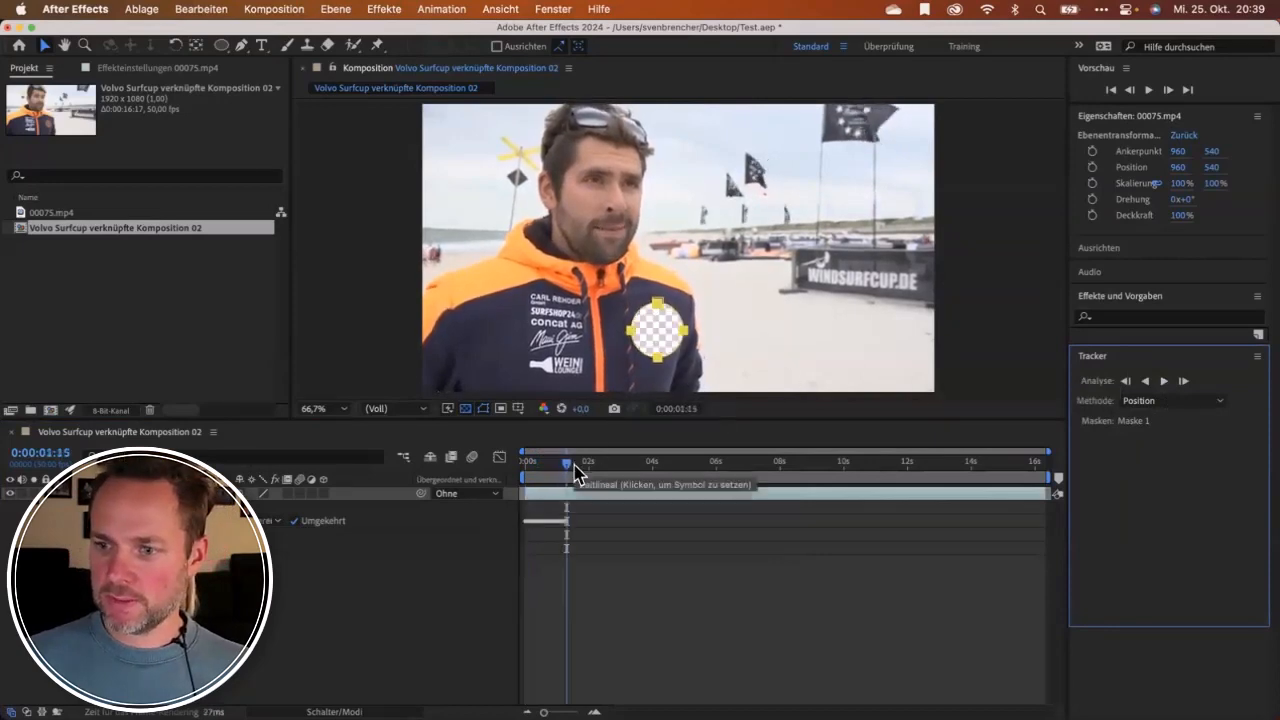
Return to the composition's start and generate a Content-Aware Fill layer for the masked logo with lighting correction enabled.
drag(568, 463, 523, 463)
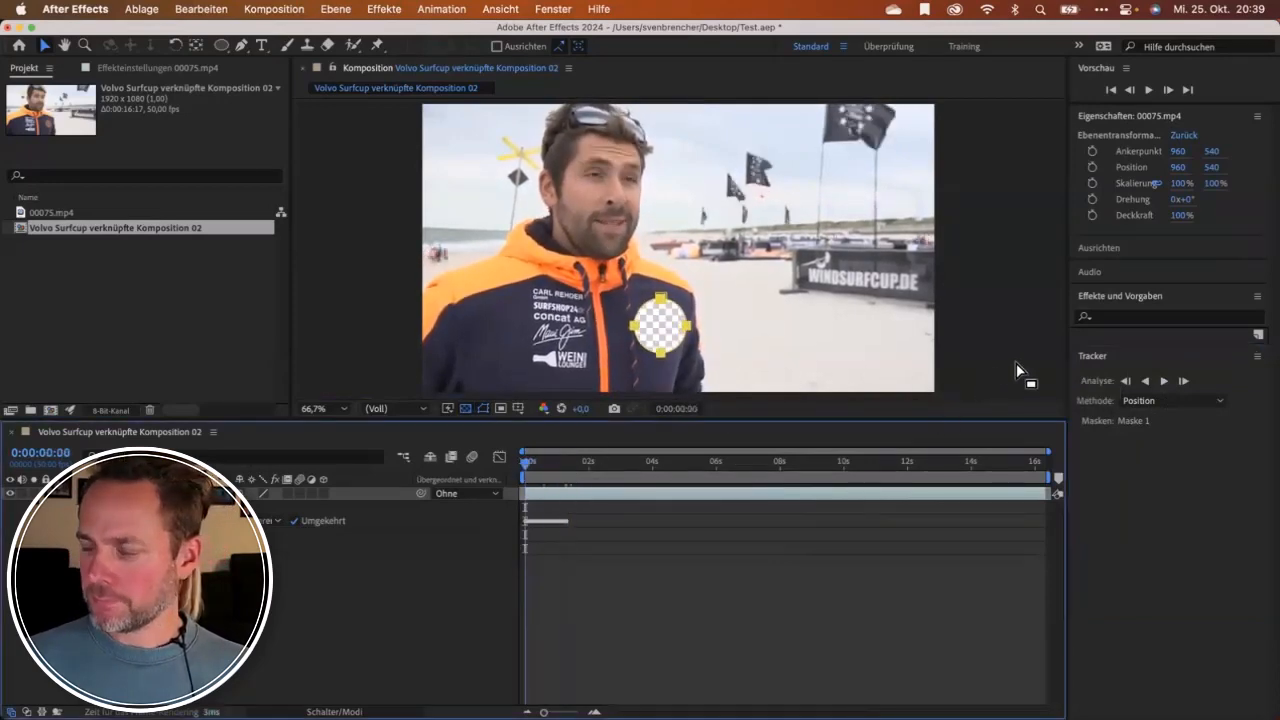
click(553, 9)
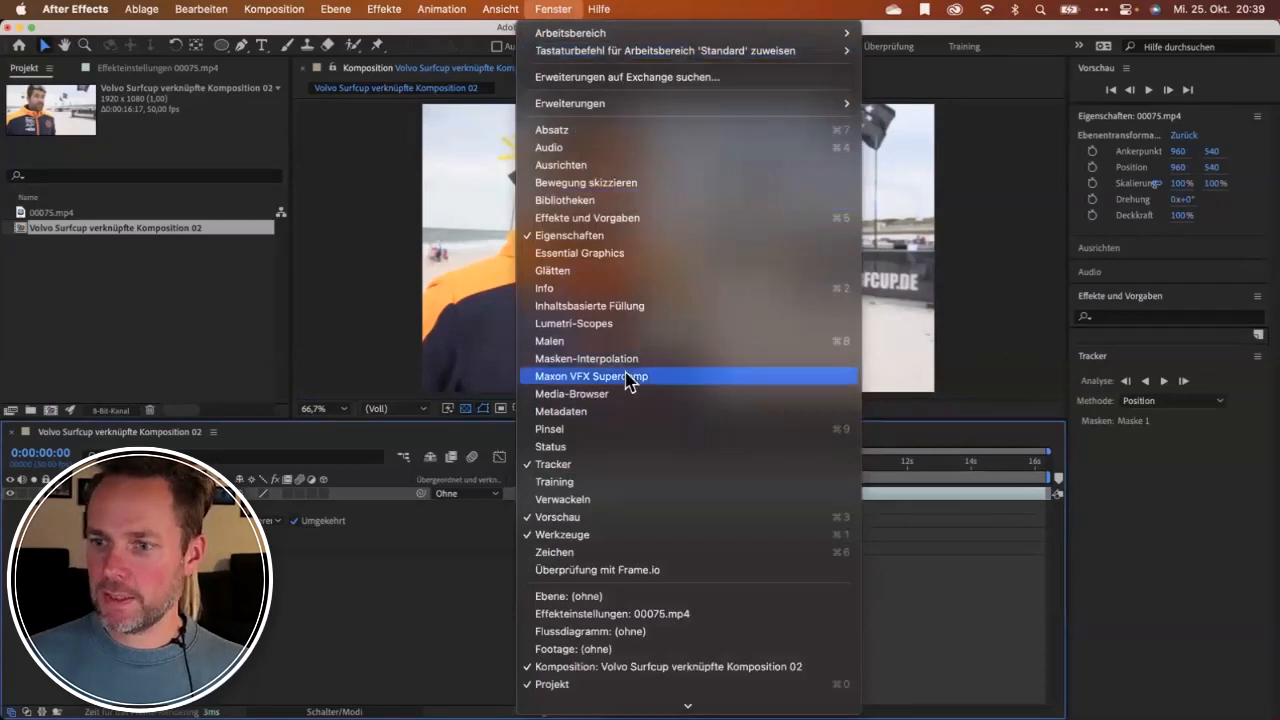
click(590, 306)
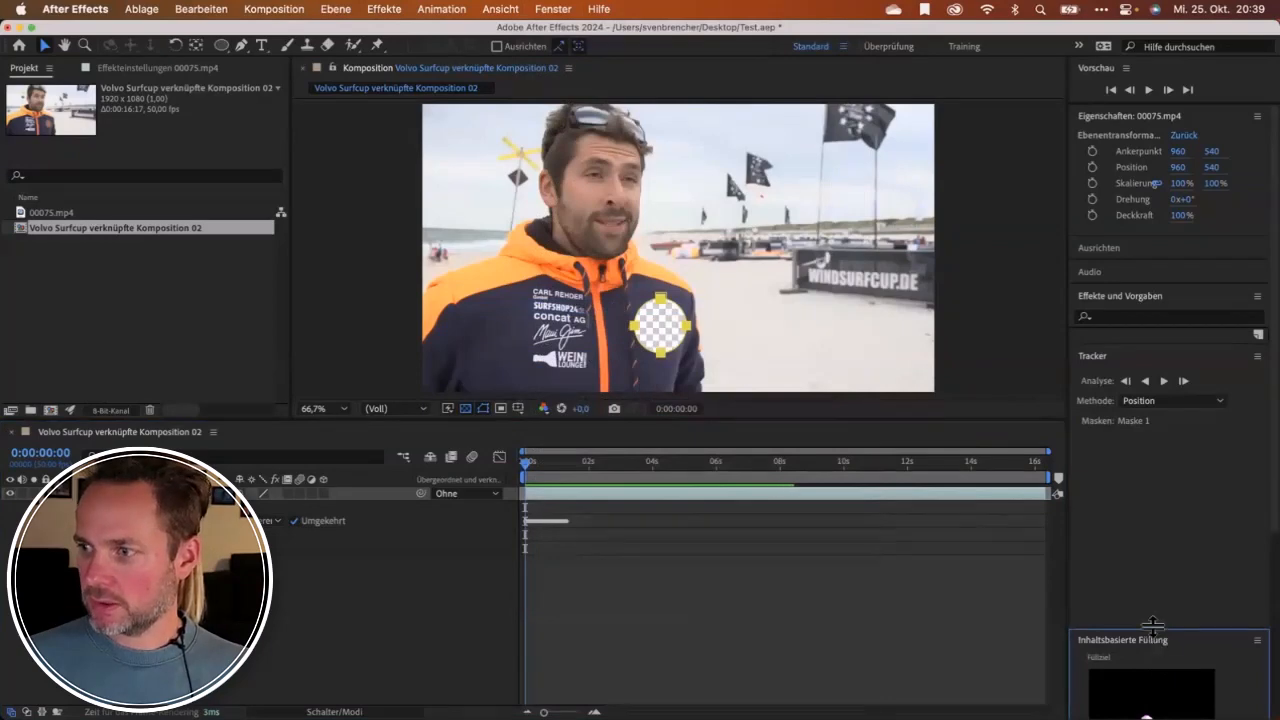
drag(1153, 626, 1153, 428)
scroll(1262, 470, down, 1)
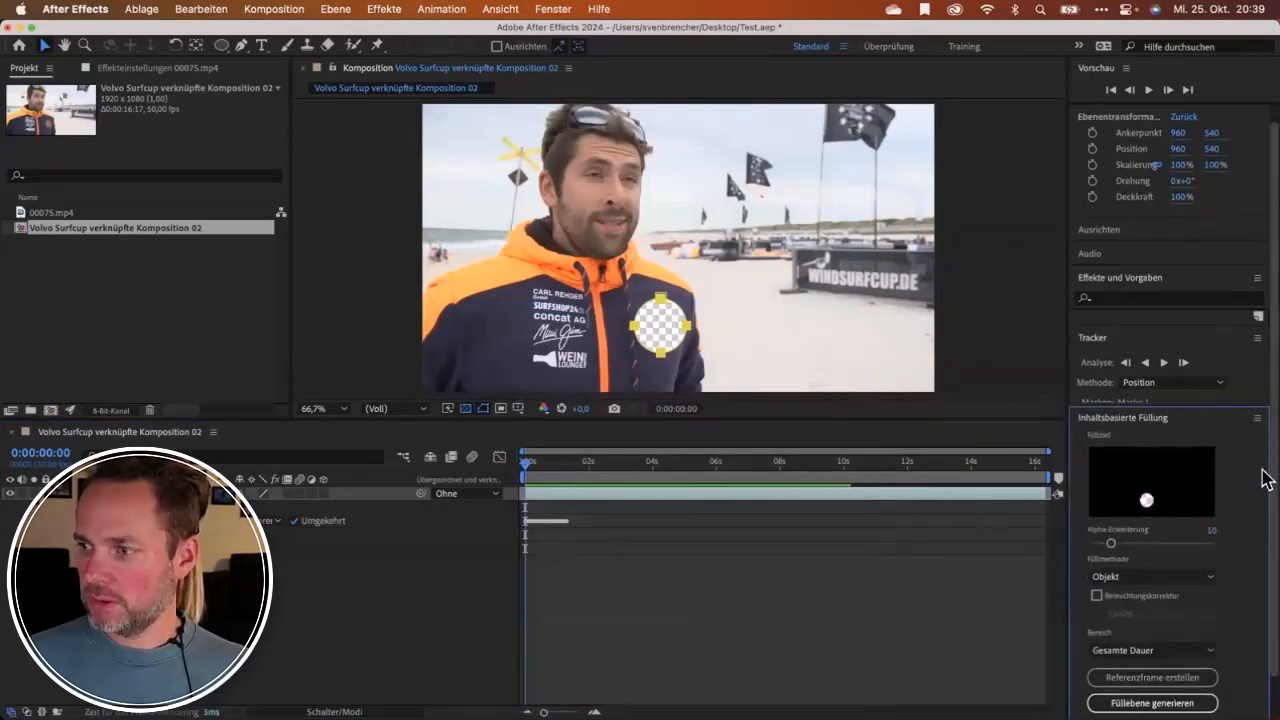
scroll(1268, 478, down, 2)
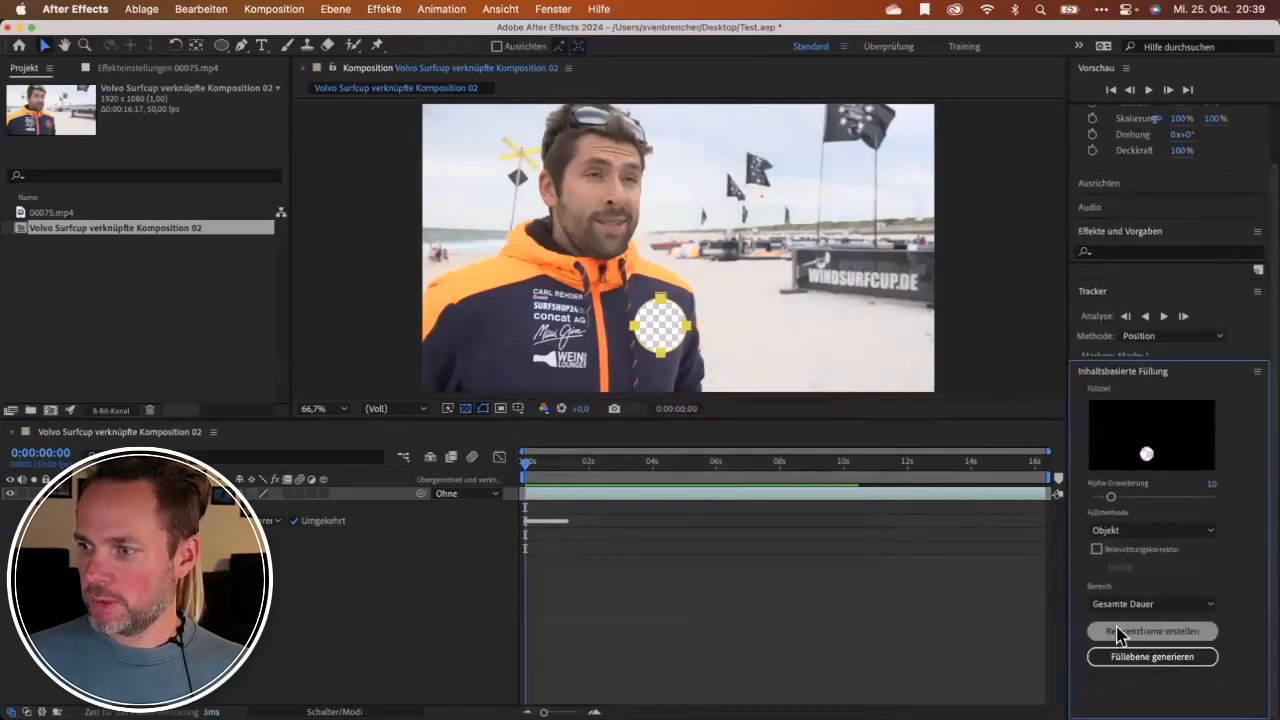
click(1098, 551)
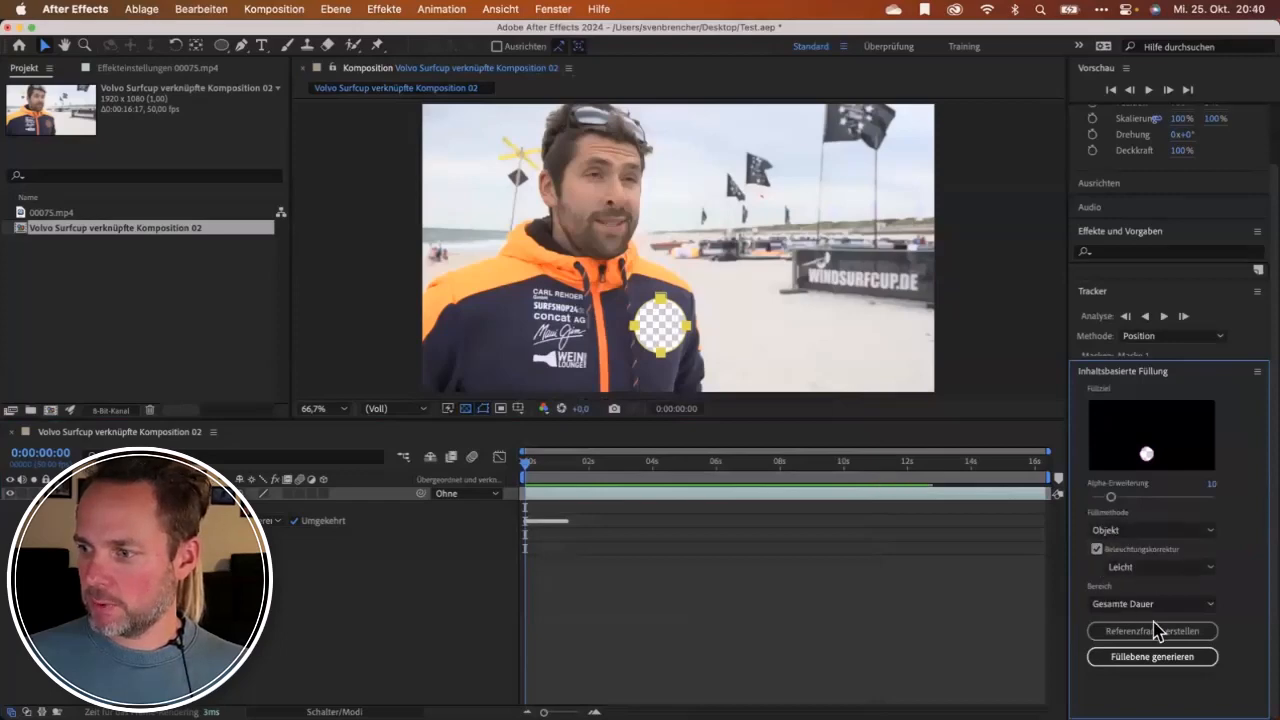
click(1155, 658)
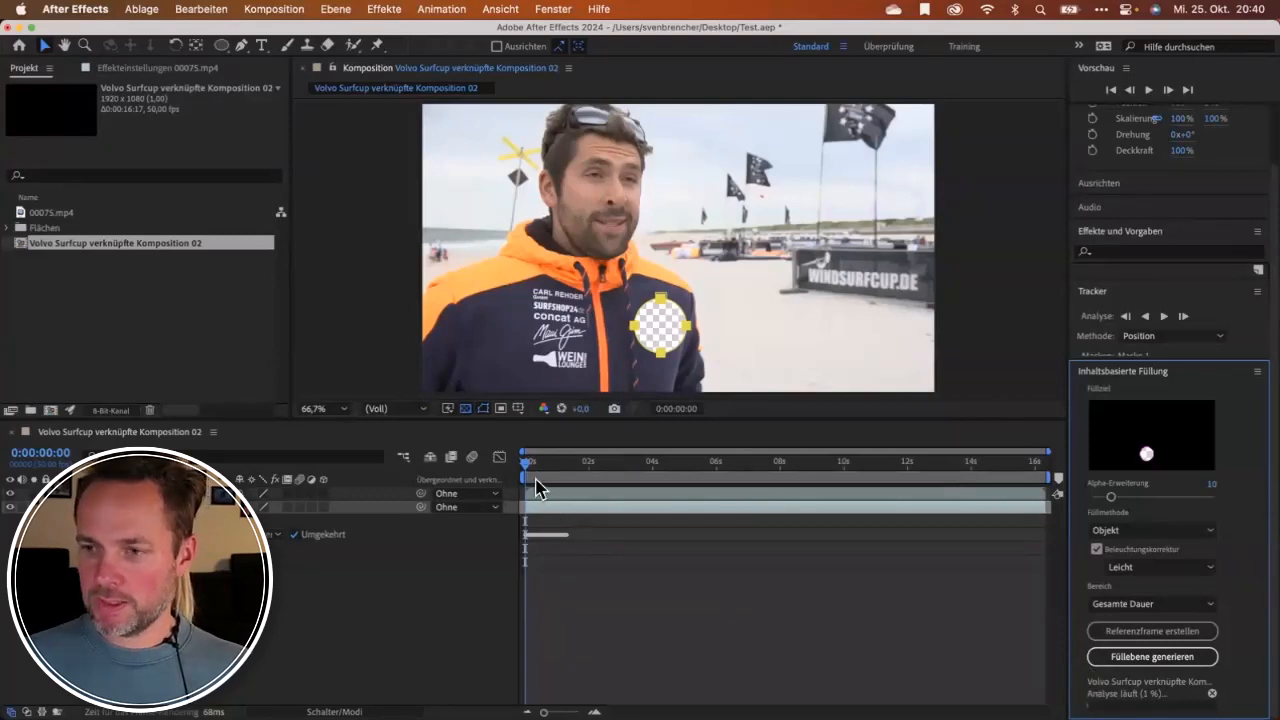
Switch to Premiere Pro and start importing Intro.aep from the After Effects folder inside Volvo Surfcup Projekt.
key(super+Tab)
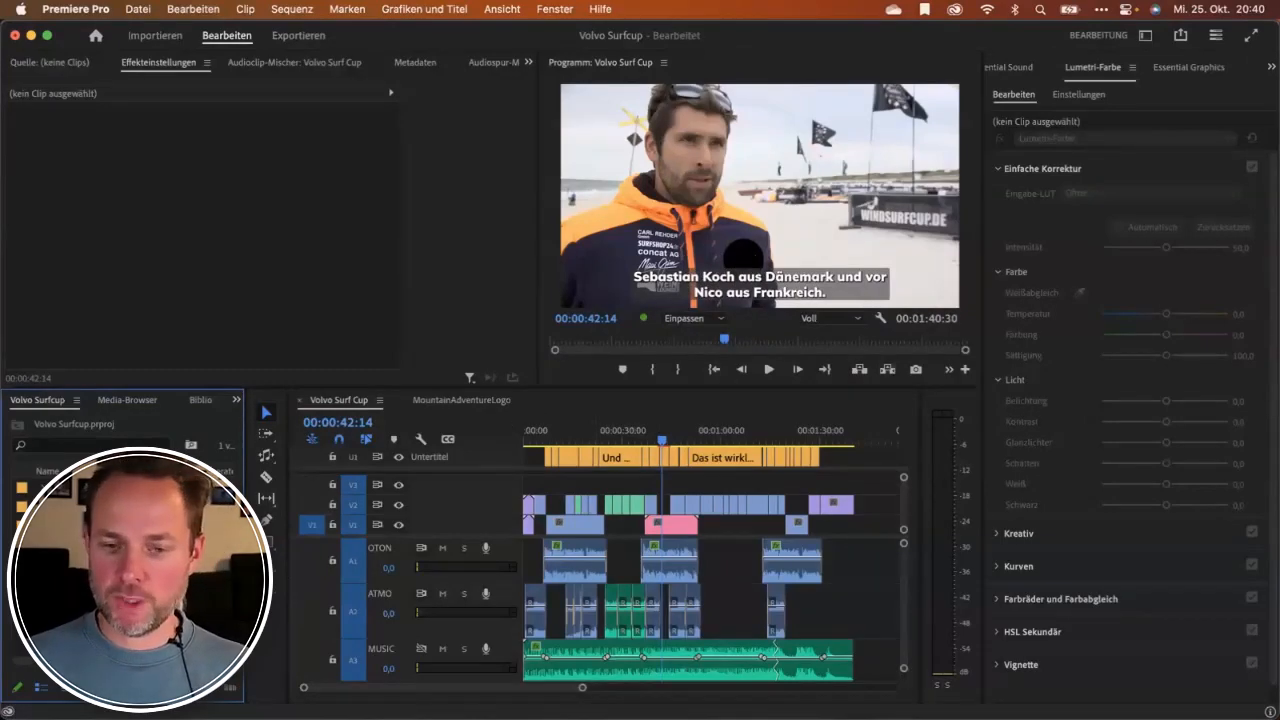
key(super+i)
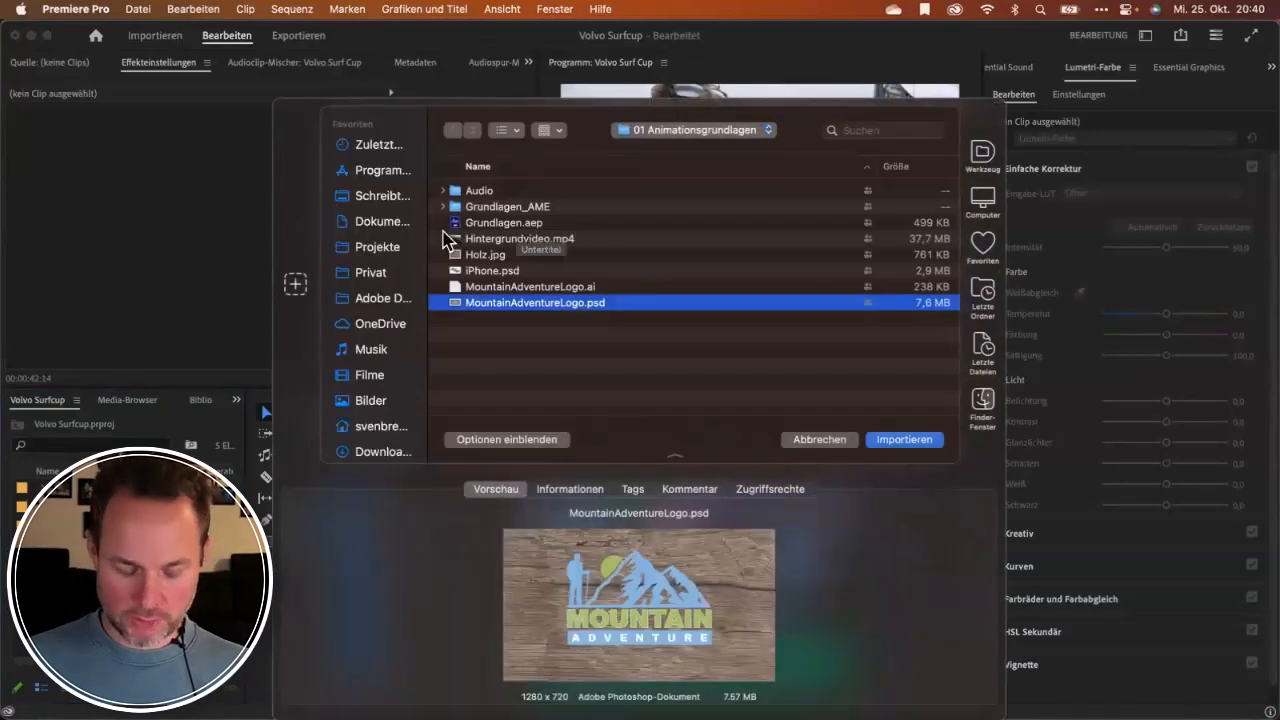
key(super+d)
key(super+[)
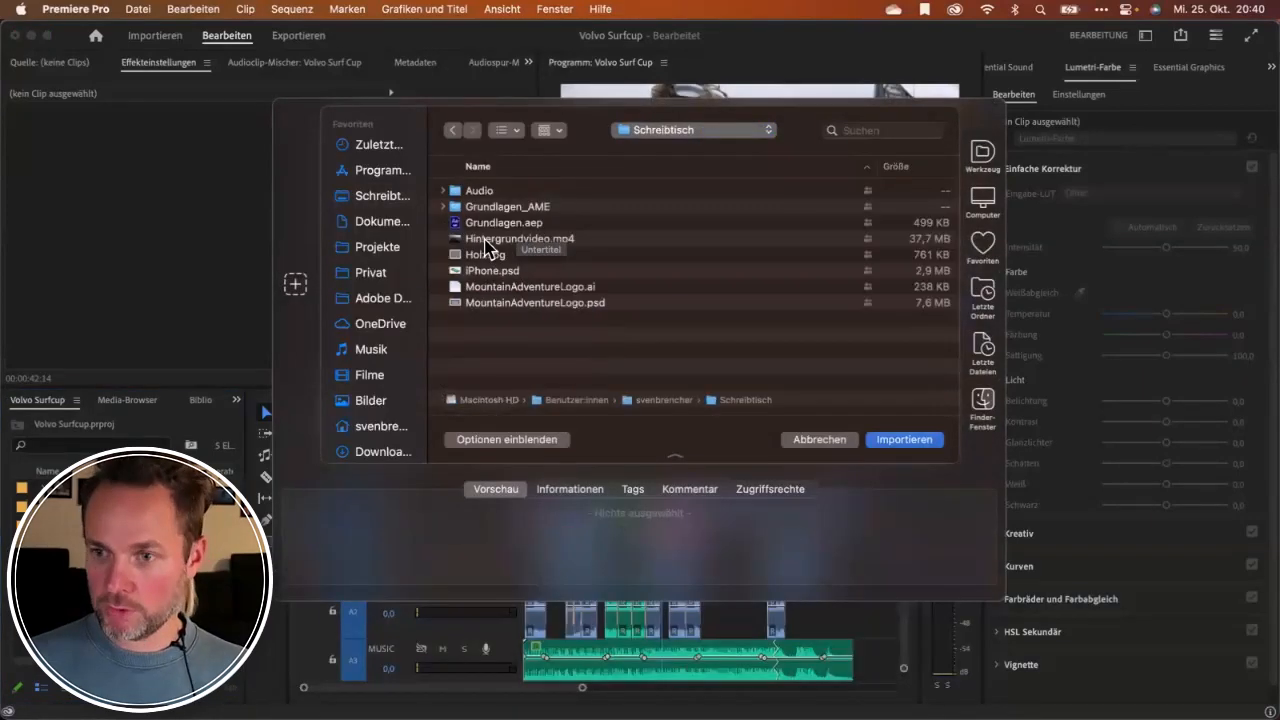
key(alt+Up)
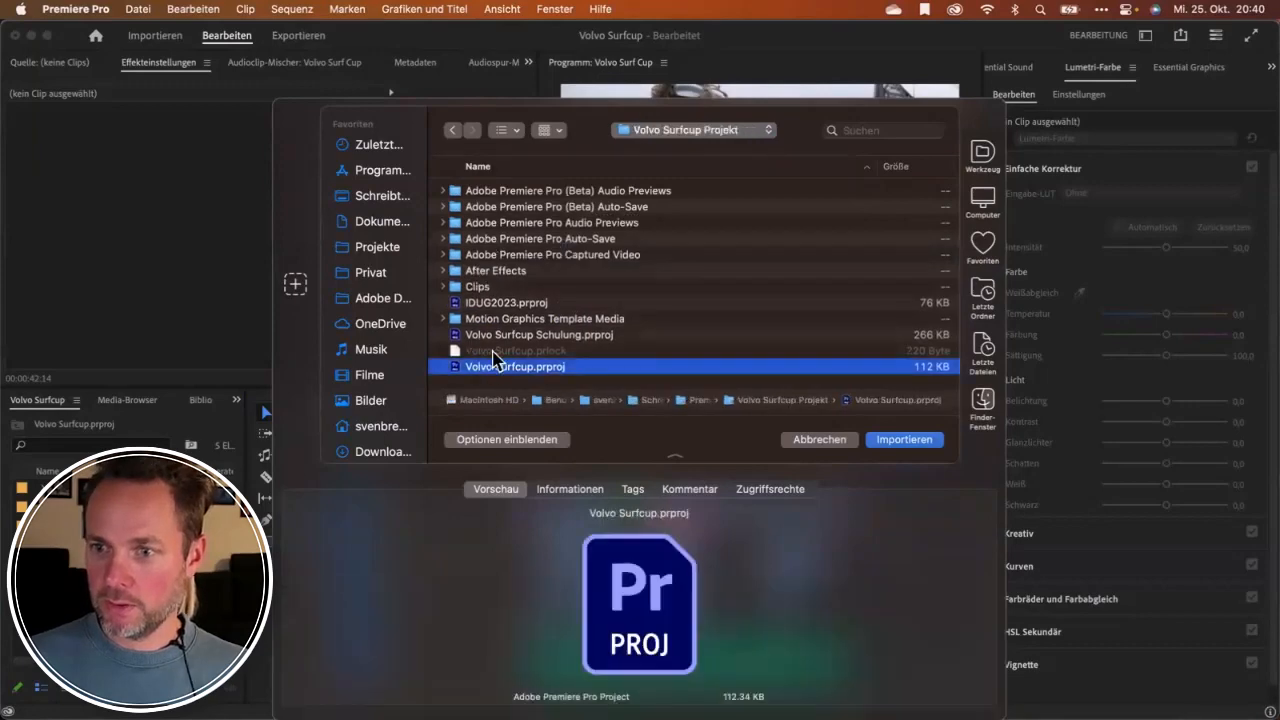
click(482, 288)
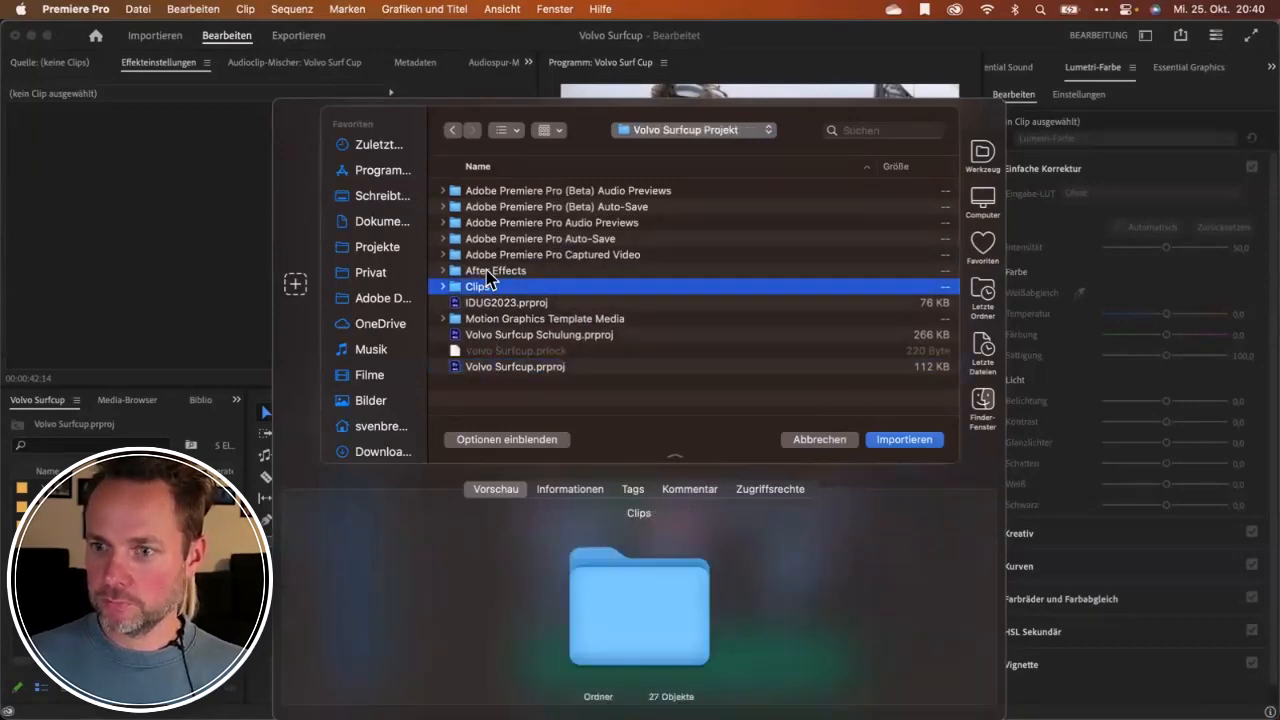
double_click(530, 272)
click(486, 207)
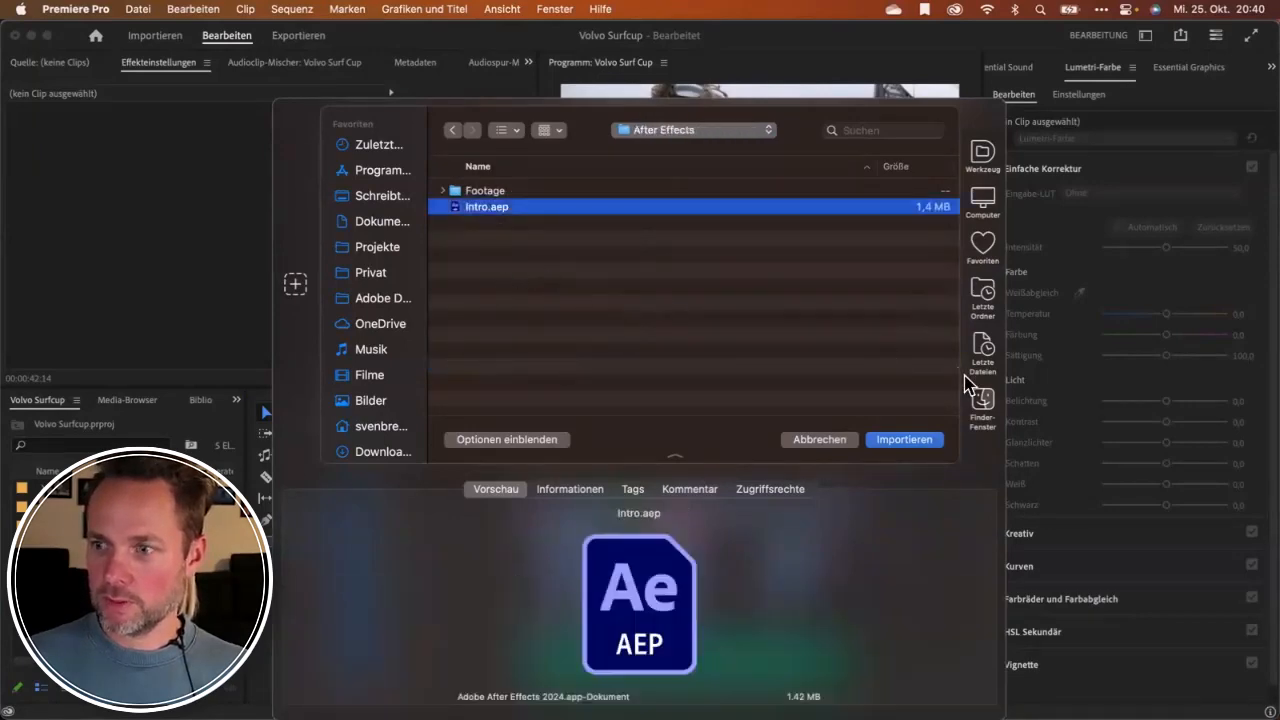
click(921, 442)
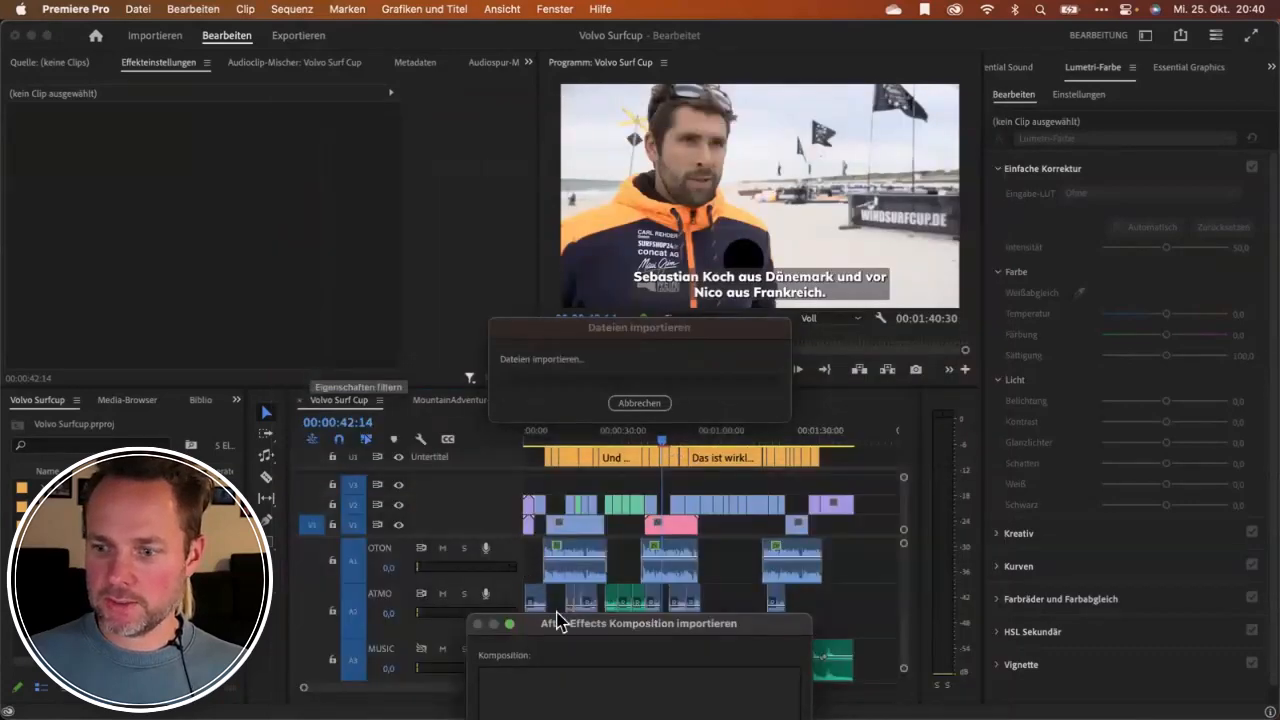
drag(557, 621, 179, 137)
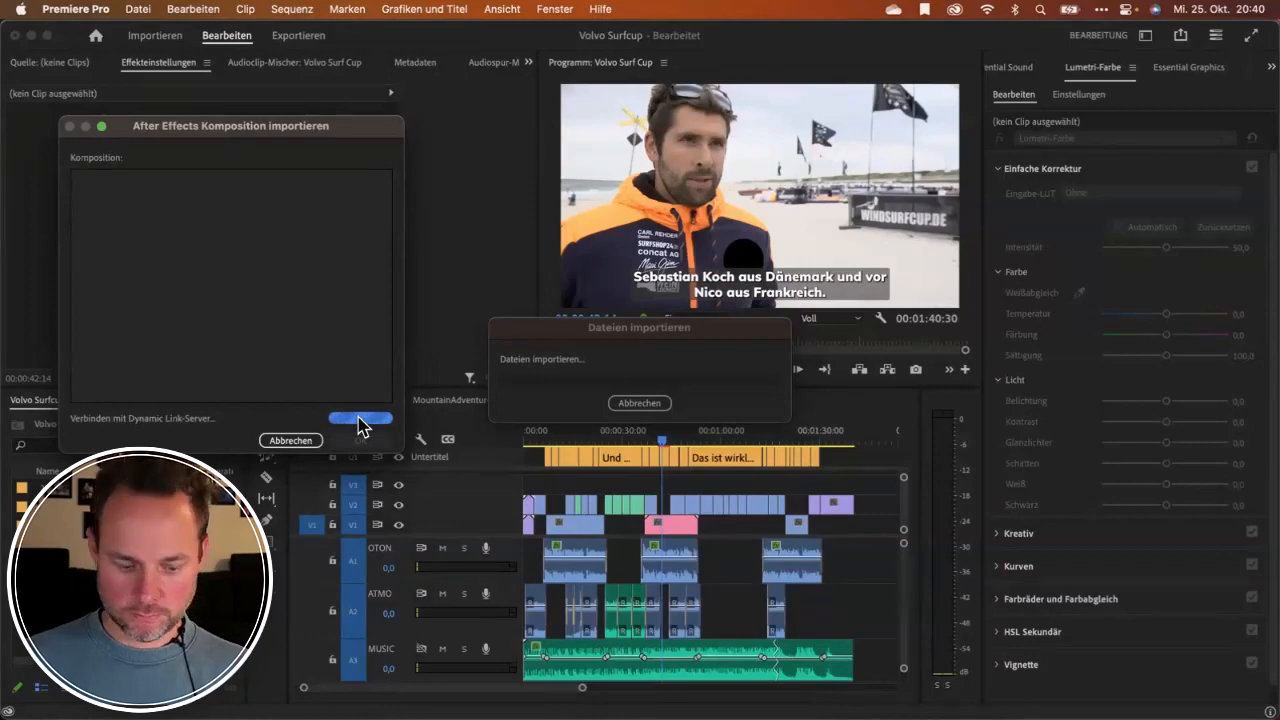
Back in After Effects, shorten the work area to about two seconds, cancel the running fill and set the fill range to Arbeitsbereich.
key(super+Tab)
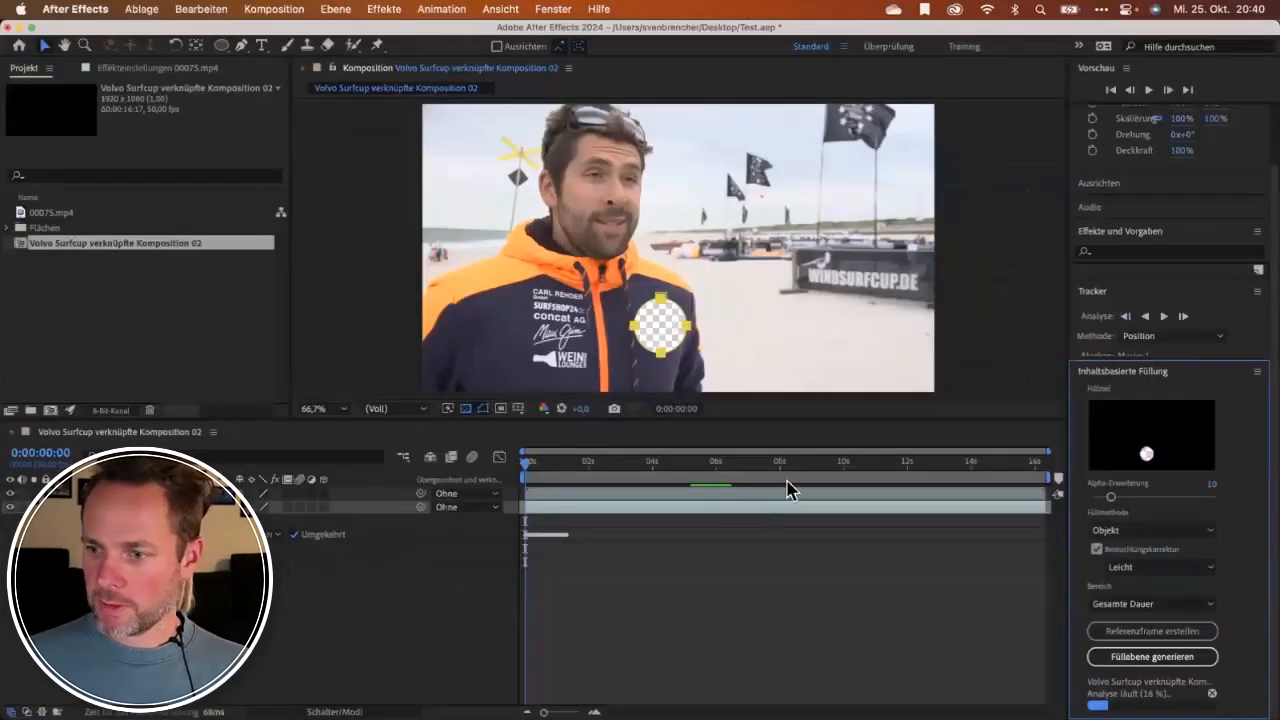
drag(1052, 482, 598, 481)
click(1212, 693)
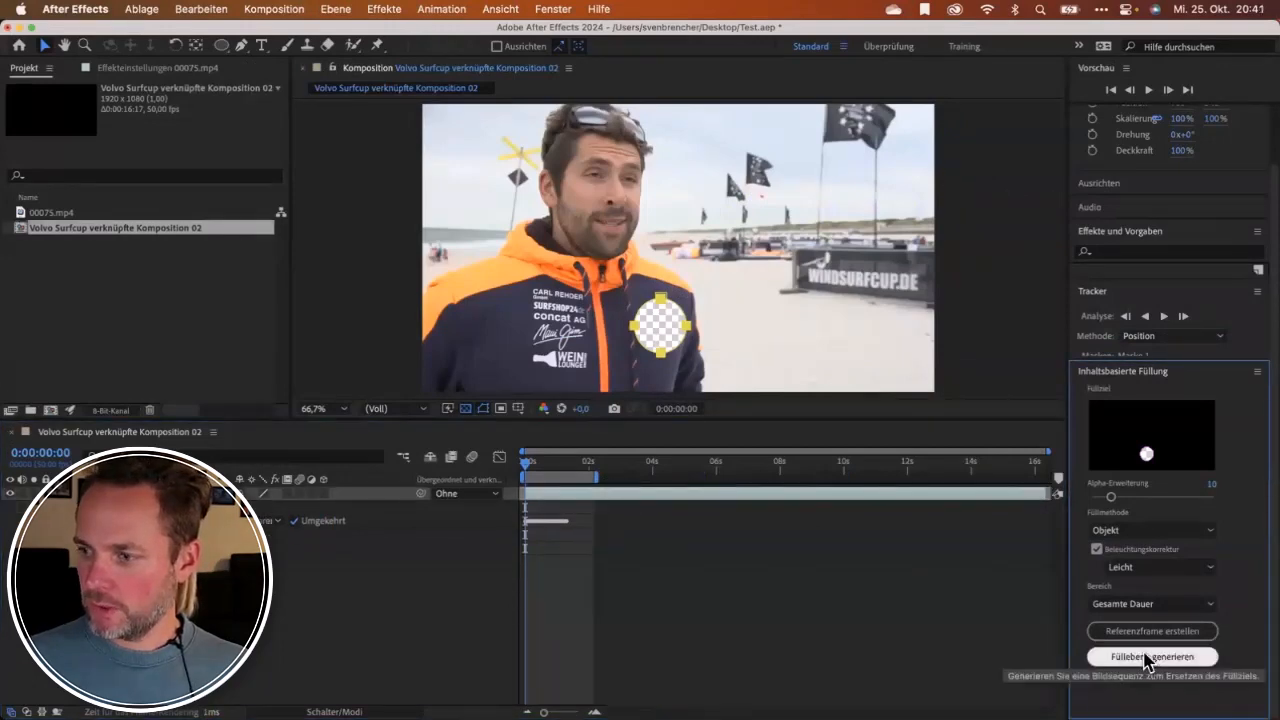
click(1140, 604)
click(1155, 643)
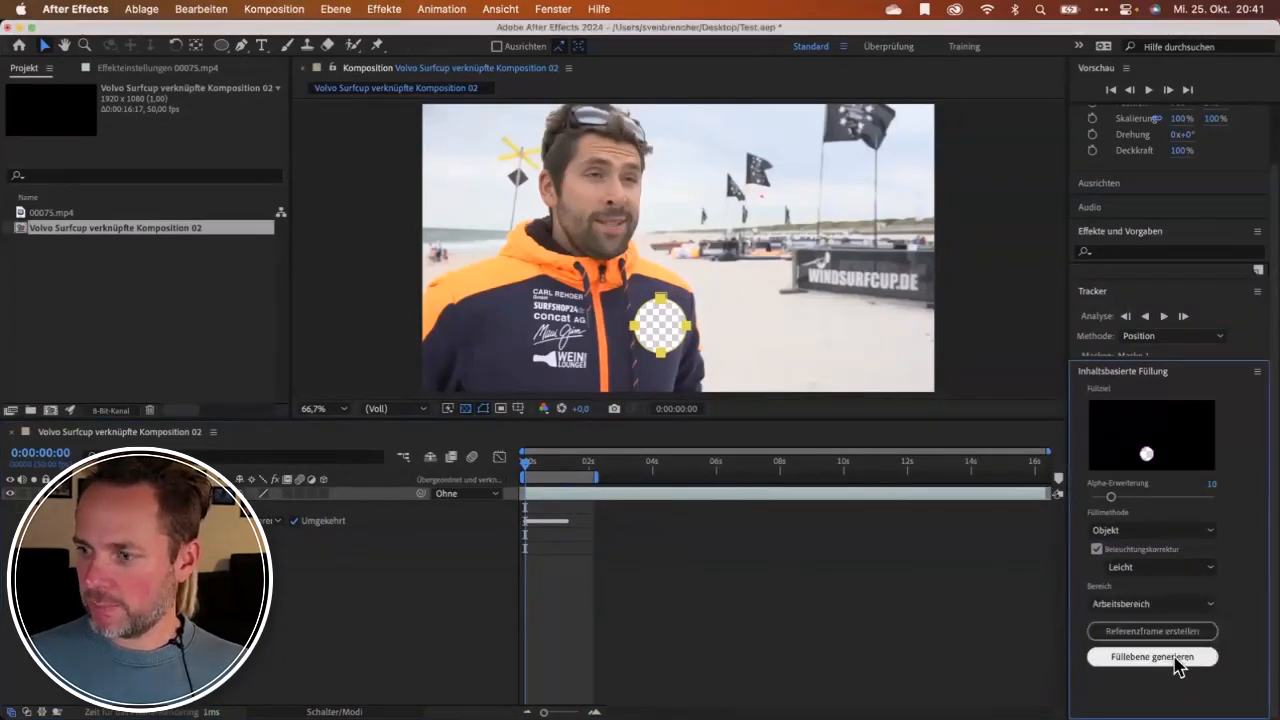
Generate the Content-Aware Fill layer for the work area and scrub its first frames to inspect the patched jacket.
click(1138, 657)
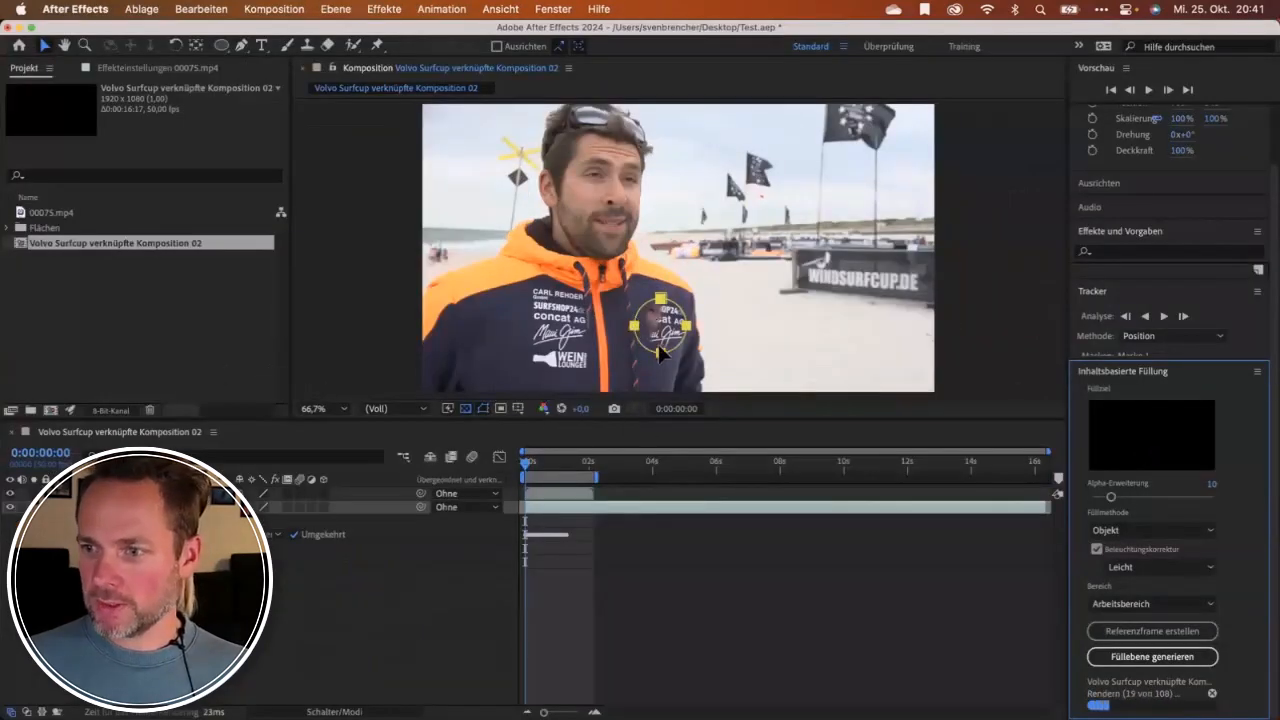
drag(529, 466, 540, 478)
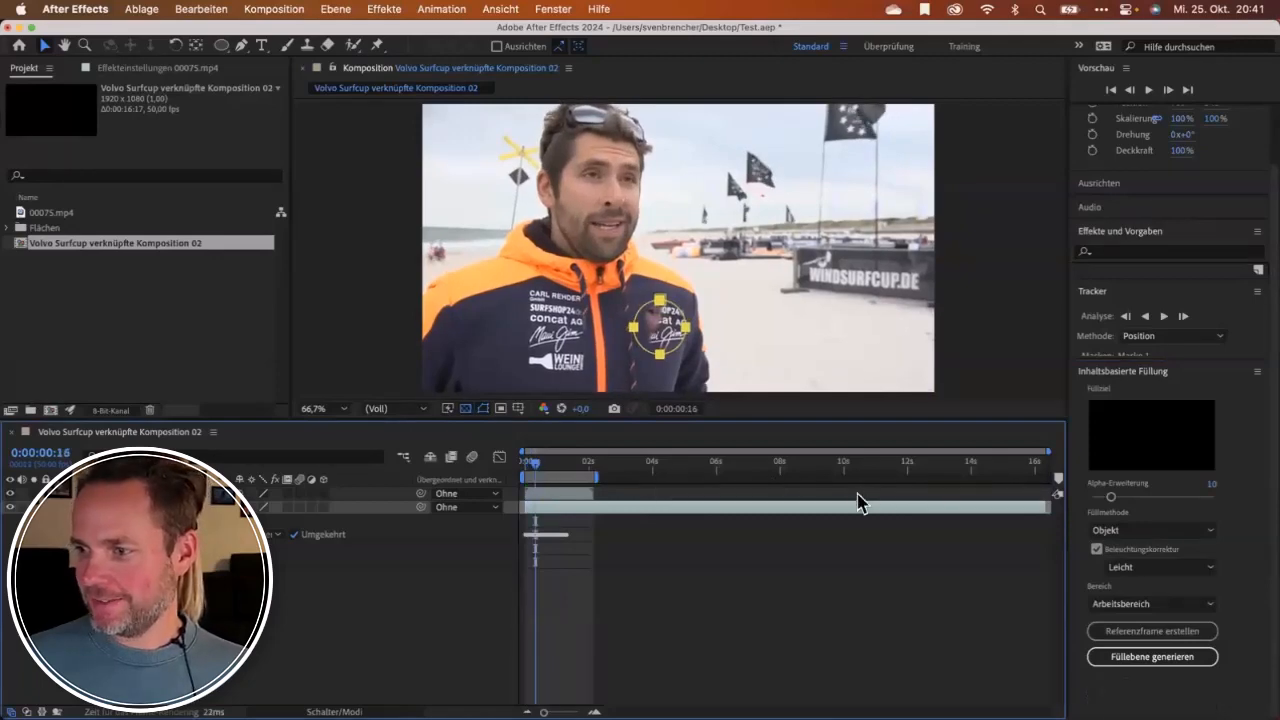
mouse_move(536, 478)
mouse_down()
mouse_move(566, 478)
mouse_move(527, 478)
mouse_move(565, 483)
mouse_move(552, 484)
mouse_up()
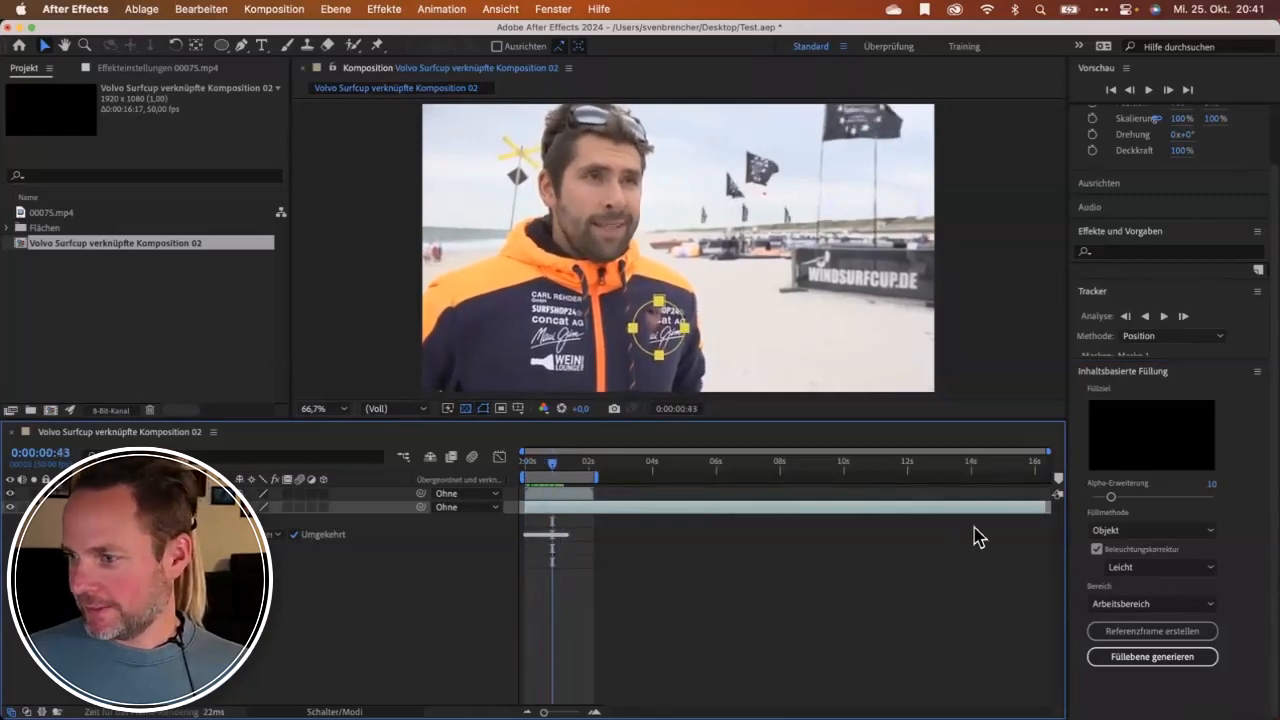
Disable the fill's lighting correction and set its fill method to Oberfläche.
click(1155, 567)
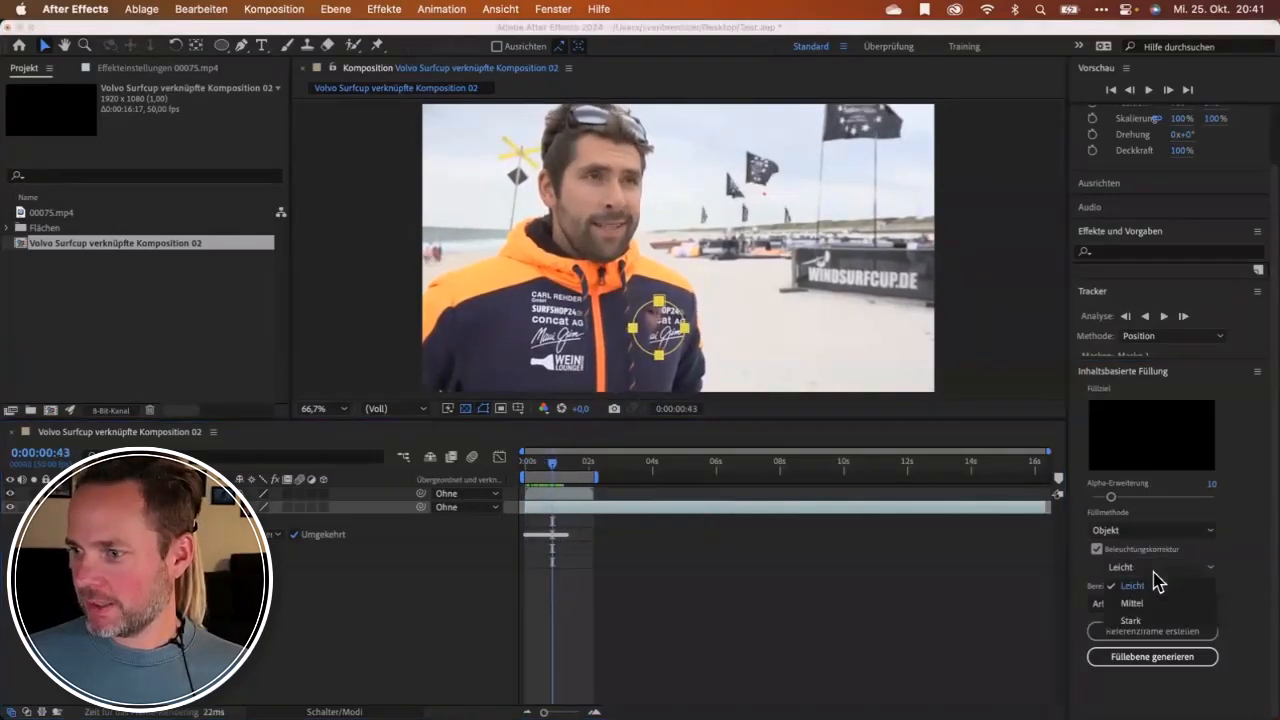
click(1122, 562)
click(1098, 552)
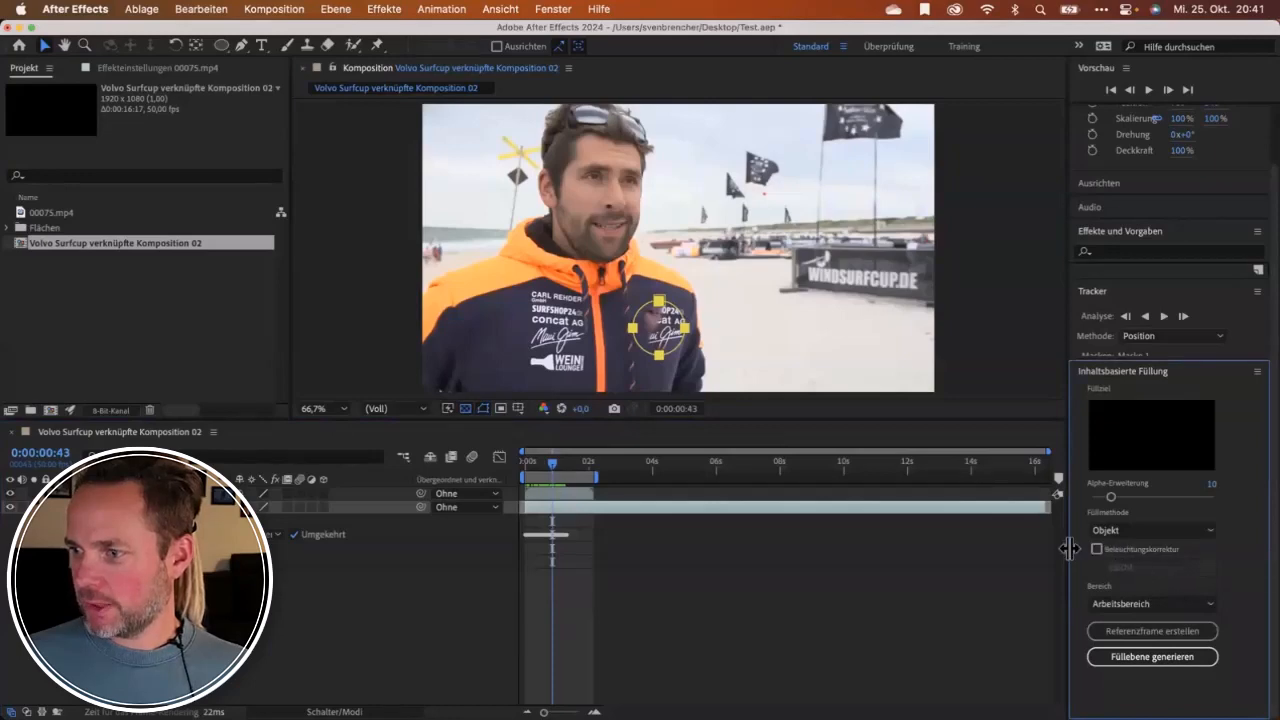
click(1120, 530)
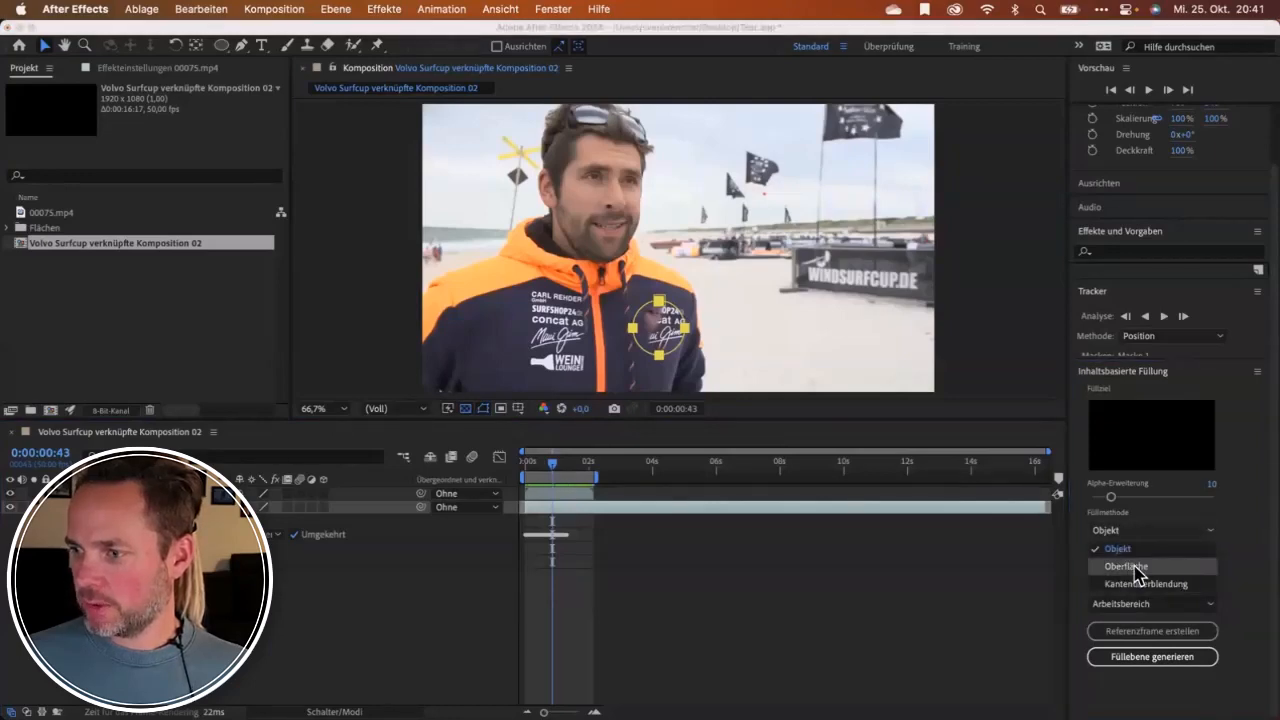
click(1135, 568)
Remove the existing fill layer and generate a new one with the Oberfläche method.
click(1153, 659)
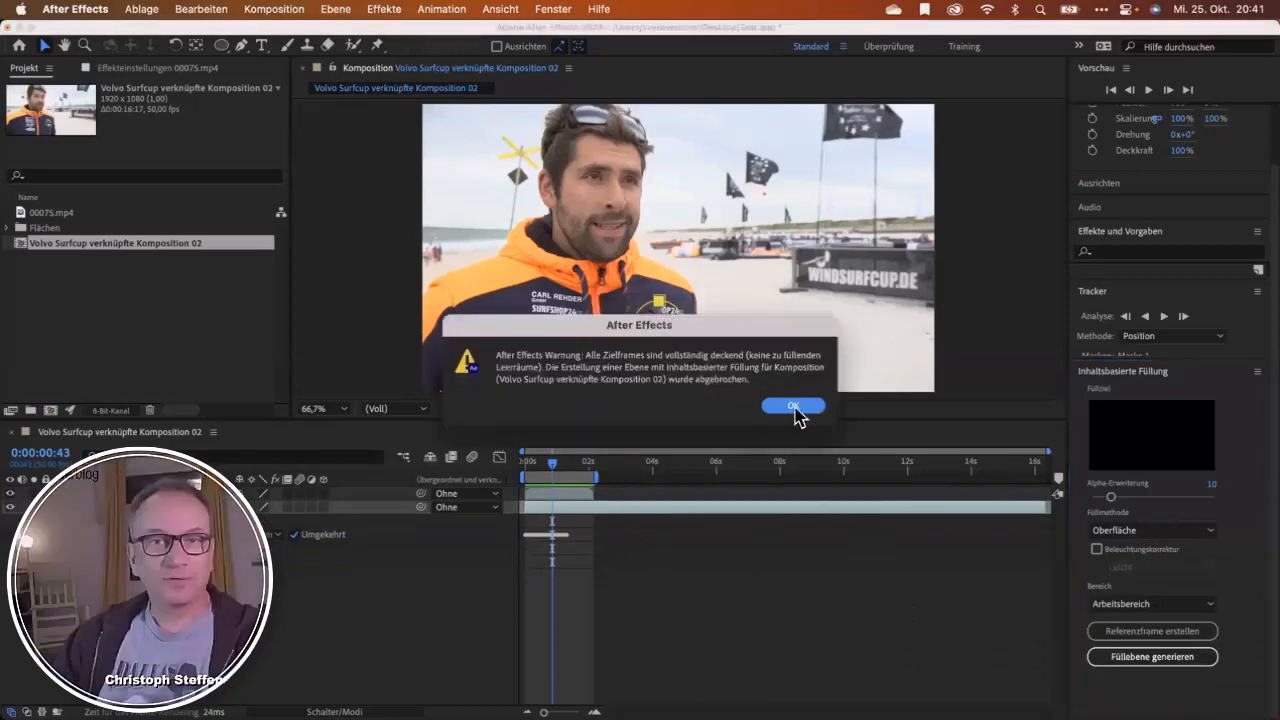
click(796, 403)
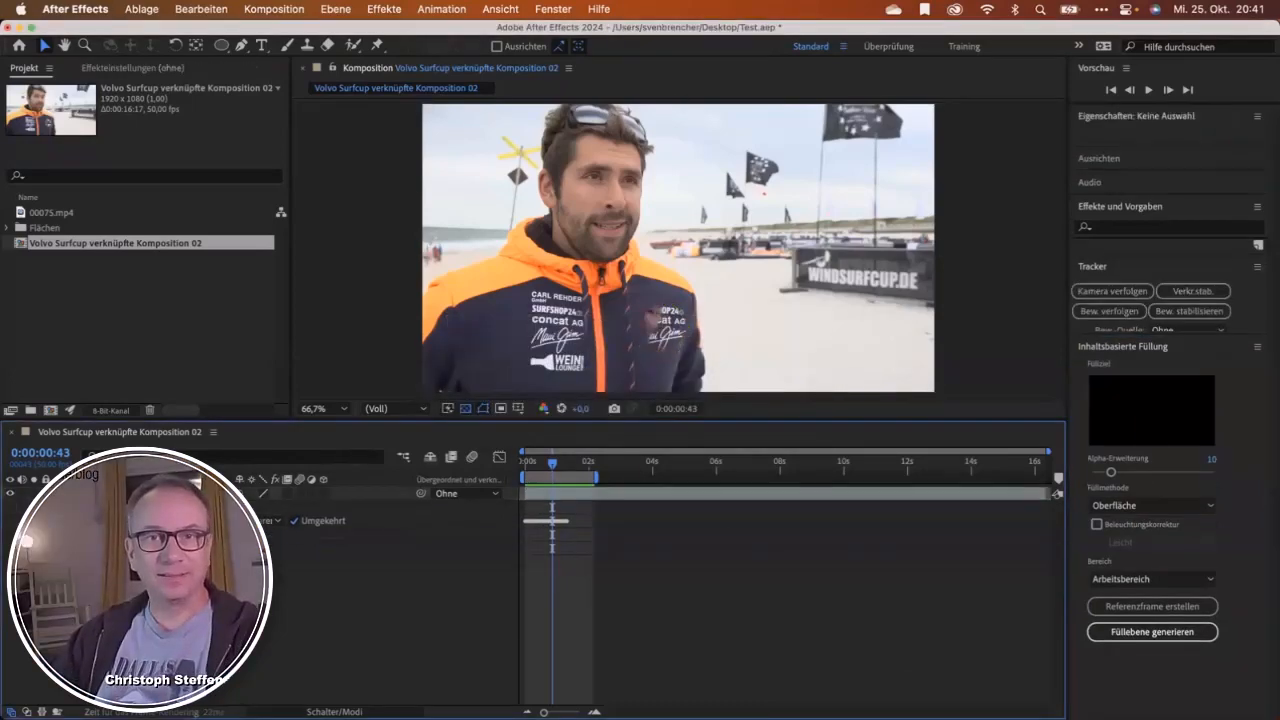
click(1162, 649)
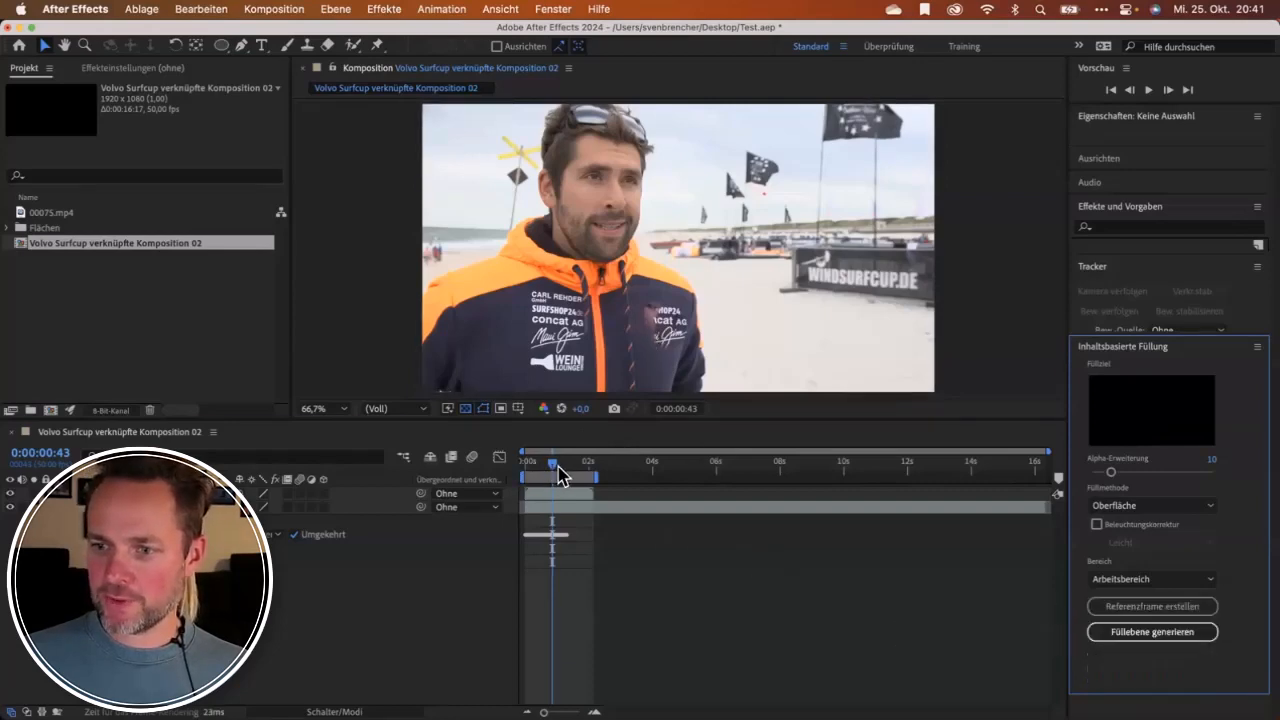
Return to the composition's start and delete the generated fill layer.
drag(553, 464, 518, 470)
click(258, 494)
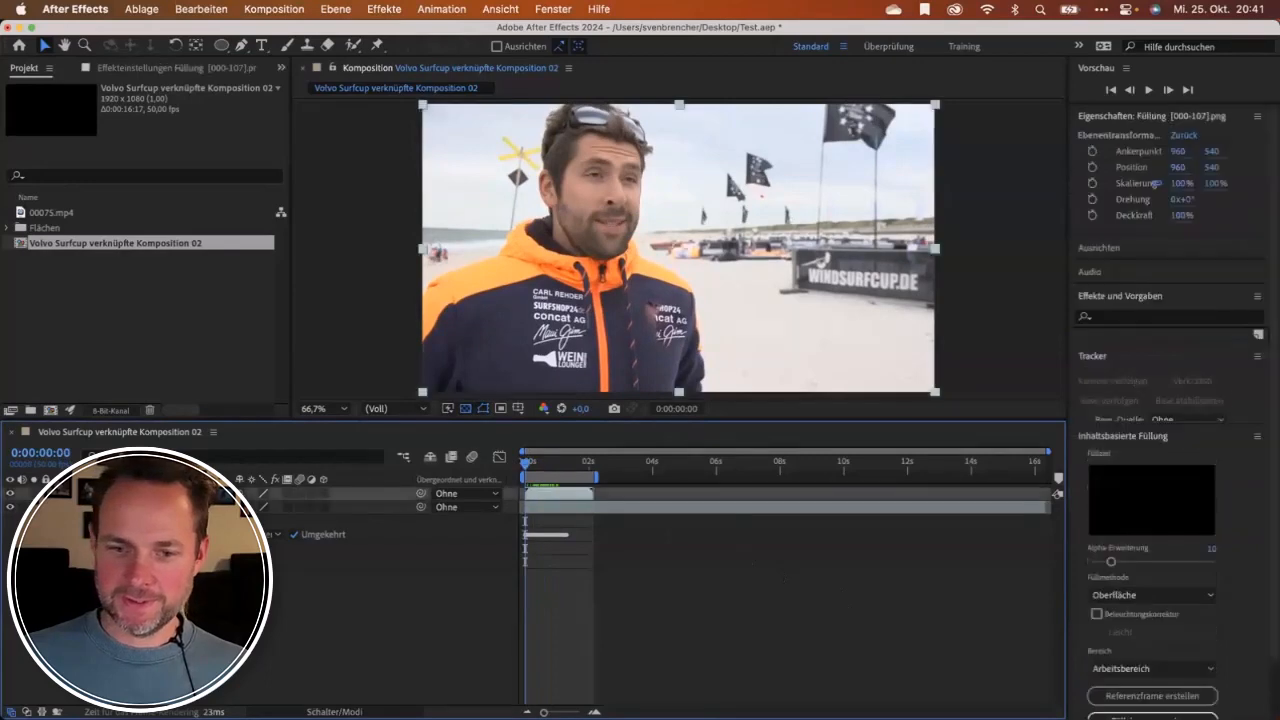
key(Delete)
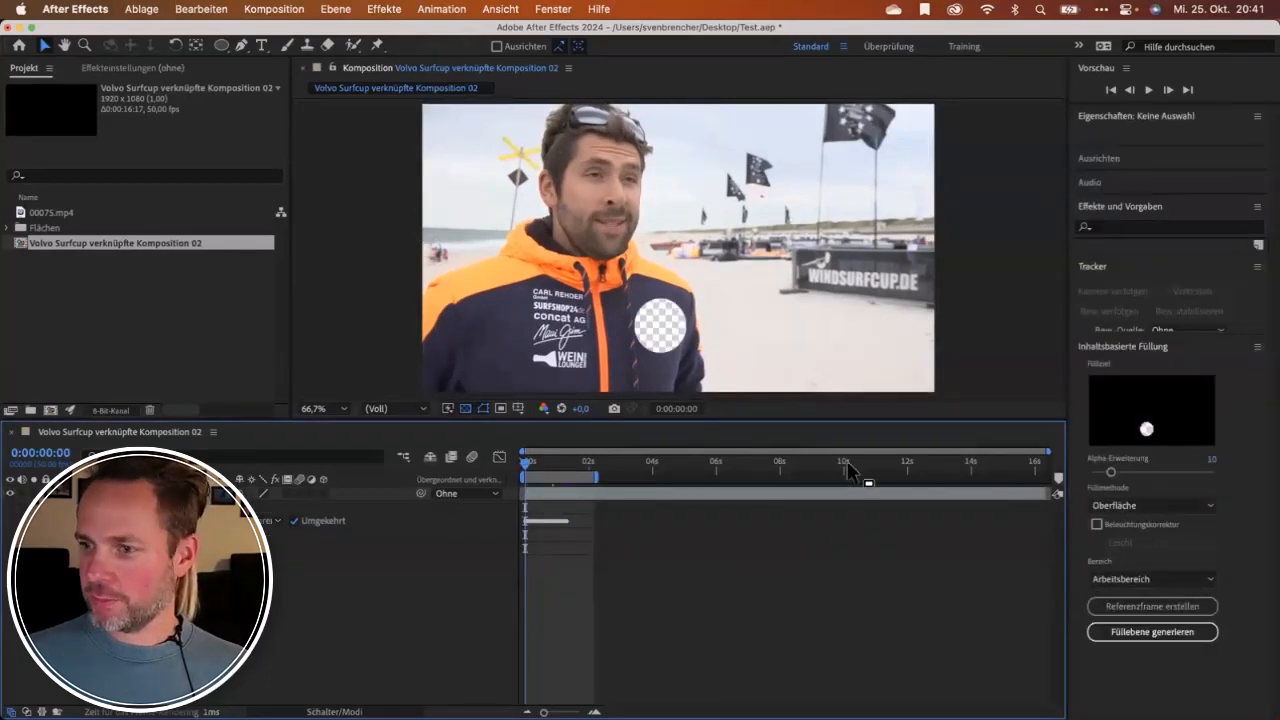
Select the 00075.mp4 layer and create a Content-Aware Fill reference frame from the composition's first frame.
click(560, 497)
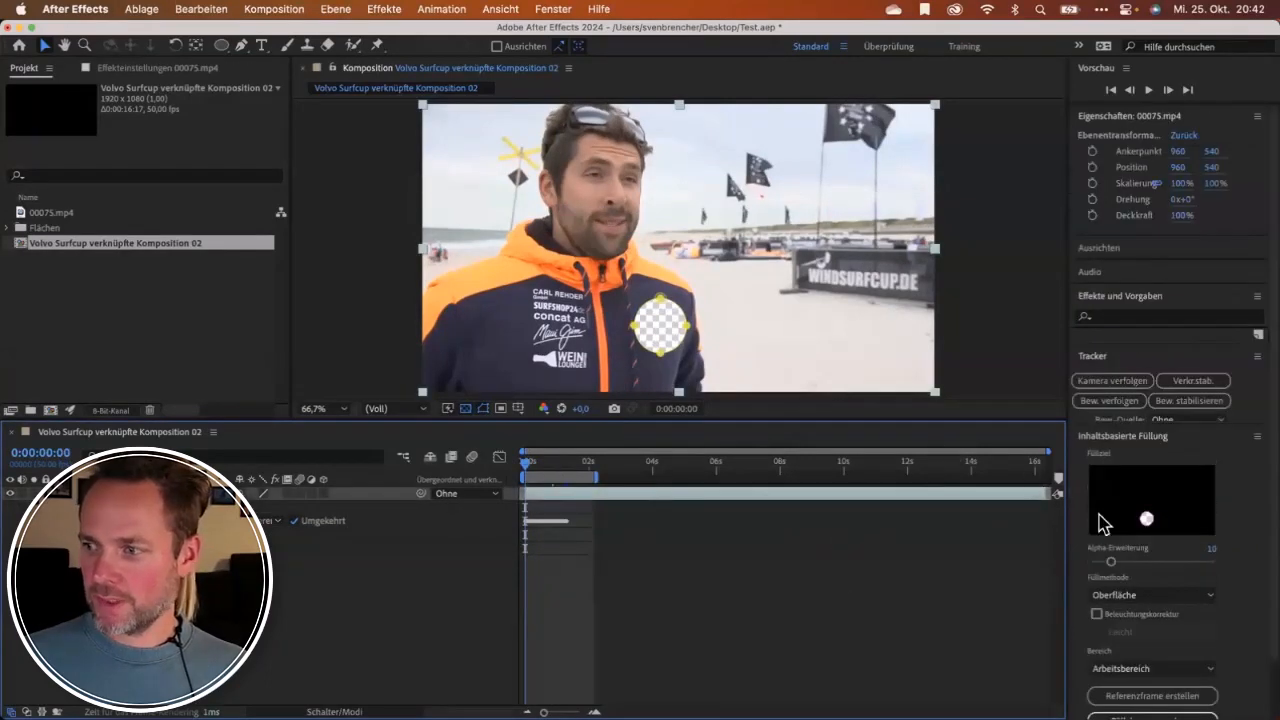
click(1114, 300)
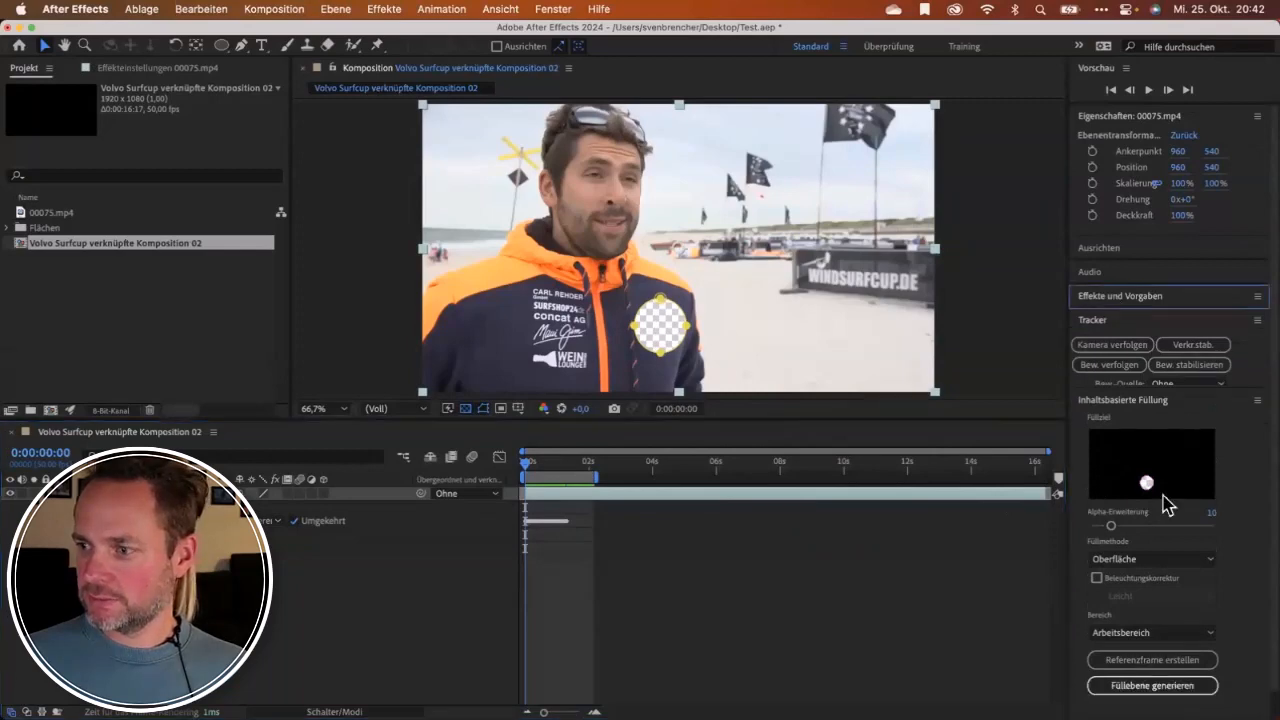
click(1153, 664)
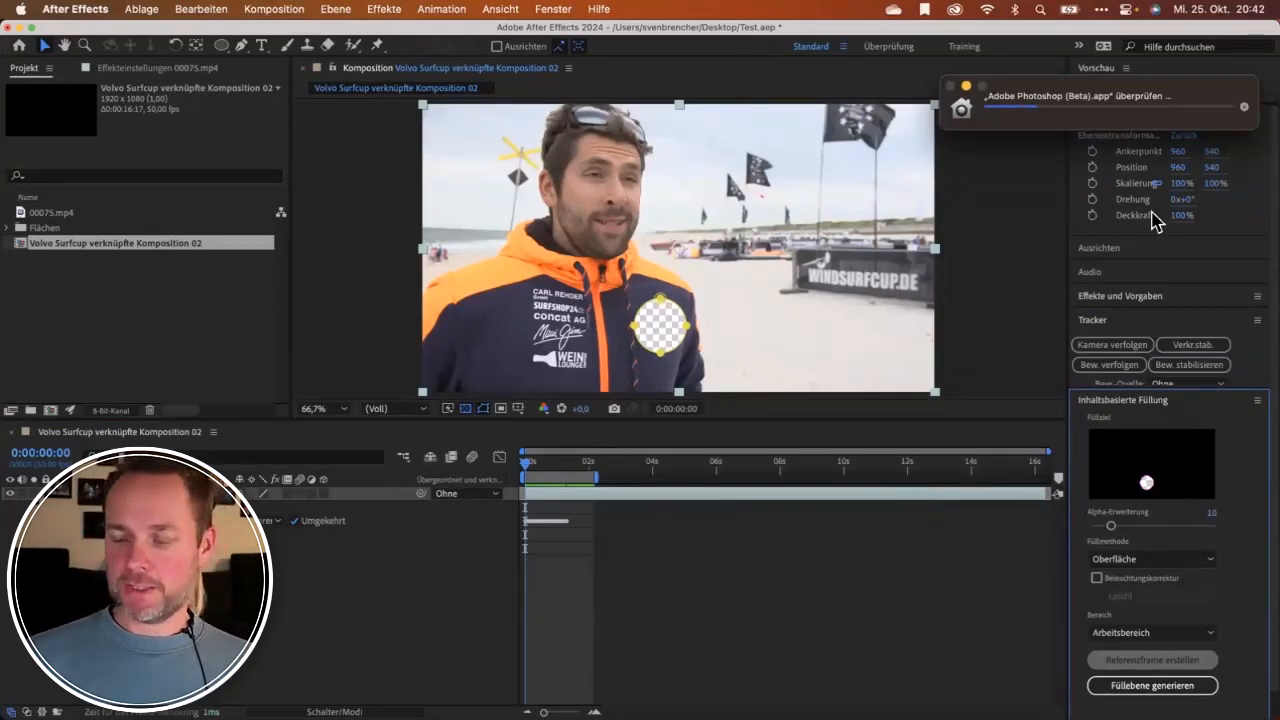
mouse_move(735, 717)
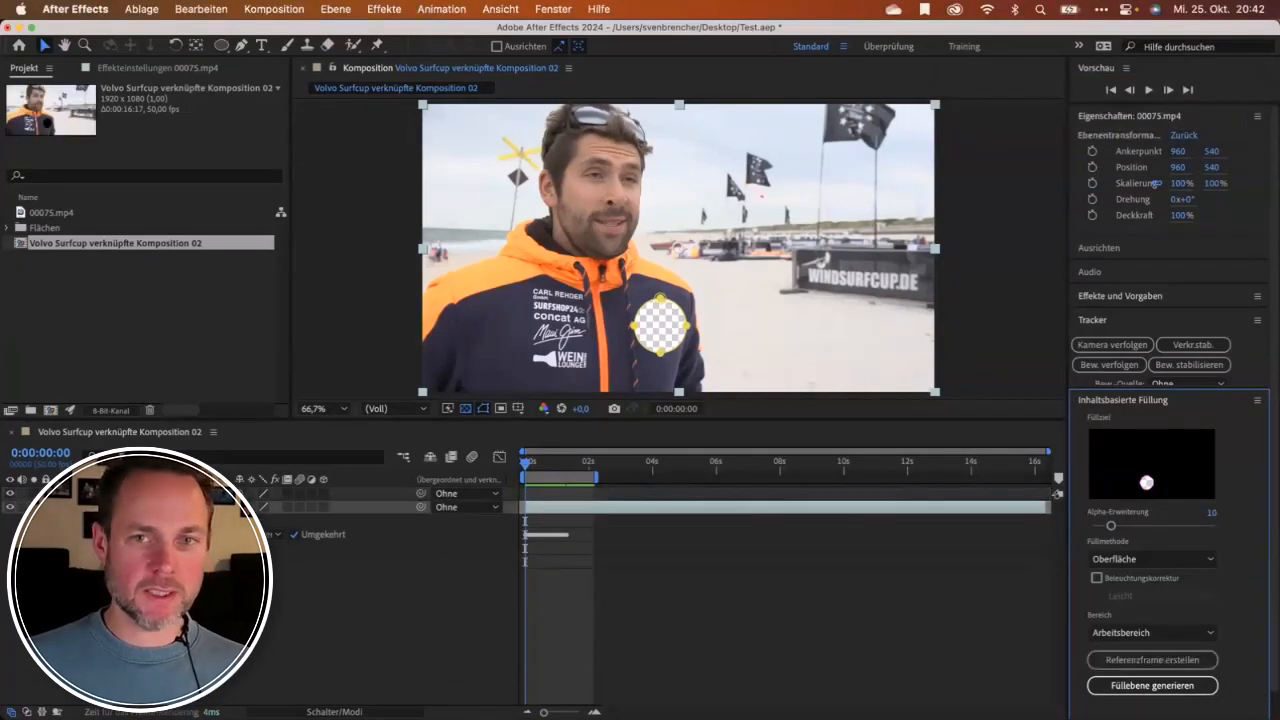
Reveal the reference frame layer's source file 00.psd in Finder and open it with Adobe Photoshop 2024.
click(186, 493)
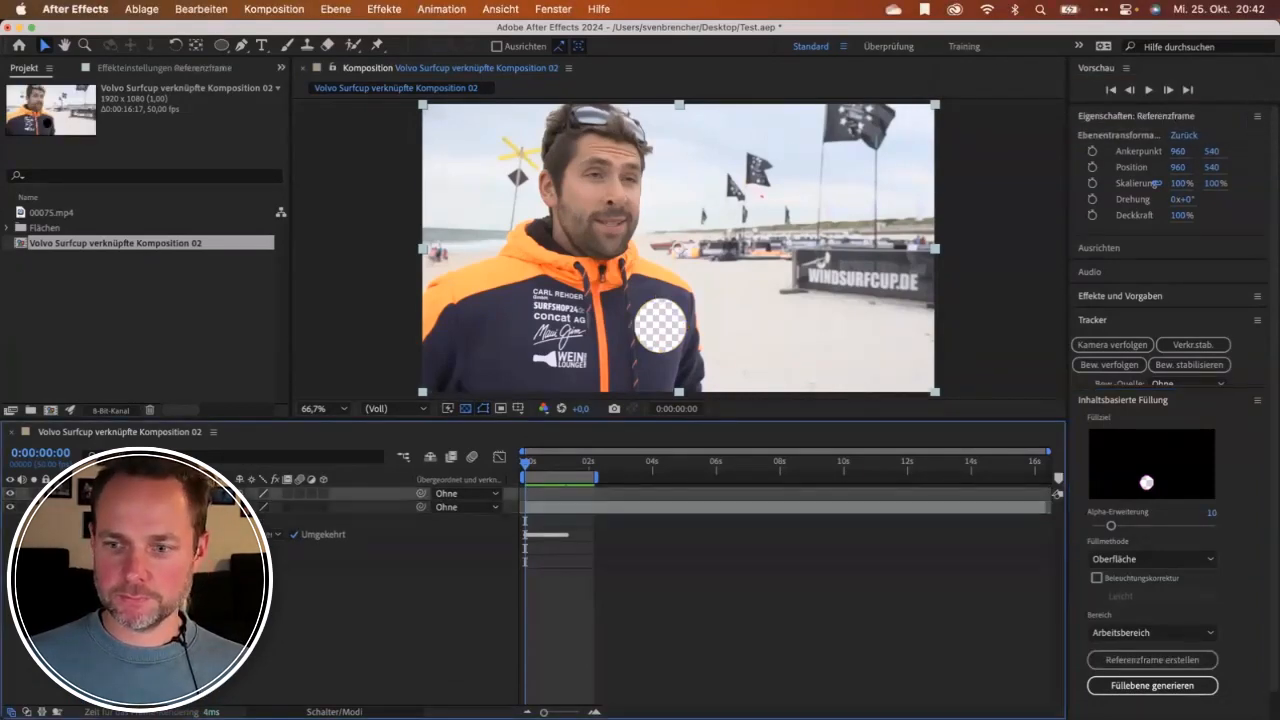
right_click(186, 493)
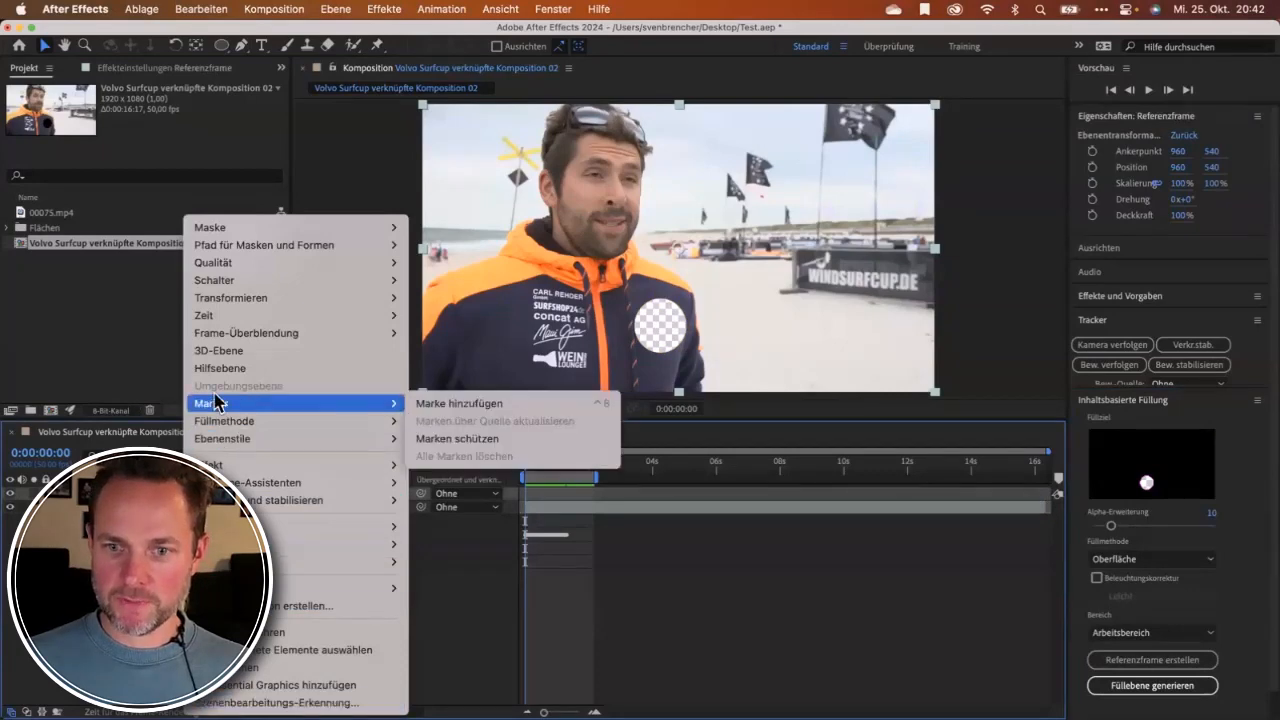
mouse_move(212, 318)
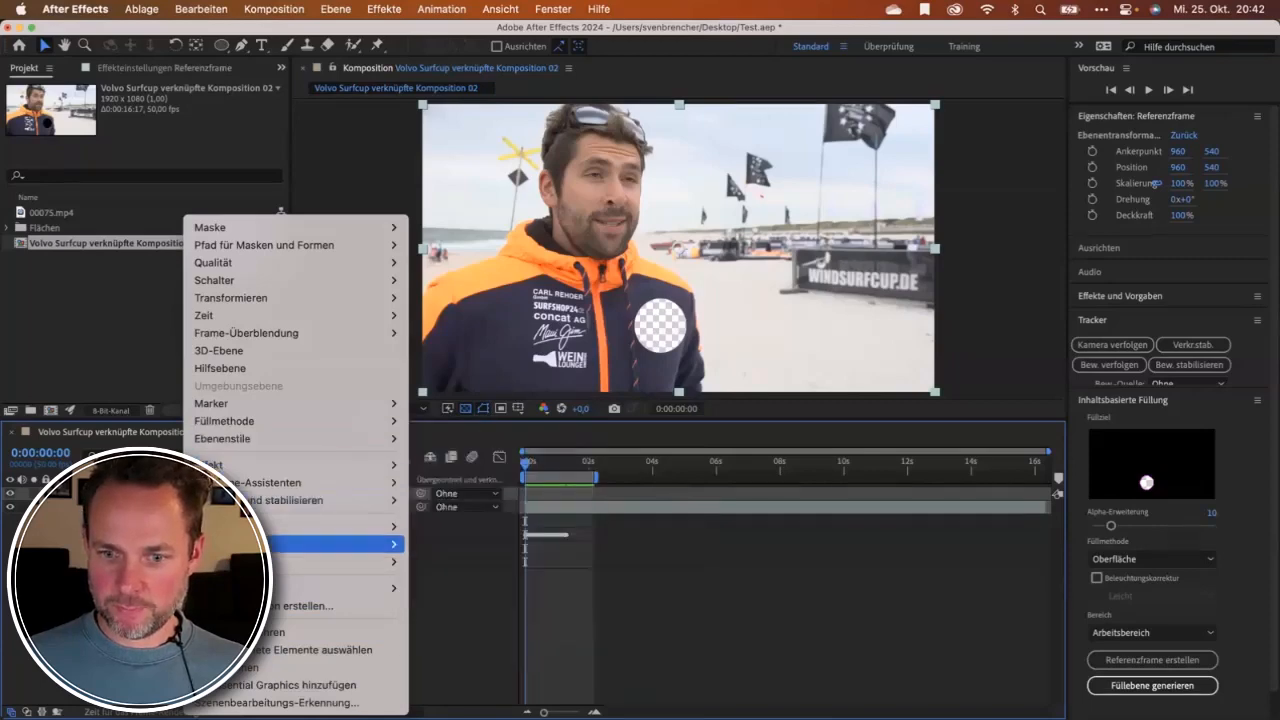
mouse_move(330, 561)
click(463, 548)
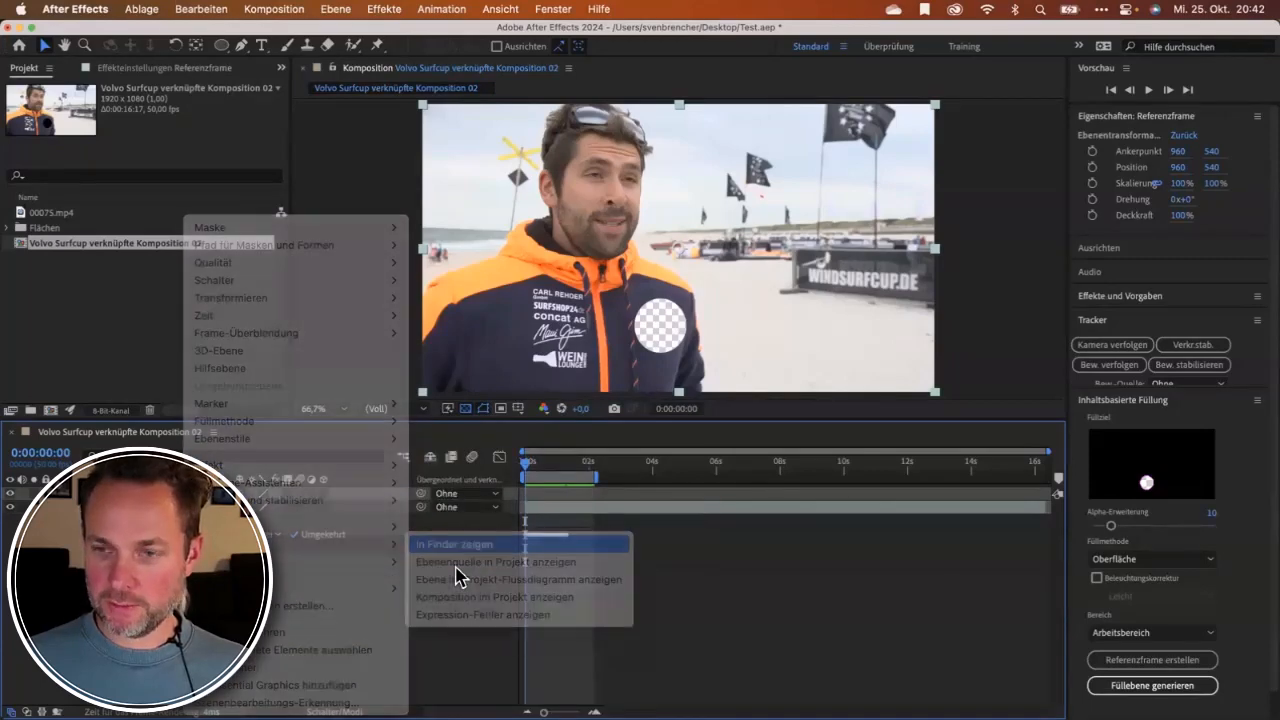
right_click(490, 208)
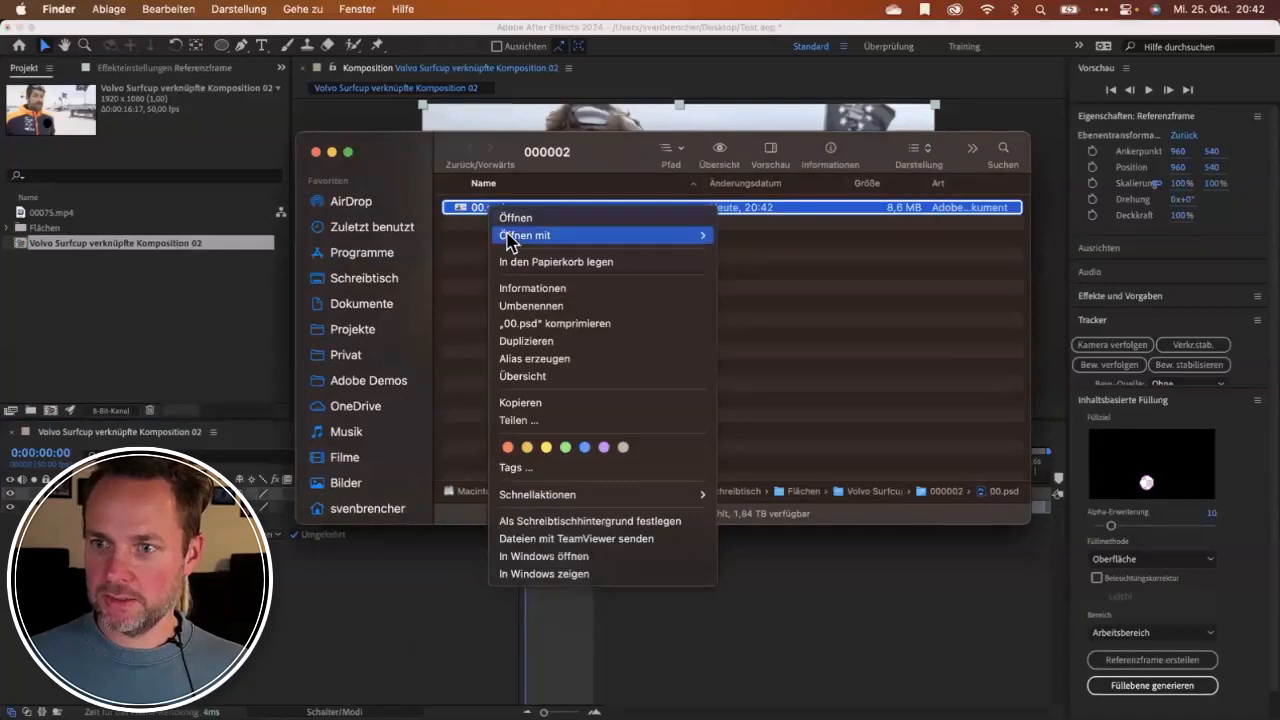
mouse_move(520, 235)
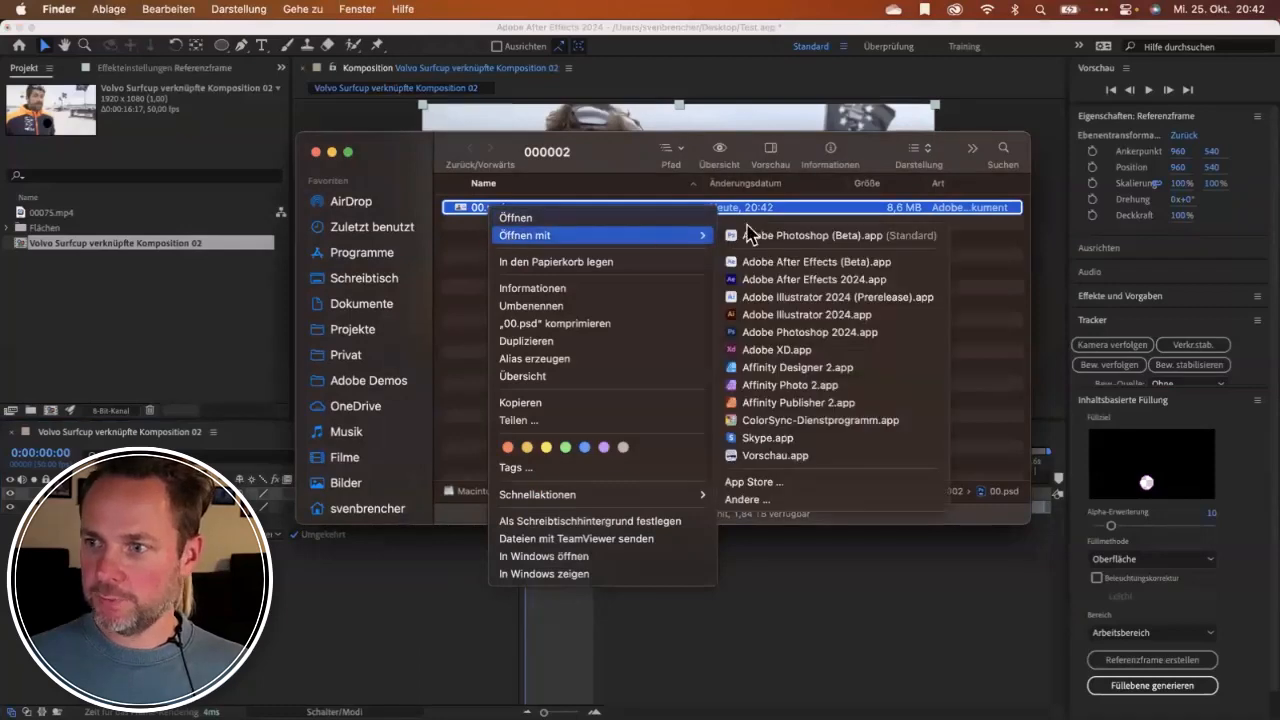
click(790, 333)
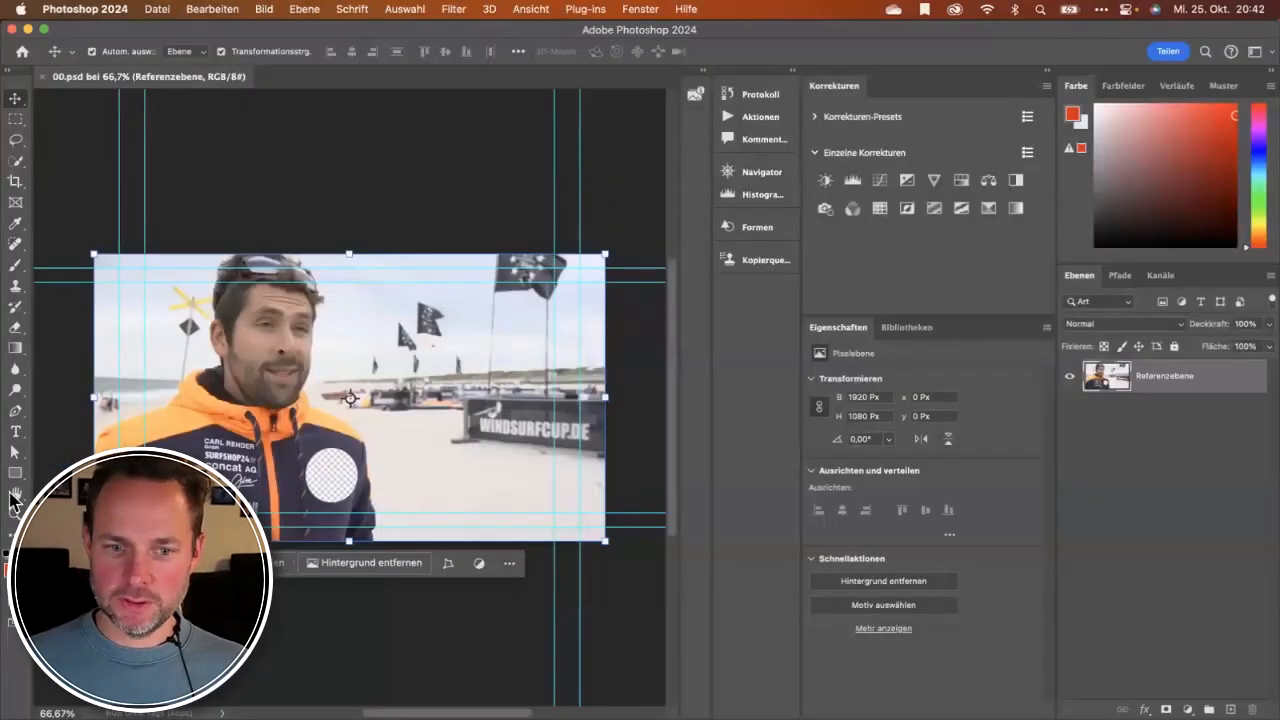
Draw a freehand lasso selection just outside the transparent circle on the jacket's chest.
click(15, 510)
drag(329, 471, 374, 471)
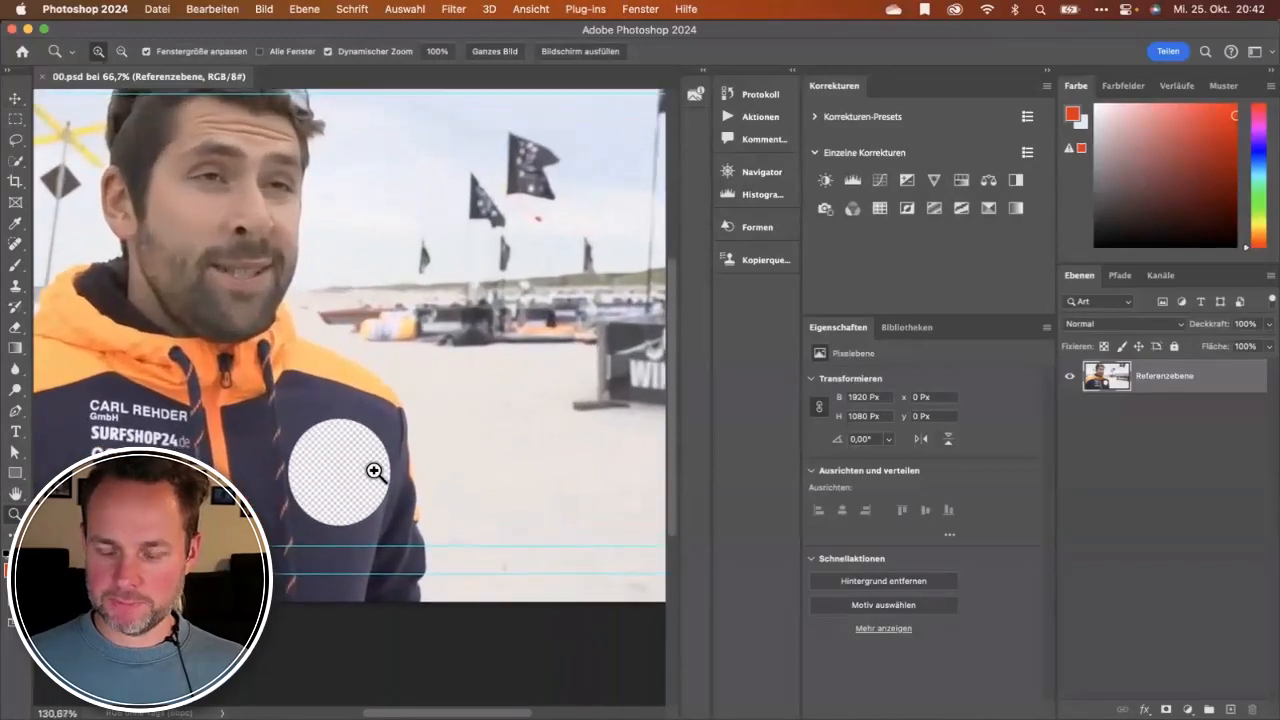
click(18, 142)
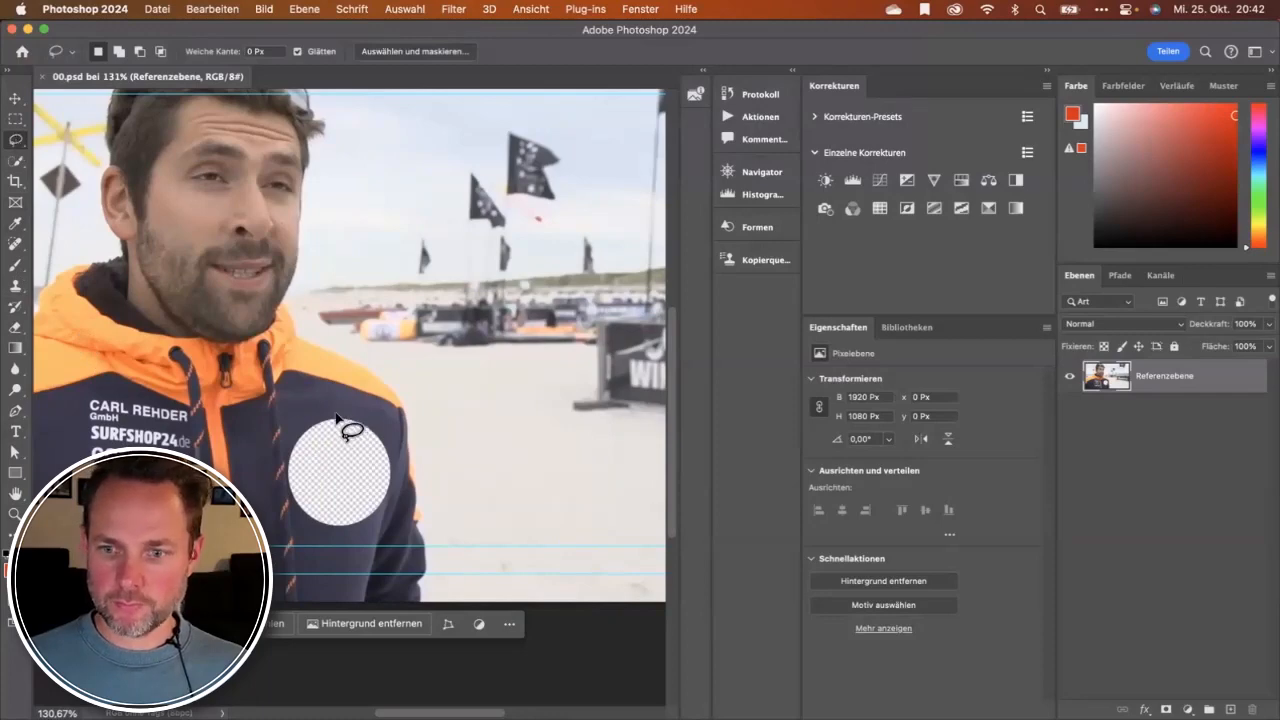
mouse_move(337, 416)
mouse_down()
mouse_move(307, 418)
mouse_move(289, 505)
mouse_up()
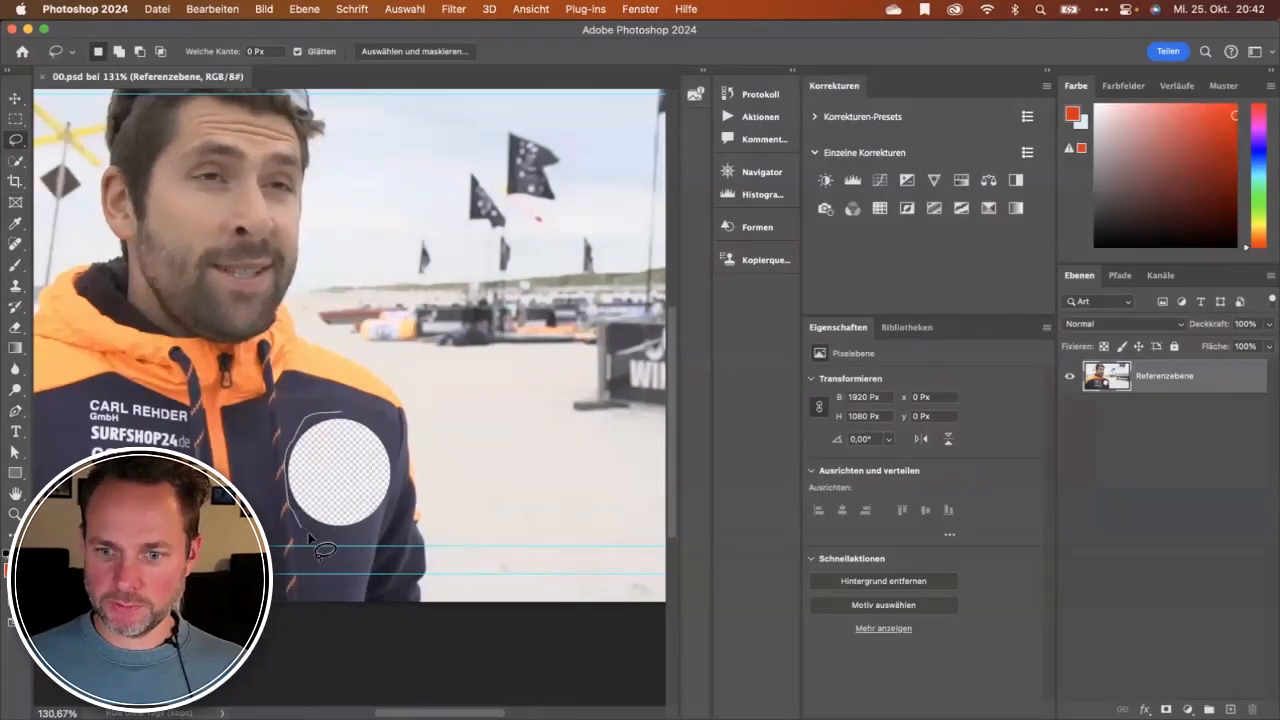
mouse_move(367, 524)
mouse_down()
mouse_move(410, 500)
mouse_move(406, 452)
mouse_move(340, 419)
mouse_up()
Apply Content-Aware Fill to the selection with output to the current layer, and save and close 00.psd.
click(212, 10)
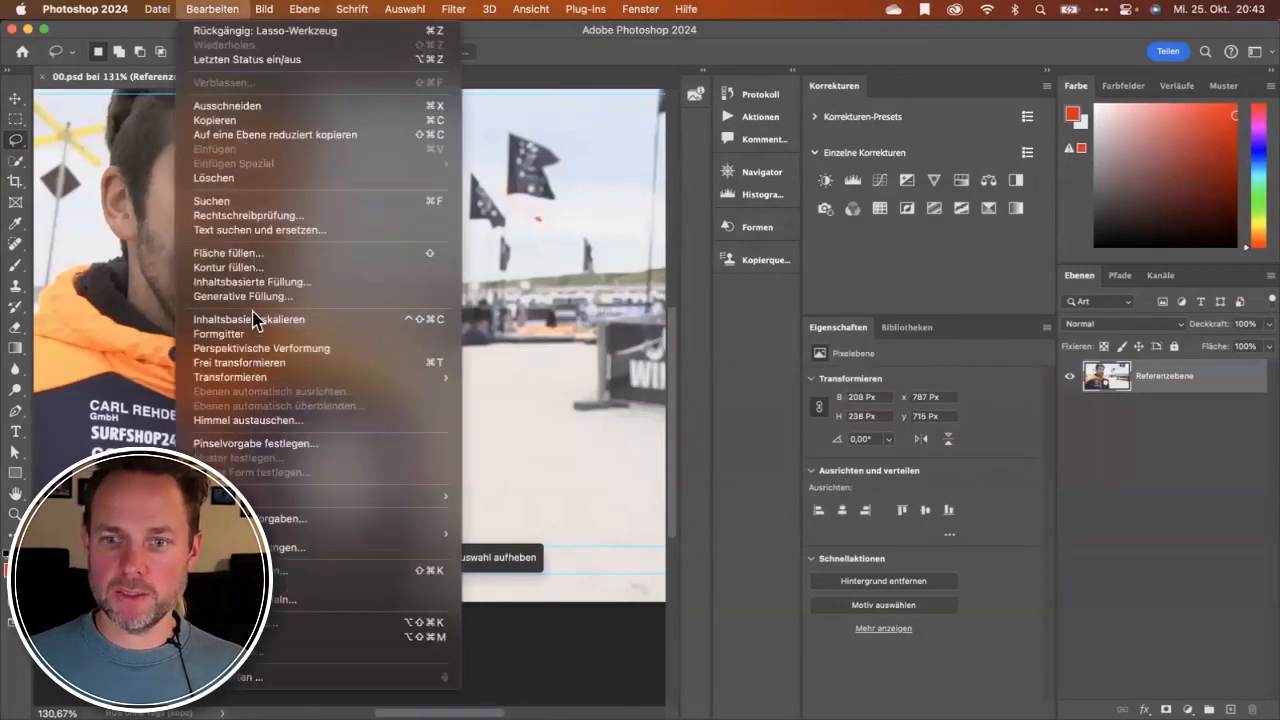
click(271, 284)
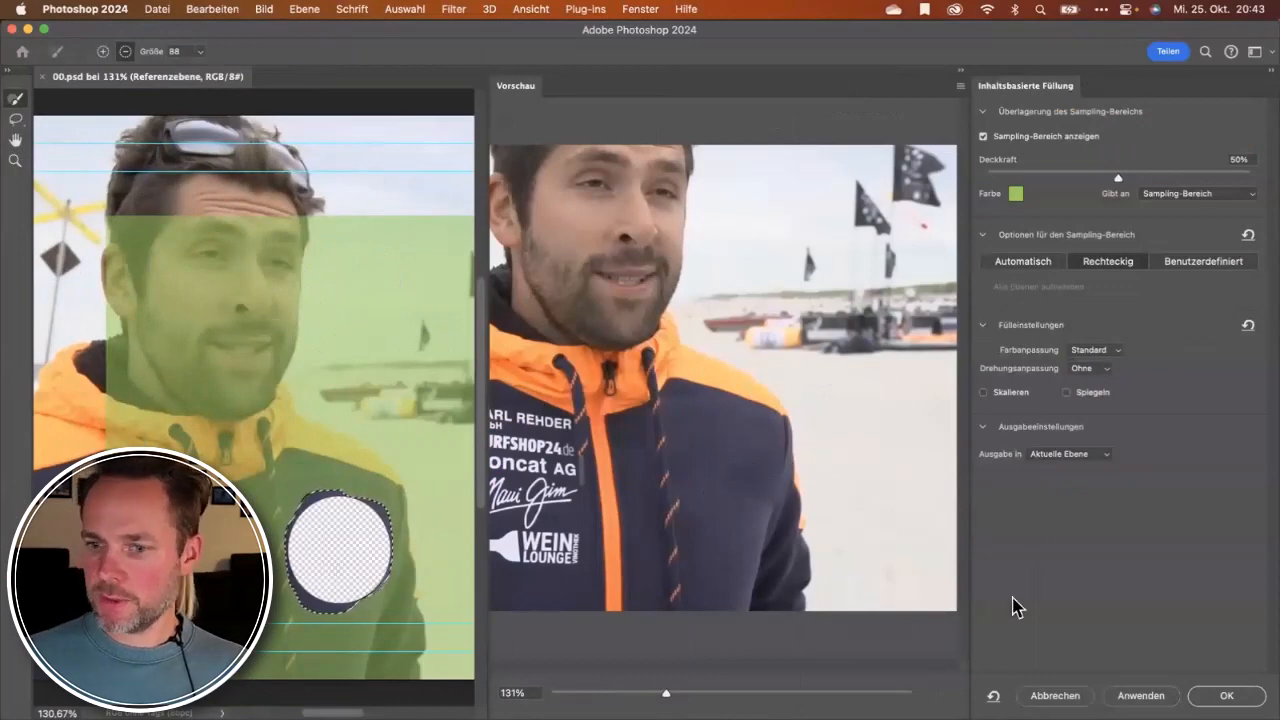
click(1226, 695)
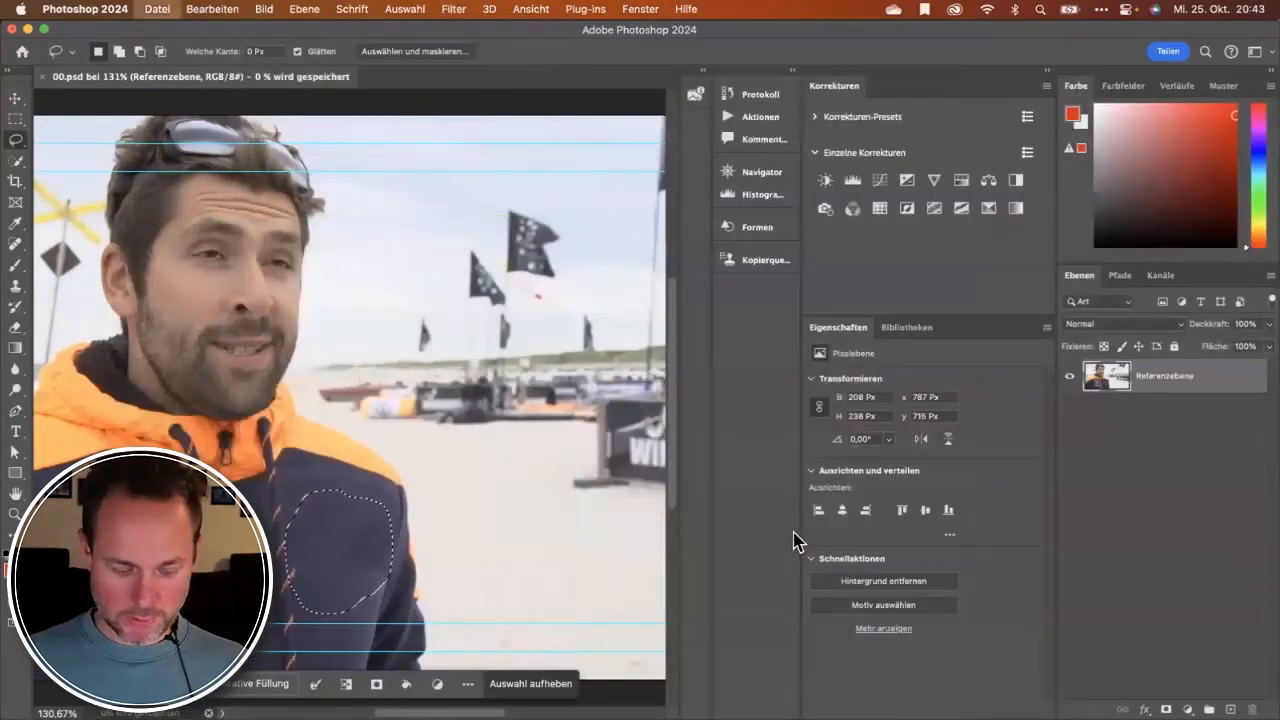
key(super+w)
Switch back to After Effects and reload the Referenzframe footage from the Flächen subfolder 000002.
key(super+Tab)
key(super+Tab)
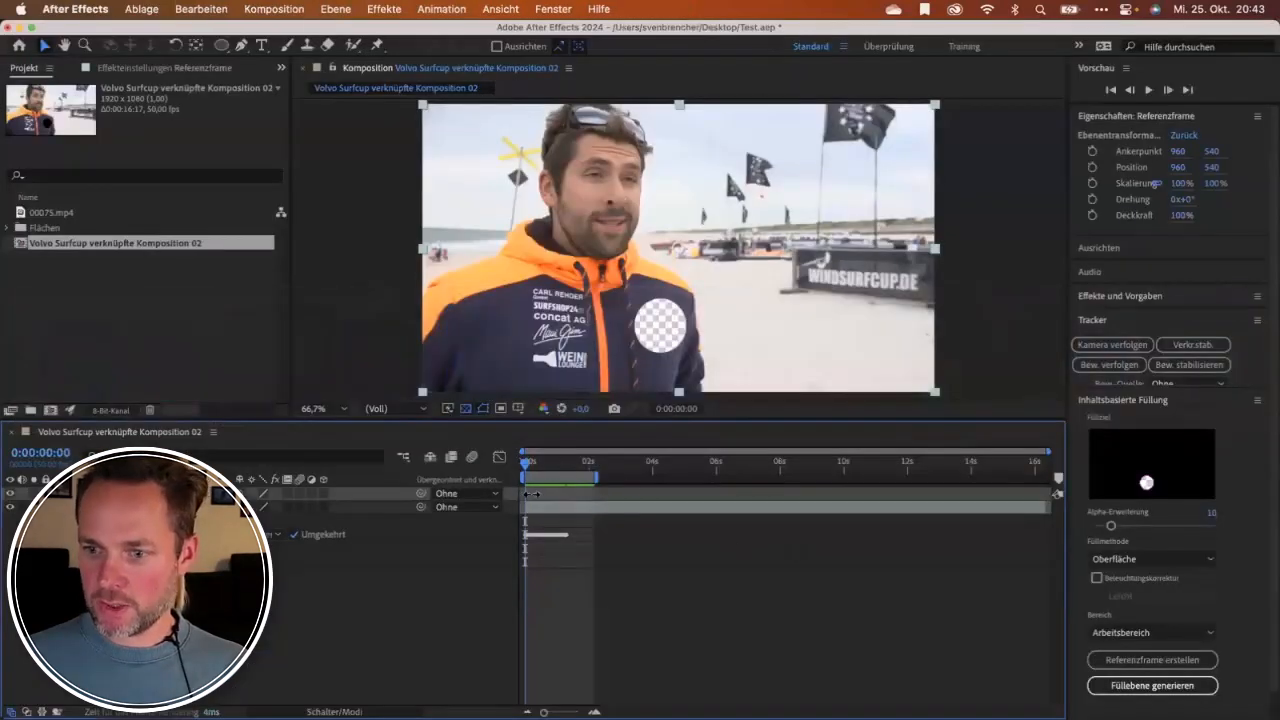
key(plus)
key(plus)
key(plus)
key(plus)
key(plus)
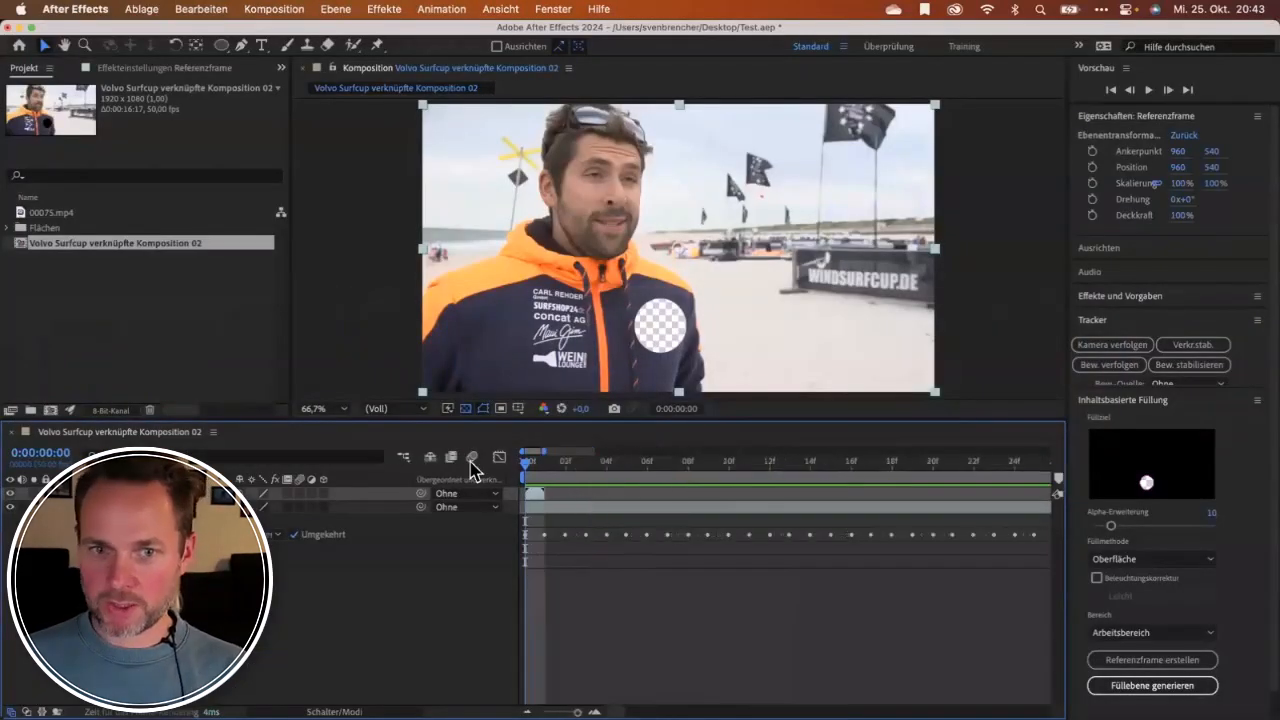
click(8, 229)
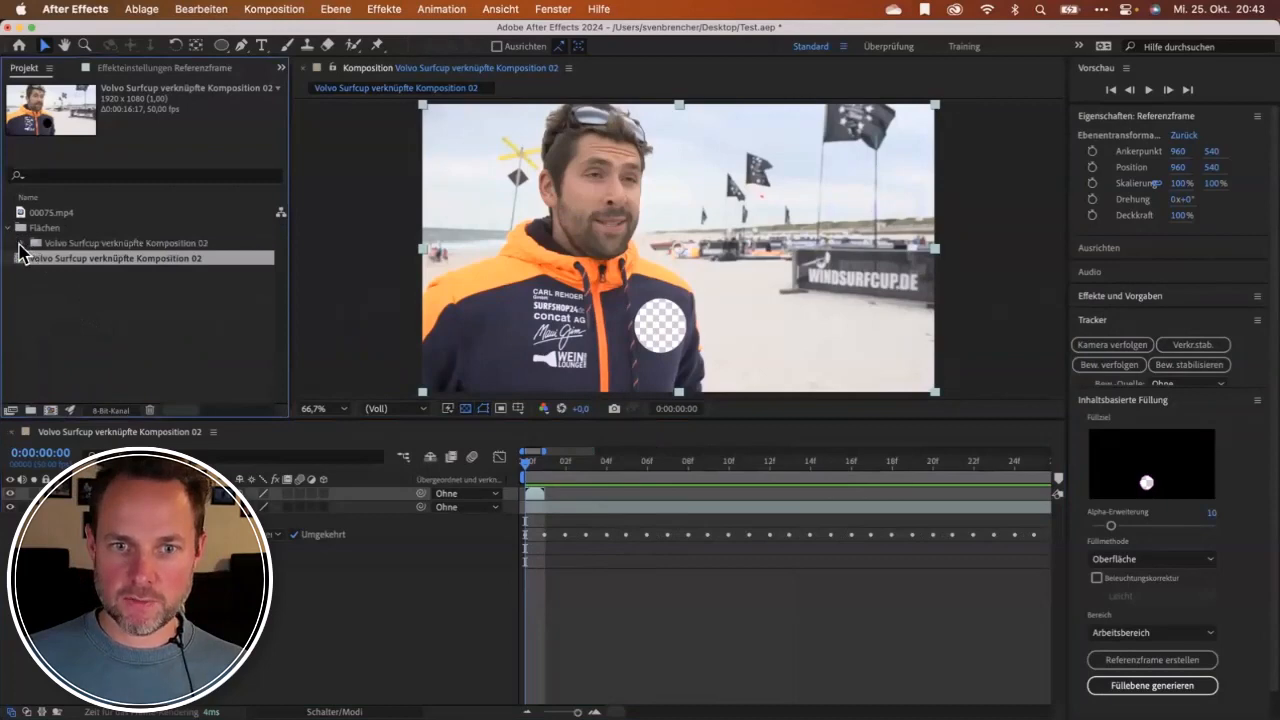
click(21, 243)
click(37, 289)
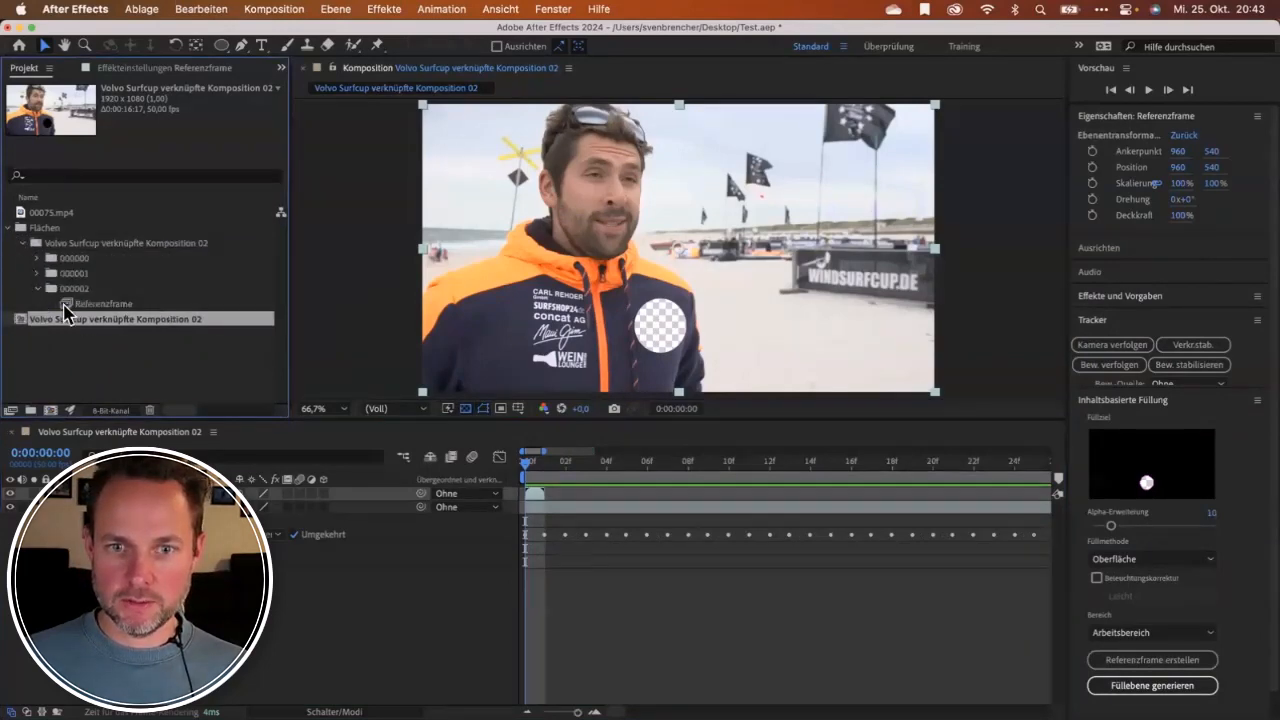
click(70, 304)
right_click(68, 310)
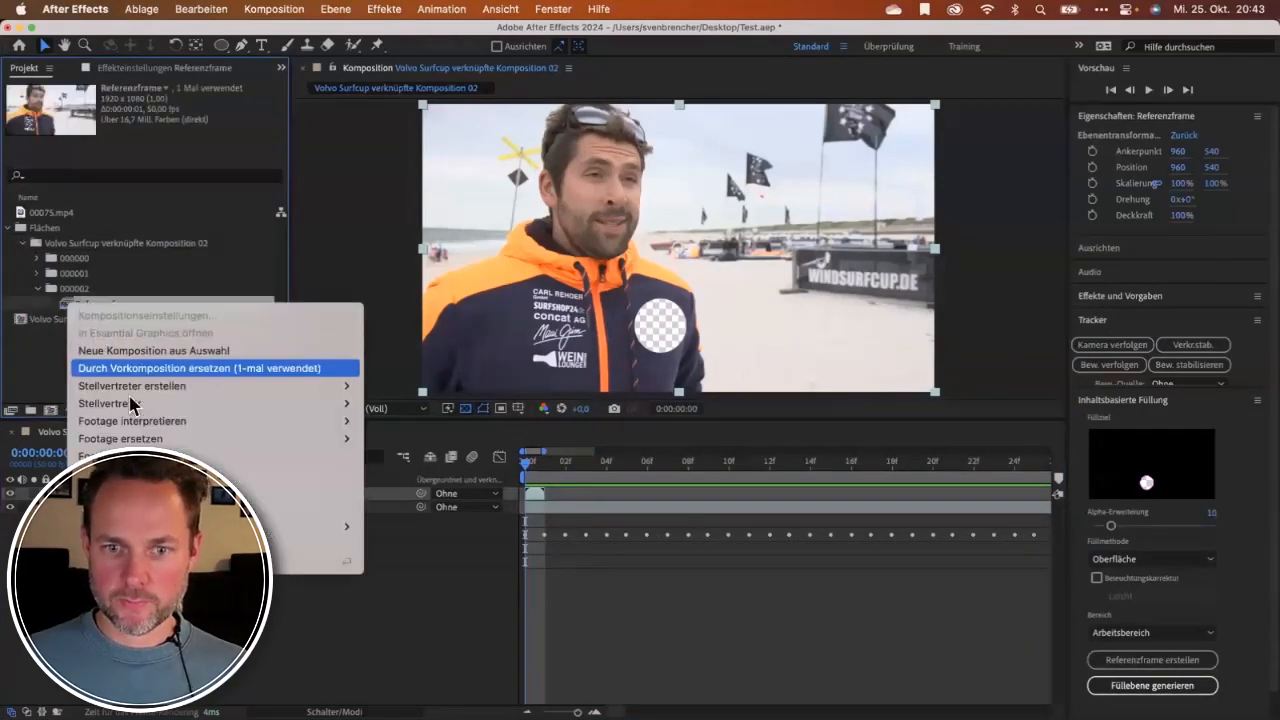
click(130, 456)
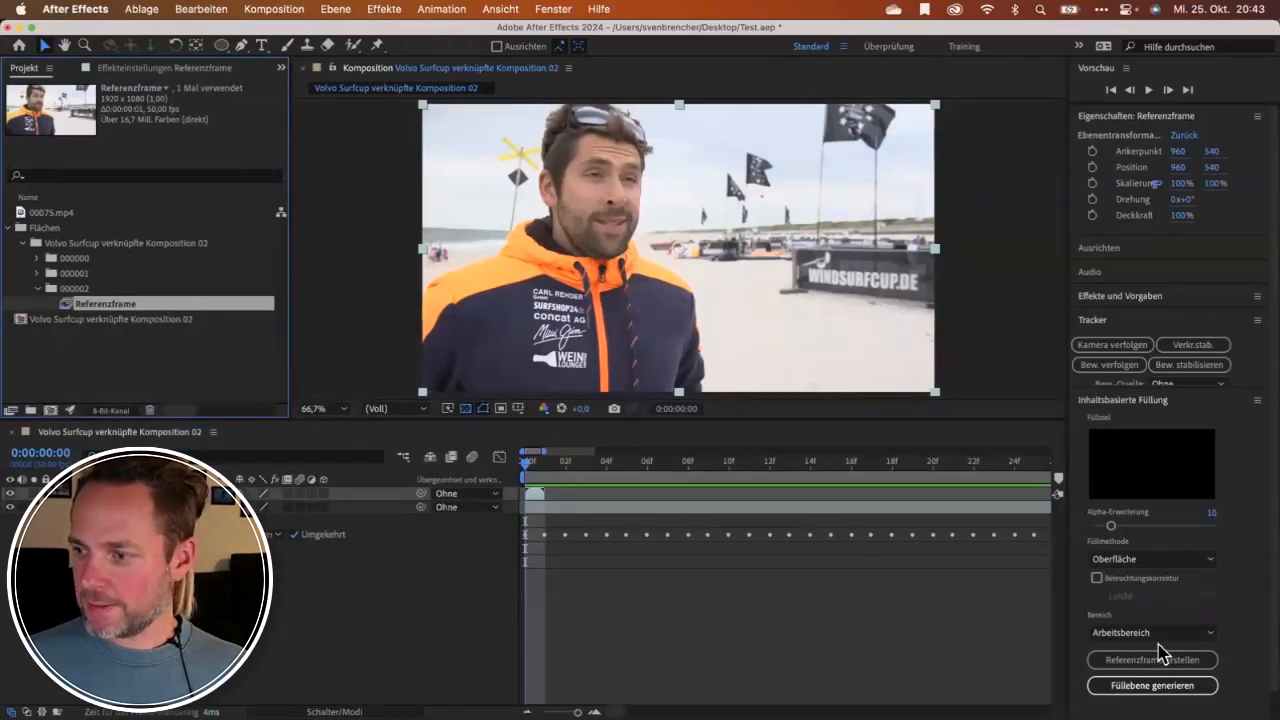
Generate a fill layer for the work area with the Oberfläche method, scrub through the opening frames and return to the start.
click(1158, 688)
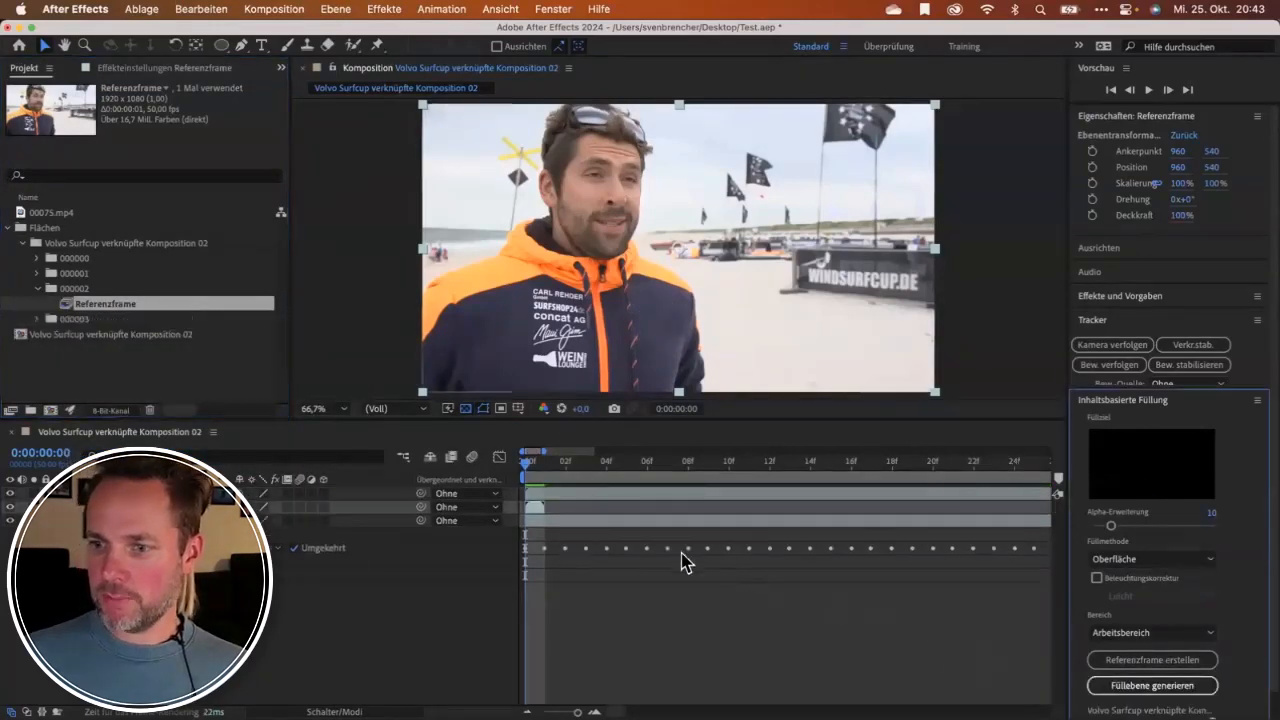
drag(540, 451, 760, 451)
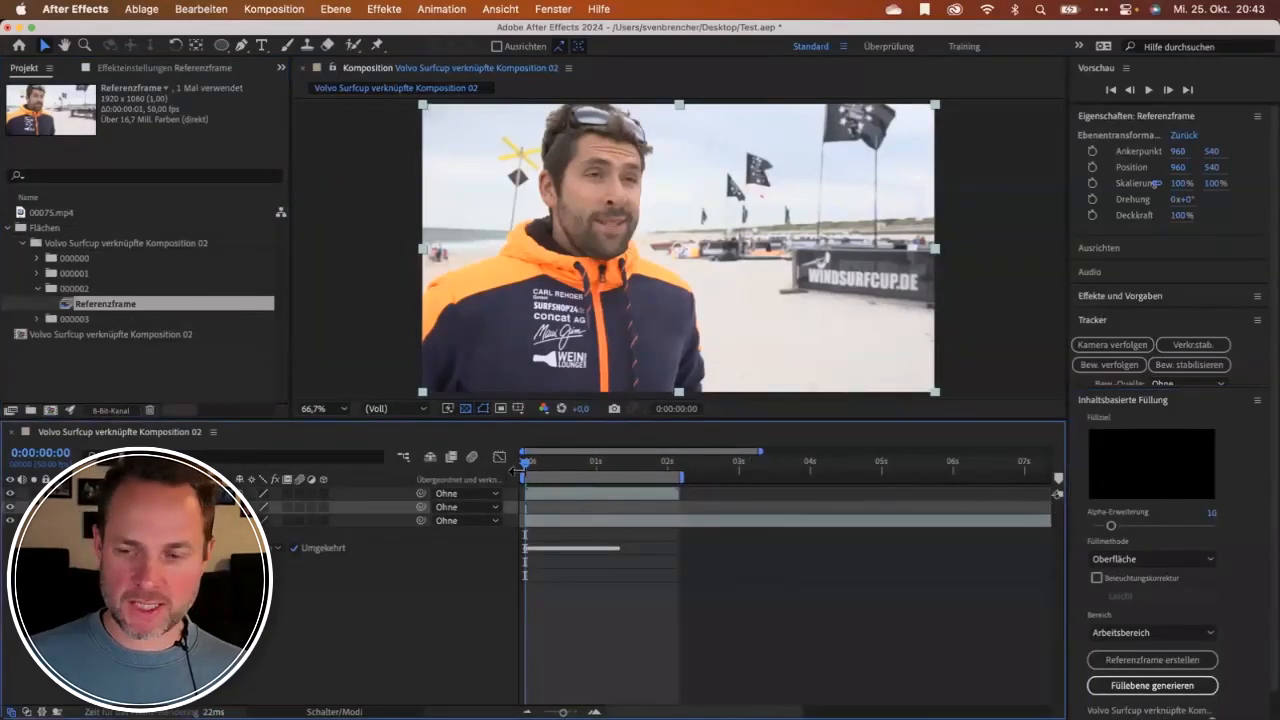
mouse_move(530, 470)
mouse_down()
mouse_move(594, 465)
mouse_move(550, 470)
mouse_up()
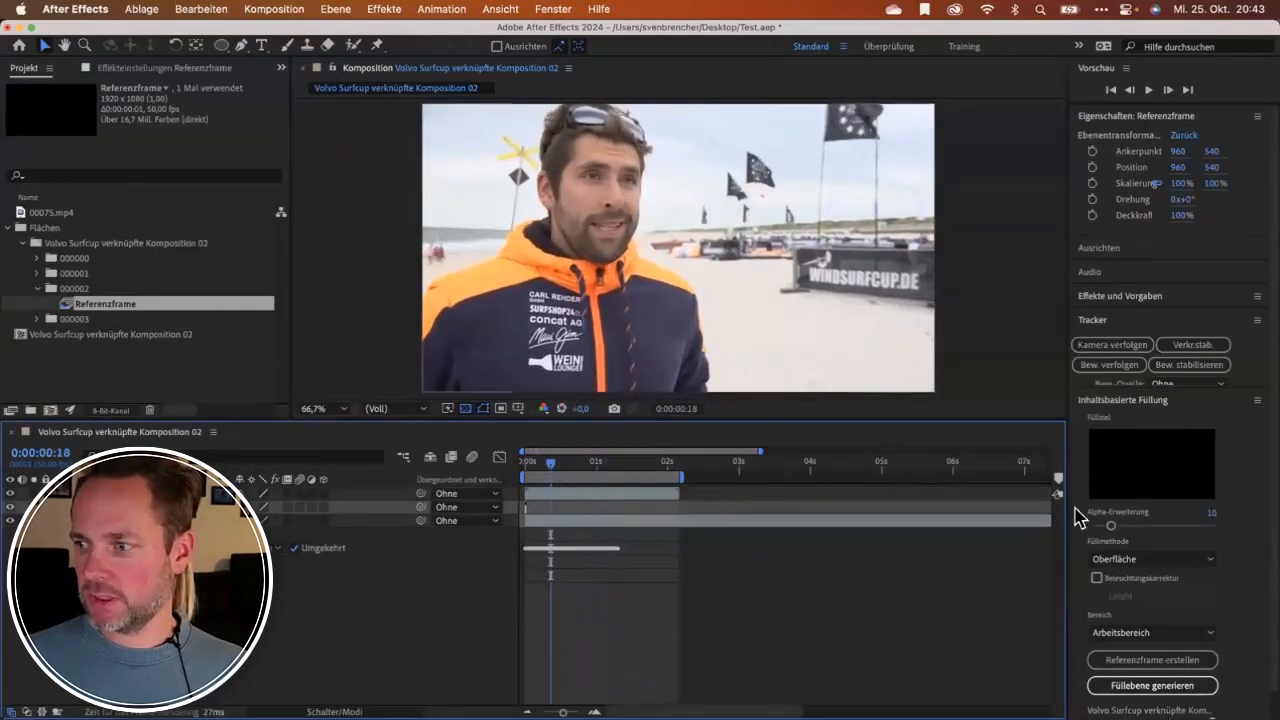
scroll(1230, 498, down, 1)
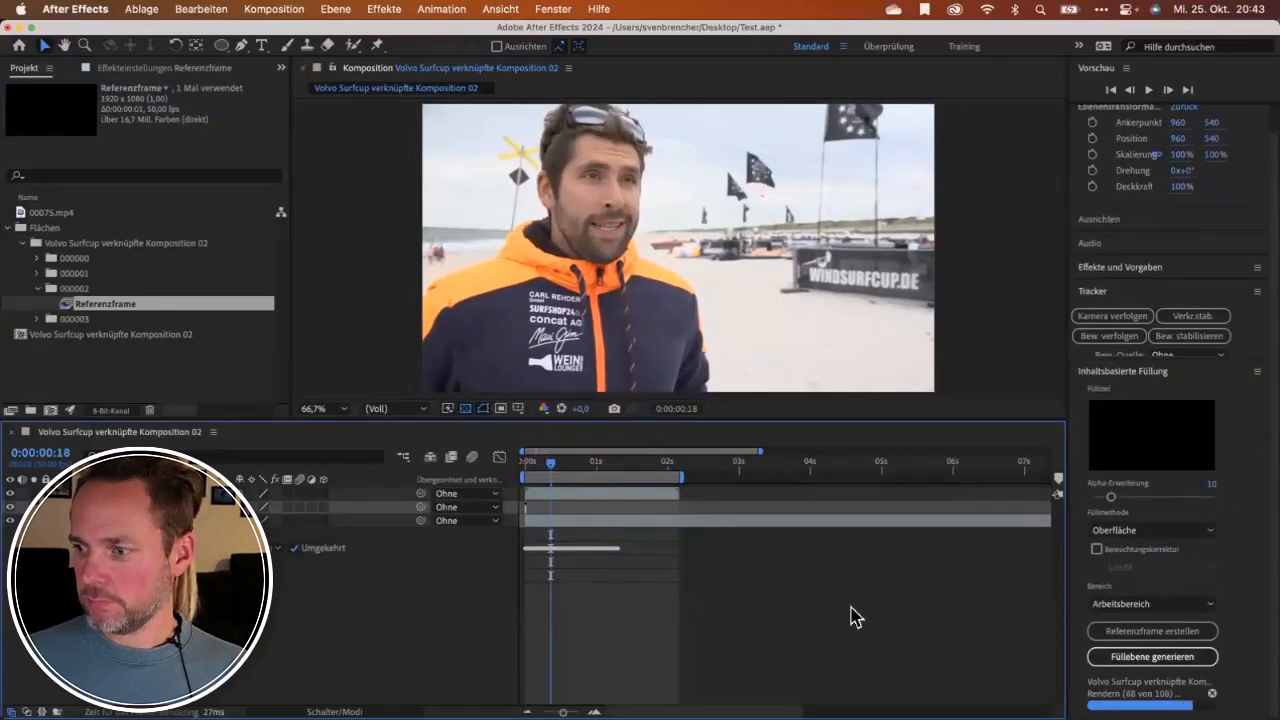
drag(551, 464, 526, 470)
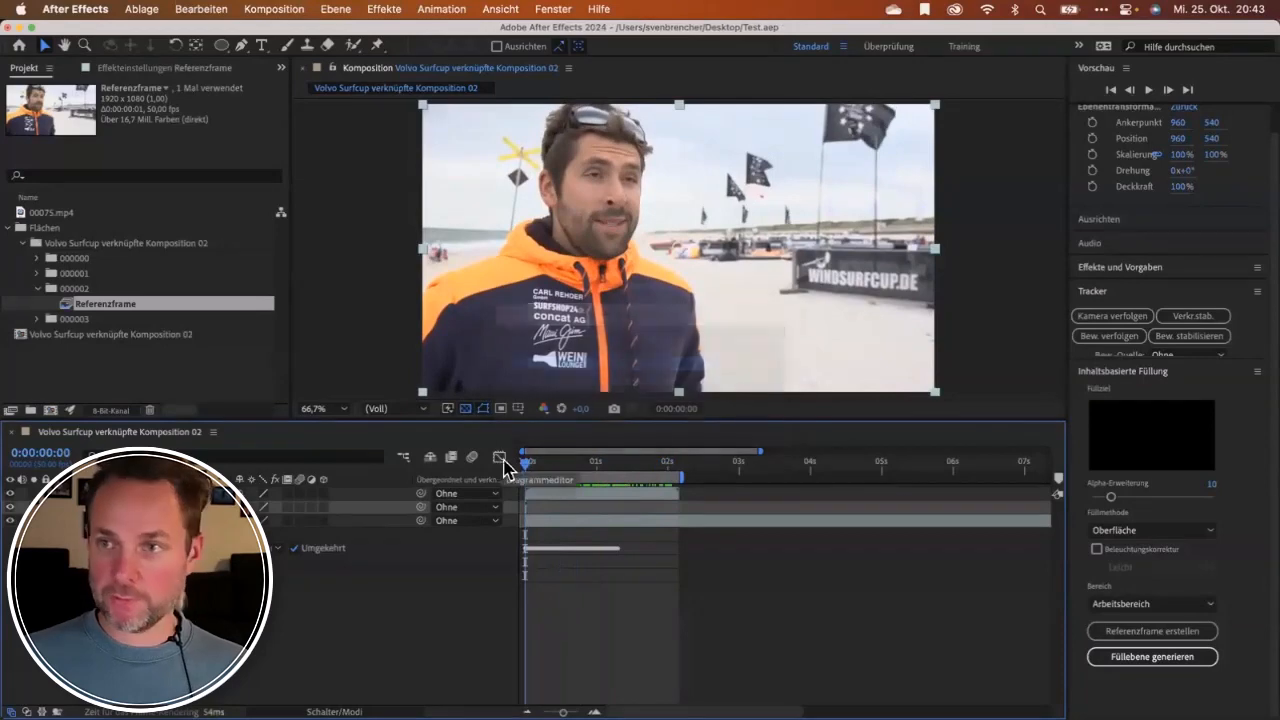
Switch to Premiere Pro and cancel the pending After Effects composition import.
key(super+Tab)
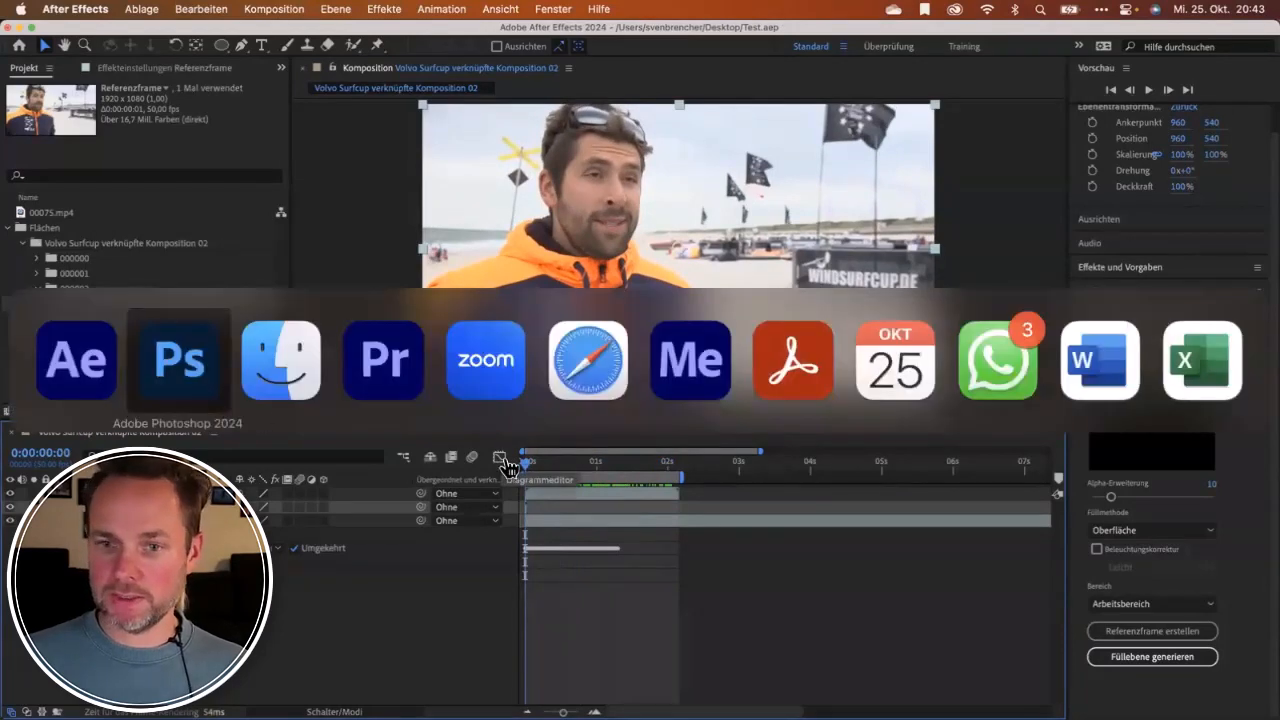
click(395, 368)
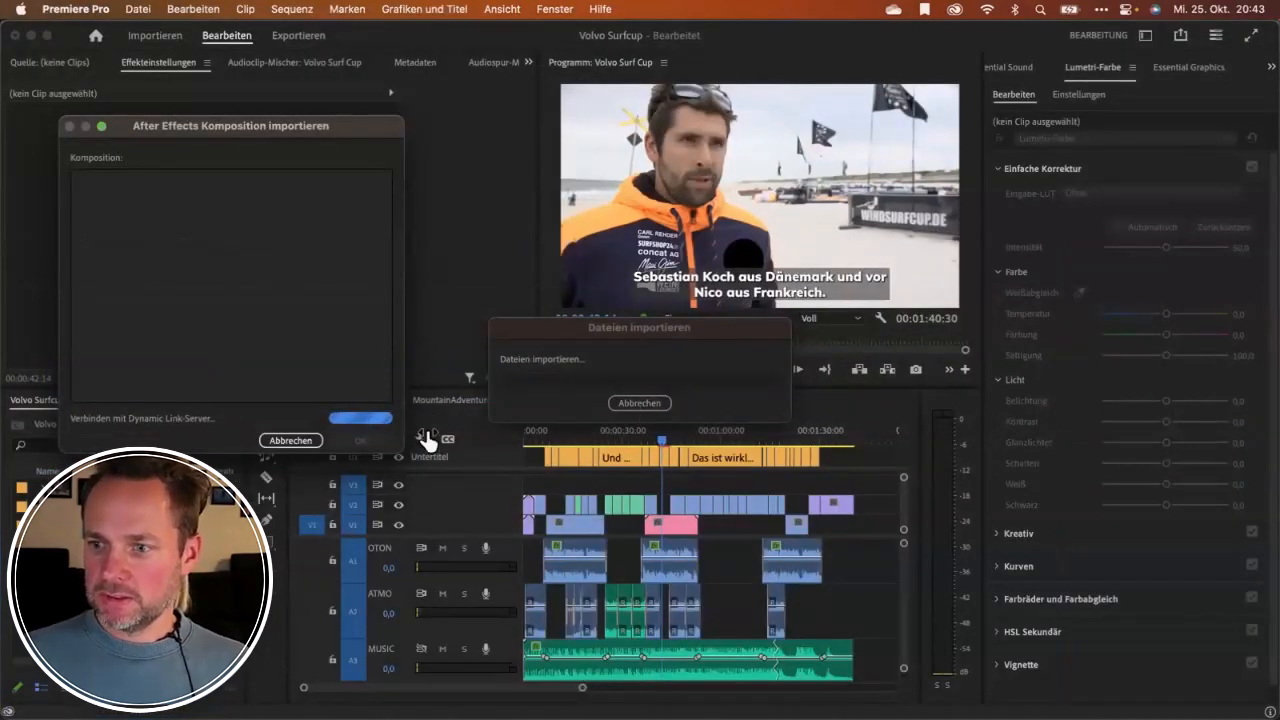
click(290, 440)
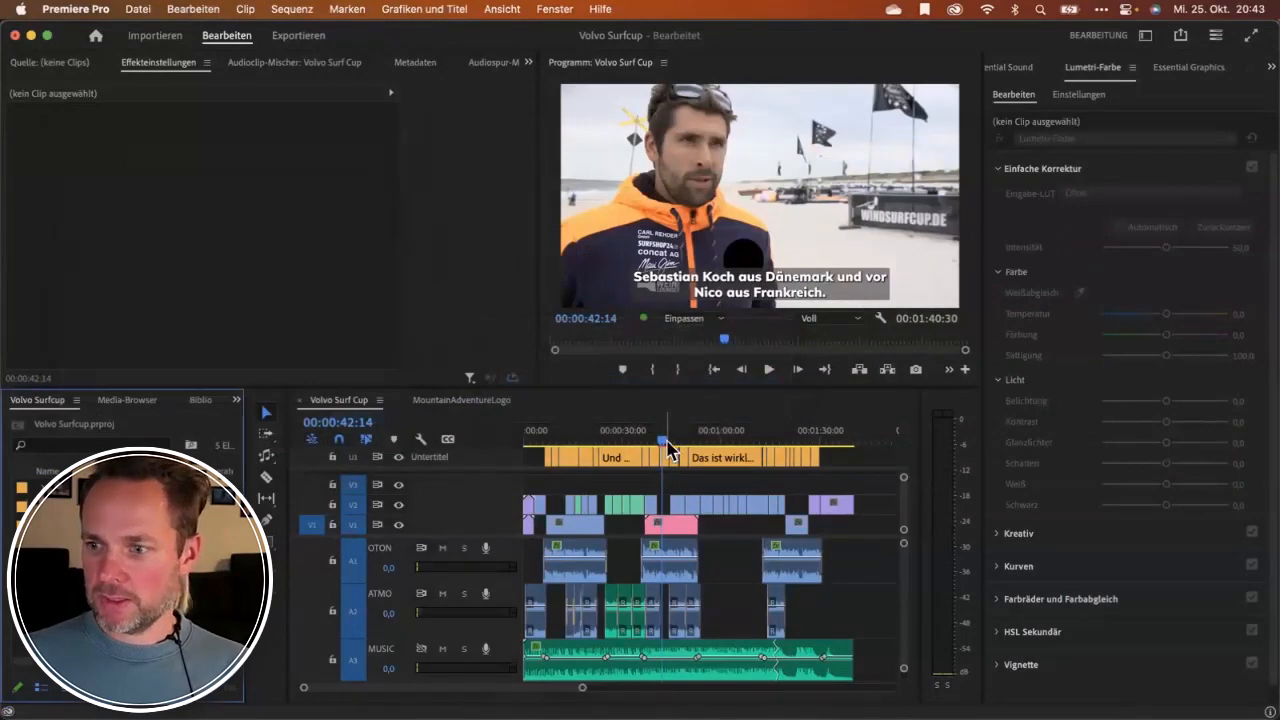
Inspect the interview and intro in the Volvo Surf Cup sequence with video track V2 hidden, and show the track again.
drag(668, 450, 647, 442)
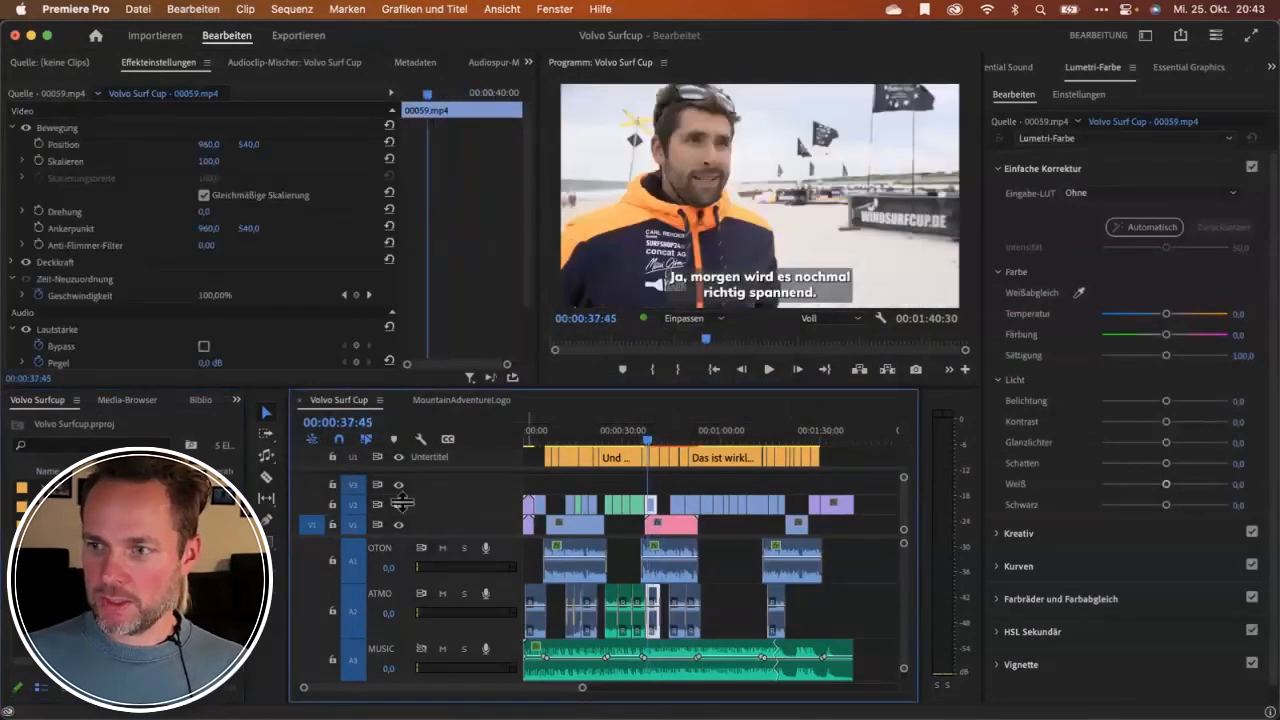
click(644, 440)
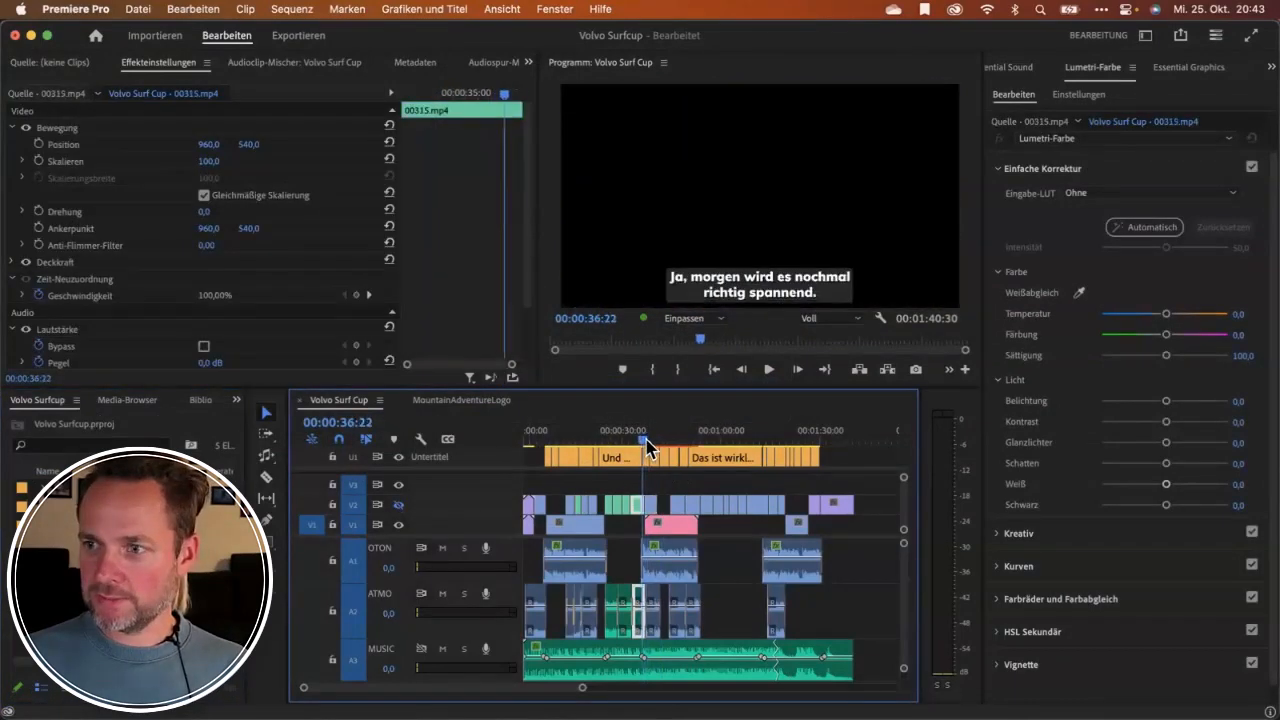
drag(645, 441, 644, 441)
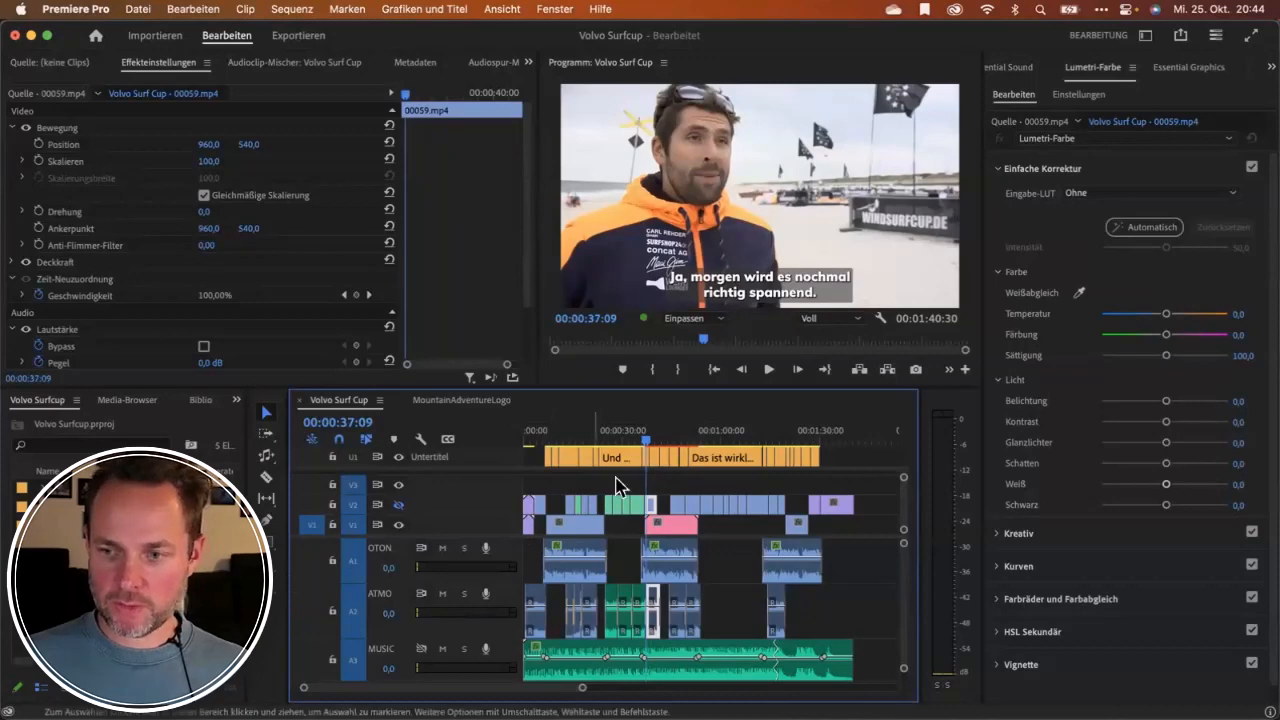
click(528, 441)
drag(529, 441, 528, 441)
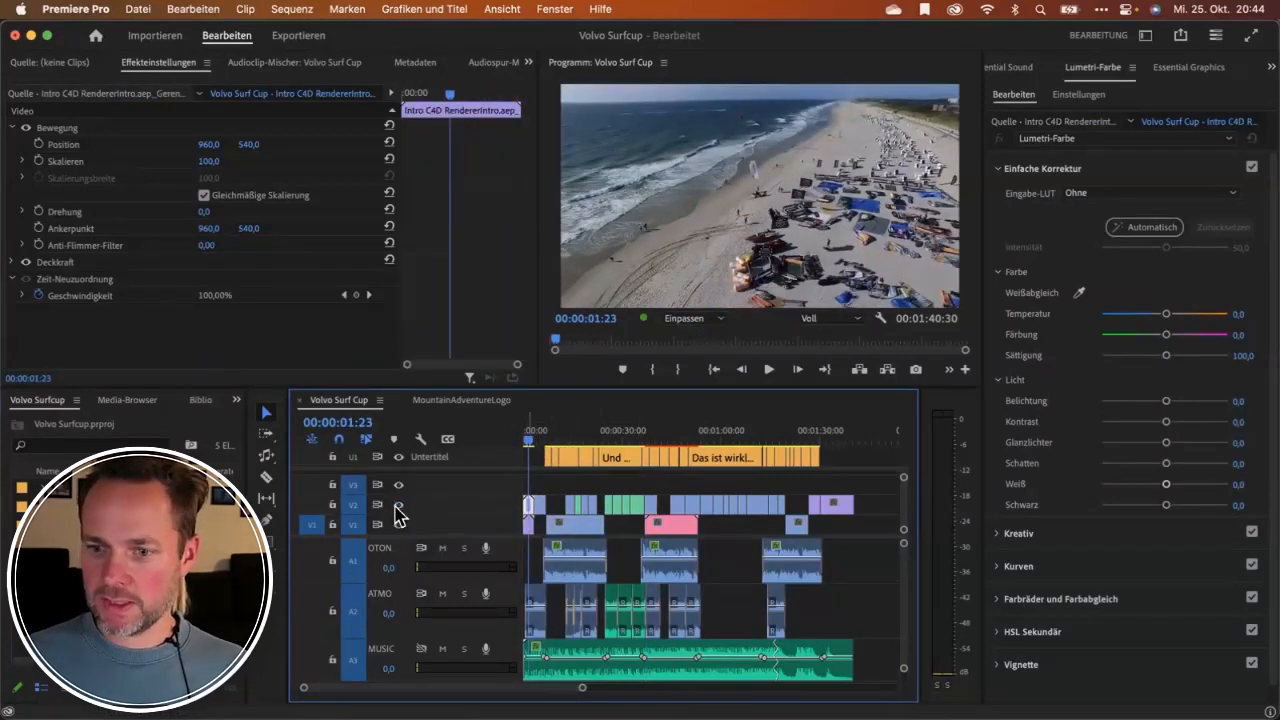
click(399, 505)
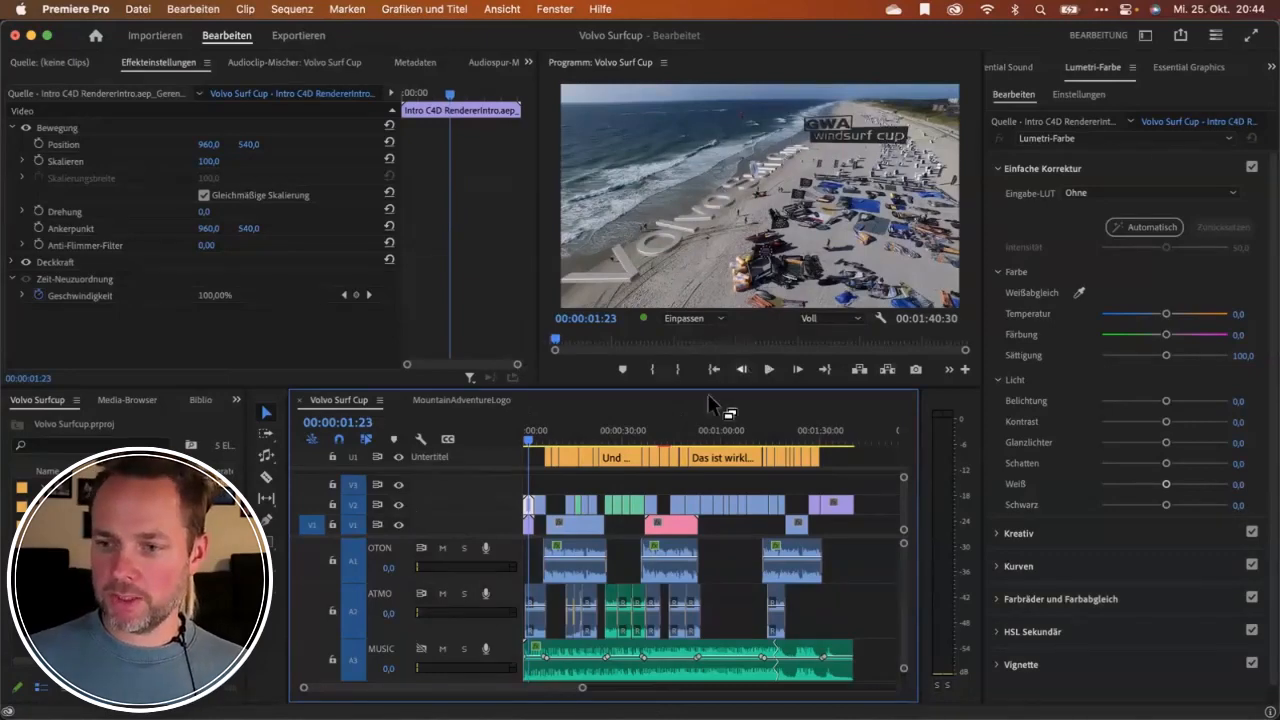
Move the playhead to 00:00:08:13 in the first 00075.mp4 clip and save the project.
mouse_move(528, 441)
mouse_down()
mouse_move(562, 449)
mouse_move(551, 448)
mouse_up()
key(super+s)
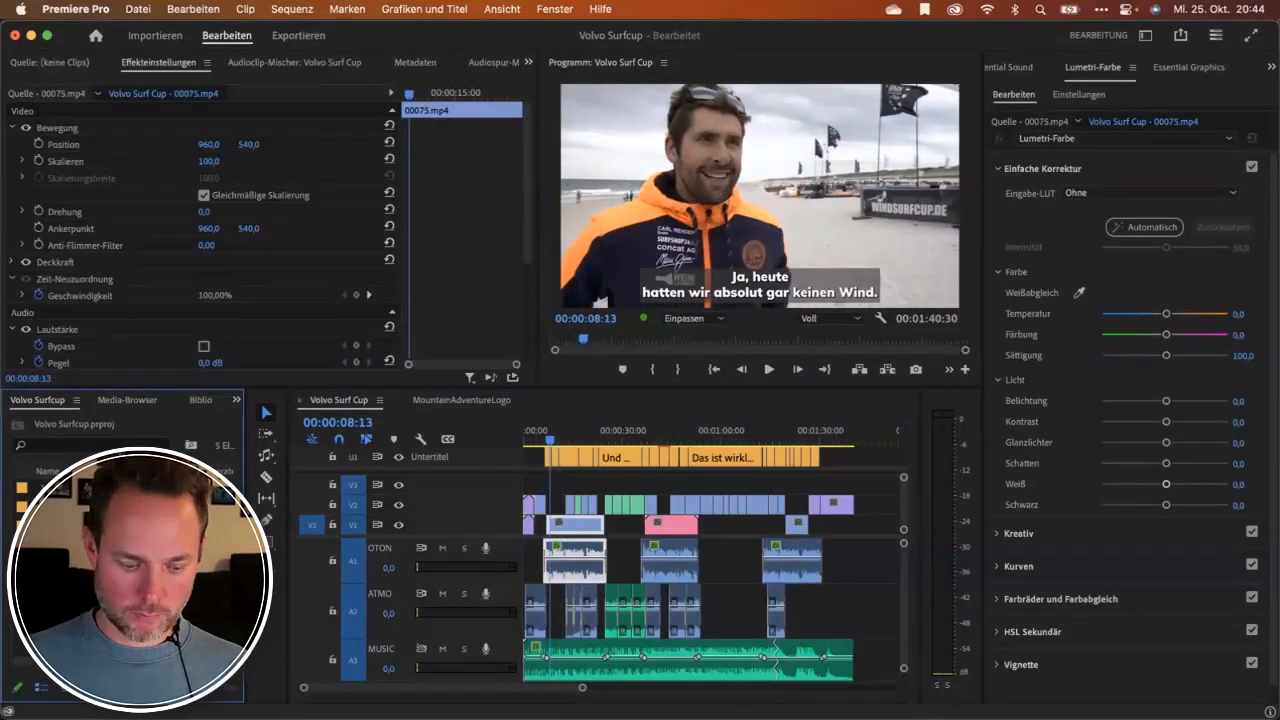
Switch to After Effects, collapse the Flächen folder, close the Test.aep project and bring up the project open dialog.
key(super+Tab)
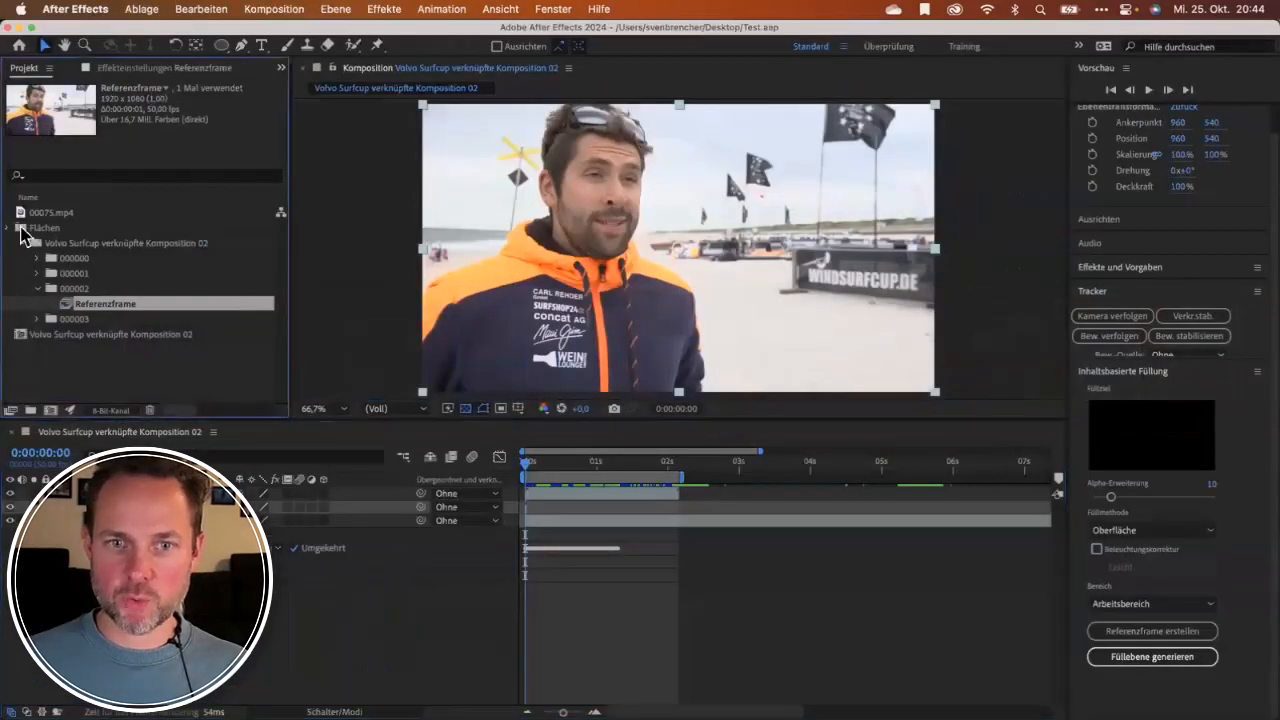
click(11, 229)
click(141, 9)
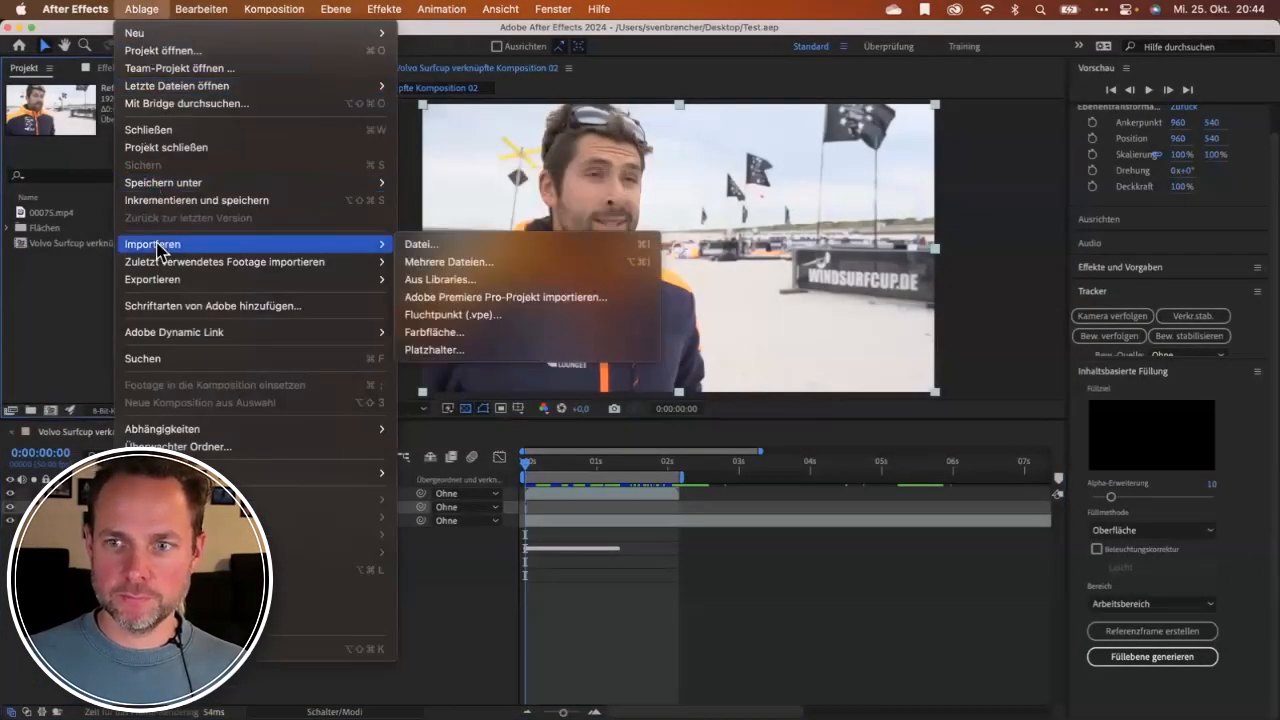
click(310, 219)
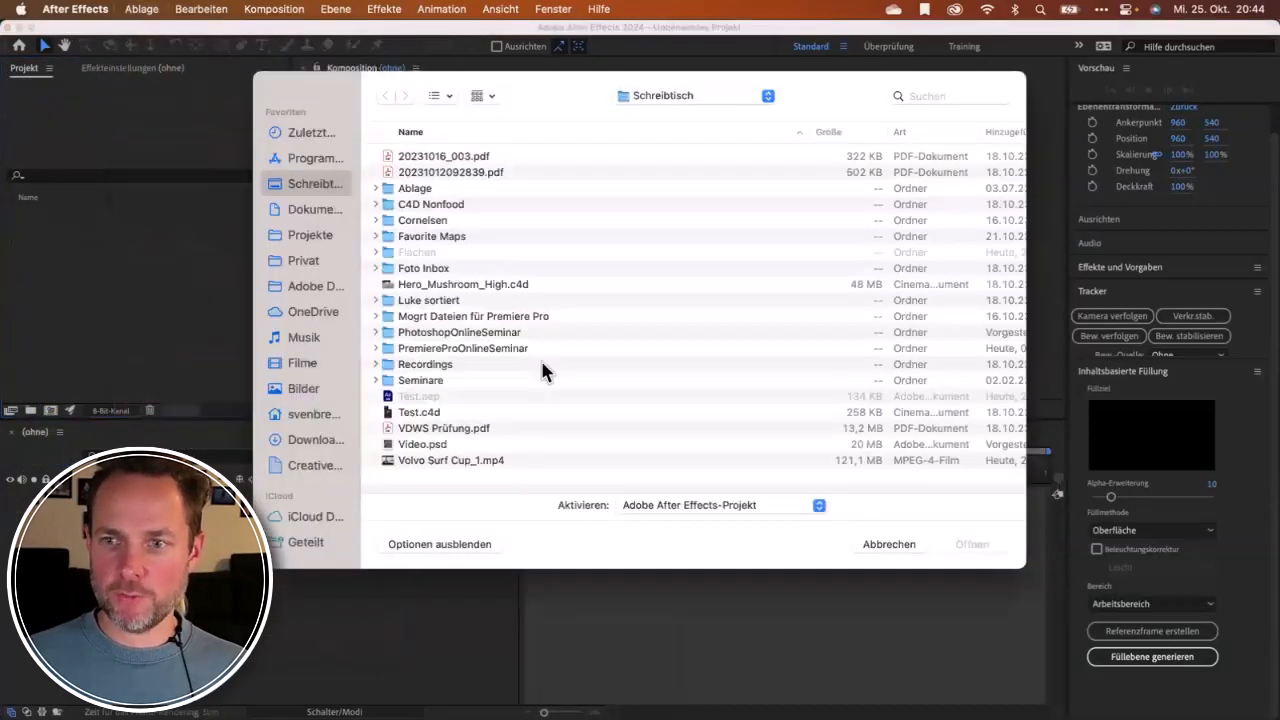
double_click(537, 364)
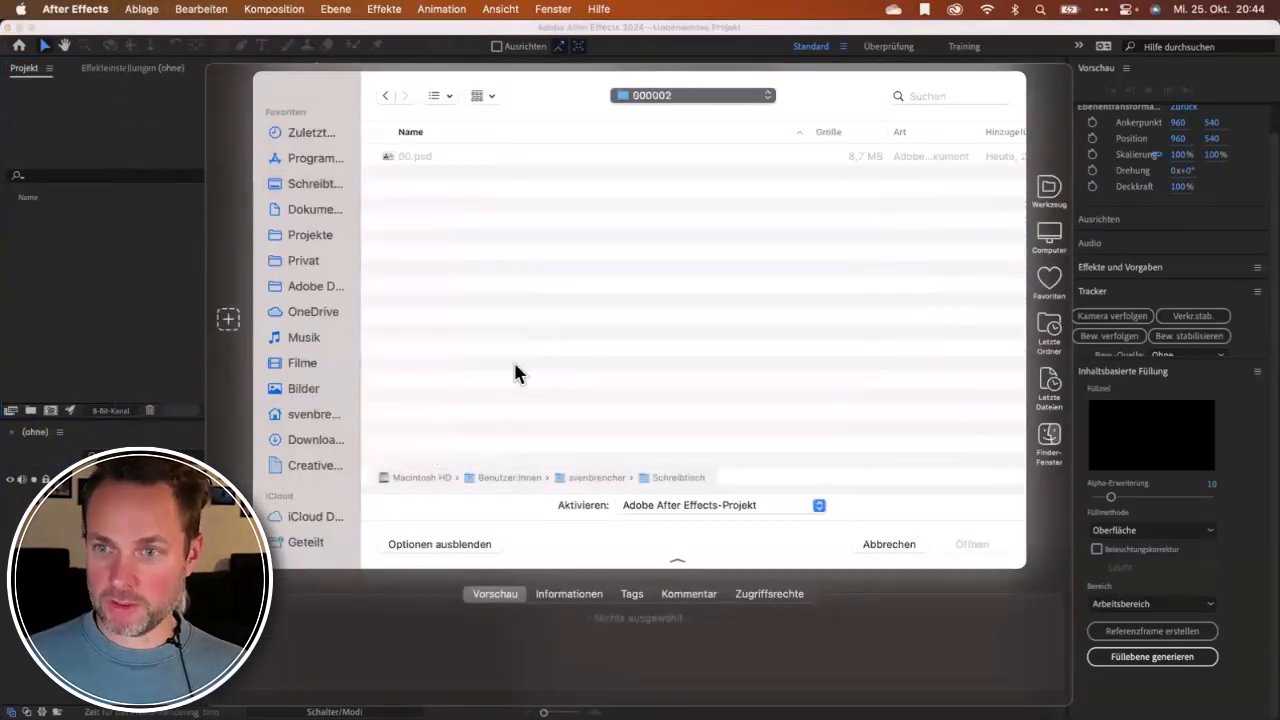
click(708, 101)
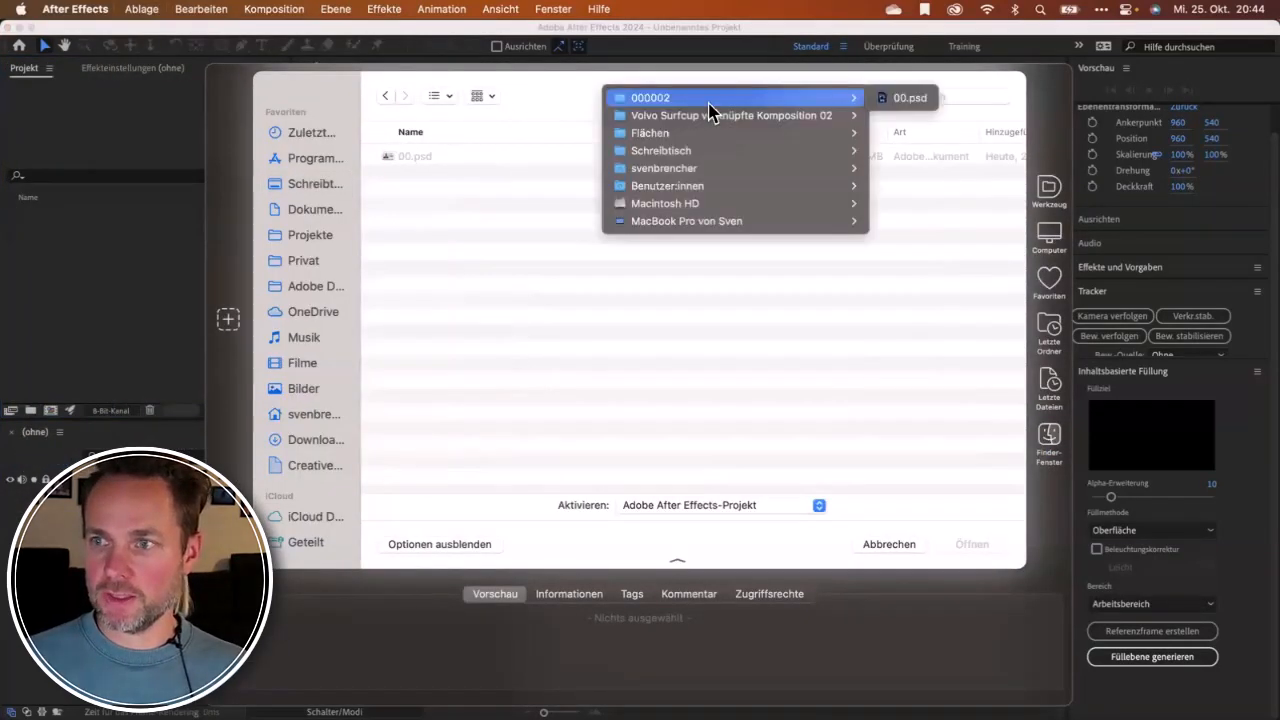
mouse_move(687, 117)
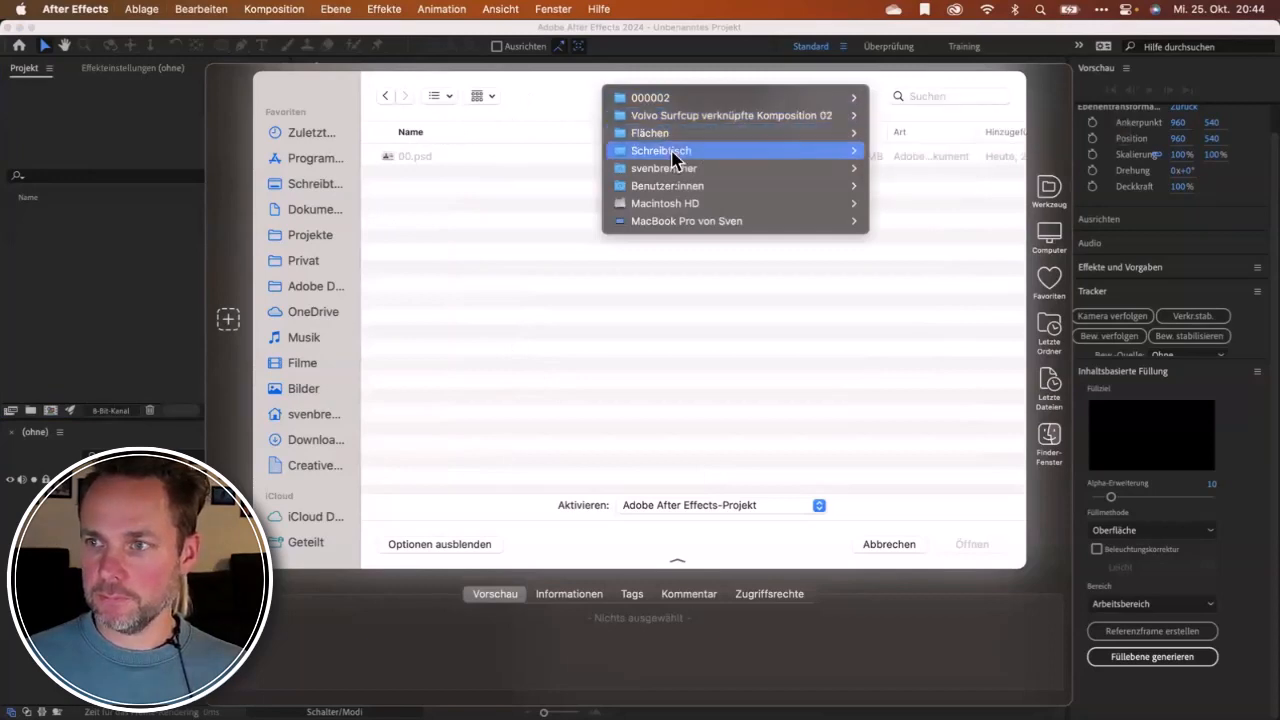
click(463, 249)
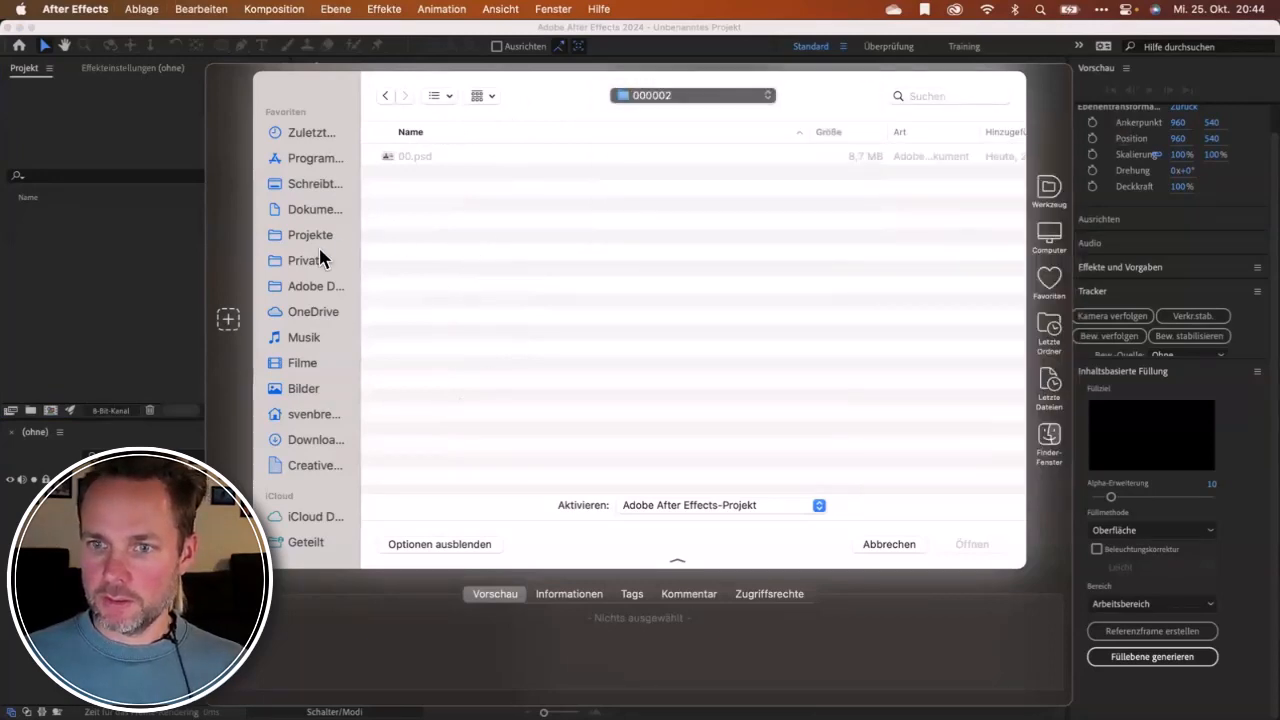
Open Intro.aep from Schreibtisch/PremiereProOnlineSeminar/Volvo Surfcup Projekt/After Effects and accept its conversion from version 22.6.
click(312, 186)
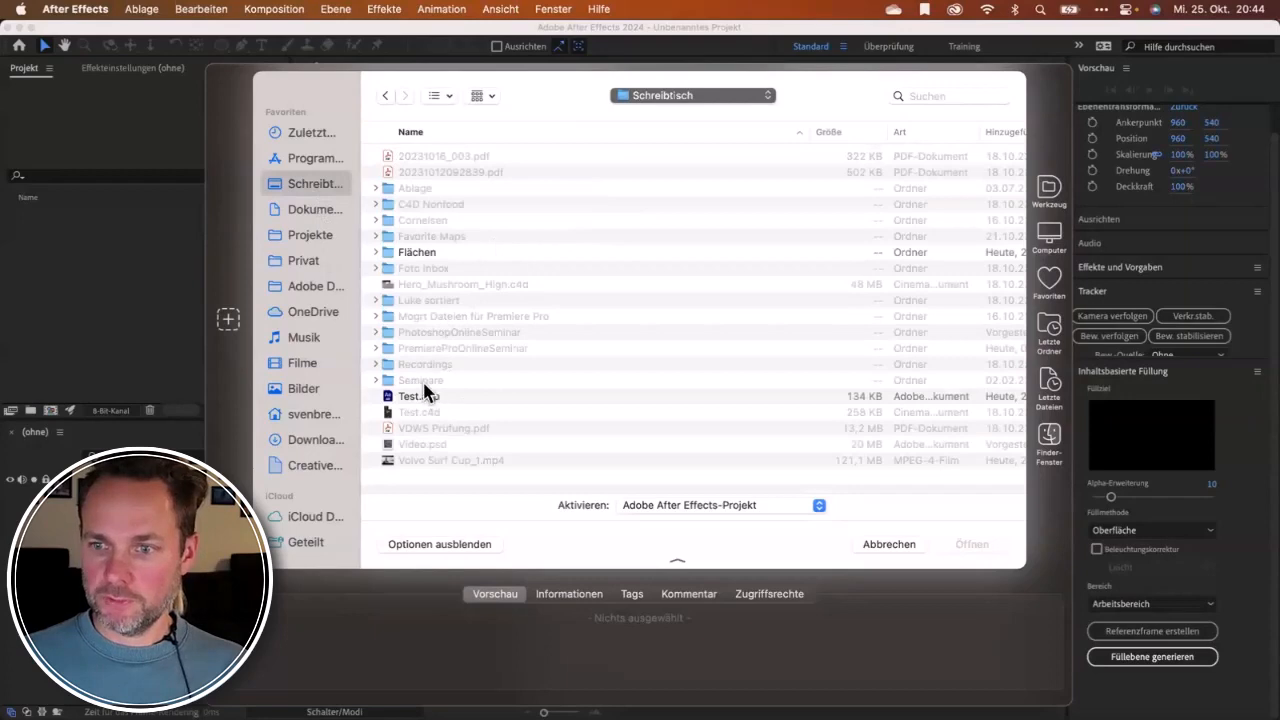
double_click(460, 349)
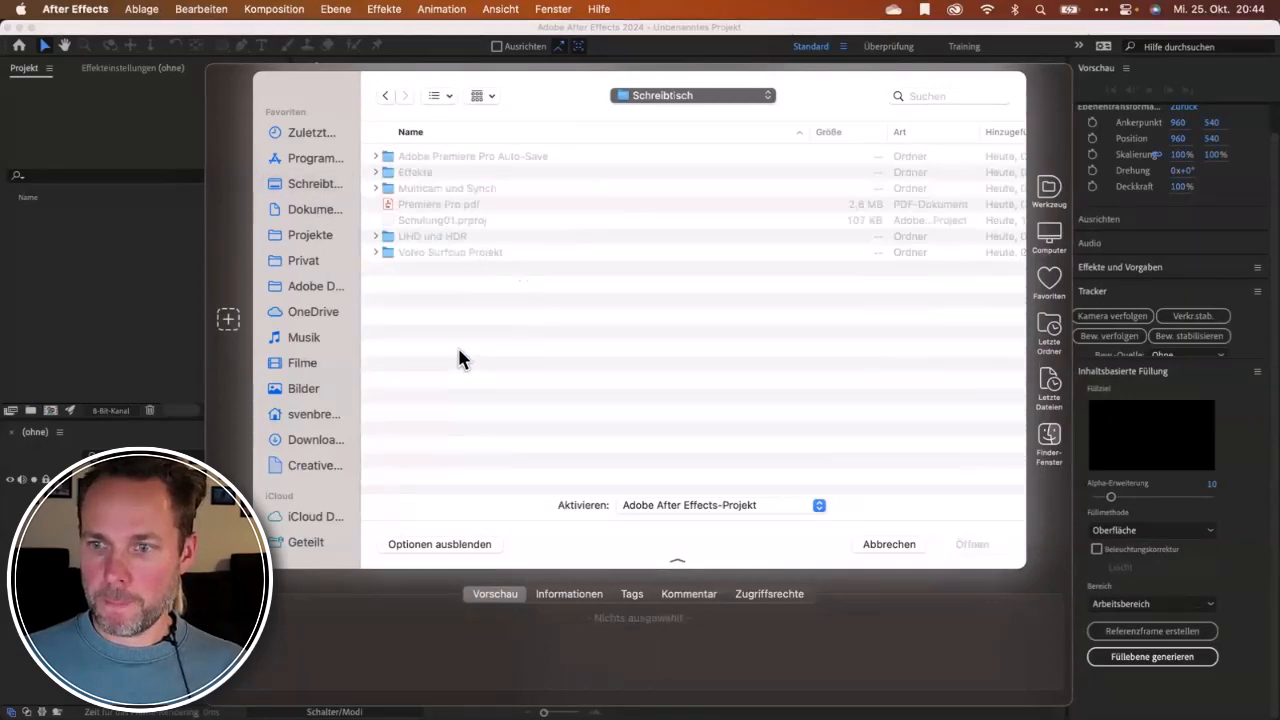
click(430, 237)
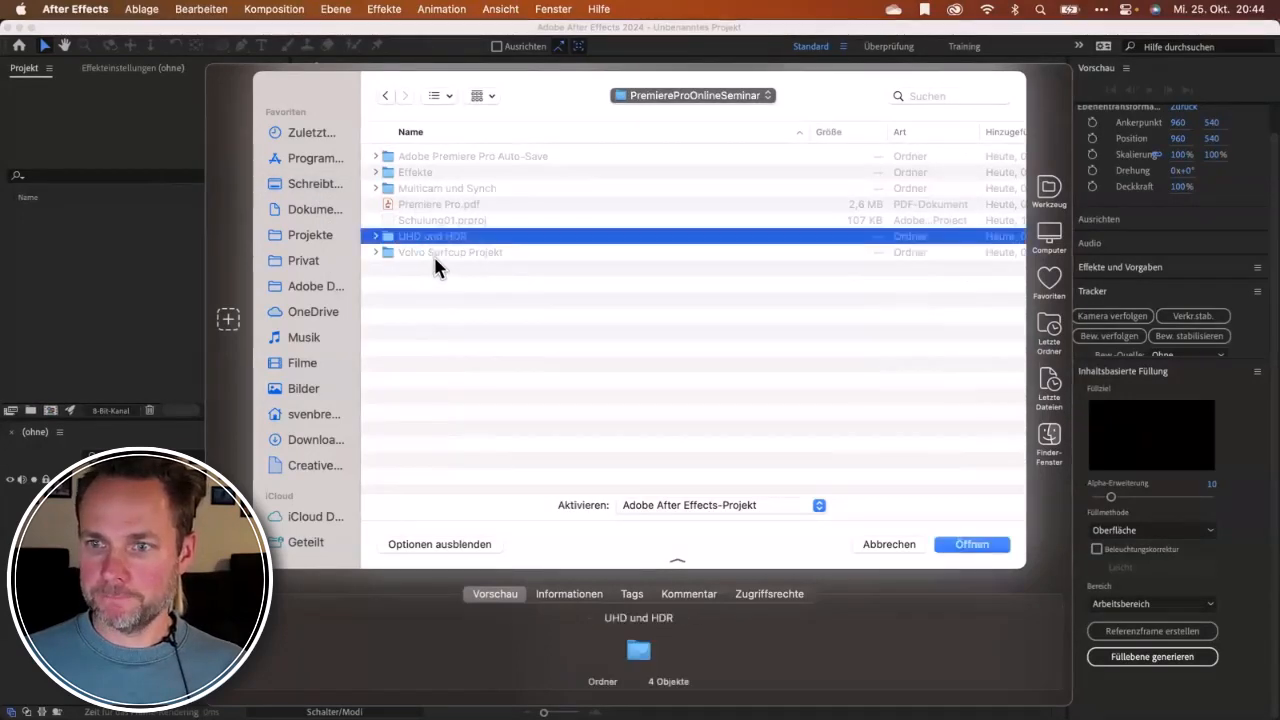
double_click(437, 253)
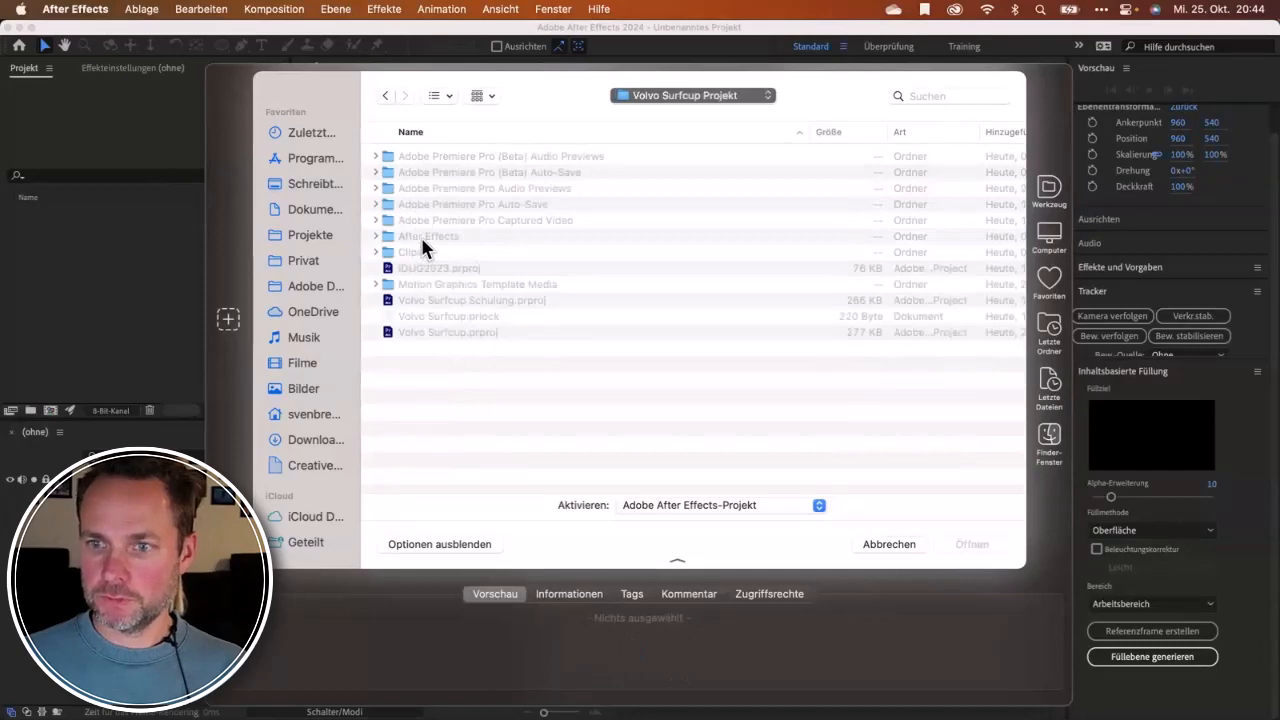
double_click(422, 240)
double_click(400, 173)
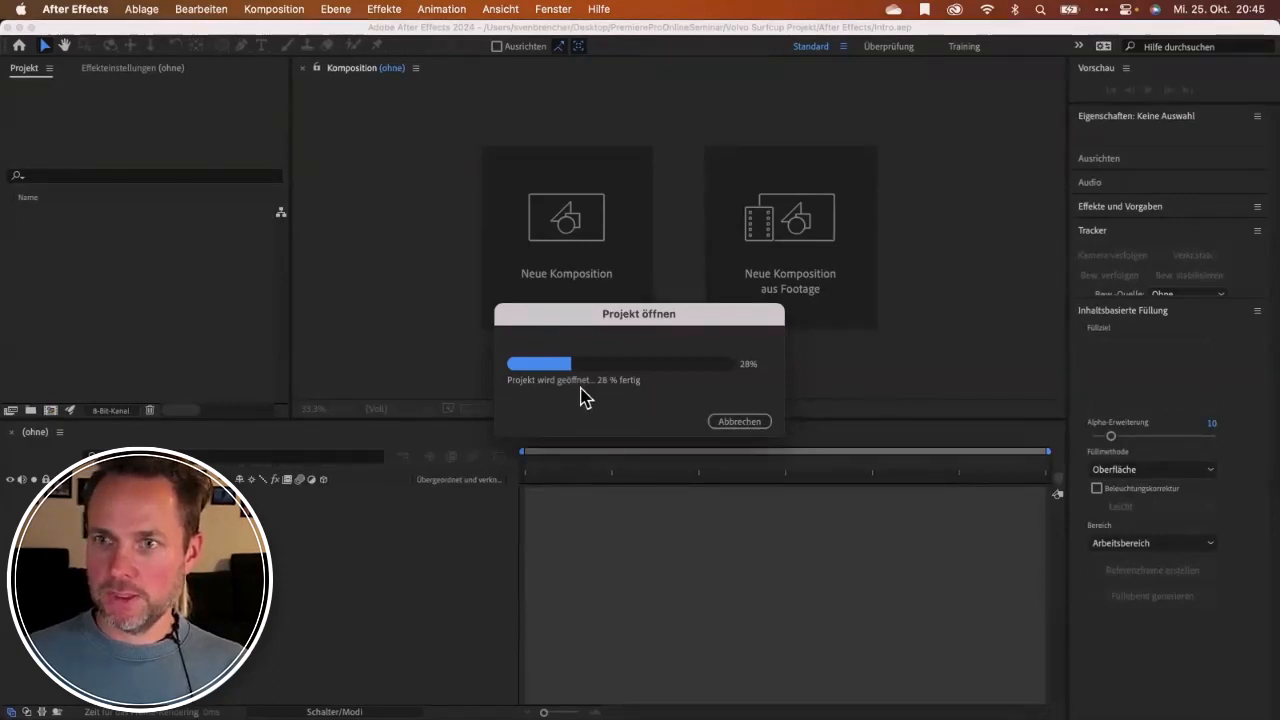
click(777, 401)
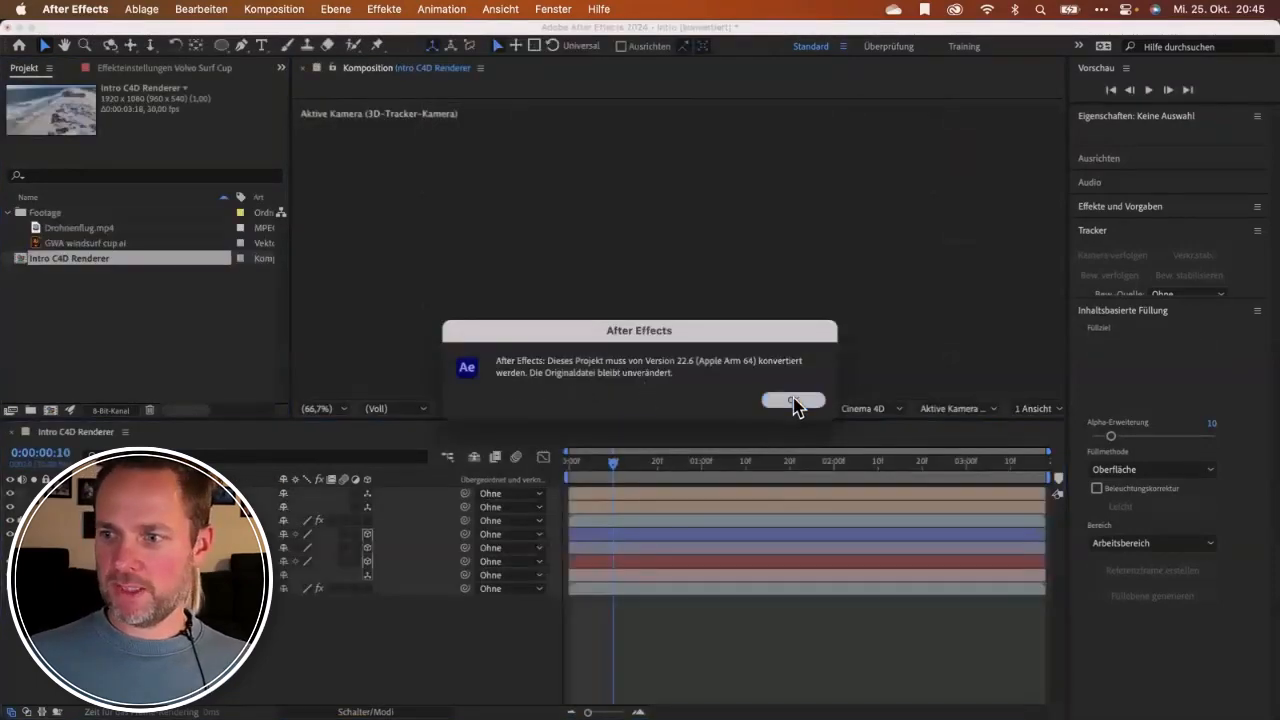
Save the converted project as Intro (konvertiert).aep in the After Effects folder.
click(100, 325)
key(super+shift+s)
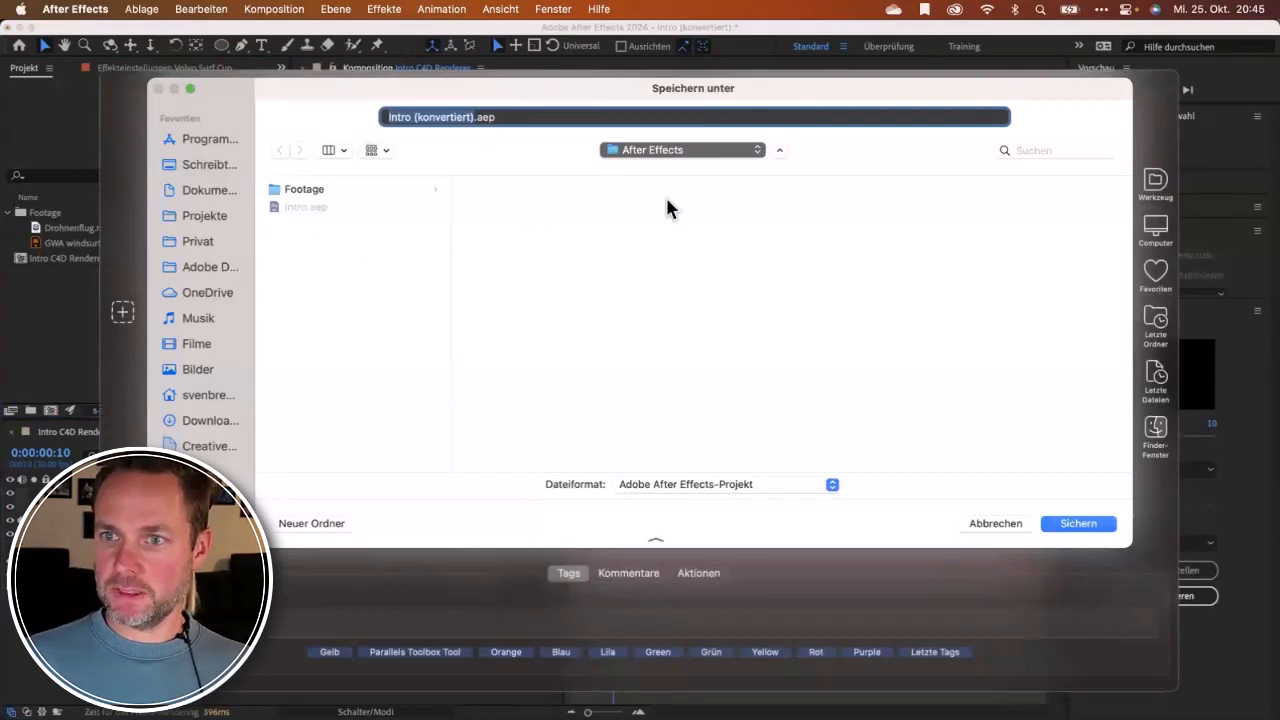
click(1074, 524)
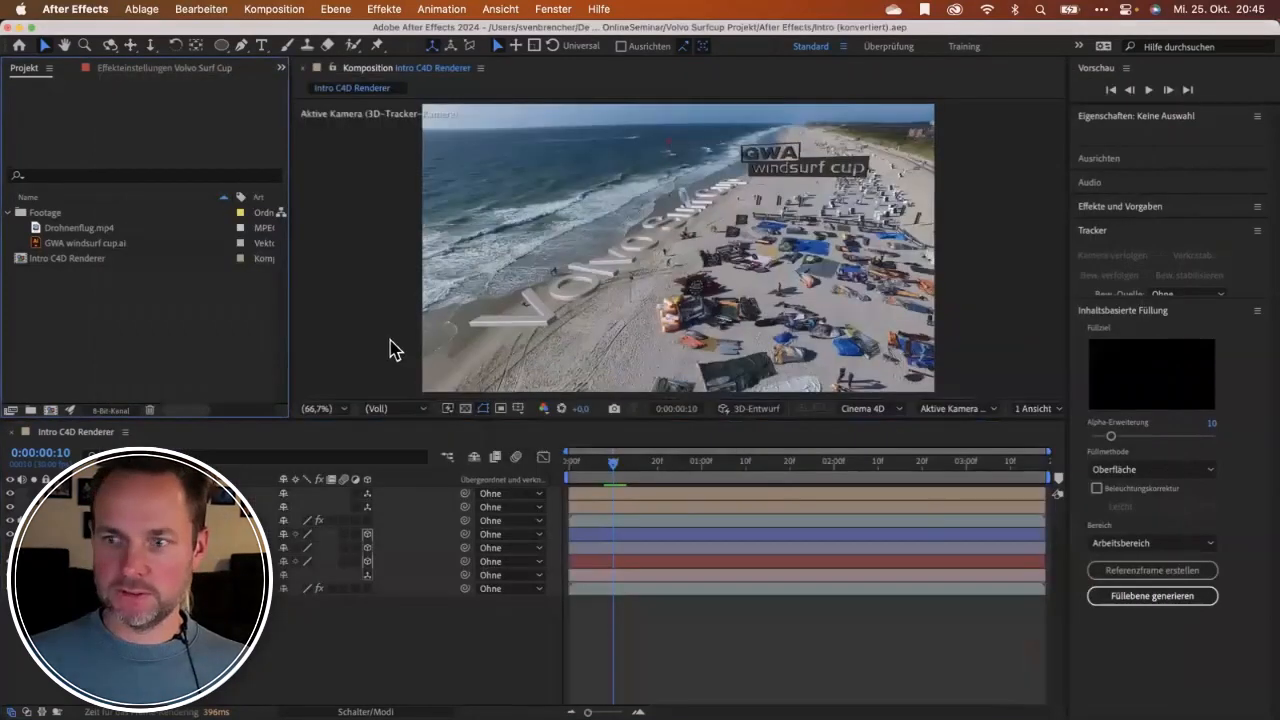
Switch to Premiere Pro and import the Intro C4D Renderer composition from Intro (konvertiert).aep.
key(super+Tab)
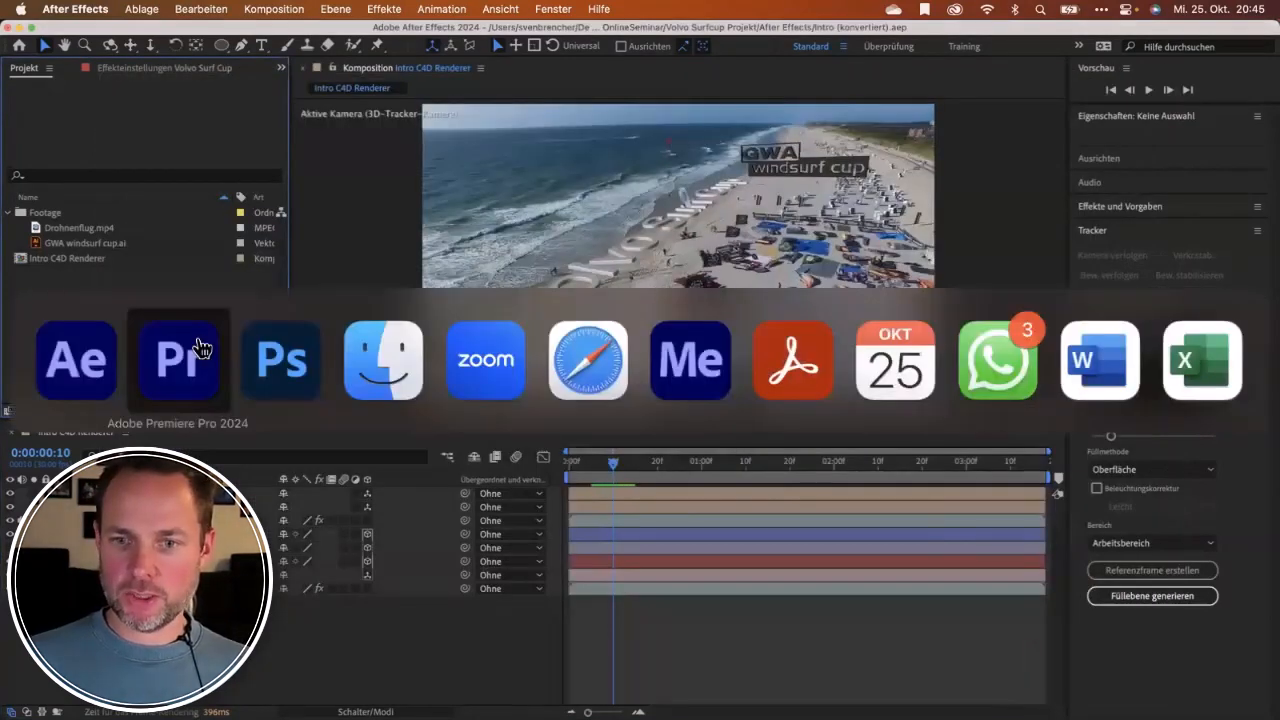
click(199, 346)
key(super+i)
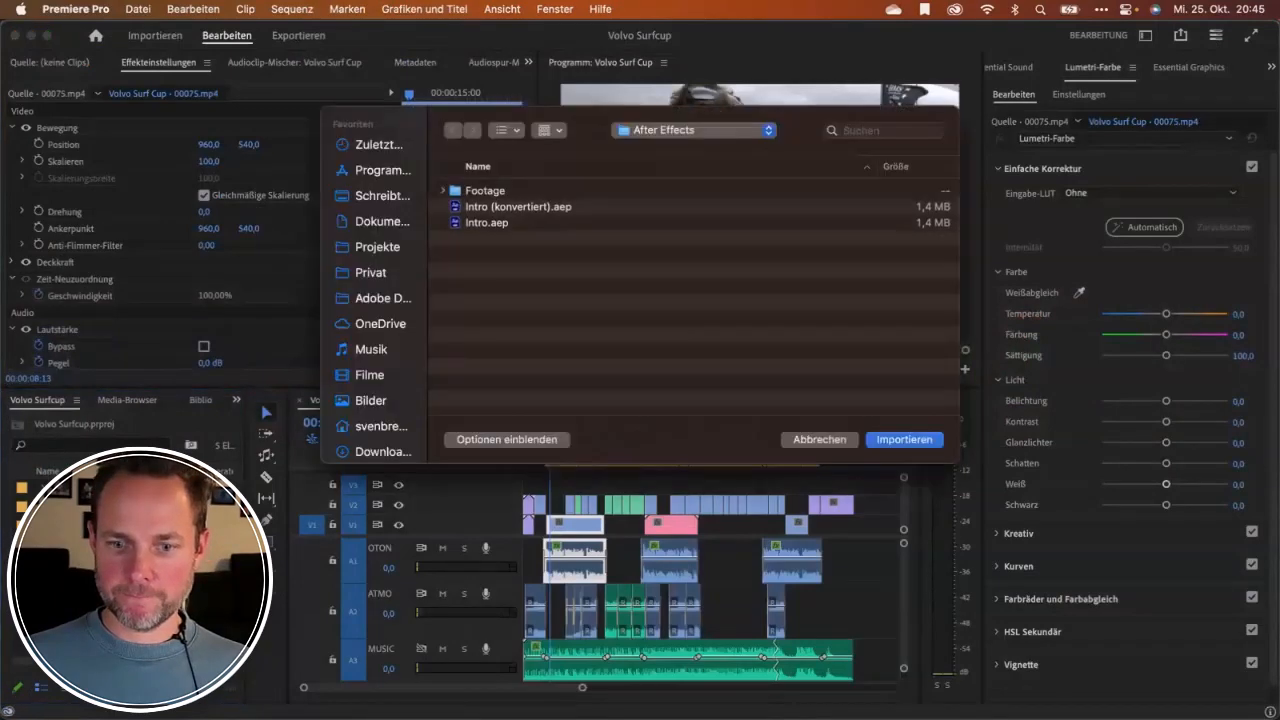
double_click(523, 218)
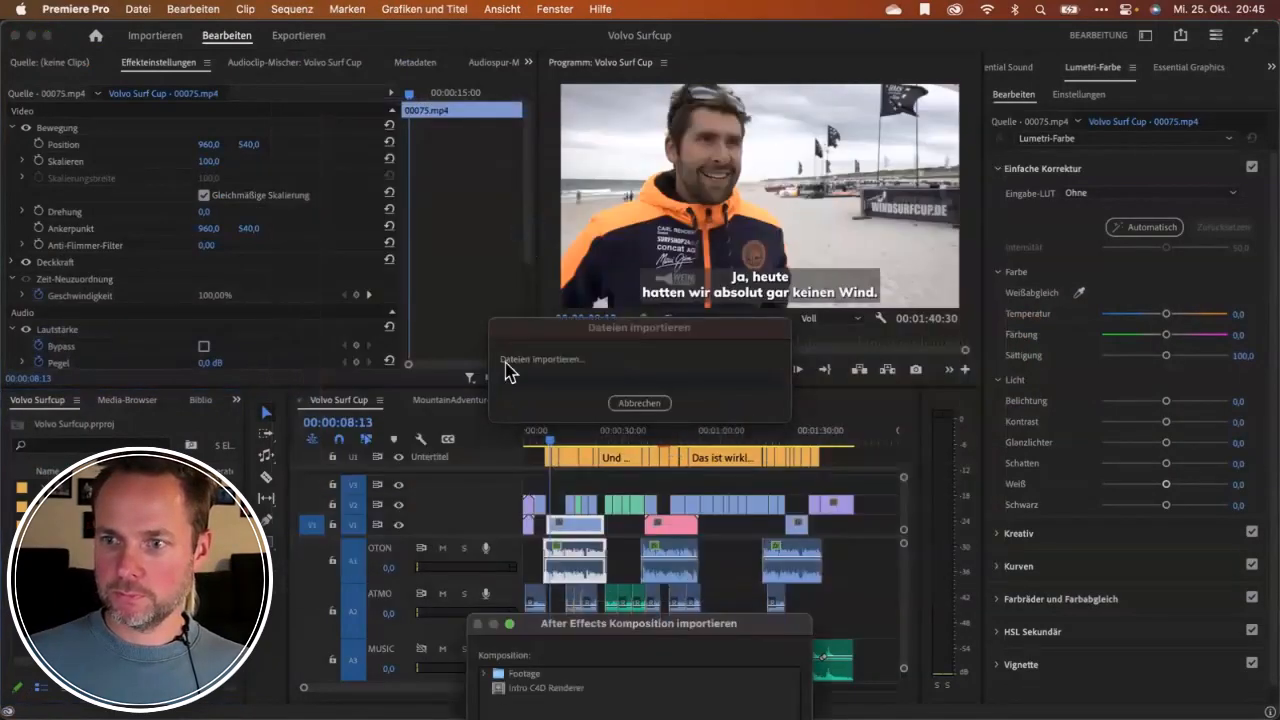
drag(557, 621, 235, 191)
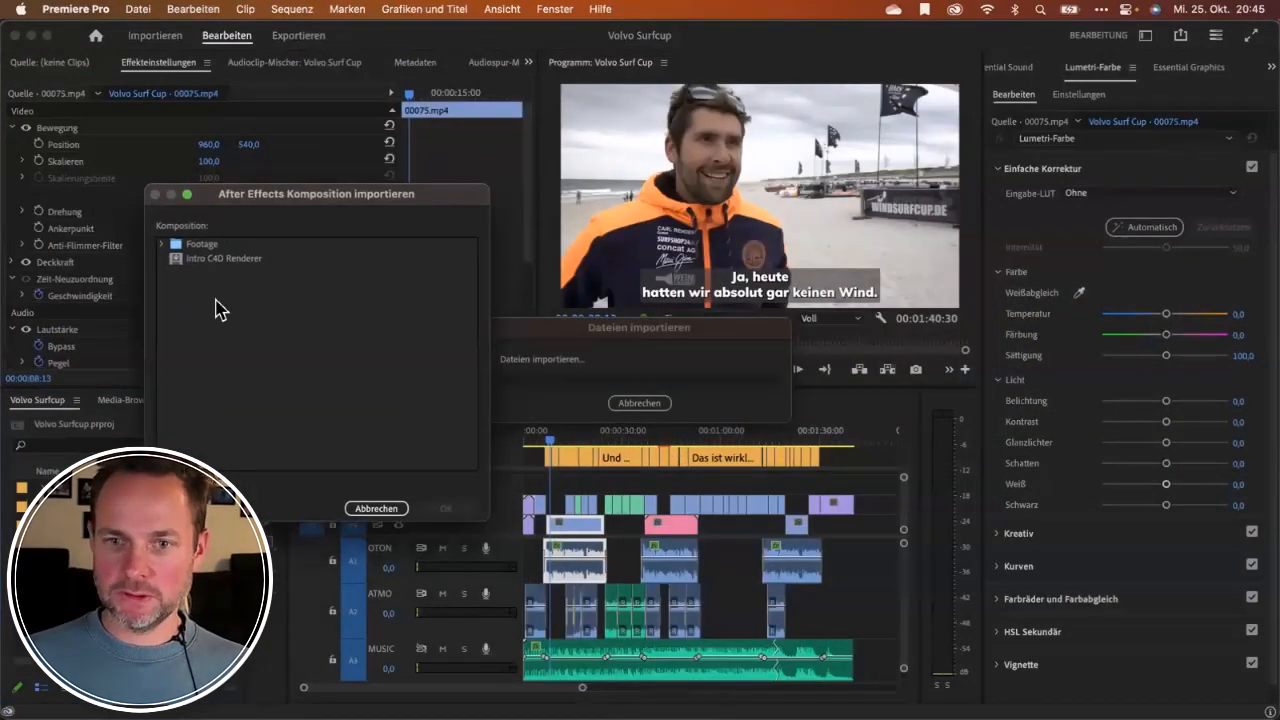
click(229, 262)
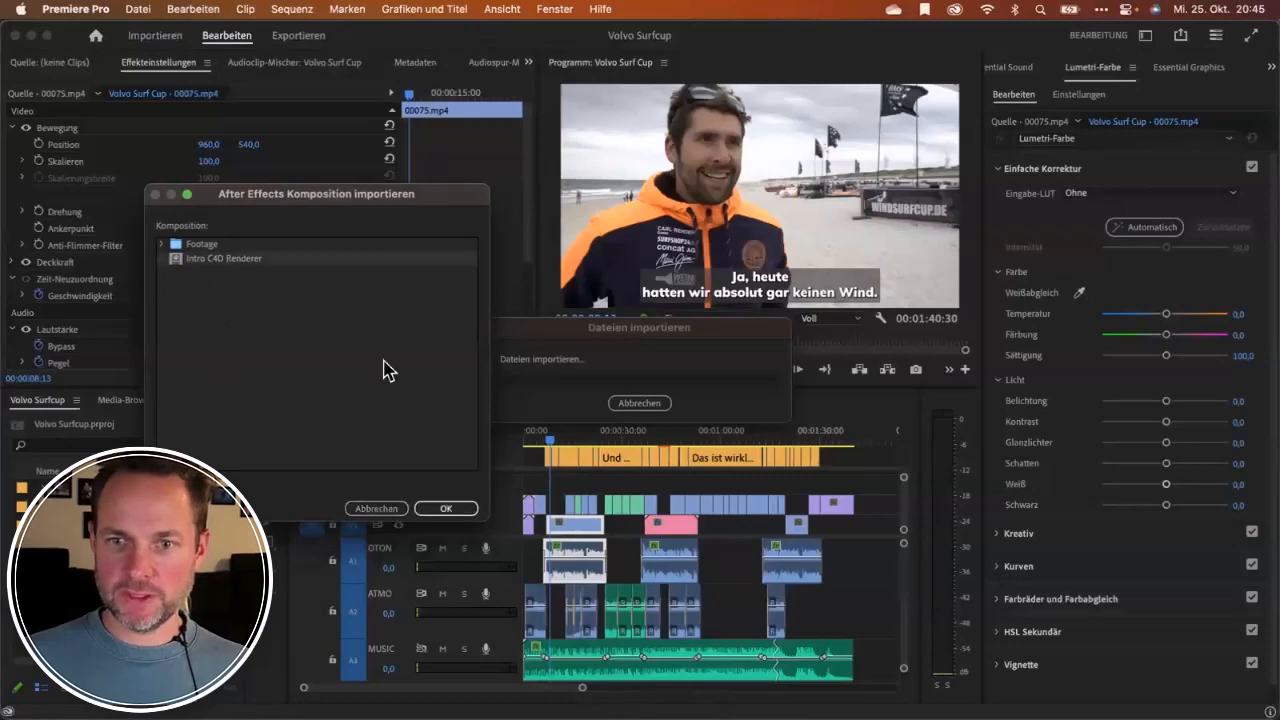
click(446, 509)
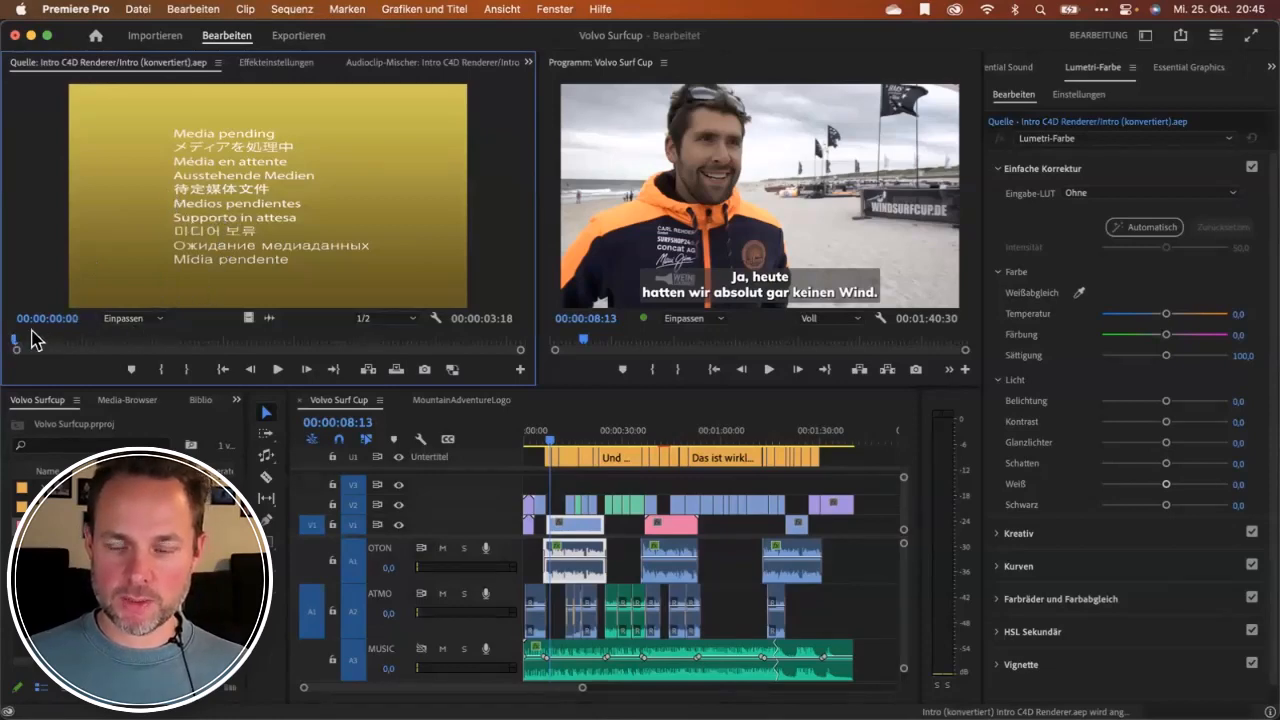
Switch to After Effects and select the Volvo Surf Cup text layer in the Intro C4D Renderer composition to examine its properties.
key(super+Tab)
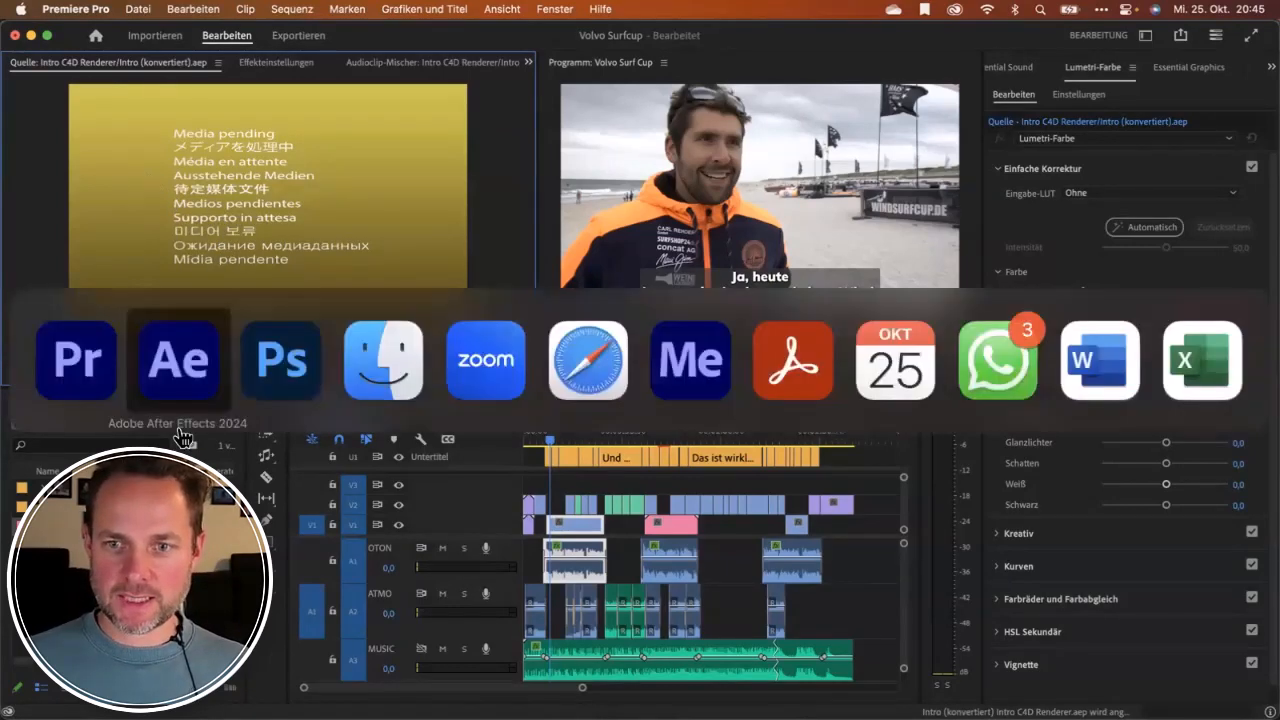
click(30, 262)
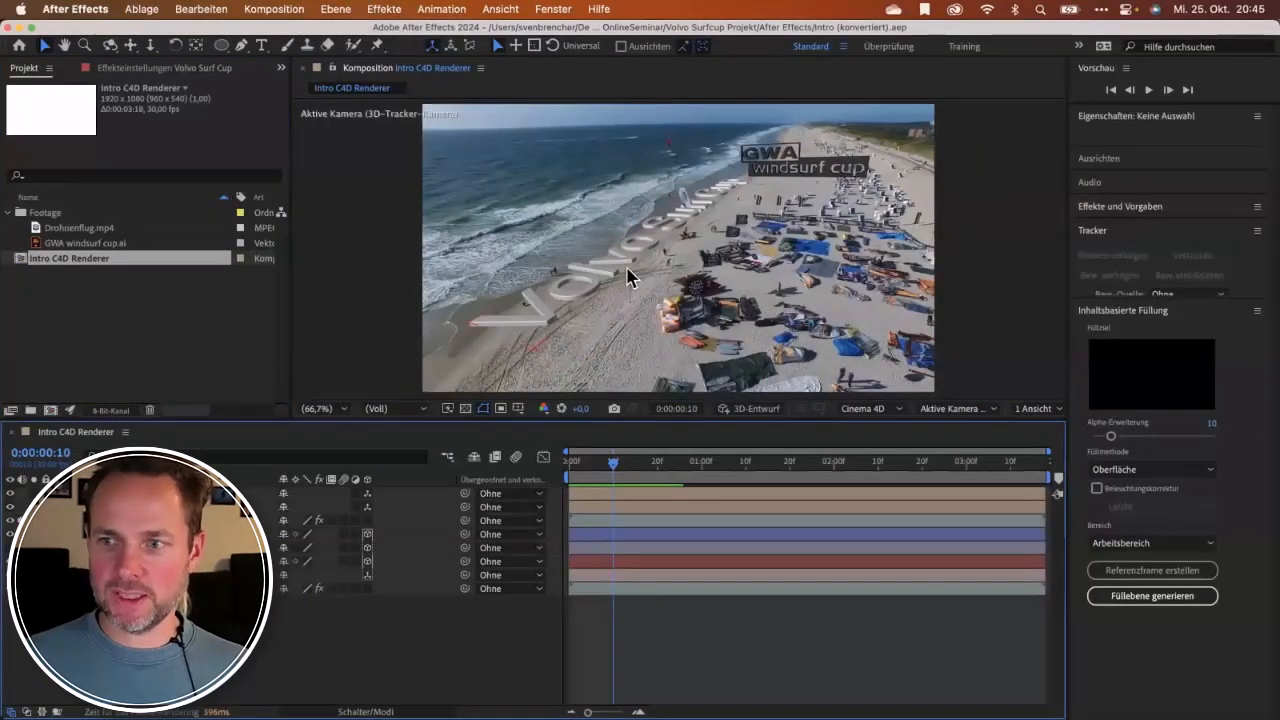
click(570, 300)
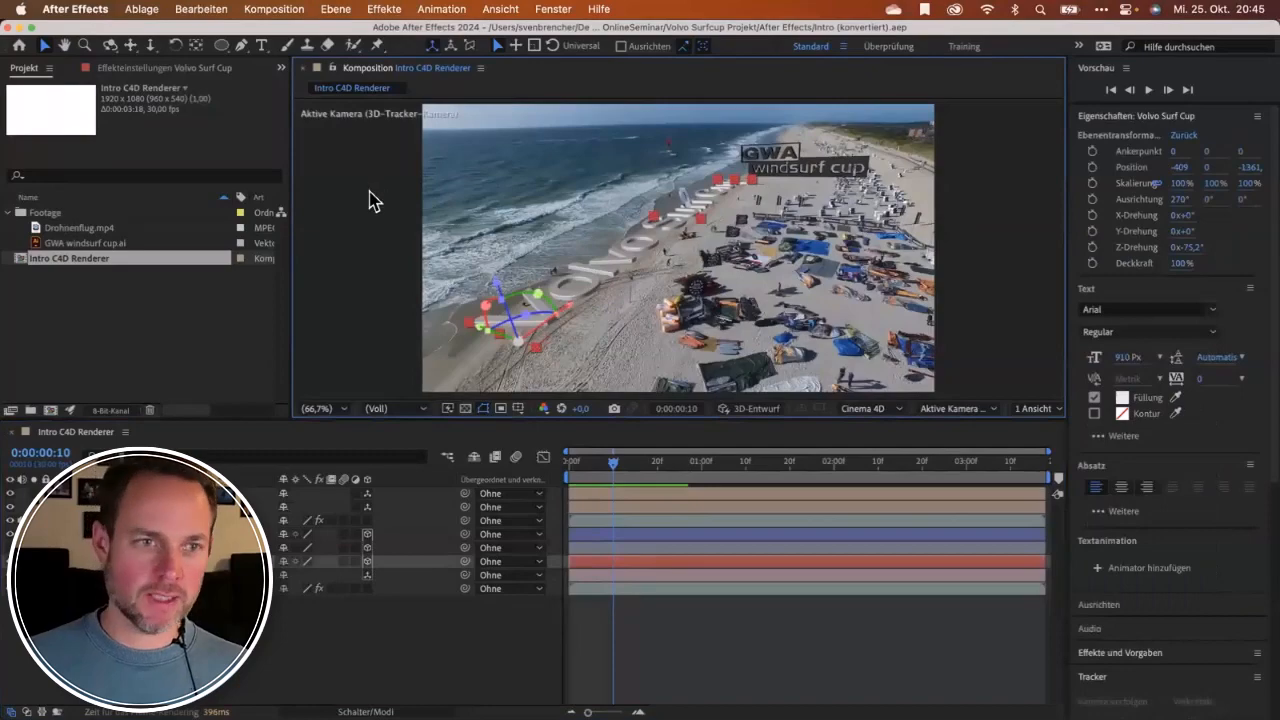
Return to Premiere Pro and view the start of the linked Intro C4D Renderer composition in the source monitor.
key(super+Tab)
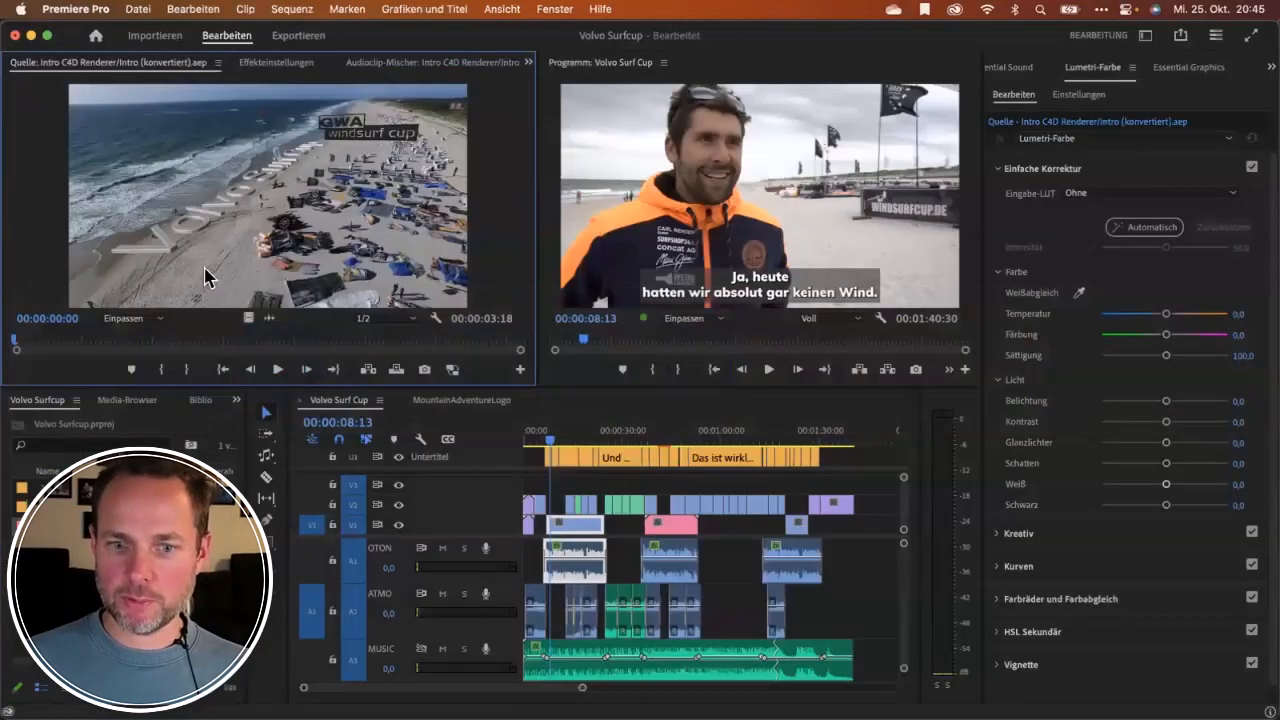
mouse_move(17, 345)
mouse_down()
mouse_move(120, 345)
mouse_move(10, 345)
mouse_up()
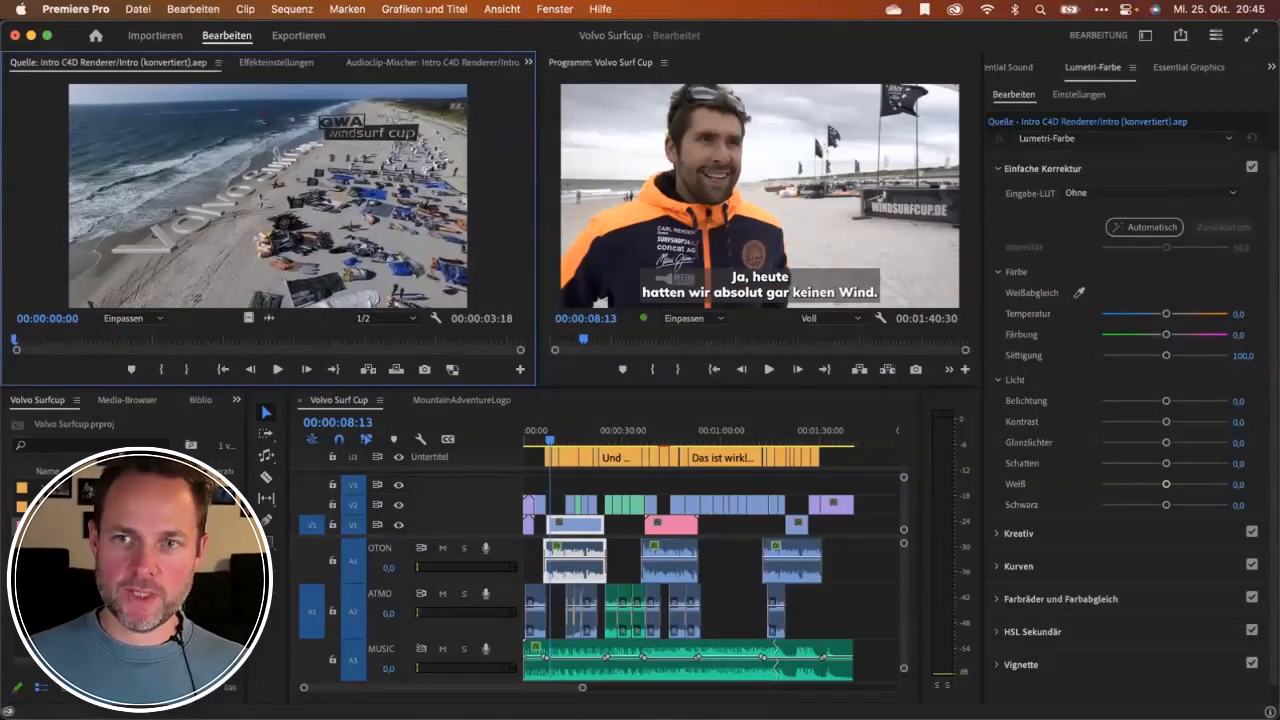